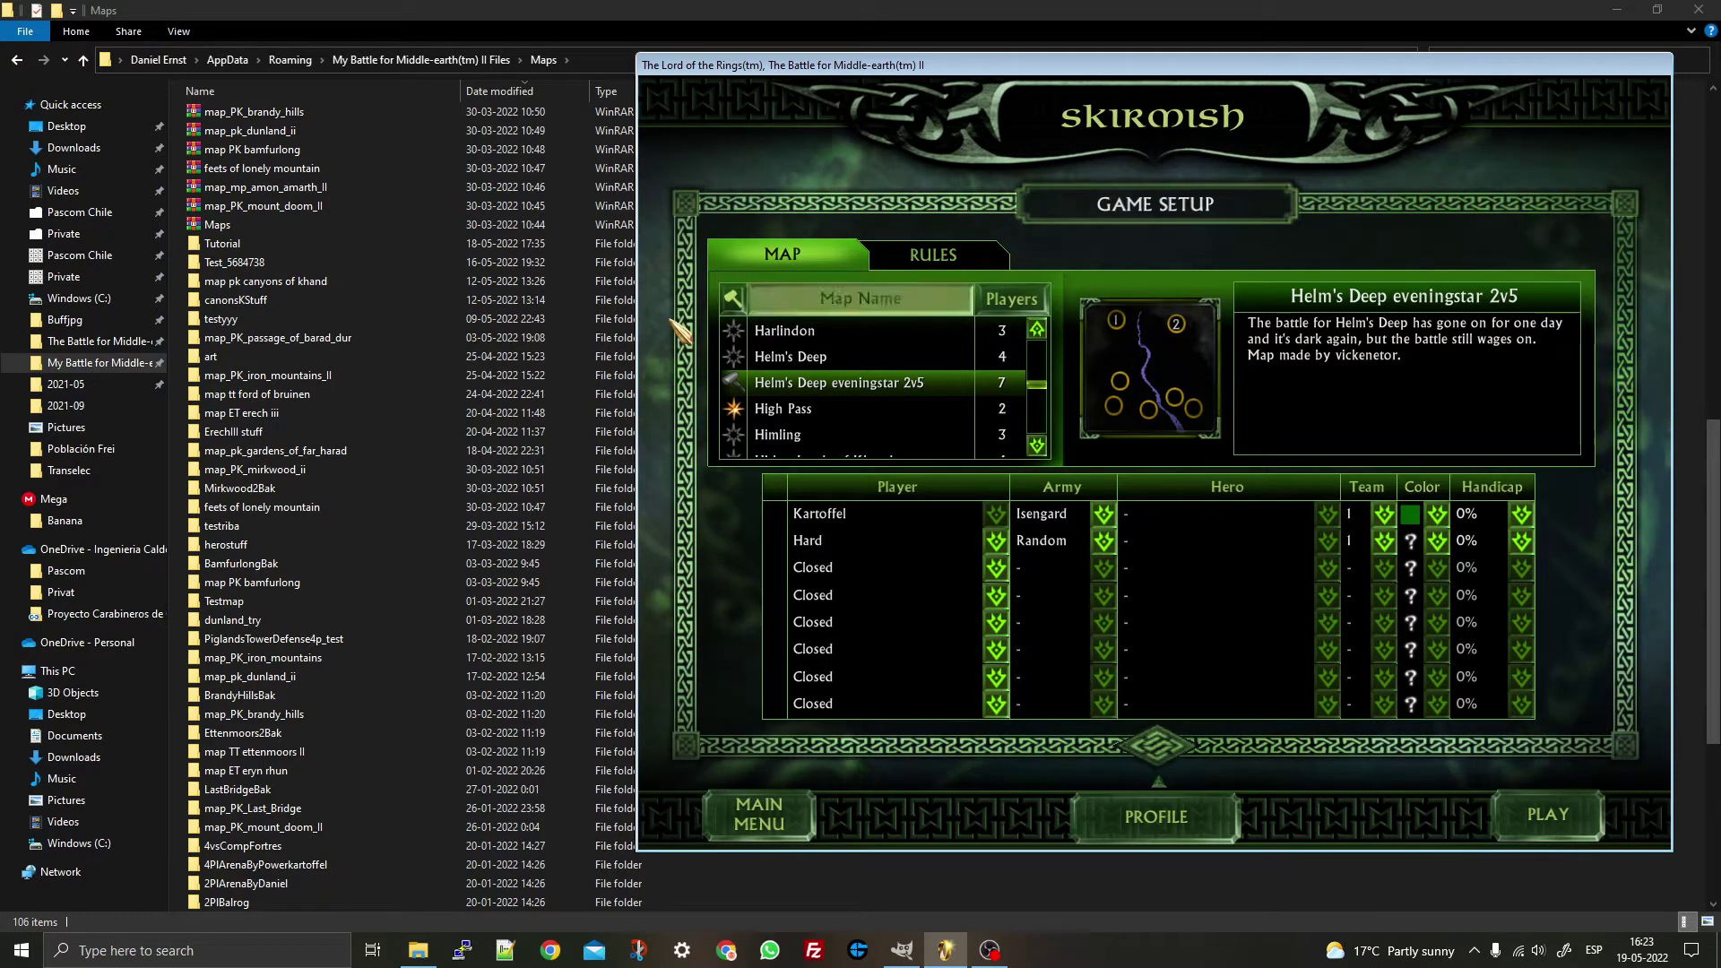
- Compare the skirmish map previews of Helm's Deep and Helm's Deep eveningstar 2v5
left_click(783, 355)
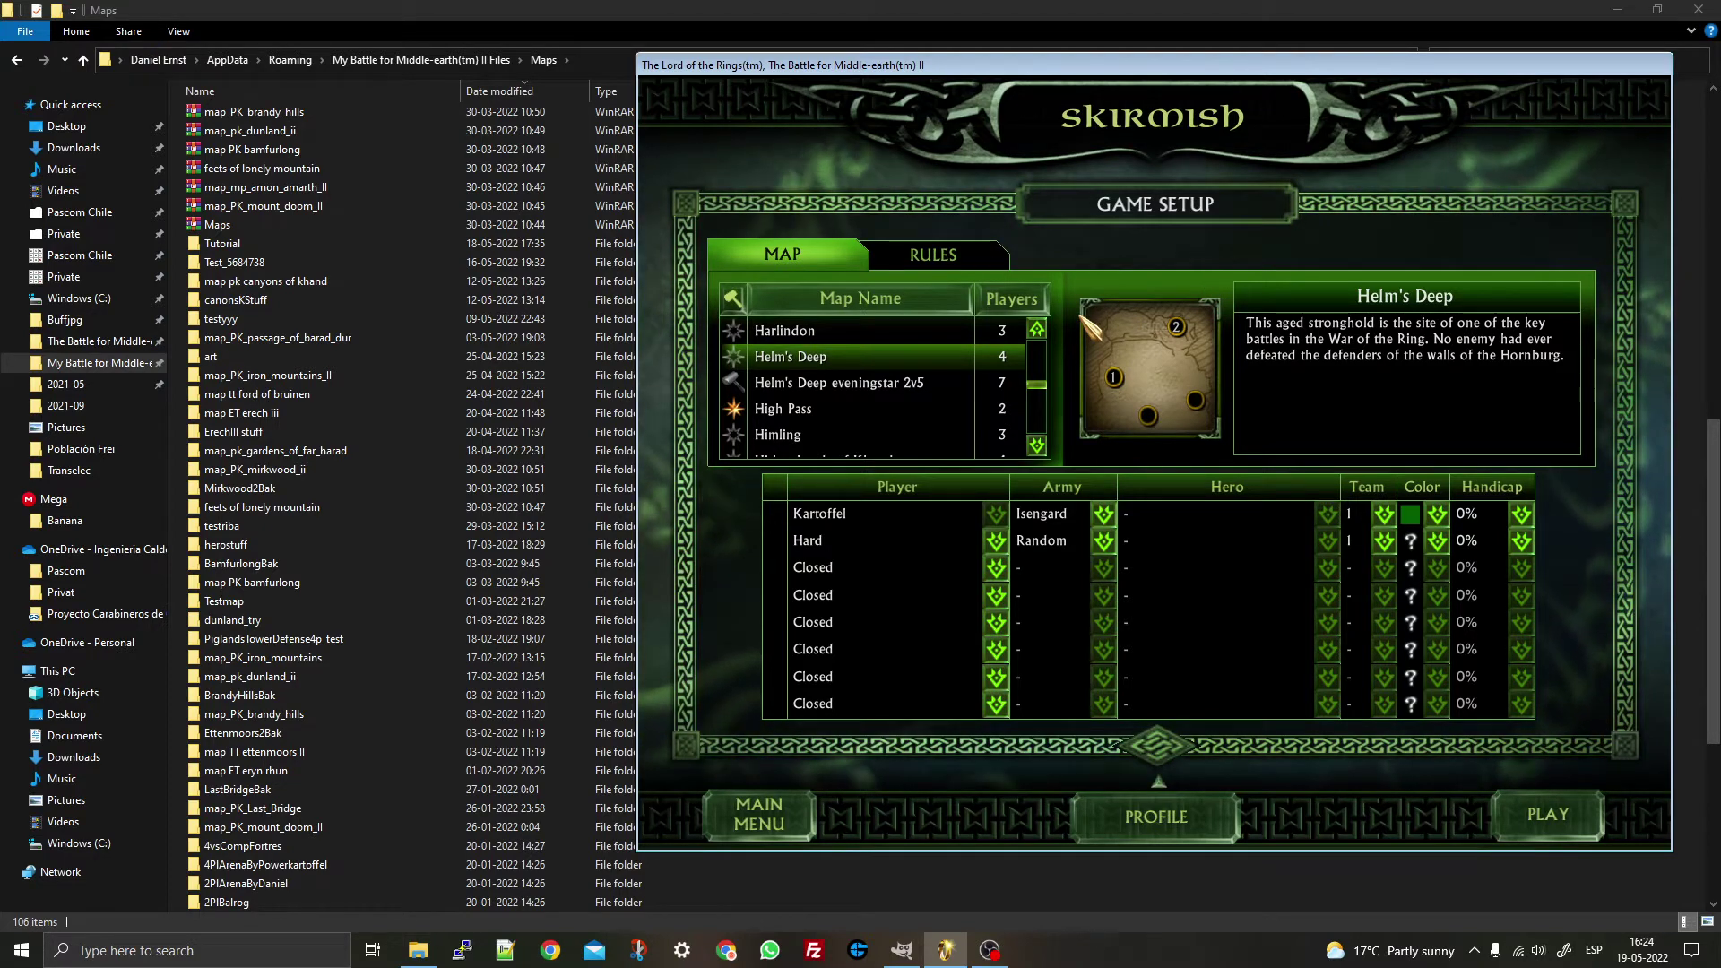
left_click(865, 381)
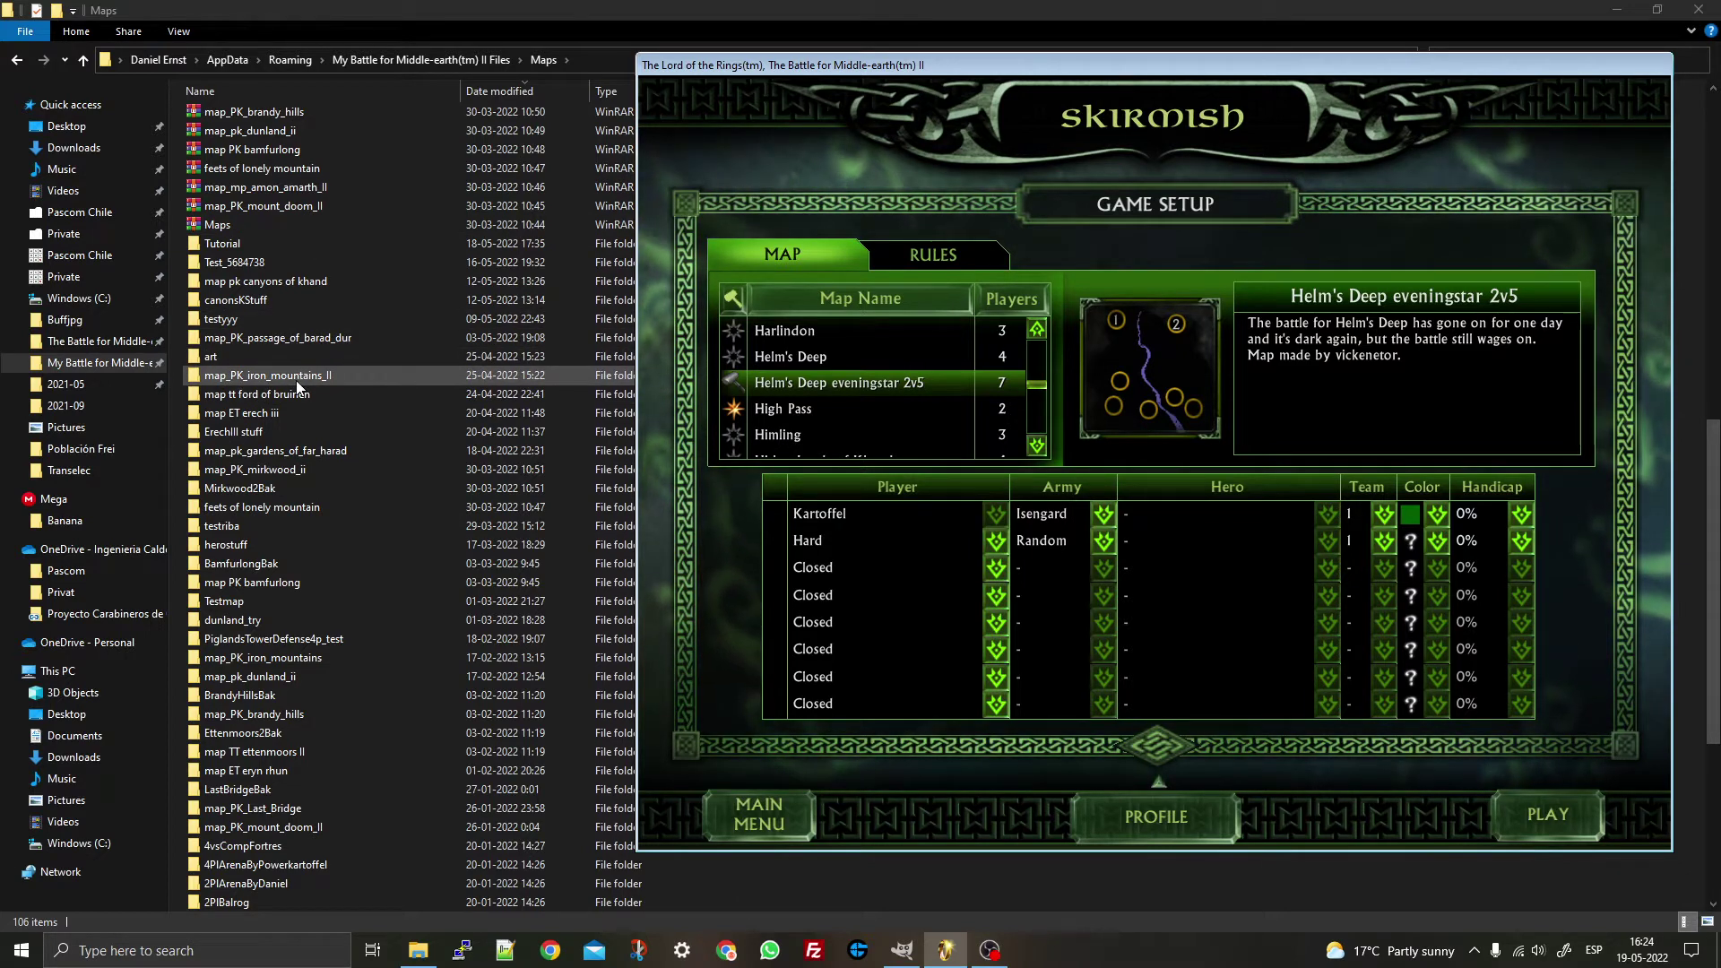
- Open the "helm's deep eveningstar 2v5" MAP file from its folder in World Builder
scroll(357, 403, "down", 6)
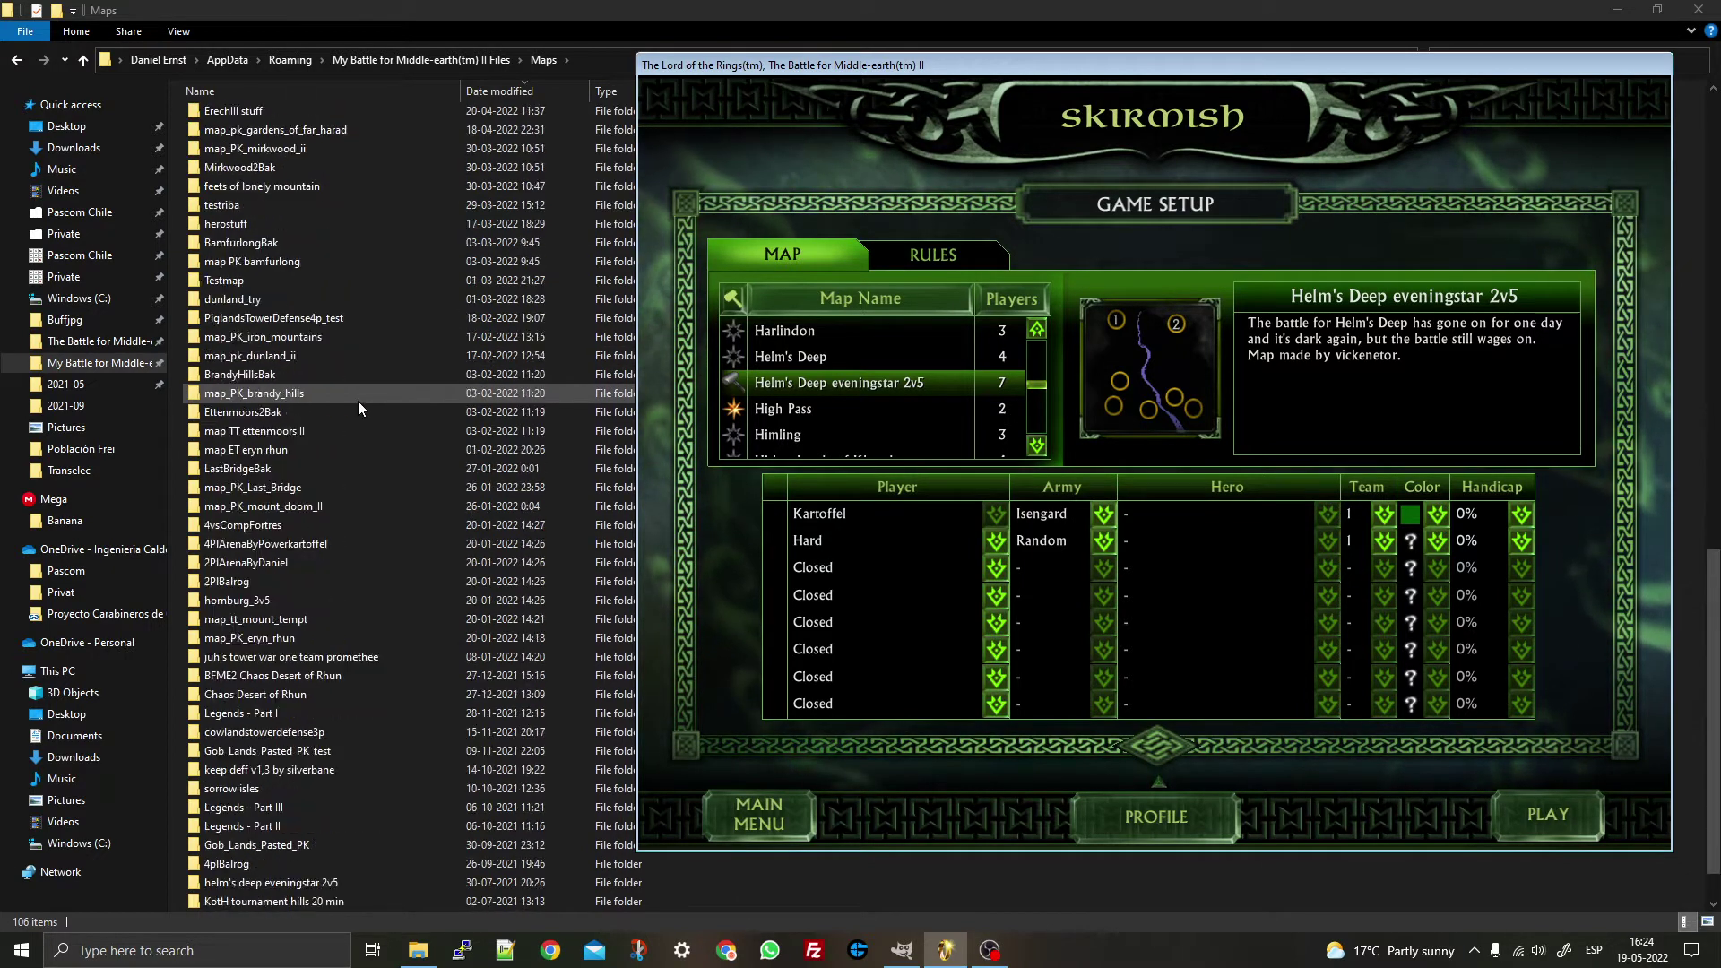
scroll(358, 401, "down", 1)
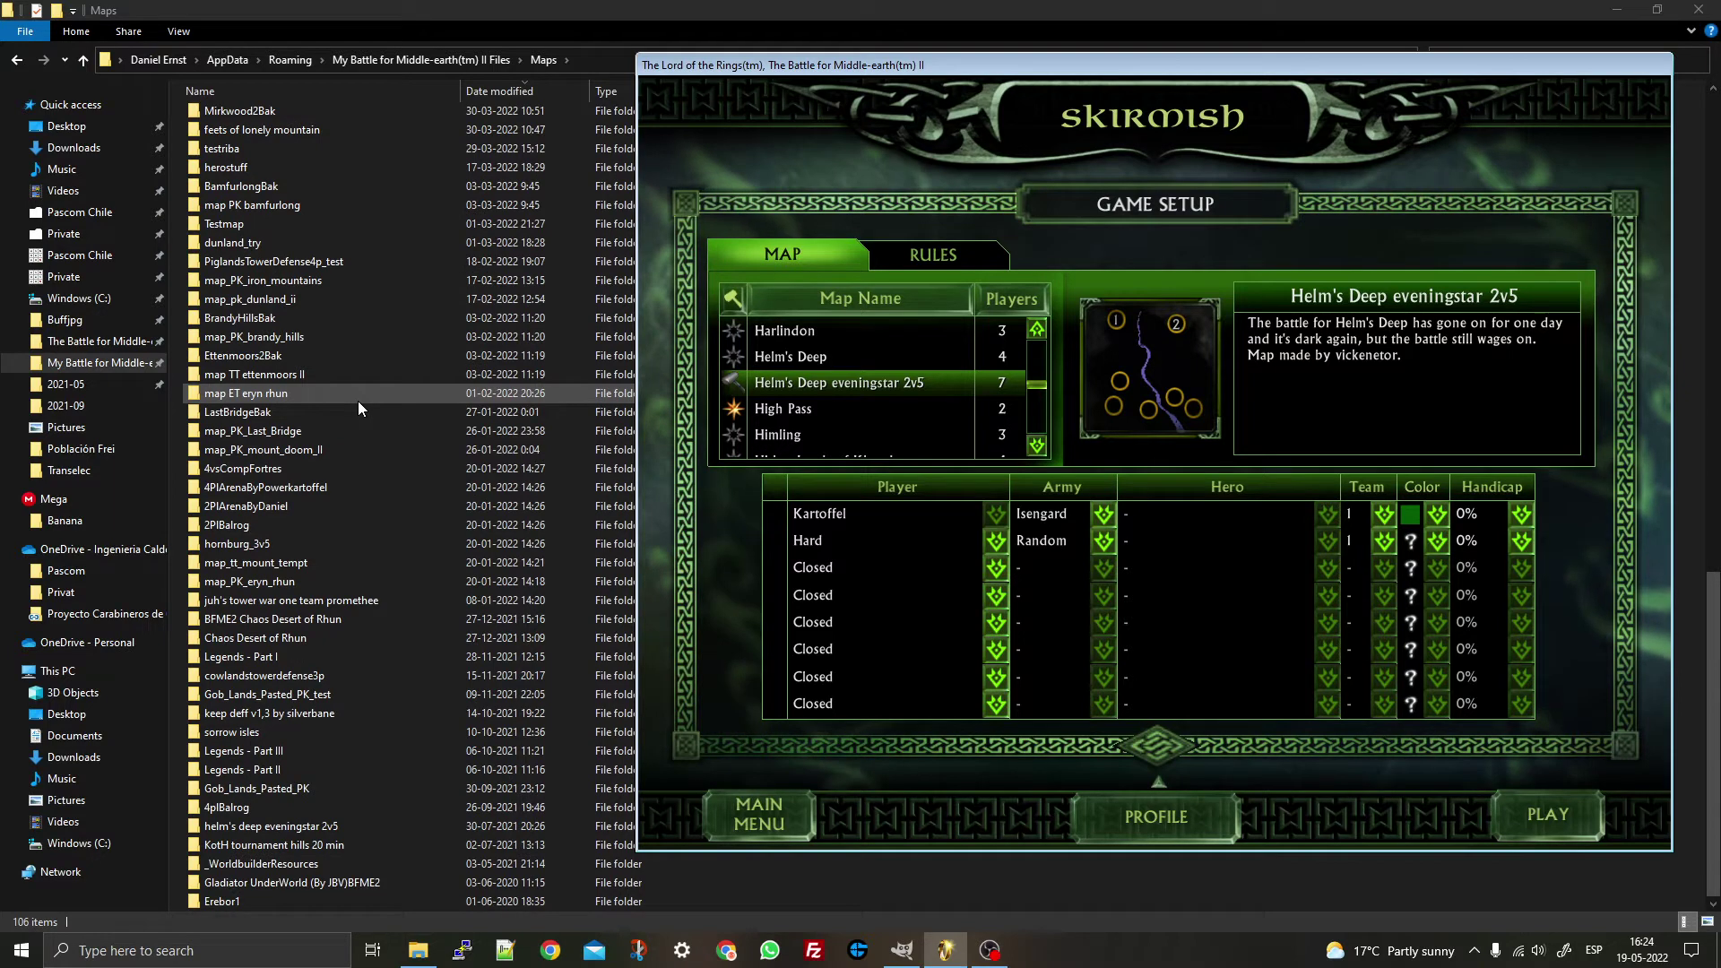
double_click(323, 824)
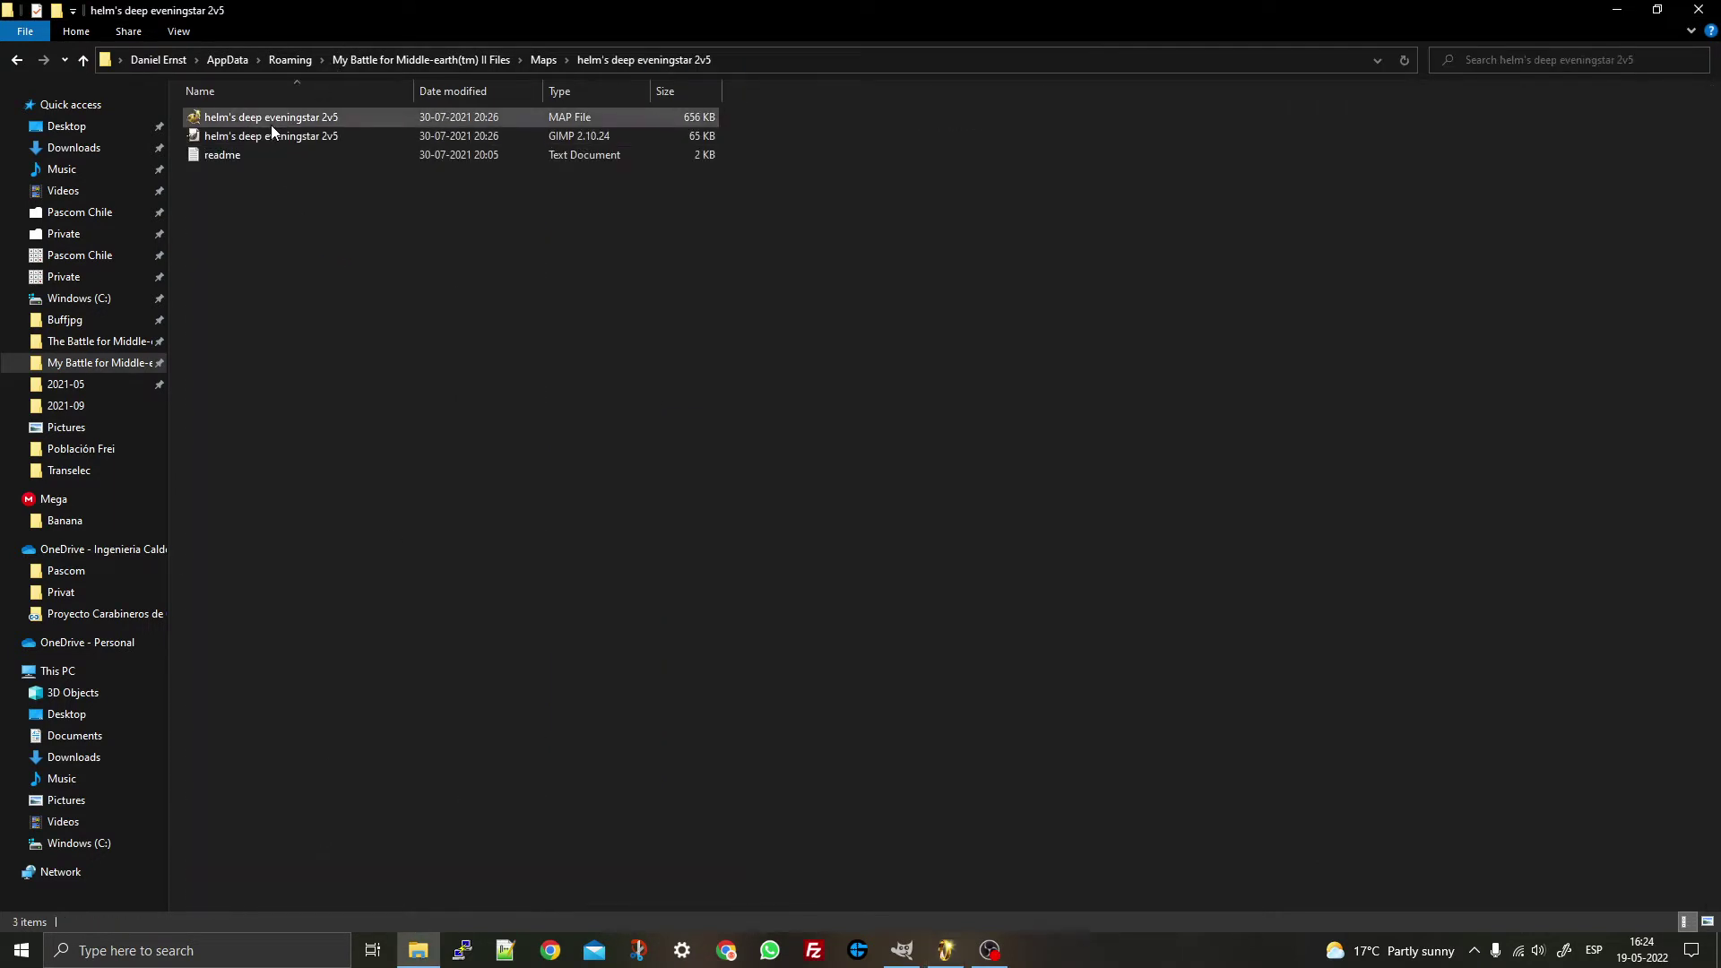
left_click(264, 138)
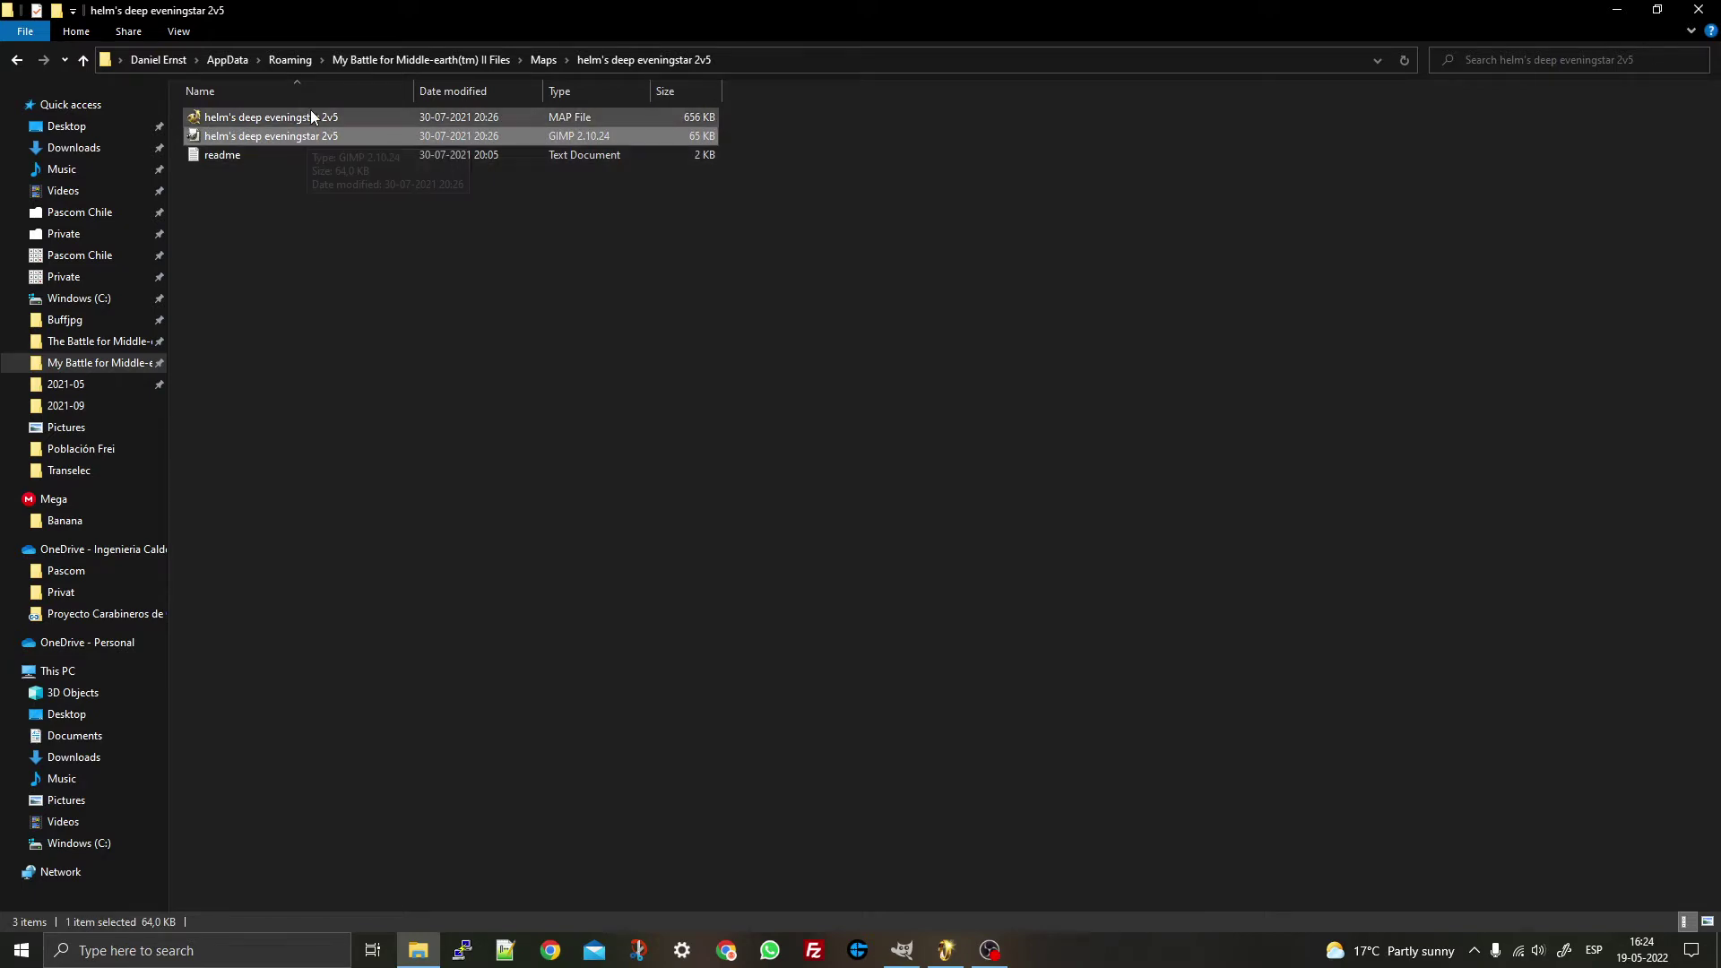
double_click(306, 121)
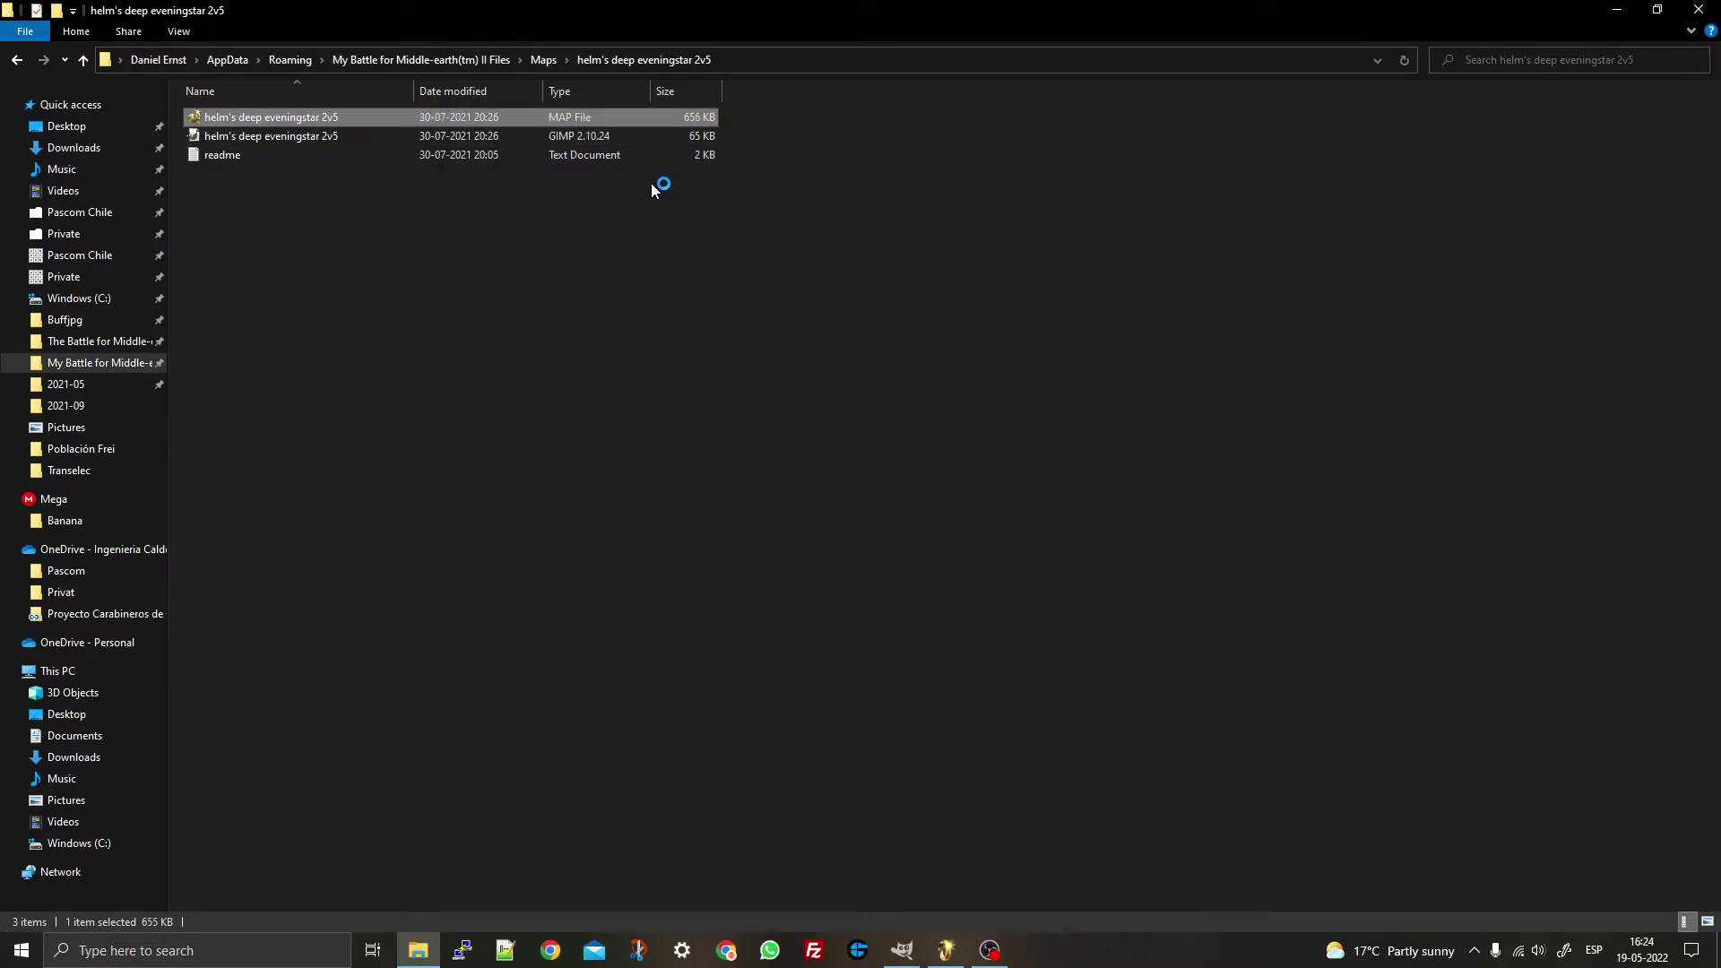
left_click(822, 668)
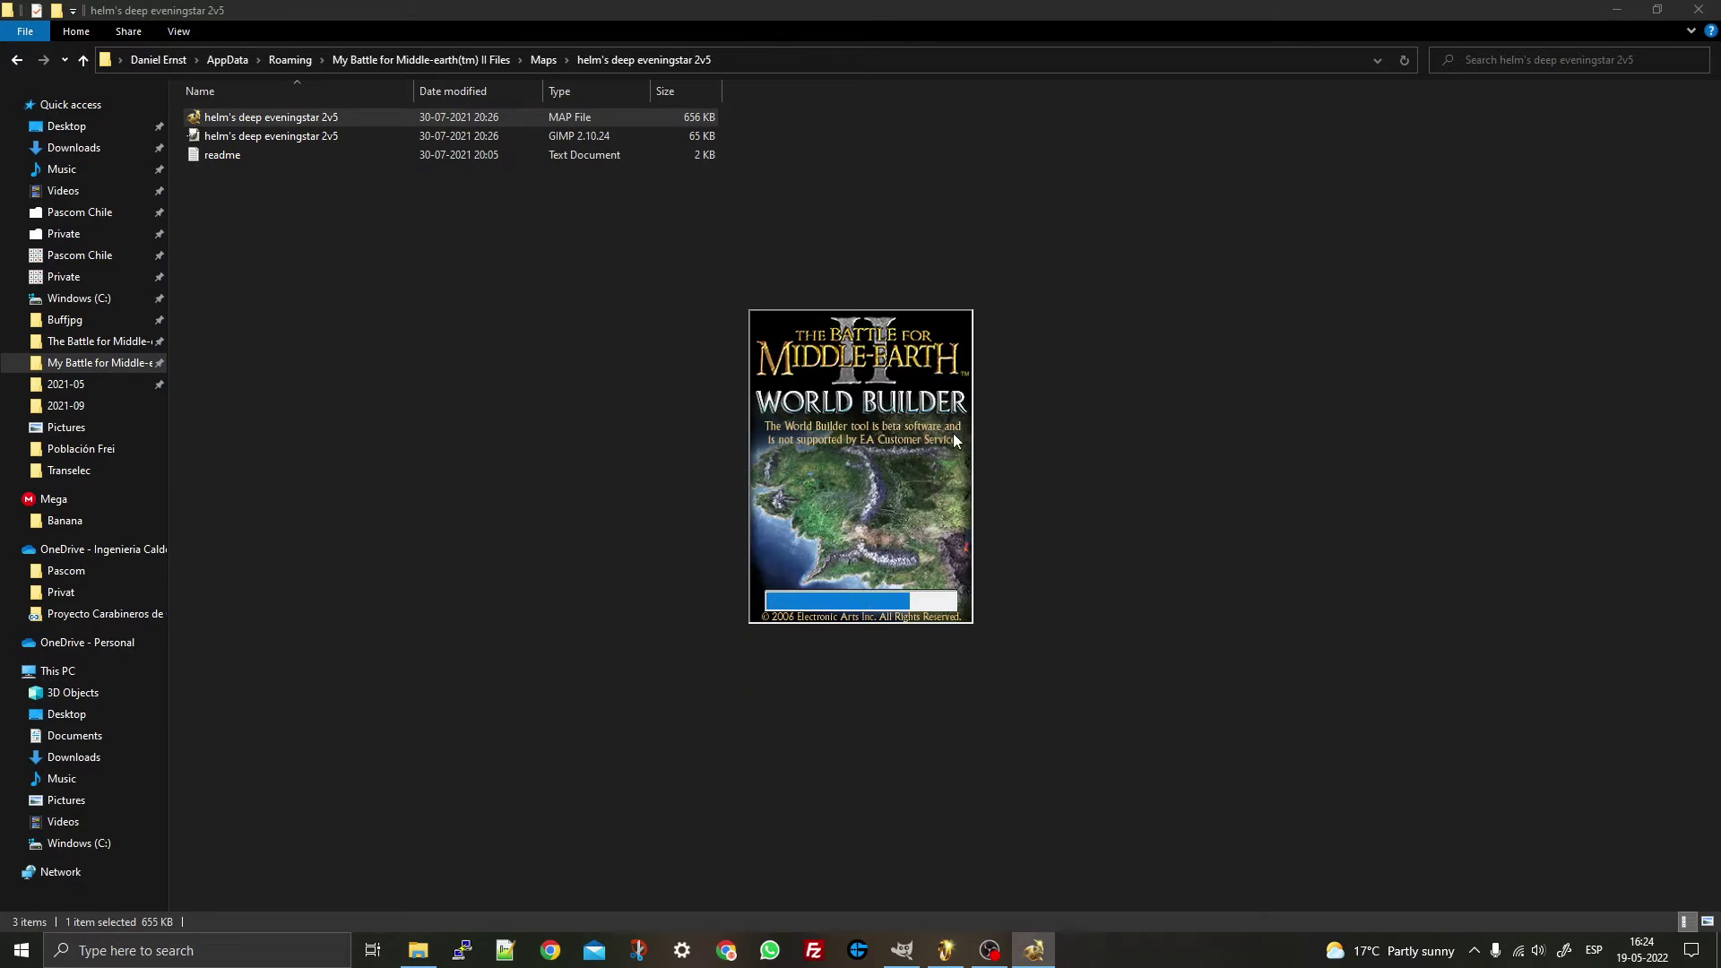
- Switch to GIMP, look through the available paintbrush shapes, and finish with the 2. Hardness 050 brush selected
left_click(902, 950)
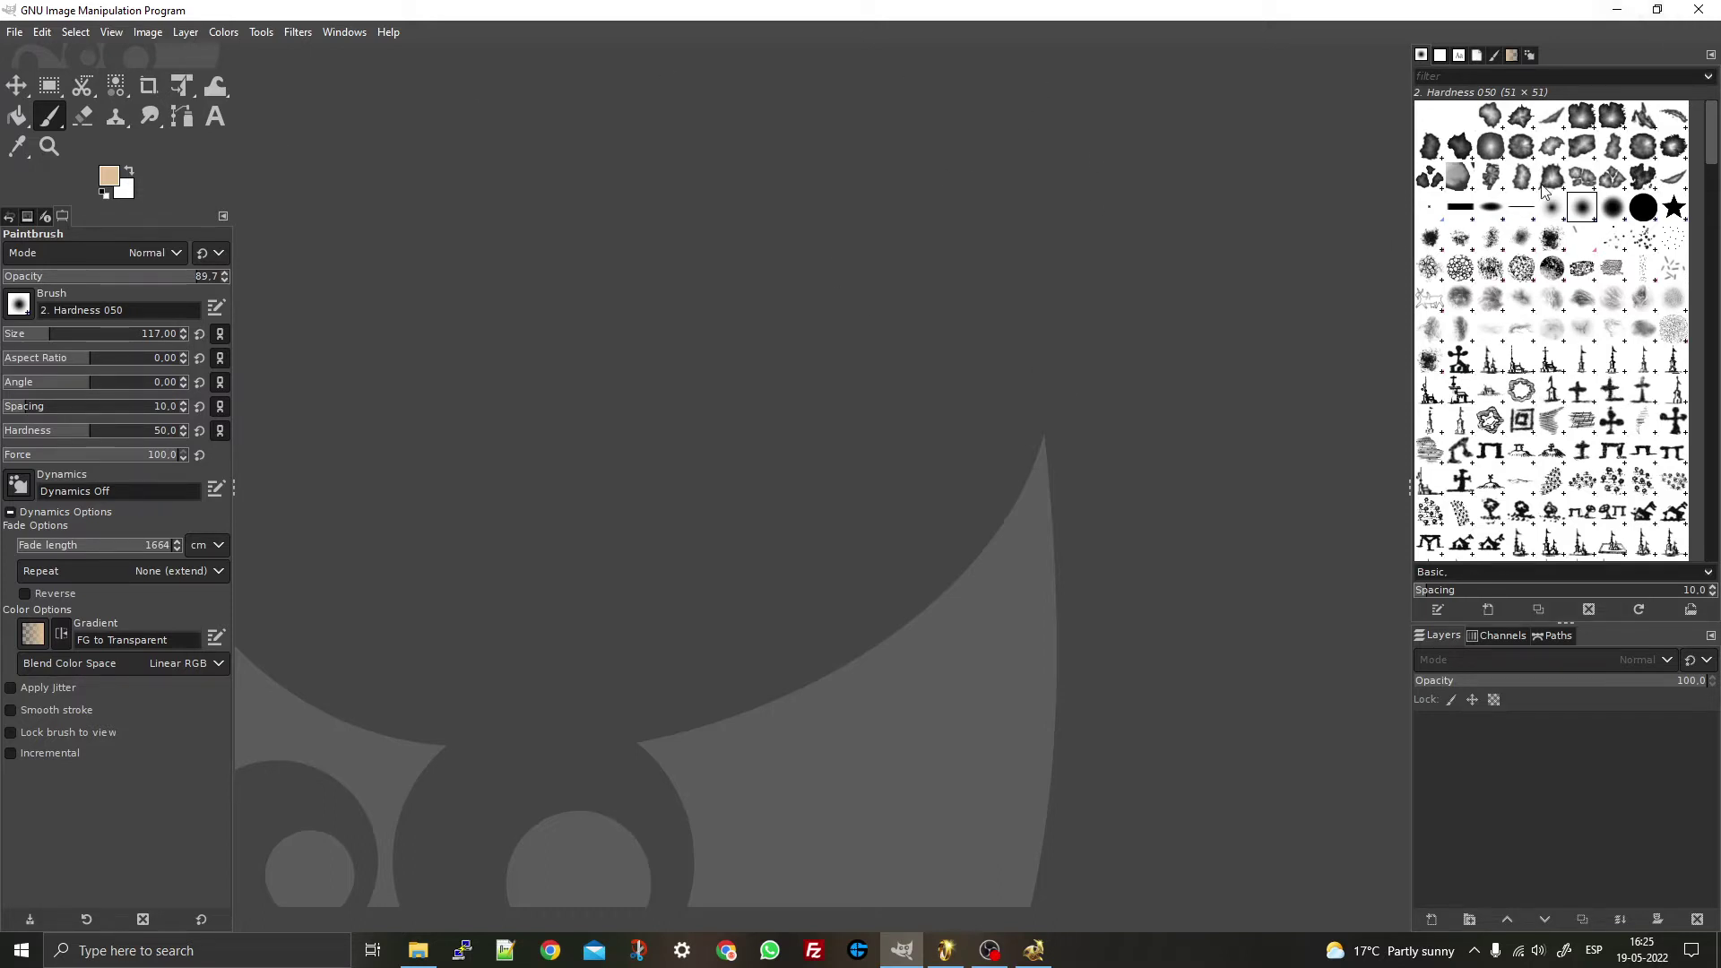
scroll(1545, 176, "down", 5)
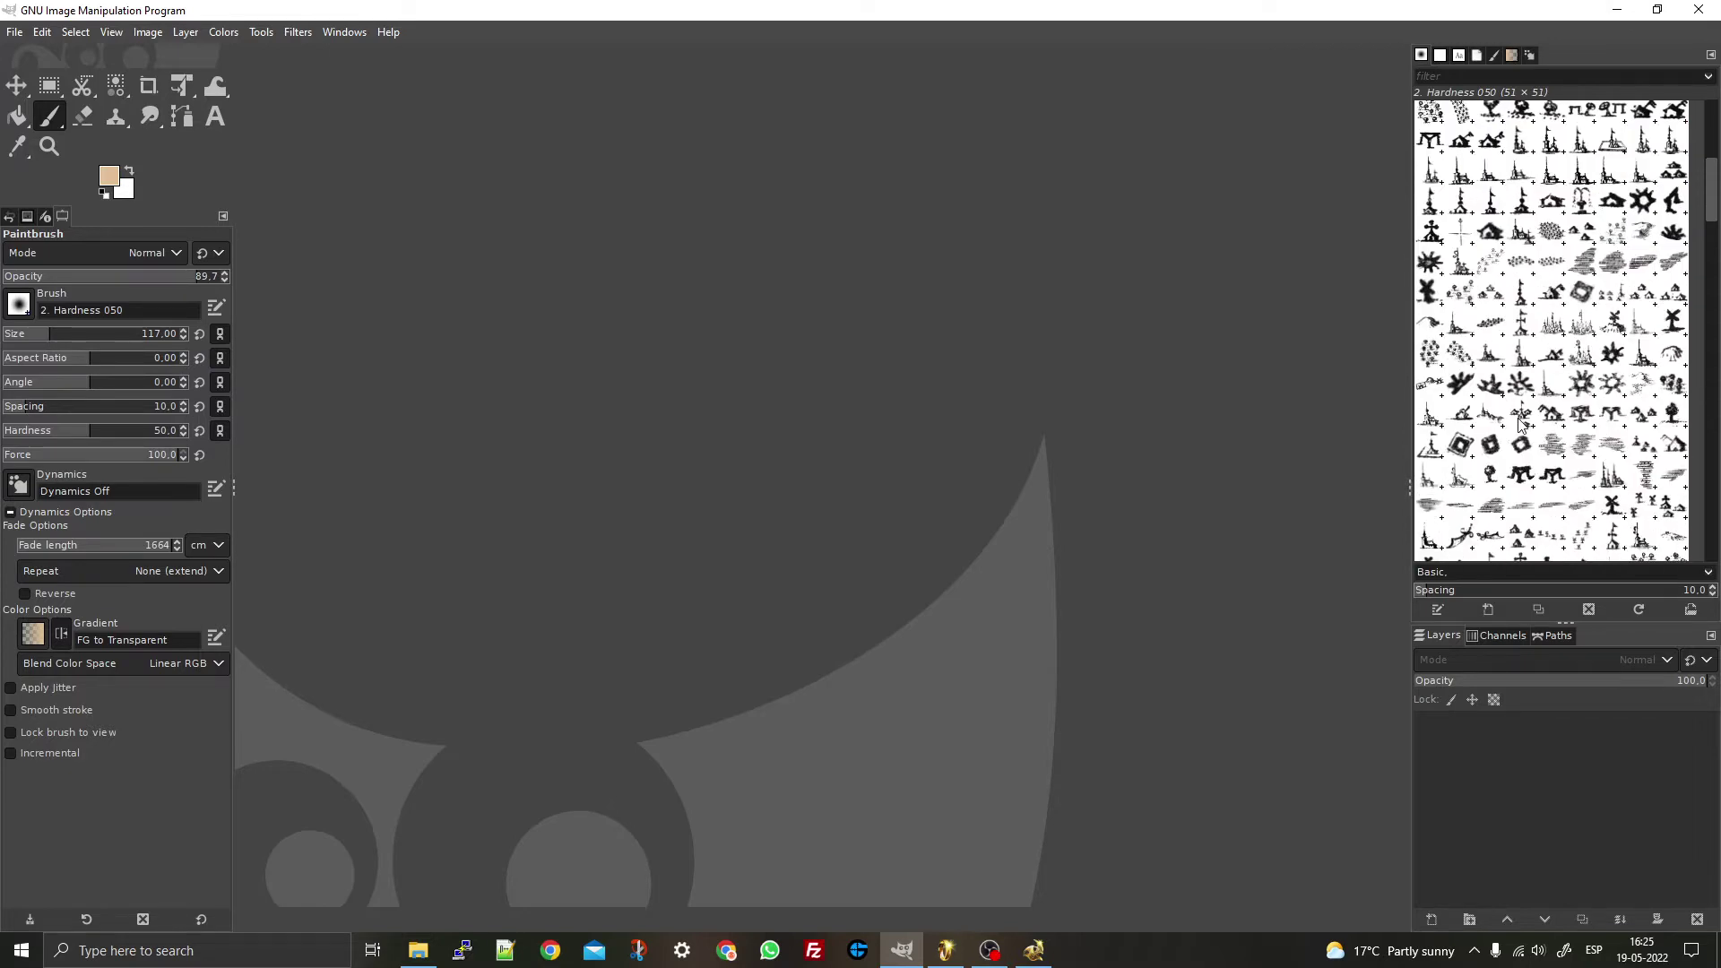
left_click(1617, 484)
scroll(1578, 404, "down", 5)
scroll(1512, 238, "down", 3)
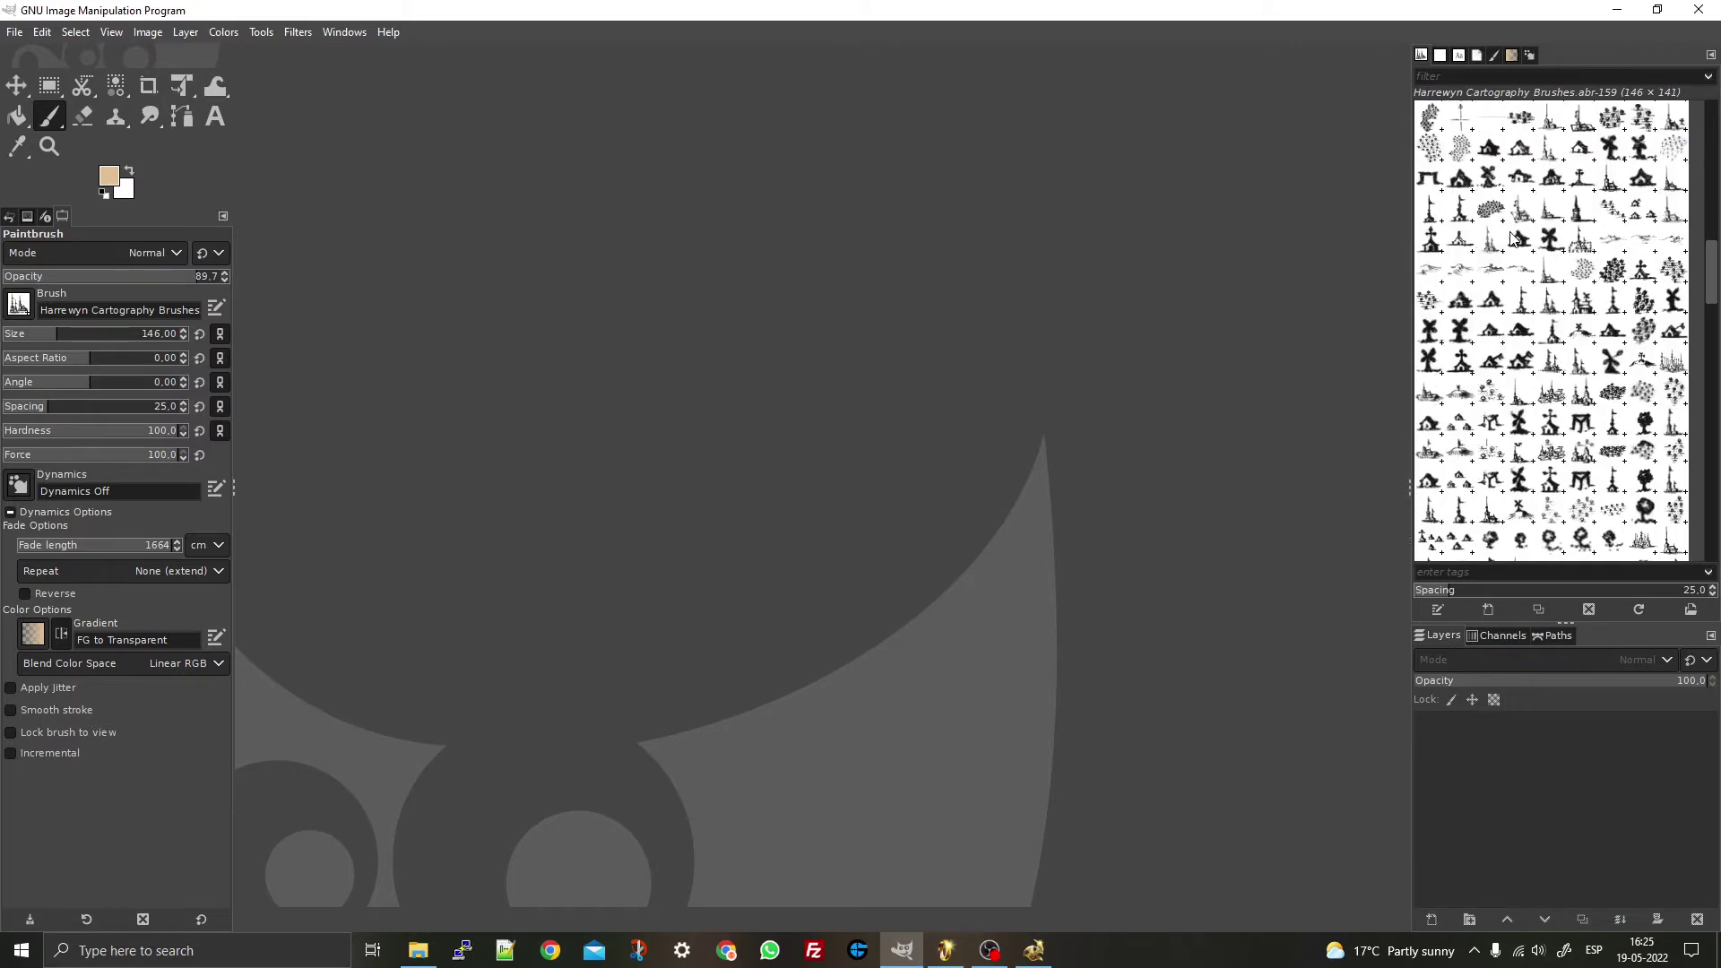
scroll(1488, 410, "up", 8)
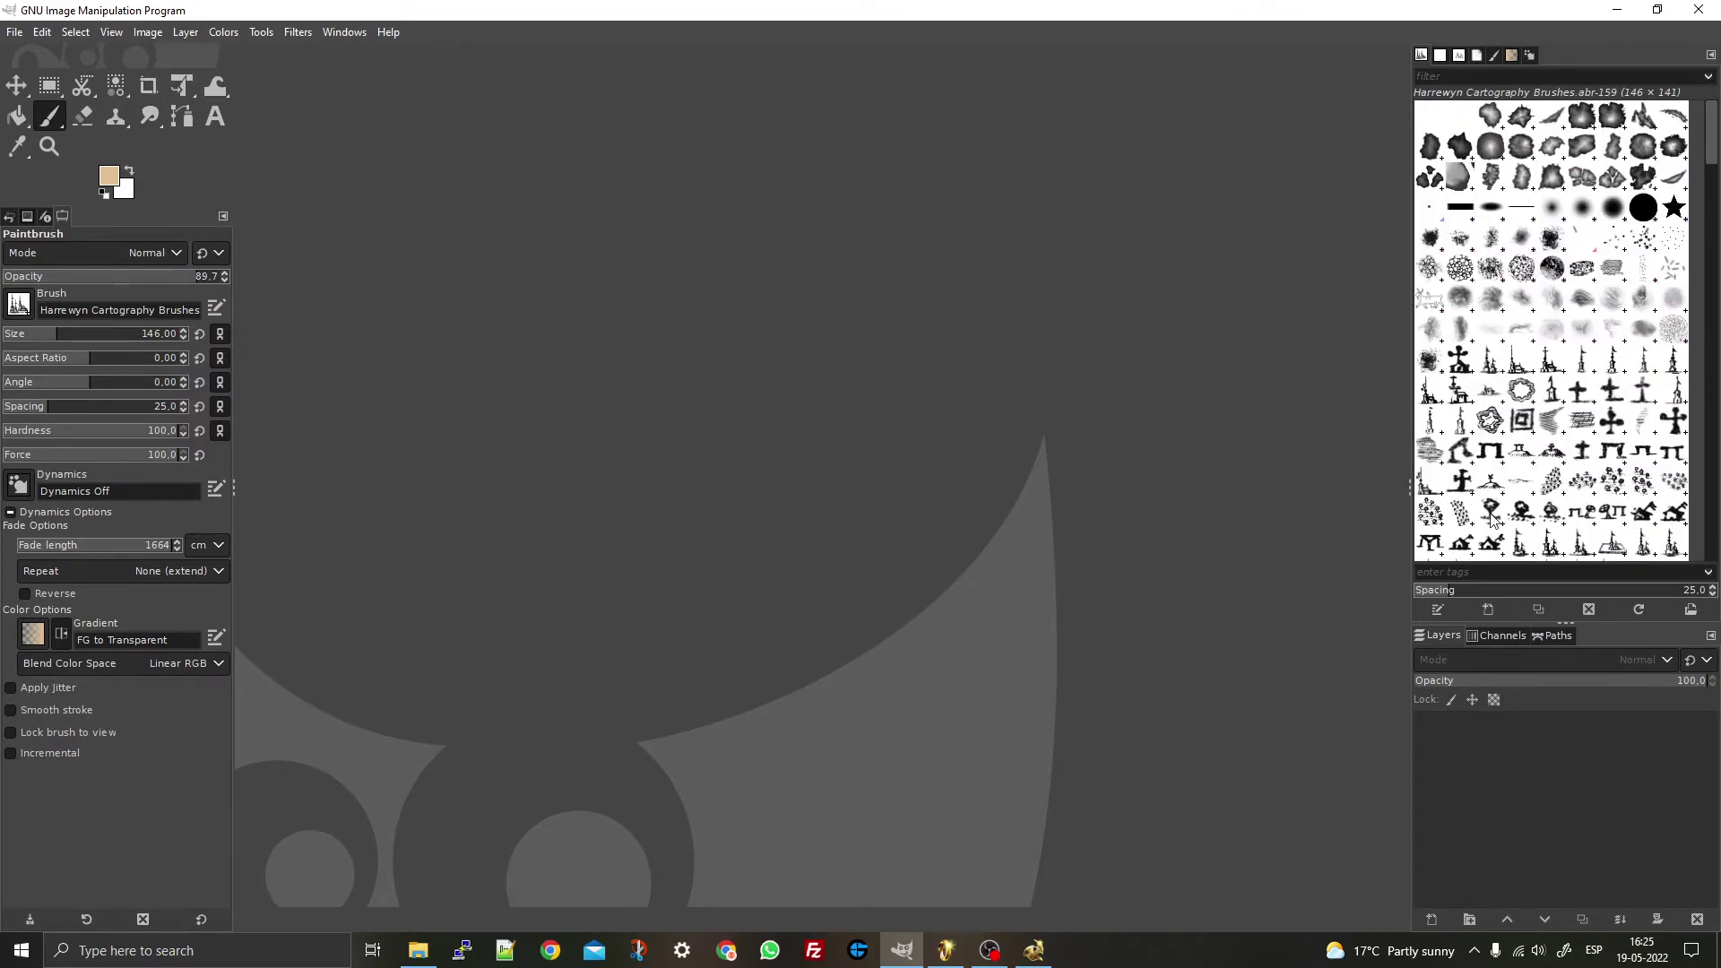
left_click(1582, 208)
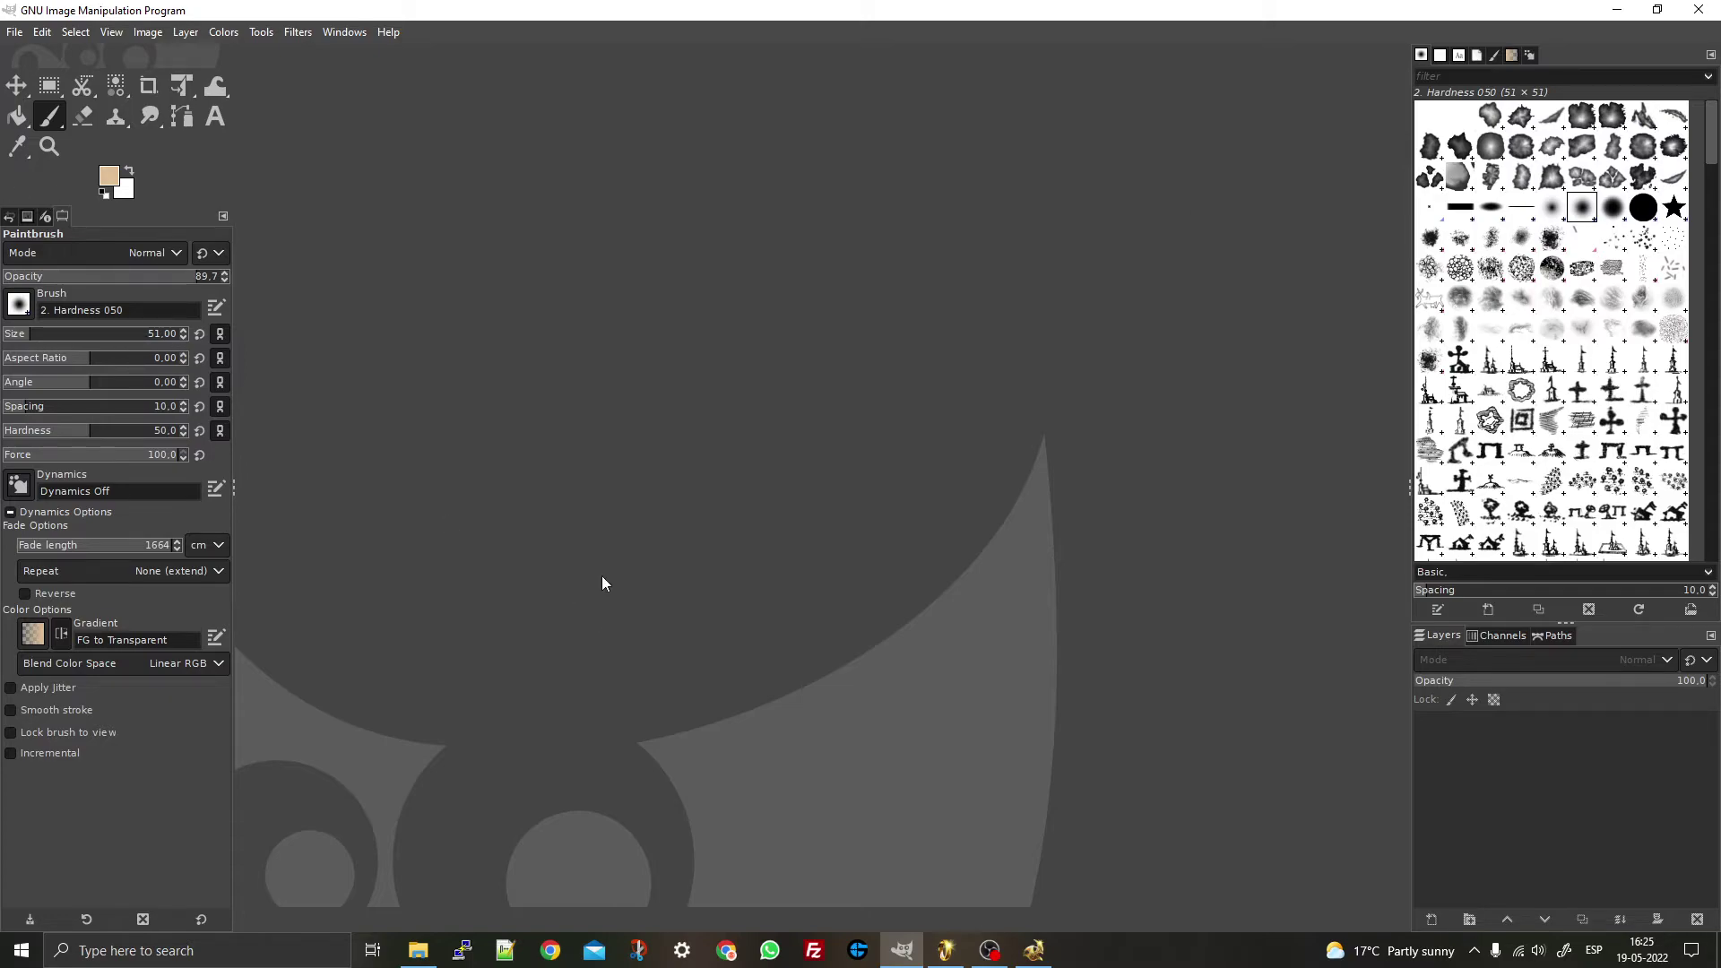
- Switch to World Builder and select all the FarmTemplate objects on the map
left_click(1035, 952)
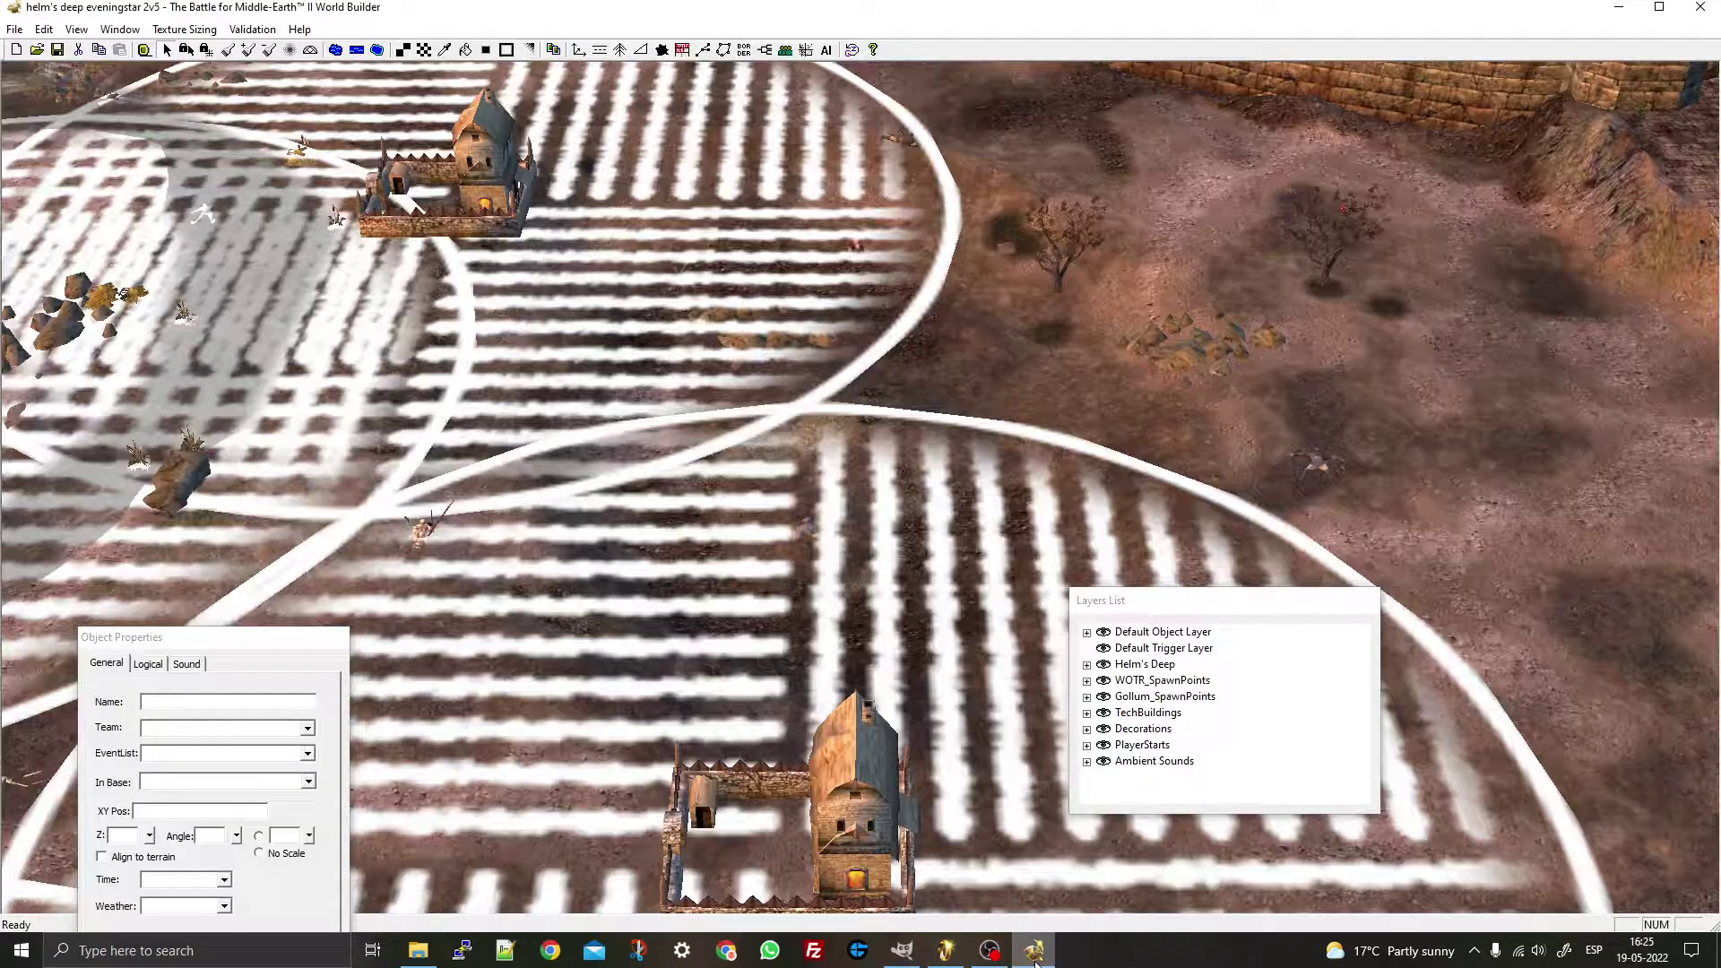
scroll(1053, 807, "down", 5)
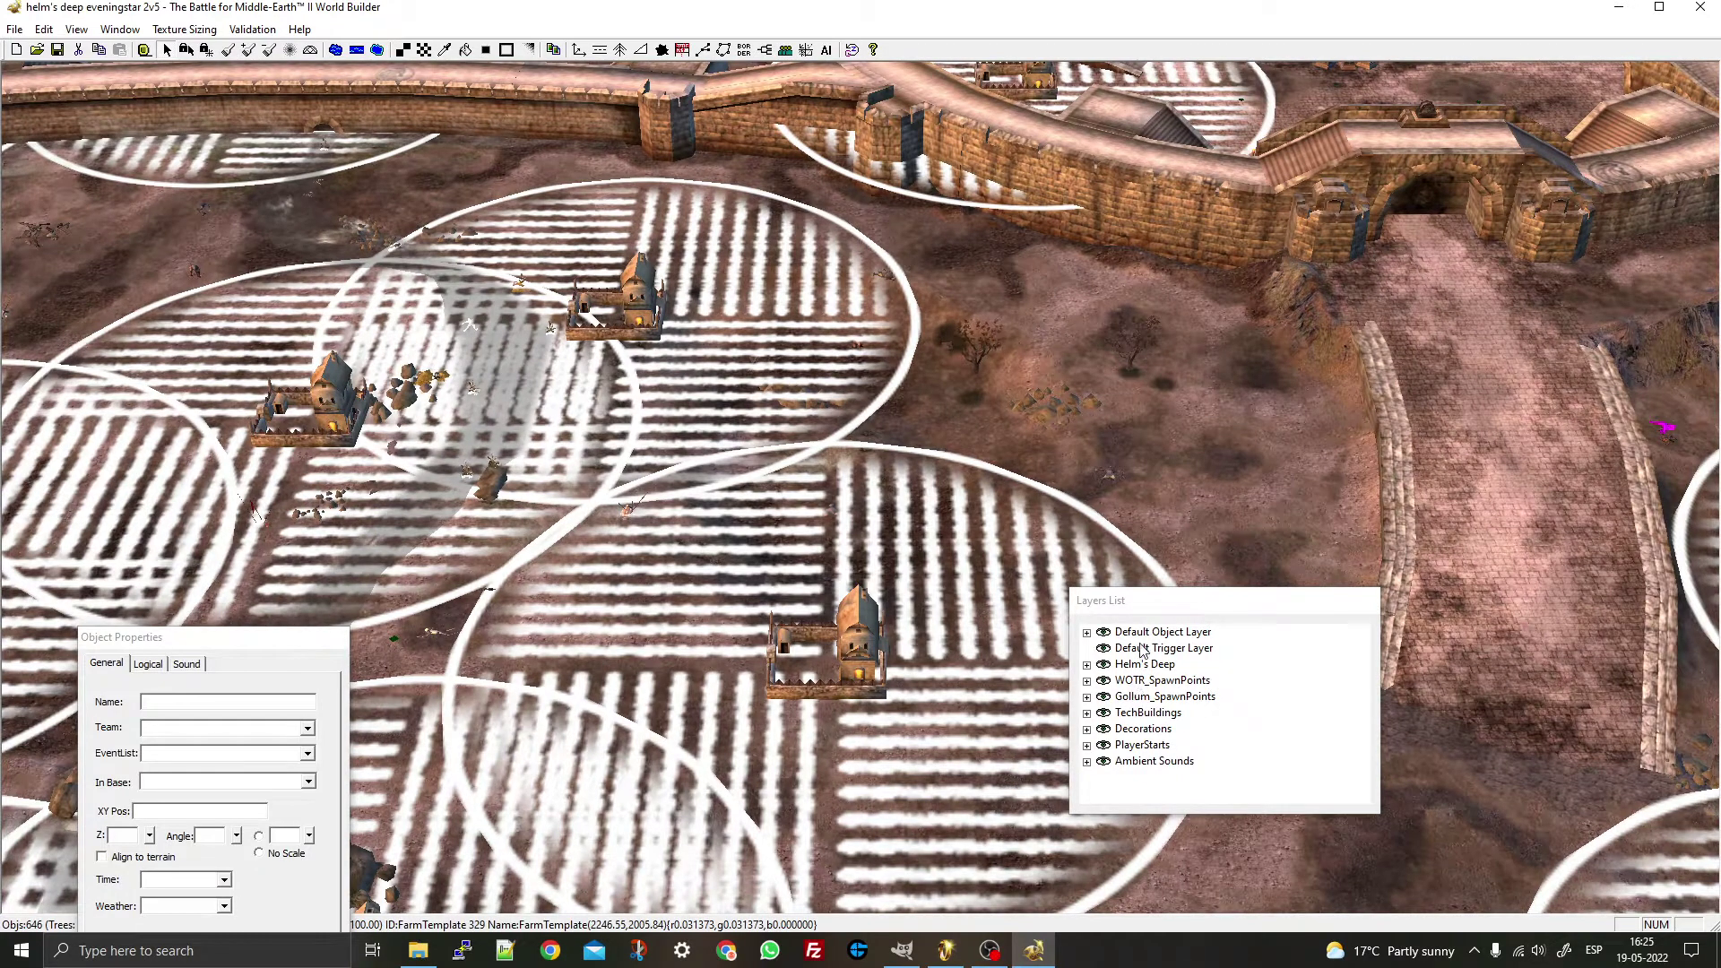
right_click(1126, 715)
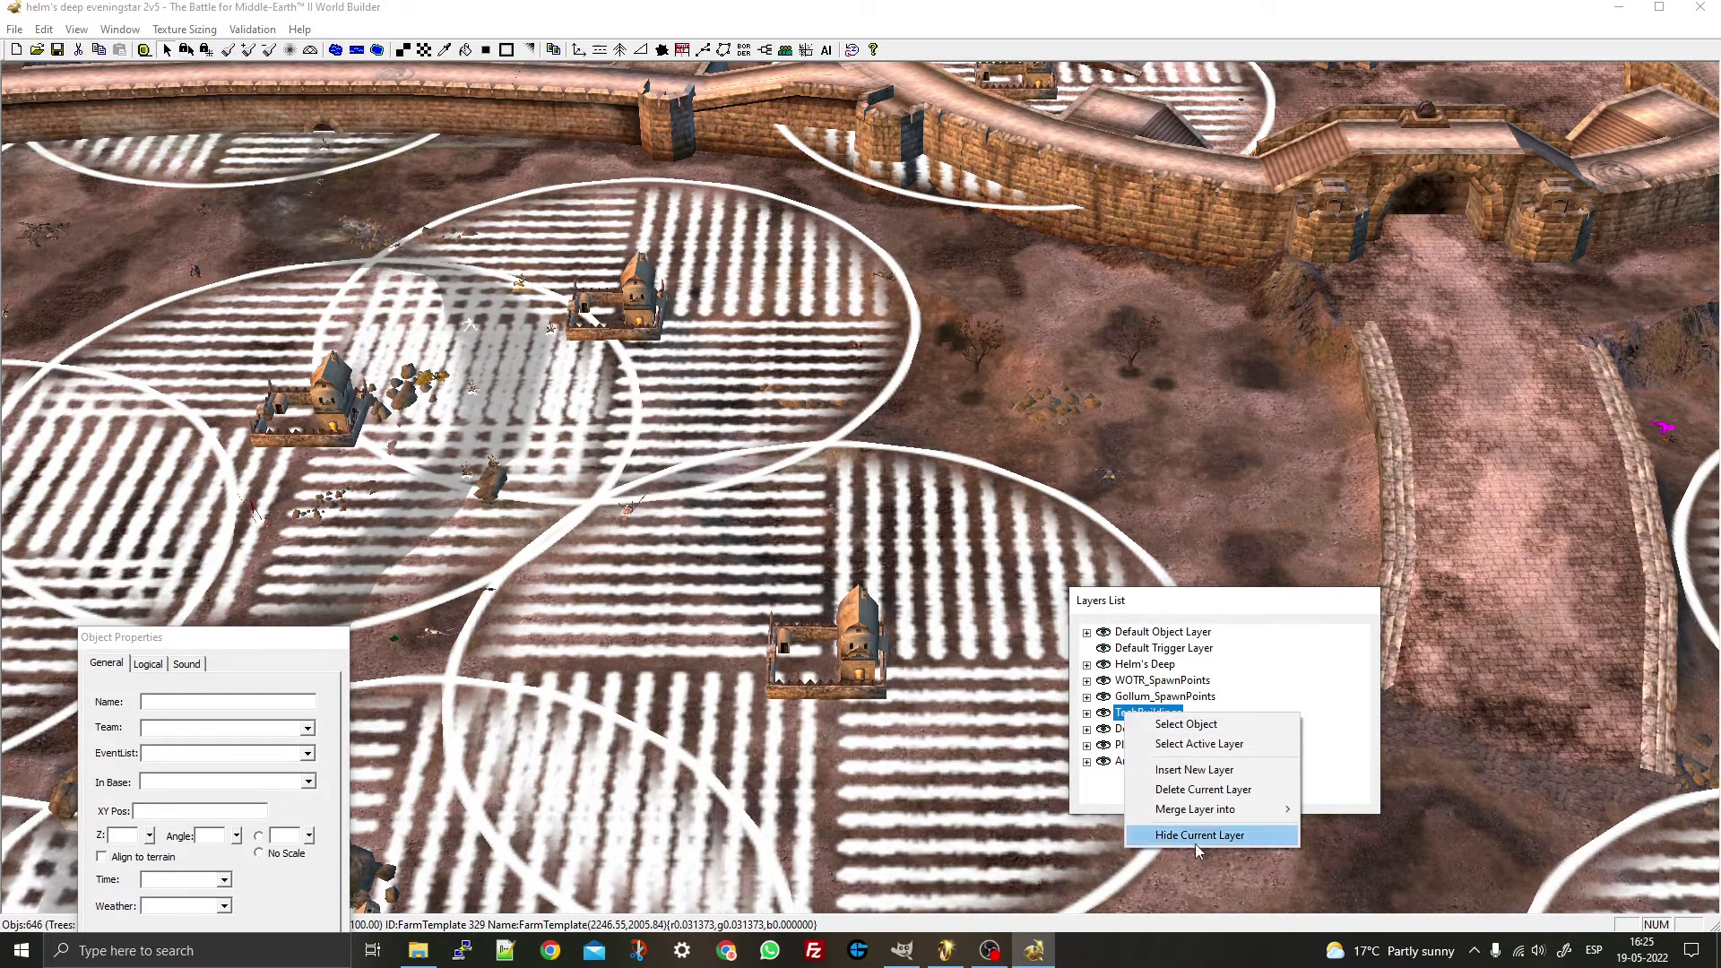
left_click(1271, 674)
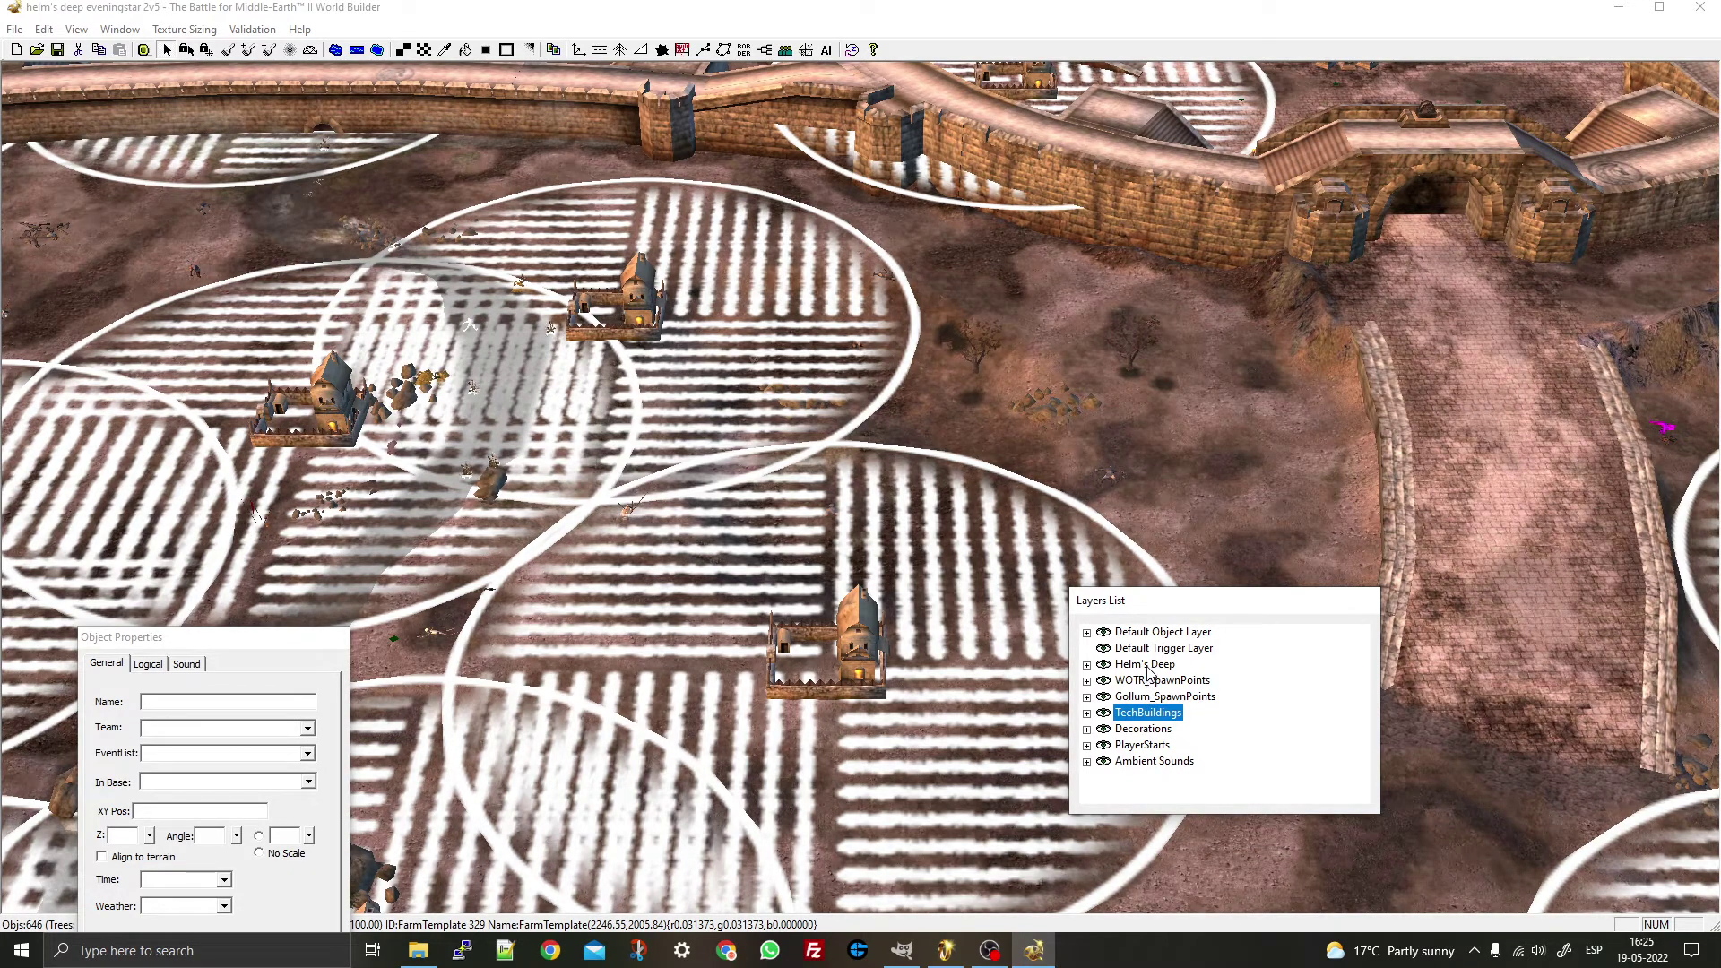
left_click(858, 671)
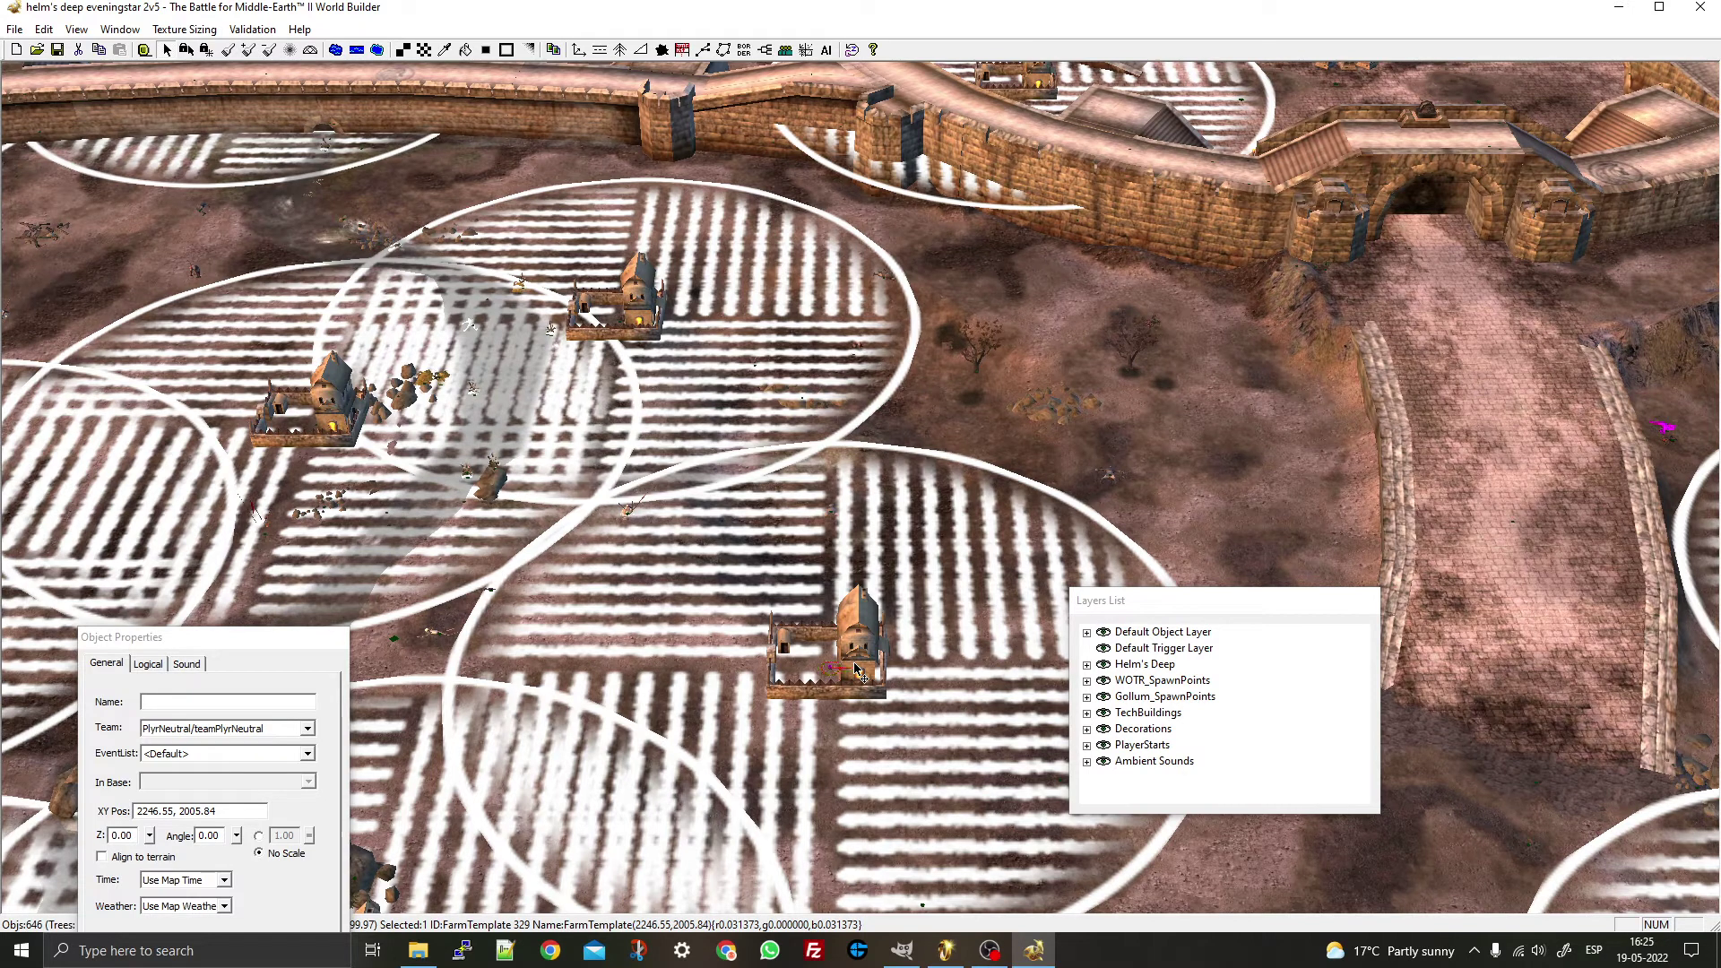
double_click(858, 670)
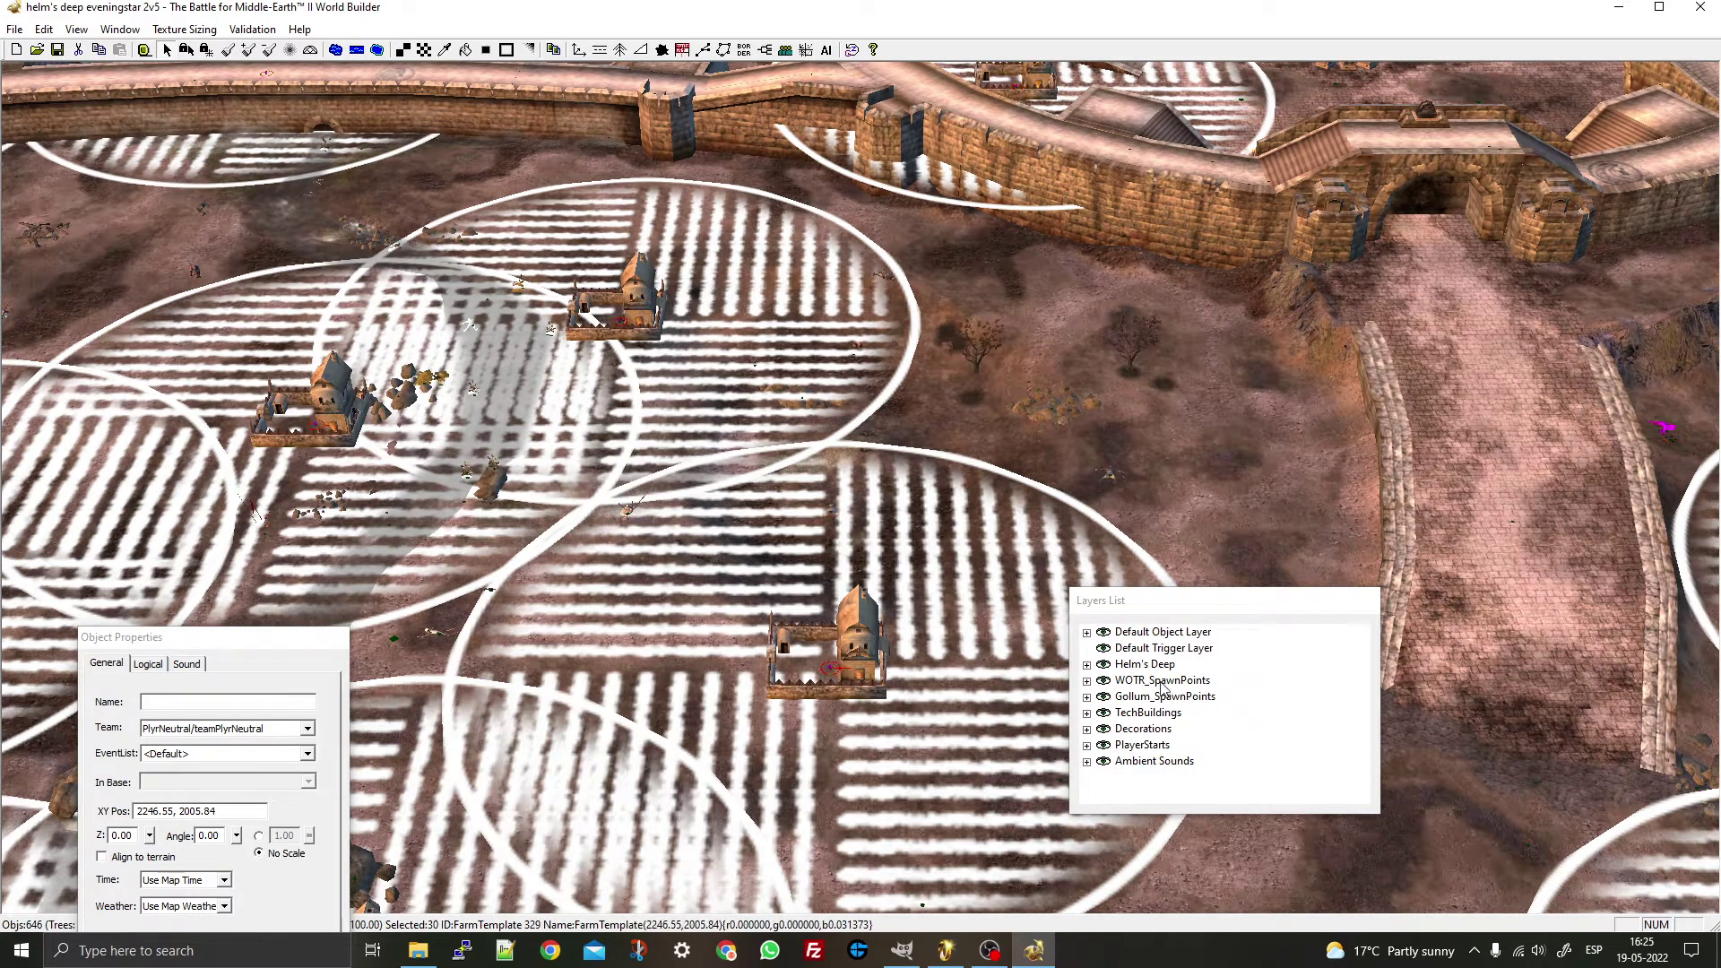
- Insert a new layer named "farms" in the layers list
right_click(1245, 789)
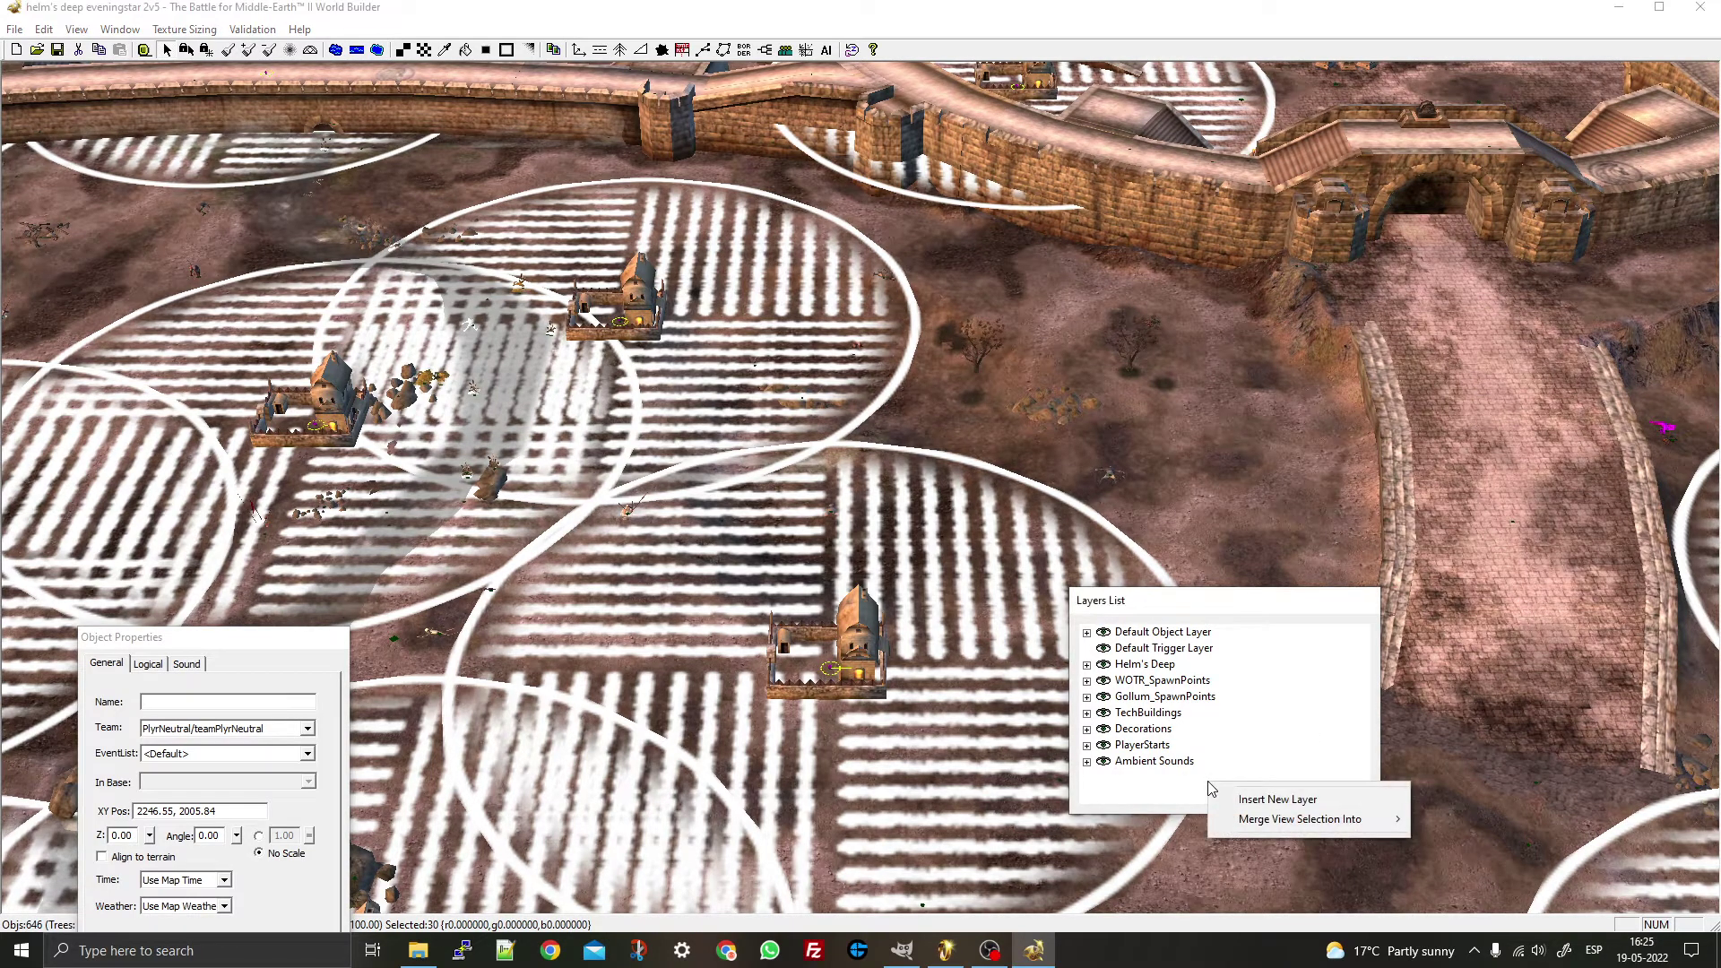
left_click(1267, 800)
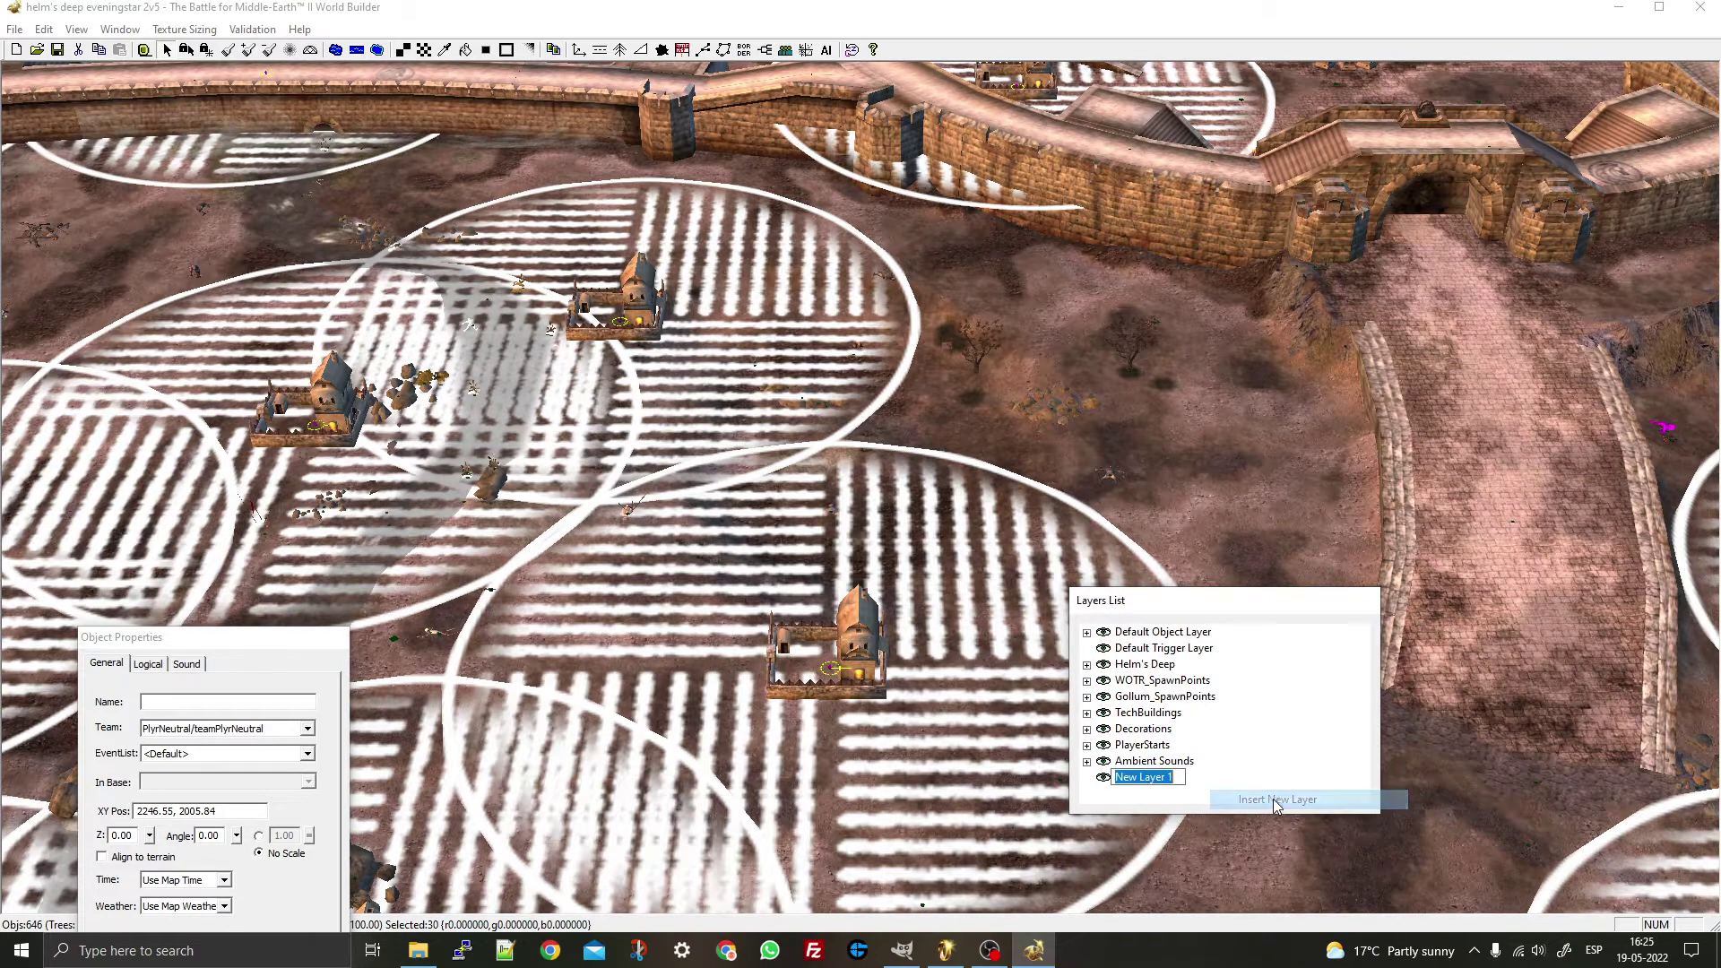
type("farms")
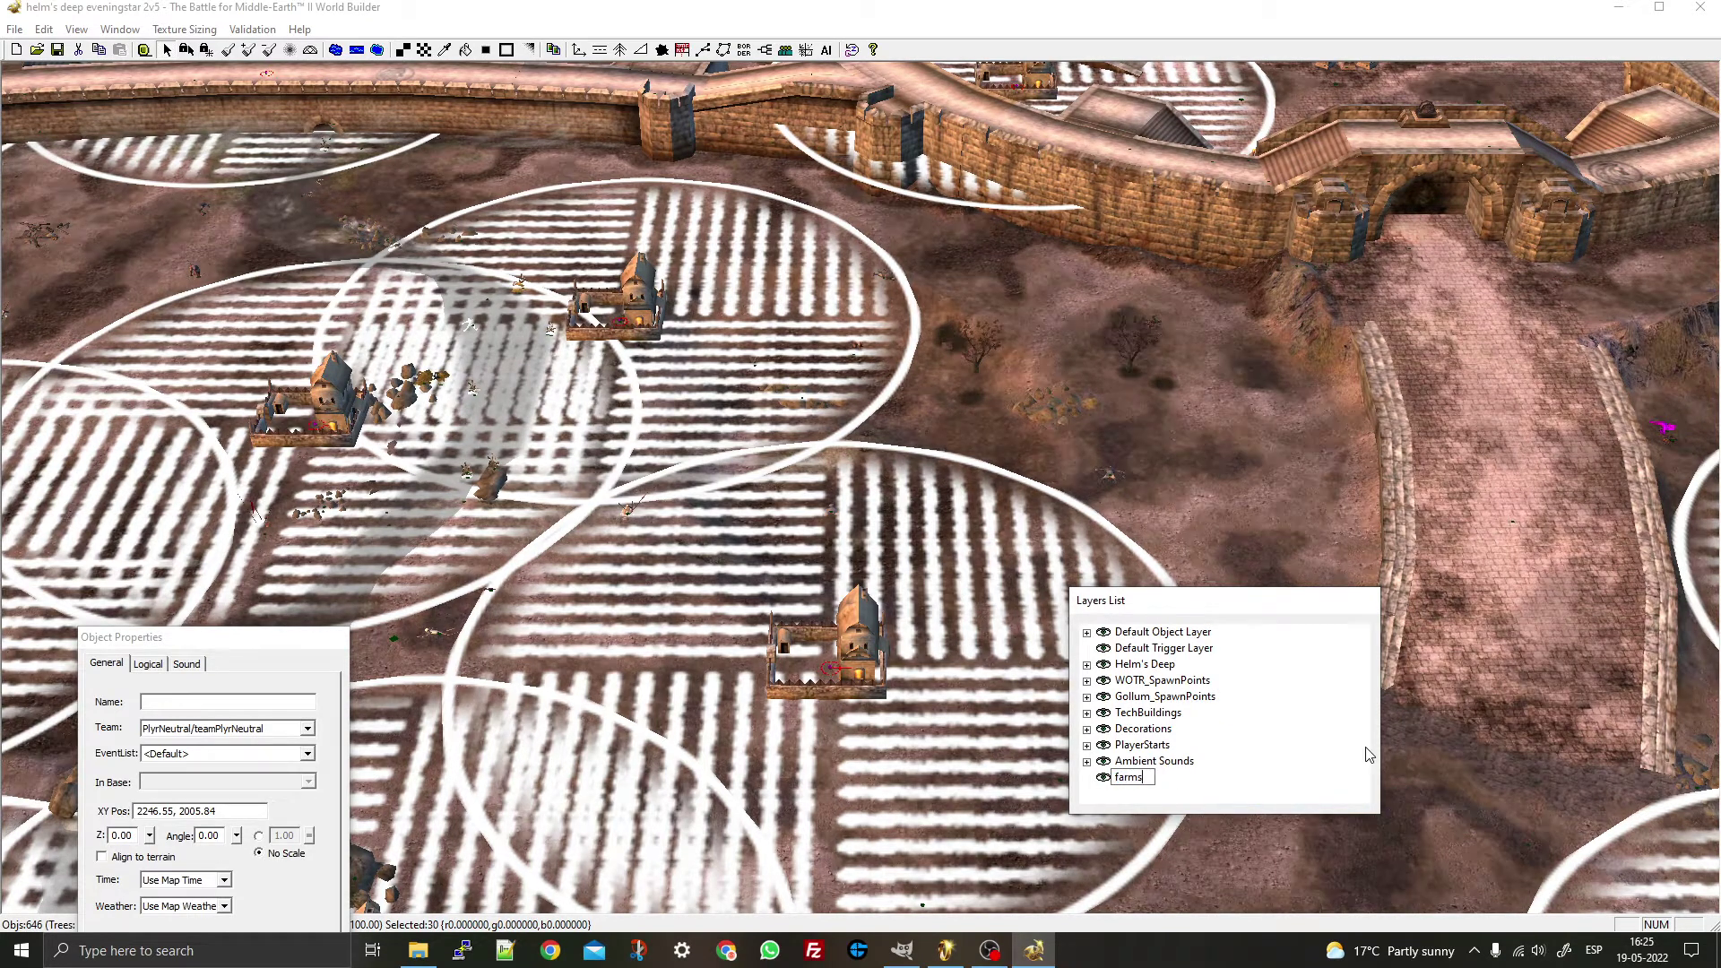
key("Return")
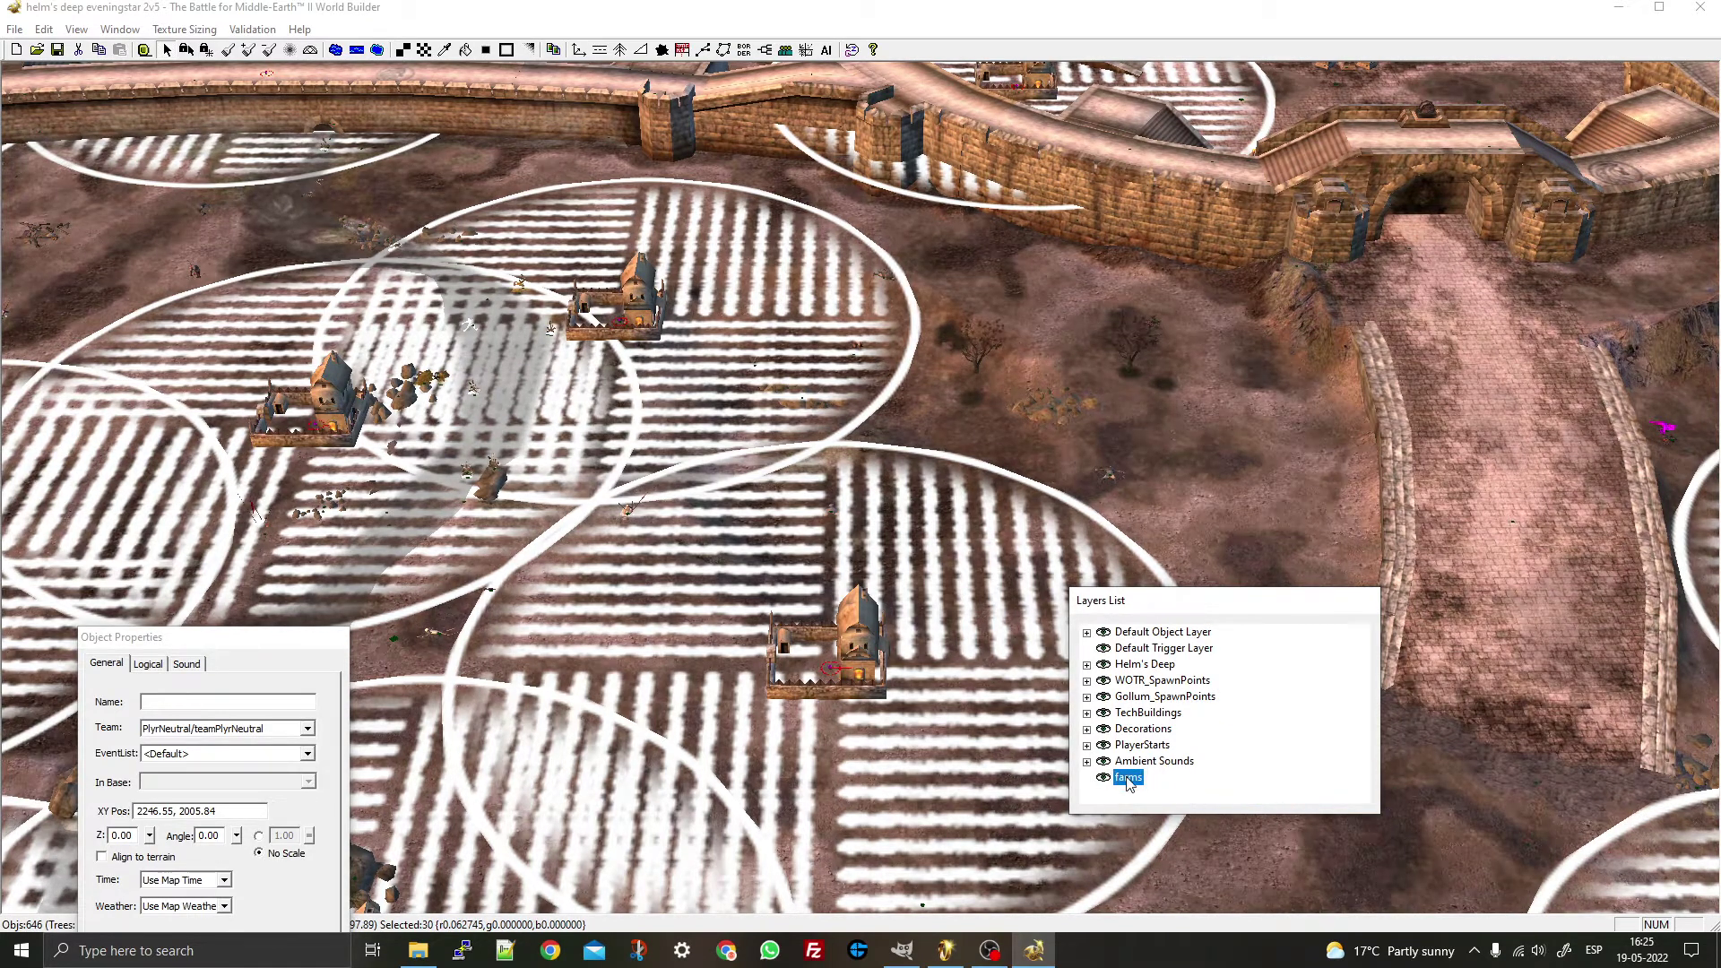
- Merge the selected farm objects into the farms layer and hide that layer
right_click(1128, 785)
mouse_move(1242, 838)
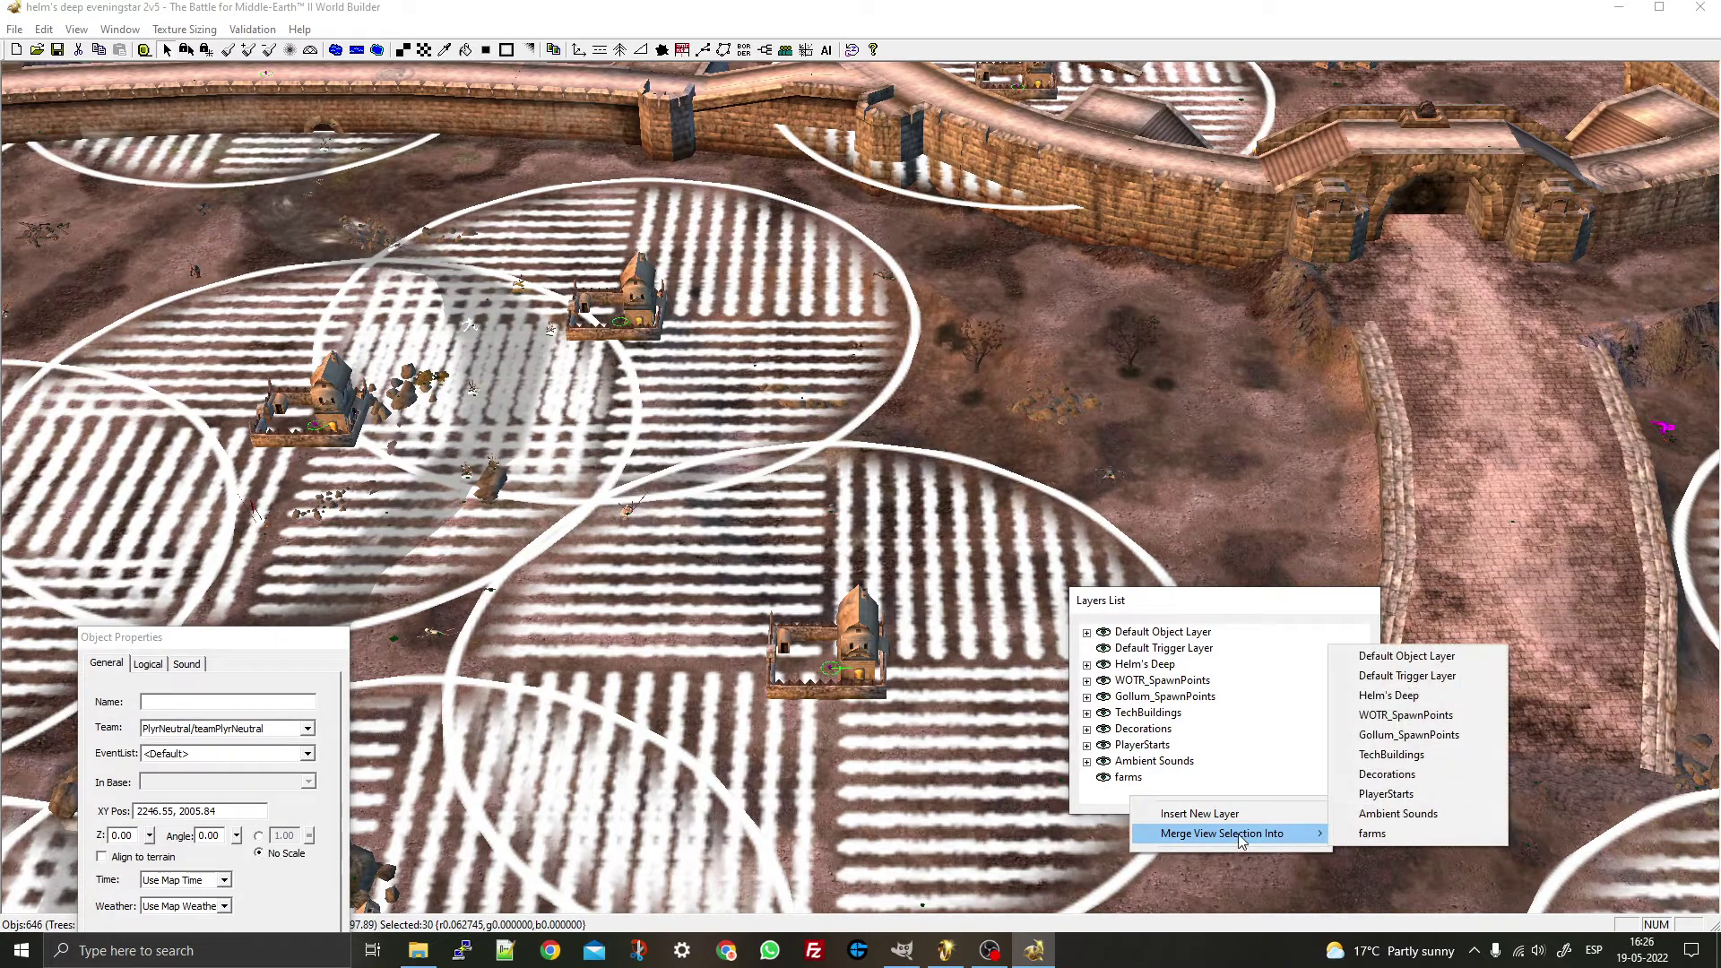
left_click(1372, 834)
right_click(1128, 782)
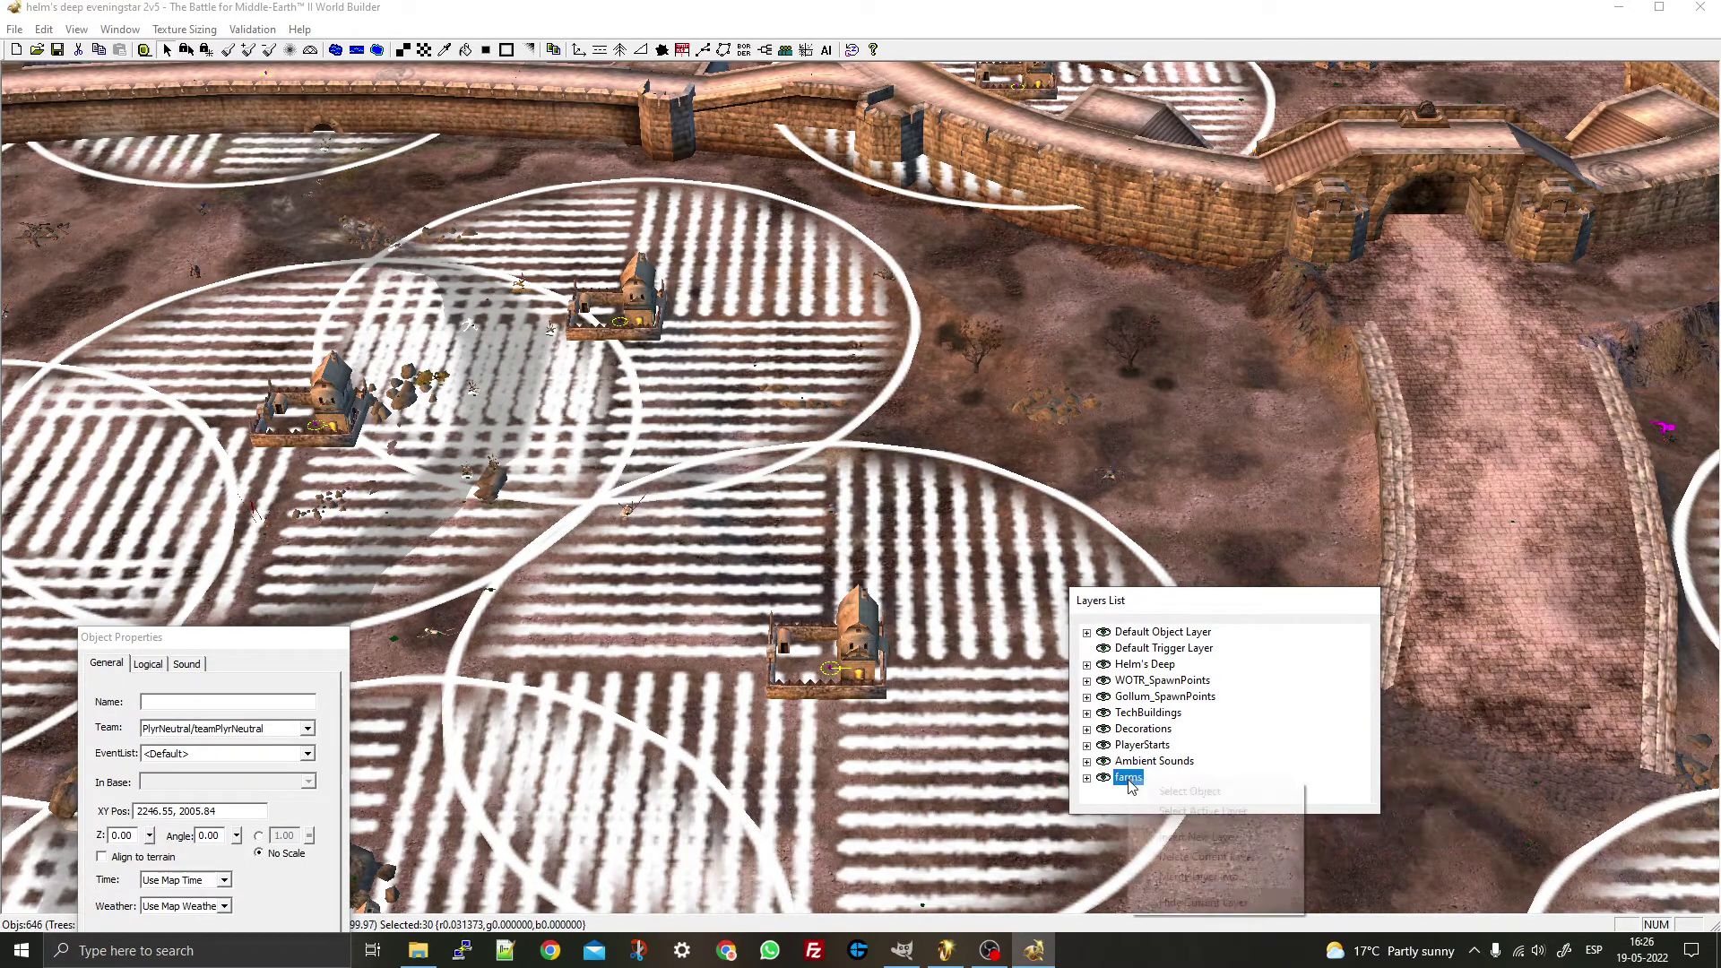
left_click(1192, 900)
- View the whole map from straight above and move the Layers List and Object Properties windows clear of the terrain
scroll(683, 500, "down", 5)
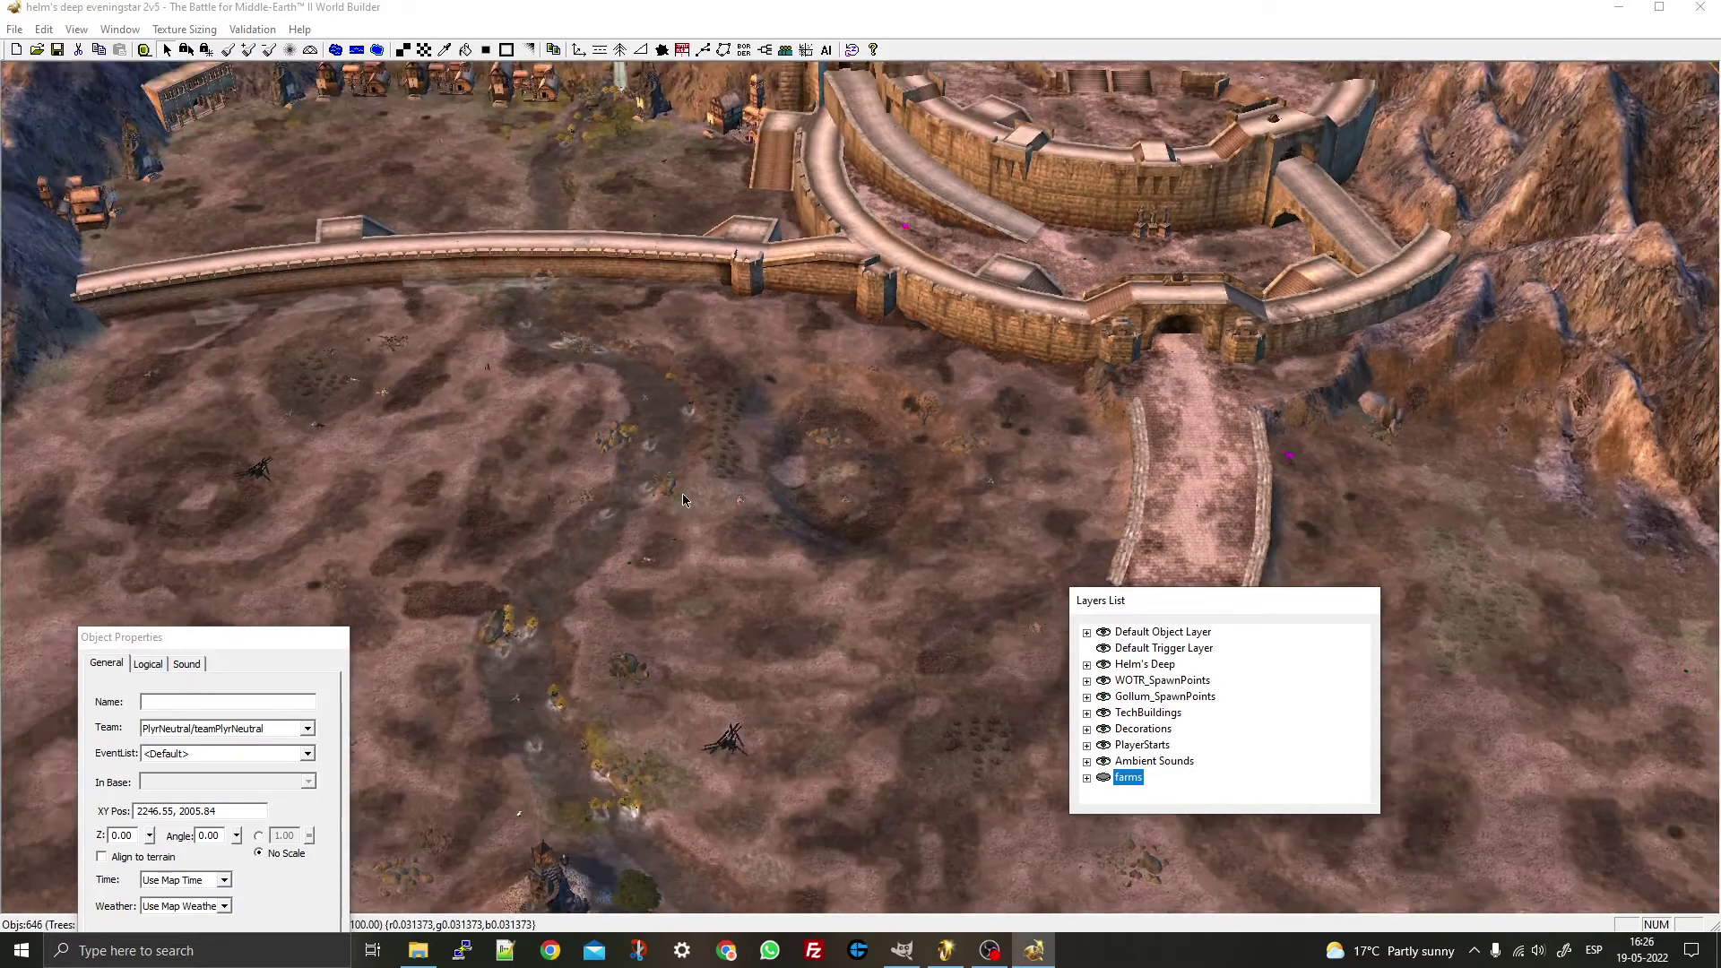
scroll(683, 500, "down", 8)
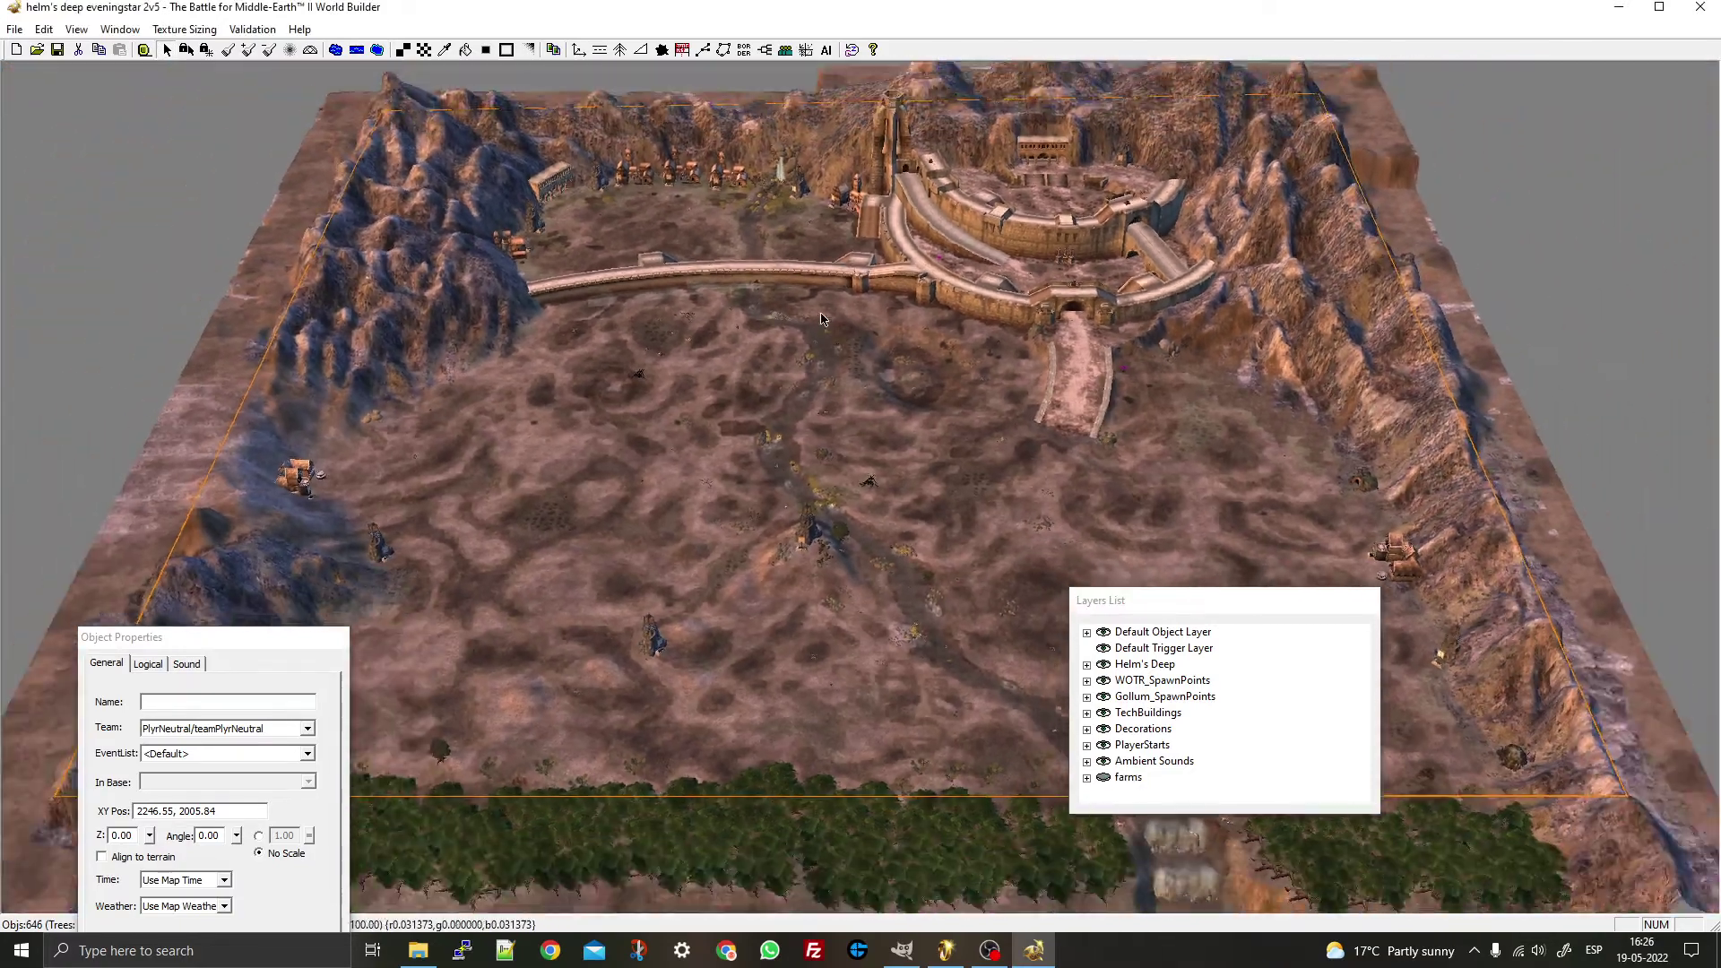
left_click_drag(823, 319, 905, 395)
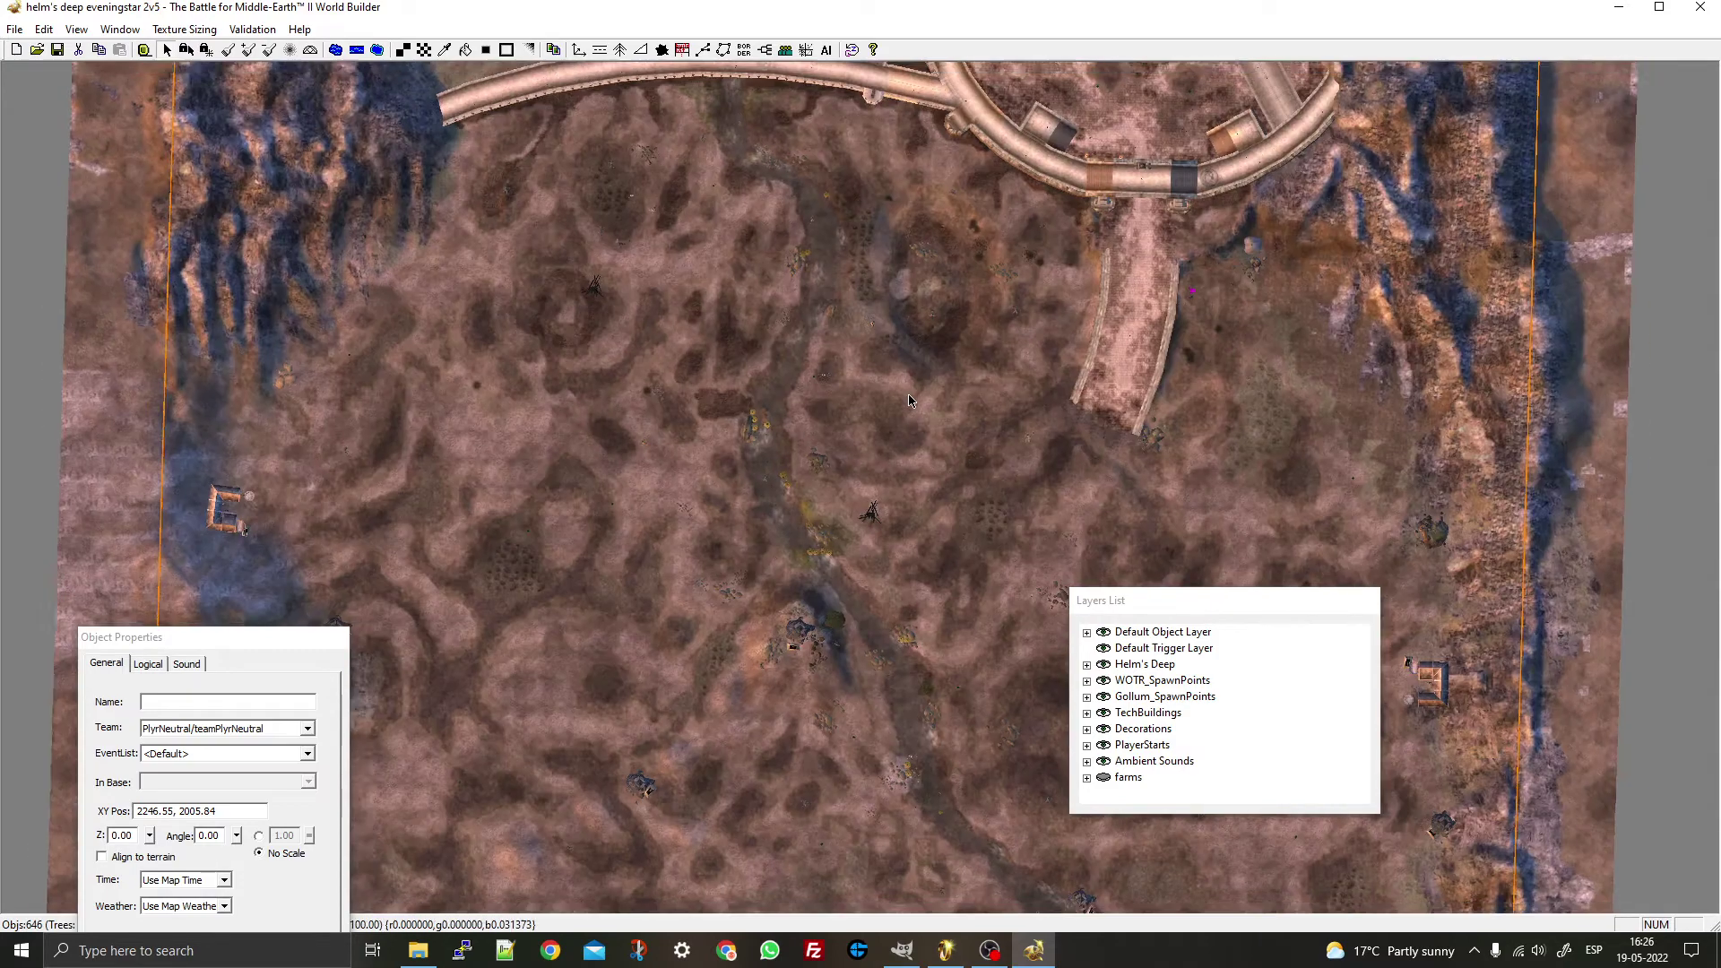
scroll(905, 394, "down", 4)
scroll(906, 394, "down", 3)
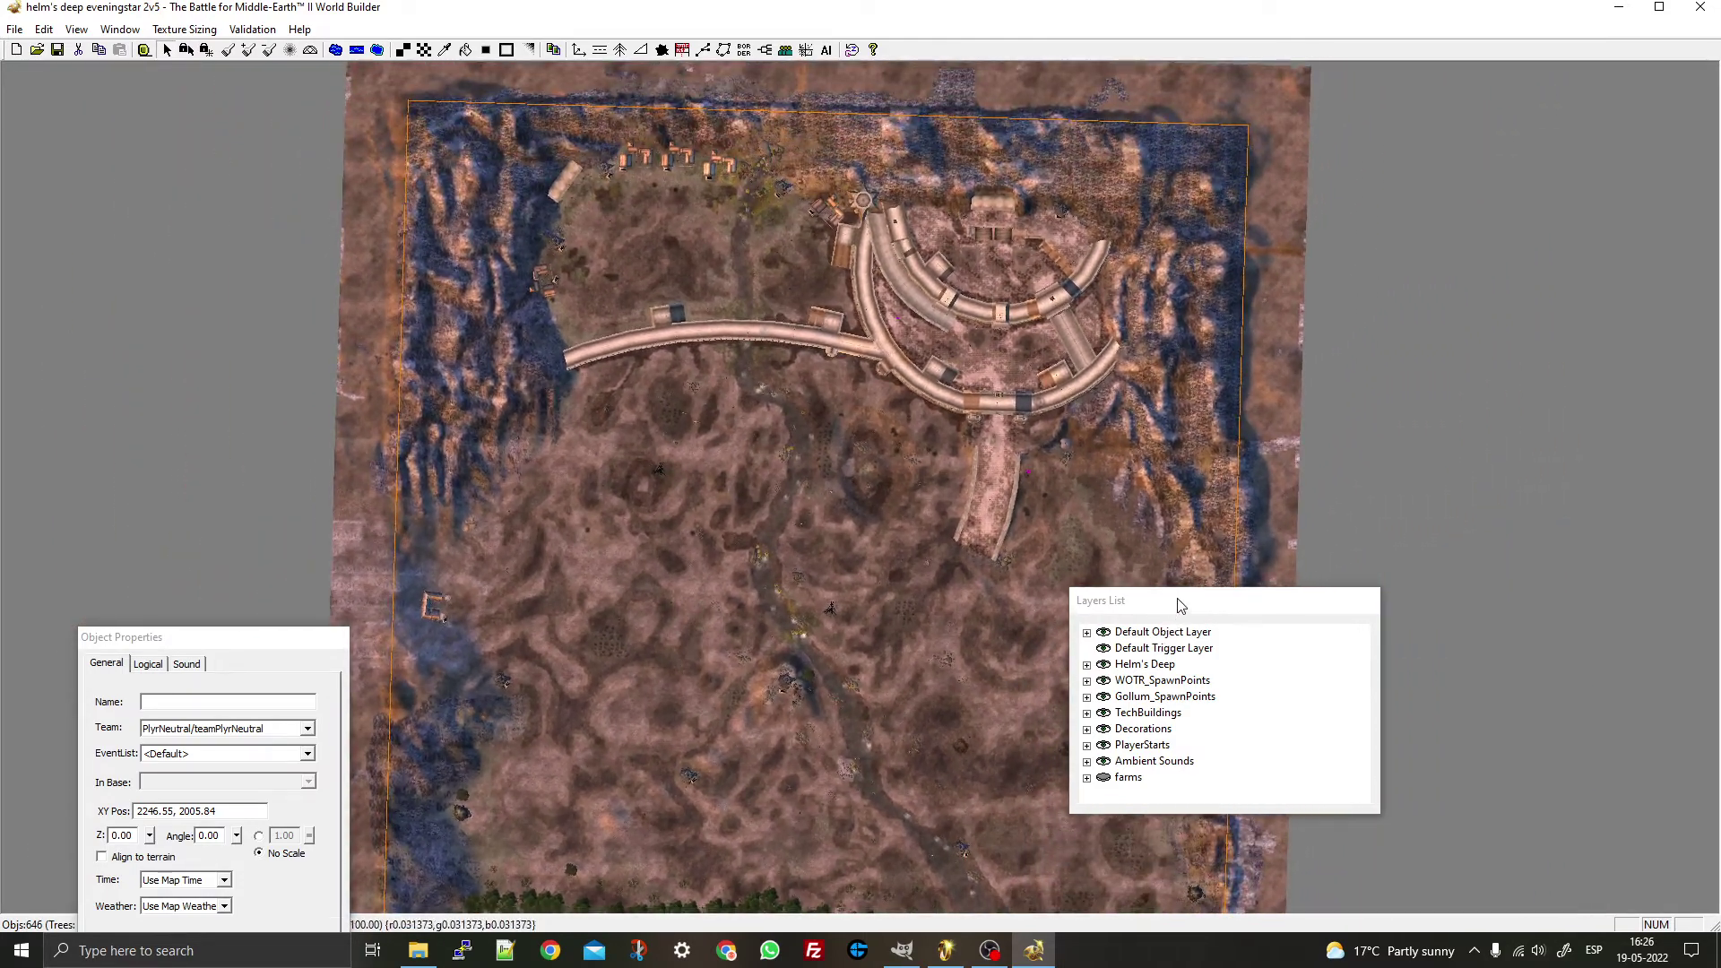
left_click_drag(1180, 606, 1528, 453)
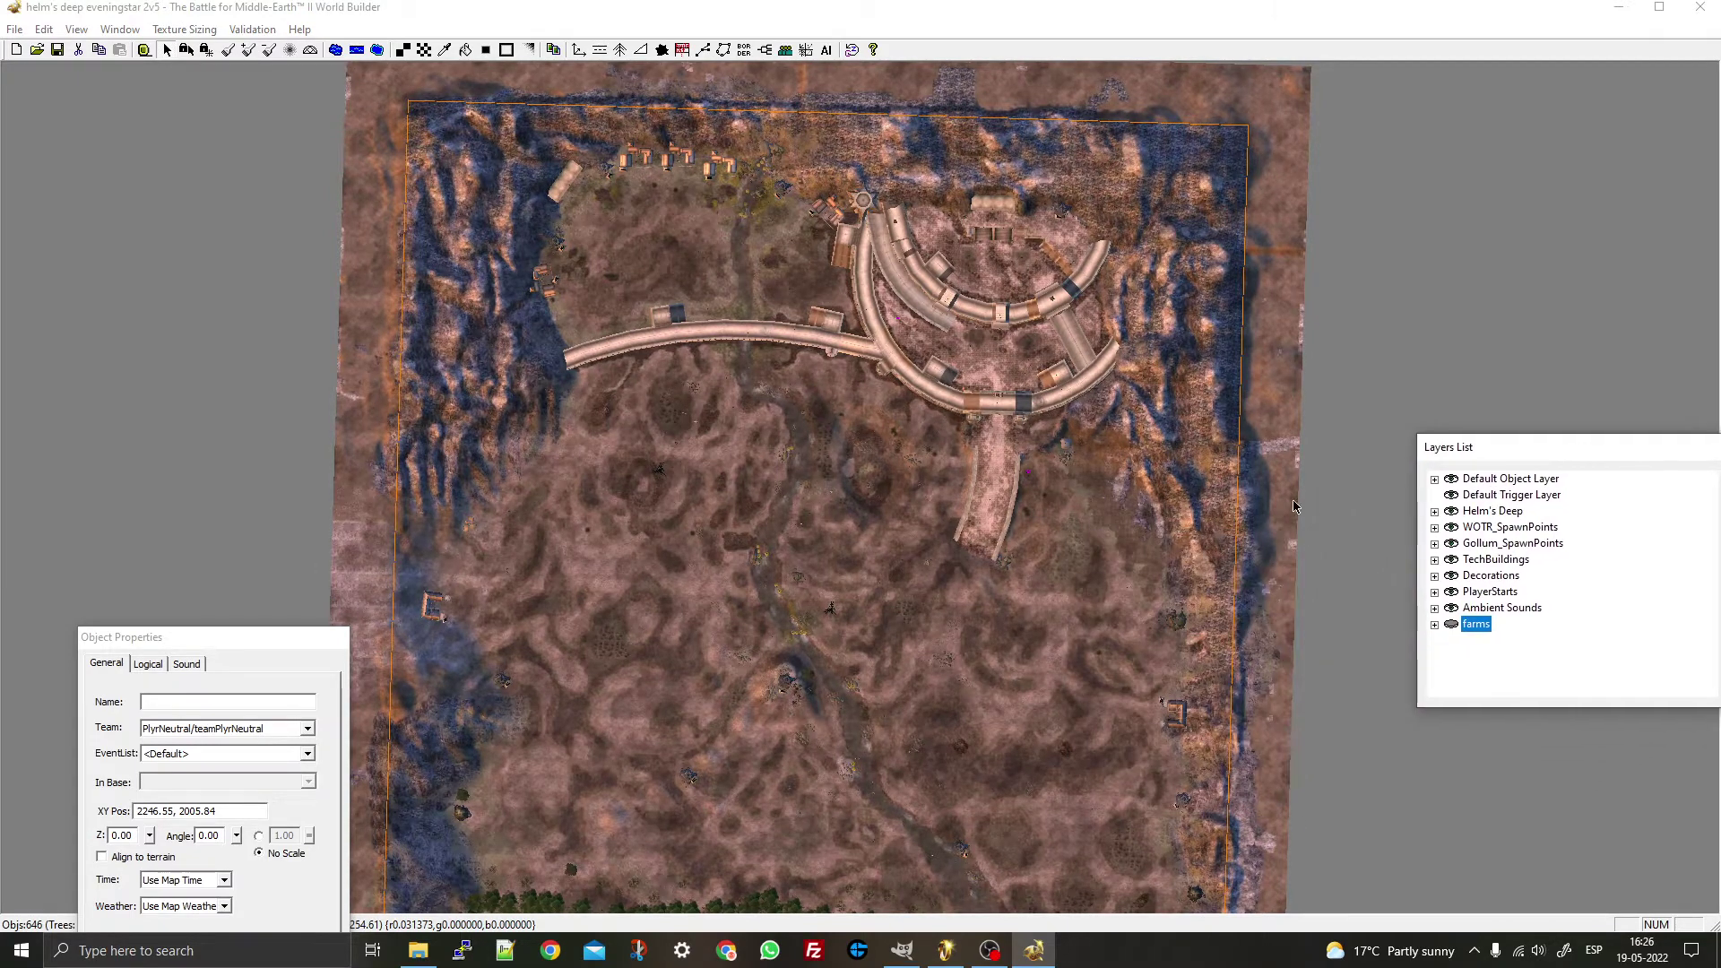
left_click_drag(186, 645, 122, 472)
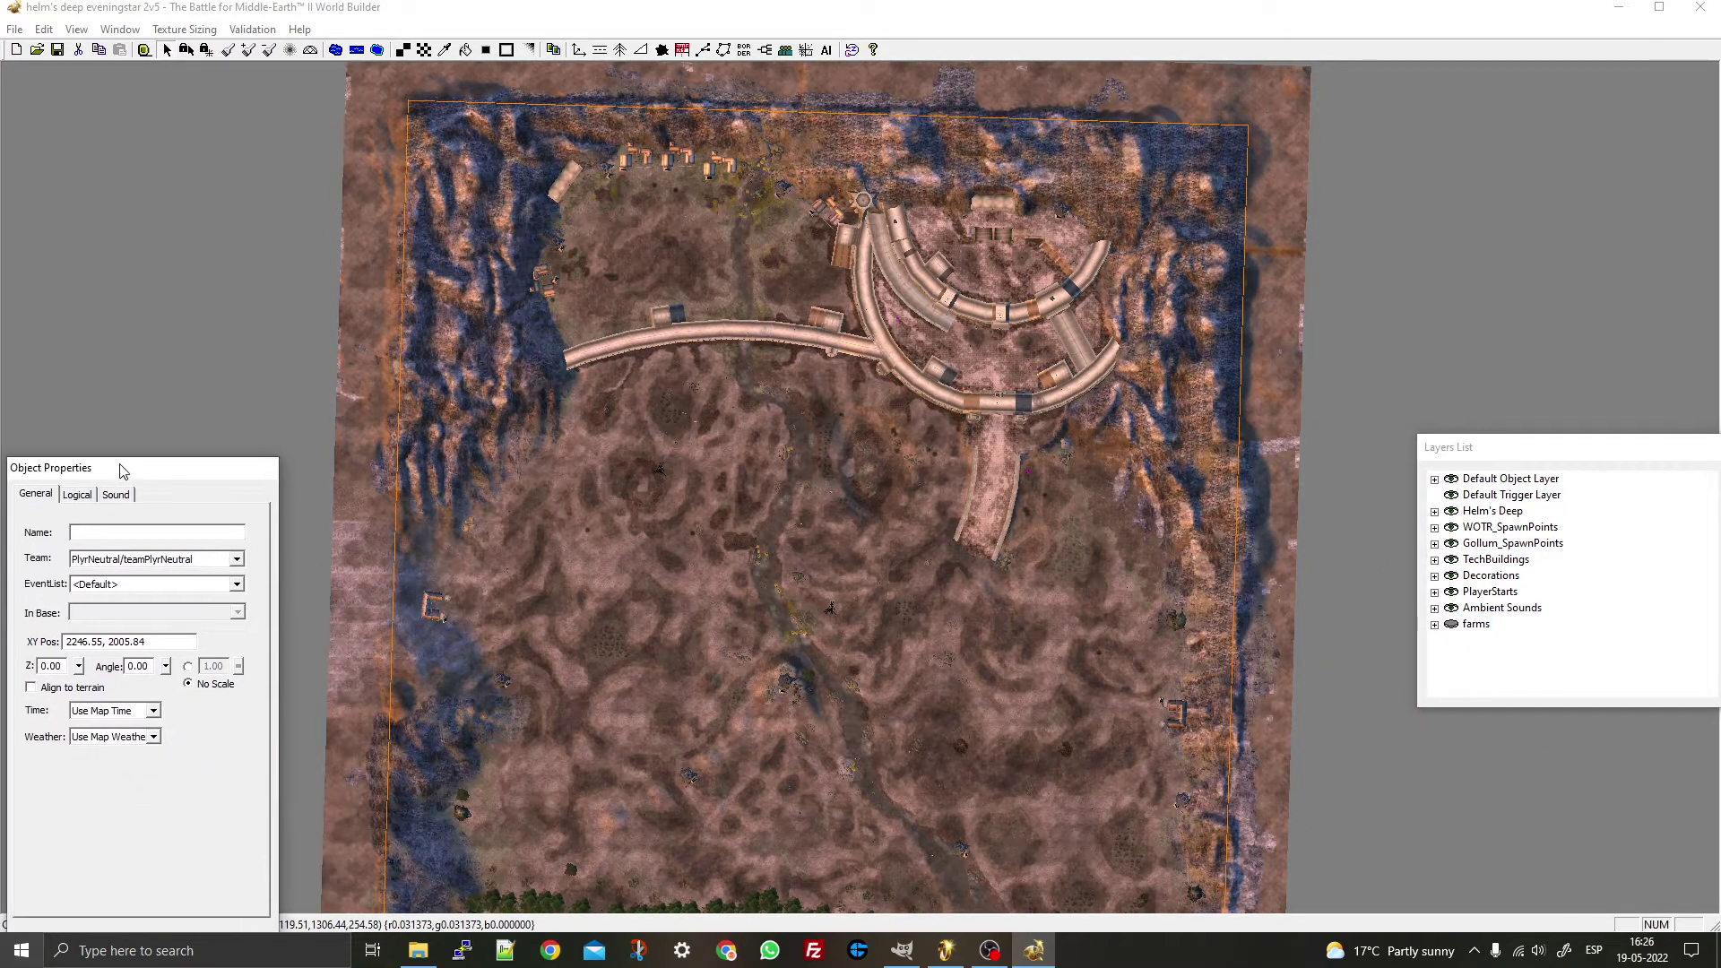
- Straighten the top-down view and frame it so the orange map boundary fits completely and squarely in the viewport
left_click_drag(788, 441, 792, 456)
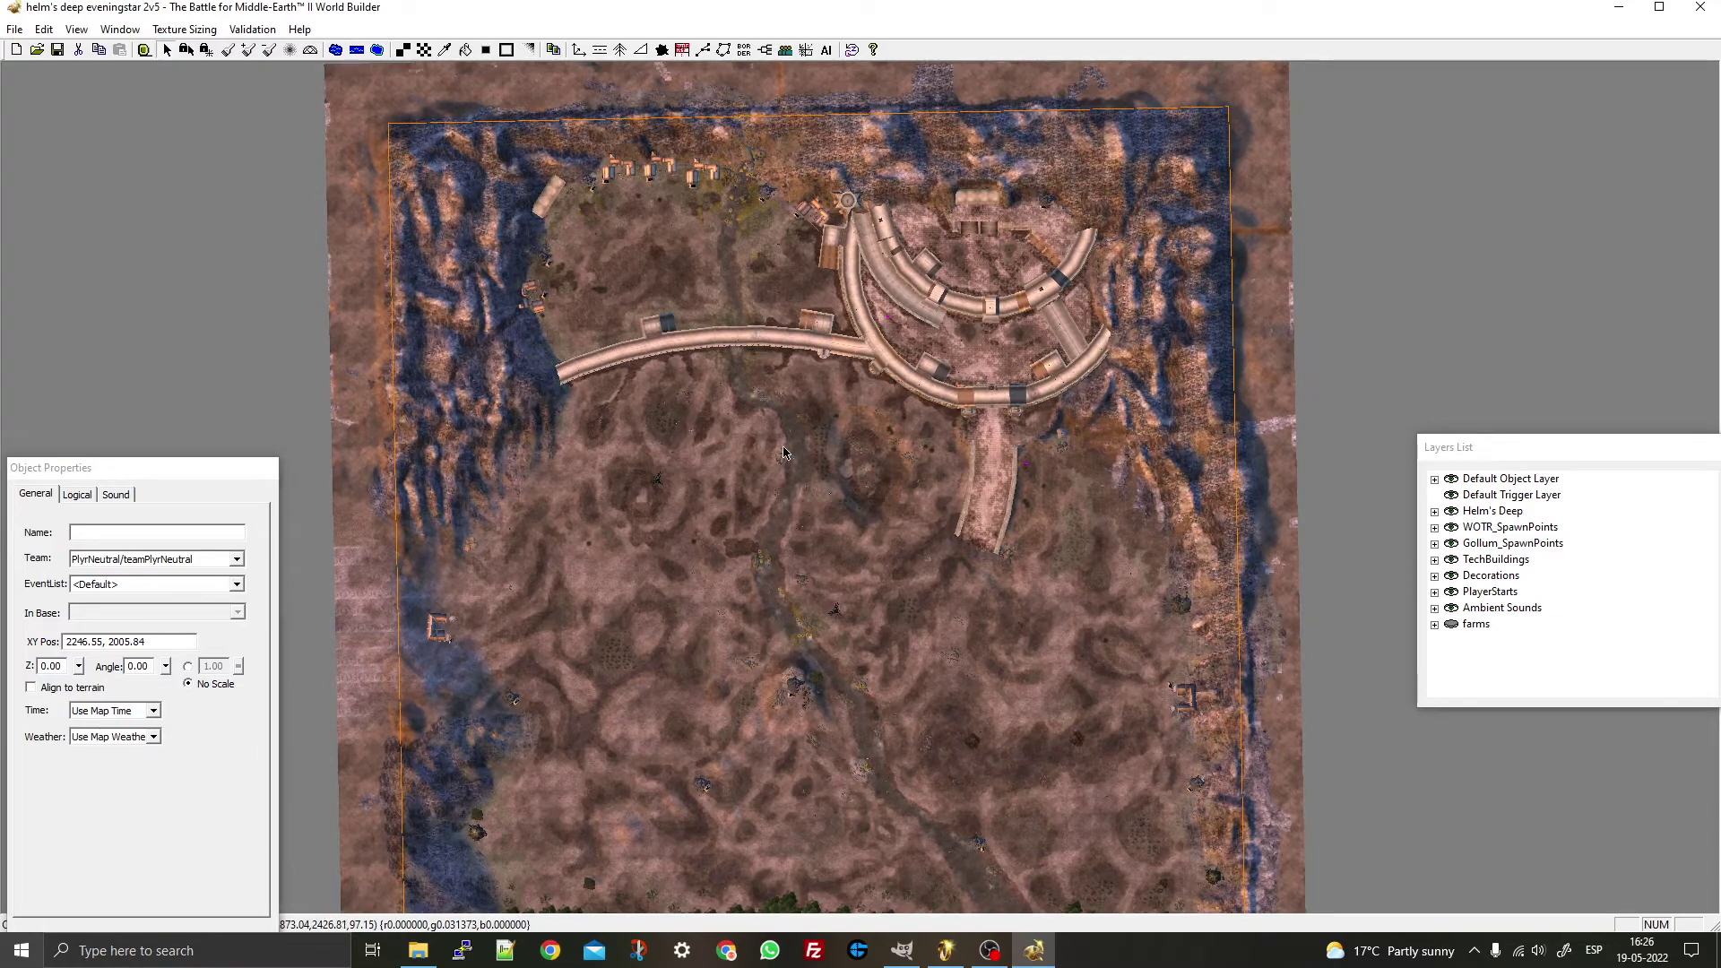
scroll(785, 453, "up", 10)
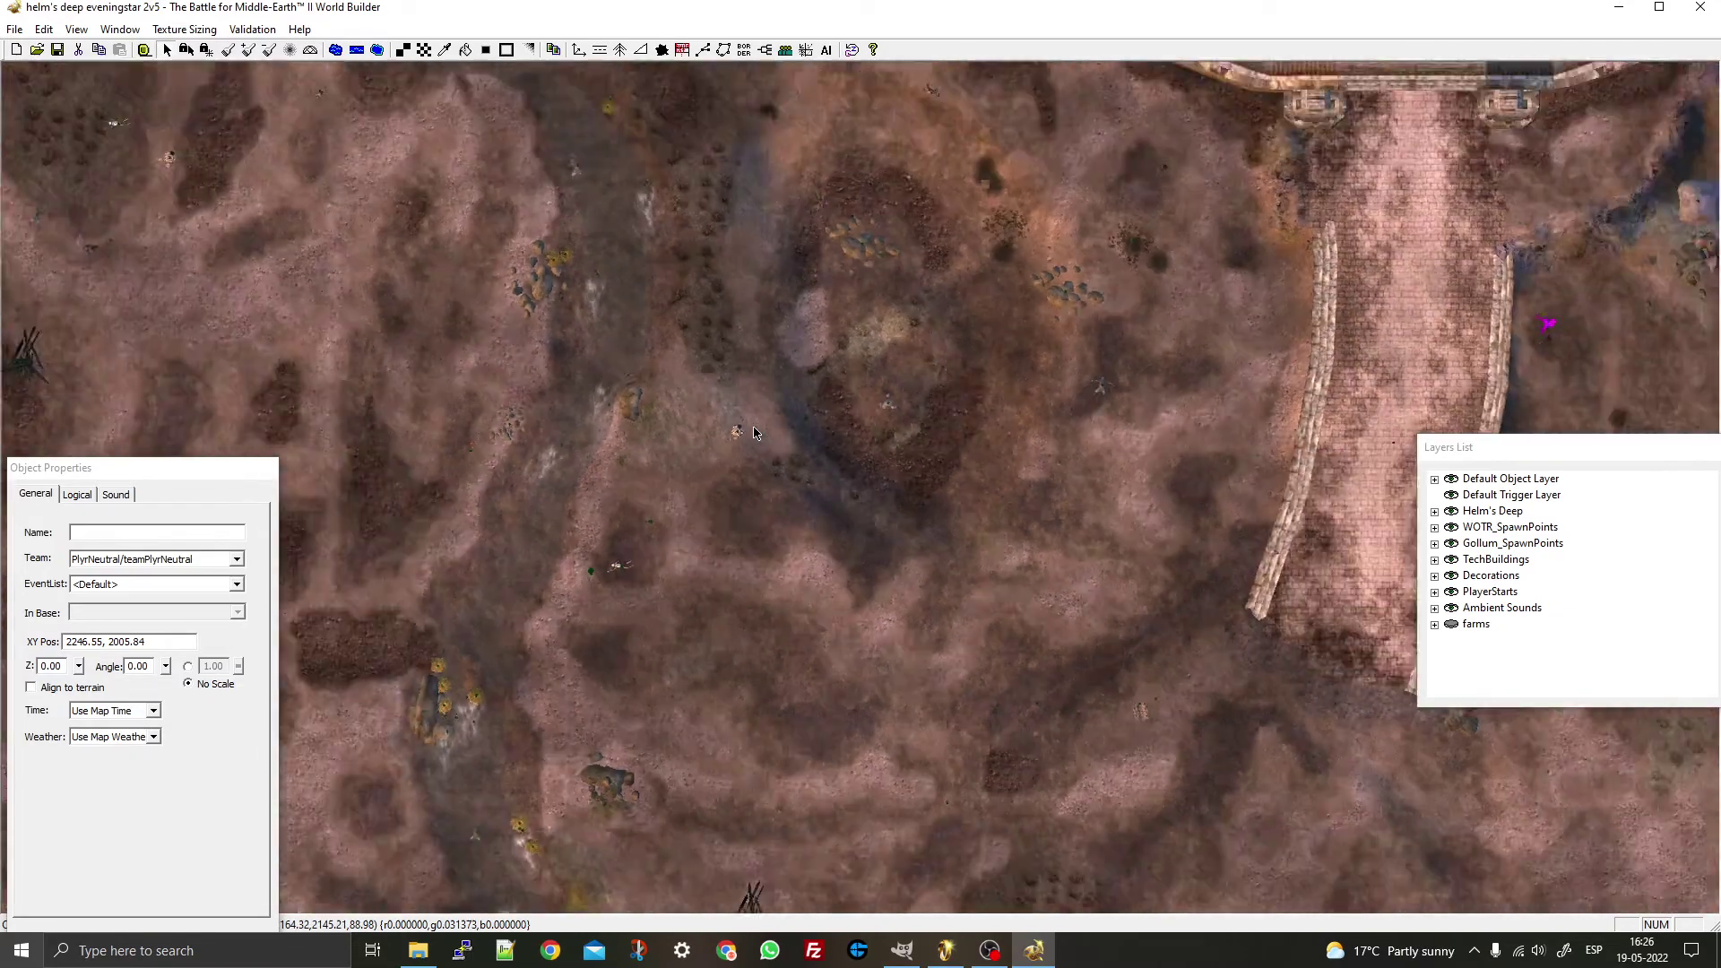
scroll(753, 433, "down", 10)
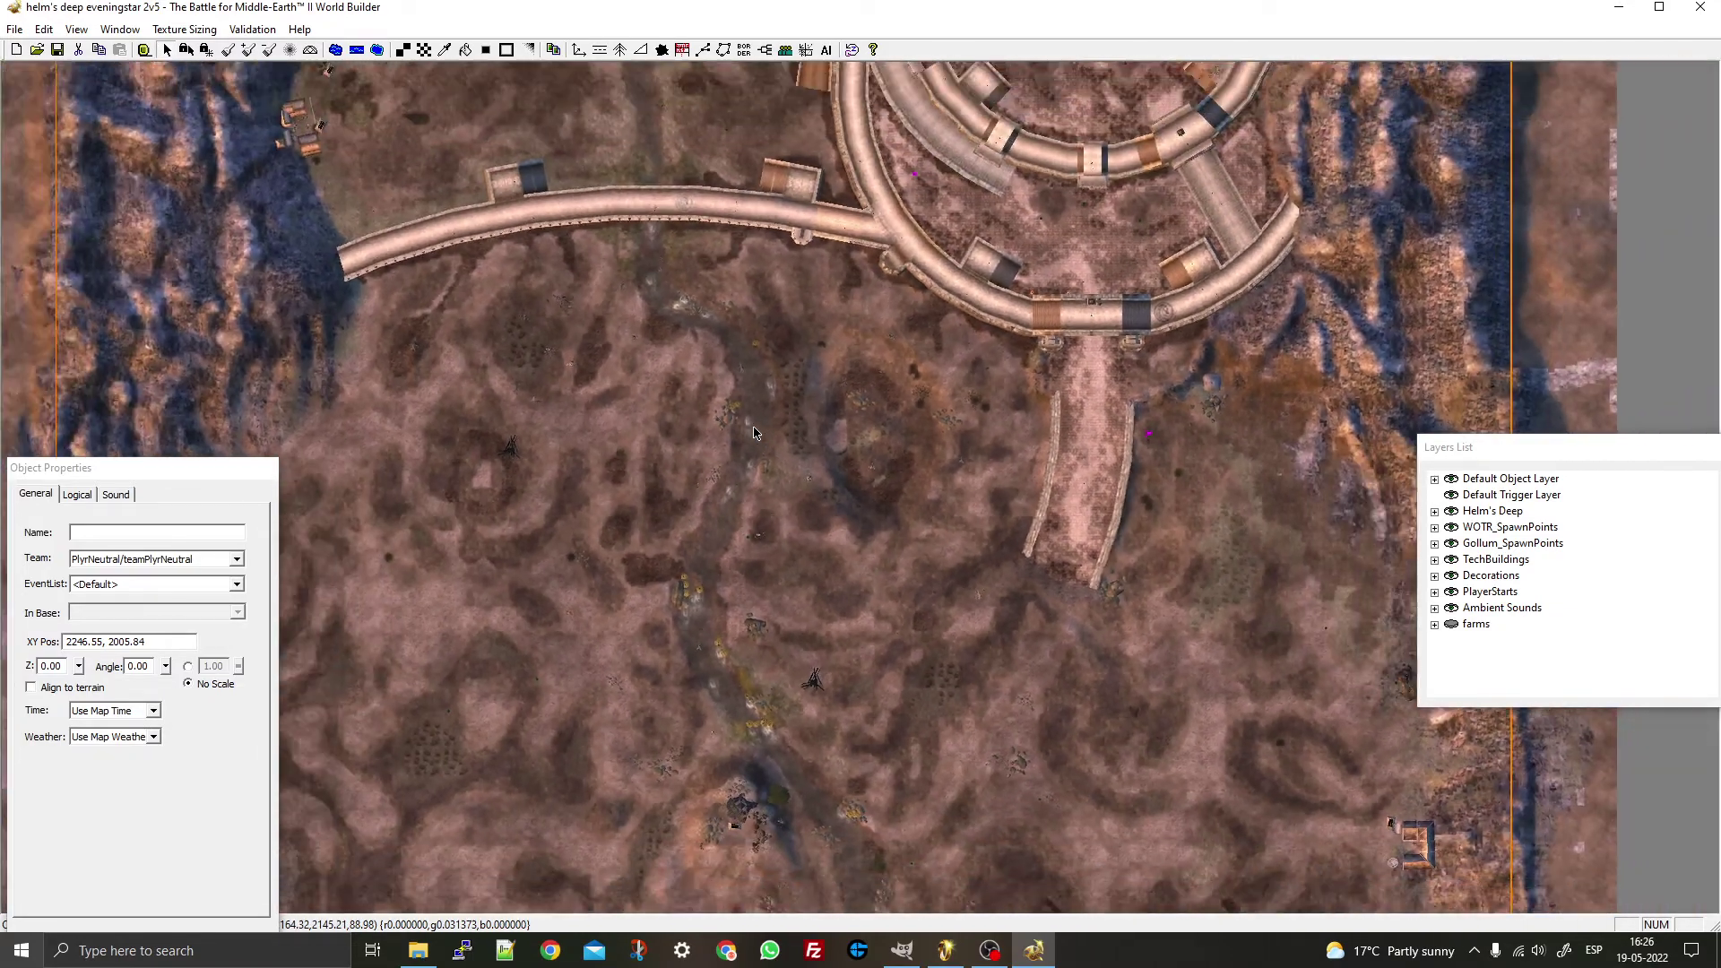
scroll(753, 433, "down", 10)
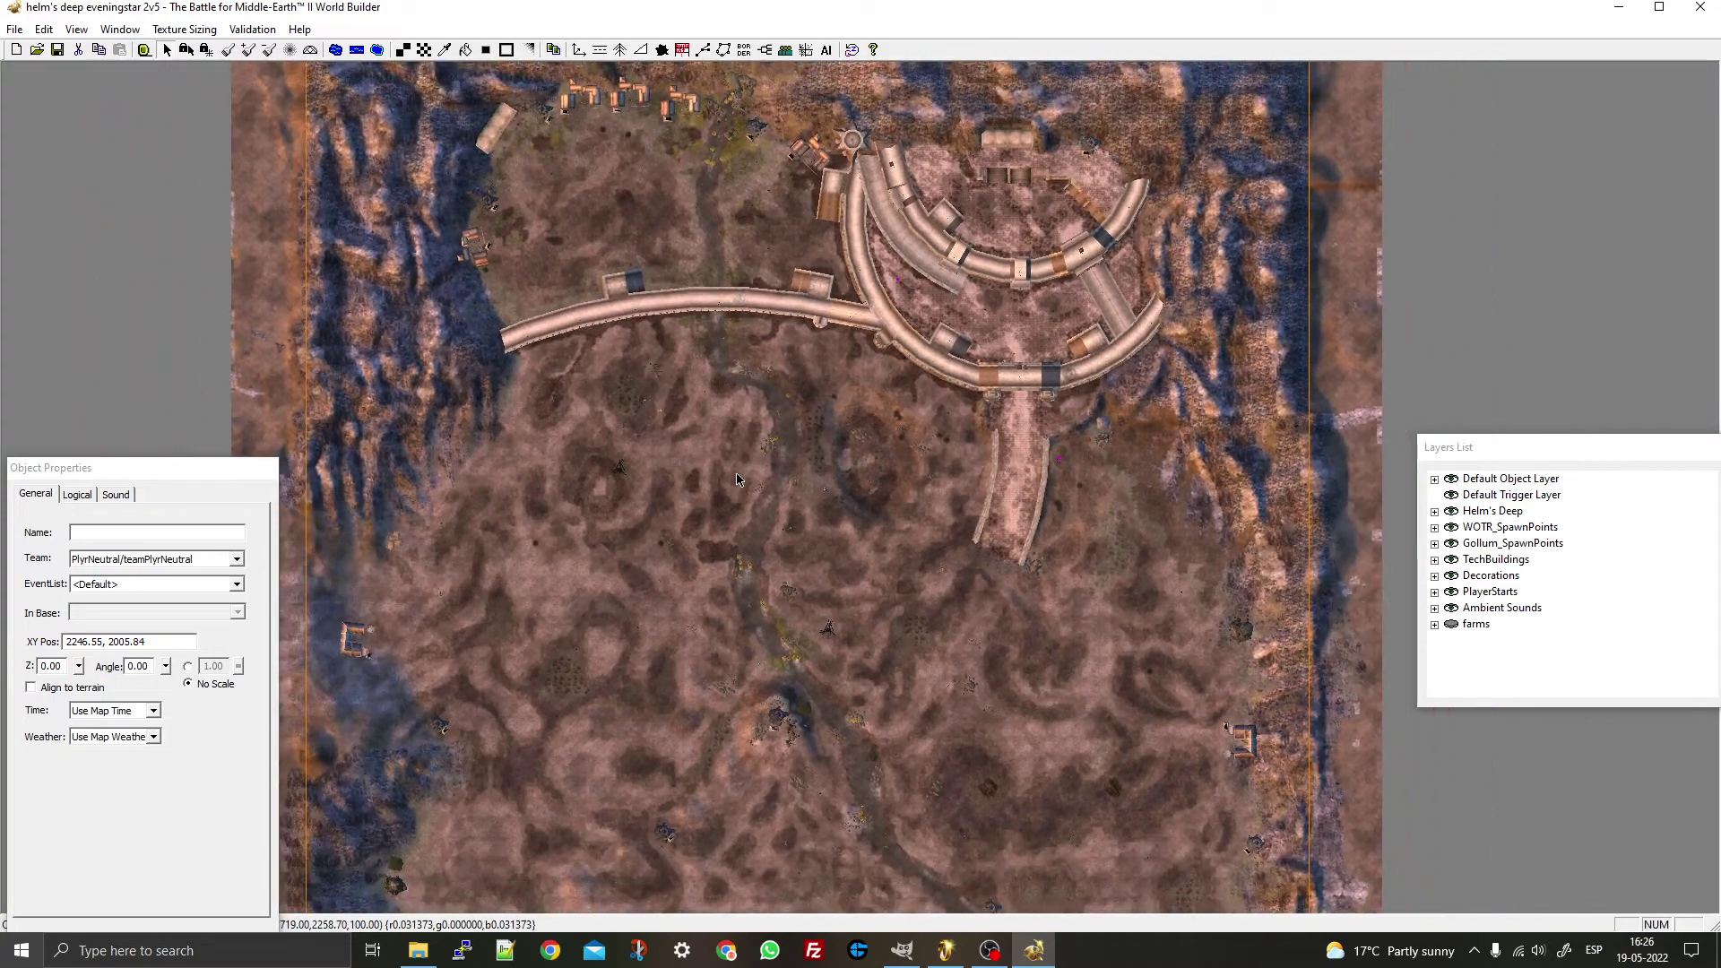
scroll(737, 479, "down", 8)
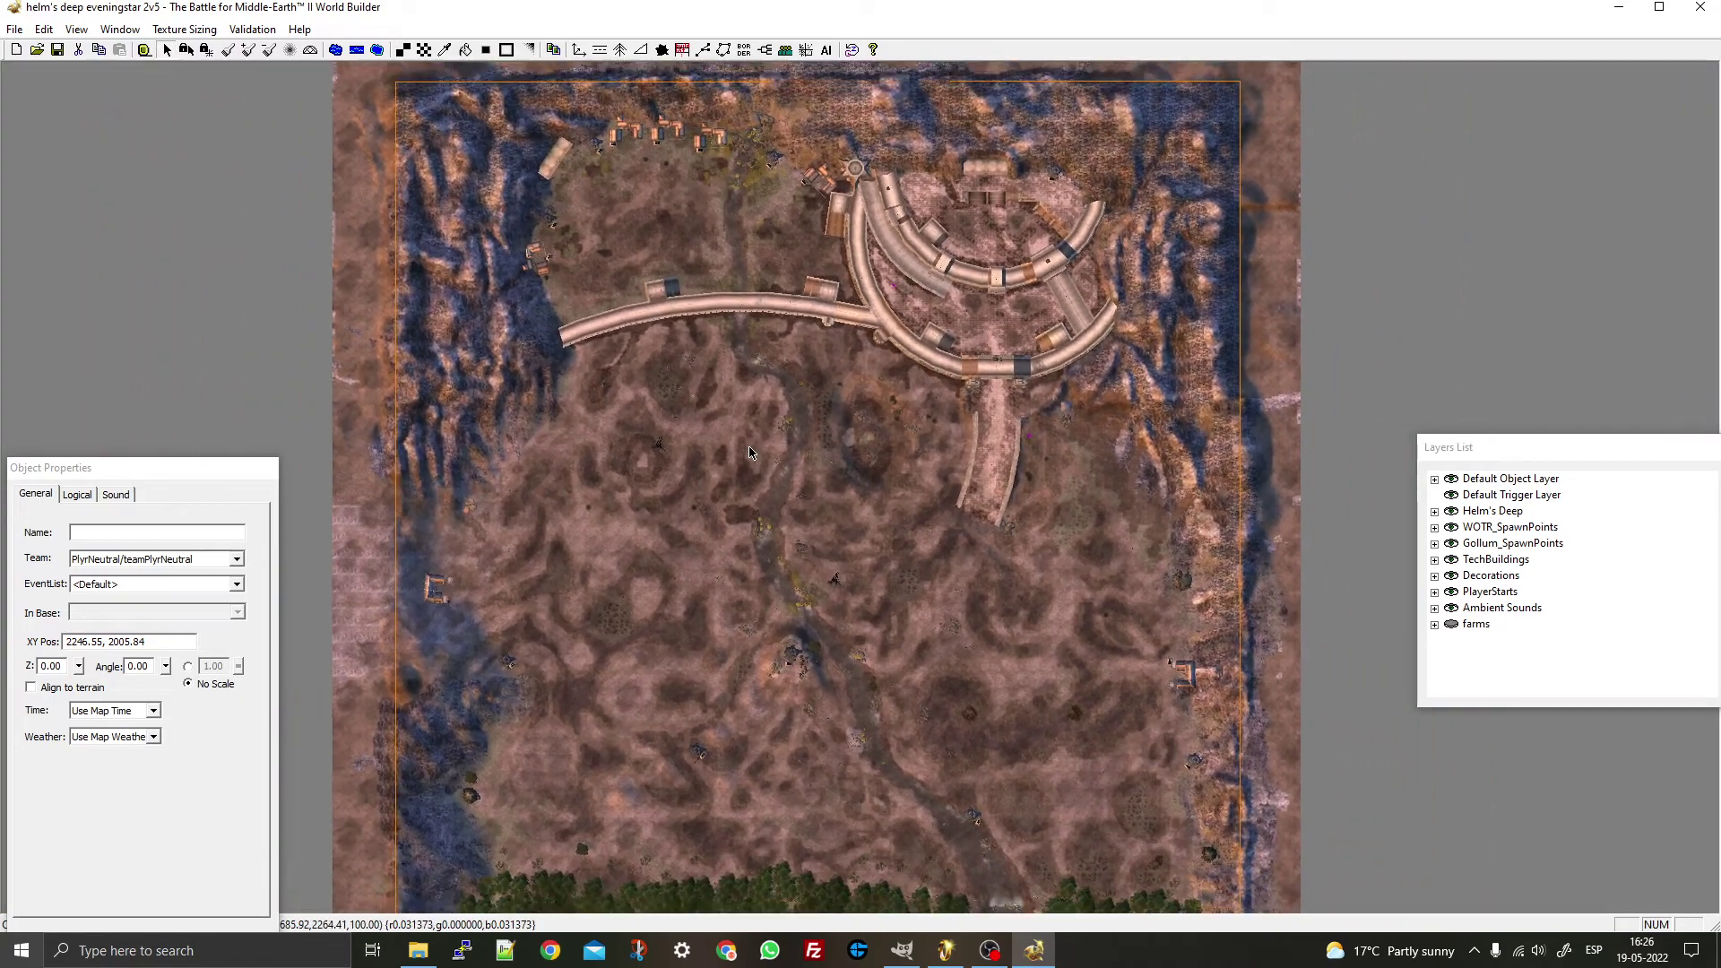
scroll(750, 453, "down", 3)
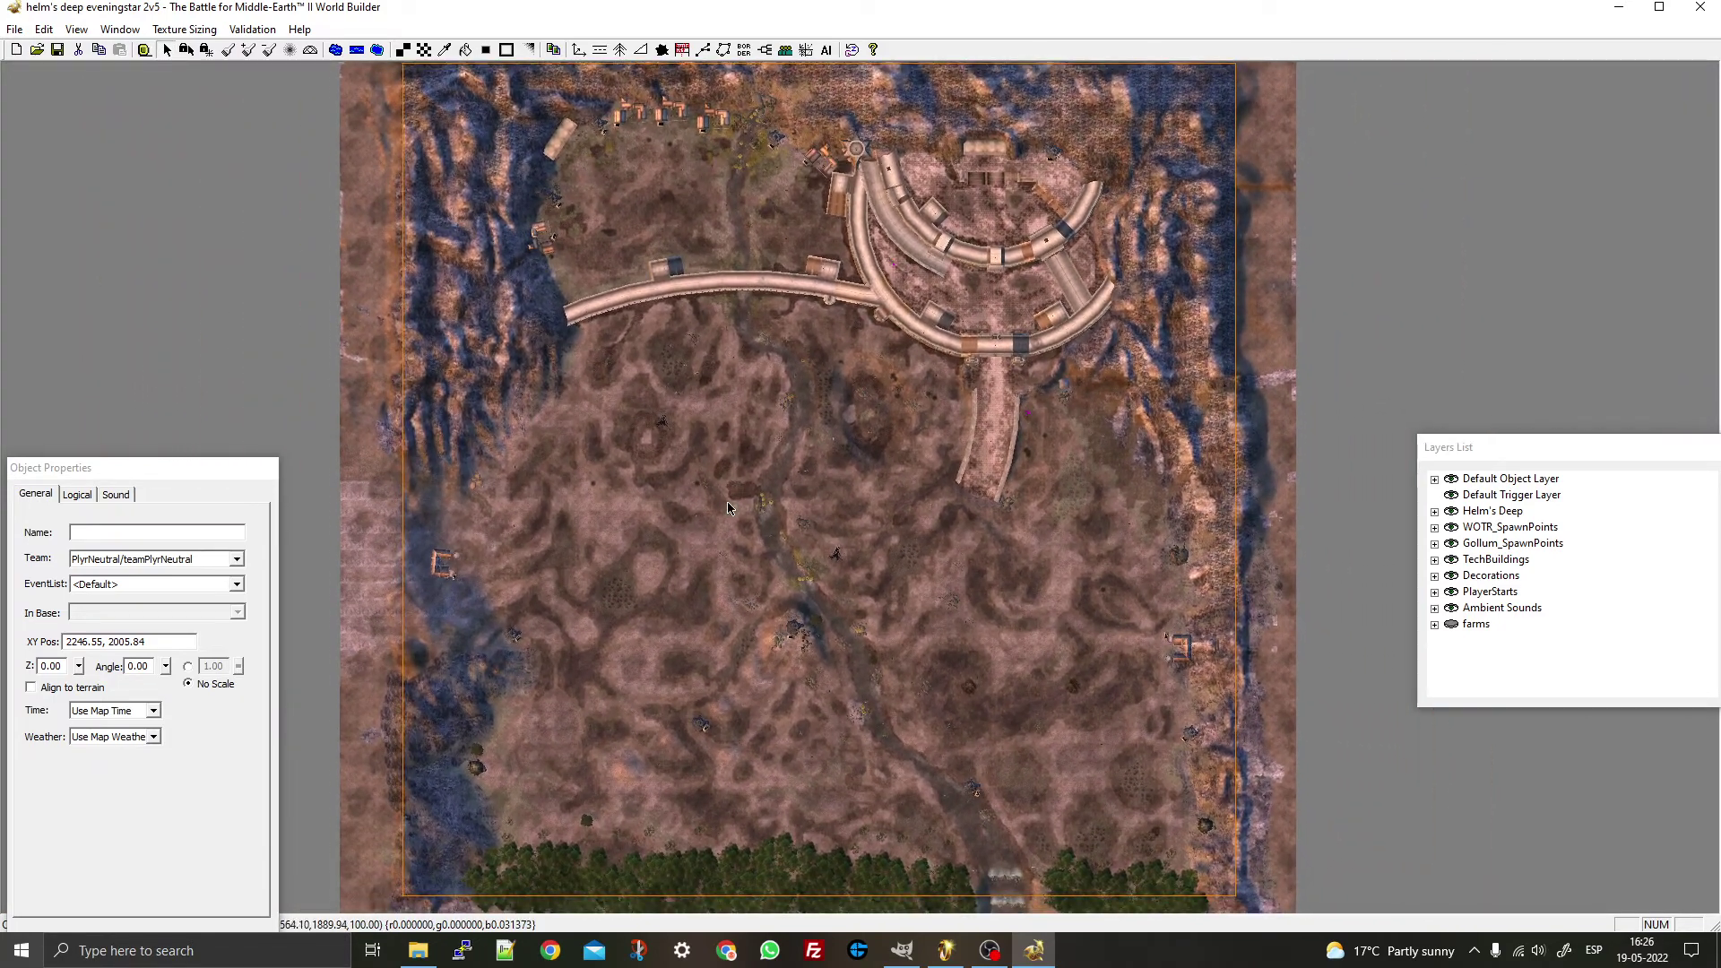
- Take a rectangular screen snip of the map along its orange boundary with Recorte y anotación
left_click(624, 958)
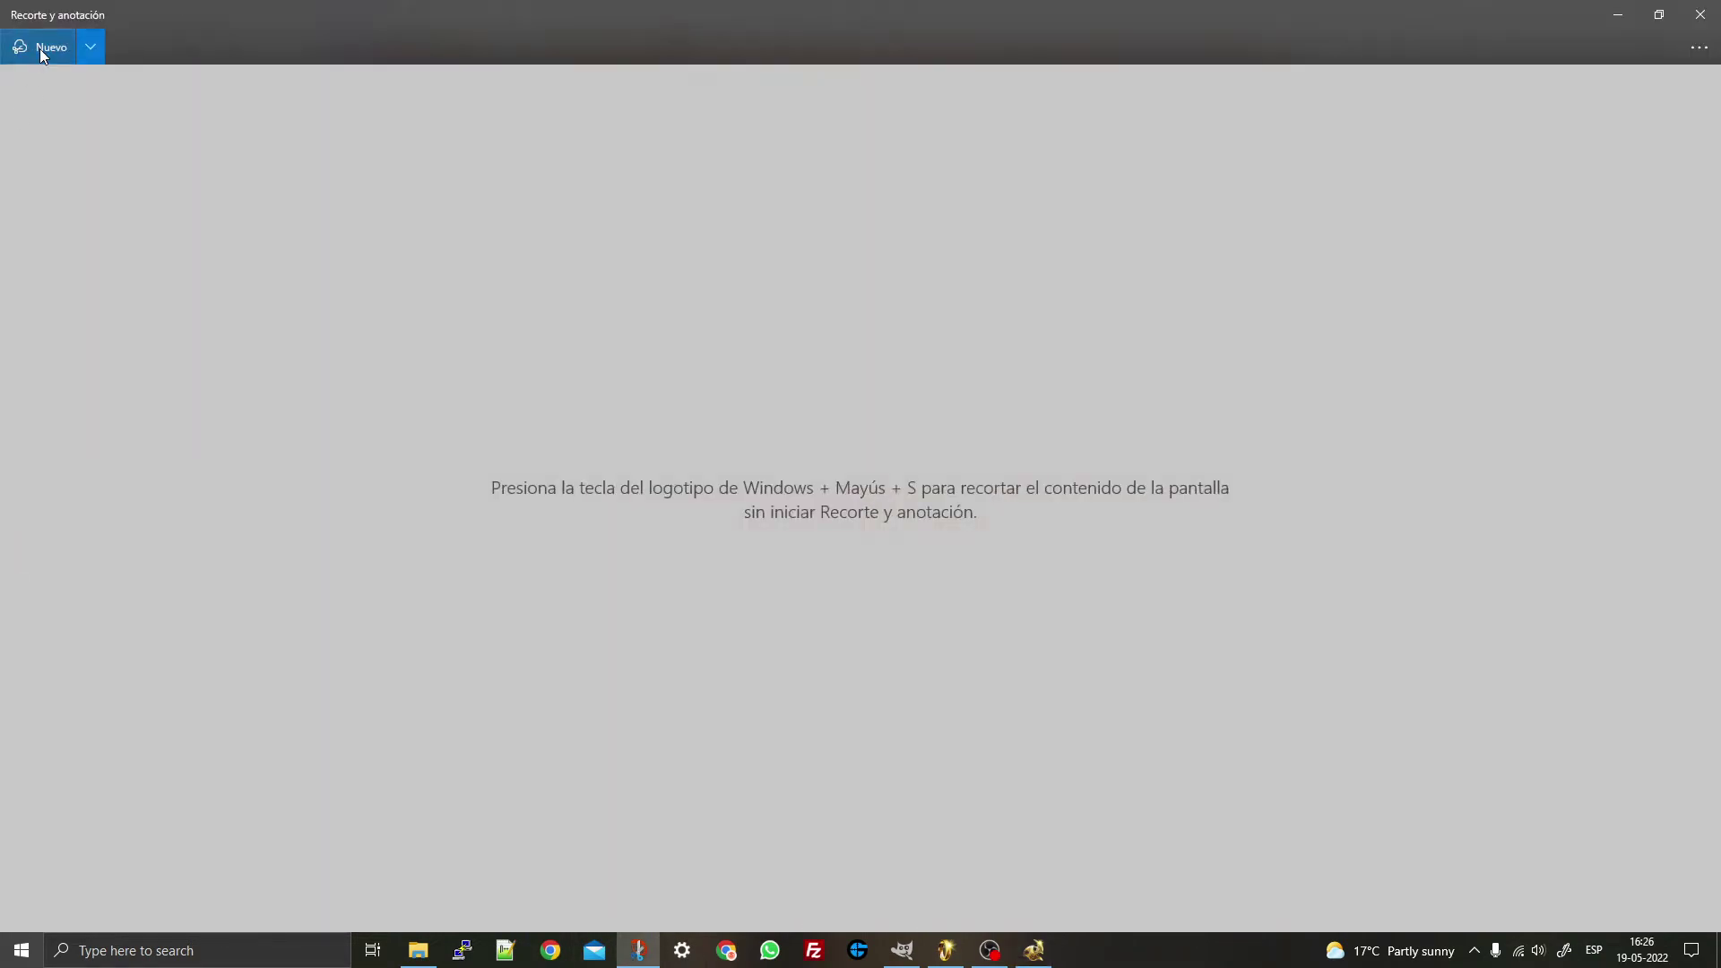
left_click(39, 49)
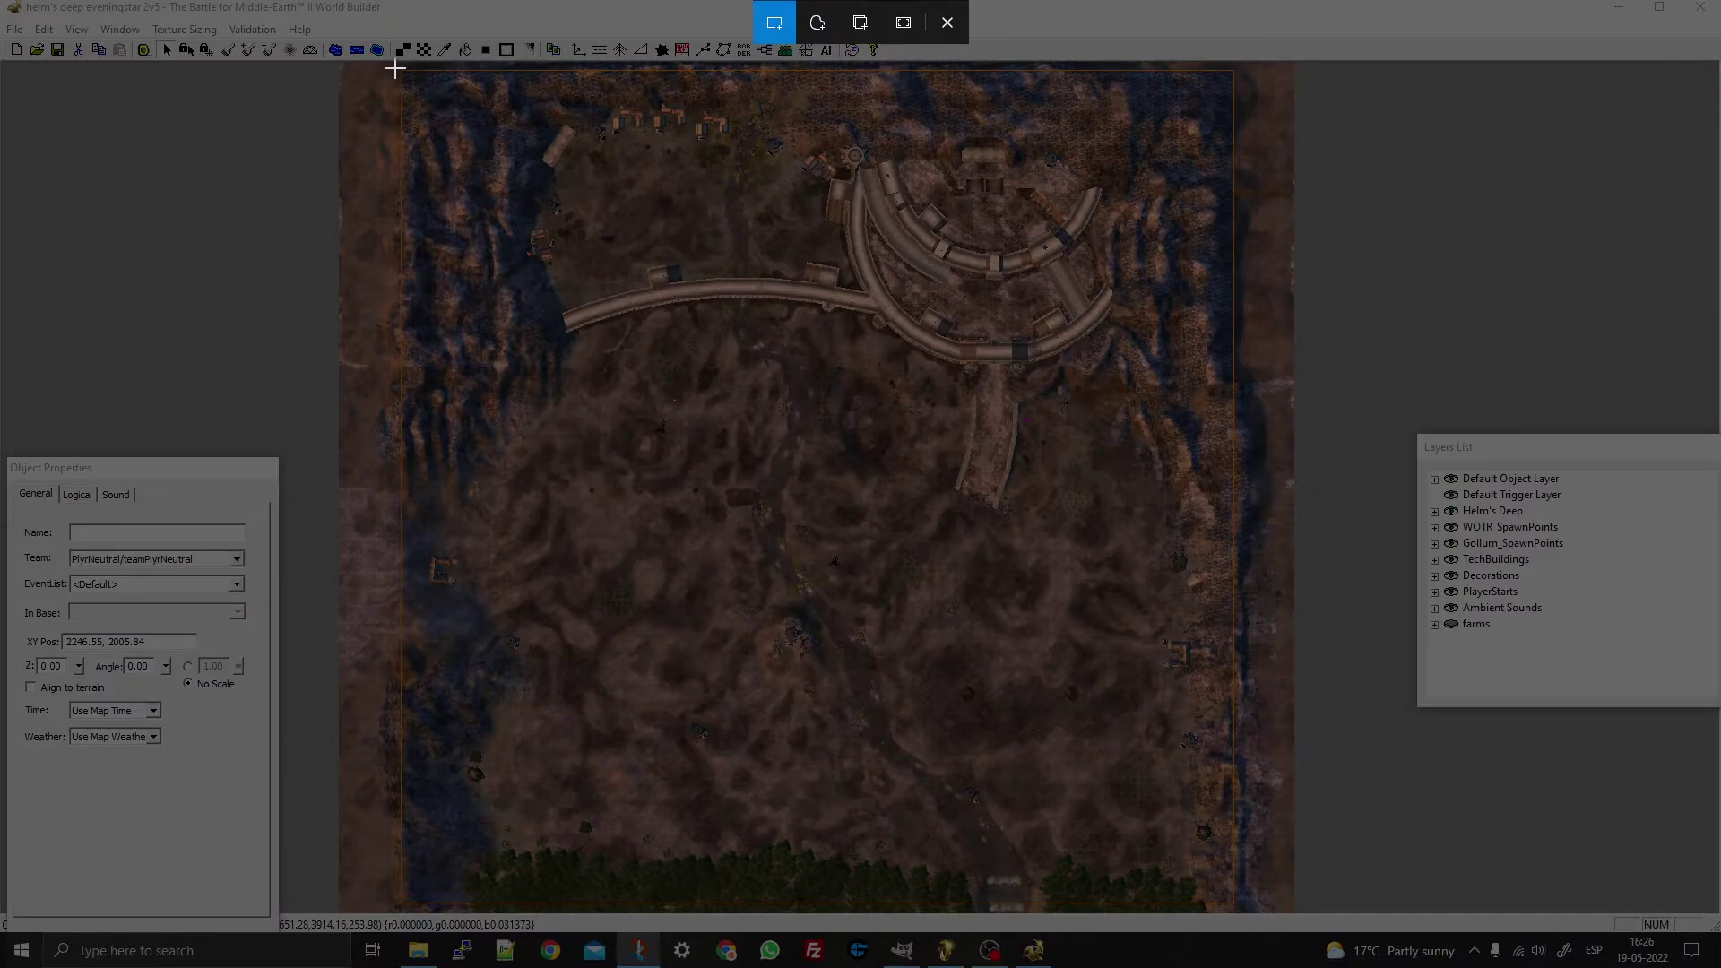
left_click_drag(401, 70, 1236, 901)
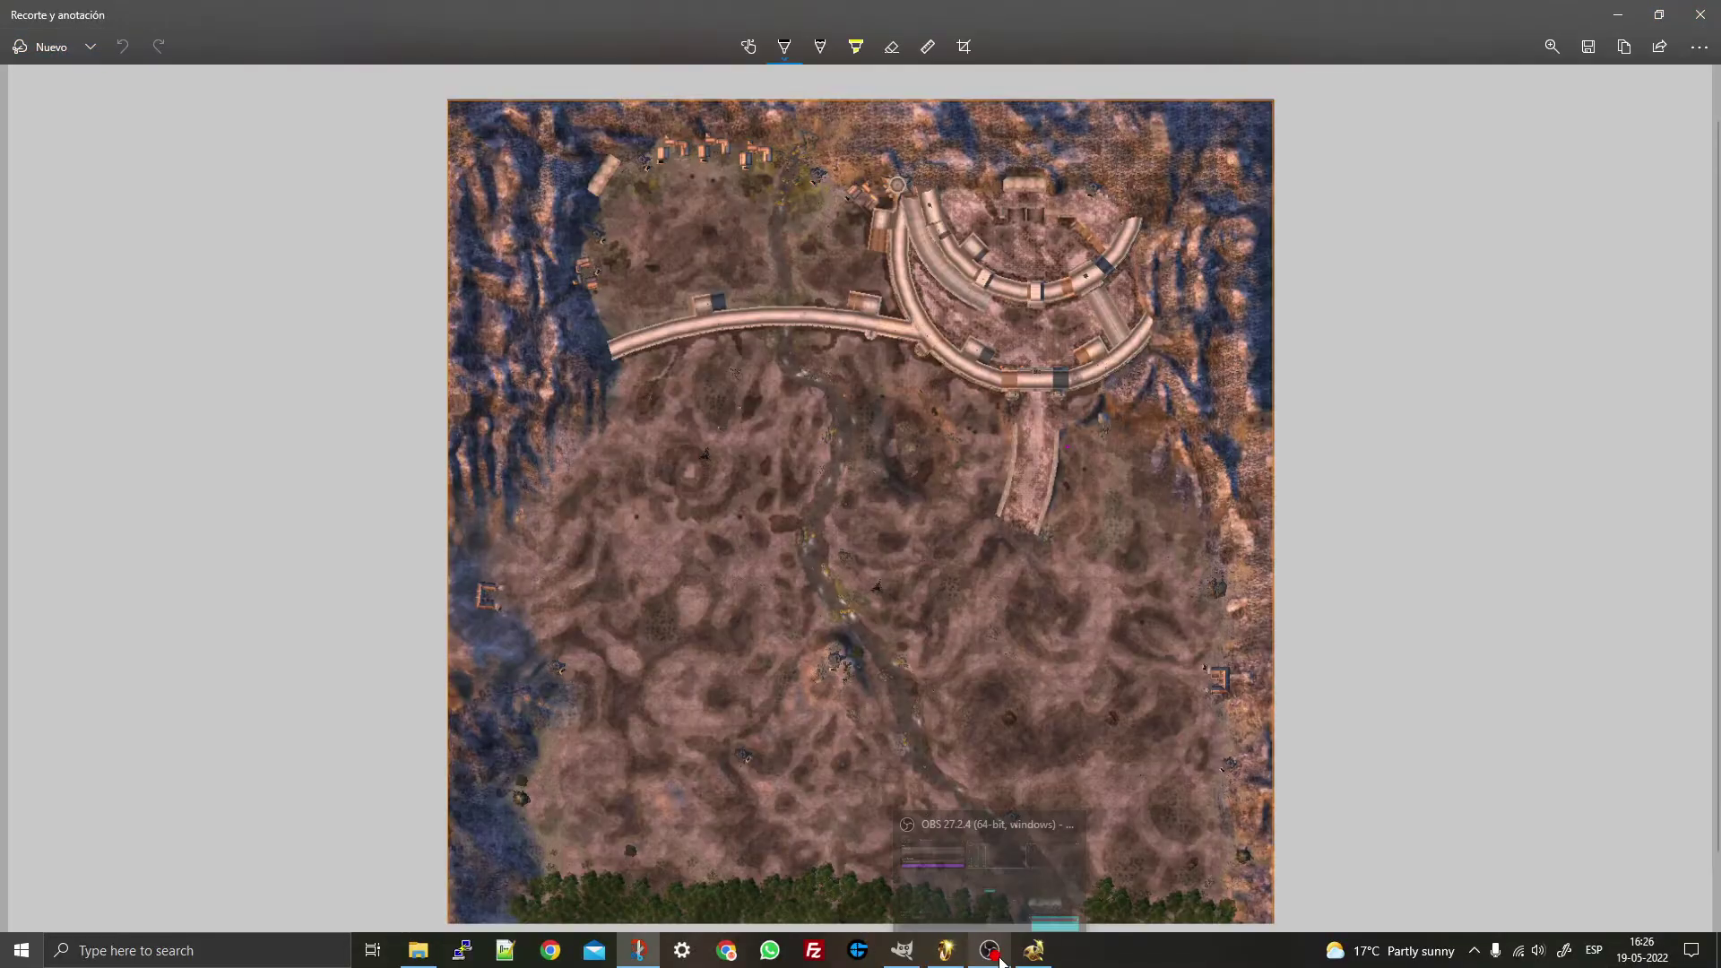
mouse_move(640, 956)
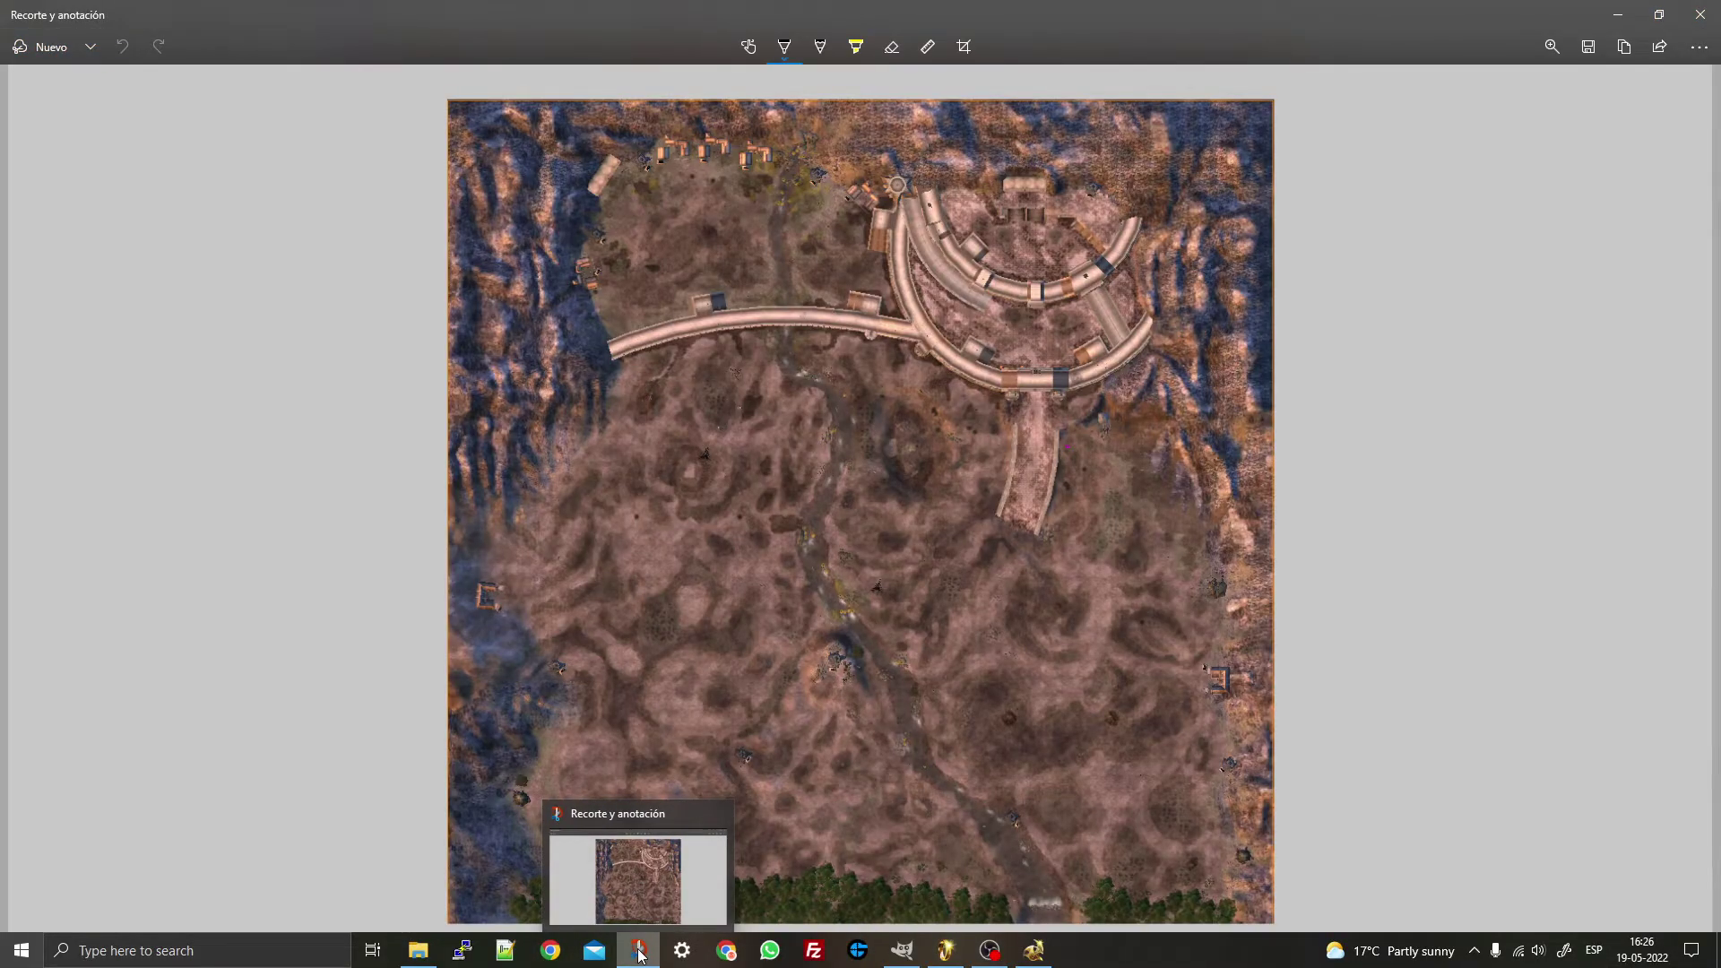
left_click(640, 955)
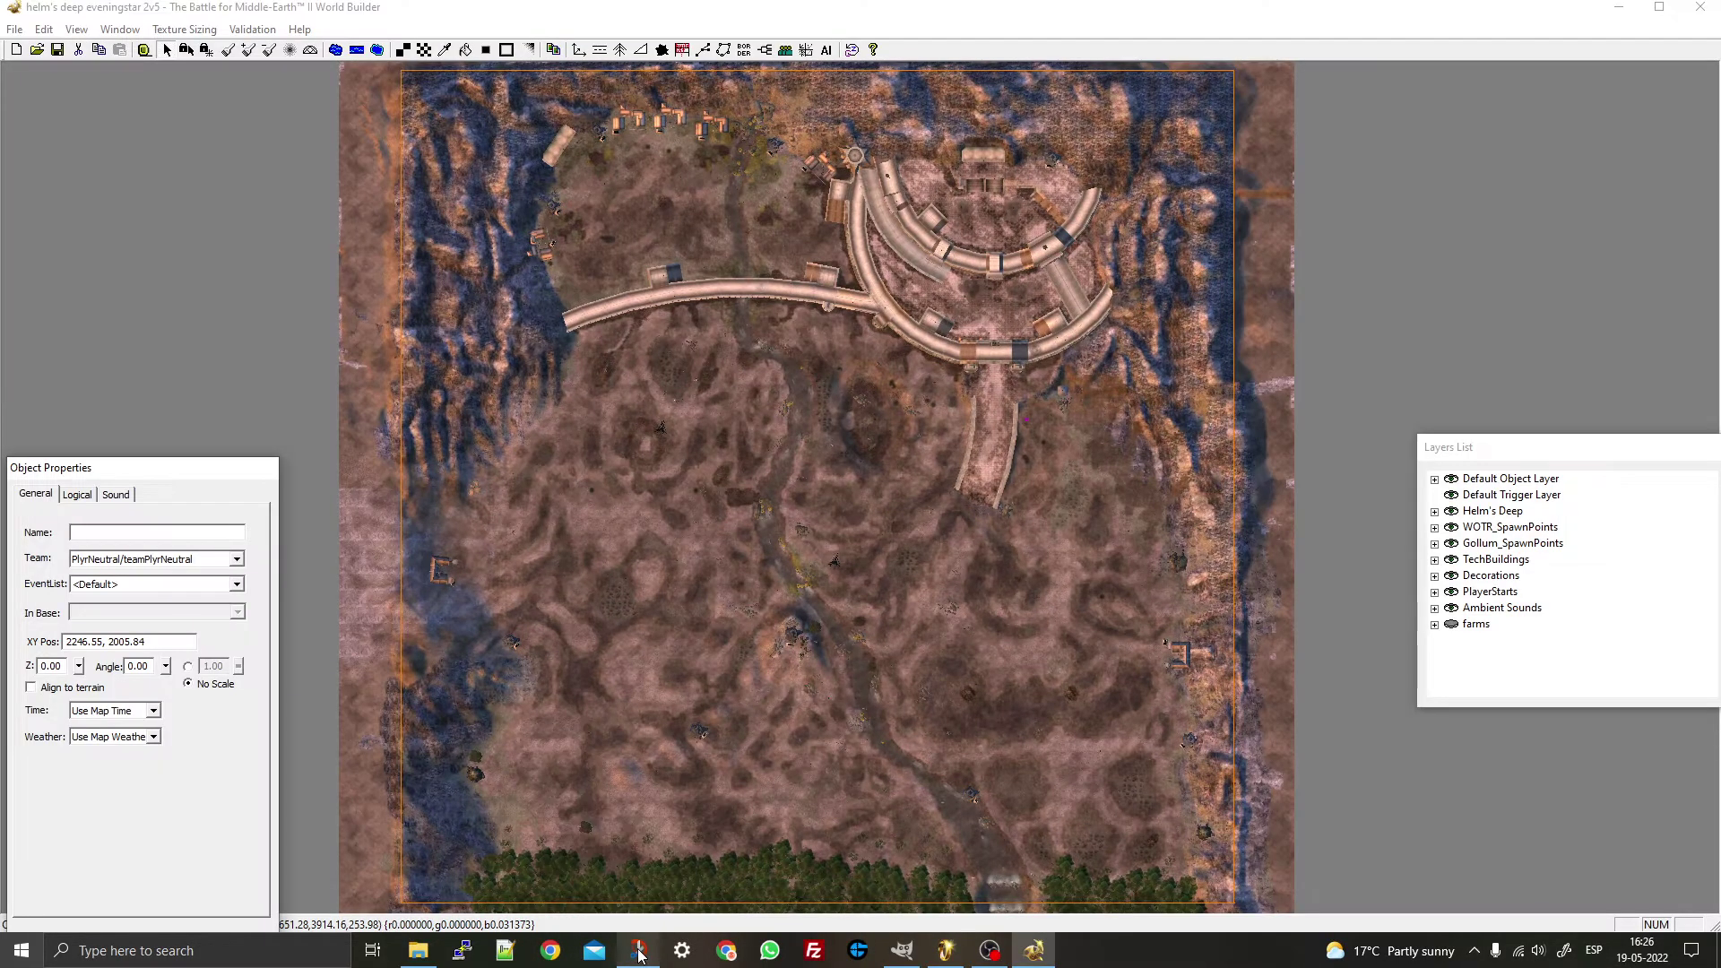
left_click(640, 955)
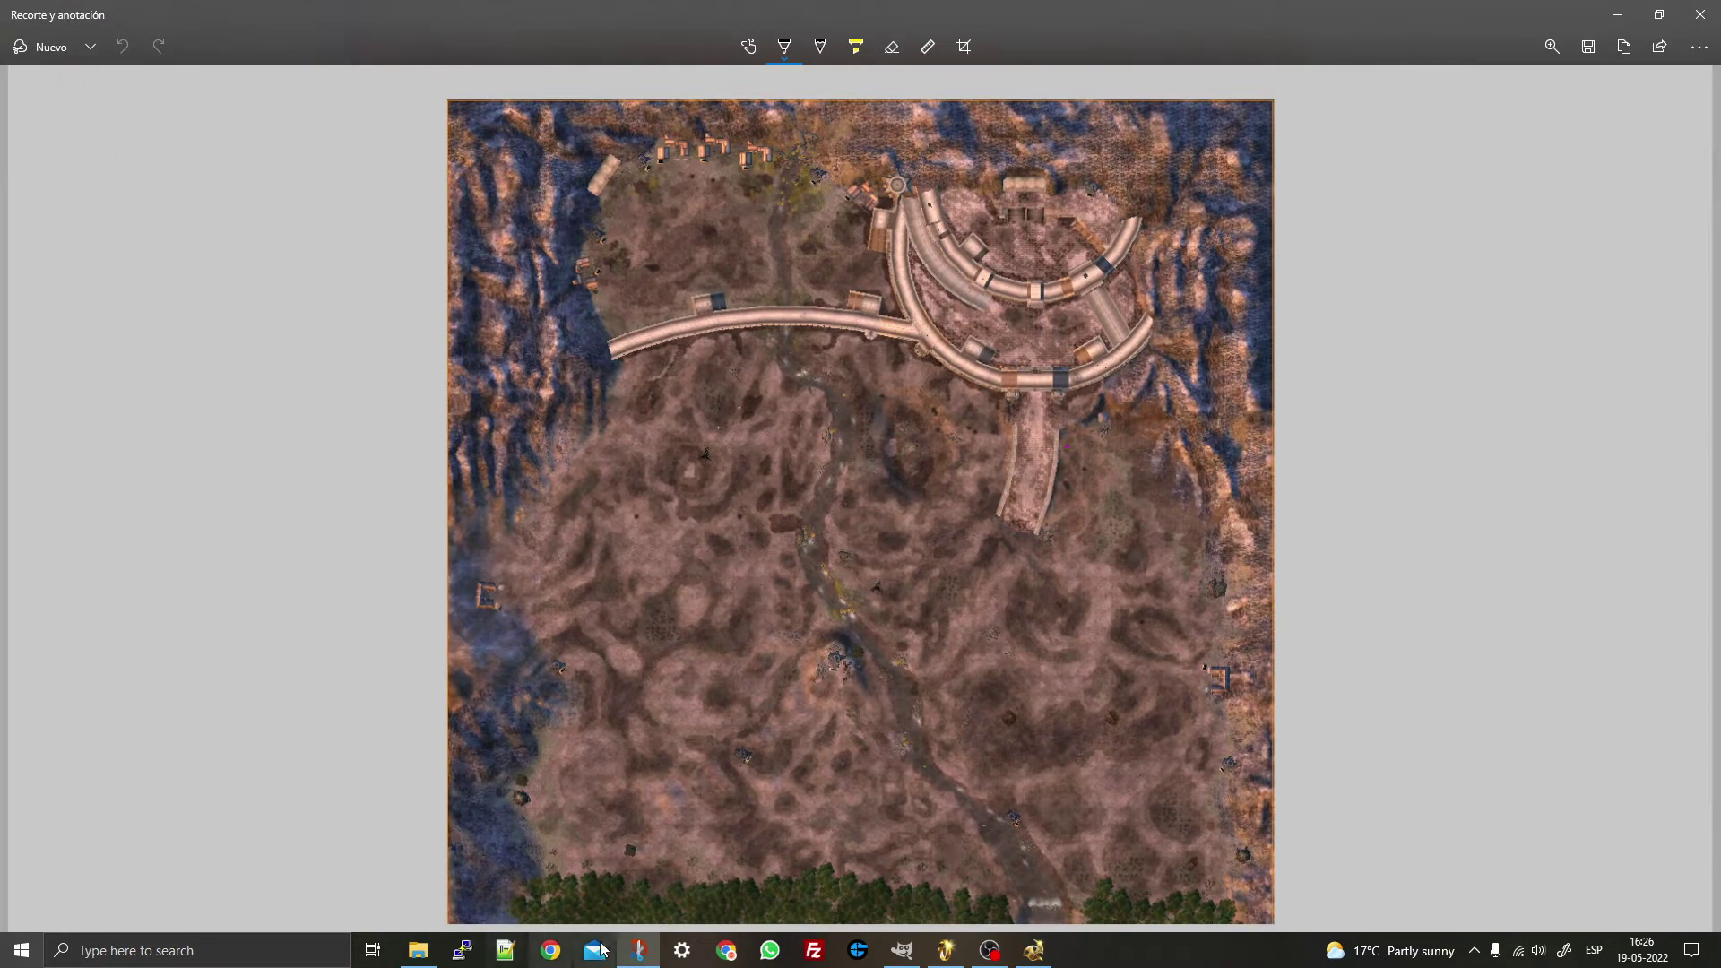
mouse_move(638, 961)
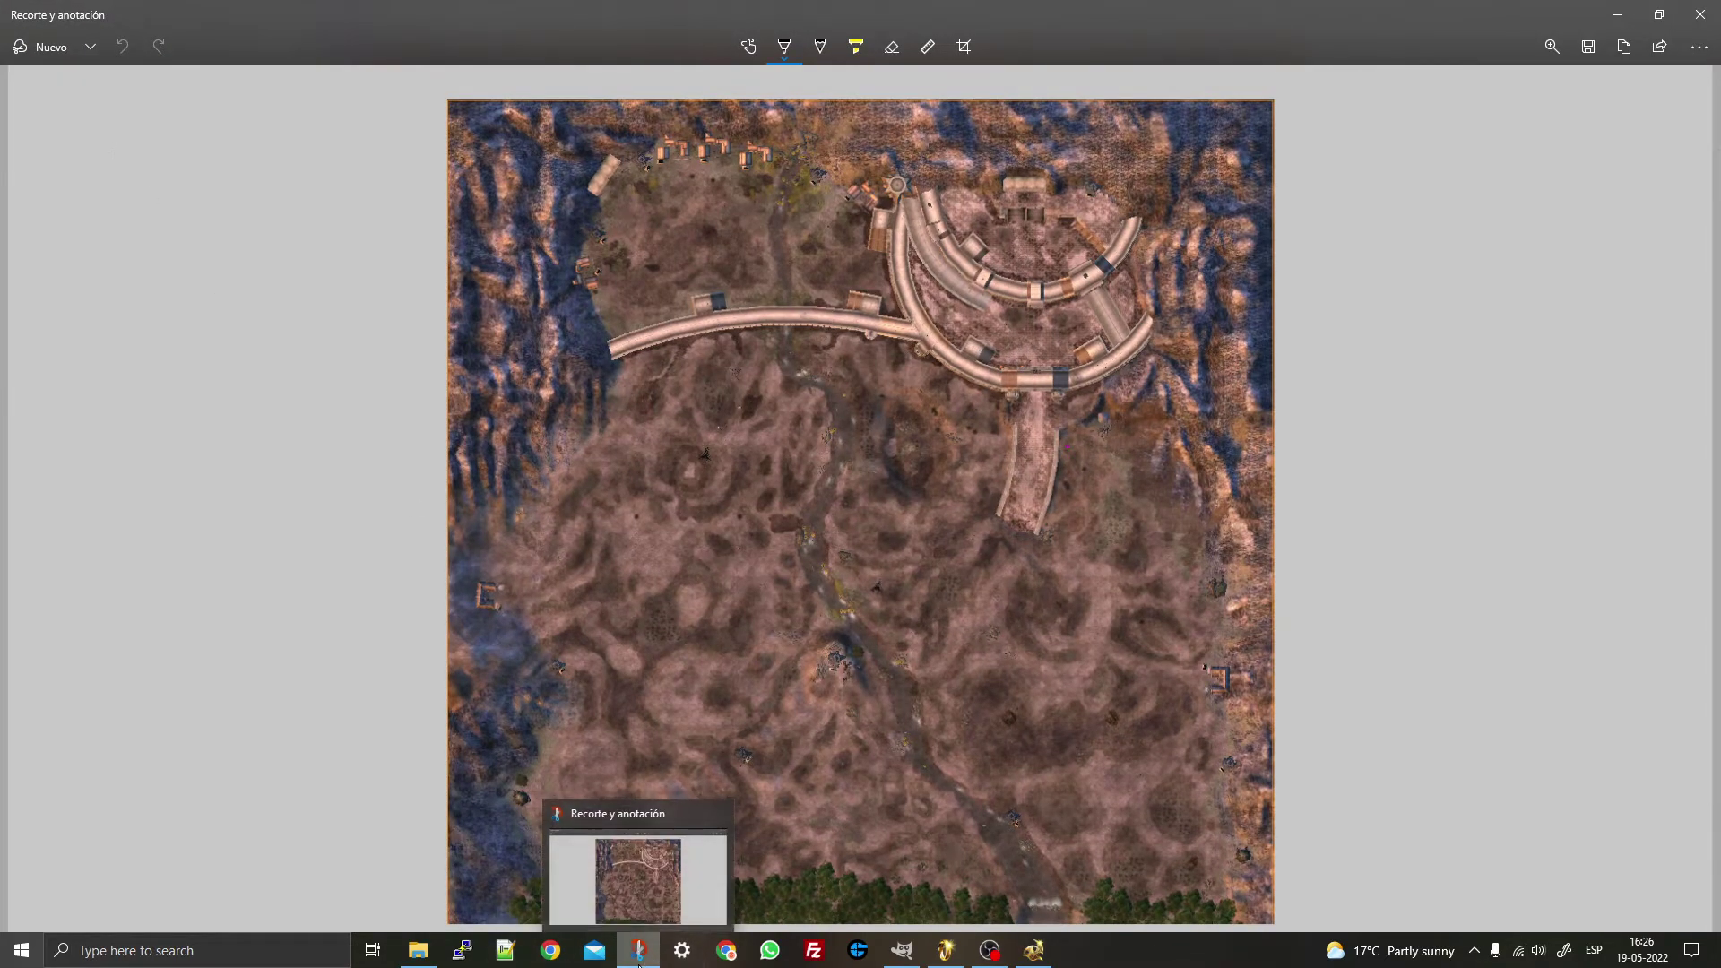
- Look up the Snipping Tool in the Windows search and close the search without launching it
left_click(122, 954)
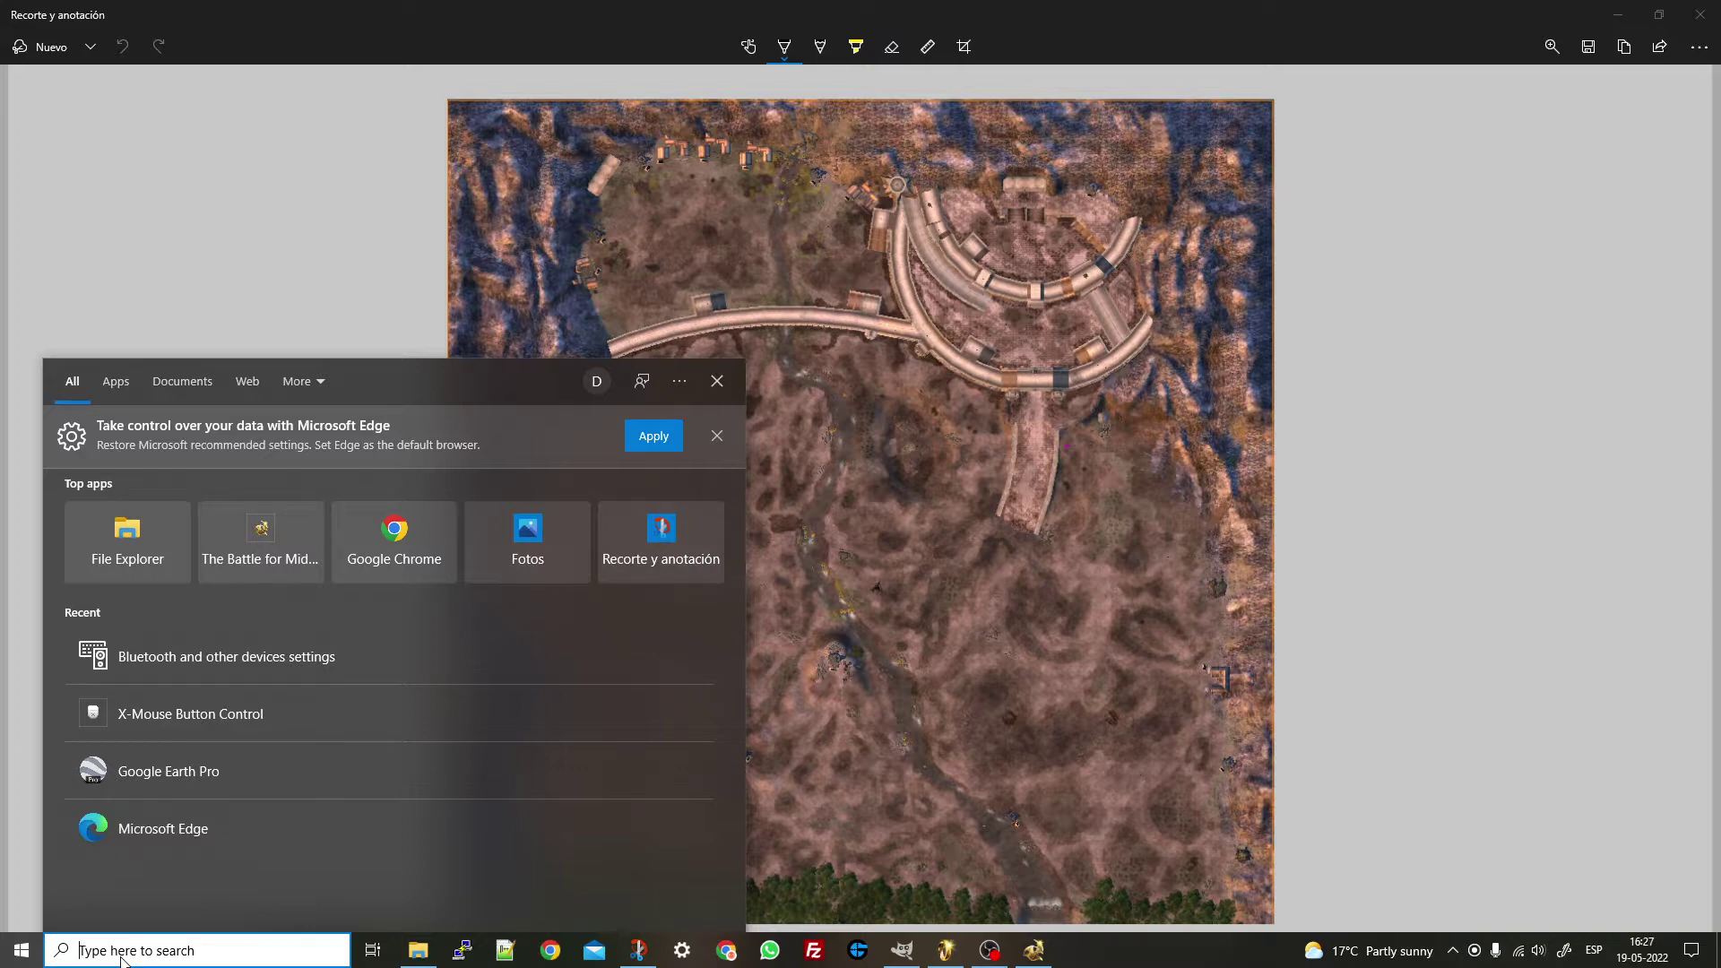
type("snipp")
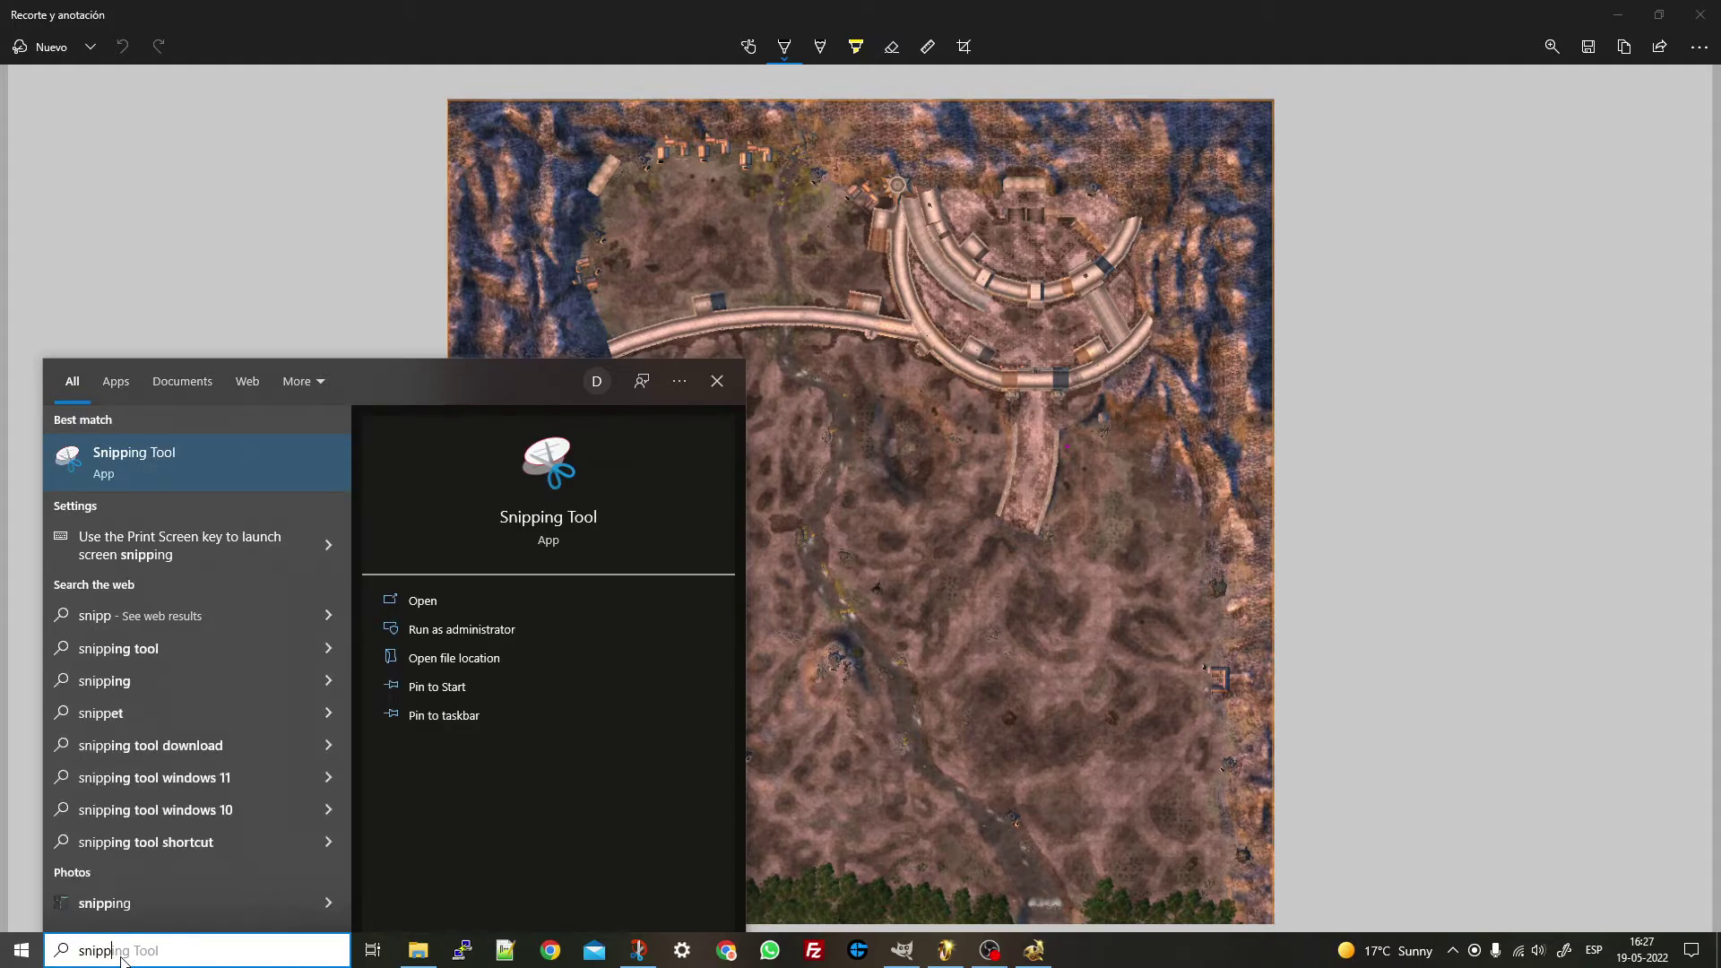
type("in")
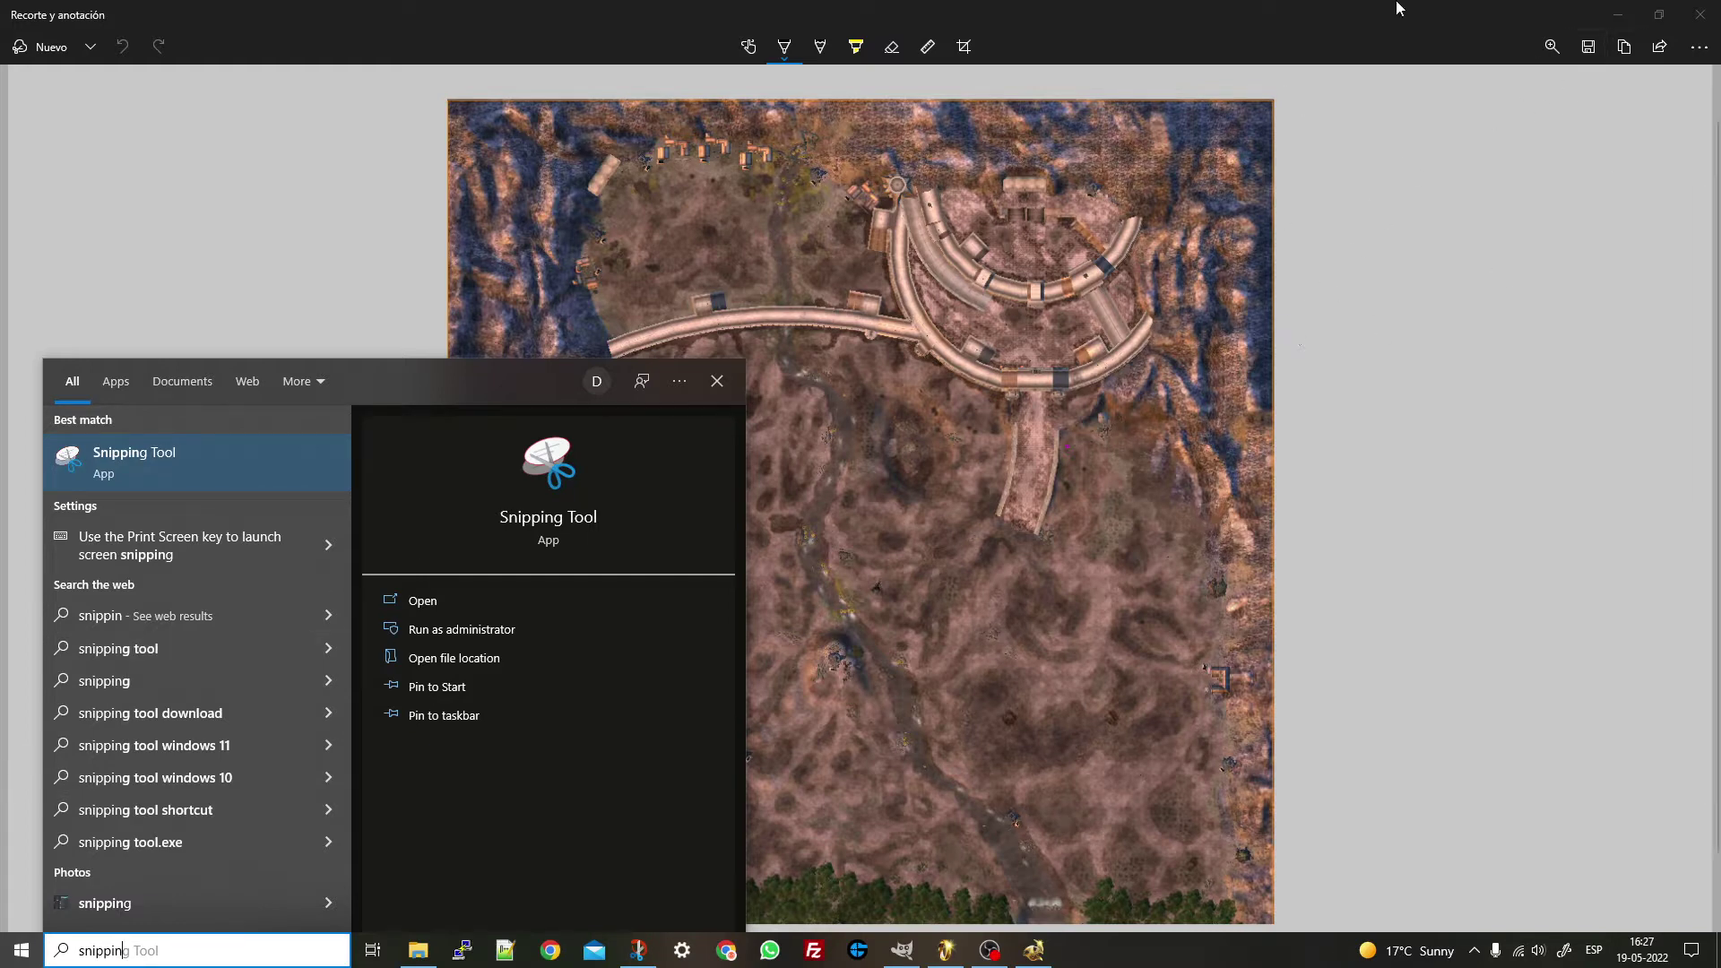
left_click(718, 382)
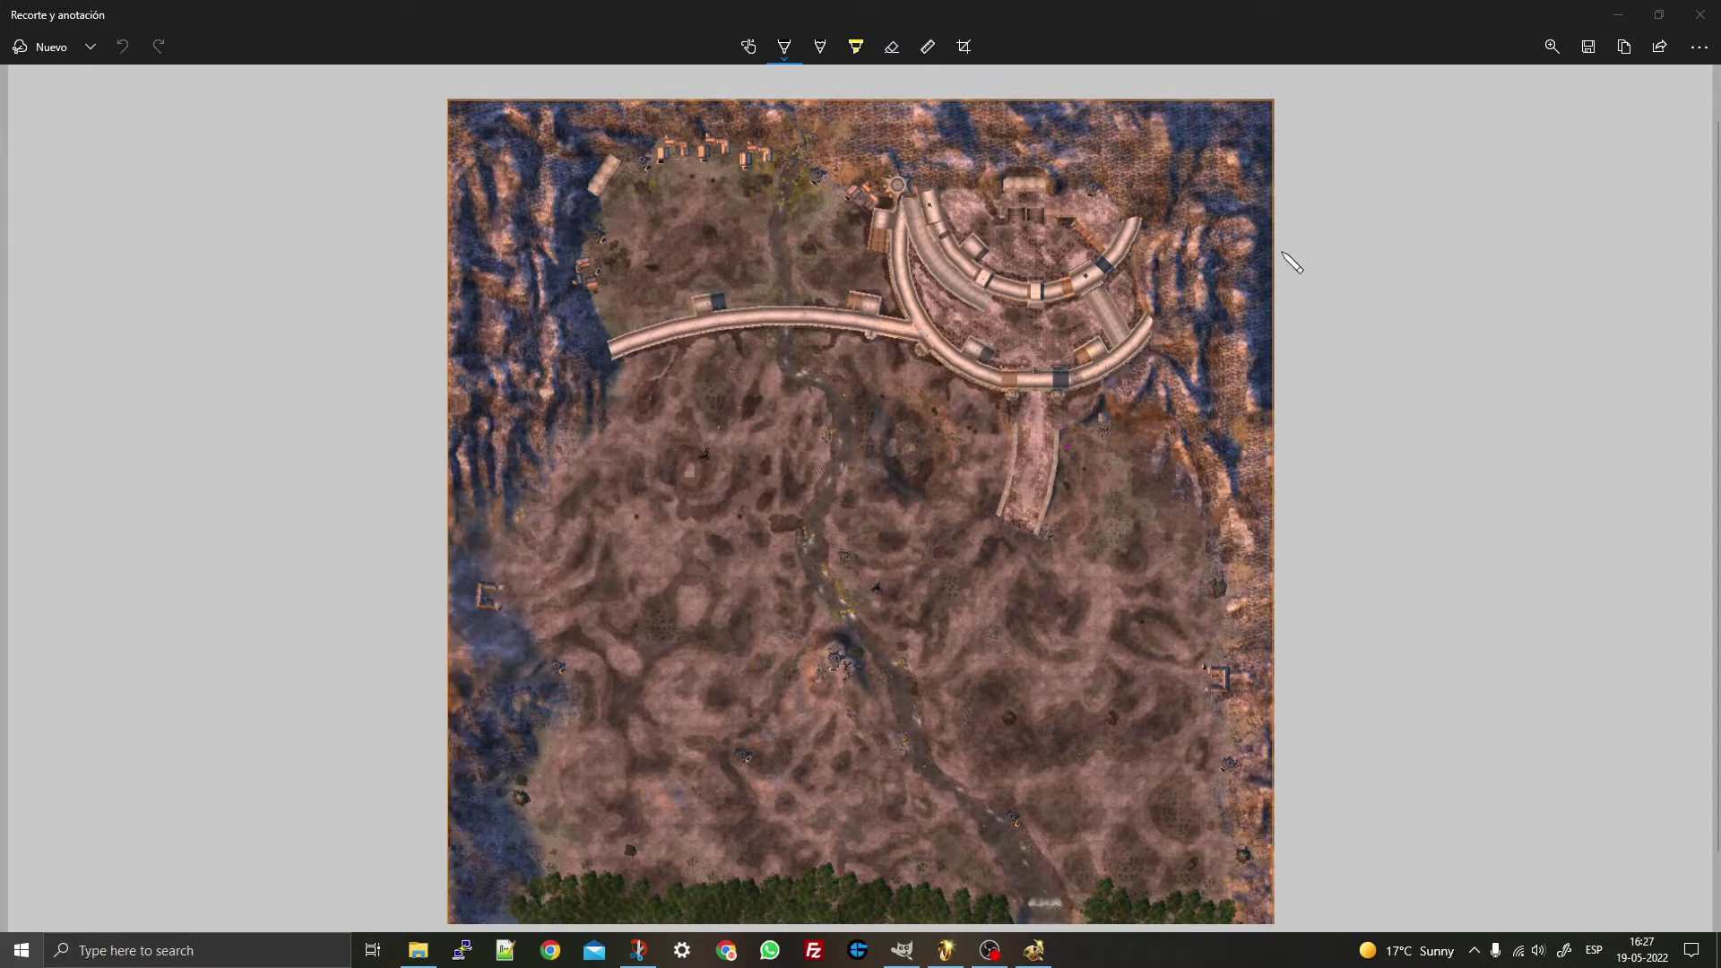
- Minimize the snip window, switch to GIMP and paste the captured map as a new image
left_click(1612, 18)
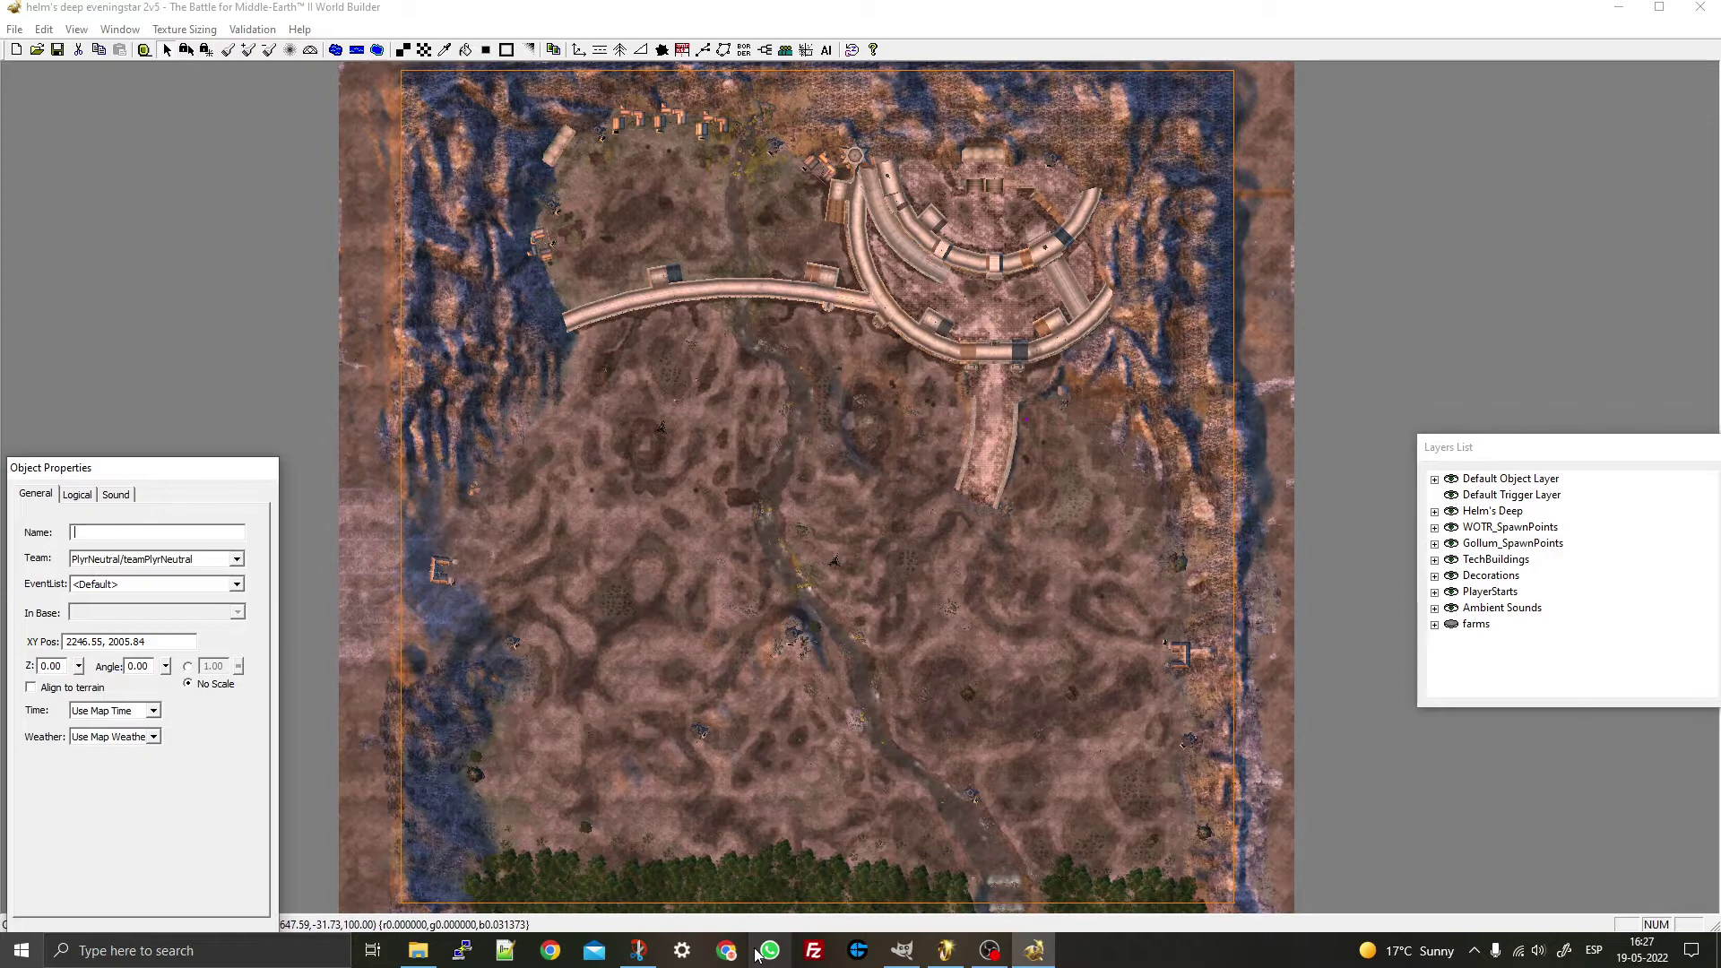
mouse_move(971, 959)
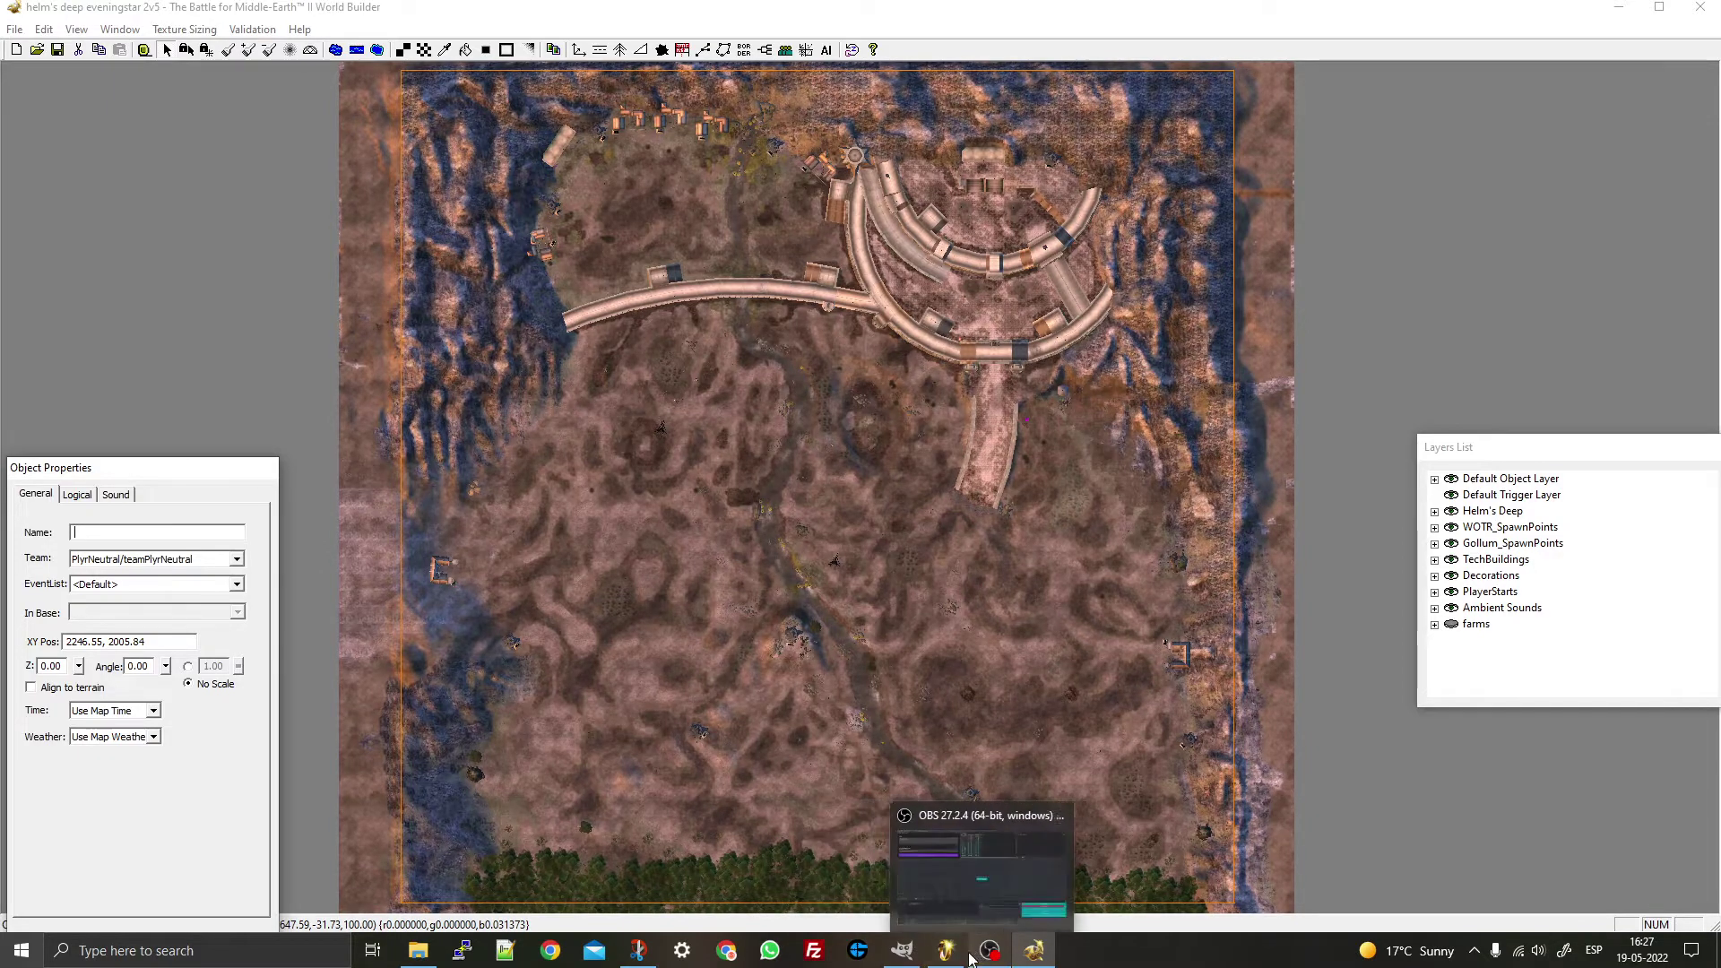
left_click(901, 952)
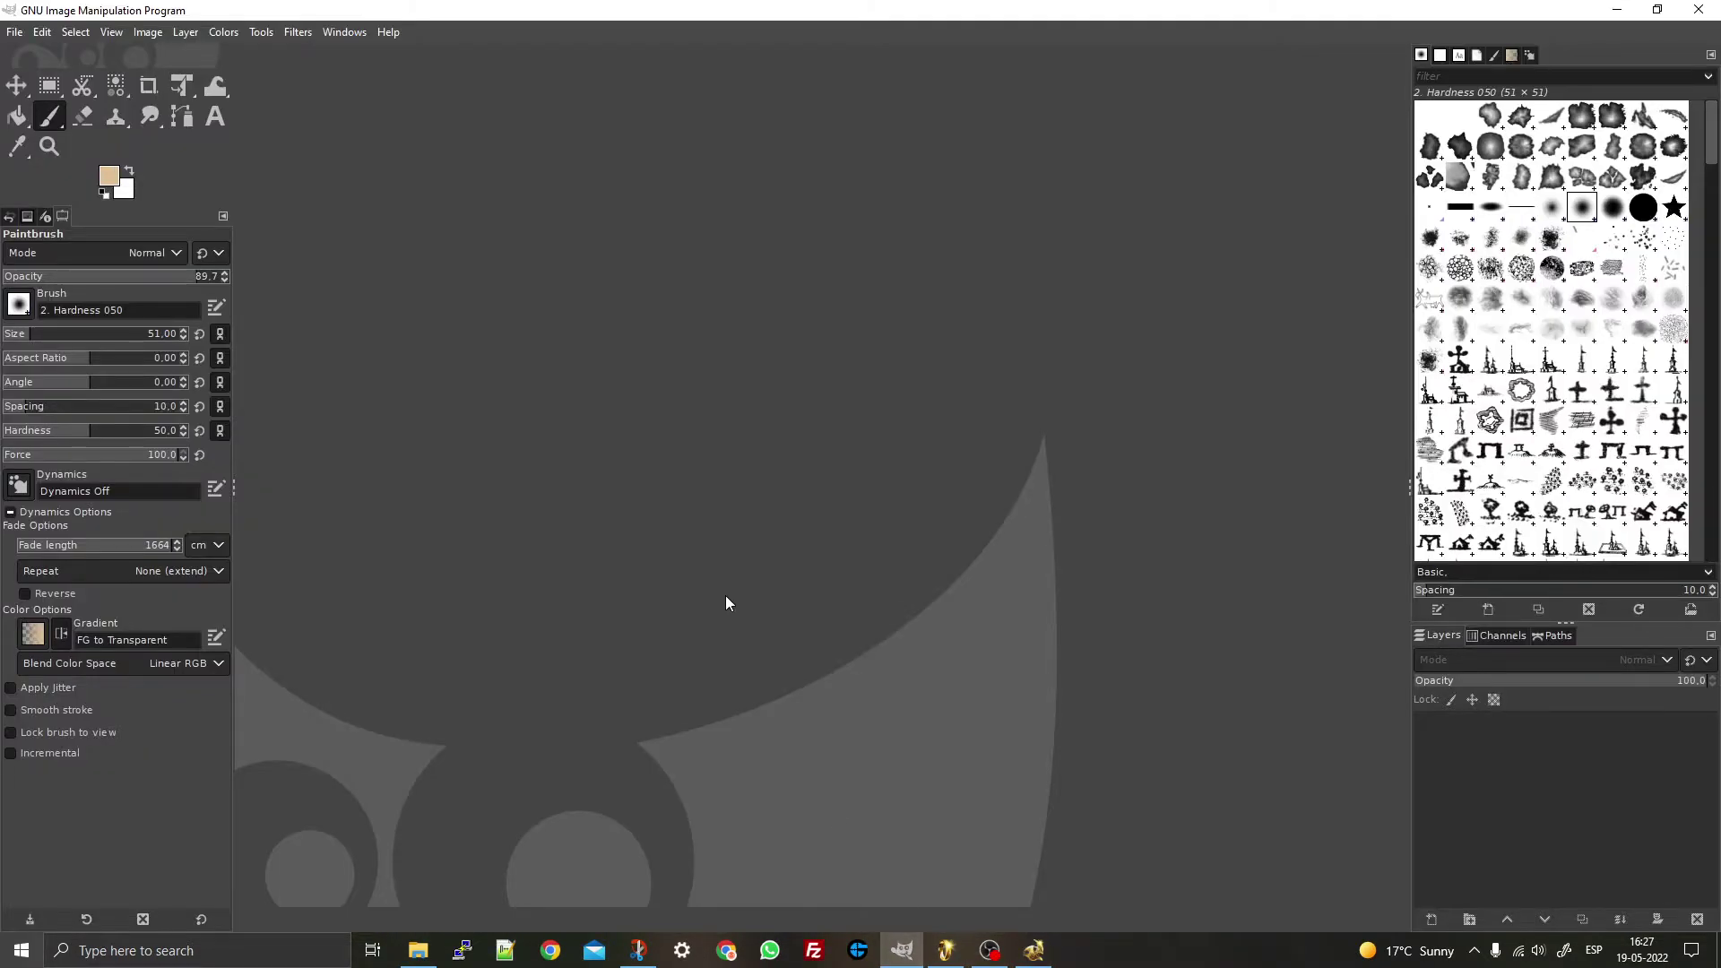
key("ctrl+shift+v")
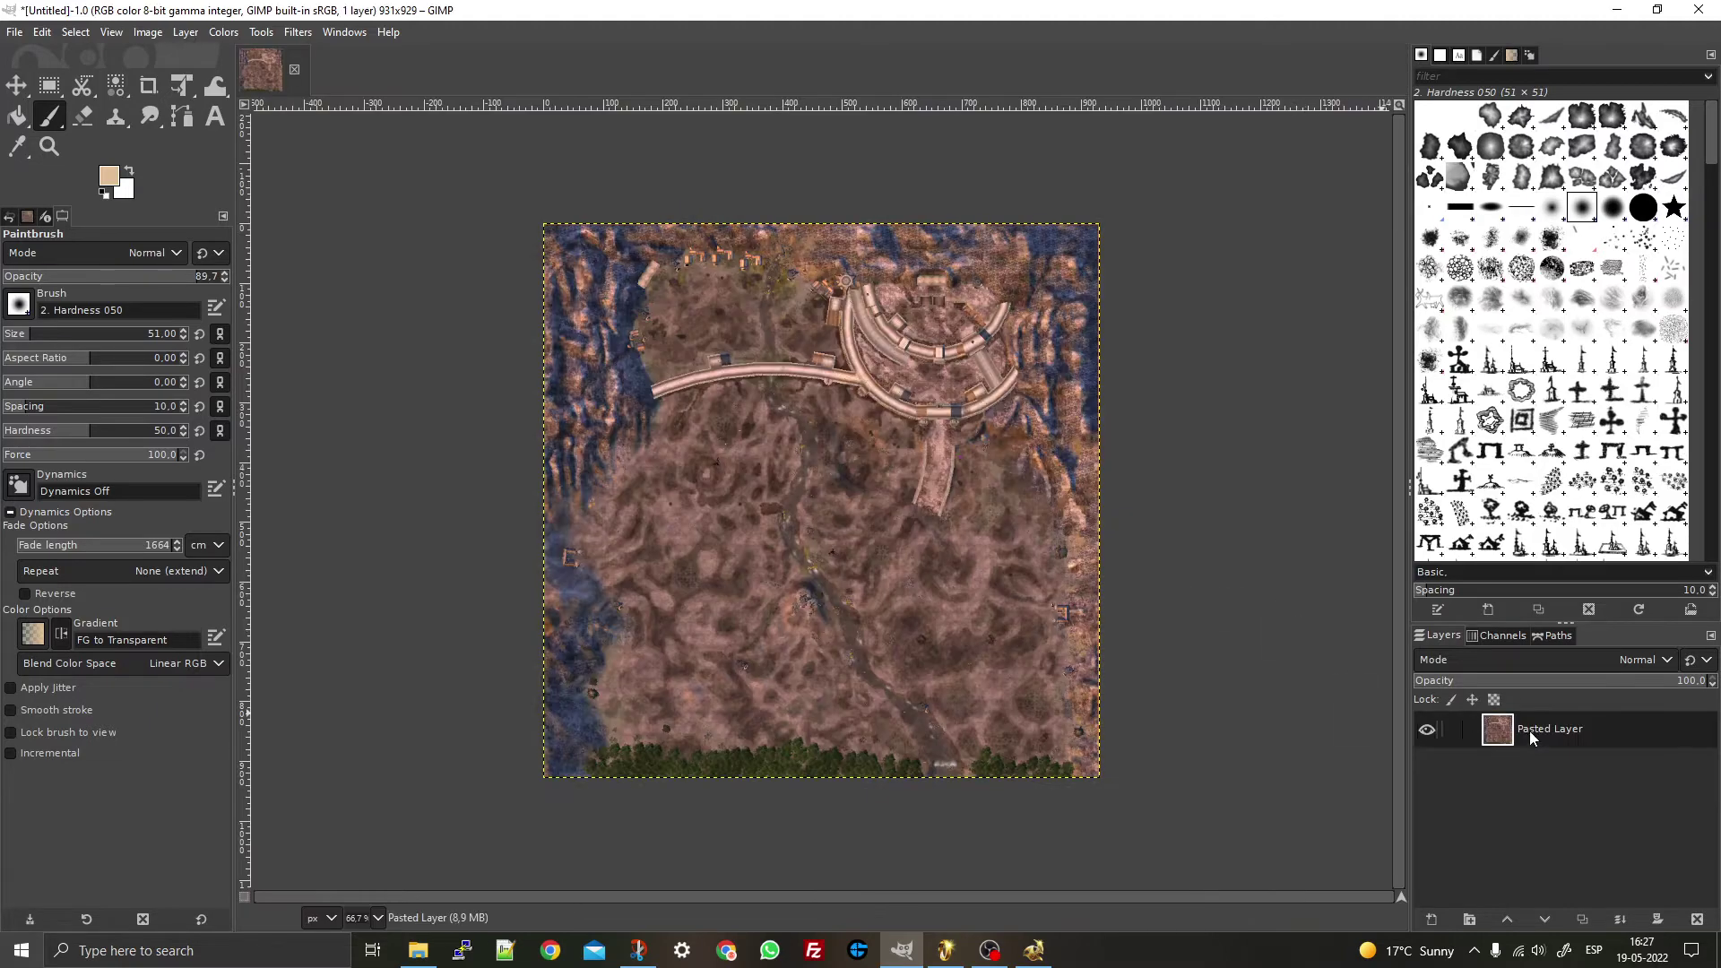
- Add a new transparent layer named "skizze2" above the pasted map layer
right_click(1553, 726)
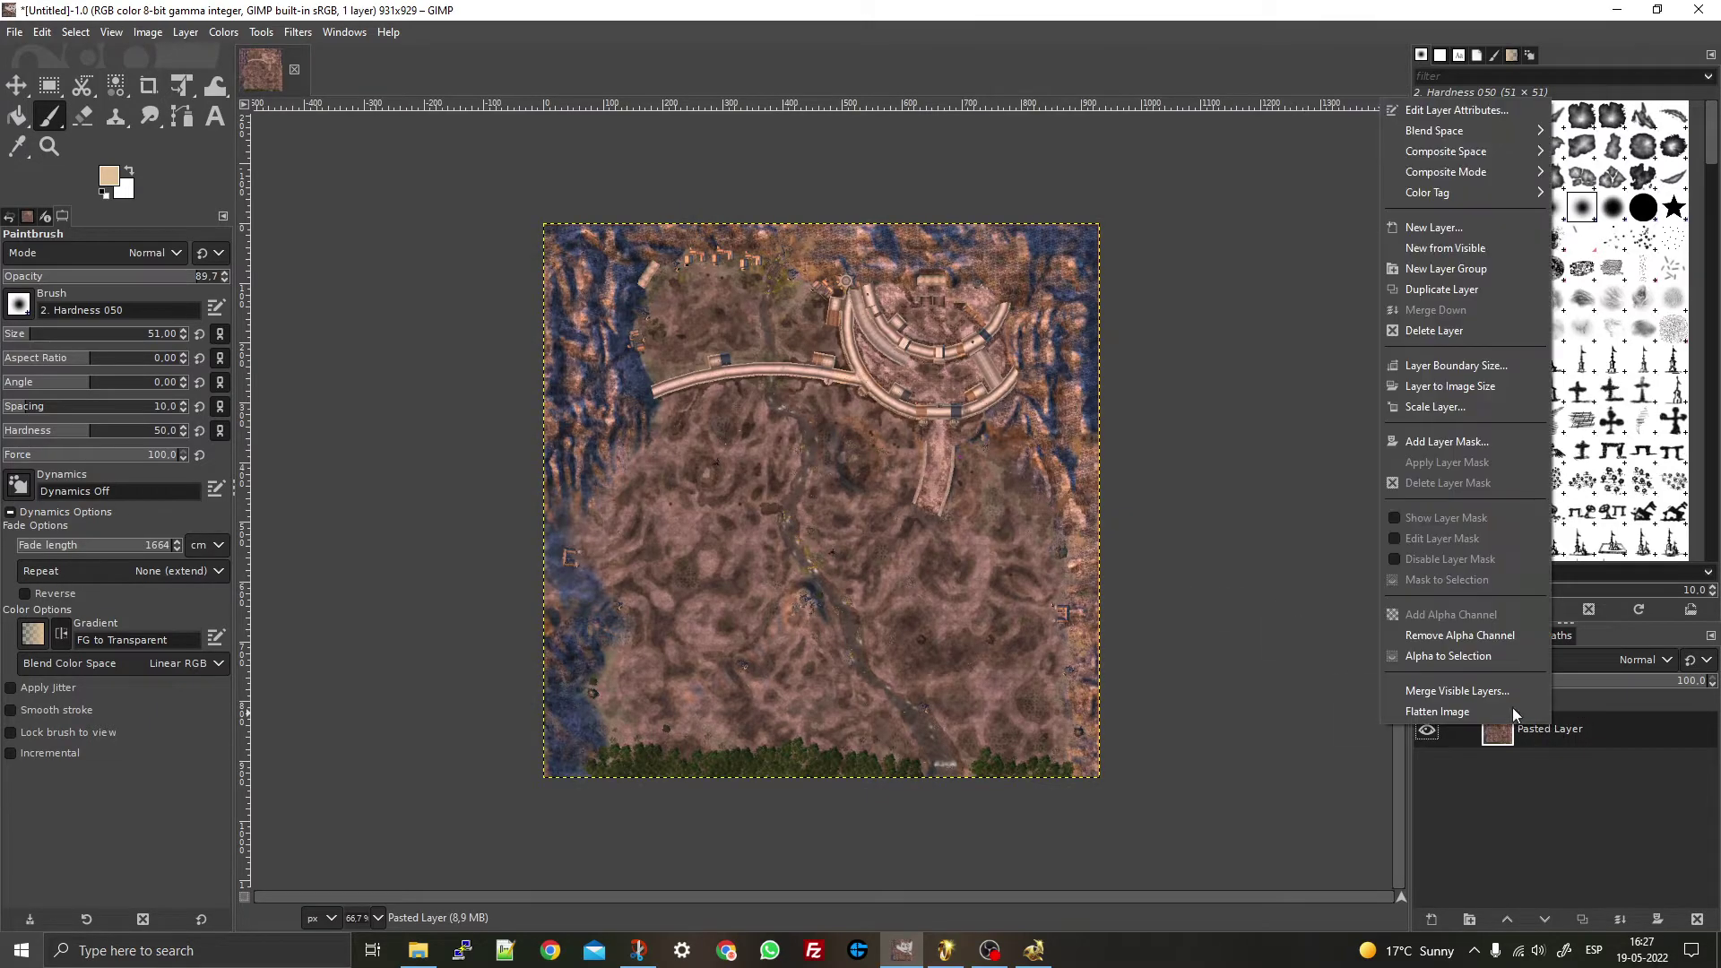
left_click(1419, 226)
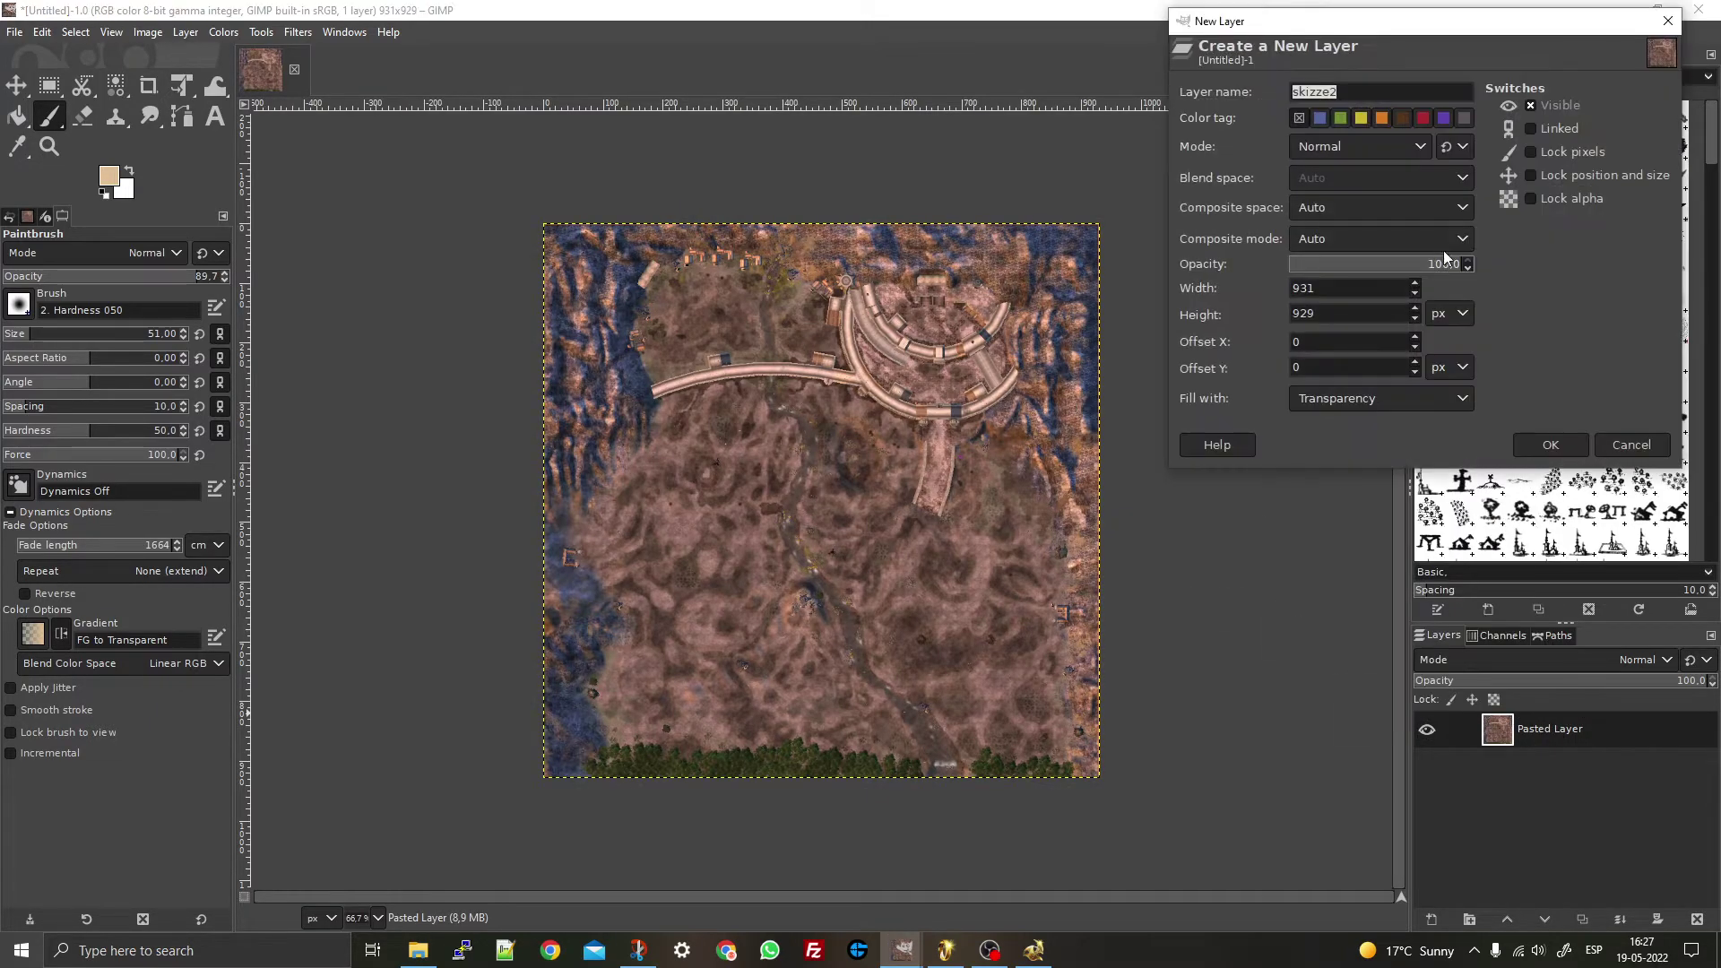
left_click(1551, 448)
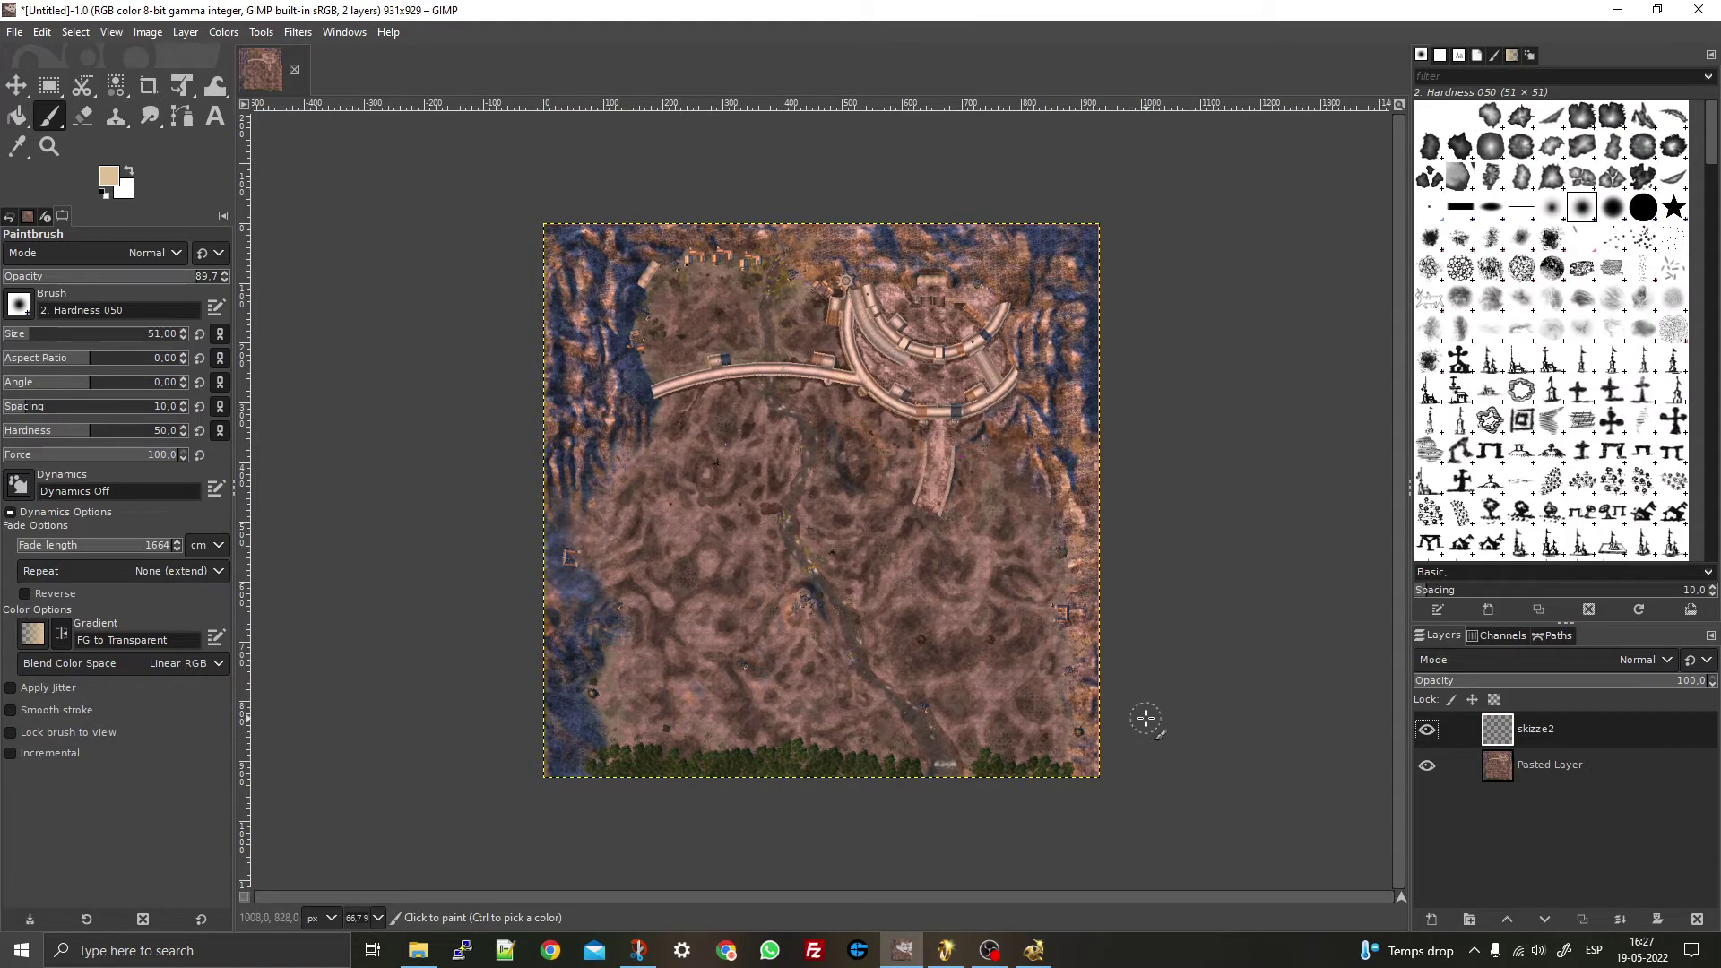
- Hide and show the Pasted Layer repeatedly to compare the image with and without the map, leaving it shown
left_click(1427, 767)
left_click(1427, 766)
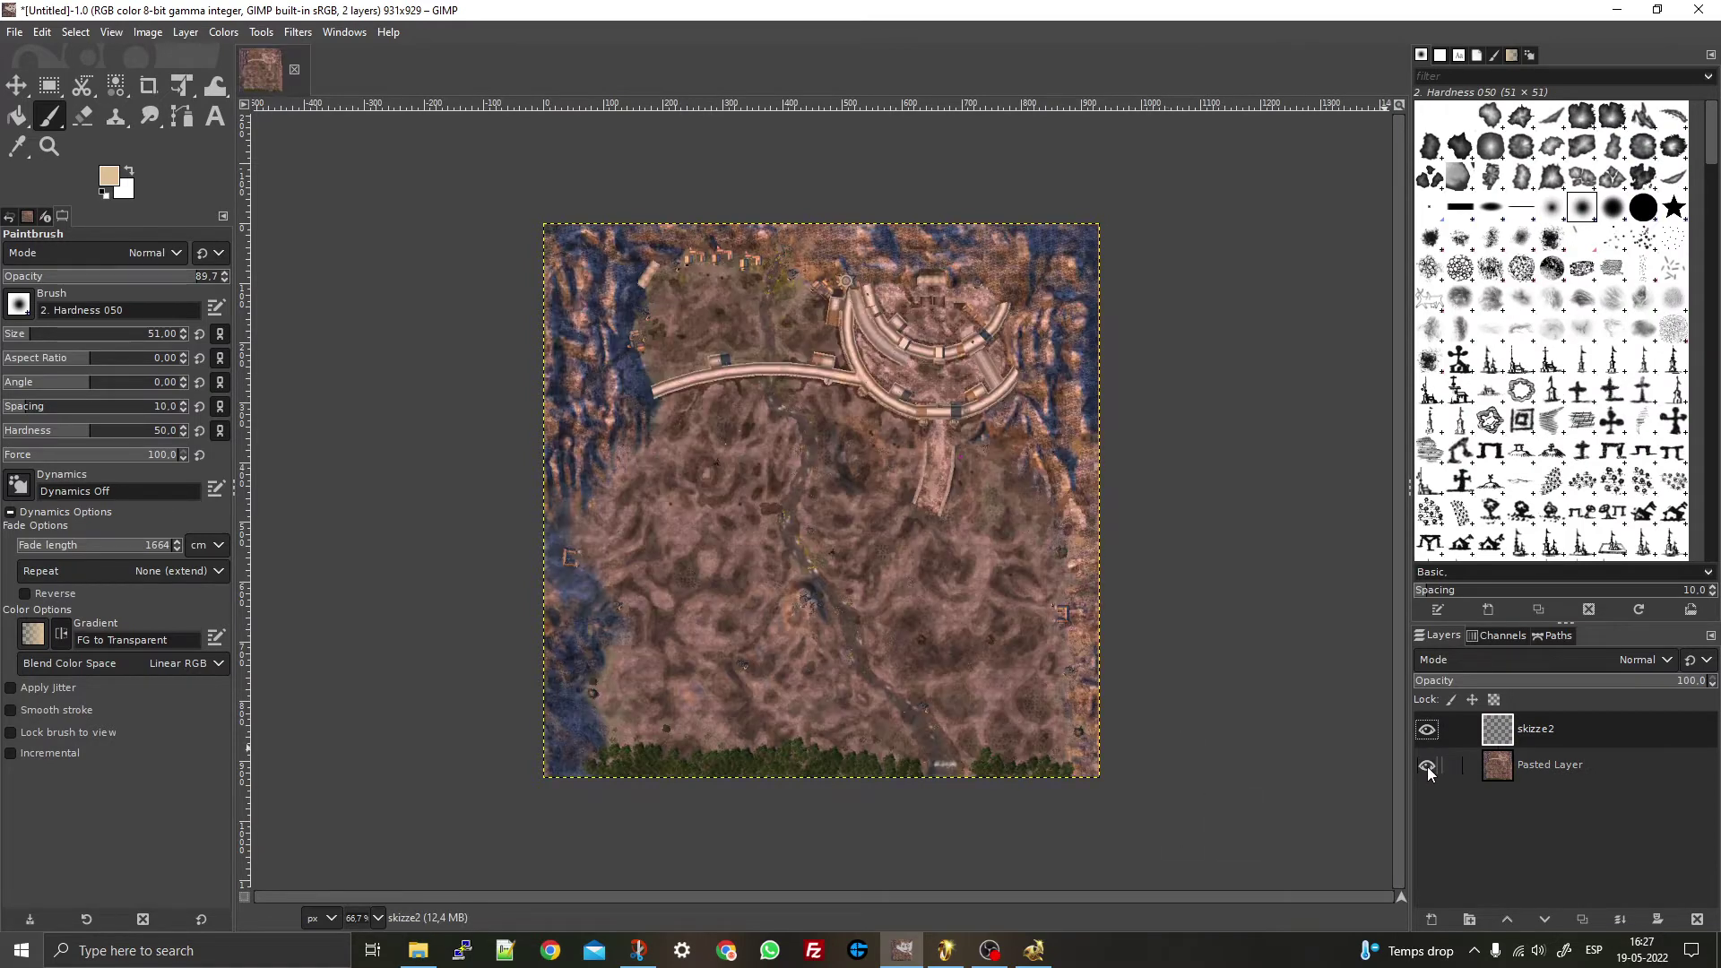
left_click(1427, 766)
left_click(1427, 766)
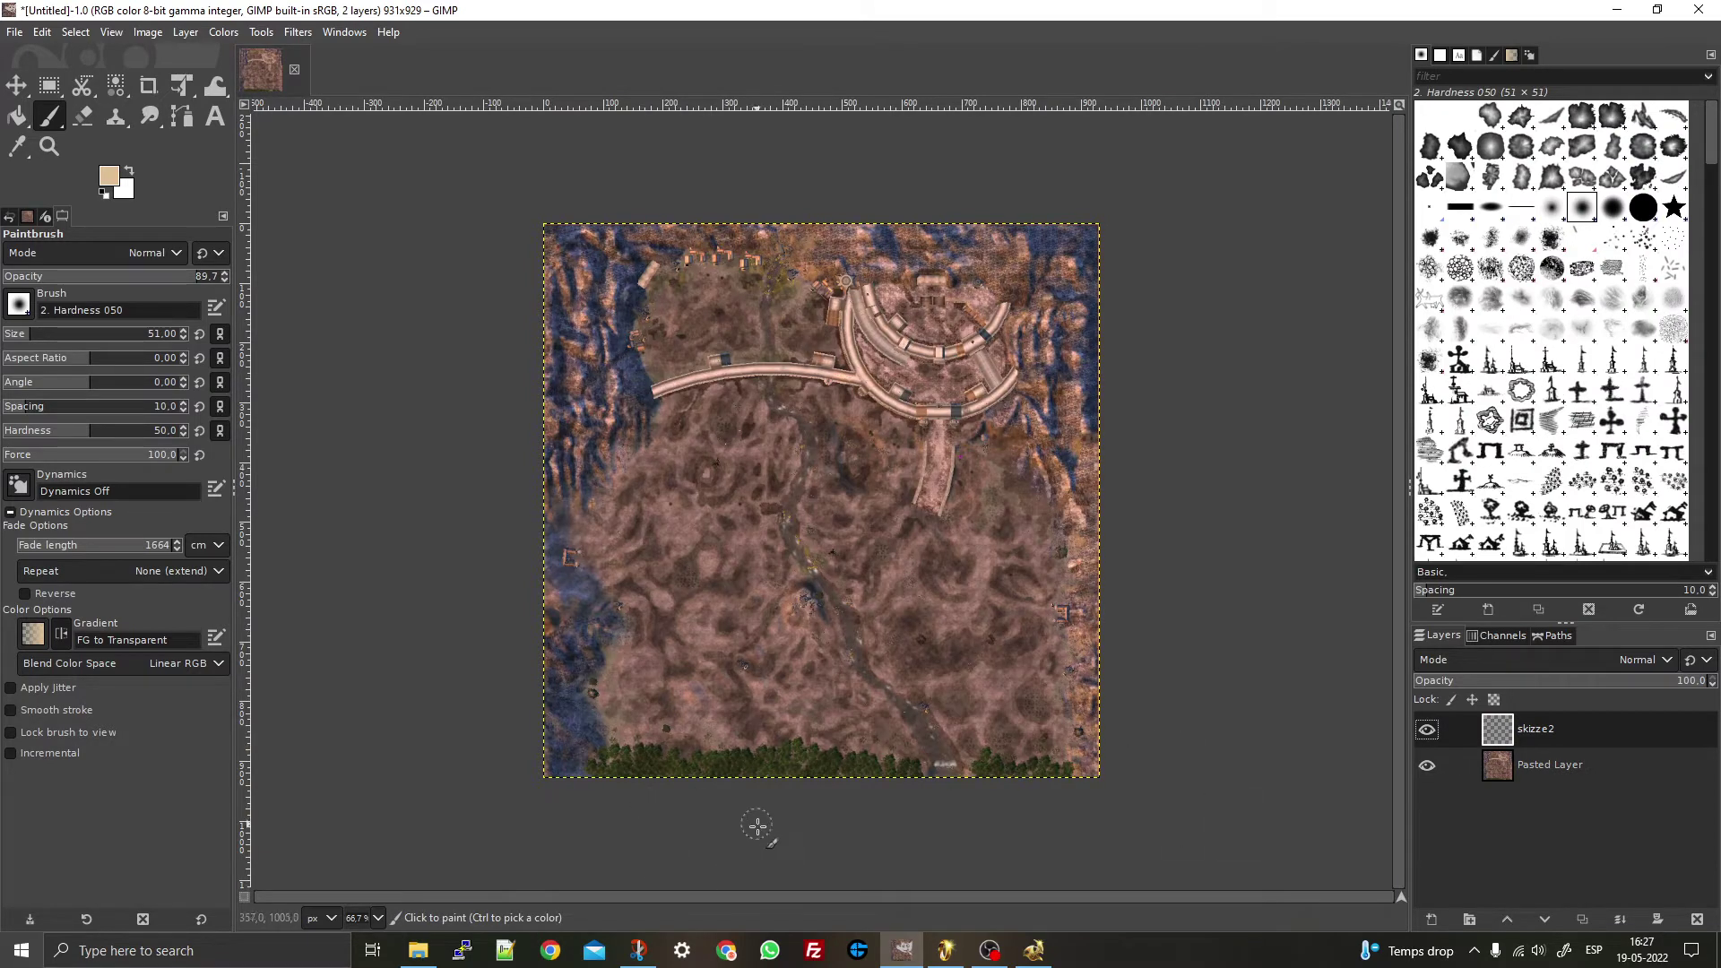
- Switch to World Builder and turn on the wireframe view and the coloured passability overlay for the top-down map
left_click(1034, 950)
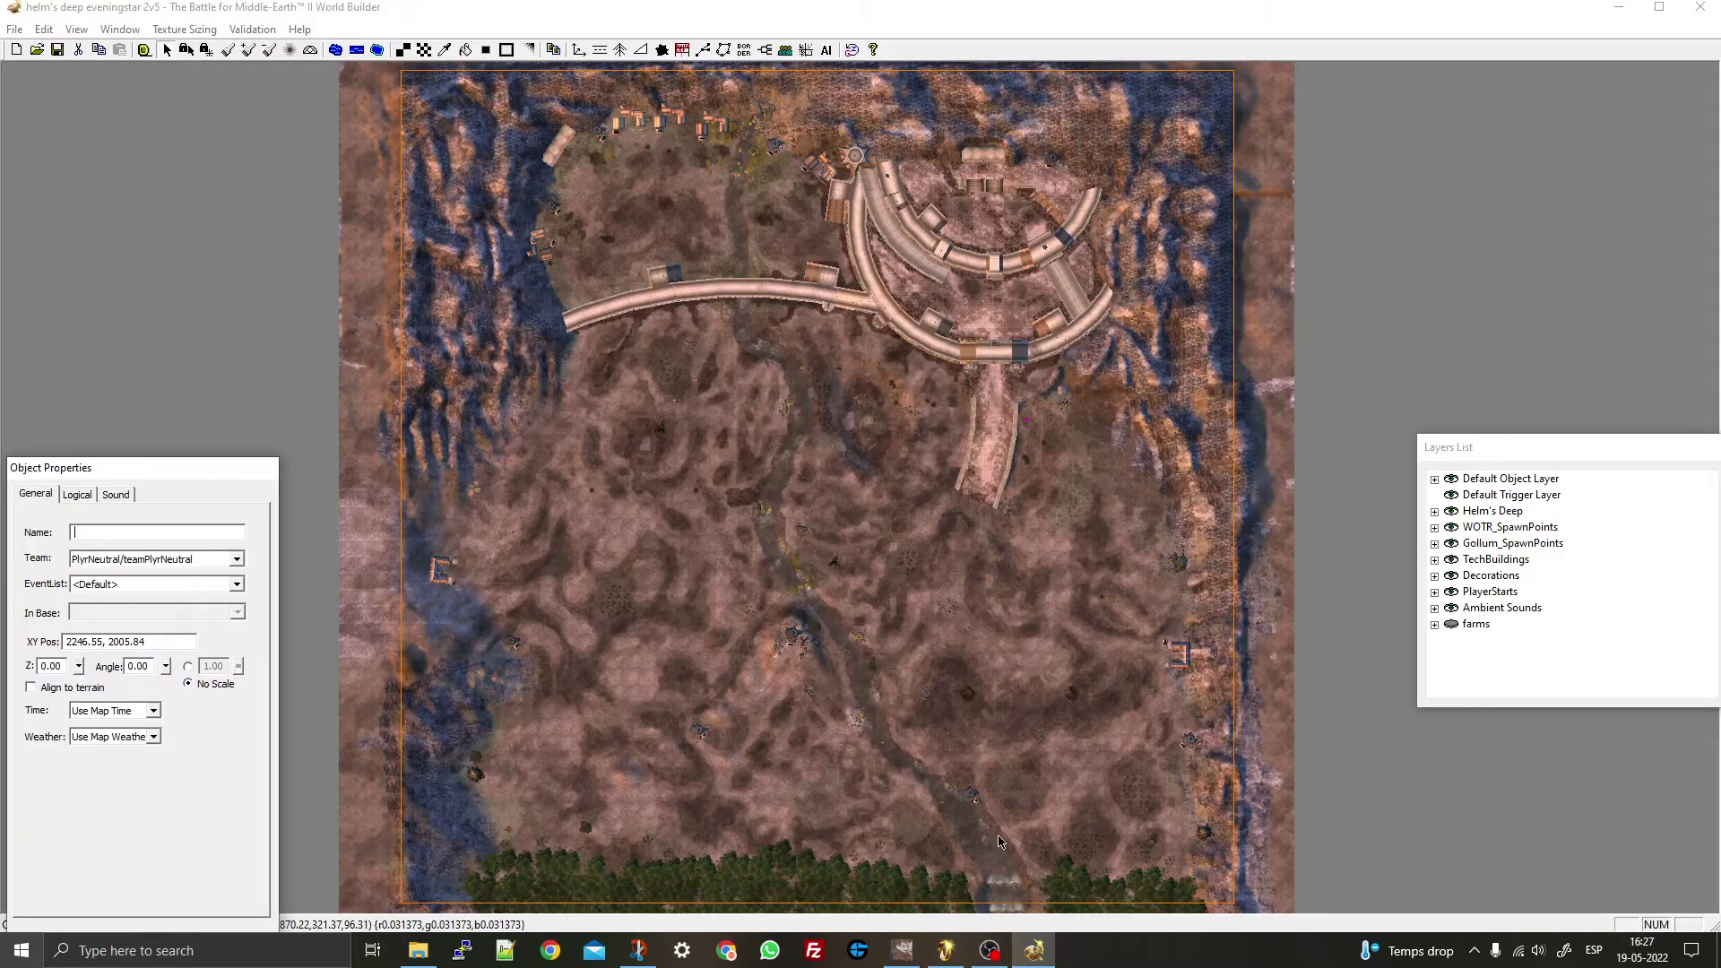
left_click(76, 30)
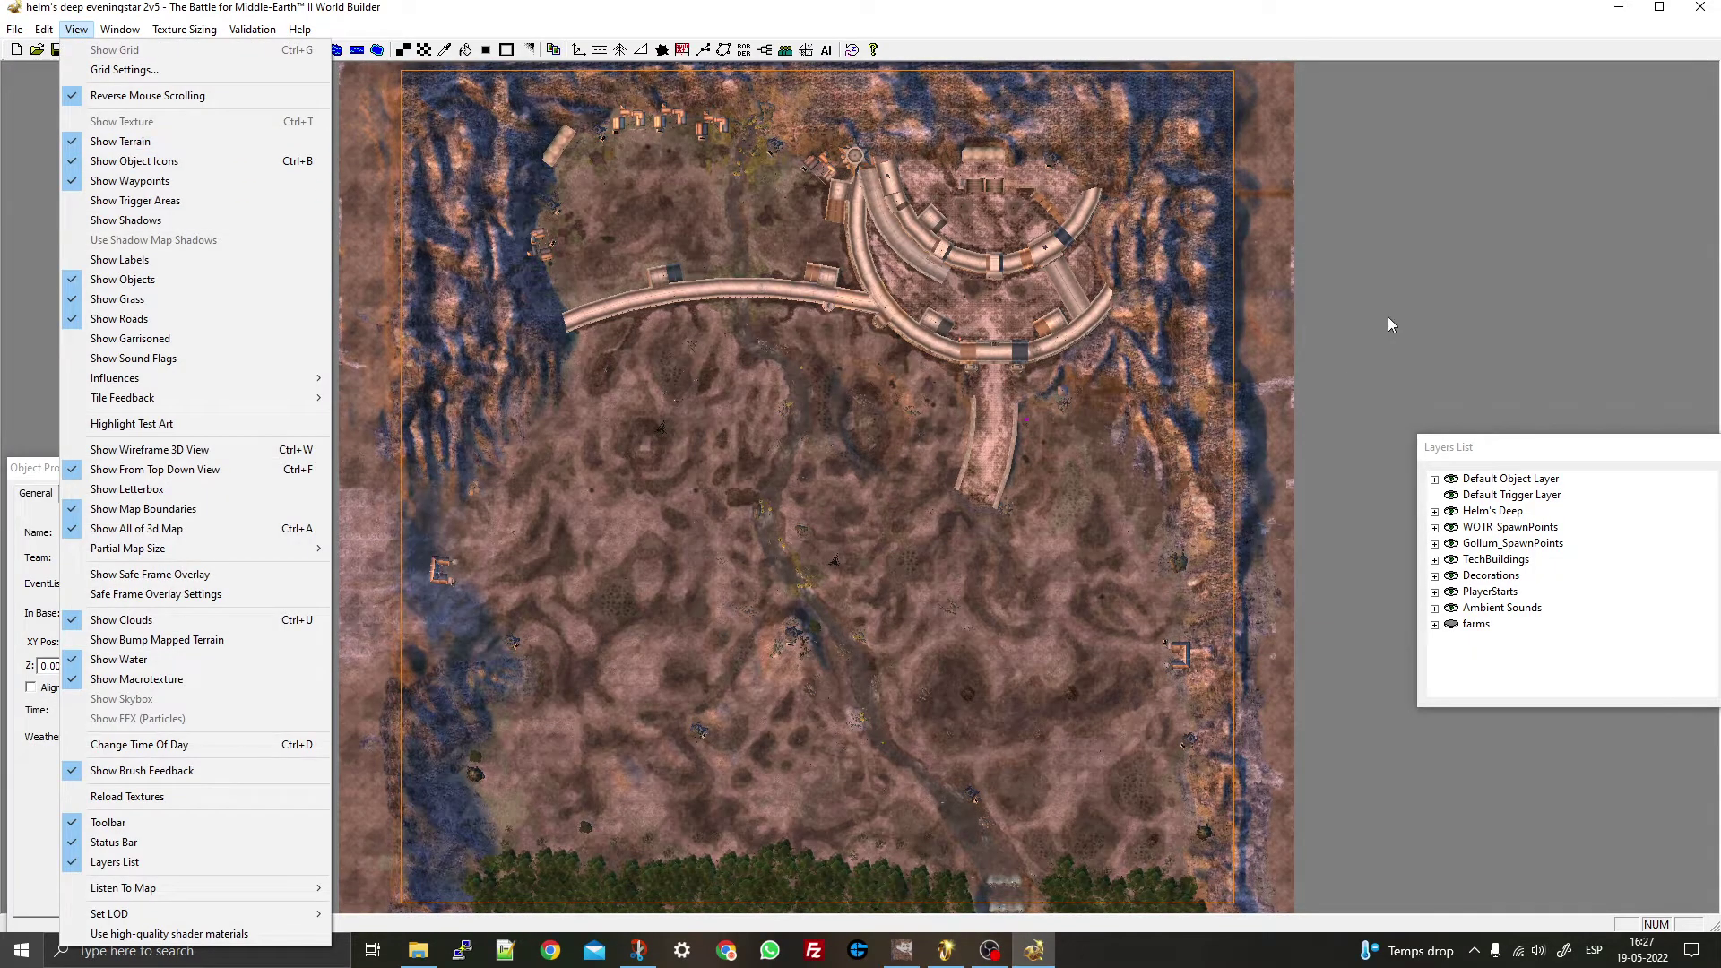
left_click(1404, 266)
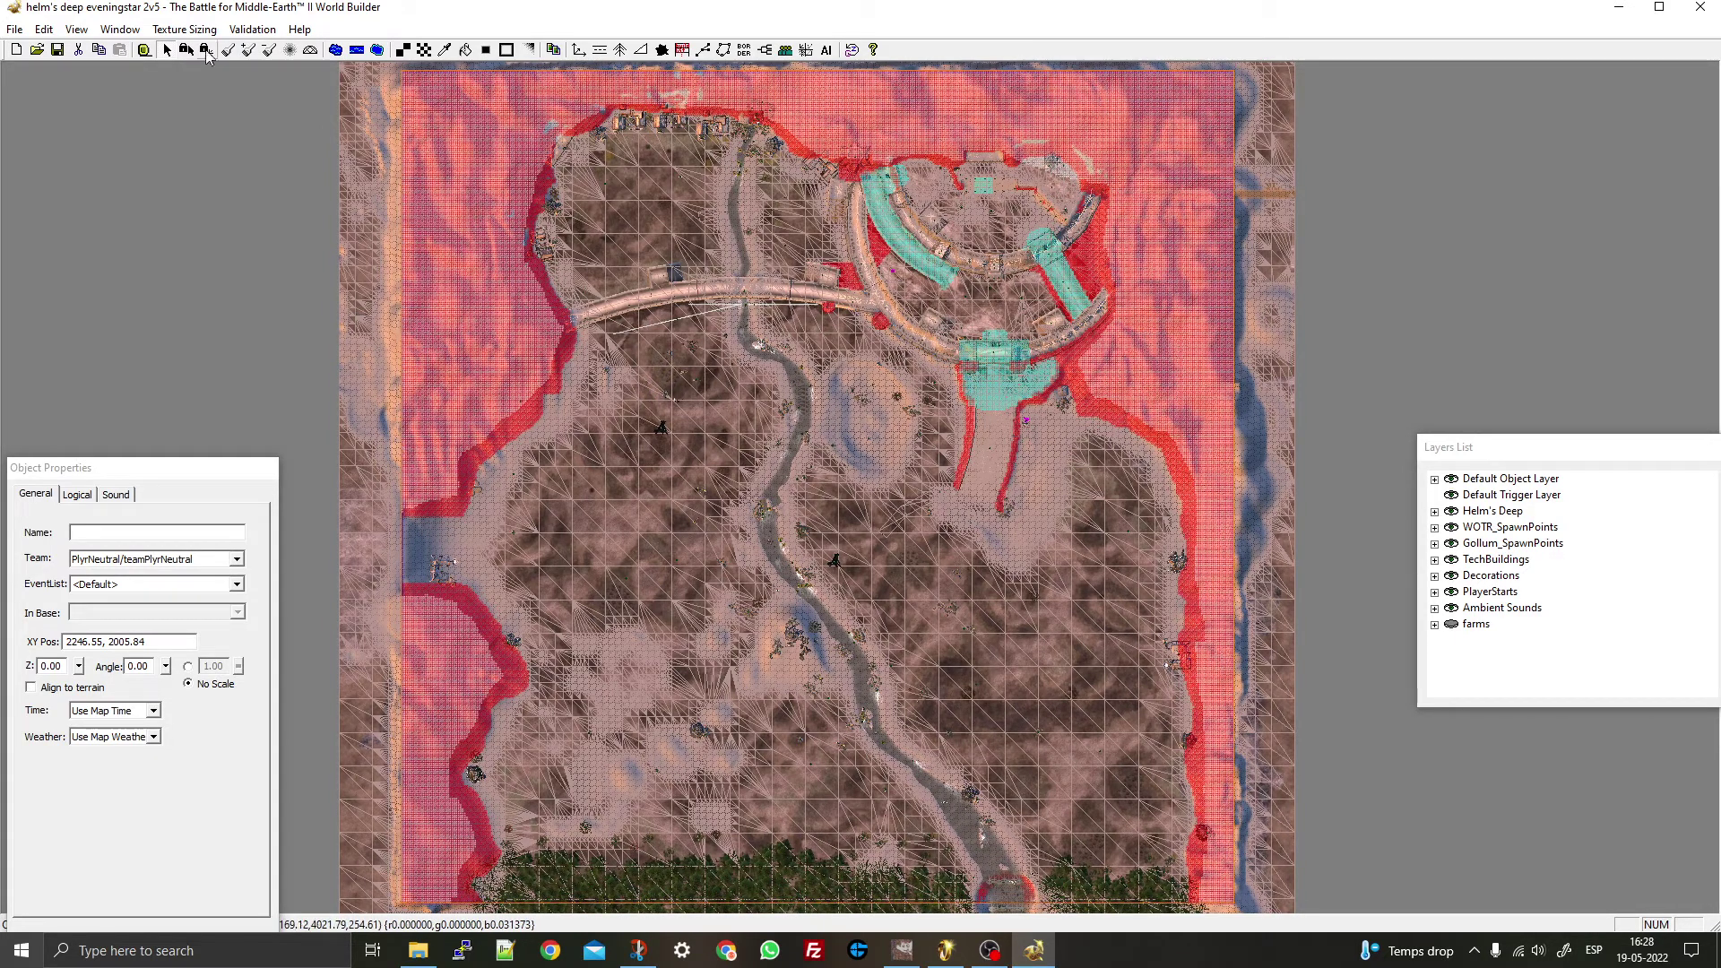
- Hide the terrain and turn on shadows in the top-down map view
left_click(120, 29)
mouse_move(65, 32)
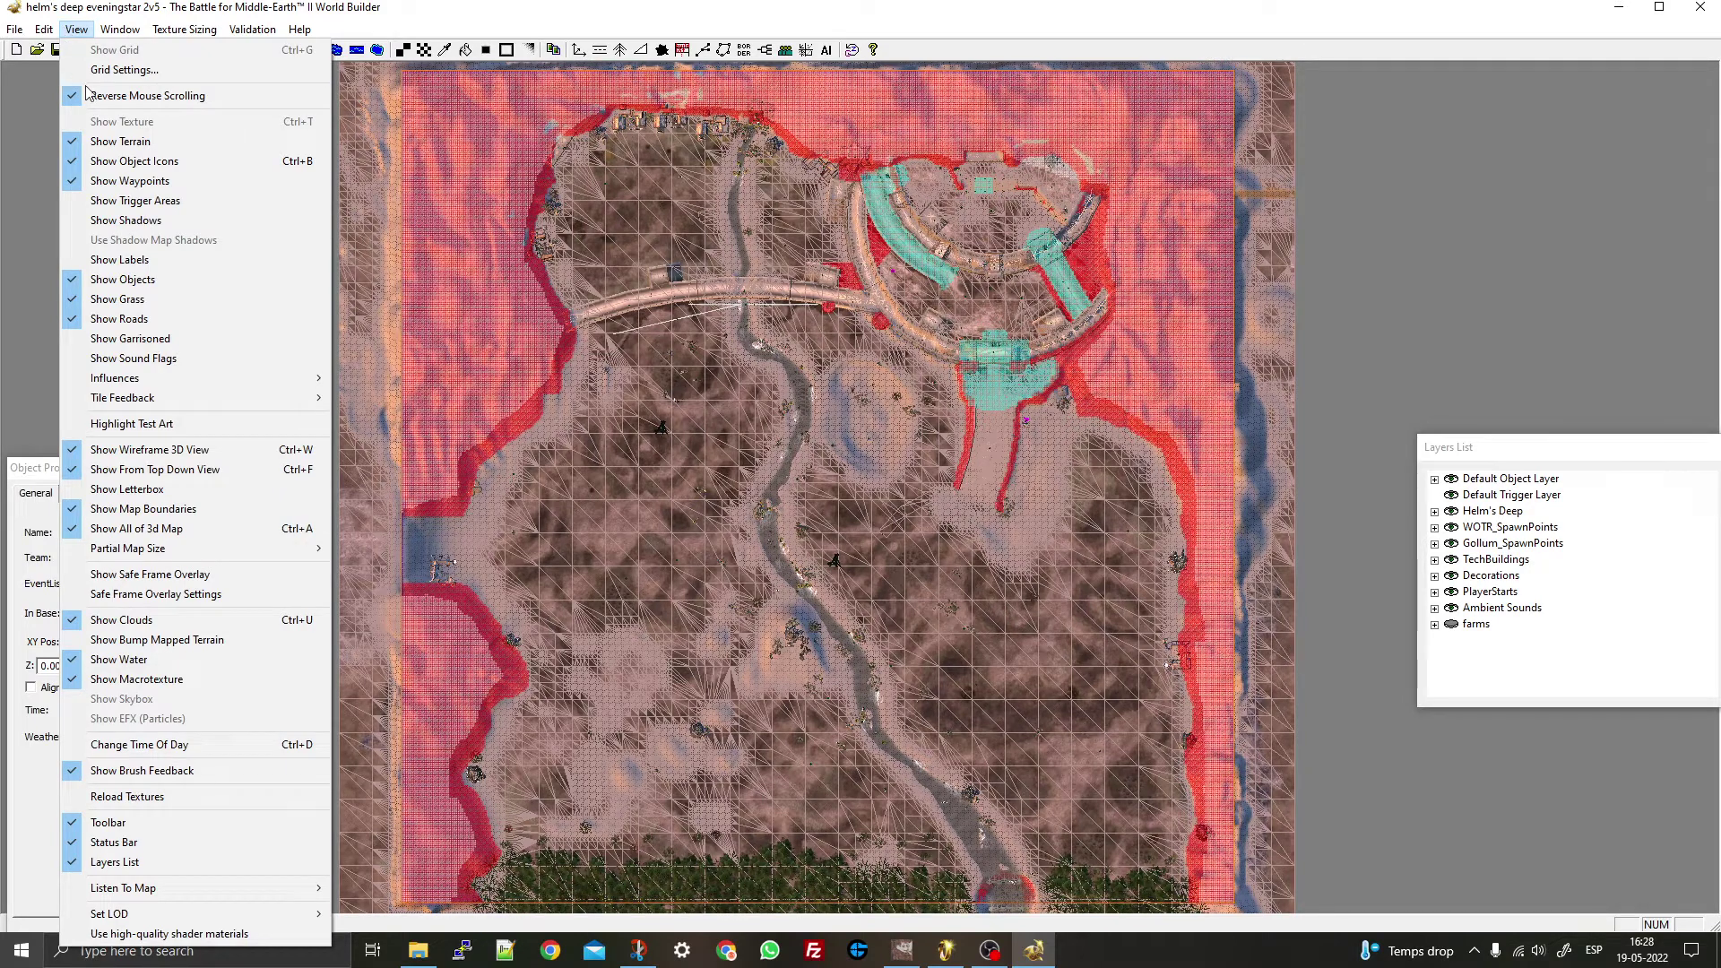
left_click(120, 142)
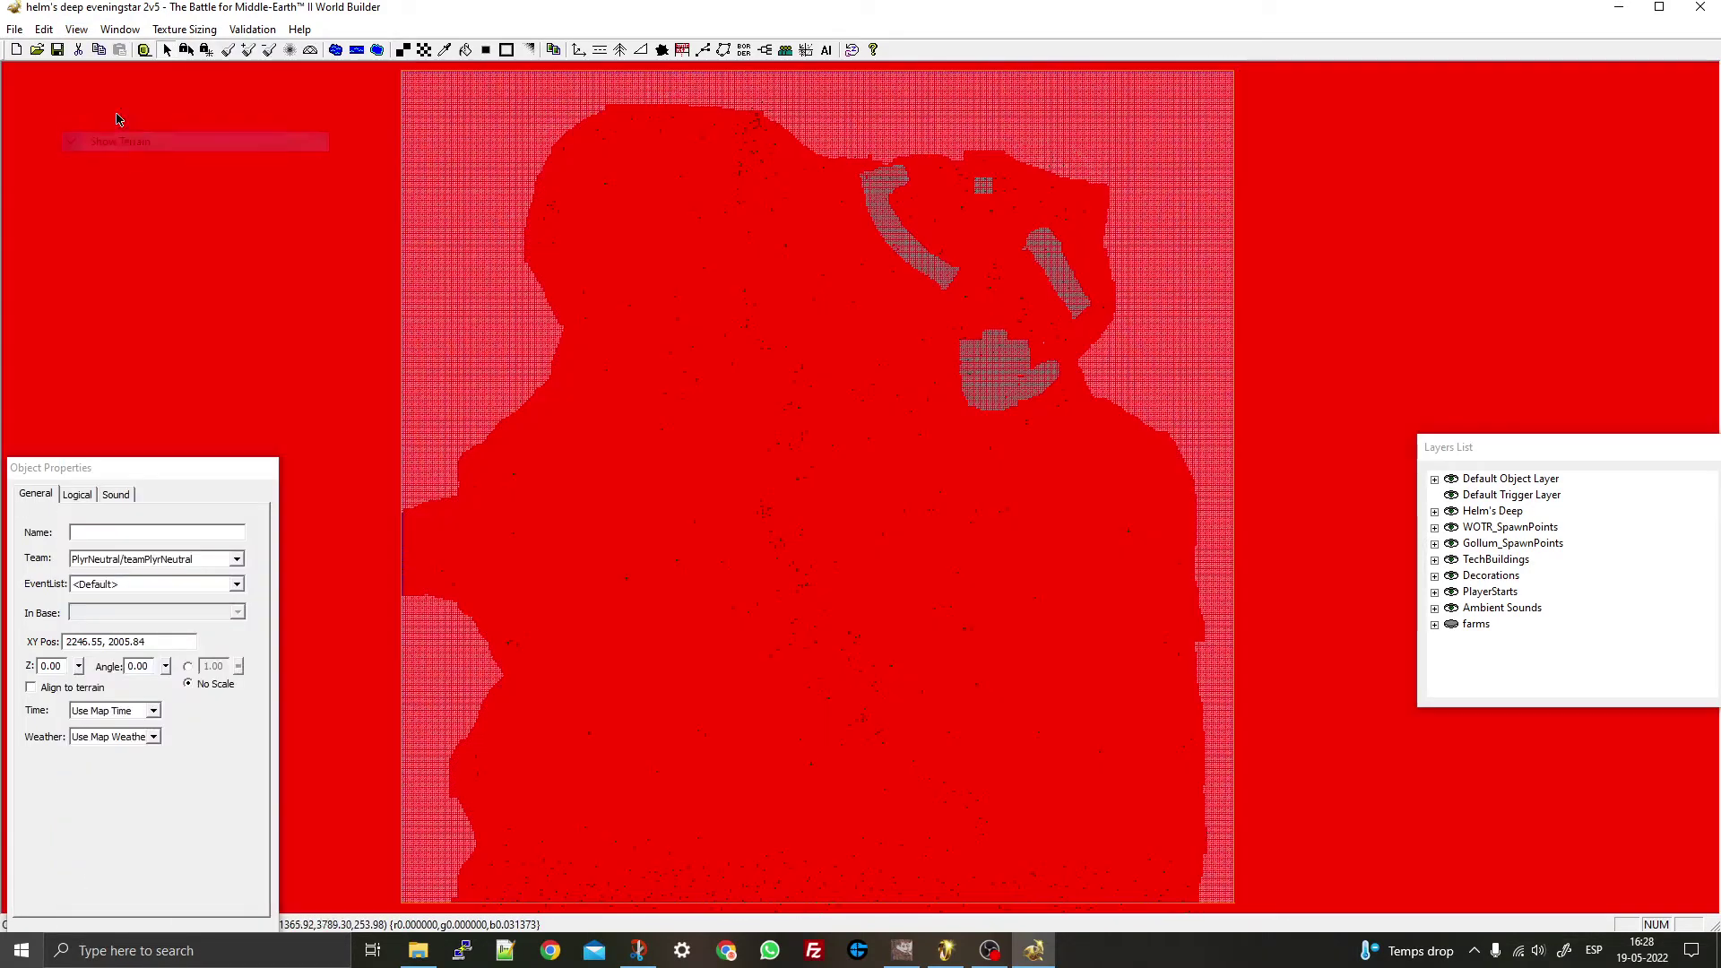
left_click(76, 29)
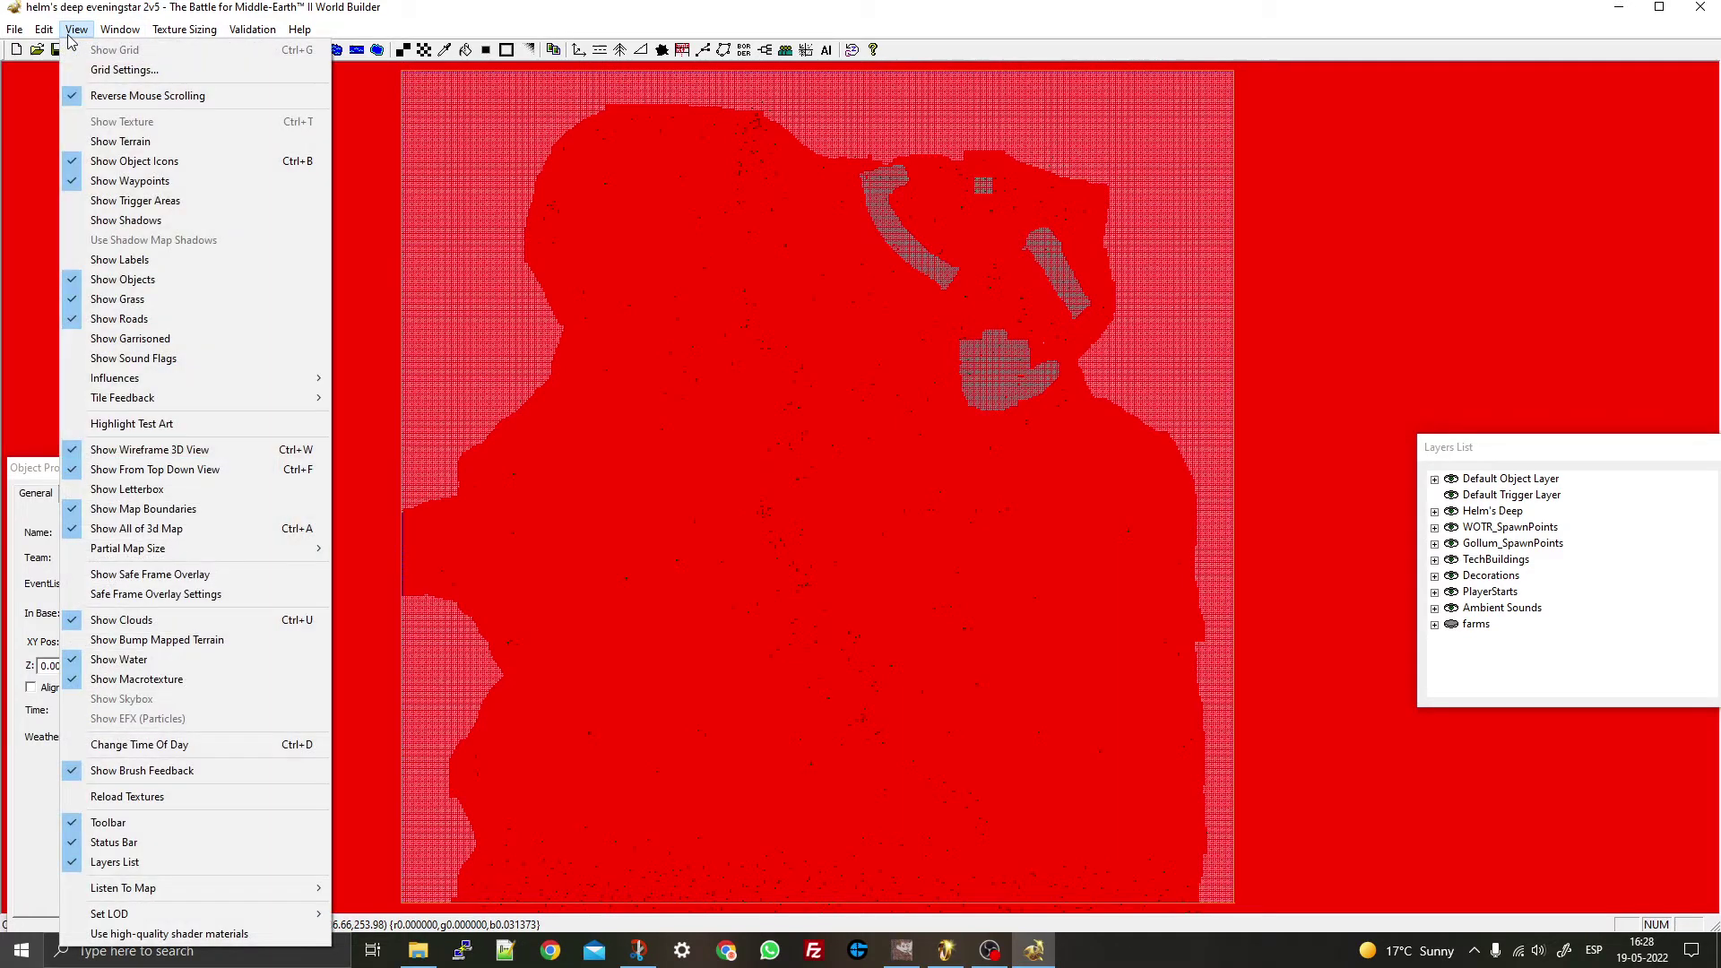
left_click(112, 221)
left_click(75, 30)
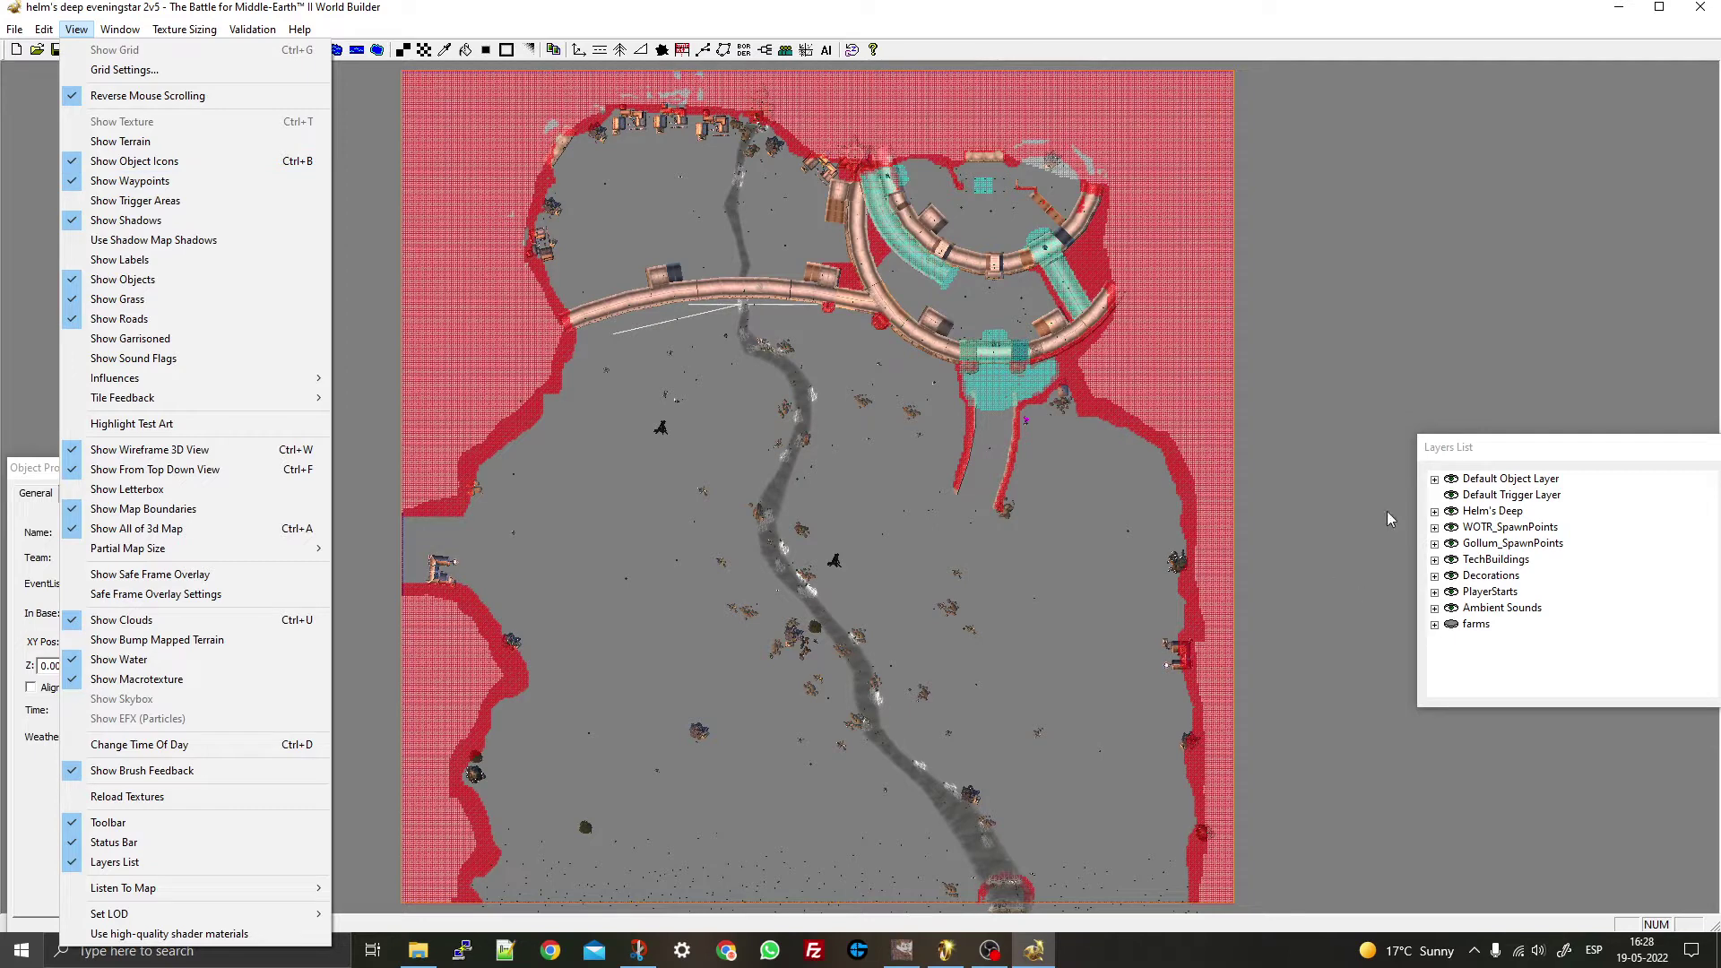
- Hide the Default Object Layer, WOTR_SpawnPoints and Gollum_SpawnPoints layers
right_click(1458, 482)
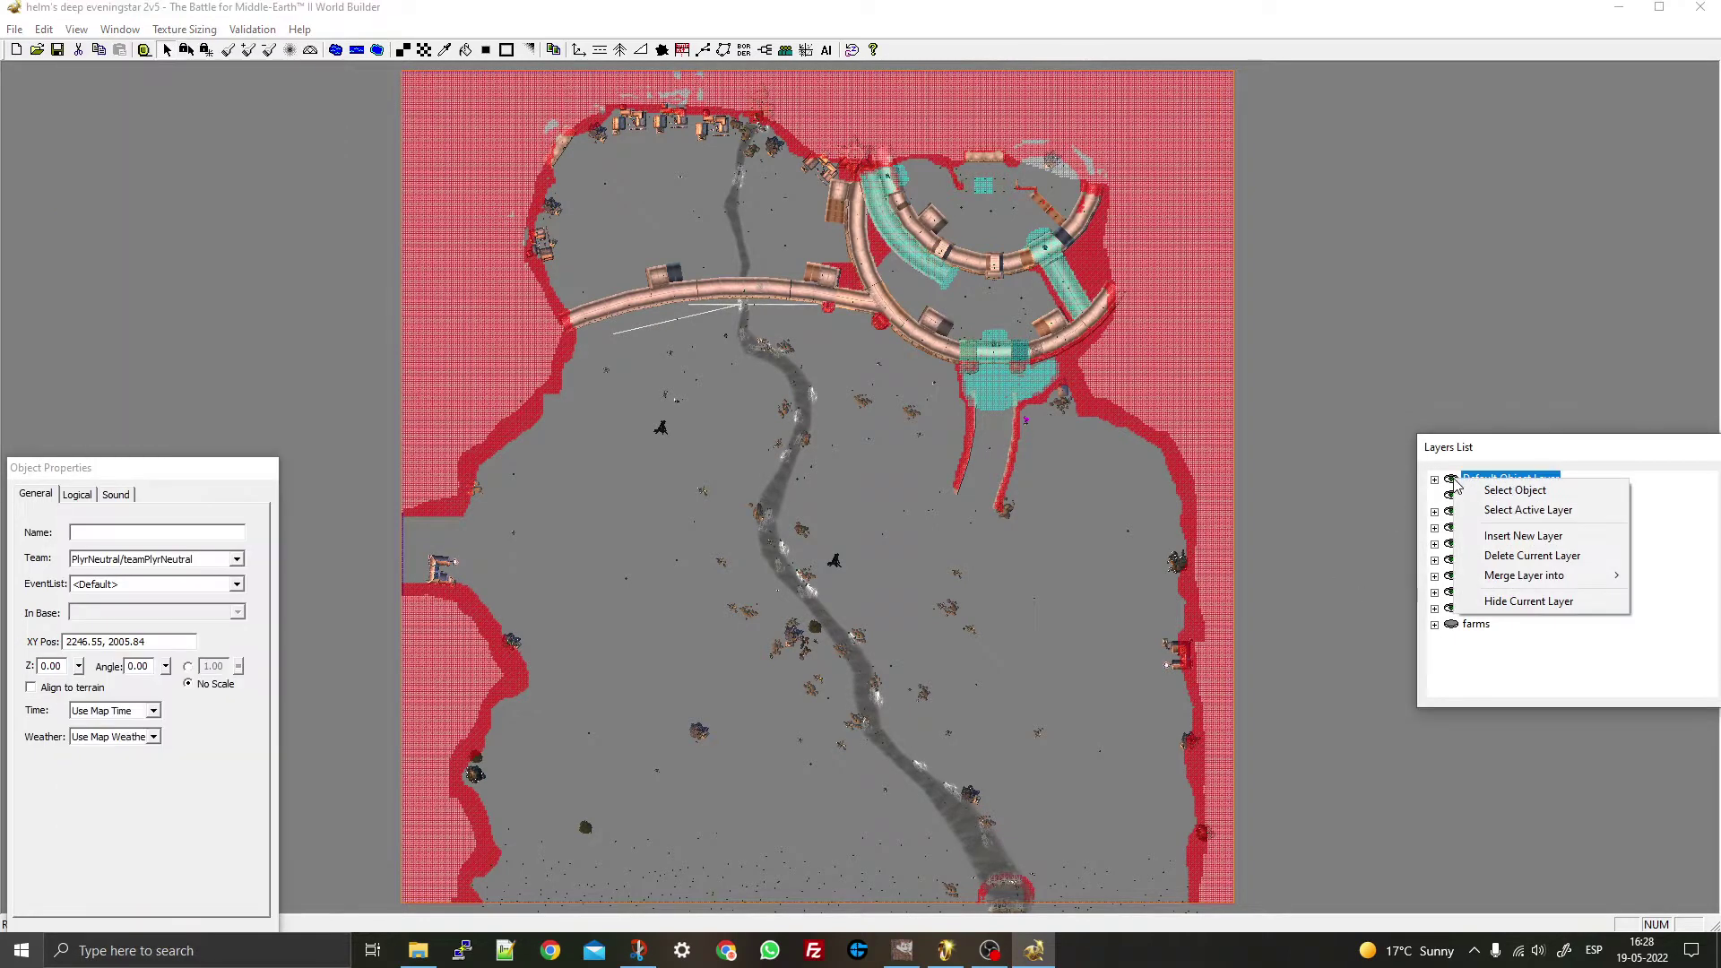
left_click(1499, 602)
right_click(1447, 527)
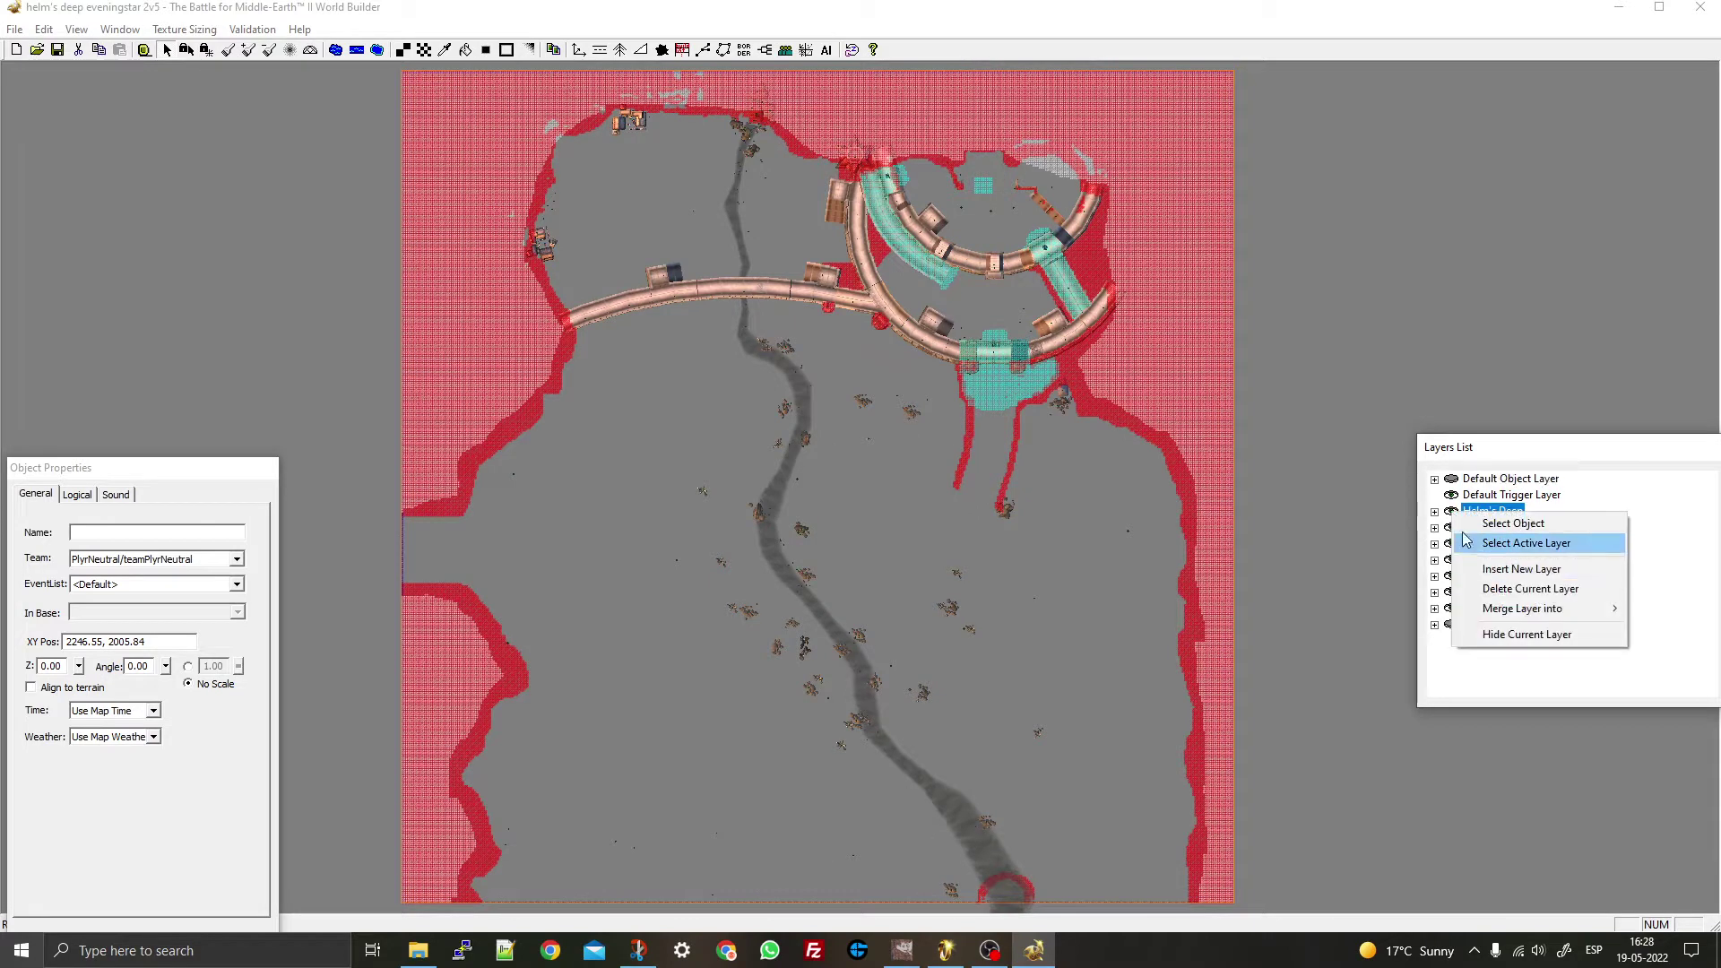
left_click(1519, 648)
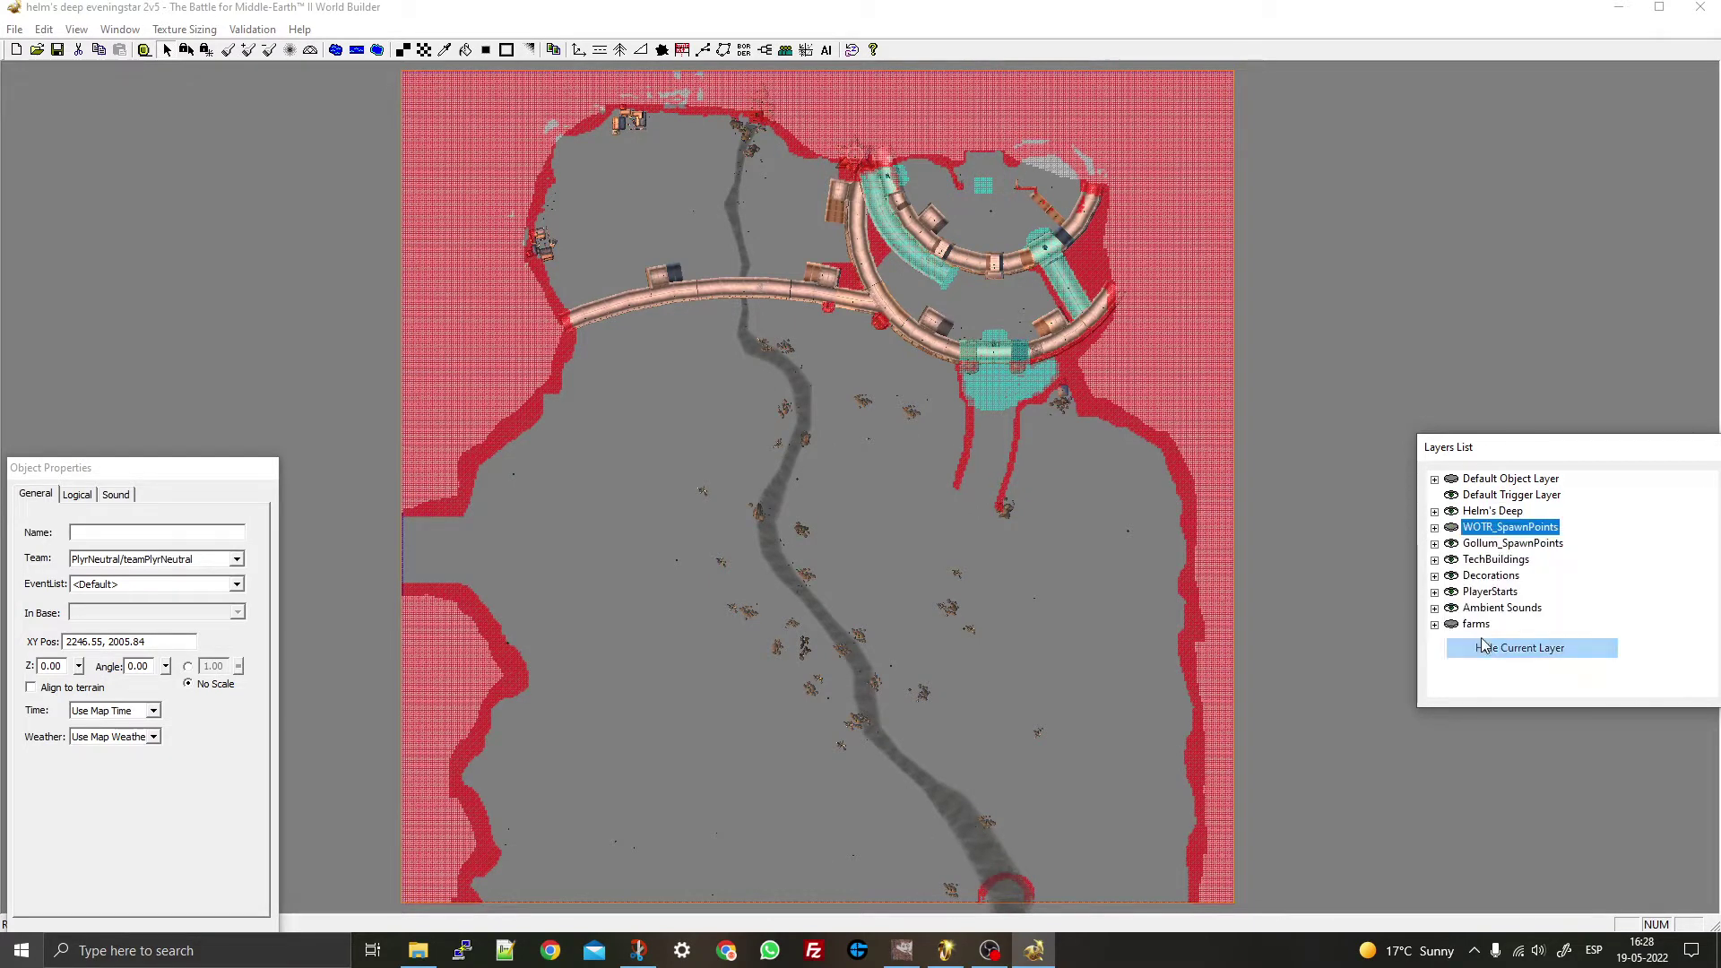
right_click(1457, 543)
left_click(1510, 668)
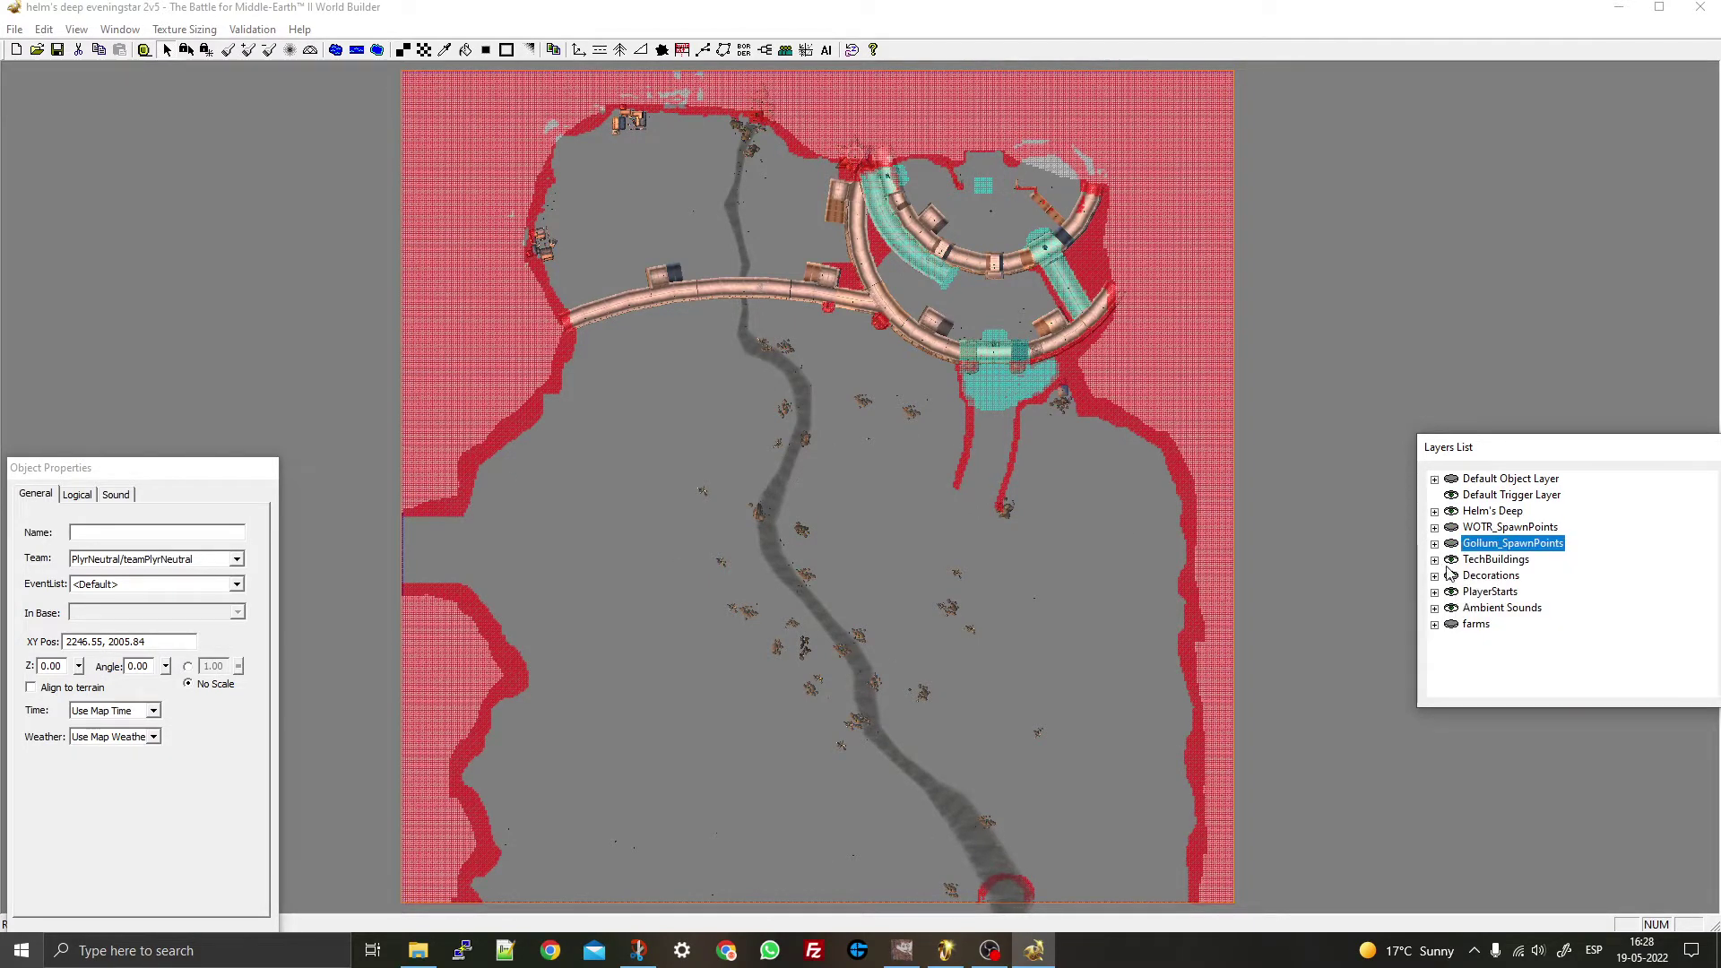
- Hide the TechBuildings, Decorations, PlayerStarts and Ambient Sounds layers, leaving the Helm's Deep layer shown
right_click(1449, 561)
left_click(1490, 686)
right_click(1454, 577)
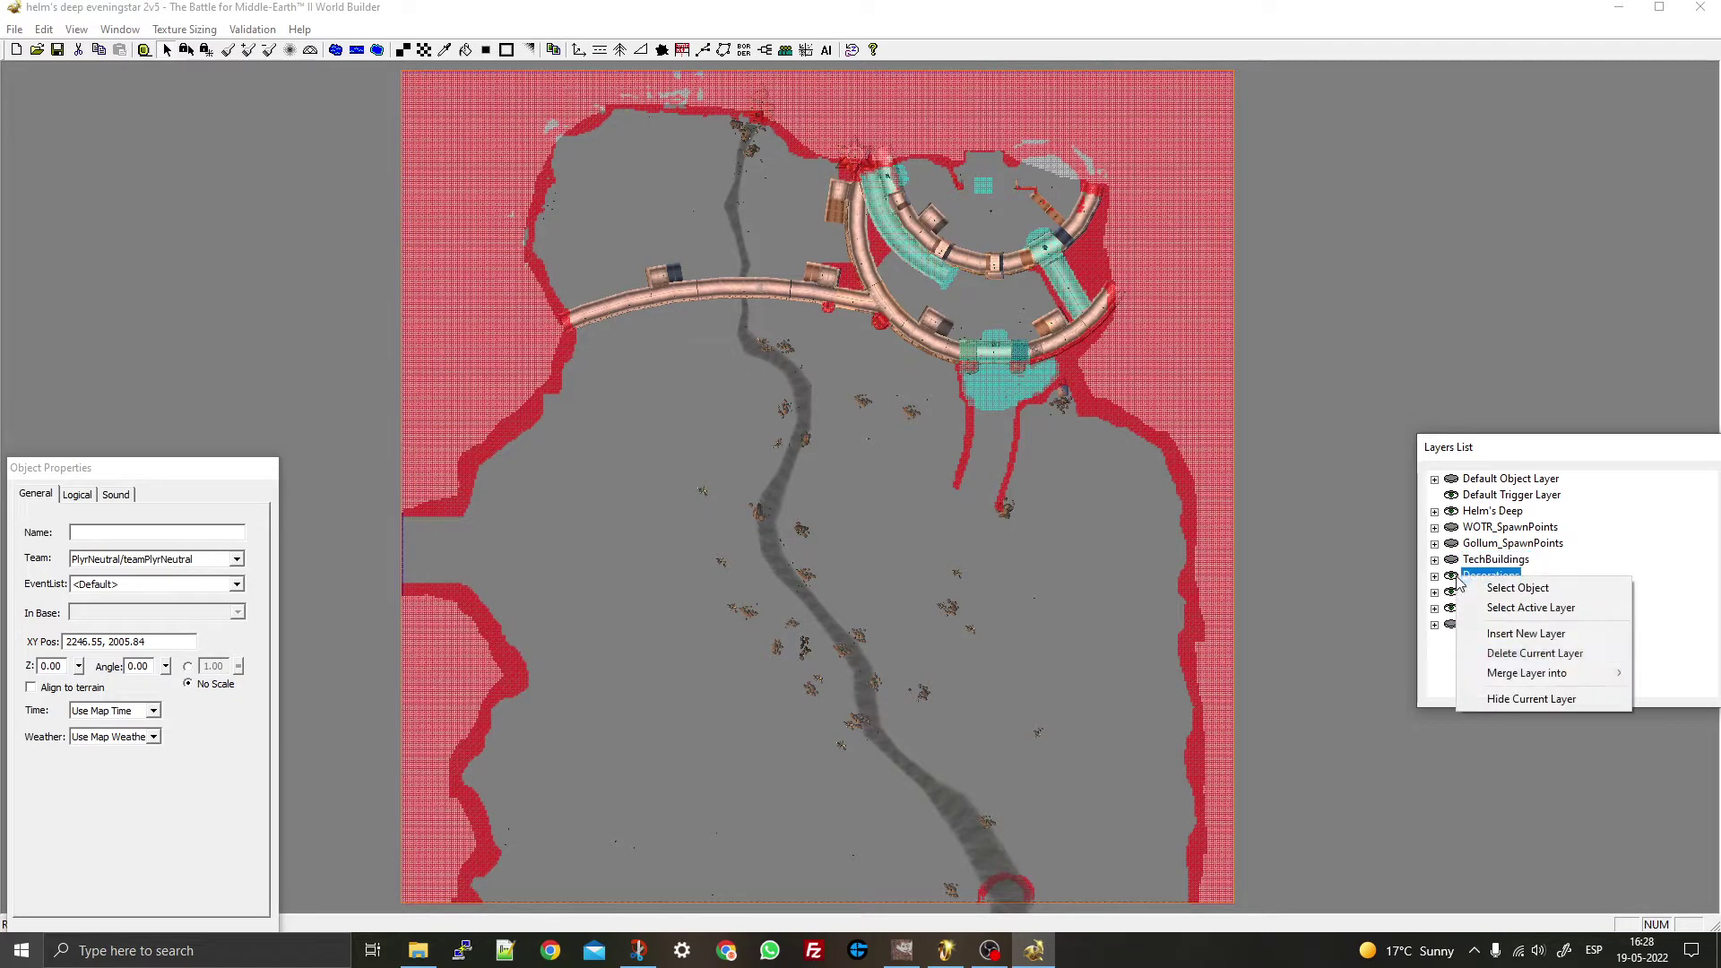
left_click(1510, 698)
right_click(1459, 593)
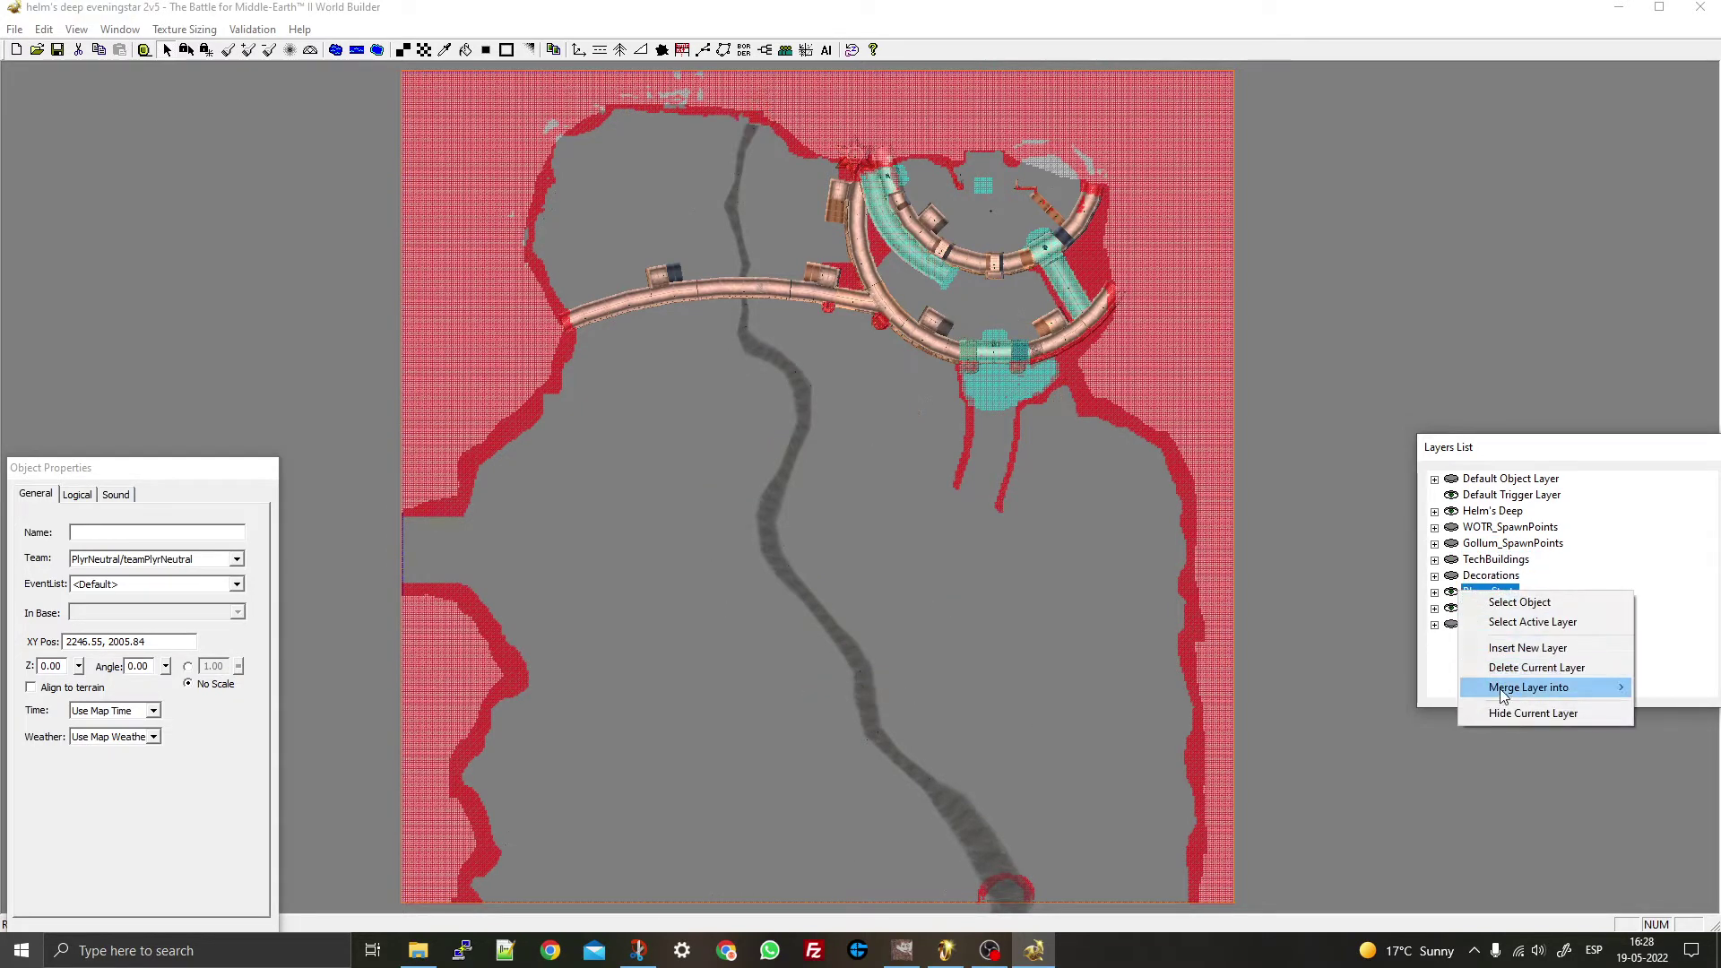
left_click(1488, 713)
right_click(1470, 608)
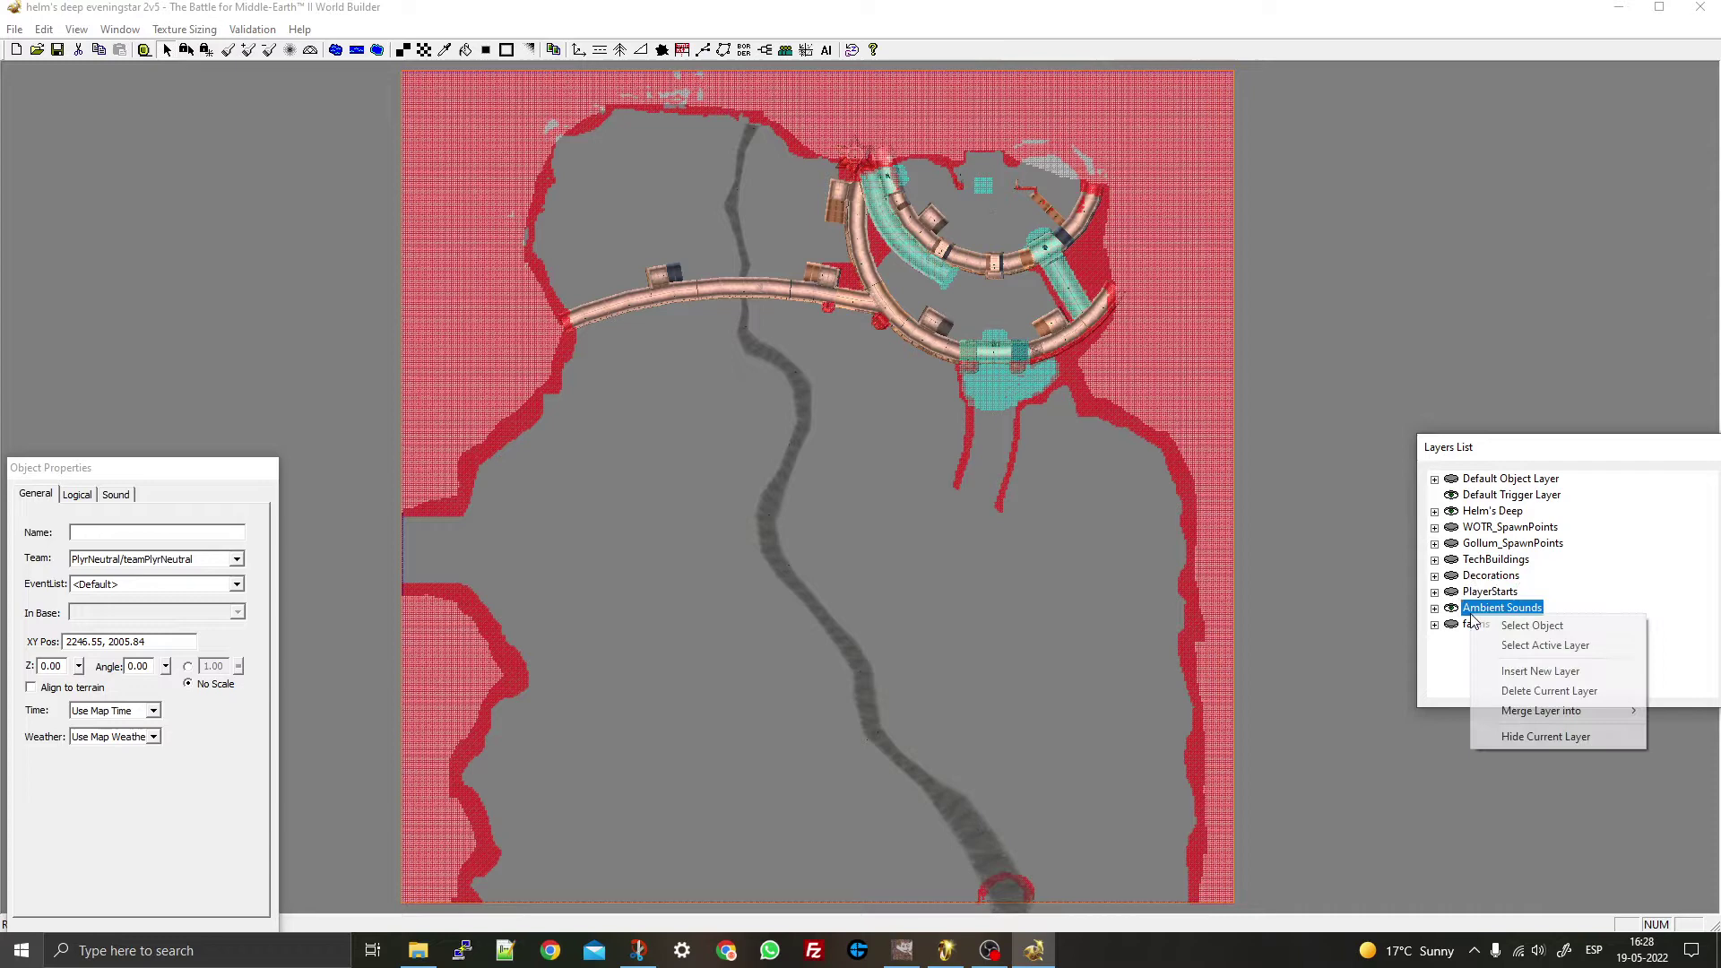
left_click(1511, 731)
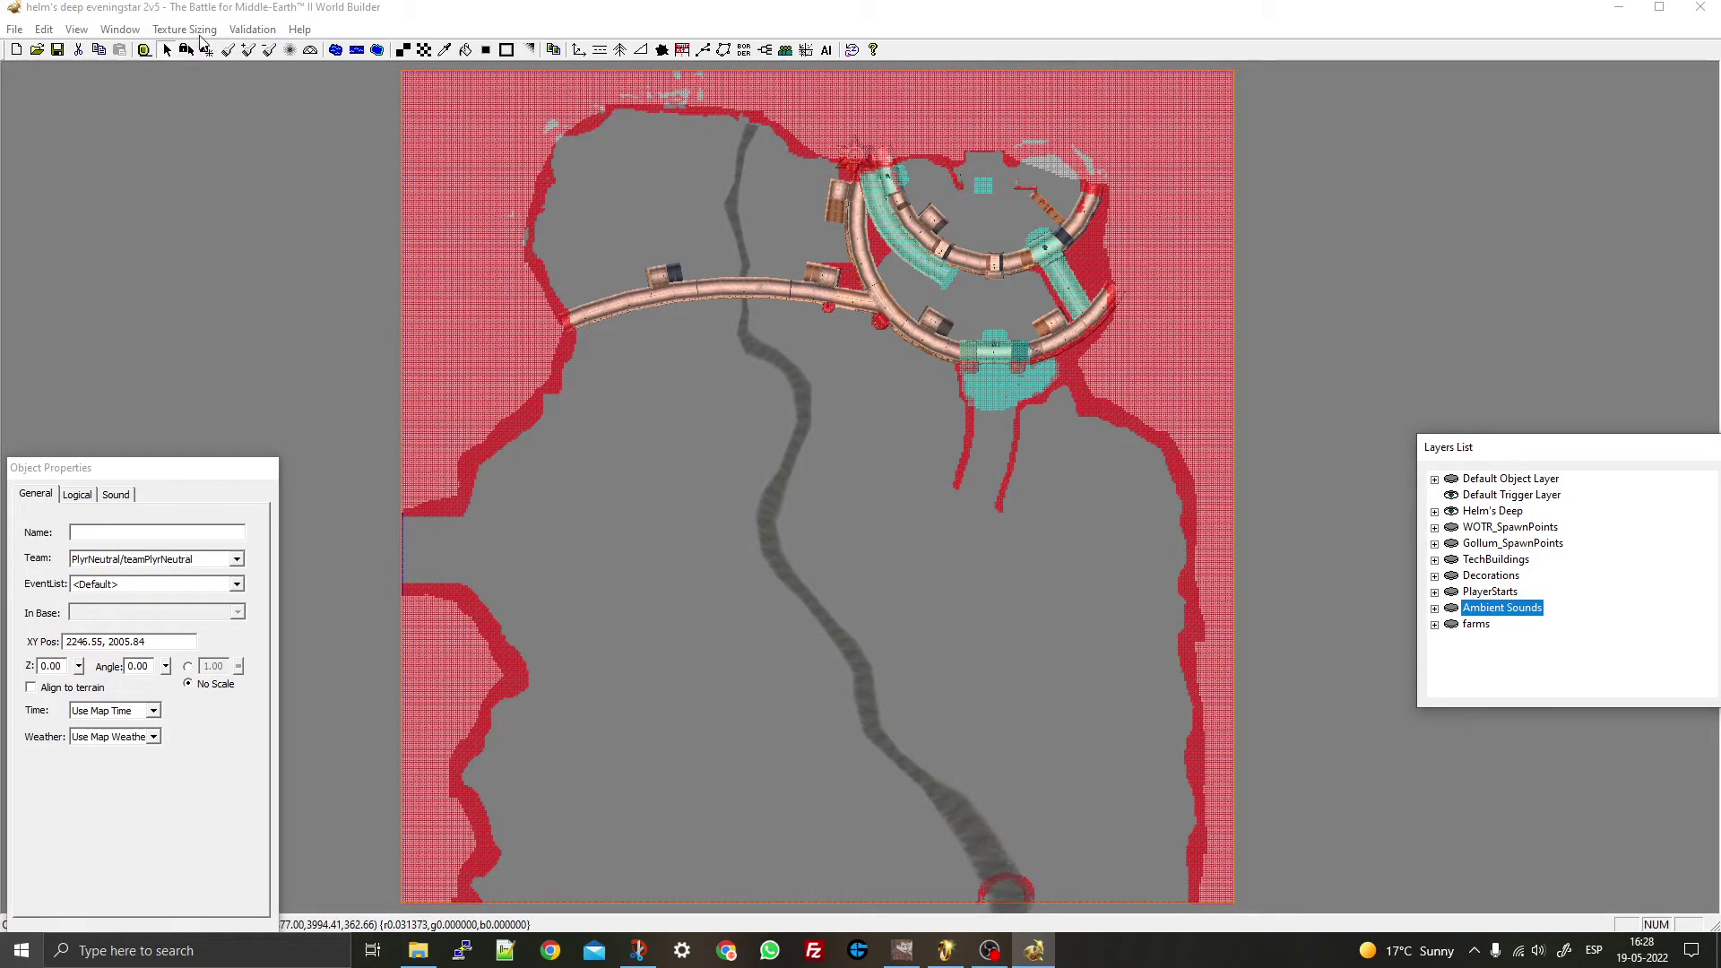
- Hide the water and capture a rectangular snip of the whole map with its passability overlay
left_click(76, 28)
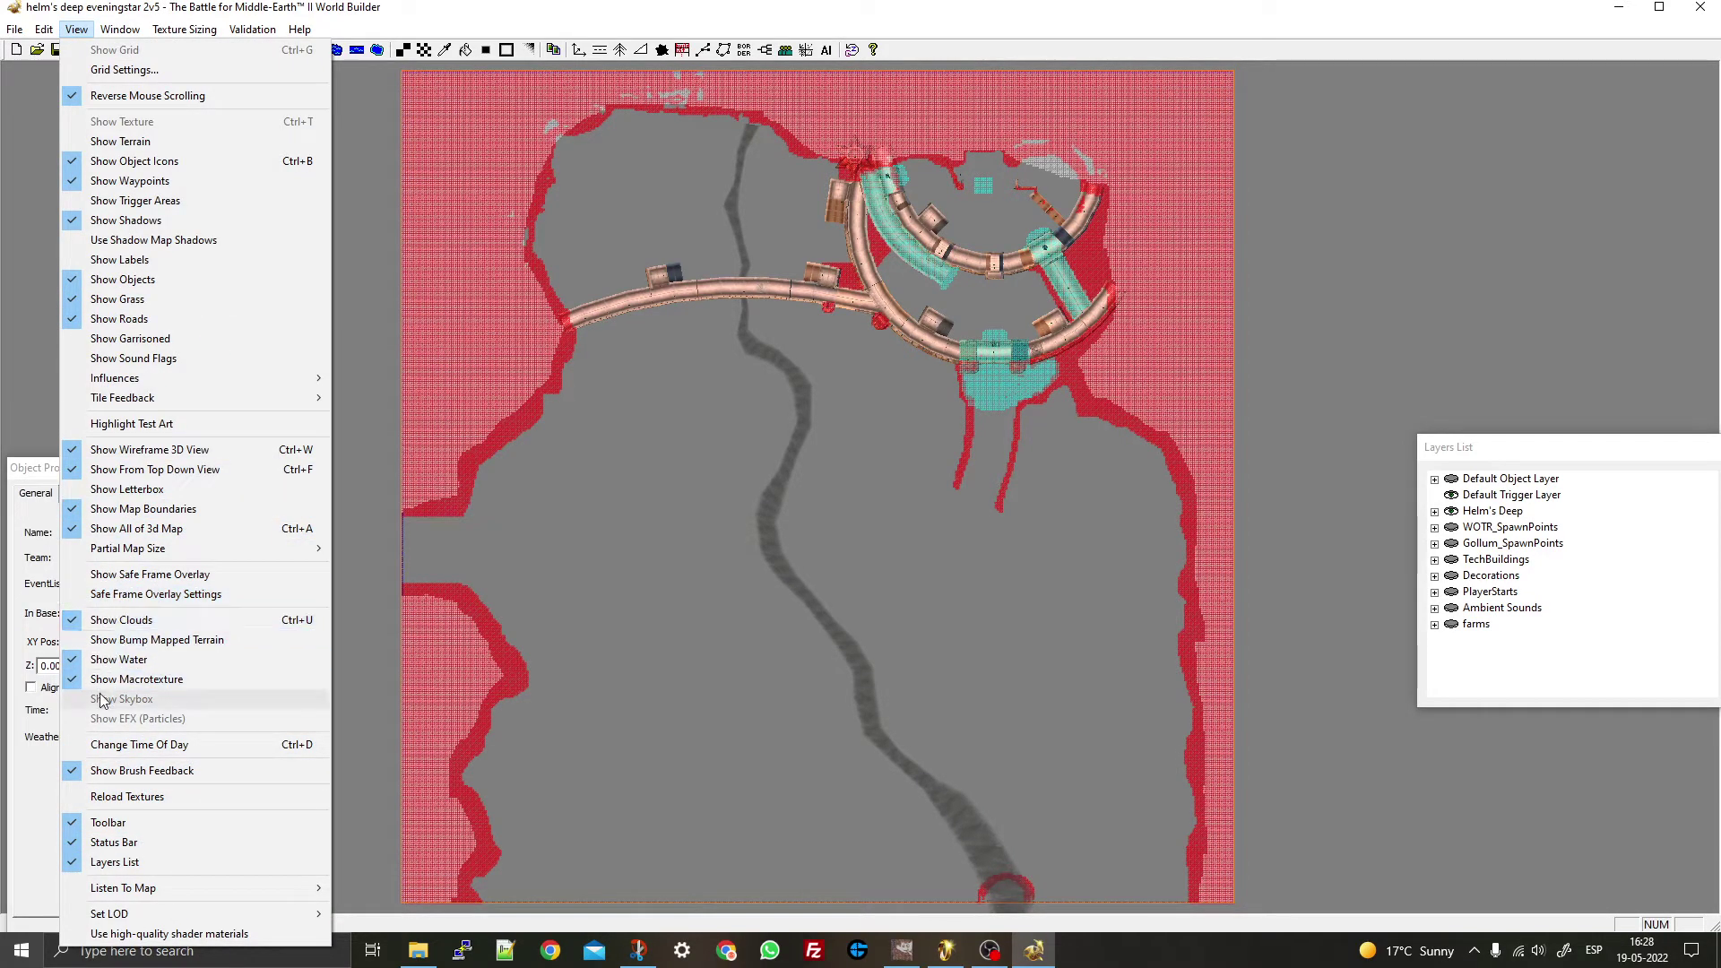
left_click(112, 668)
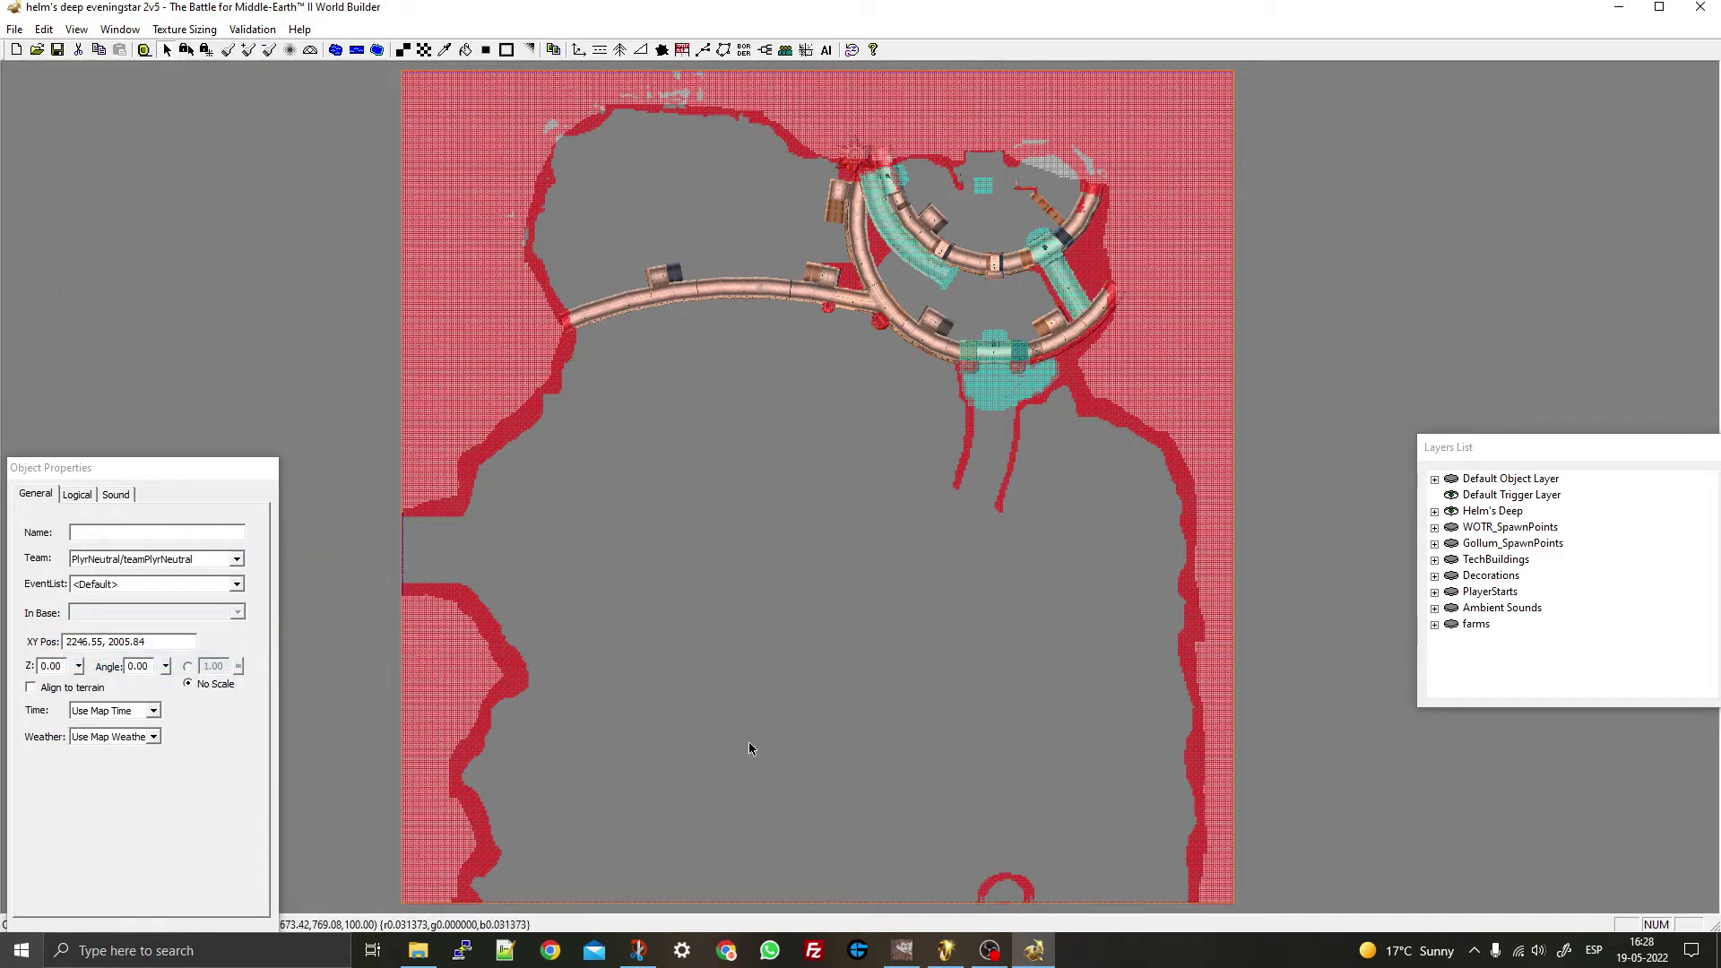
left_click(638, 950)
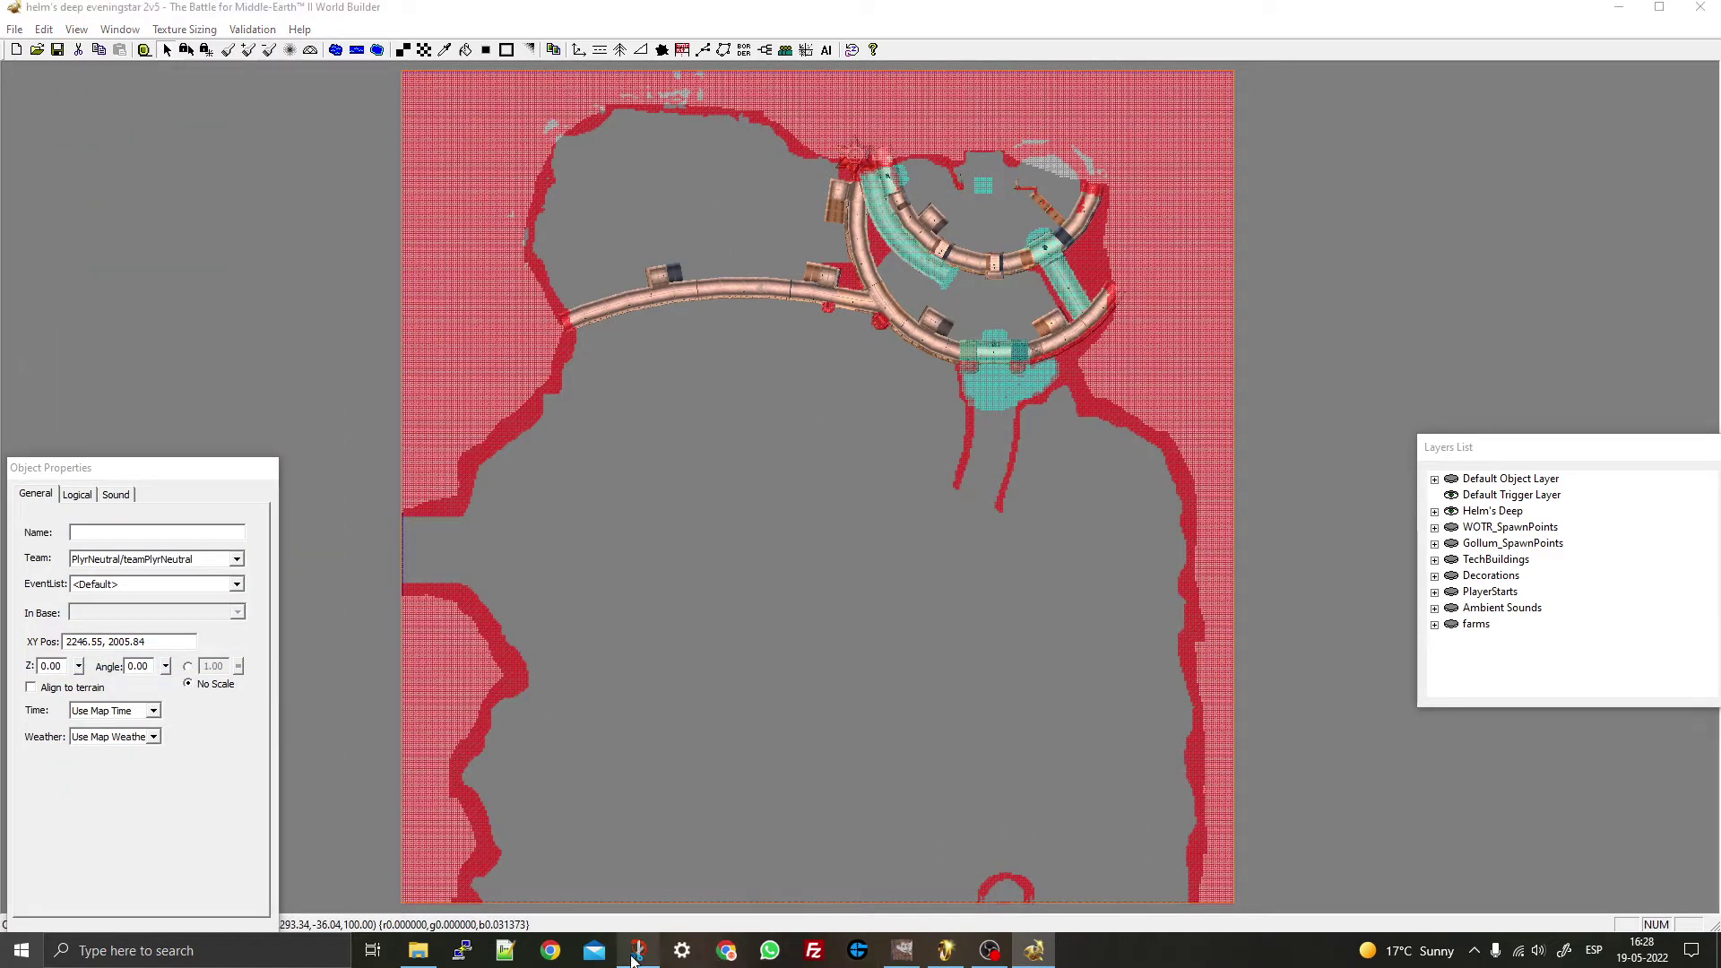
left_click(38, 46)
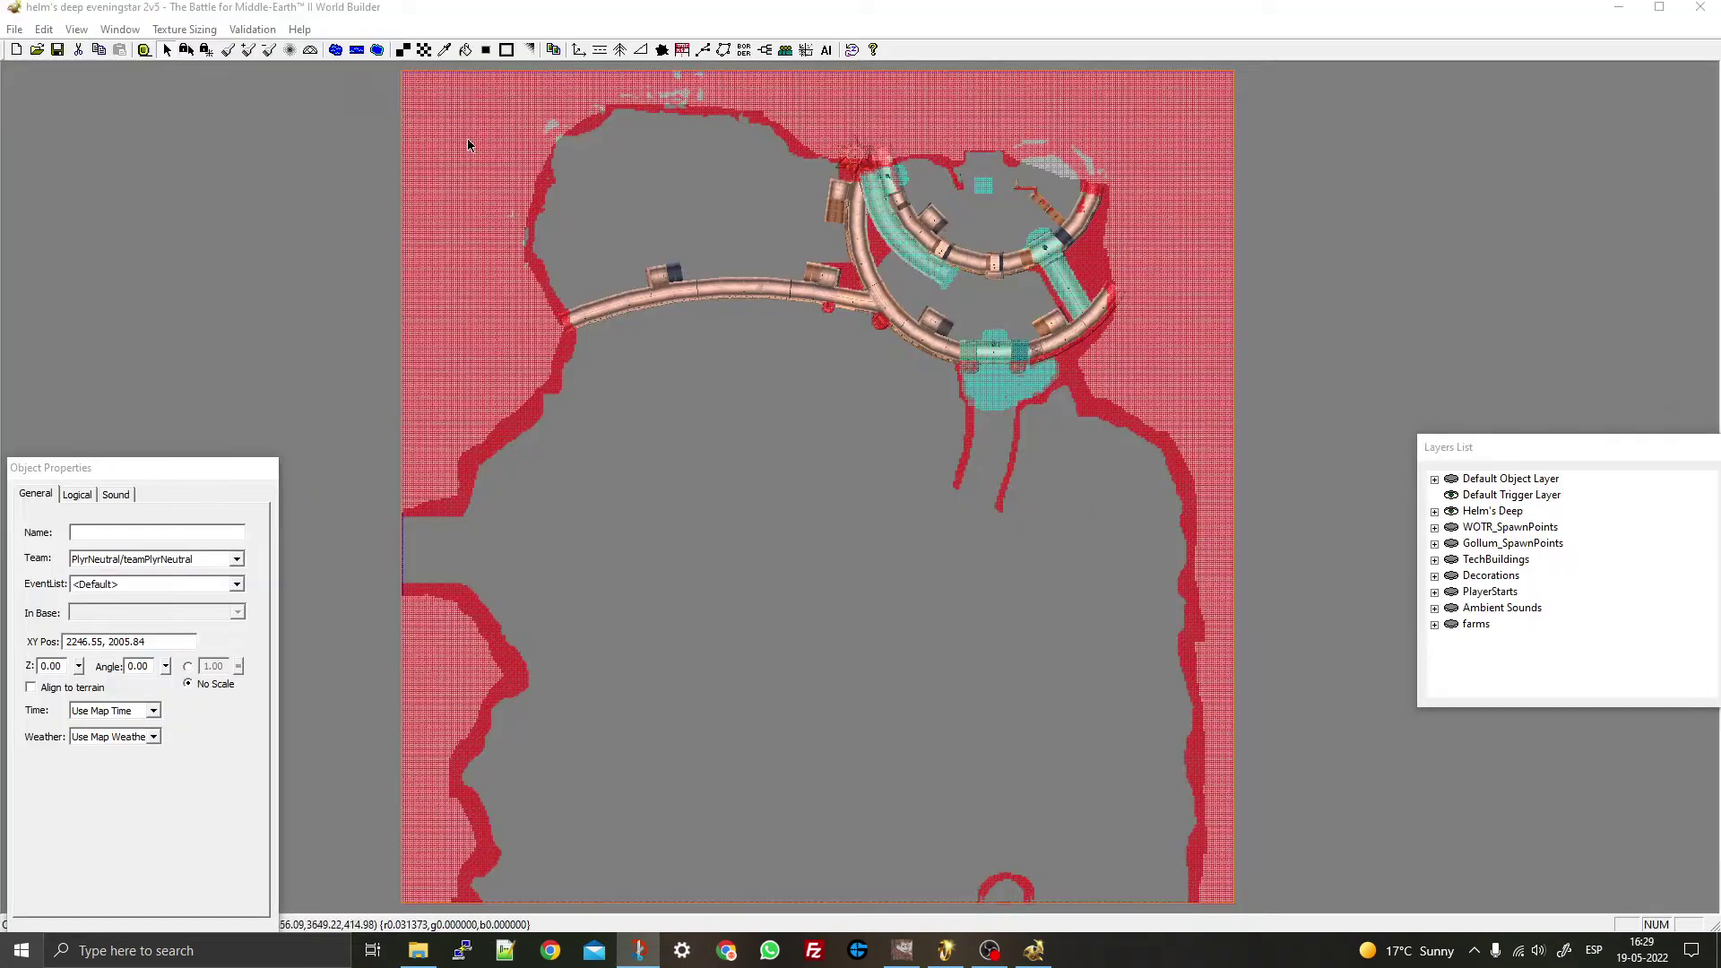
mouse_move(398, 68)
left_mouse_down()
mouse_move(1026, 733)
mouse_move(1223, 920)
mouse_move(1236, 907)
left_mouse_up()
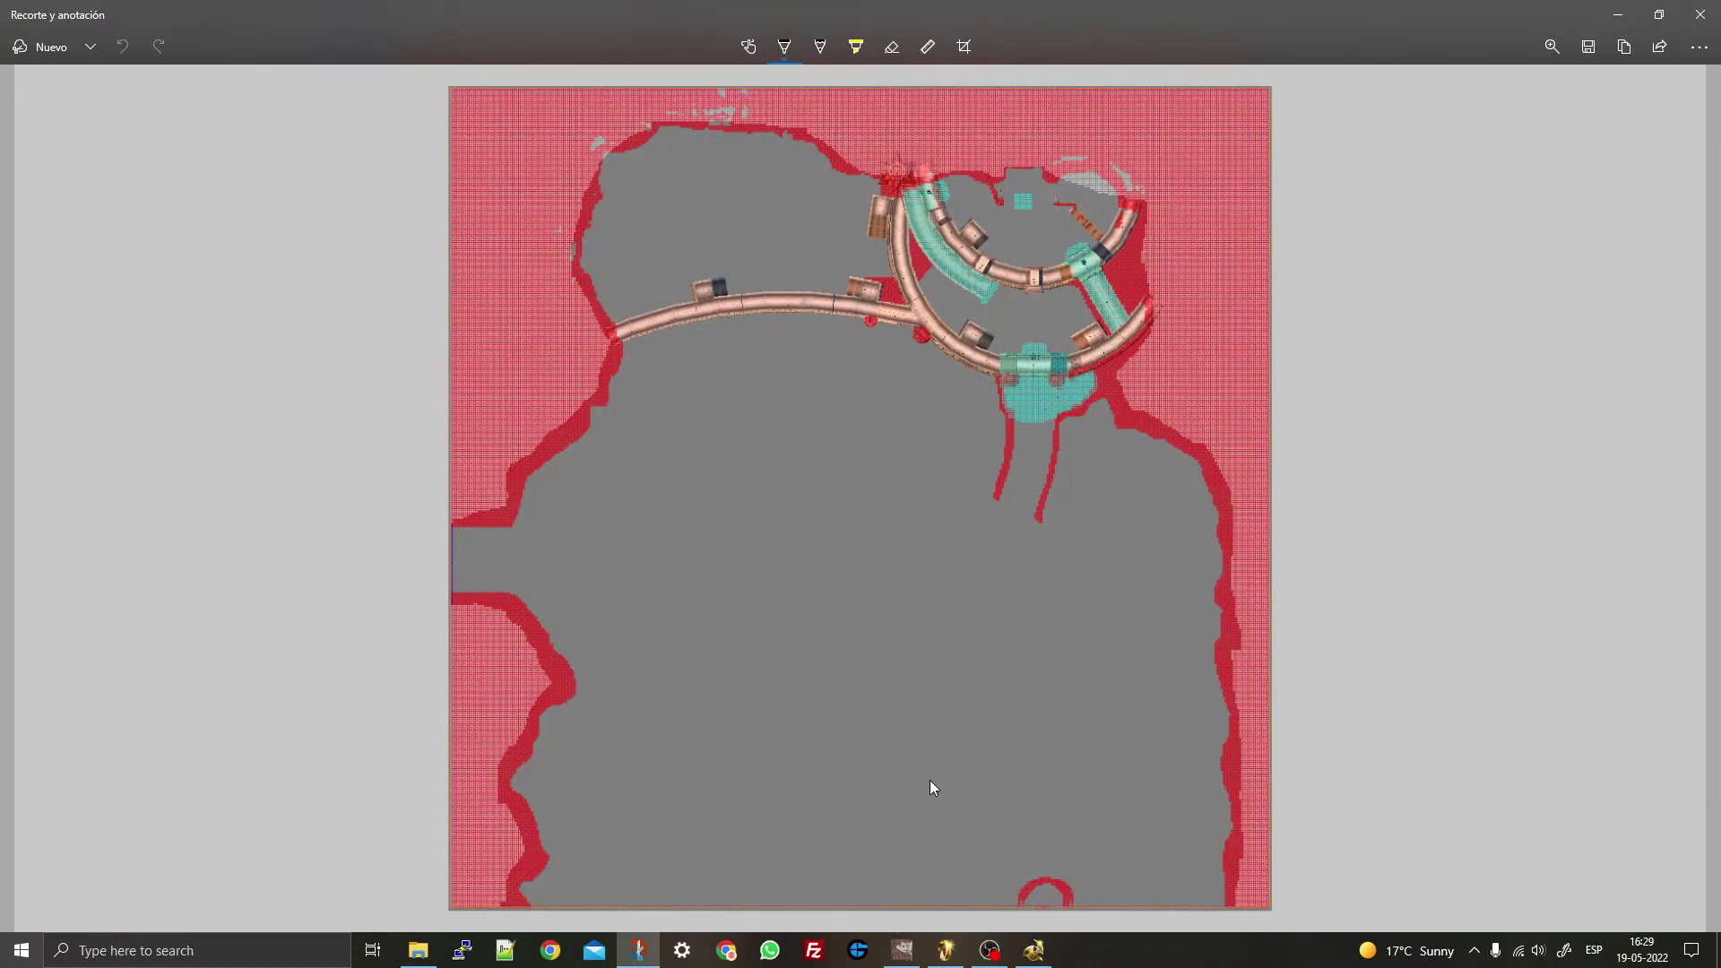
- Switch to GIMP and paste the captured passability overlay over the map image
left_click(904, 951)
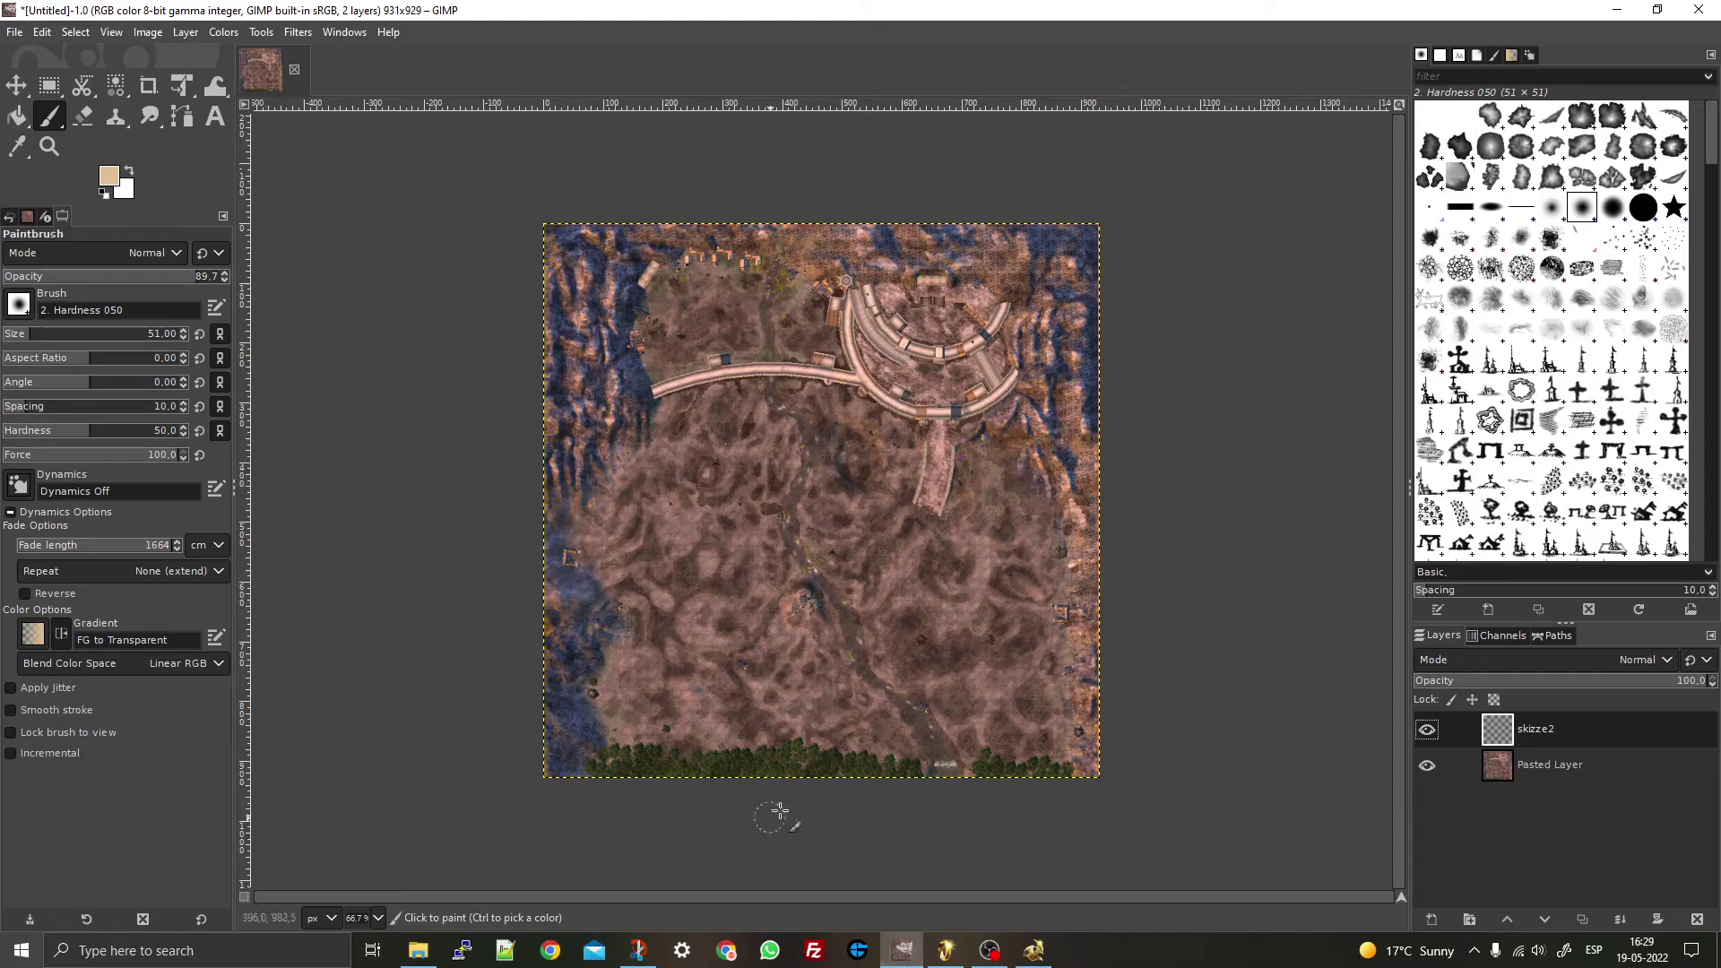
key("ctrl+v")
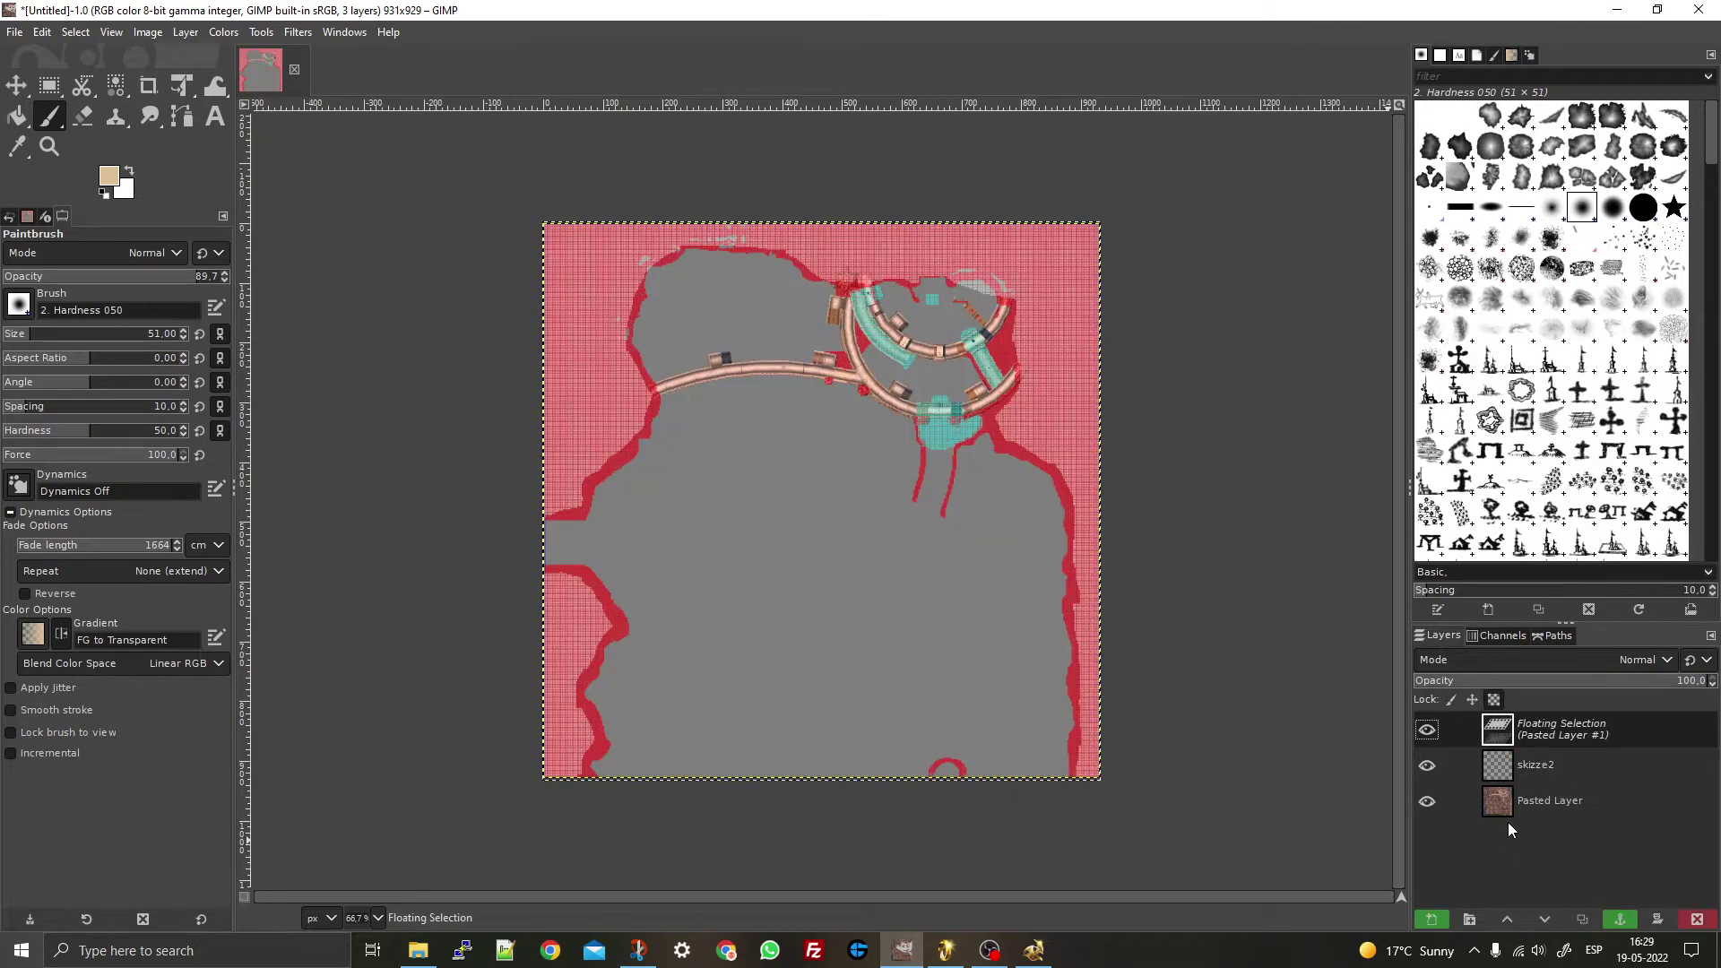
- Activate the Select by Color tool and convert the floating overlay selection to a new layer
left_click(119, 91)
right_click(117, 87)
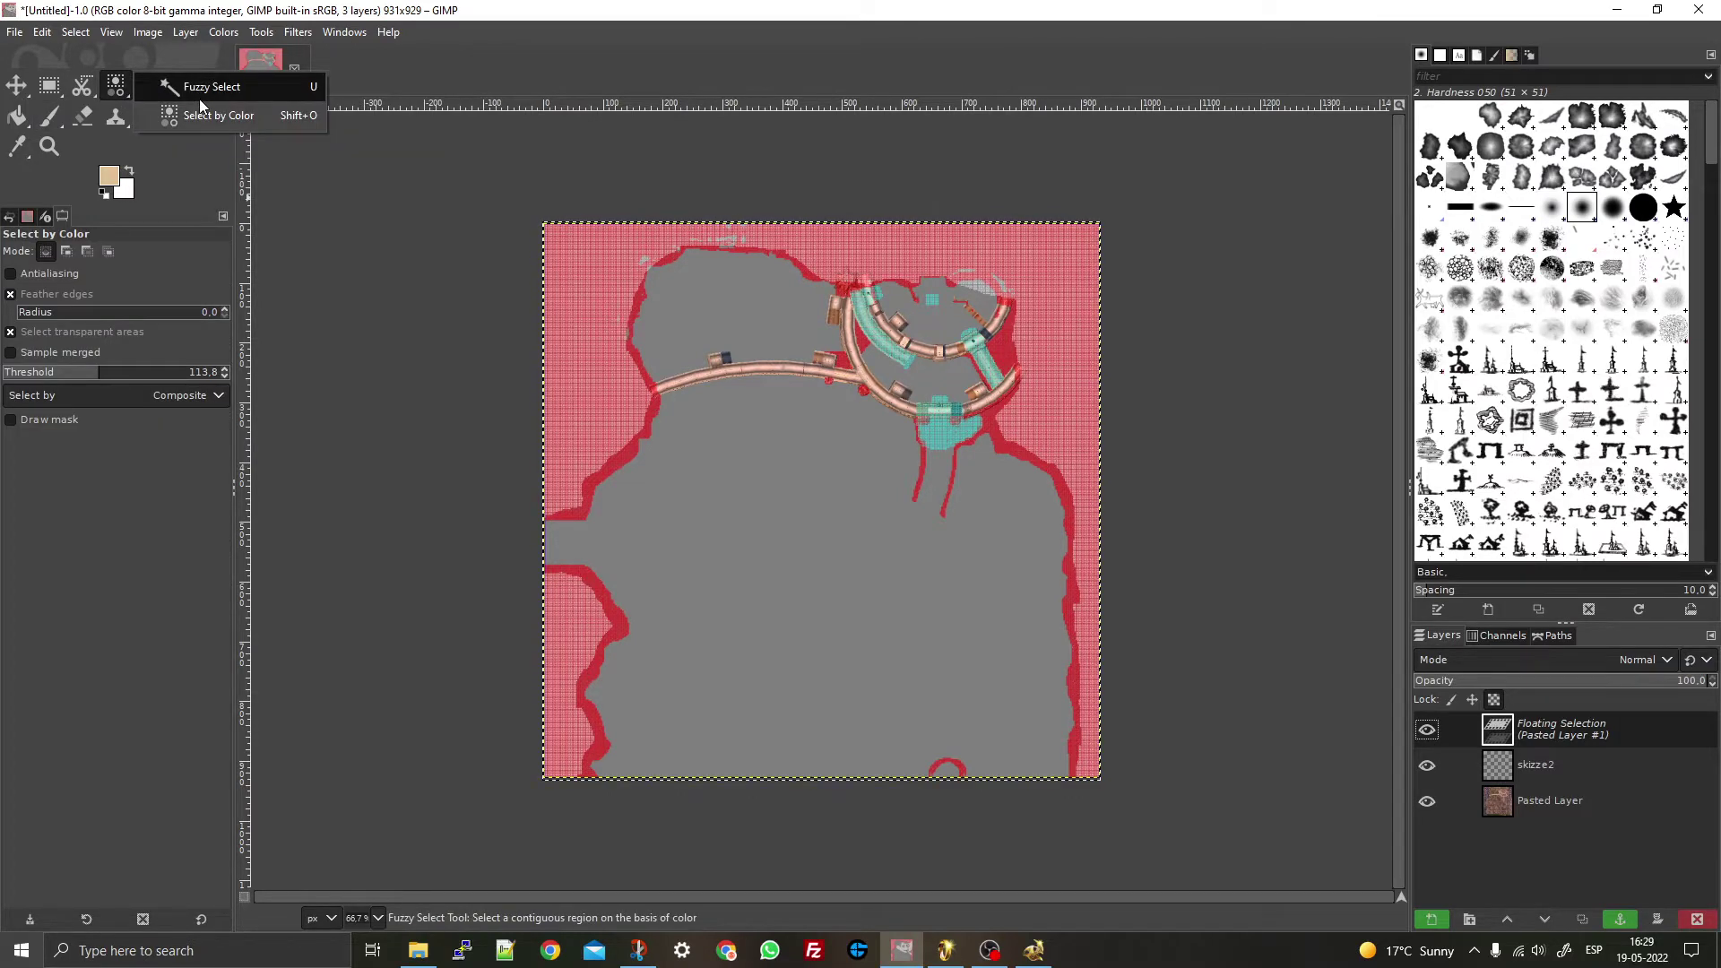
left_click(115, 91)
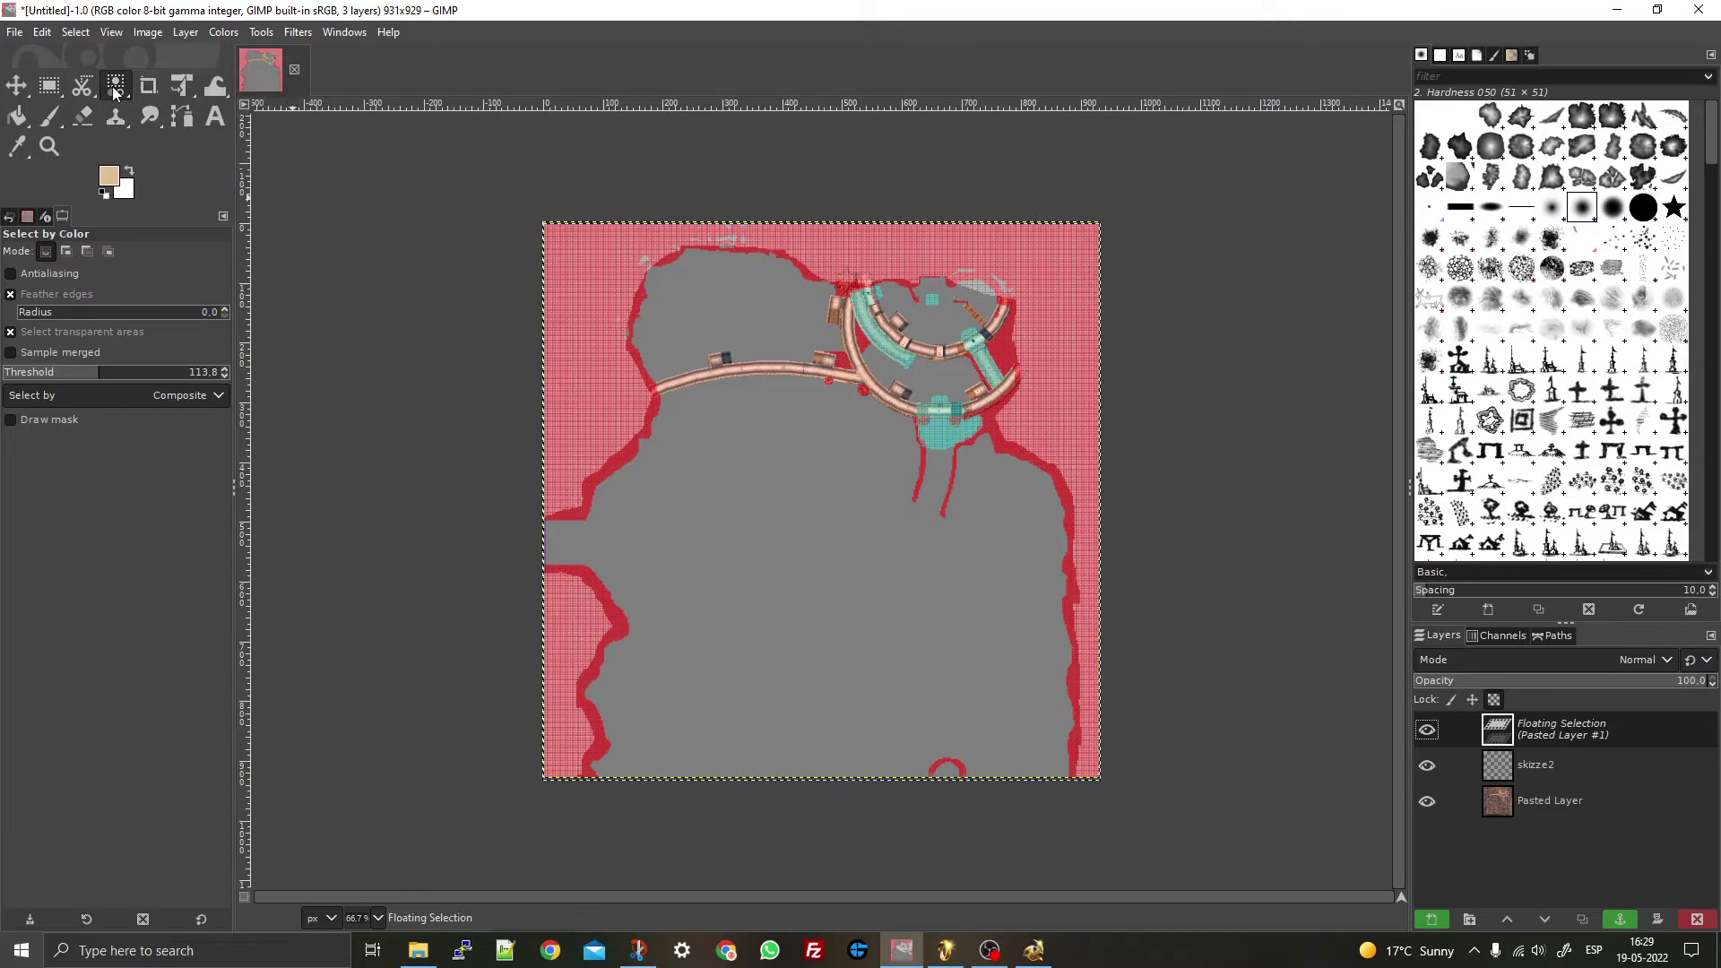
right_click(115, 91)
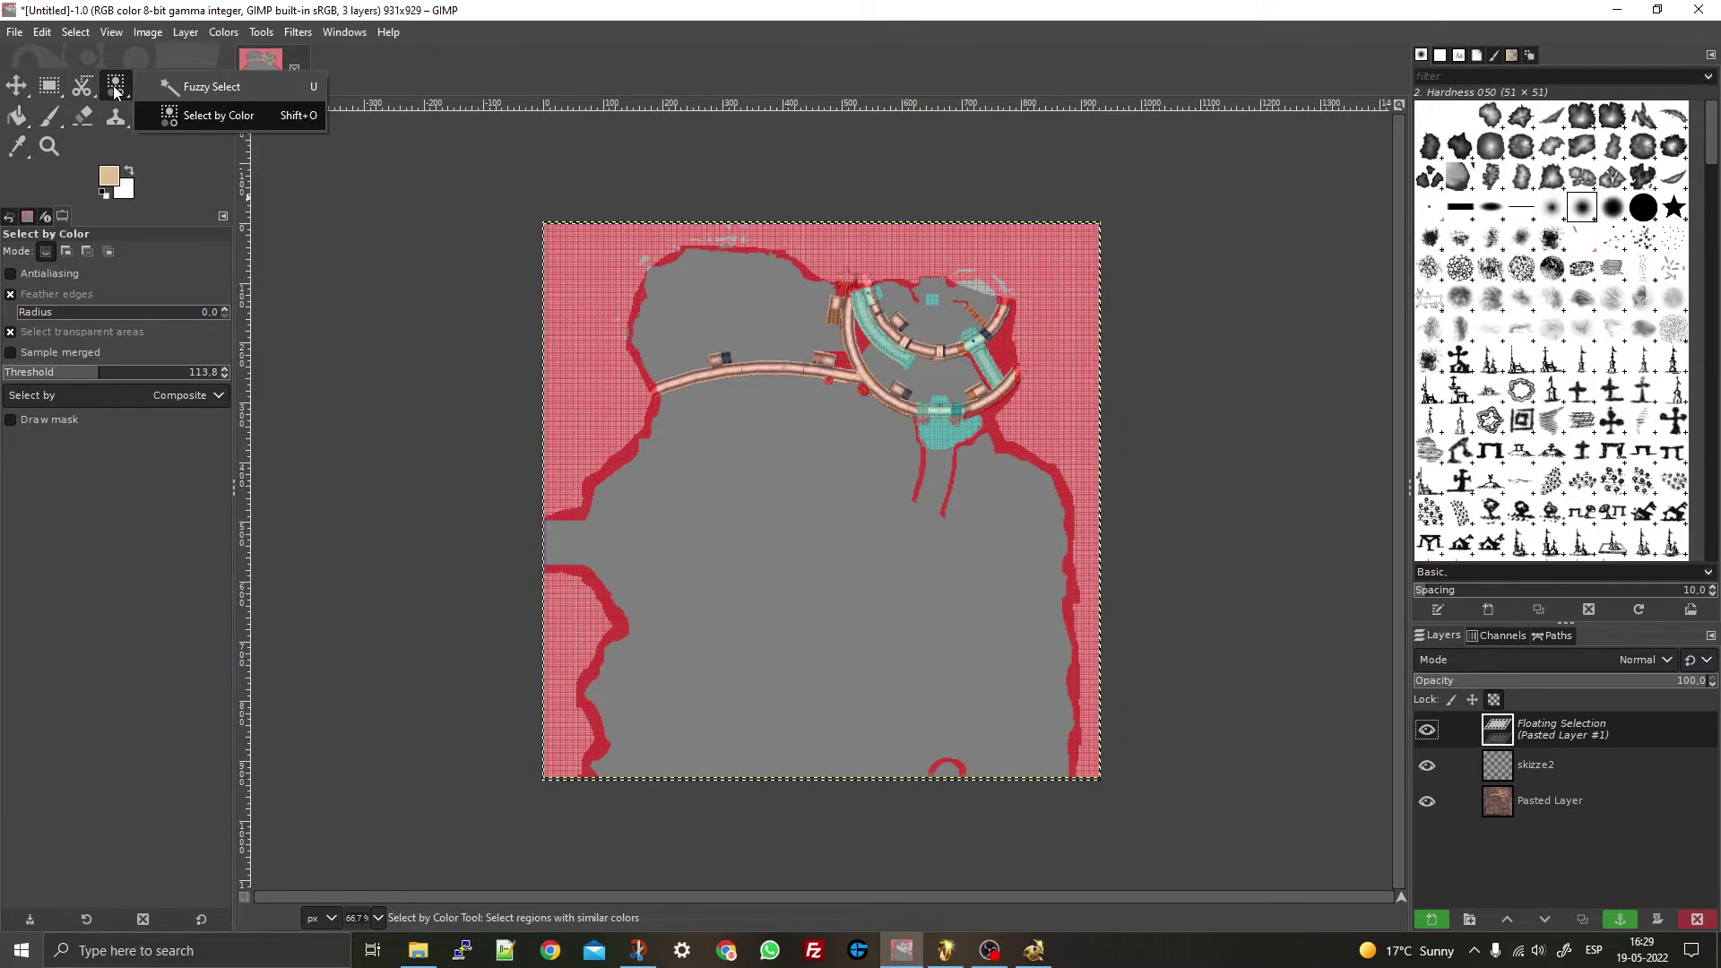
left_click(215, 116)
mouse_move(720, 459)
left_mouse_down()
mouse_move(672, 440)
mouse_move(724, 464)
left_mouse_up()
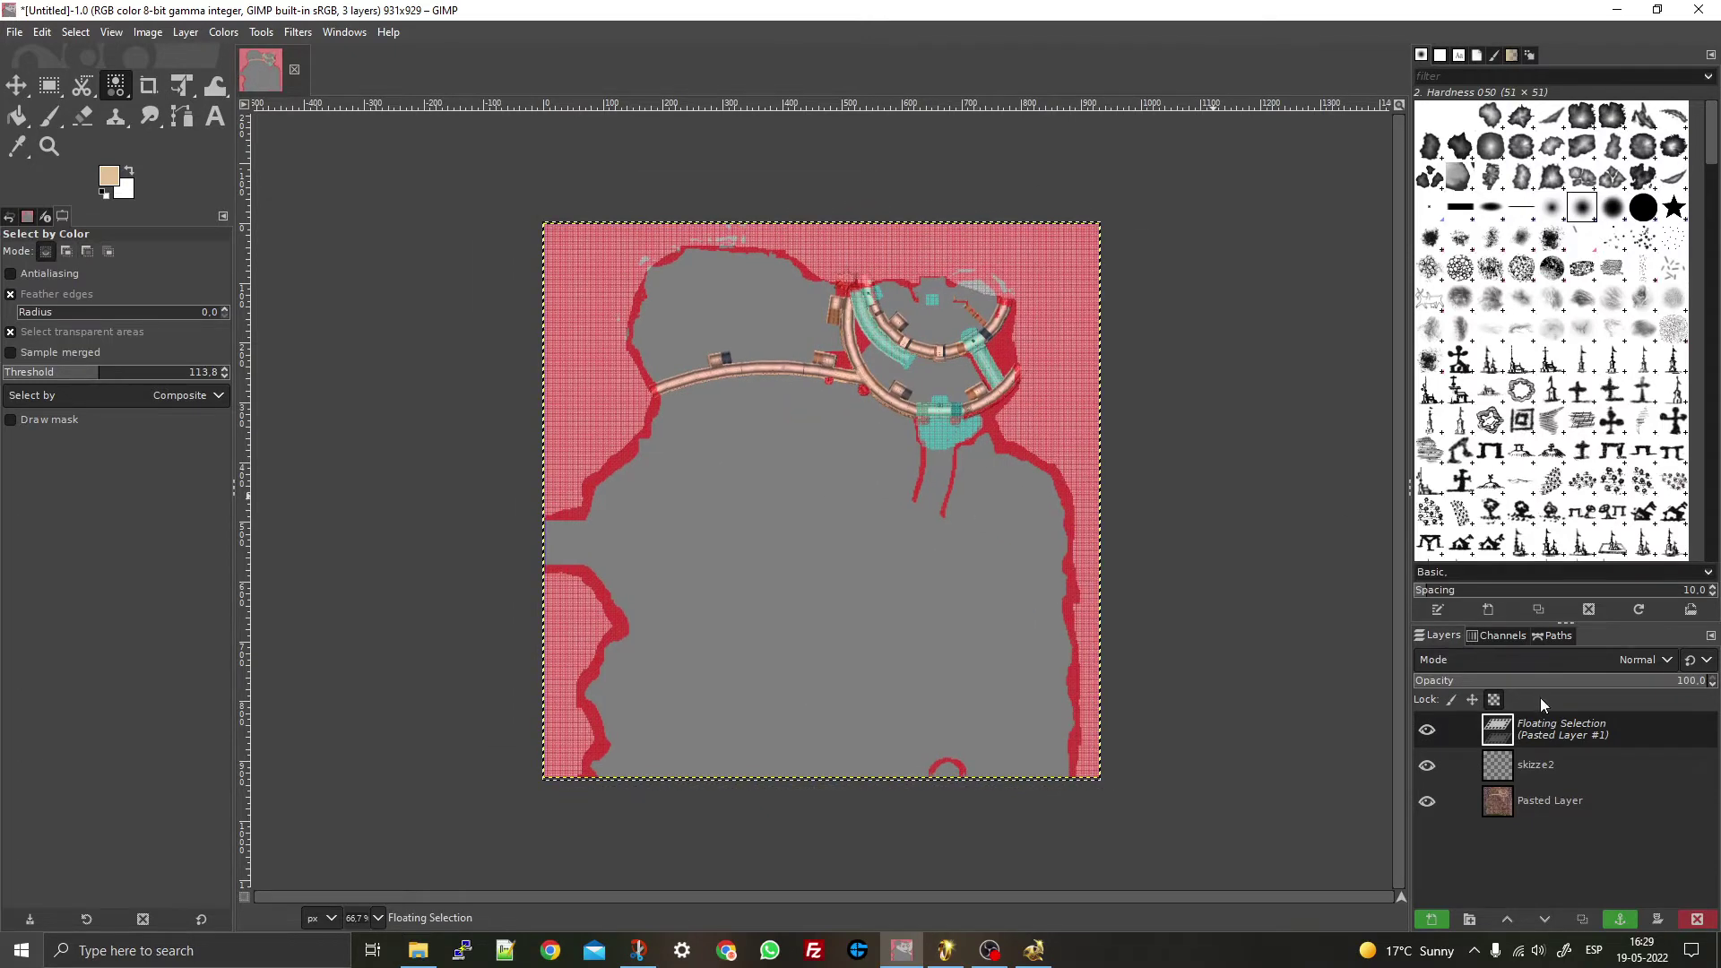
right_click(1573, 735)
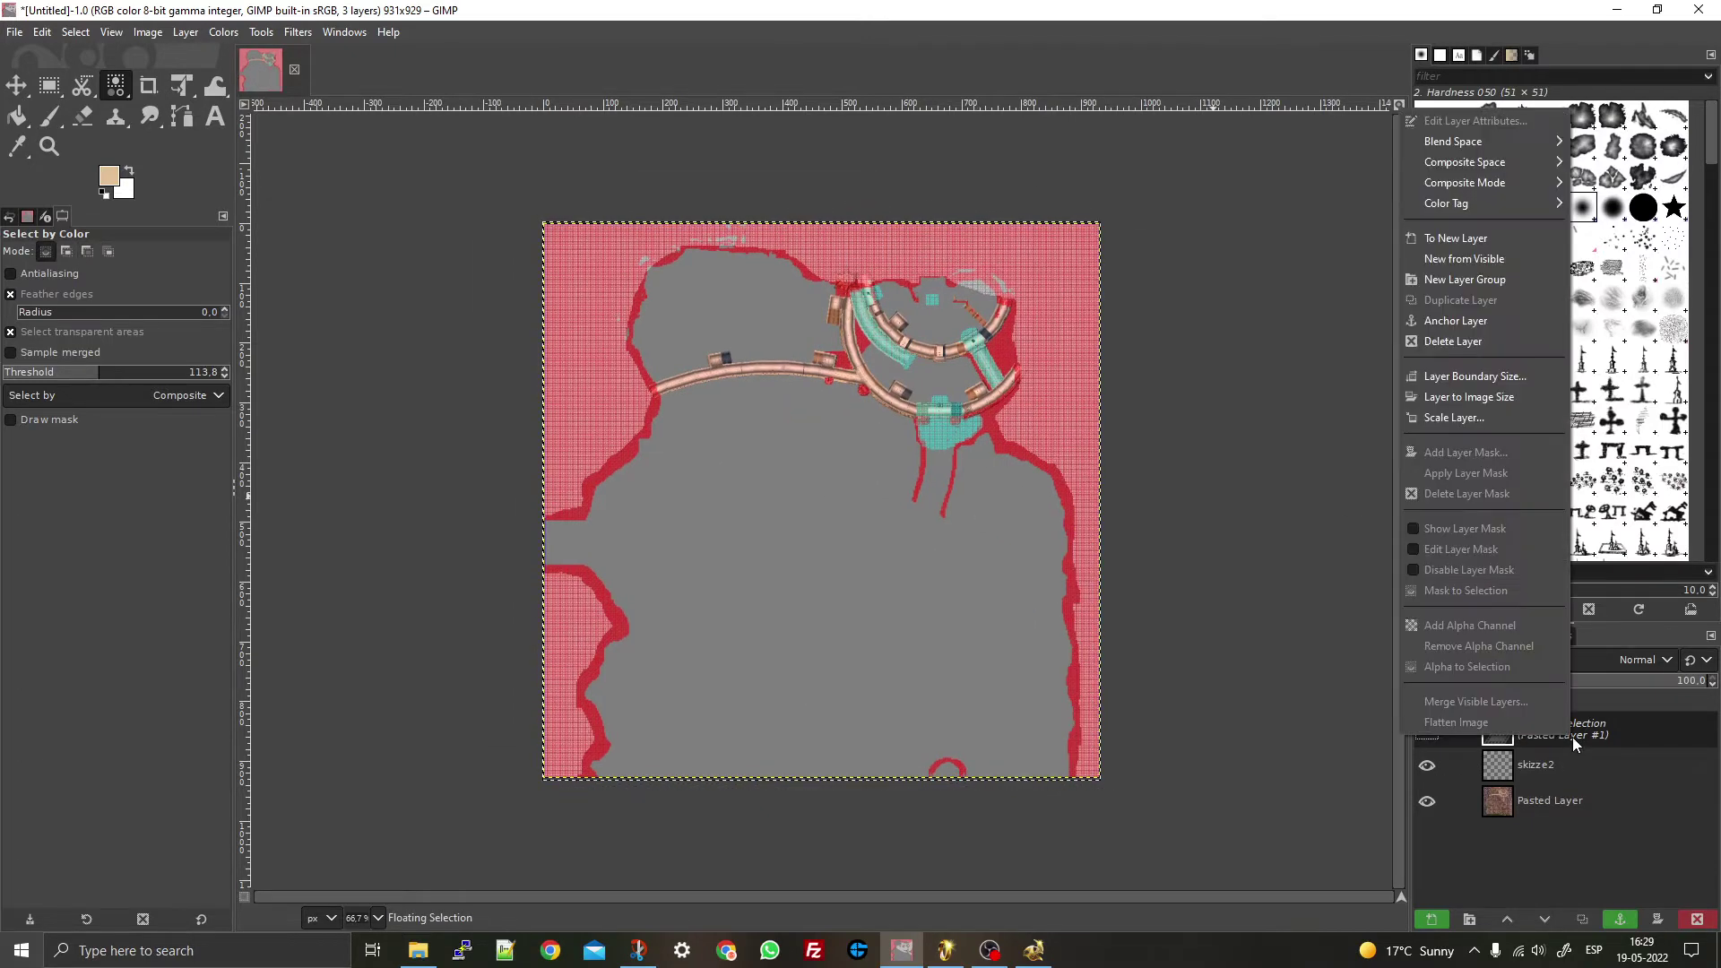
left_click(1461, 240)
- Select the grey background of Pasted Layer #1 by colour with the threshold at 0 and delete it
left_click_drag(707, 472, 484, 380)
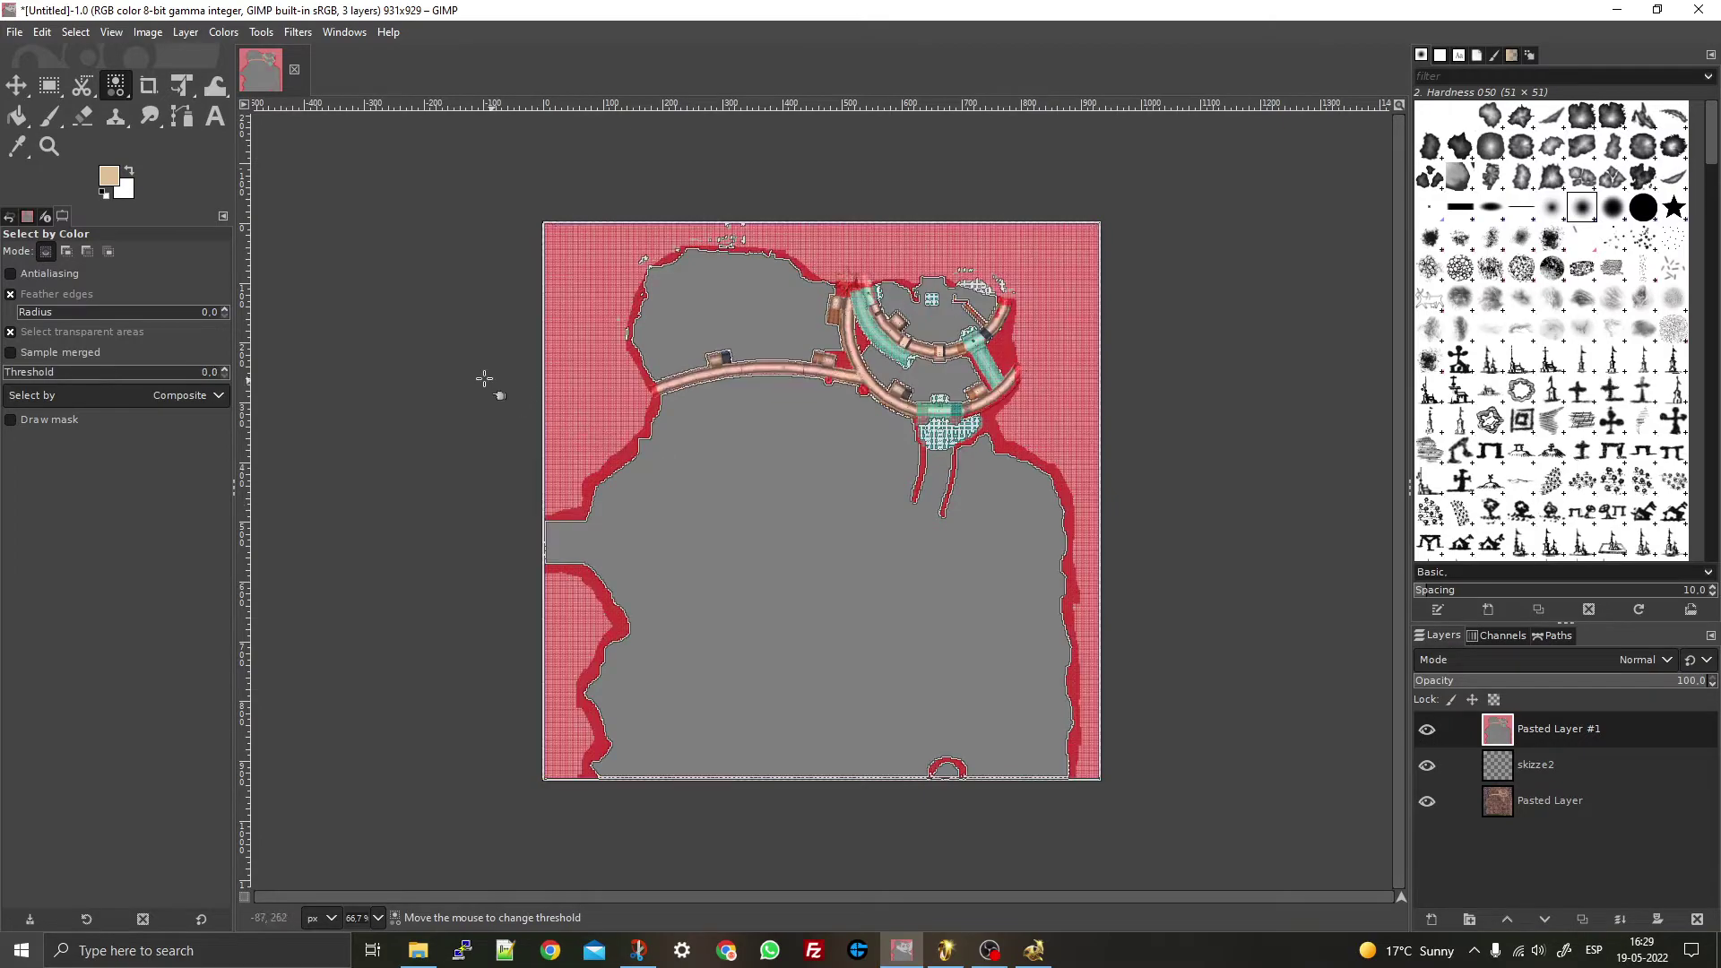
mouse_move(731, 538)
left_mouse_down()
mouse_move(785, 538)
mouse_move(530, 384)
mouse_move(456, 386)
left_mouse_up()
left_click(810, 532)
left_click_drag(810, 533, 562, 405)
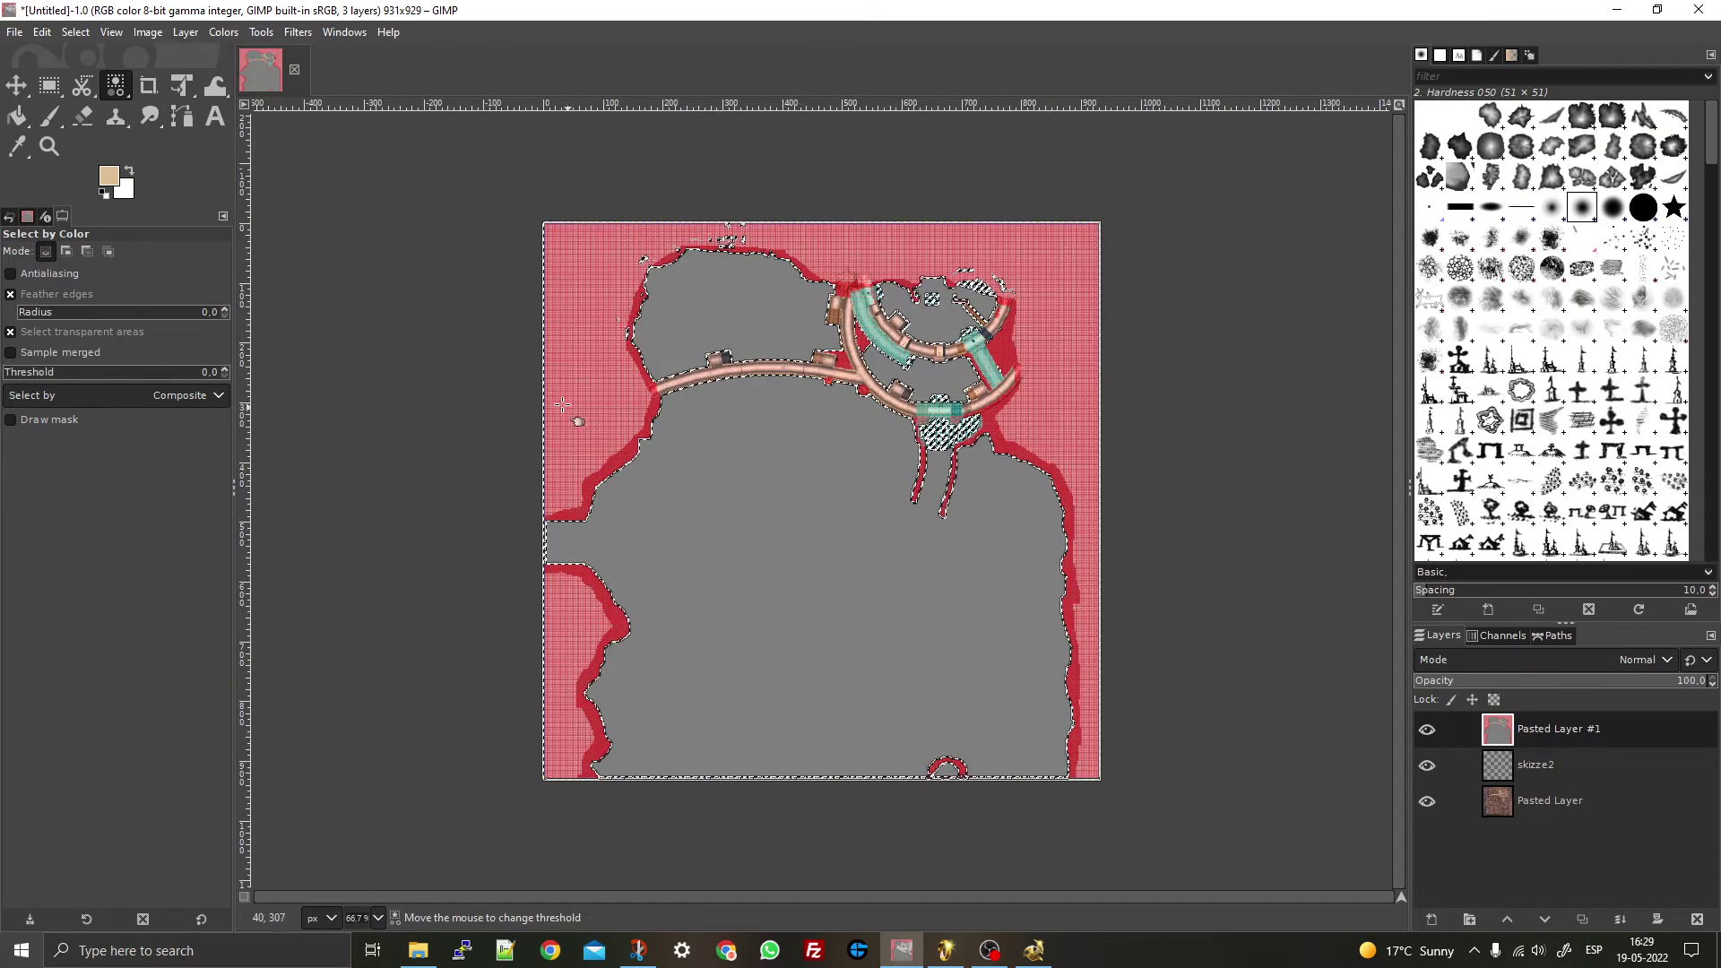
left_click_drag(451, 346, 1112, 545)
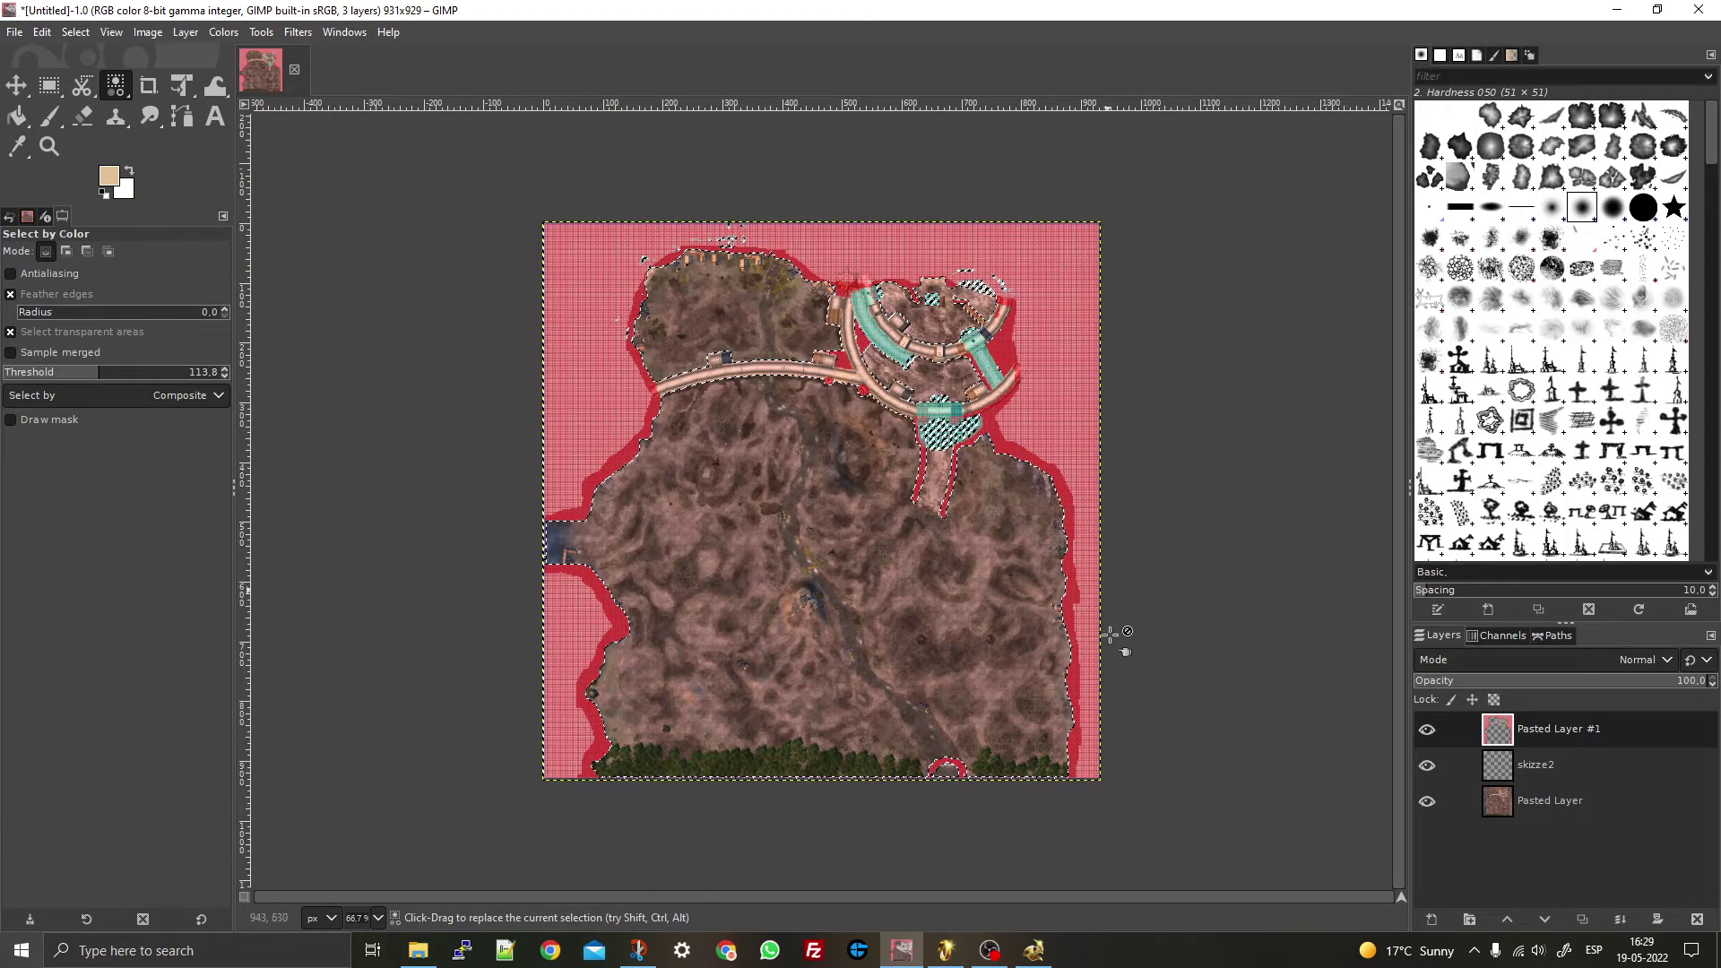
- Hide the original Pasted Layer to isolate the overlay, and clear the current selection
left_click(1427, 800)
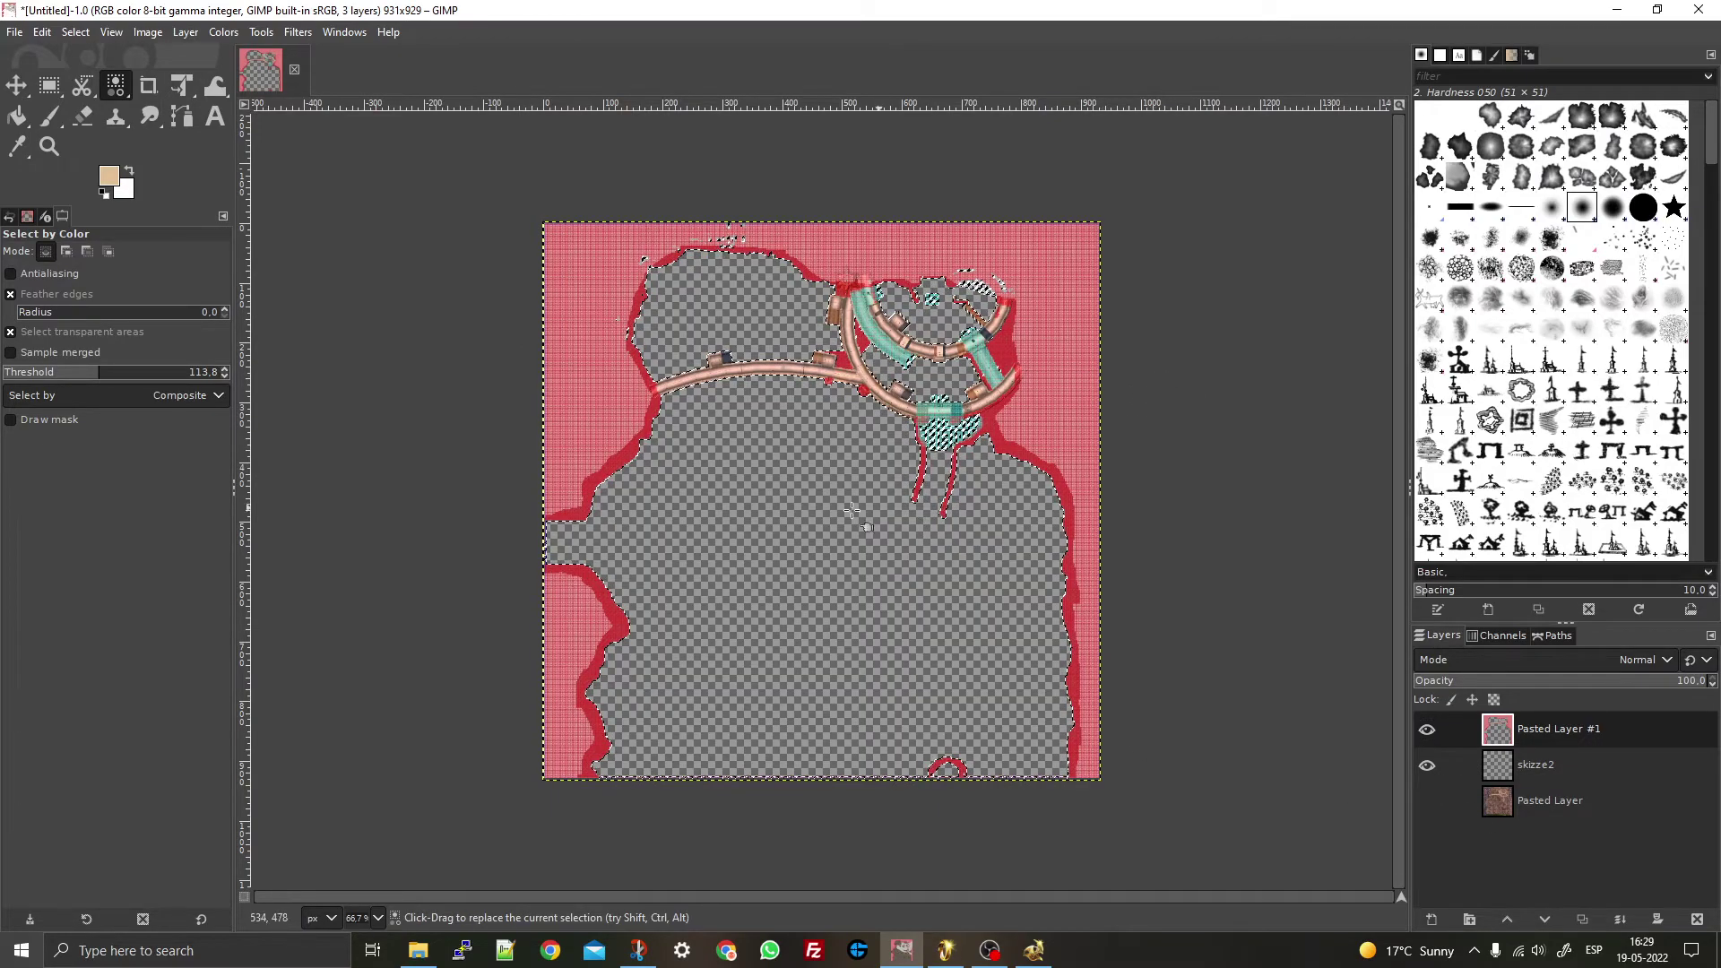
scroll(974, 341, "up", 2)
scroll(974, 341, "up", 4)
scroll(975, 341, "down", 5)
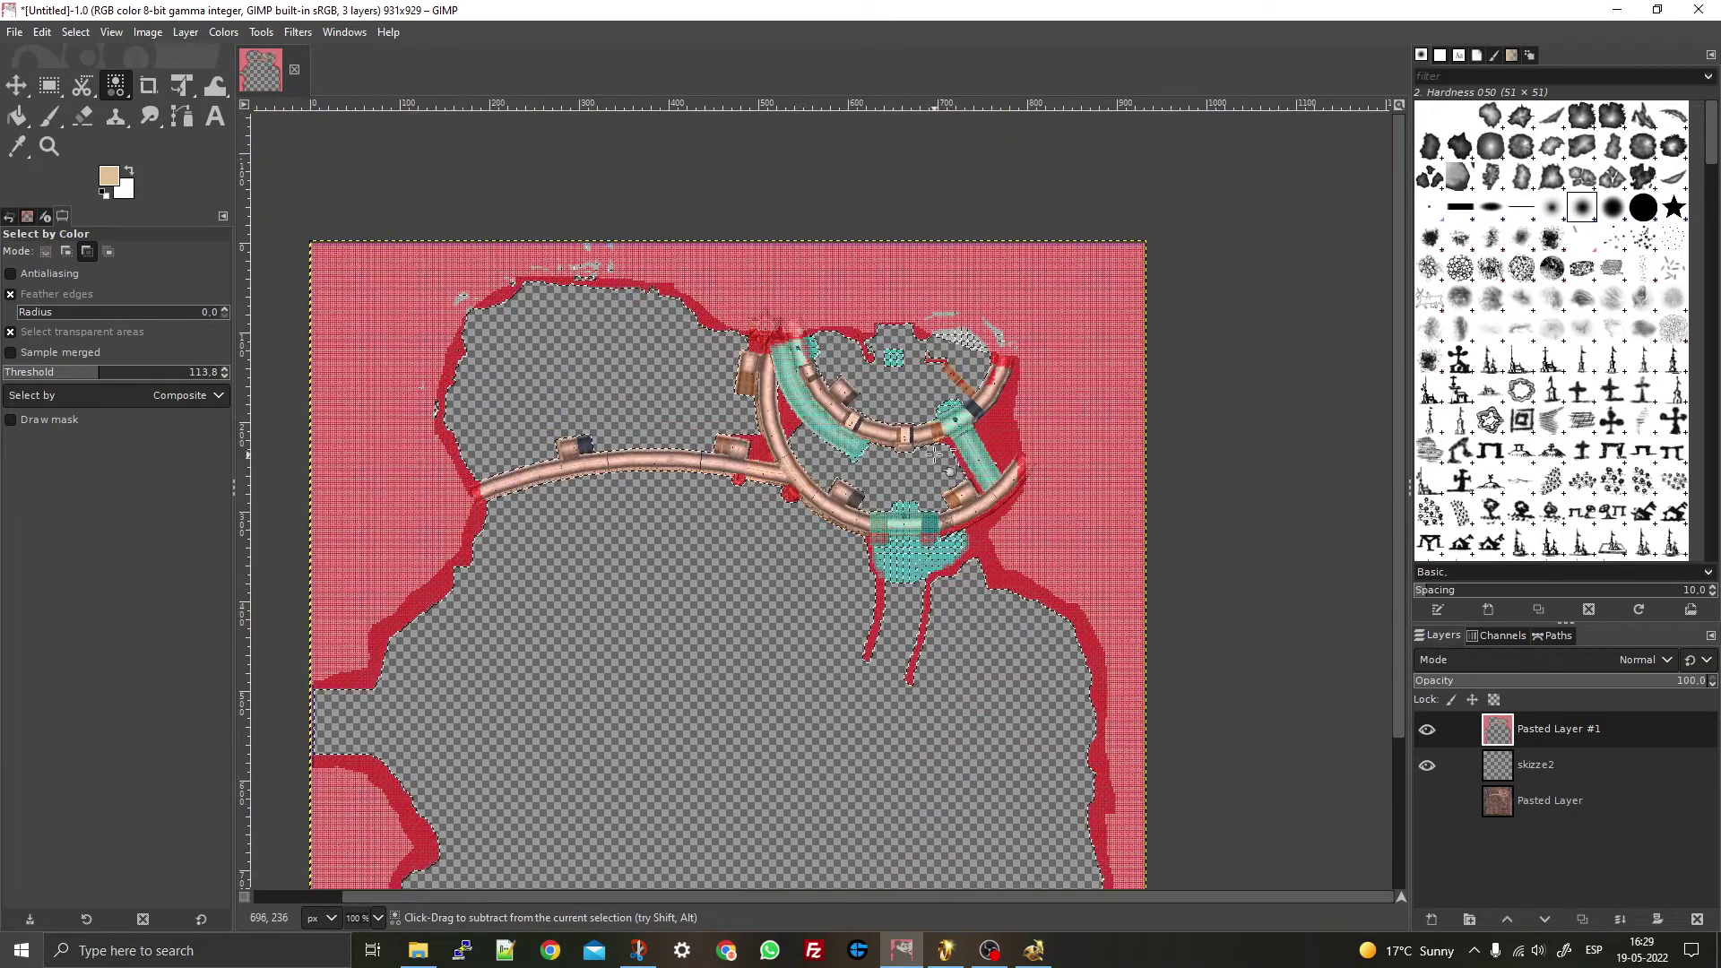
scroll(891, 484, "up", 4)
scroll(891, 484, "down", 1)
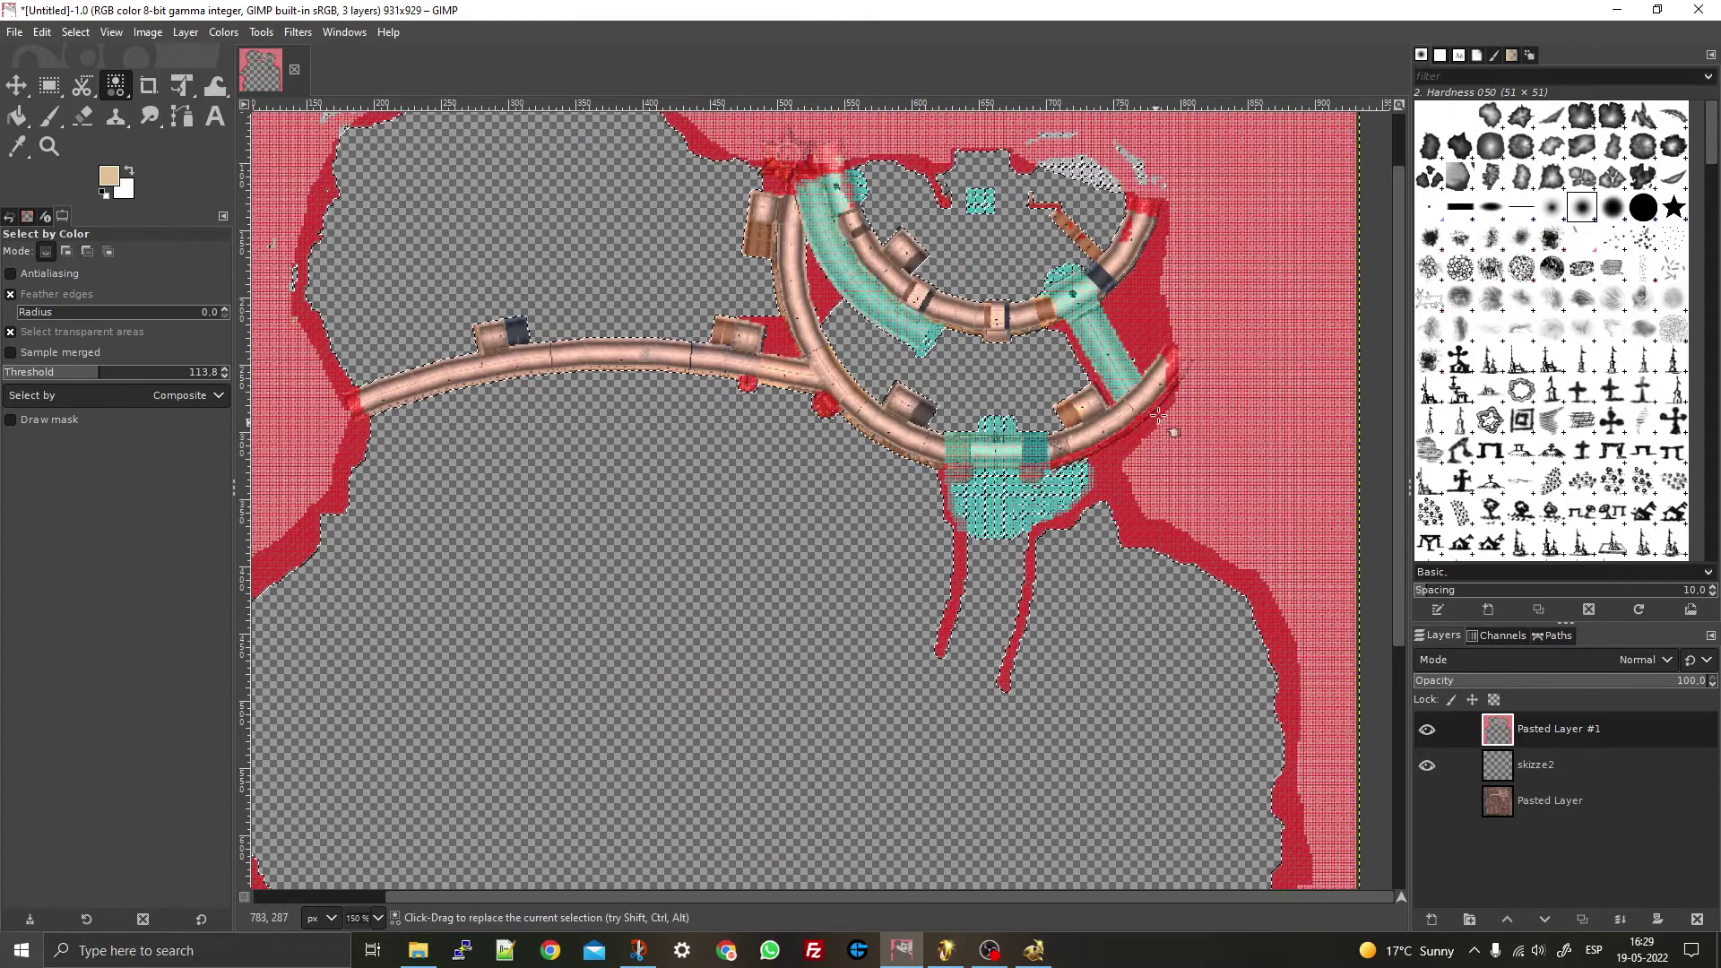
right_click(977, 375)
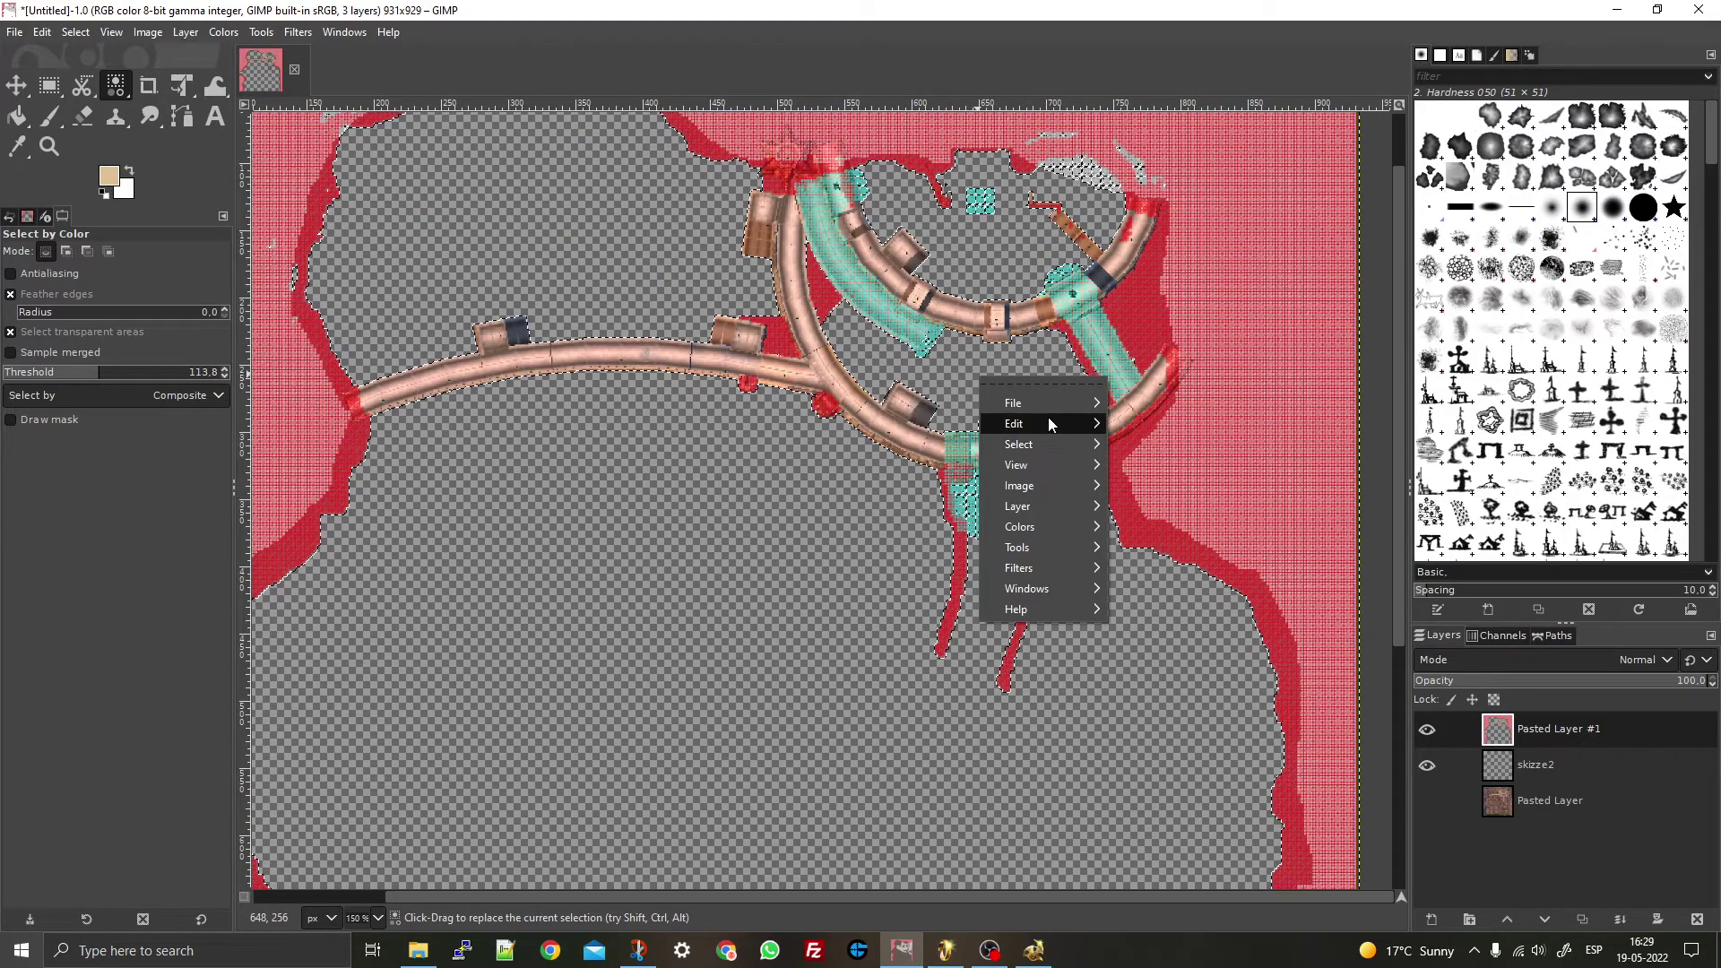
mouse_move(1046, 444)
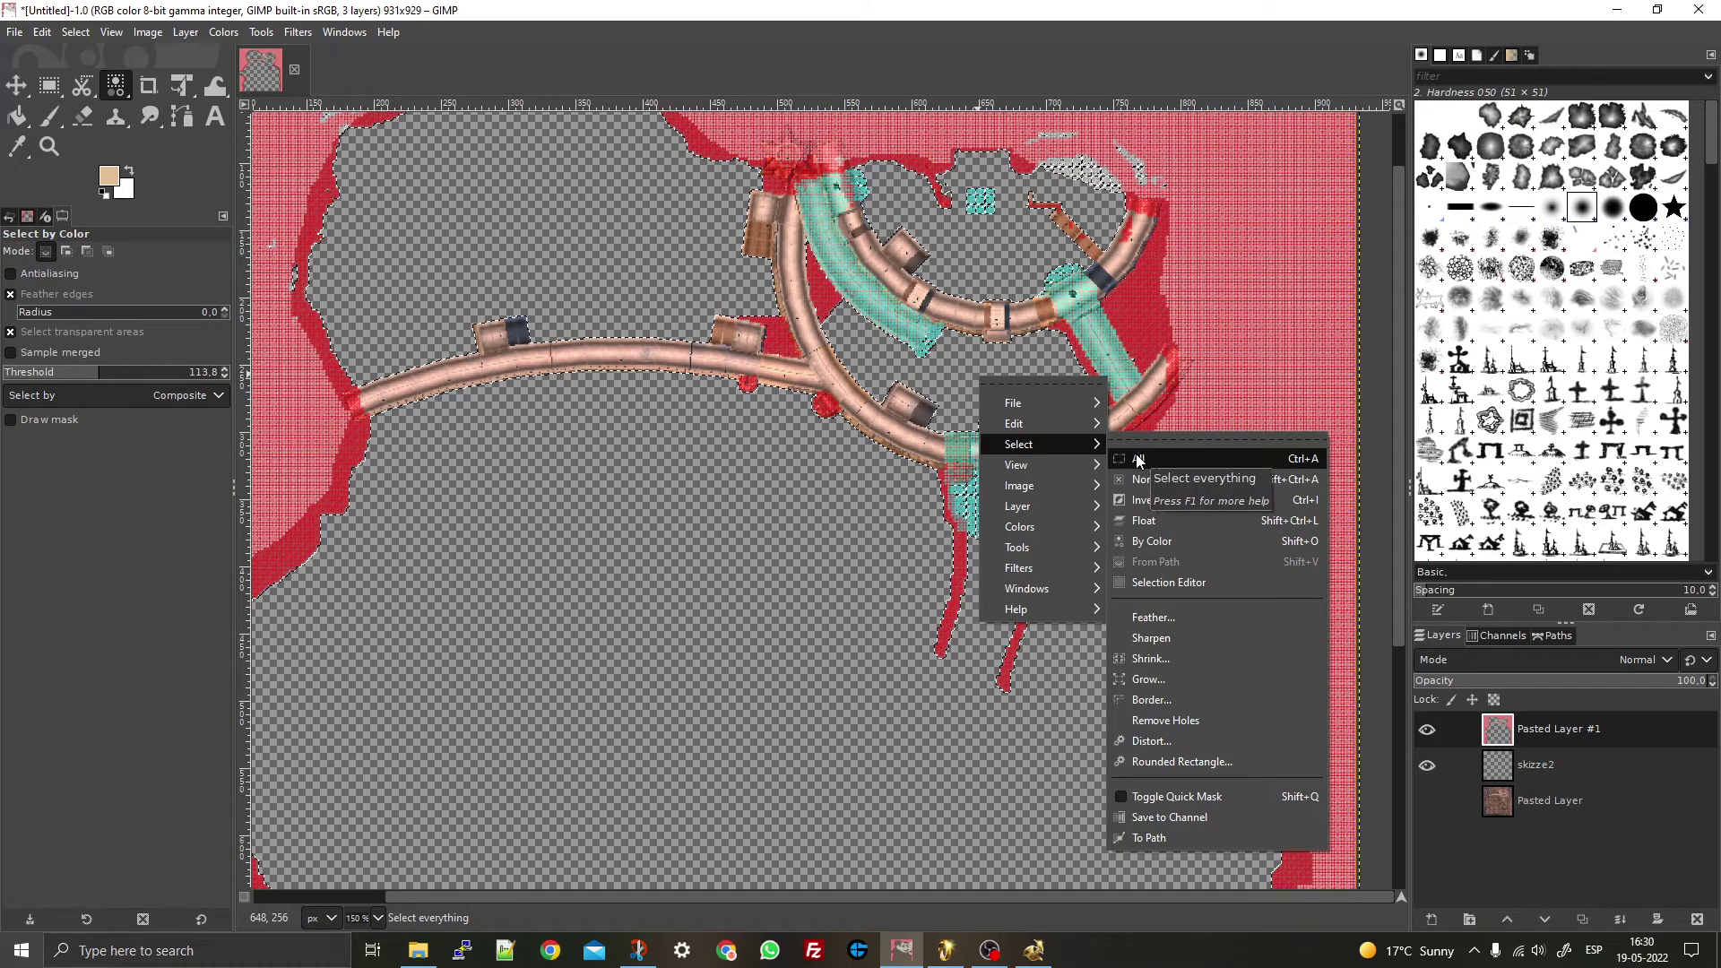
left_click(1150, 479)
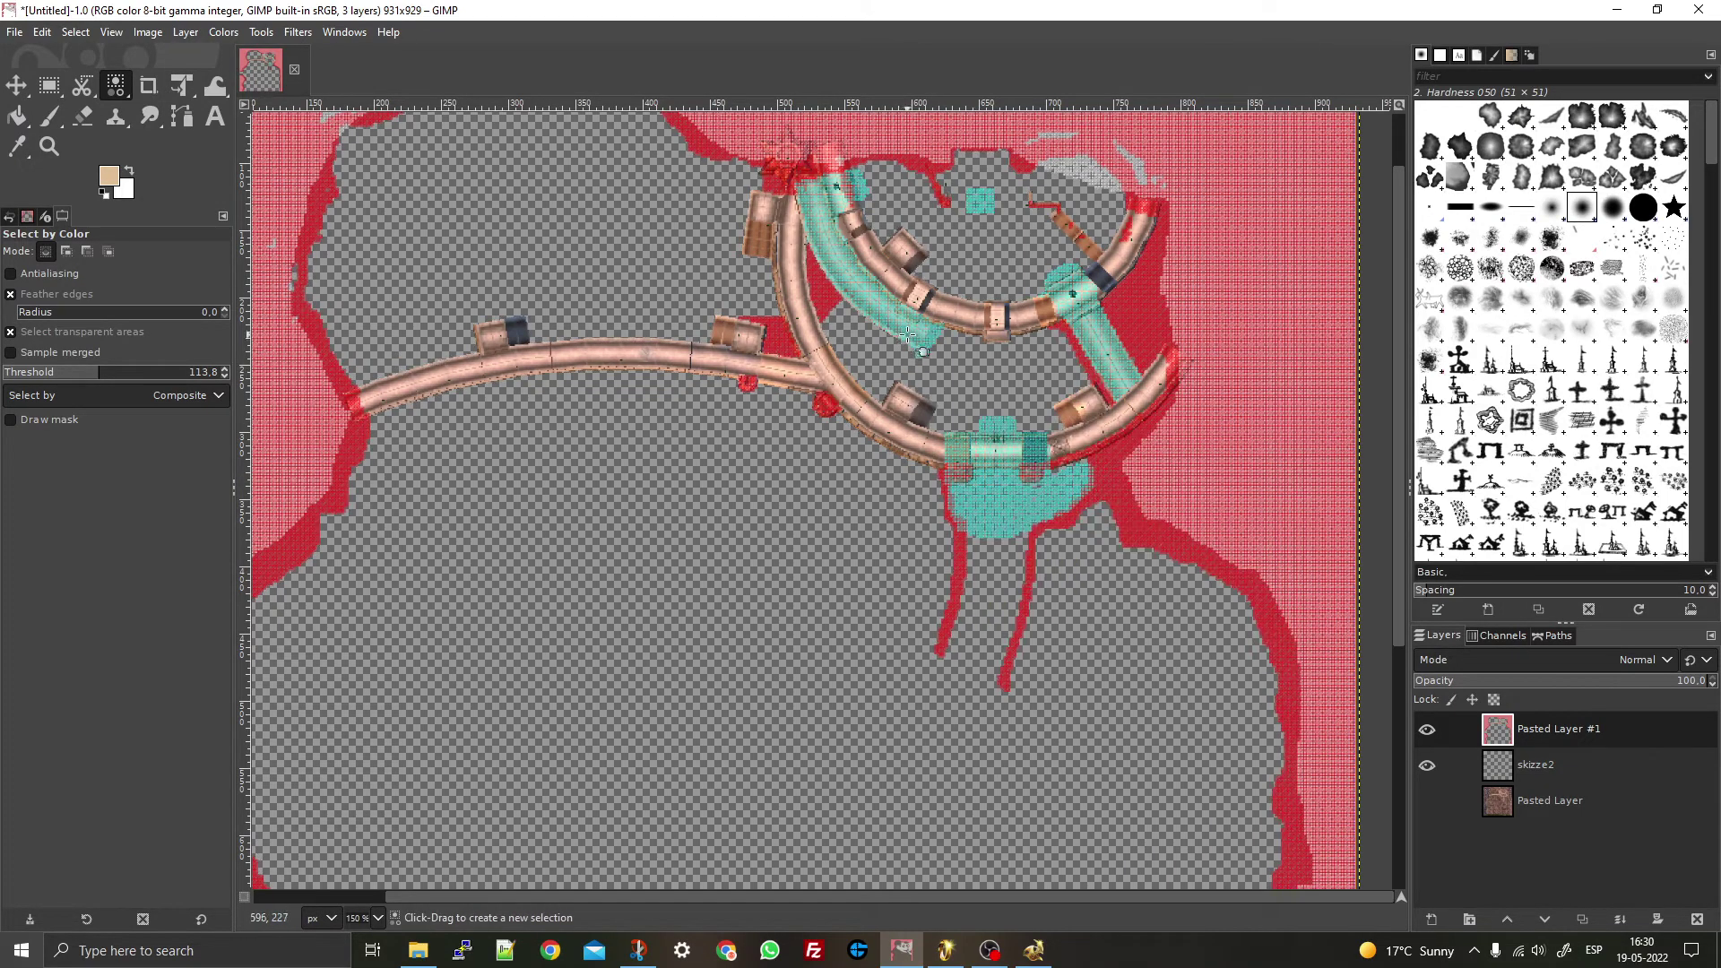
- Try deleting areas of Pasted Layer #1 selected by colour with varying thresholds, and undo the deletion
left_click_drag(908, 335, 1224, 3)
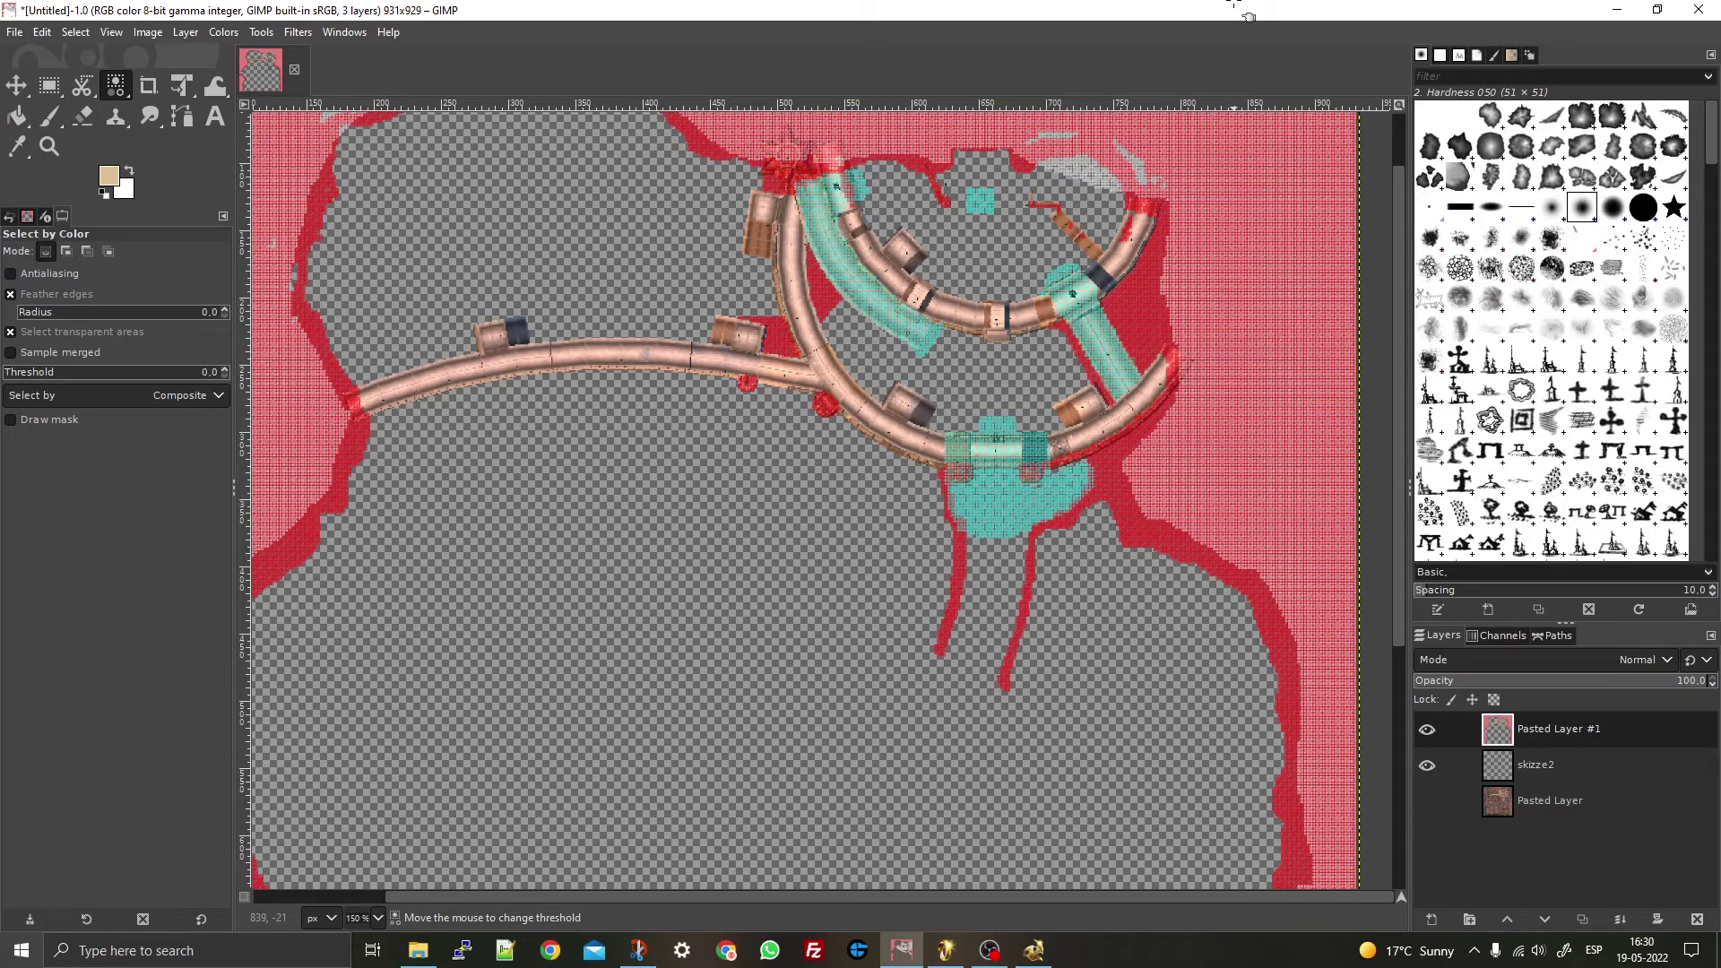
left_click_drag(1002, 337, 948, 431)
left_click_drag(838, 678, 789, 791)
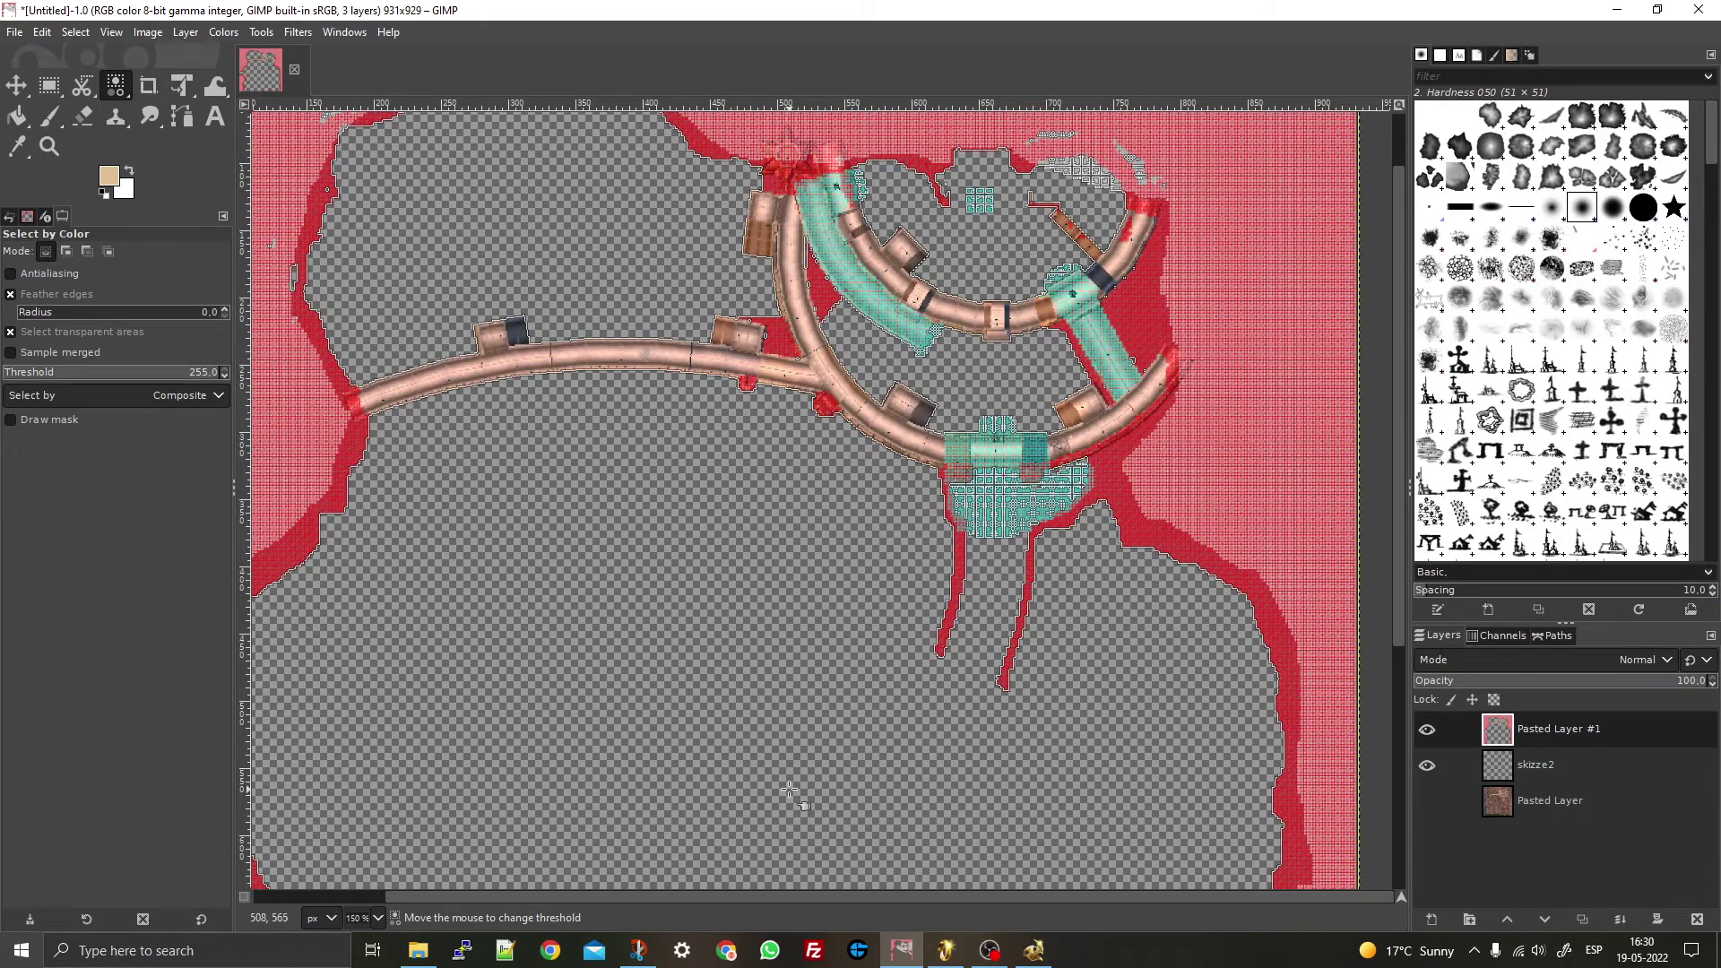
left_click_drag(948, 279, 1237, 7)
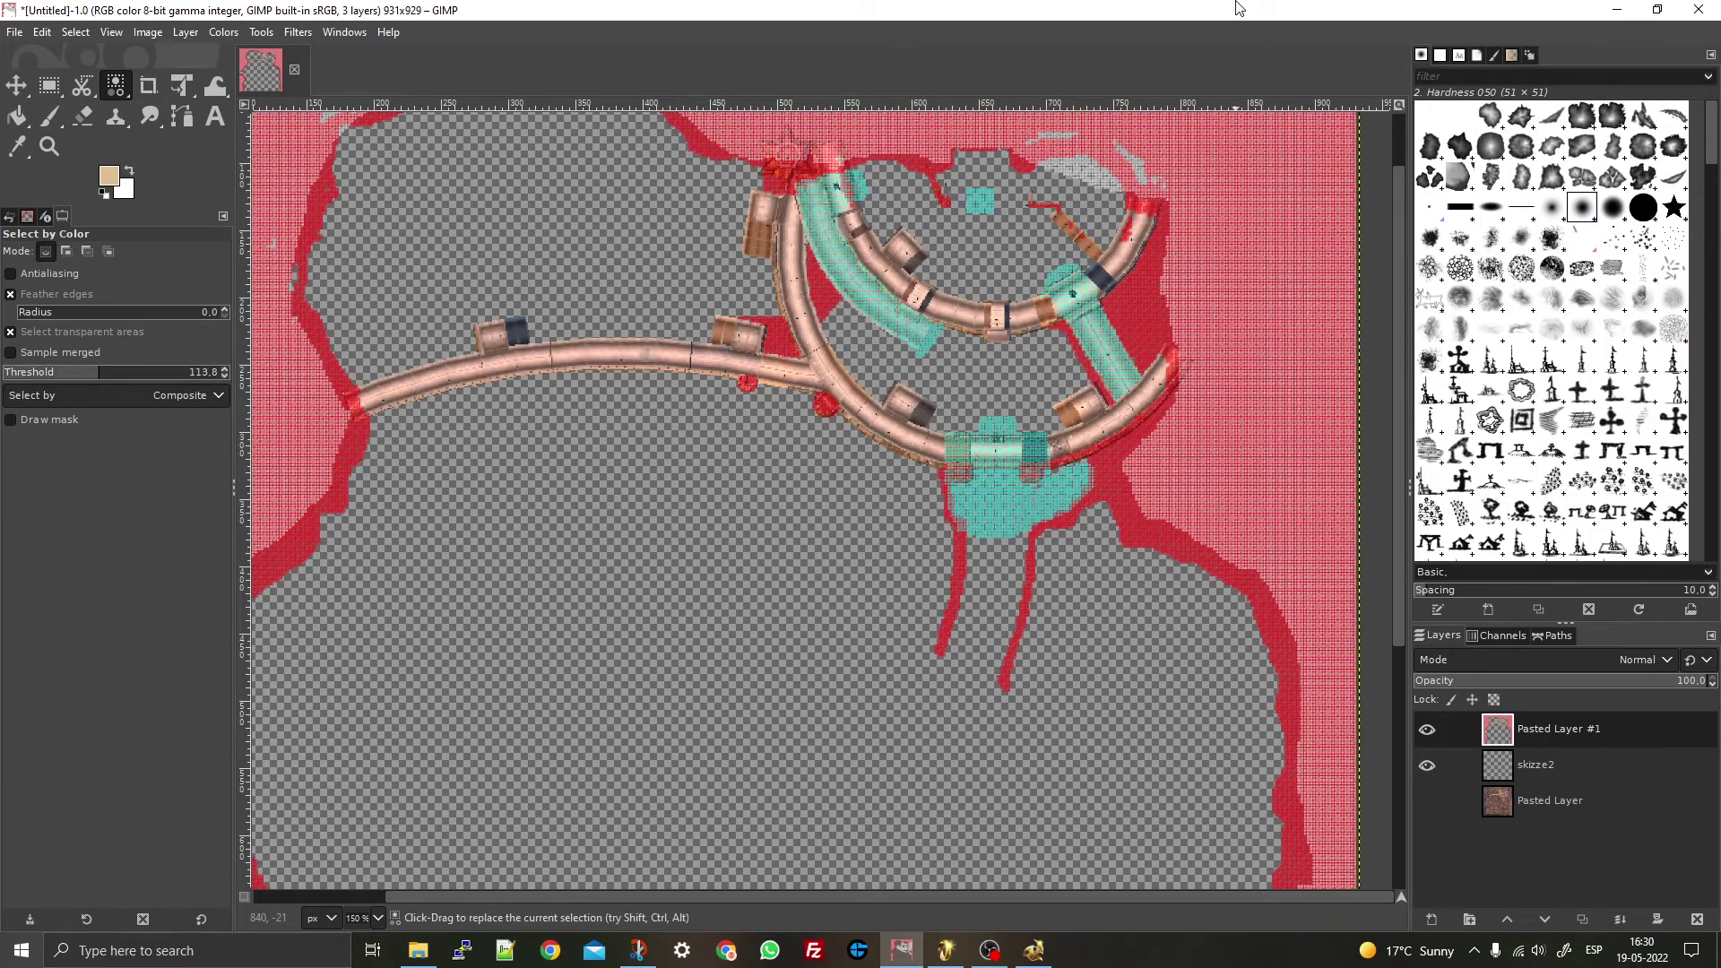
left_click_drag(932, 449, 1131, 357)
left_click_drag(1292, 205, 1199, 430)
key("Escape")
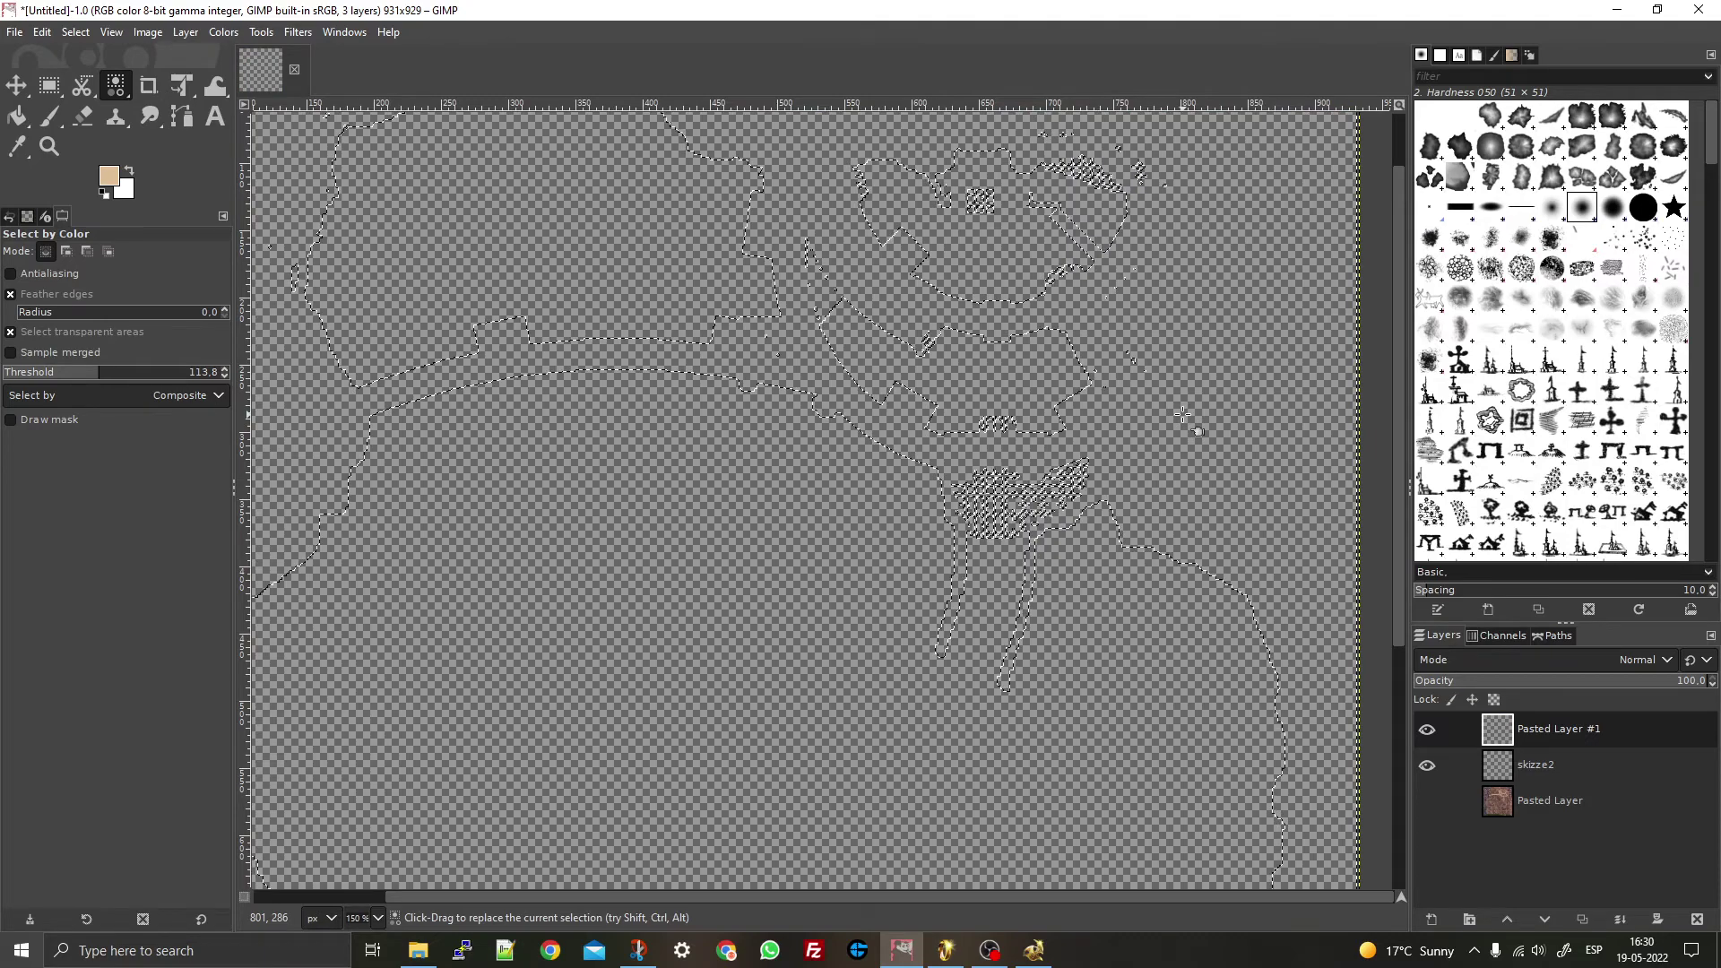
key("ctrl+z")
- Try to drop the colour selection on Pasted Layer #1 while Select by Color is still active
left_click_drag(1099, 482, 470, 901)
left_click_drag(831, 536, 939, 110)
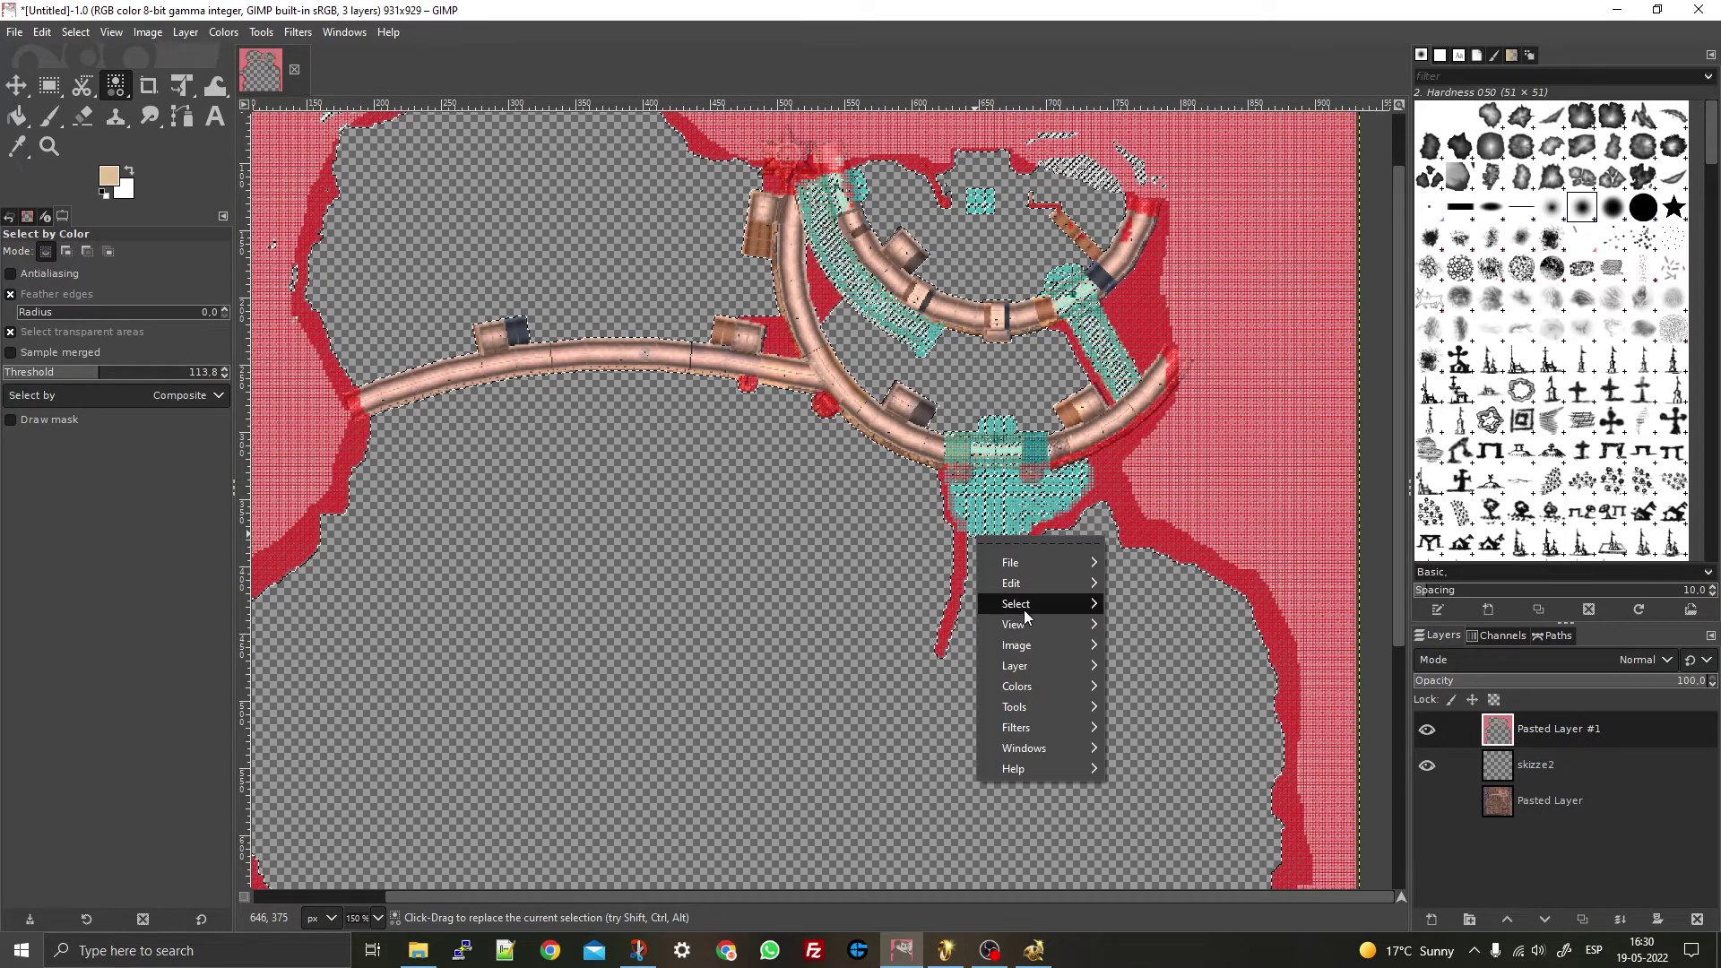
mouse_move(1022, 605)
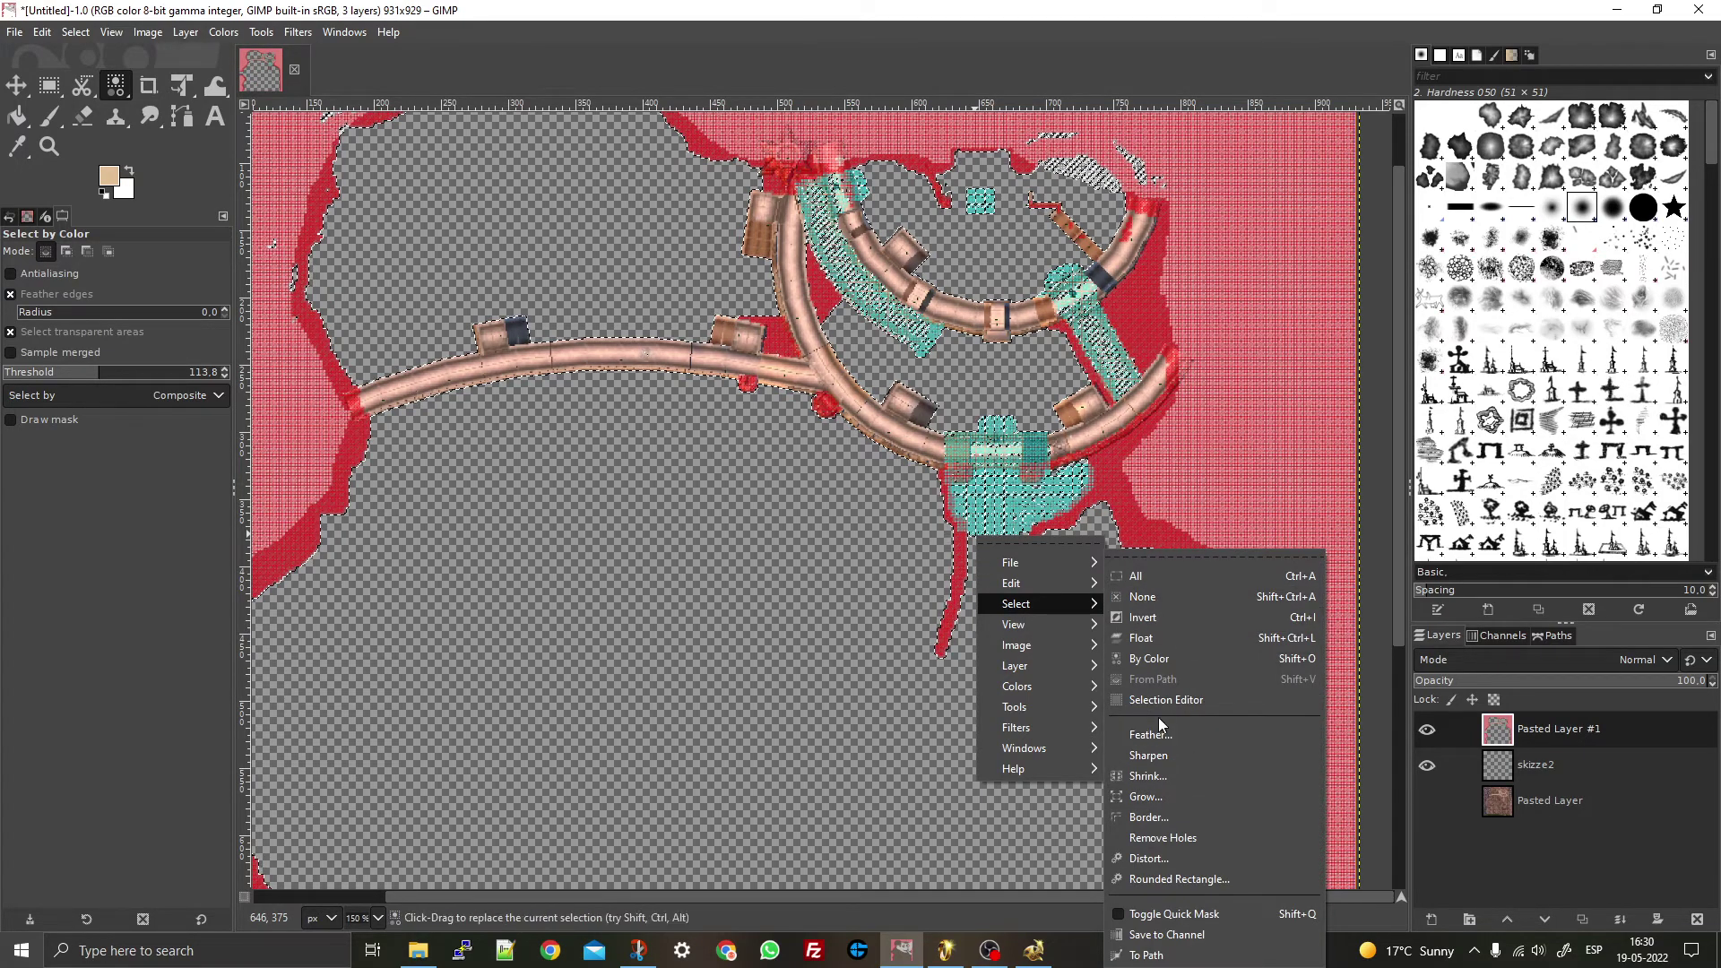
left_click(1146, 597)
left_click(626, 603)
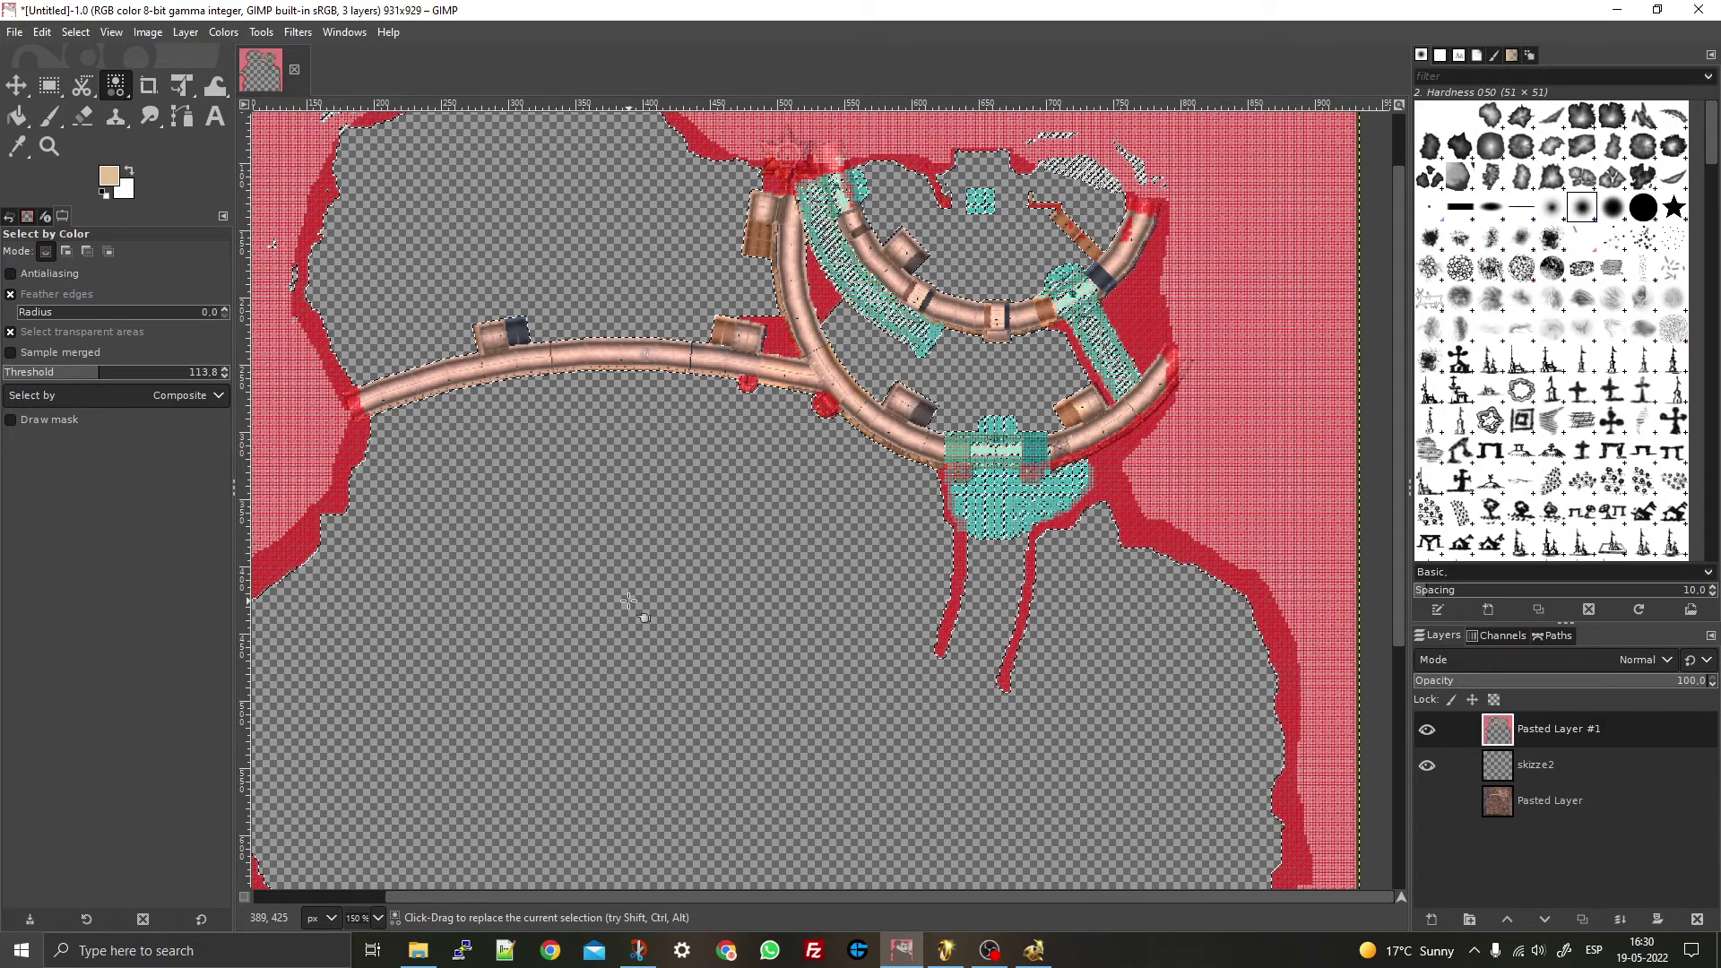
right_click(791, 549)
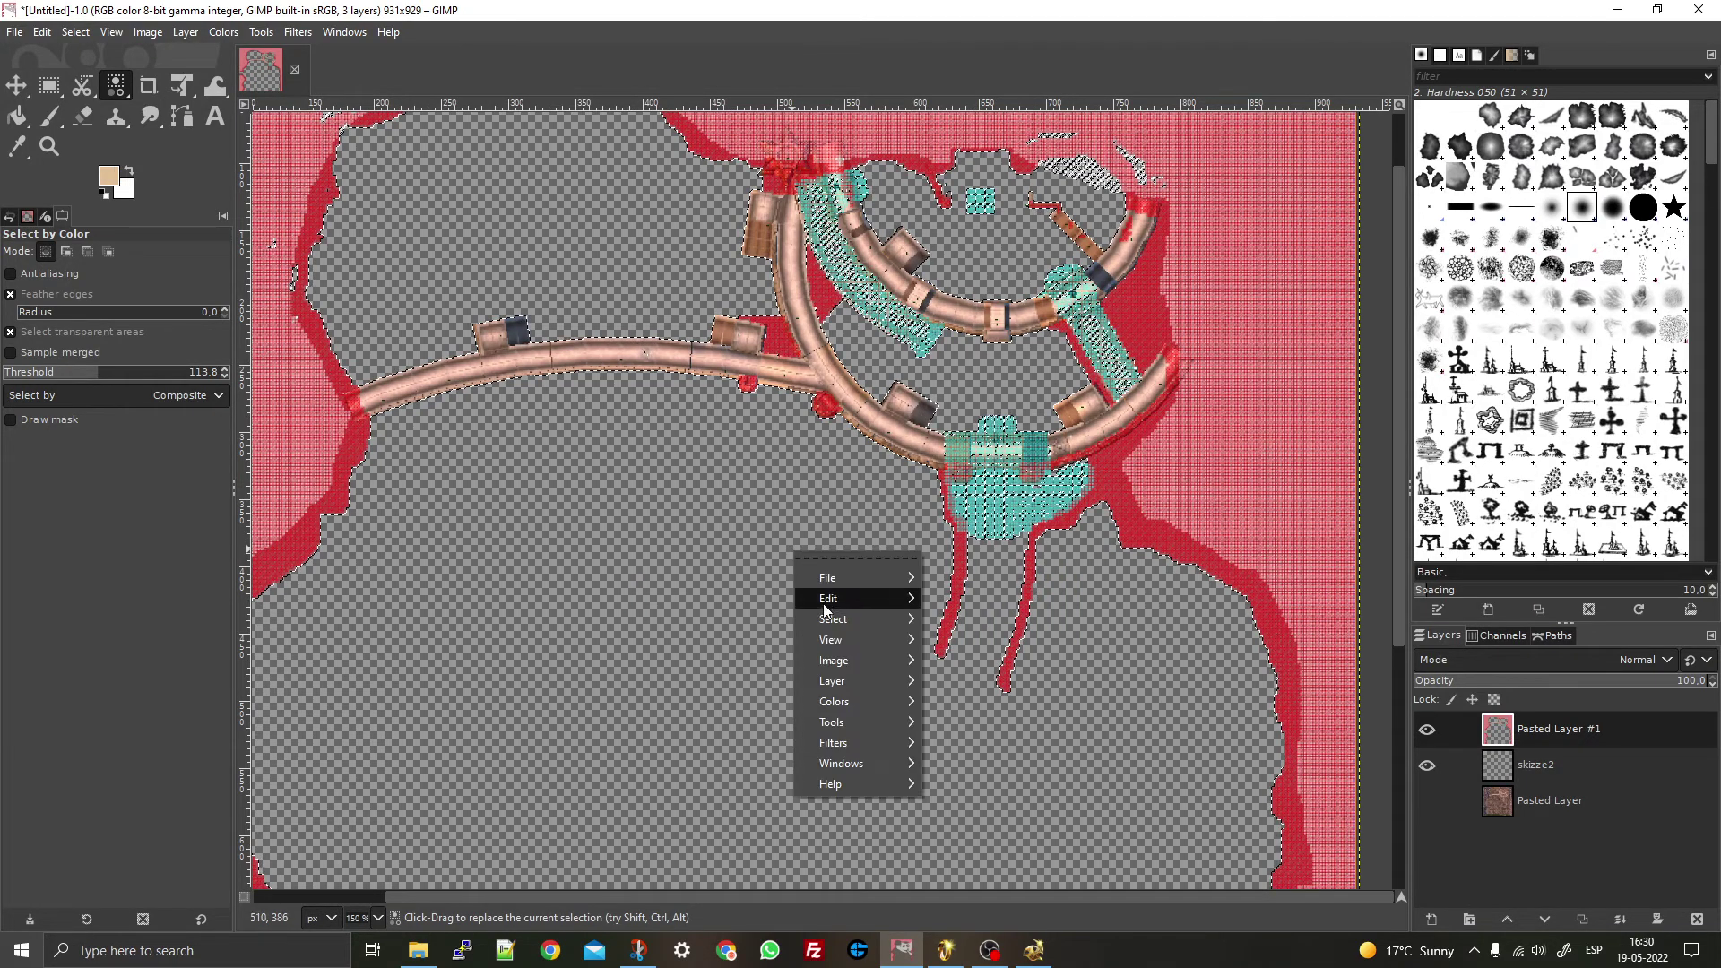
mouse_move(828, 622)
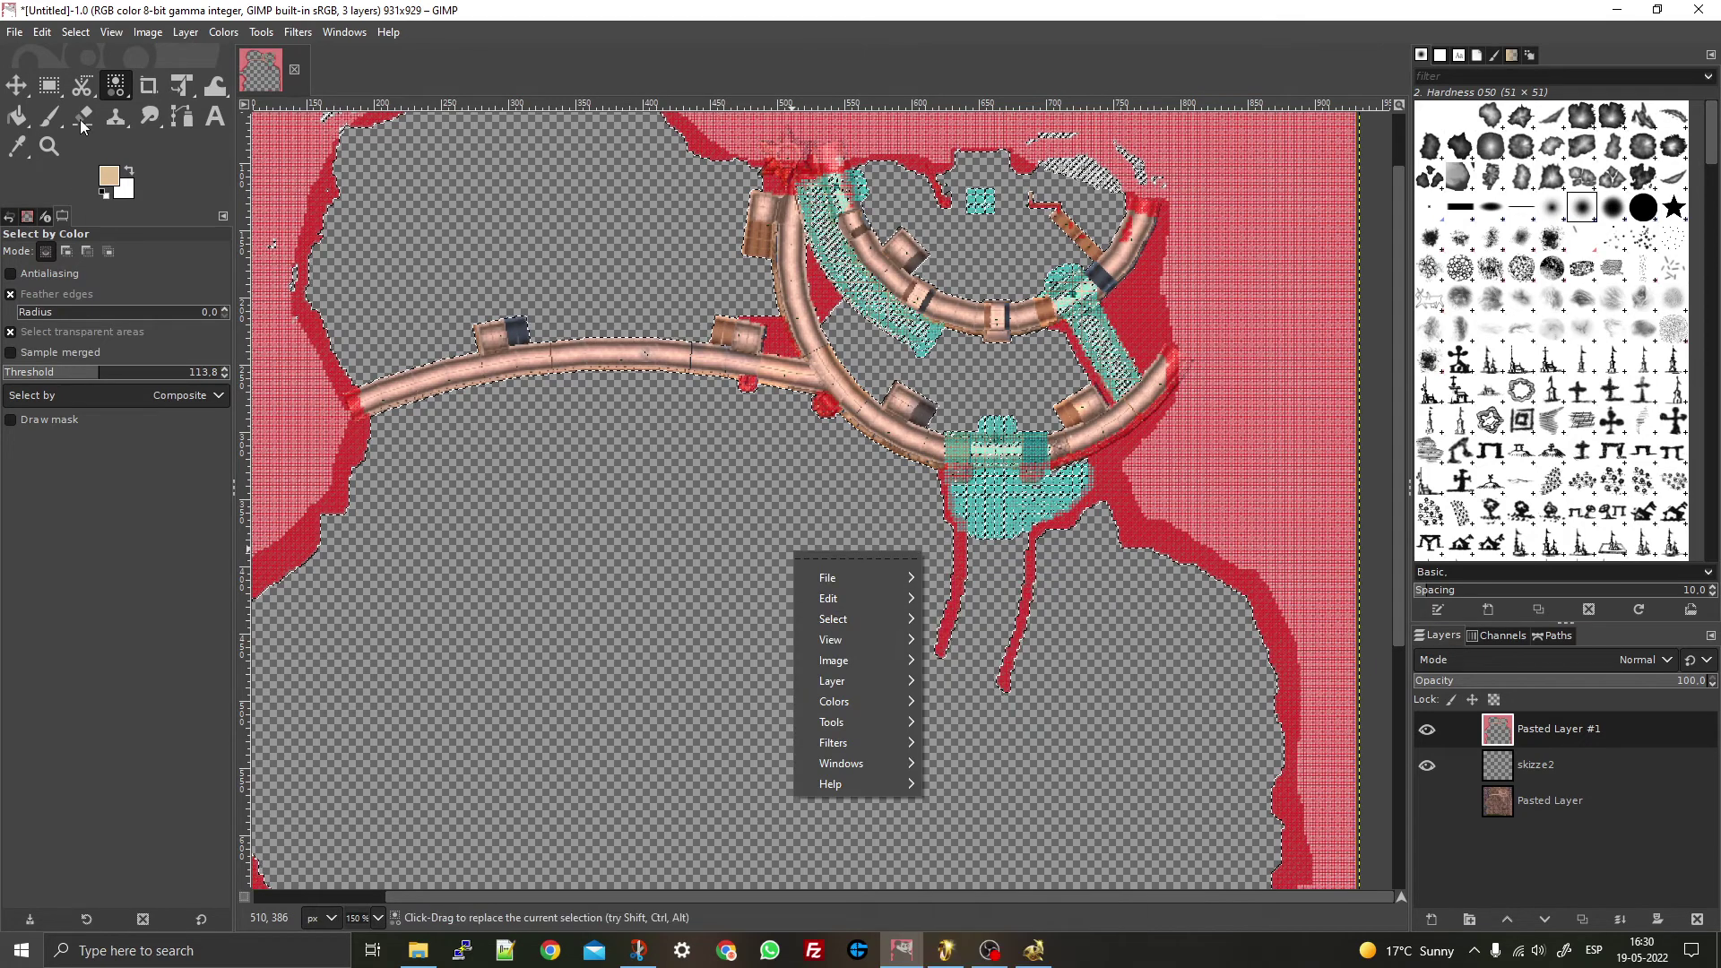
- Switch to the Paintbrush tool and clear the current selection
left_click(51, 117)
left_click(51, 117)
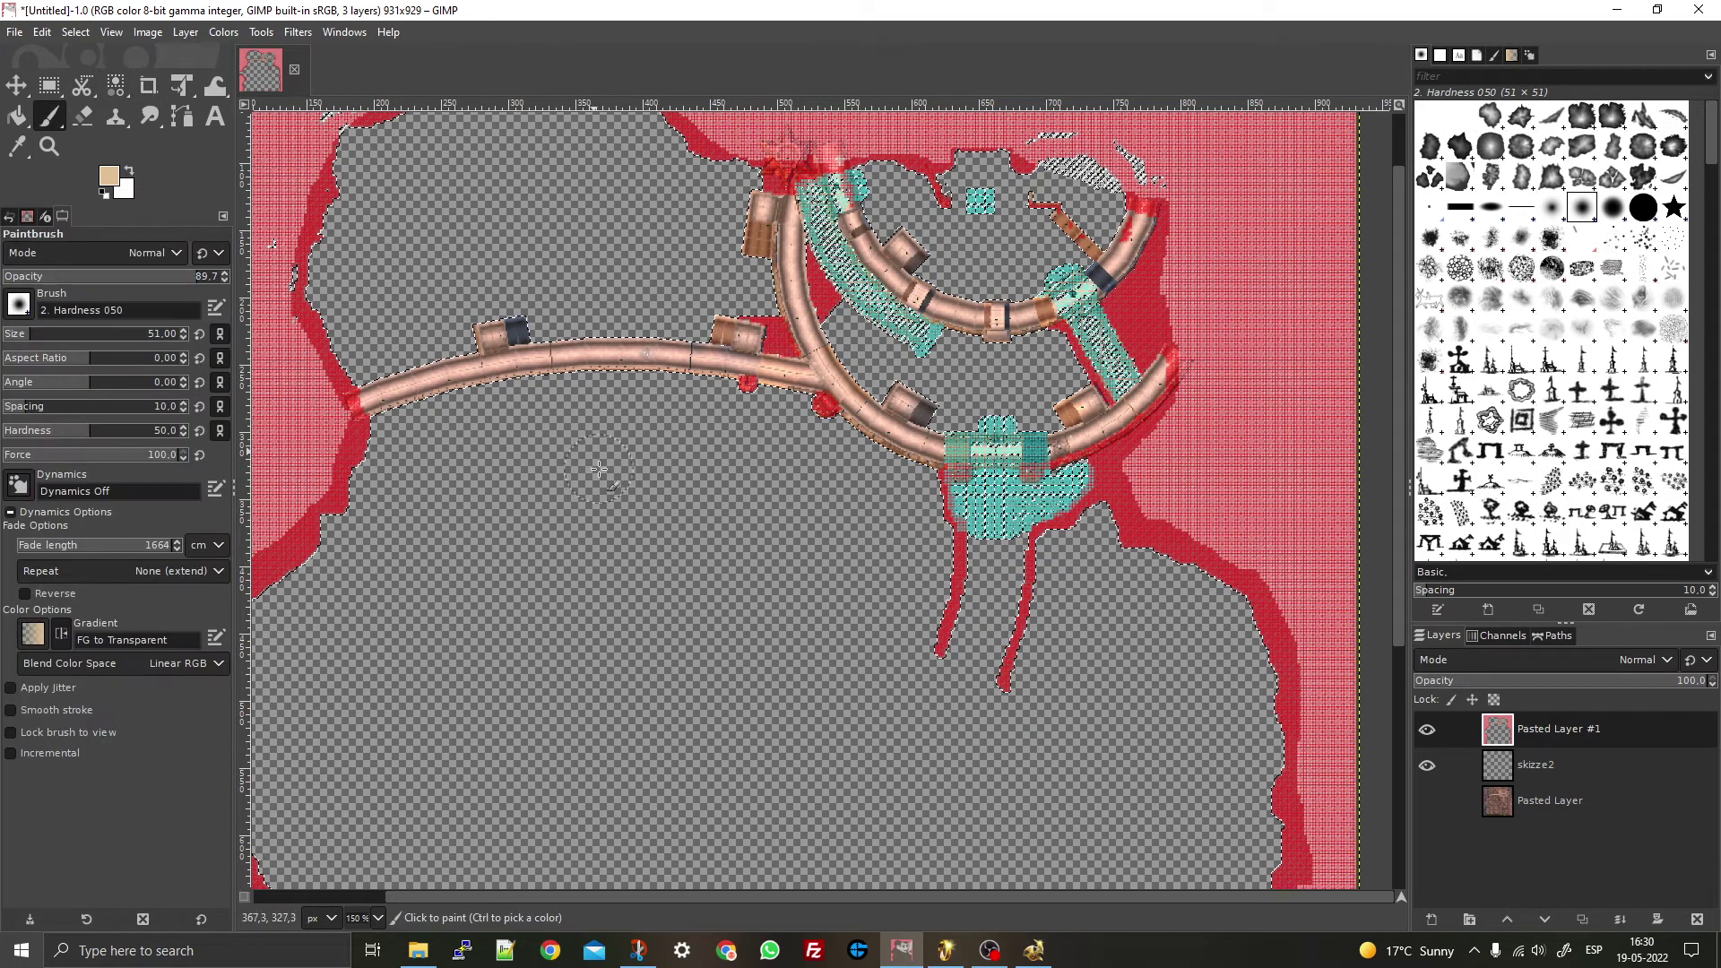
right_click(687, 440)
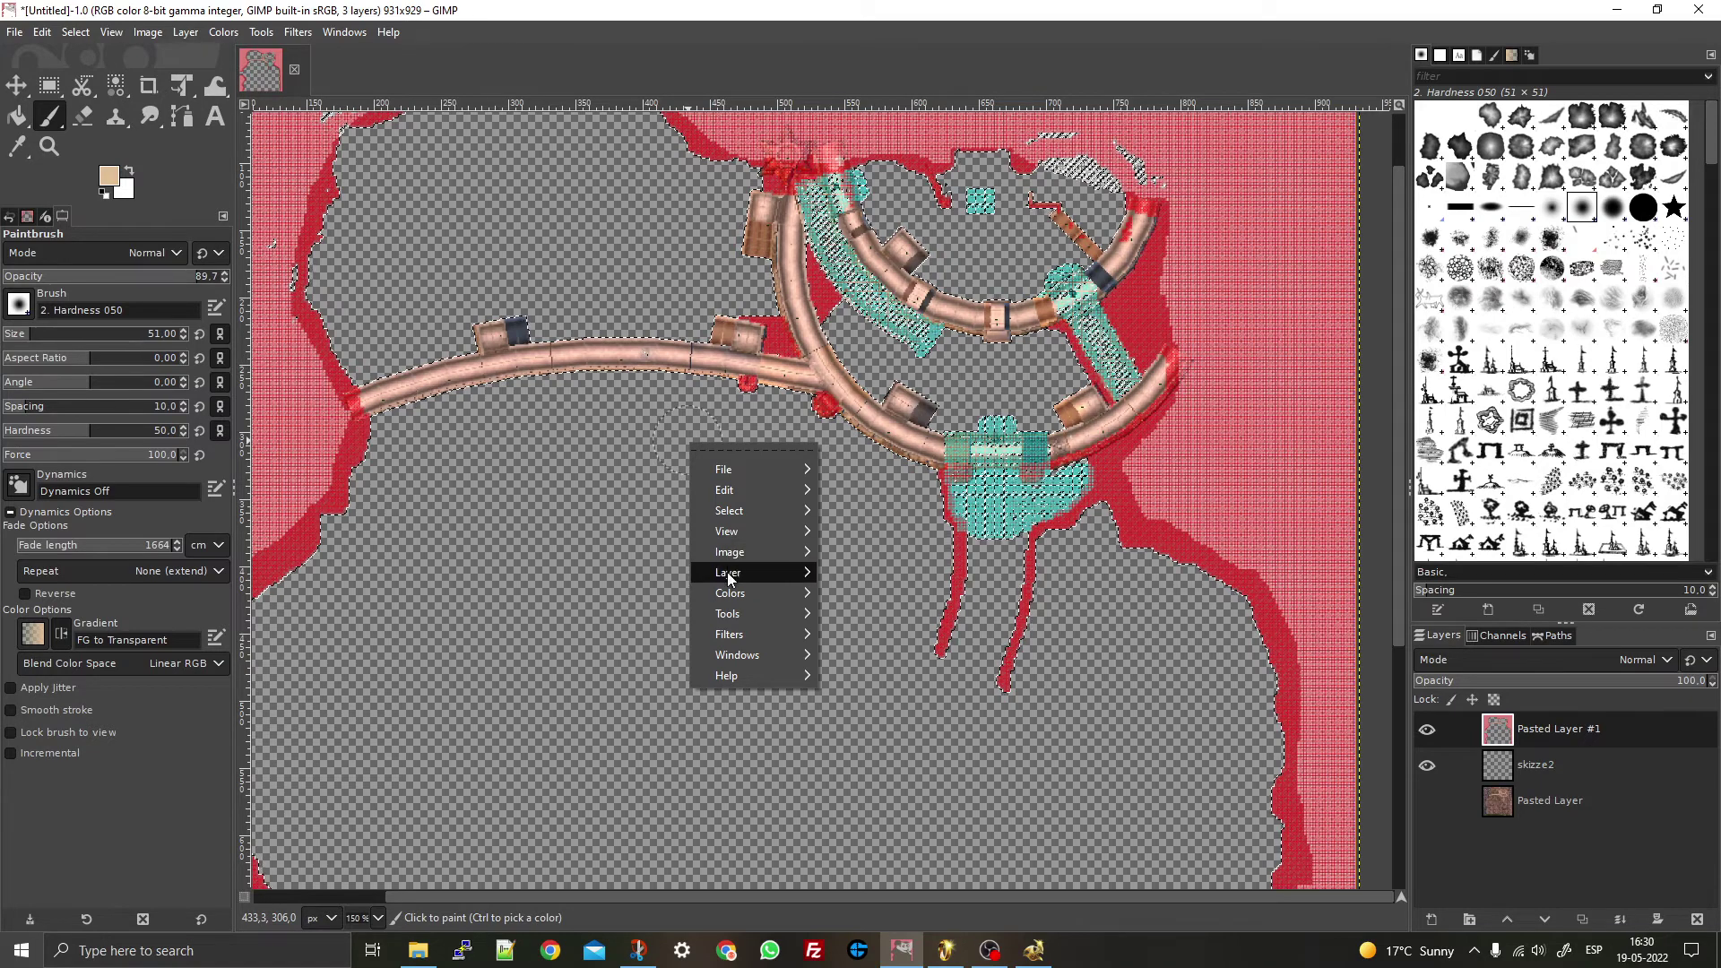
mouse_move(745, 509)
left_click(865, 525)
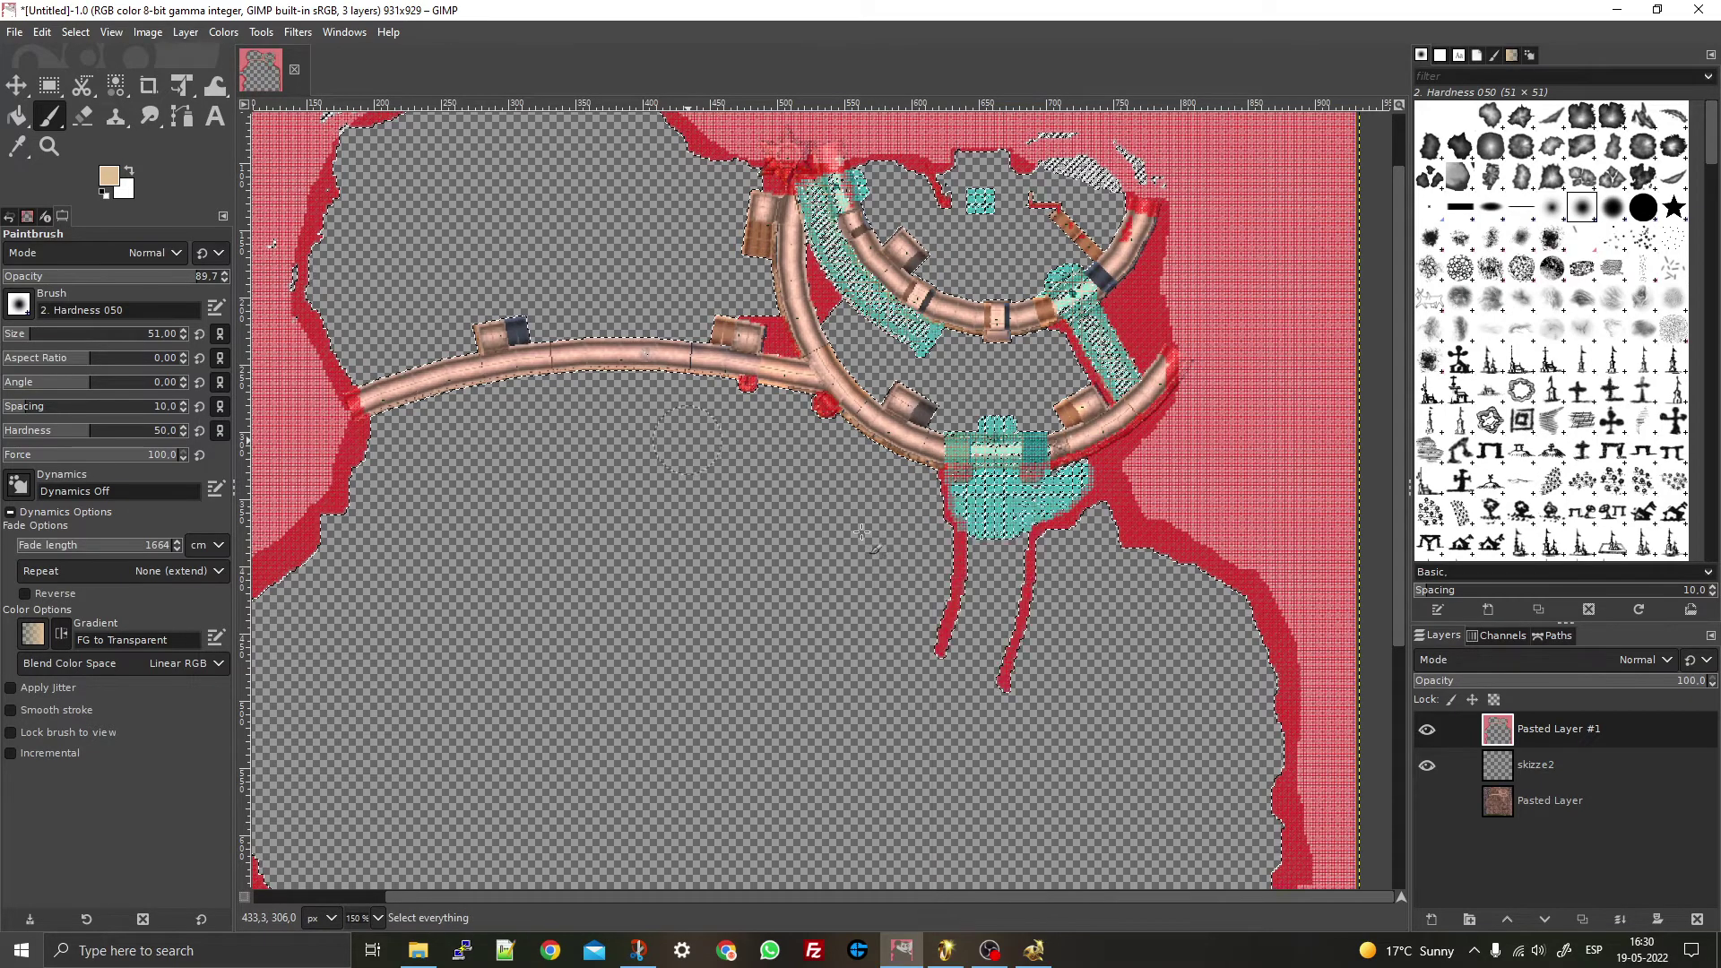
right_click(1041, 609)
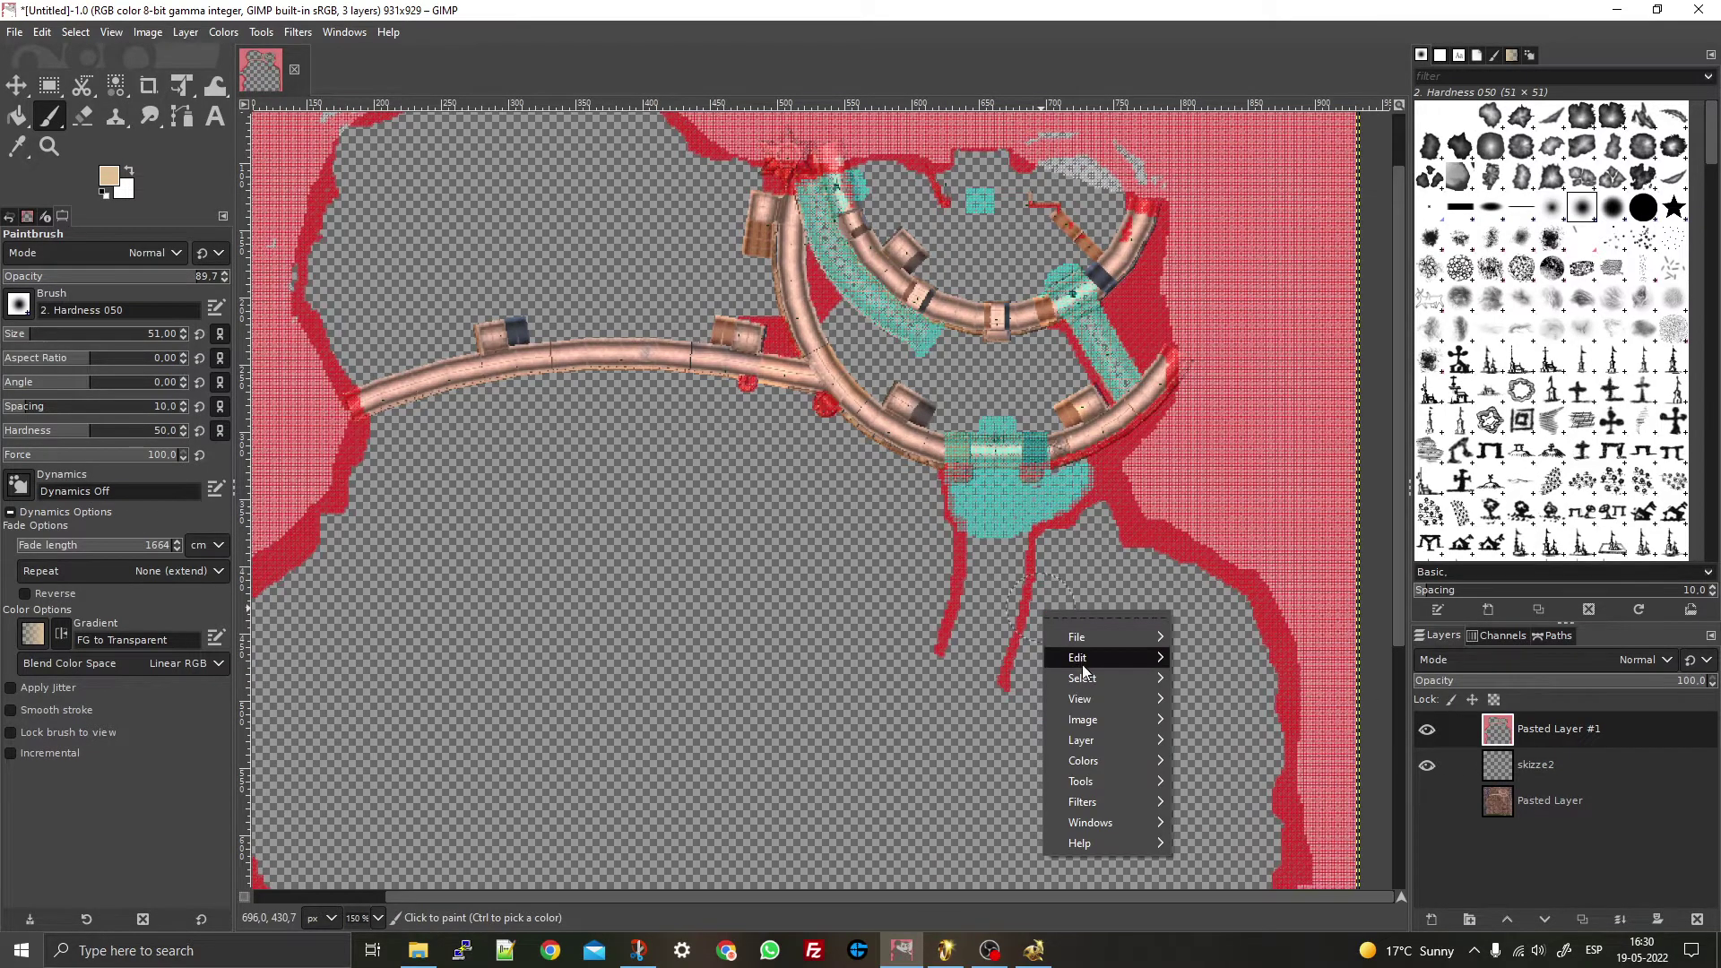
mouse_move(1128, 681)
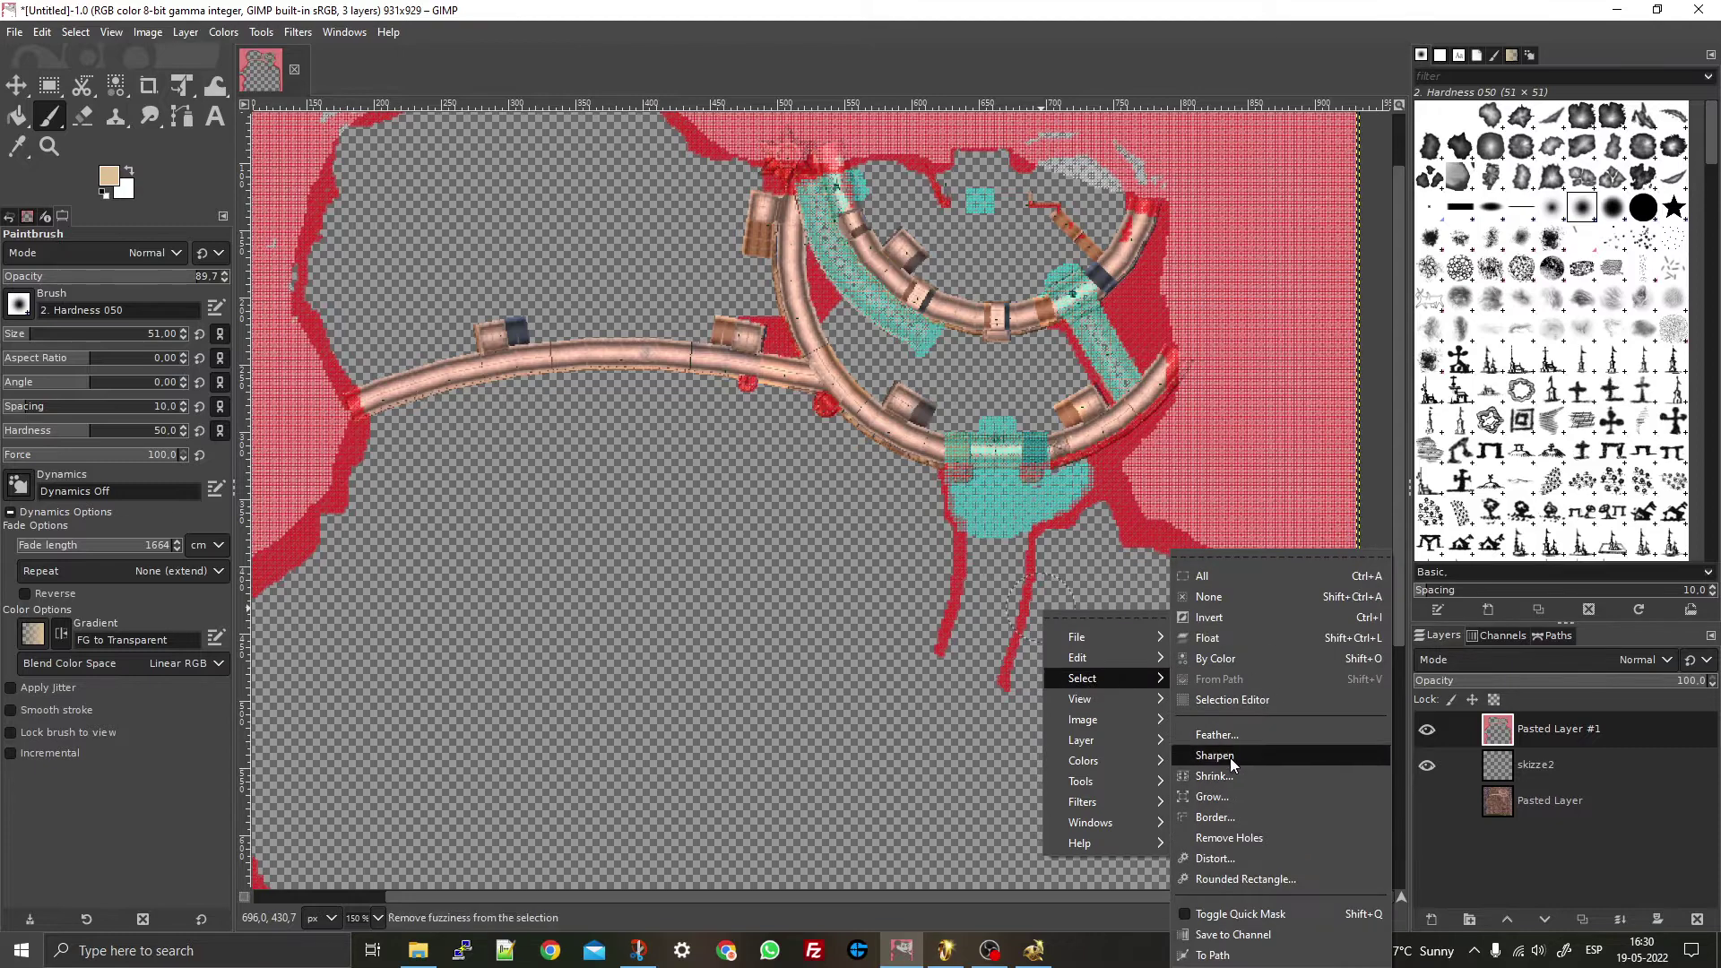
left_click(1217, 602)
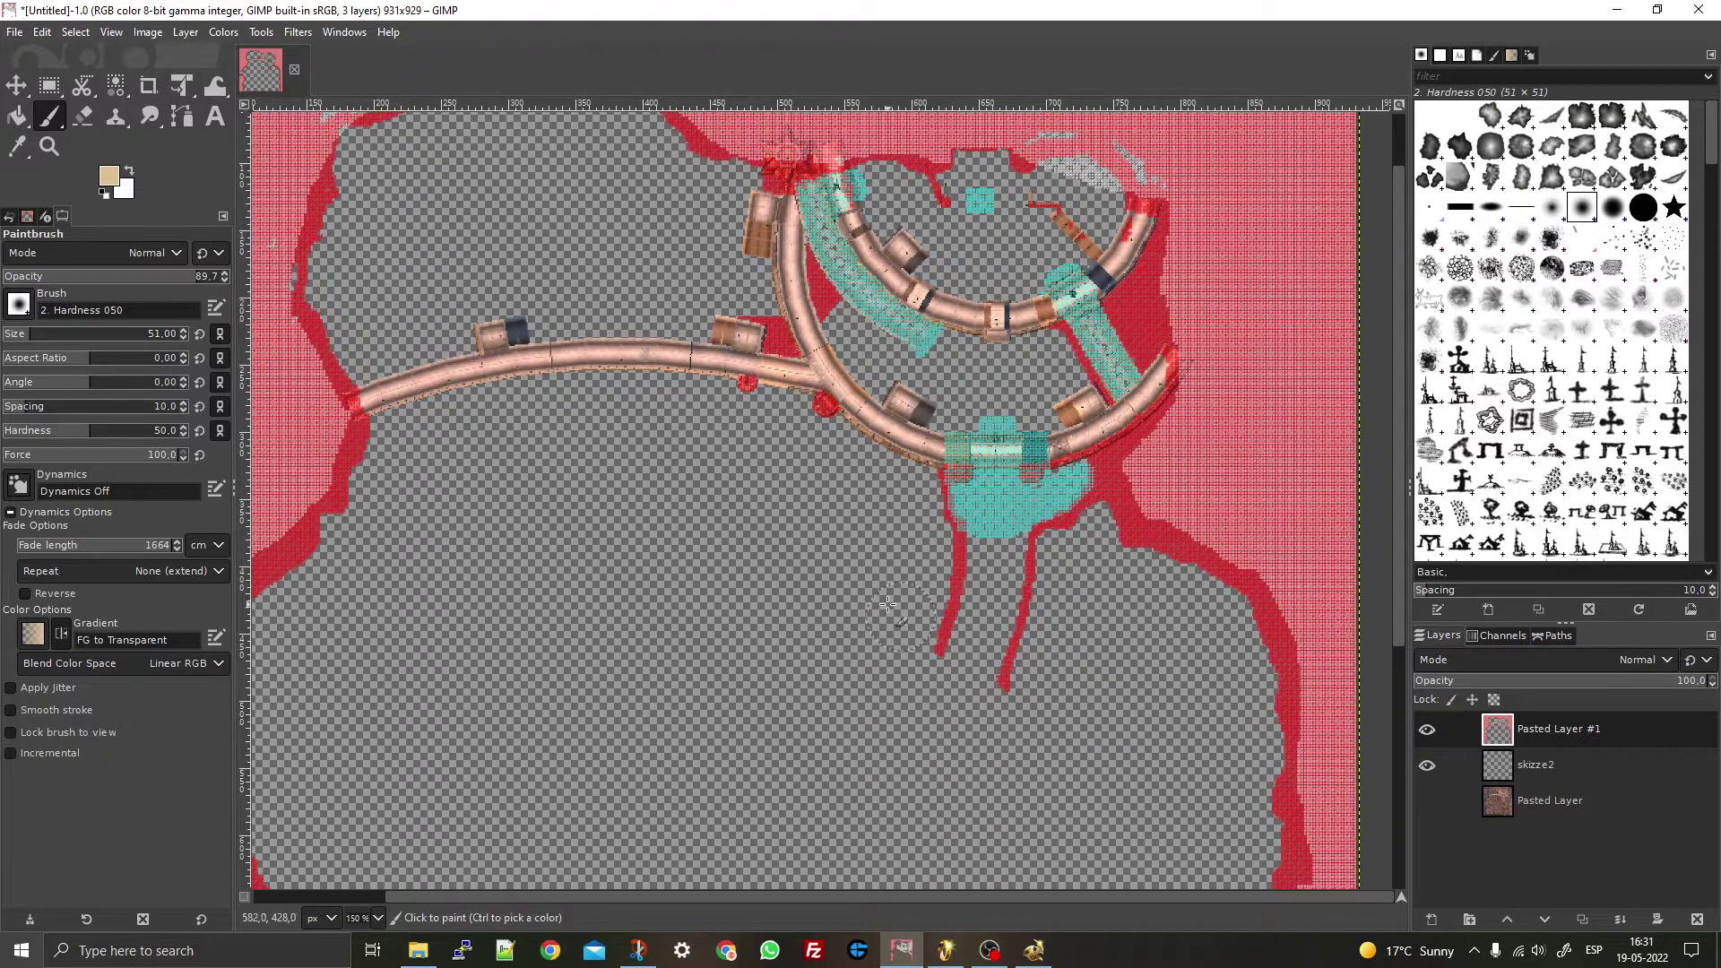
scroll(1024, 403, "down", 6, "ctrl")
scroll(949, 499, "up", 3, "ctrl")
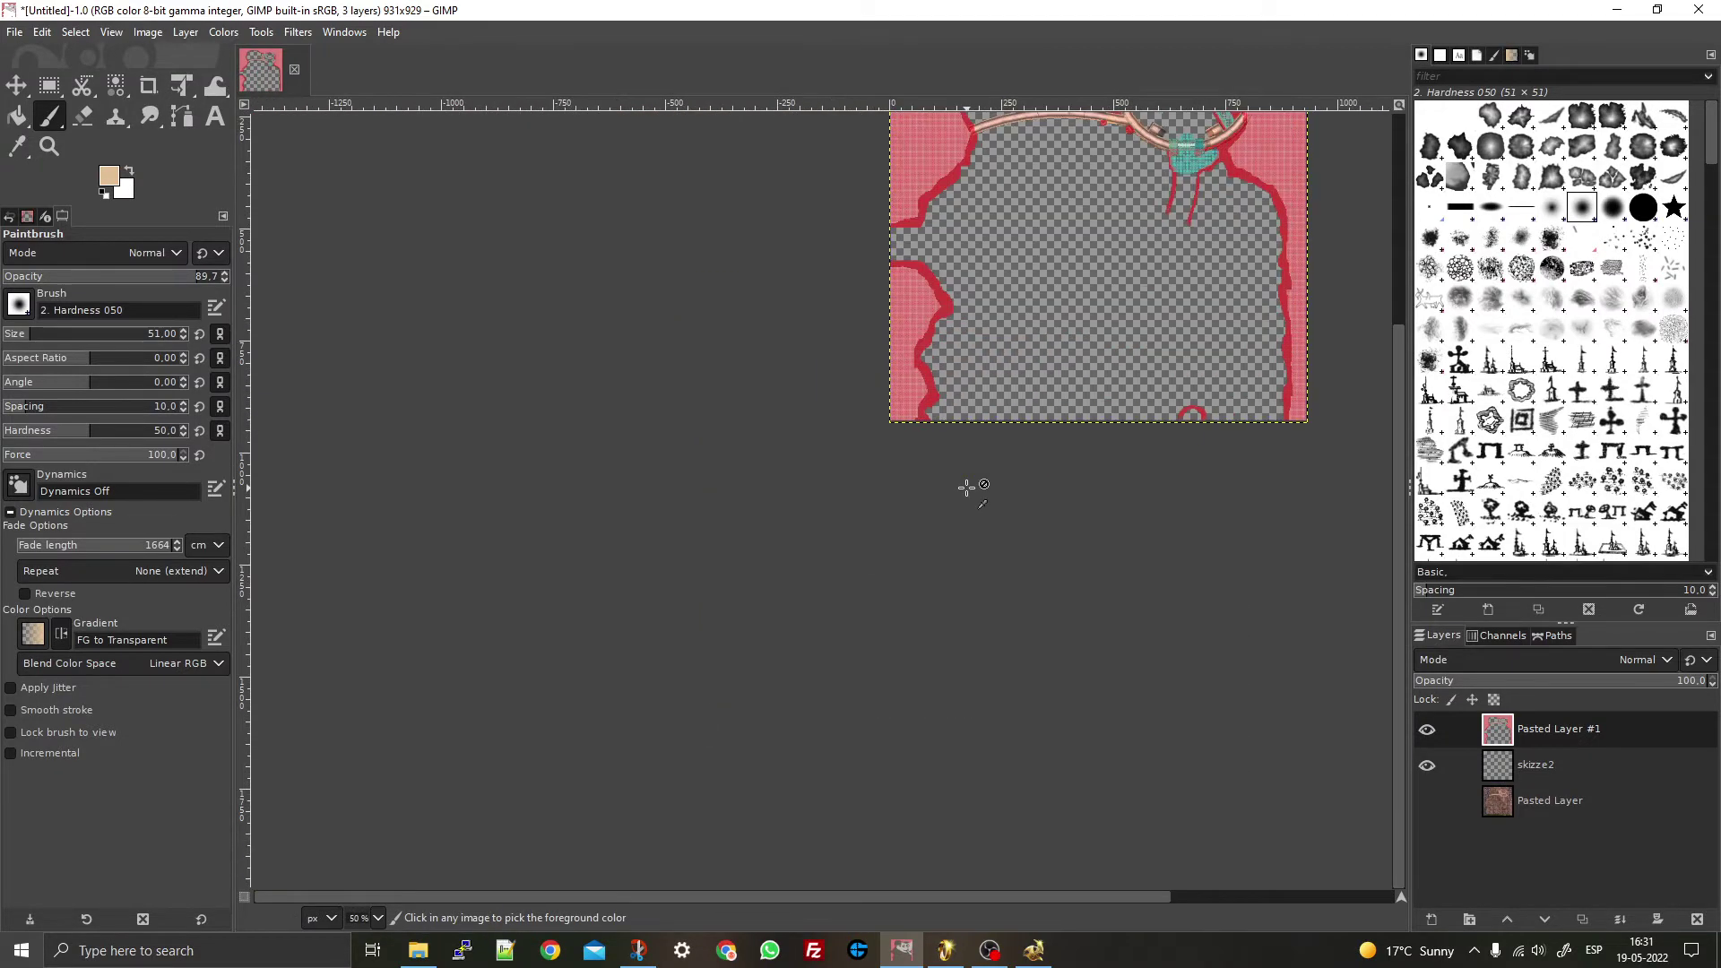
scroll(972, 484, "down", 3, "ctrl")
scroll(945, 499, "up", 4, "ctrl")
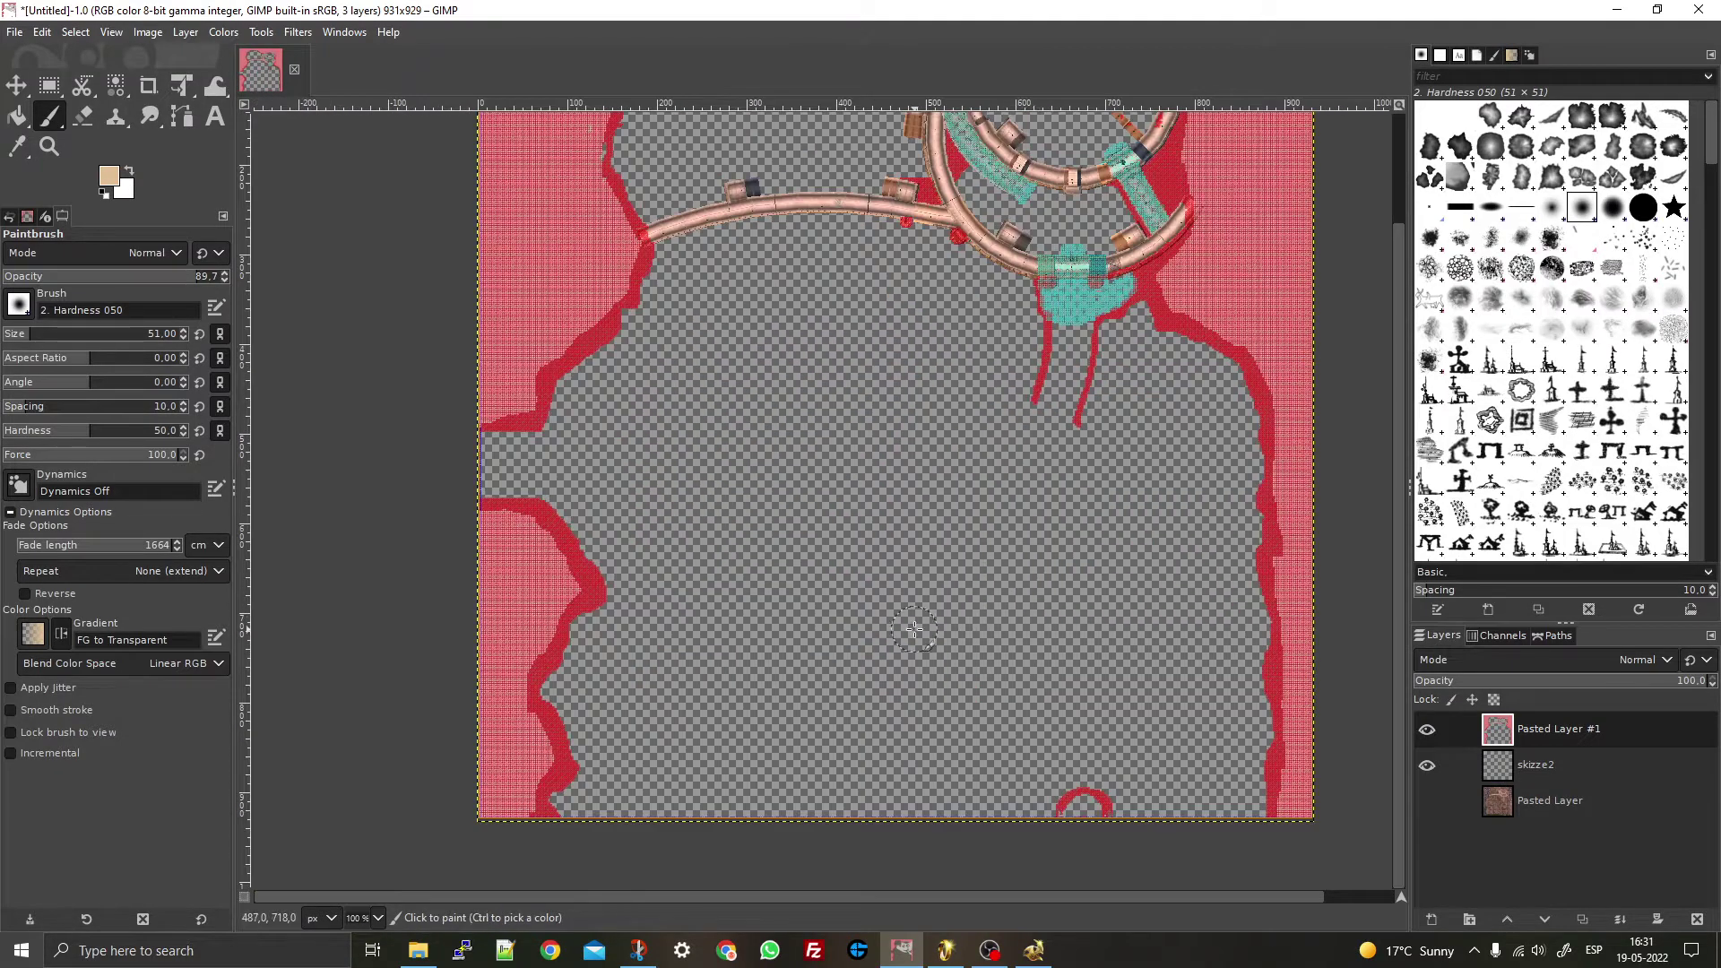
scroll(920, 481, "up", 3)
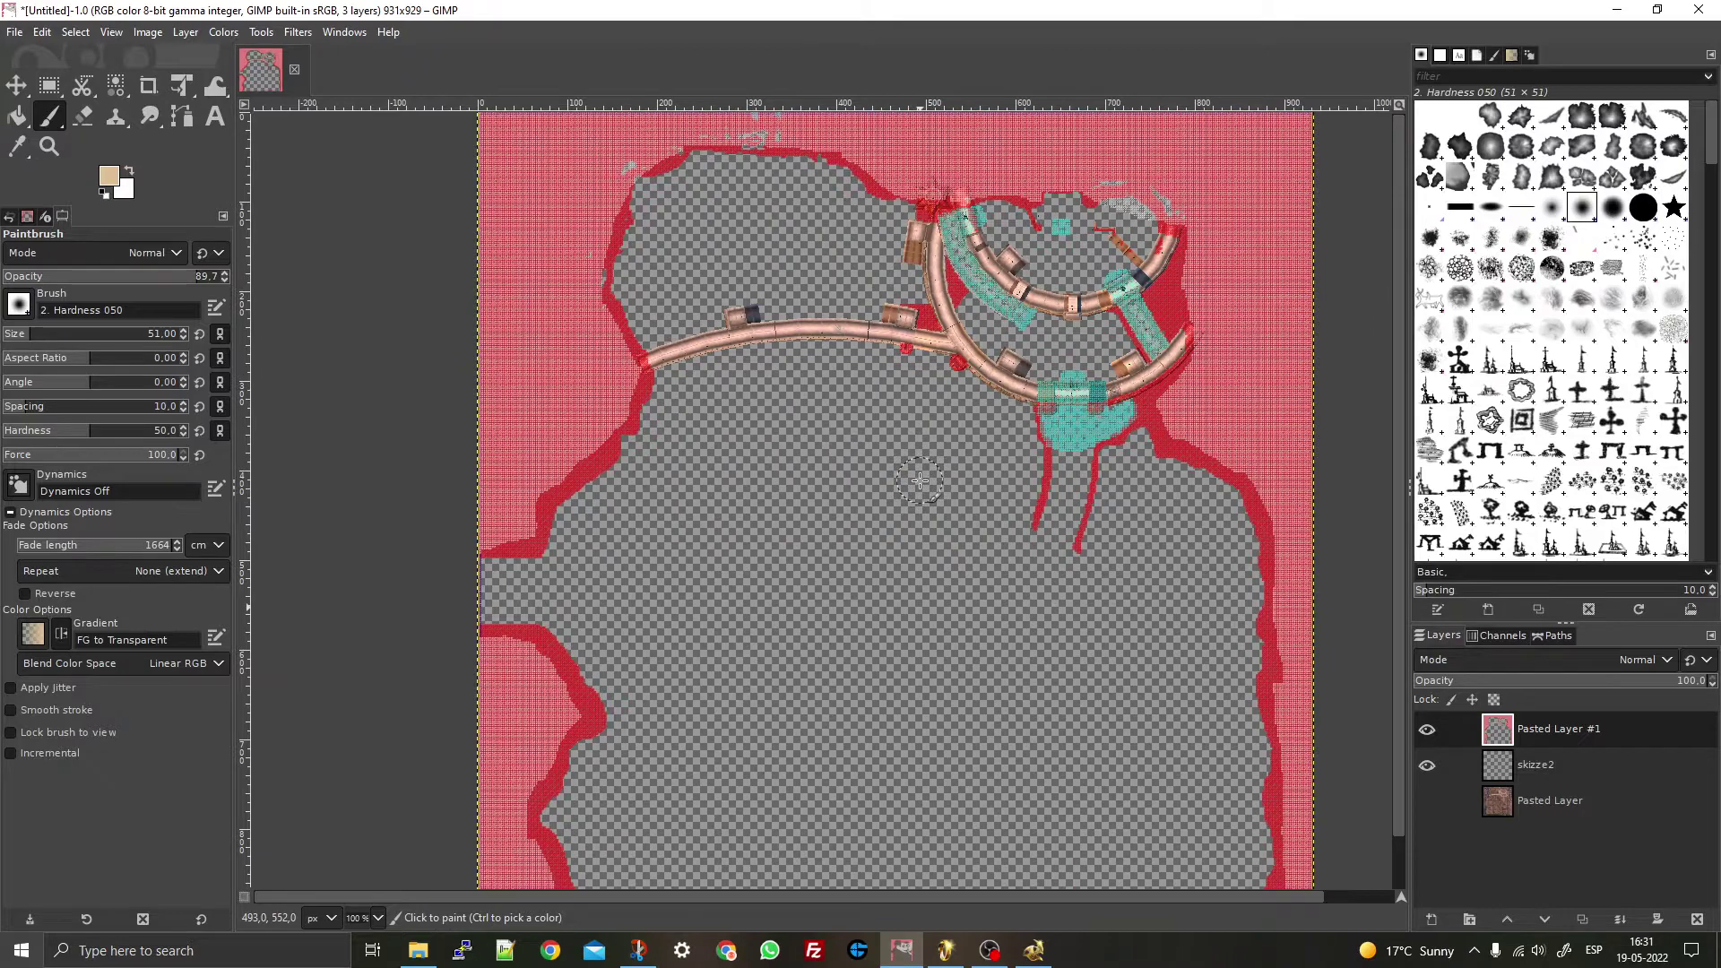
- Switch to World Builder and display the water while hiding the objects in the top-down view
left_click(1034, 951)
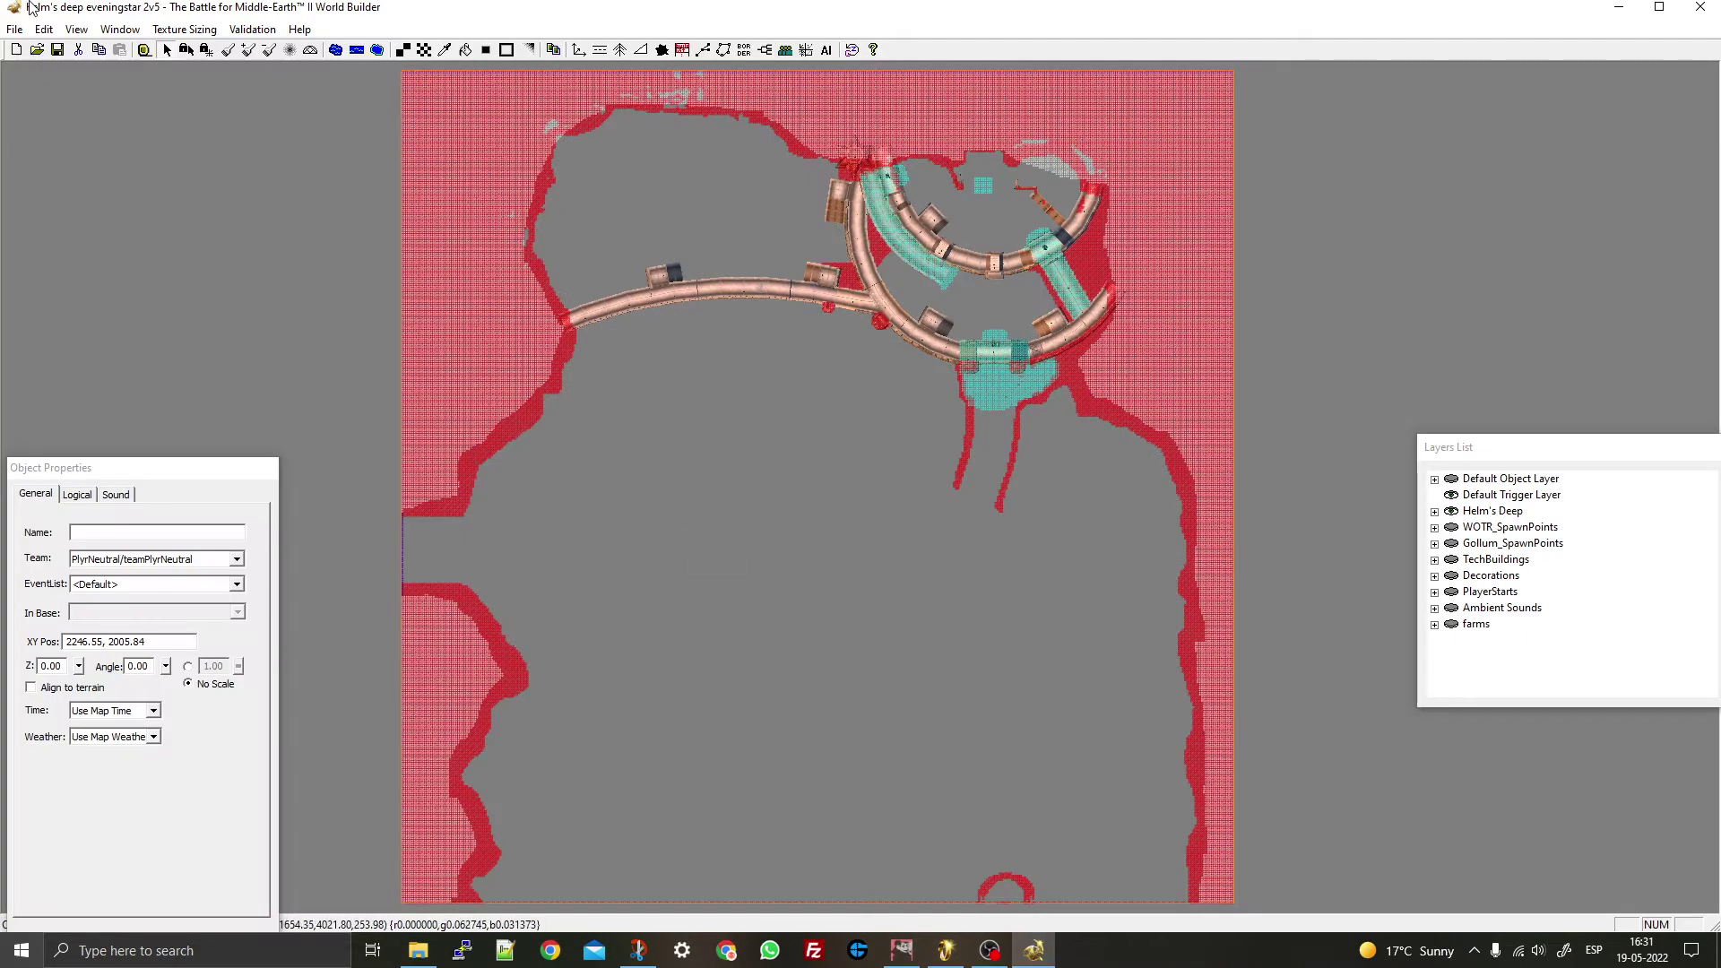
left_click(76, 29)
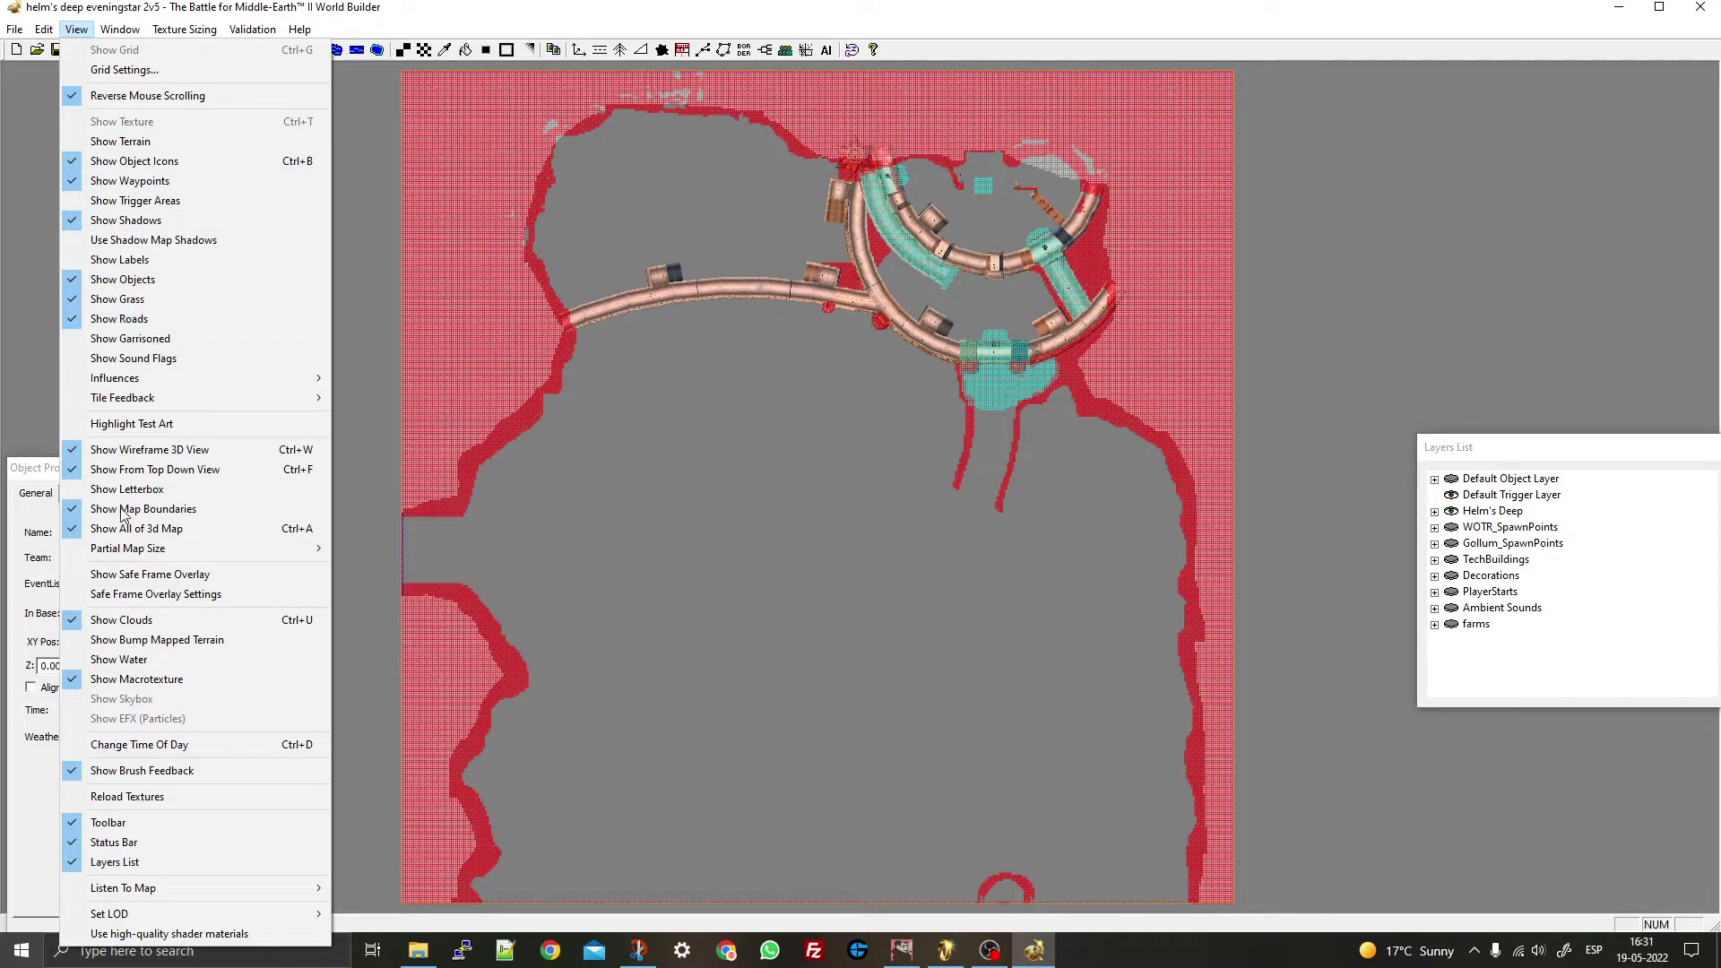
left_click(141, 666)
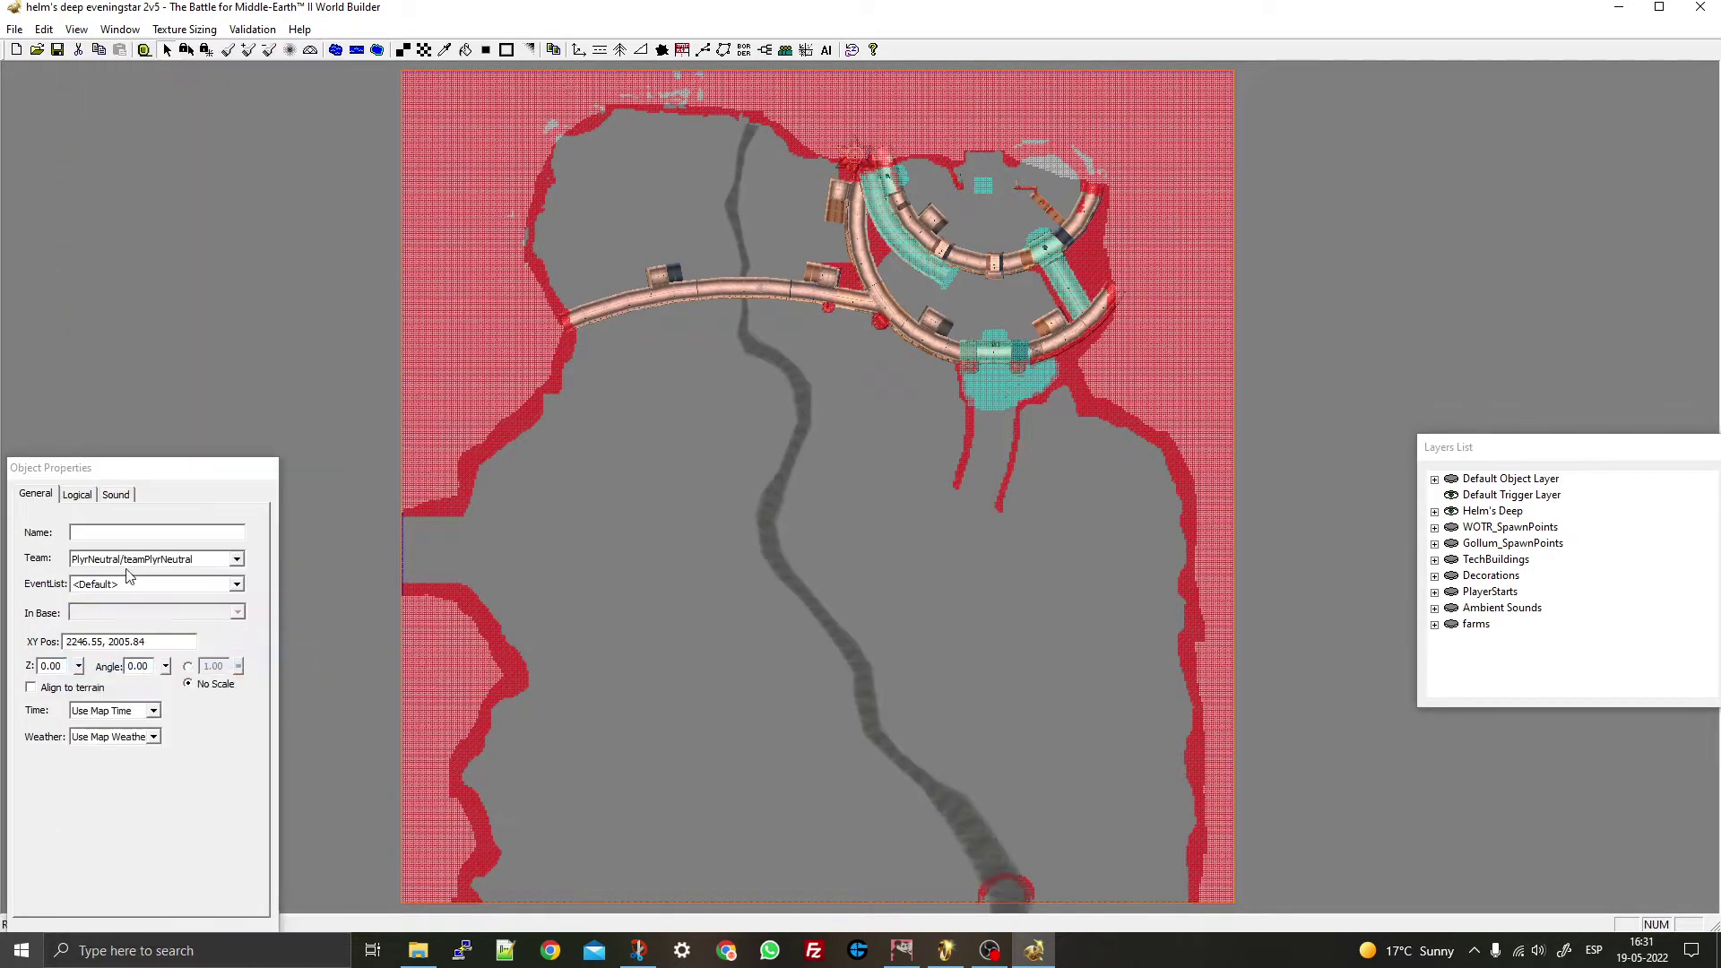
left_click(87, 31)
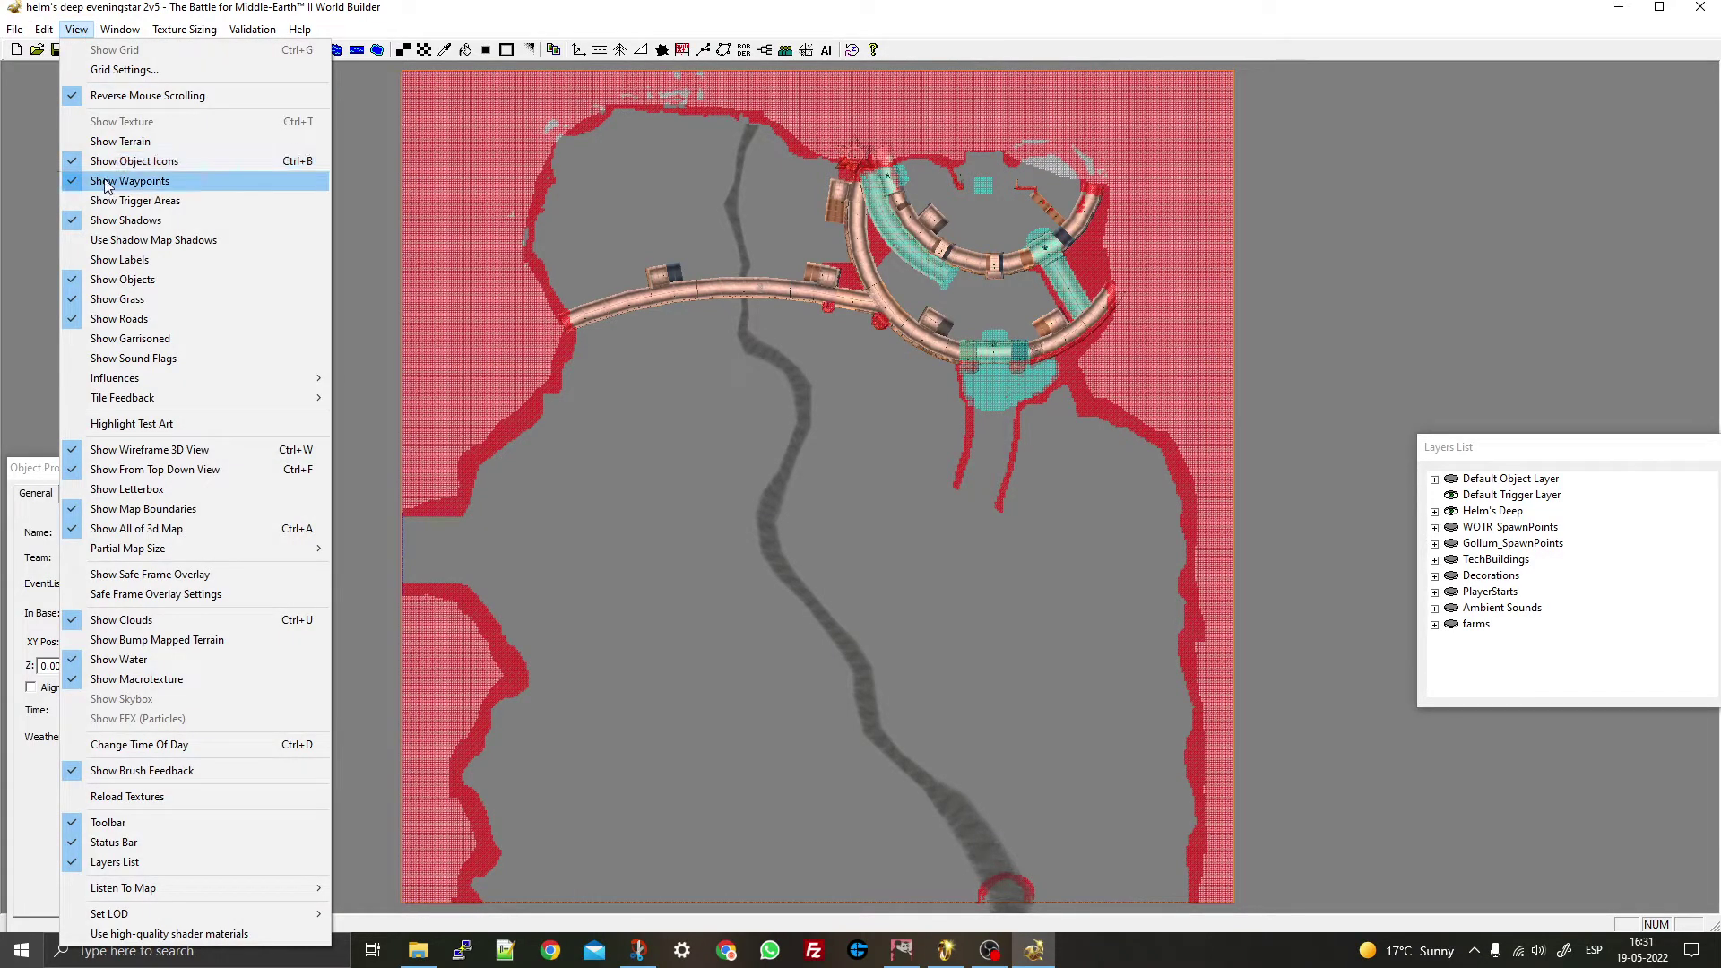
left_click(114, 281)
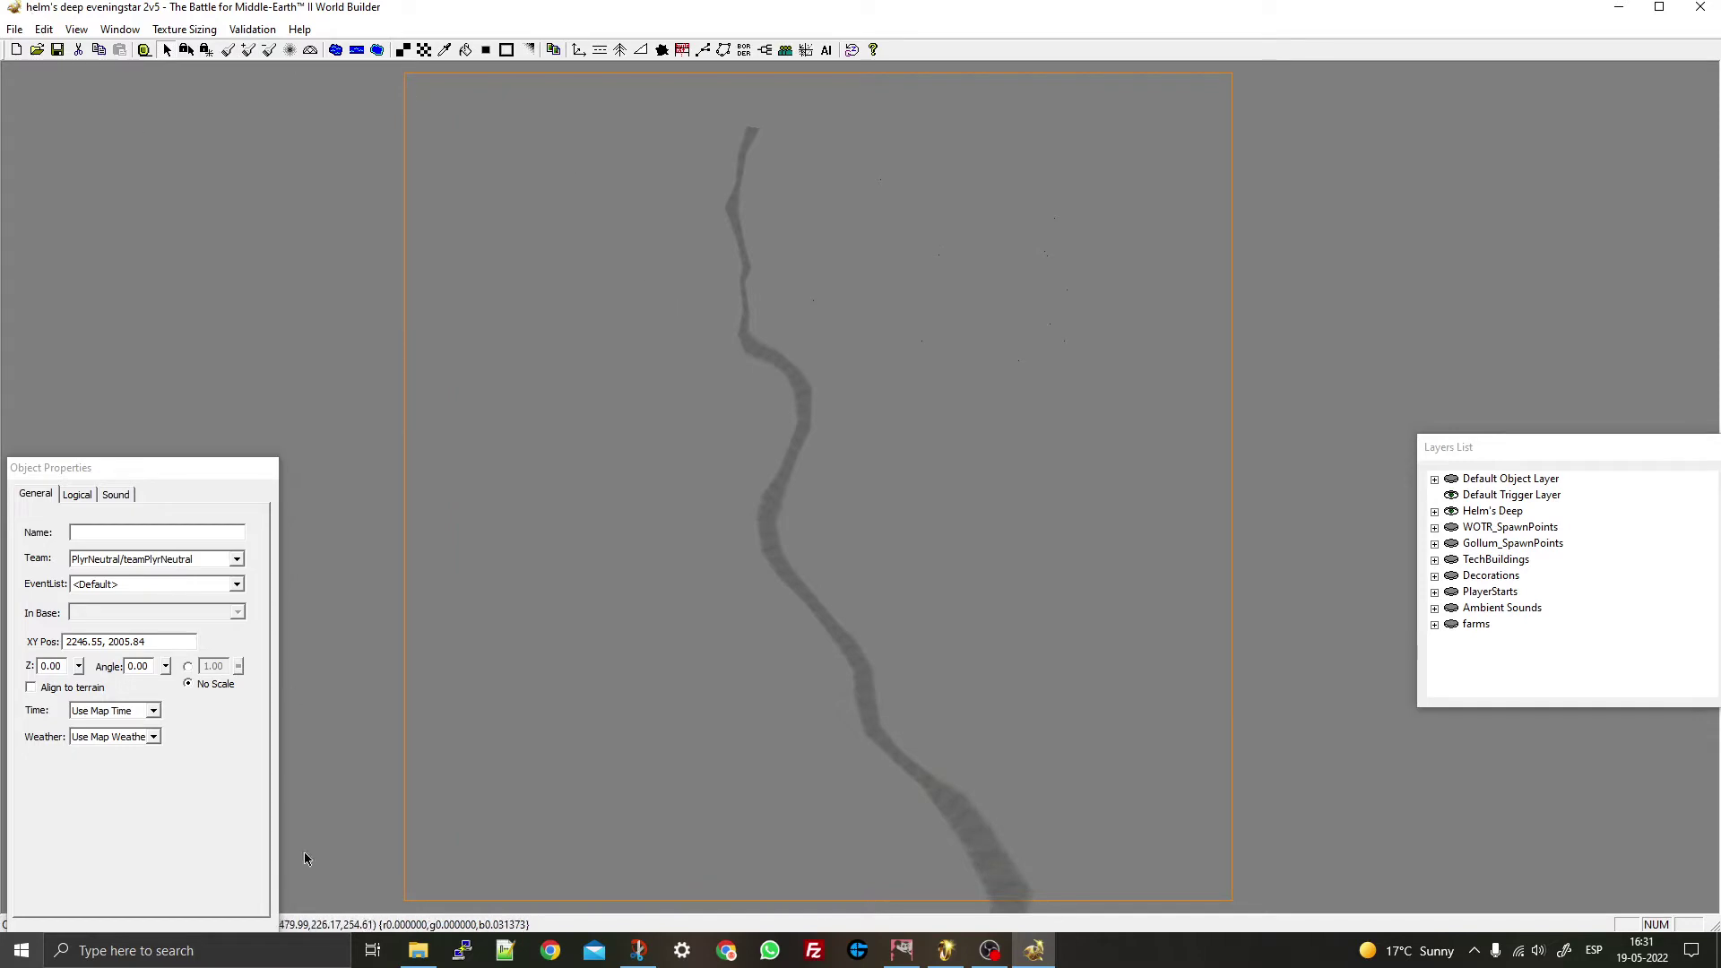
- Capture a new rectangular snip of the river view, cropped to the orange map boundary
left_click(639, 950)
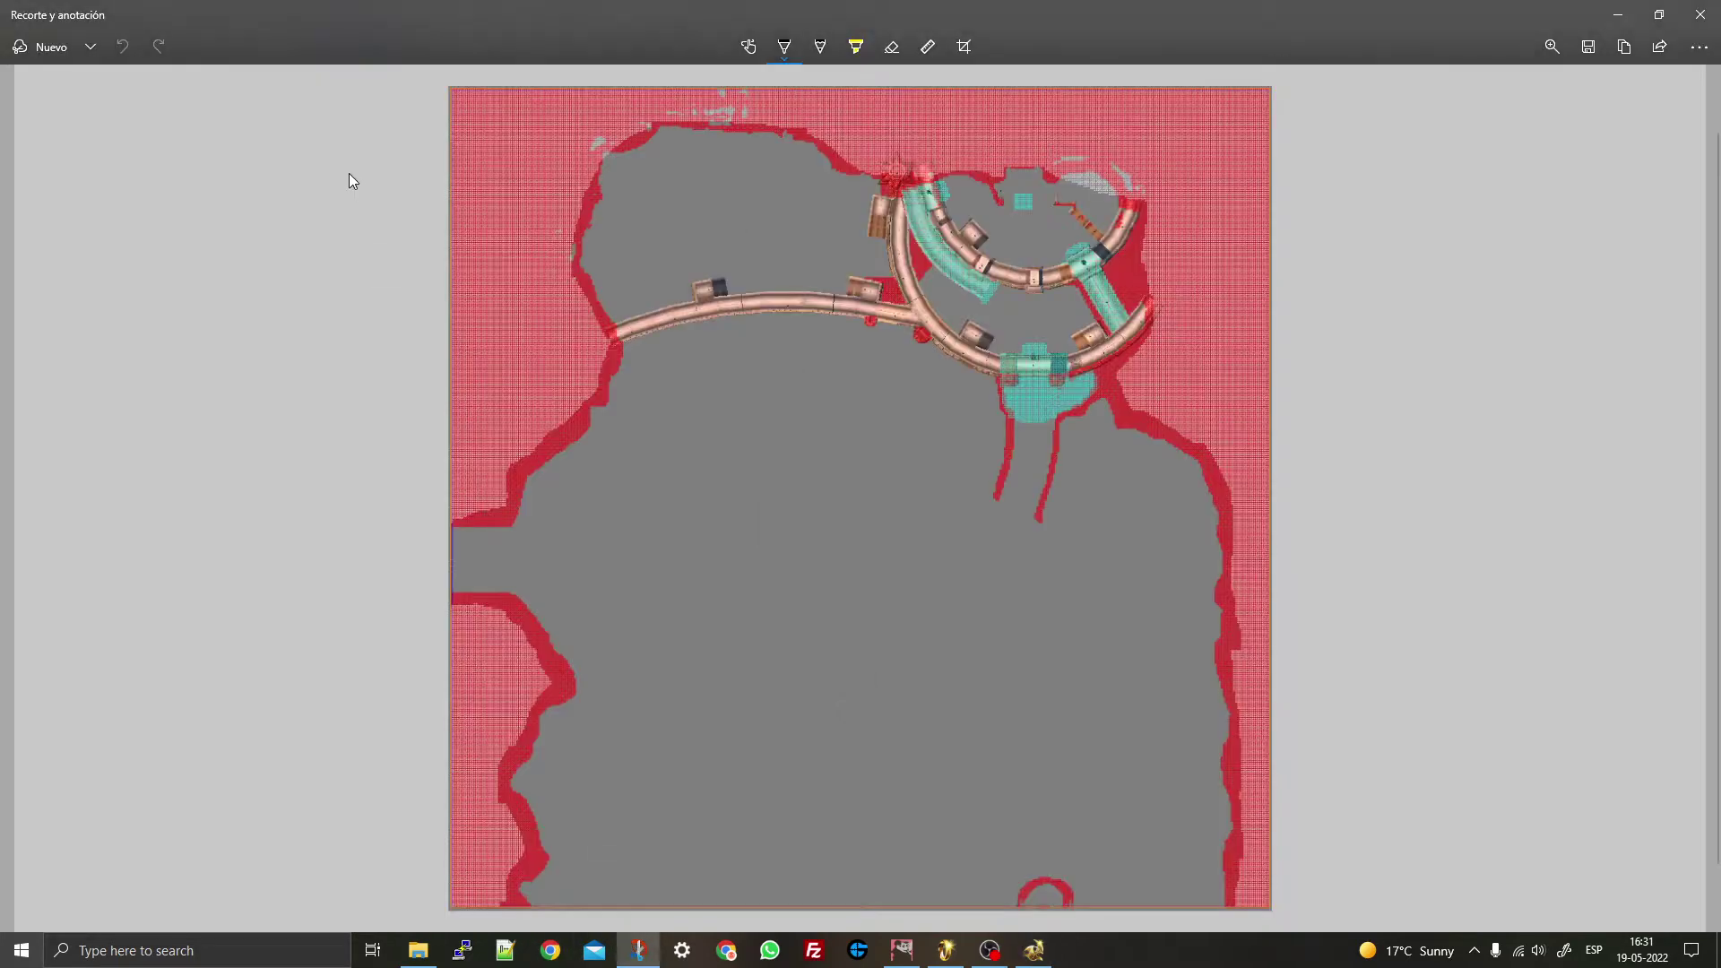
left_click(9, 45)
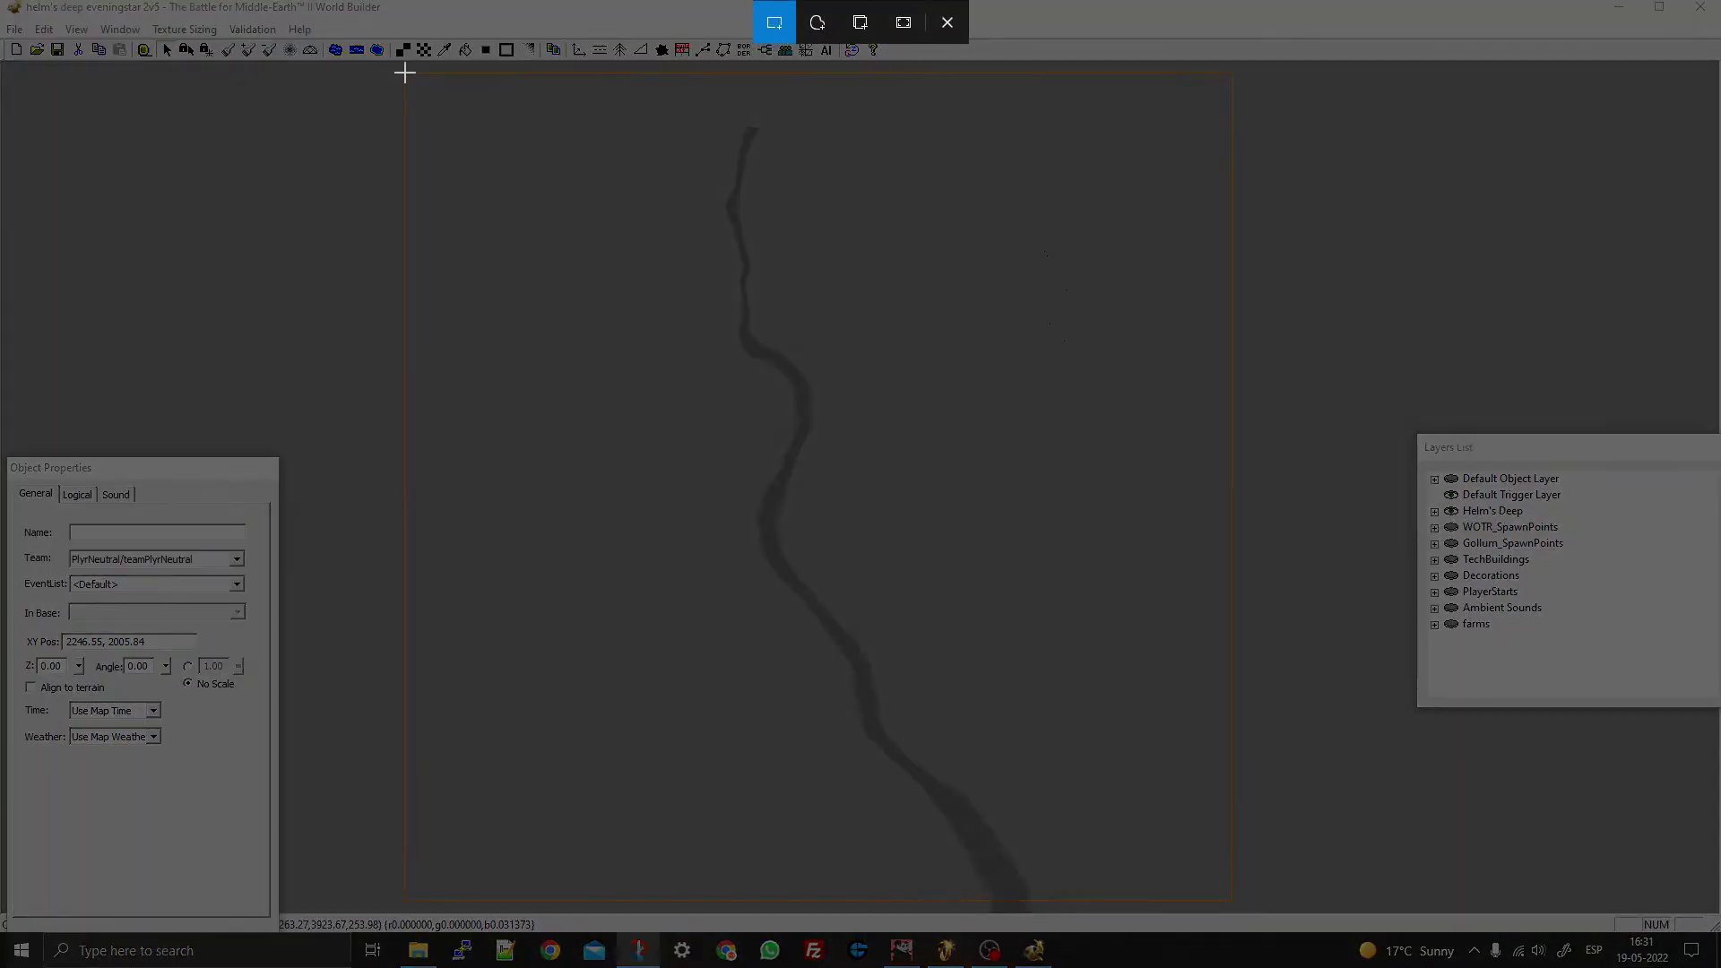
left_click_drag(404, 73, 1231, 899)
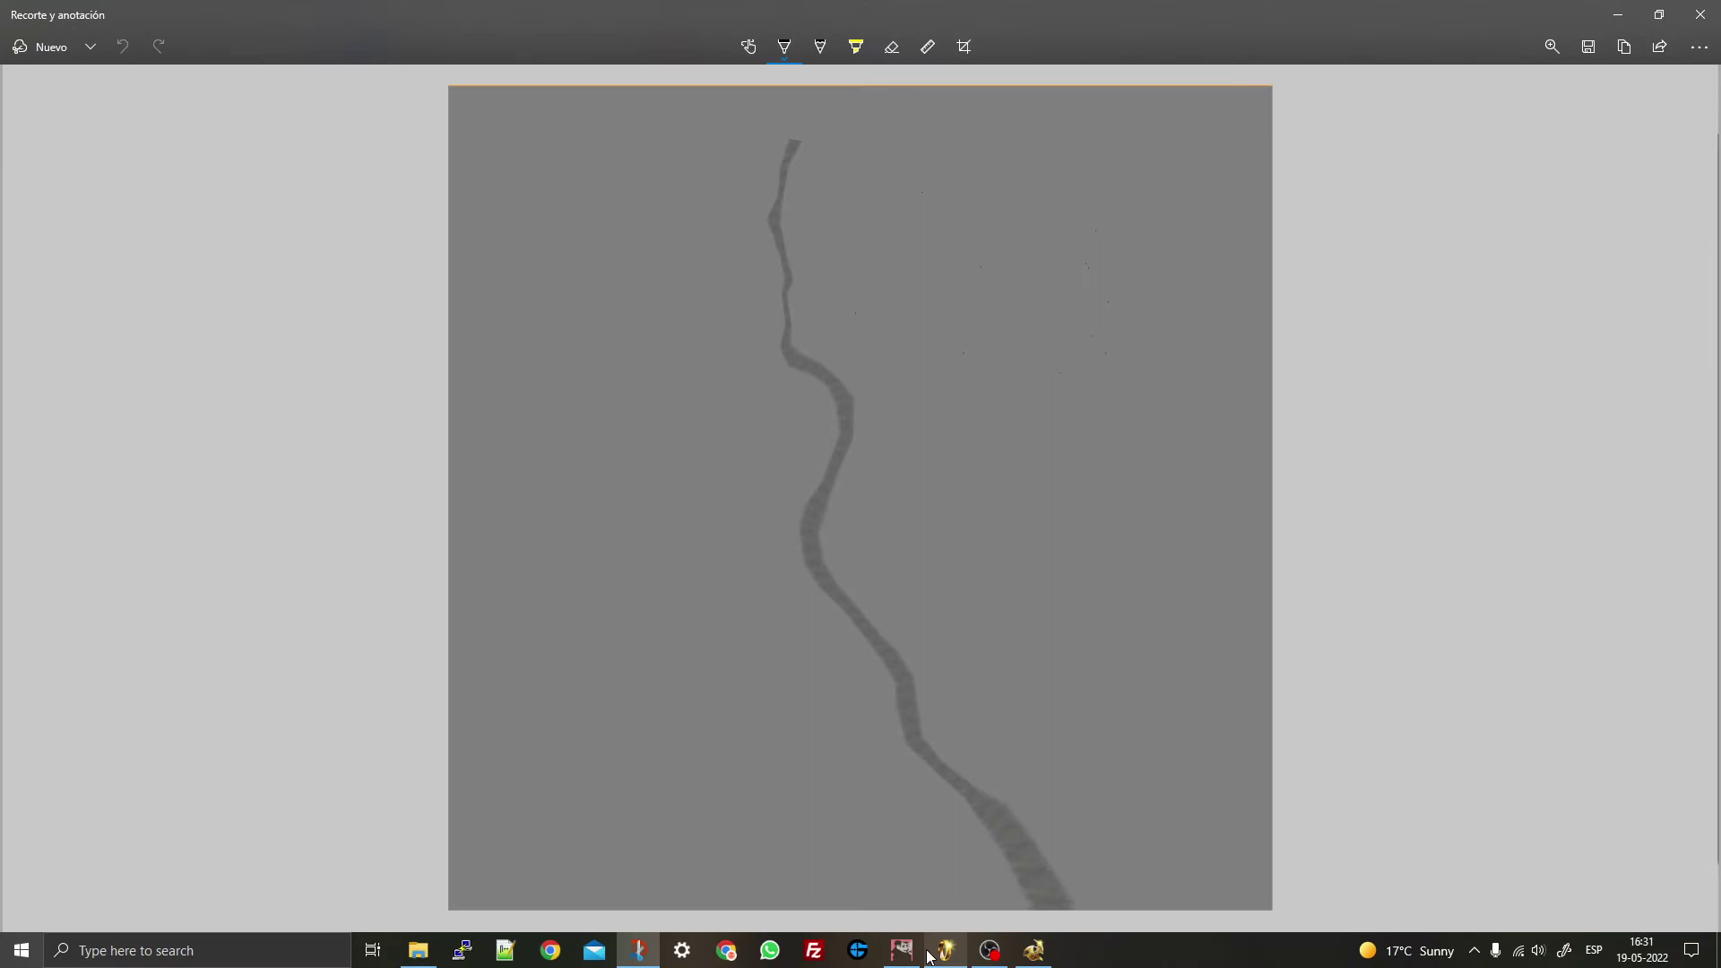
- Switch to GIMP, paste the river capture and convert the floating selection to a new layer
left_click(914, 941)
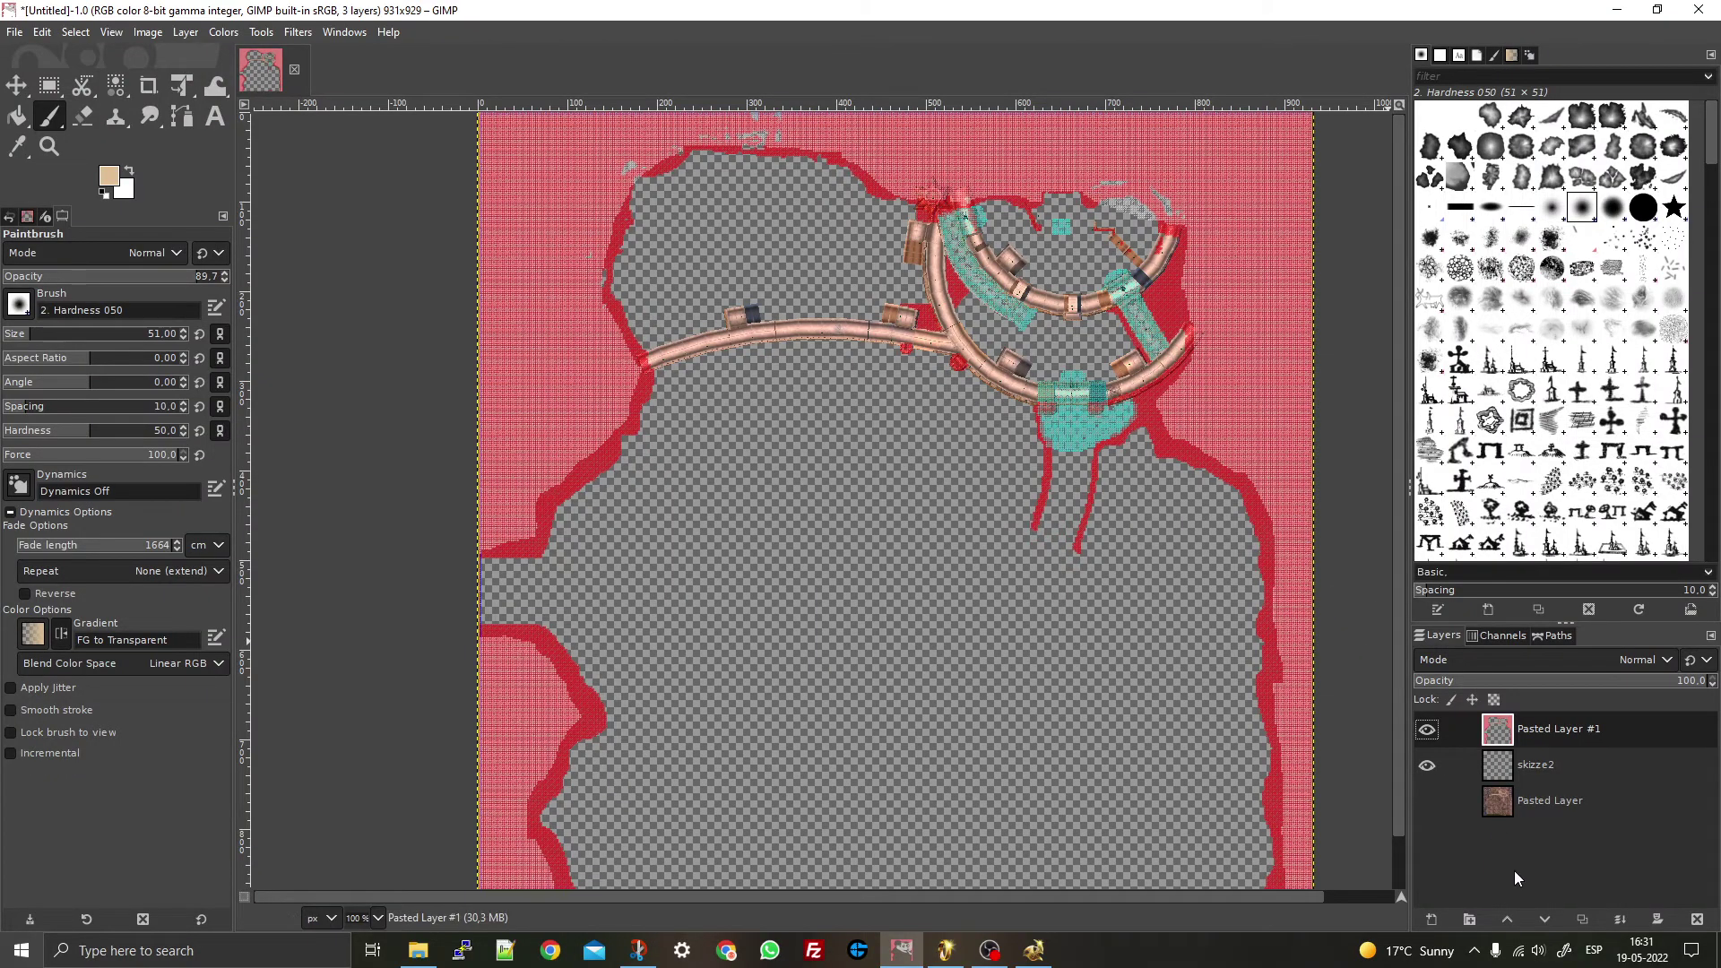
key("ctrl+v")
right_click(1502, 736)
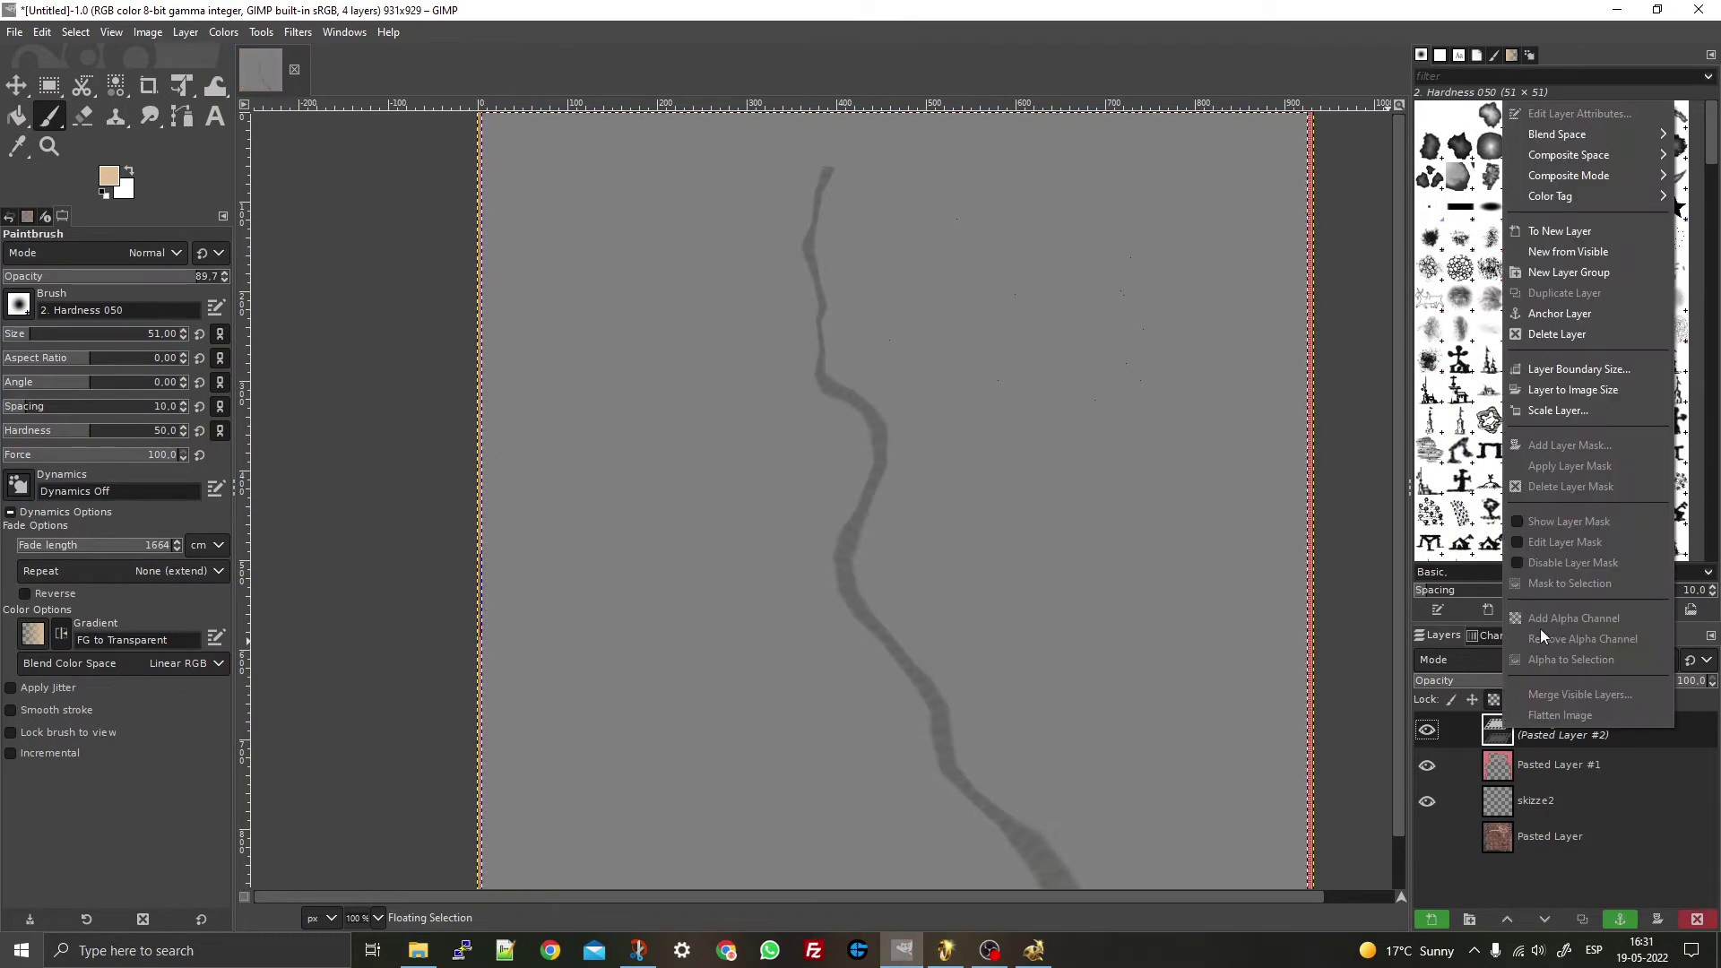
left_click(1565, 235)
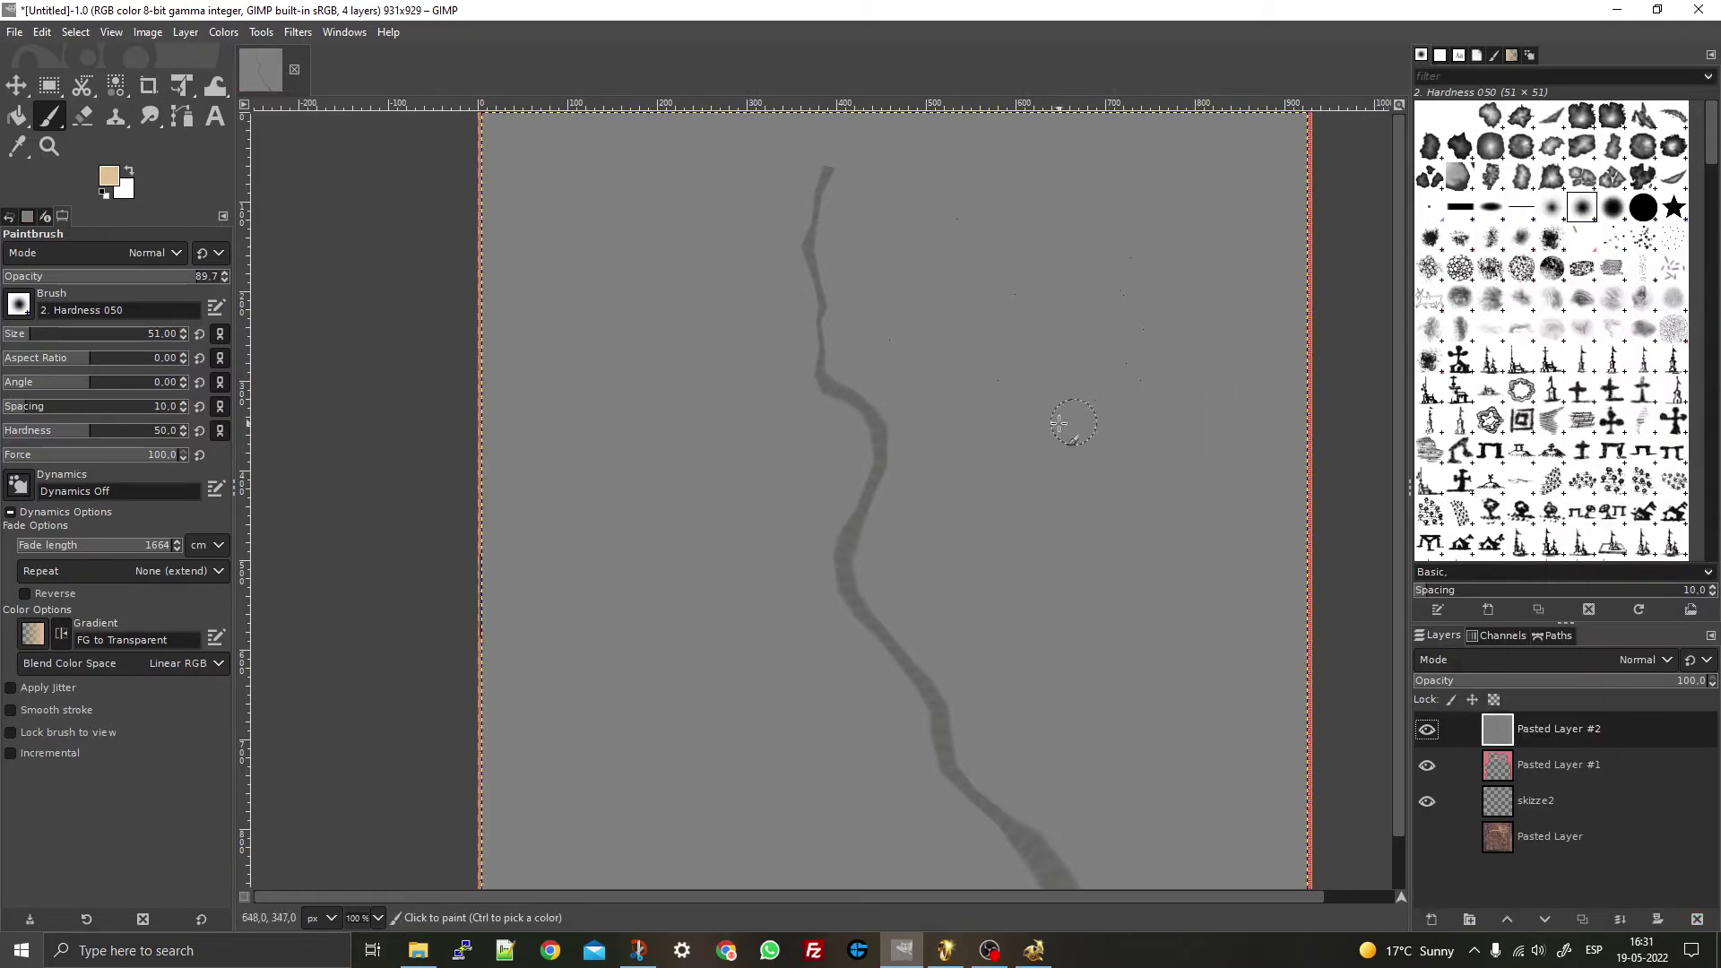
- Select the grey background of Pasted Layer #2 by colour with the threshold at 0 and delete it
left_click(116, 85)
left_click(803, 489)
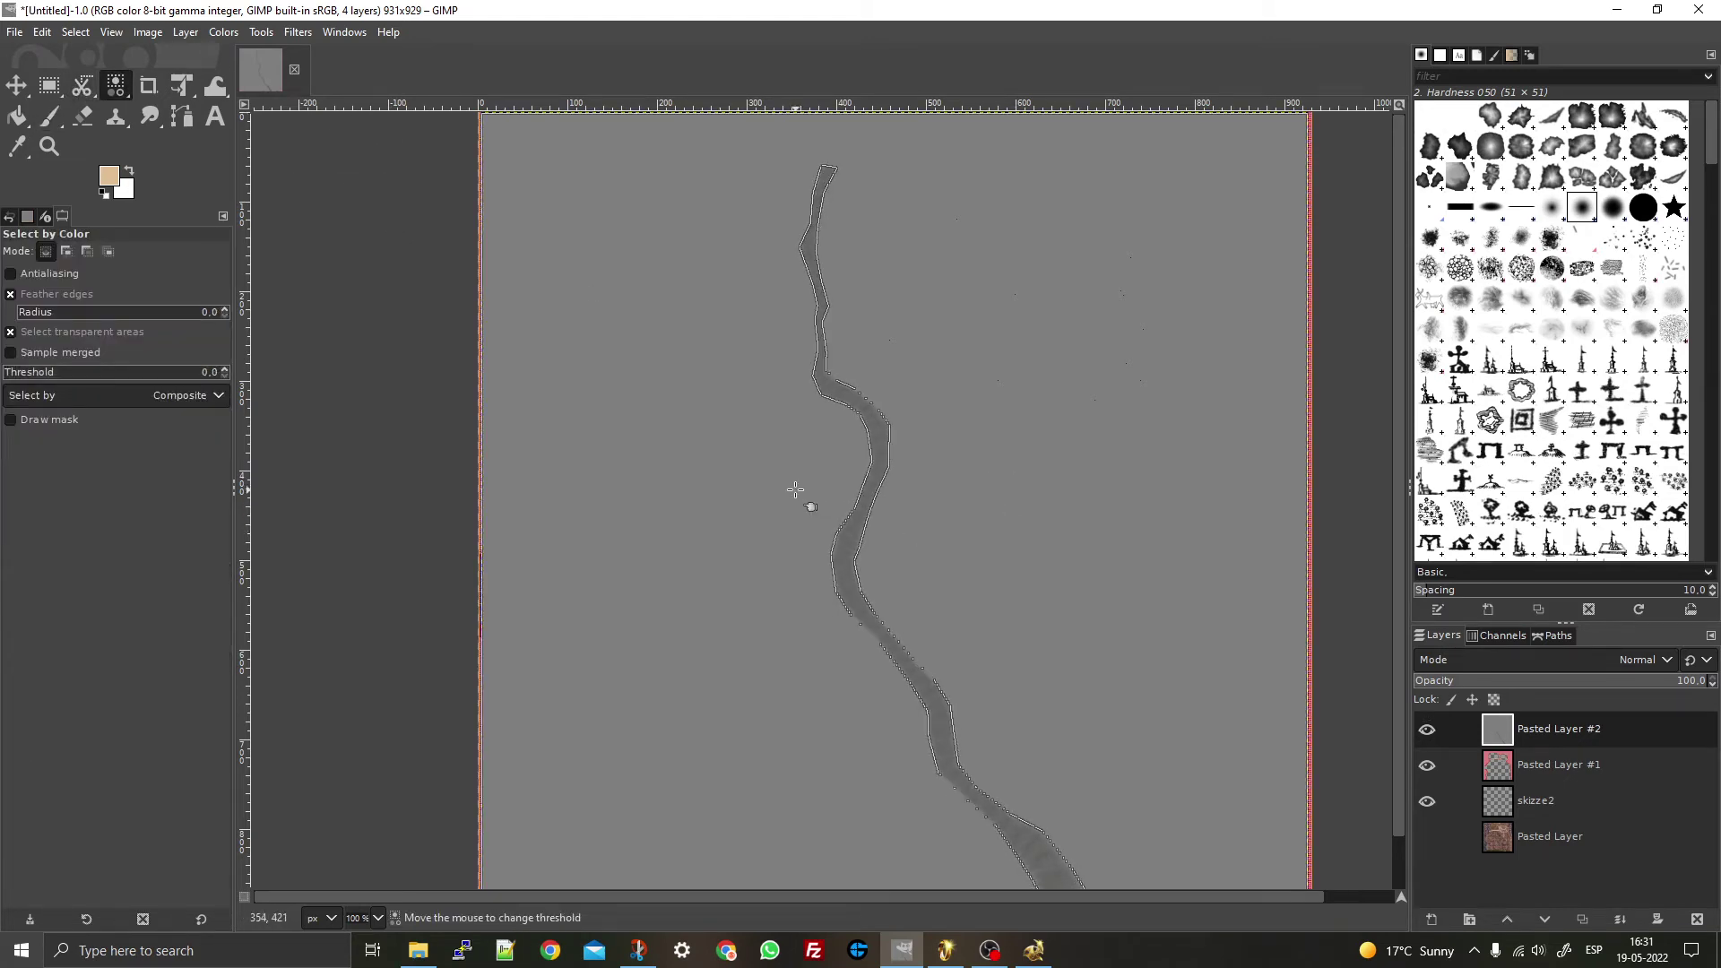
left_click_drag(795, 490, 793, 488)
key("Delete")
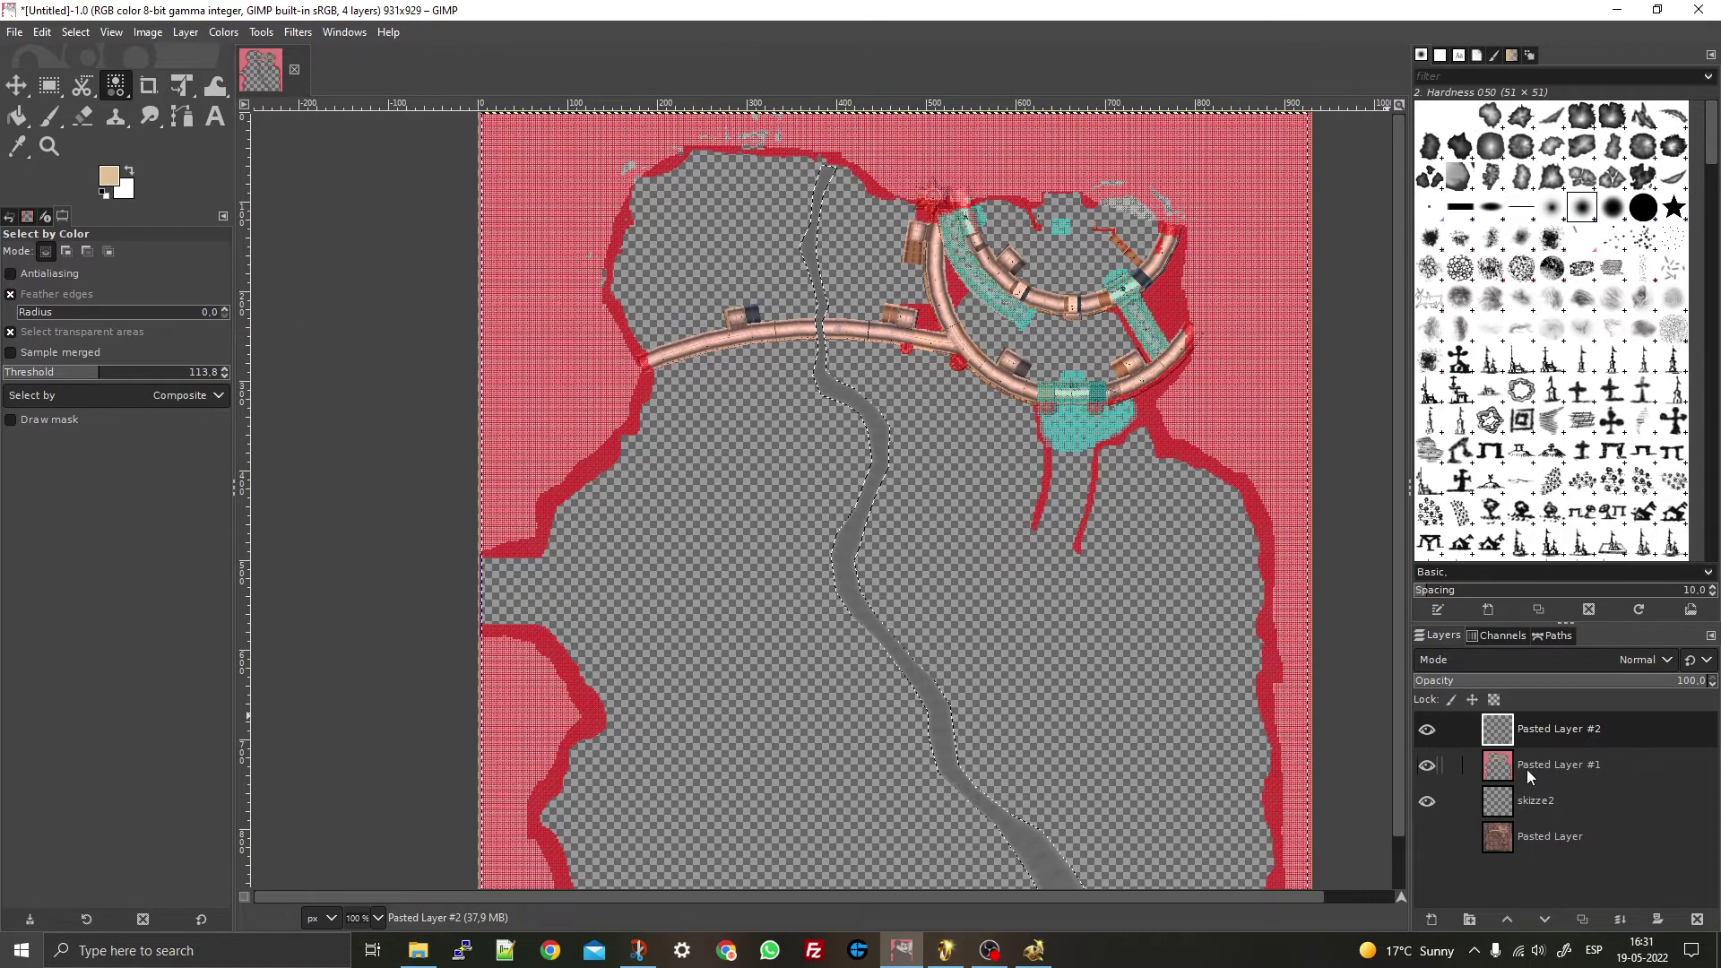
- Show the original Pasted Layer again and toggle the overlay layers' visibility to compare them with the map
left_click(1428, 837)
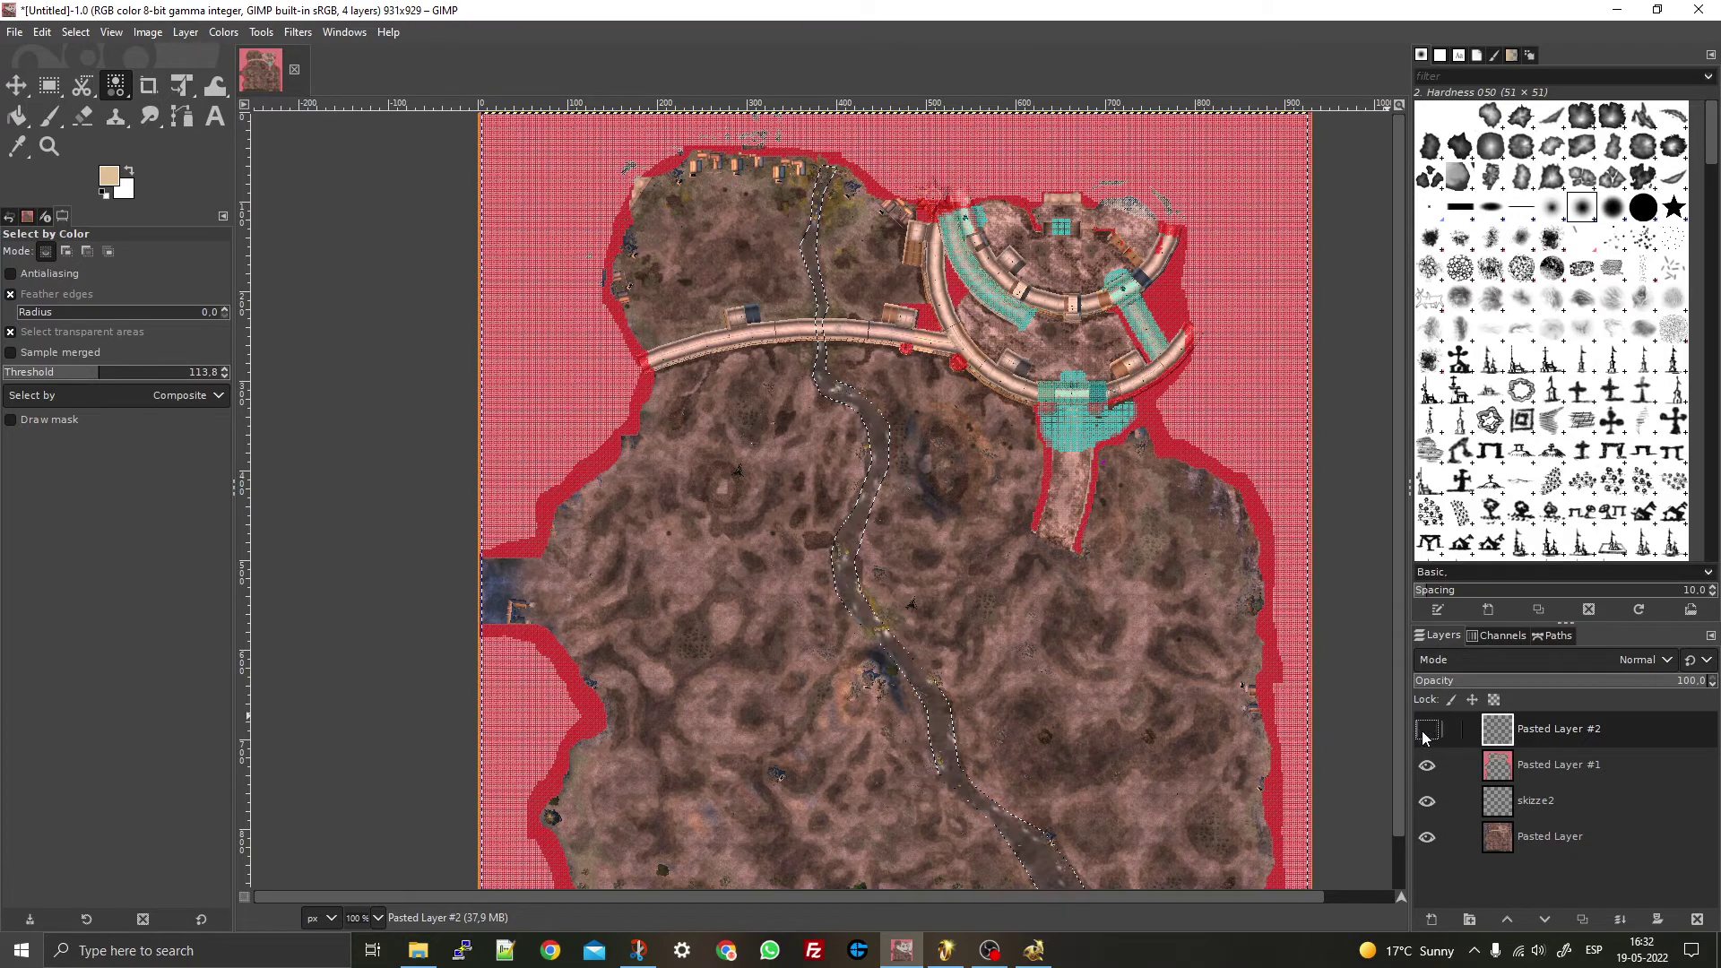
left_click(1427, 764)
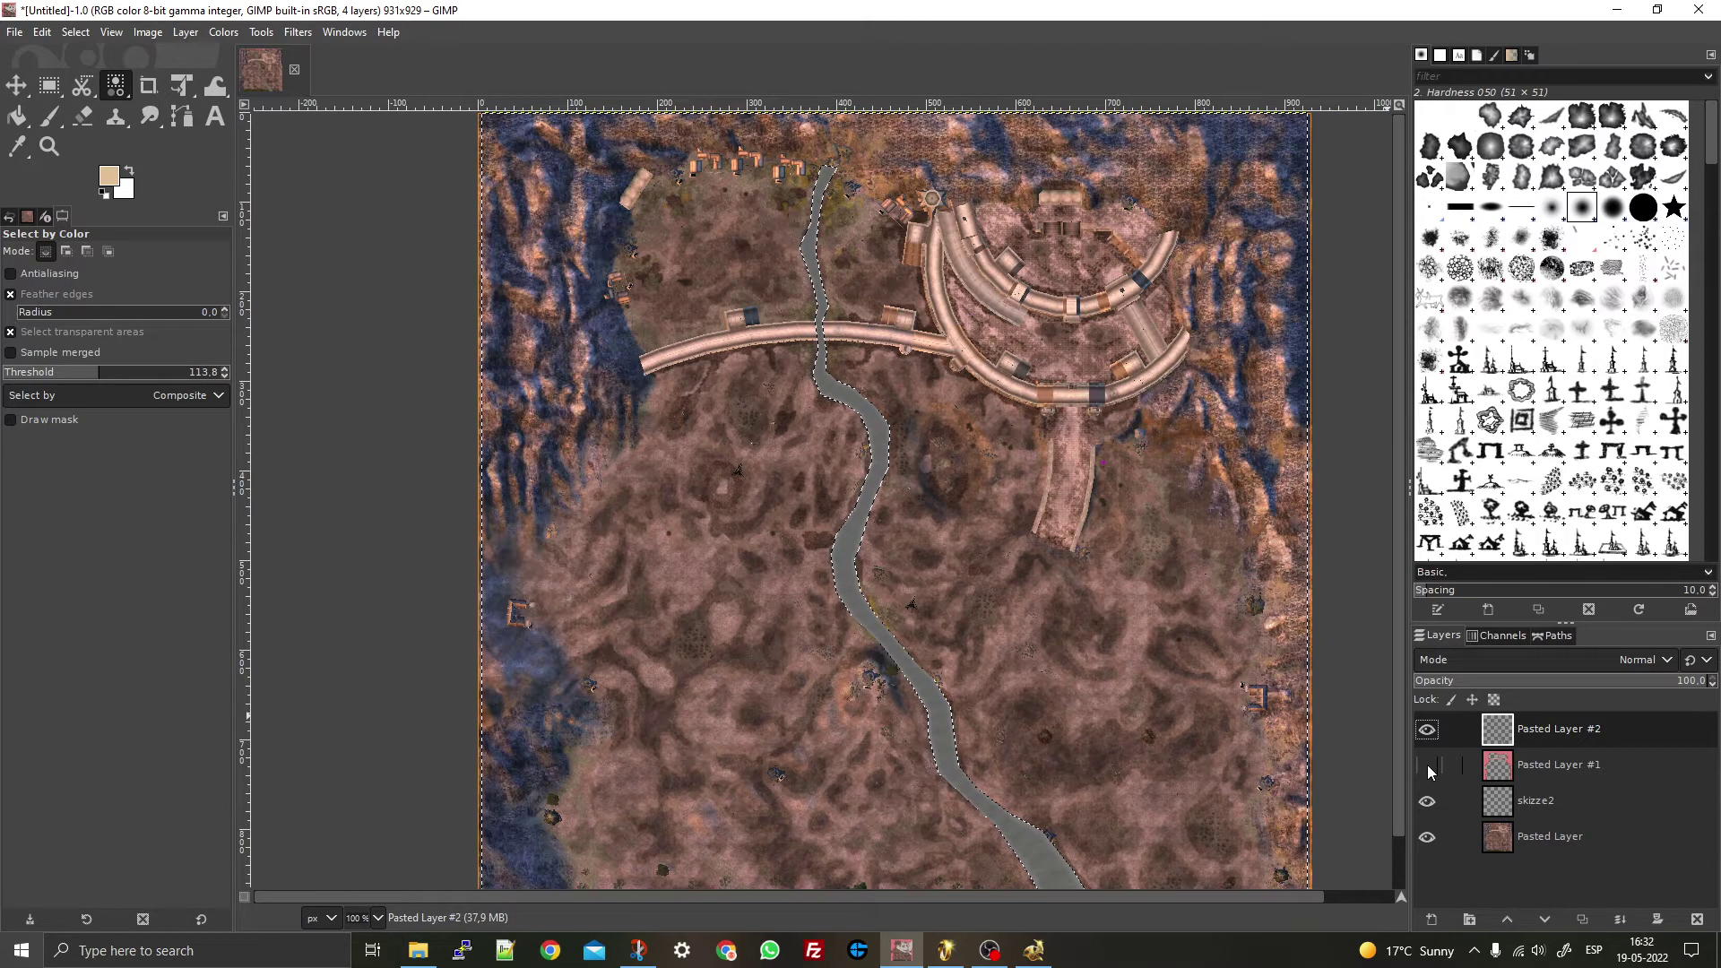
left_click(1427, 766)
left_click(1427, 766)
left_click(1427, 766)
left_click(1427, 765)
left_click(1427, 765)
left_click(1427, 765)
left_click(1427, 765)
left_click(1427, 766)
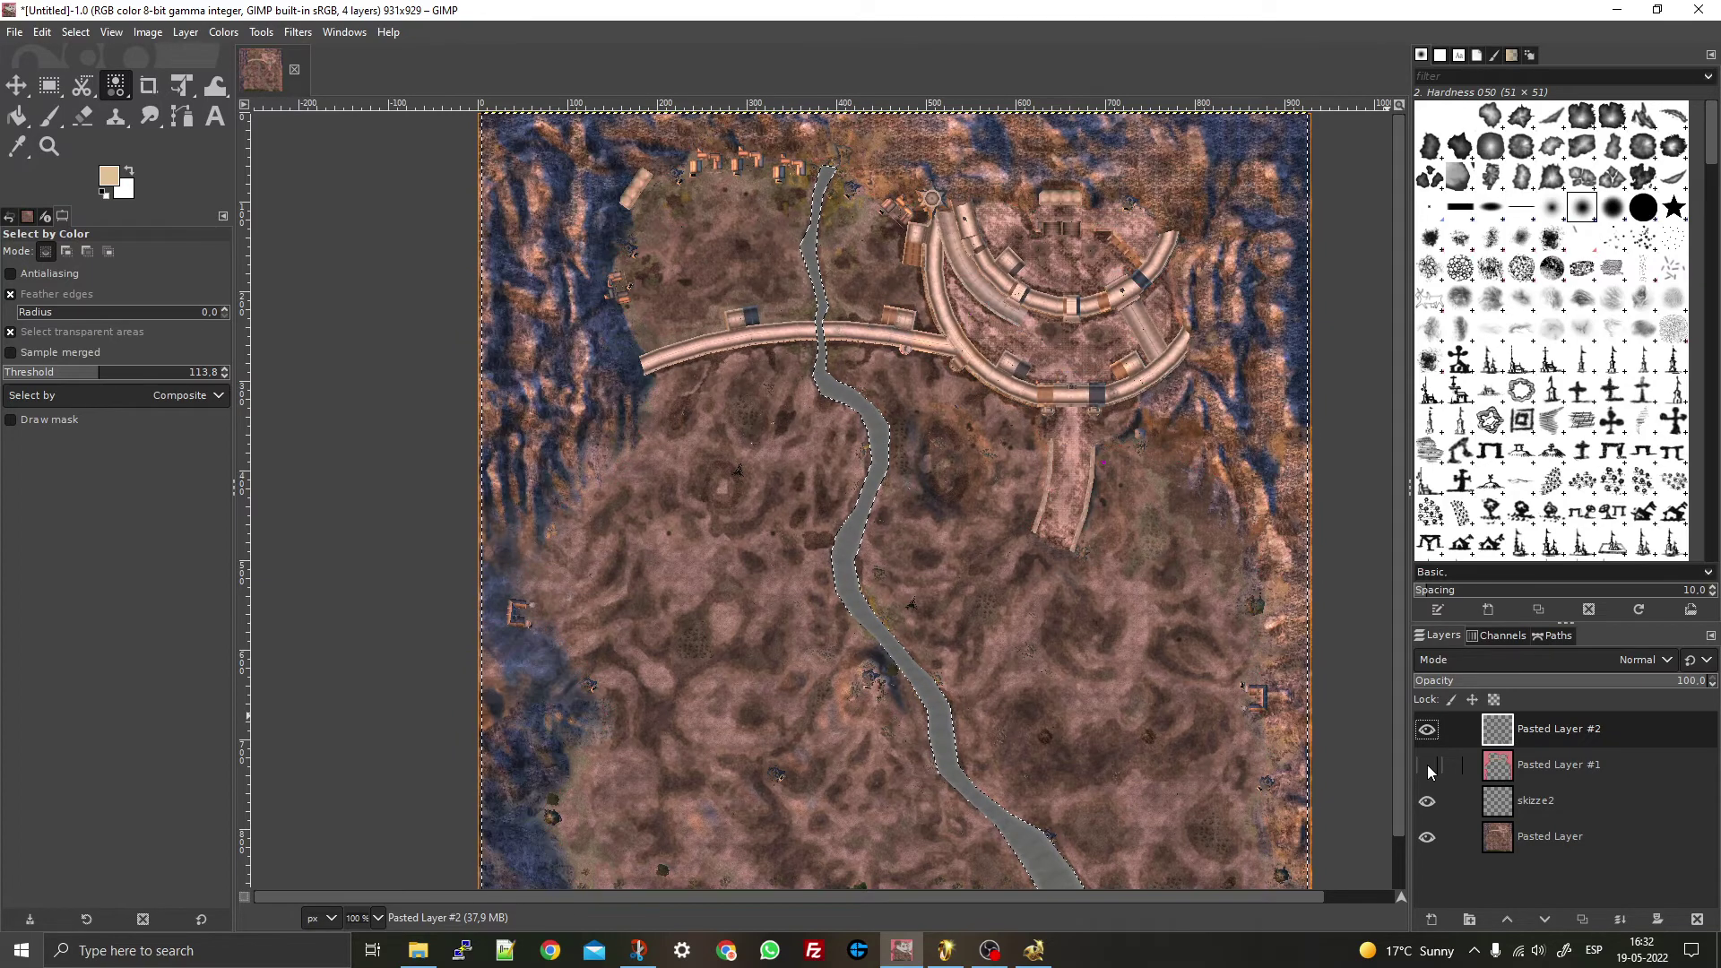
left_click(1427, 766)
left_click(1427, 766)
left_click(1427, 766)
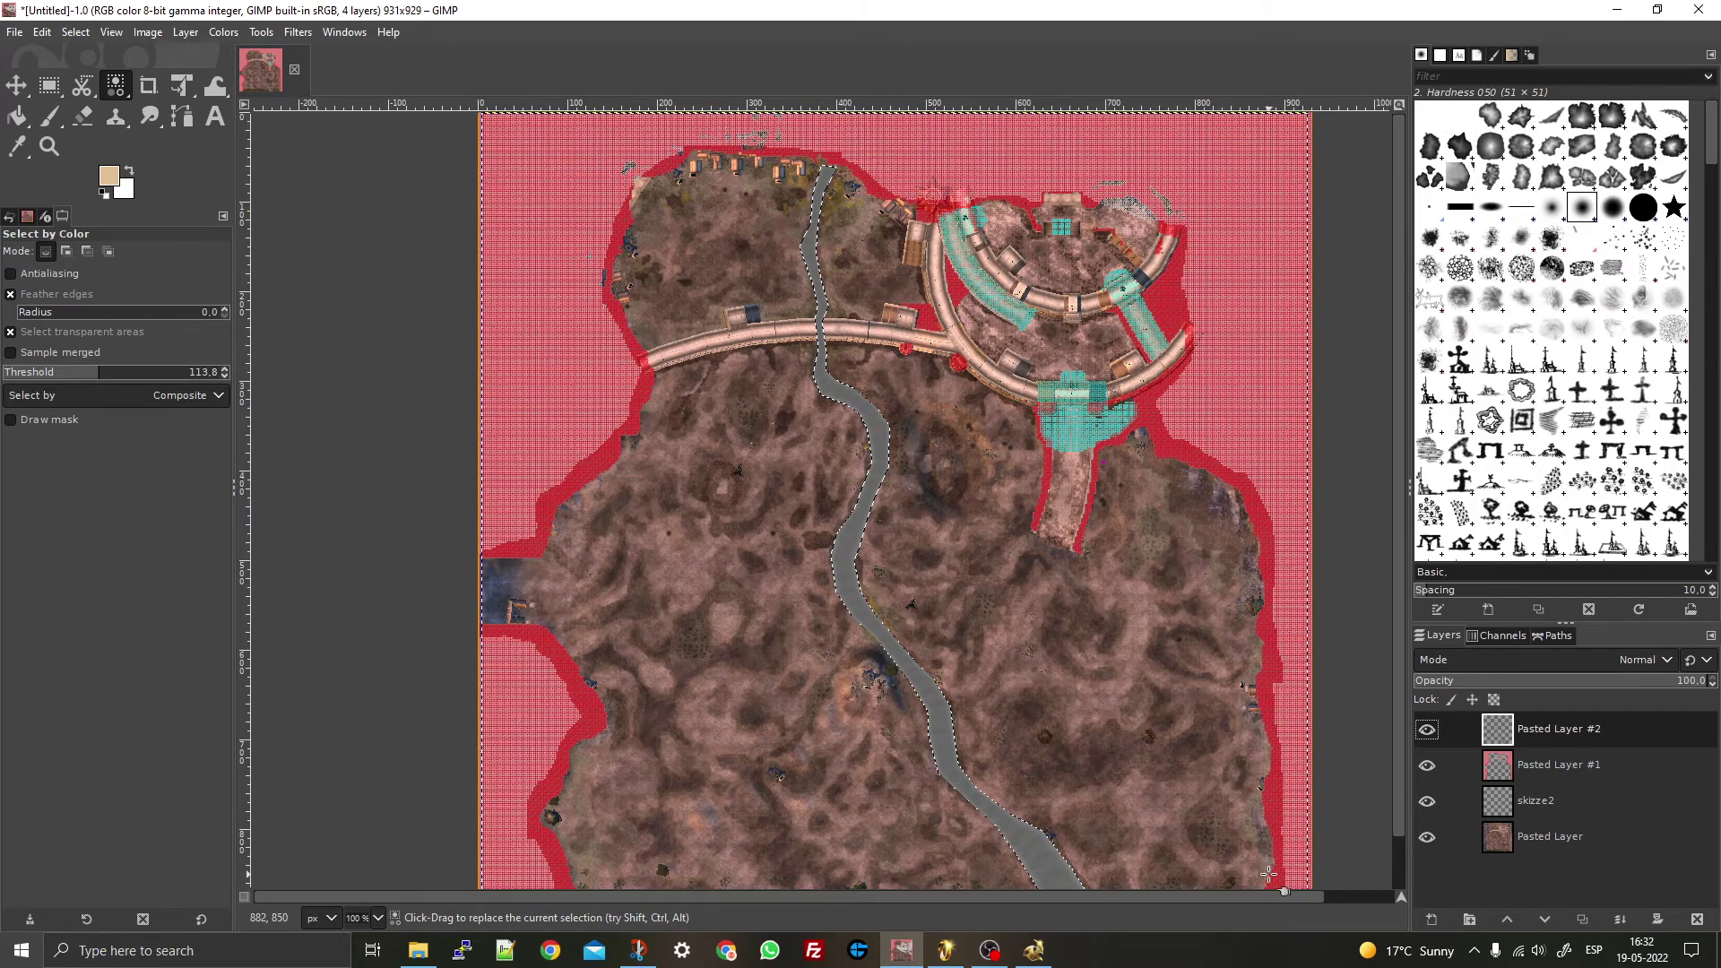
- Toggle the visibility of Pasted Layer #1 and Pasted Layer #2 to compare them with the map, and hide the original Pasted Layer
left_click(1426, 766)
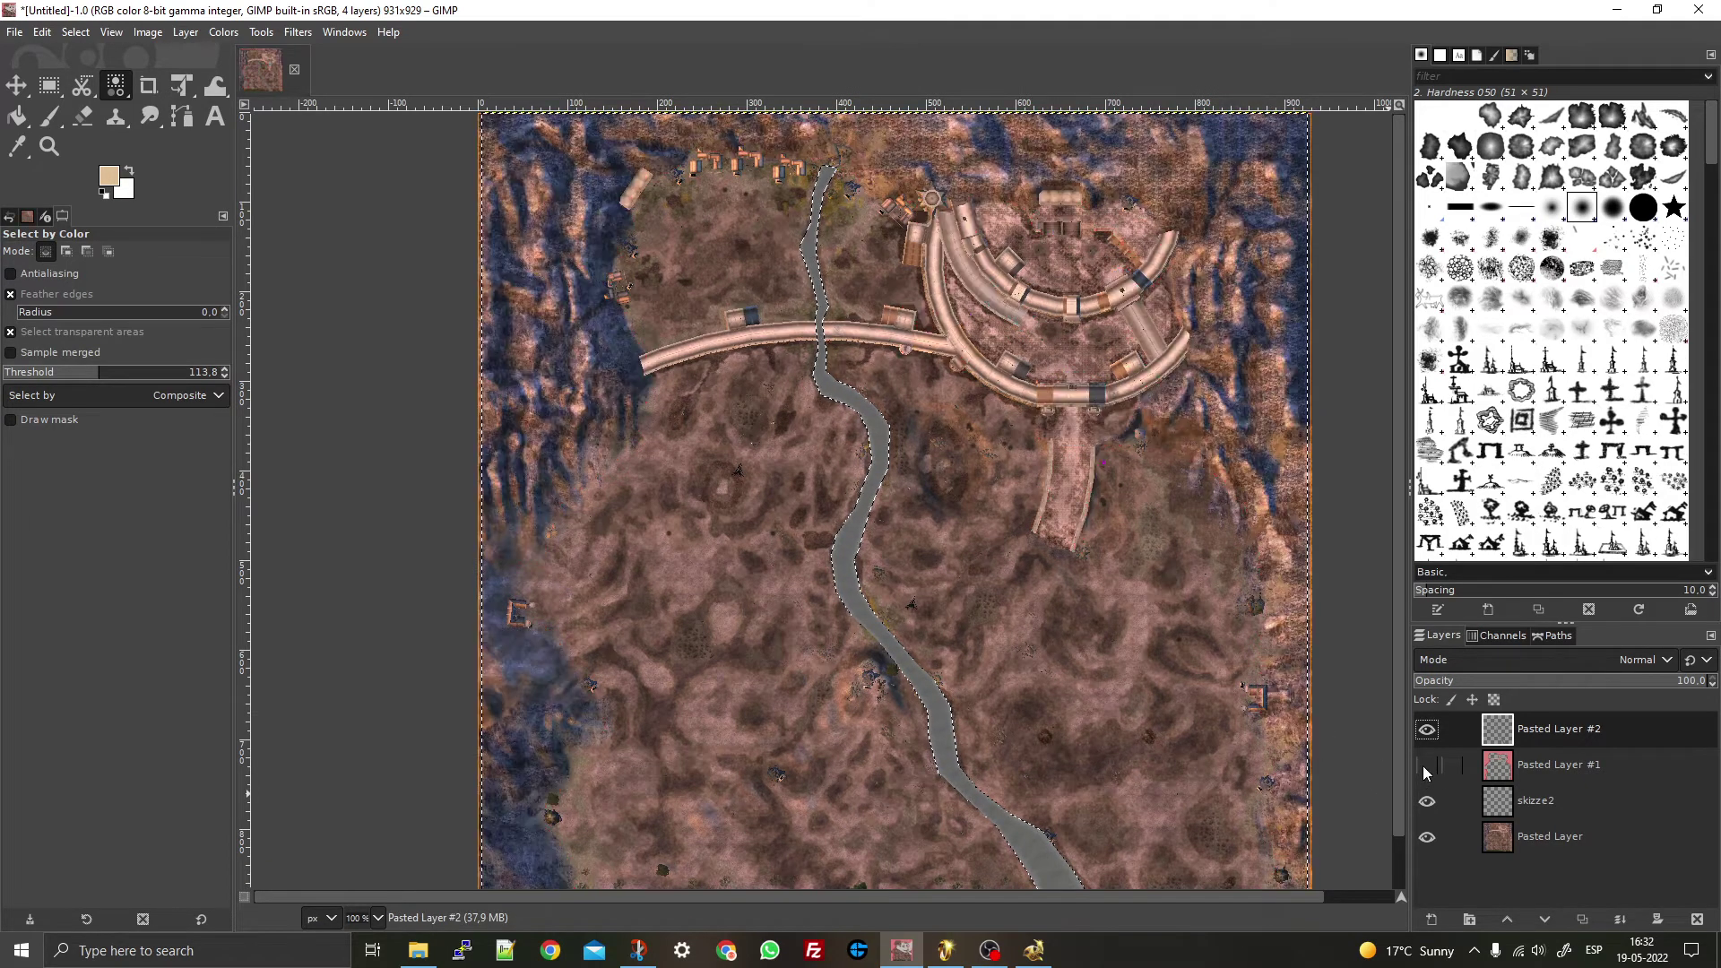
left_click(1426, 767)
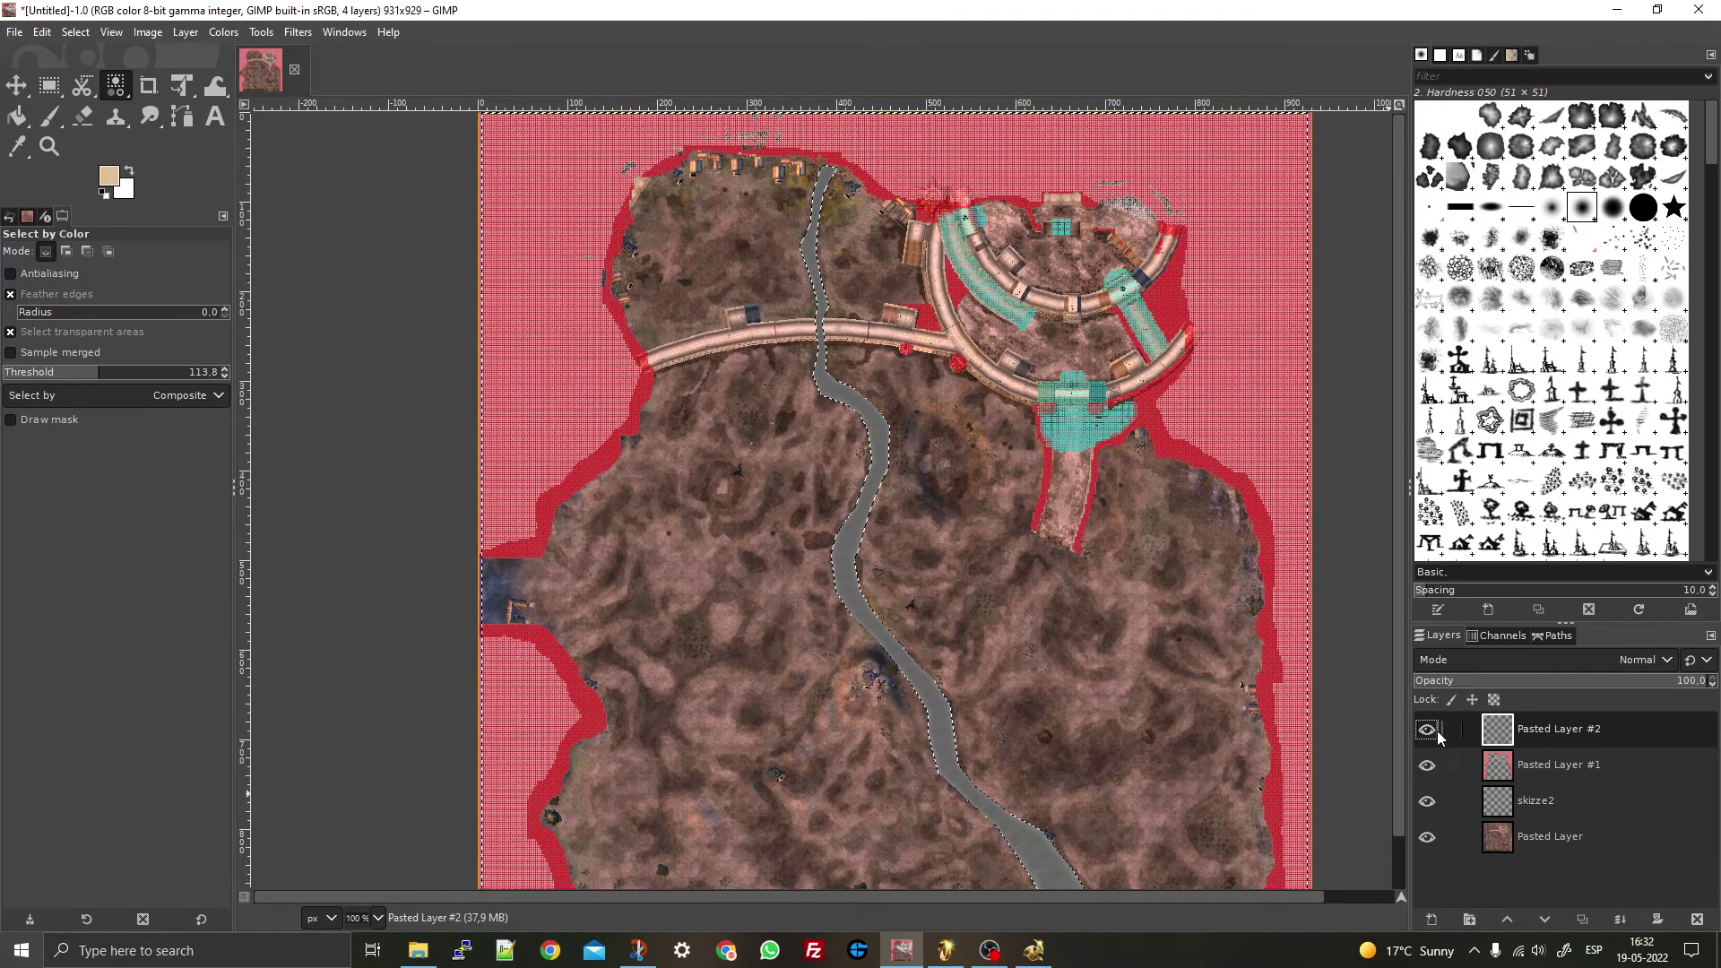
left_click(1427, 729)
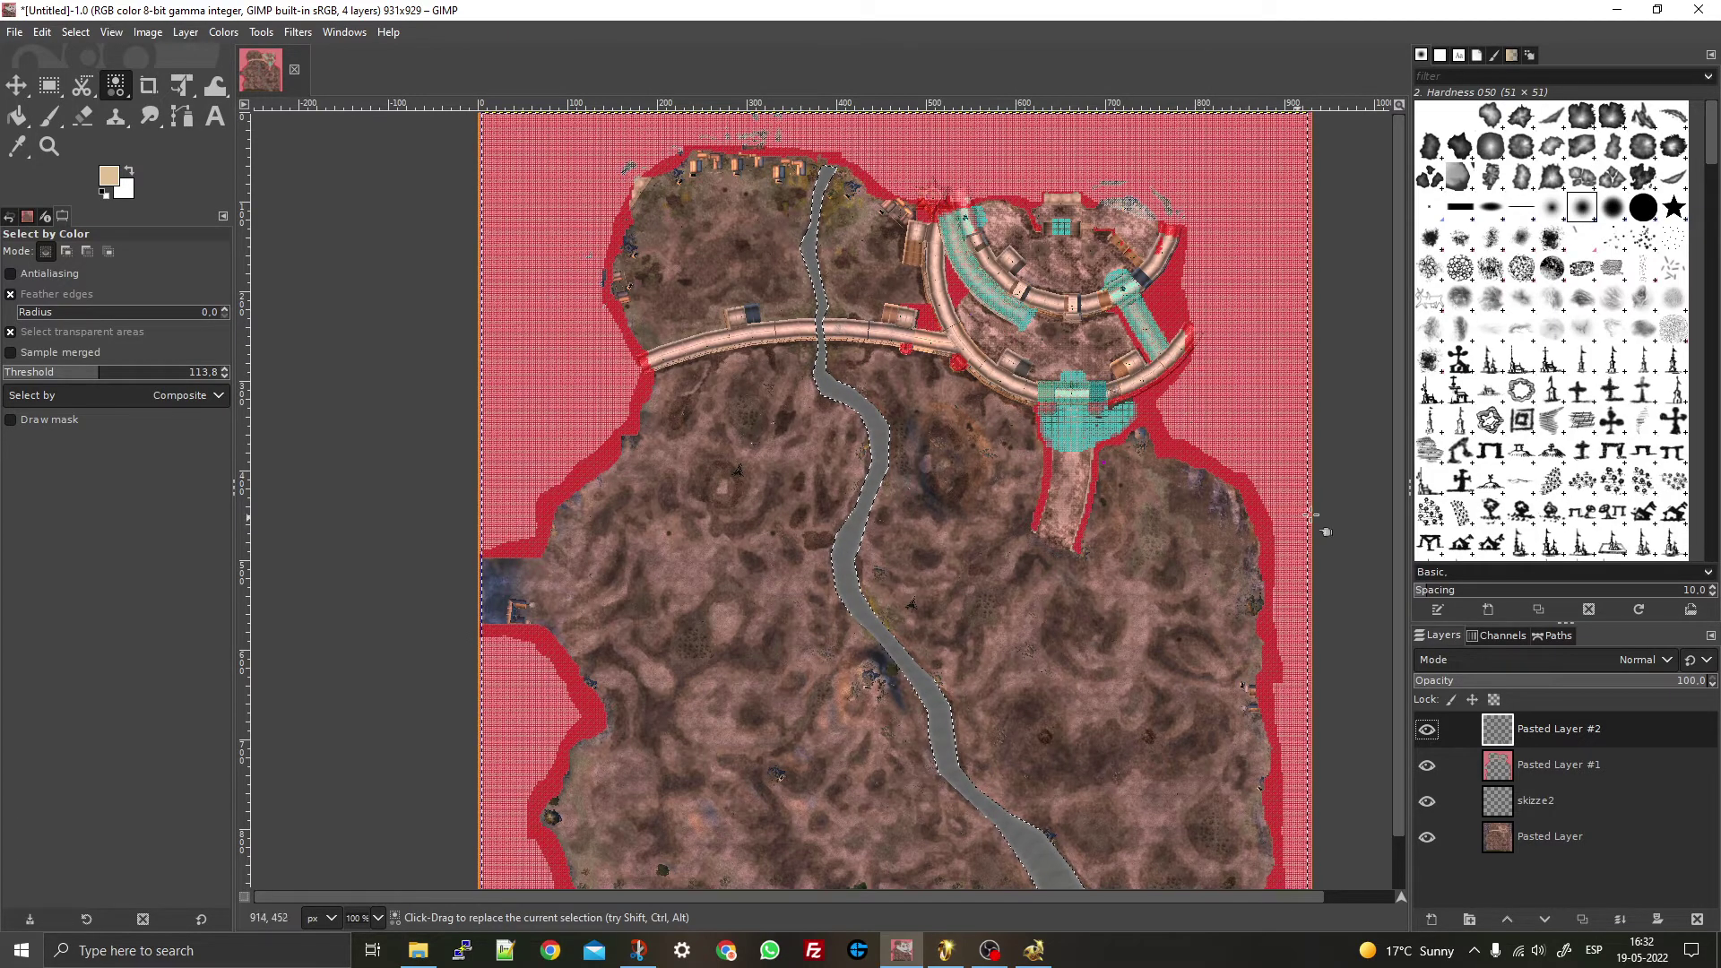
left_click(1427, 837)
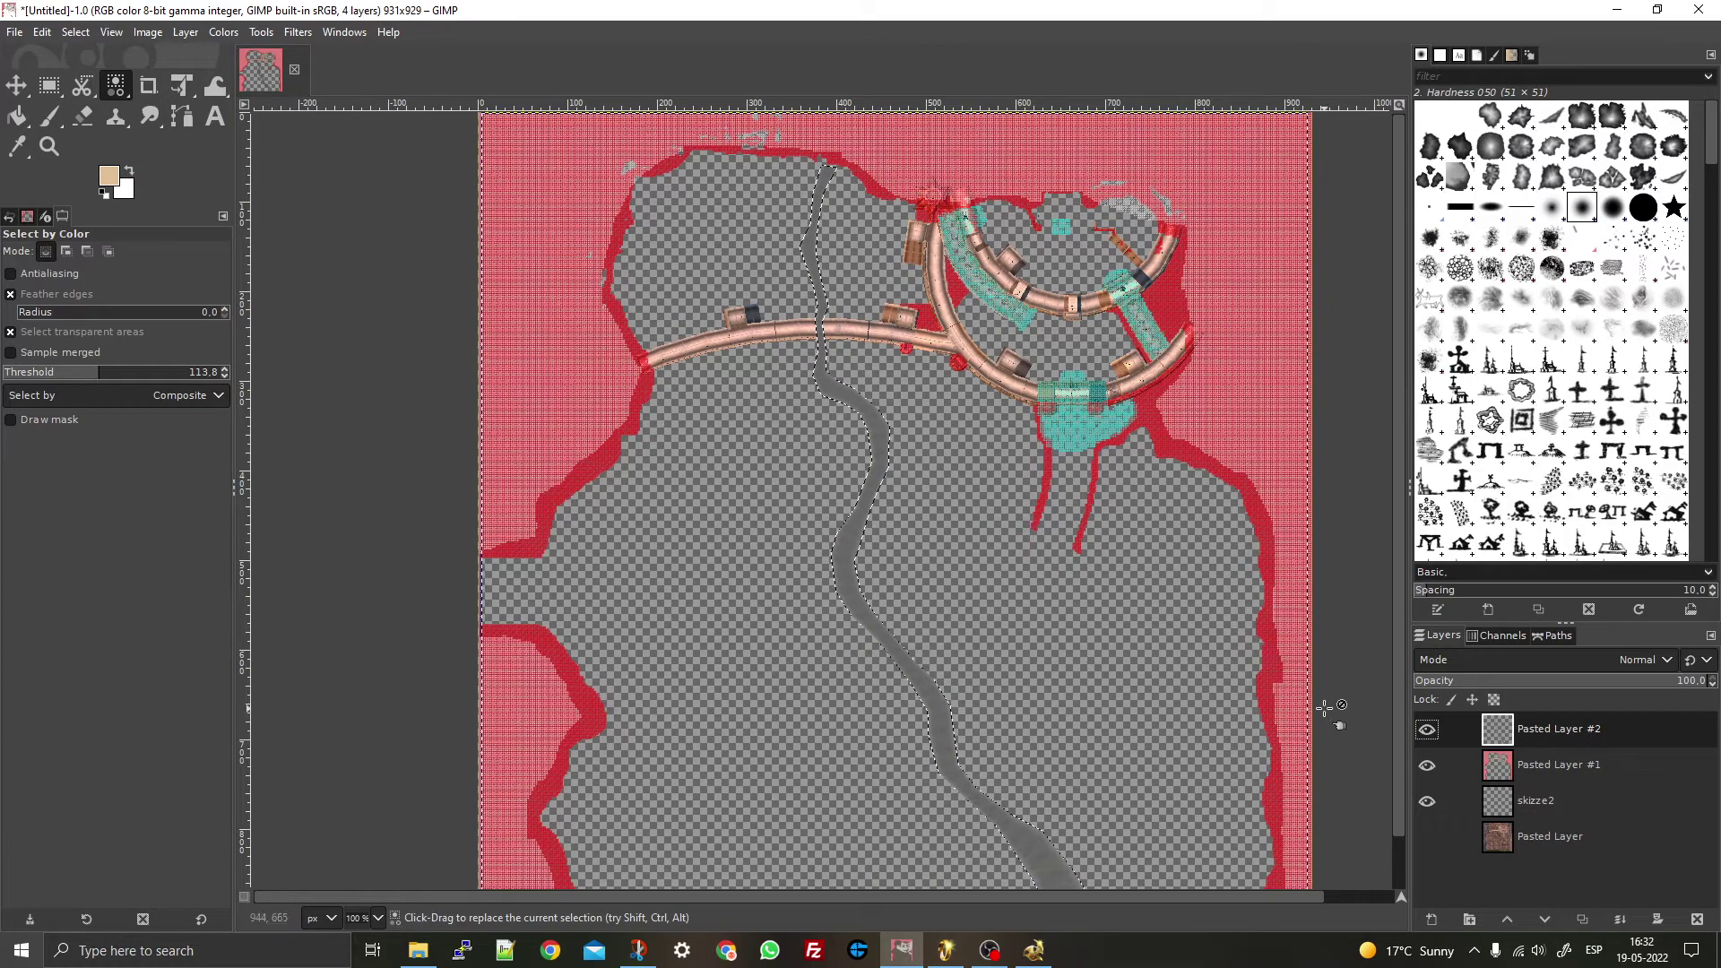
- Create a new transparent layer named mountains above Pasted Layer #2
right_click(1496, 856)
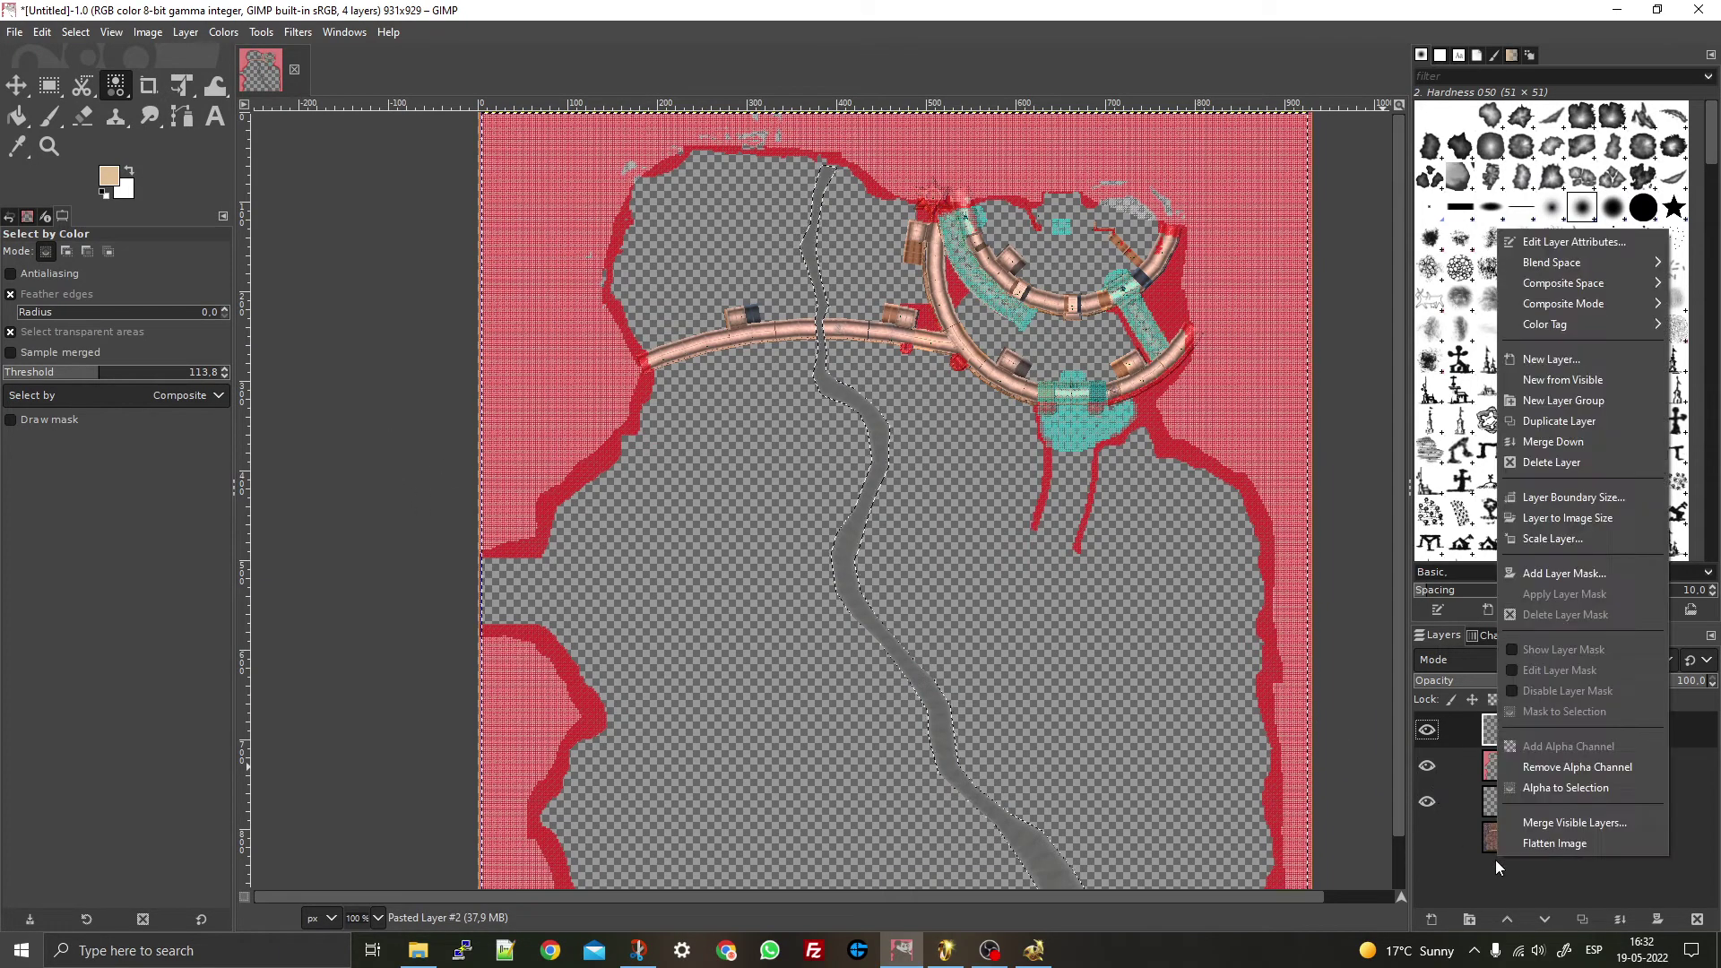
left_click(1562, 362)
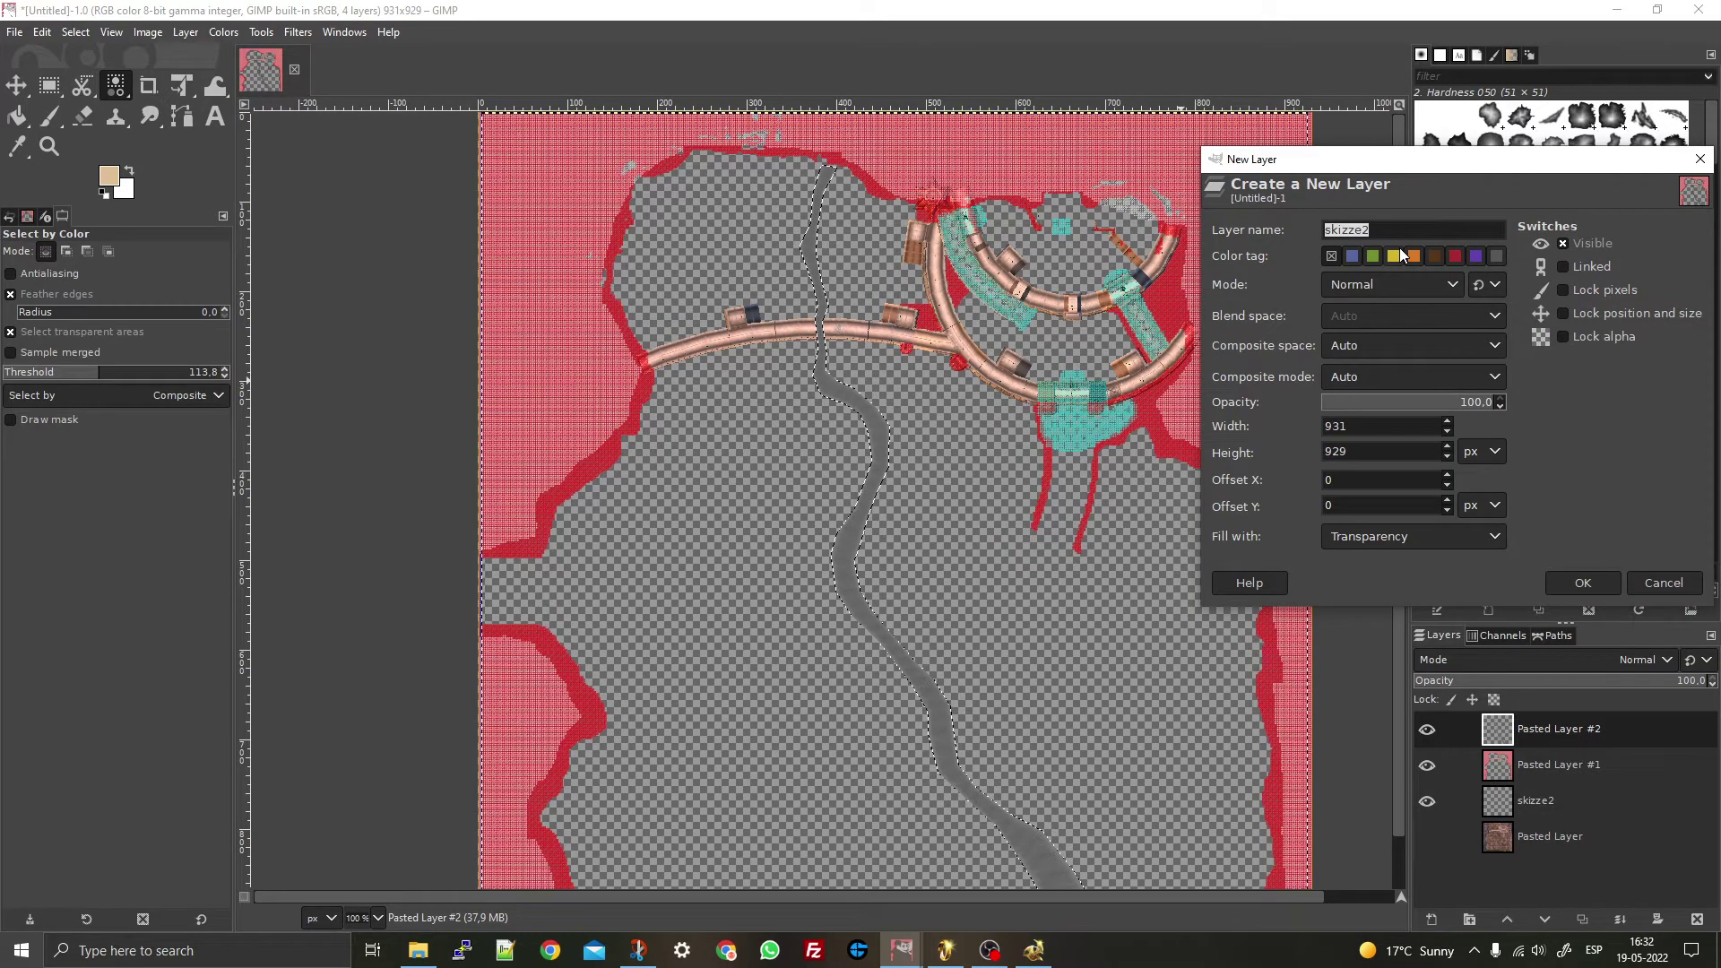
type("mountains")
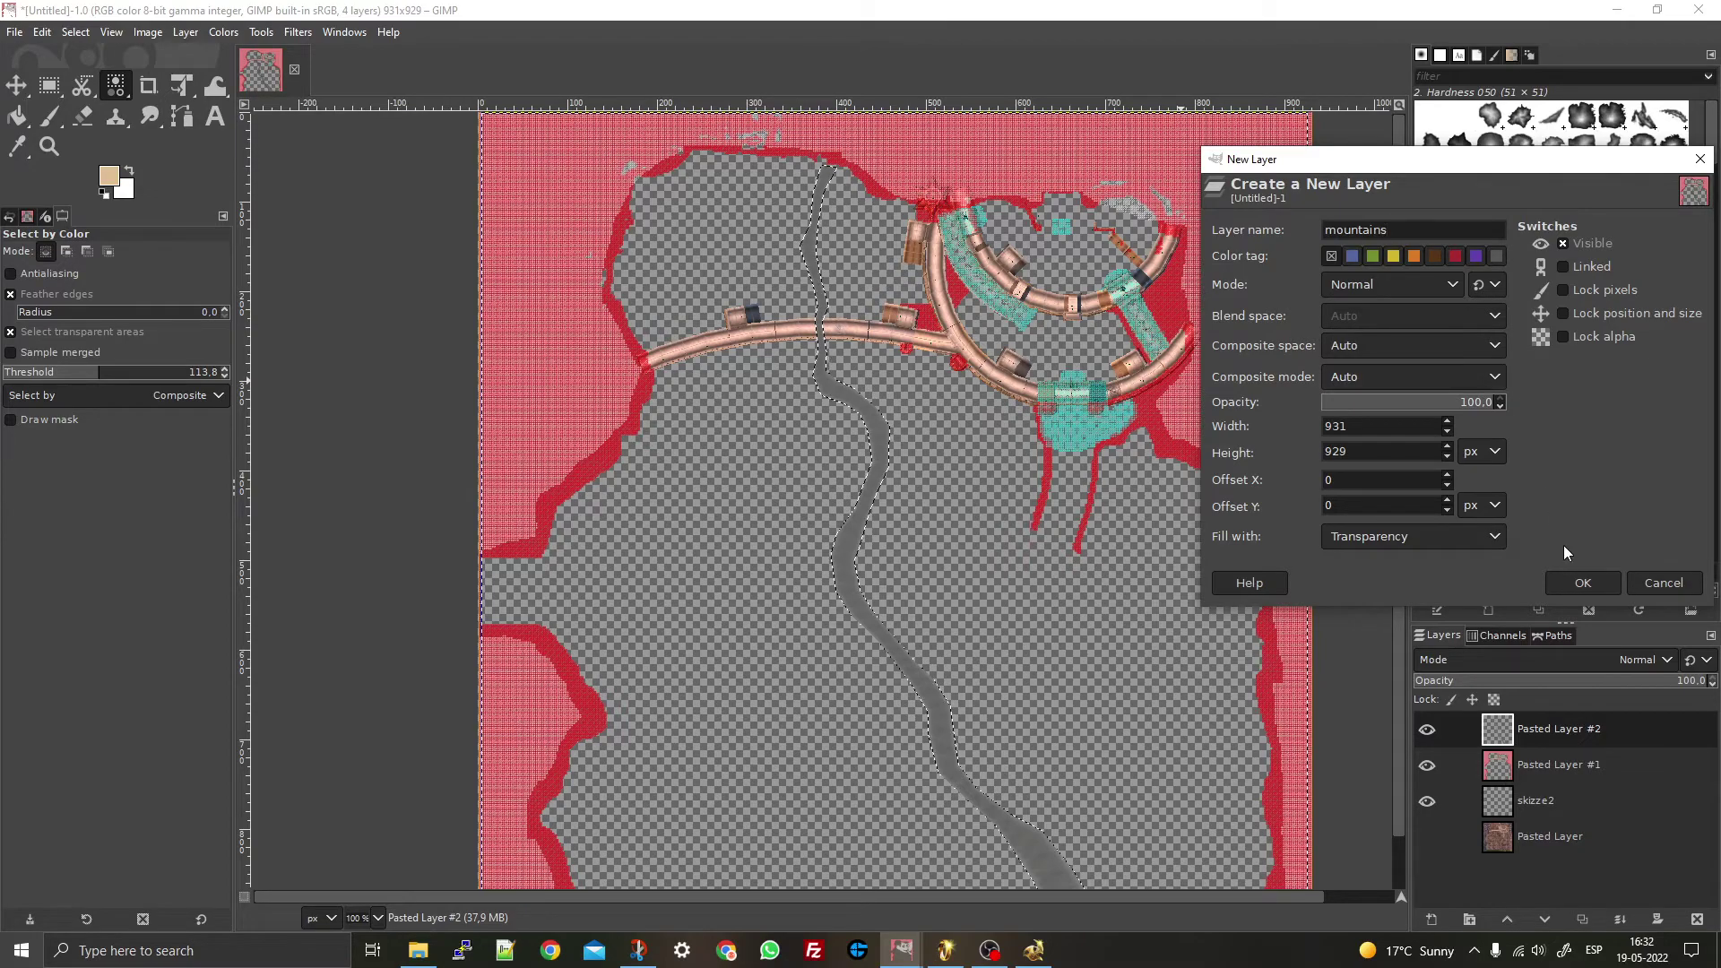
left_click(1582, 584)
- Activate the Paintbrush for the mountains layer and open the foreground colour for editing
scroll(442, 399, "up", 6)
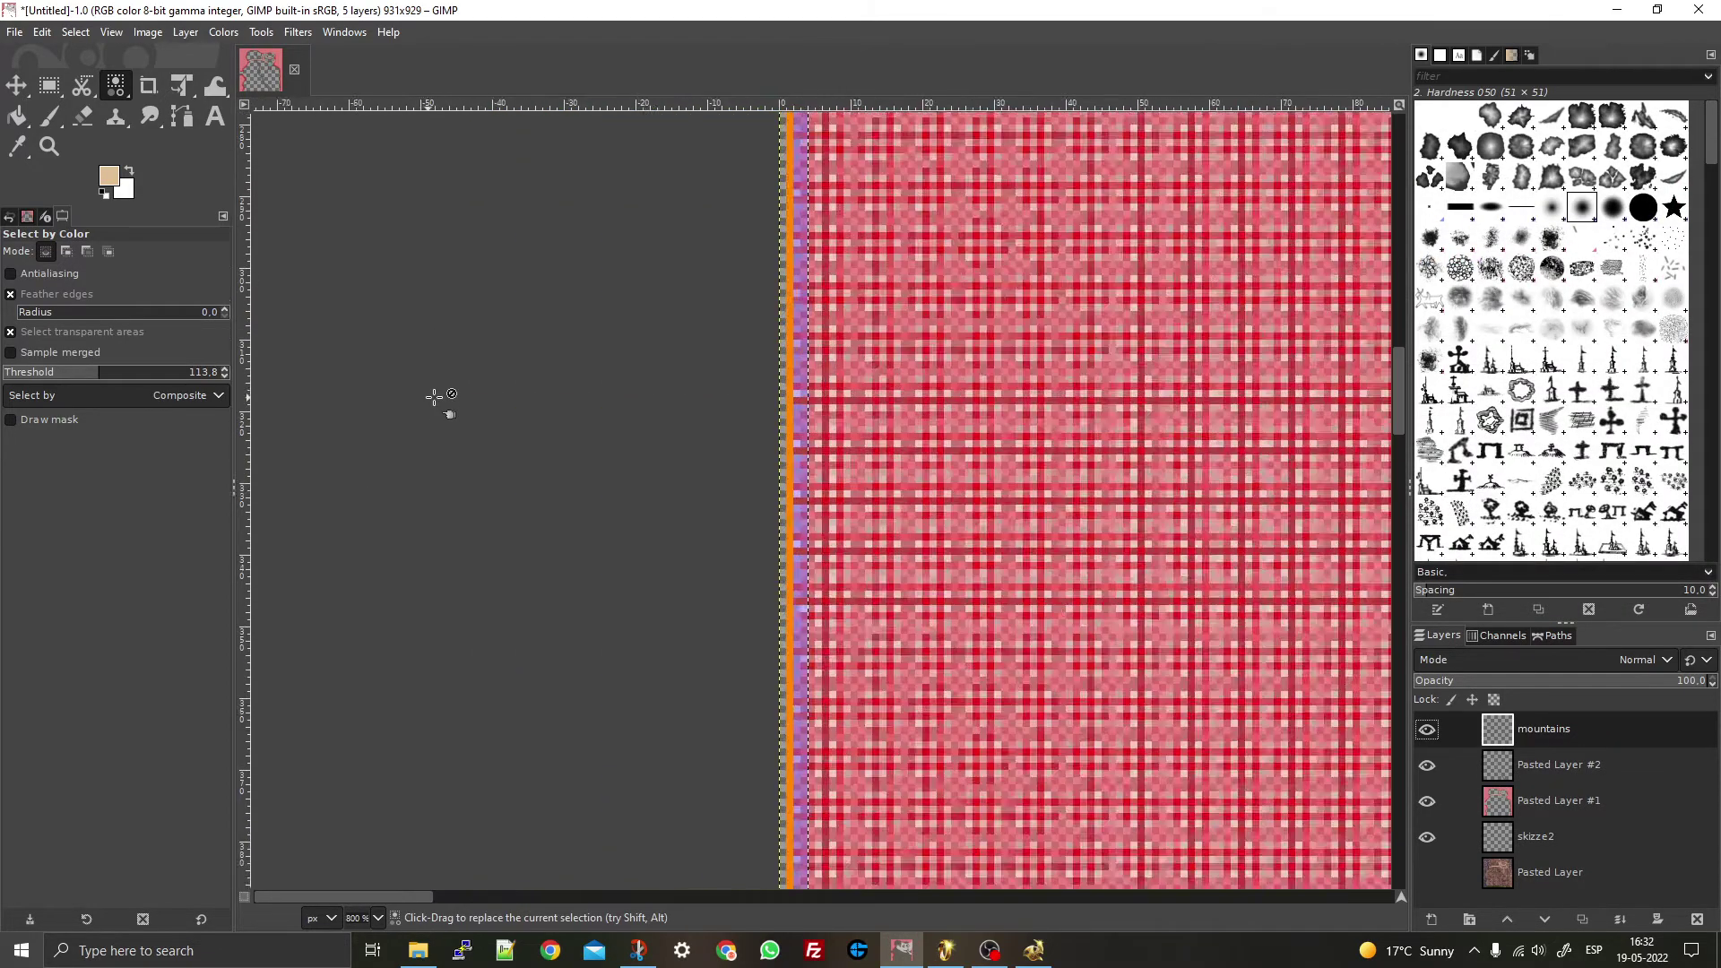
scroll(599, 400, "down", 6)
scroll(842, 426, "down", 2)
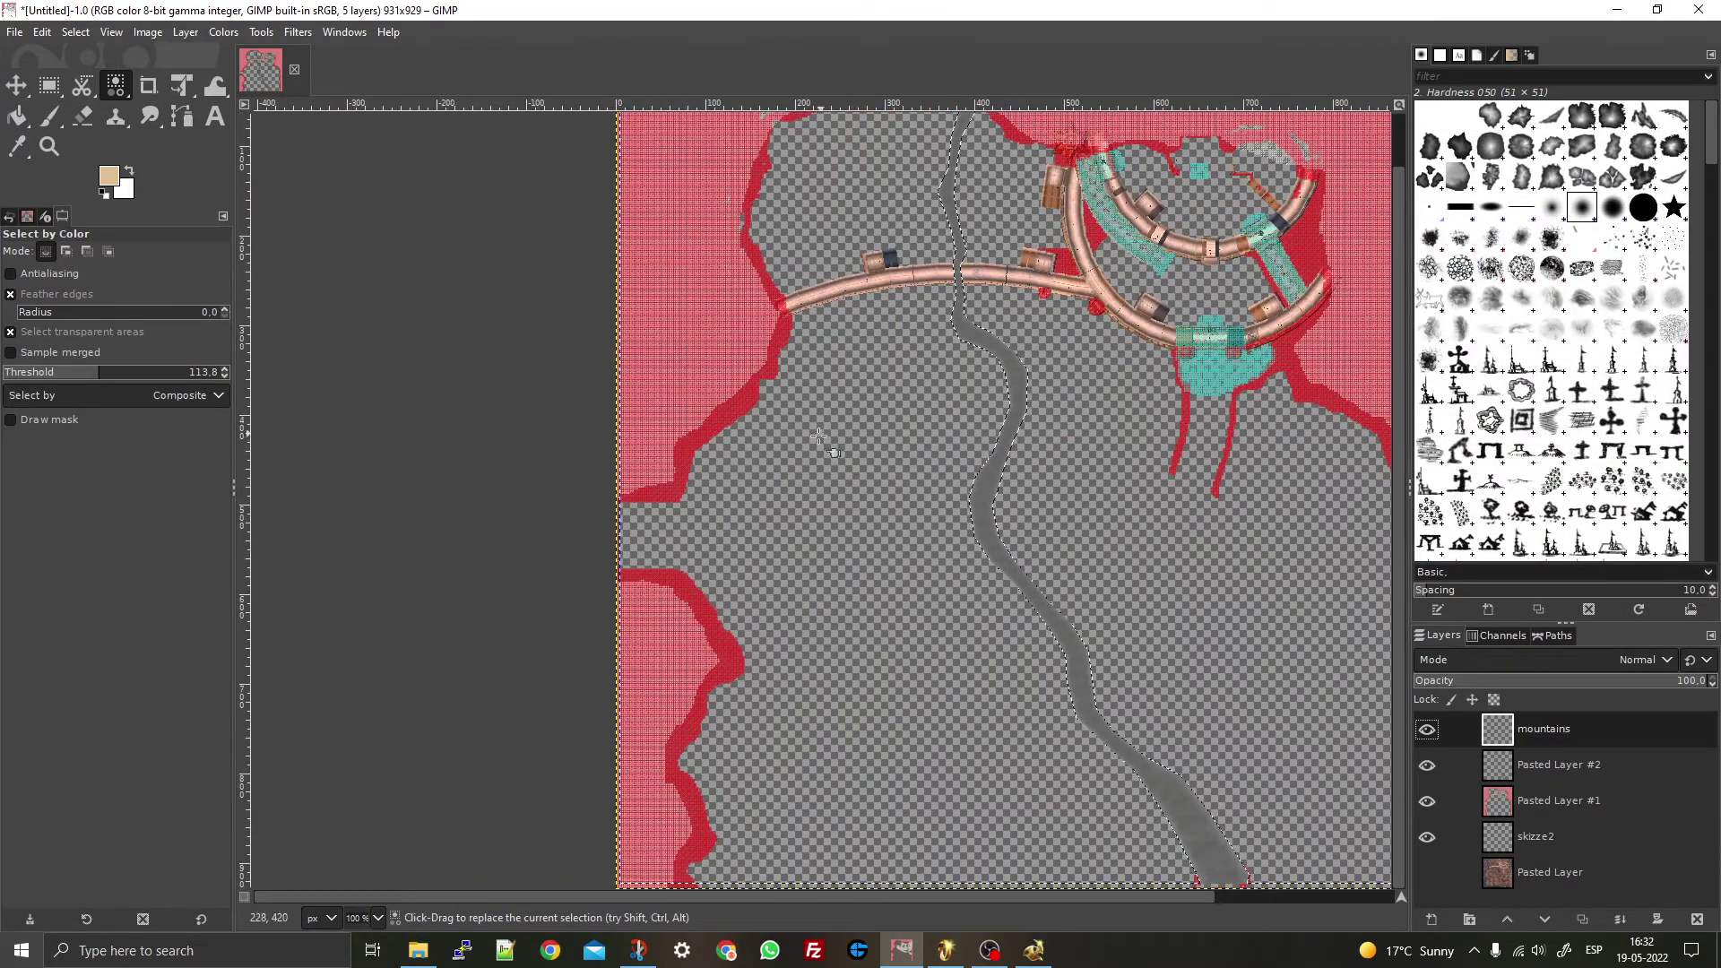
scroll(732, 625, "up", 5)
scroll(676, 703, "down", 3)
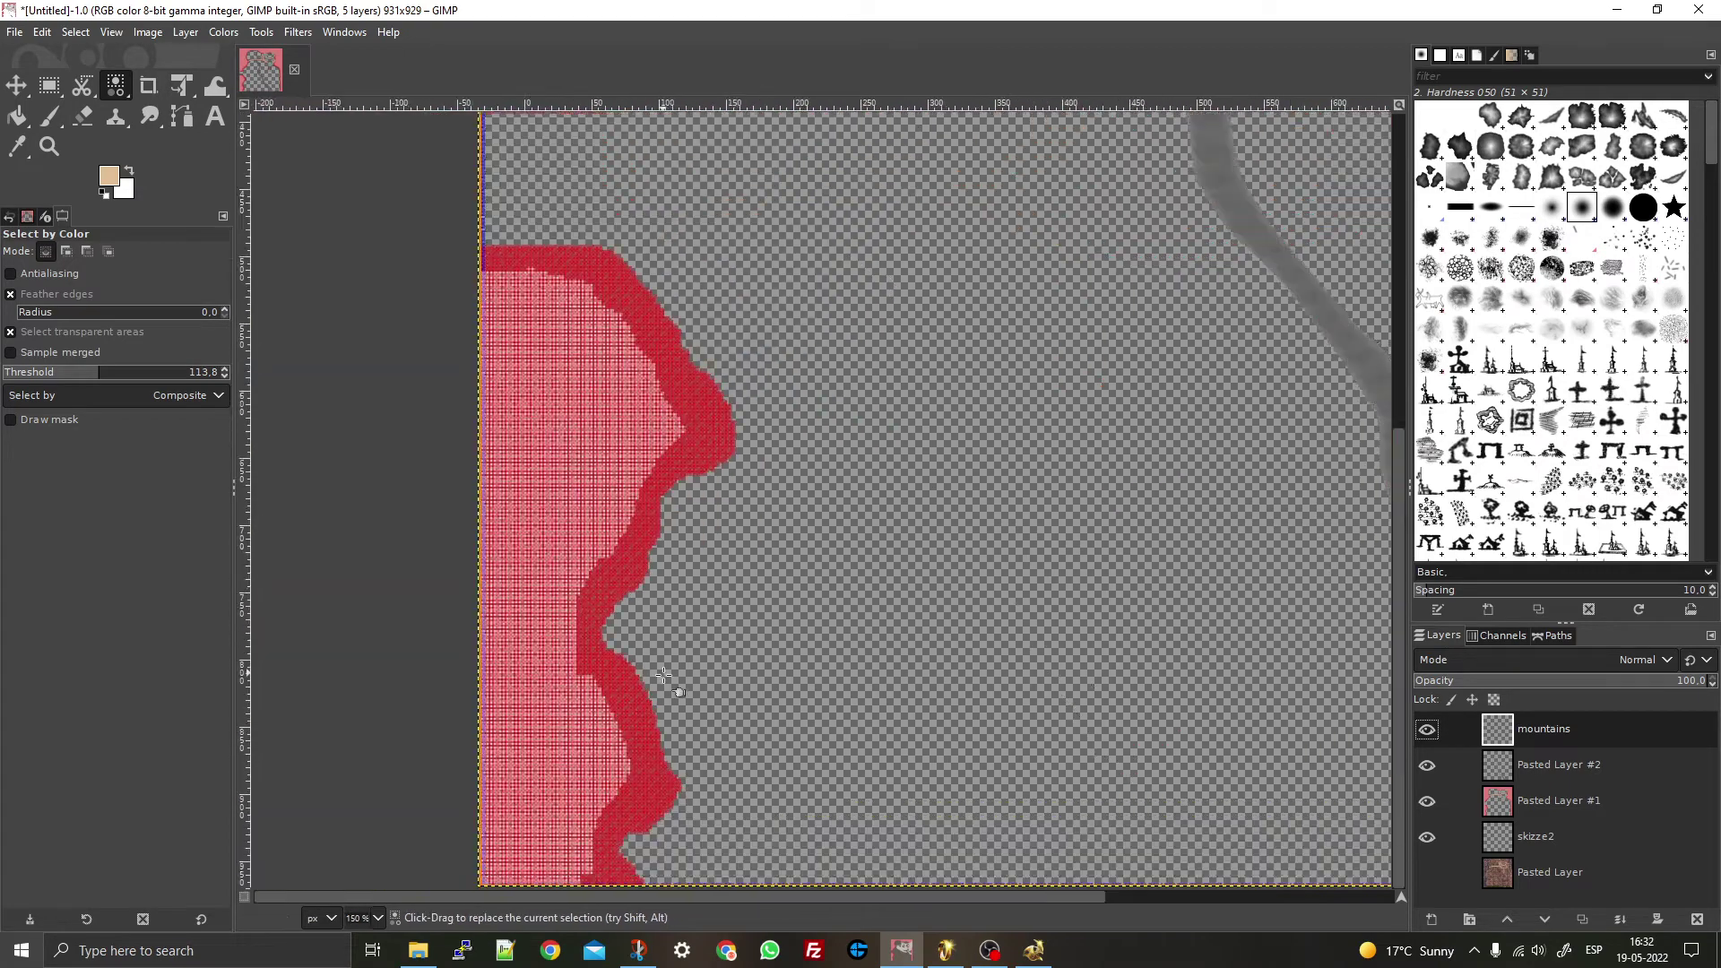
left_click(49, 116)
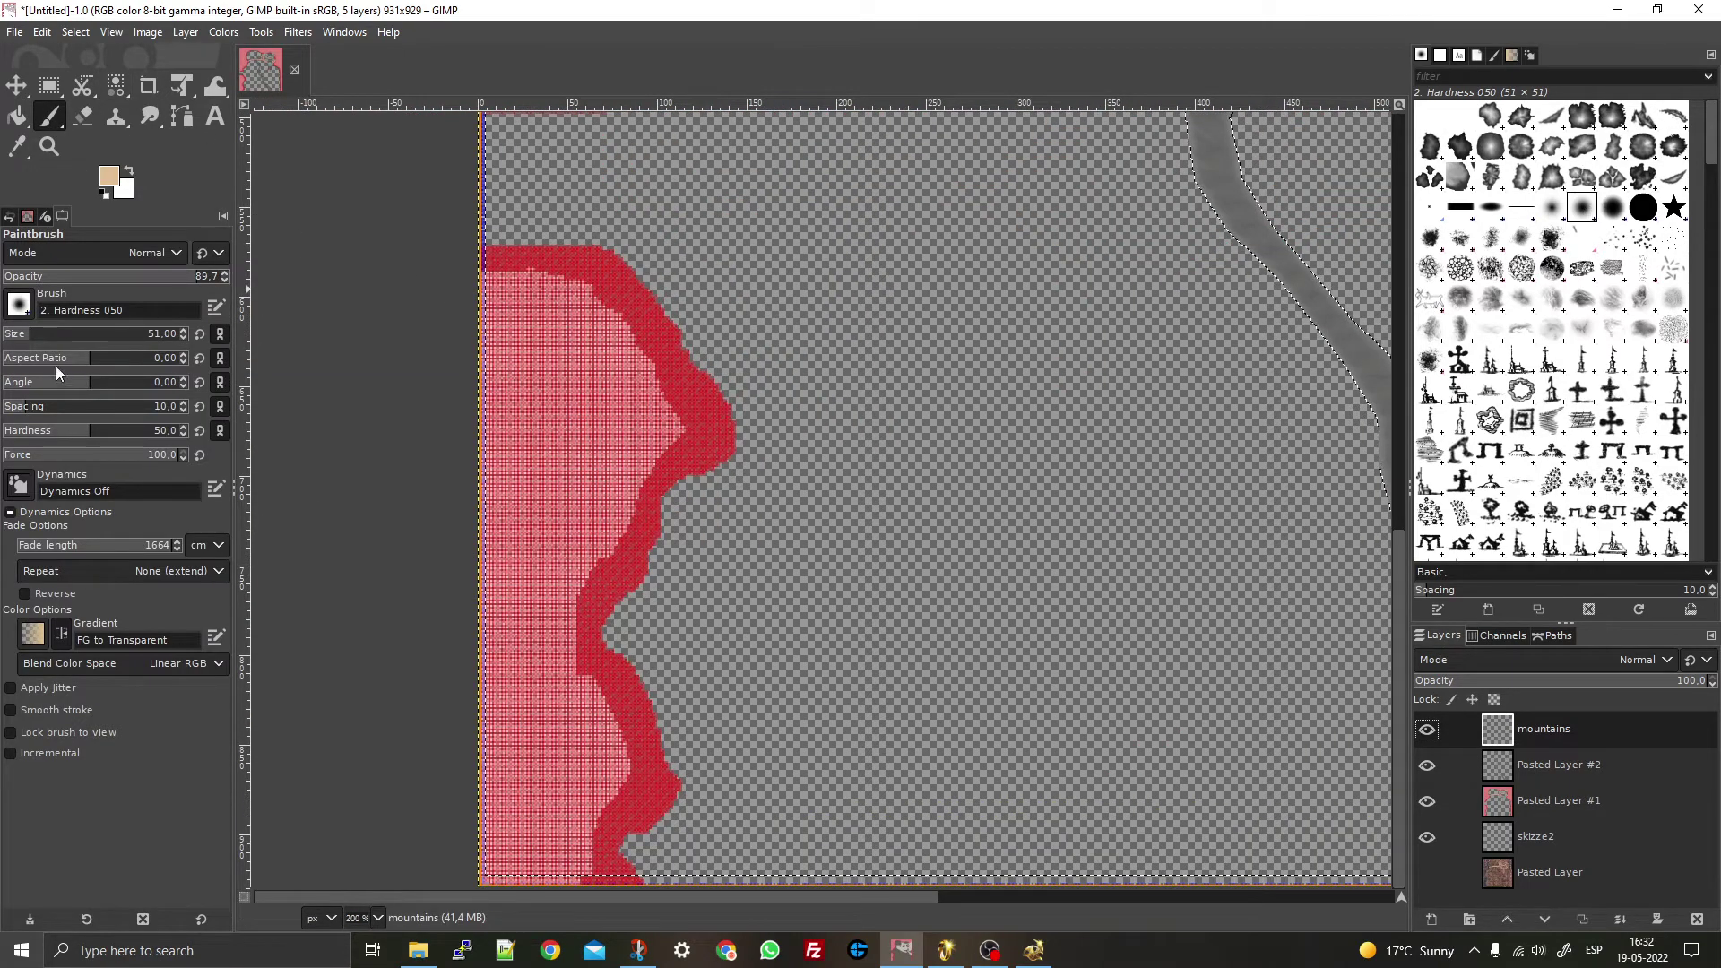
left_click(115, 184)
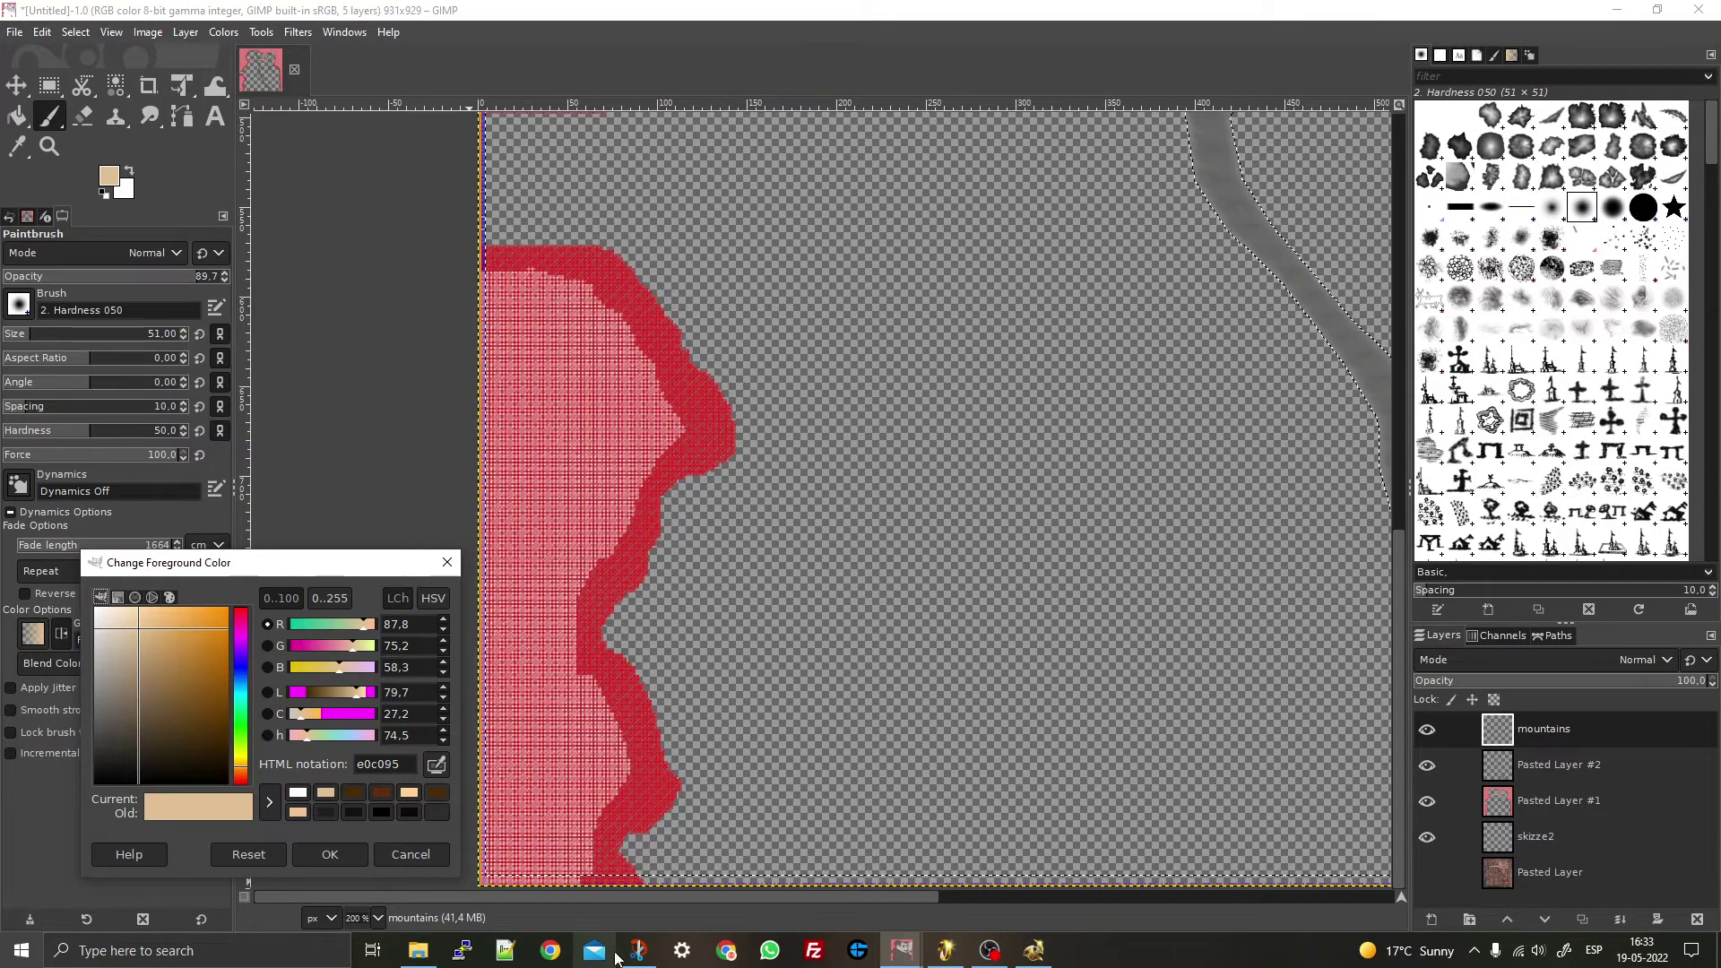
mouse_move(950, 957)
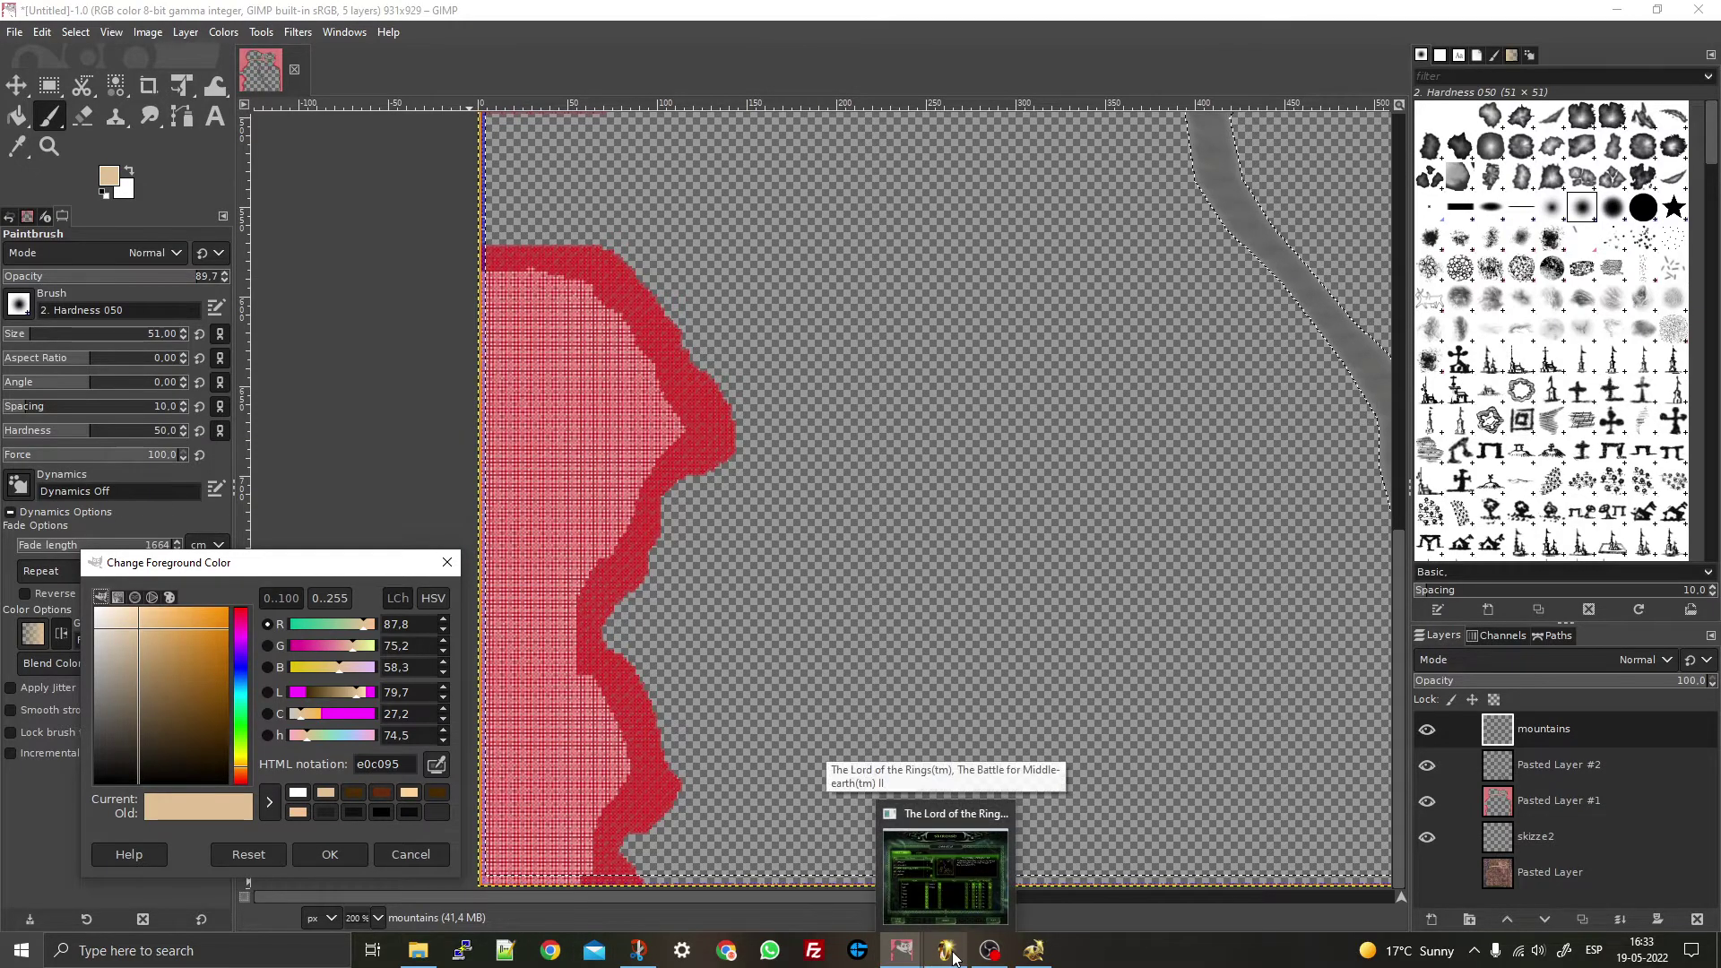
mouse_move(1030, 955)
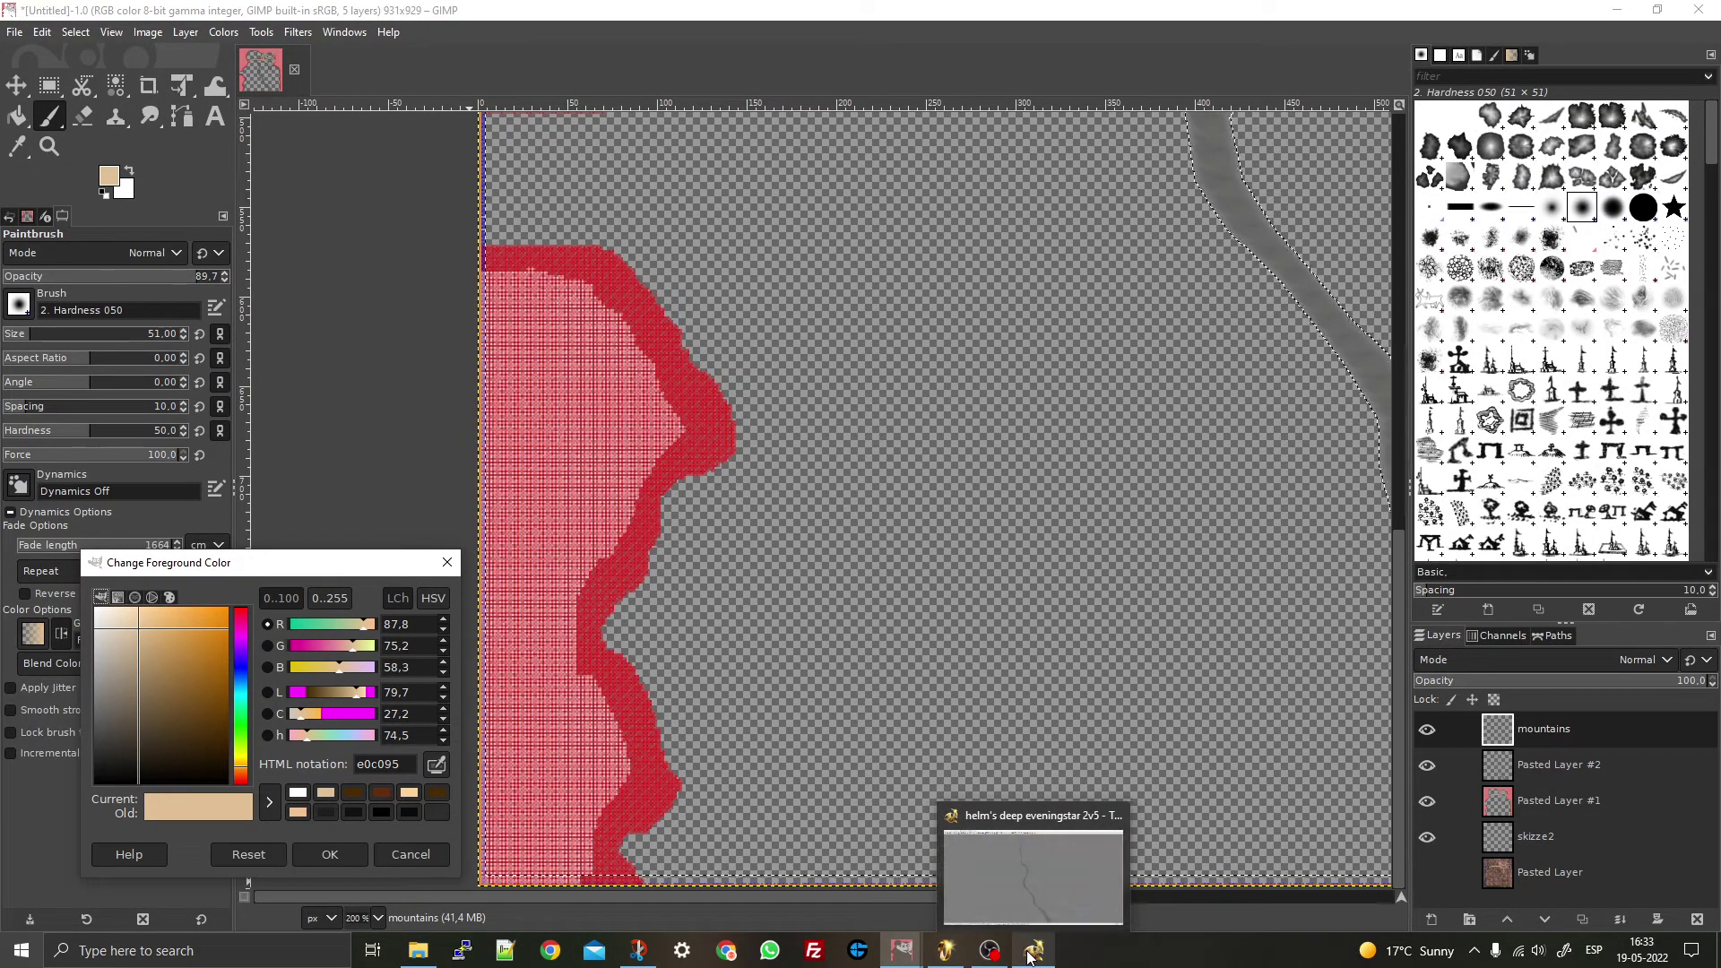
mouse_move(428, 959)
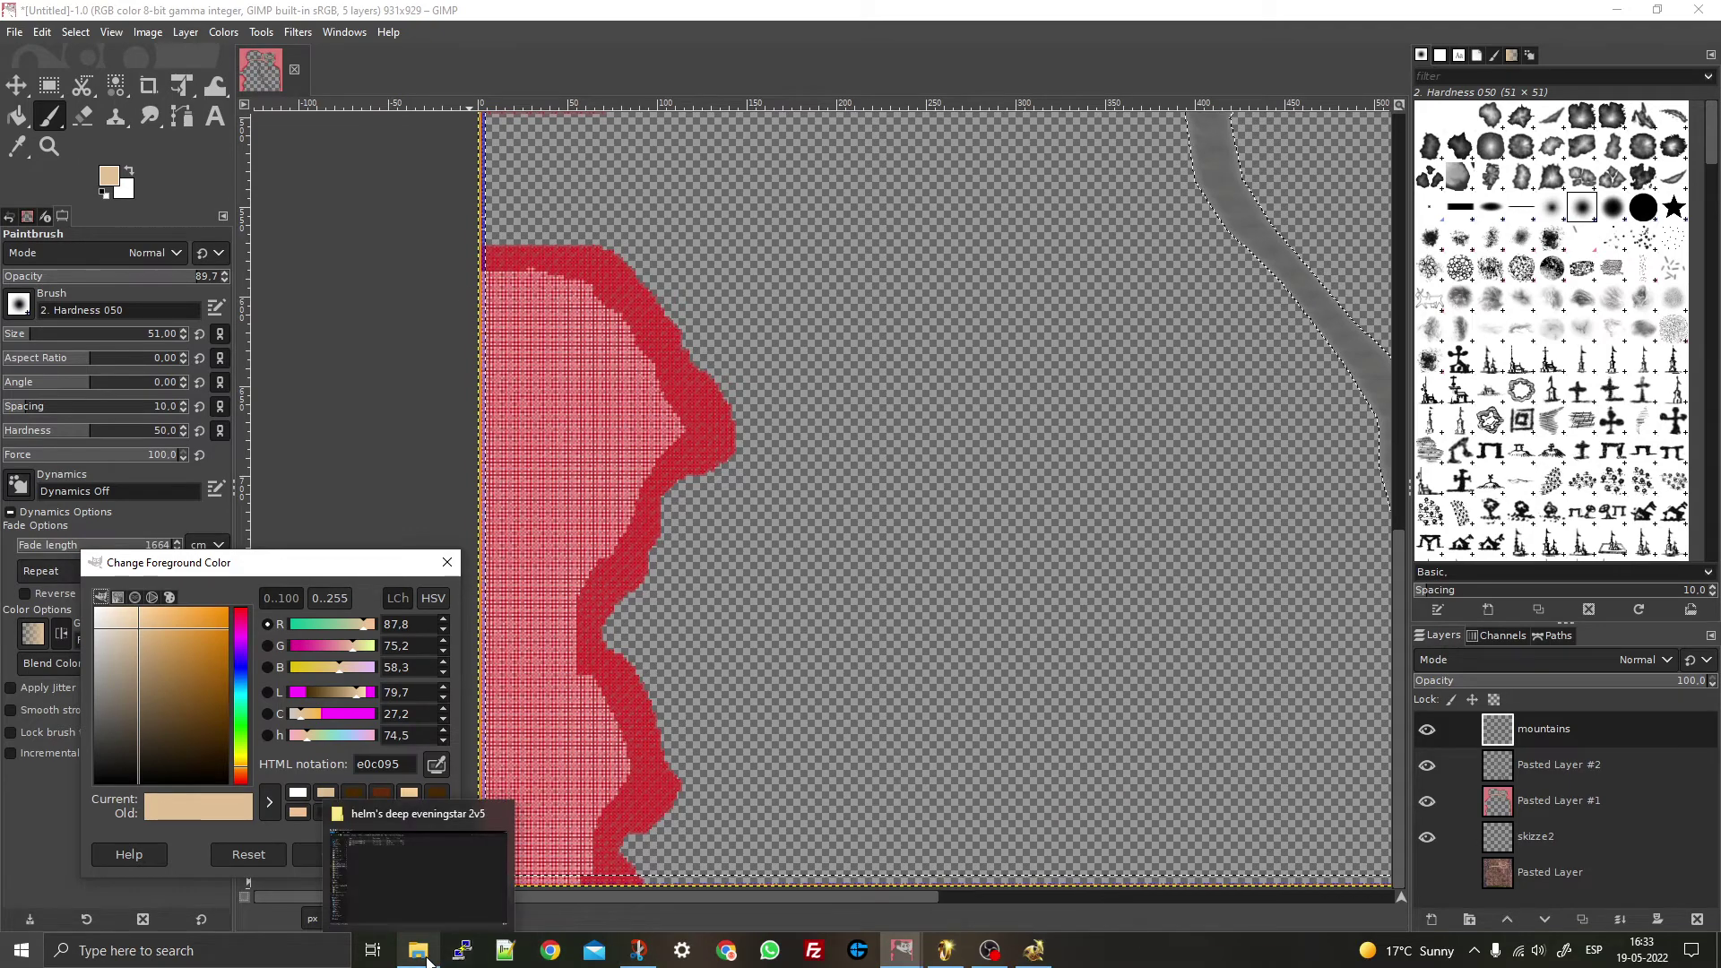
left_click(429, 957)
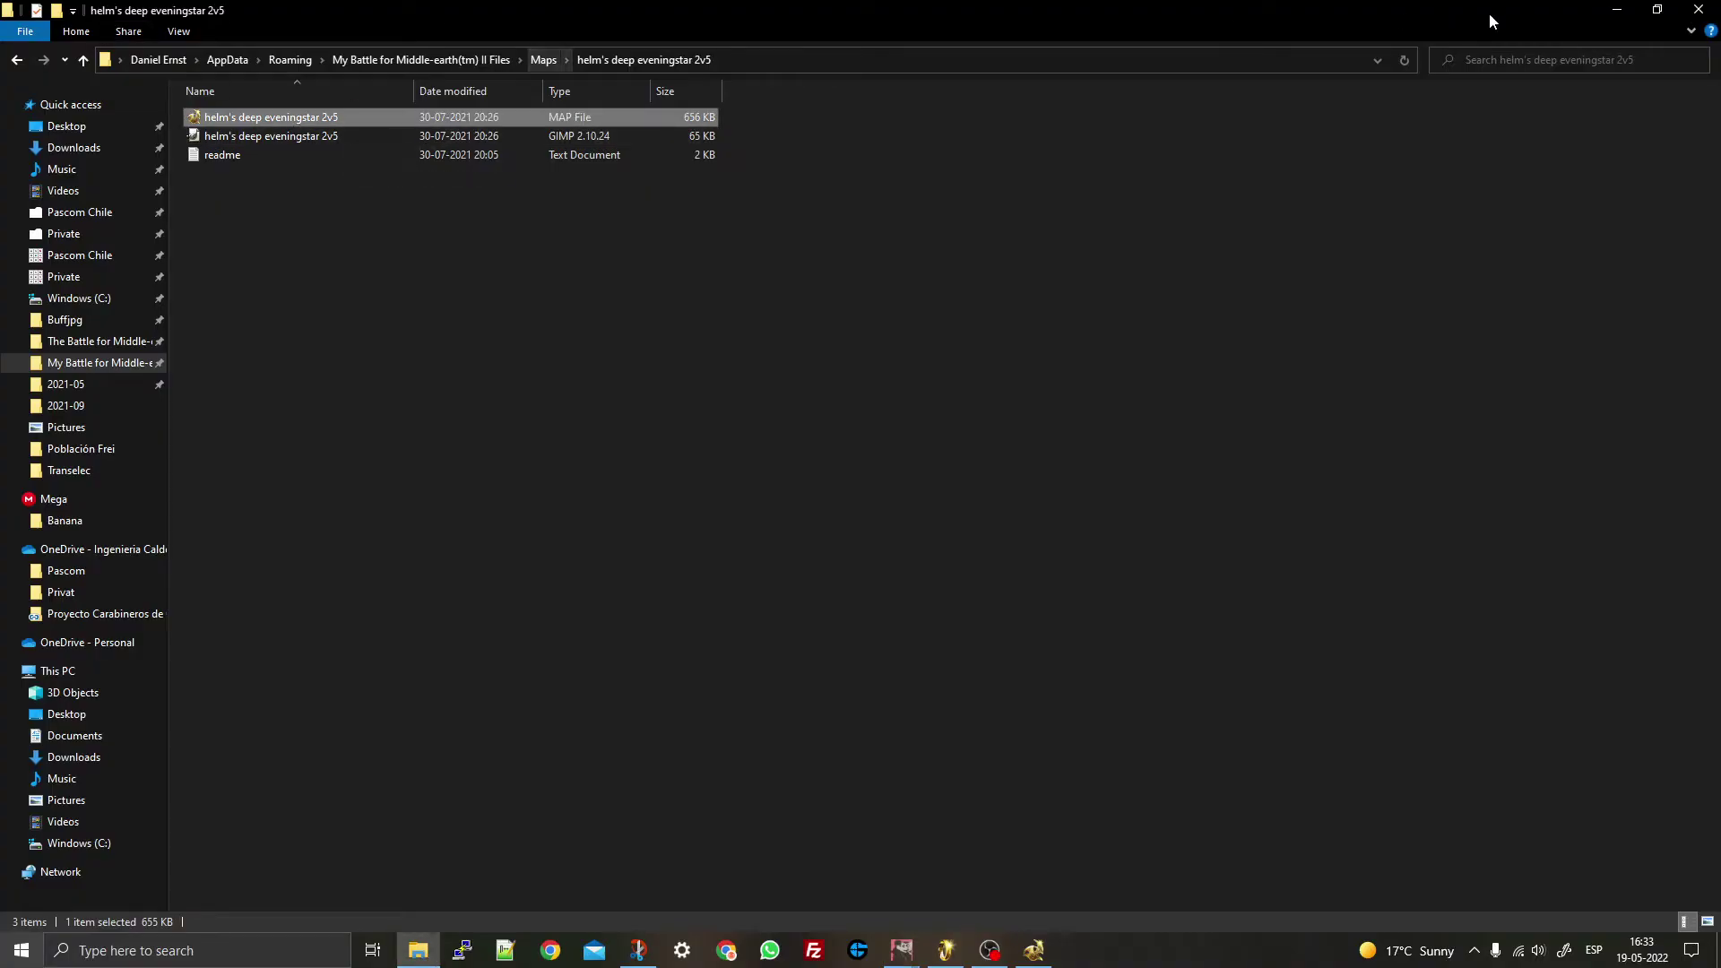
left_click(1617, 10)
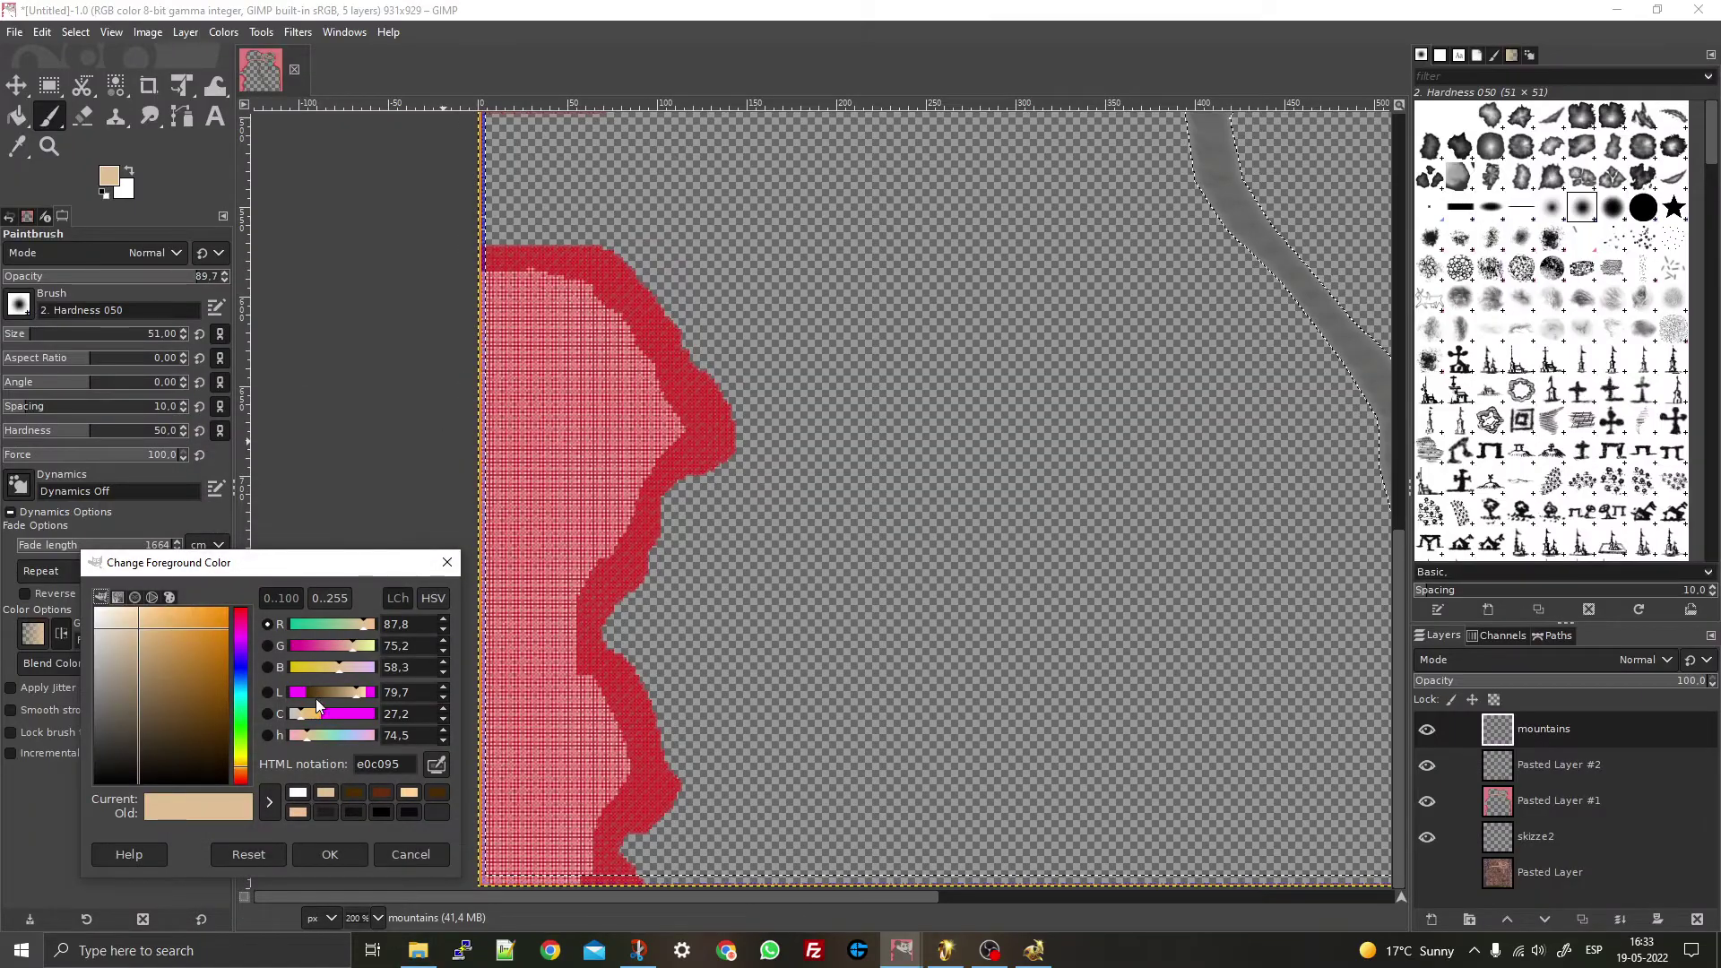
- Choose dark brown 4c2c01 as the foreground colour and open Legends - Part III_art from the Legends - Part III map folder as a colour reference
left_click(354, 795)
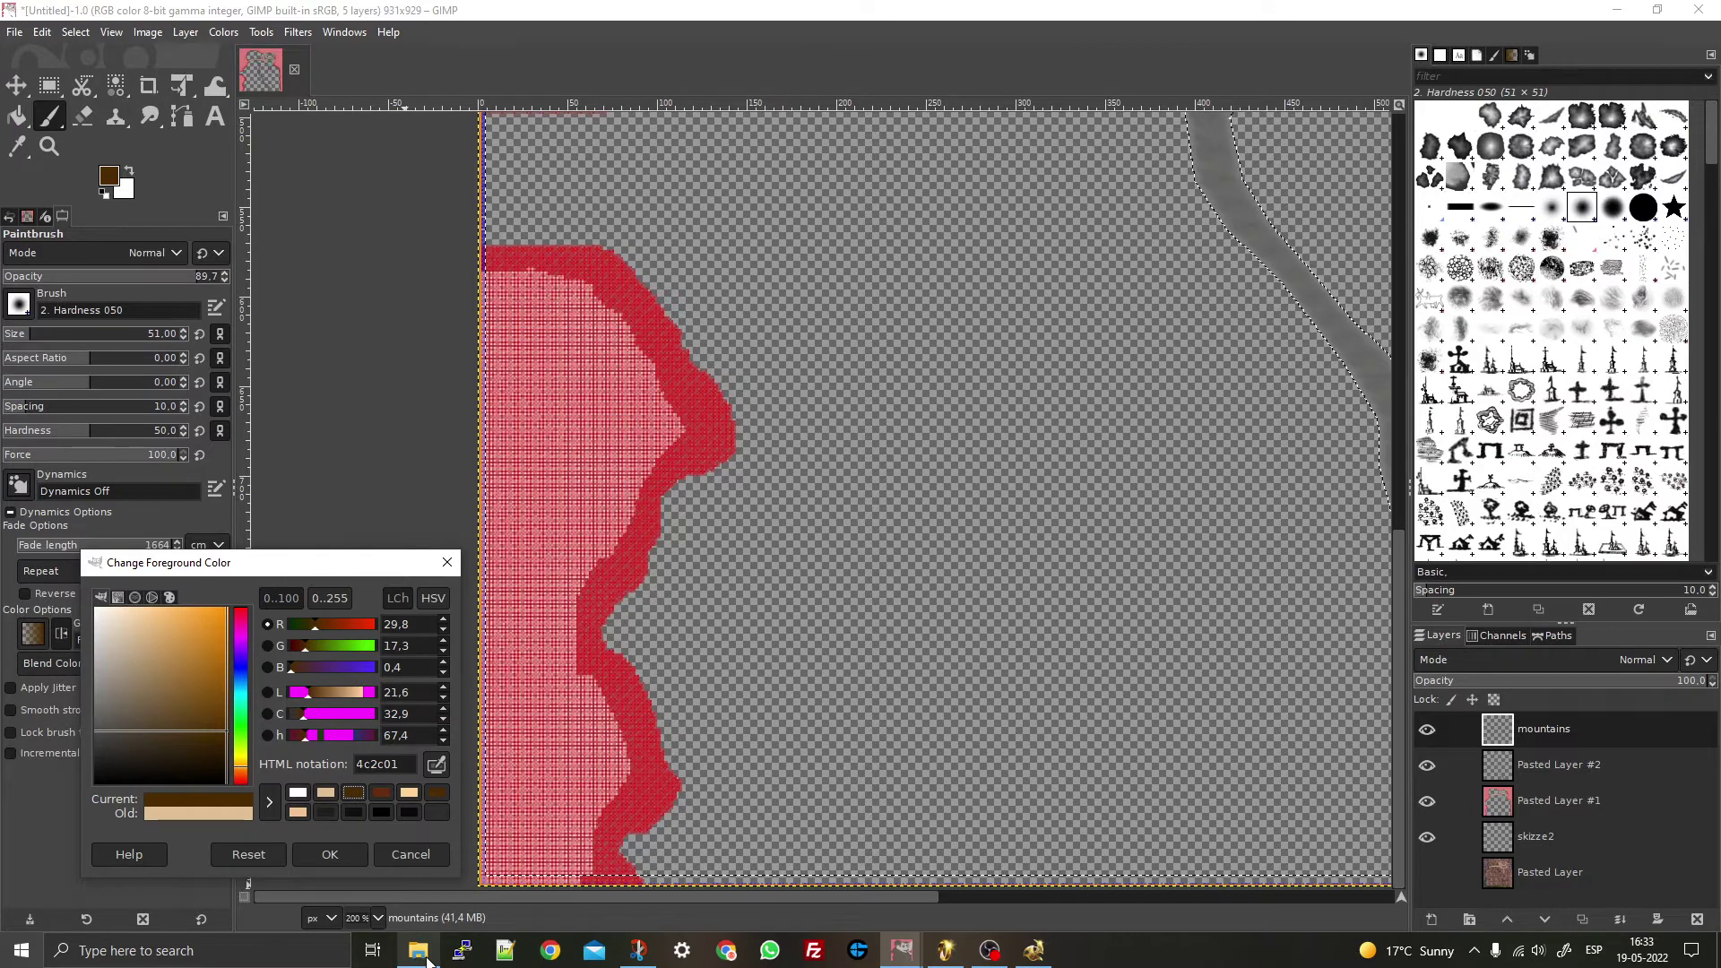
mouse_move(427, 958)
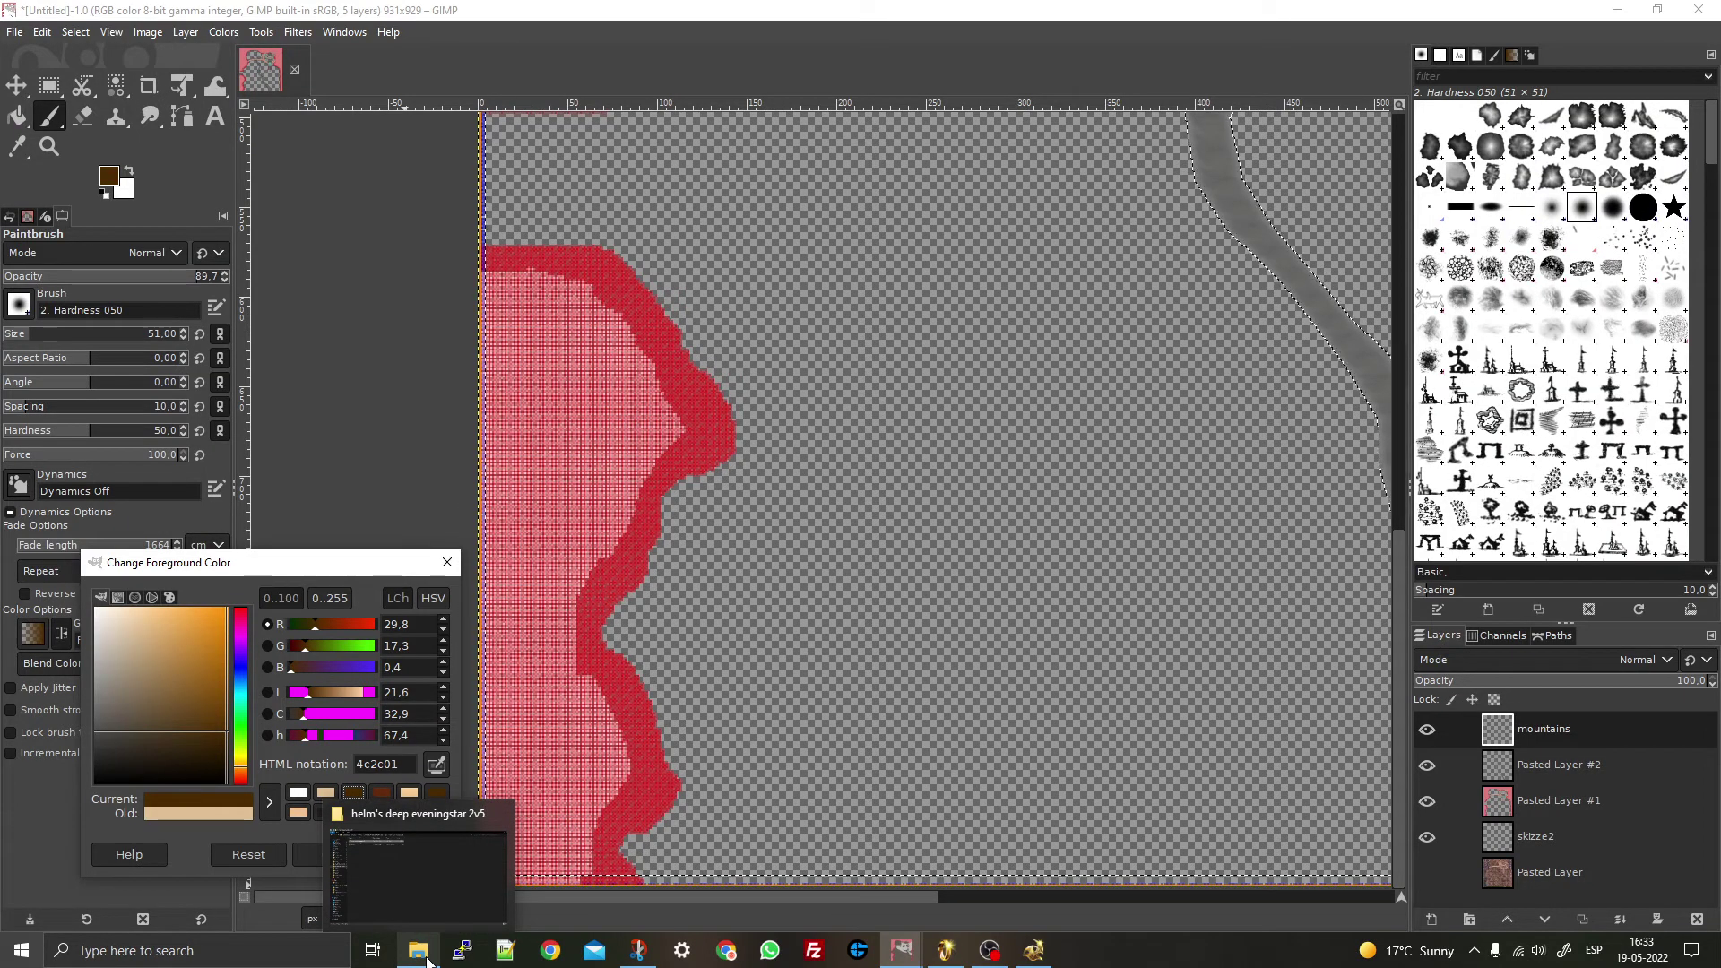
left_click(424, 954)
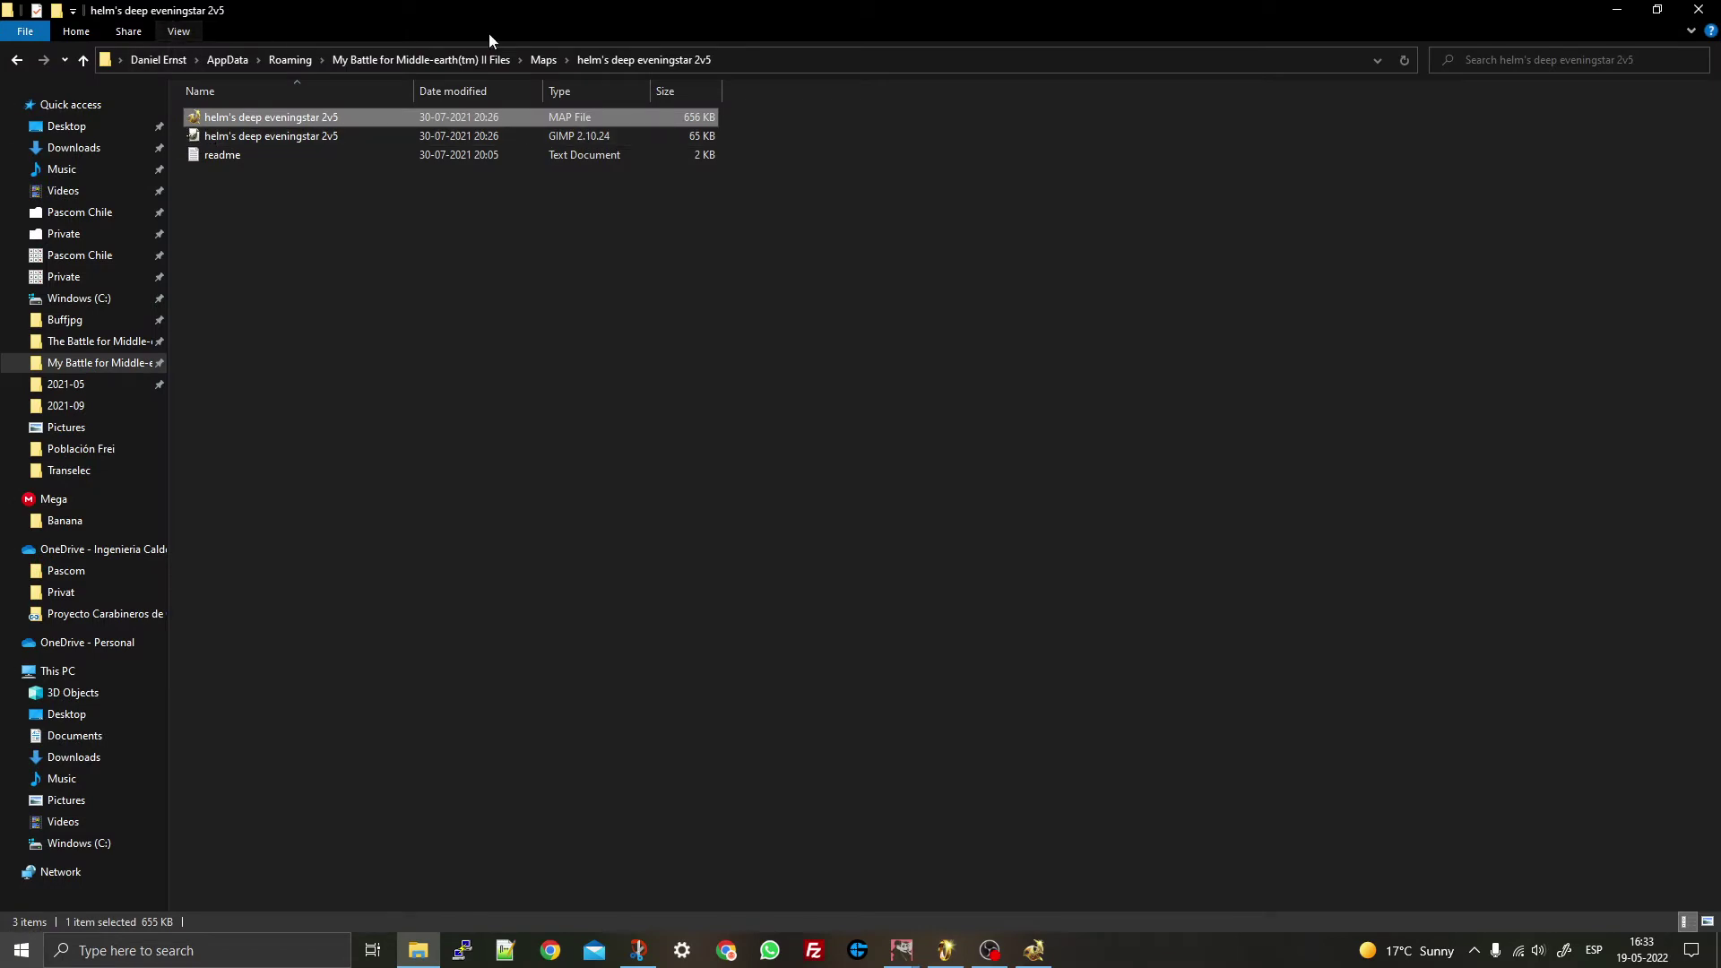
left_click(547, 61)
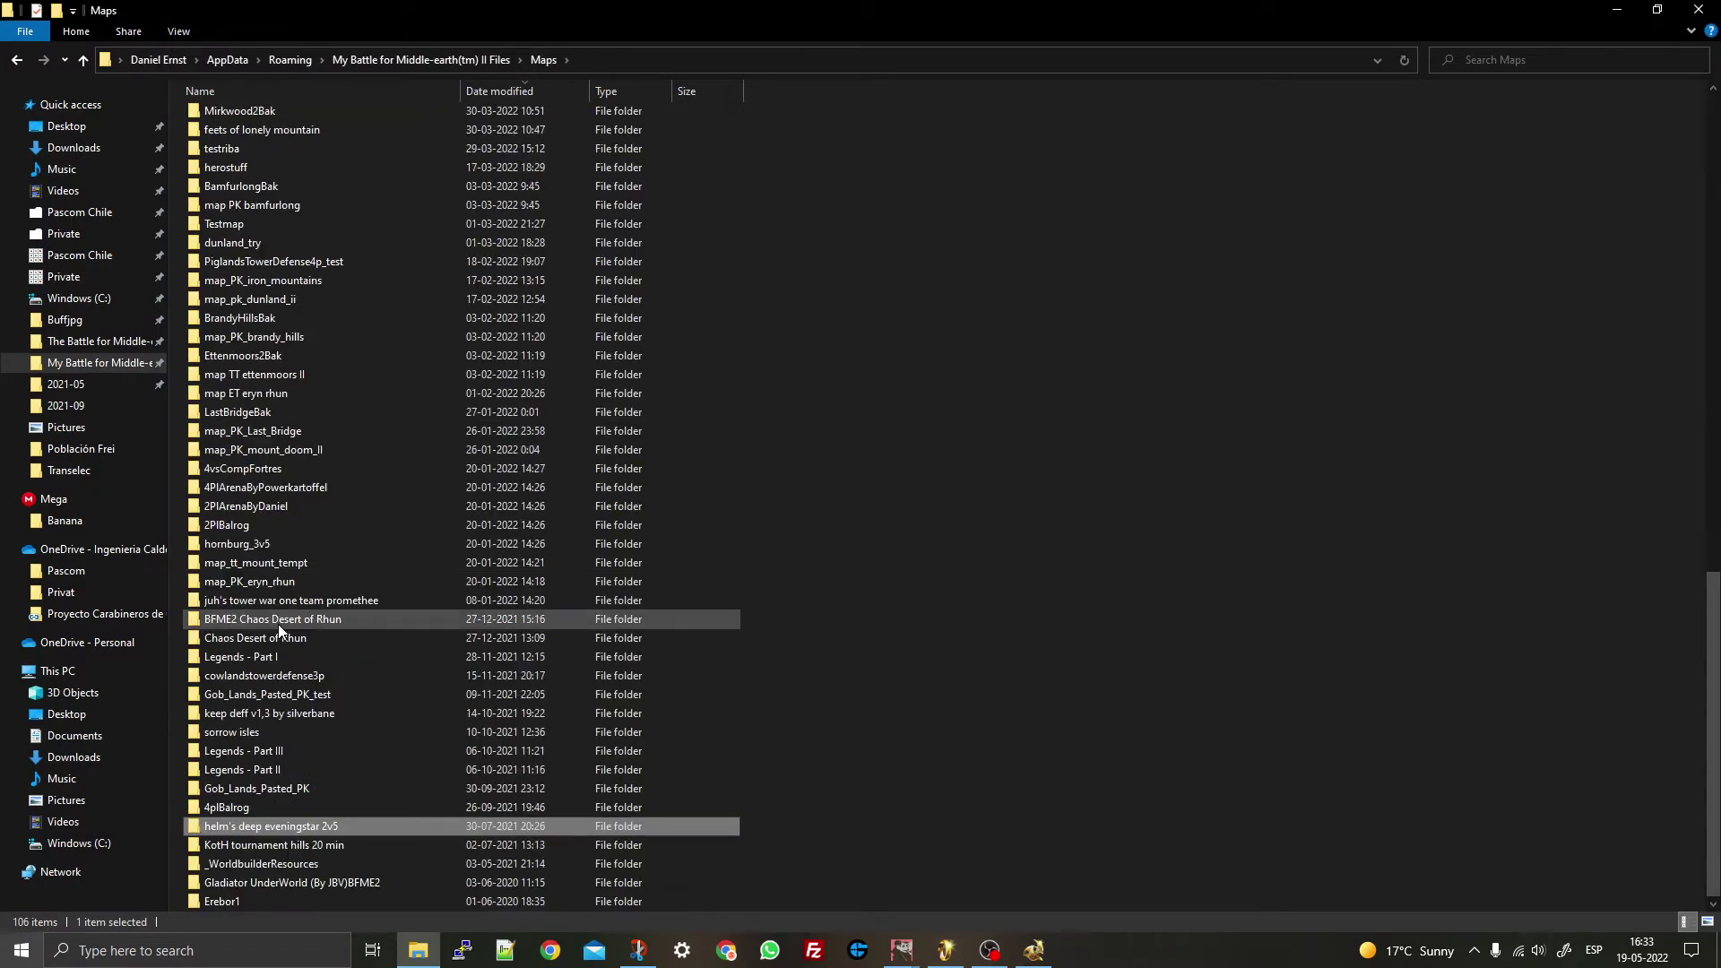
double_click(250, 749)
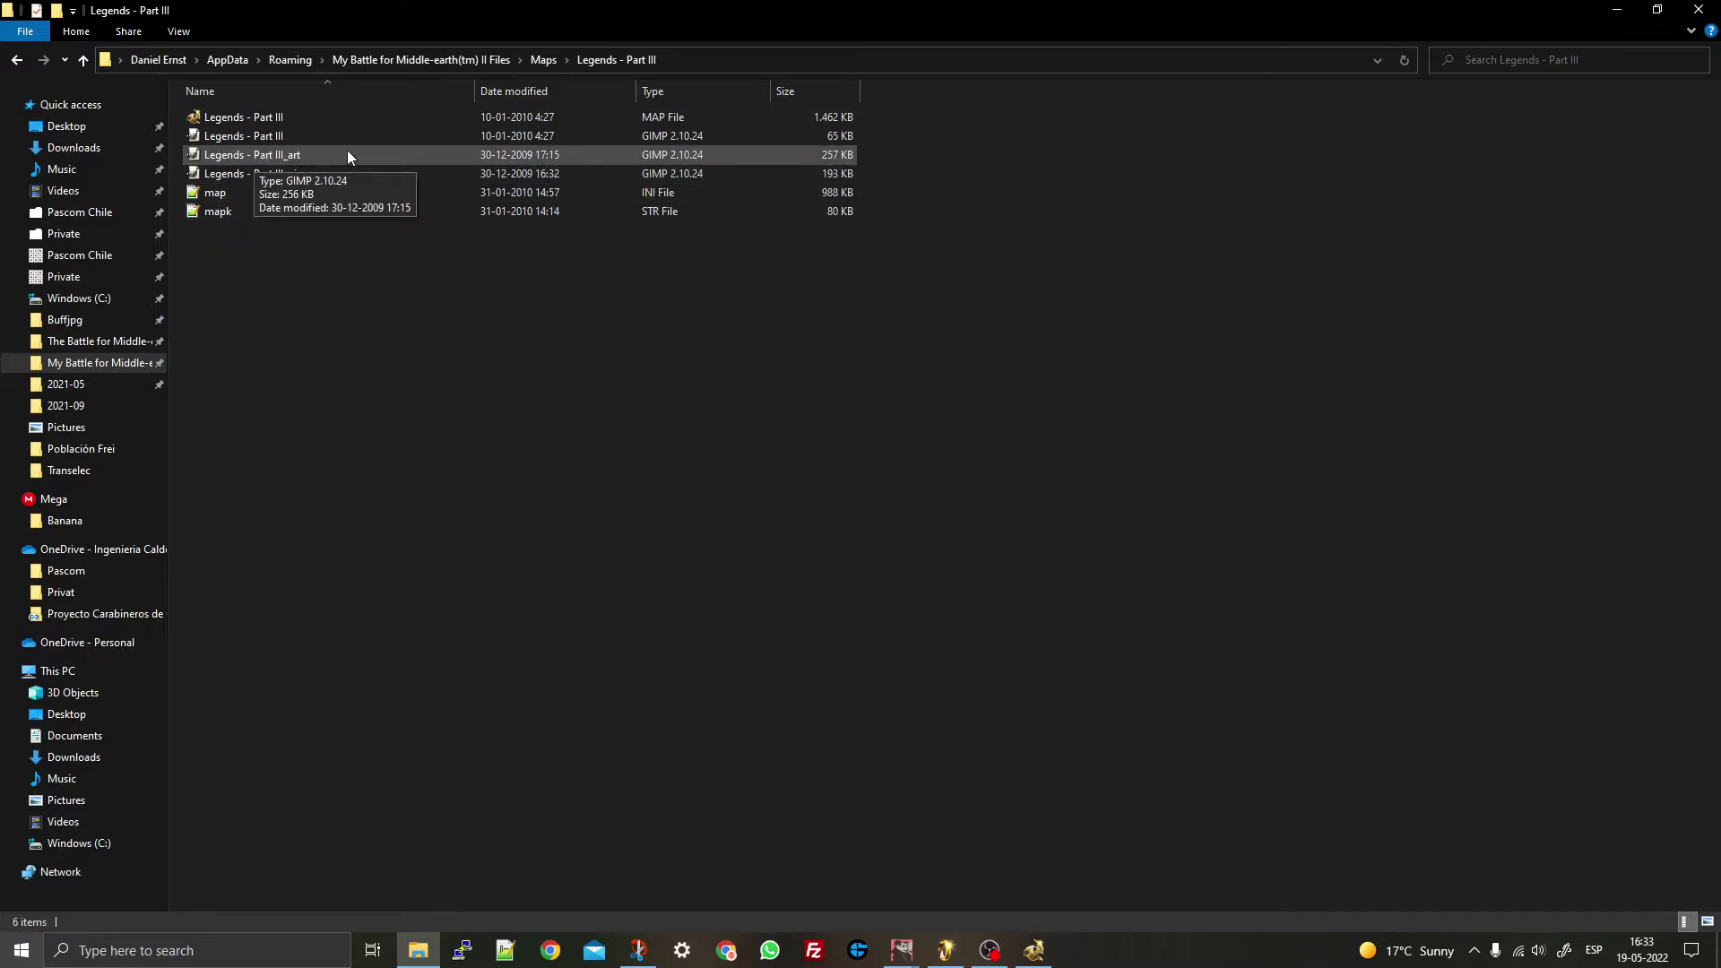
left_click(236, 158)
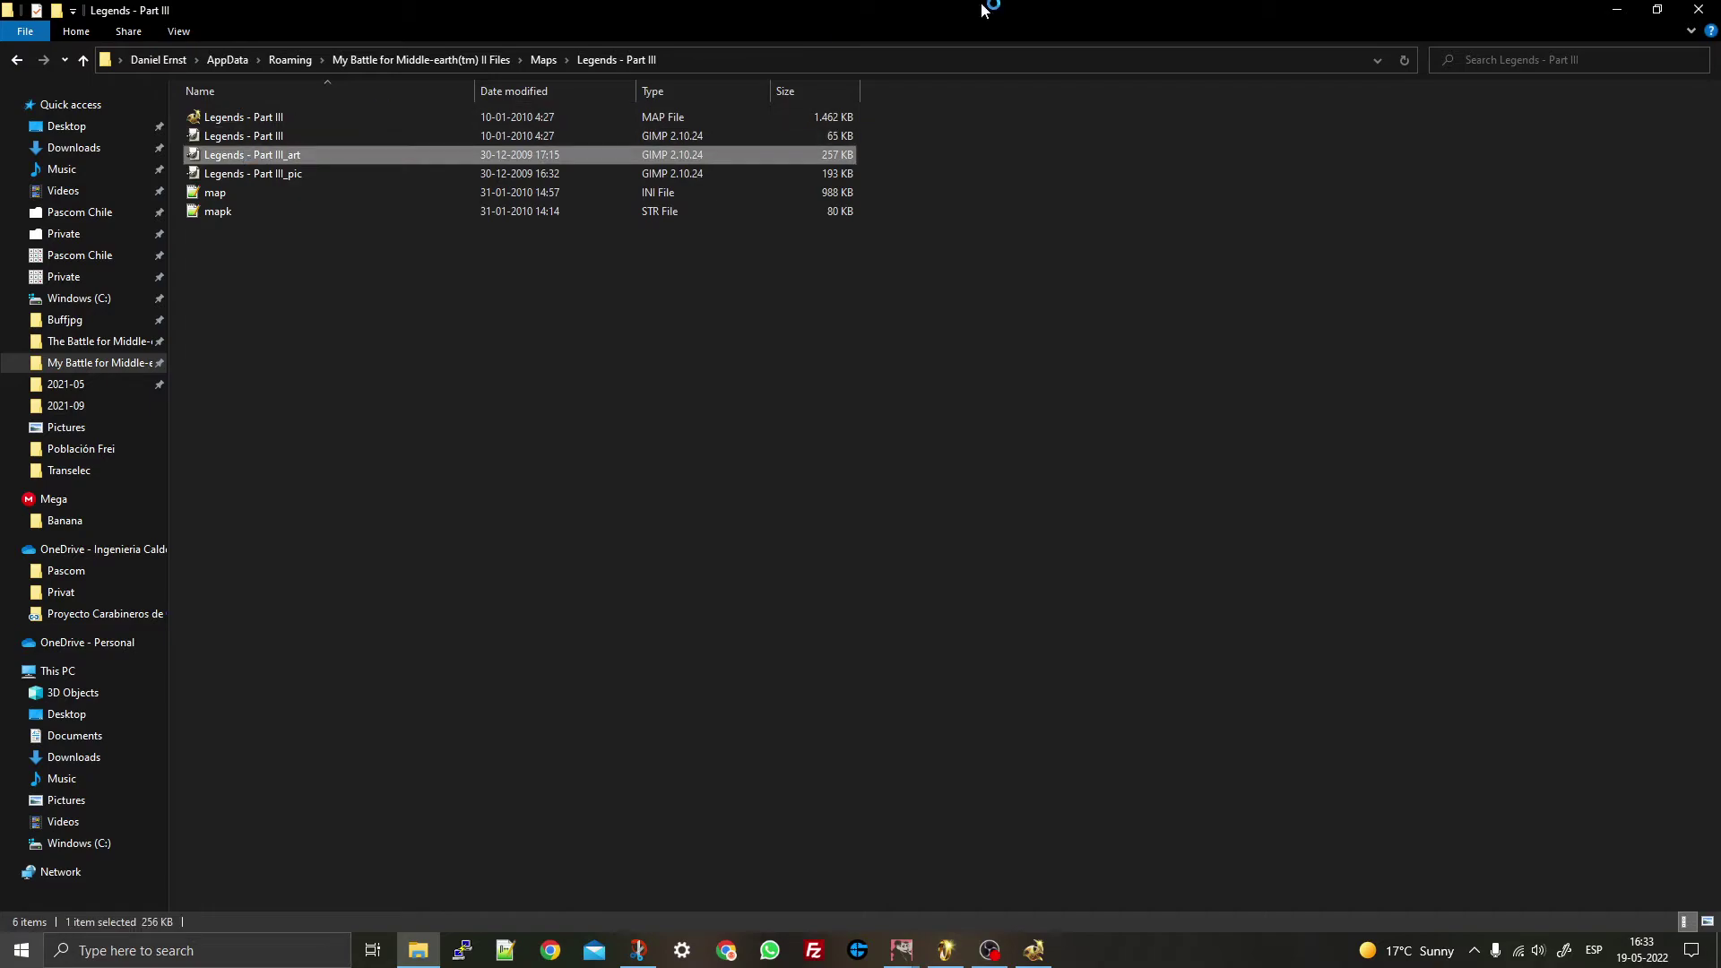
left_click(1616, 9)
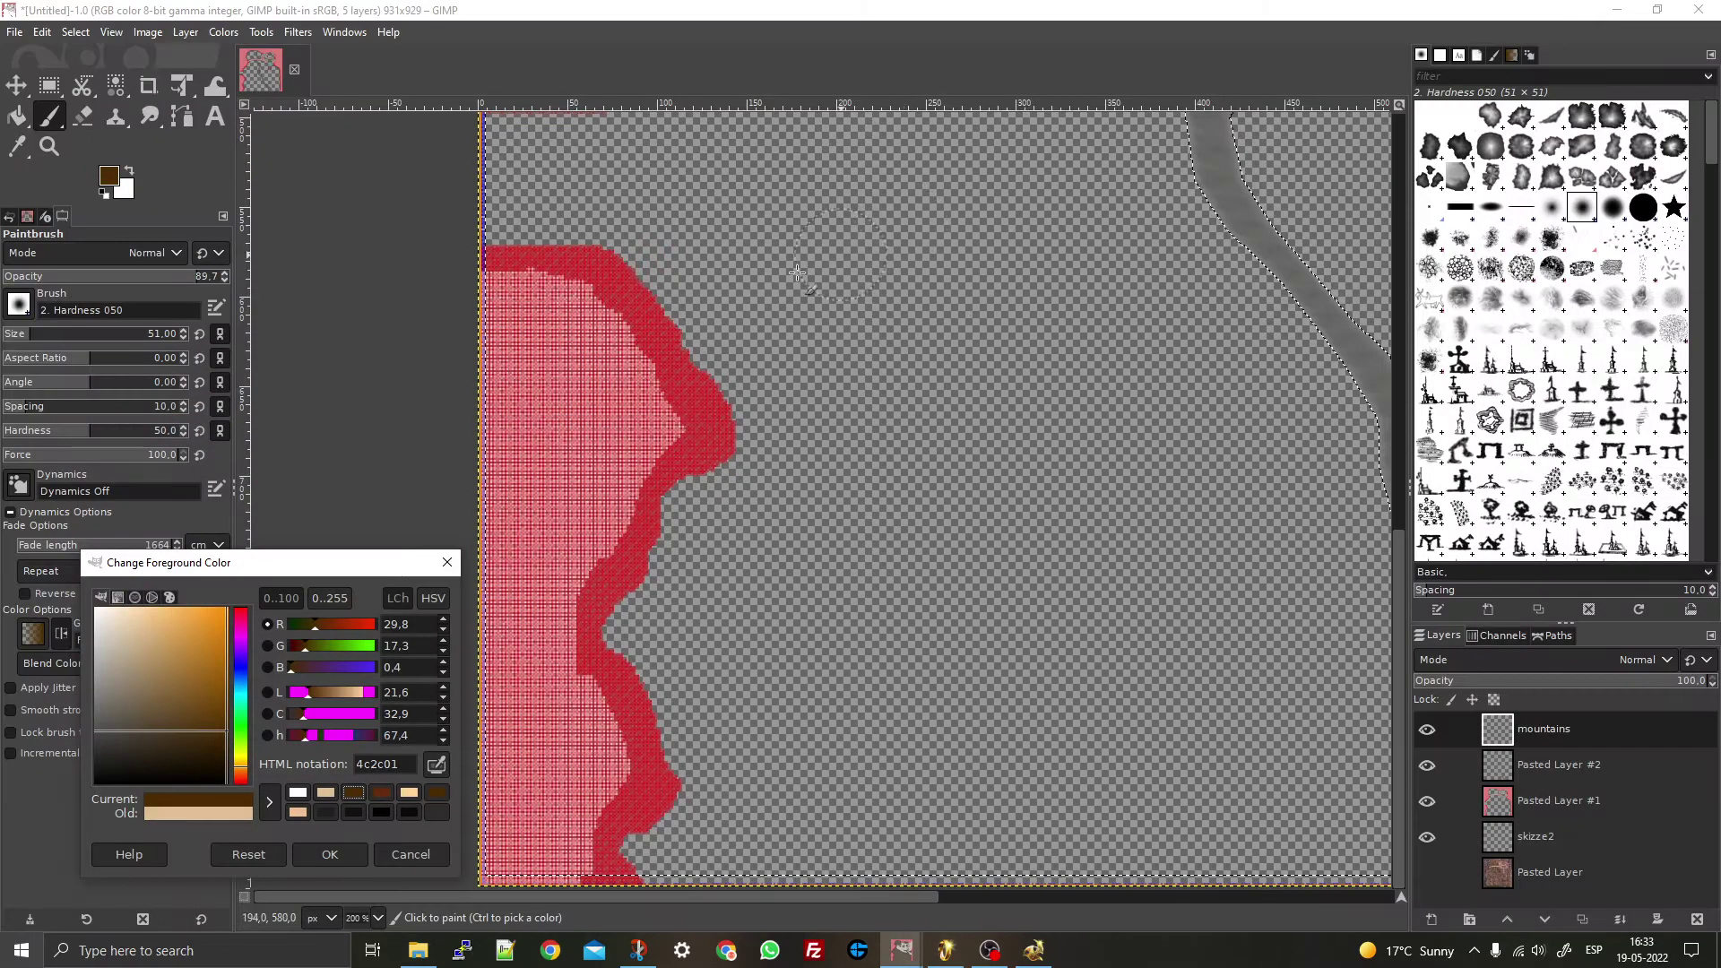
left_click(505, 385)
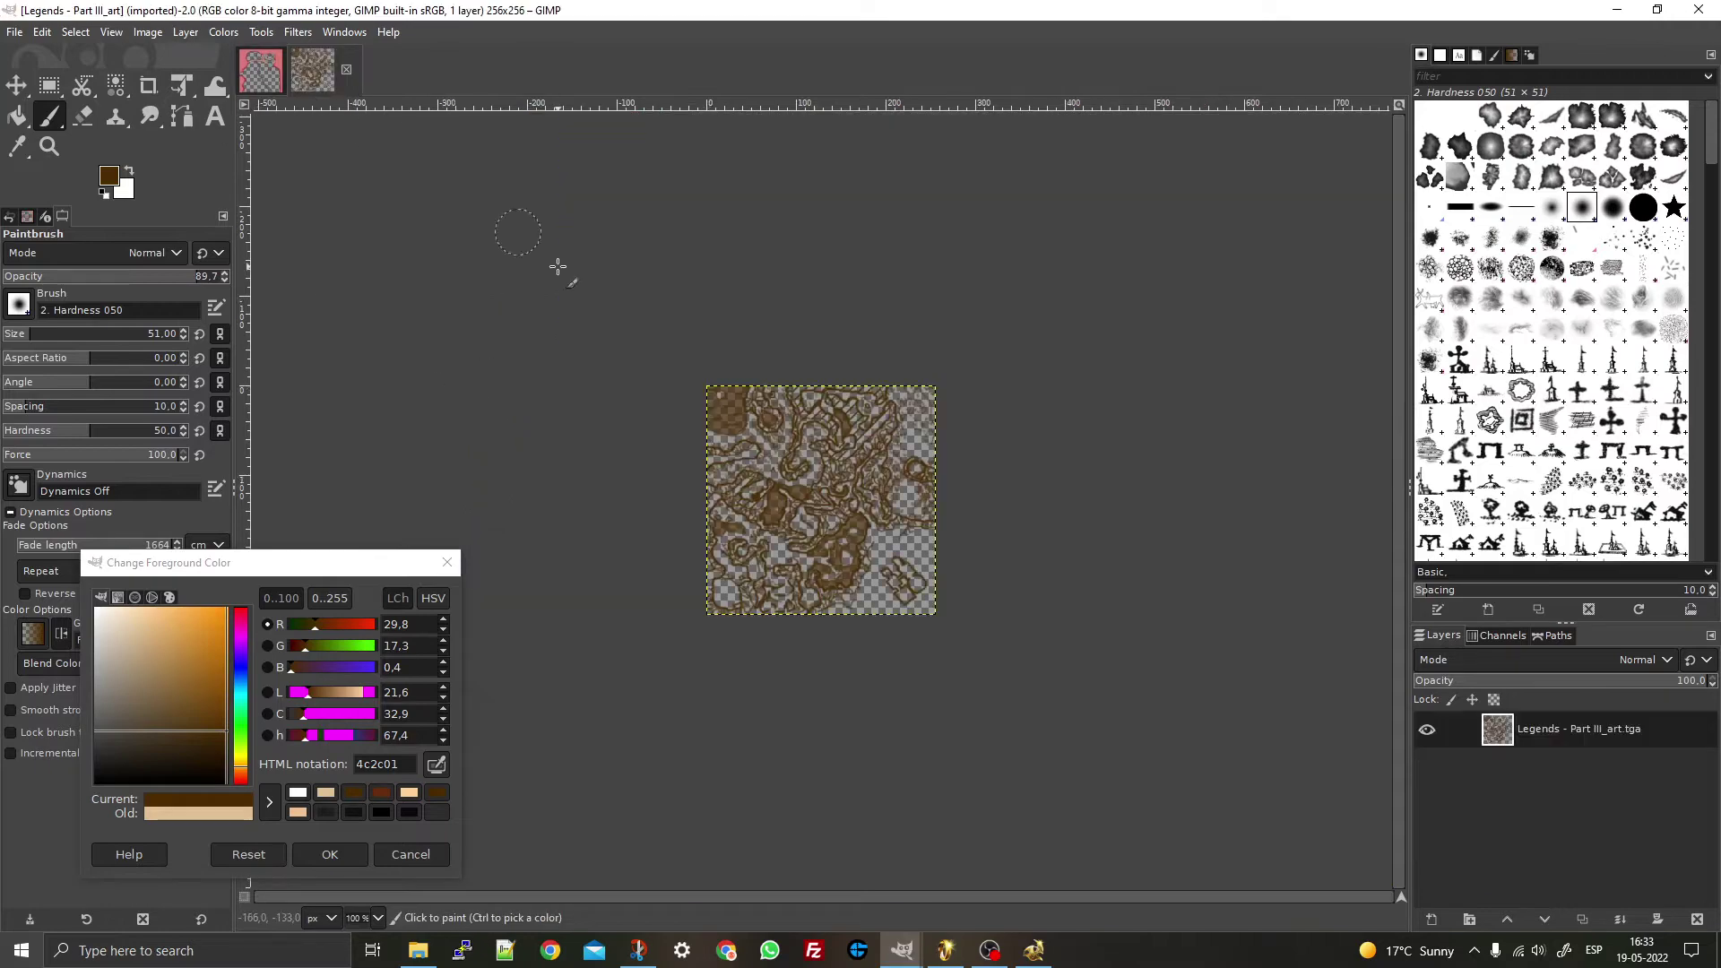
- Sample the brown outlines of the Legends - Part III_art reference with the Color Picker and confirm a dark brown foreground colour
scroll(897, 543, "up", 7)
scroll(897, 543, "up", 5)
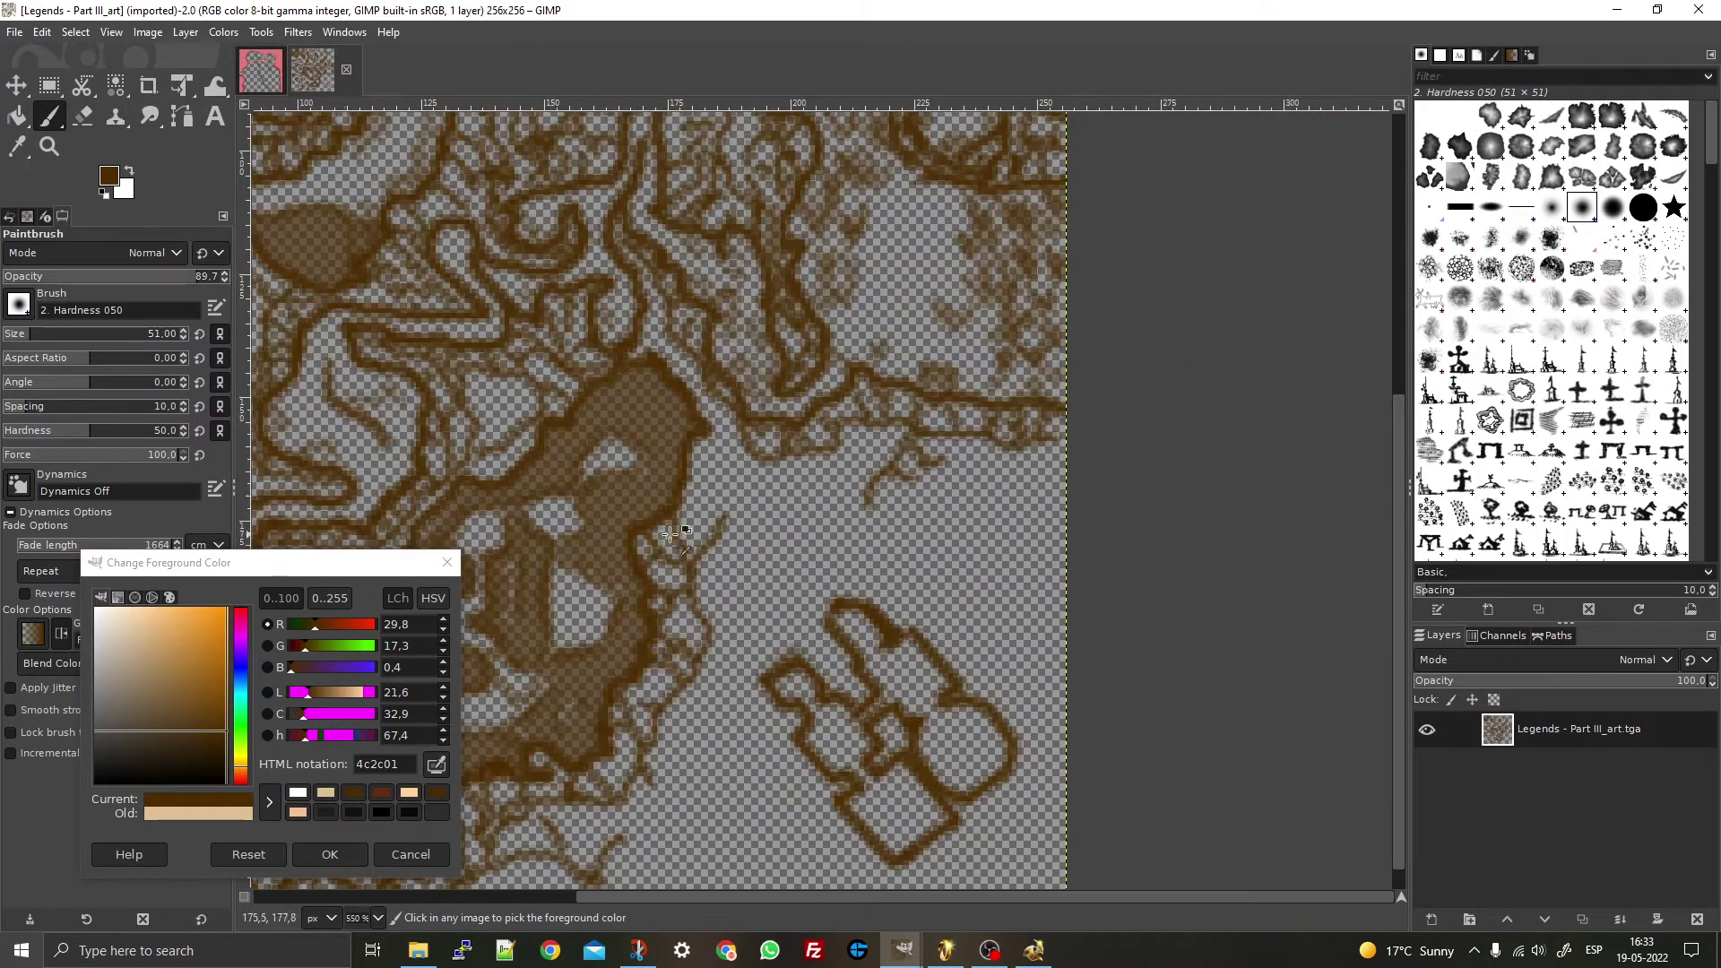
scroll(879, 520, "down", 4)
scroll(878, 520, "up", 3)
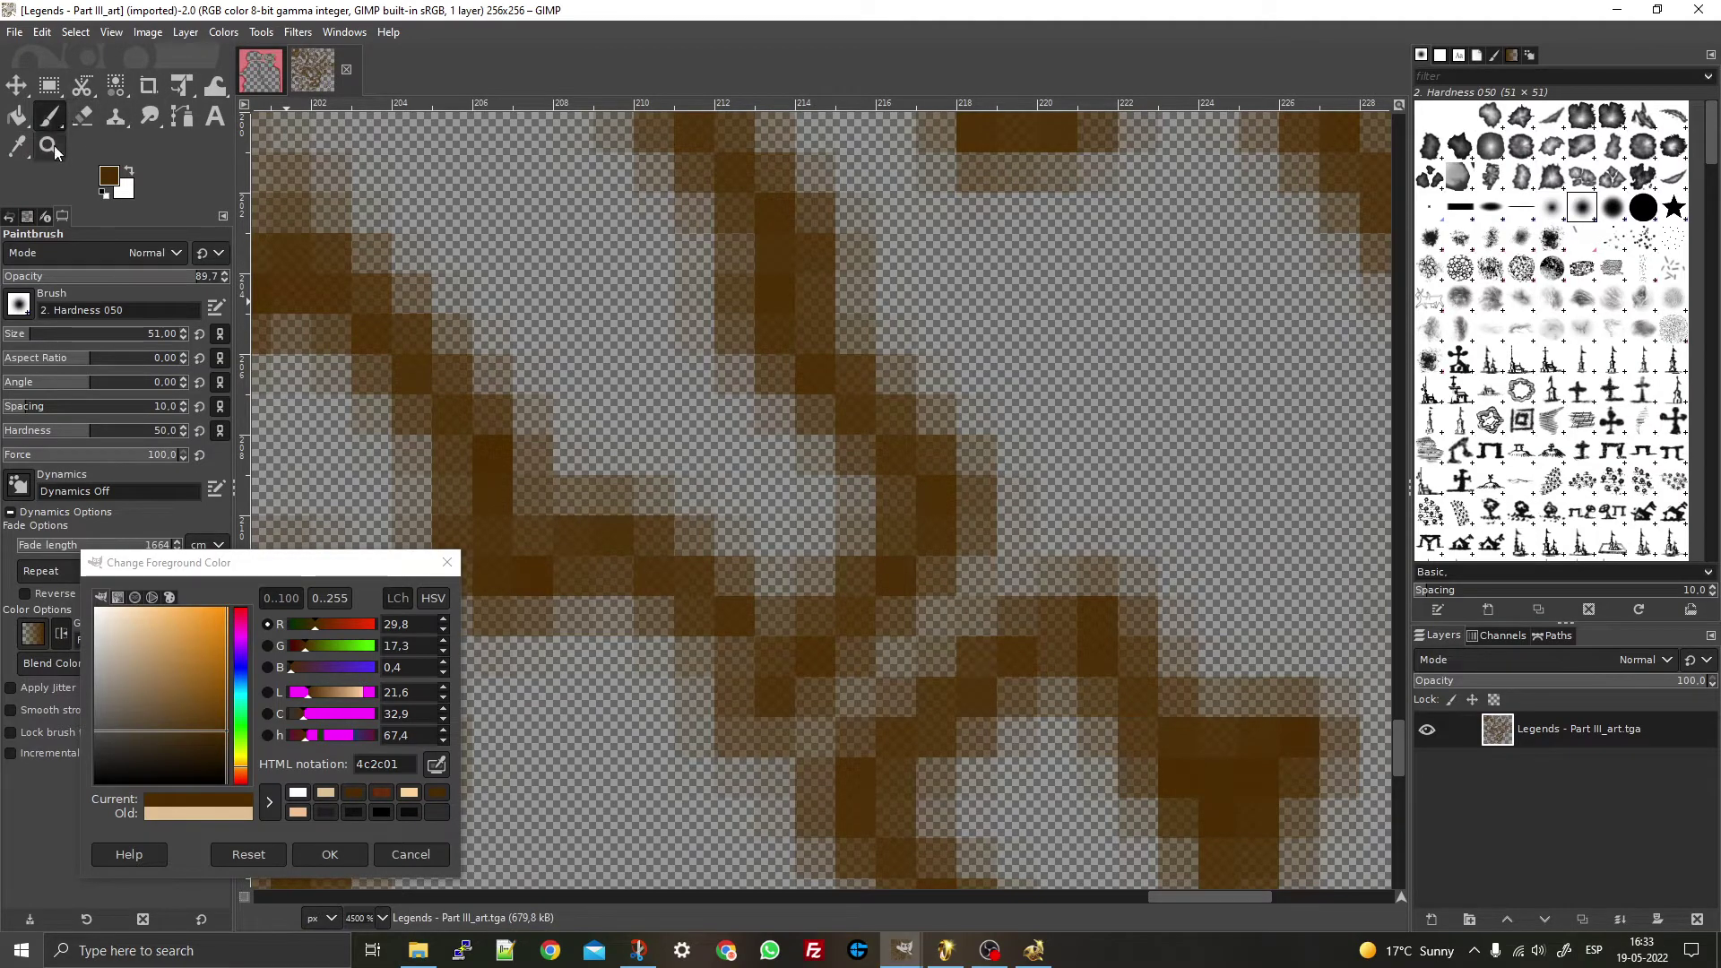
left_click(15, 146)
scroll(896, 484, "down", 1)
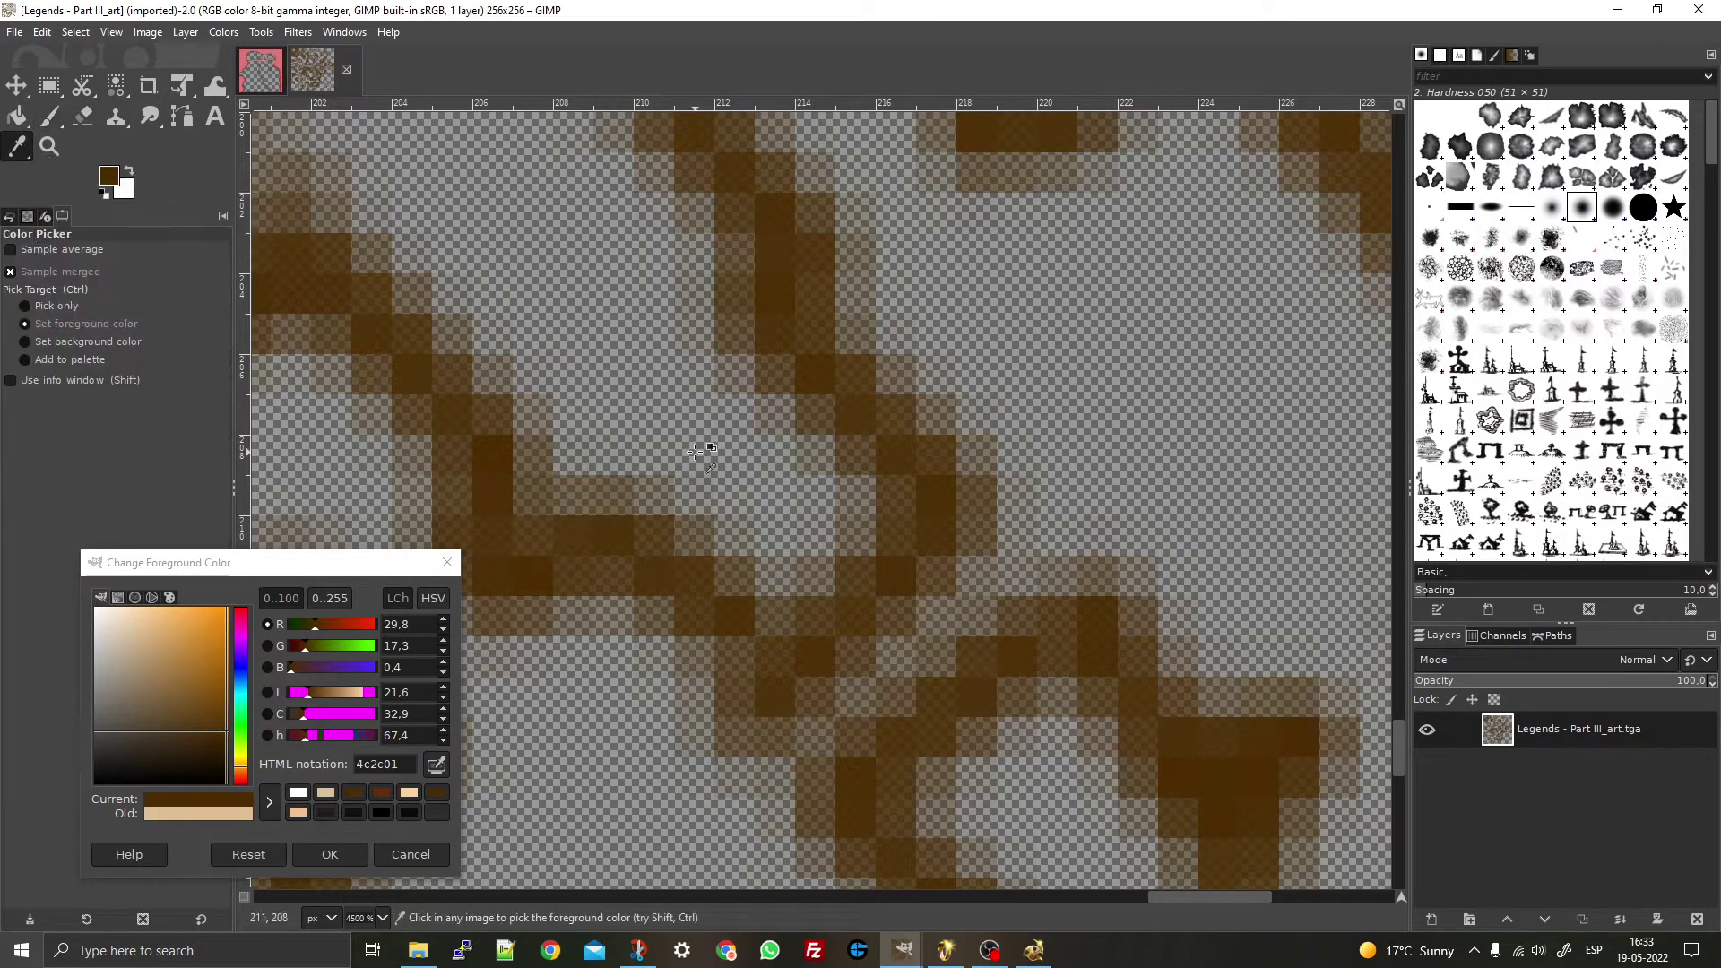
scroll(933, 492, "down", 3)
scroll(935, 482, "up", 3)
scroll(933, 481, "up", 1)
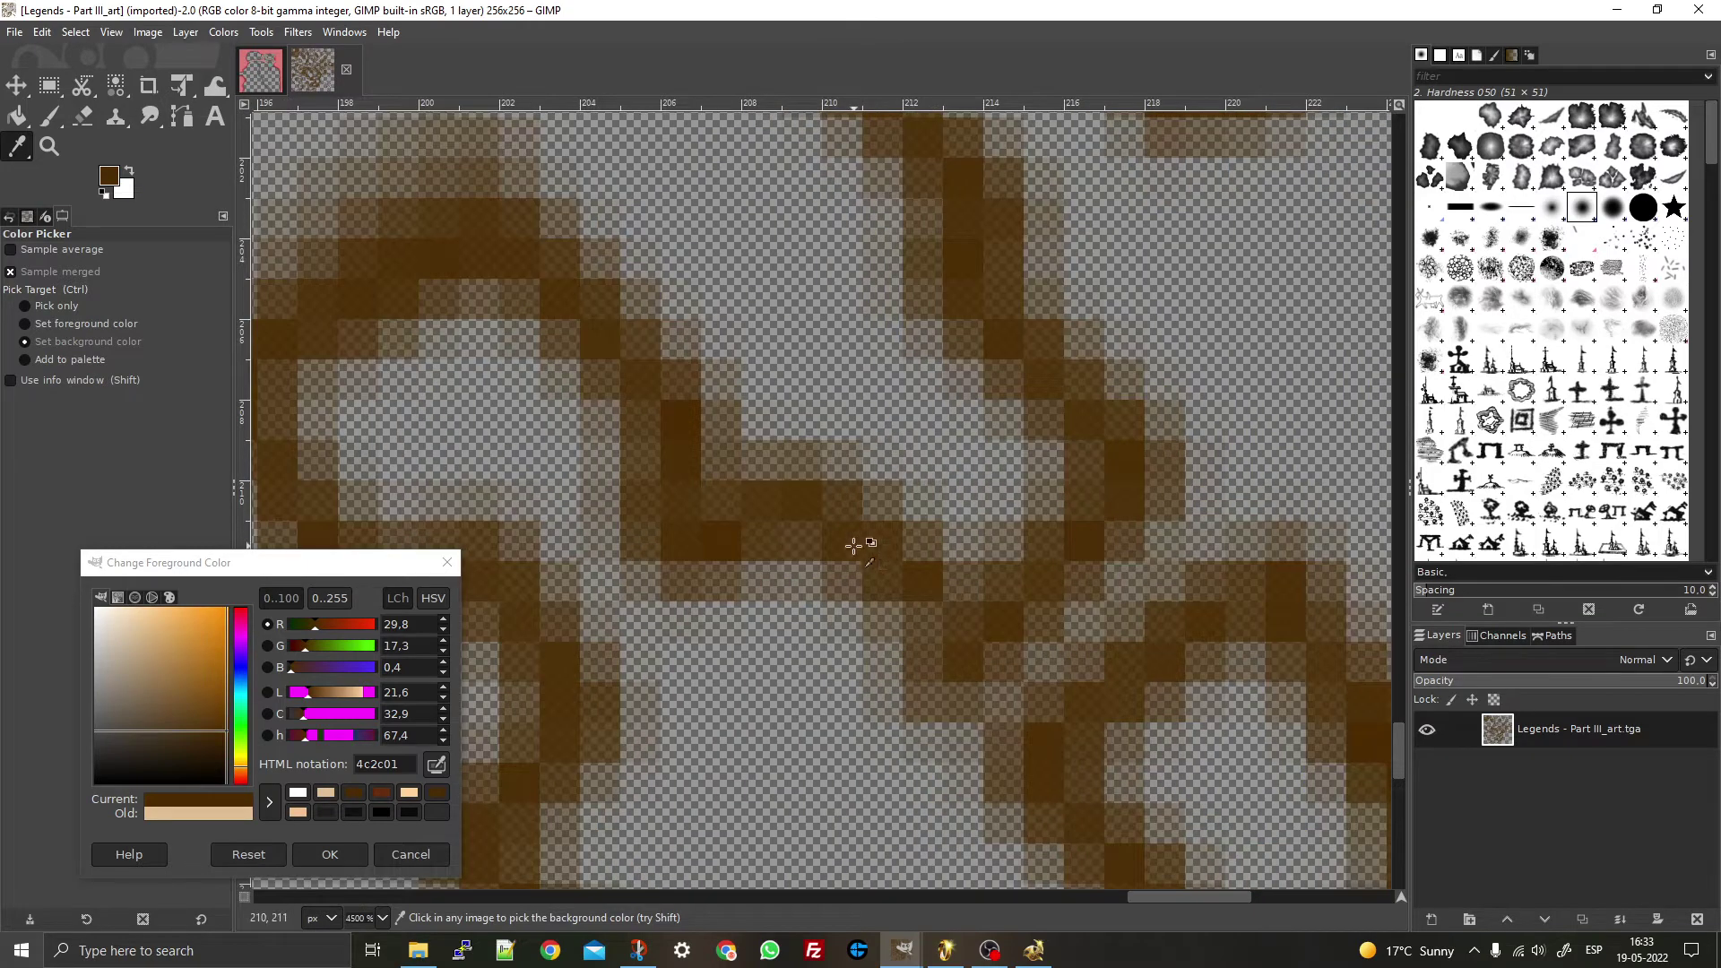
scroll(860, 541, "up", 3)
scroll(910, 600, "down", 1)
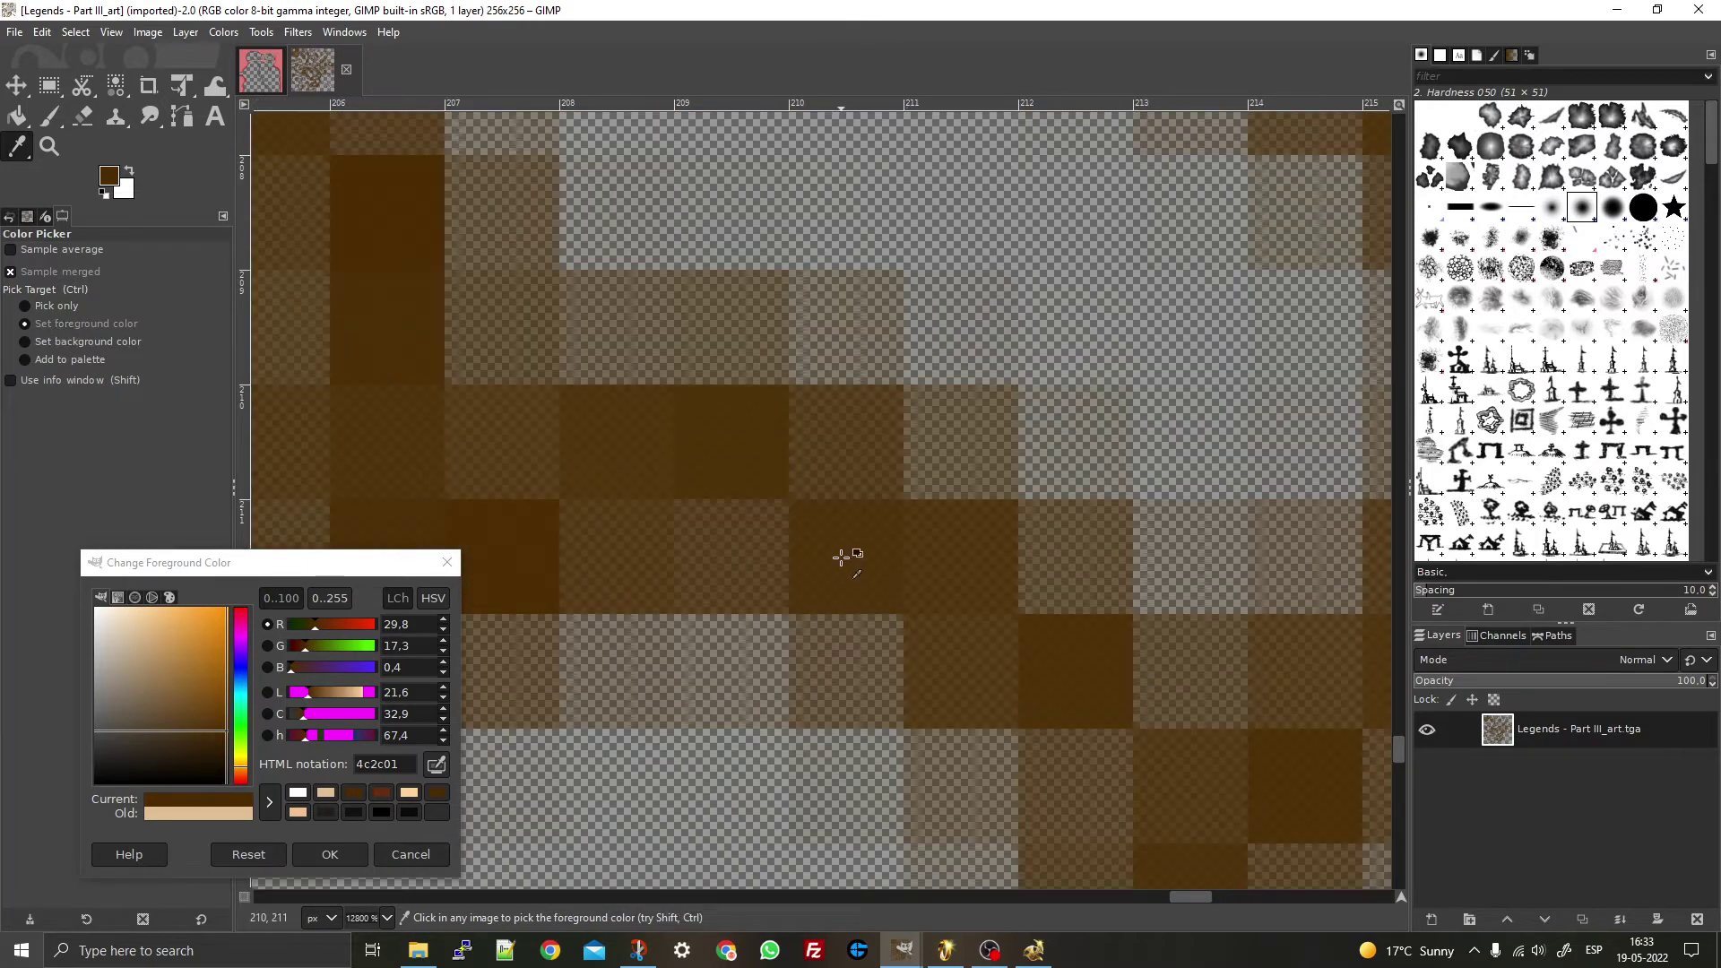
left_click(109, 176)
left_click(409, 793)
left_click(330, 855)
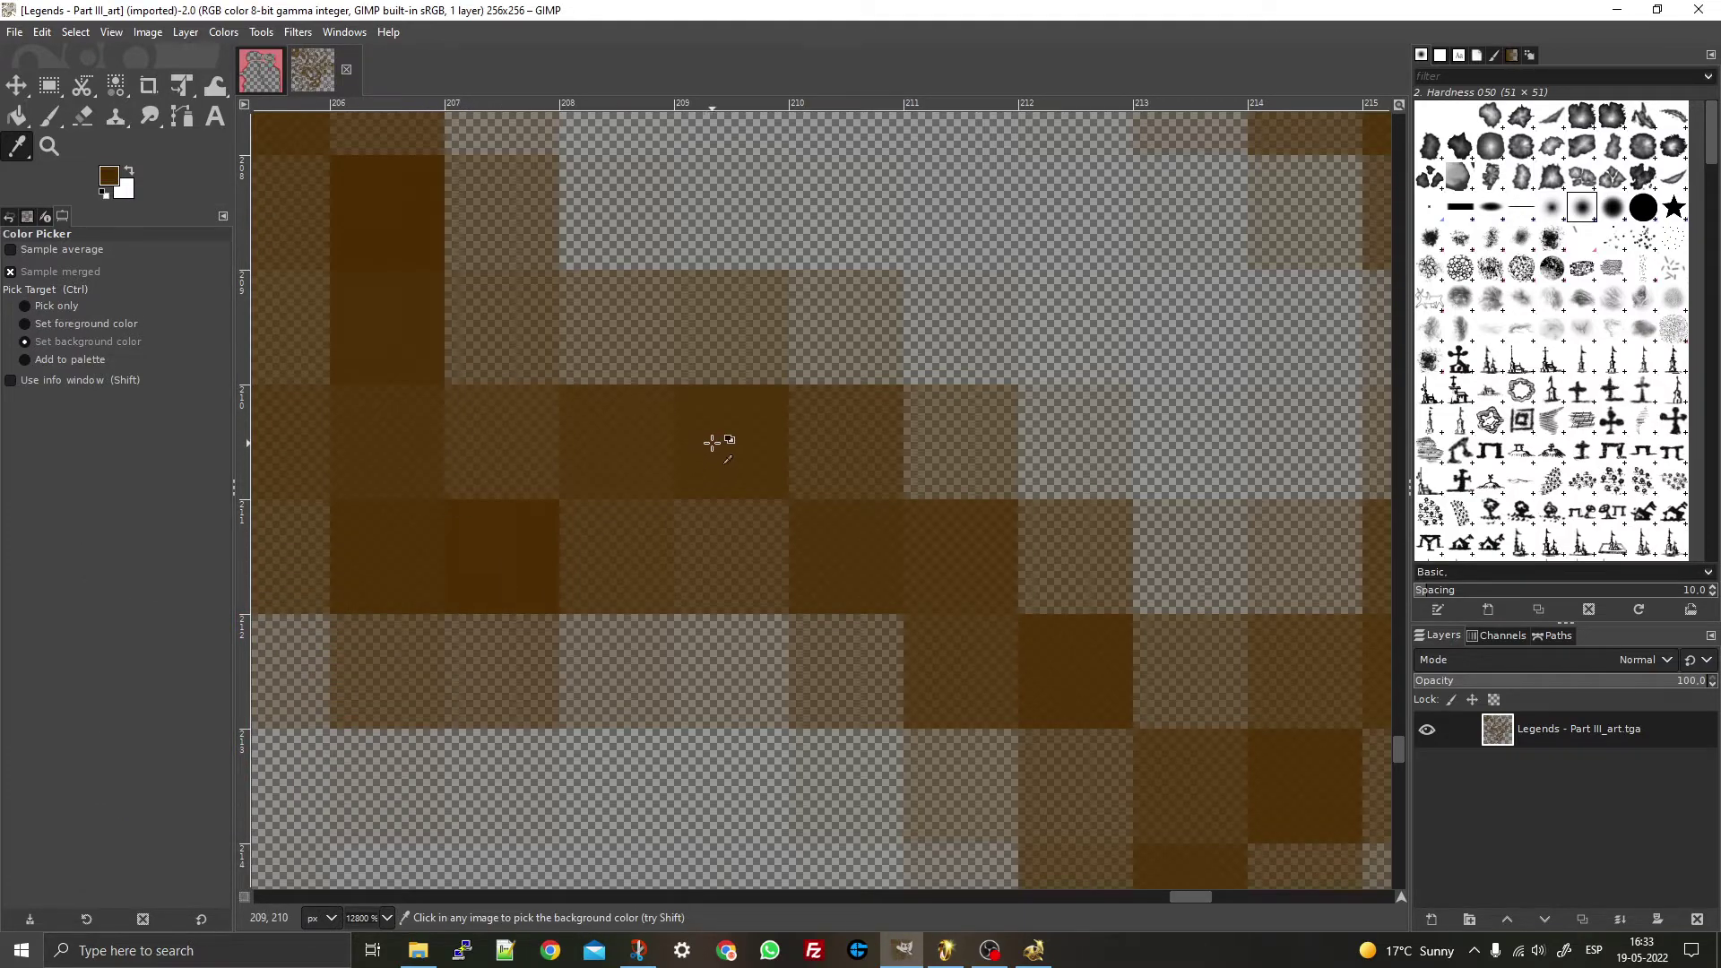
- Return to the untitled Helm's Deep image, activate the Paintbrush and set its size to 1
scroll(714, 442, "down", 12)
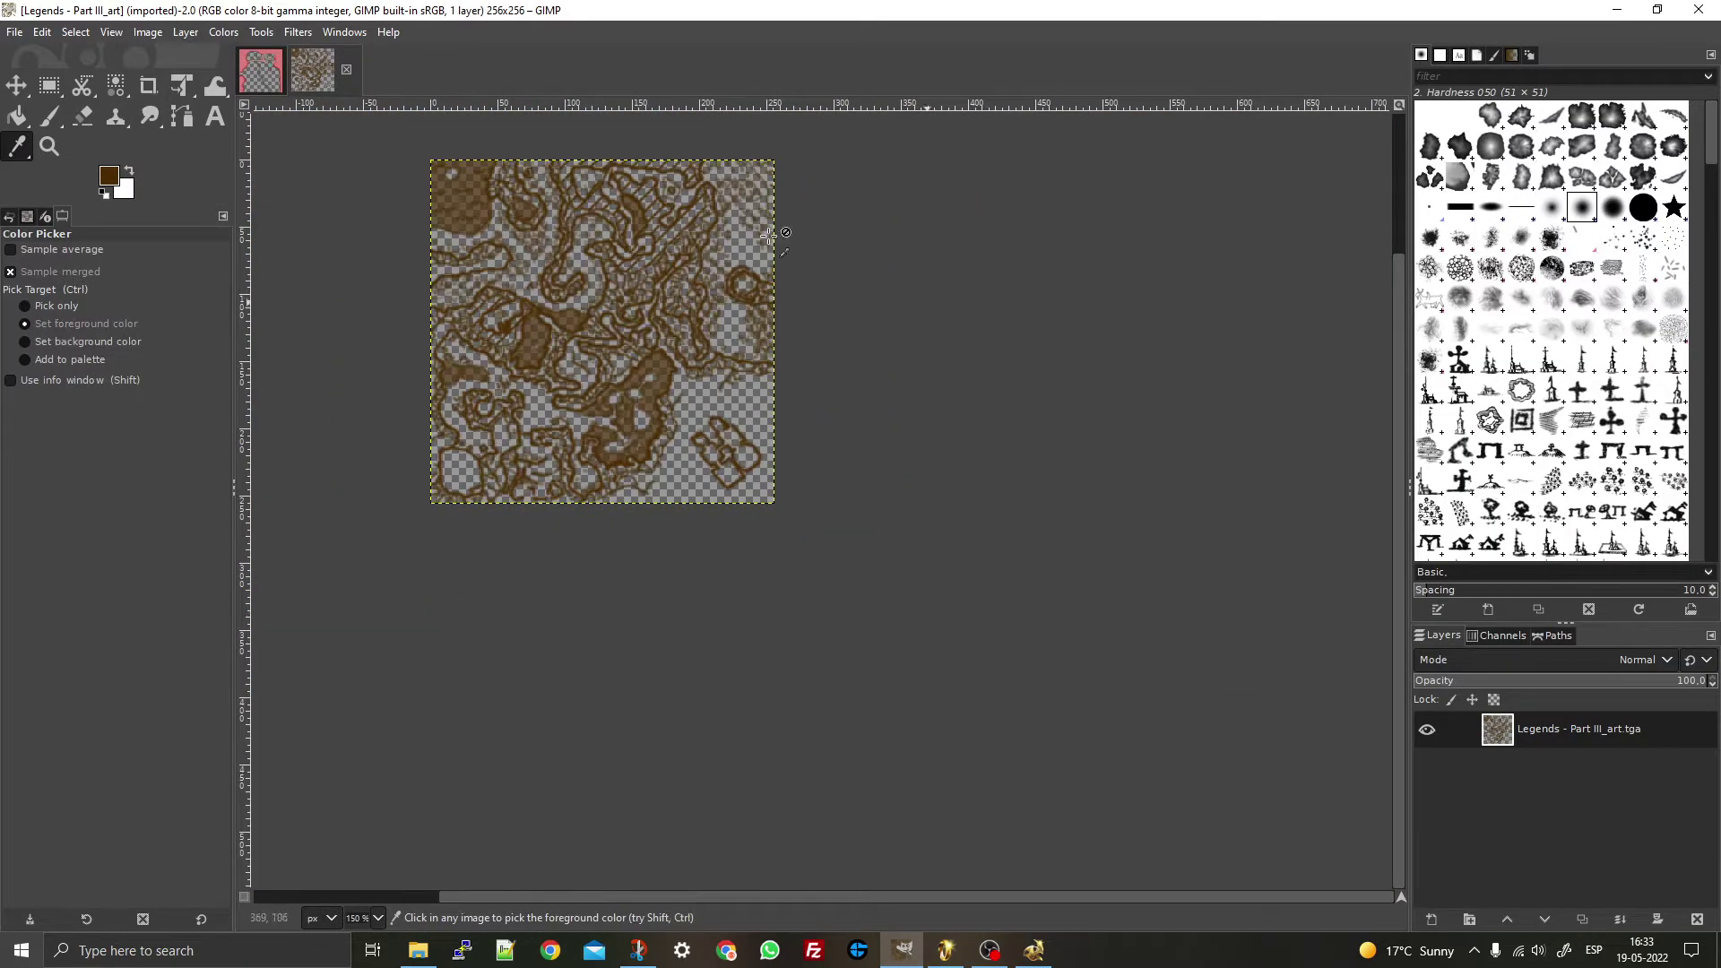
left_click(260, 70)
scroll(628, 609, "down", 4)
scroll(691, 349, "up", 10)
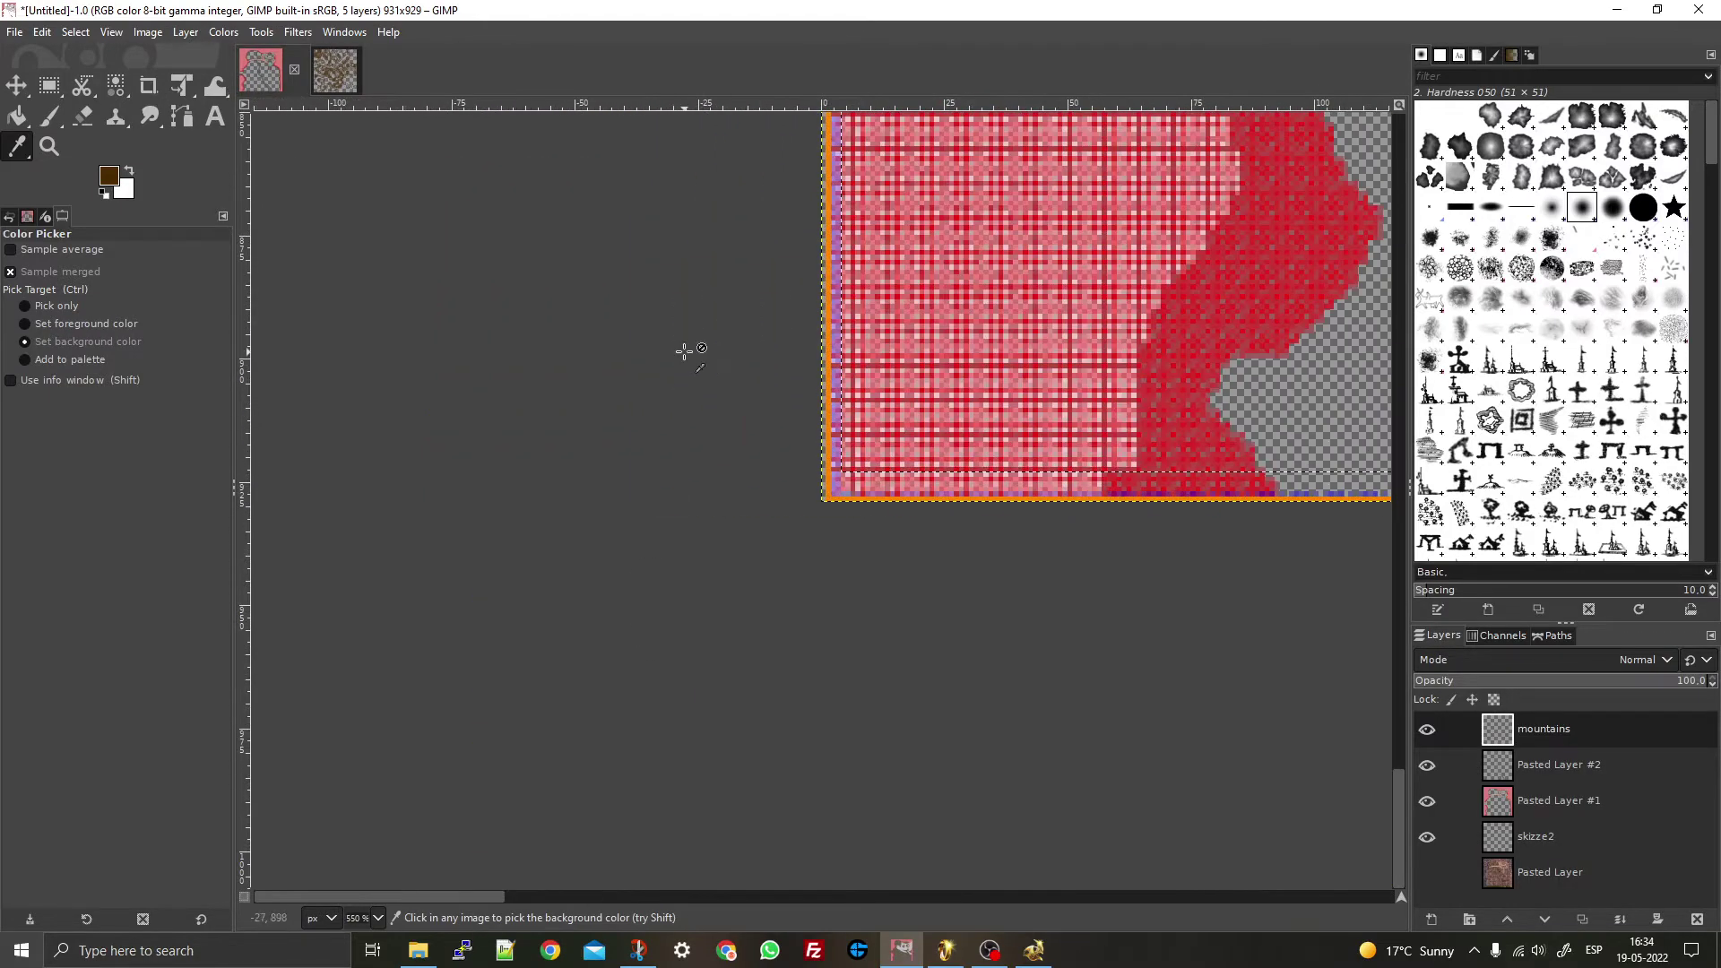
key("p")
scroll(1244, 320, "up", 4)
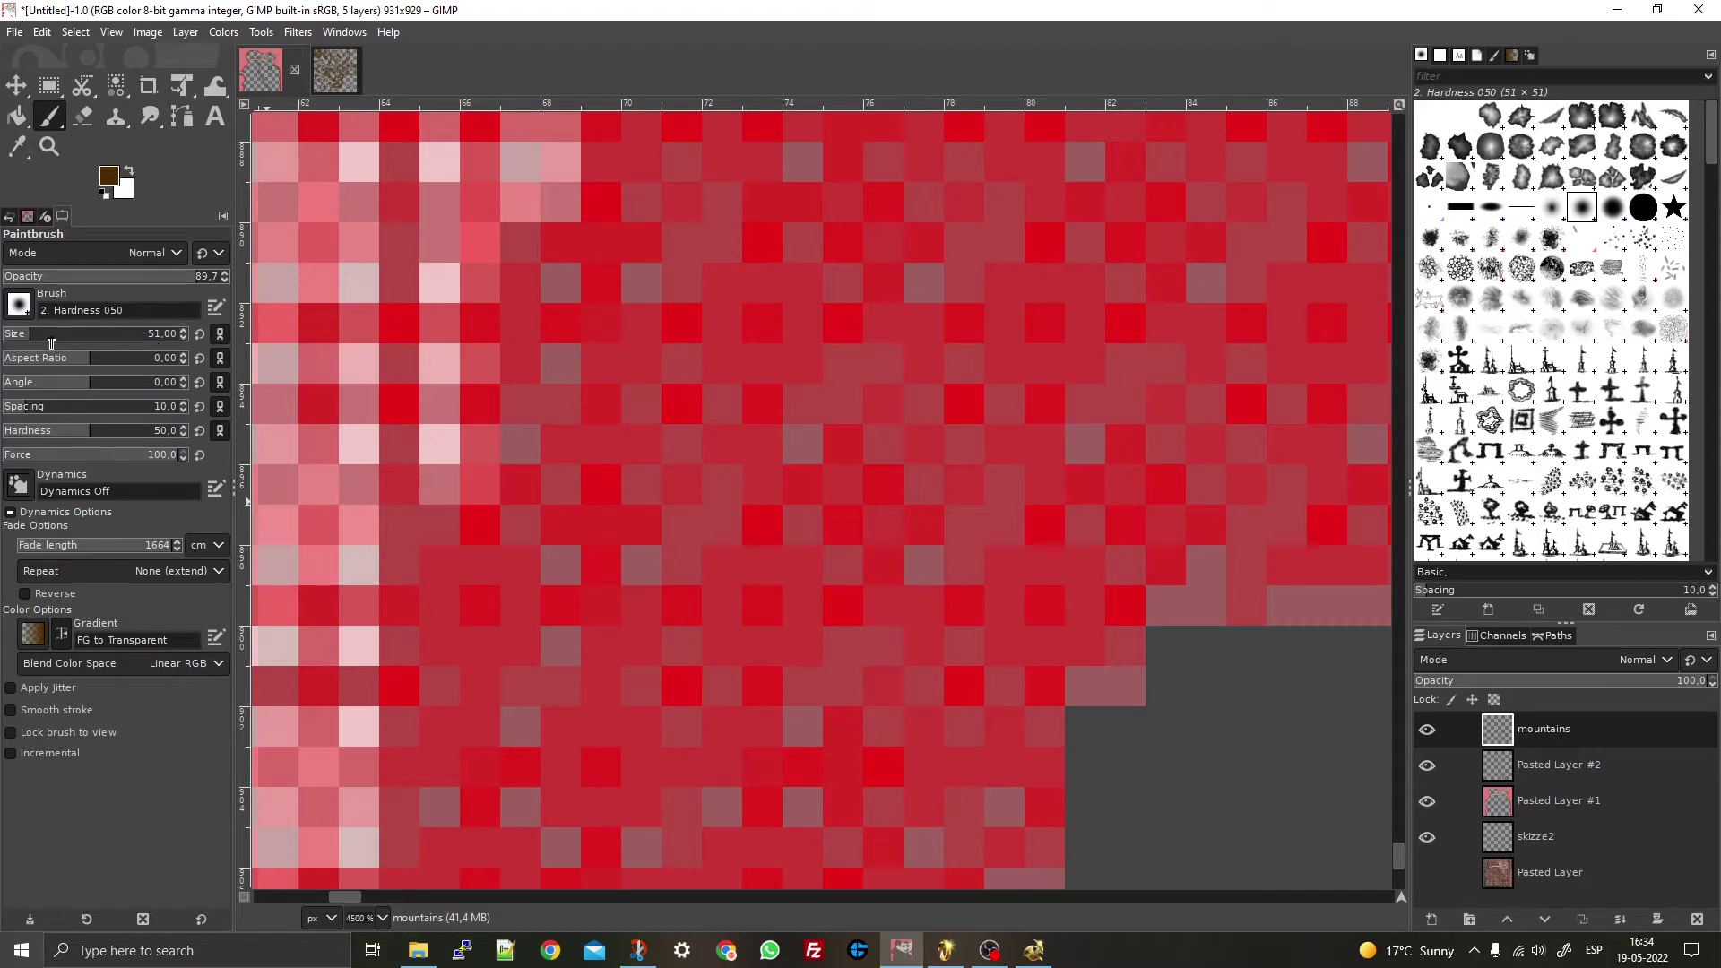
left_click_drag(51, 341, 3, 329)
scroll(810, 446, "down", 18)
scroll(810, 446, "up", 4)
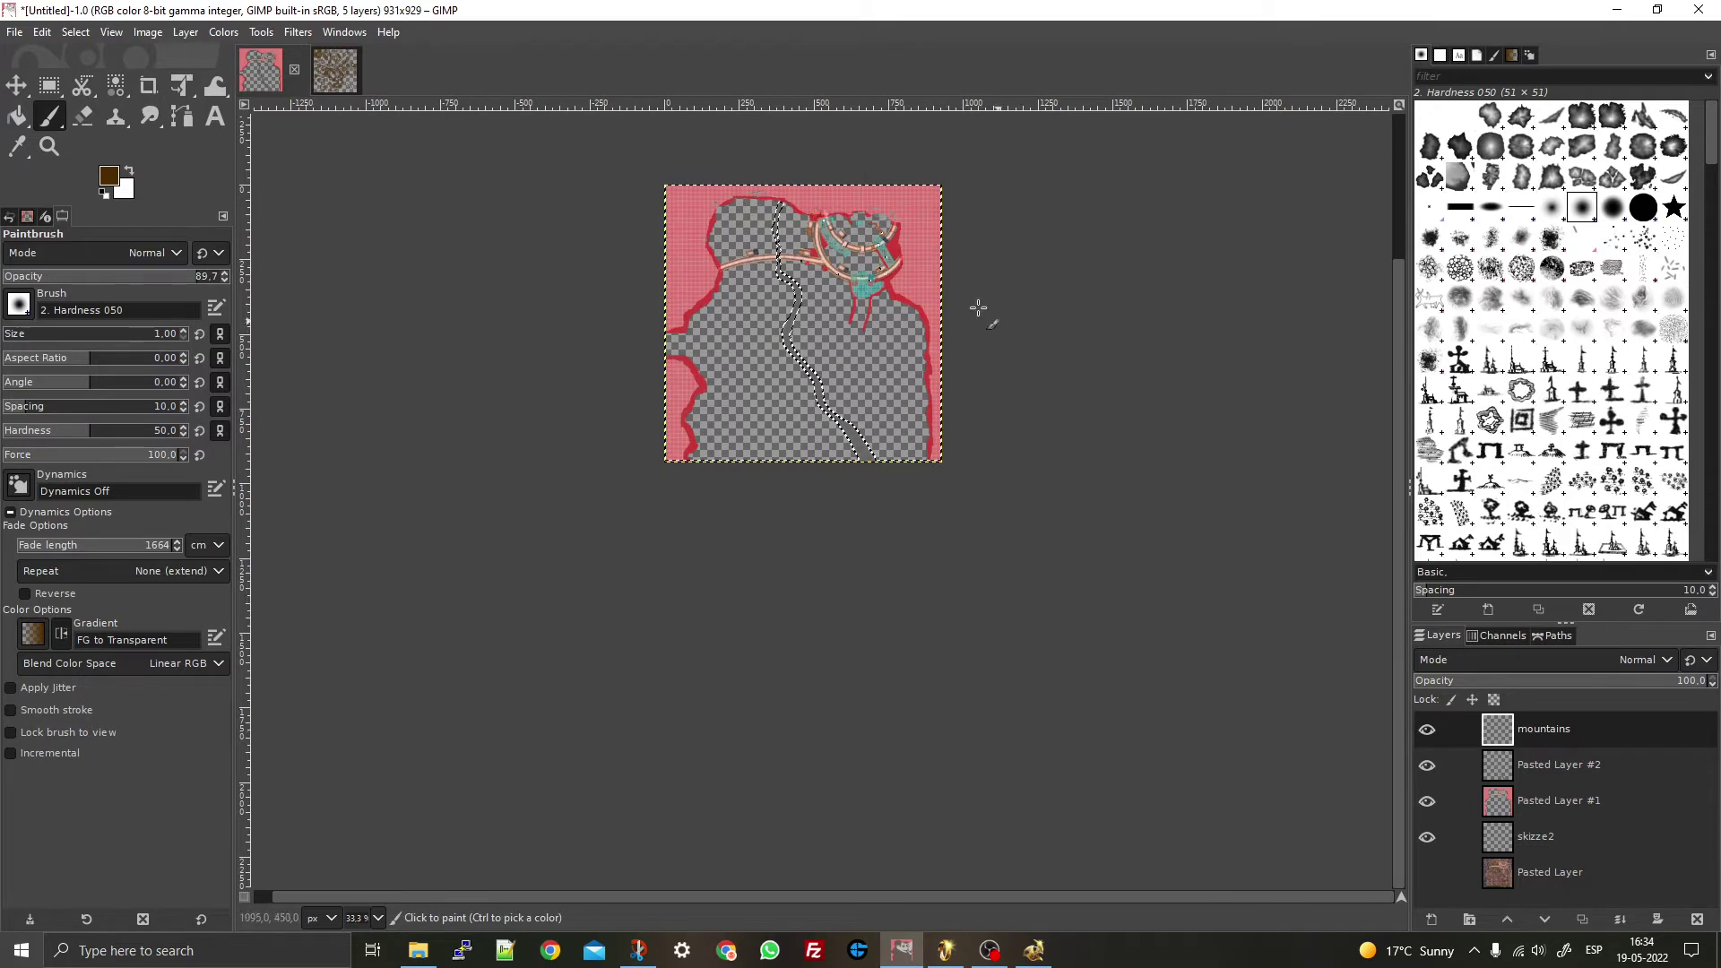
- Scale the Helm's Deep image to a width of 512 px, keeping its proportions
left_click(147, 32)
mouse_move(186, 32)
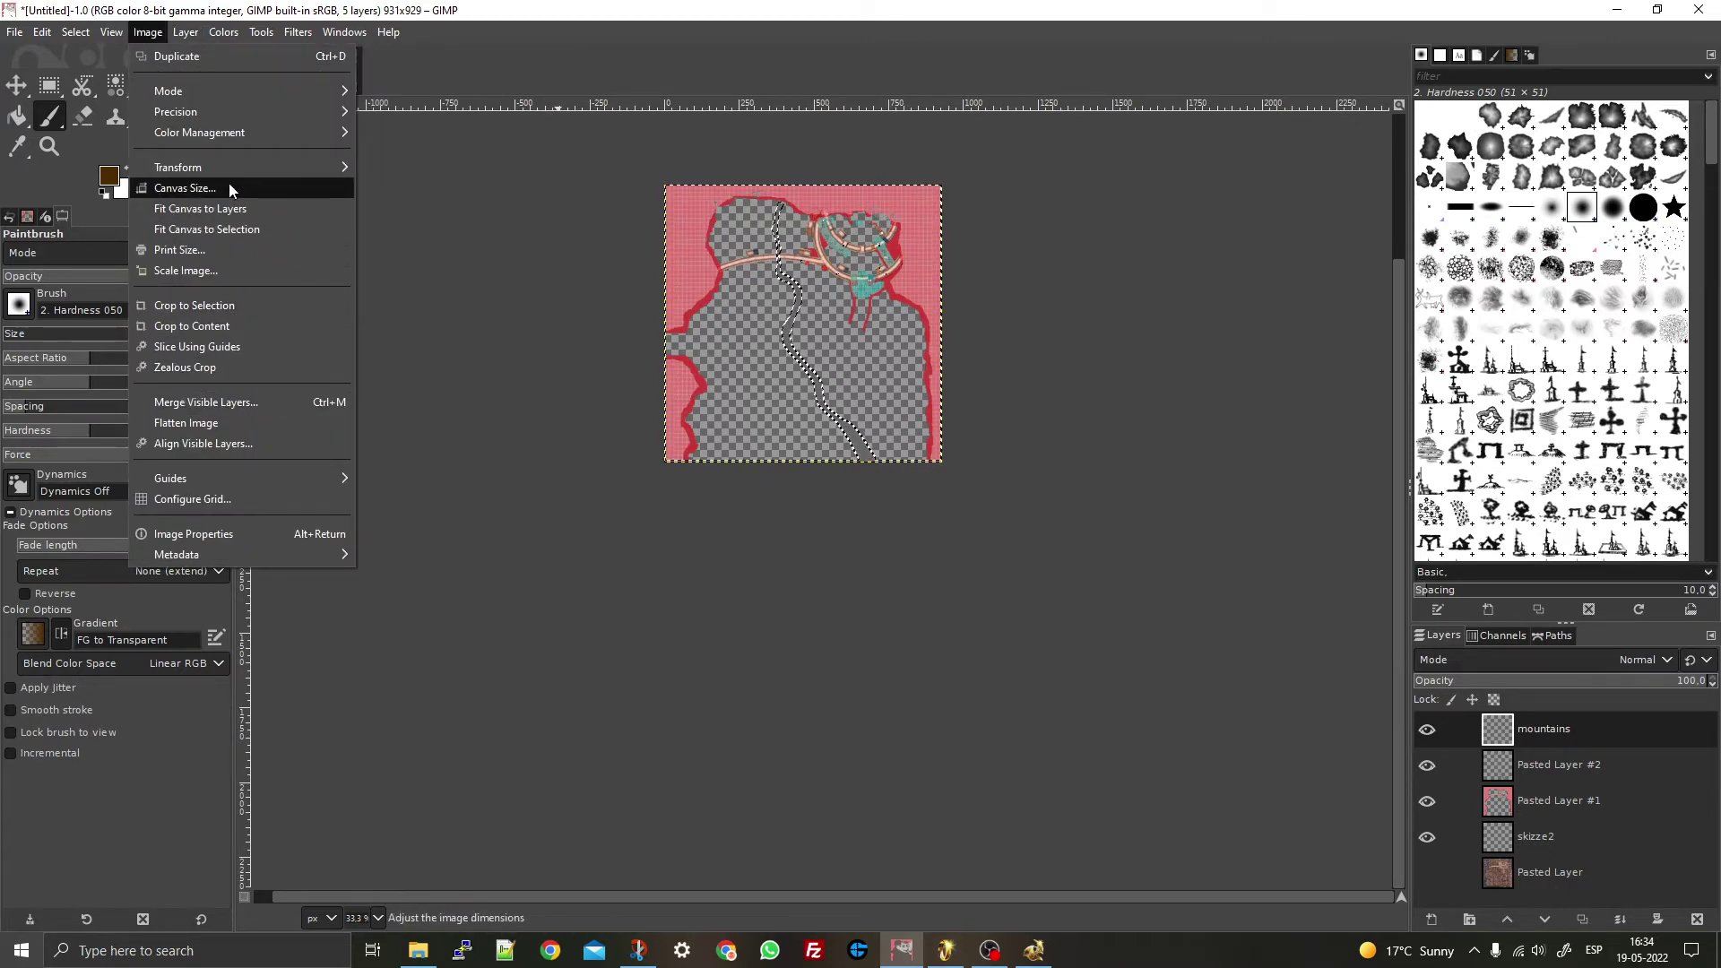
left_click(194, 272)
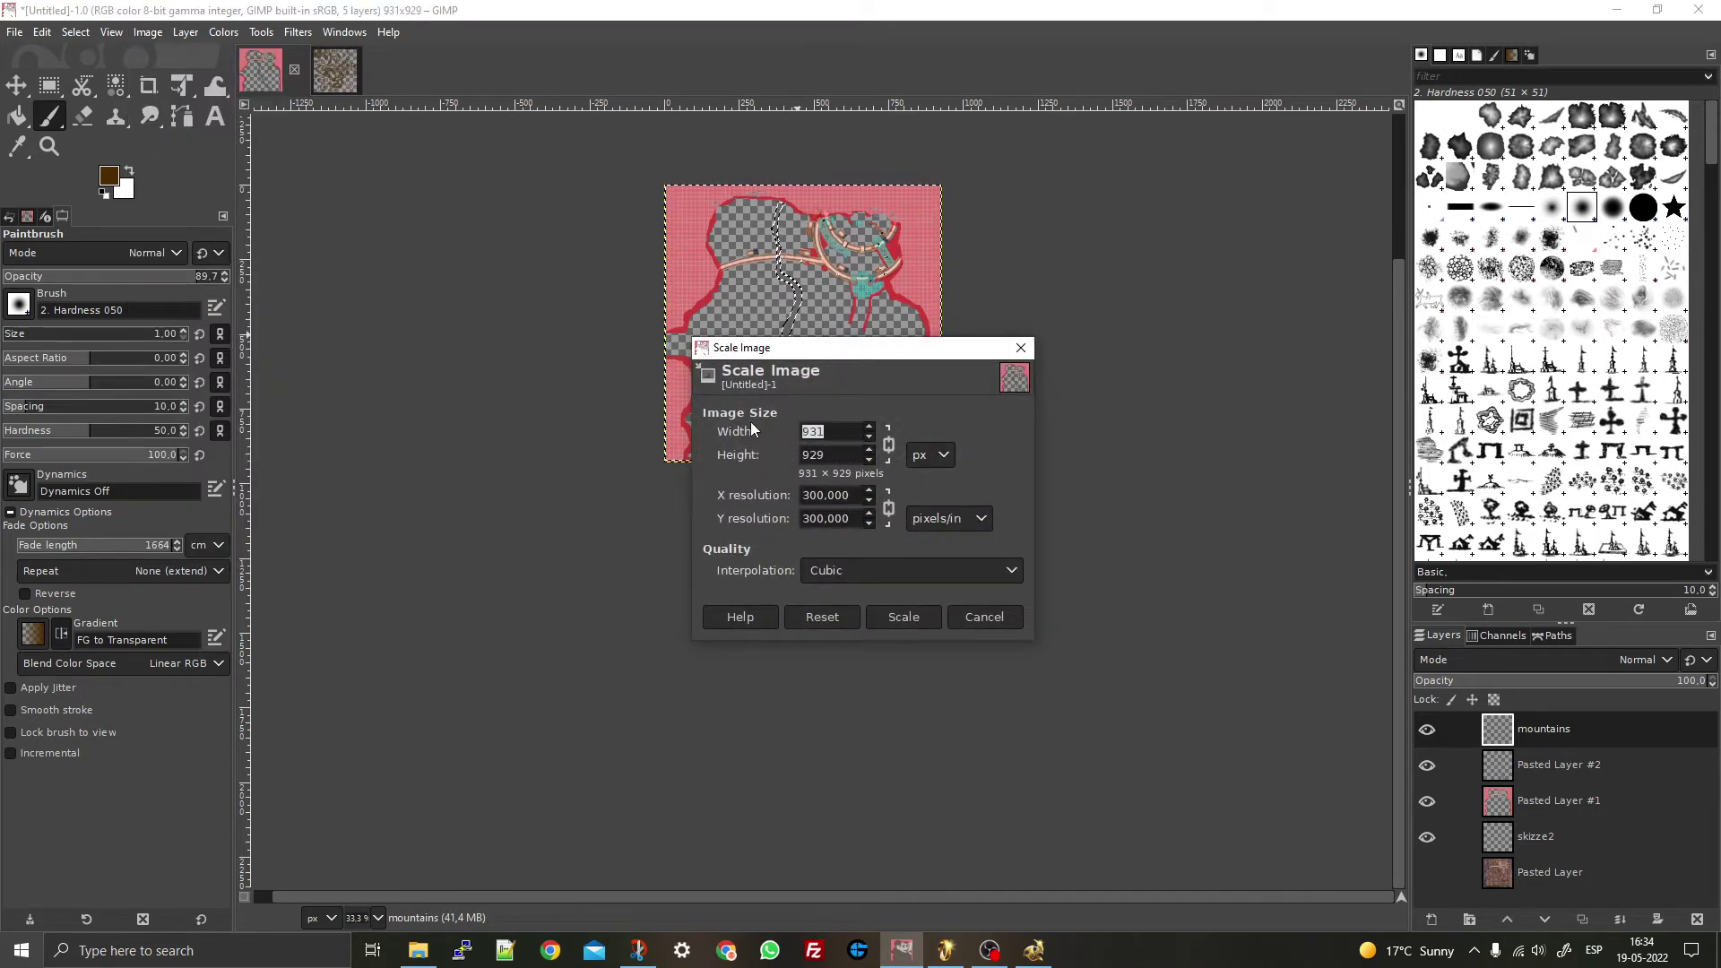
type("3")
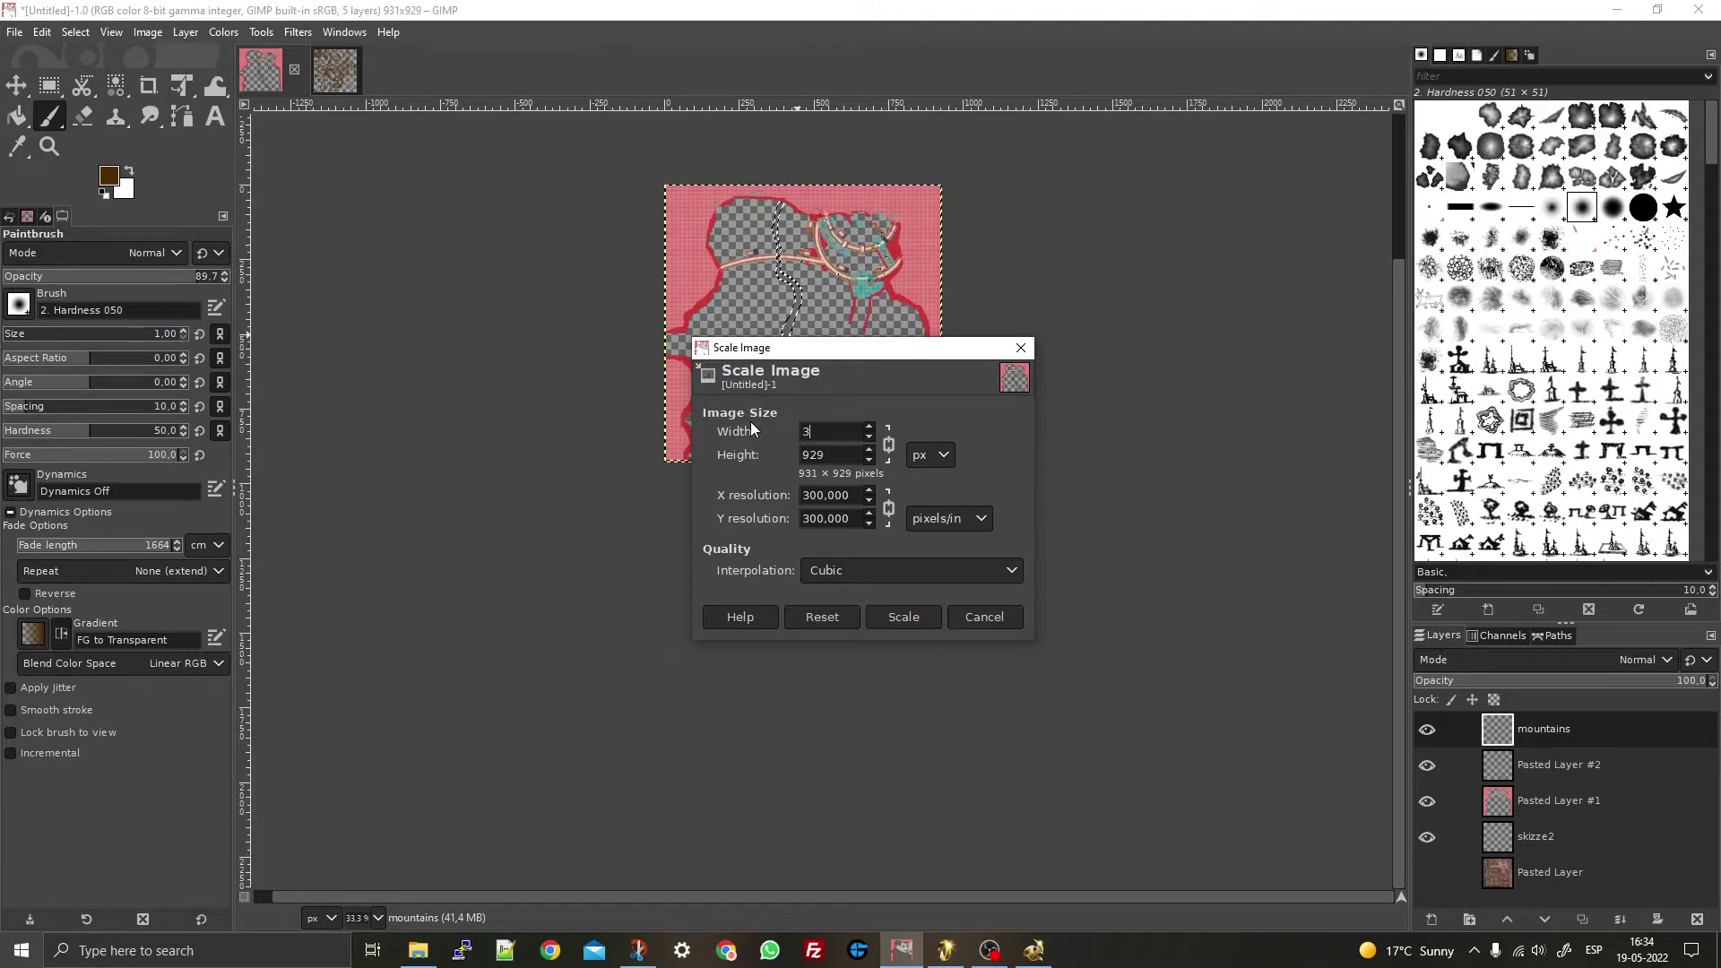
type("512")
key("Tab")
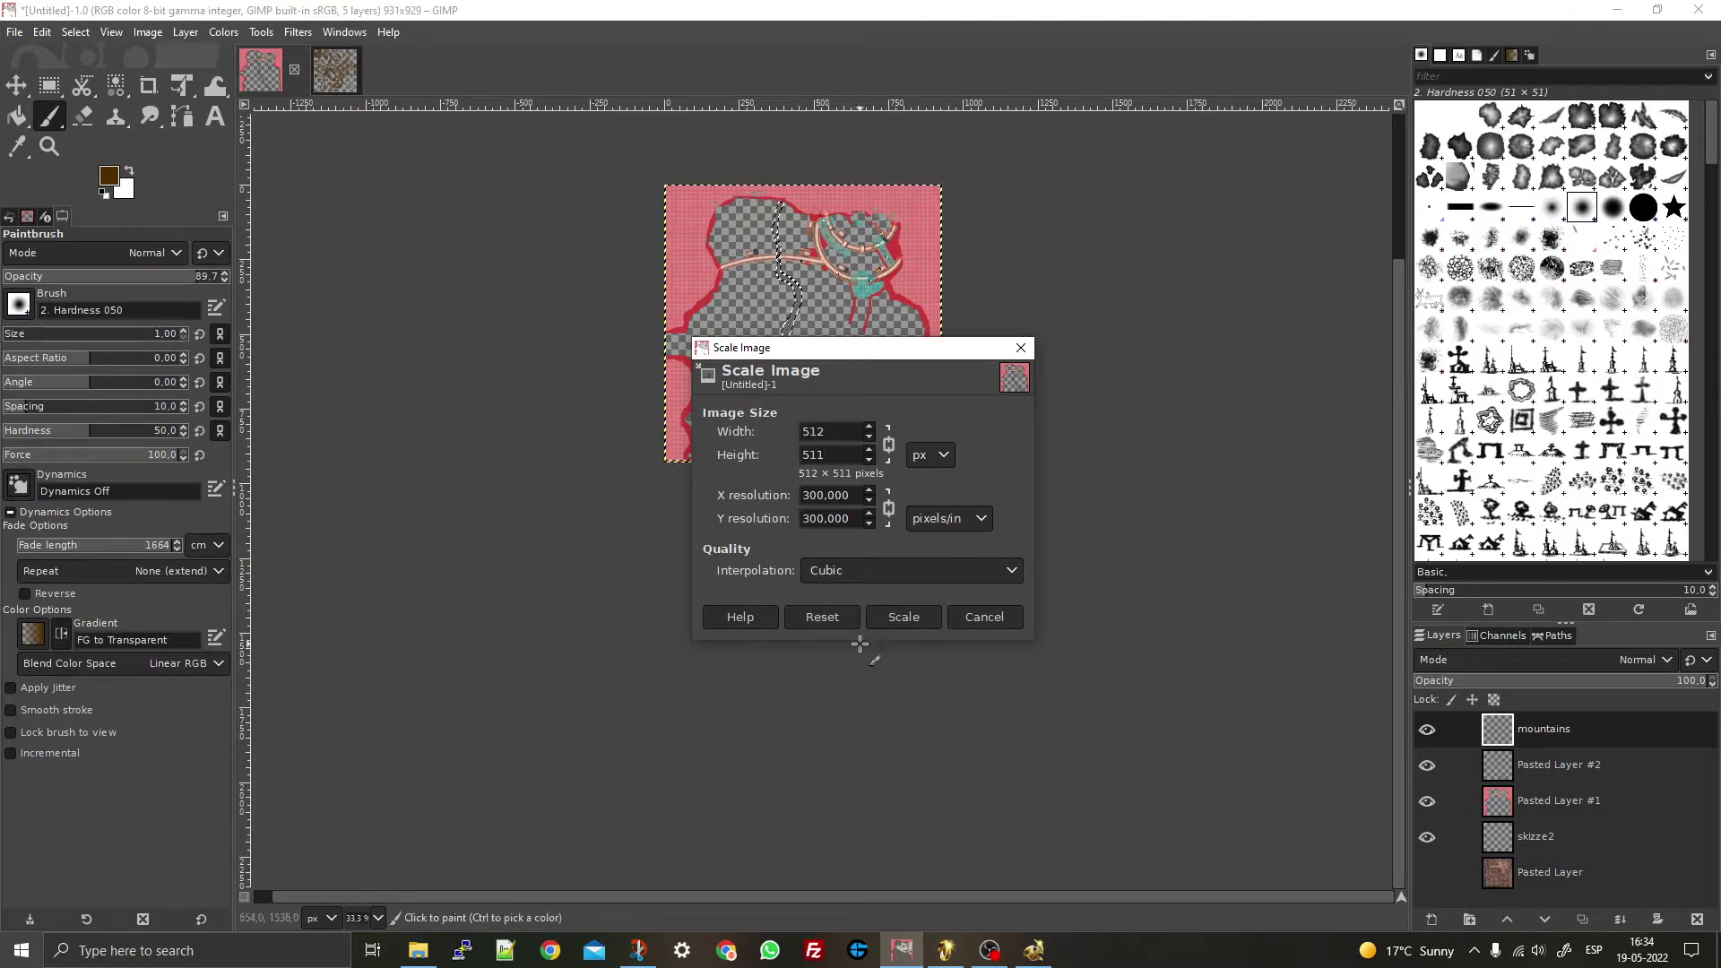
left_click(908, 619)
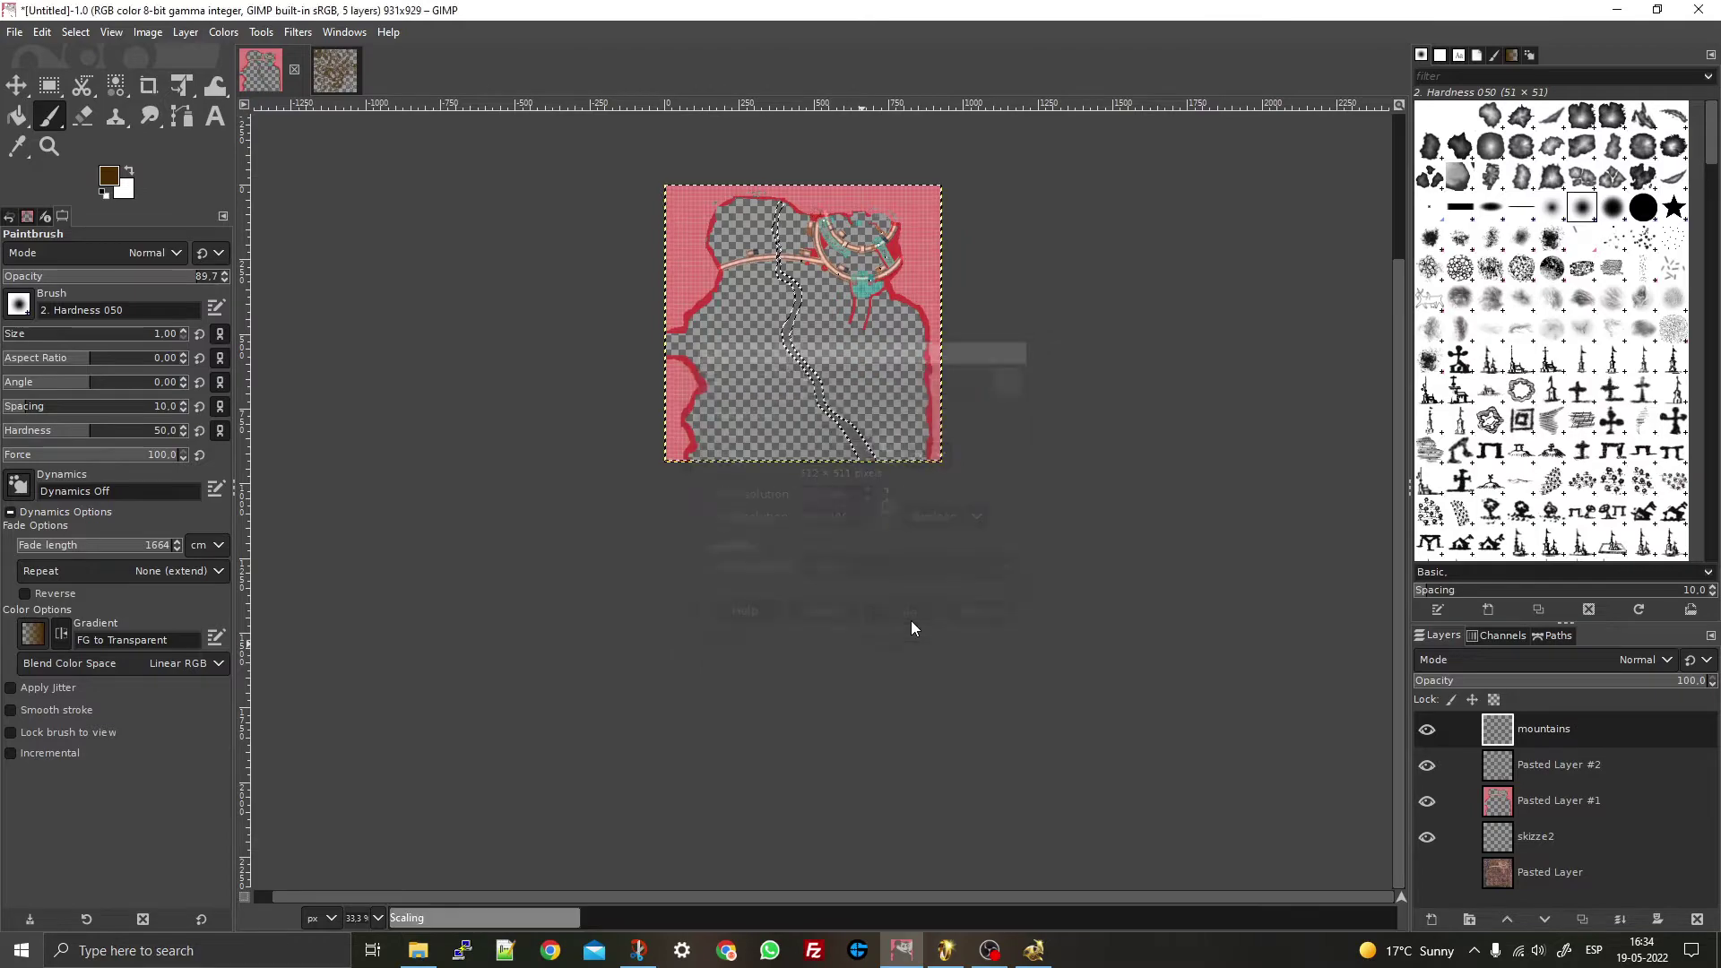
- Clear the existing selection so that painting on the mountains layer is unrestricted
scroll(844, 381, "up", 6)
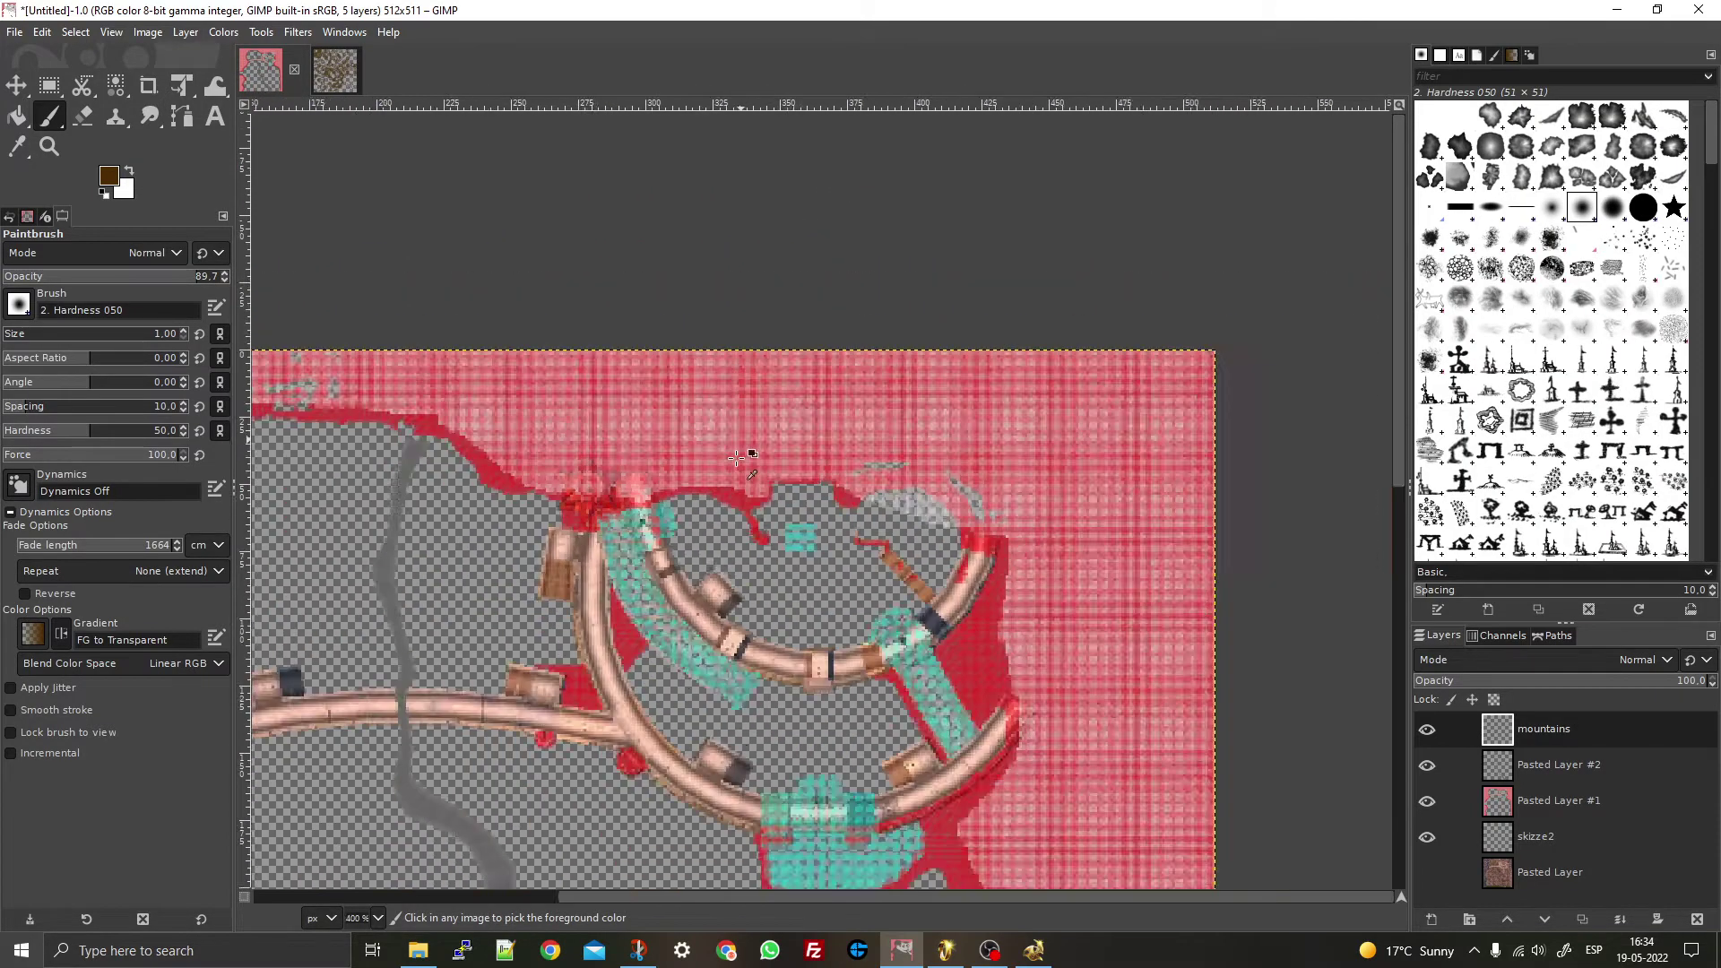
scroll(763, 505, "down", 2)
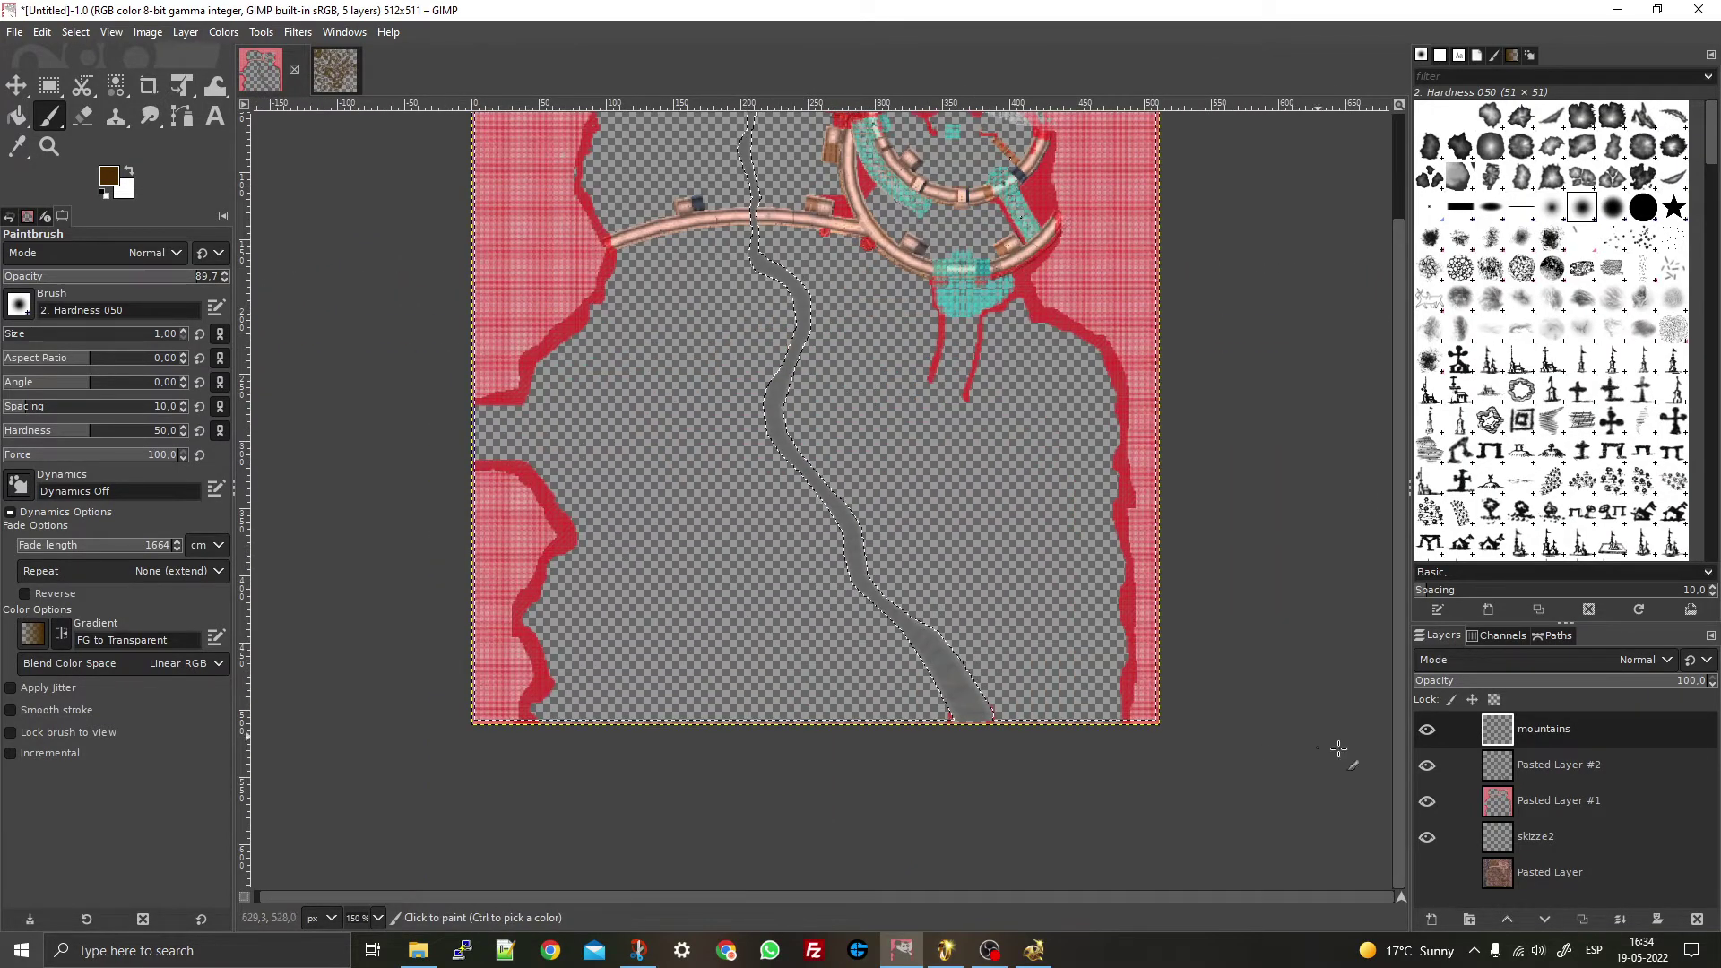
scroll(534, 421, "up", 2)
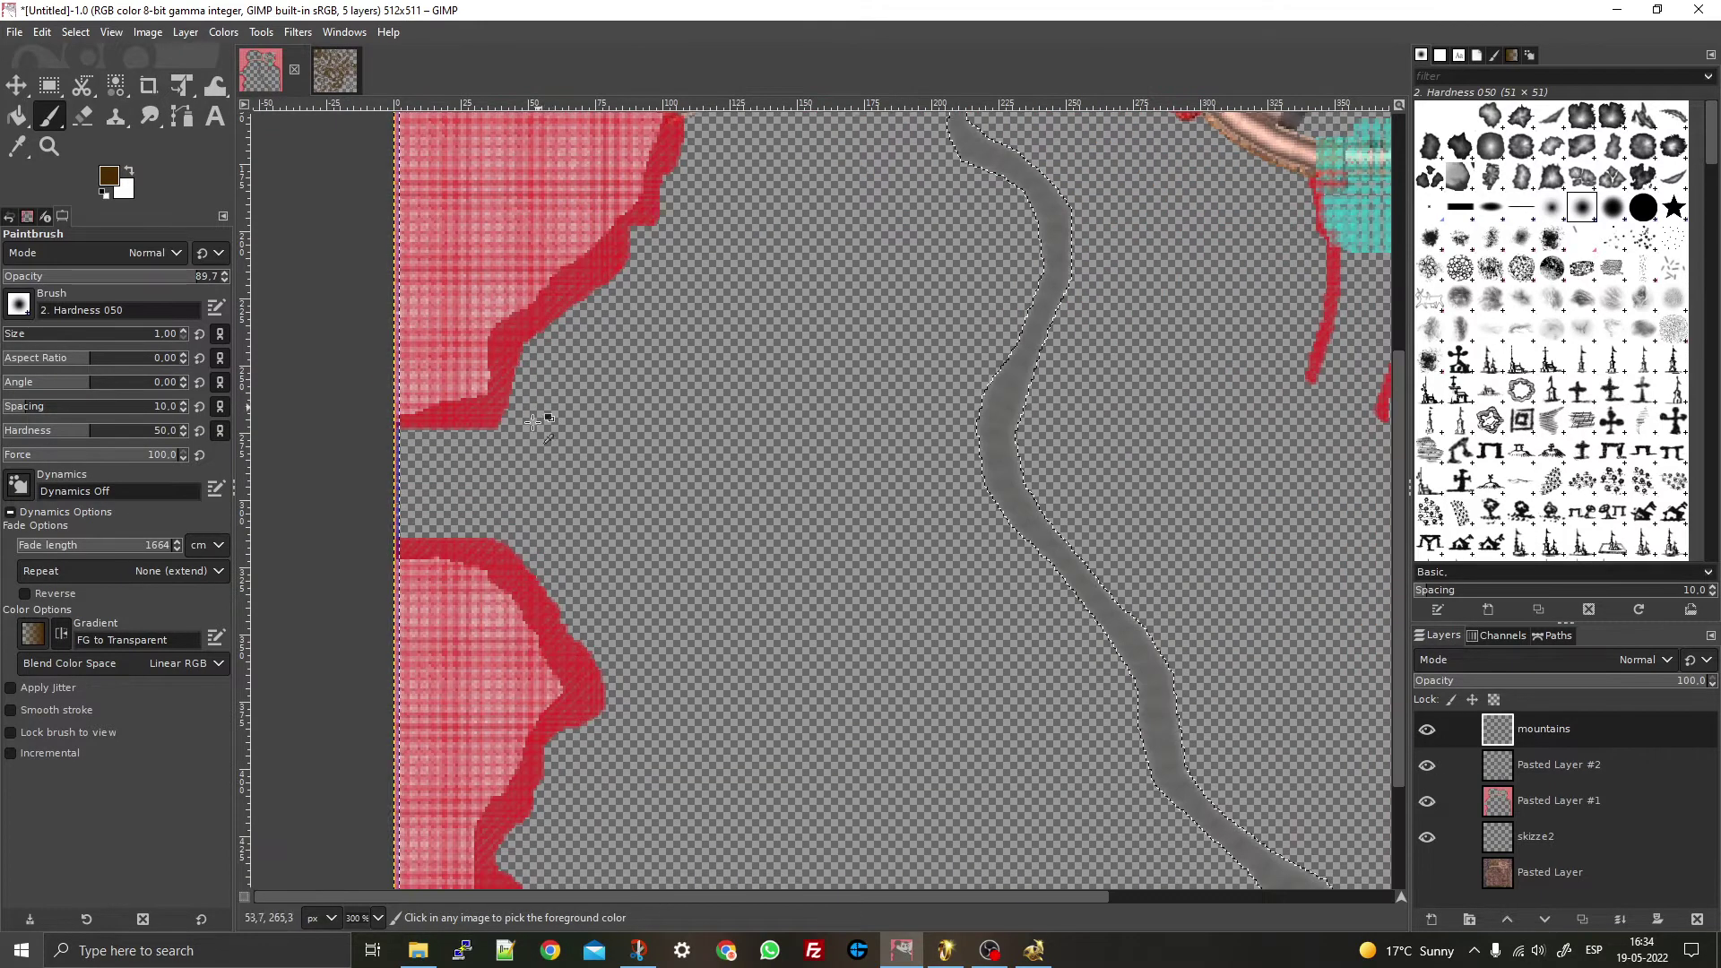
scroll(533, 421, "down", 3)
scroll(488, 700, "up", 4)
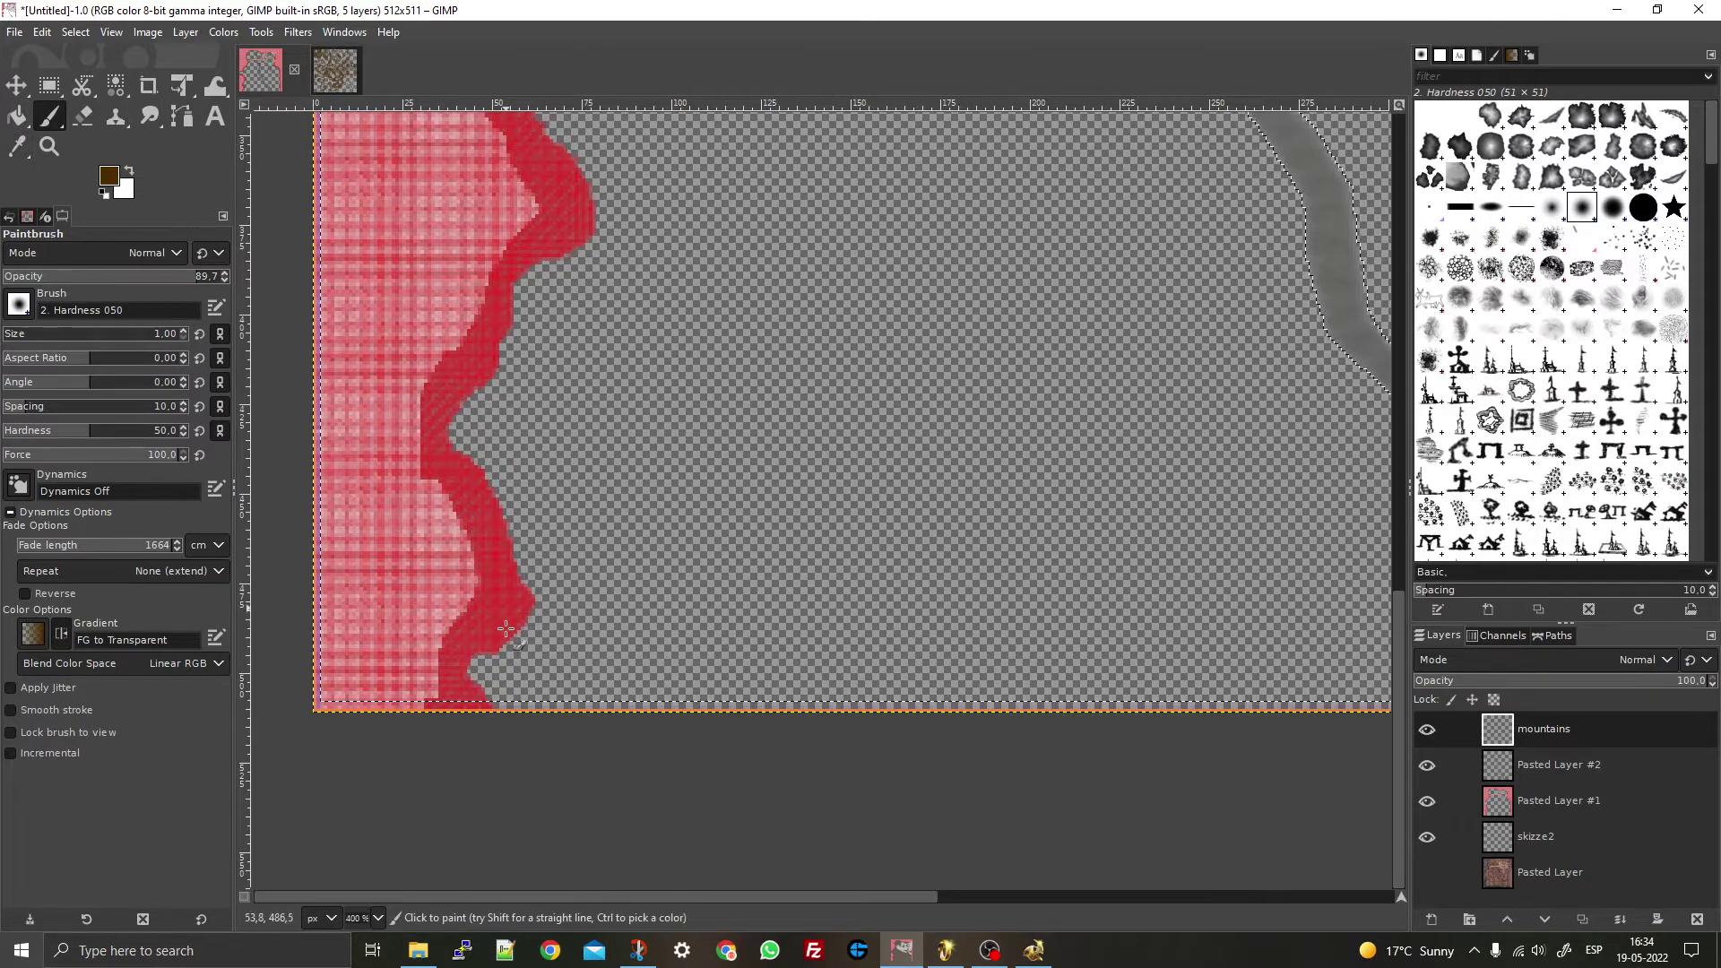
right_click(644, 778)
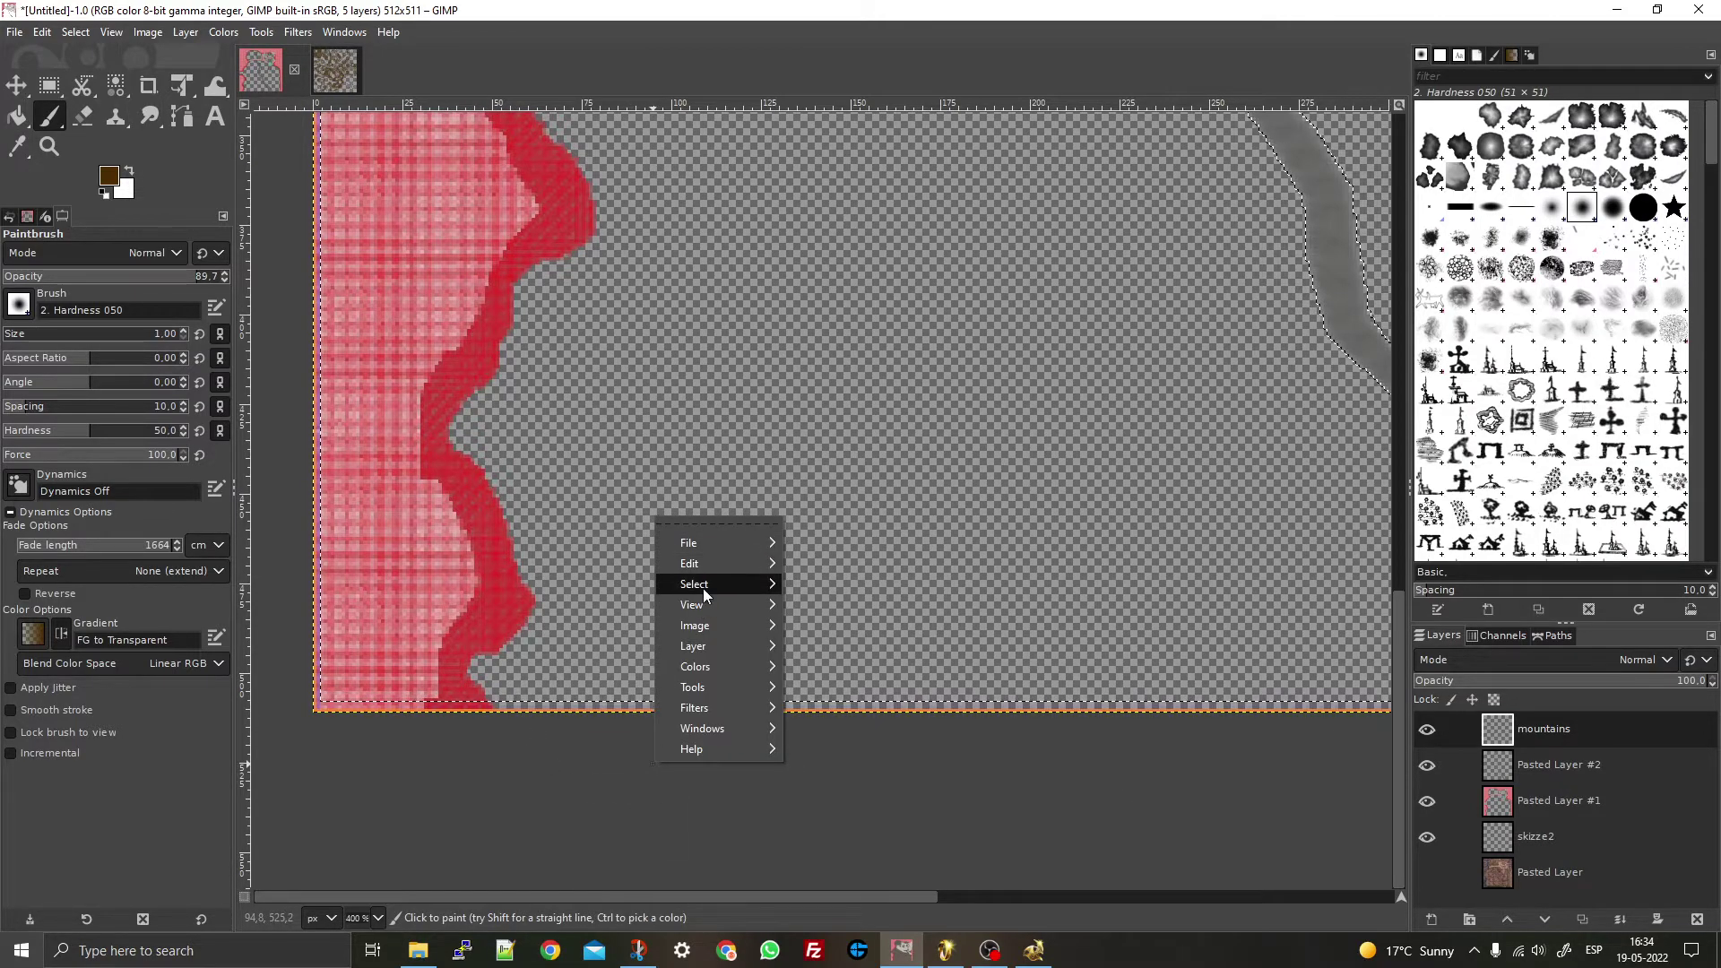
mouse_move(703, 588)
left_click(835, 599)
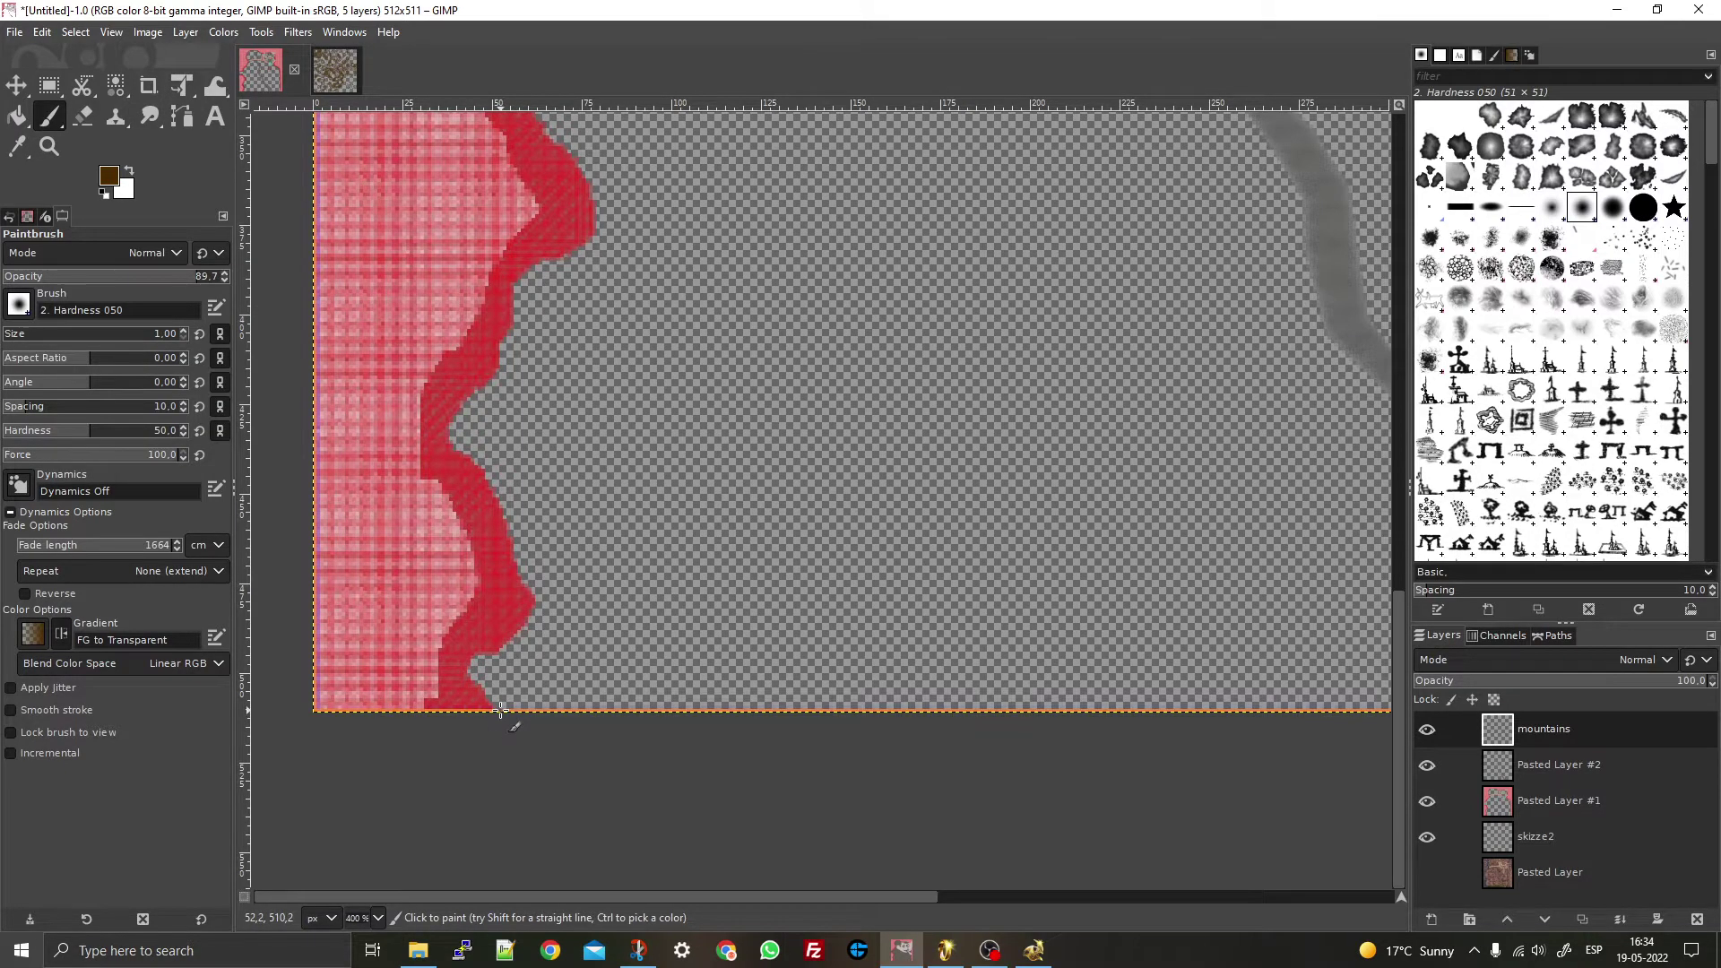
- Set the Paintbrush size to 6 and outline the lower-left mountain in brown along its outer red edge
scroll(661, 339, "up", 5)
scroll(470, 811, "down", 3)
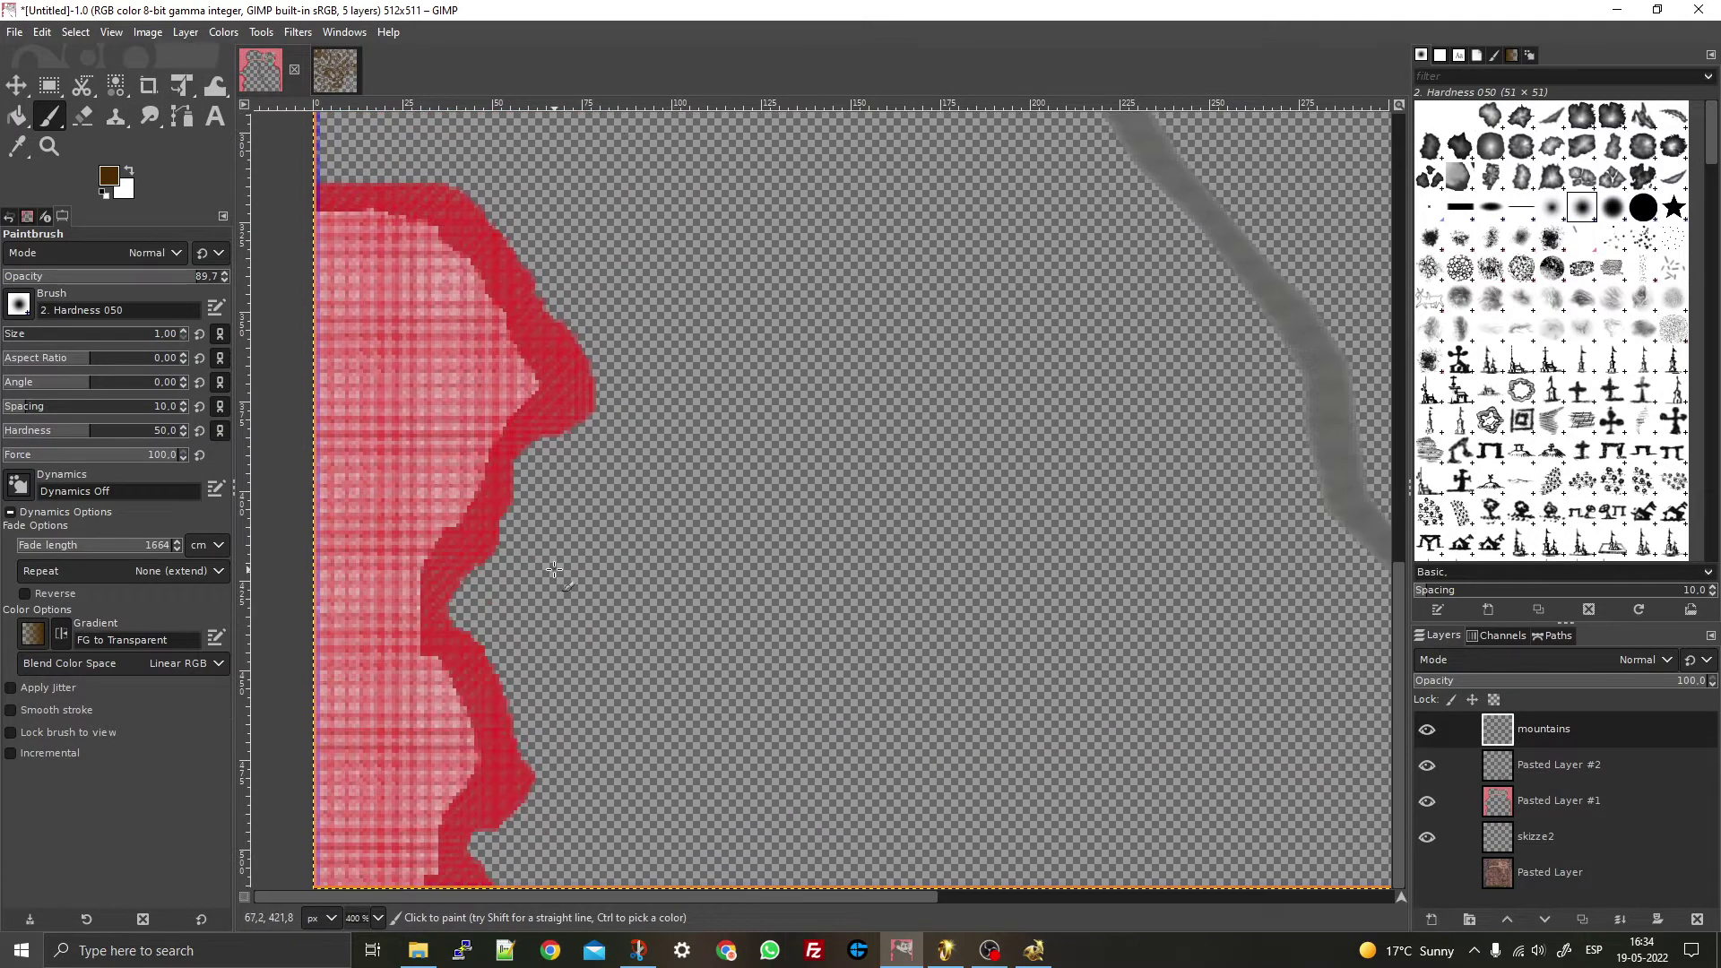
left_click(183, 331)
left_click(183, 330)
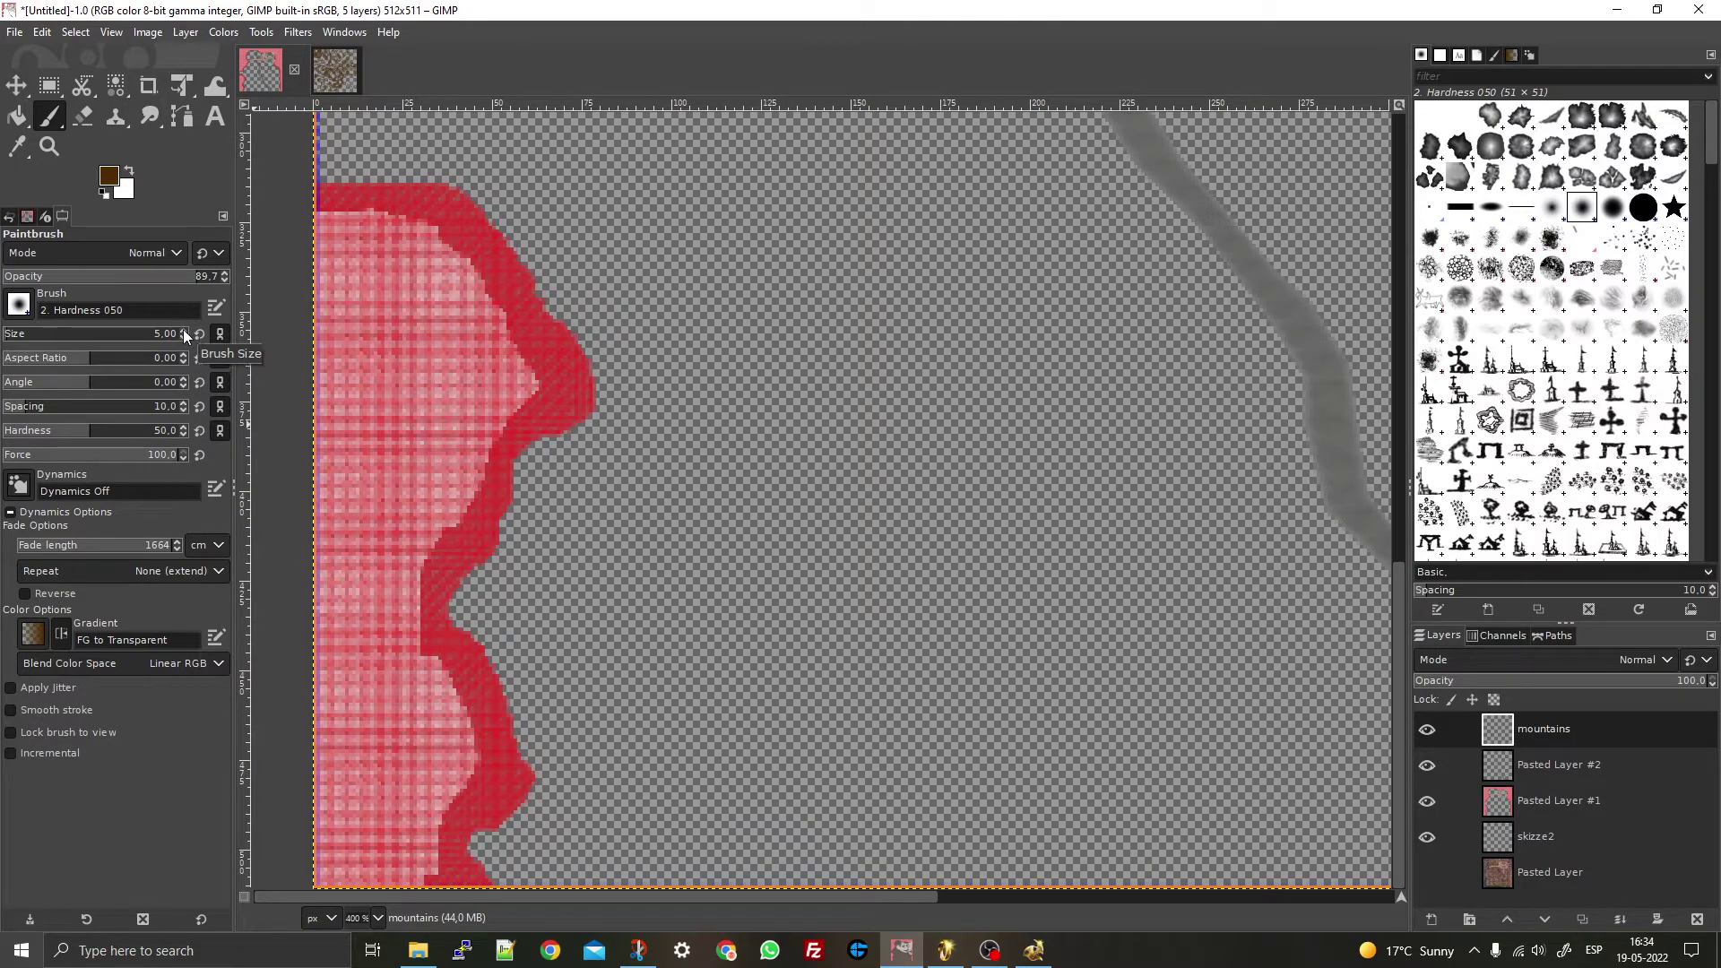
left_click(183, 330)
scroll(484, 744, "down", 1)
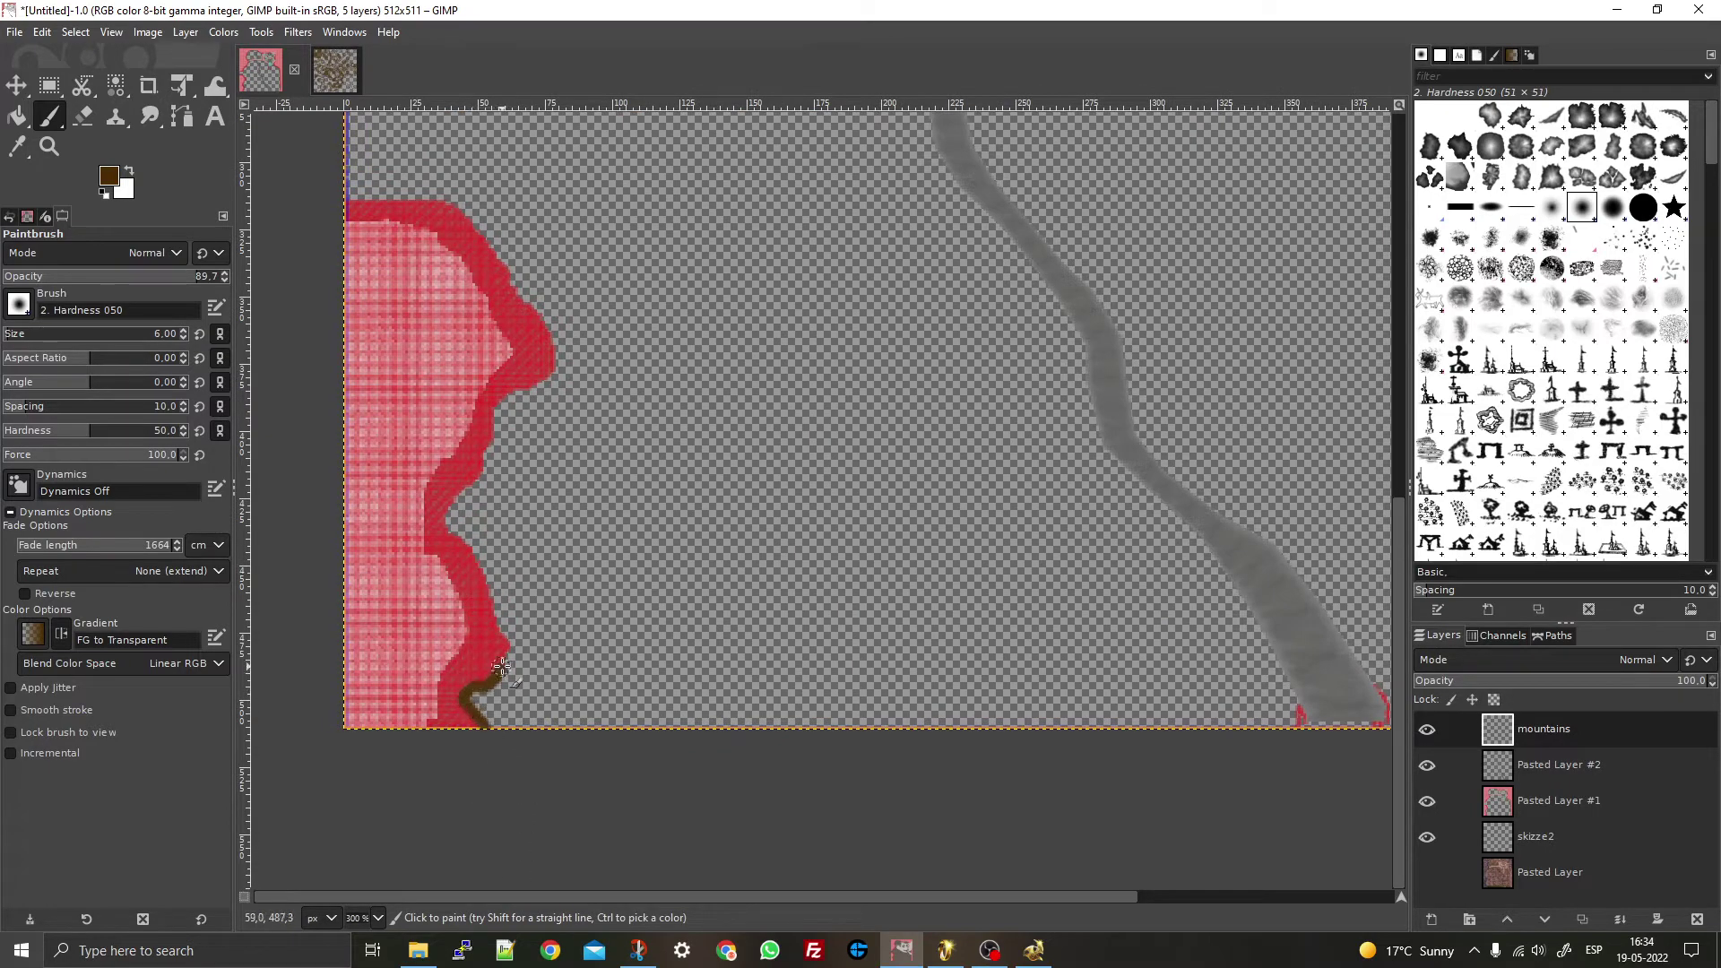
left_click_drag(505, 632, 488, 578)
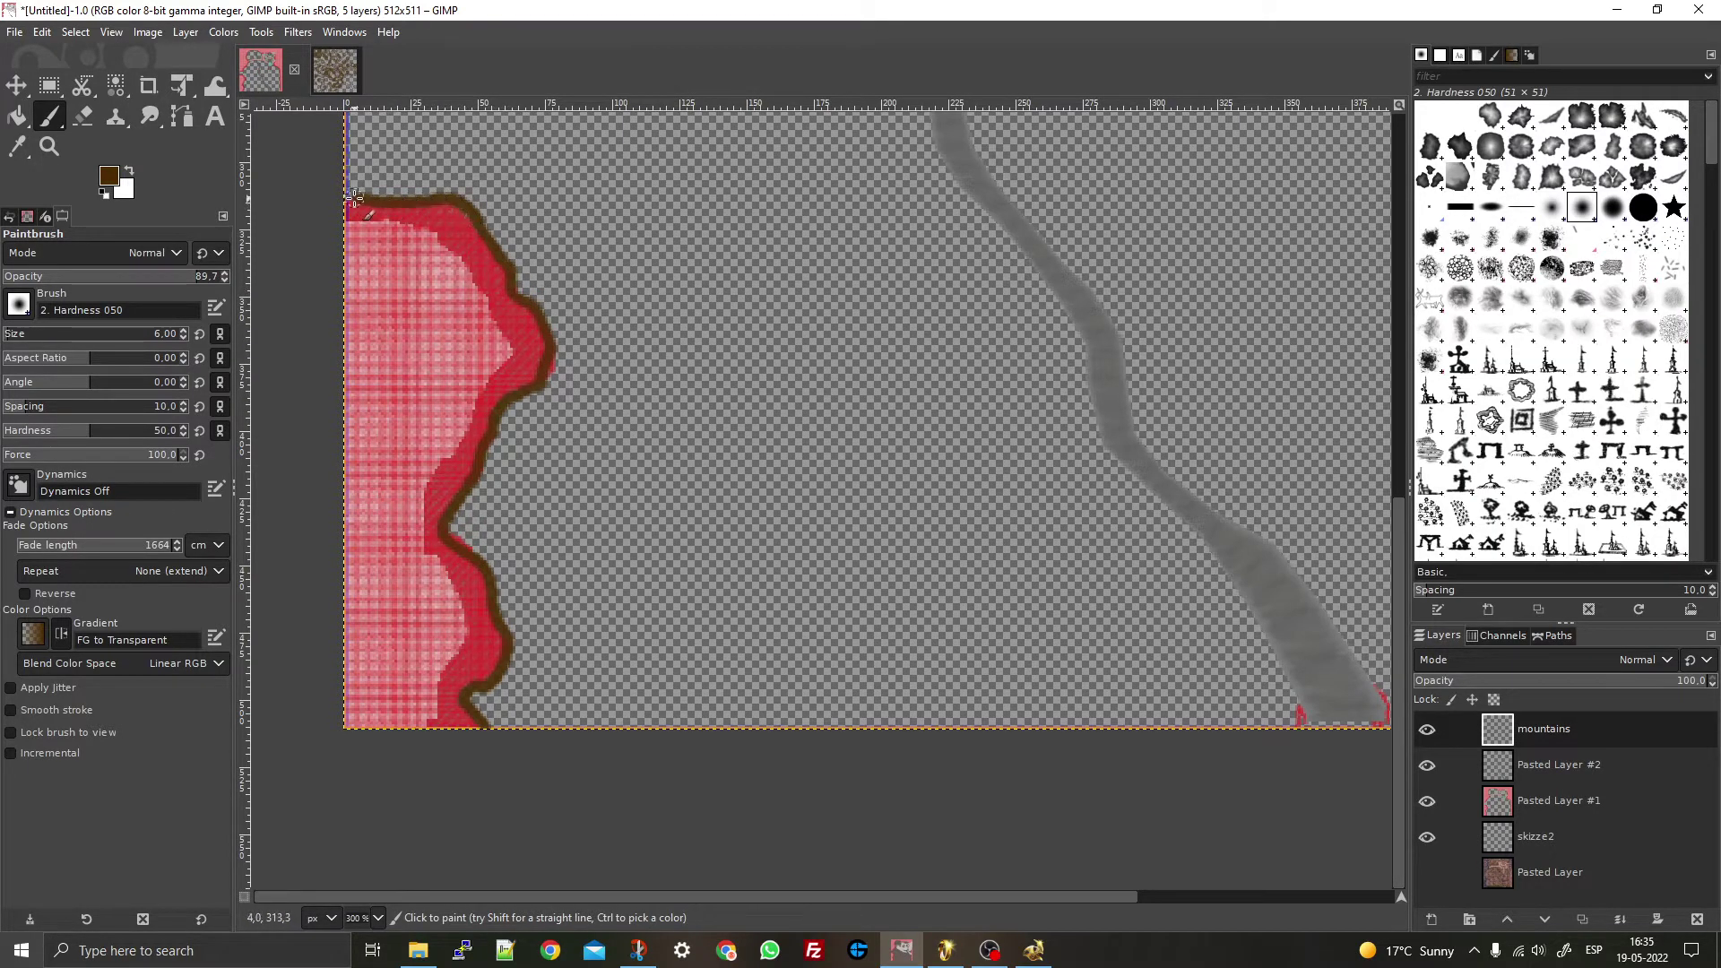
- Outline the upper-left mountain in brown from the left image border up to just below the long wall's end
scroll(321, 191, "down", 5)
scroll(686, 397, "up", 6)
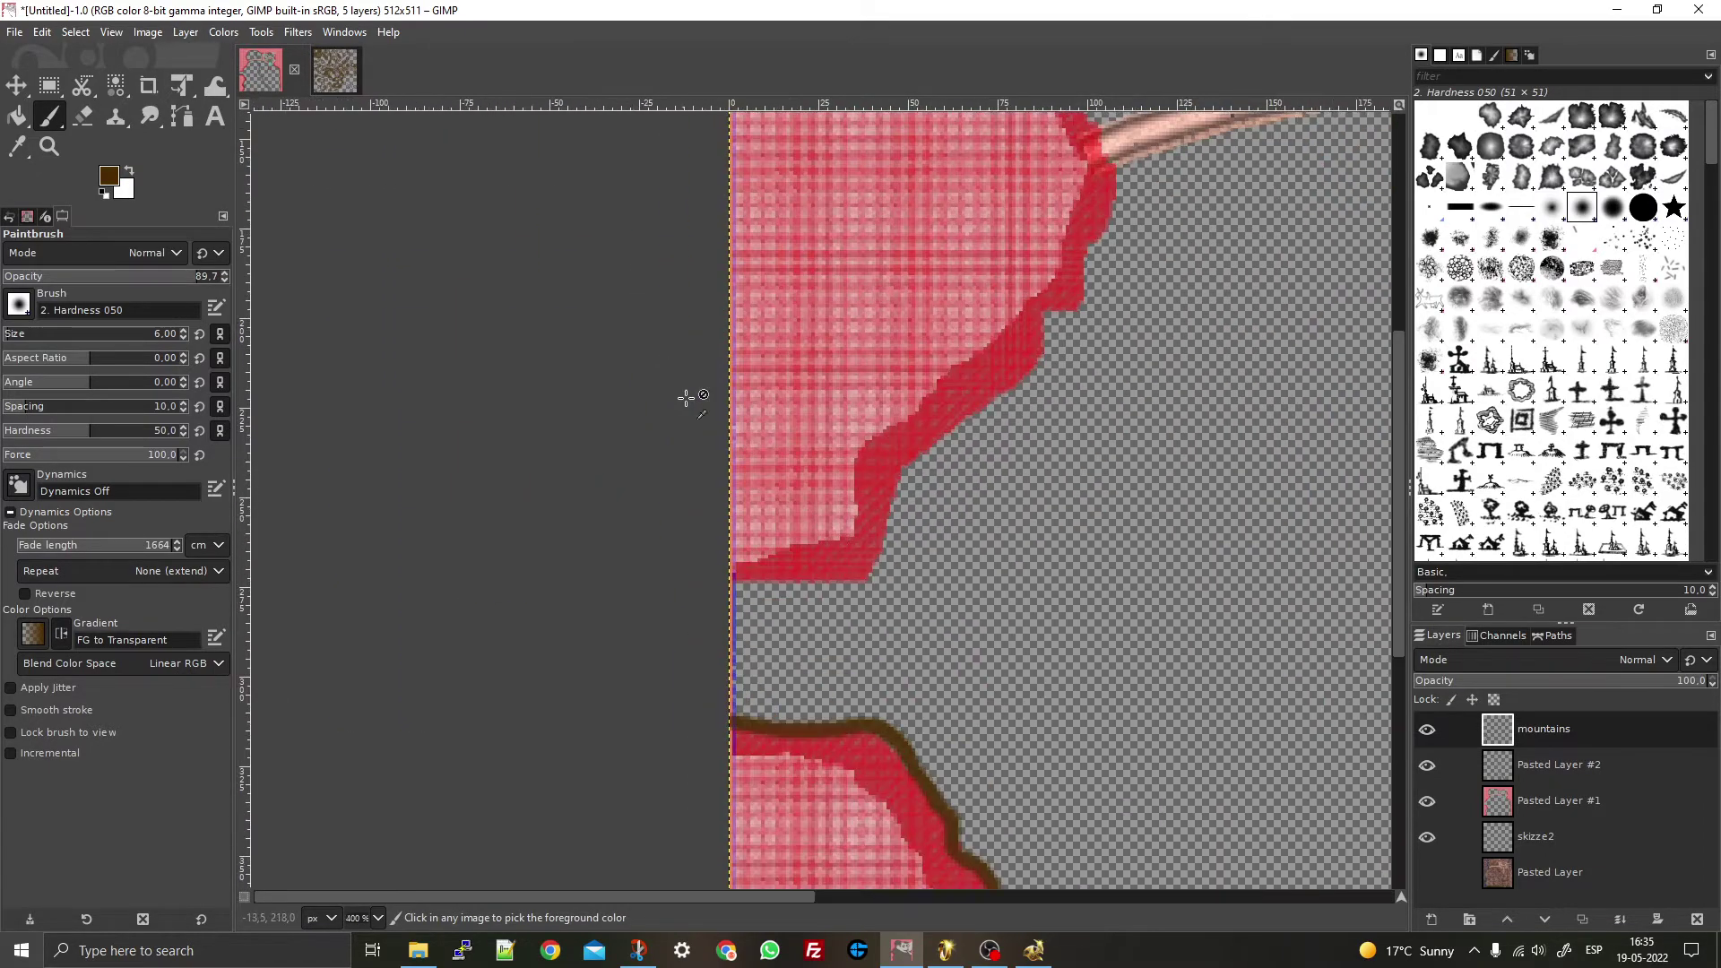
mouse_move(731, 583)
left_mouse_down()
mouse_move(859, 573)
mouse_move(917, 461)
mouse_move(974, 431)
mouse_move(1026, 368)
mouse_move(1088, 251)
left_mouse_up()
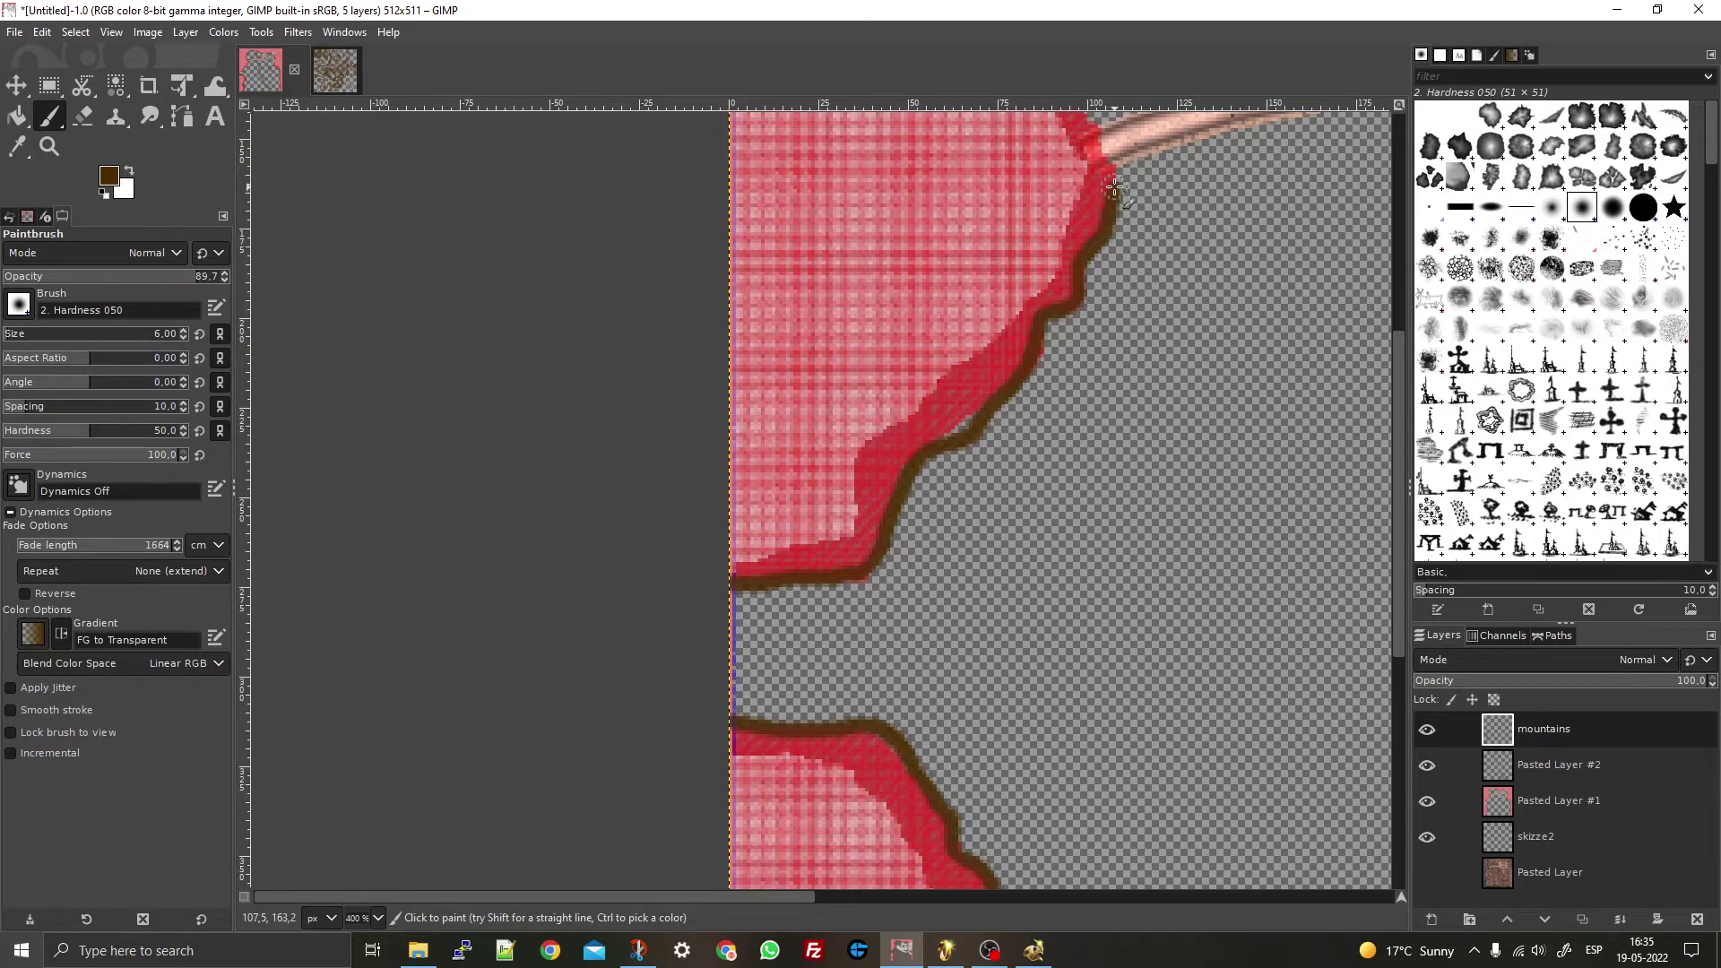
- Continue the brown mountain outline from the long wall's left end around the northern valley and past the upper fortress wall's start
scroll(1114, 189, "down", 7)
scroll(618, 612, "up", 7)
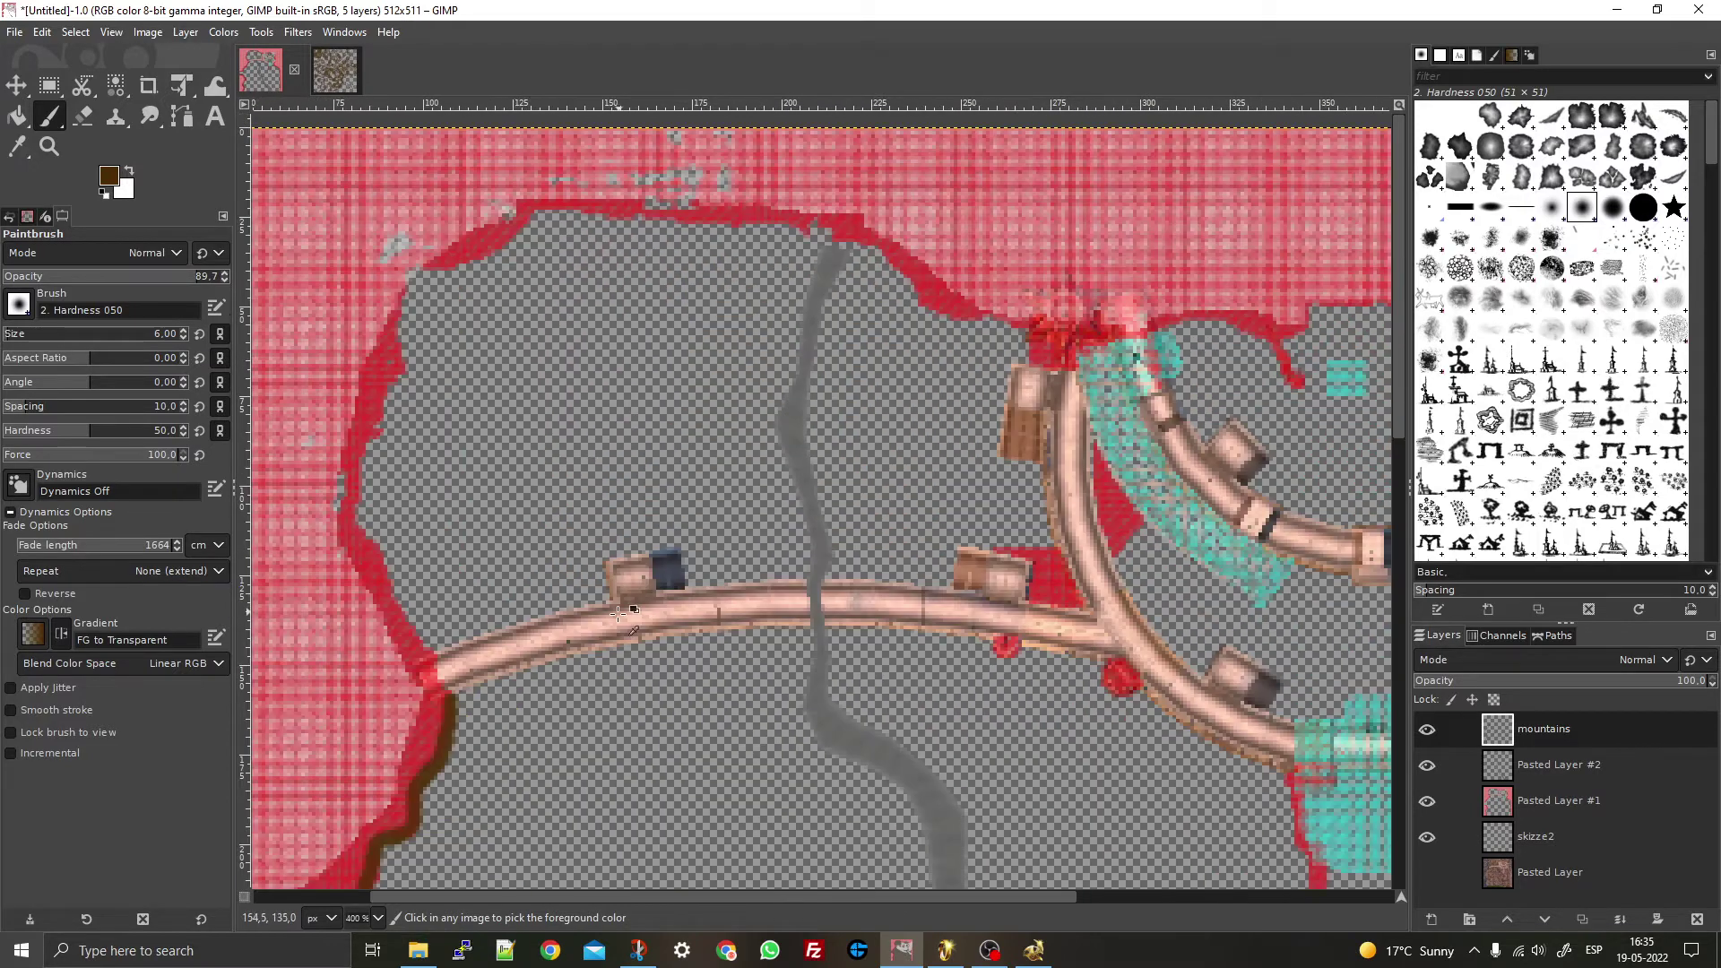
mouse_move(449, 690)
left_mouse_down()
mouse_move(372, 555)
mouse_move(362, 493)
mouse_move(405, 283)
mouse_move(545, 212)
mouse_move(814, 229)
left_mouse_up()
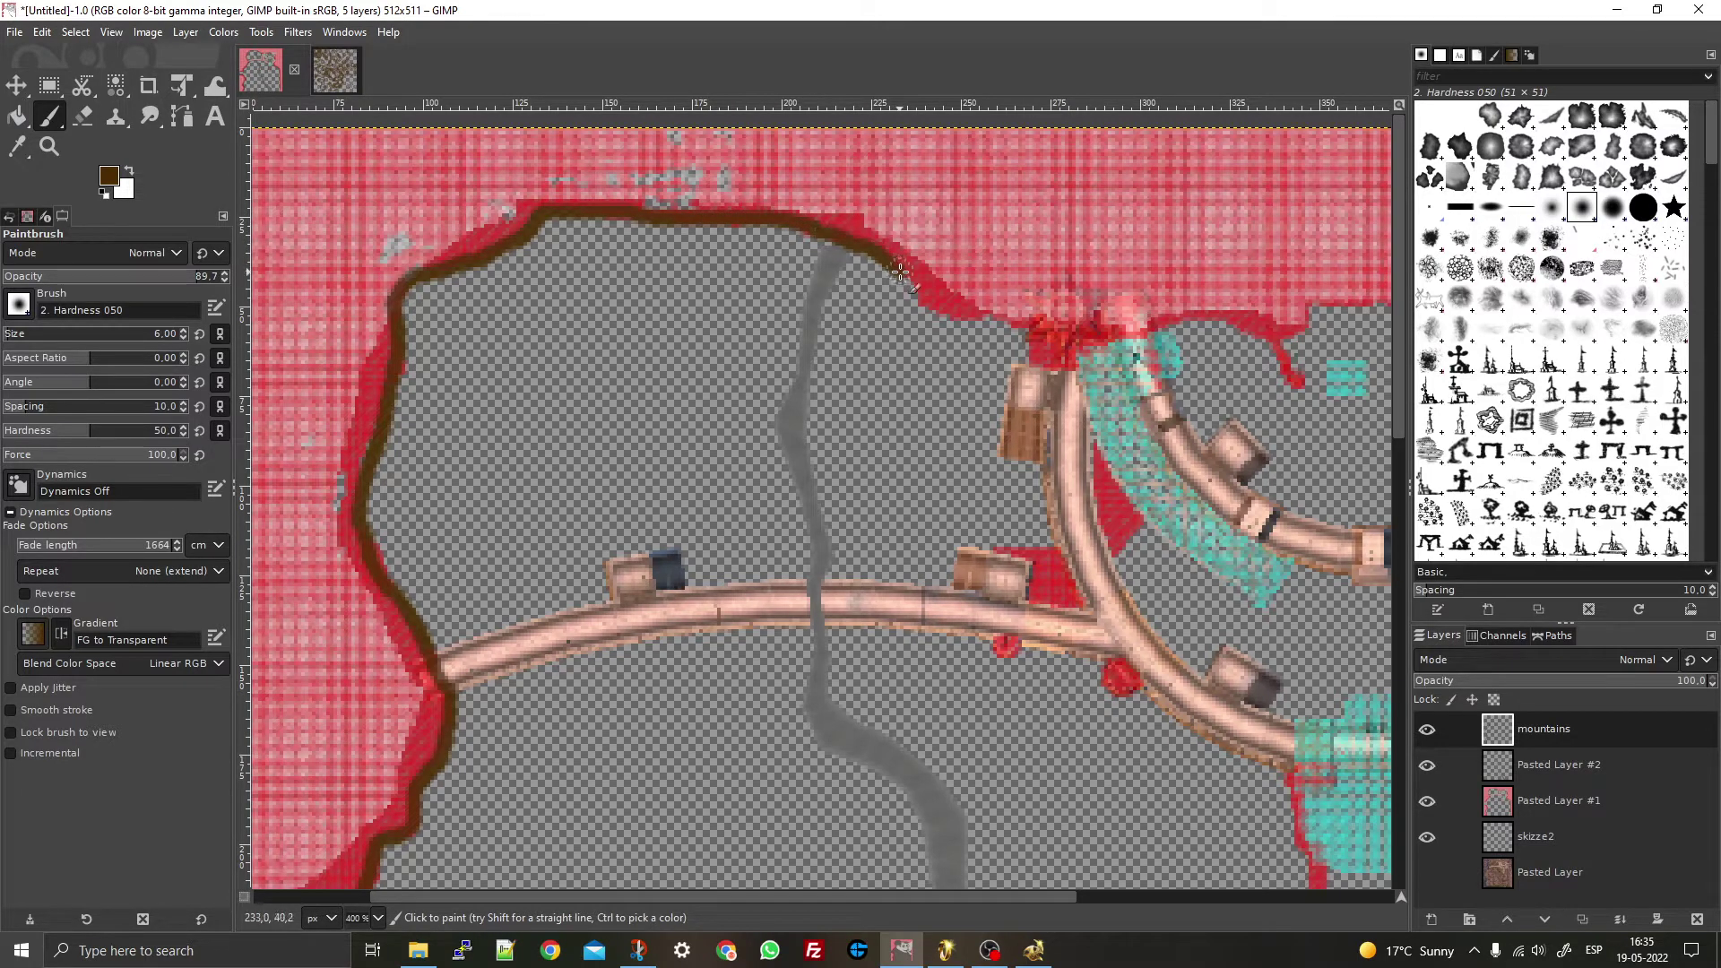
left_click_drag(989, 316, 1027, 345)
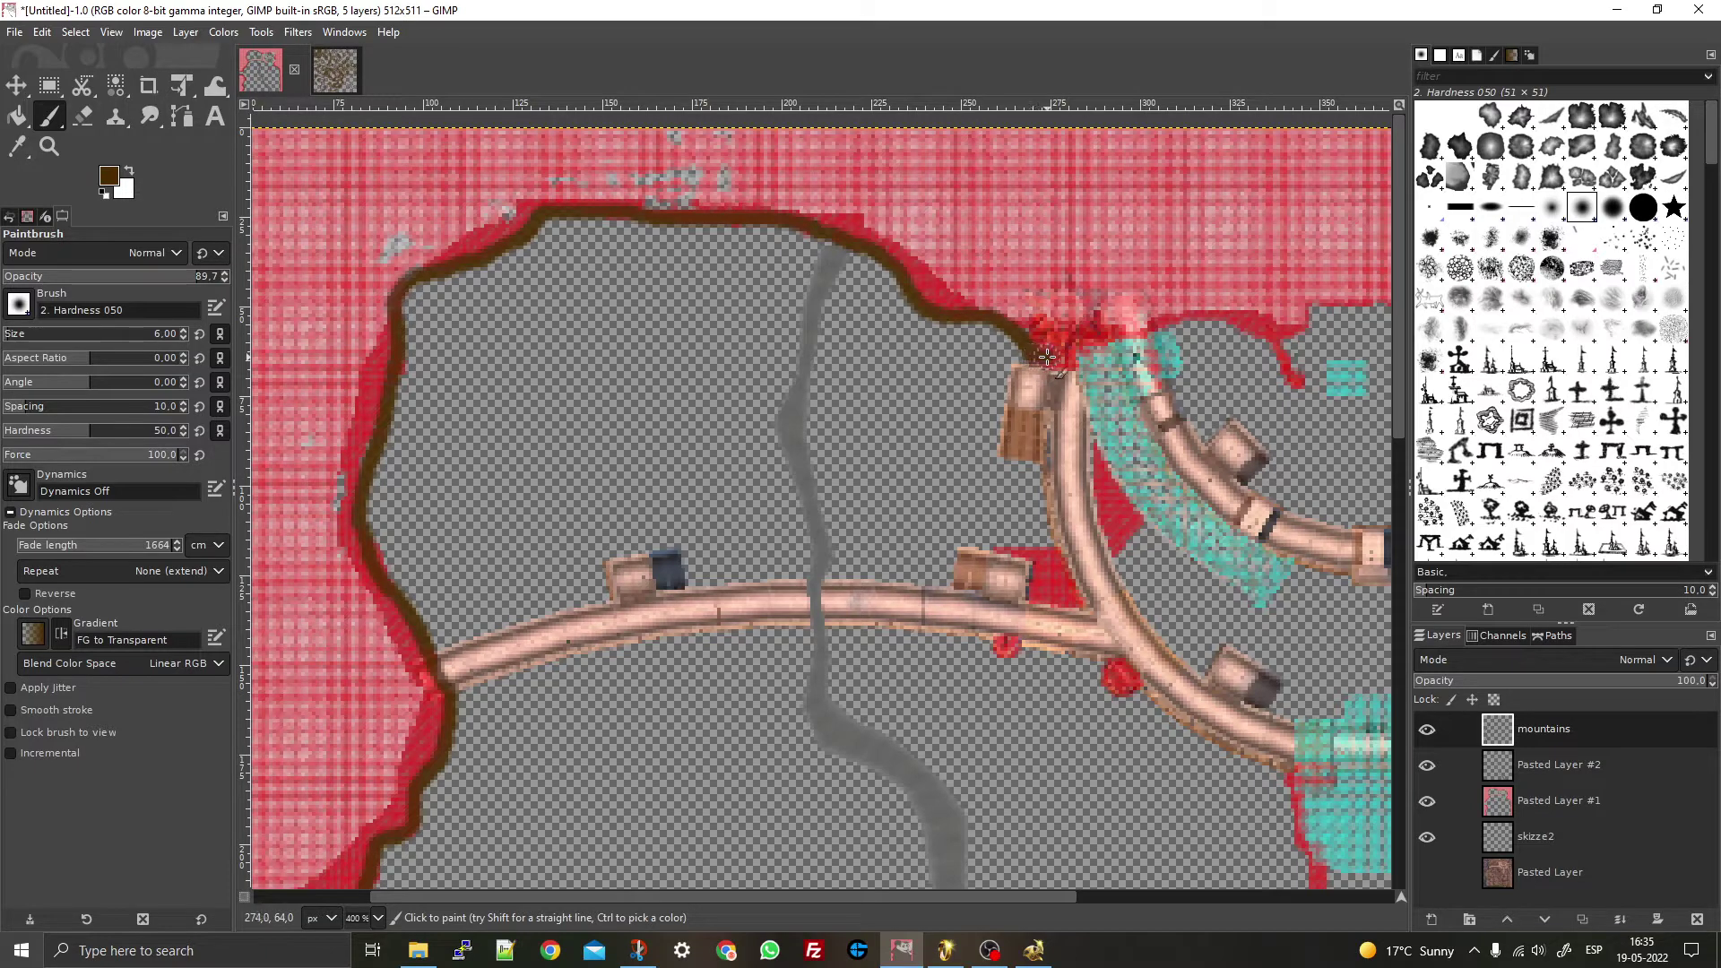
mouse_move(1111, 334)
left_mouse_down()
mouse_move(1243, 326)
mouse_move(1292, 375)
mouse_move(1298, 324)
left_mouse_up()
- Paint the brown mountain outline along the cliffs behind the keep to the right end of the inner wall
scroll(1231, 312, "down", 4)
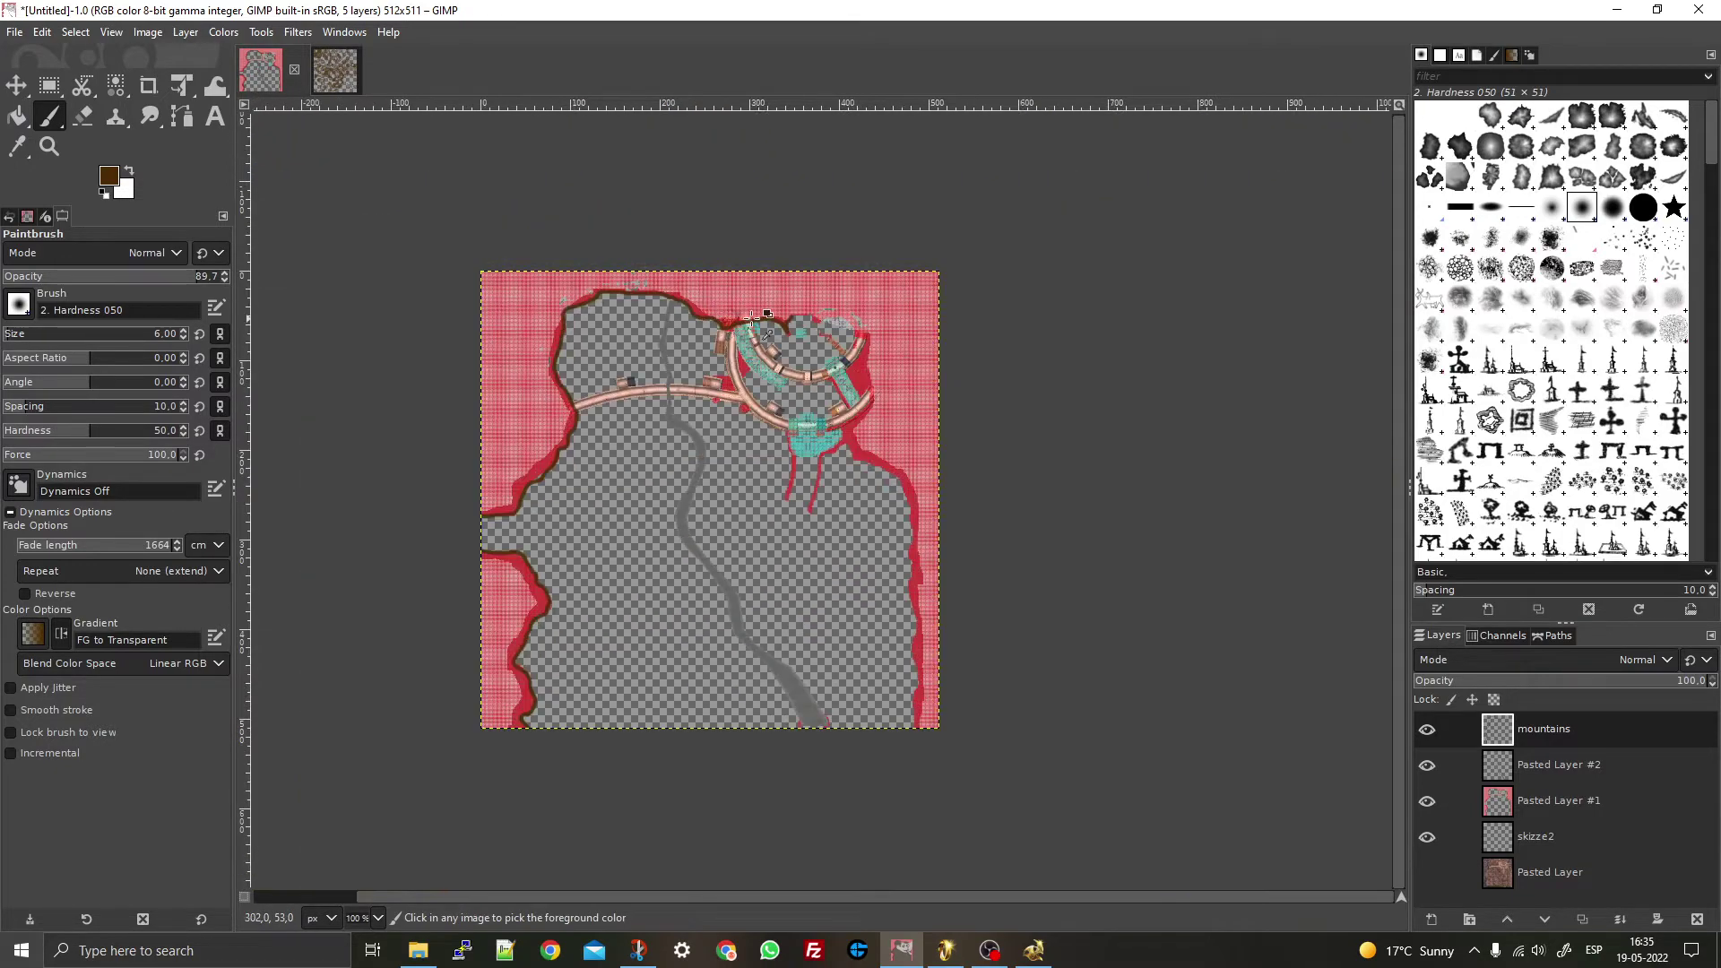
scroll(923, 319, "up", 6)
scroll(991, 499, "down", 5)
scroll(867, 490, "up", 1)
scroll(867, 490, "up", 5)
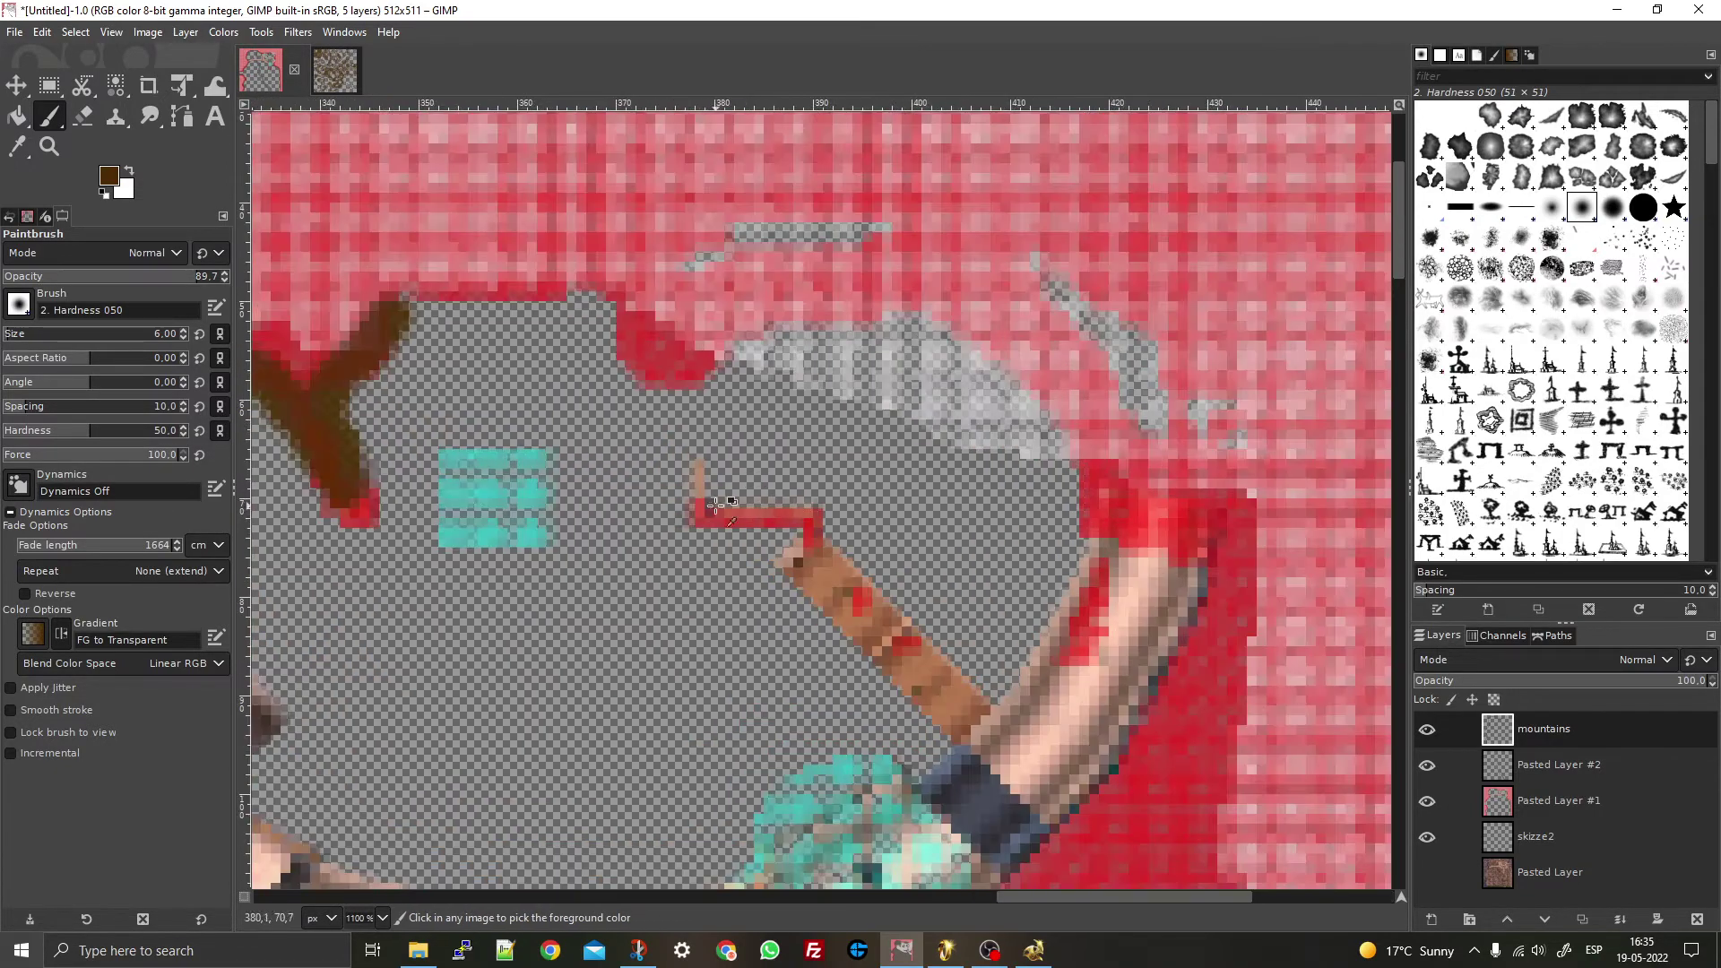
mouse_move(385, 333)
left_mouse_down()
mouse_move(455, 277)
mouse_move(606, 292)
mouse_move(674, 381)
mouse_move(768, 336)
mouse_move(934, 329)
mouse_move(1062, 431)
mouse_move(1103, 545)
mouse_move(1216, 559)
mouse_move(1212, 606)
mouse_move(1167, 678)
left_mouse_up()
- Extend the brown outline down the fortress's right side, past the outer wall's end to the cliff beside the gate area
scroll(1167, 679, "down", 2)
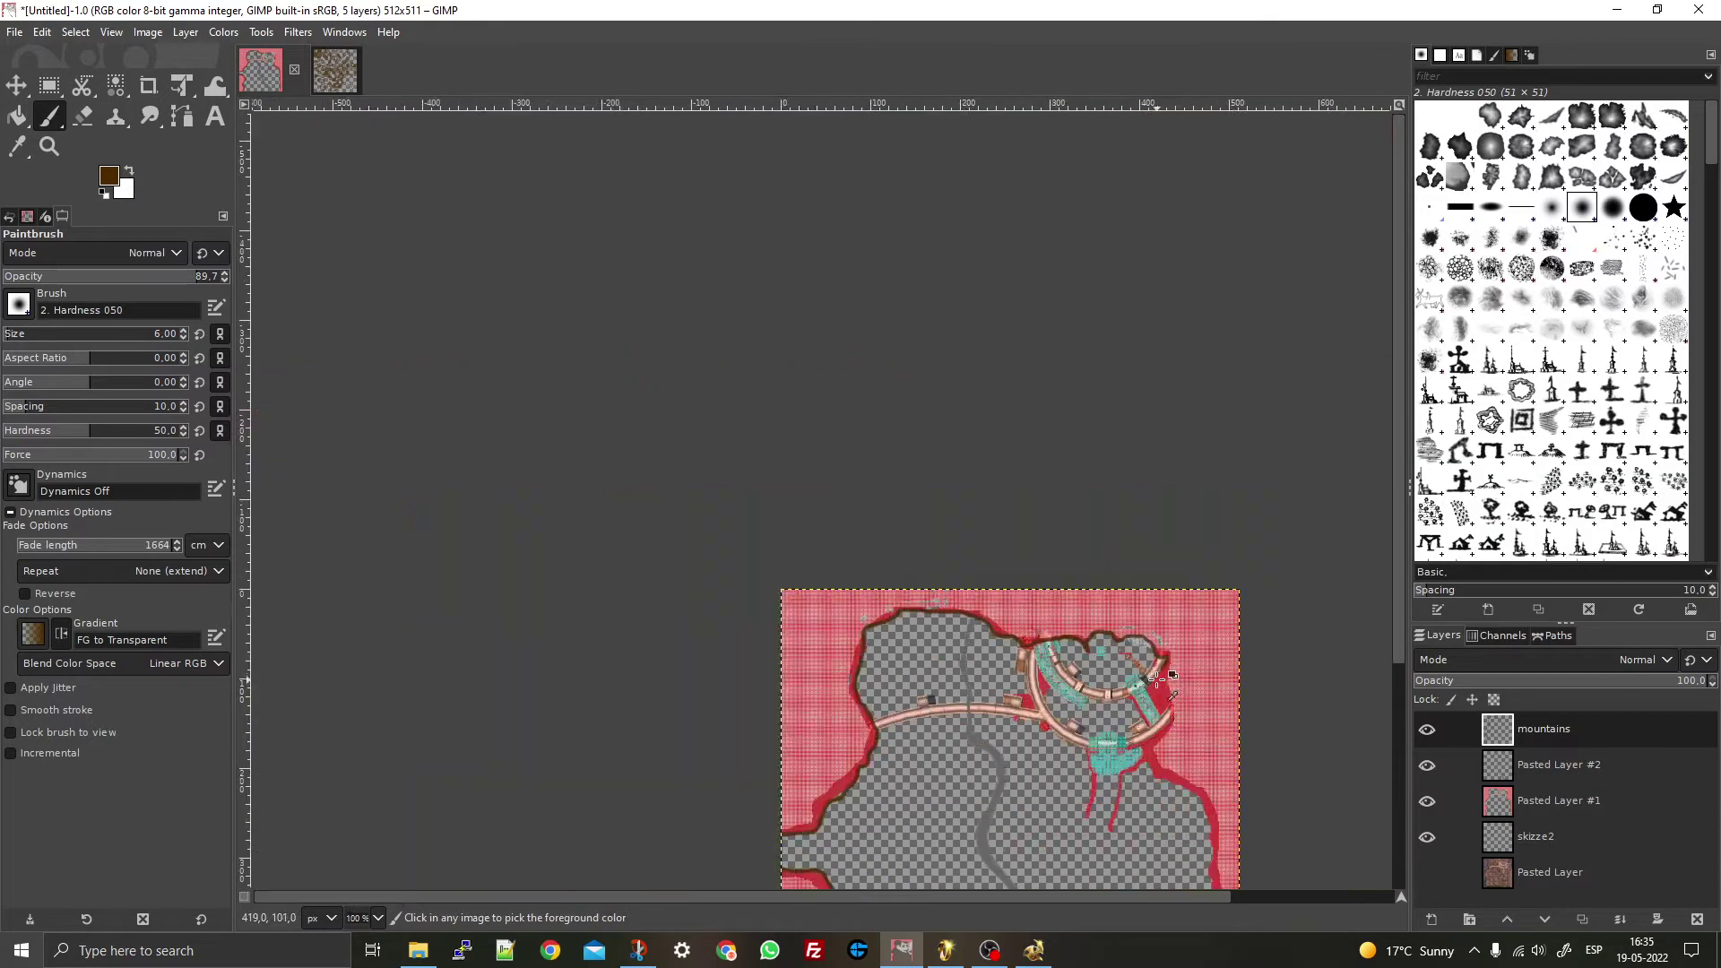
scroll(1217, 628, "up", 1)
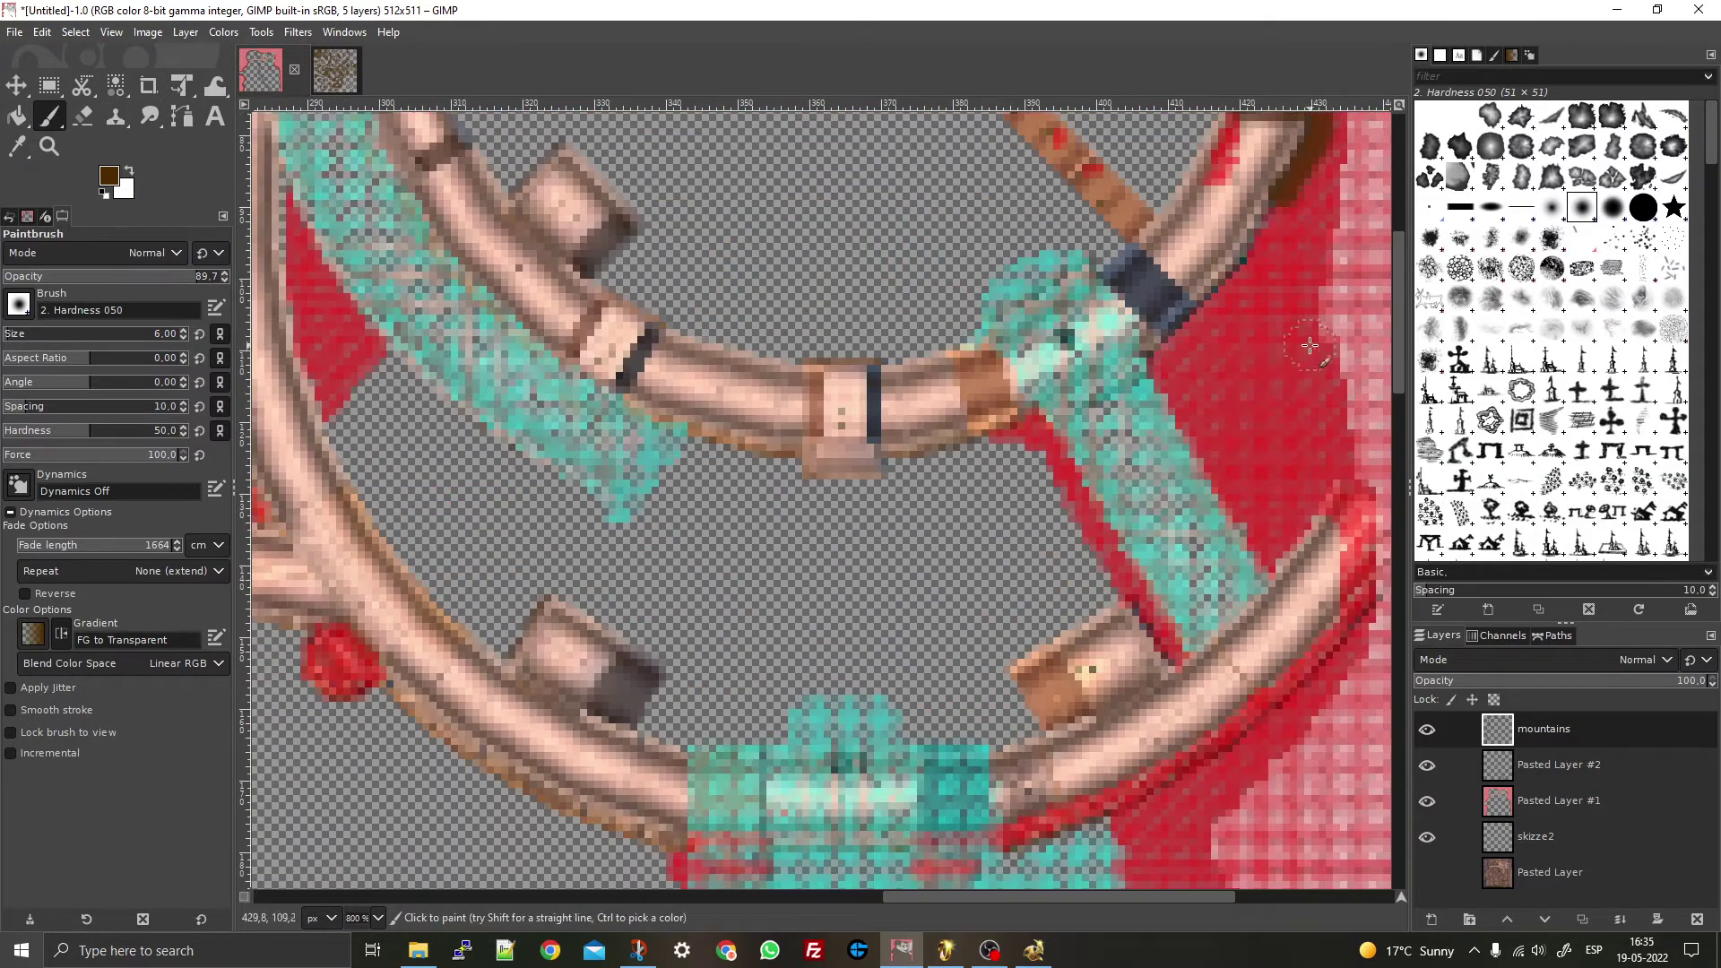
mouse_move(1270, 195)
left_mouse_down()
mouse_move(1297, 391)
mouse_move(1346, 476)
mouse_move(1369, 599)
mouse_move(1365, 660)
mouse_move(1279, 757)
left_mouse_up()
scroll(1280, 757, "down", 5)
scroll(1131, 522, "up", 6)
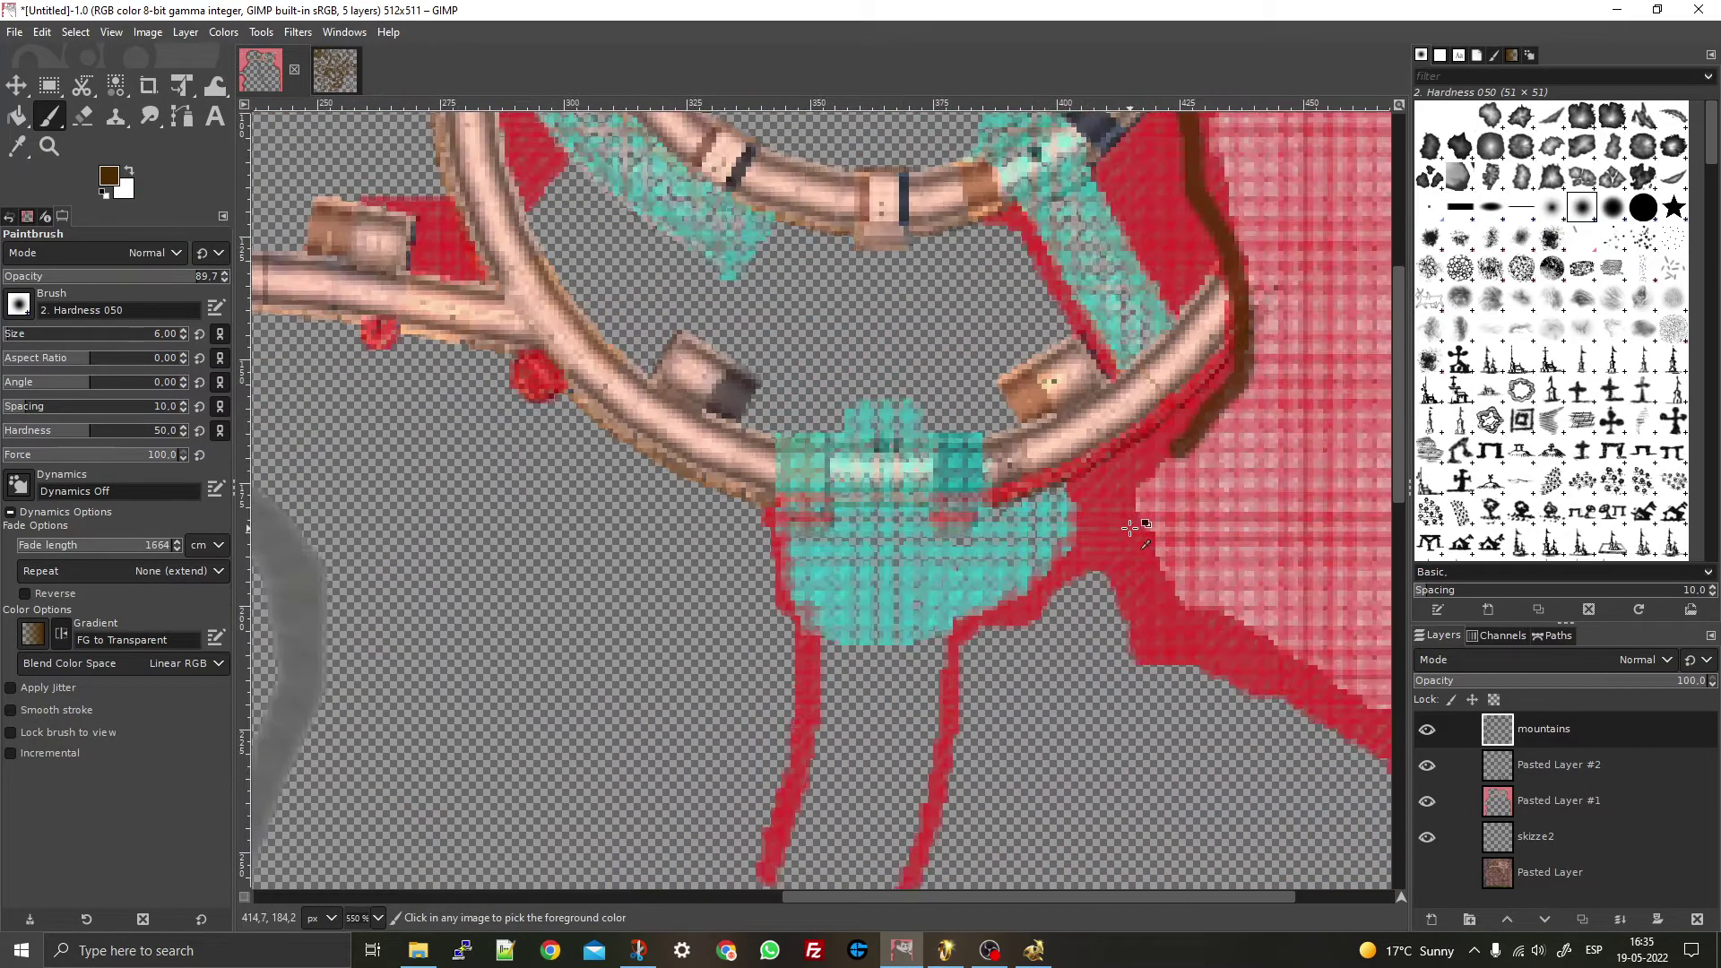
mouse_move(1227, 365)
left_mouse_down()
mouse_move(1142, 457)
mouse_move(1089, 564)
mouse_move(1096, 653)
mouse_move(1152, 784)
mouse_move(1141, 807)
left_mouse_up()
- Outline the right-hand mountain in brown from the cliff beside the gate down to the bottom edge of the image
scroll(1141, 806, "down", 5)
scroll(907, 401, "up", 5)
mouse_move(829, 339)
left_mouse_down()
mouse_move(992, 358)
mouse_move(1189, 435)
mouse_move(1332, 553)
mouse_move(1362, 664)
left_mouse_up()
scroll(1362, 664, "down", 5)
scroll(1154, 414, "up", 4)
scroll(1154, 415, "down", 2)
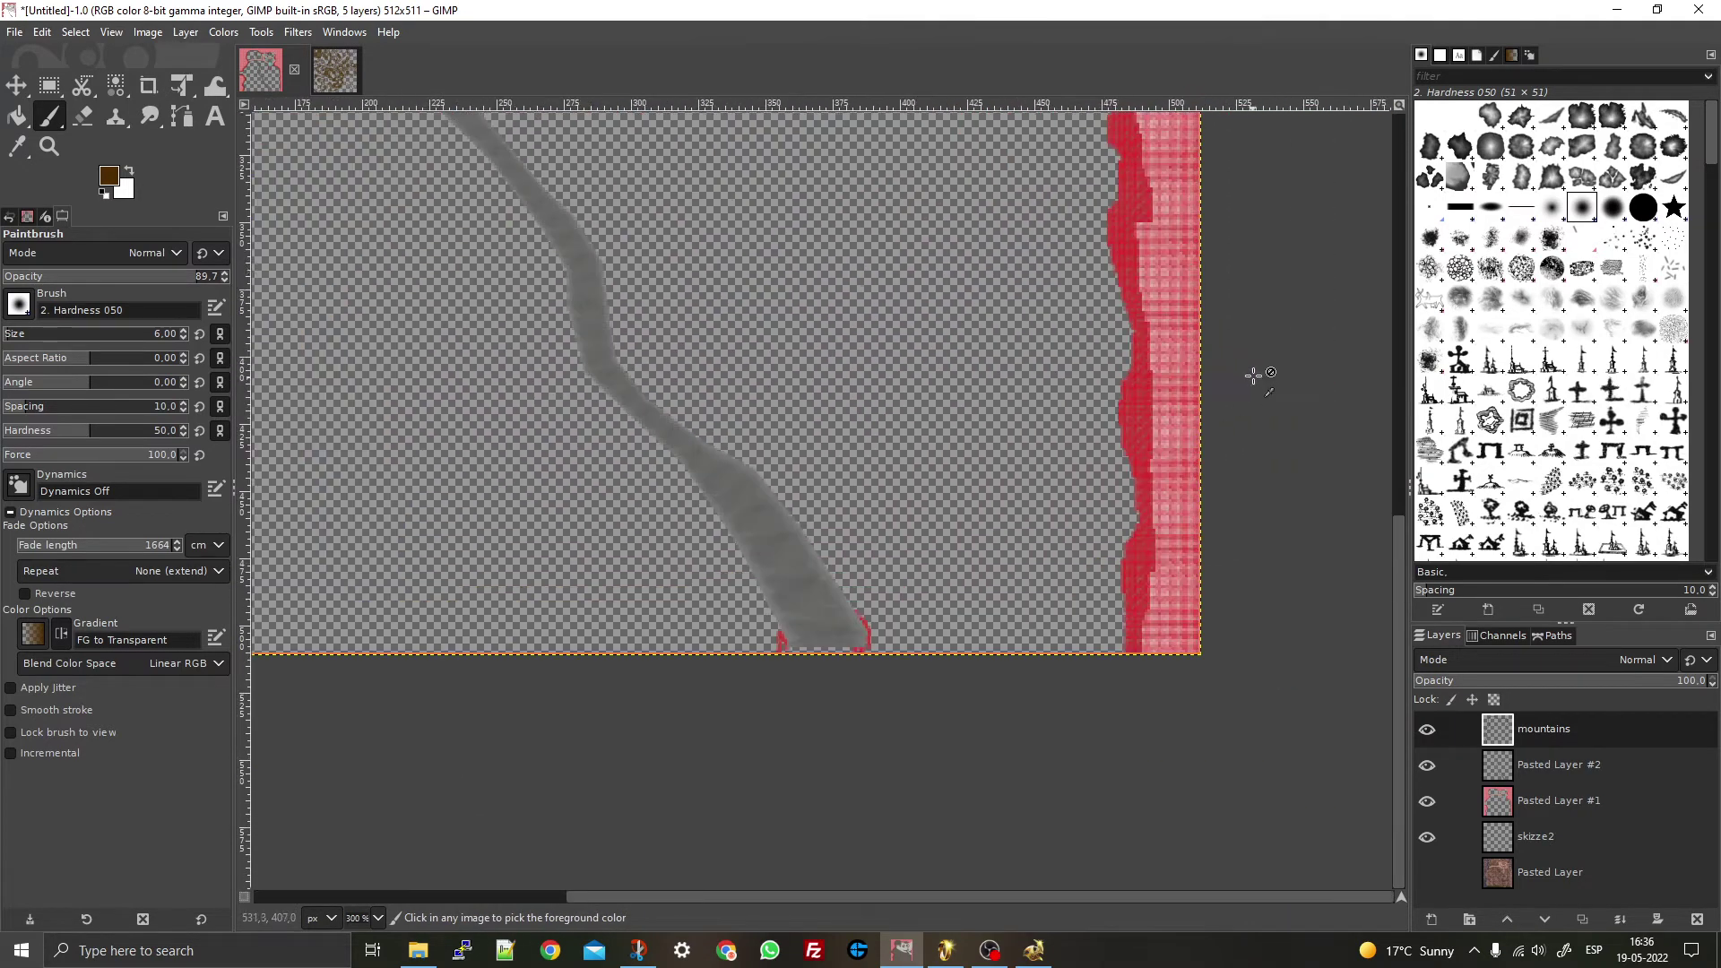
scroll(1202, 282, "up", 3)
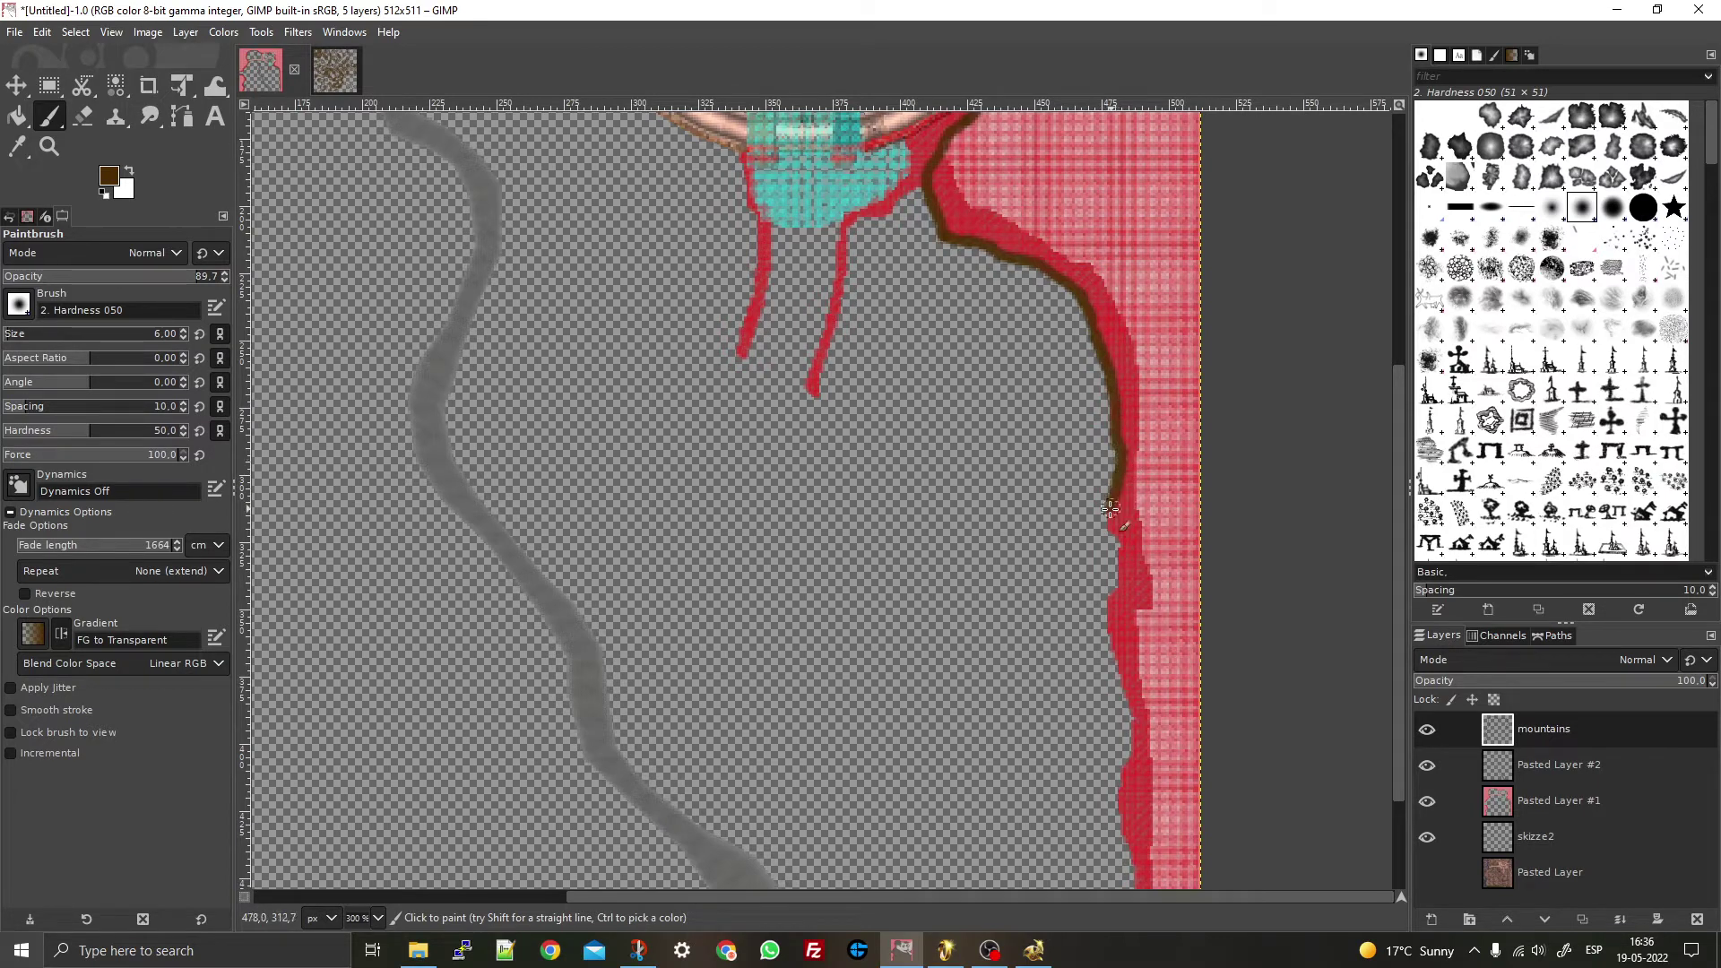
mouse_move(1117, 548)
left_mouse_down()
mouse_move(1100, 619)
mouse_move(1121, 693)
left_mouse_up()
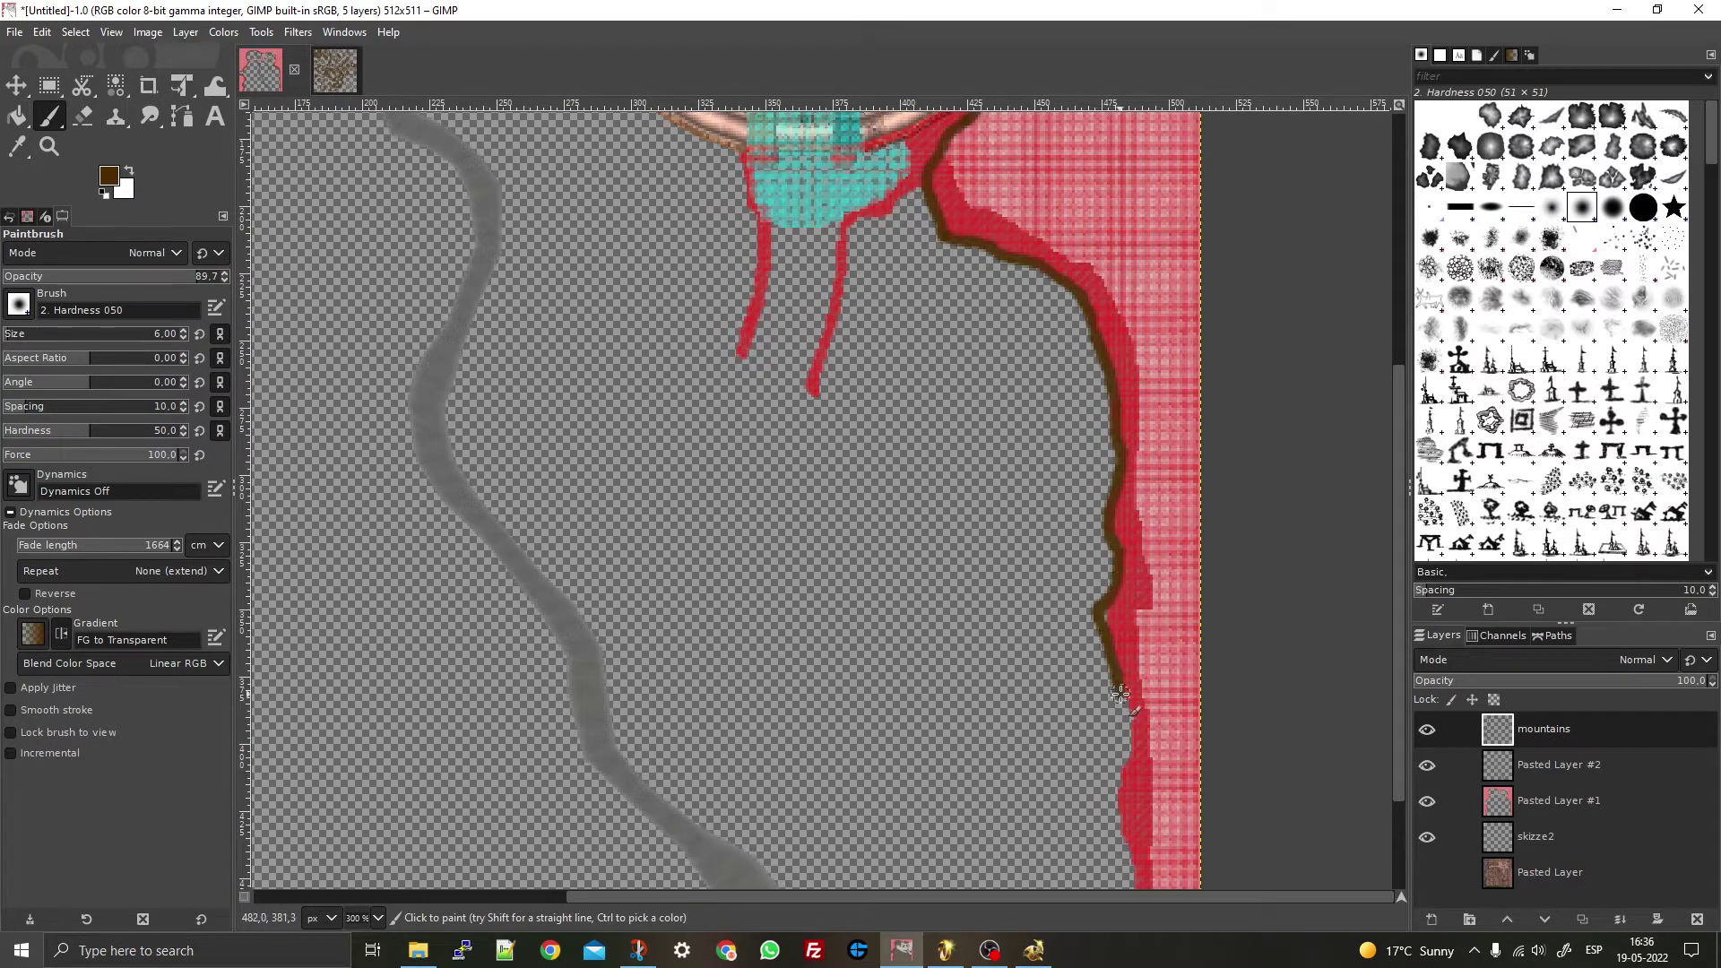
scroll(1087, 606, "down", 3)
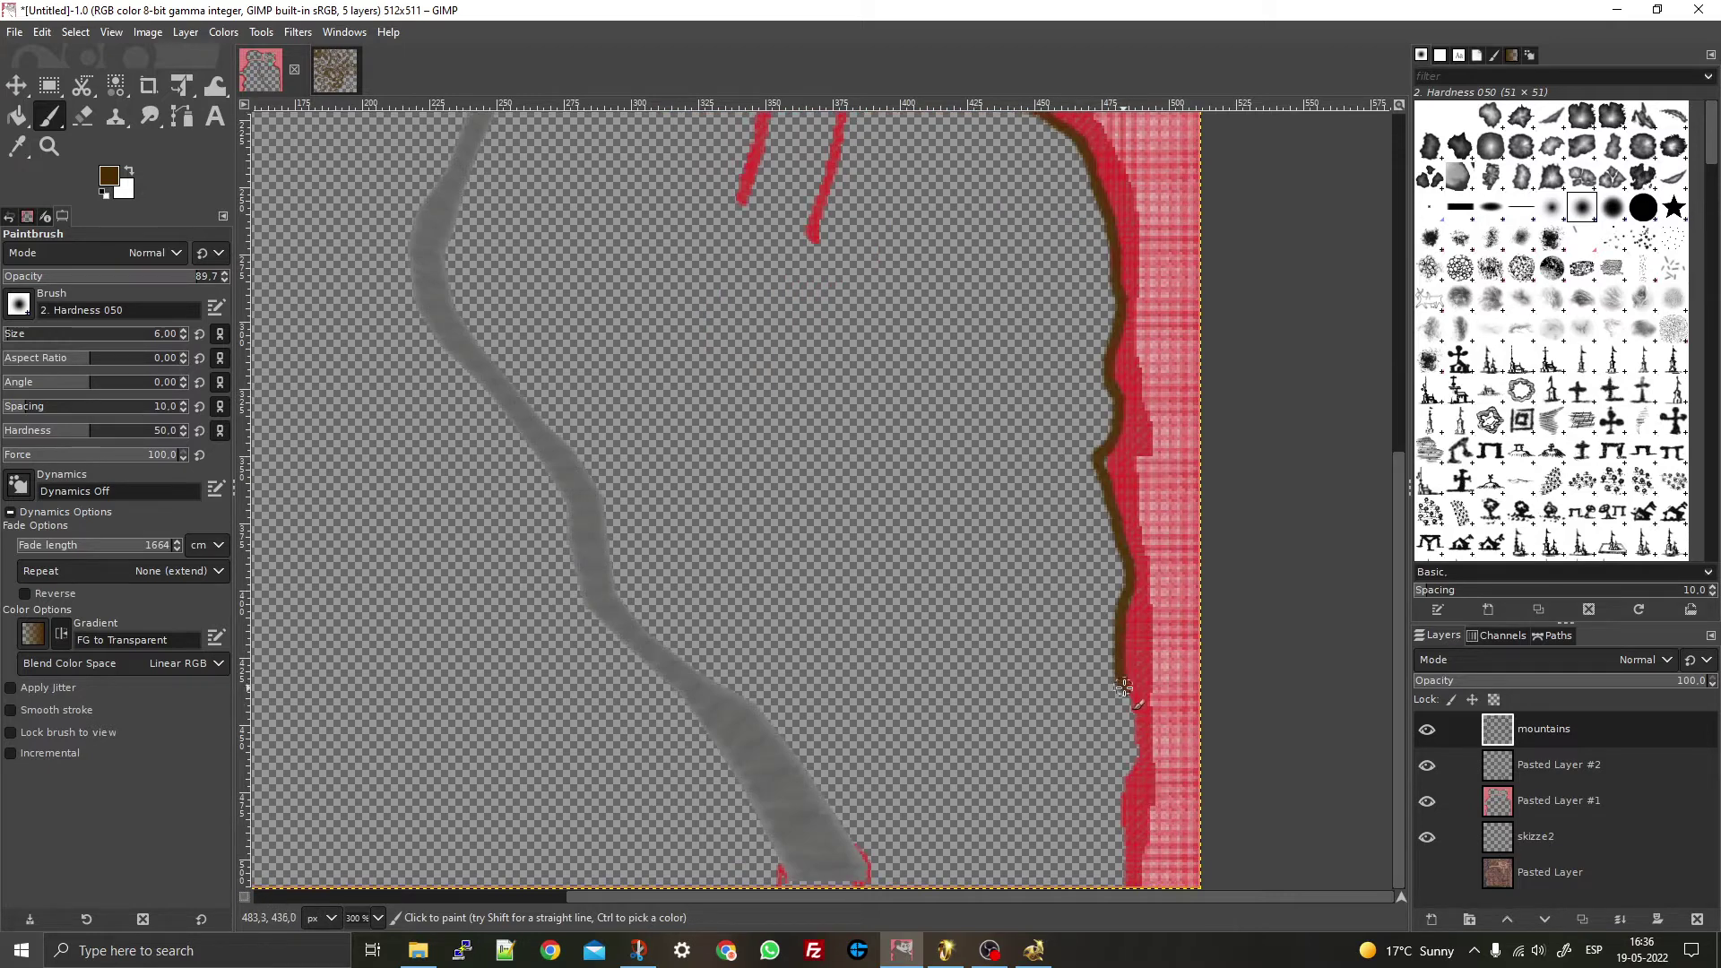
left_click_drag(1117, 829, 1125, 900)
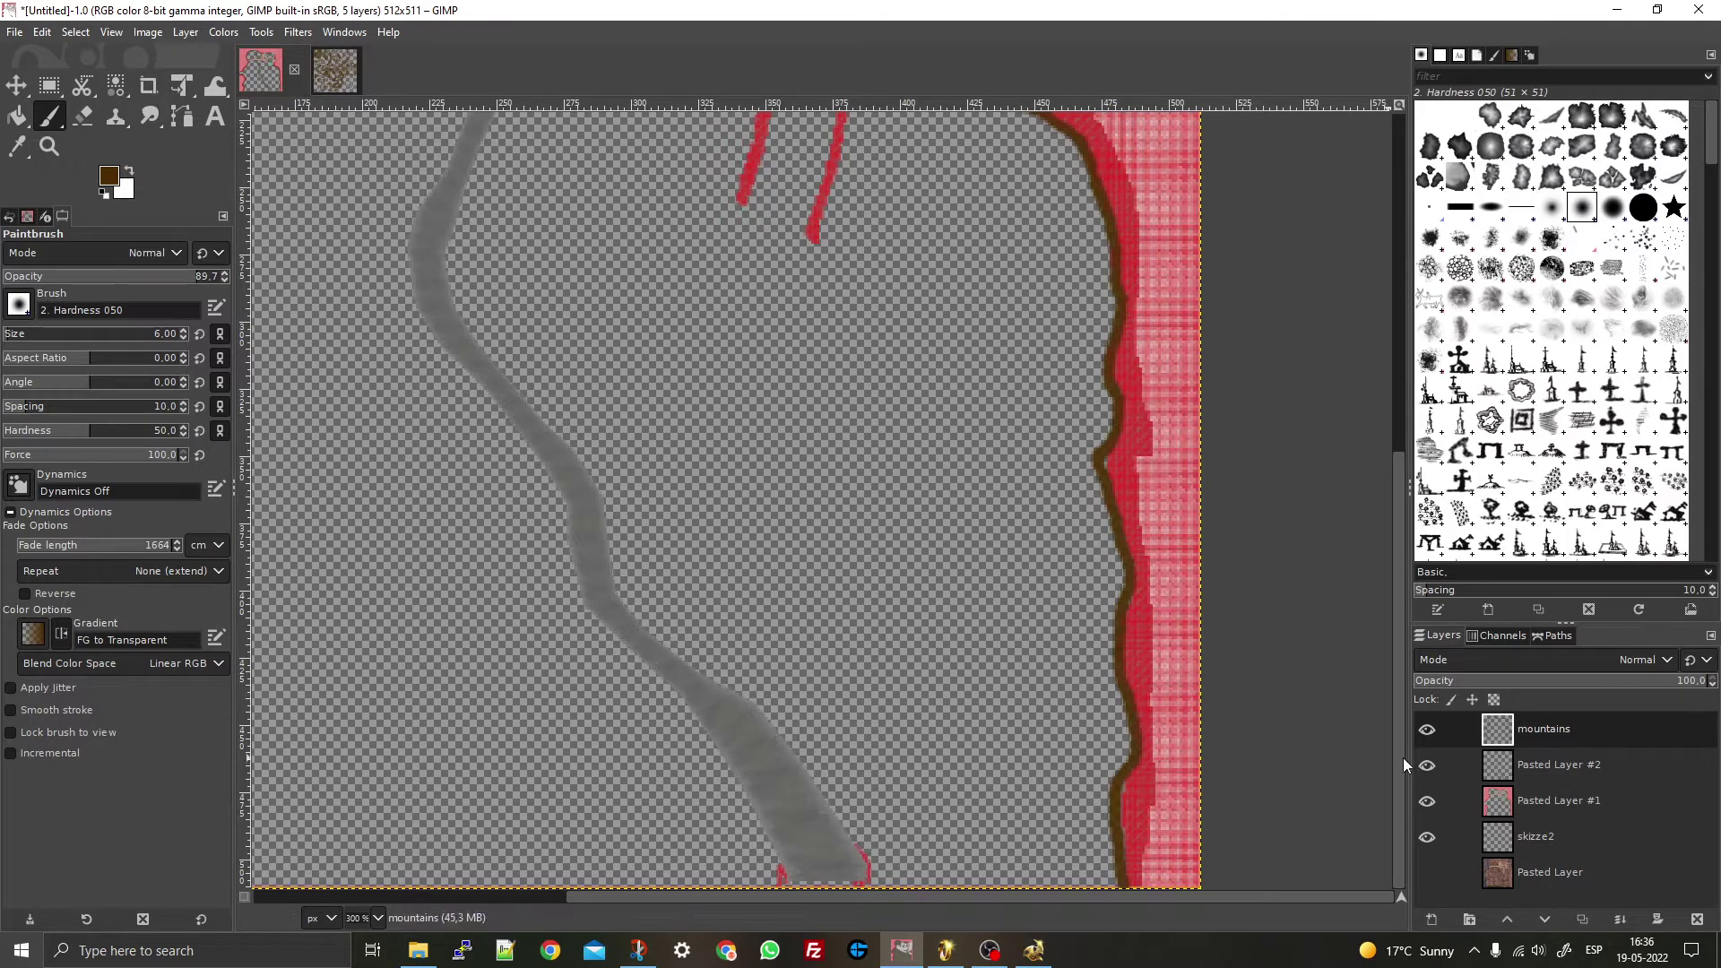
- Hide Pasted Layer #2, then trace in brown the small arc at the bottom image edge and the two ramp lines below the gate
left_click(1427, 766)
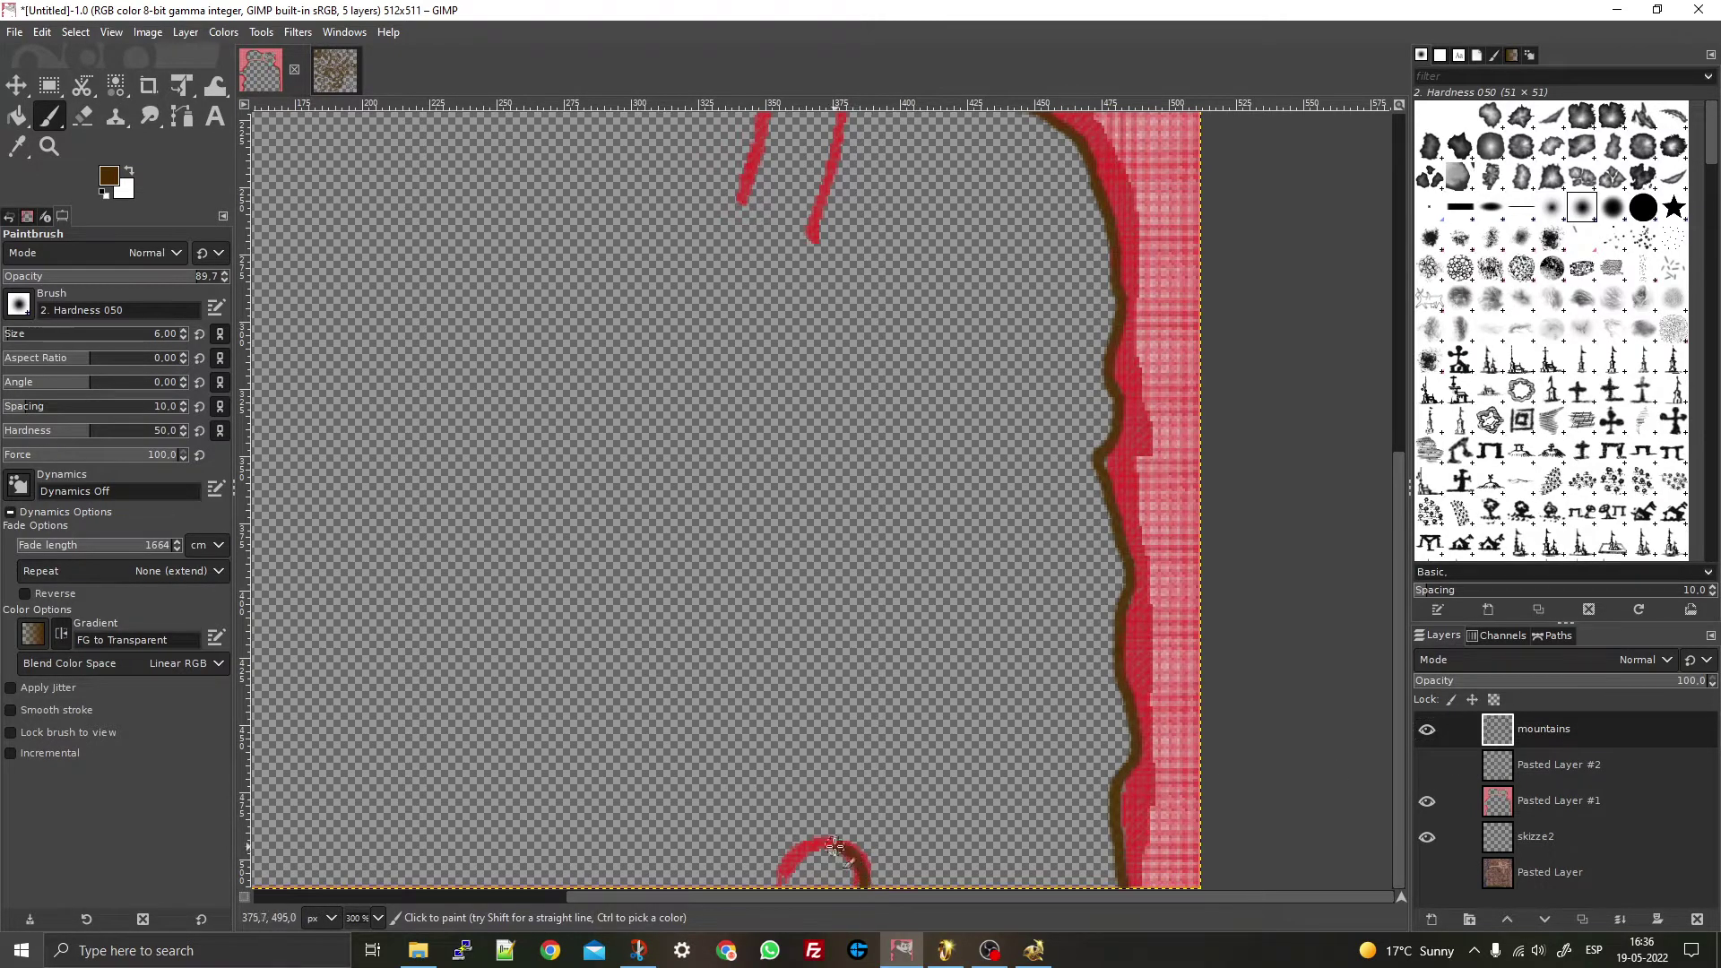
scroll(770, 840, "down", 7)
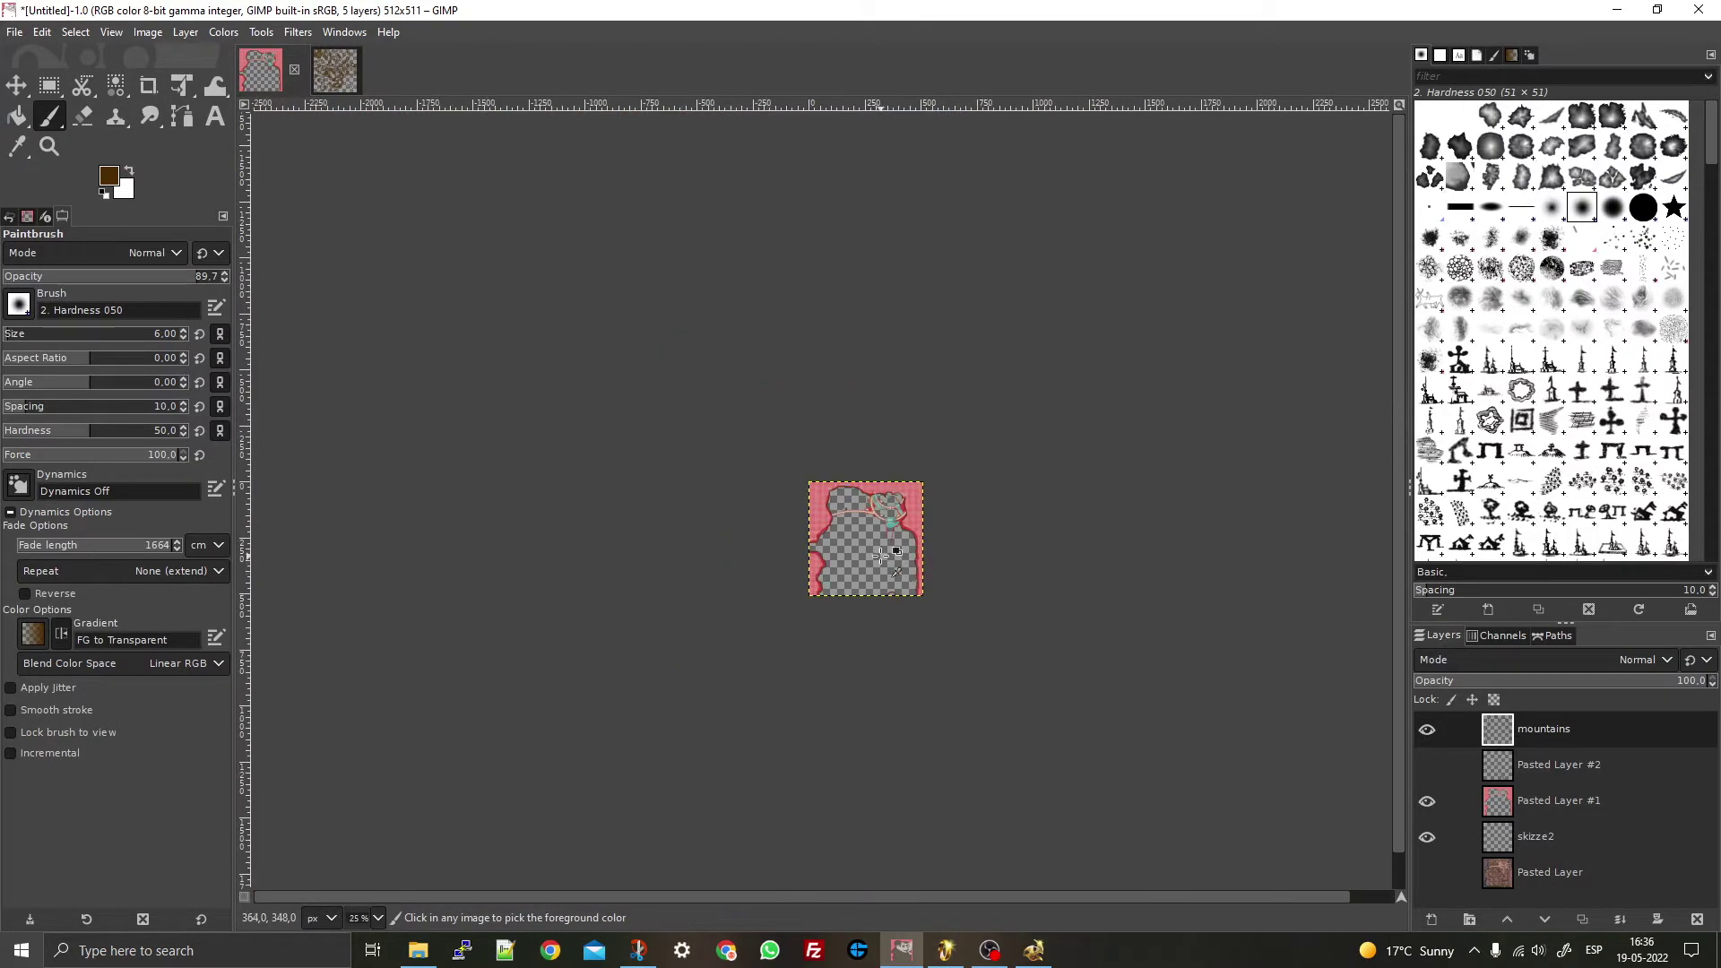
scroll(1070, 527, "up", 11)
scroll(1070, 527, "down", 2)
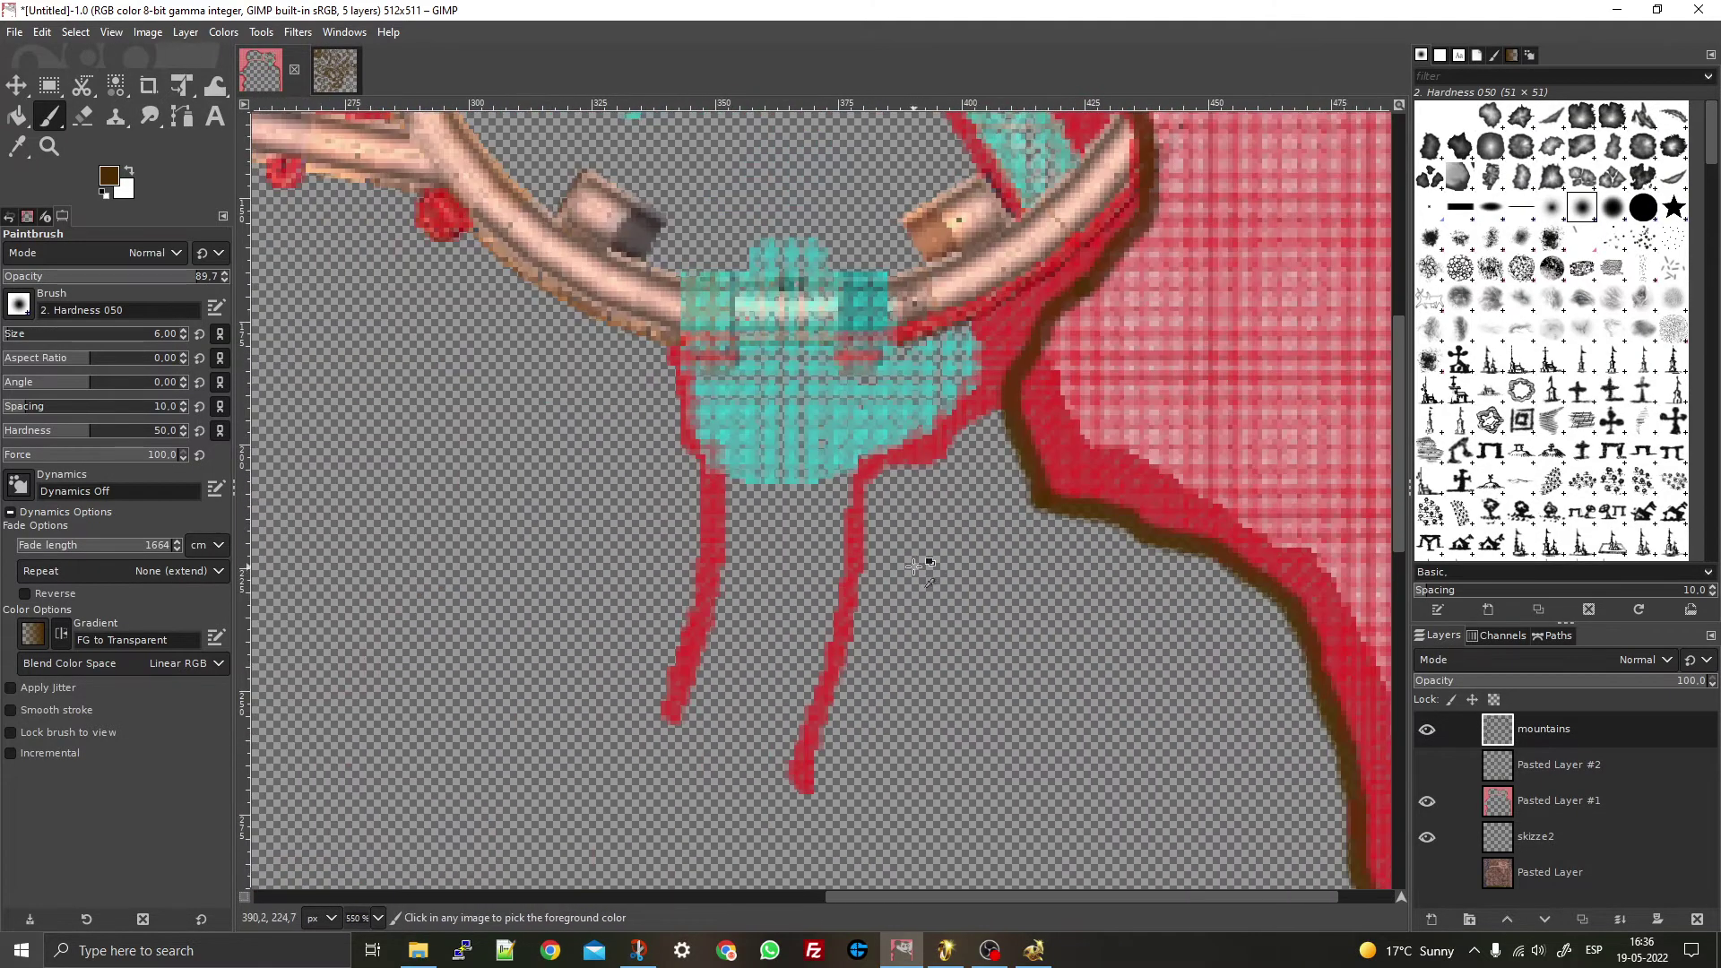
mouse_move(670, 357)
left_mouse_down()
mouse_move(707, 536)
mouse_move(666, 722)
left_mouse_up()
mouse_move(804, 776)
left_mouse_down()
mouse_move(874, 475)
mouse_move(920, 470)
mouse_move(1008, 415)
left_mouse_up()
scroll(995, 431, "down", 4, "ctrl")
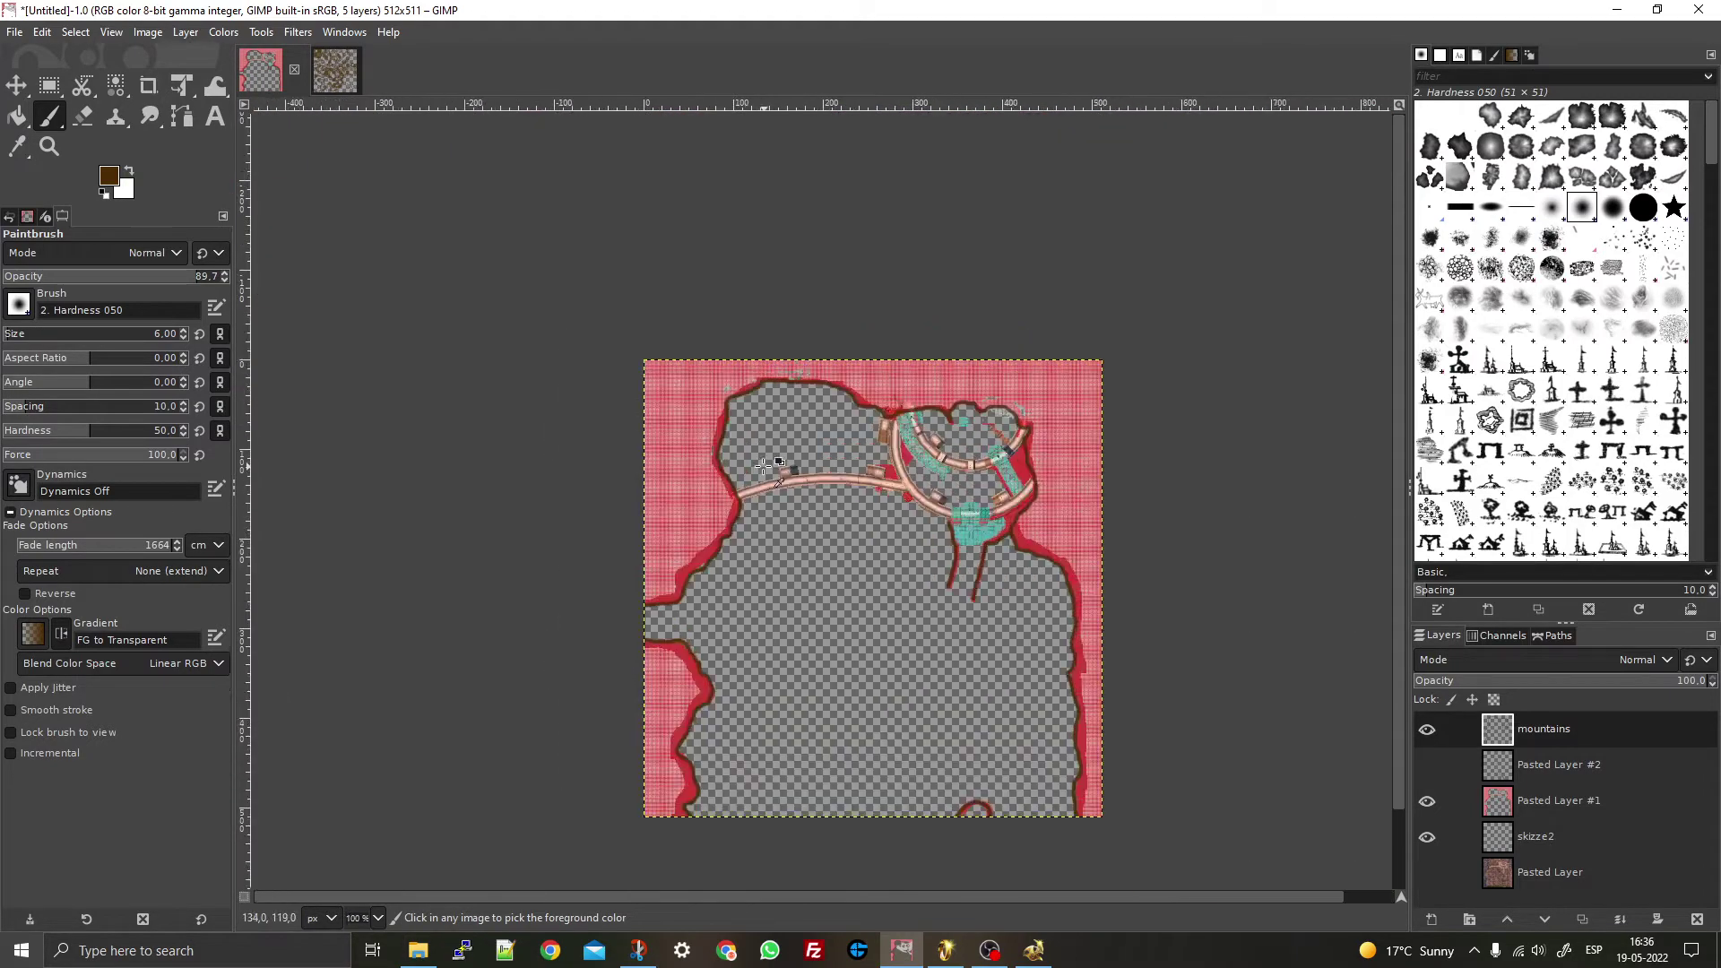
scroll(932, 574, "up", 2, "ctrl")
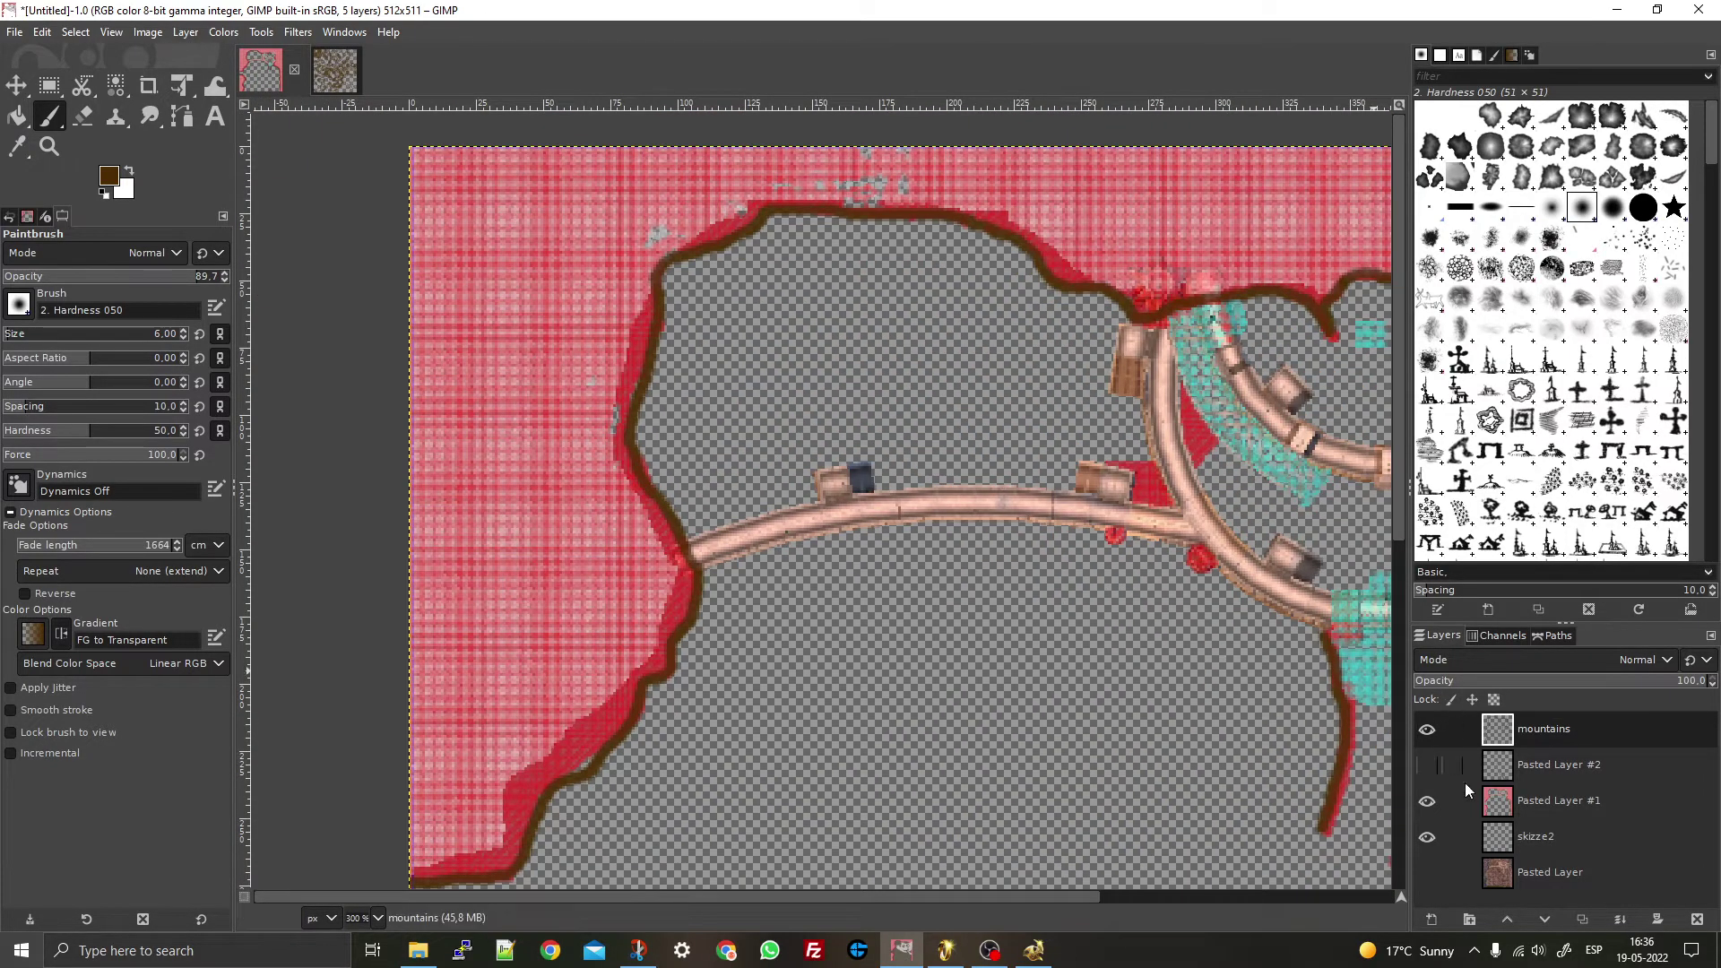
- Create a new transparent layer named castle above the mountains layer
right_click(1636, 749)
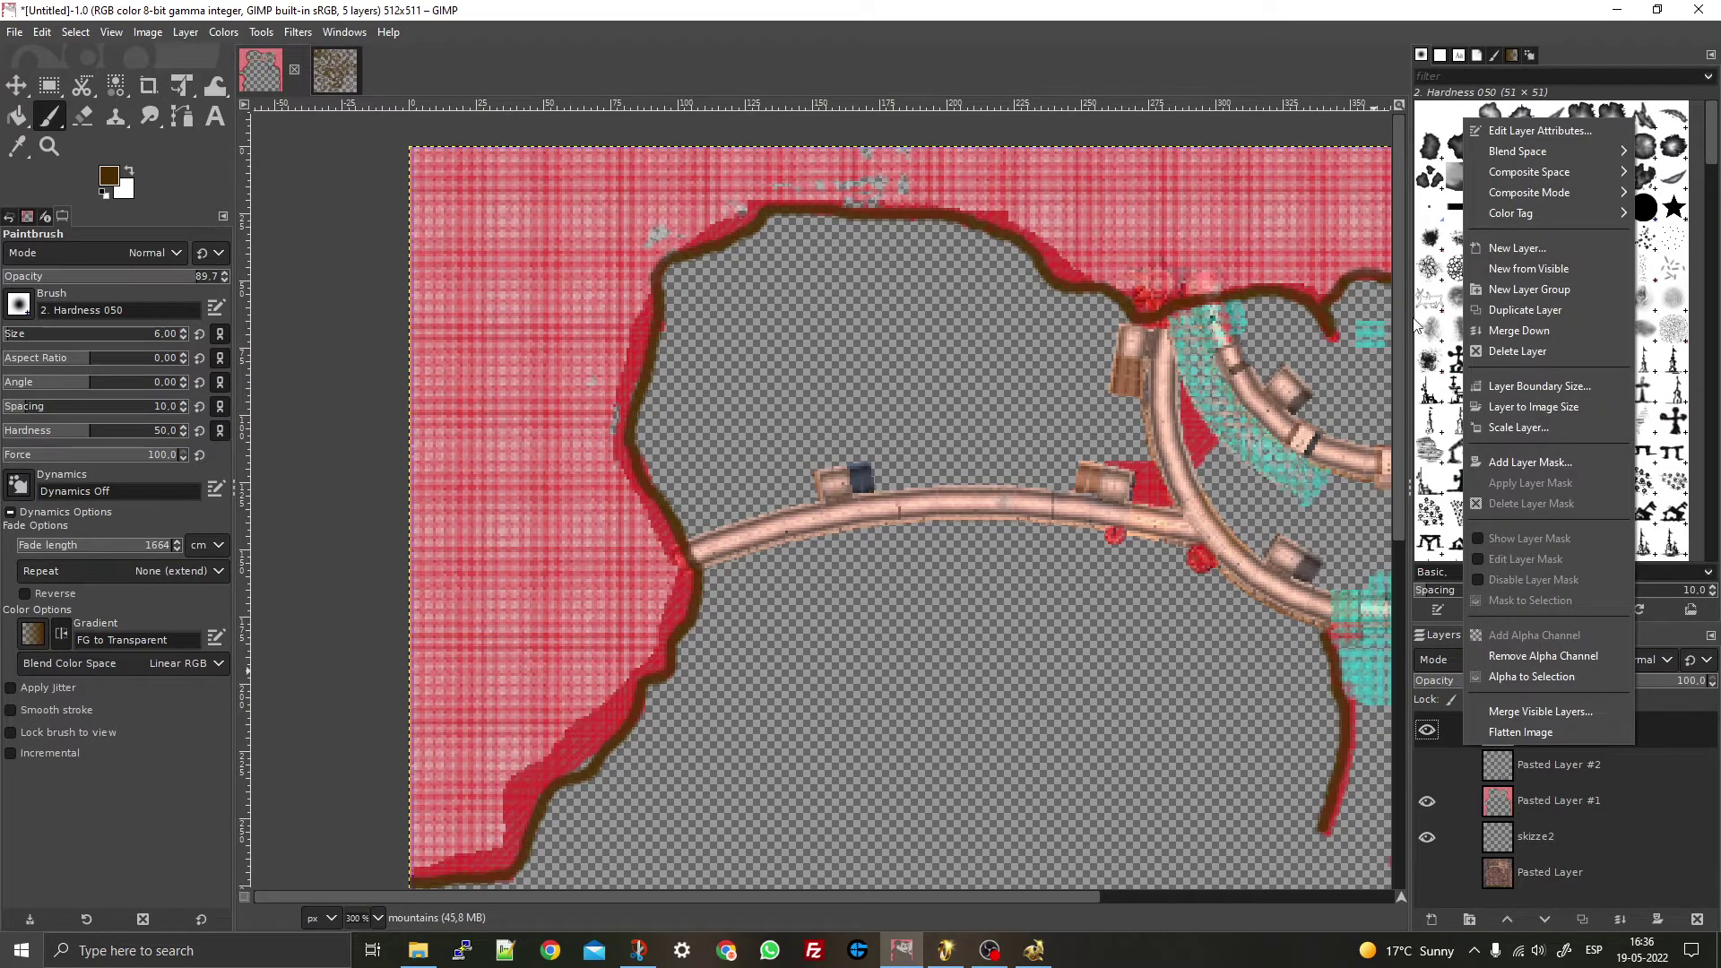
left_click(1515, 250)
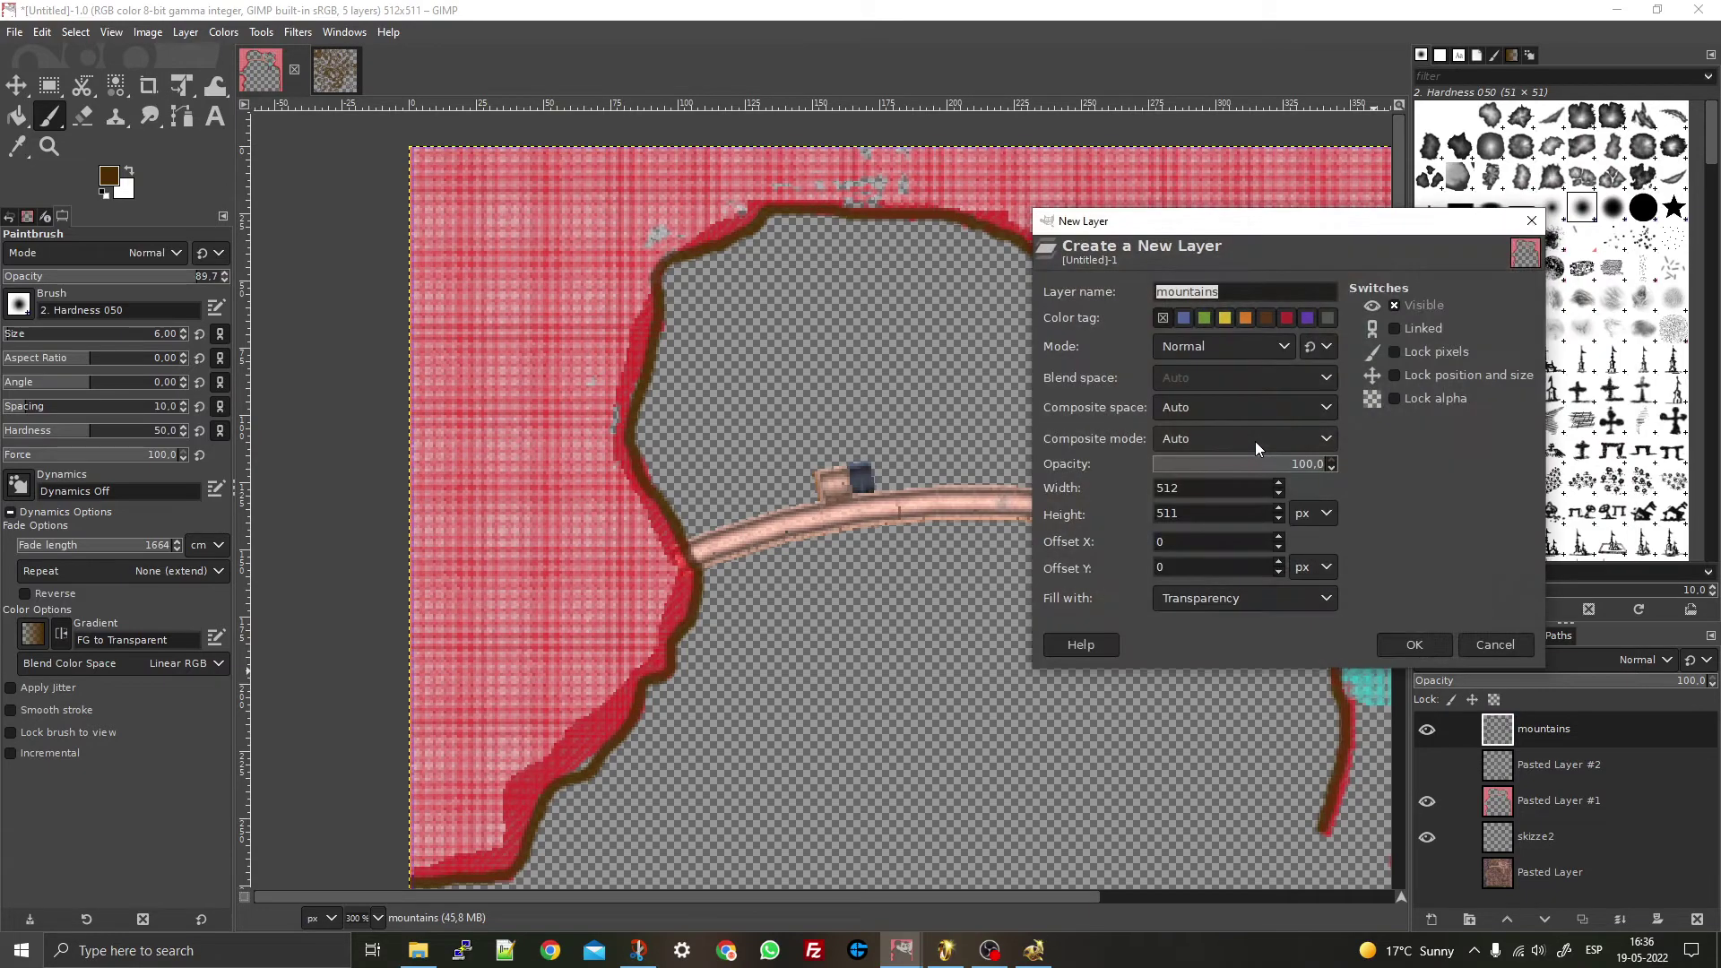
type("castle")
left_click(1414, 644)
- Trace the long wall's lower edge in brown from the left-hand mountain to its junction with the curved outer wall
scroll(723, 577, "up", 4)
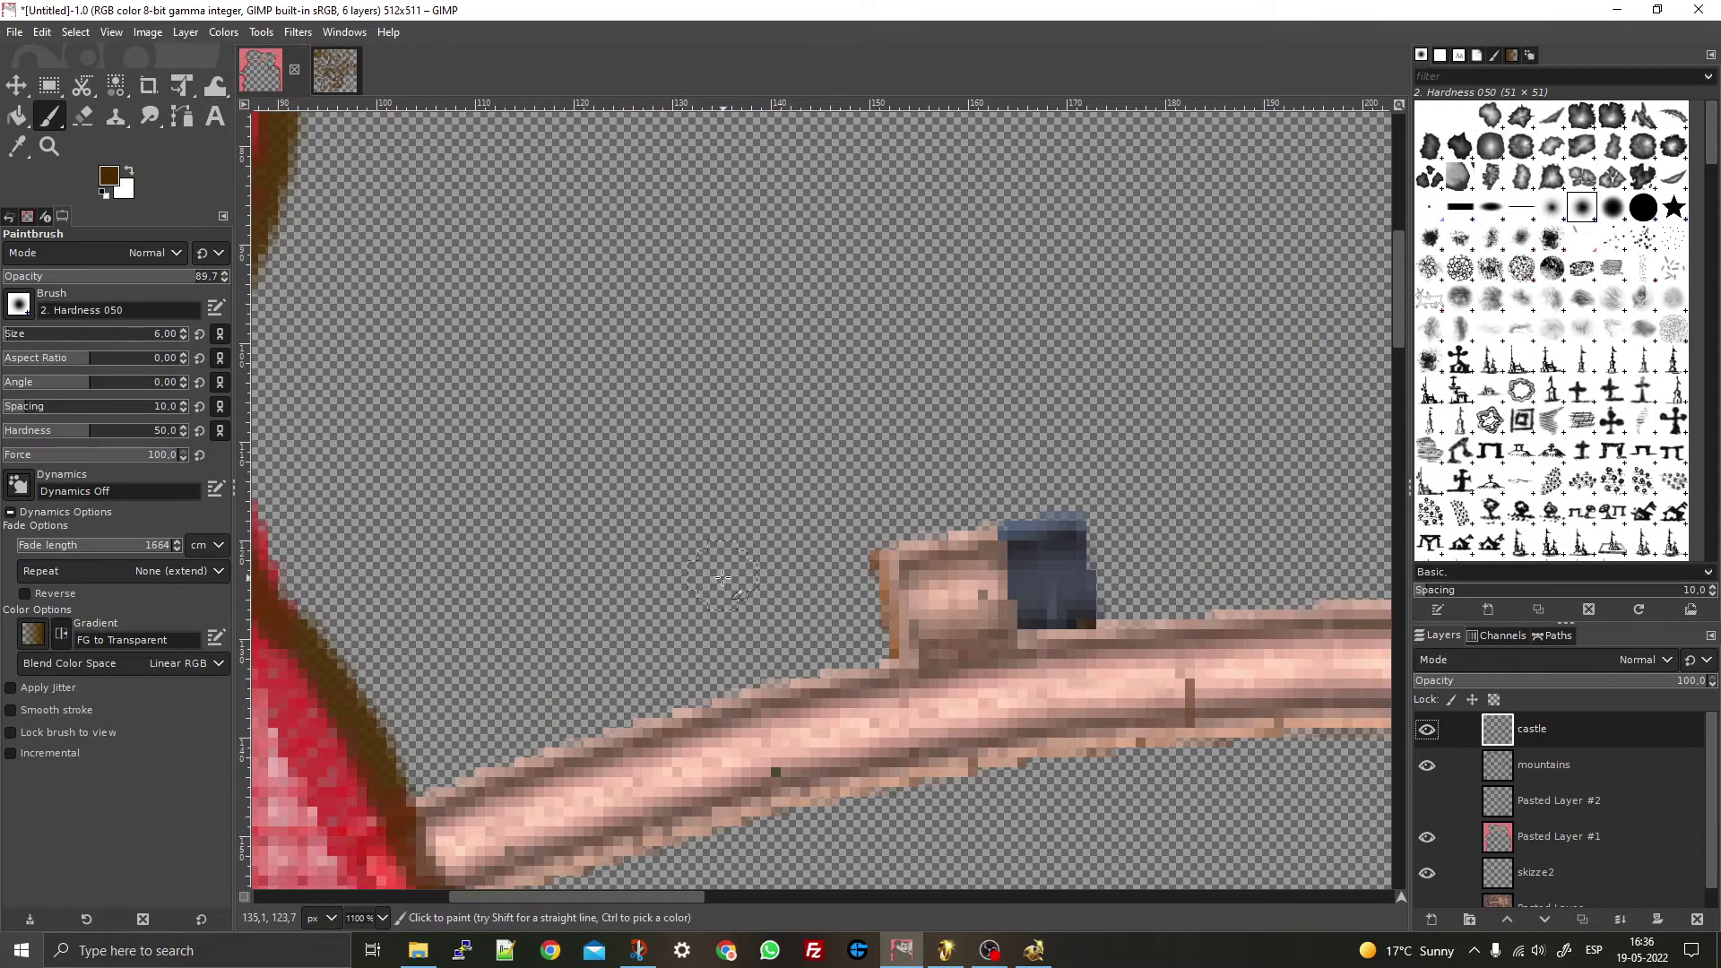
scroll(610, 633, "down", 5)
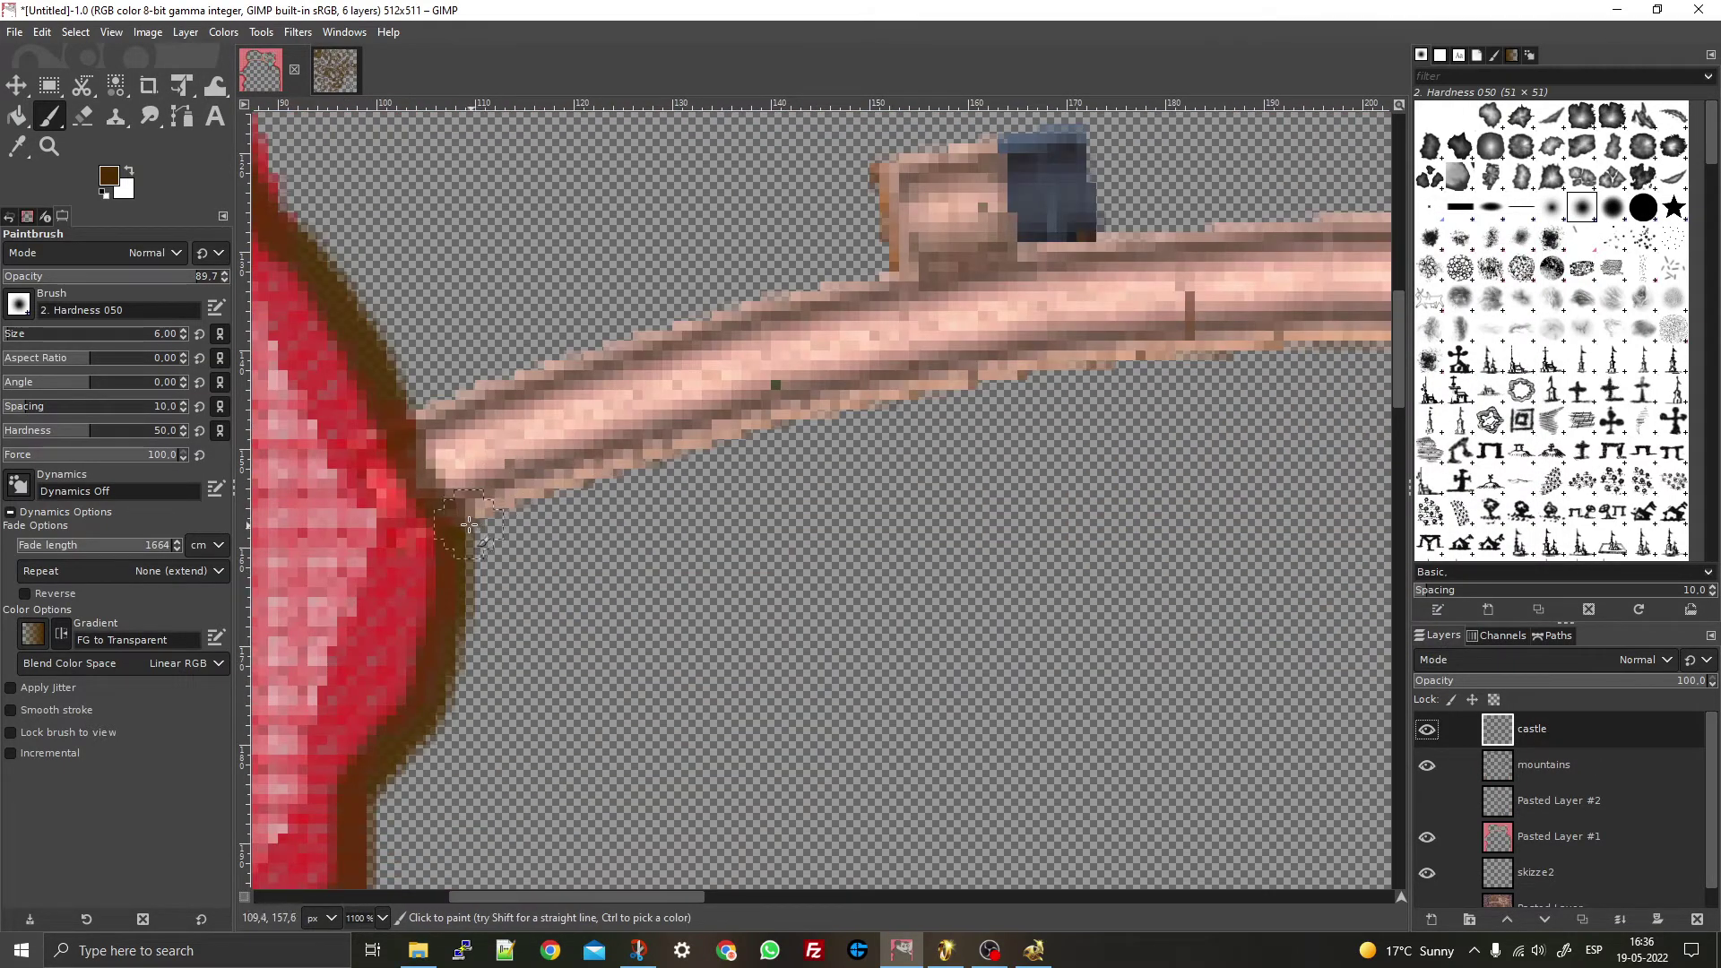
mouse_move(461, 523)
left_mouse_down()
mouse_move(863, 396)
mouse_move(1381, 342)
left_mouse_up()
scroll(1147, 479, "down", 3)
scroll(1179, 473, "up", 3)
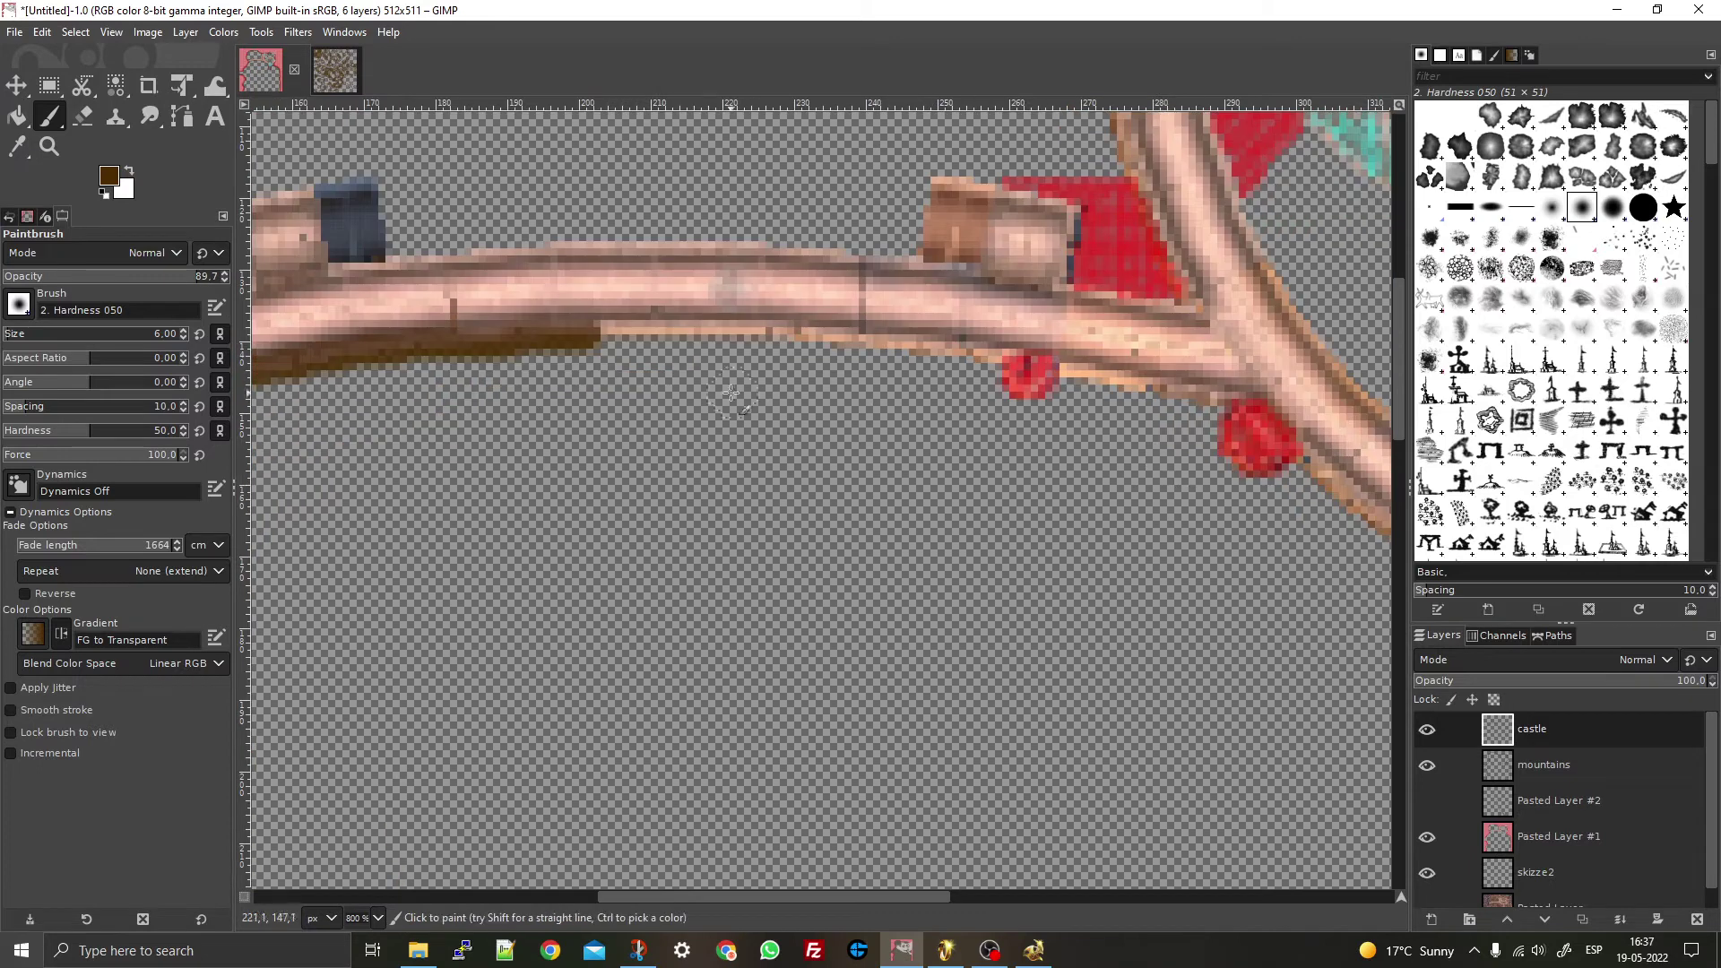
mouse_move(546, 352)
left_mouse_down()
mouse_move(945, 350)
mouse_move(993, 364)
mouse_move(1027, 402)
mouse_move(1082, 377)
mouse_move(1131, 383)
mouse_move(1222, 407)
mouse_move(1237, 466)
mouse_move(1316, 475)
left_mouse_up()
- Continue the brown outline along the curved outer wall's lower edge, past the gate, to the right-hand cliff
scroll(954, 493, "down", 3)
scroll(954, 492, "down", 3)
scroll(533, 282, "up", 2)
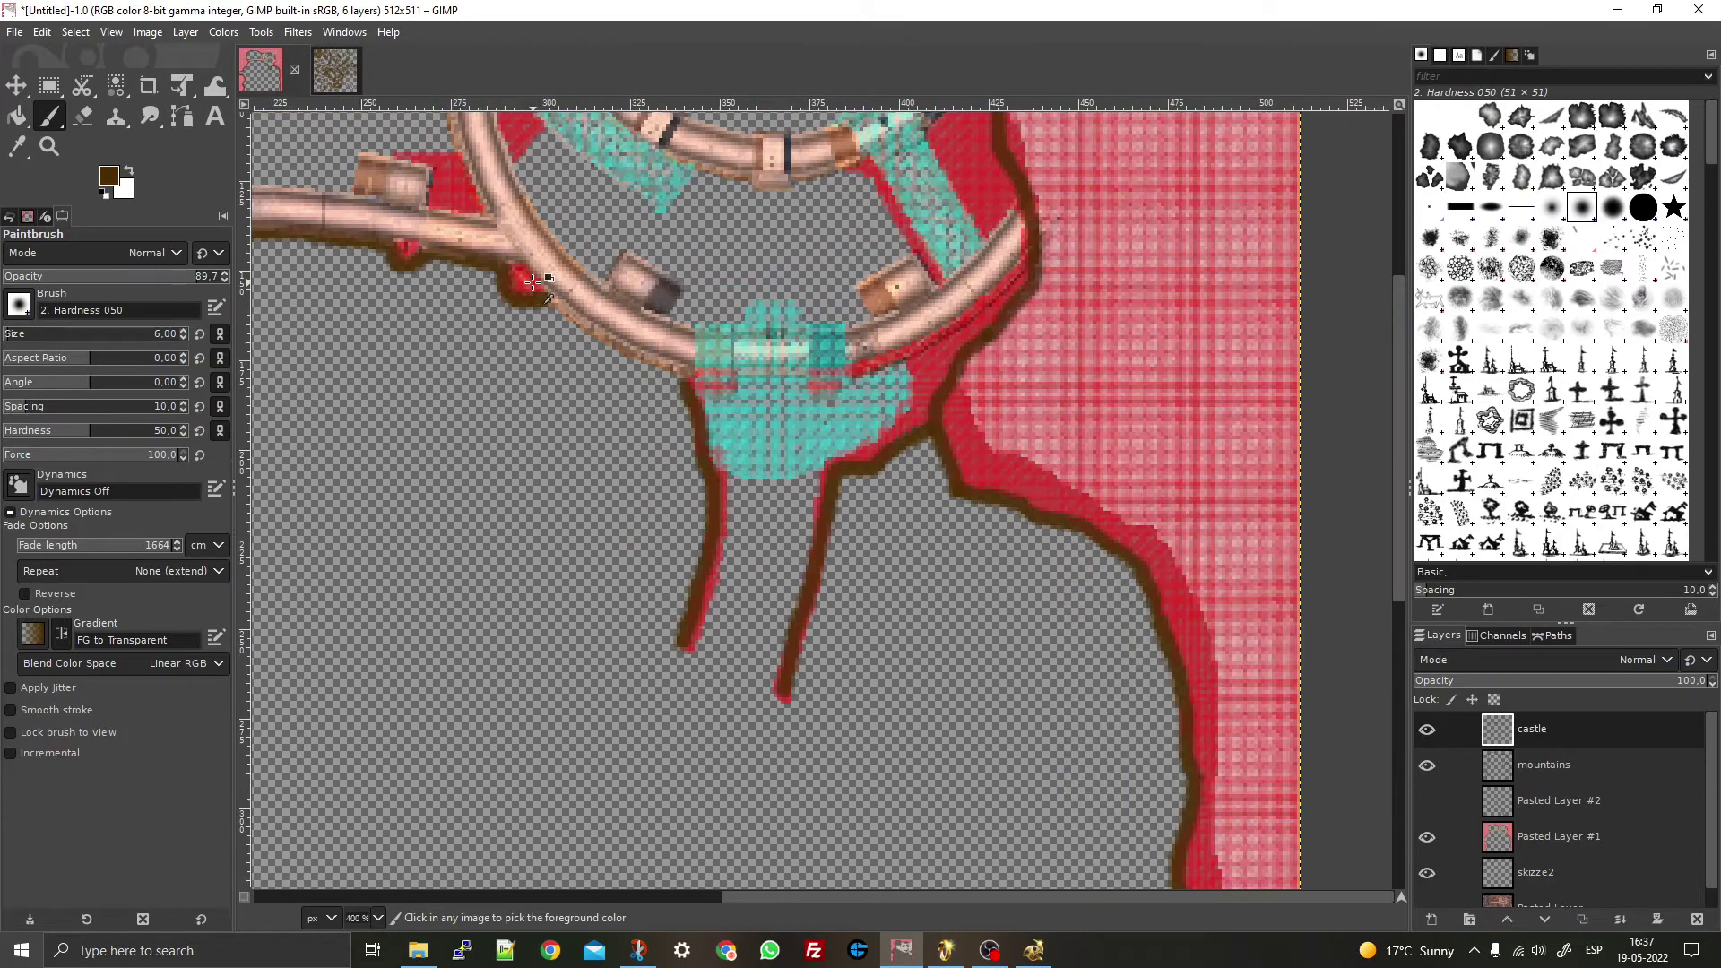
scroll(533, 283, "up", 2)
mouse_move(553, 281)
left_mouse_down()
mouse_move(681, 377)
mouse_move(838, 448)
mouse_move(925, 453)
left_mouse_up()
mouse_move(964, 440)
left_mouse_down()
mouse_move(1112, 461)
mouse_move(1311, 367)
left_mouse_up()
scroll(1379, 322, "down", 4)
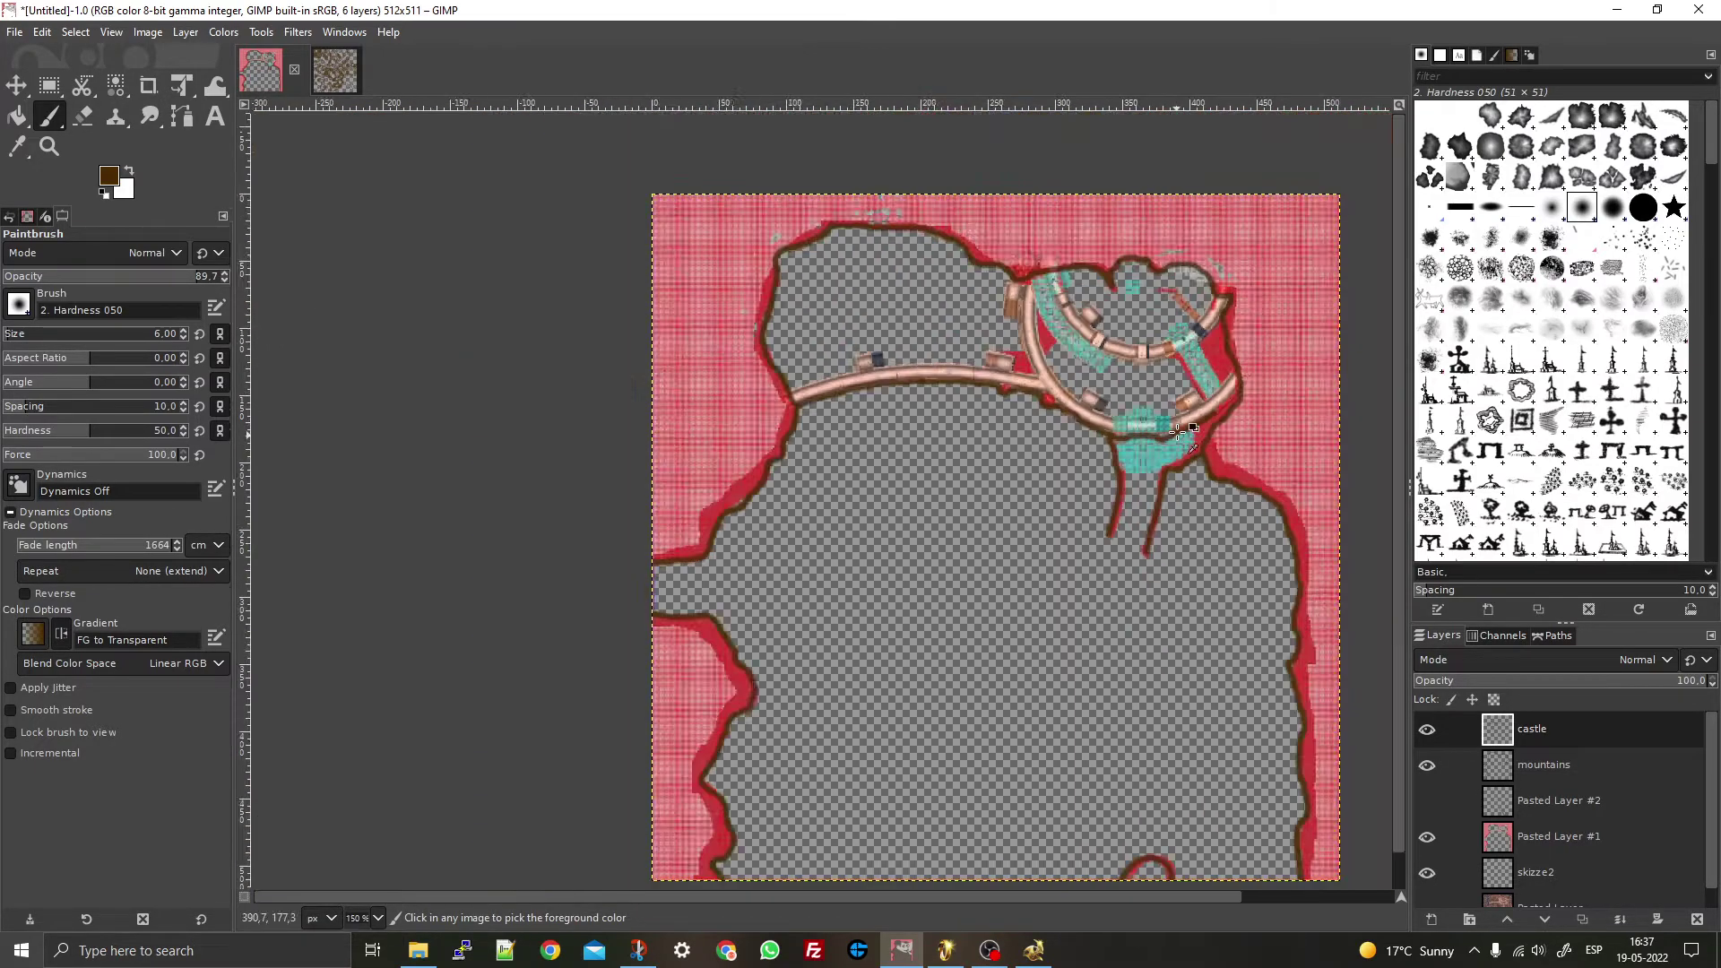
scroll(1076, 440, "up", 5)
left_click_drag(1030, 470, 1199, 271)
- Outline in brown the red area between the two walls' right ends, following the right edge of the connecting ramp
scroll(1078, 280, "down", 2)
scroll(1078, 280, "up", 2)
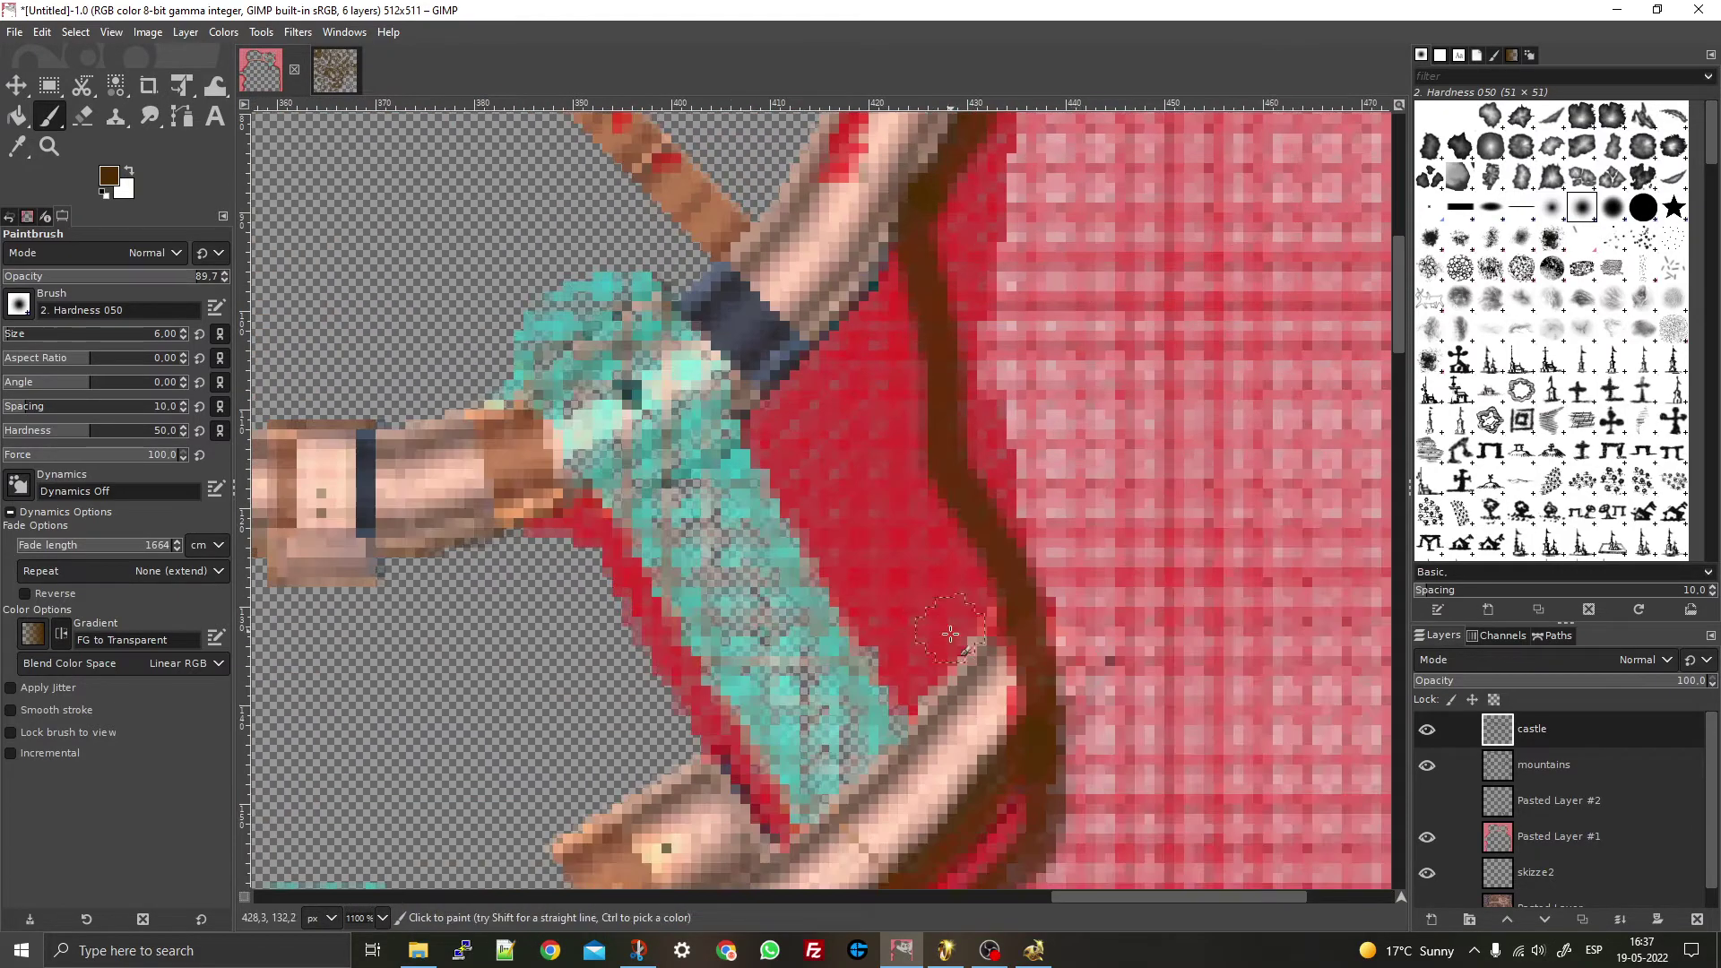
mouse_move(984, 601)
left_mouse_down()
mouse_move(930, 689)
mouse_move(880, 674)
mouse_move(749, 428)
mouse_move(753, 393)
mouse_move(841, 312)
mouse_move(891, 225)
left_mouse_up()
scroll(690, 375, "down", 5)
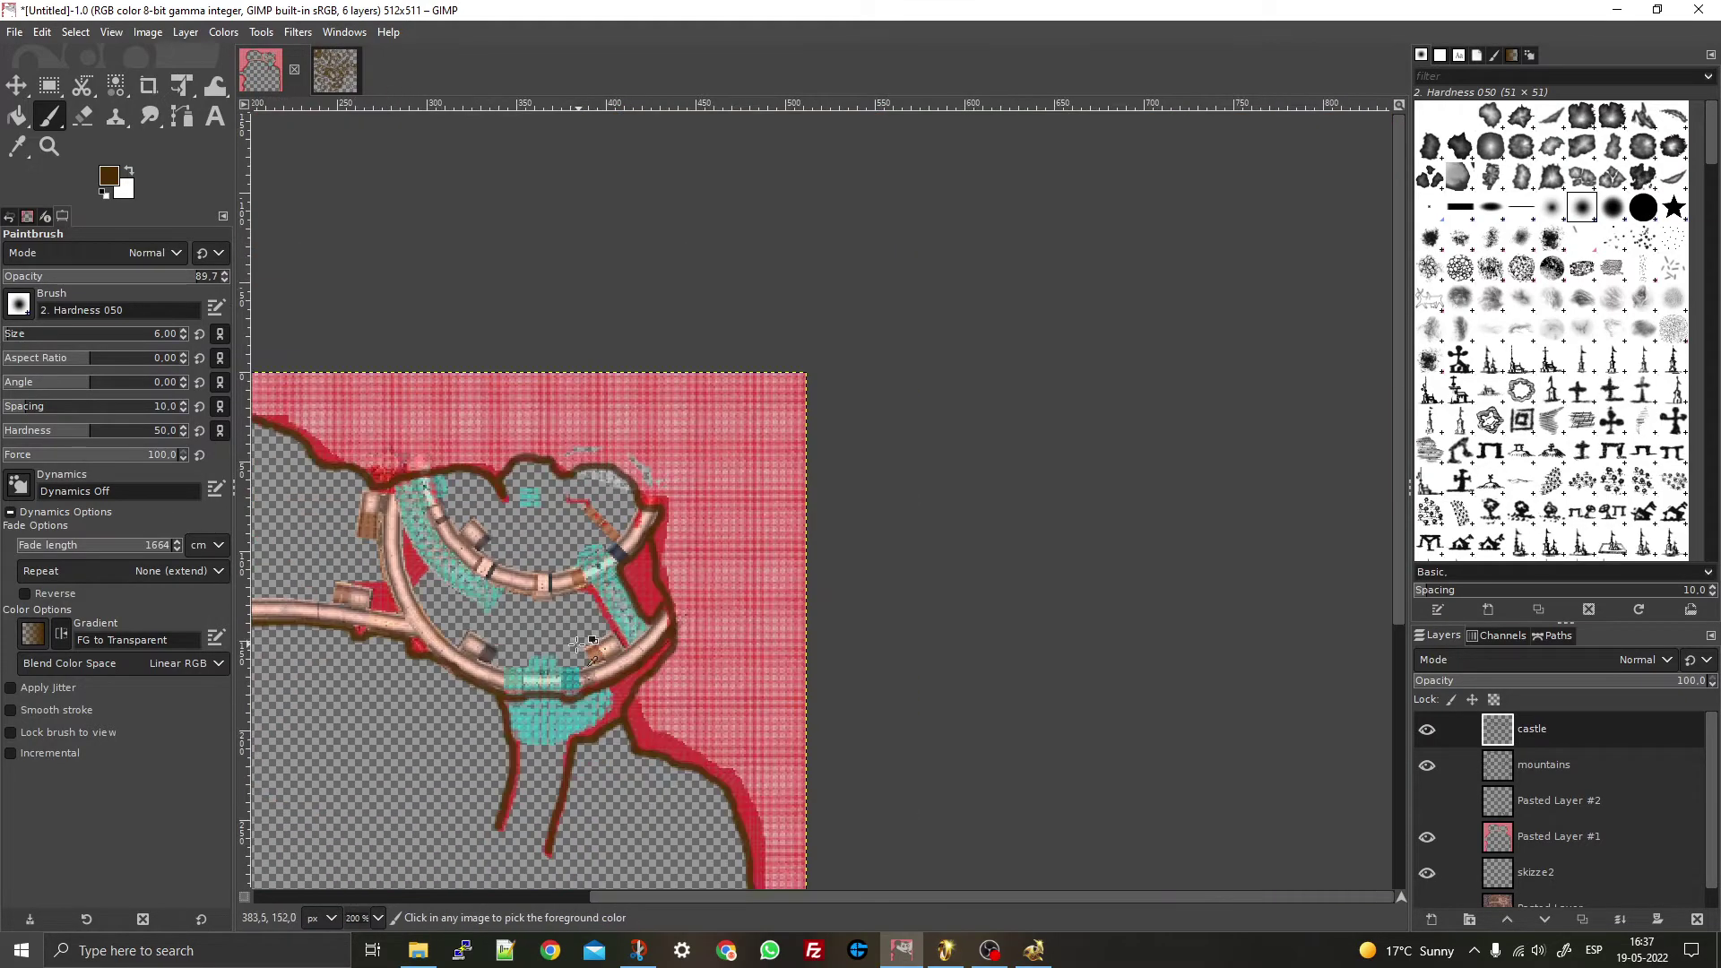
- Outline the tower right of the gate and the connecting ramp's left edge in brown, undoing the first stroke
scroll(782, 548, "up", 5)
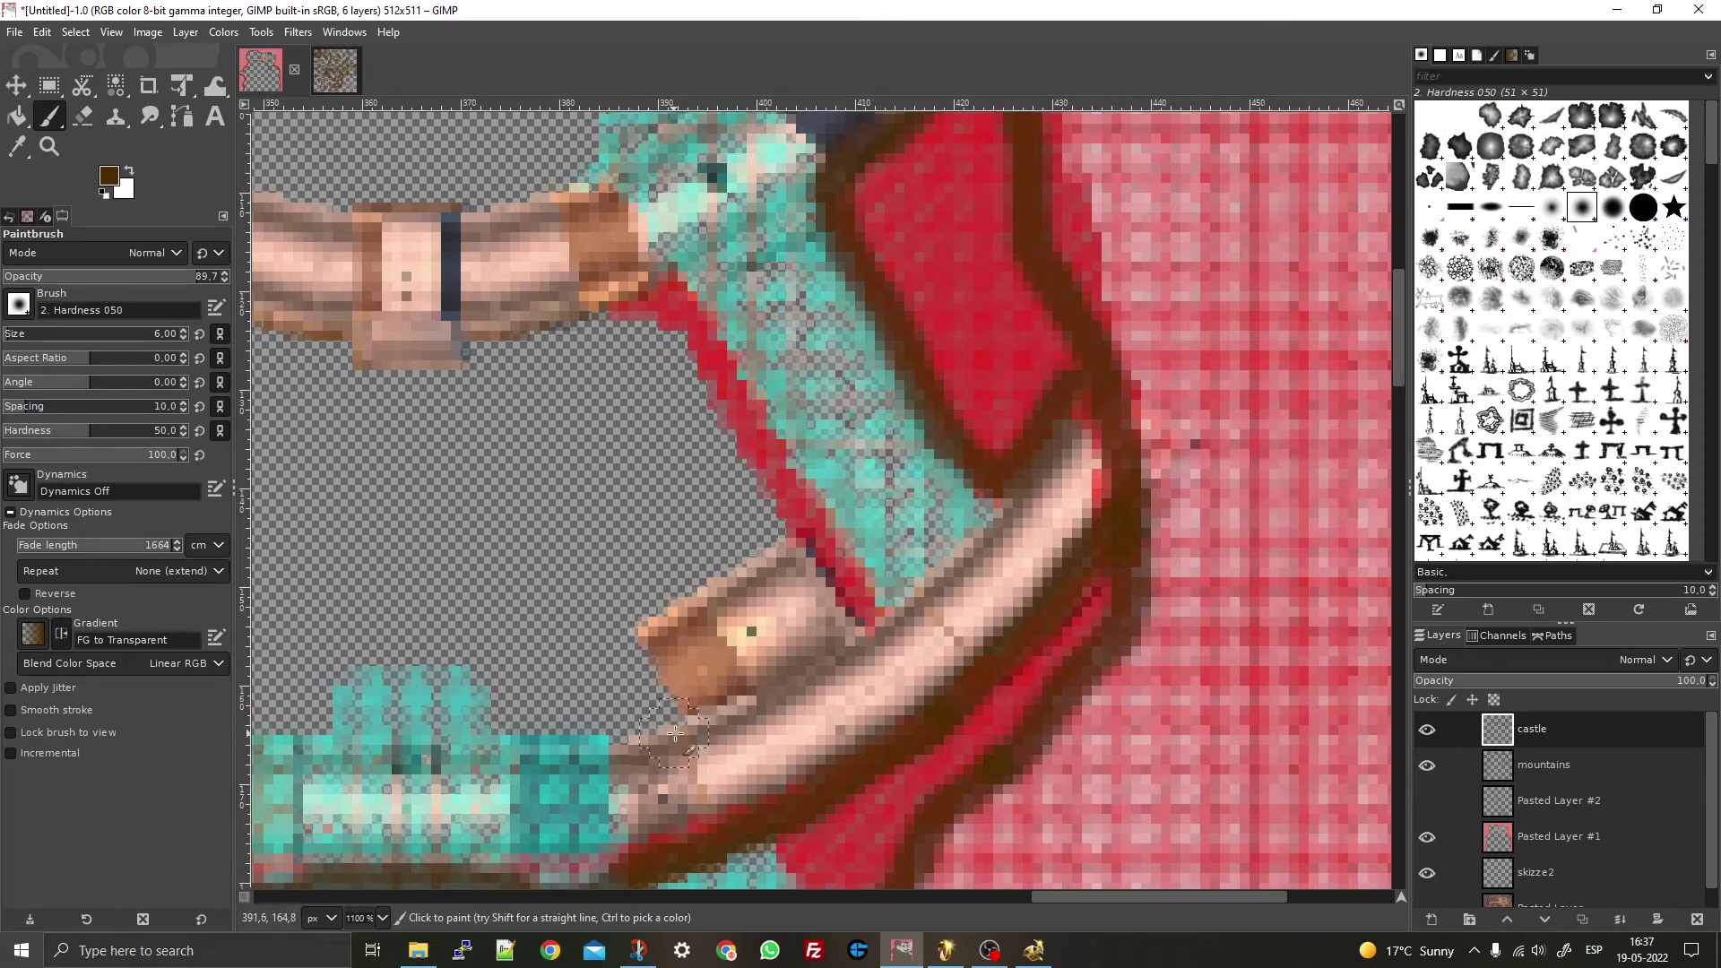
mouse_move(684, 722)
left_mouse_down()
mouse_move(627, 638)
mouse_move(687, 600)
left_mouse_up()
key("ctrl+z")
mouse_move(618, 646)
left_mouse_down()
mouse_move(789, 524)
mouse_move(674, 309)
left_mouse_up()
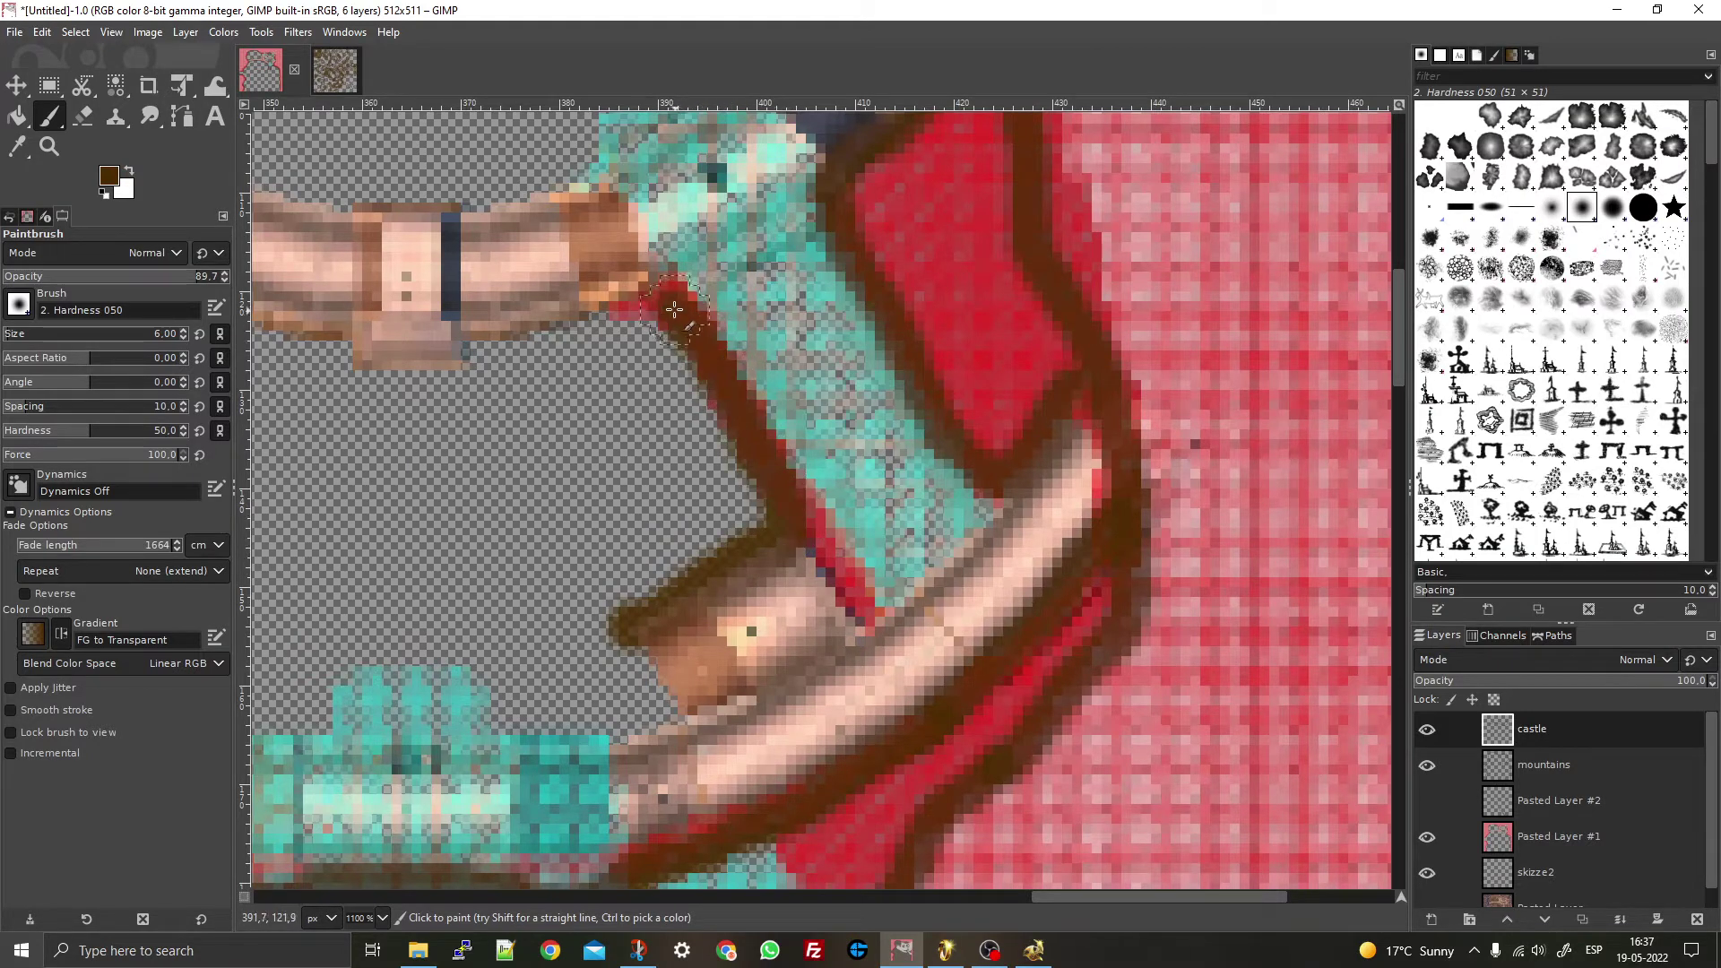
left_click_drag(793, 536, 858, 618)
- Trace the outer wall's inner edge in brown across the gate and around the tower left of the gate
scroll(858, 622, "down", 2)
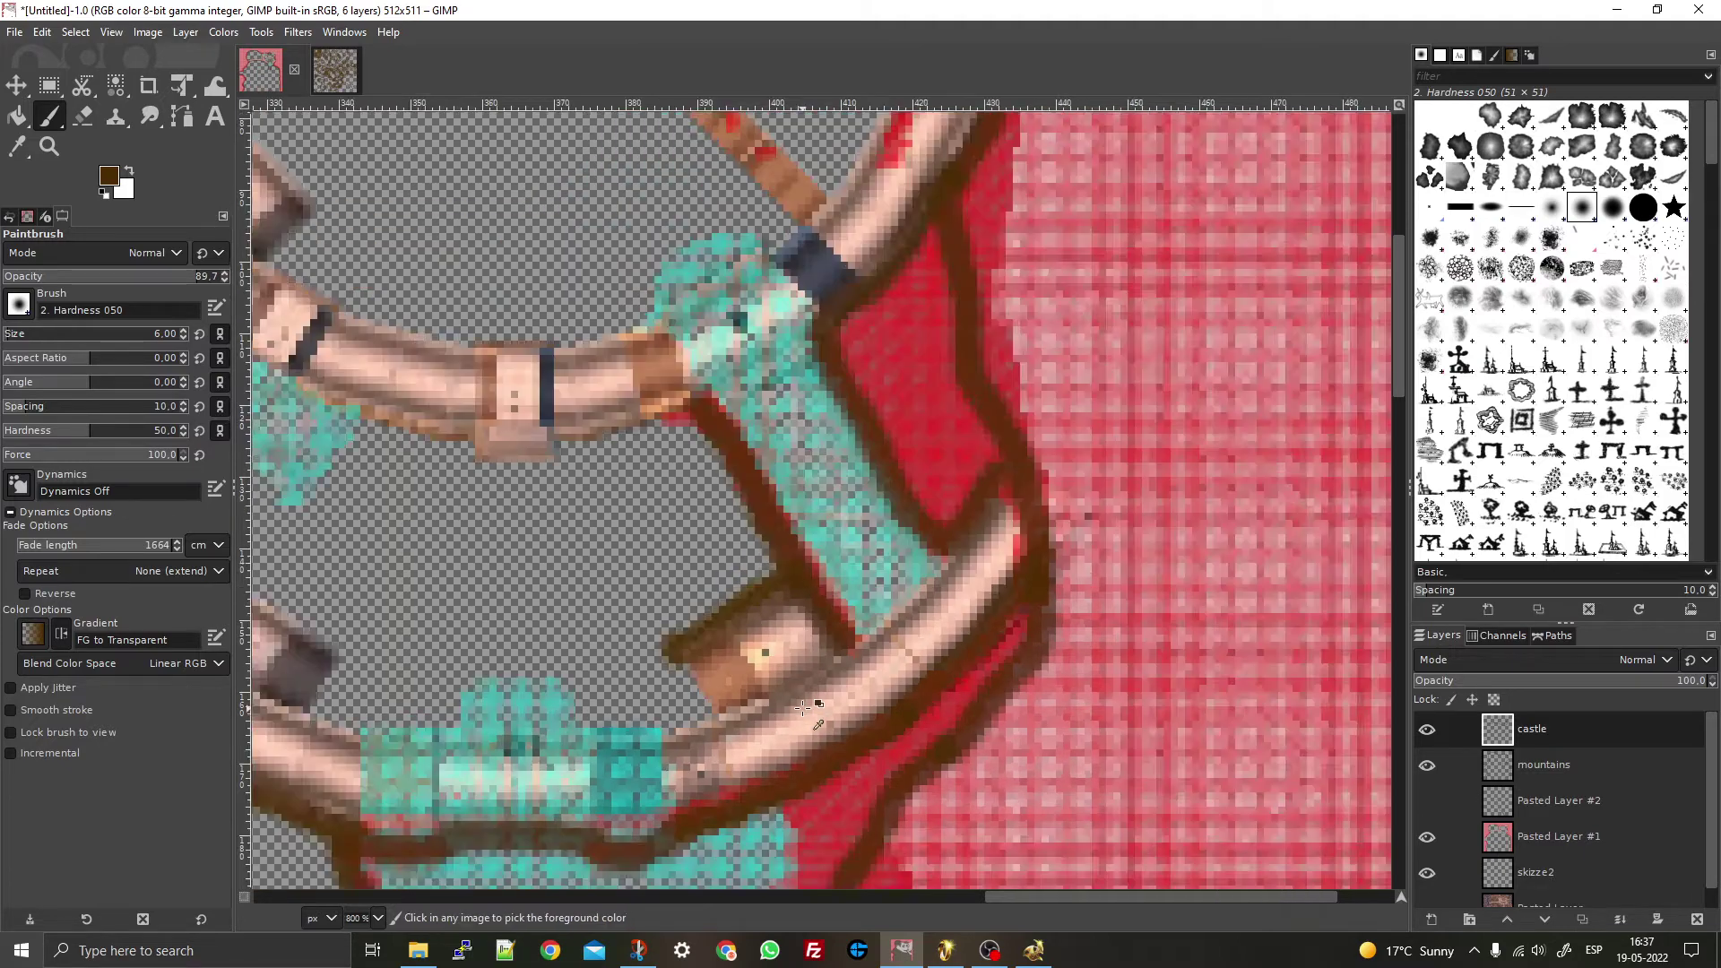
scroll(1051, 611, "up", 3)
mouse_move(1127, 571)
left_mouse_down()
mouse_move(1044, 614)
mouse_move(813, 634)
mouse_move(484, 630)
mouse_move(346, 603)
mouse_move(341, 574)
left_mouse_up()
scroll(546, 637, "down", 3)
scroll(467, 587, "up", 3)
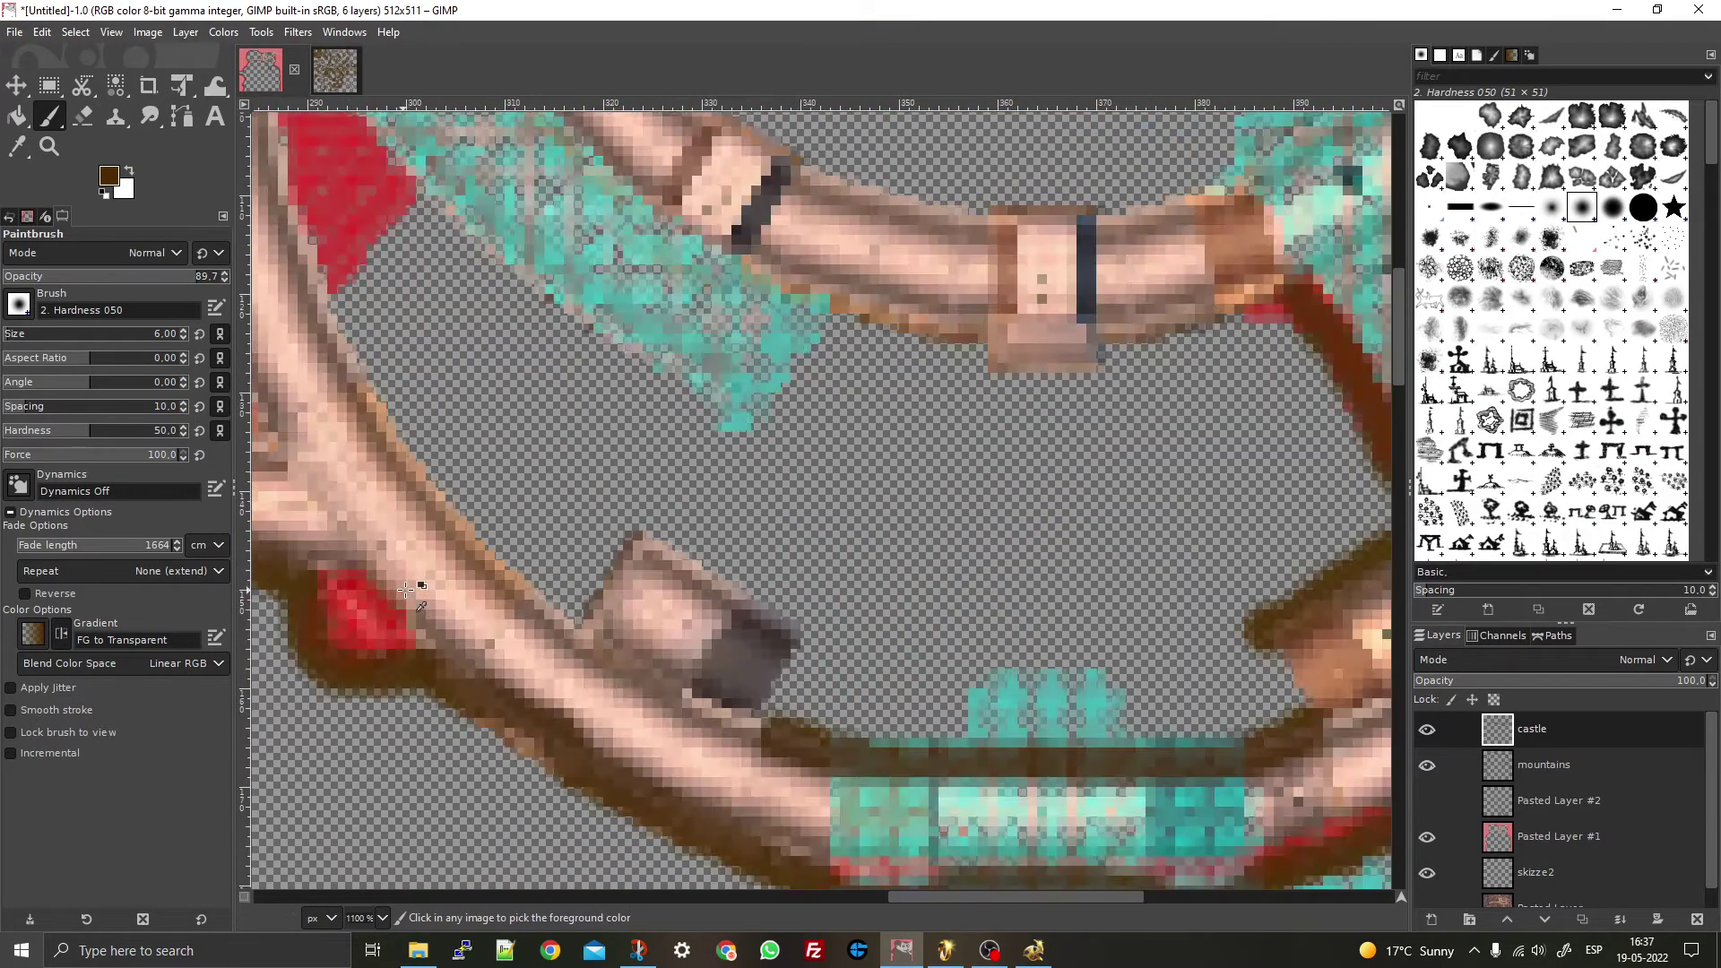
left_click_drag(938, 775, 826, 744)
mouse_move(990, 654)
left_mouse_down()
mouse_move(737, 522)
mouse_move(644, 640)
left_mouse_up()
- Extend the brown line along the outer wall's inner edge from the tower left of the gate up to the cliff
scroll(700, 591, "down", 3)
scroll(690, 574, "up", 3)
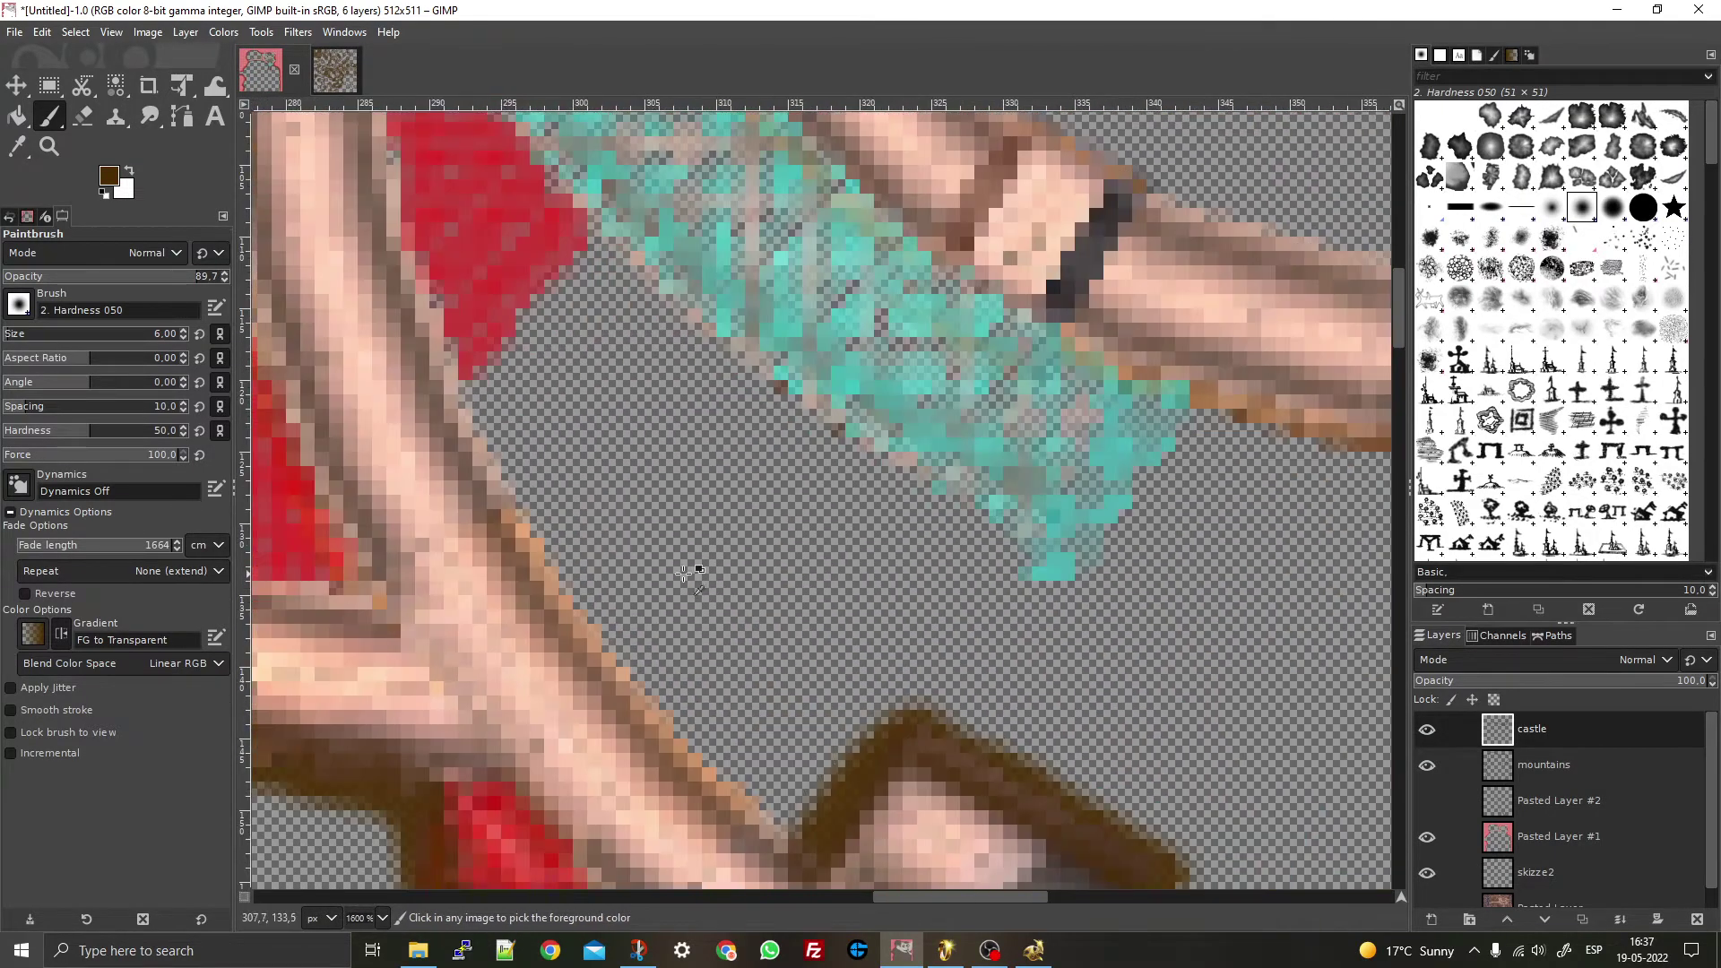
mouse_move(811, 851)
left_mouse_down()
mouse_move(621, 686)
mouse_move(493, 491)
mouse_move(449, 369)
left_mouse_up()
scroll(521, 370, "down", 1)
scroll(521, 370, "down", 4)
scroll(754, 615, "up", 4)
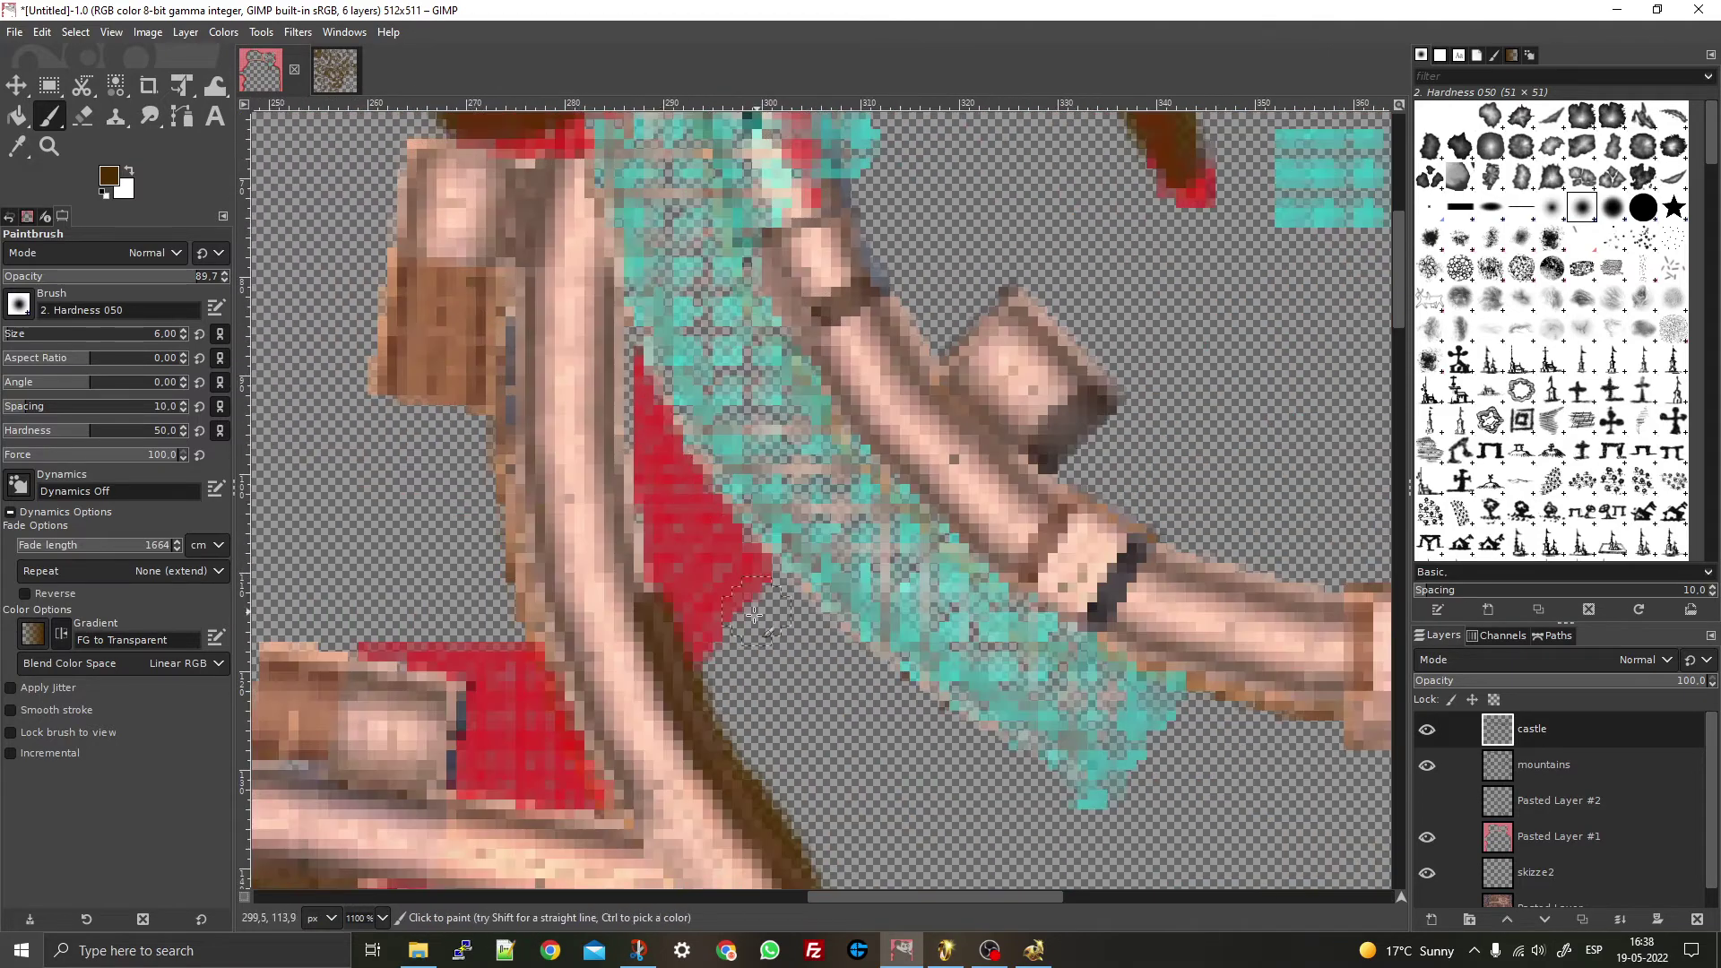
mouse_move(659, 606)
left_mouse_down()
mouse_move(606, 440)
mouse_move(610, 260)
left_mouse_up()
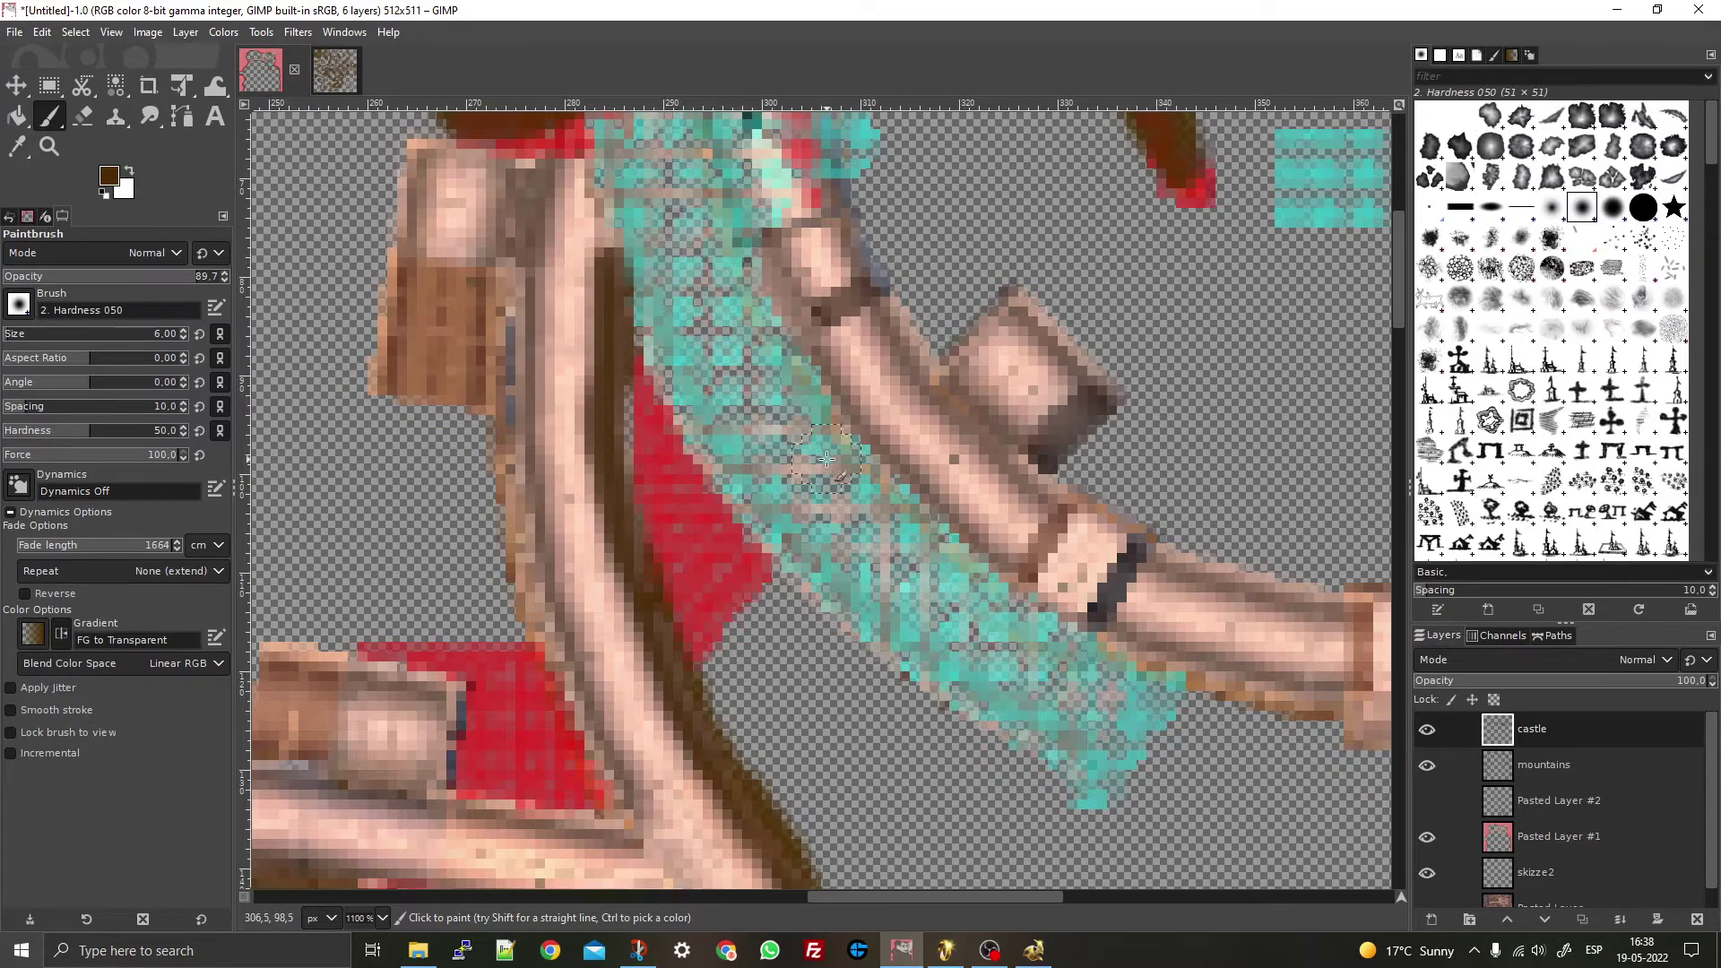
scroll(826, 459, "down", 5)
scroll(870, 434, "up", 6)
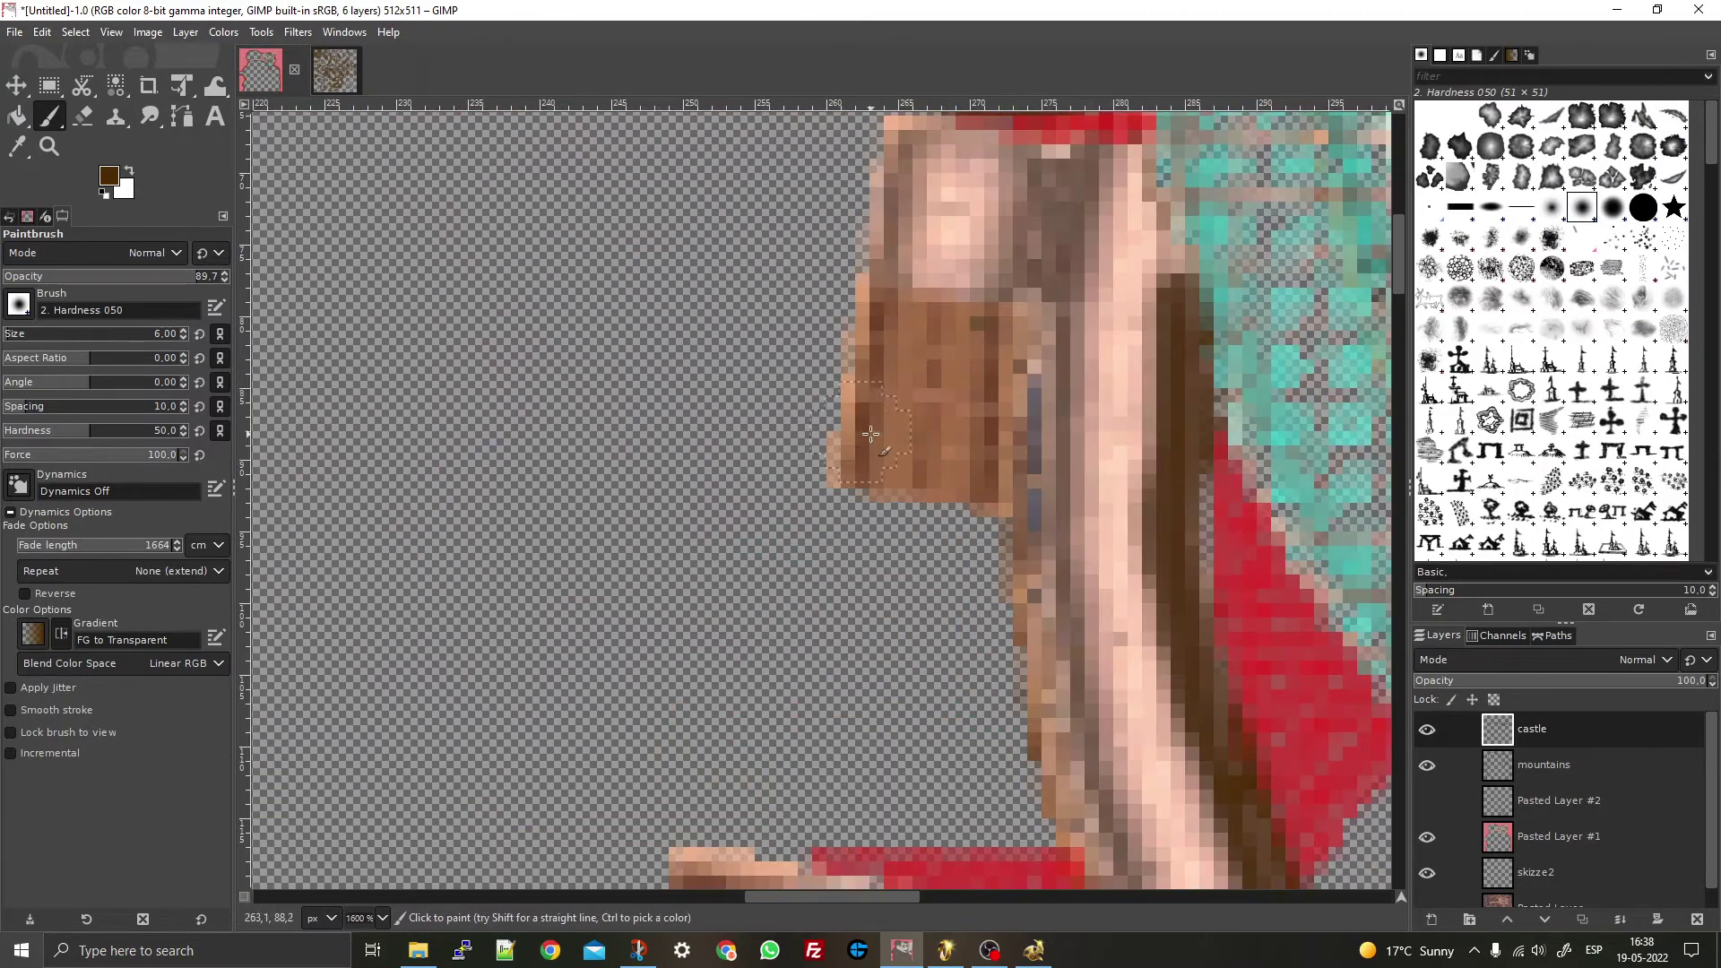
scroll(871, 434, "up", 5)
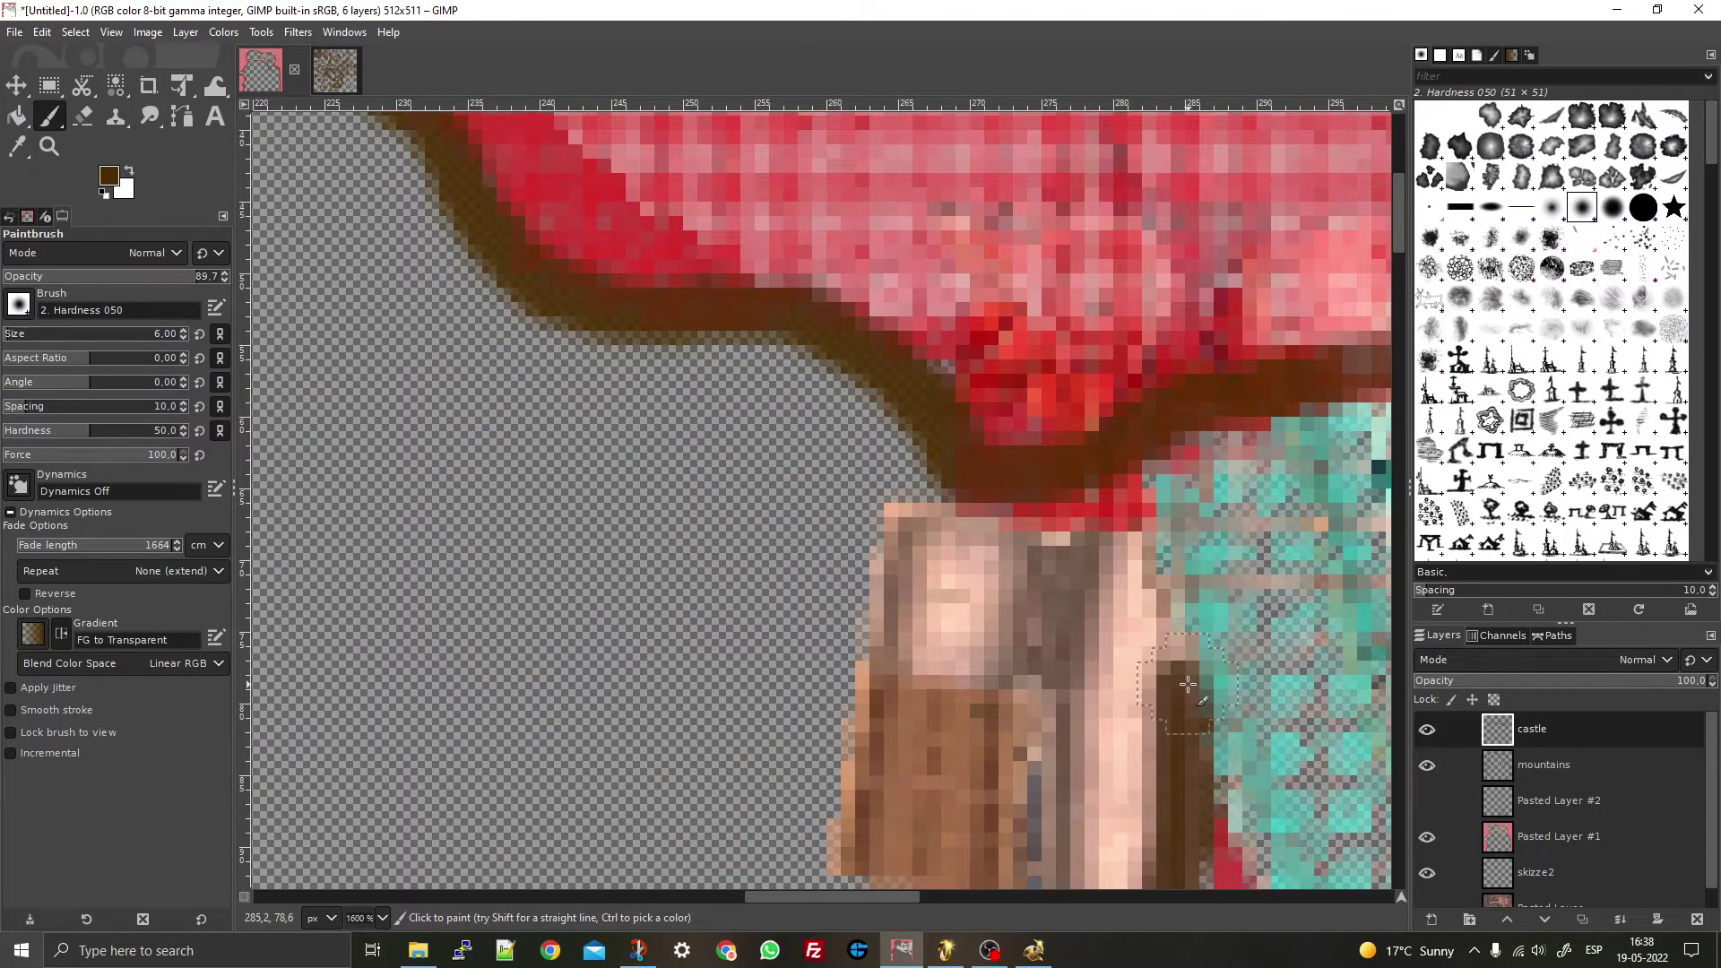
left_click_drag(1188, 683, 1151, 473)
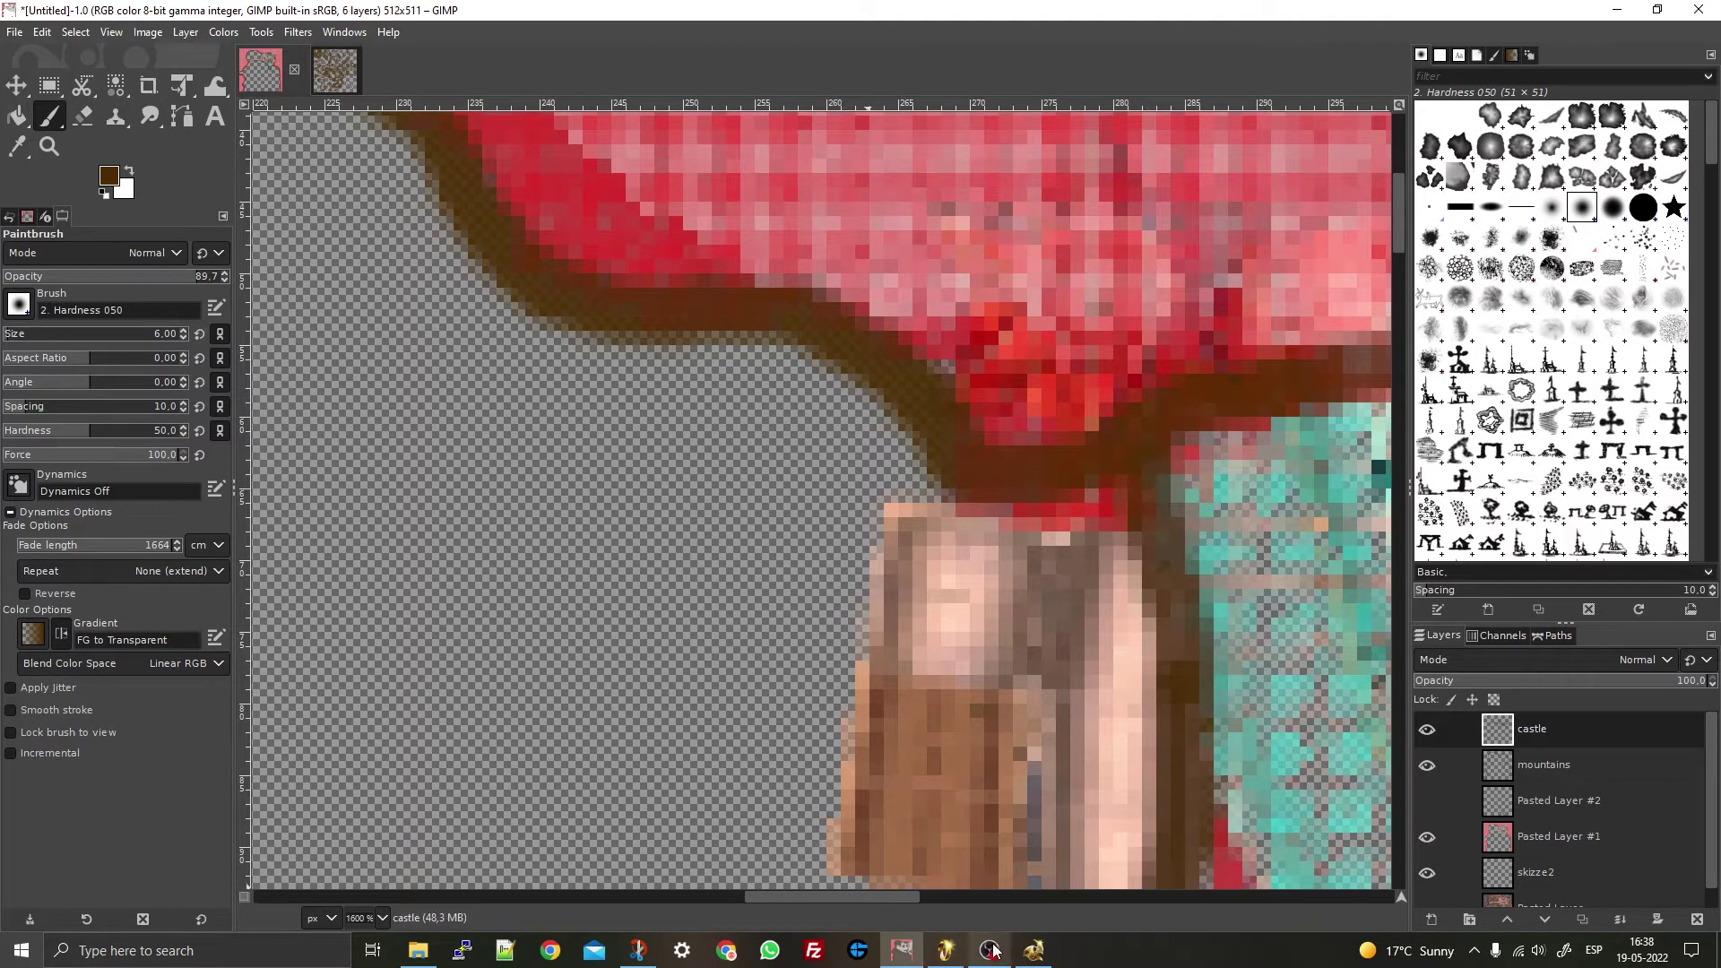
- Switch to World Builder, show the terrain and objects, and examine the fortress walls from above
left_click(1033, 950)
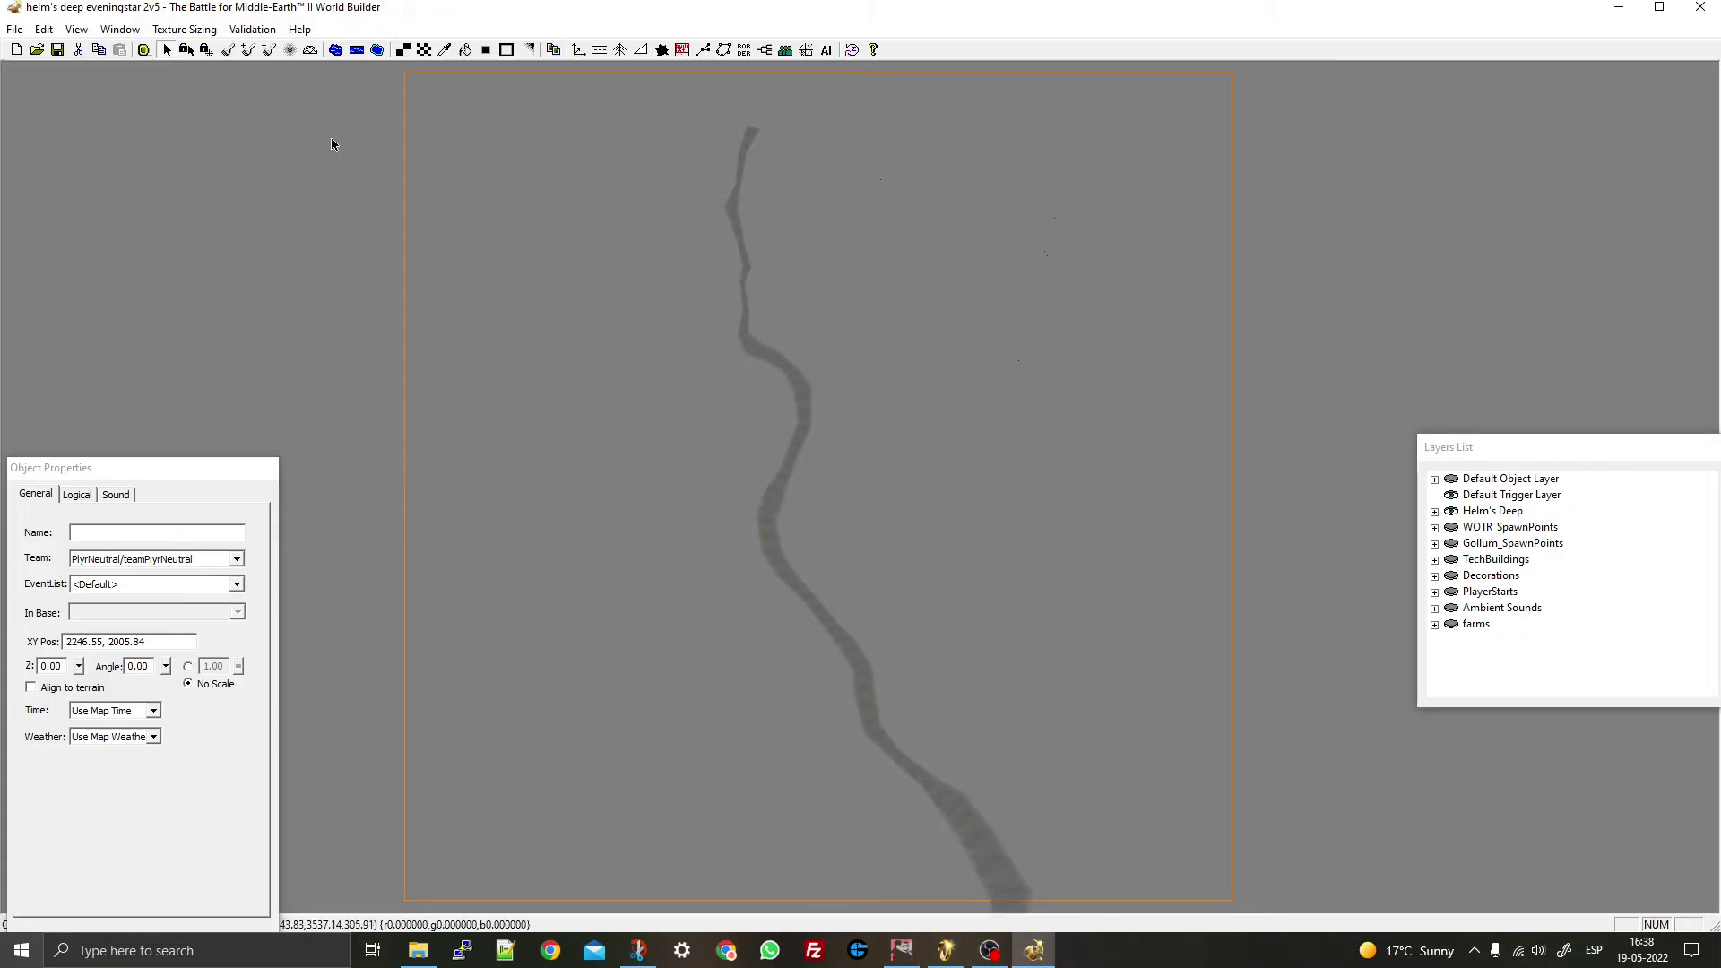
left_click(76, 29)
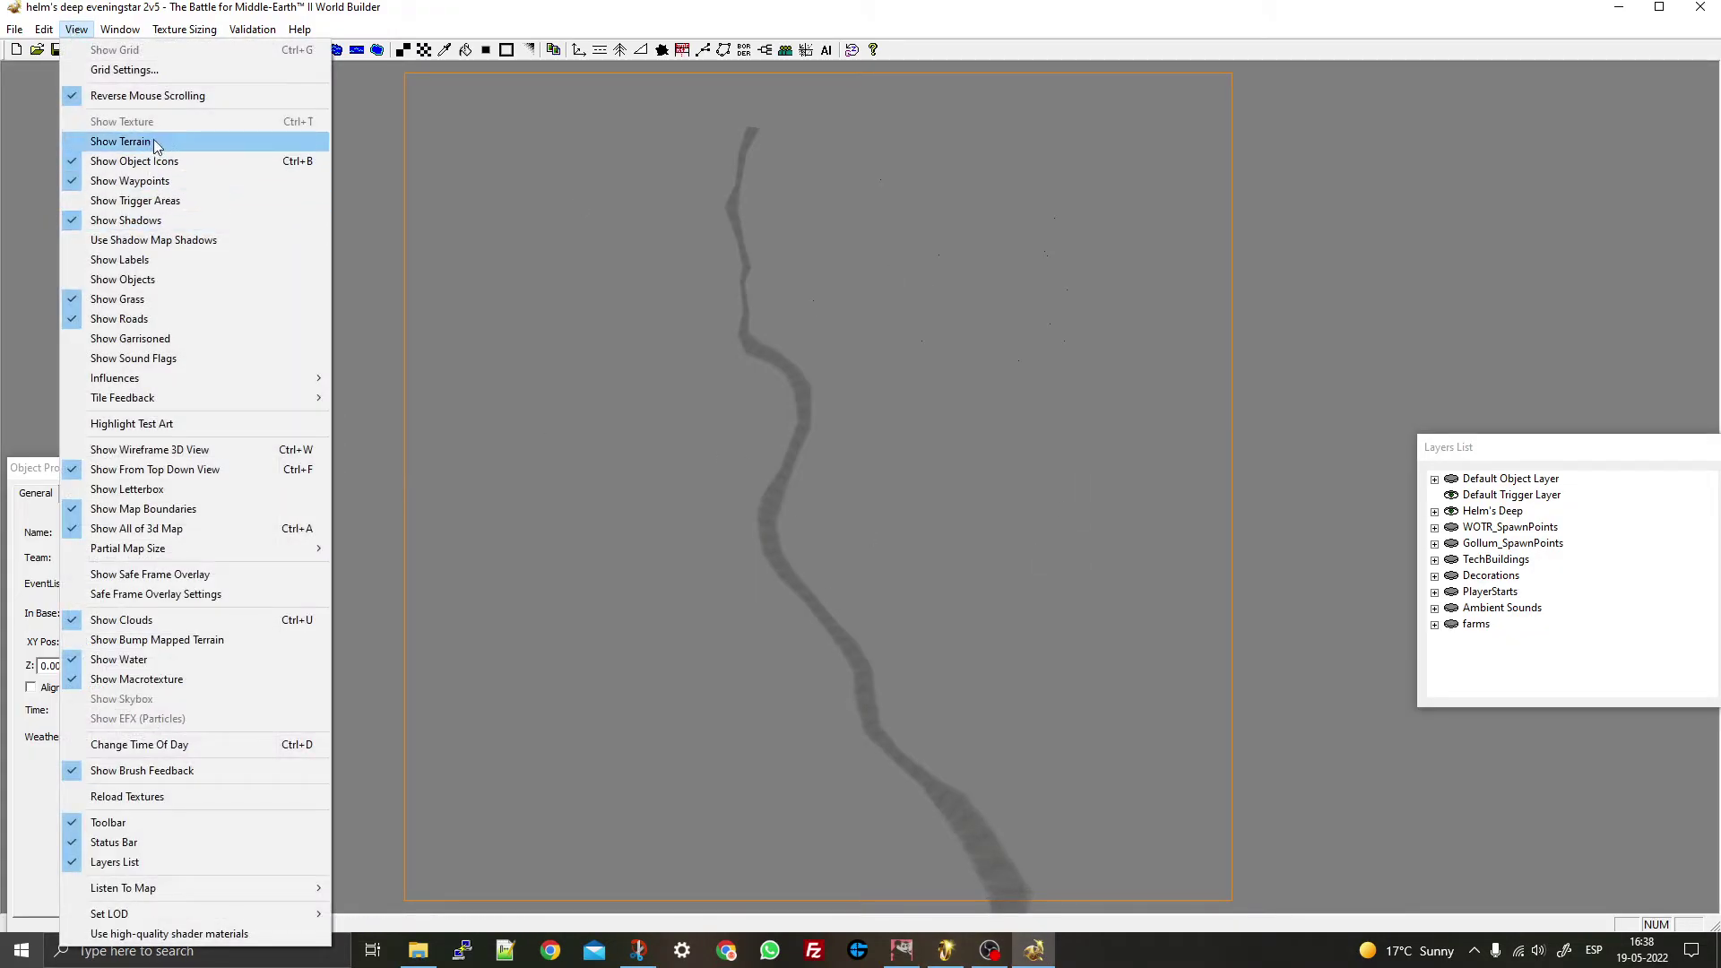
left_click(120, 141)
left_click(76, 29)
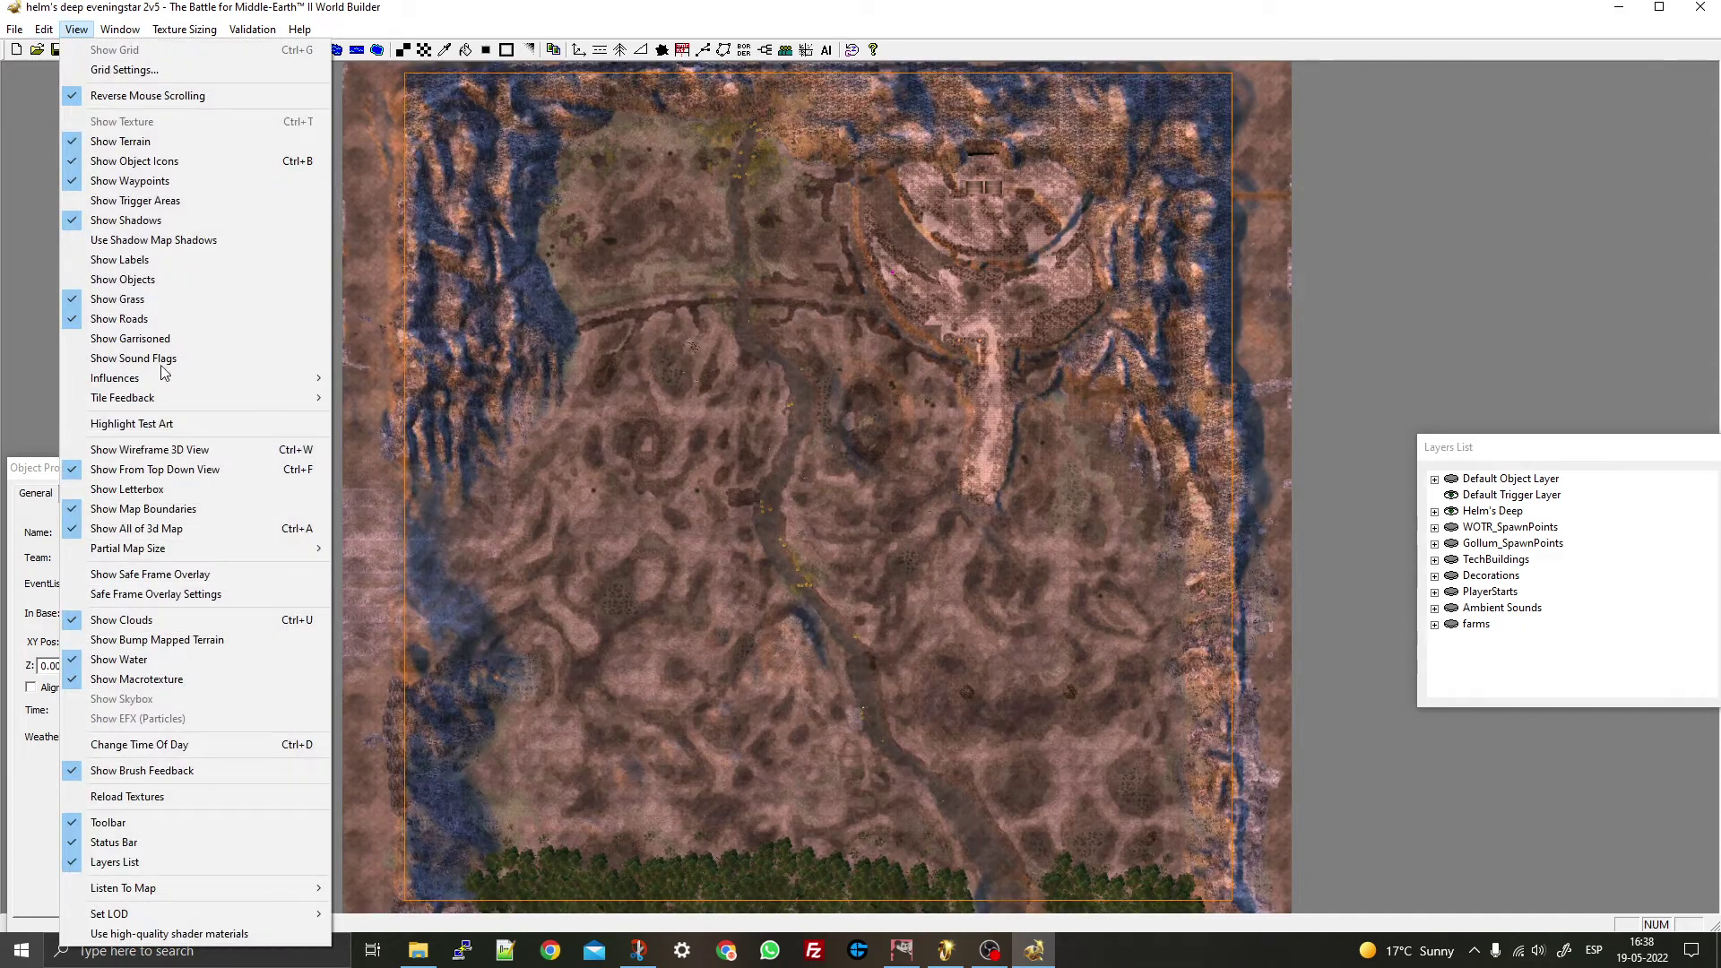
left_click(123, 278)
scroll(1008, 267, "up", 1)
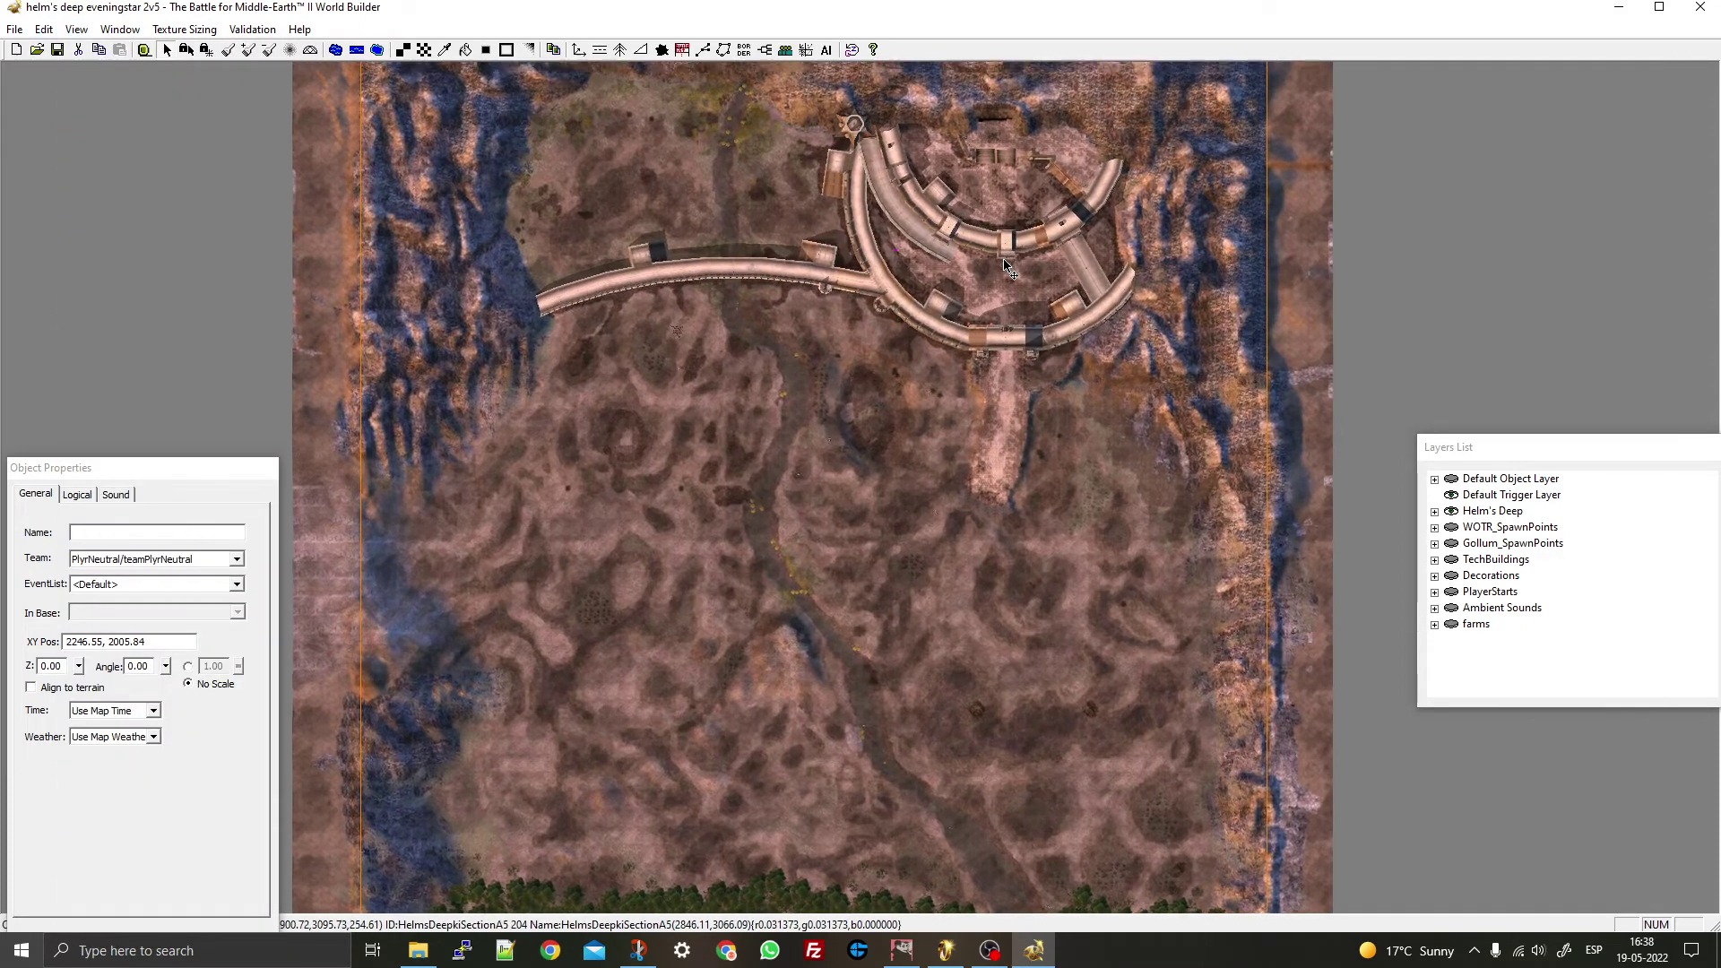
scroll(1009, 268, "up", 3)
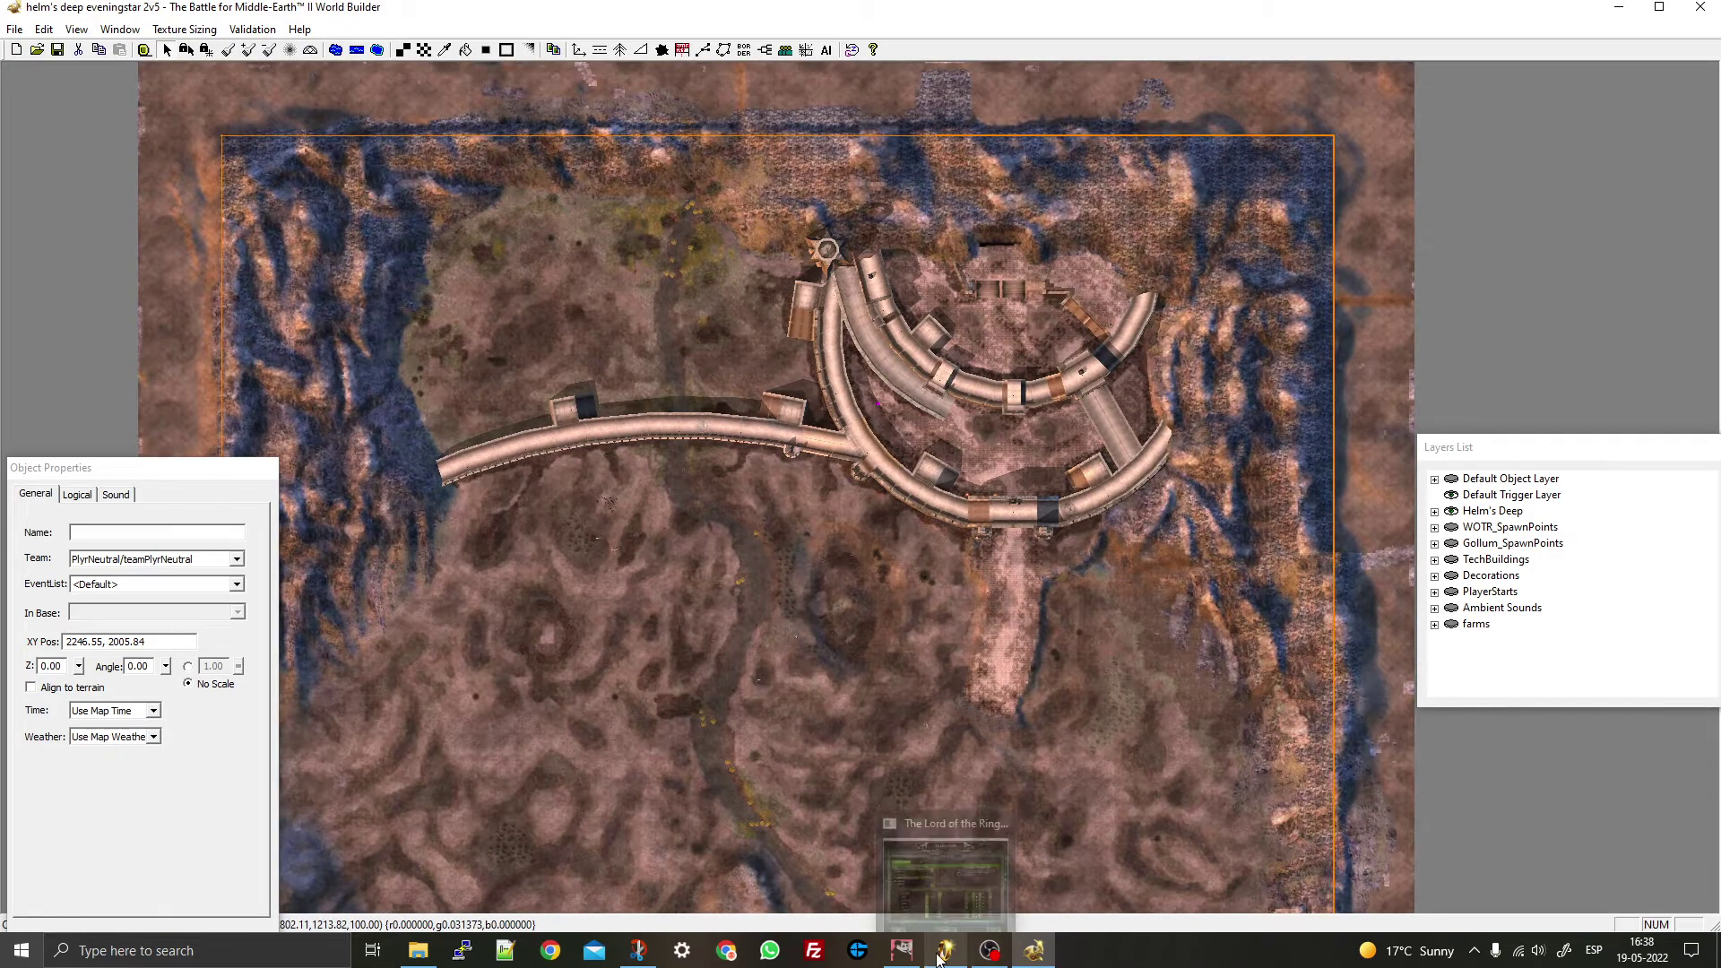
- Return to GIMP and outline in brown the uppermost left tower, the curved wall's outer edge and the tower by the junction
left_click(902, 950)
scroll(1082, 378, "down", 3)
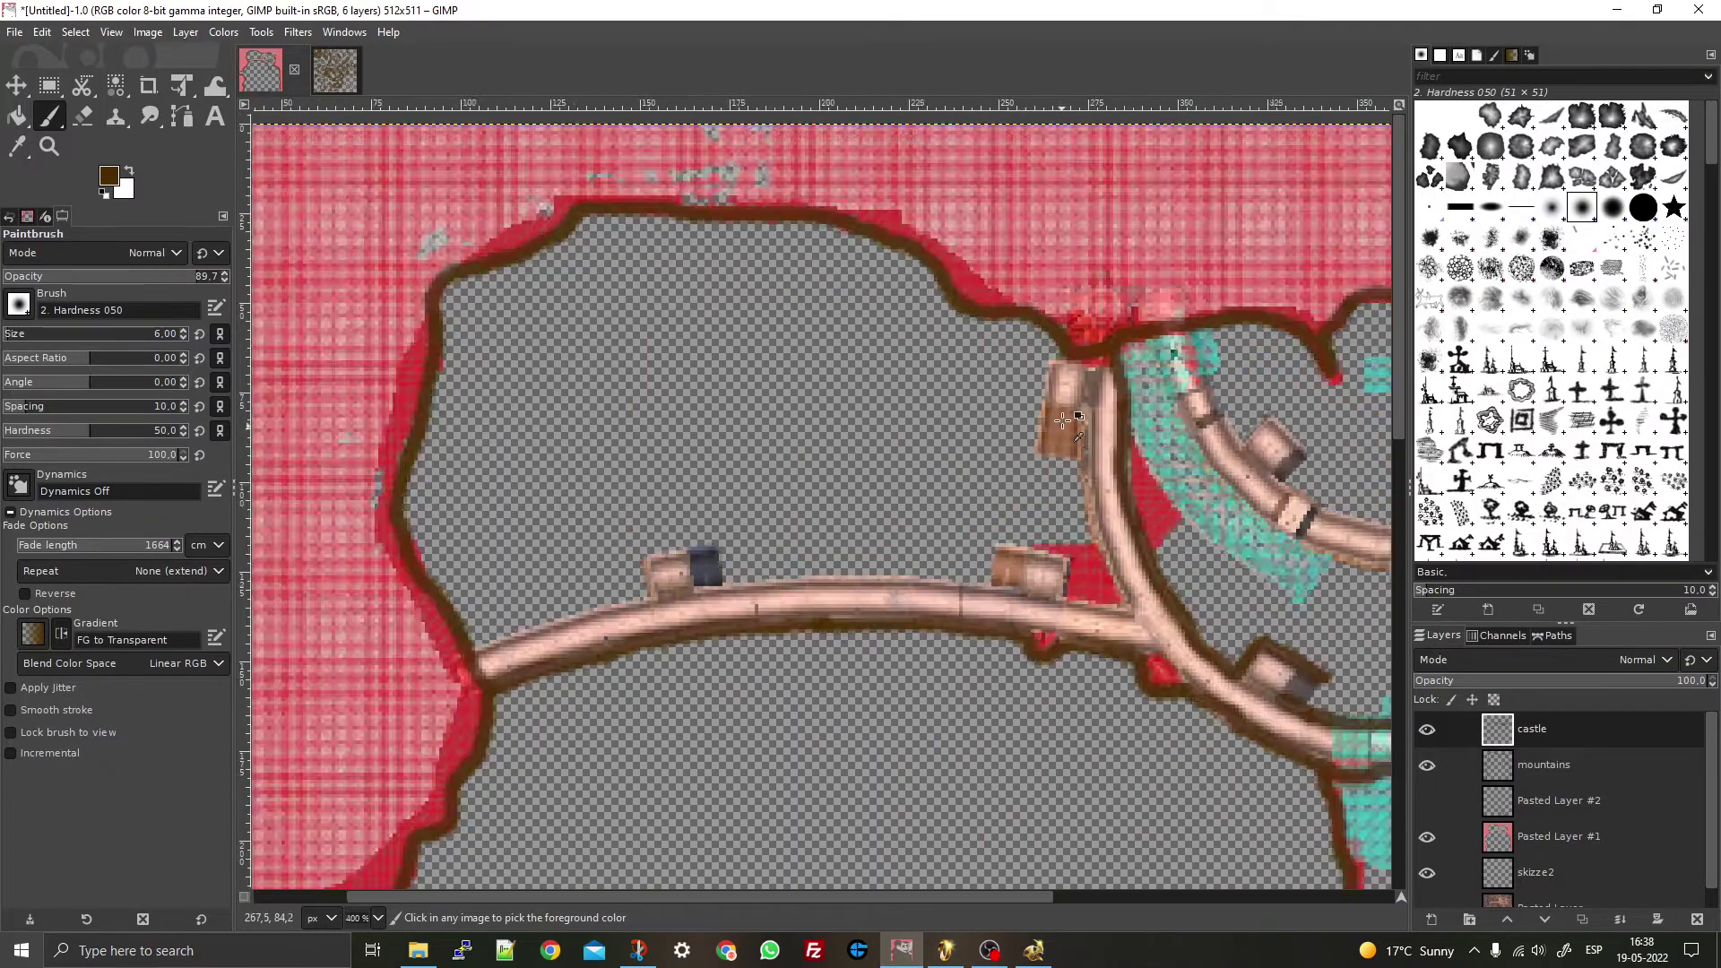
scroll(1082, 218, "up", 3)
left_click(1082, 218)
mouse_move(1082, 218)
left_mouse_down()
mouse_move(1012, 219)
mouse_move(955, 403)
mouse_move(933, 587)
left_mouse_up()
scroll(1124, 251, "down", 5)
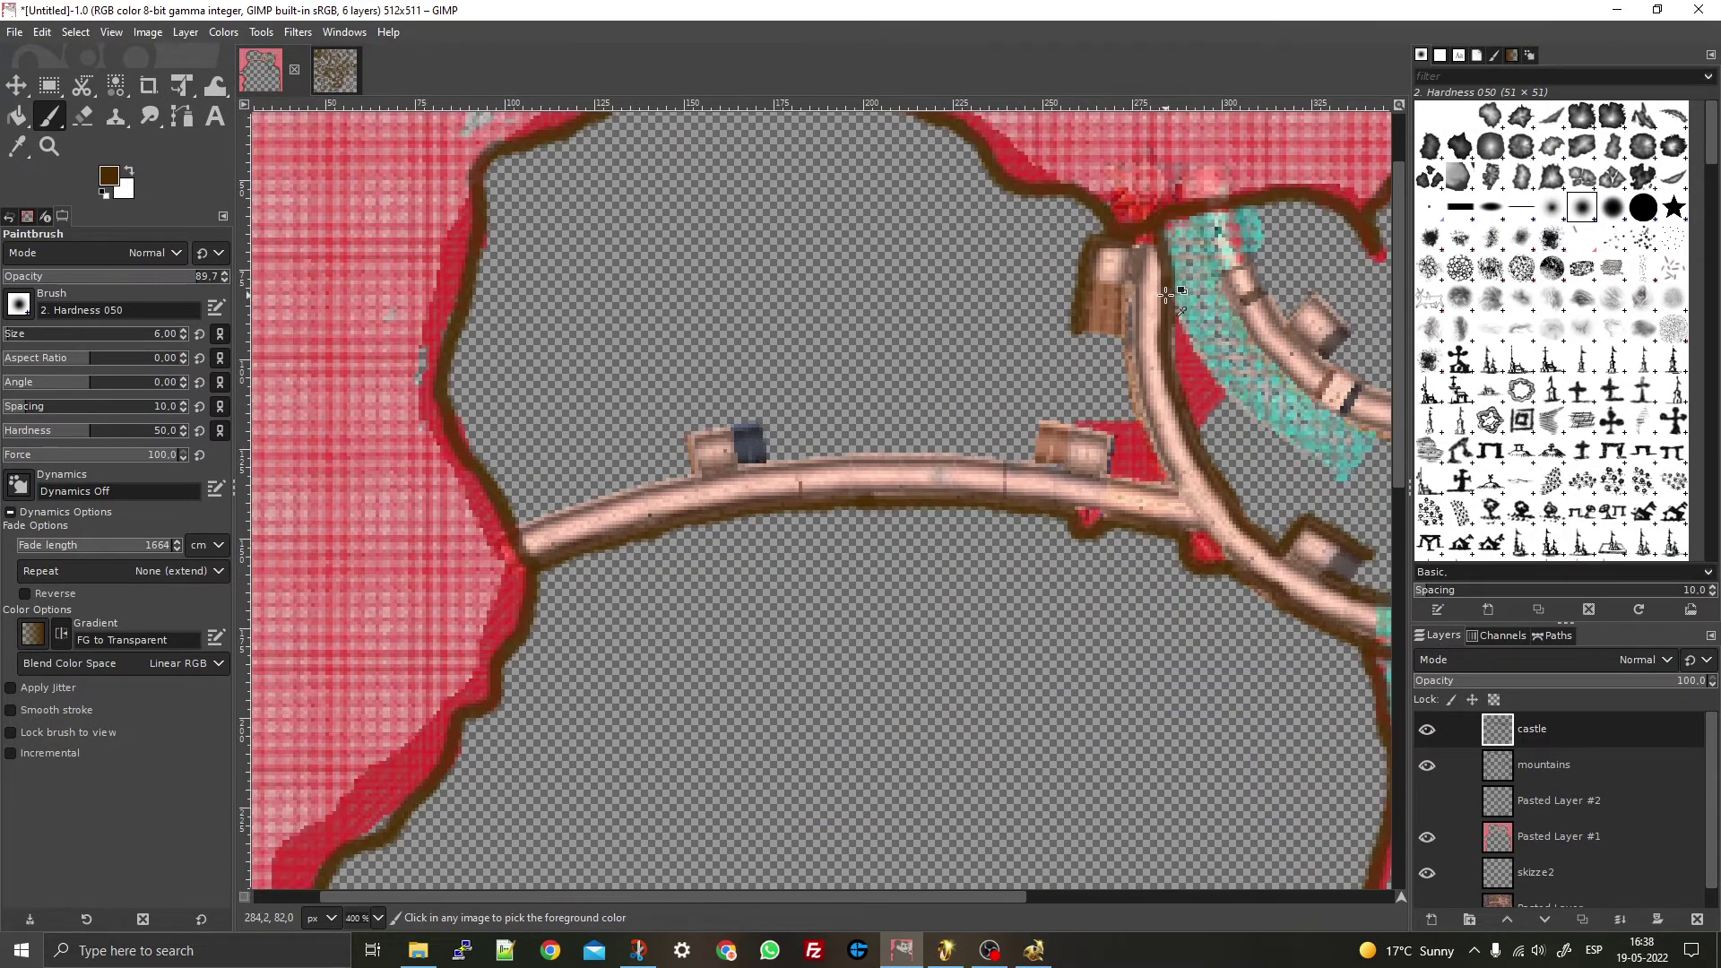
scroll(1065, 361, "up", 4)
mouse_move(1080, 278)
left_mouse_down()
mouse_move(1057, 506)
mouse_move(1189, 821)
mouse_move(1143, 798)
mouse_move(1184, 835)
mouse_move(1009, 785)
mouse_move(1024, 672)
mouse_move(814, 641)
left_mouse_up()
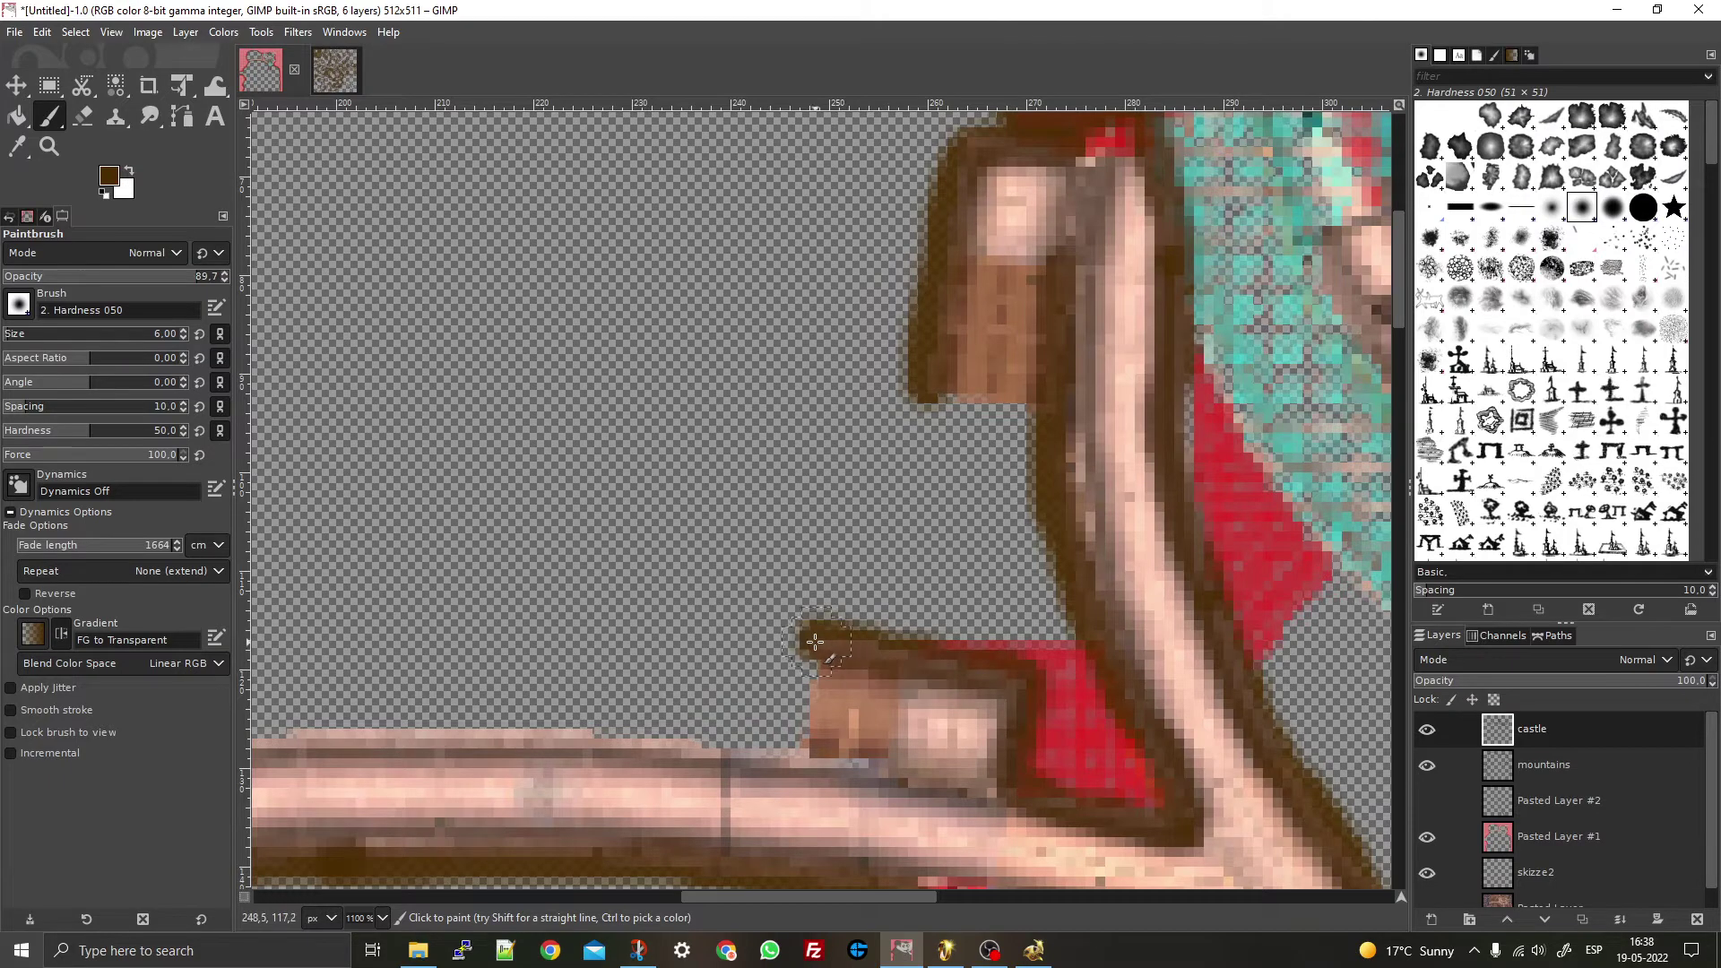
- Trace the long wall's upper edge and its left tower in brown, ending at the left-hand mountain
mouse_move(856, 774)
left_mouse_down()
mouse_move(628, 750)
mouse_move(309, 745)
left_mouse_up()
scroll(365, 747, "down", 5, "ctrl")
scroll(558, 684, "up", 3, "ctrl")
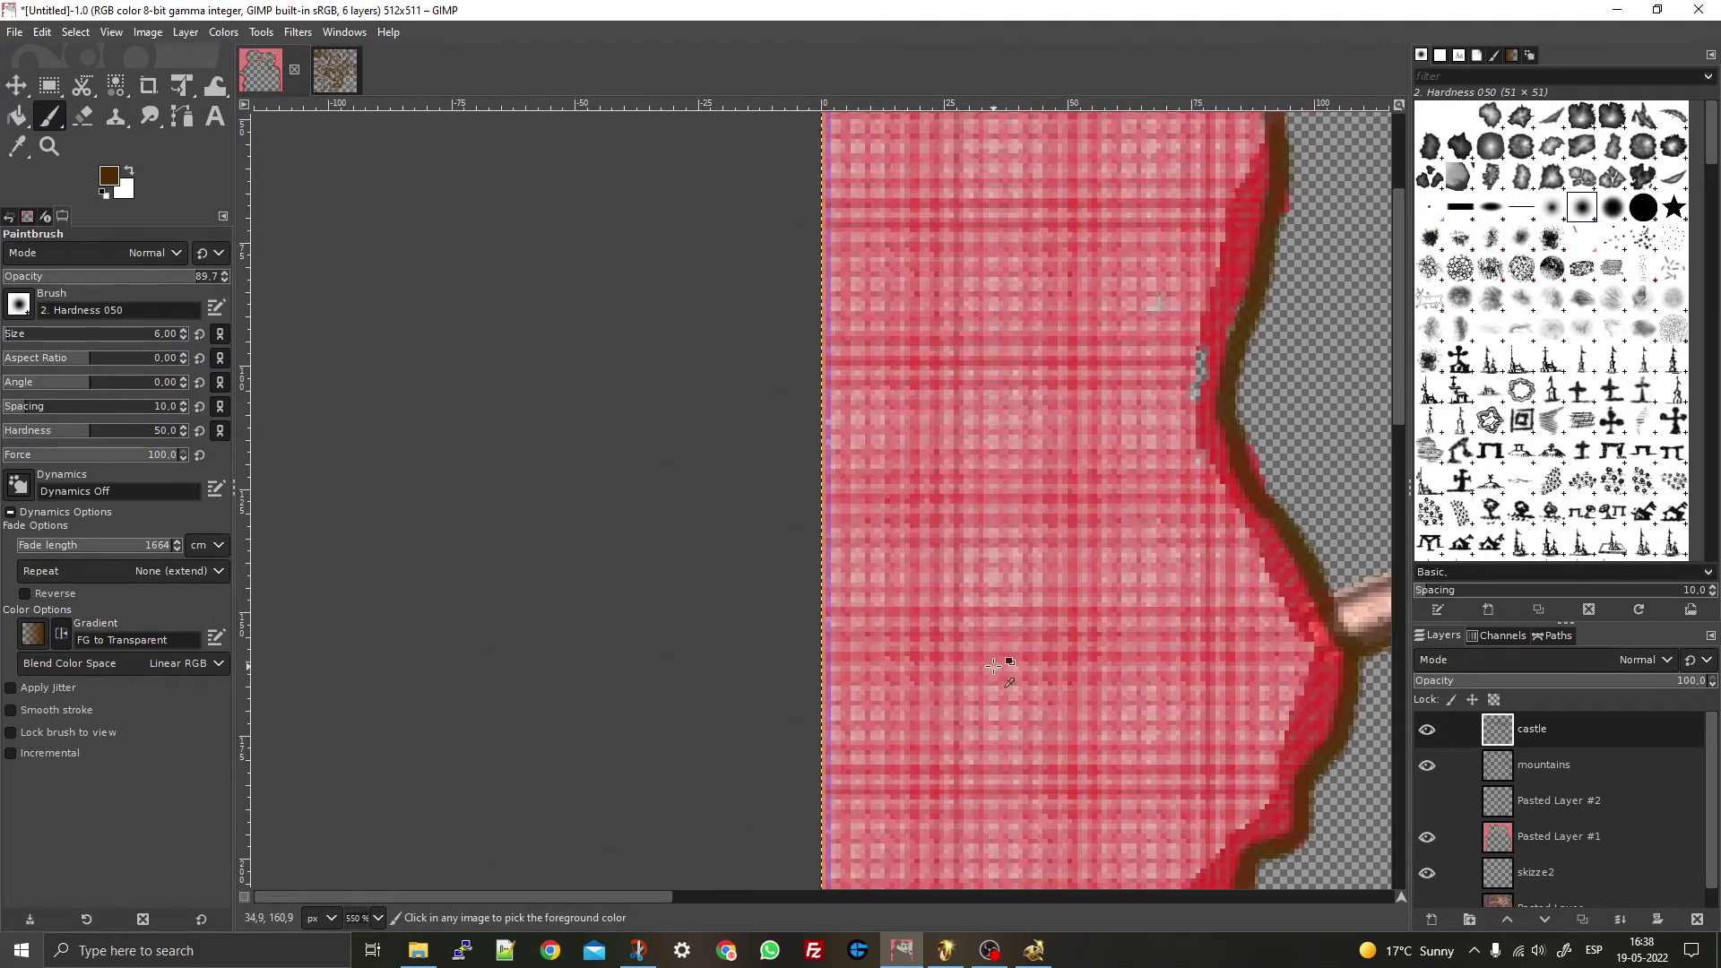
scroll(1007, 661, "down", 2, "ctrl")
scroll(1154, 682, "up", 5, "ctrl")
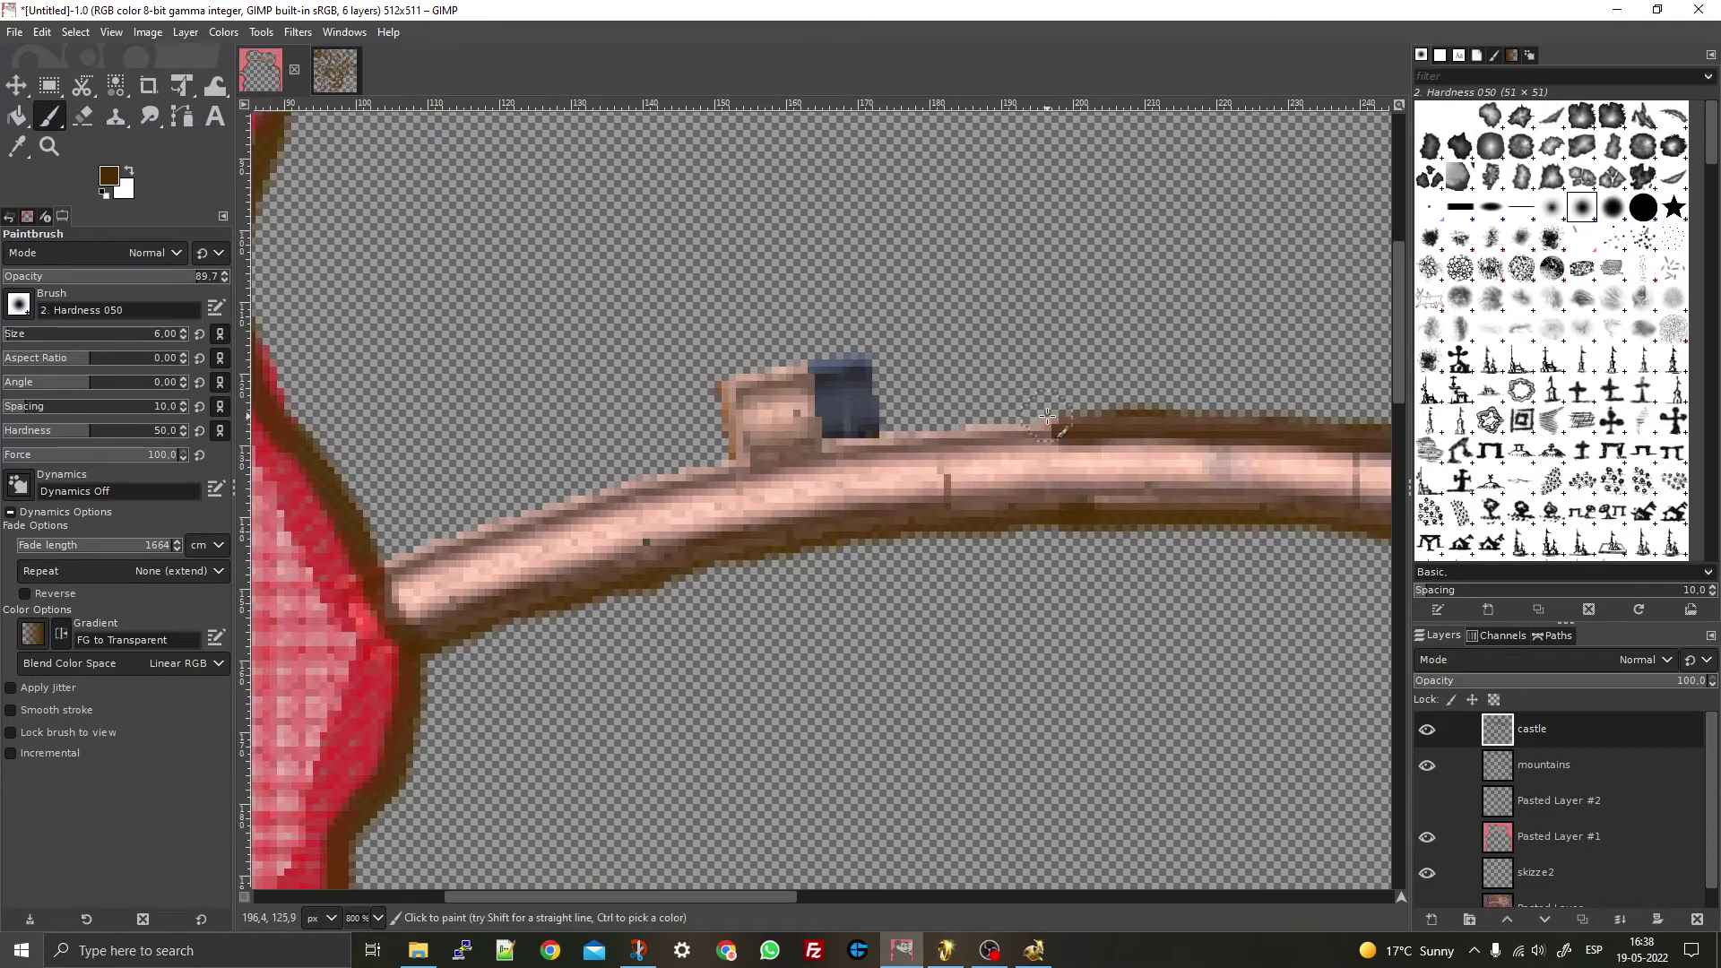
left_click_drag(1063, 430, 864, 443)
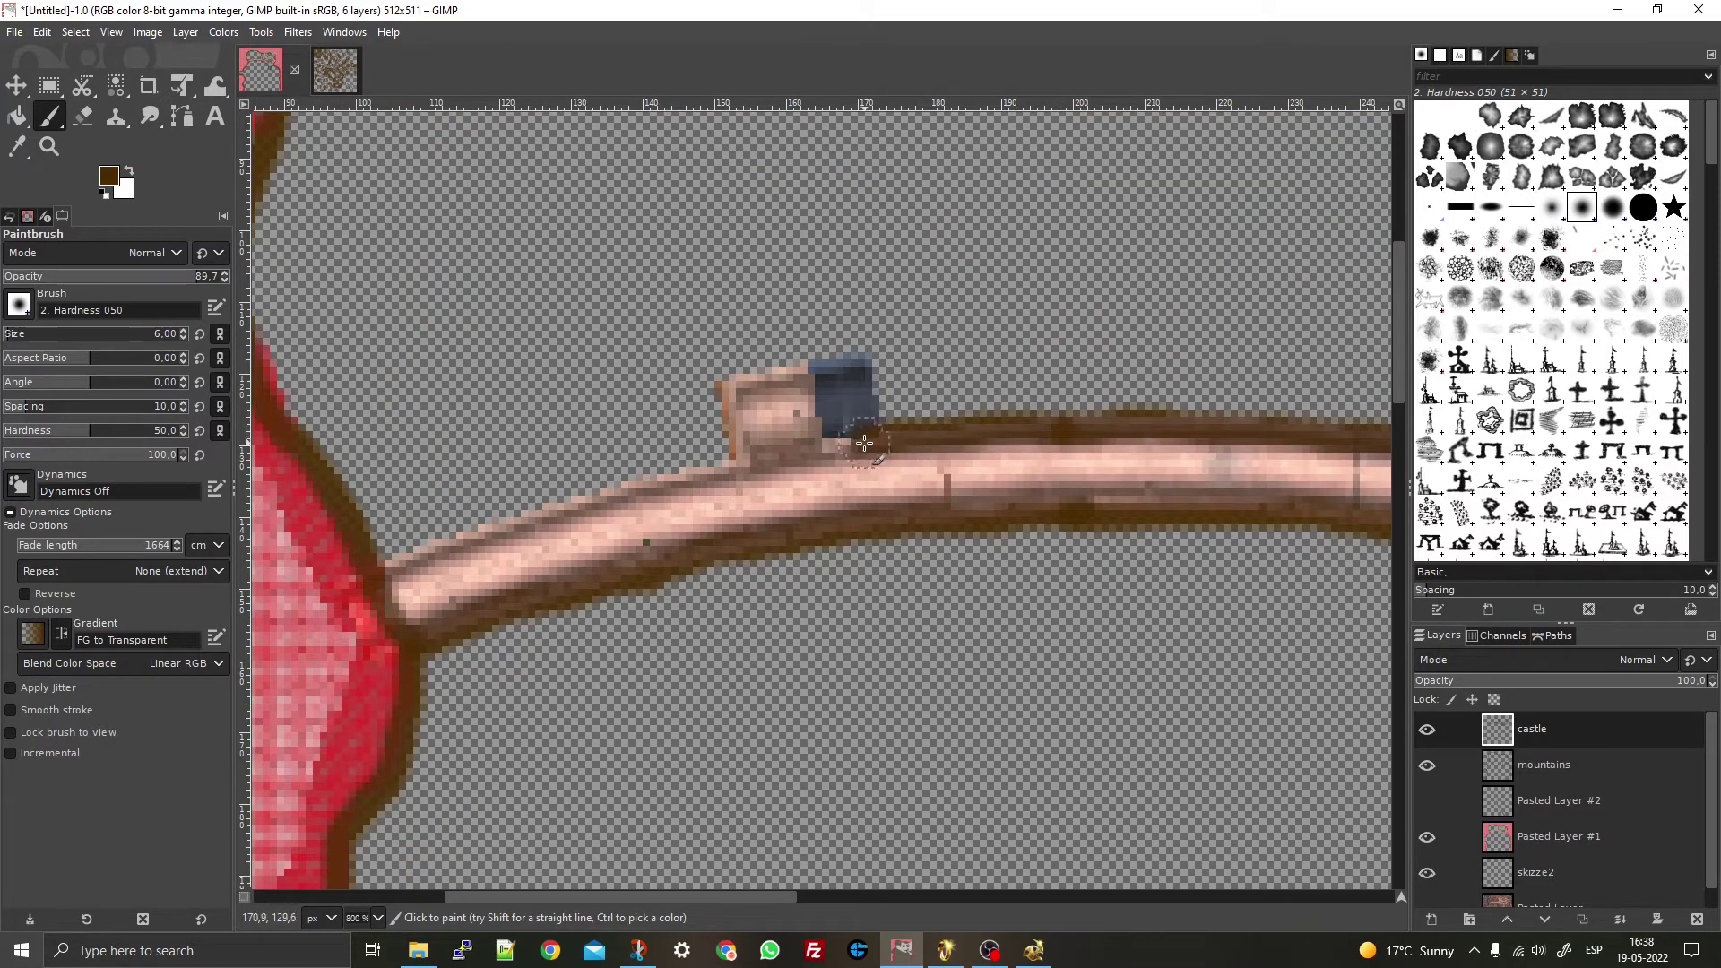
left_click_drag(866, 350, 763, 373)
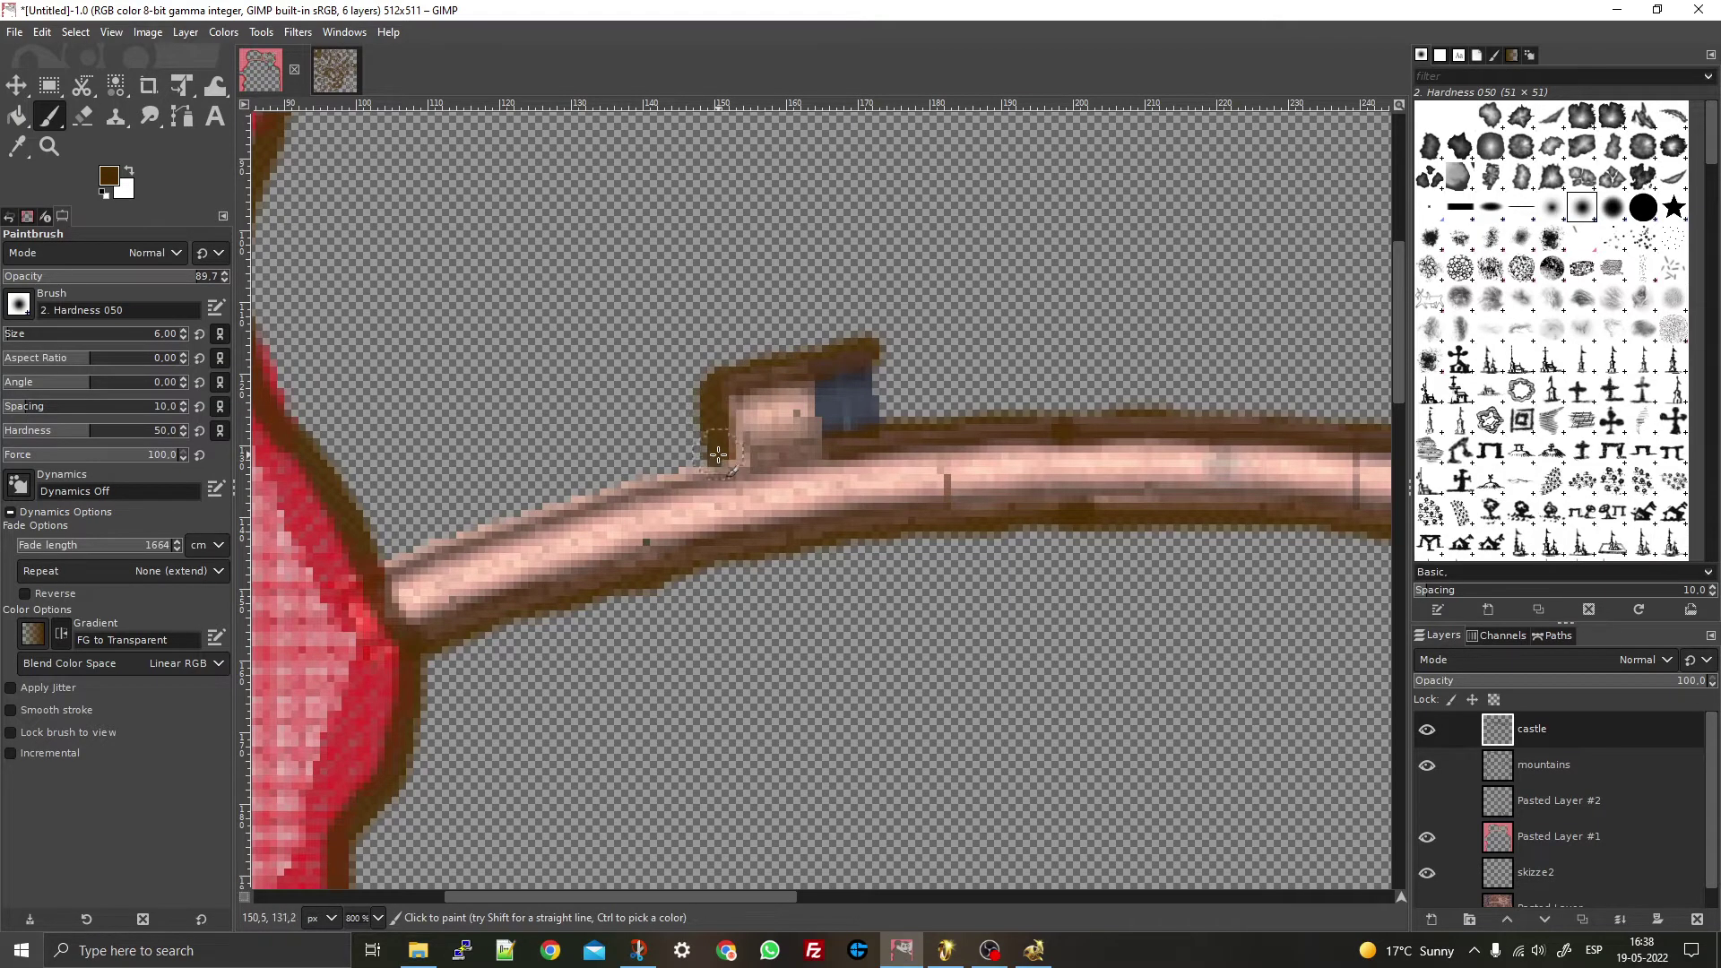
mouse_move(718, 455)
left_mouse_down()
mouse_move(528, 514)
mouse_move(391, 570)
left_mouse_up()
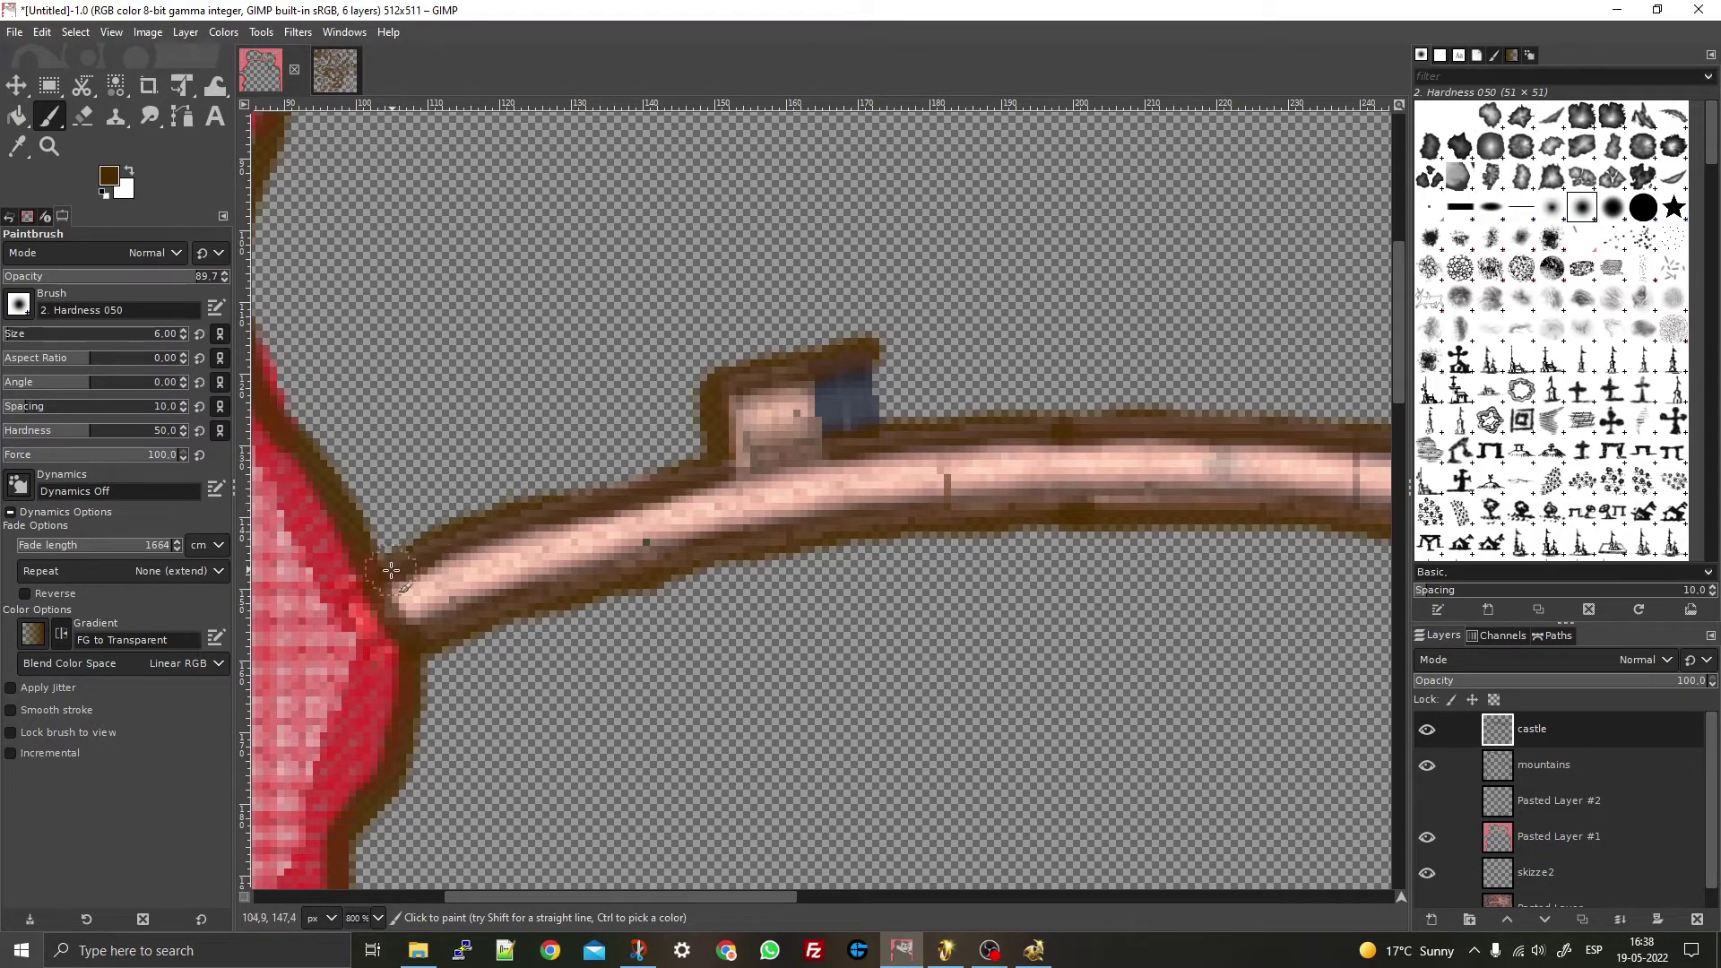
- Paint a brown outline along the lower-left edge of the turquoise ramp between the outer and inner walls
scroll(632, 407, "down", 7)
scroll(848, 352, "up", 2)
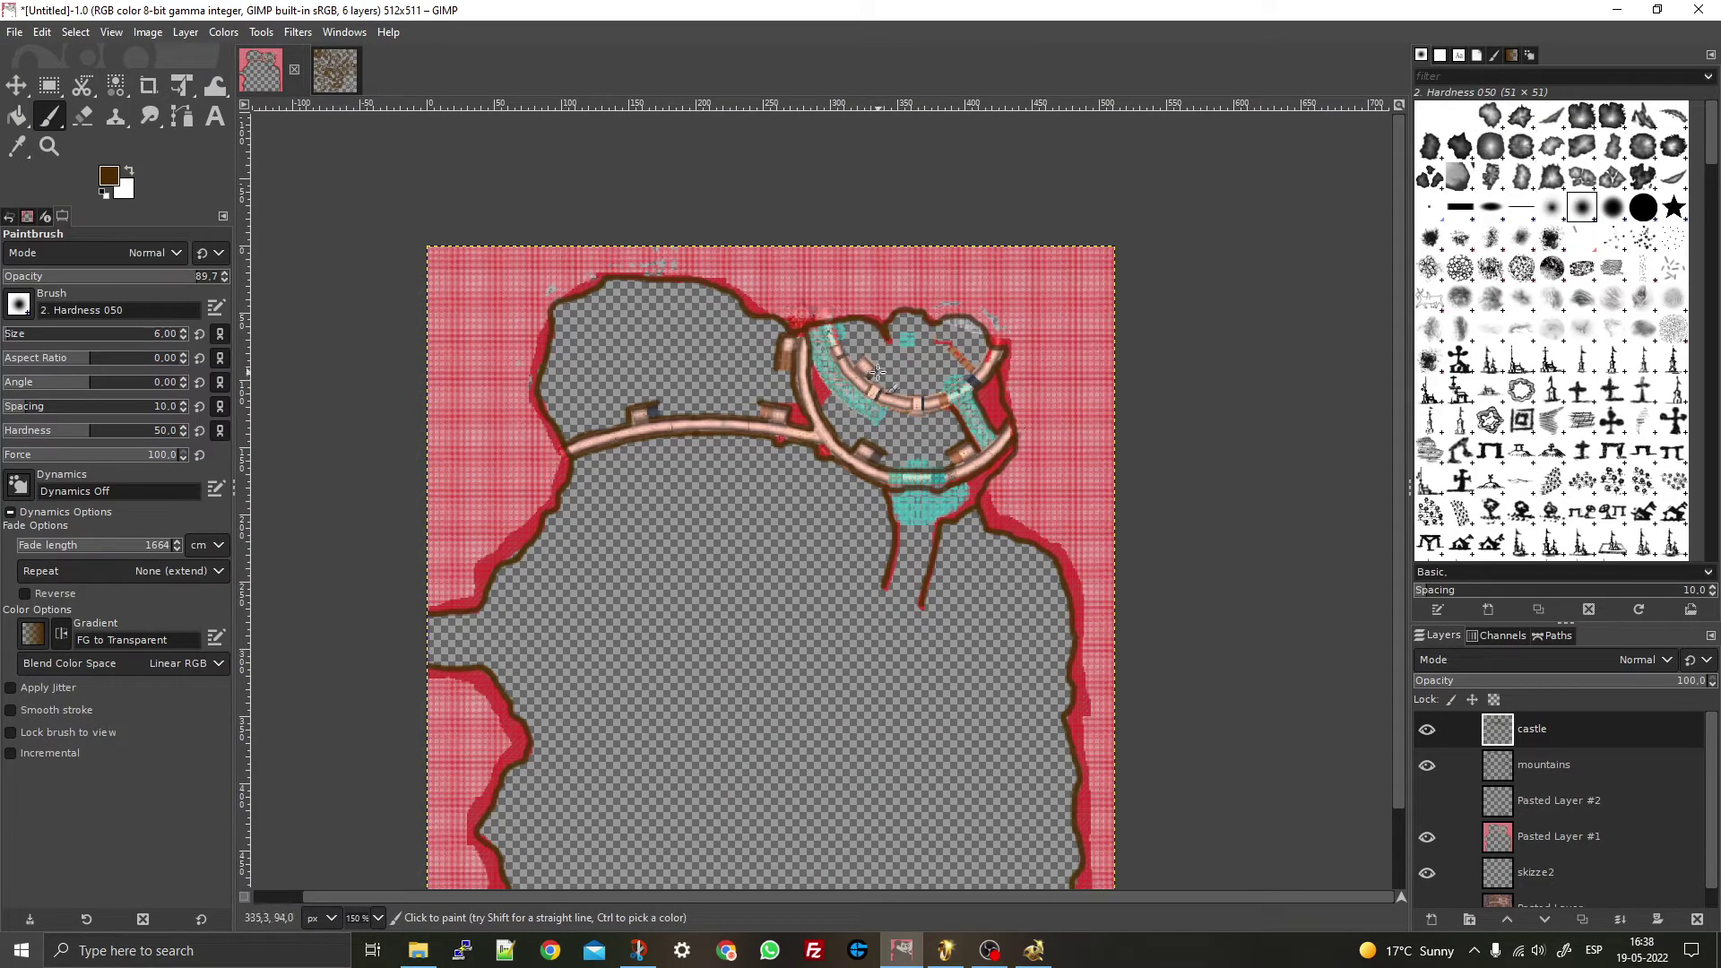
scroll(877, 371, "up", 5)
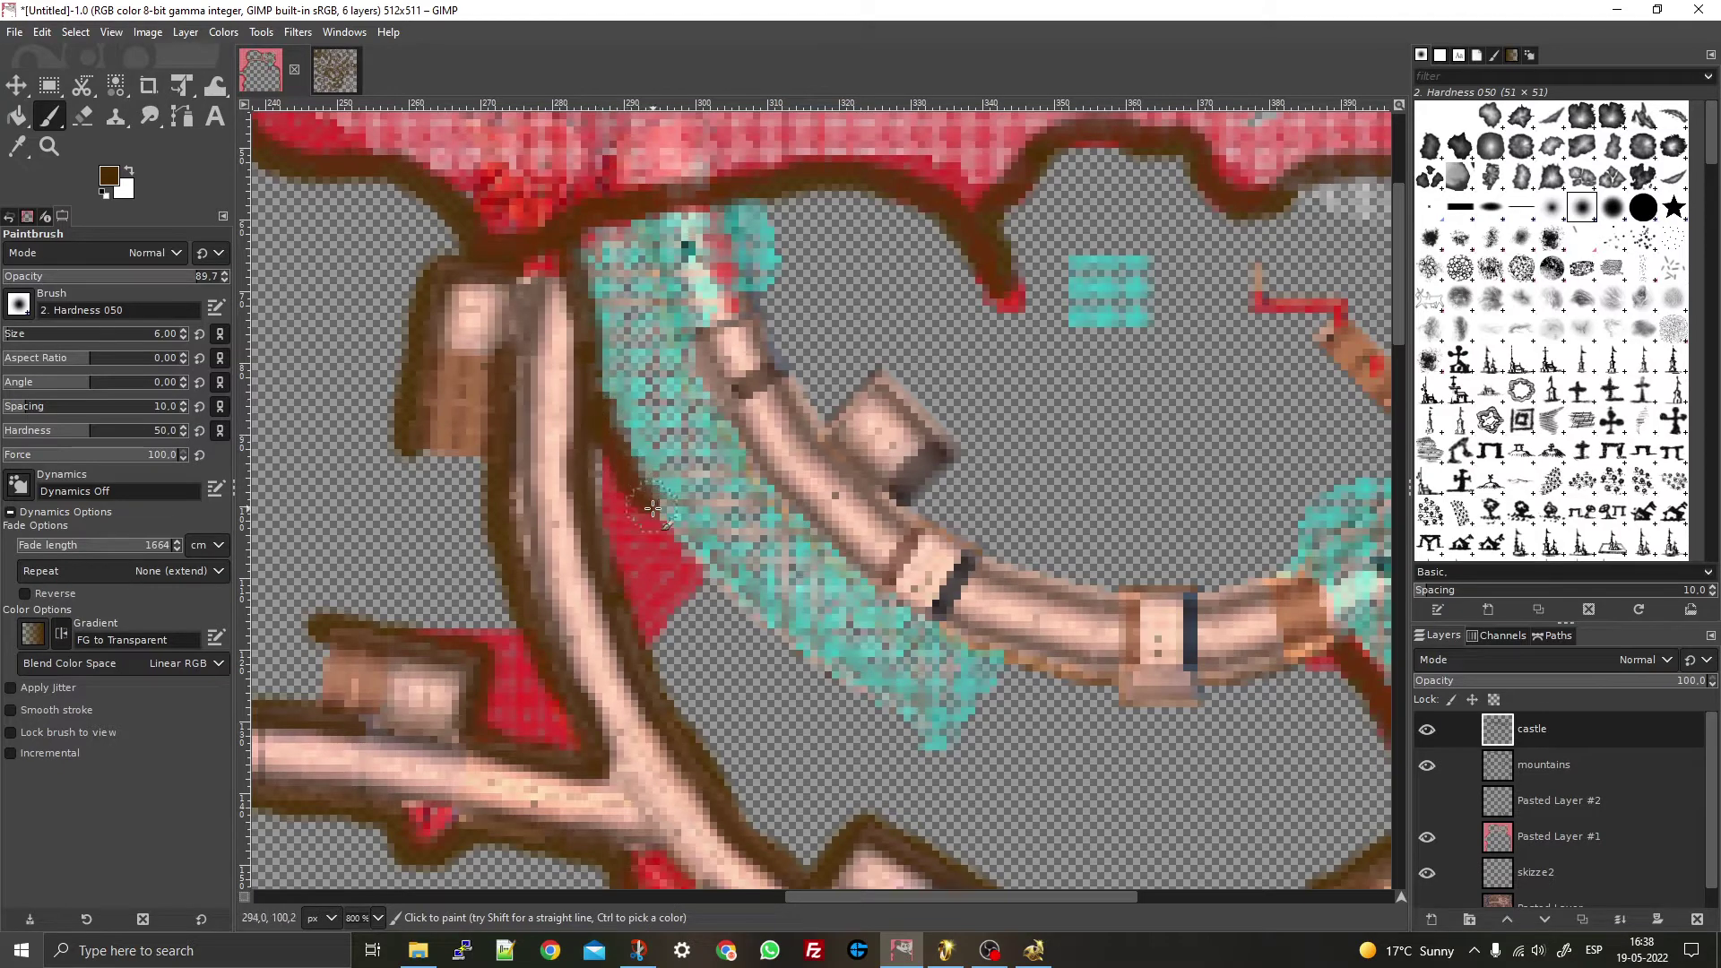
mouse_move(652, 508)
left_mouse_down()
mouse_move(748, 627)
mouse_move(888, 716)
left_mouse_up()
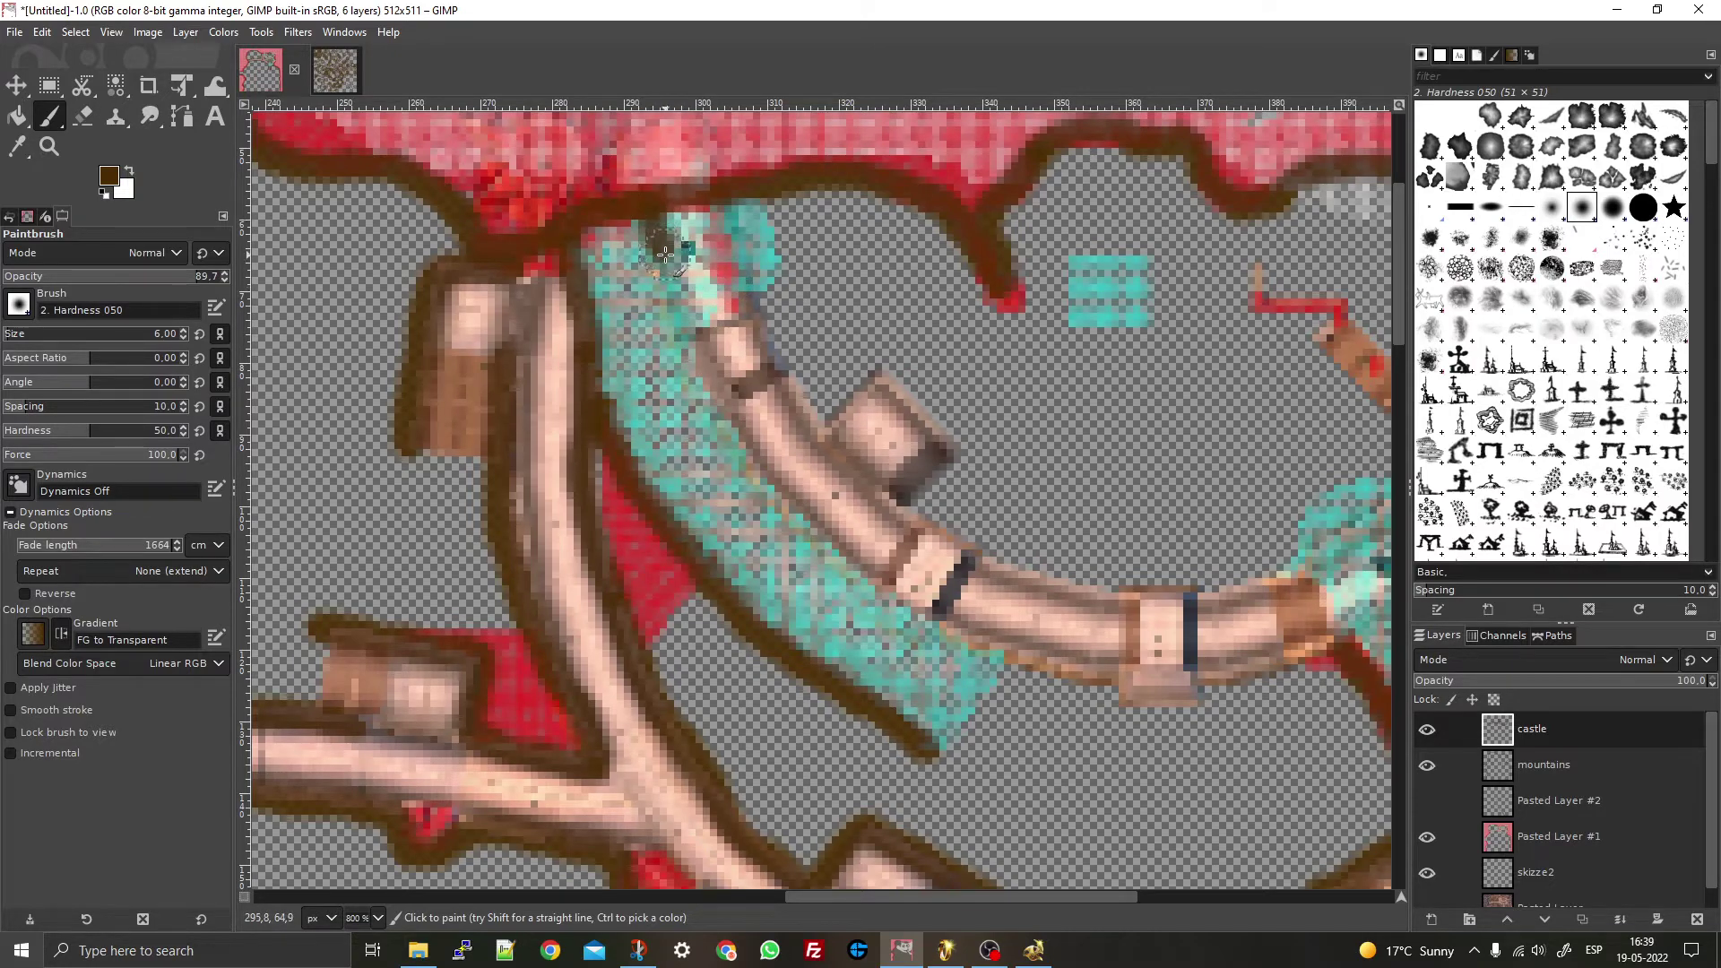
- Outline in brown the inner curved wall's left end, its square tower, and its lower edge as far as the bottom-centre tower
left_click_drag(665, 255, 724, 431)
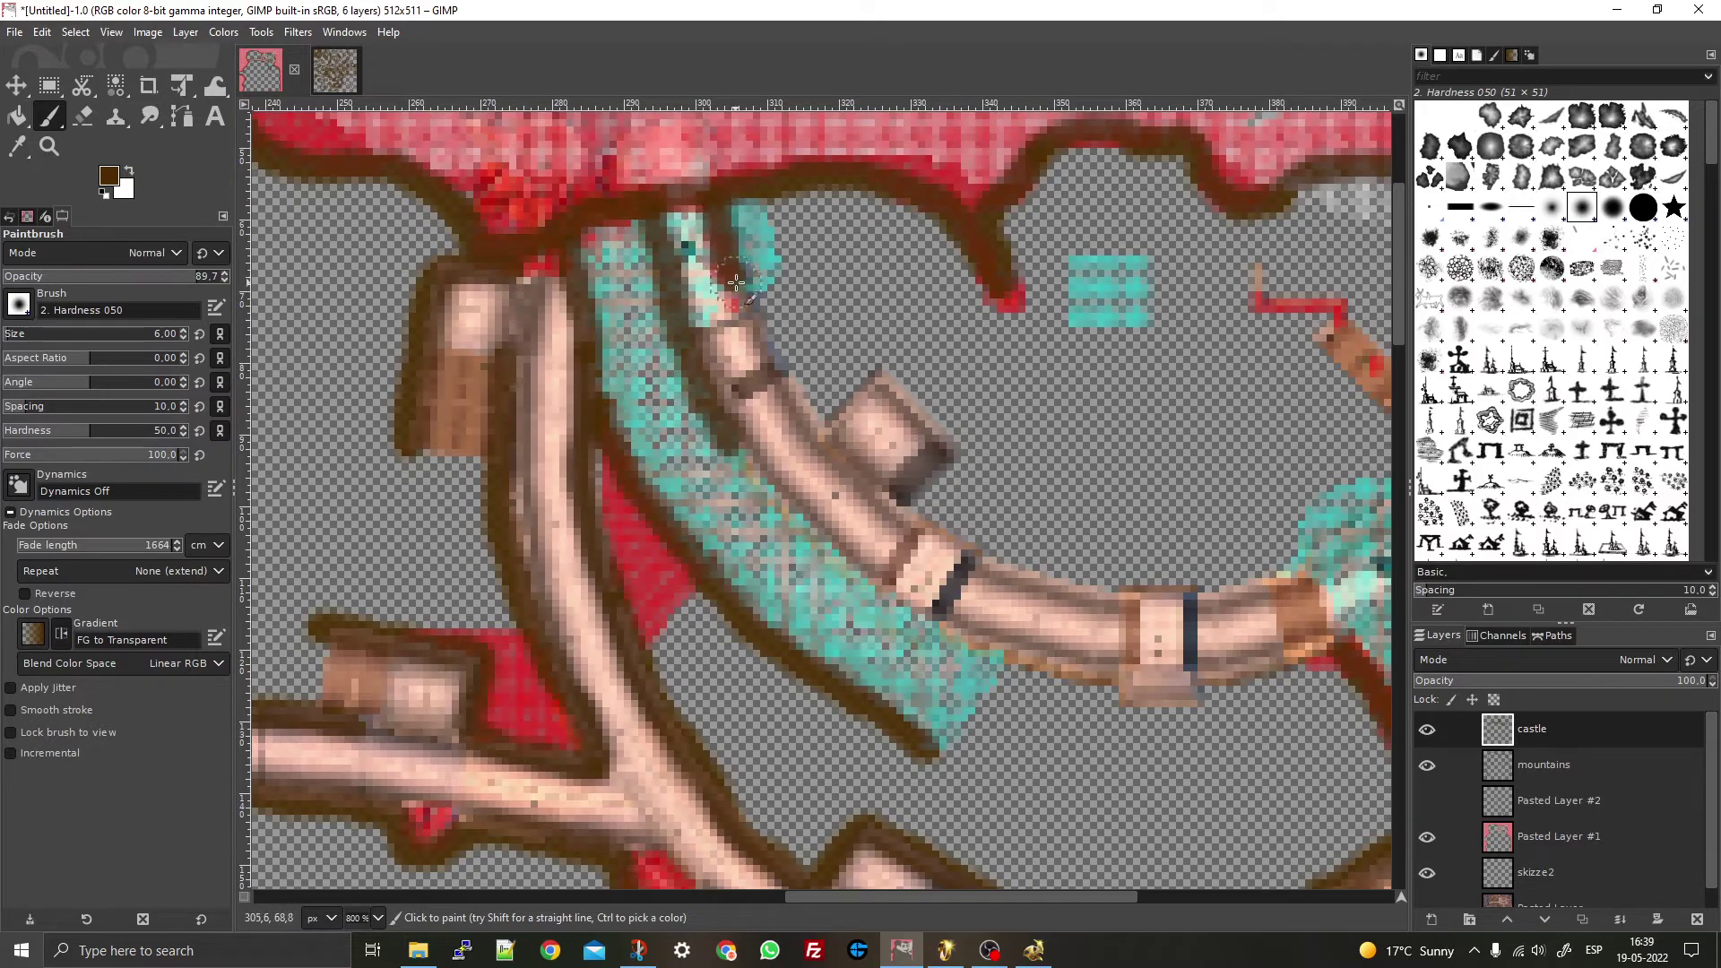
mouse_move(736, 284)
left_mouse_down()
mouse_move(788, 402)
mouse_move(824, 423)
mouse_move(877, 379)
mouse_move(917, 416)
left_mouse_up()
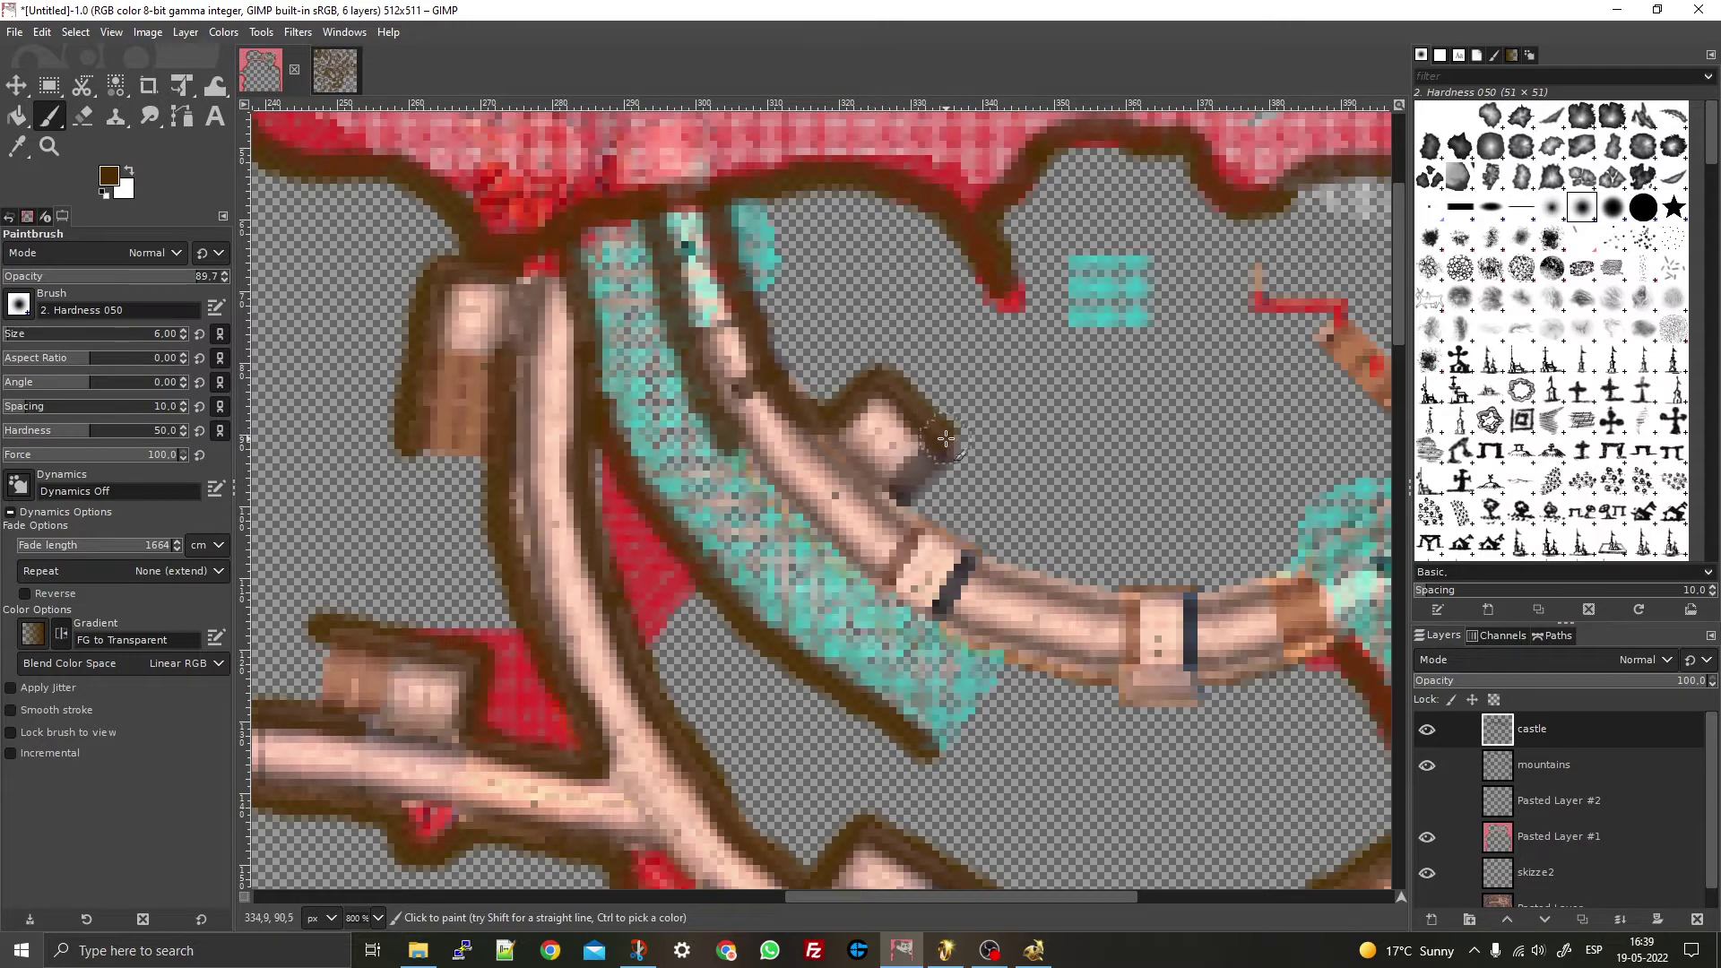
mouse_move(737, 447)
left_mouse_down()
mouse_move(838, 553)
mouse_move(967, 637)
mouse_move(1126, 674)
left_mouse_up()
- Continue the brown outline around the inner wall's bottom-centre tower and along its lower edge across the top of the right-hand ramp
scroll(1125, 675, "down", 5, "ctrl")
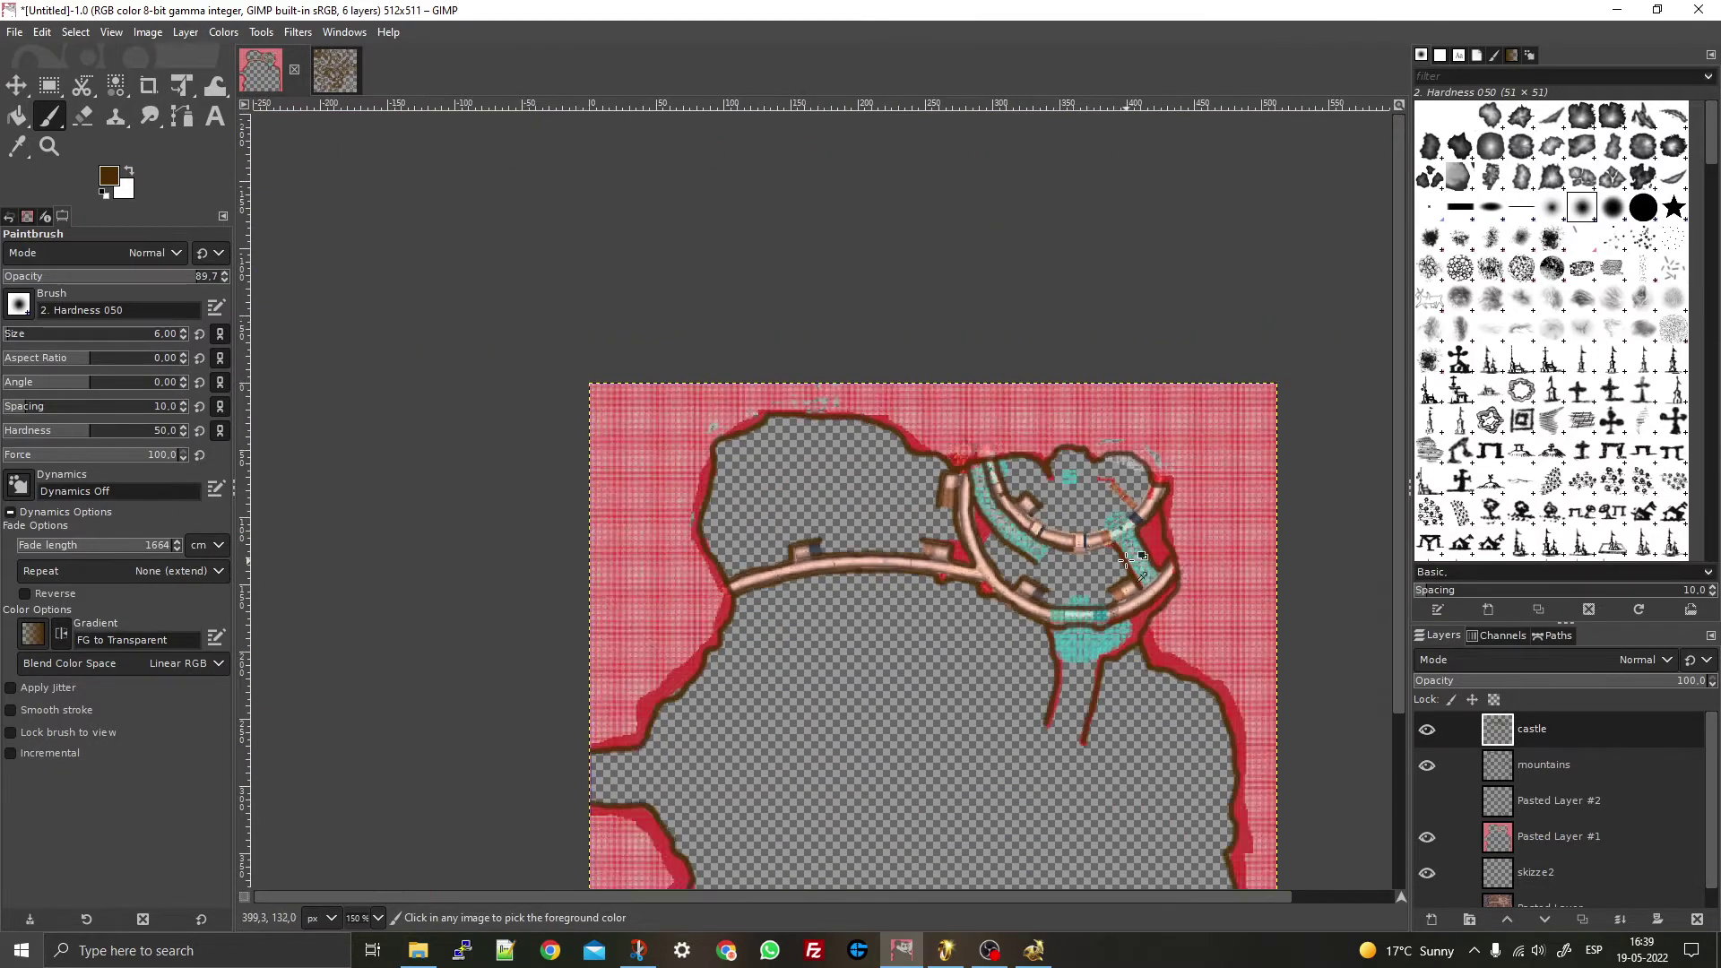
scroll(1085, 563, "up", 7, "ctrl")
scroll(886, 476, "up", 1, "ctrl")
mouse_move(370, 438)
left_mouse_down()
mouse_move(399, 475)
mouse_move(520, 502)
mouse_move(614, 497)
mouse_move(622, 433)
mouse_move(805, 380)
mouse_move(933, 313)
mouse_move(925, 332)
left_mouse_up()
scroll(925, 332, "down", 3, "ctrl")
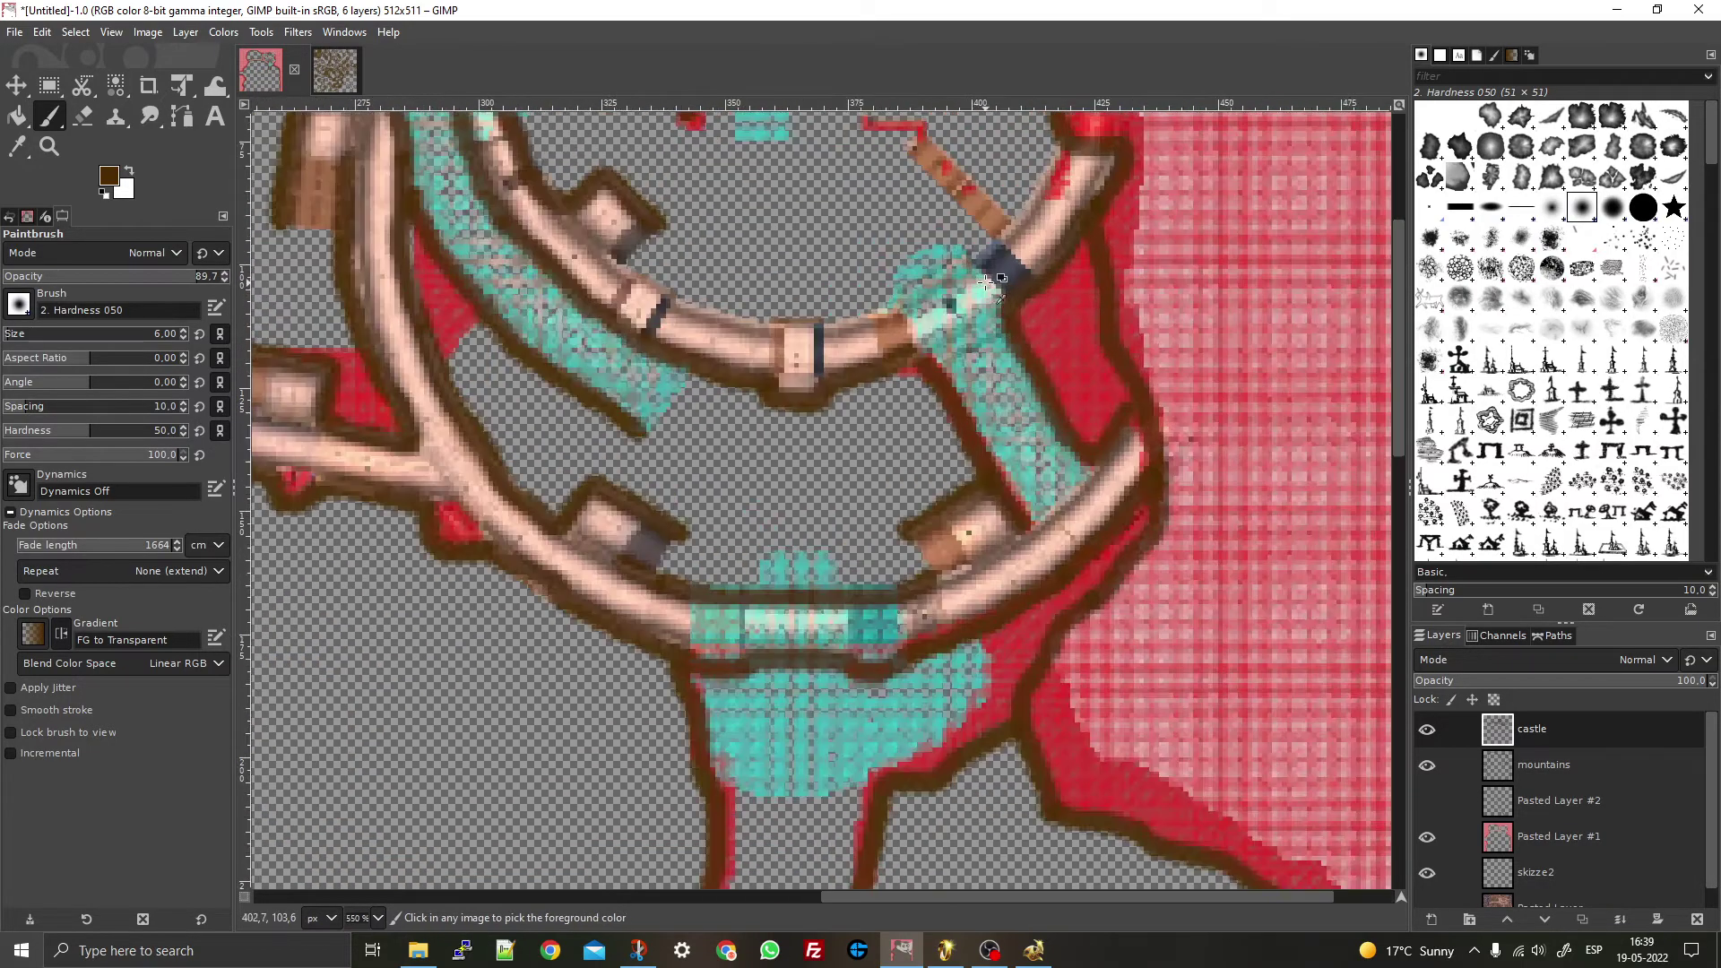
scroll(843, 530, "up", 2, "ctrl")
left_click_drag(795, 492, 1072, 332)
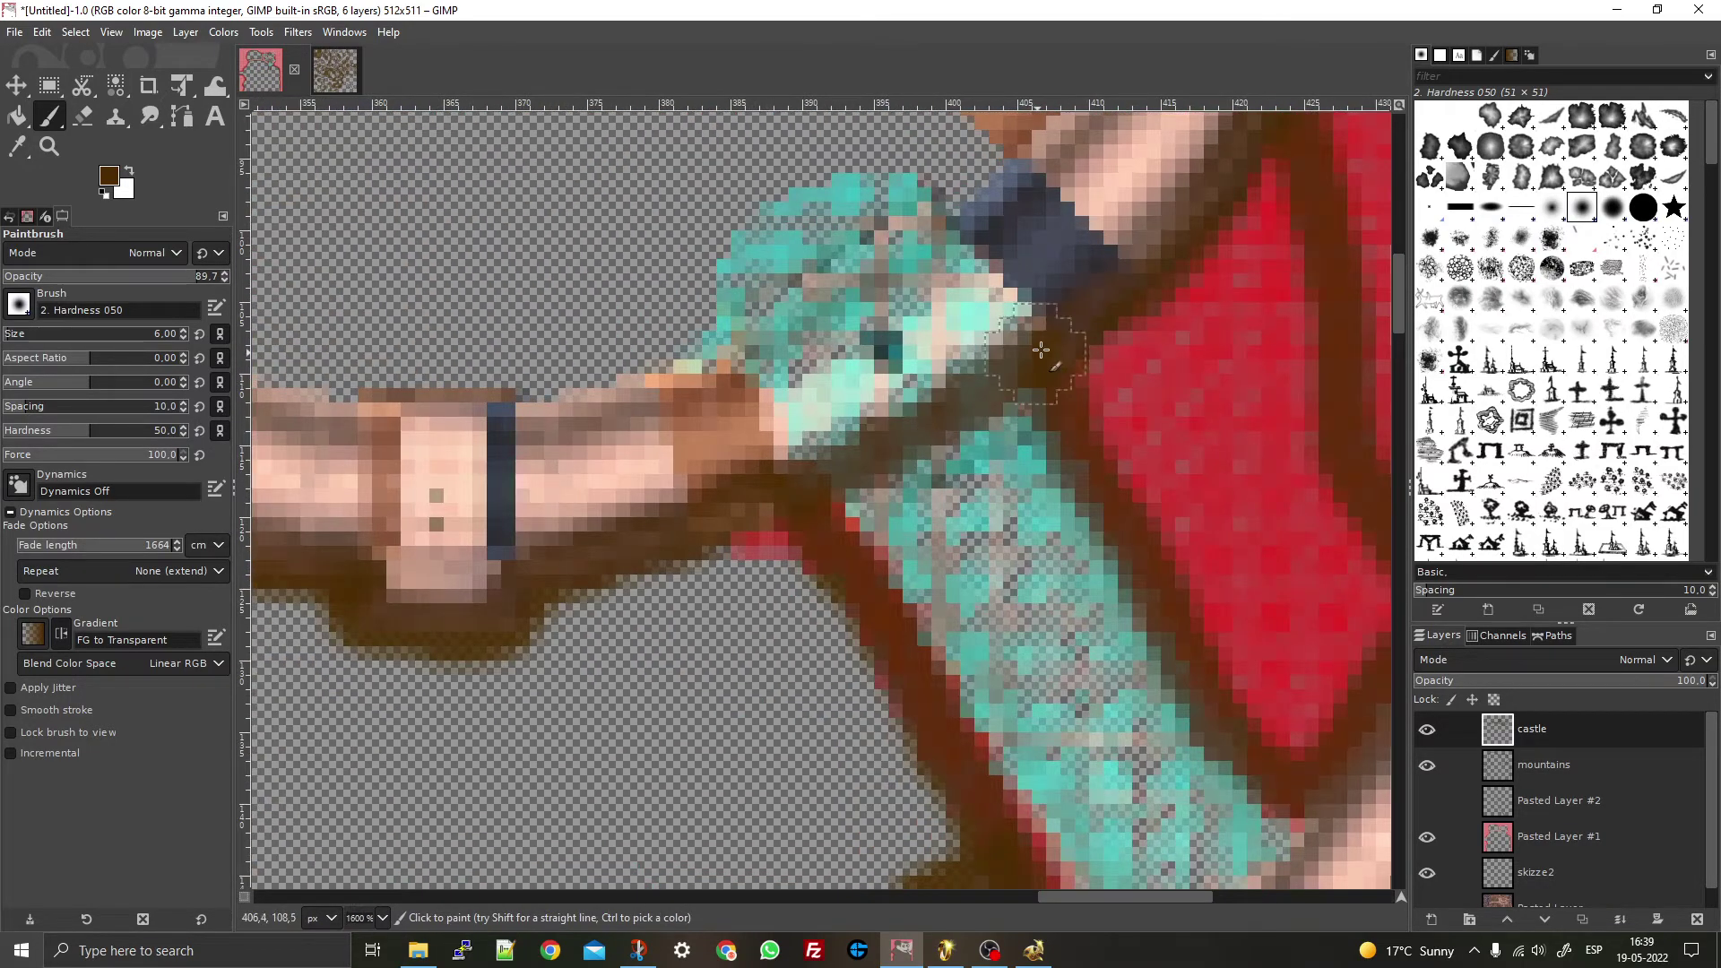
- Trace the inner curved wall's upper edge in brown from the right-hand mountain back to the square tower on the left
scroll(1071, 332, "down", 3, "ctrl")
scroll(1076, 305, "up", 4, "ctrl")
scroll(1070, 285, "down", 3, "ctrl")
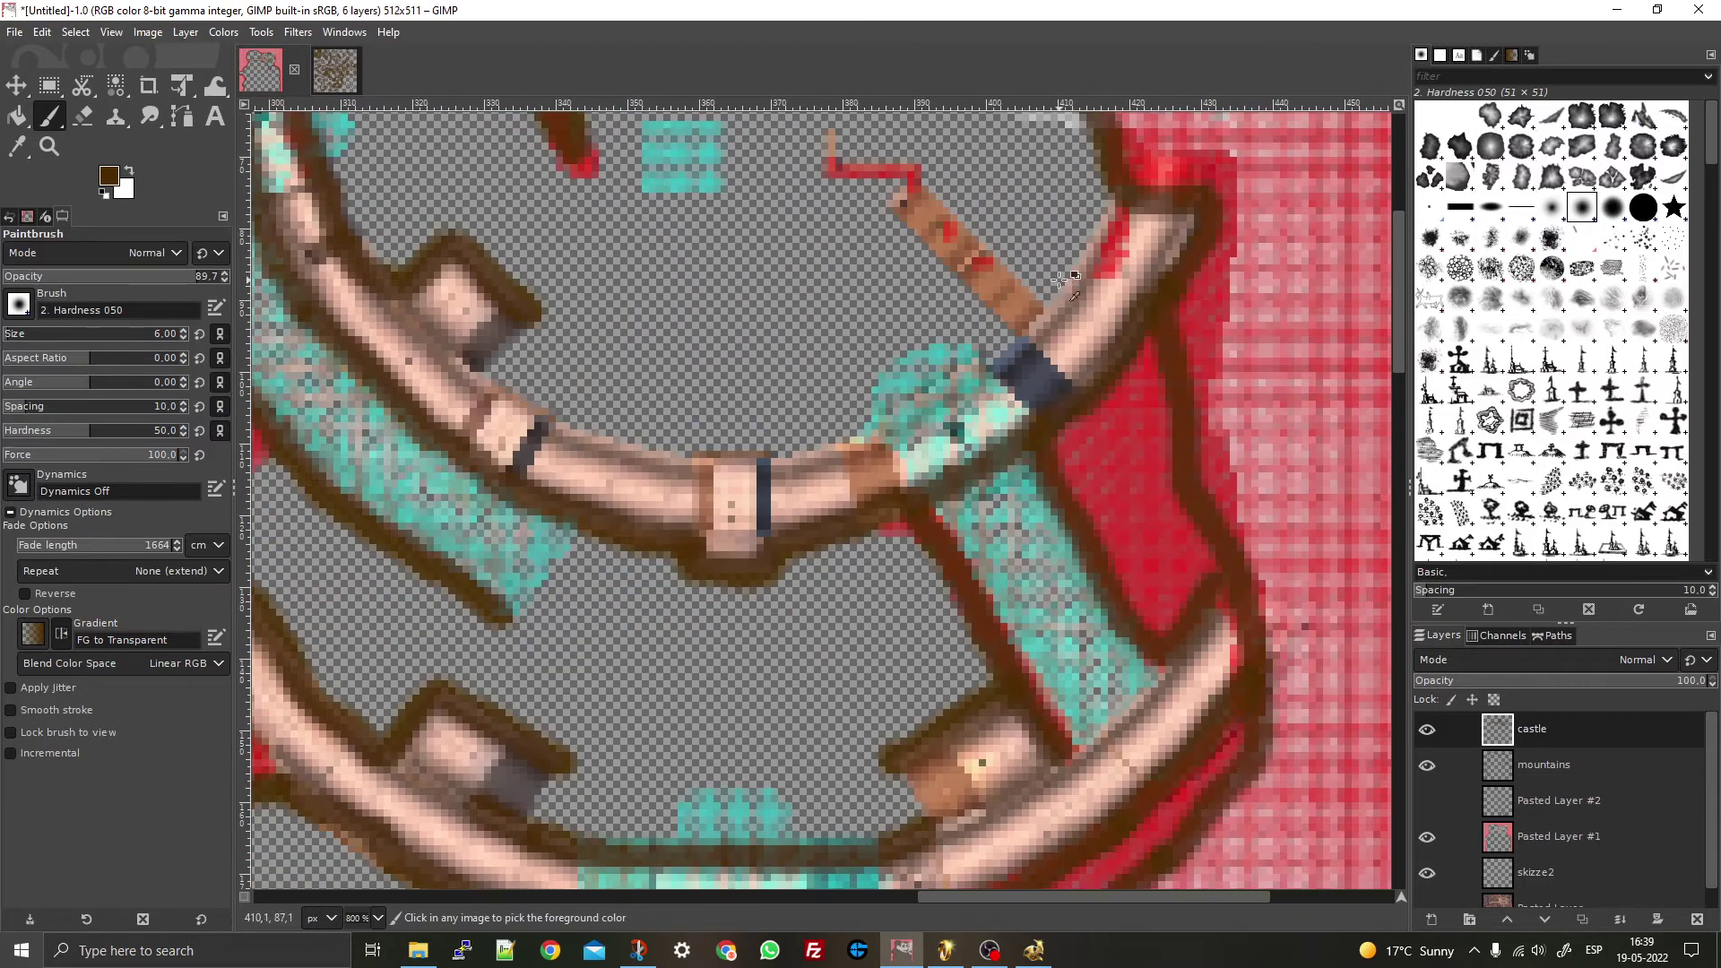
scroll(1060, 281, "up", 1, "ctrl")
mouse_move(1131, 187)
left_mouse_down()
mouse_move(1099, 248)
mouse_move(948, 404)
mouse_move(835, 475)
mouse_move(746, 499)
mouse_move(485, 507)
mouse_move(373, 479)
mouse_move(257, 385)
mouse_move(269, 395)
left_mouse_up()
scroll(450, 384, "down", 6)
scroll(676, 471, "up", 6)
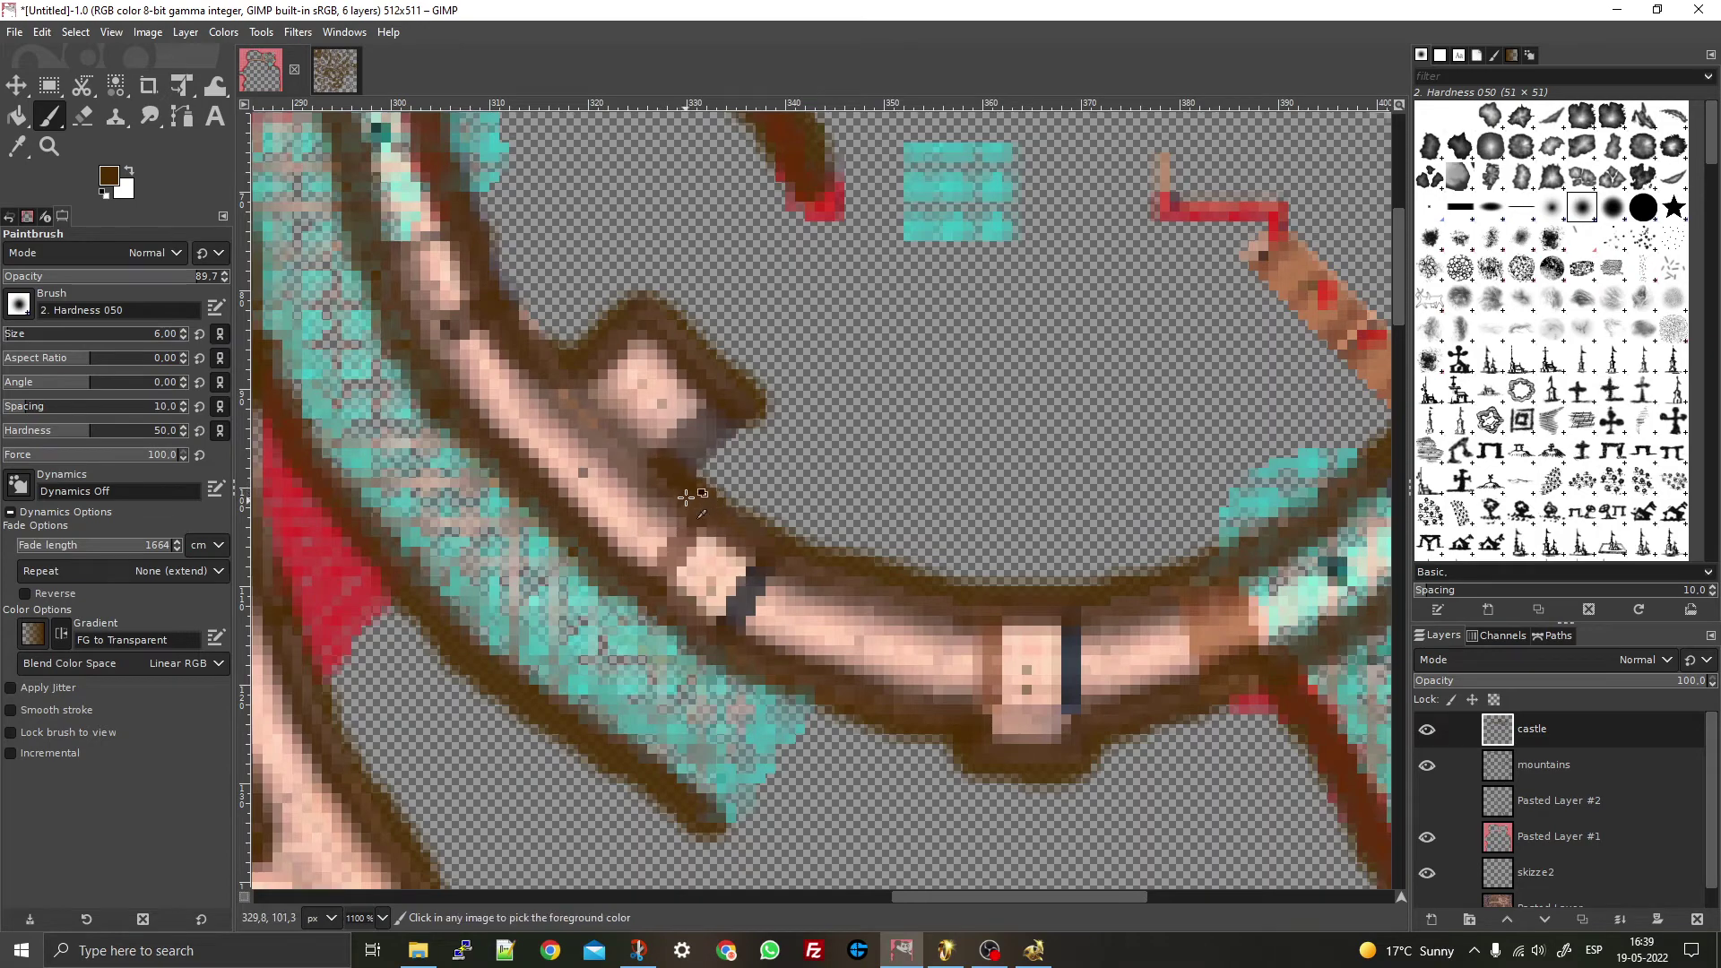
- Compare the outlines with the castle and Pasted Layer #1 layers hidden and shown, and check the fortress in World Builder
scroll(772, 373, "down", 3)
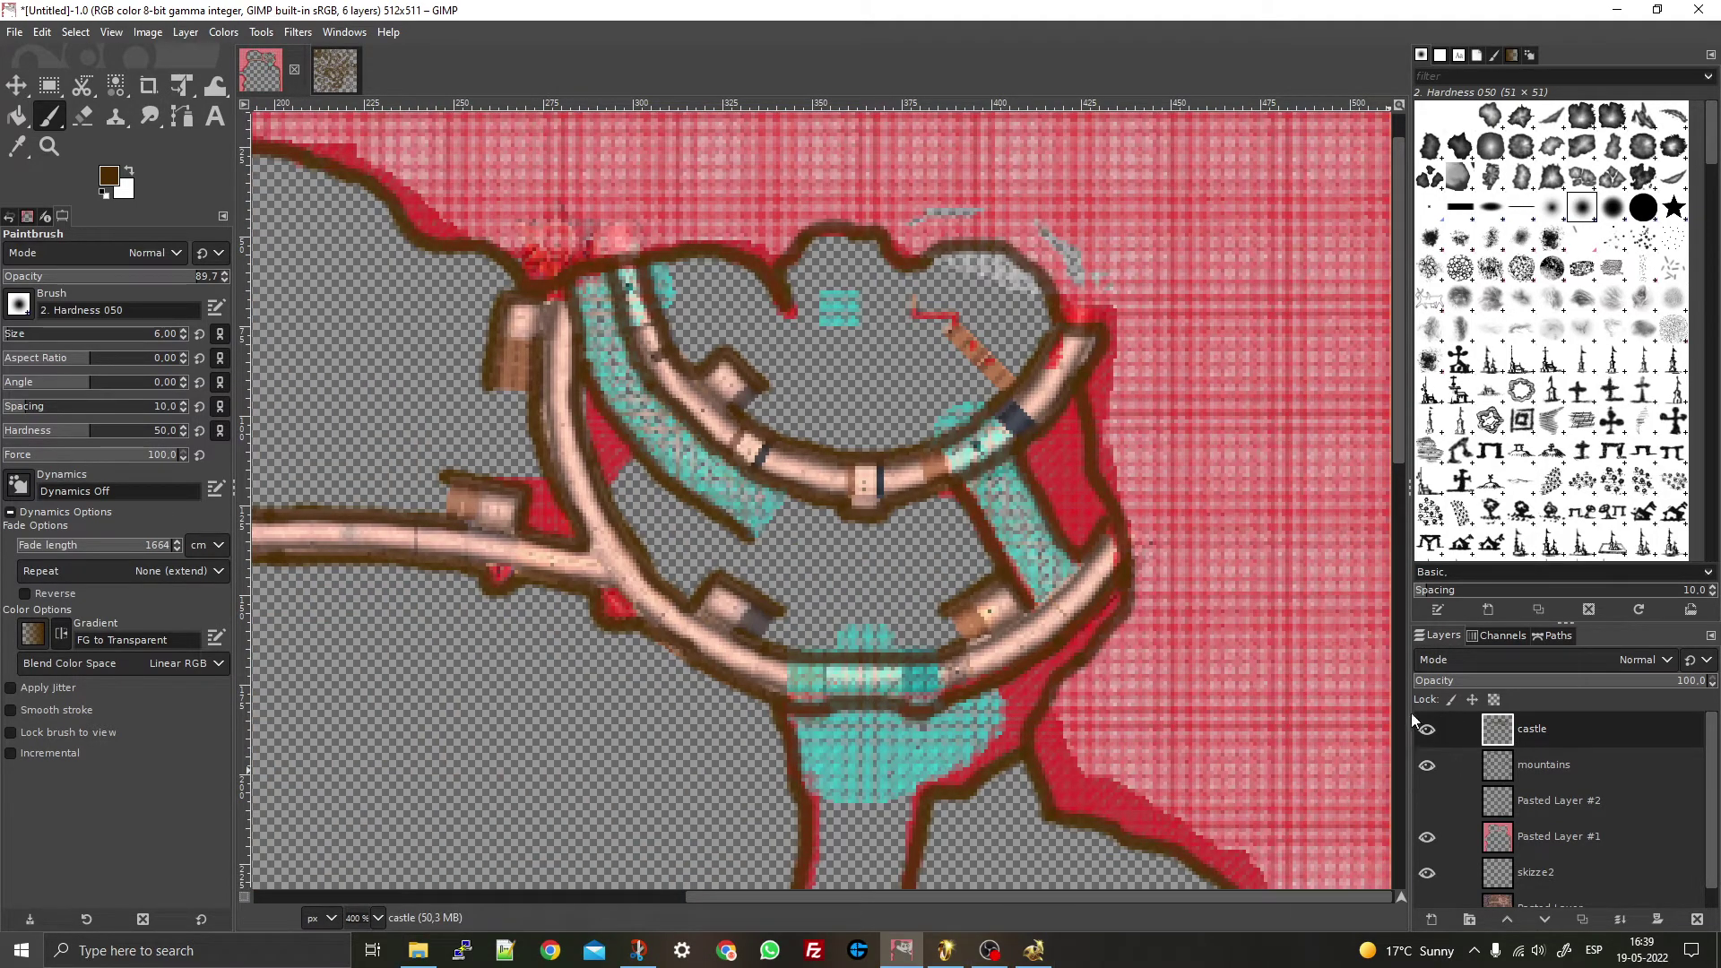
left_click(1427, 730)
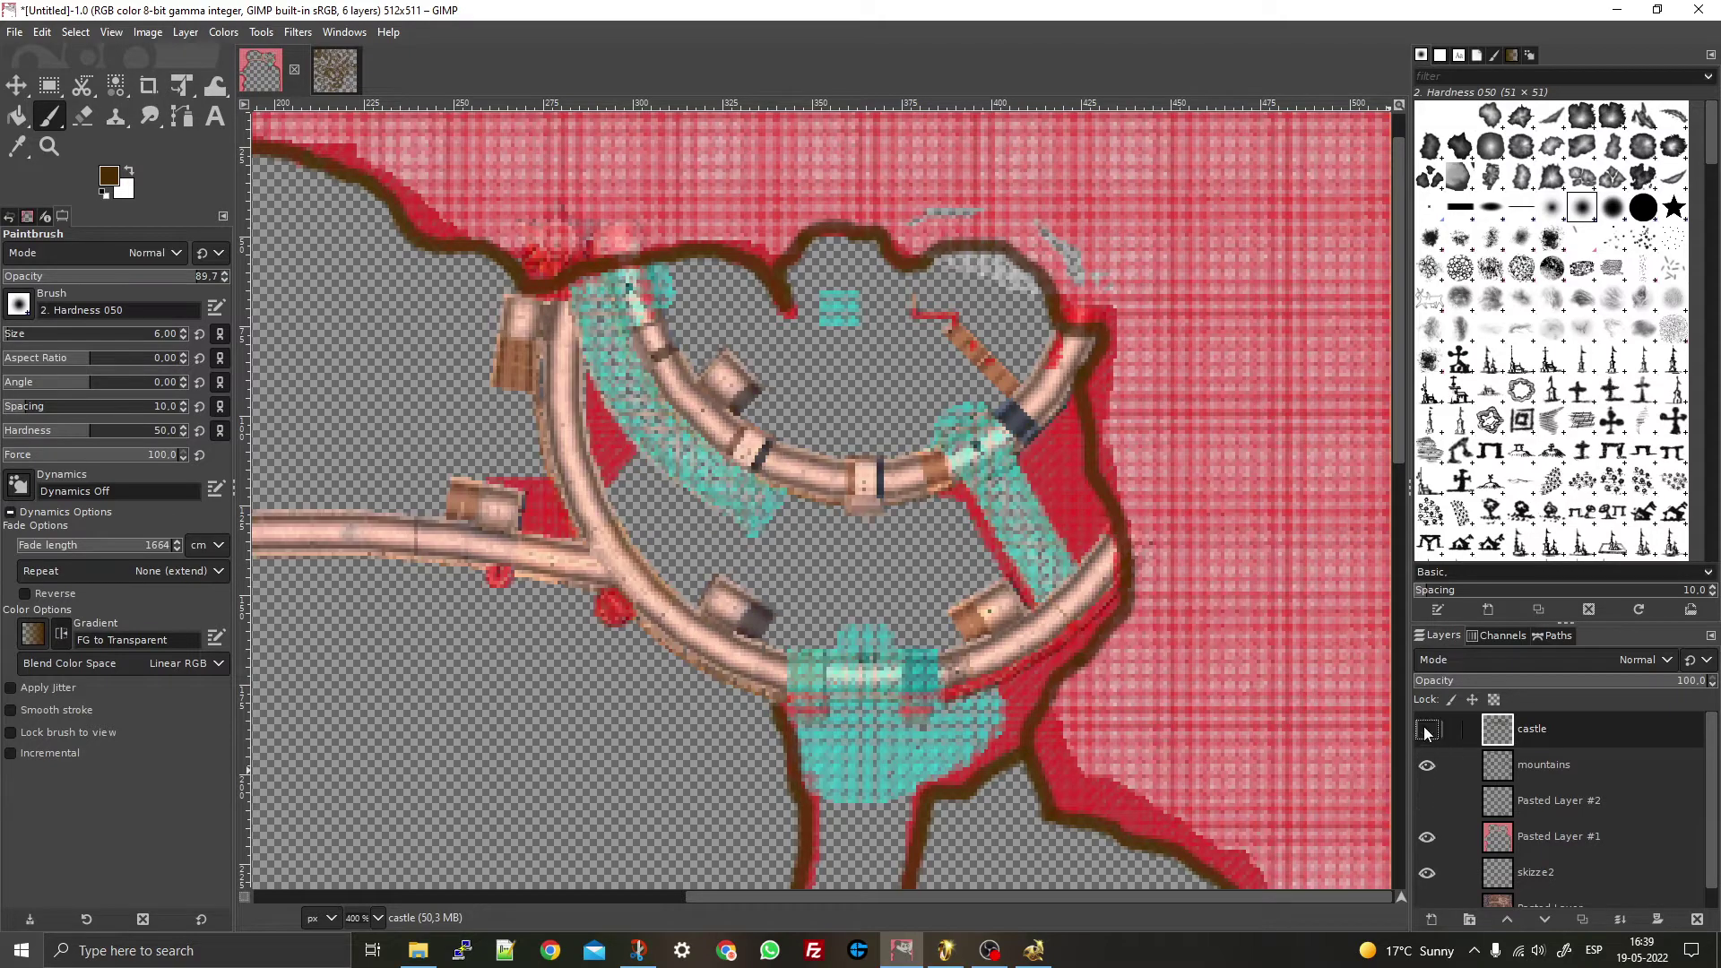
left_click(1428, 730)
scroll(1429, 789, "down", 1)
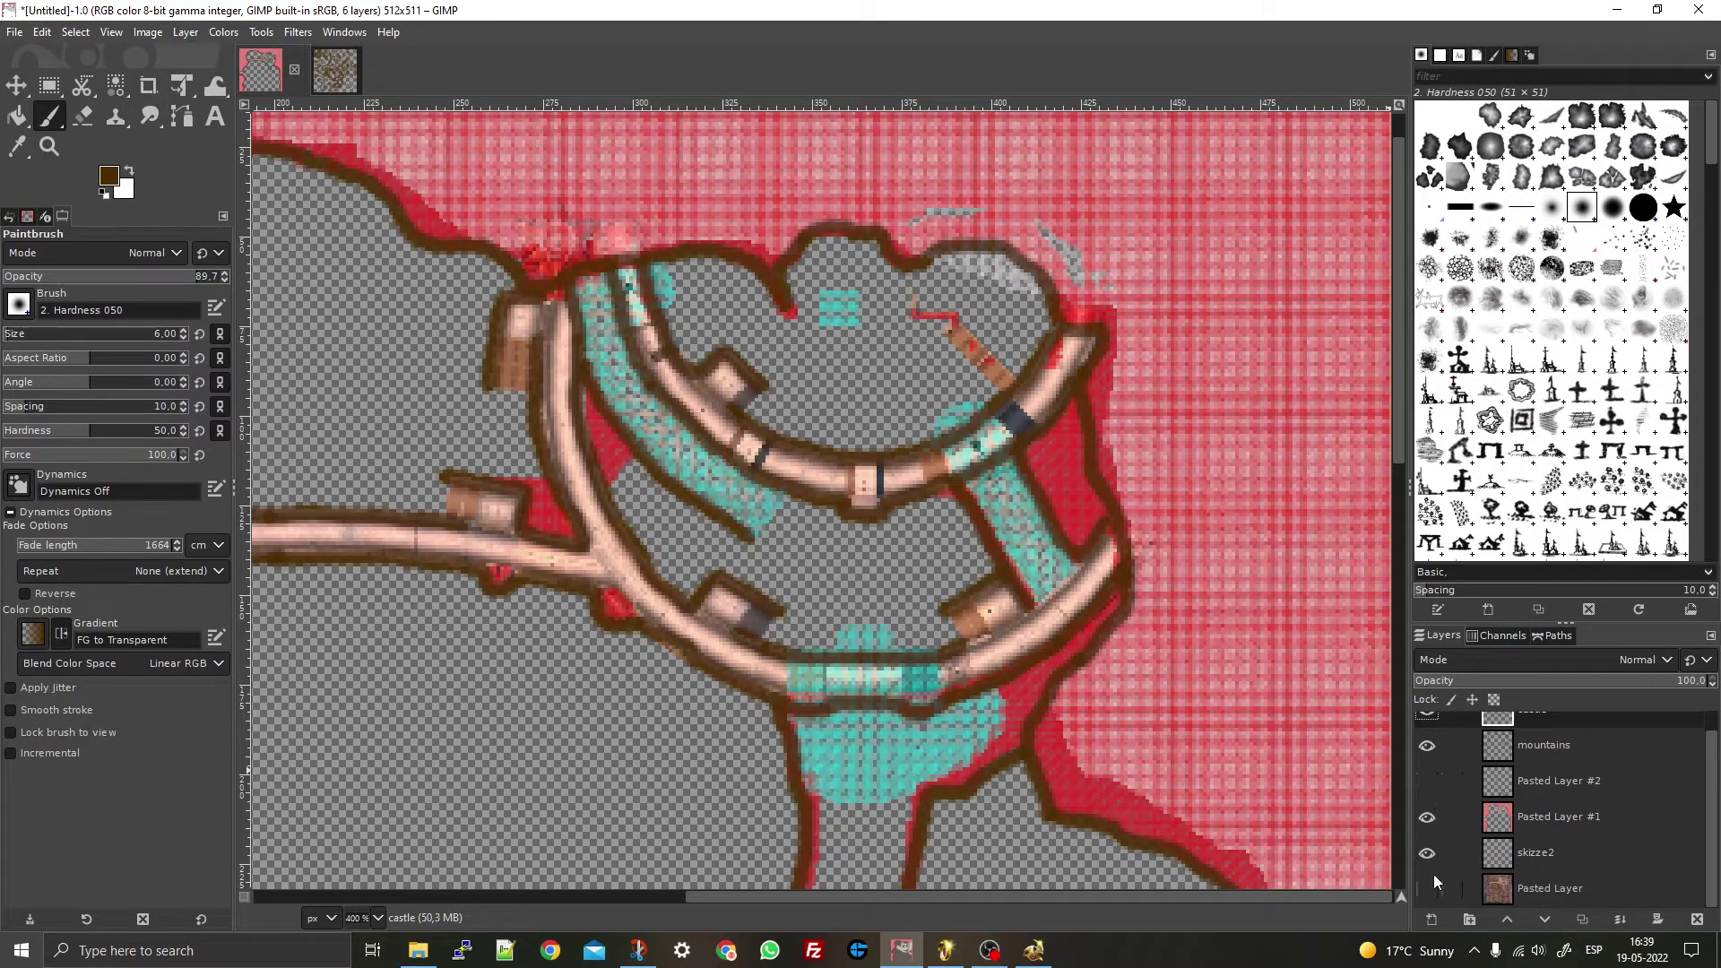
left_click(1427, 817)
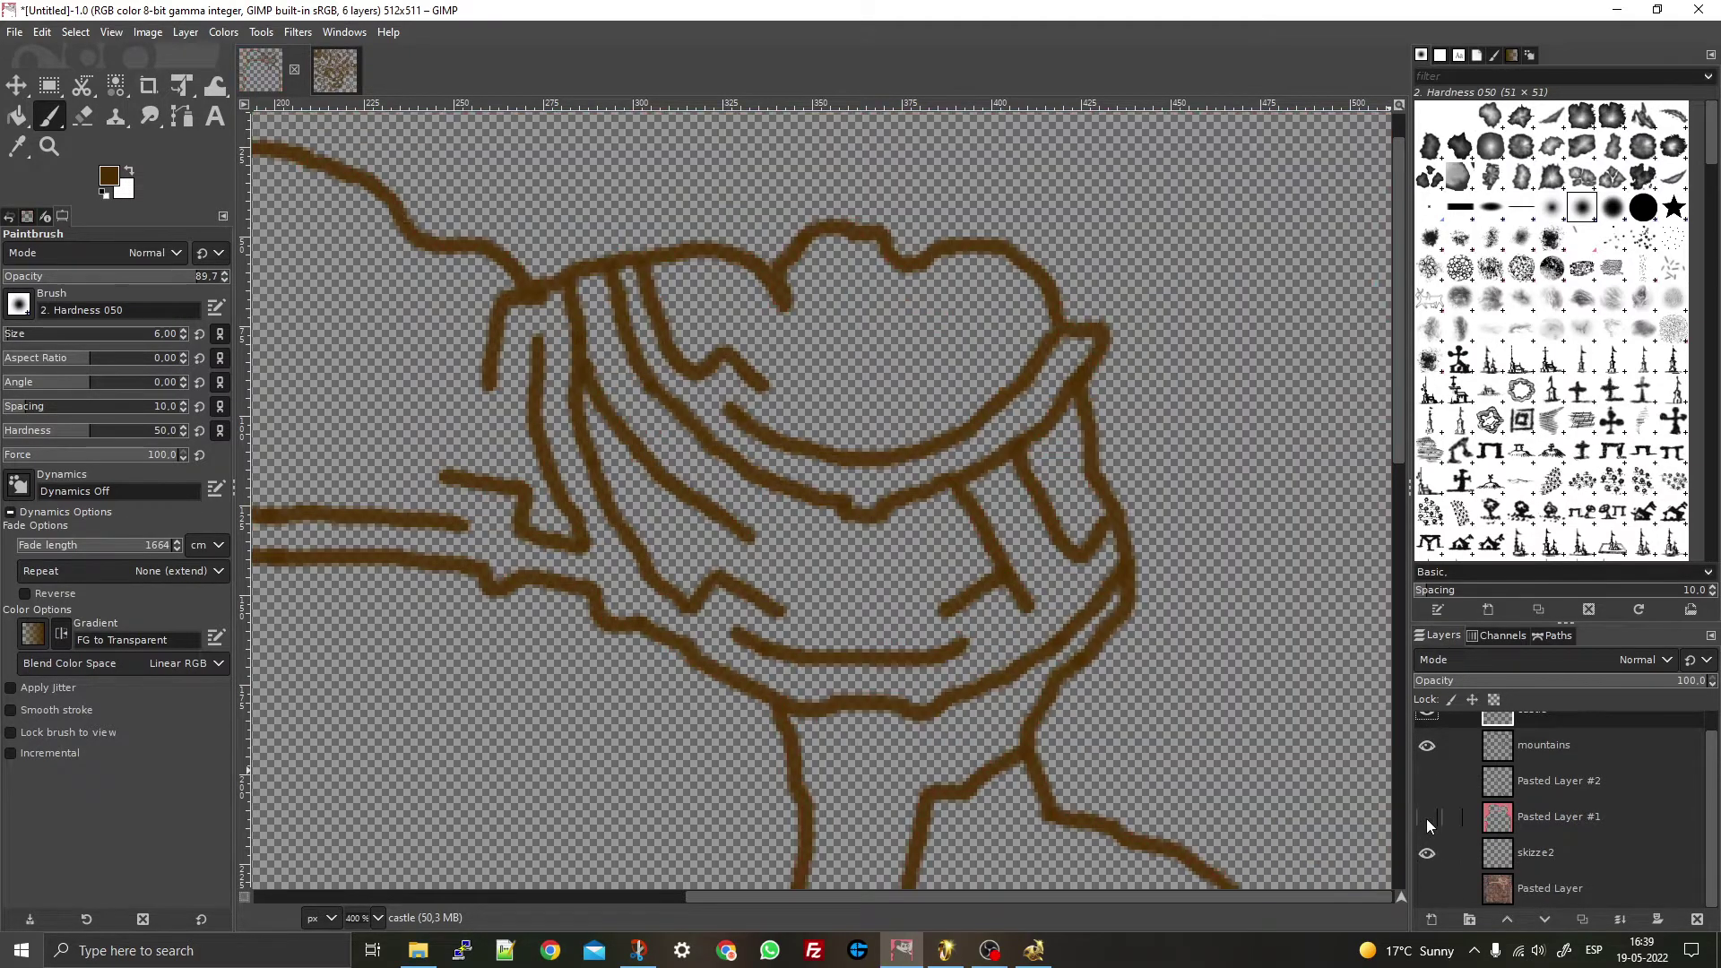
left_click(1427, 818)
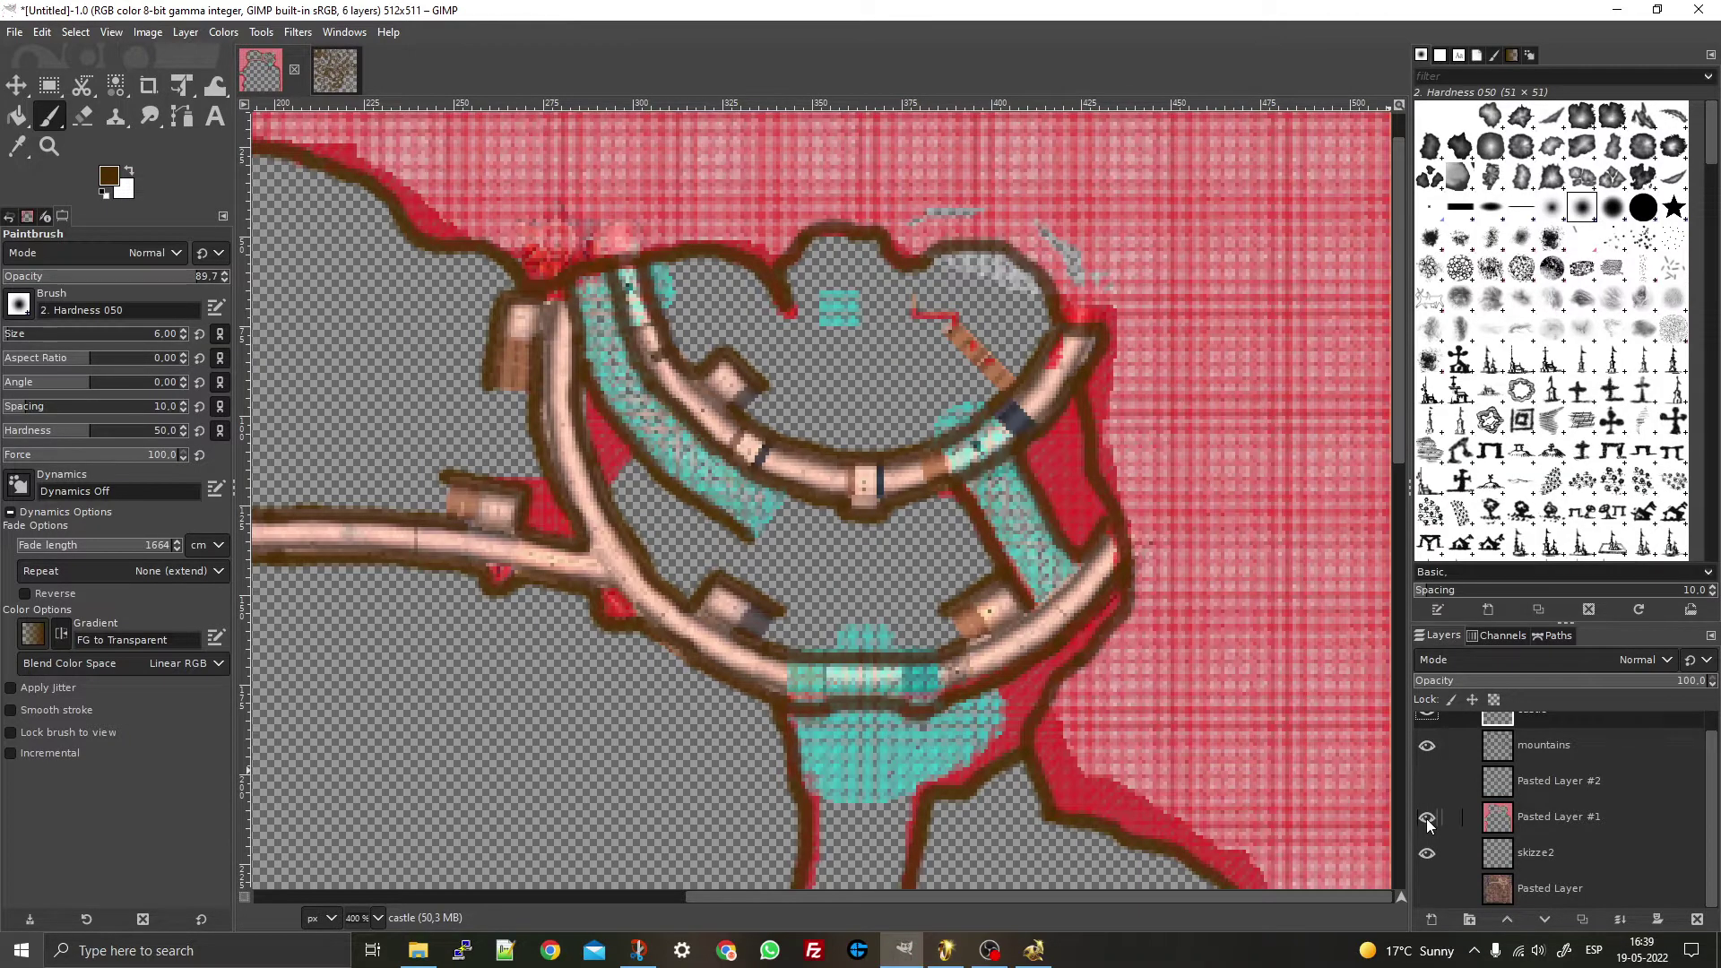
left_click(1427, 818)
left_click(1427, 817)
left_click(1034, 951)
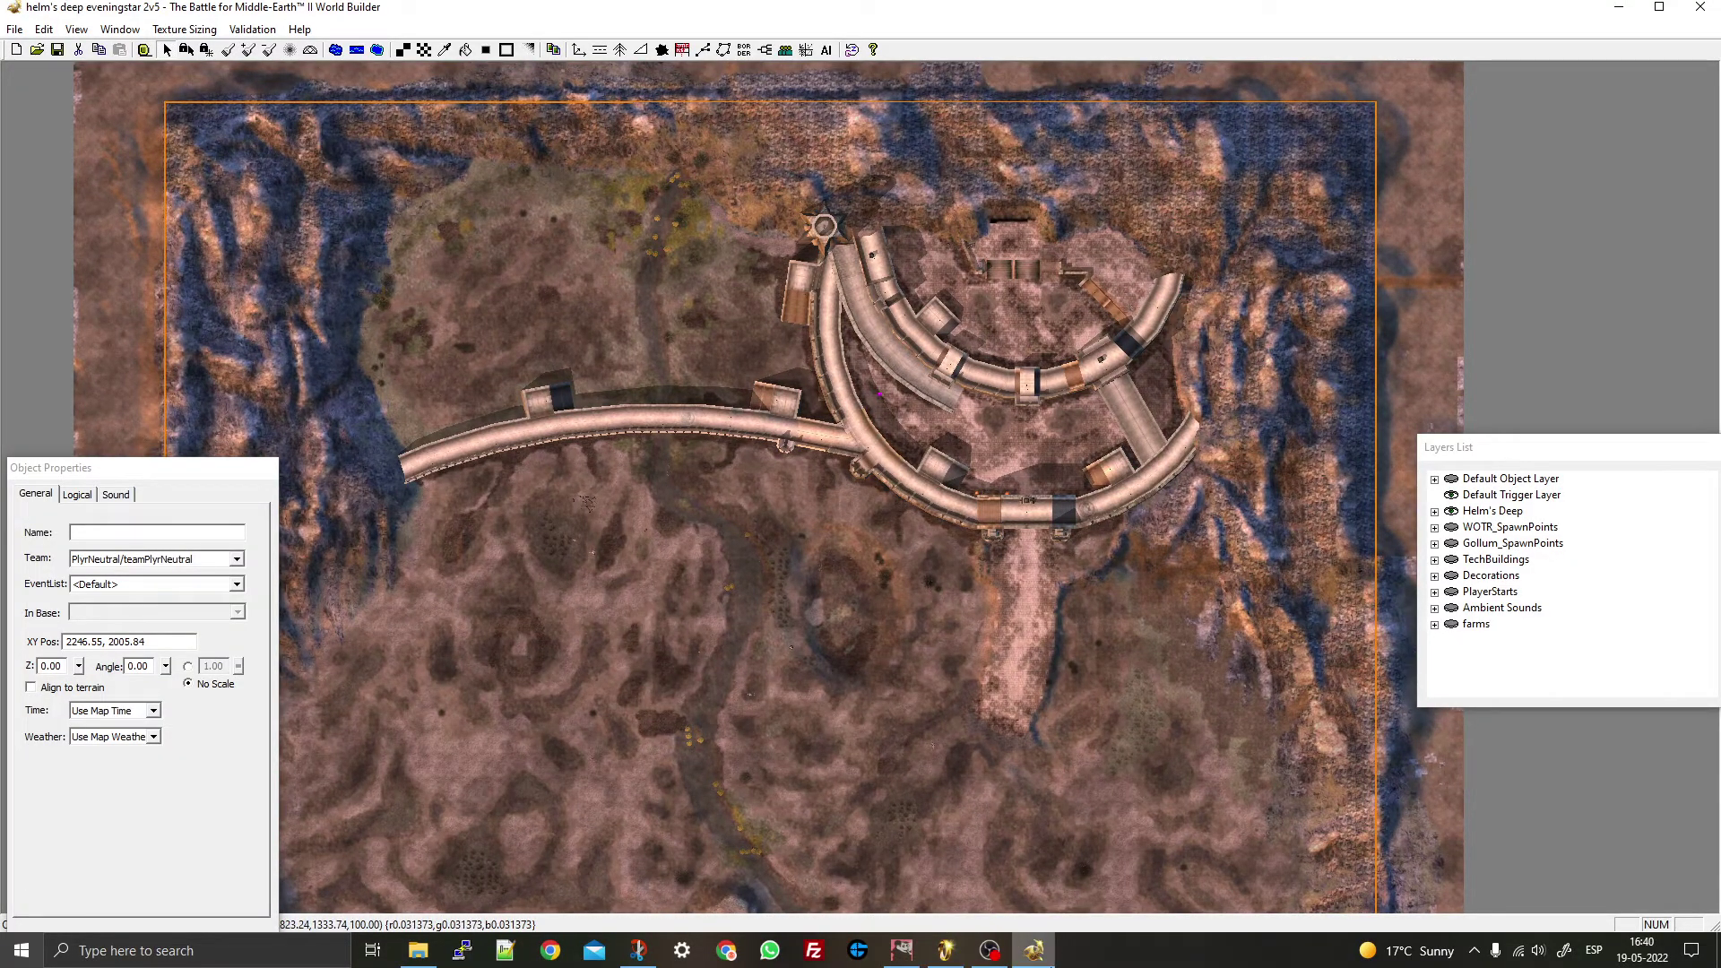
left_click(1034, 950)
- Erase the brown outline along the inner wall's upper edge between the diagonal stairs and the right-hand mountain
scroll(823, 500, "up", 5)
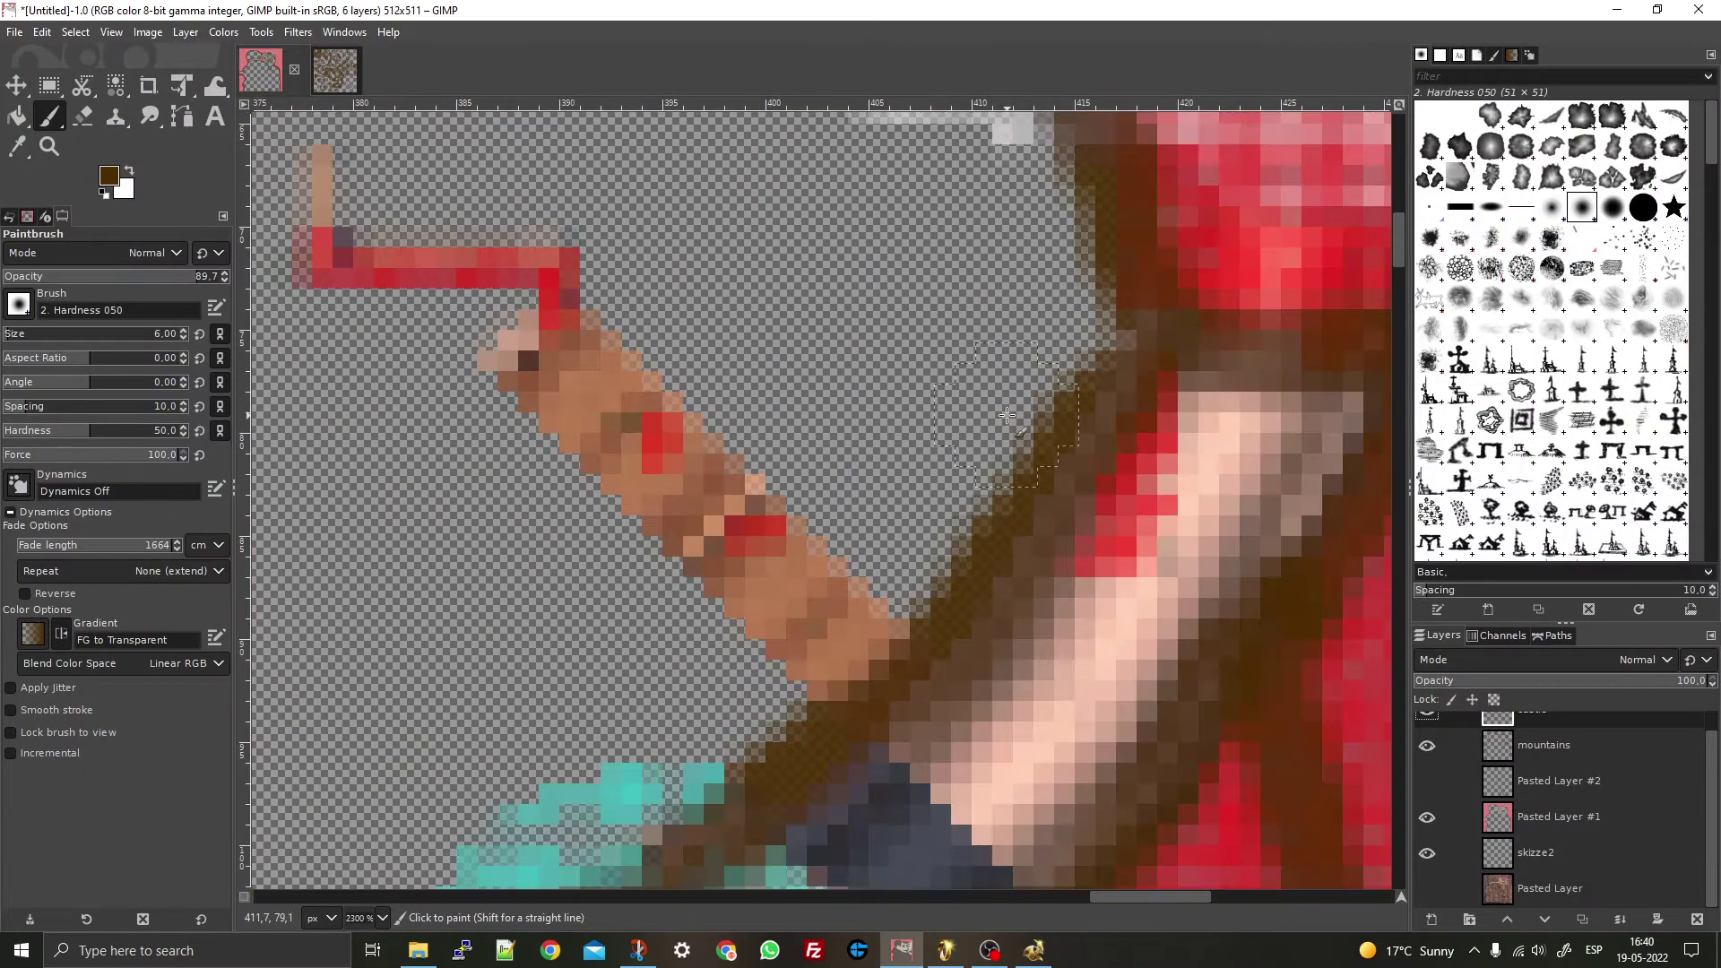
left_click(83, 115)
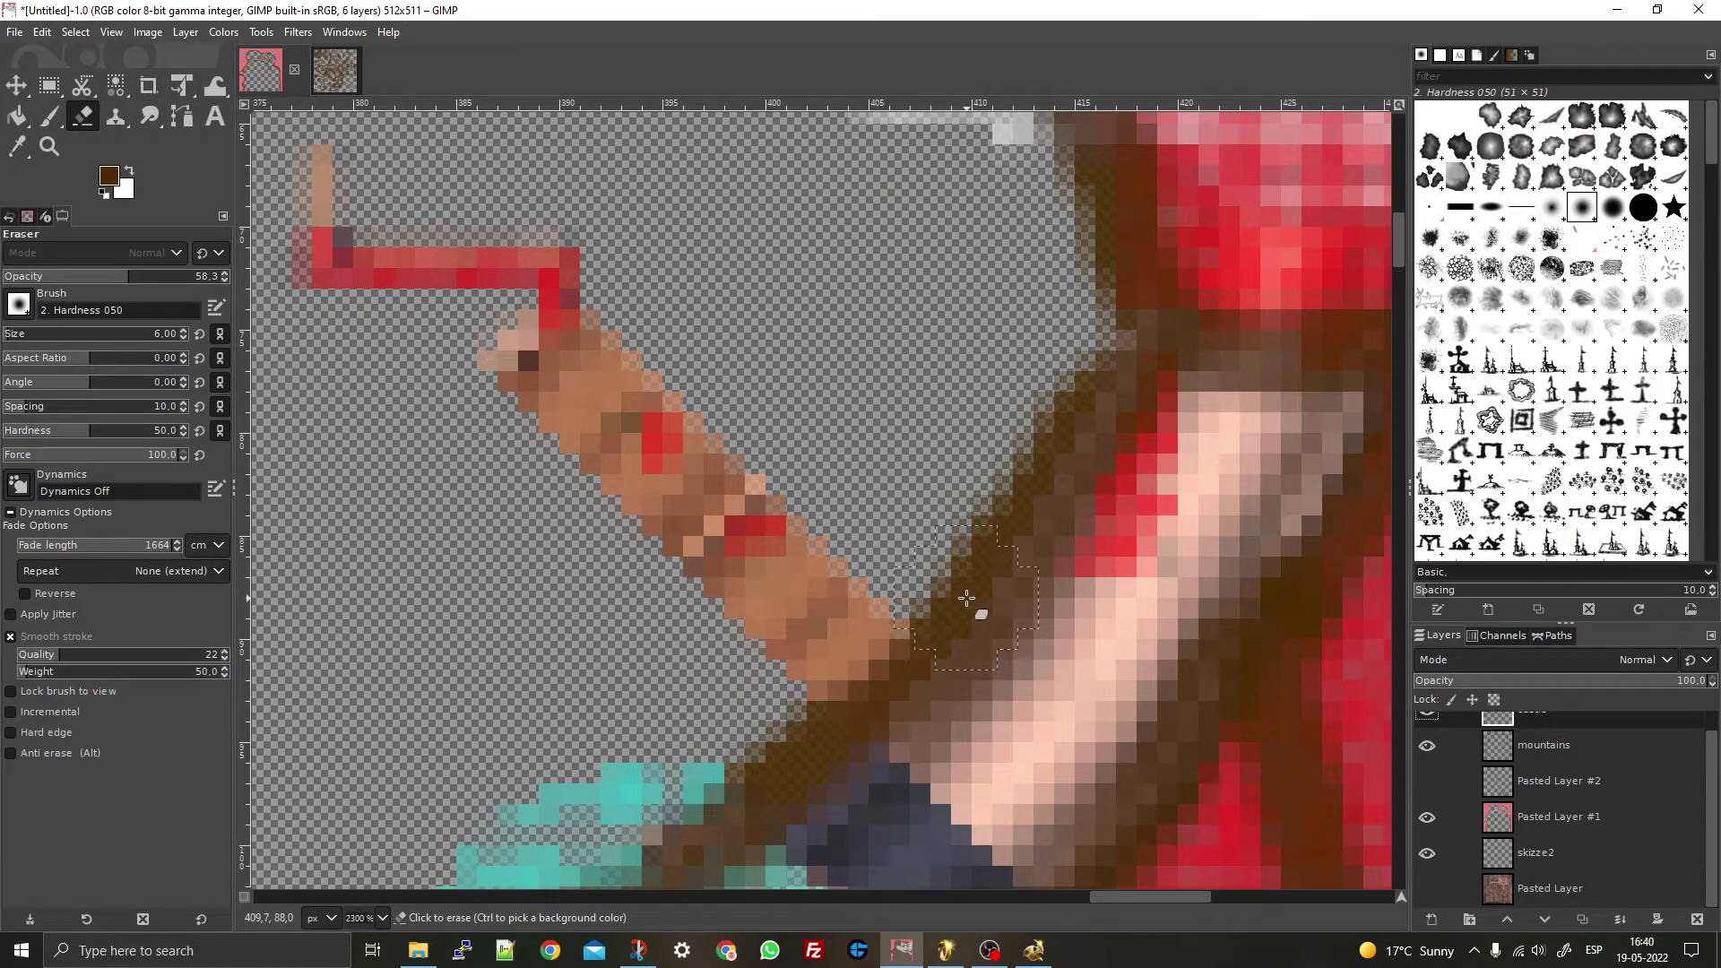
mouse_move(966, 598)
left_mouse_down()
mouse_move(1071, 518)
mouse_move(1052, 565)
mouse_move(1031, 468)
mouse_move(995, 523)
mouse_move(1095, 391)
mouse_move(990, 559)
mouse_move(1028, 491)
mouse_move(988, 548)
mouse_move(1064, 487)
mouse_move(952, 584)
left_mouse_up()
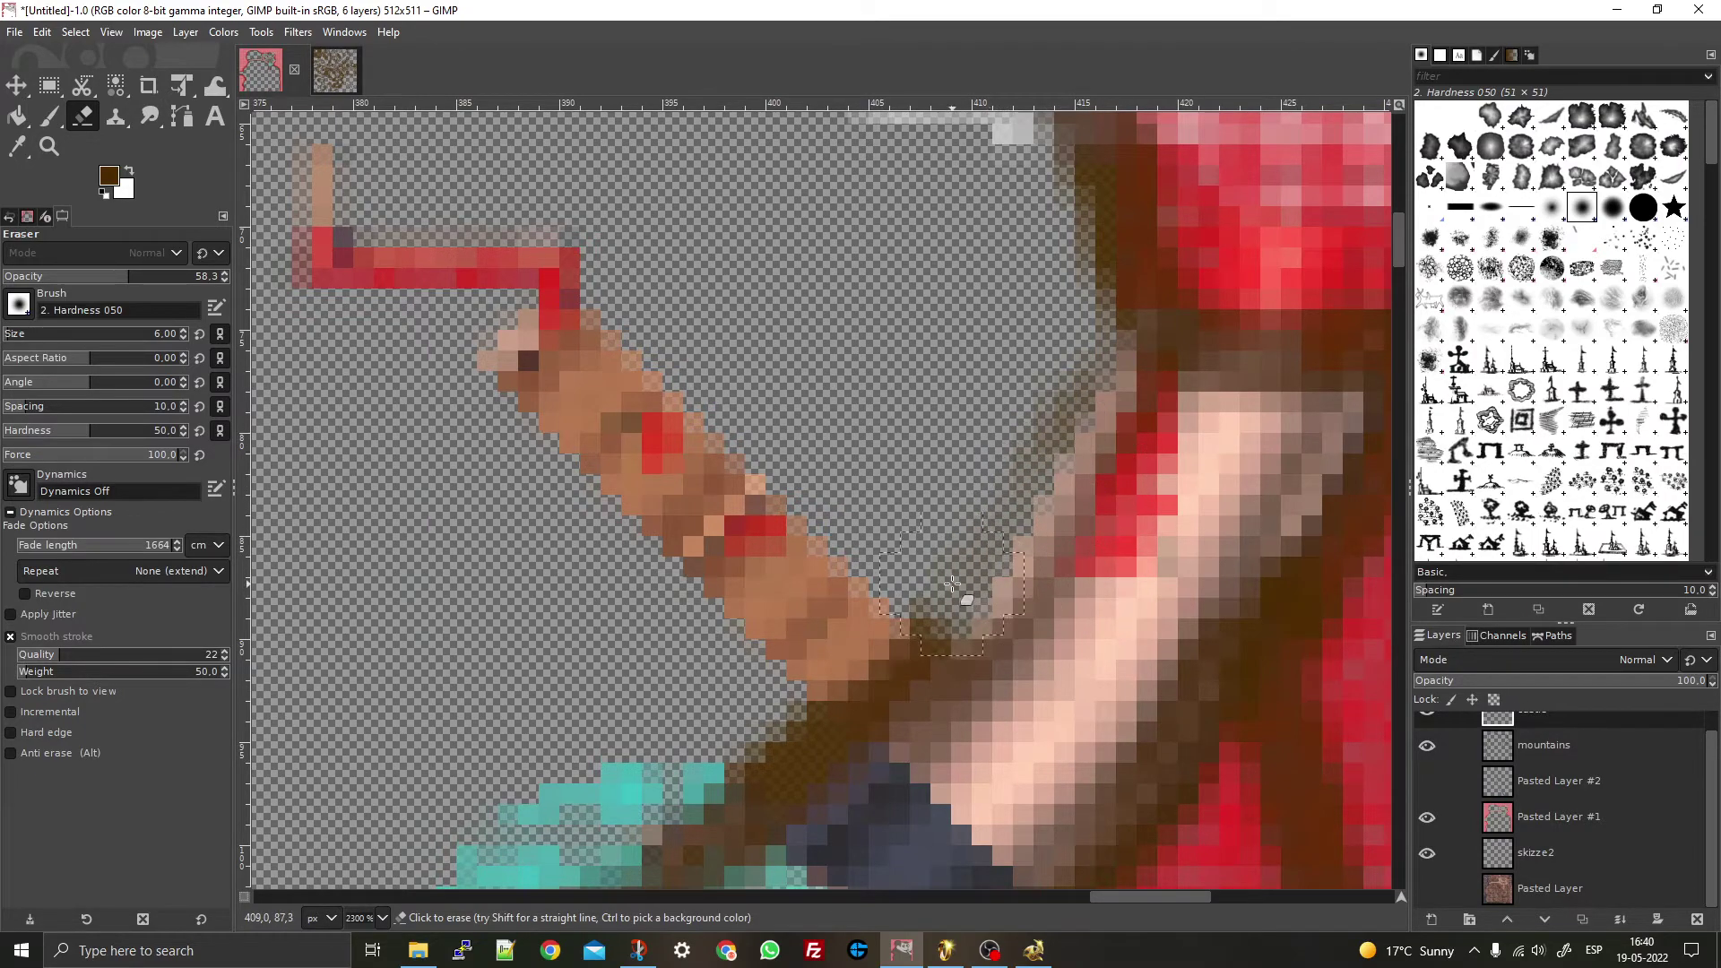
mouse_move(1065, 520)
left_mouse_down()
mouse_move(1088, 419)
mouse_move(1021, 439)
left_mouse_up()
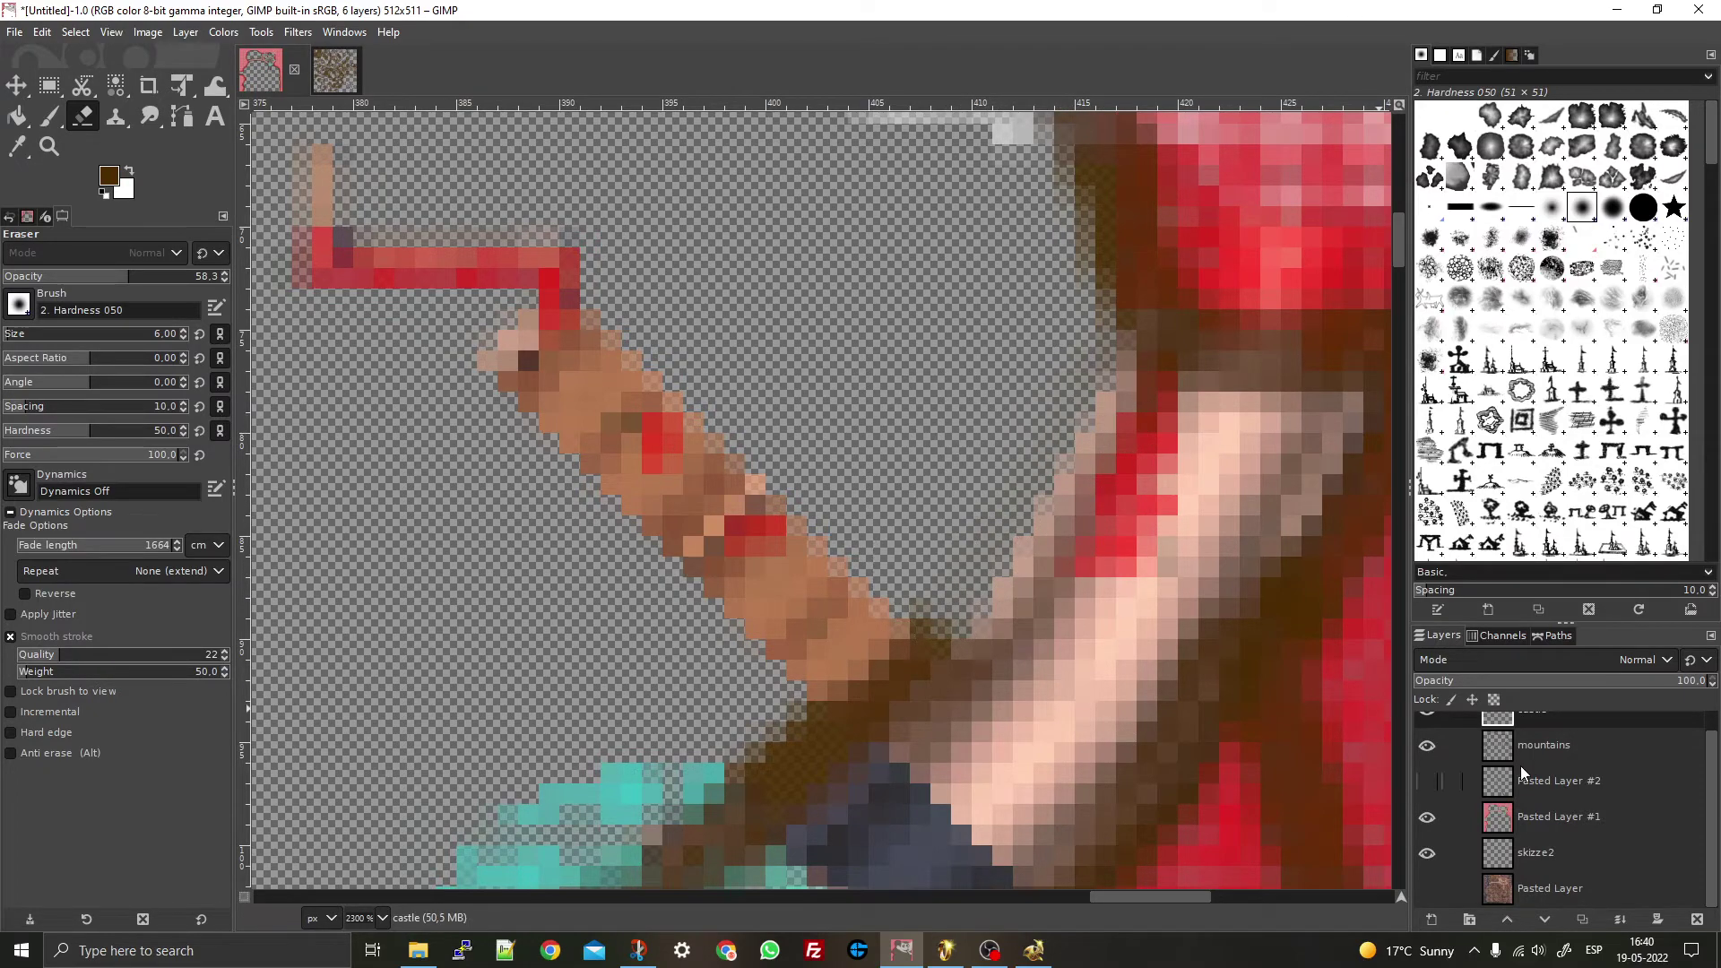
scroll(1513, 771, "up", 1)
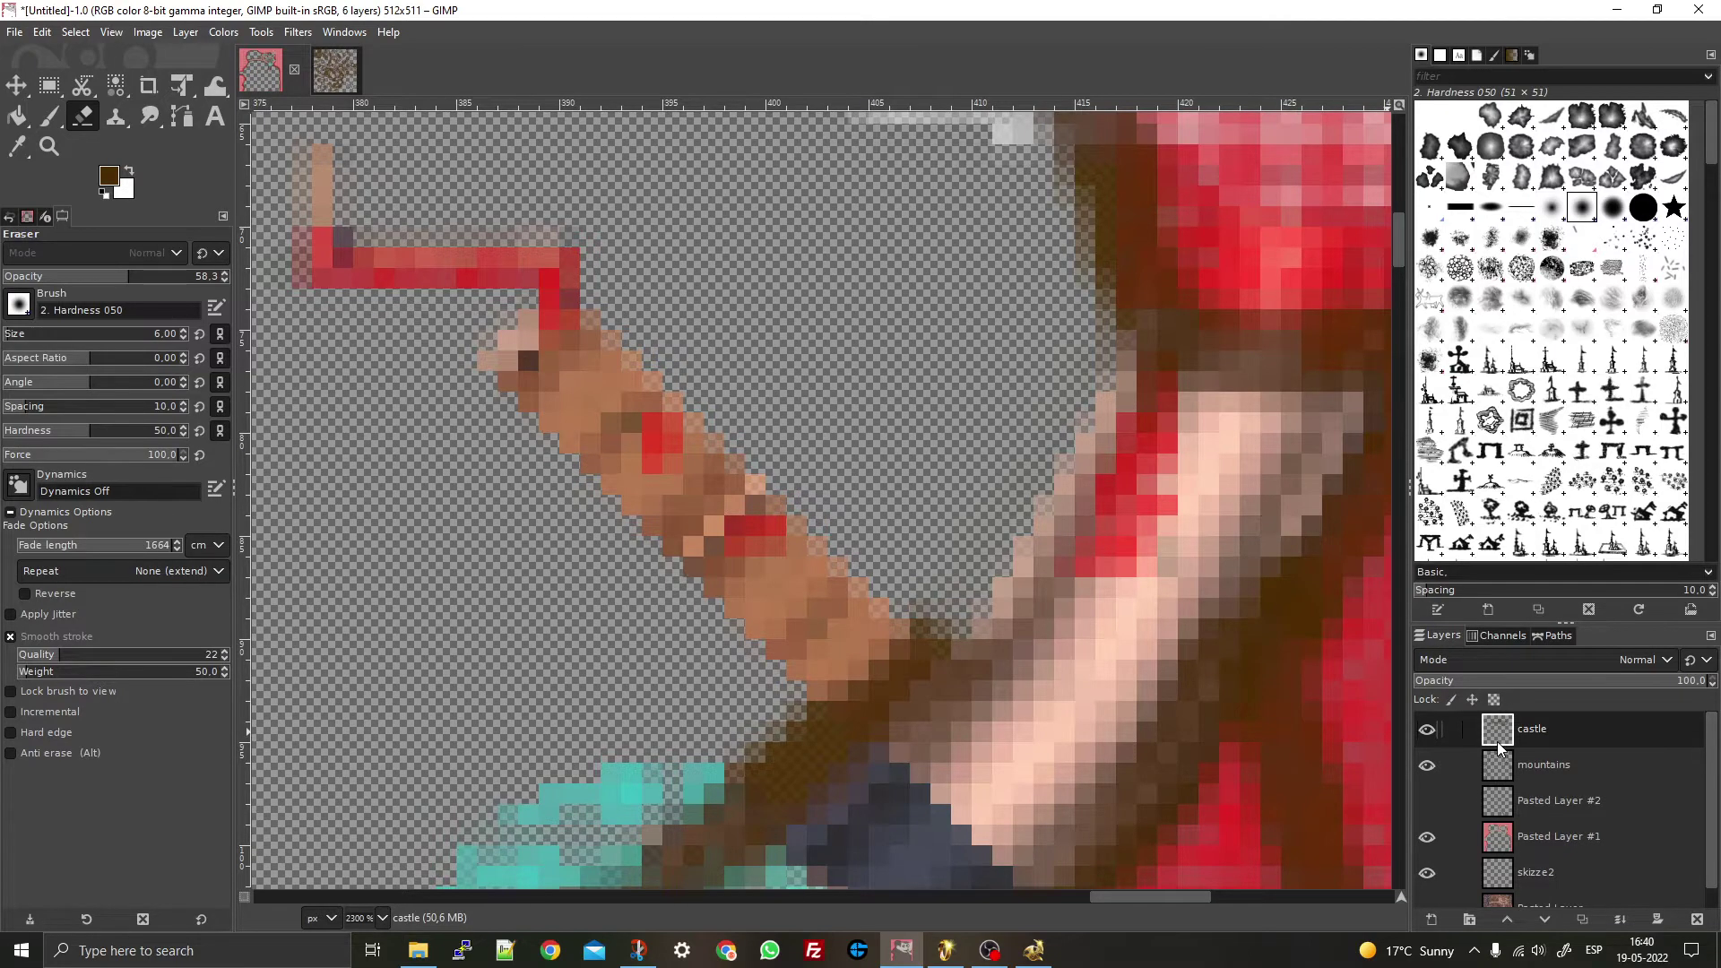
scroll(1438, 787, "down", 1)
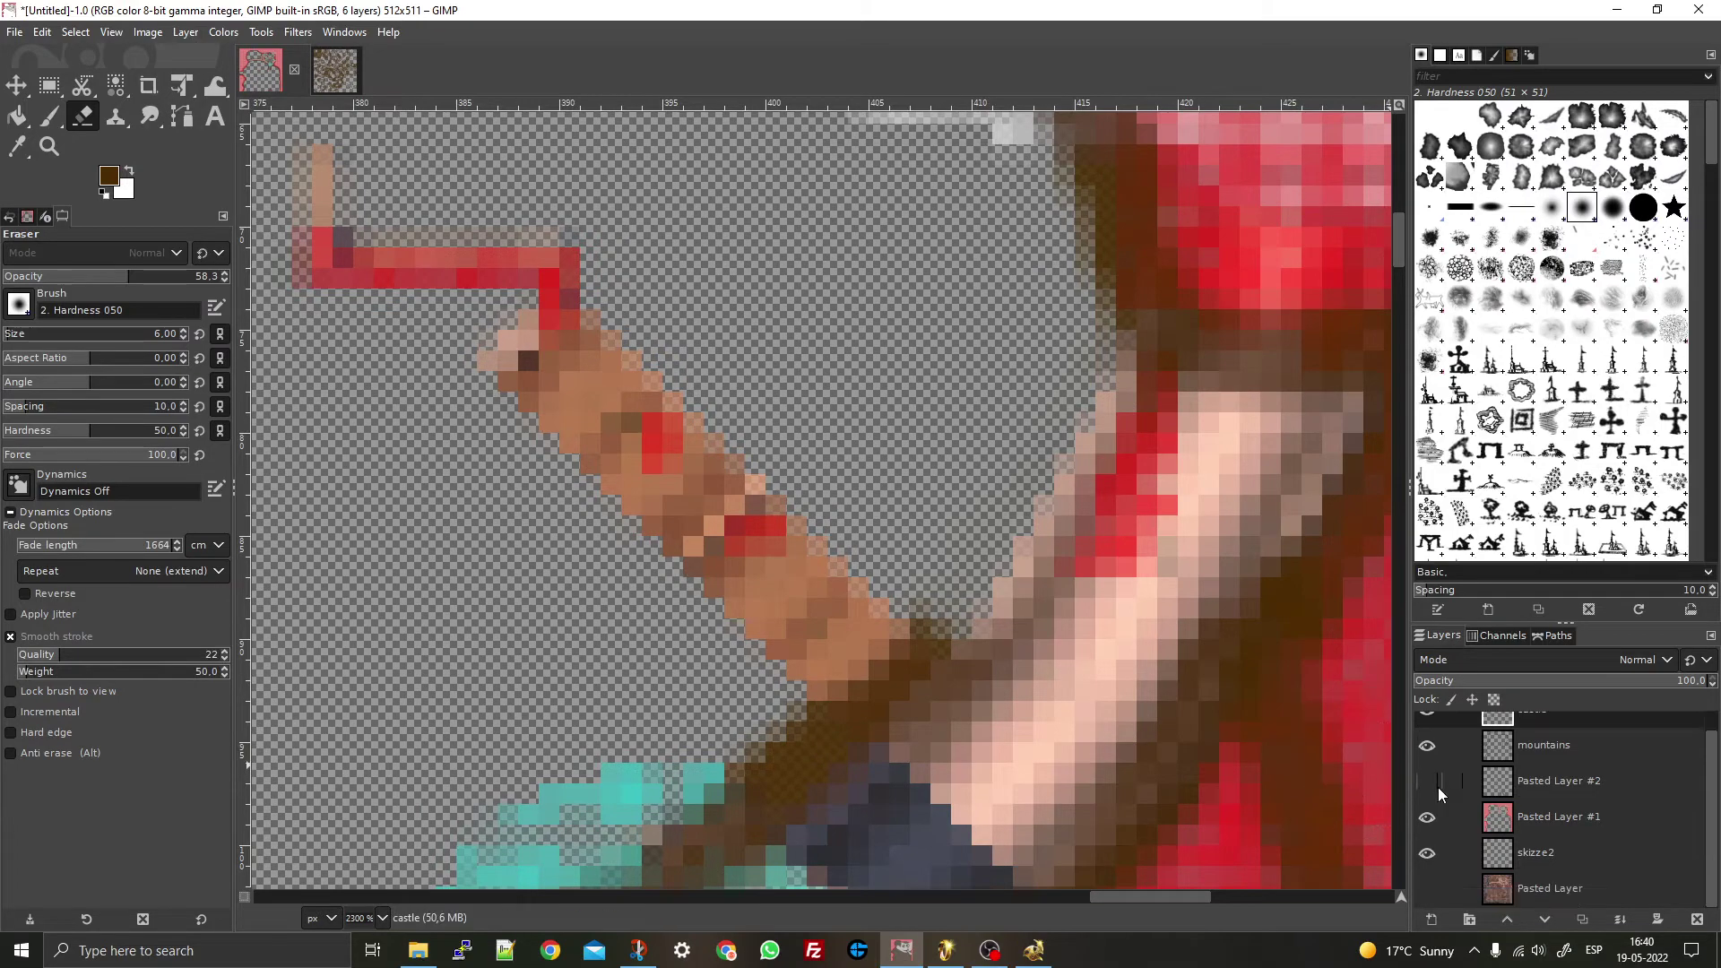
left_click(1511, 822)
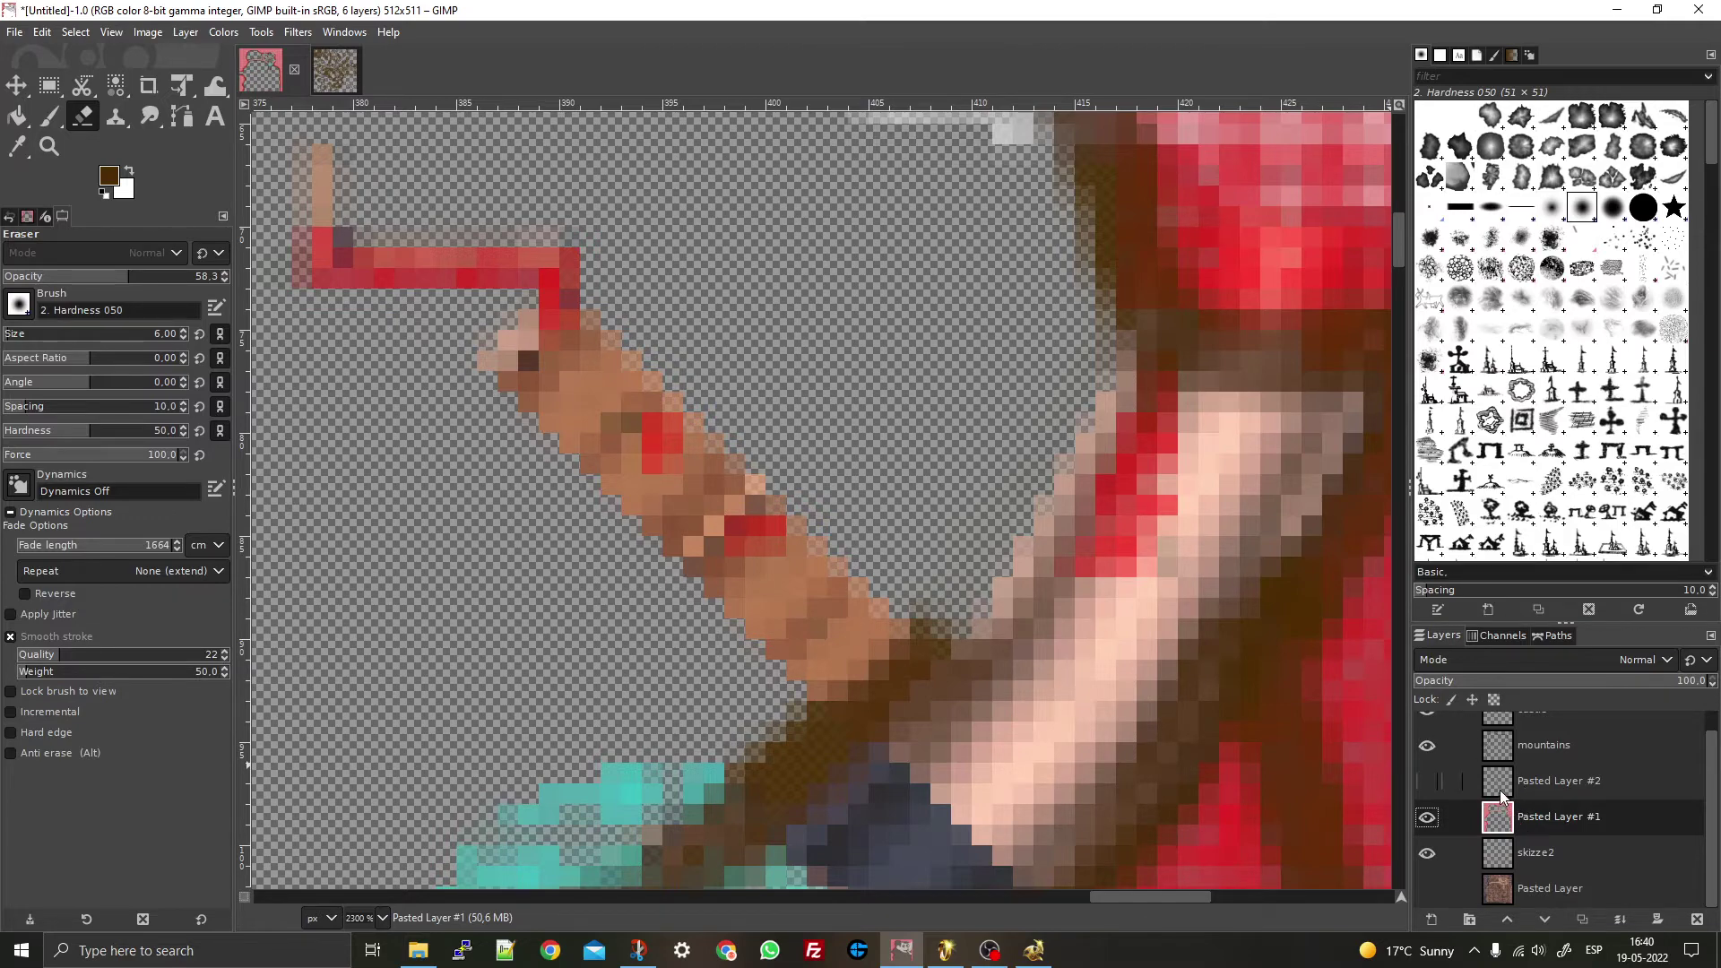
scroll(1497, 761, "up", 1)
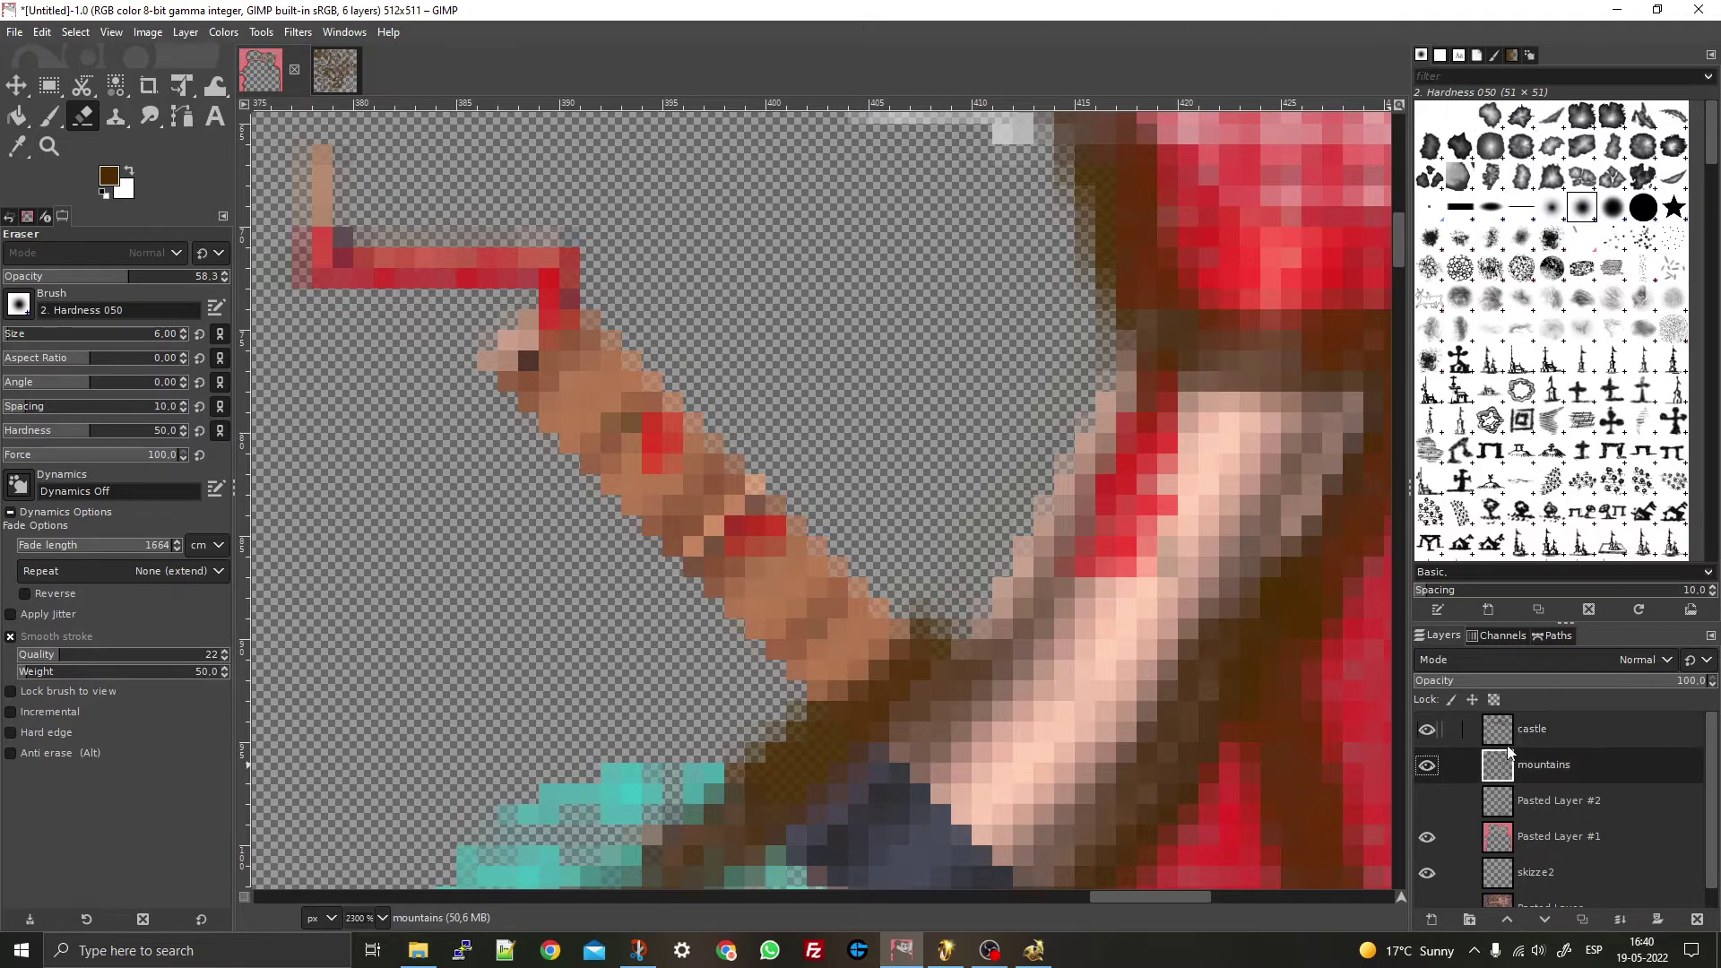
left_click(1503, 733)
left_click(1506, 767)
left_click(1503, 737)
left_click(1503, 769)
left_click(1503, 738)
scroll(1494, 874, "down", 1)
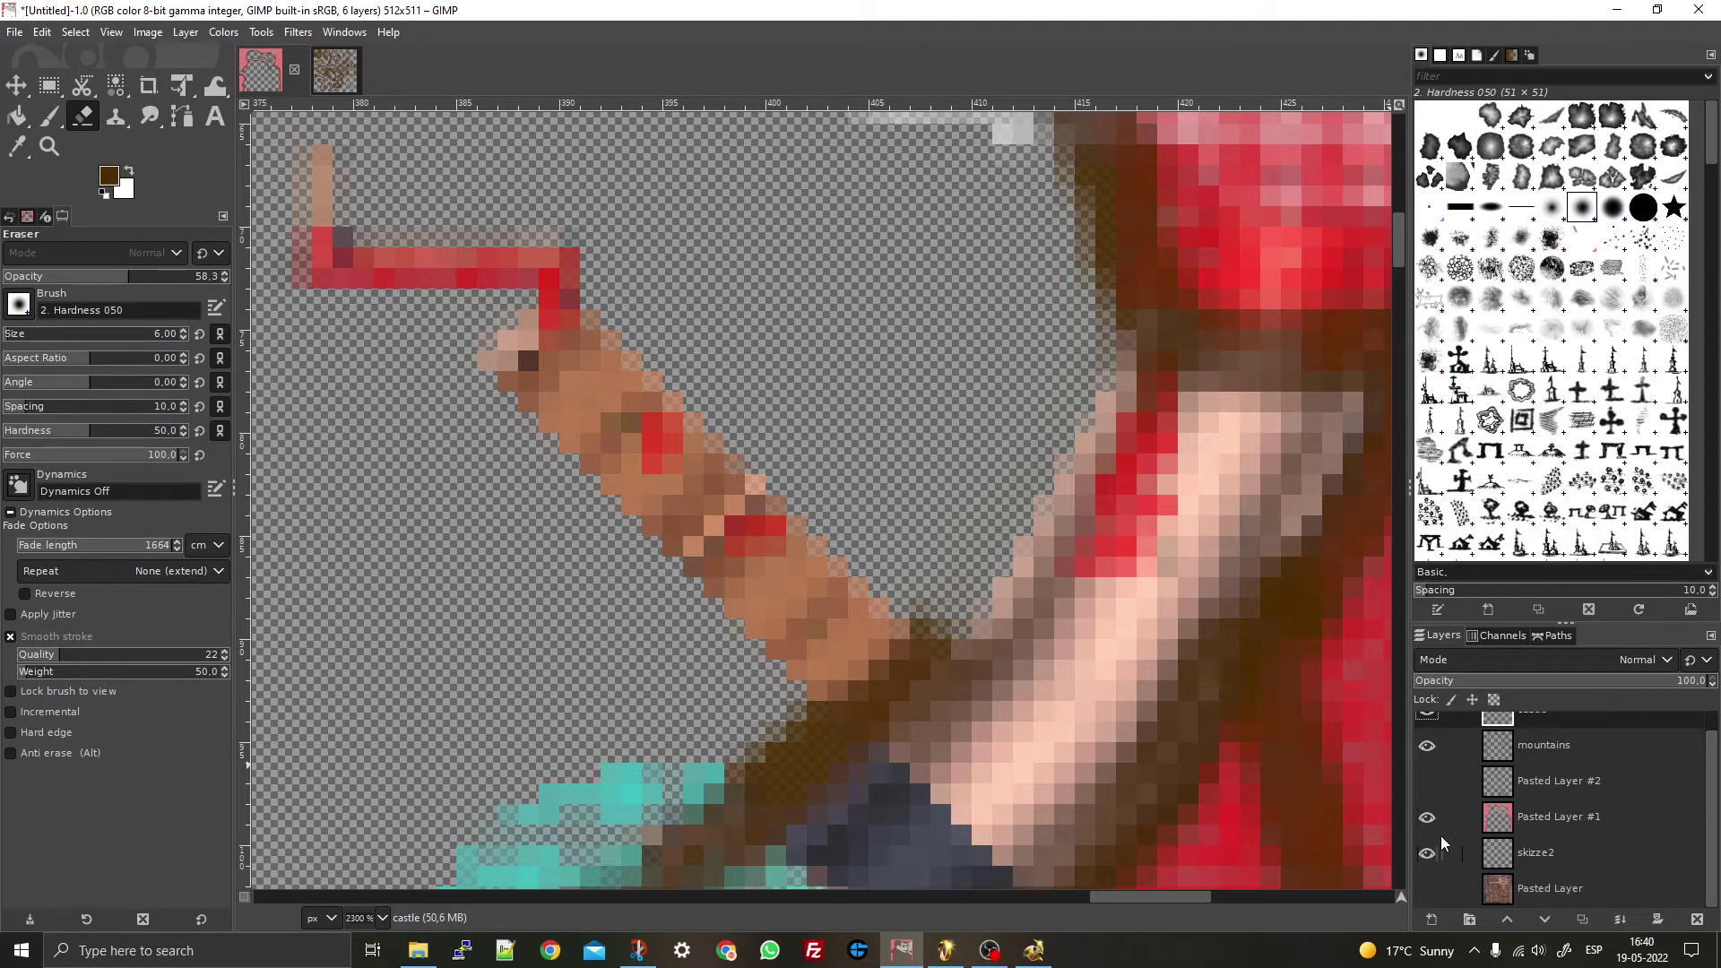
- Set the paintbrush size to 3 and trace the stepped red line above the diagonal stairs in brown
scroll(768, 545, "down", 5)
scroll(660, 557, "up", 3)
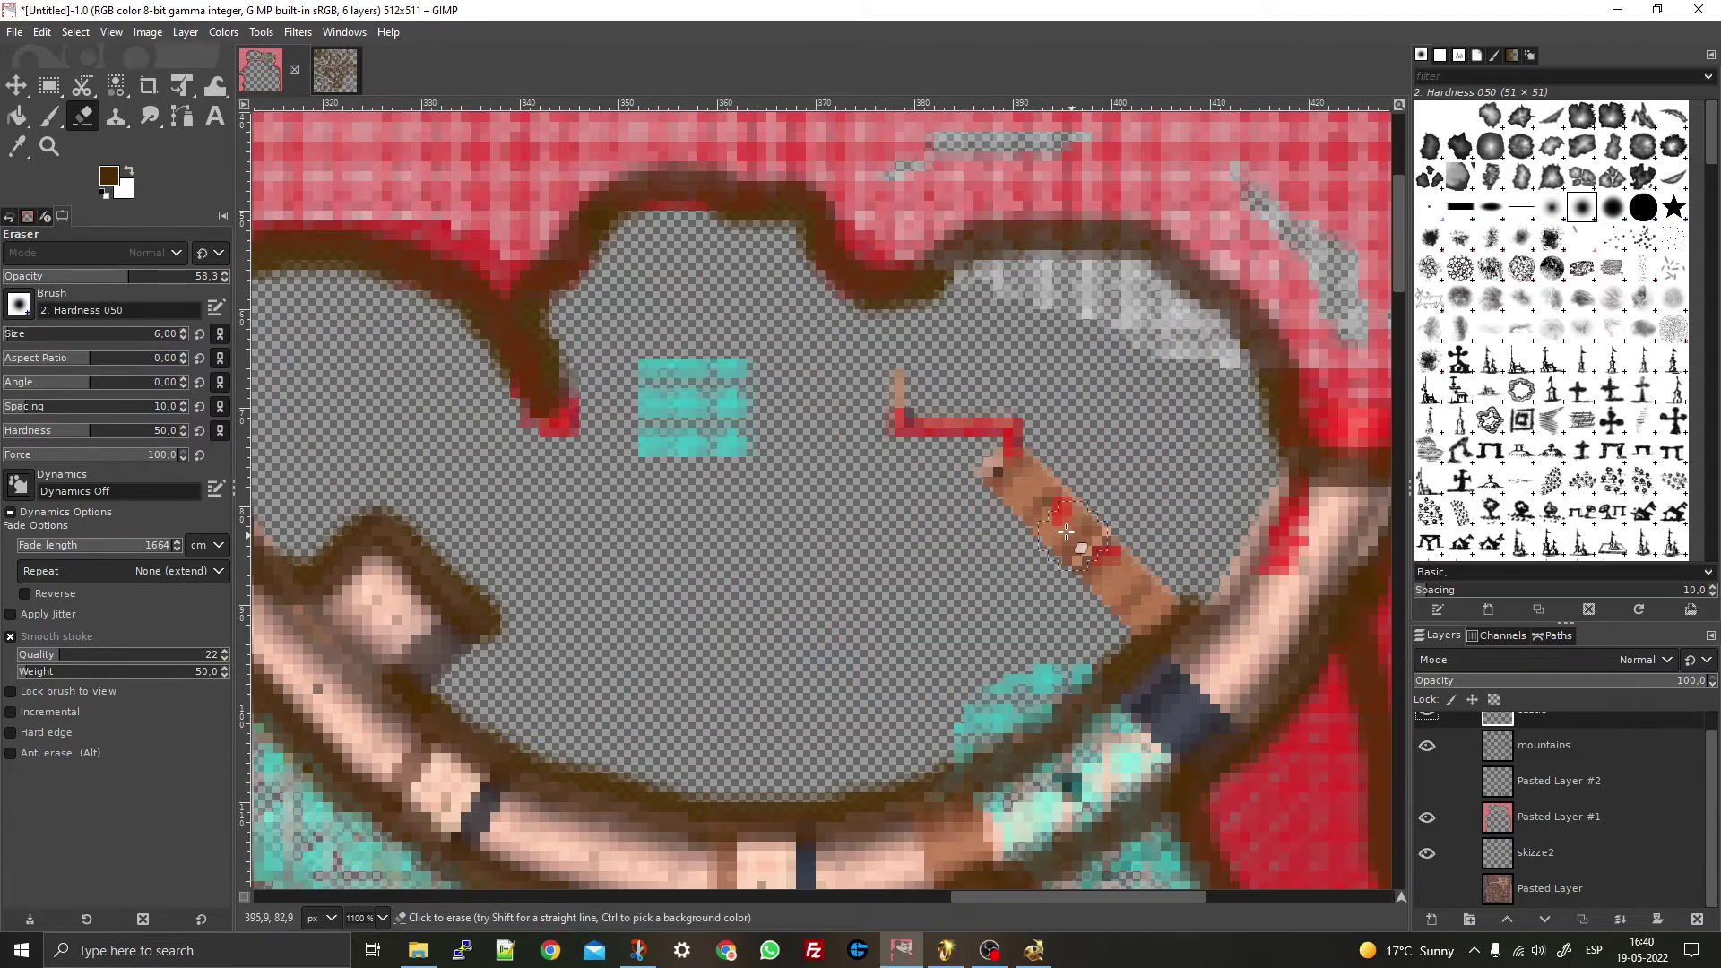
scroll(882, 412, "up", 2)
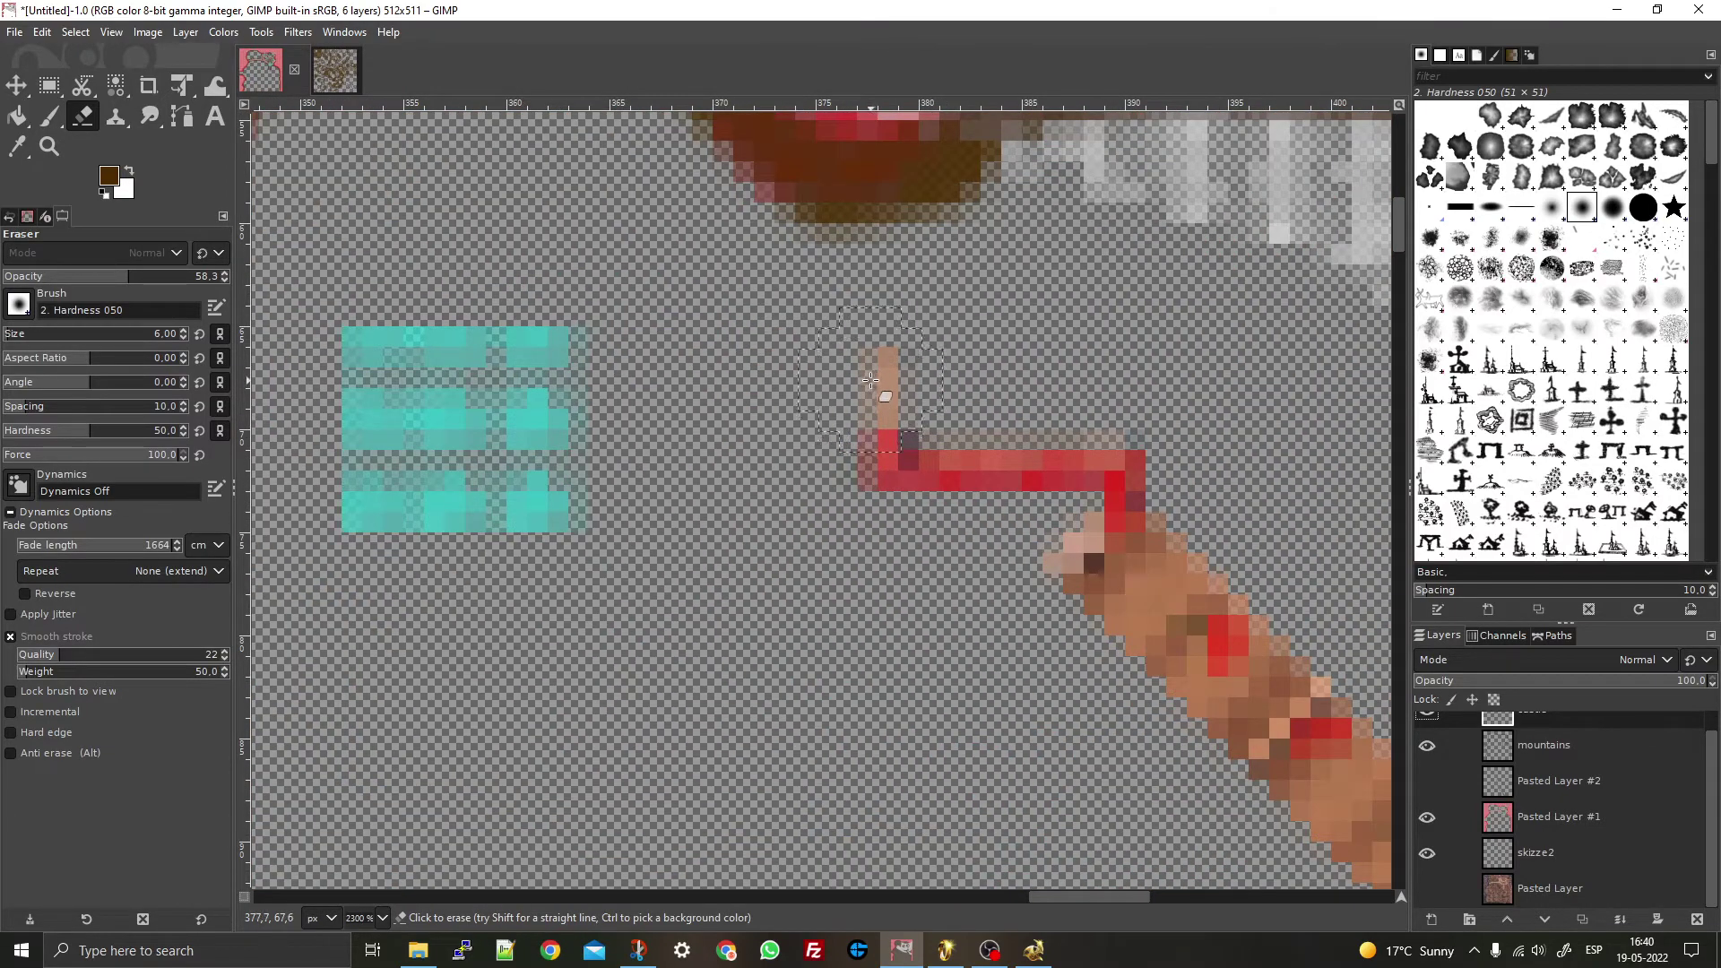
key("p")
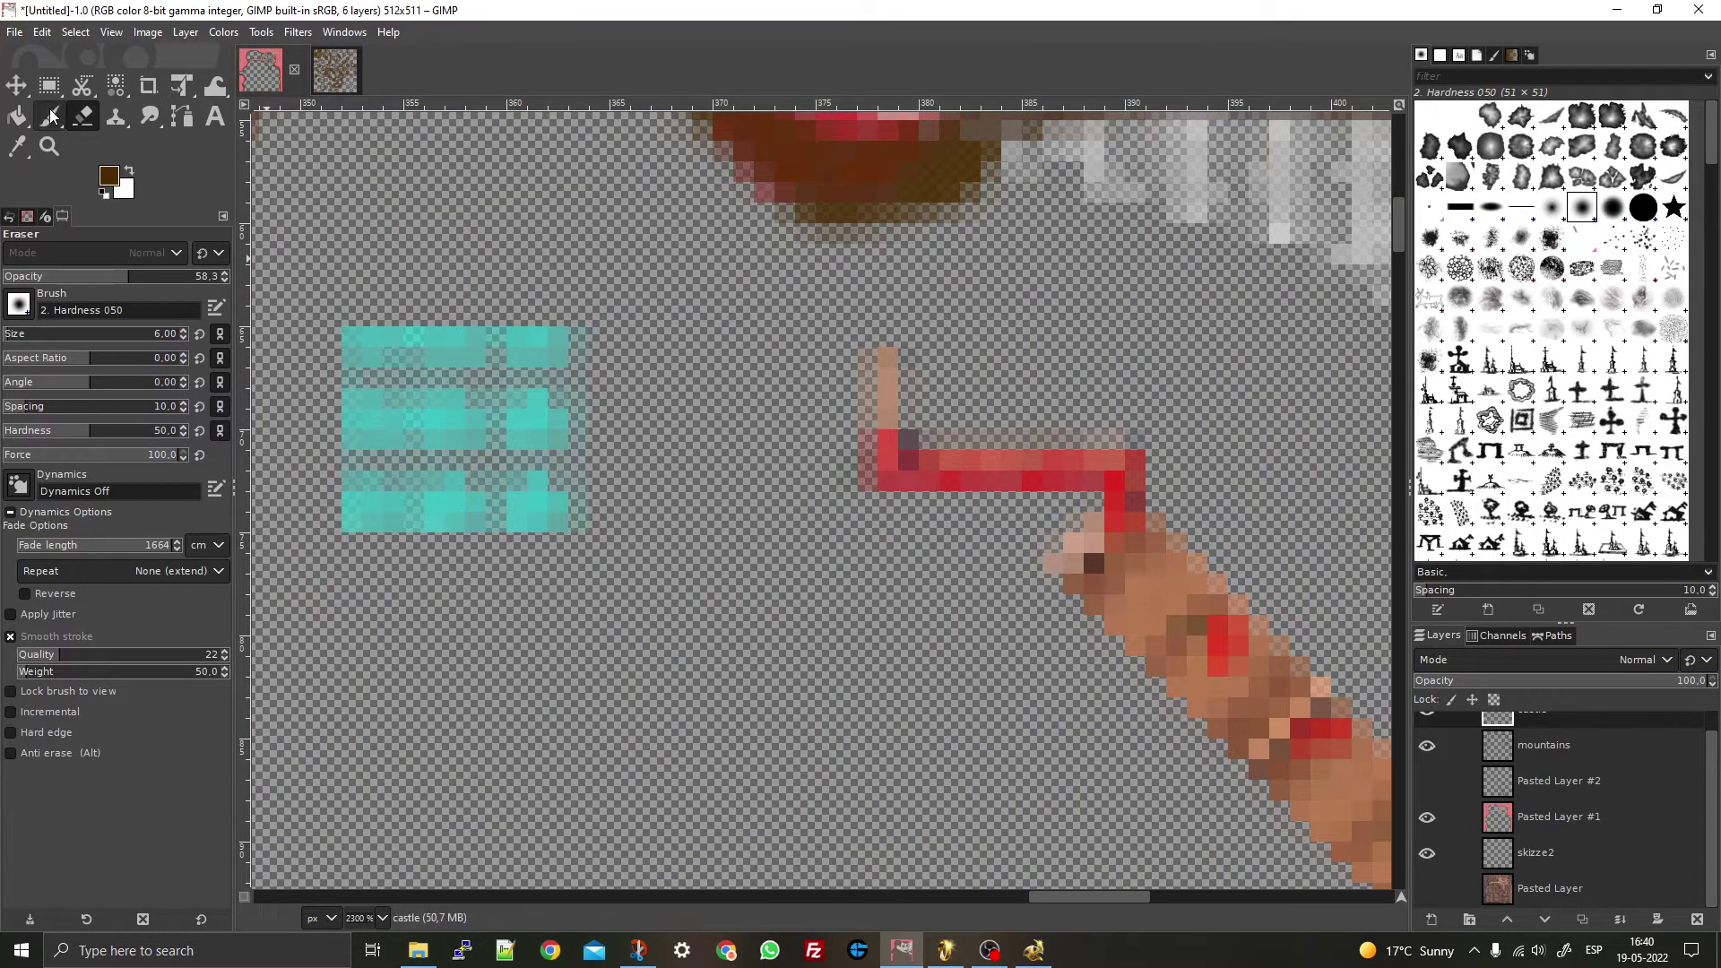
left_click(183, 338)
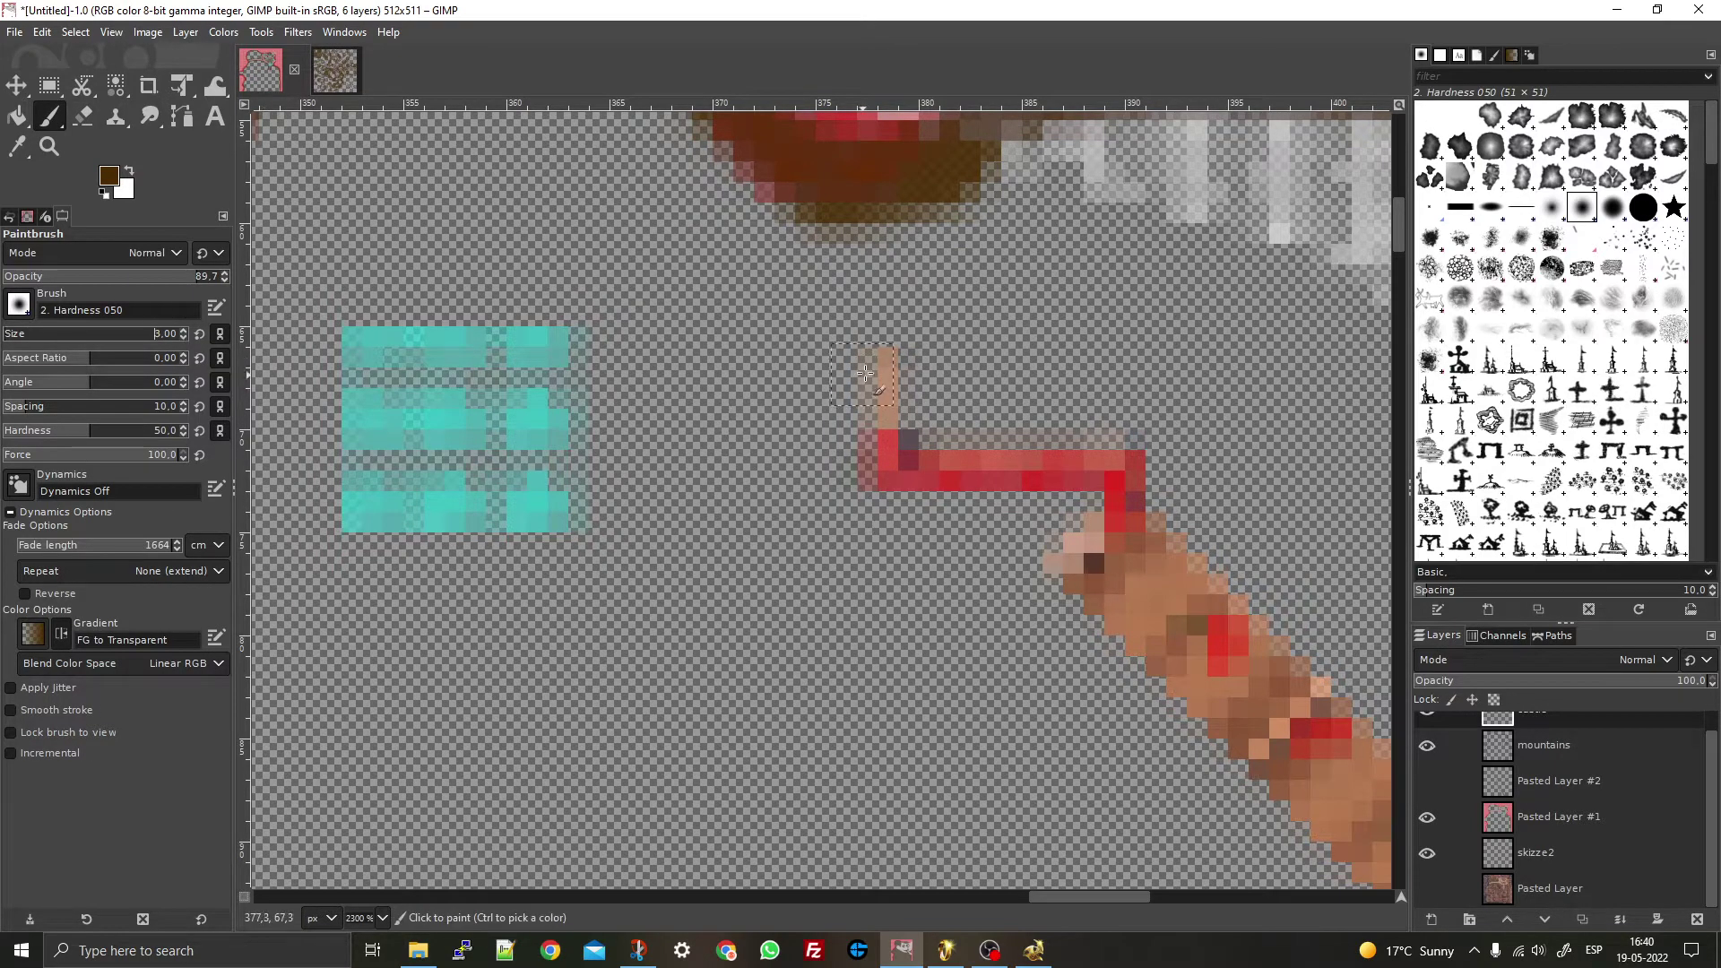
mouse_move(865, 373)
left_mouse_down()
mouse_move(877, 453)
mouse_move(950, 477)
mouse_move(1105, 477)
mouse_move(1125, 583)
left_mouse_up()
scroll(784, 551, "down", 4)
scroll(678, 561, "up", 2)
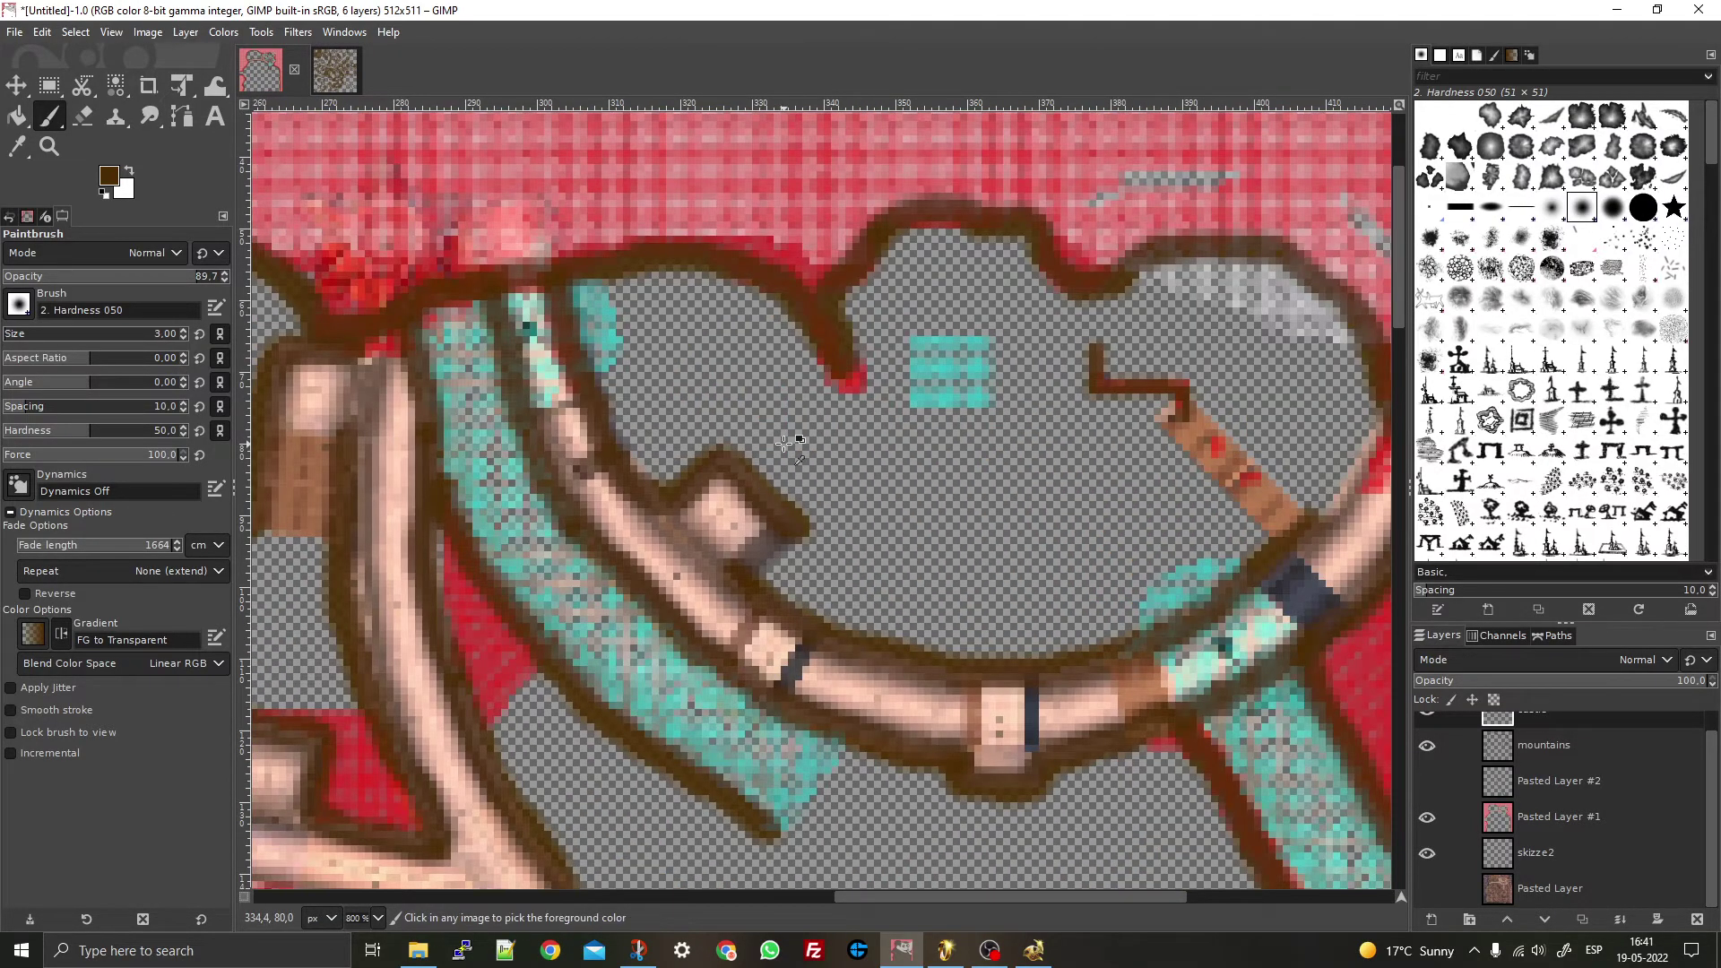
- Hide Pasted Layer #1 and skizze2 so only the brown mountain and castle outlines show, and review the whole map
scroll(708, 493, "down", 3)
scroll(659, 610, "down", 2)
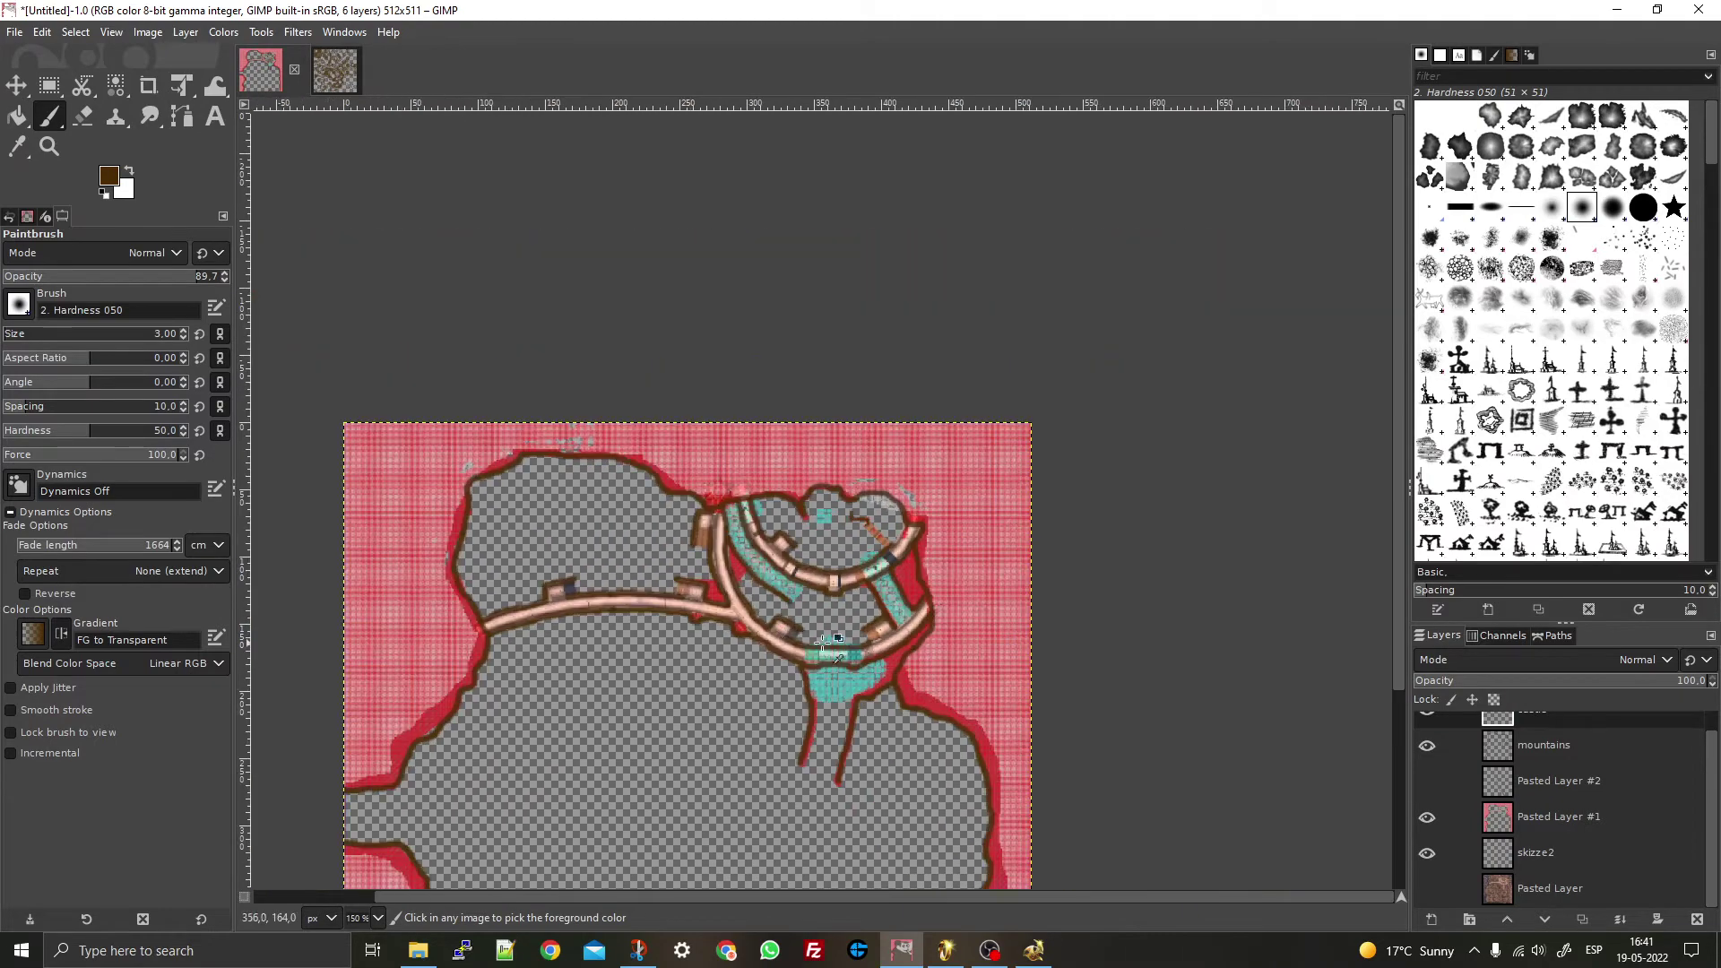
left_click(1427, 817)
left_click(1426, 855)
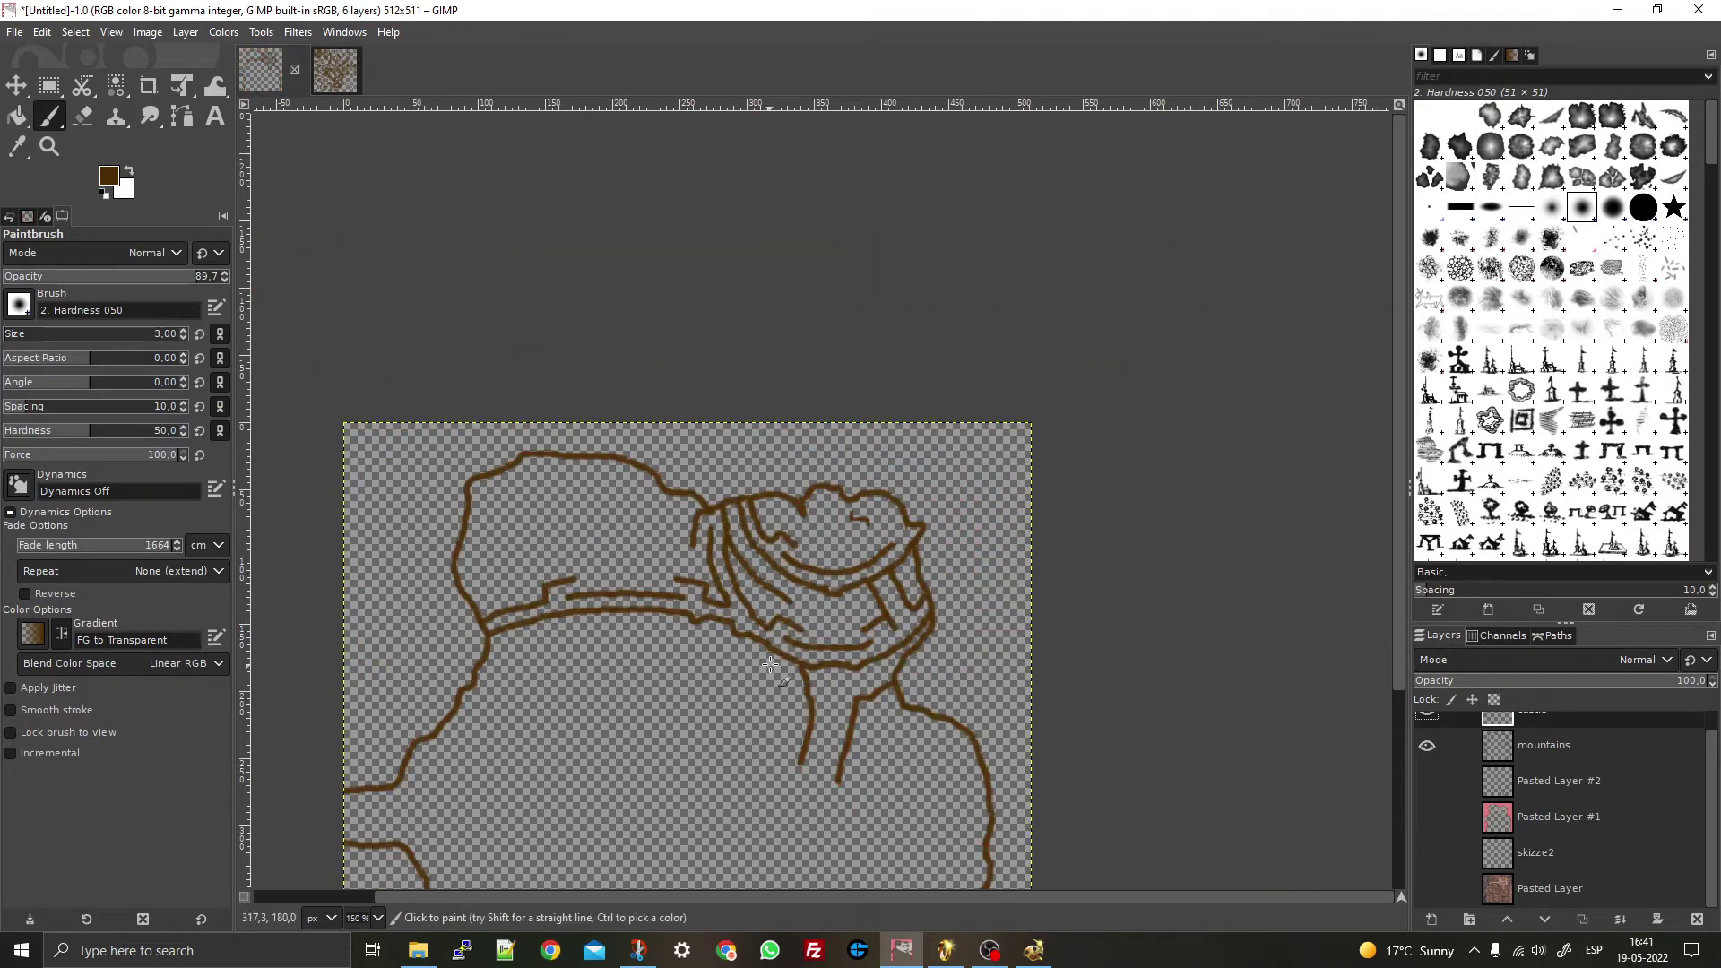
scroll(798, 581, "down", 4)
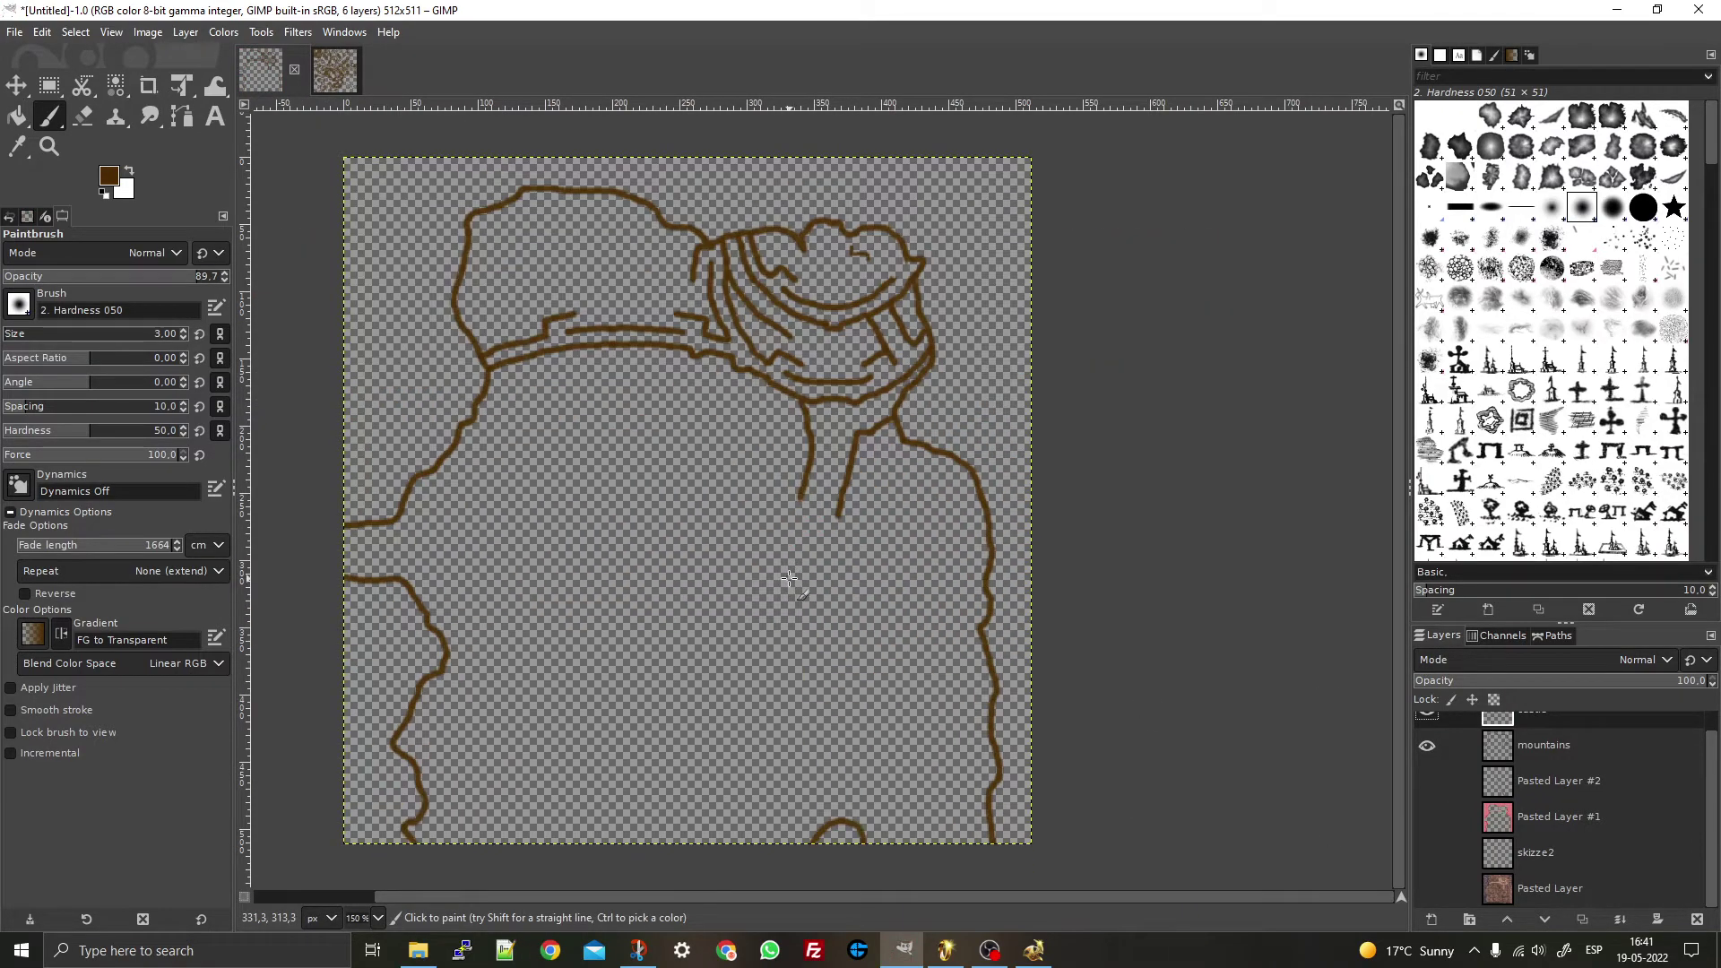
scroll(900, 295, "up", 6)
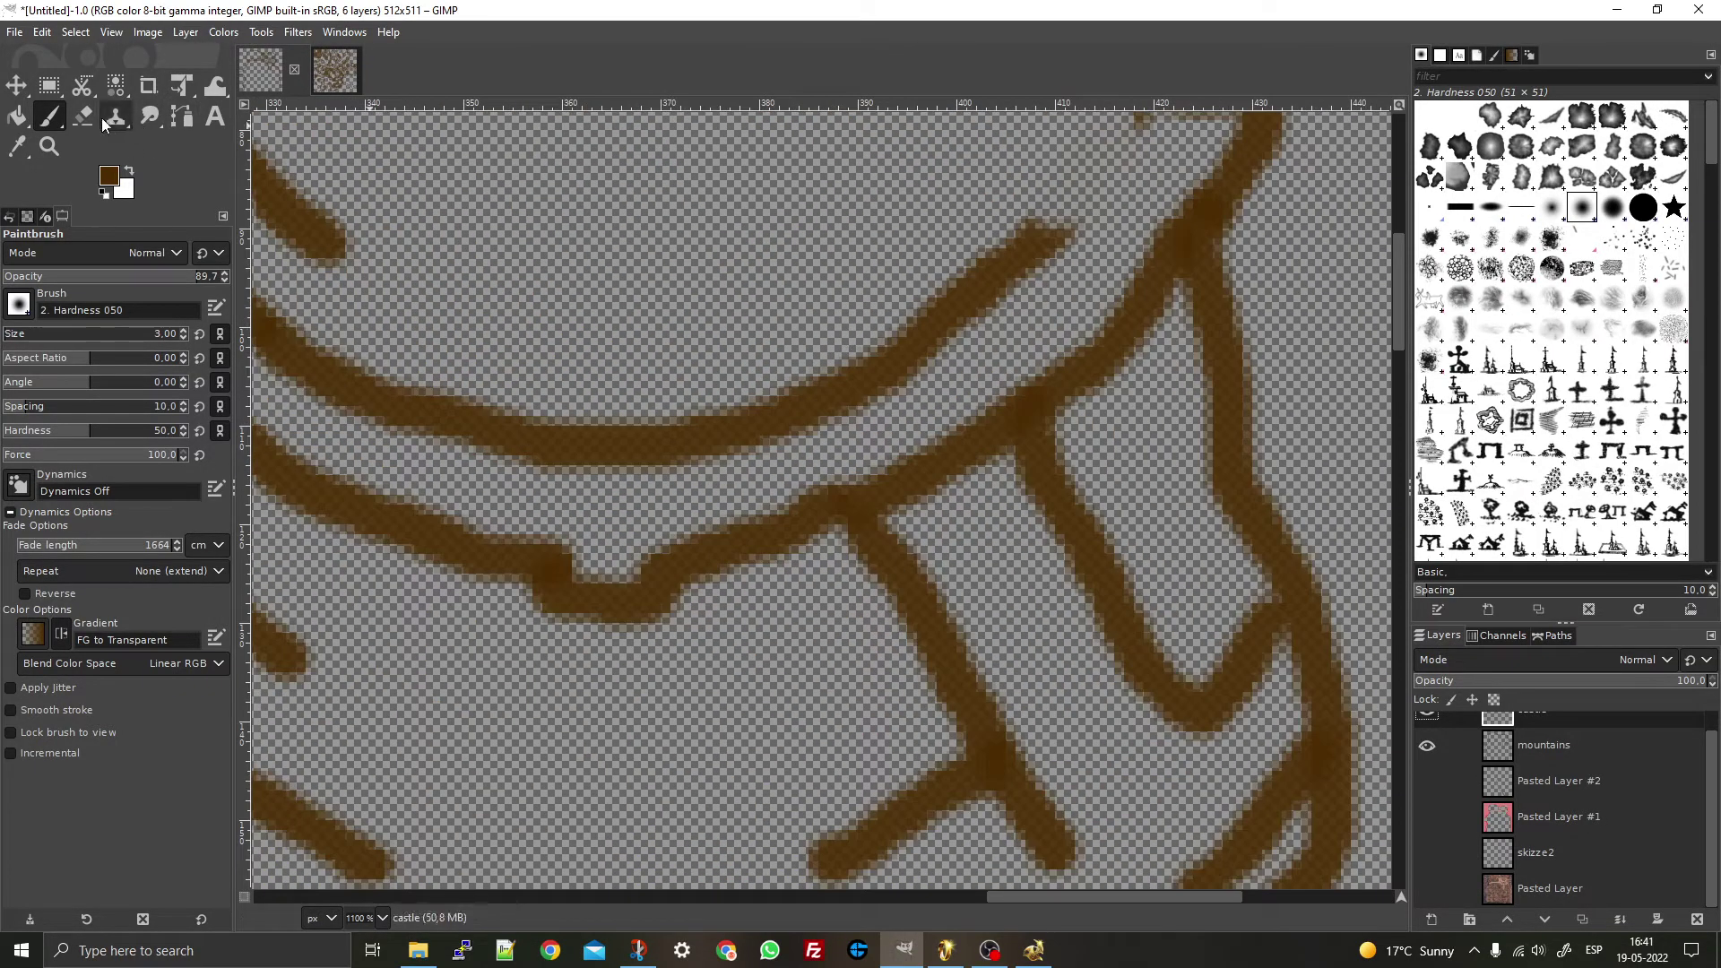
- With the eraser at size 14 and 28.9 opacity, fade both edges of the inner wall at the top of the right-hand ramp
left_click(82, 116)
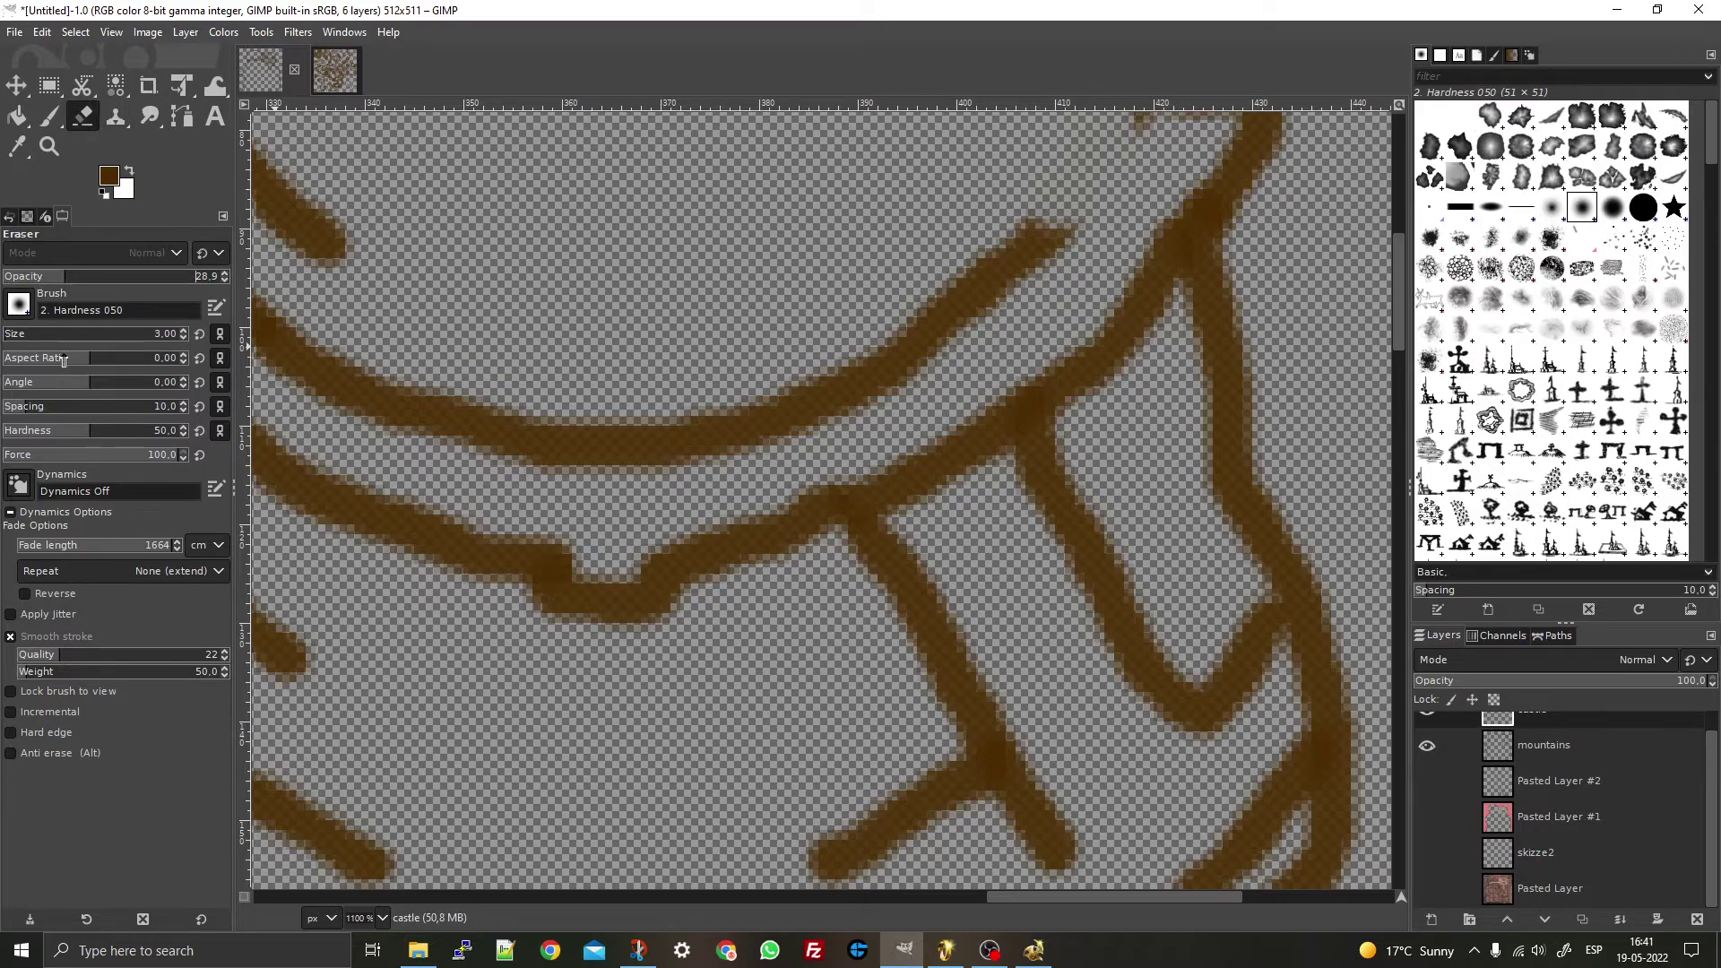
left_click(26, 335)
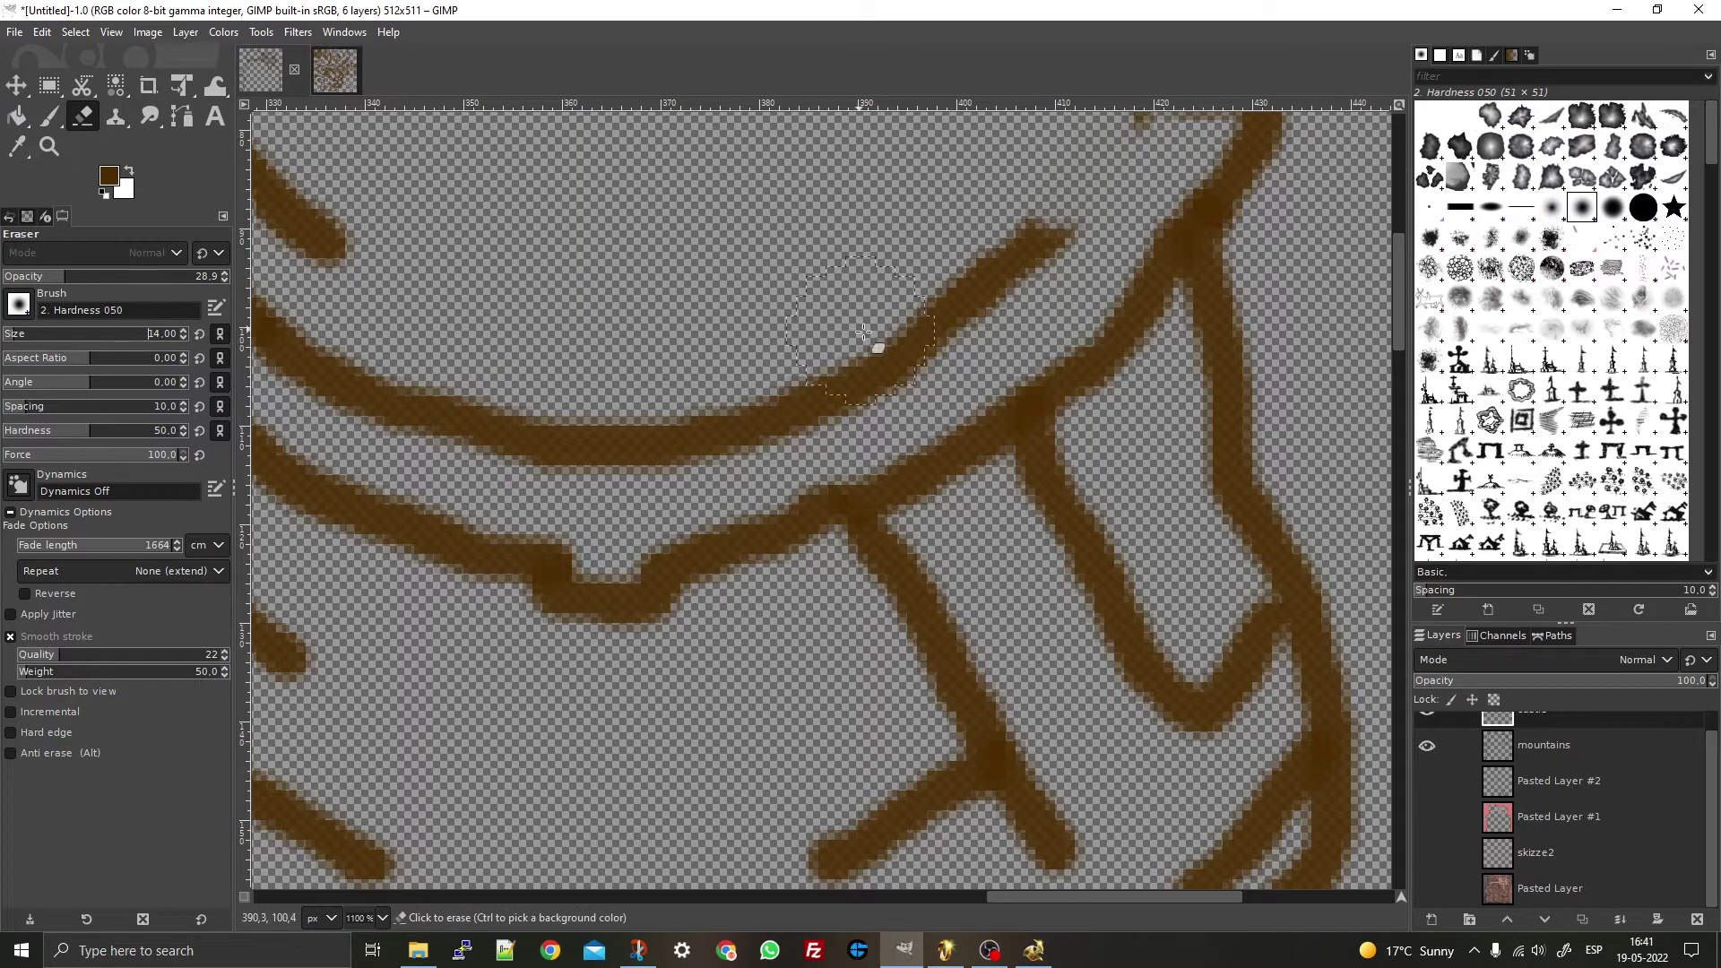
left_click_drag(971, 503, 845, 317)
mouse_move(913, 421)
left_mouse_down()
mouse_move(950, 502)
mouse_move(868, 350)
left_mouse_up()
mouse_move(918, 457)
left_mouse_down()
mouse_move(858, 356)
mouse_move(974, 482)
mouse_move(964, 500)
mouse_move(874, 353)
left_mouse_up()
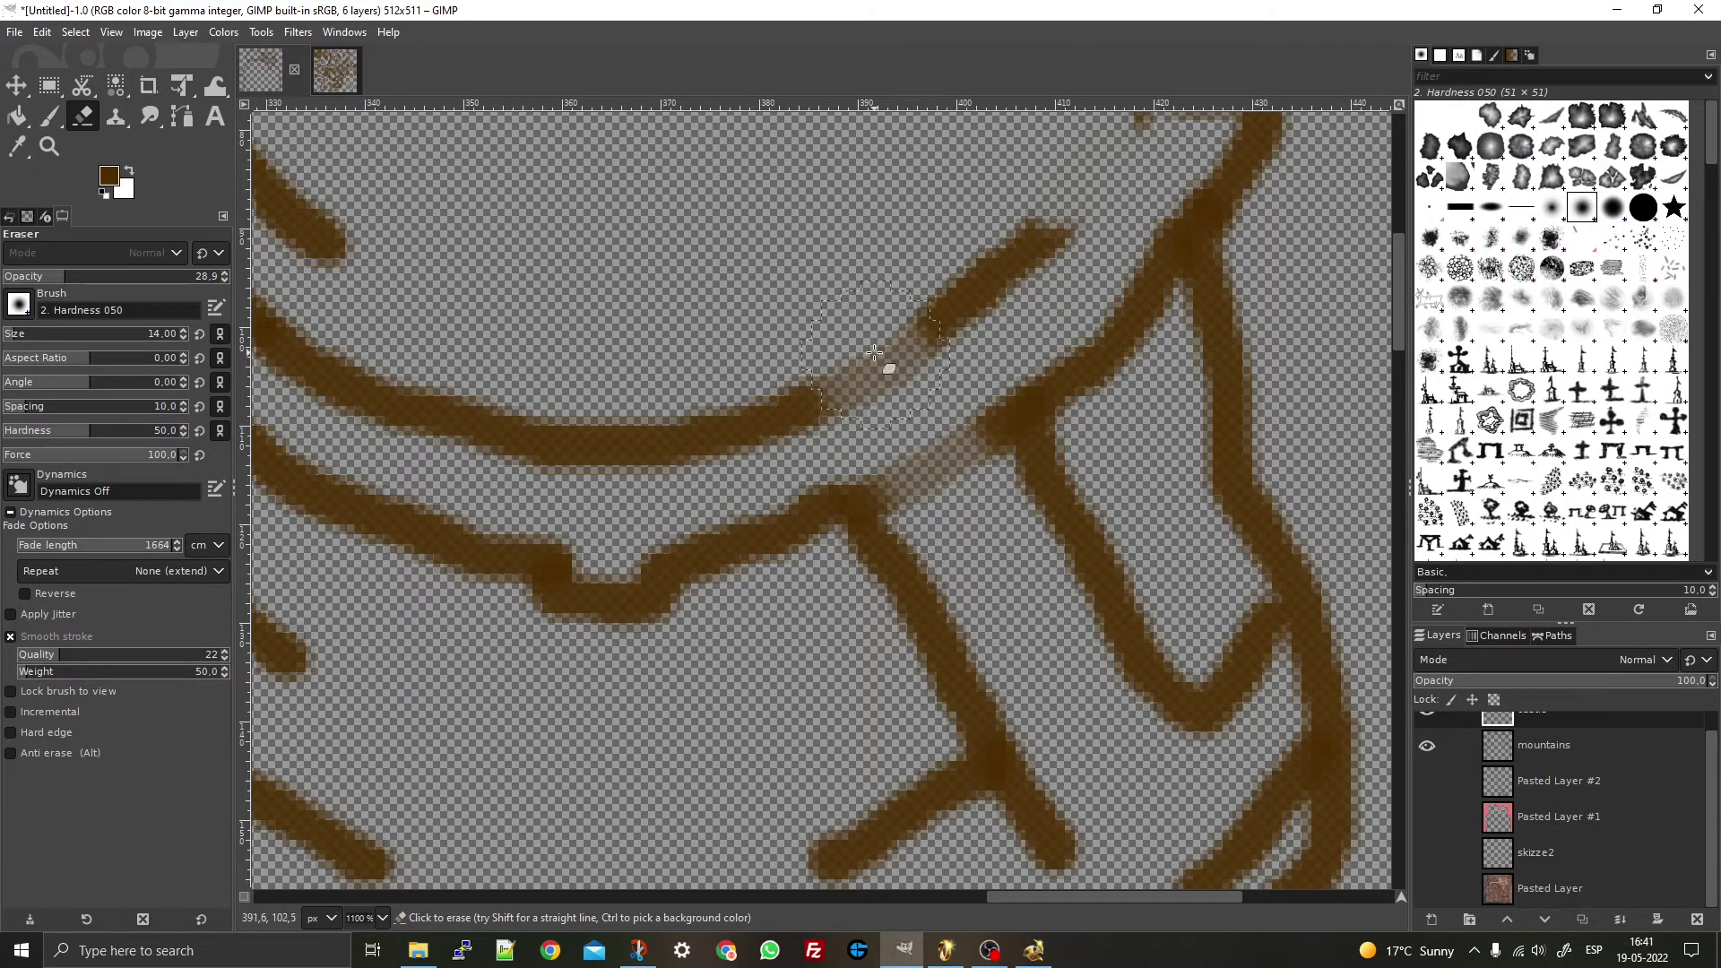
scroll(915, 389, "down", 6, "ctrl")
scroll(918, 472, "up", 6, "ctrl")
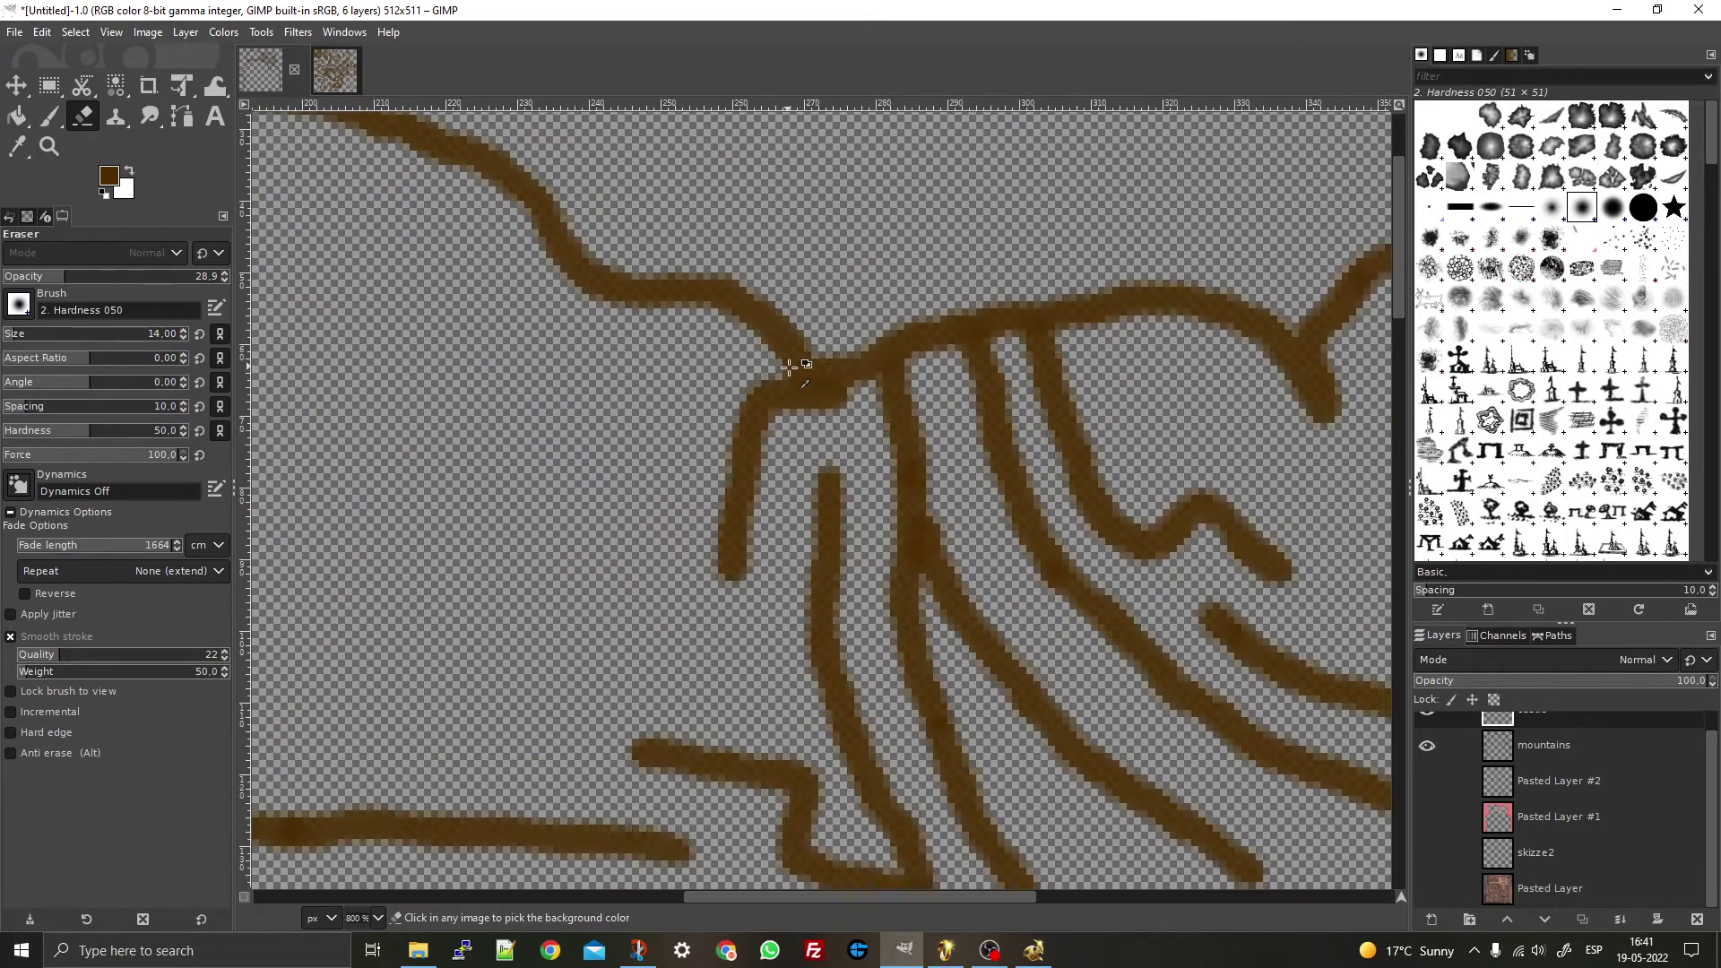
- Show Pasted Layer #1 and fade both brown edges of the narrow wall between the turquoise areas just below the upper mountain outline
scroll(919, 473, "down", 5, "ctrl")
scroll(1056, 518, "up", 5, "ctrl")
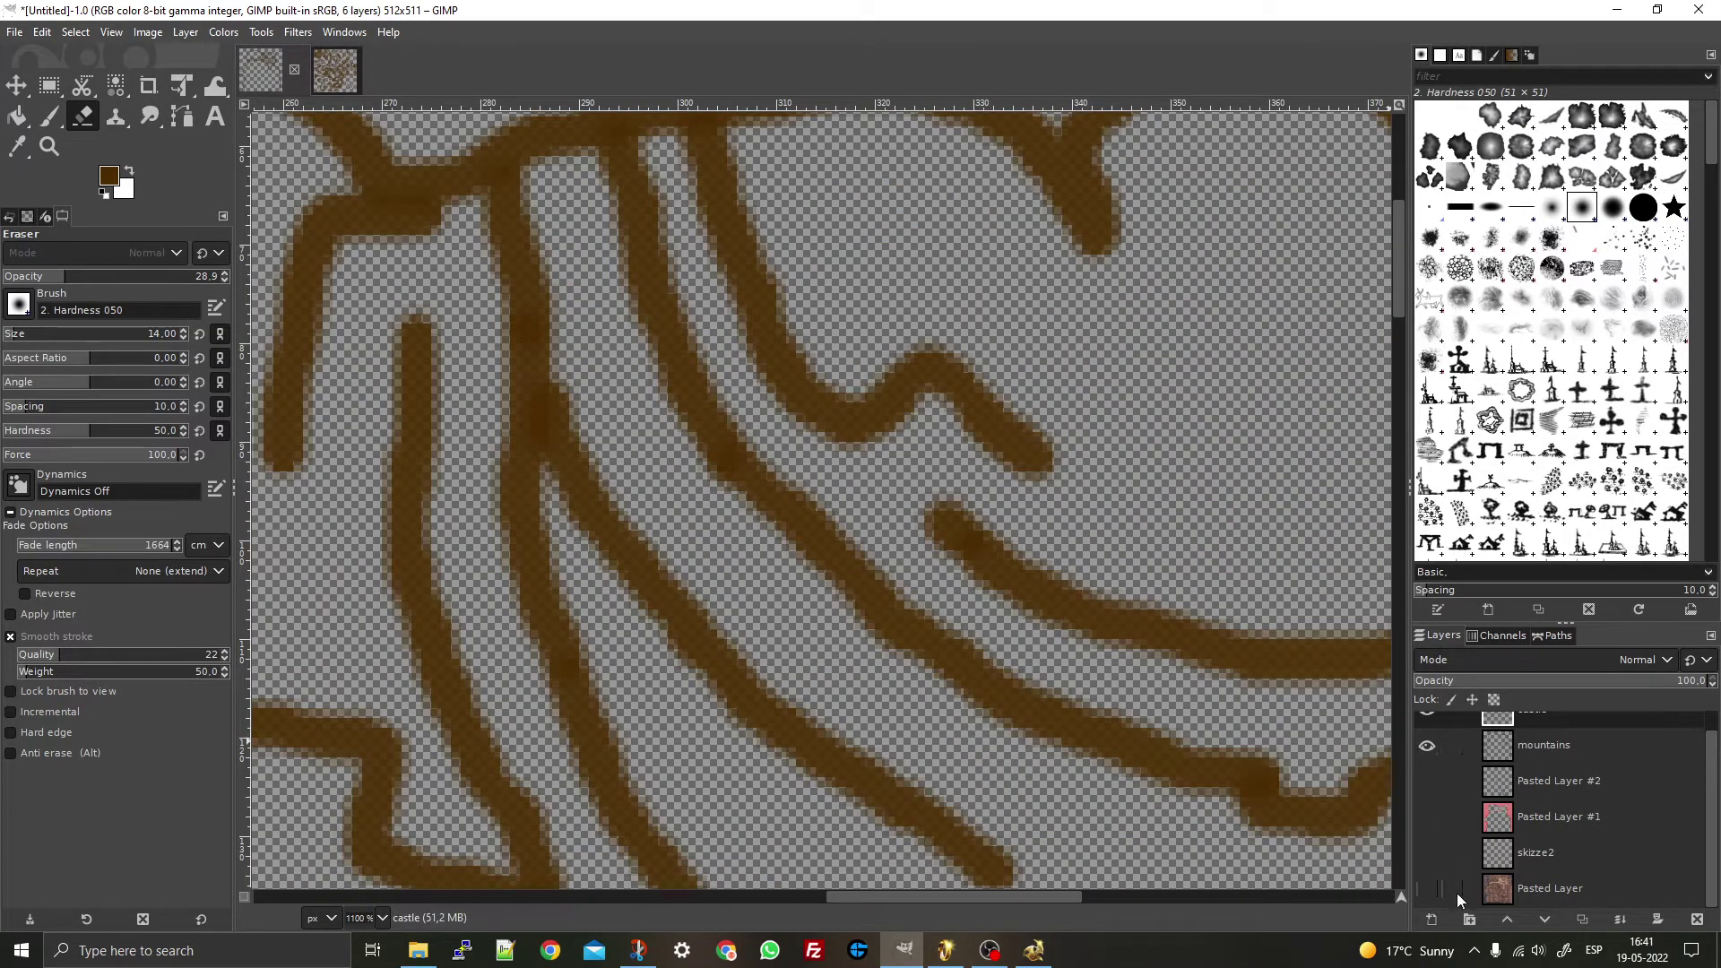
left_click(1427, 820)
scroll(659, 238, "down", 5, "ctrl")
scroll(731, 269, "up", 6, "ctrl")
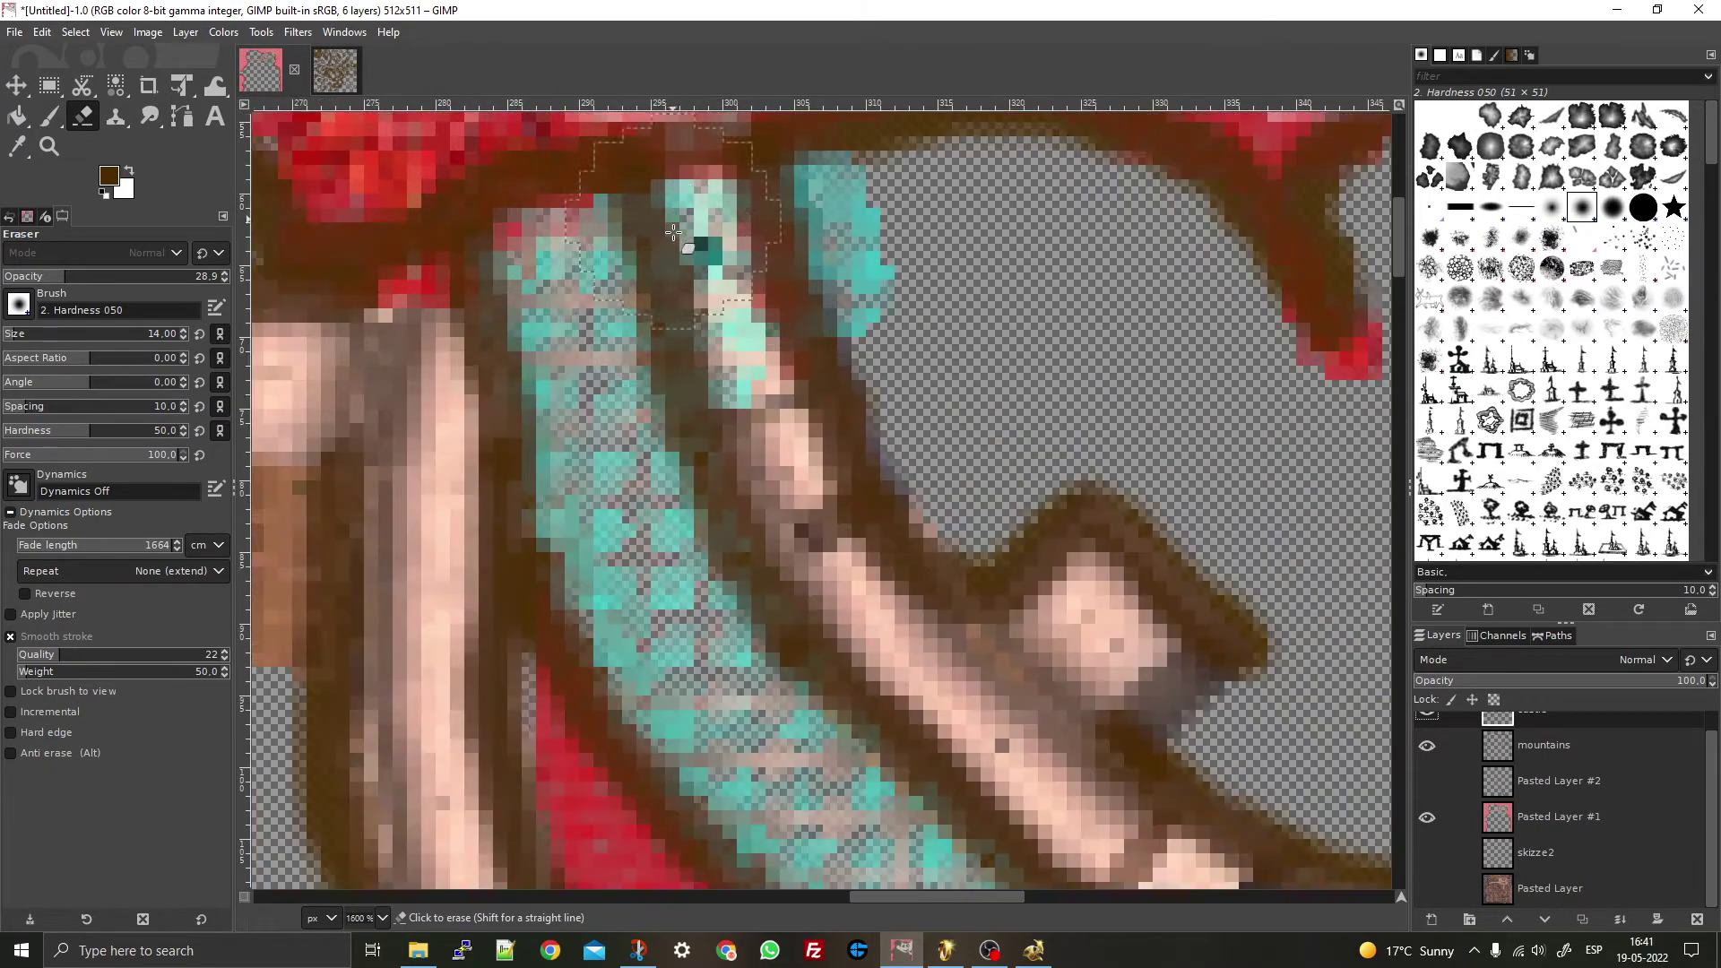
left_click_drag(731, 269, 830, 241)
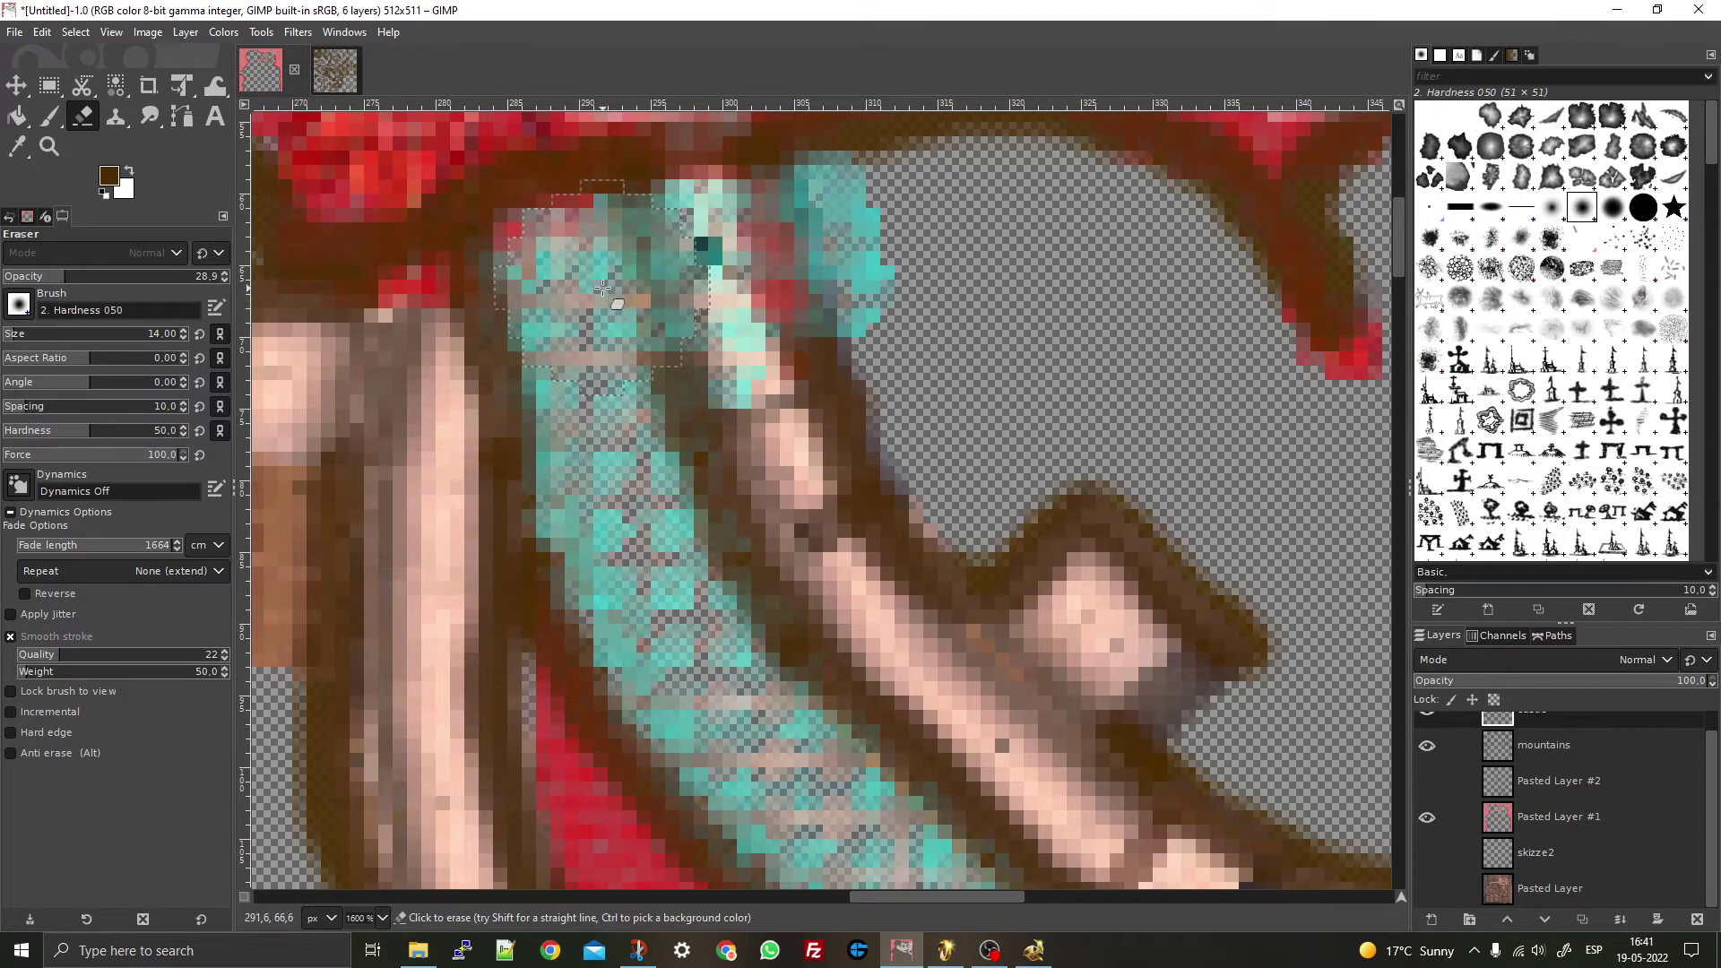
- Fade both edges of the outer wall at the gate above the ramp, and hide Pasted Layer #1 to review the brown outlines
scroll(910, 474, "down", 5)
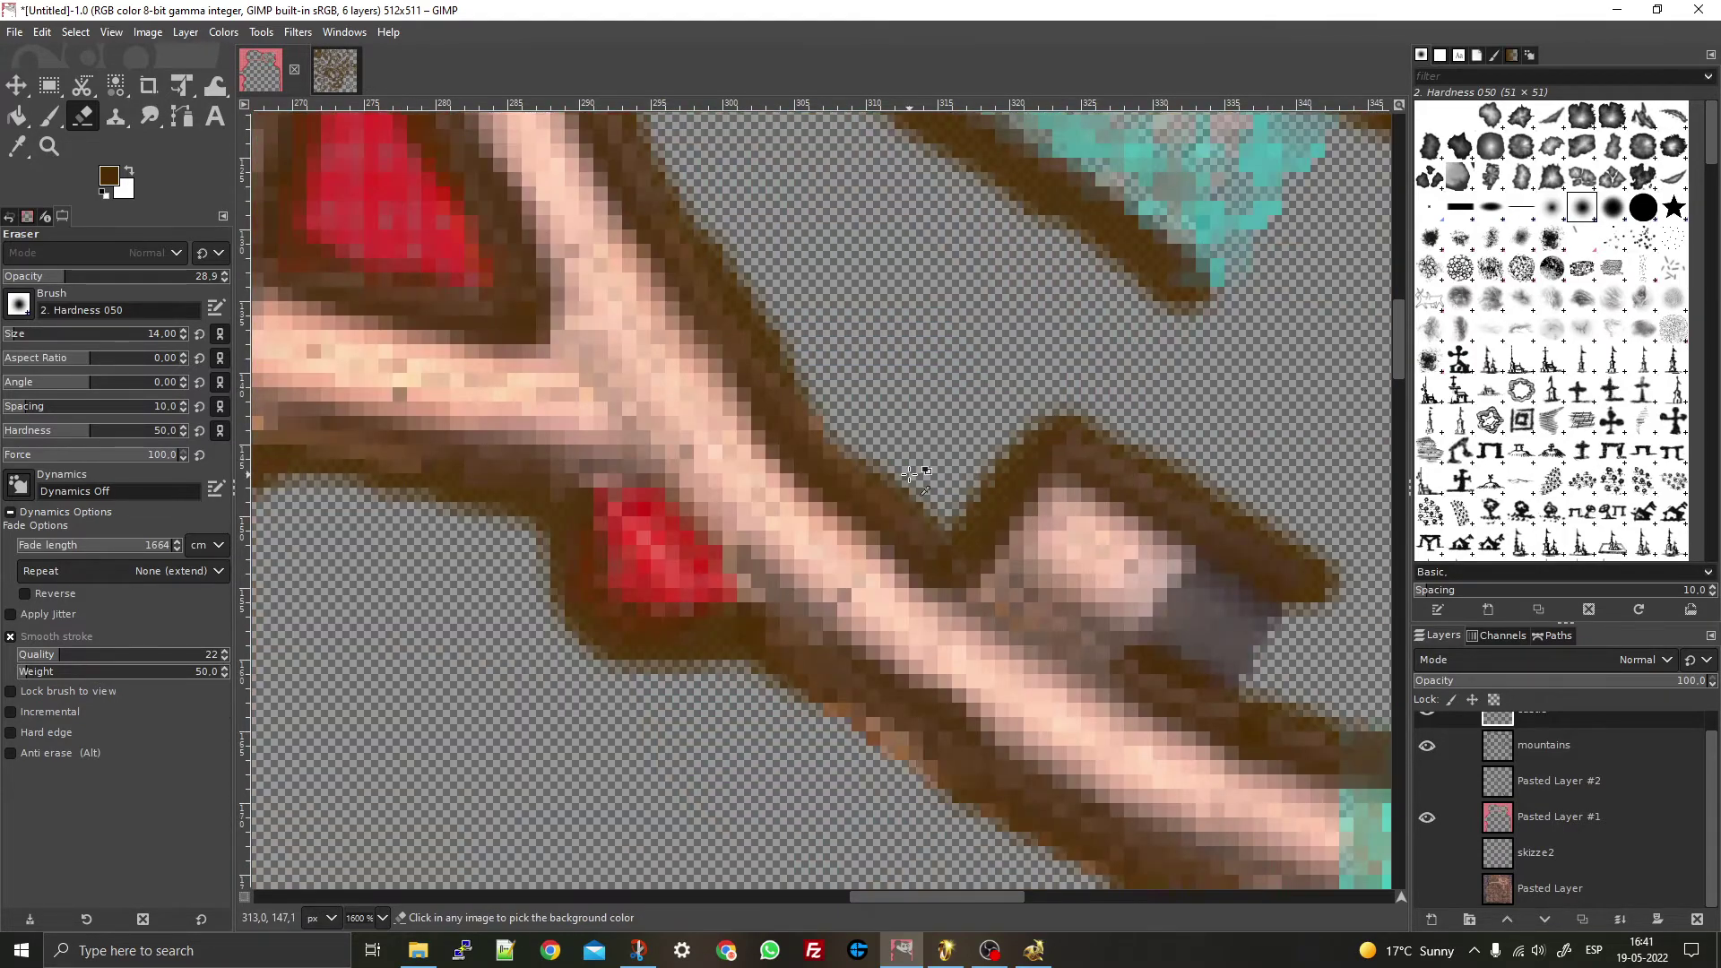
scroll(910, 473, "down", 6)
scroll(893, 229, "up", 7)
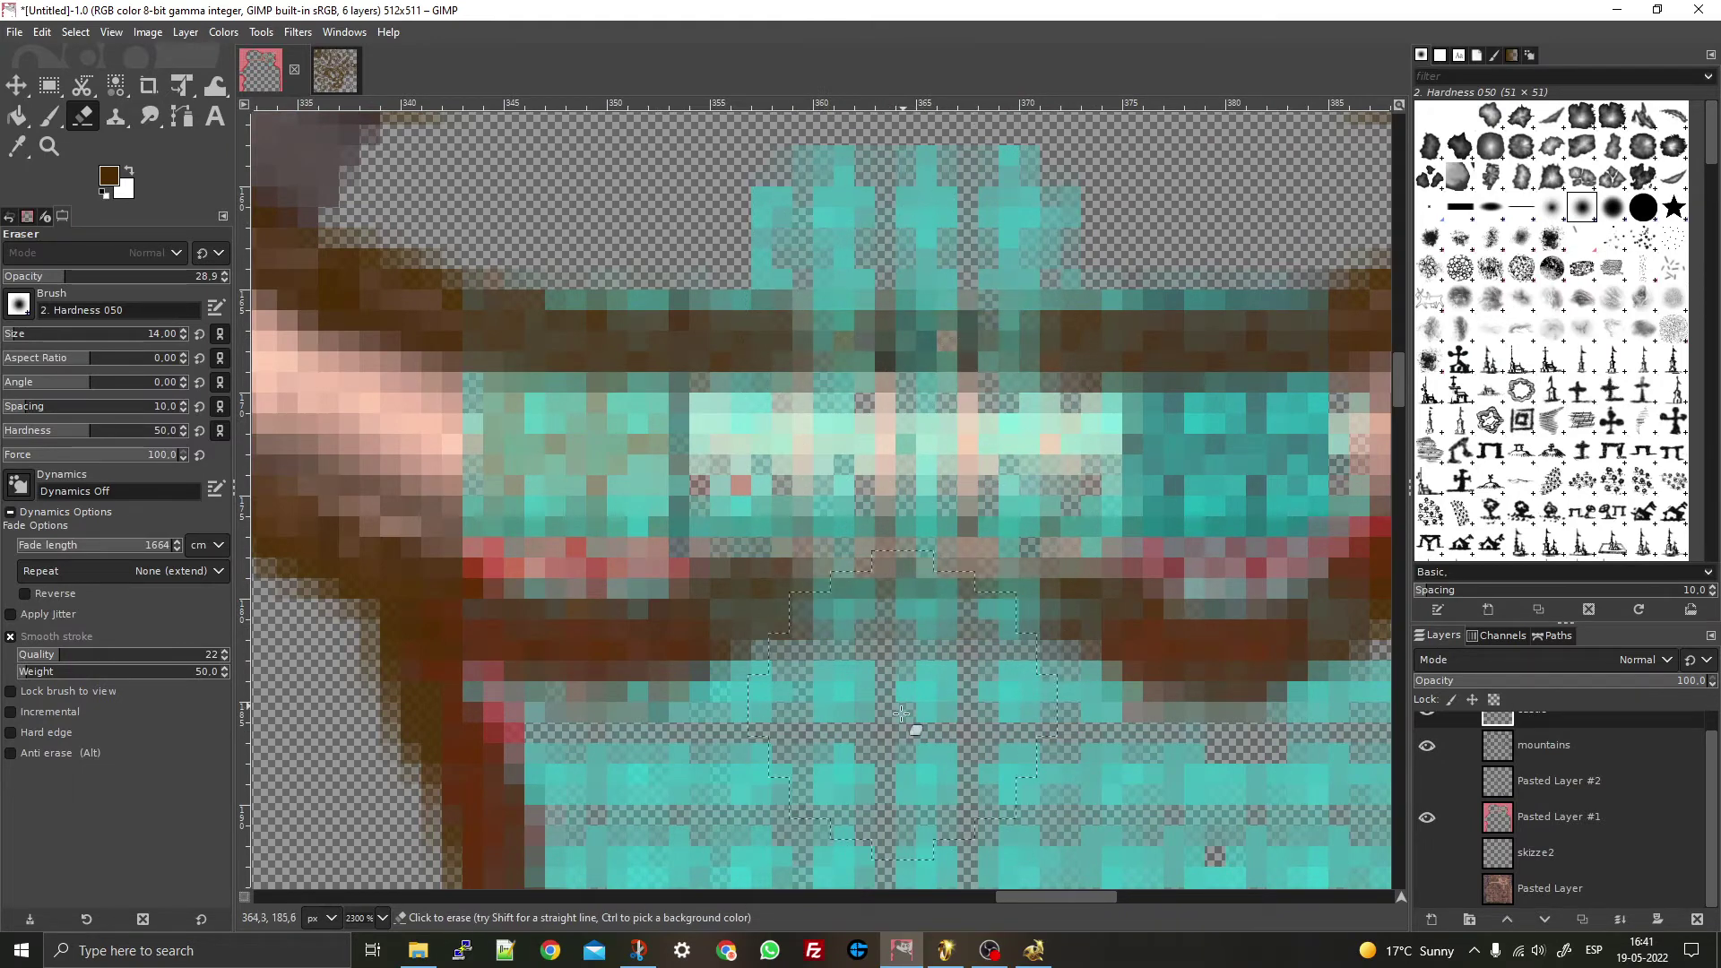
scroll(1434, 749, "up", 1)
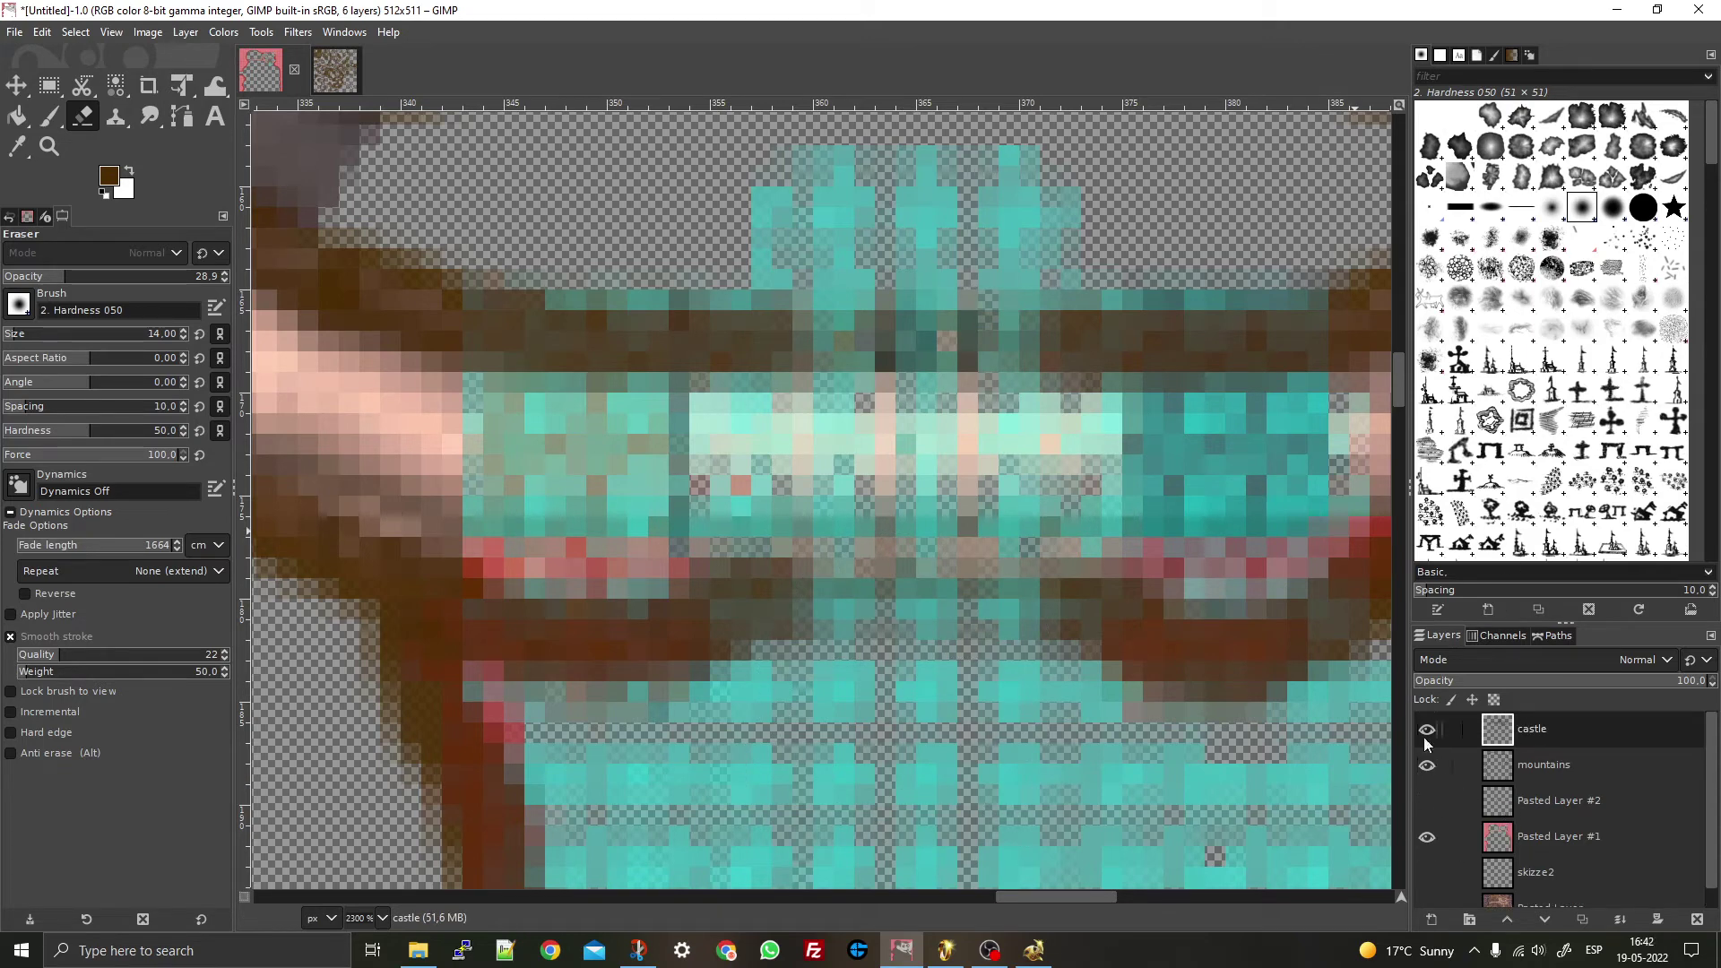
left_click(1427, 836)
scroll(884, 511, "down", 6)
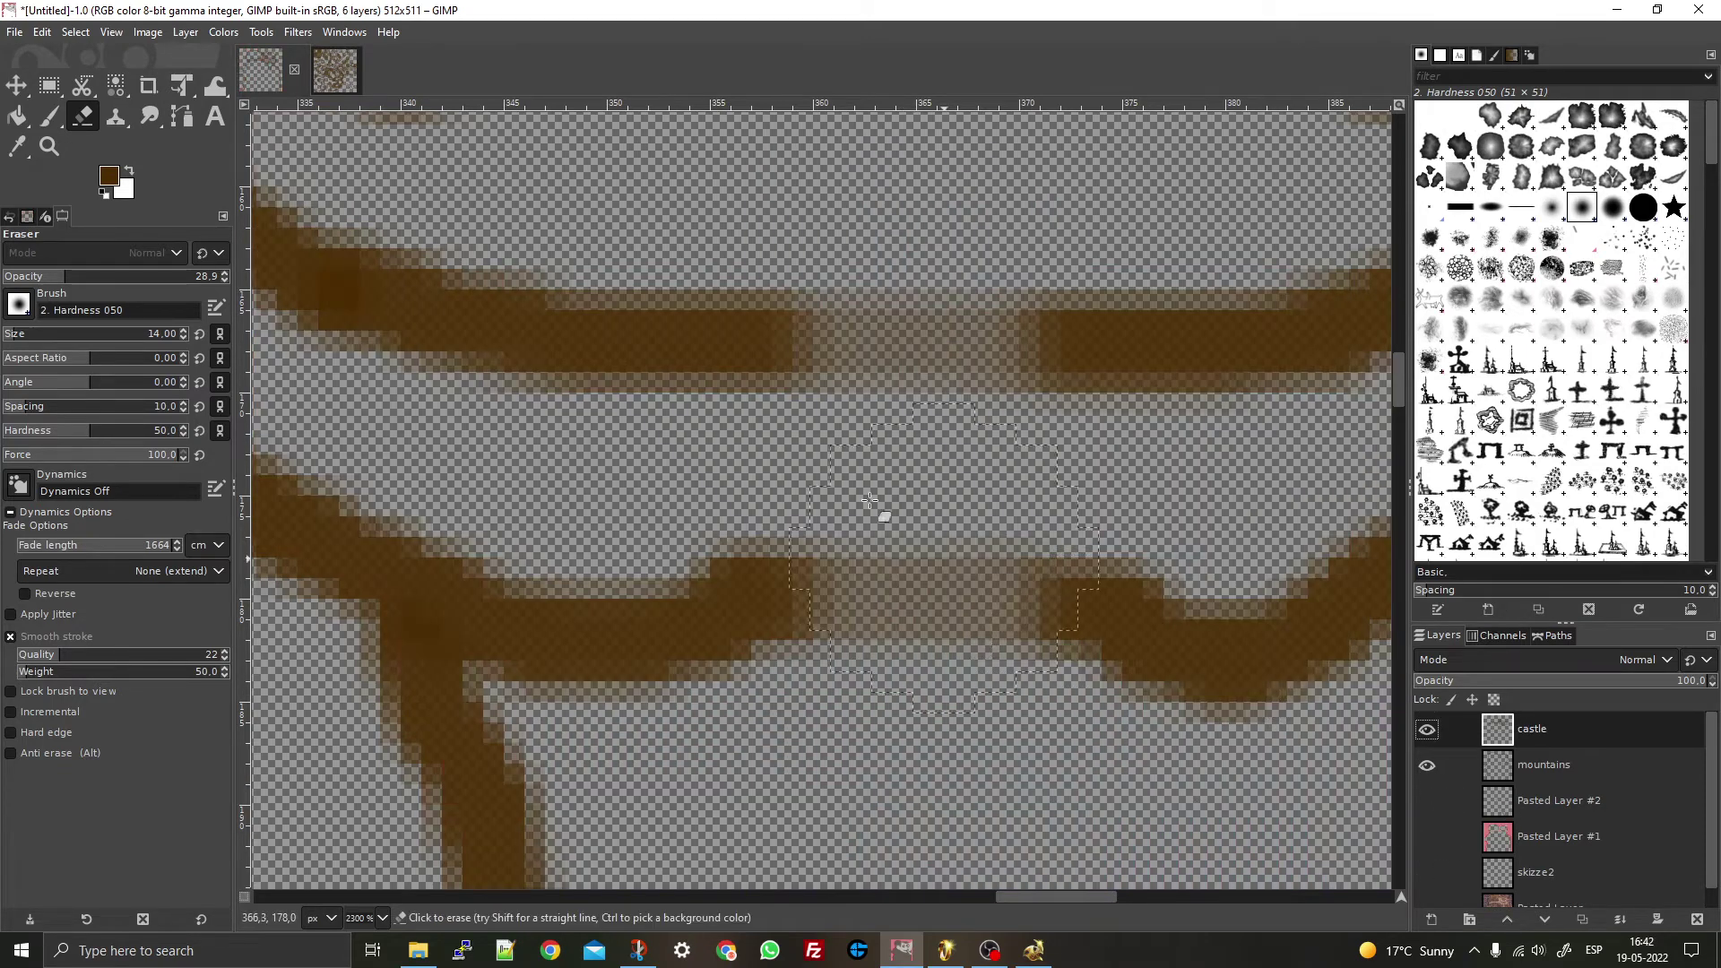
scroll(810, 441, "up", 3)
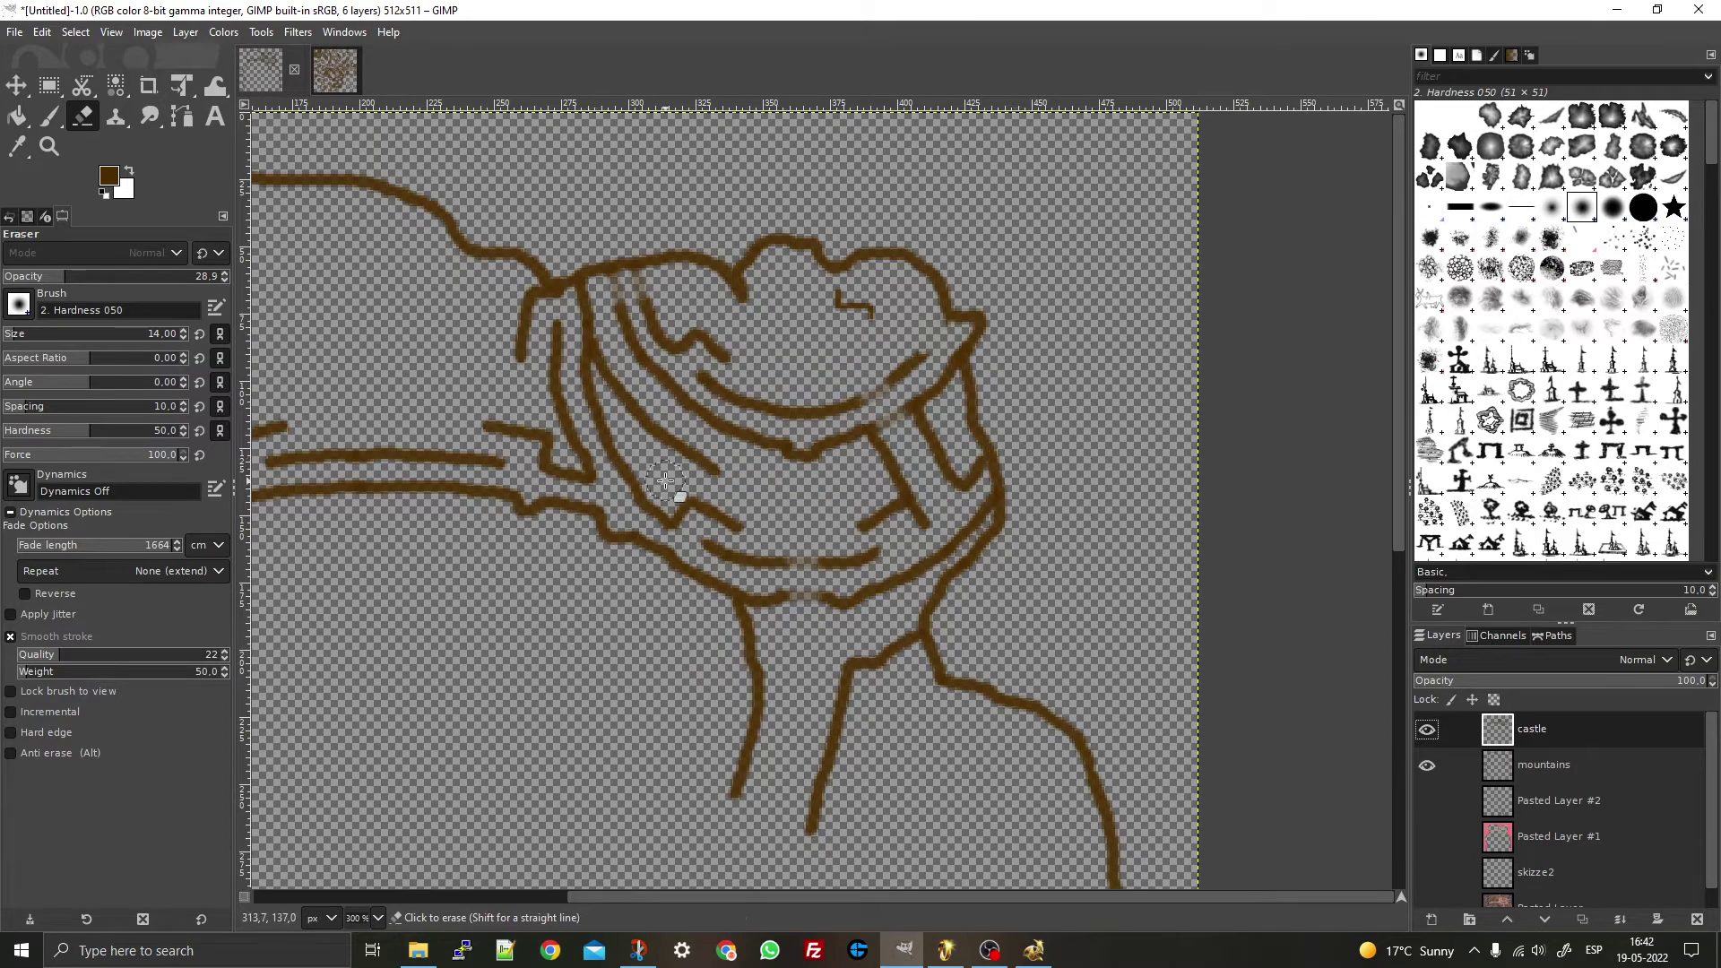
scroll(583, 493, "down", 2)
scroll(616, 352, "up", 4)
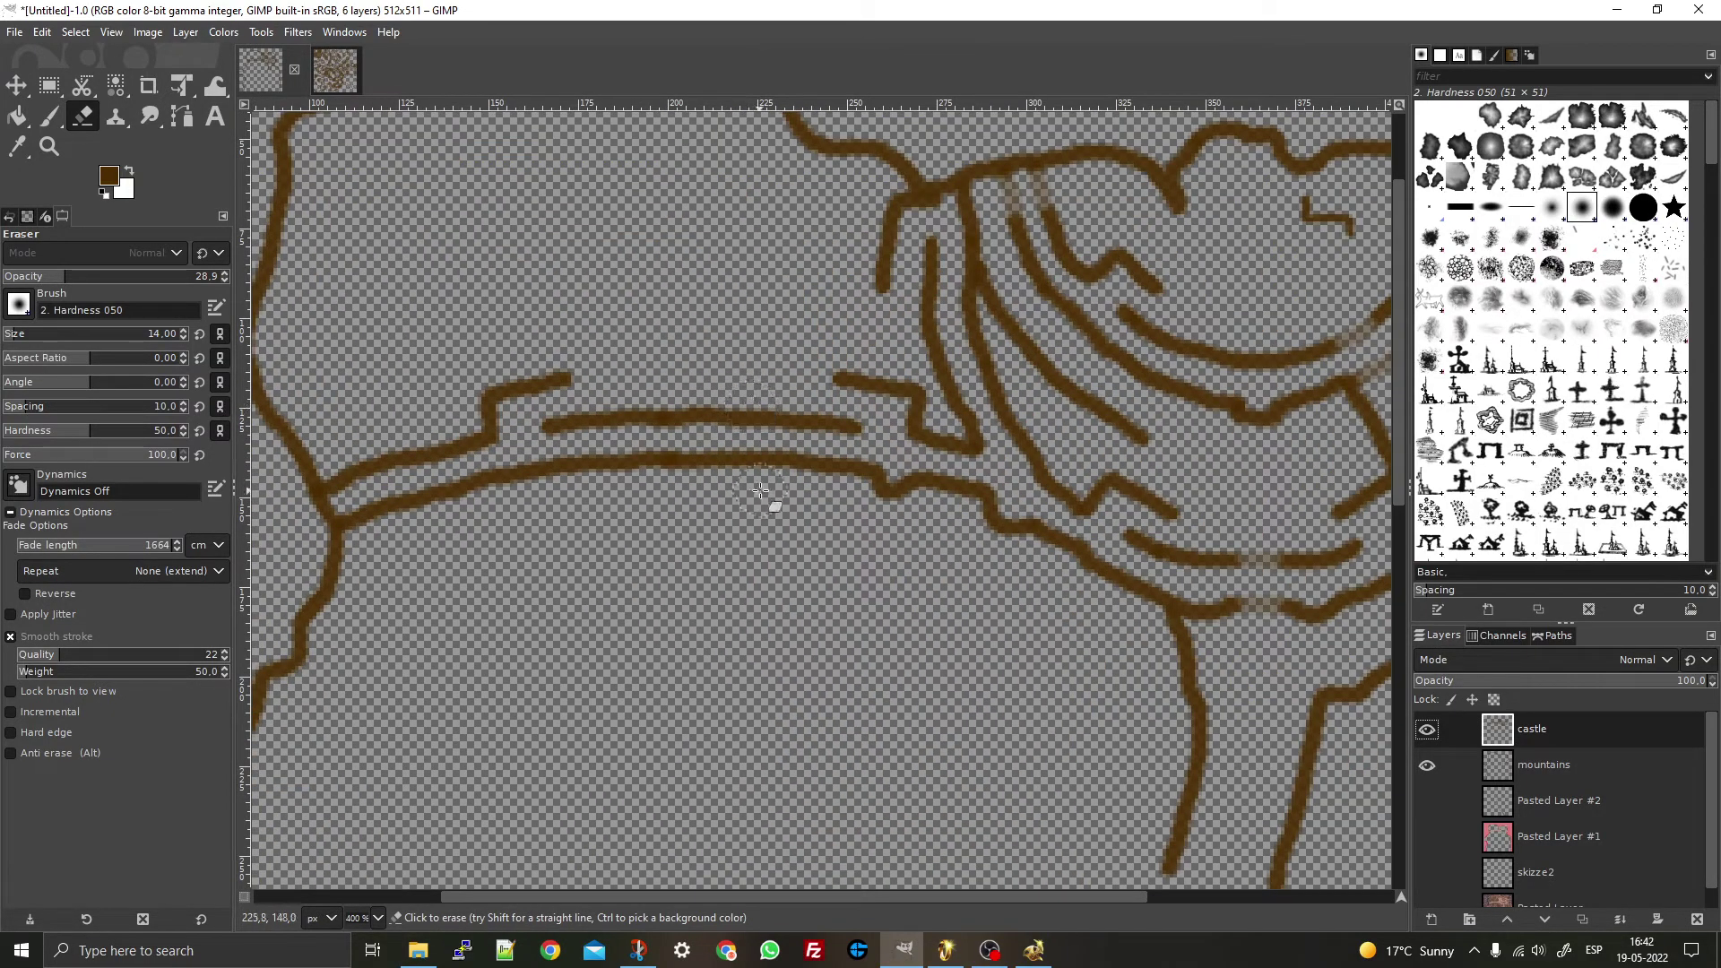
scroll(738, 476, "up", 3)
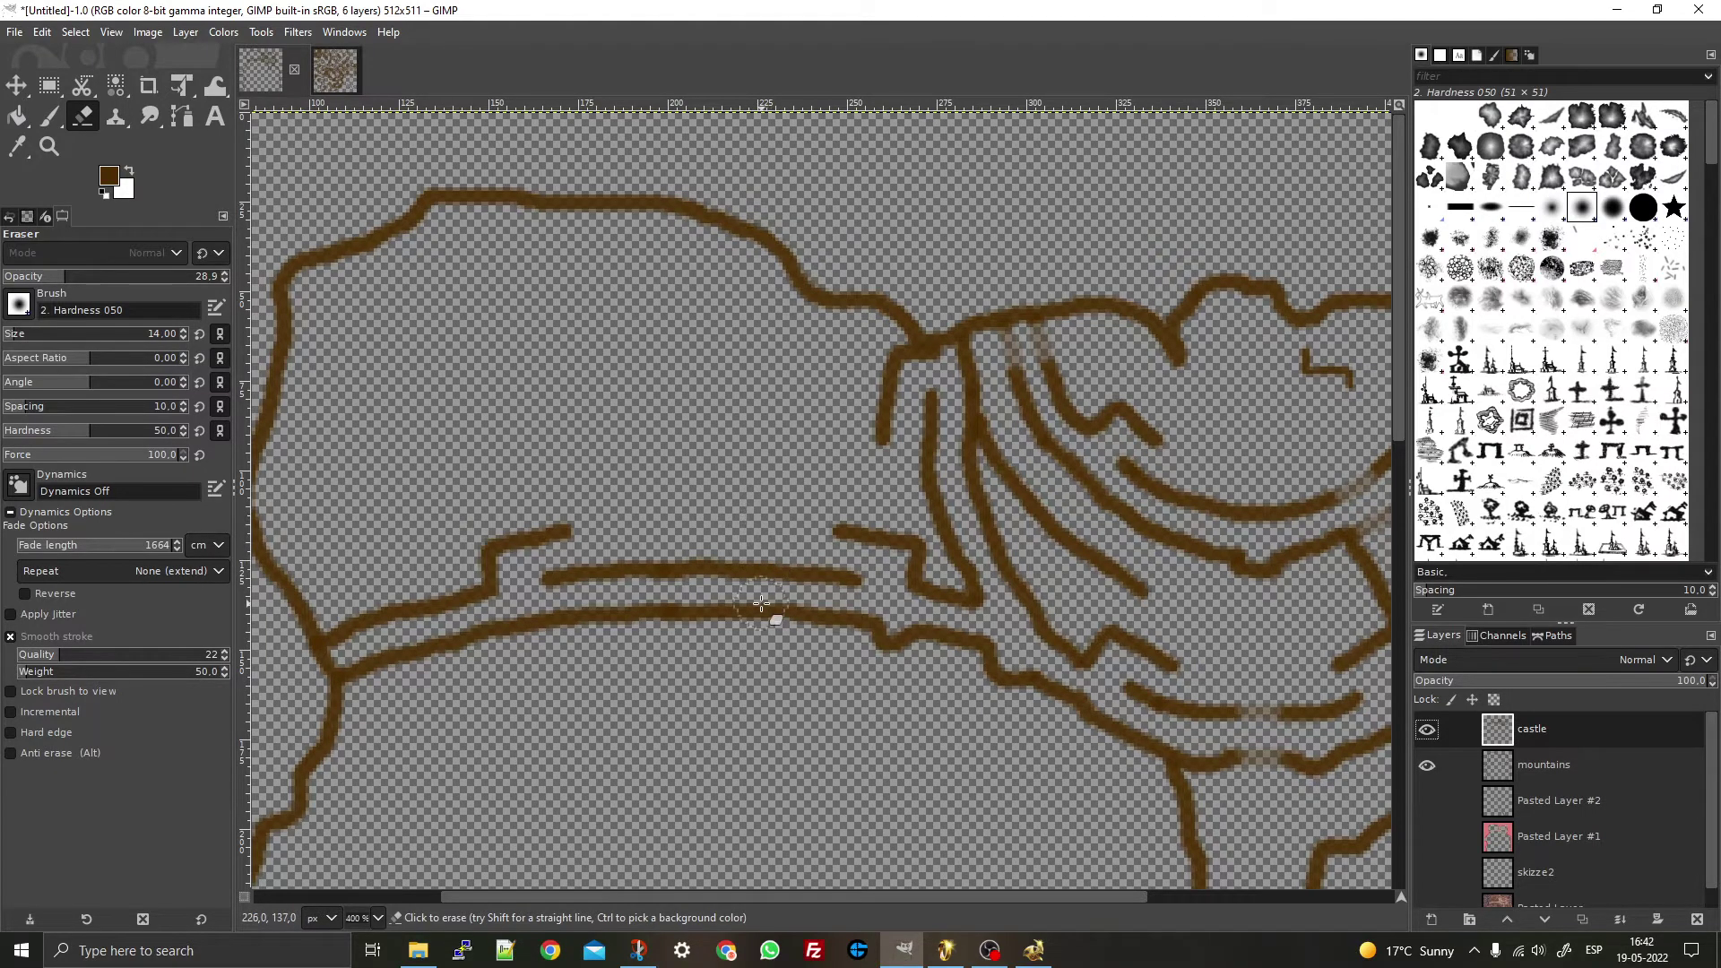
scroll(761, 603, "down", 8)
scroll(914, 577, "up", 8)
scroll(764, 458, "down", 4)
scroll(788, 503, "up", 1)
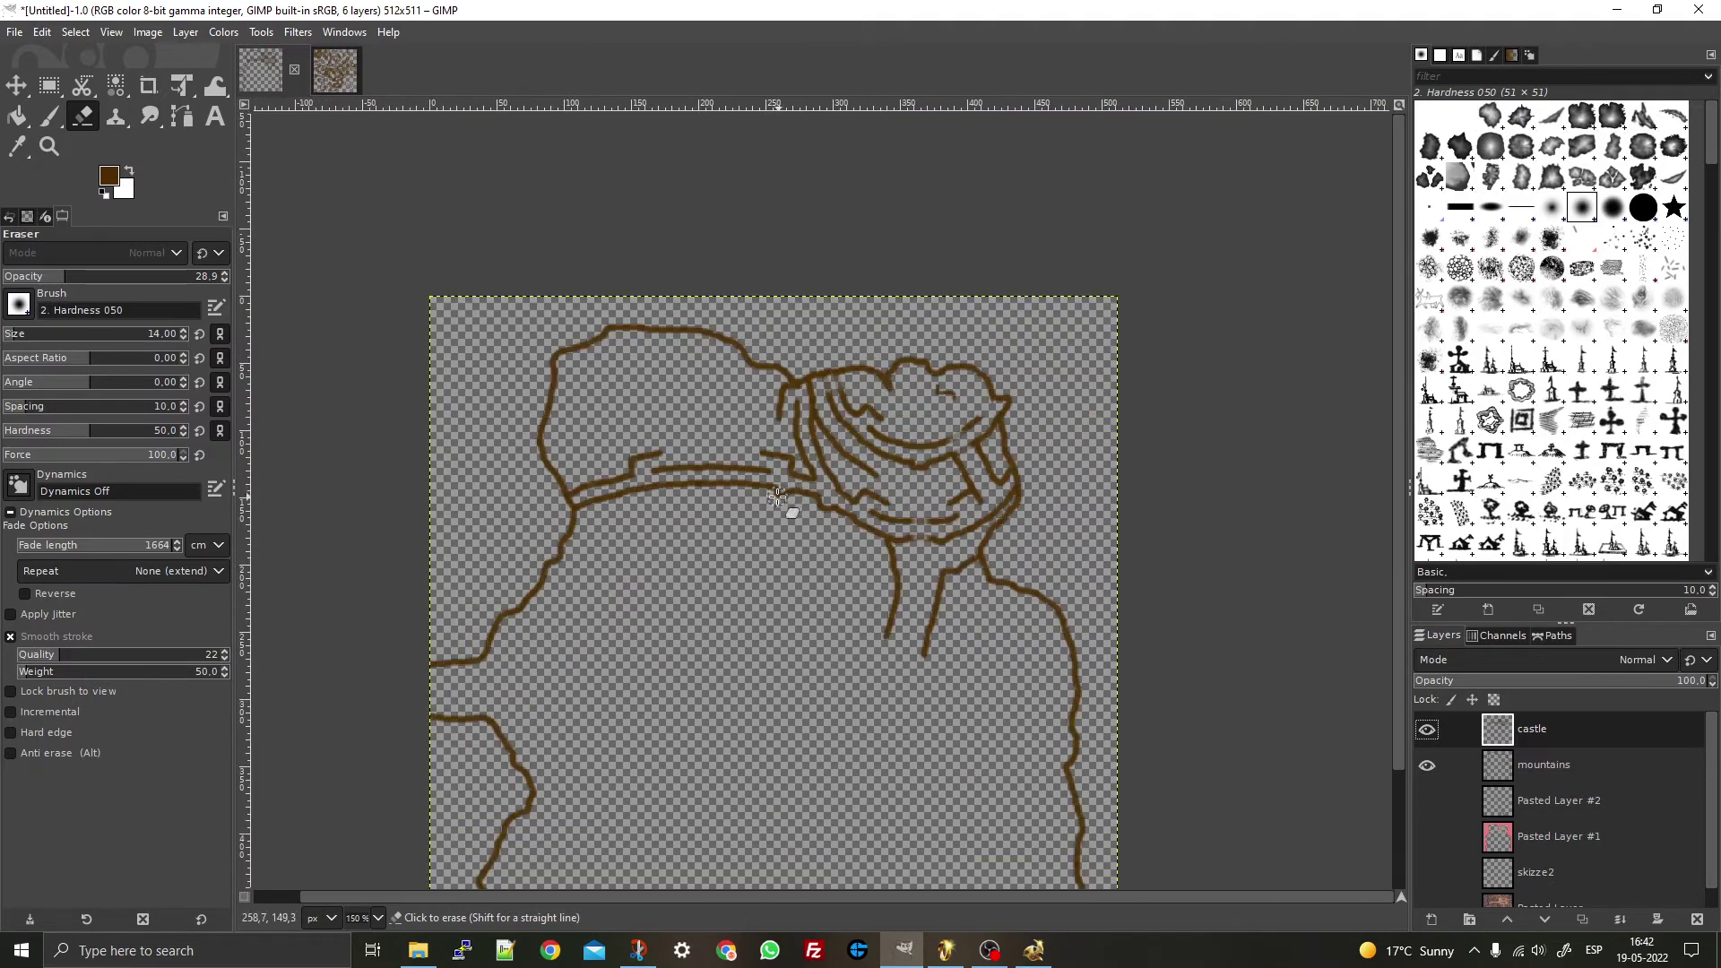
scroll(789, 492, "down", 3)
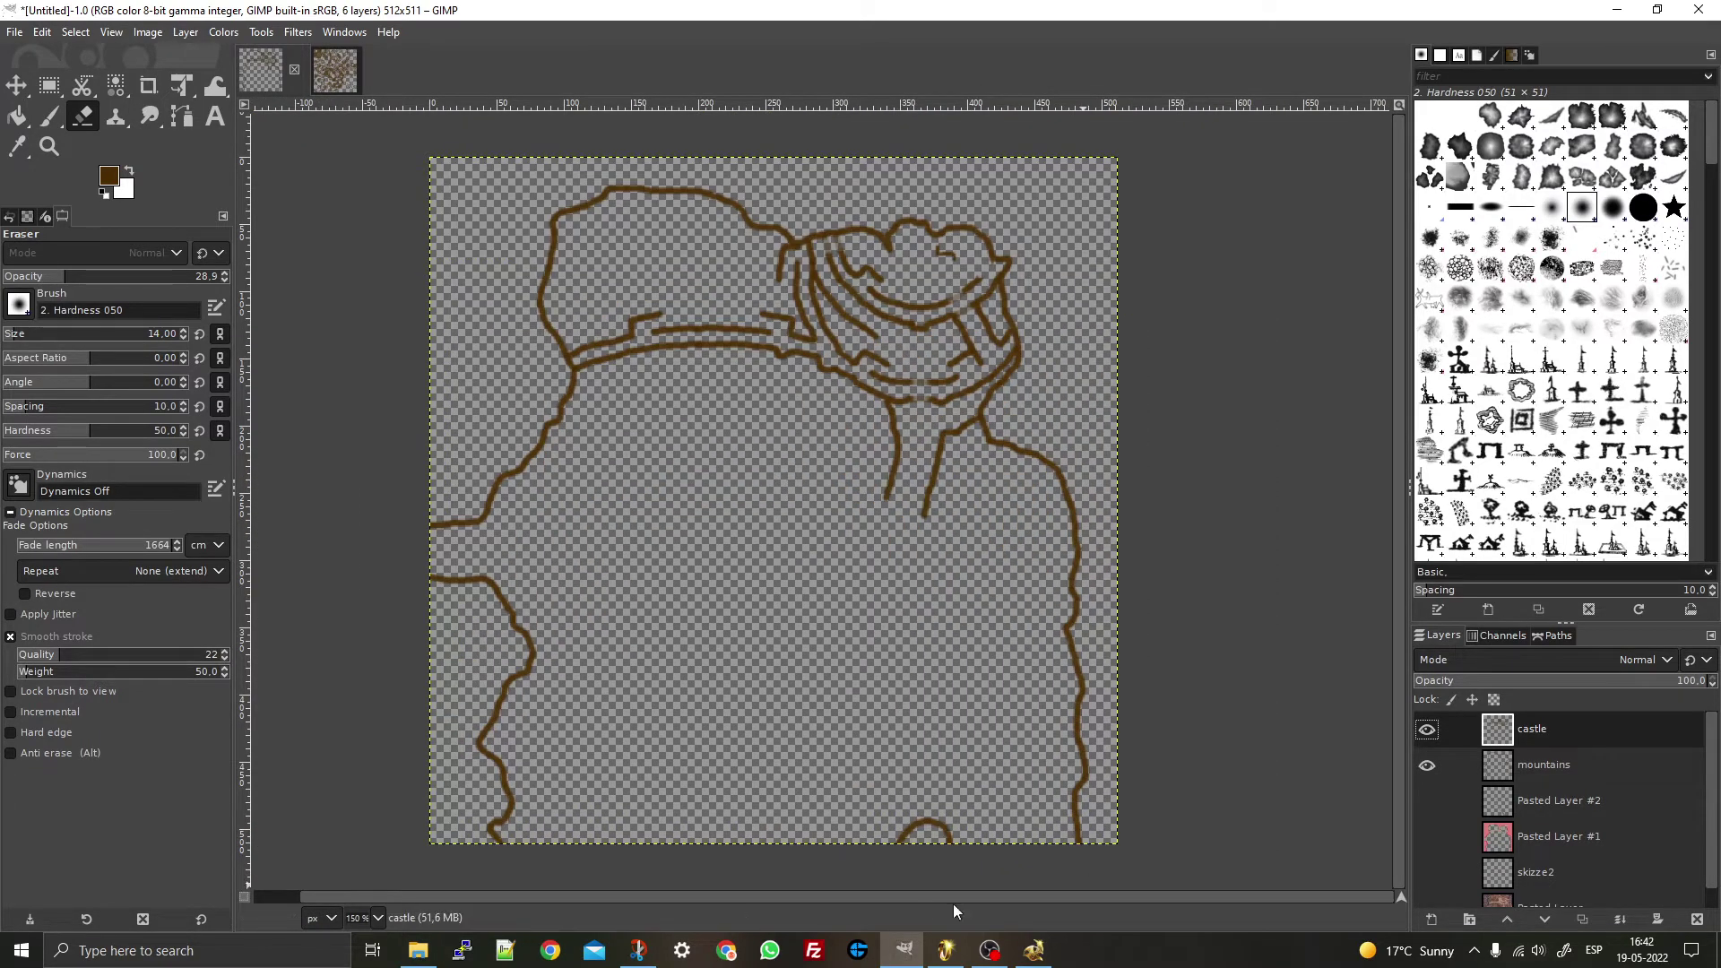
- Switch to The Battle for Middle-earth II and examine the skirmish map previews between Helm's Deep and Grey Mountains
left_click(946, 950)
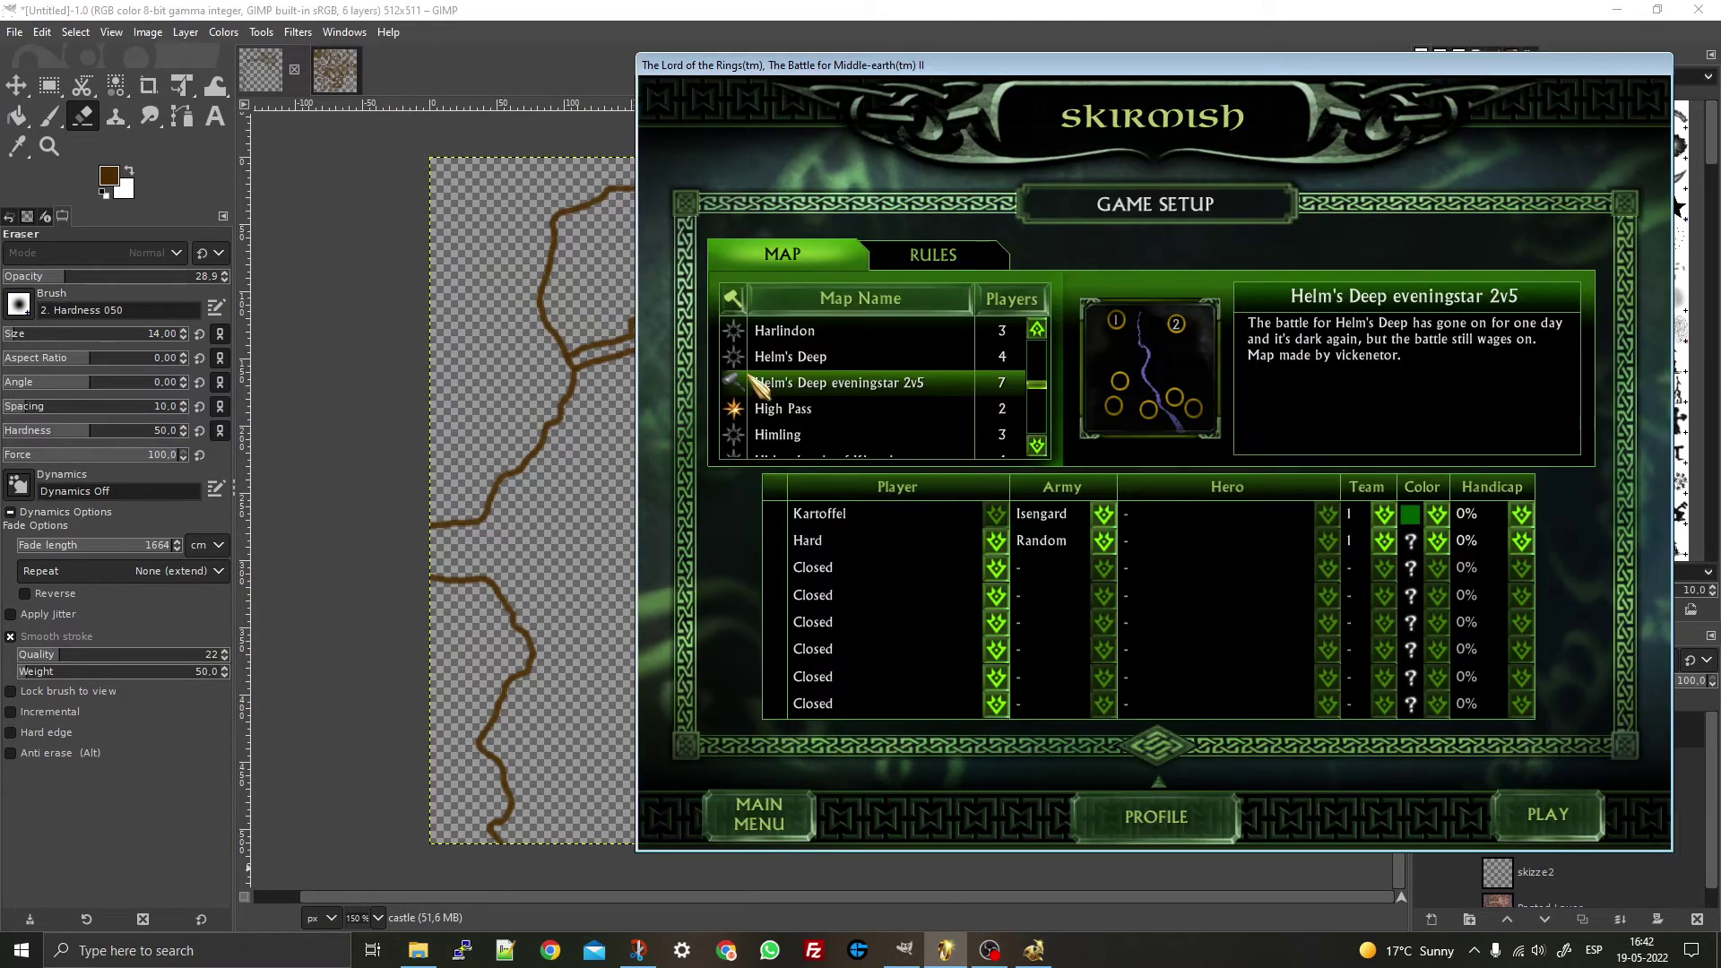
left_click(861, 357)
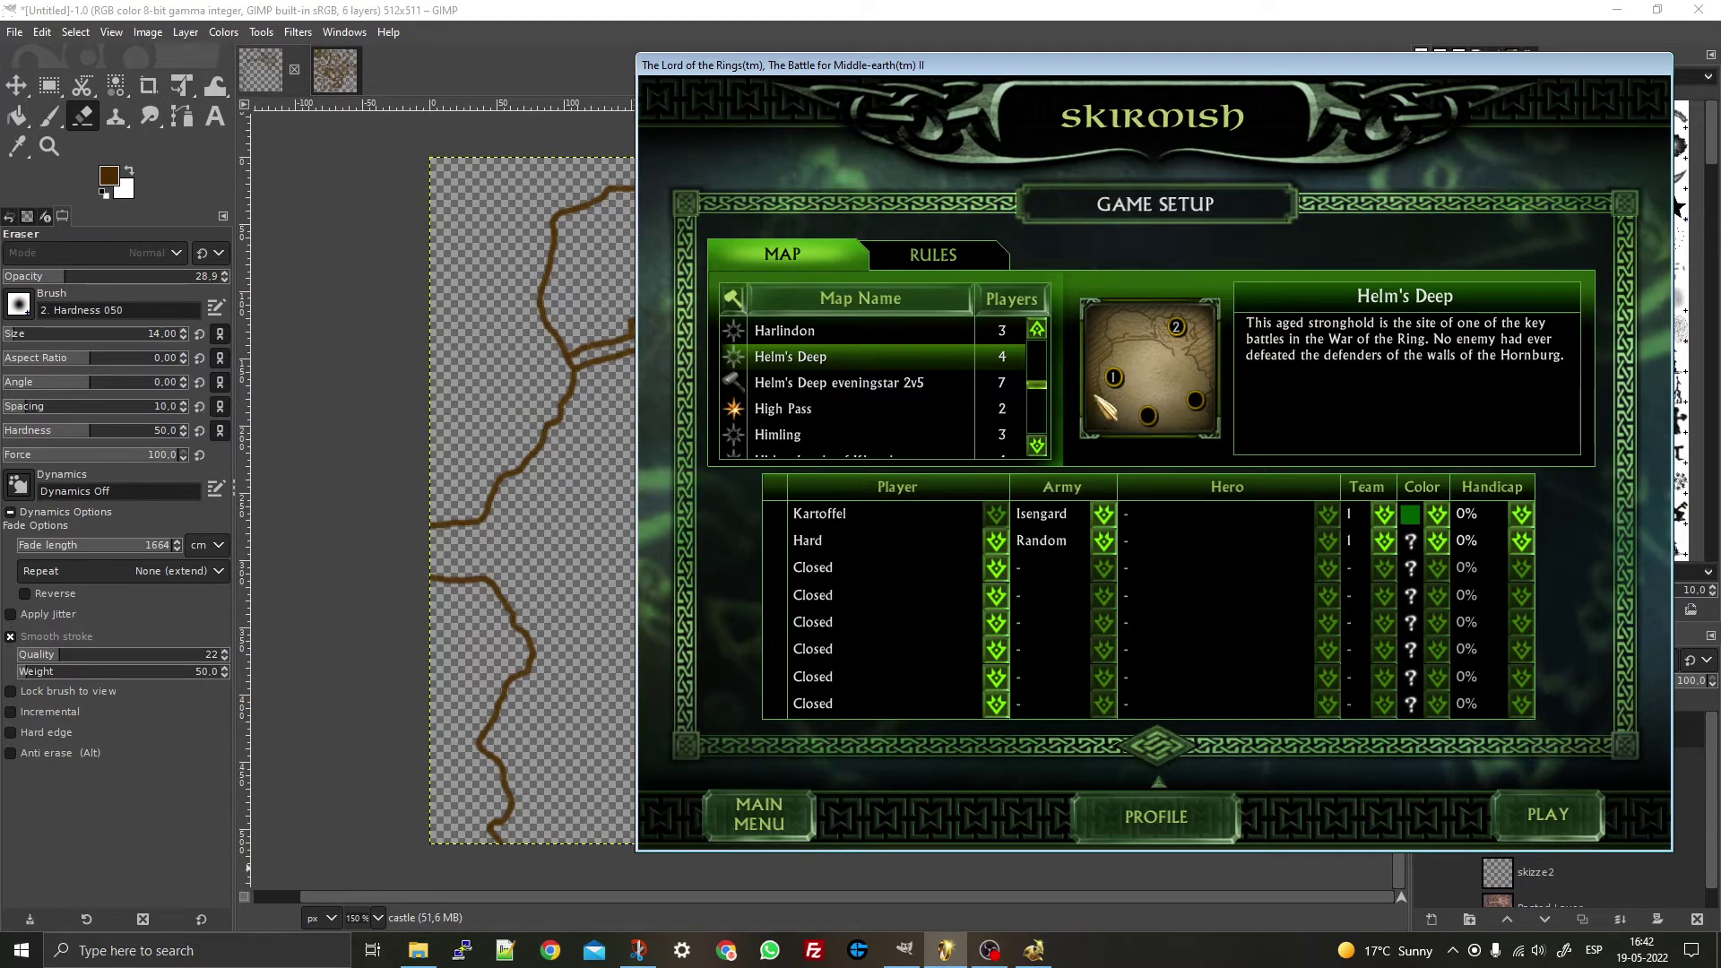
left_click(787, 336)
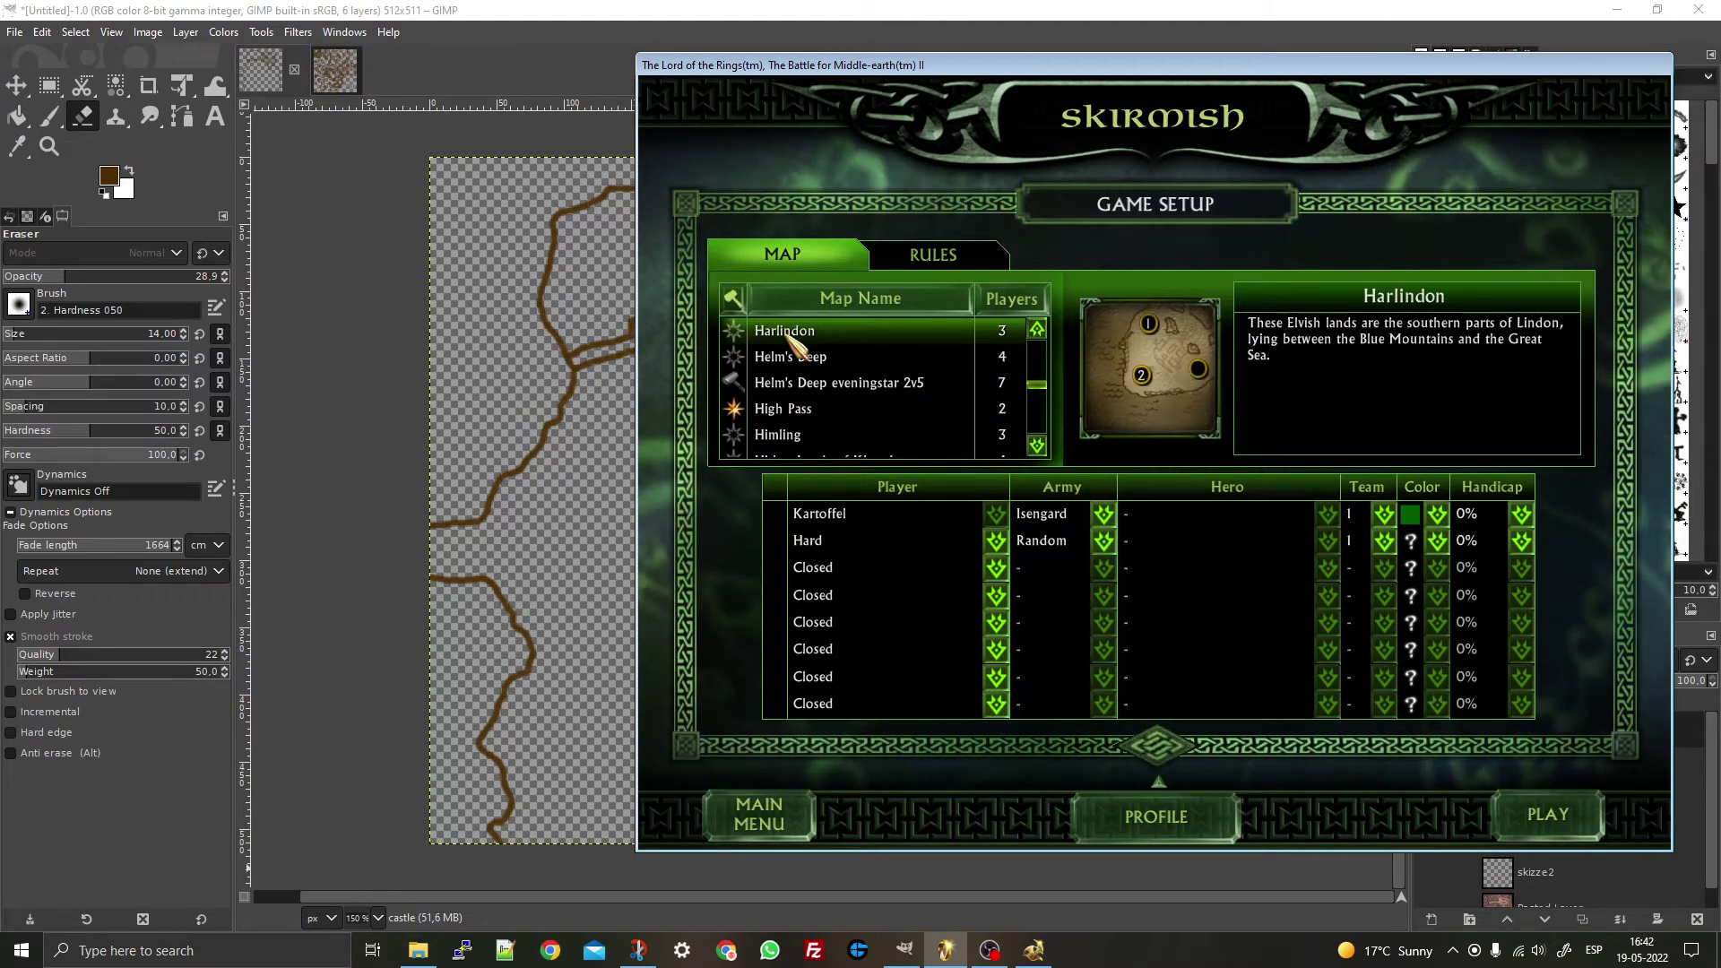
key("Up")
key("Up")
key("Up")
key("Up")
key("Up")
key("Up")
key("Up")
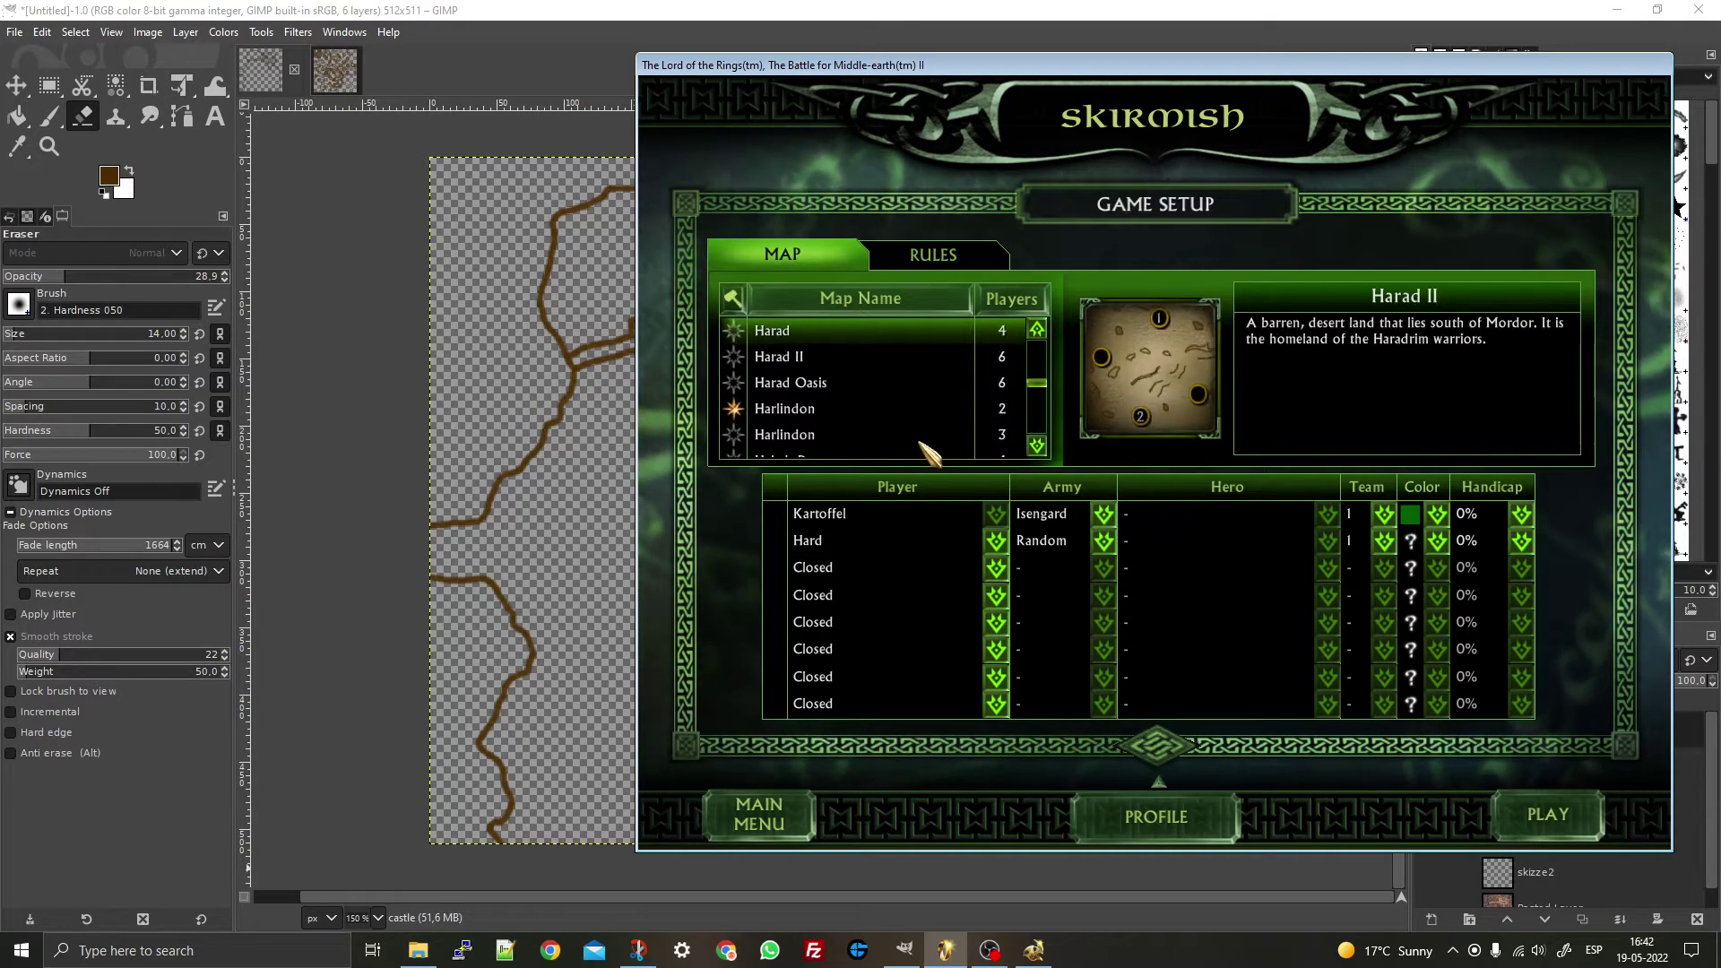
key("Down")
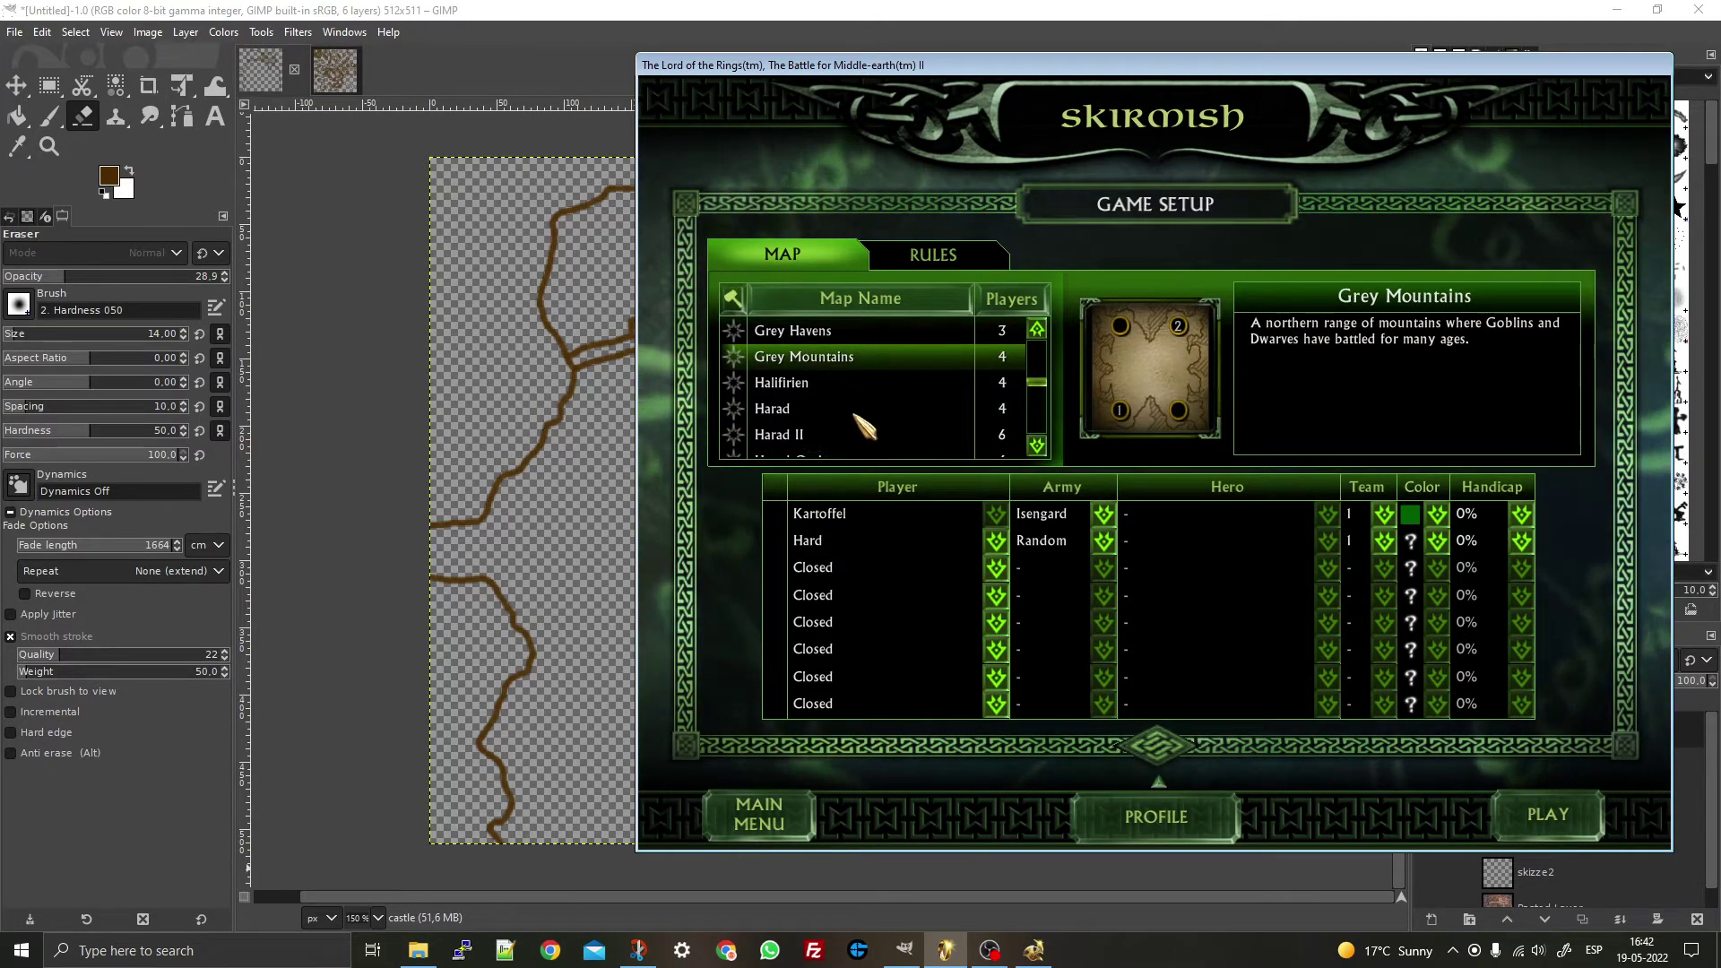
key("Down")
key("Down")
key("Down")
key("Down")
key("Down")
key("Down")
key("Down")
key("Down")
key("Down")
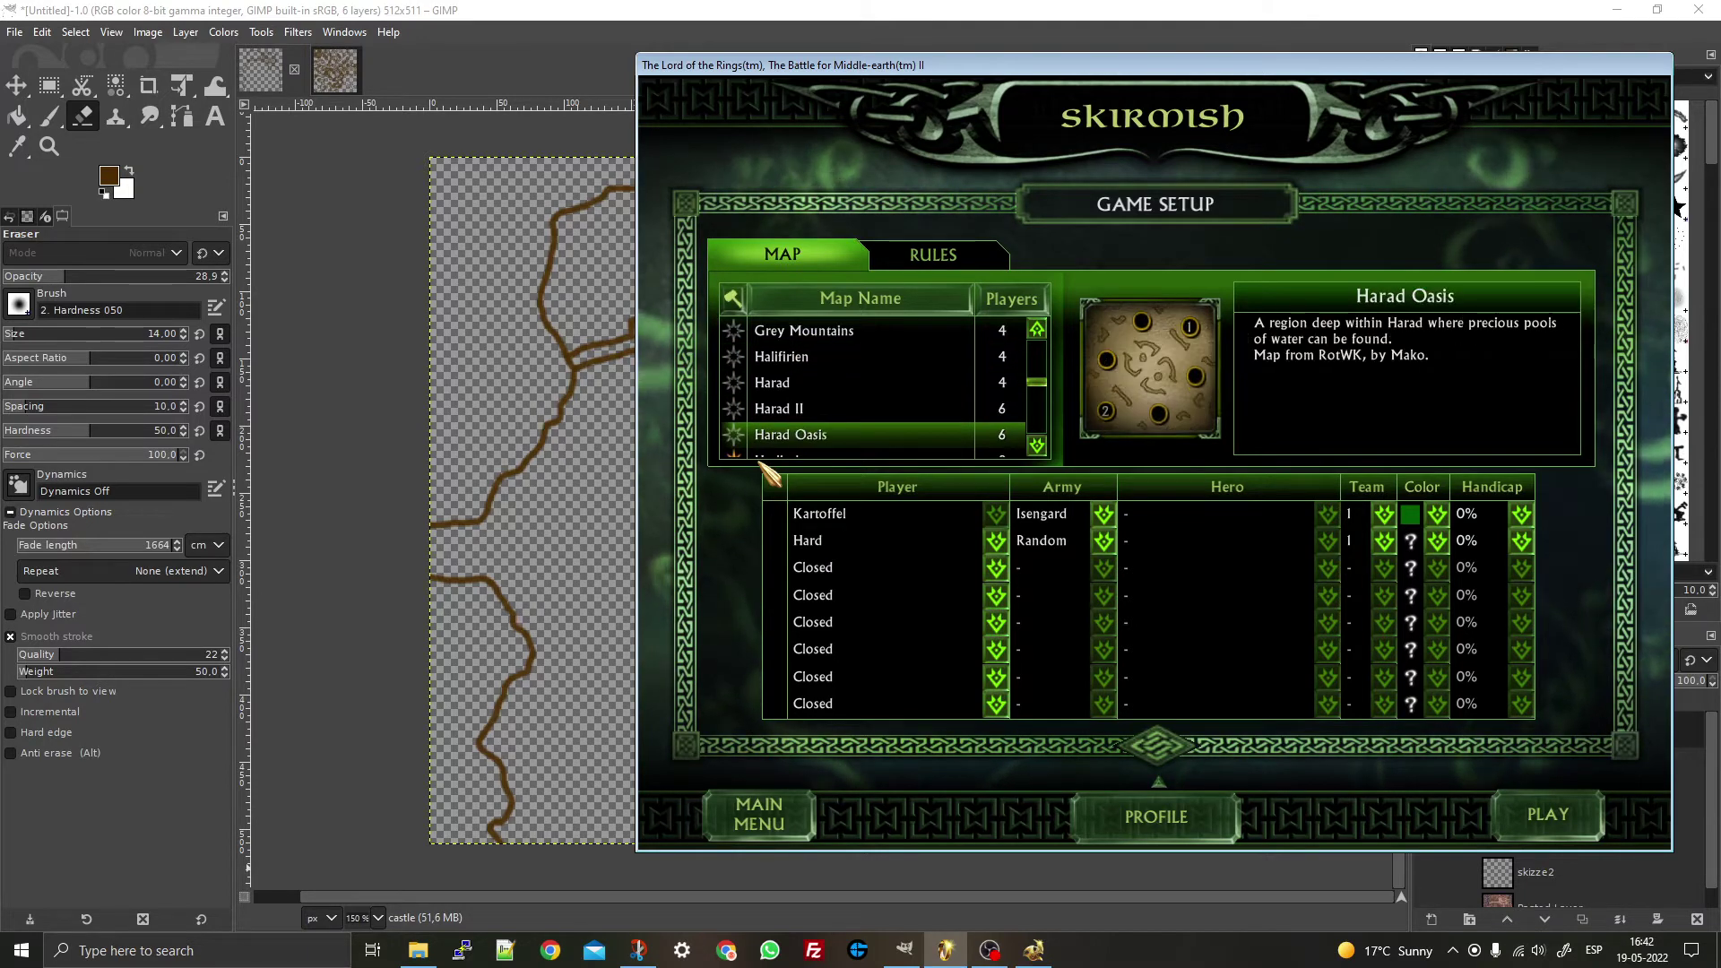
- Browse the skirmish map list back from Harad Oasis to Feets of Lonely Mountain, examining how the previews draw the mountains
key("Up")
key("Up")
key("Up")
key("Up")
key("Up")
key("Up")
key("Up")
key("Up")
key("Up")
key("Up")
key("Up")
key("Up")
key("Up")
key("Up")
key("Up")
key("Up")
key("Up")
key("Up")
key("Up")
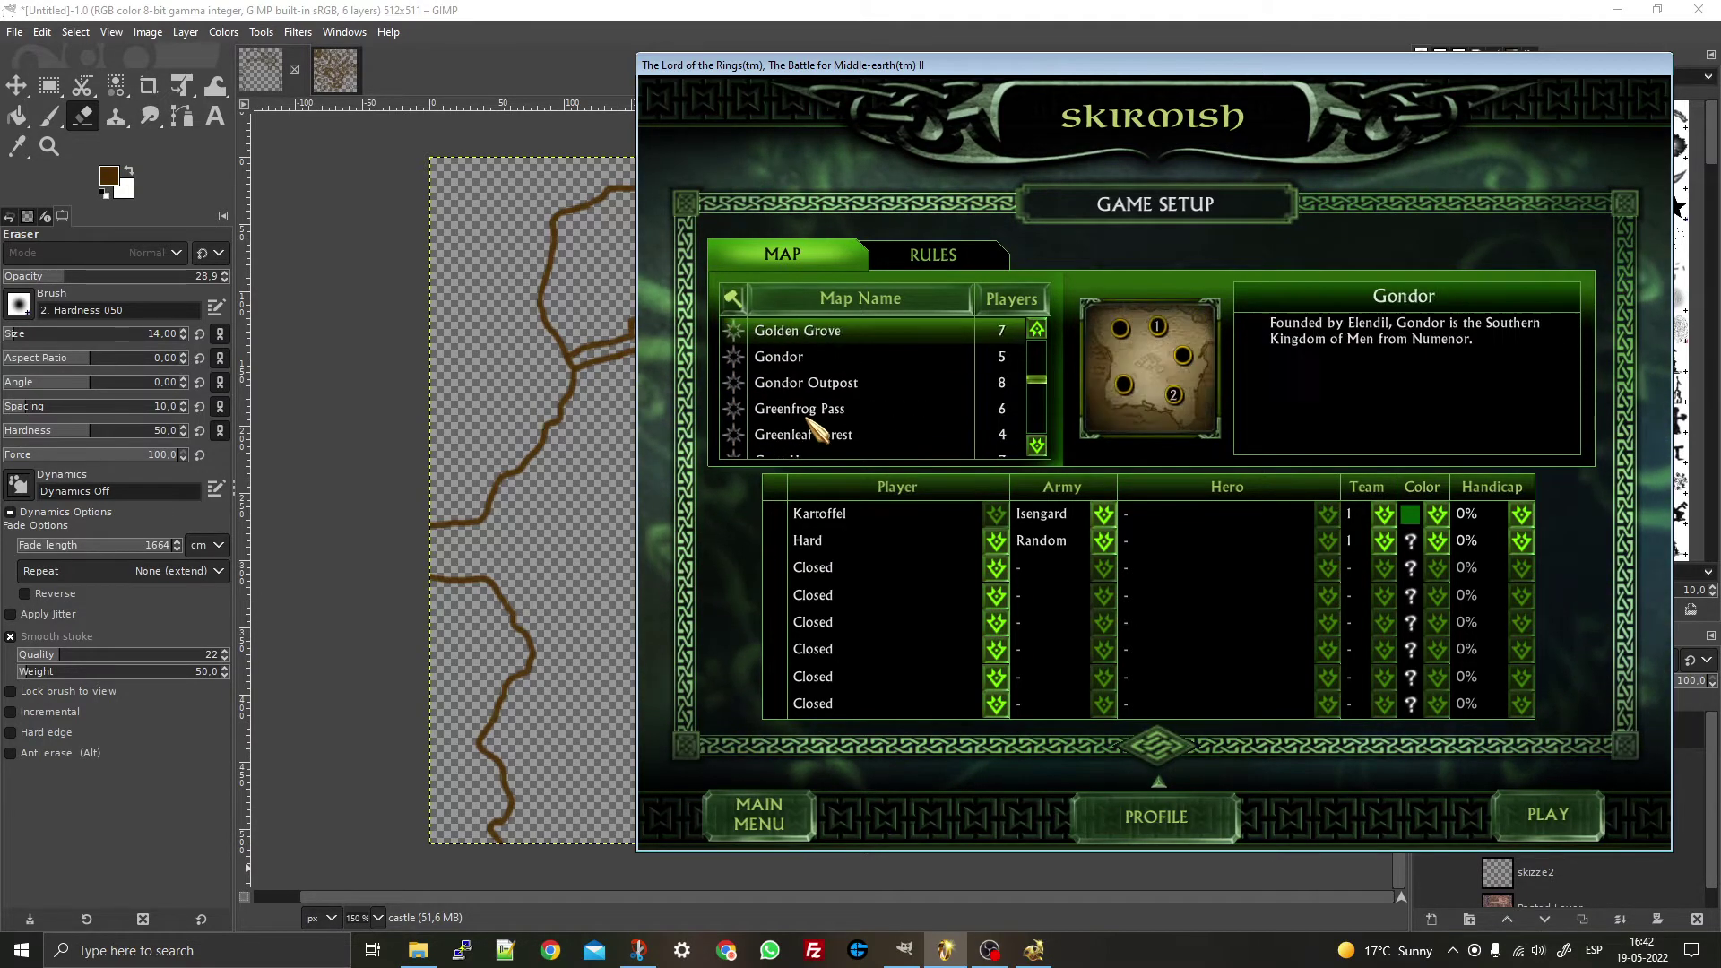
key("Up")
key("Up")
key("Up")
key("Up")
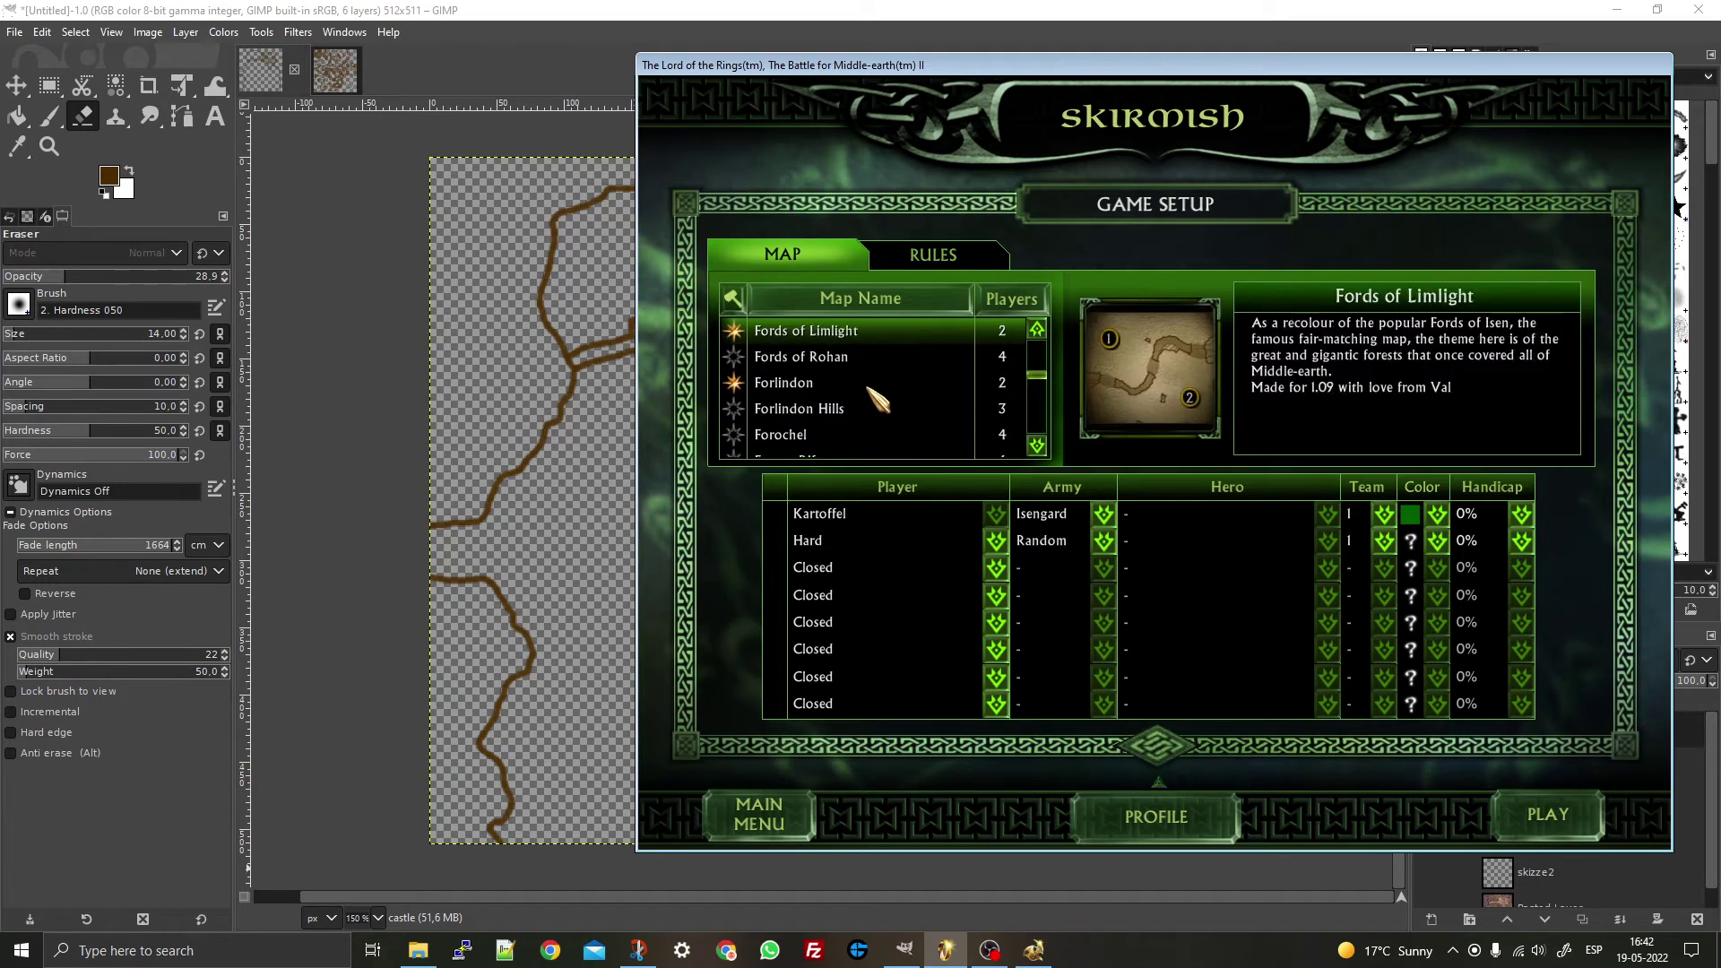
key("Down")
key("Down")
key("Down")
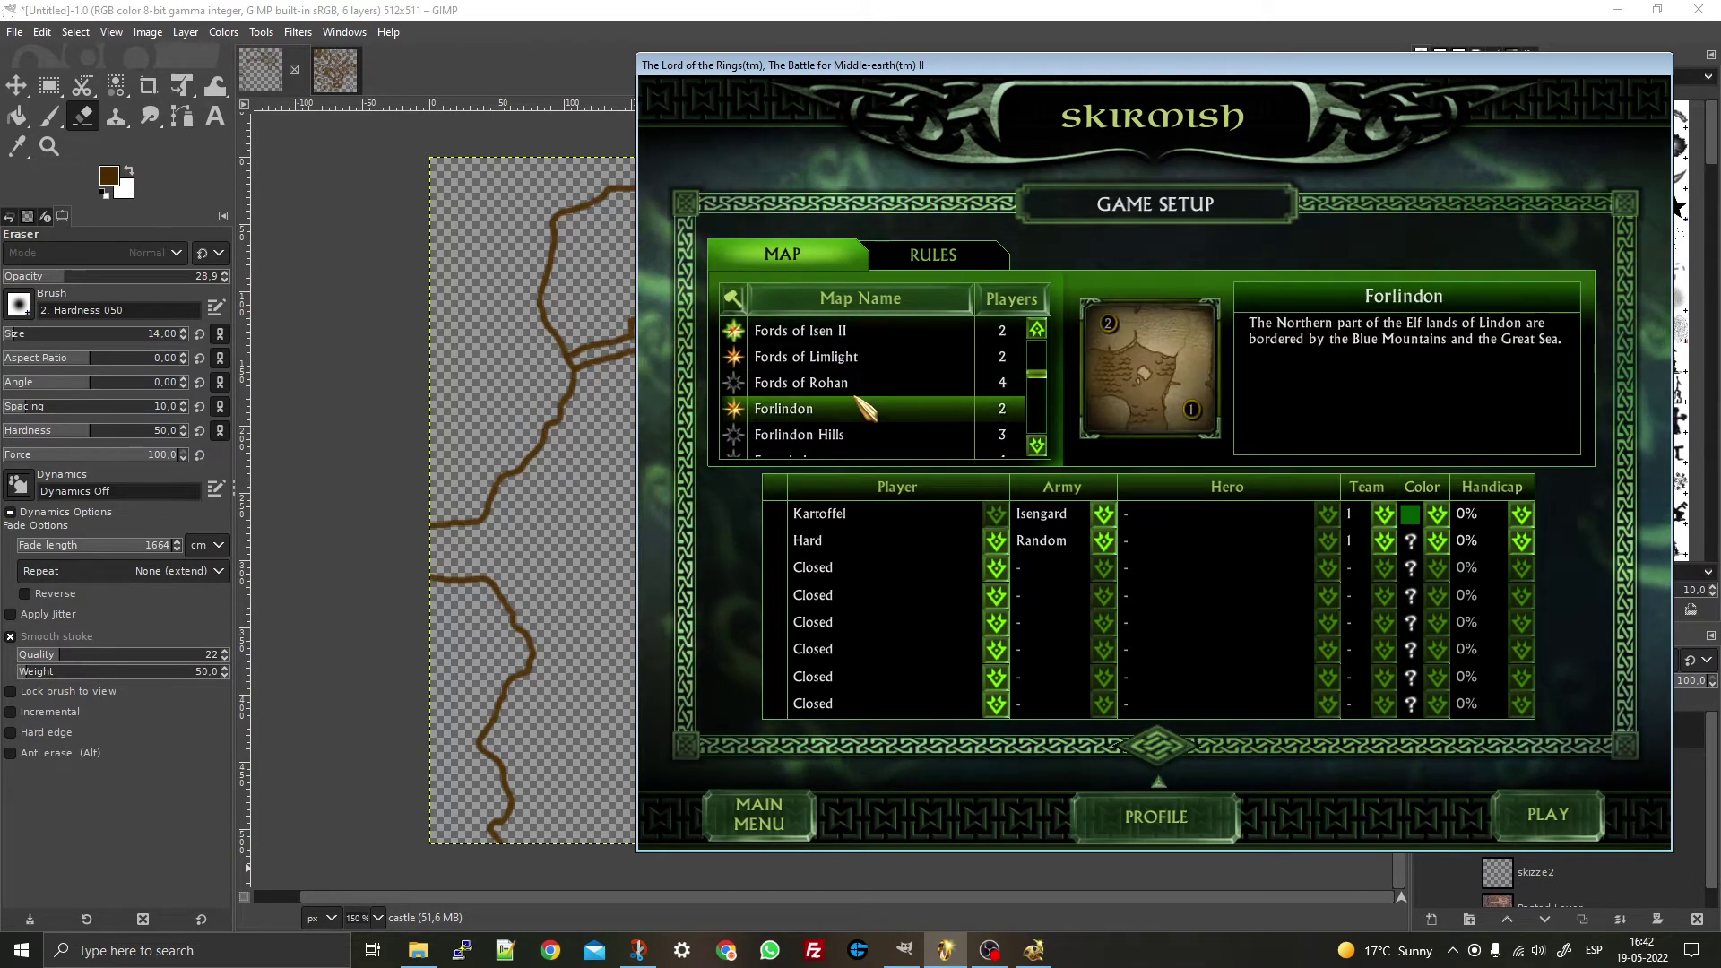
key("Up")
key("Up")
key("Up")
key("Up")
key("Up")
key("Up")
key("Up")
key("Up")
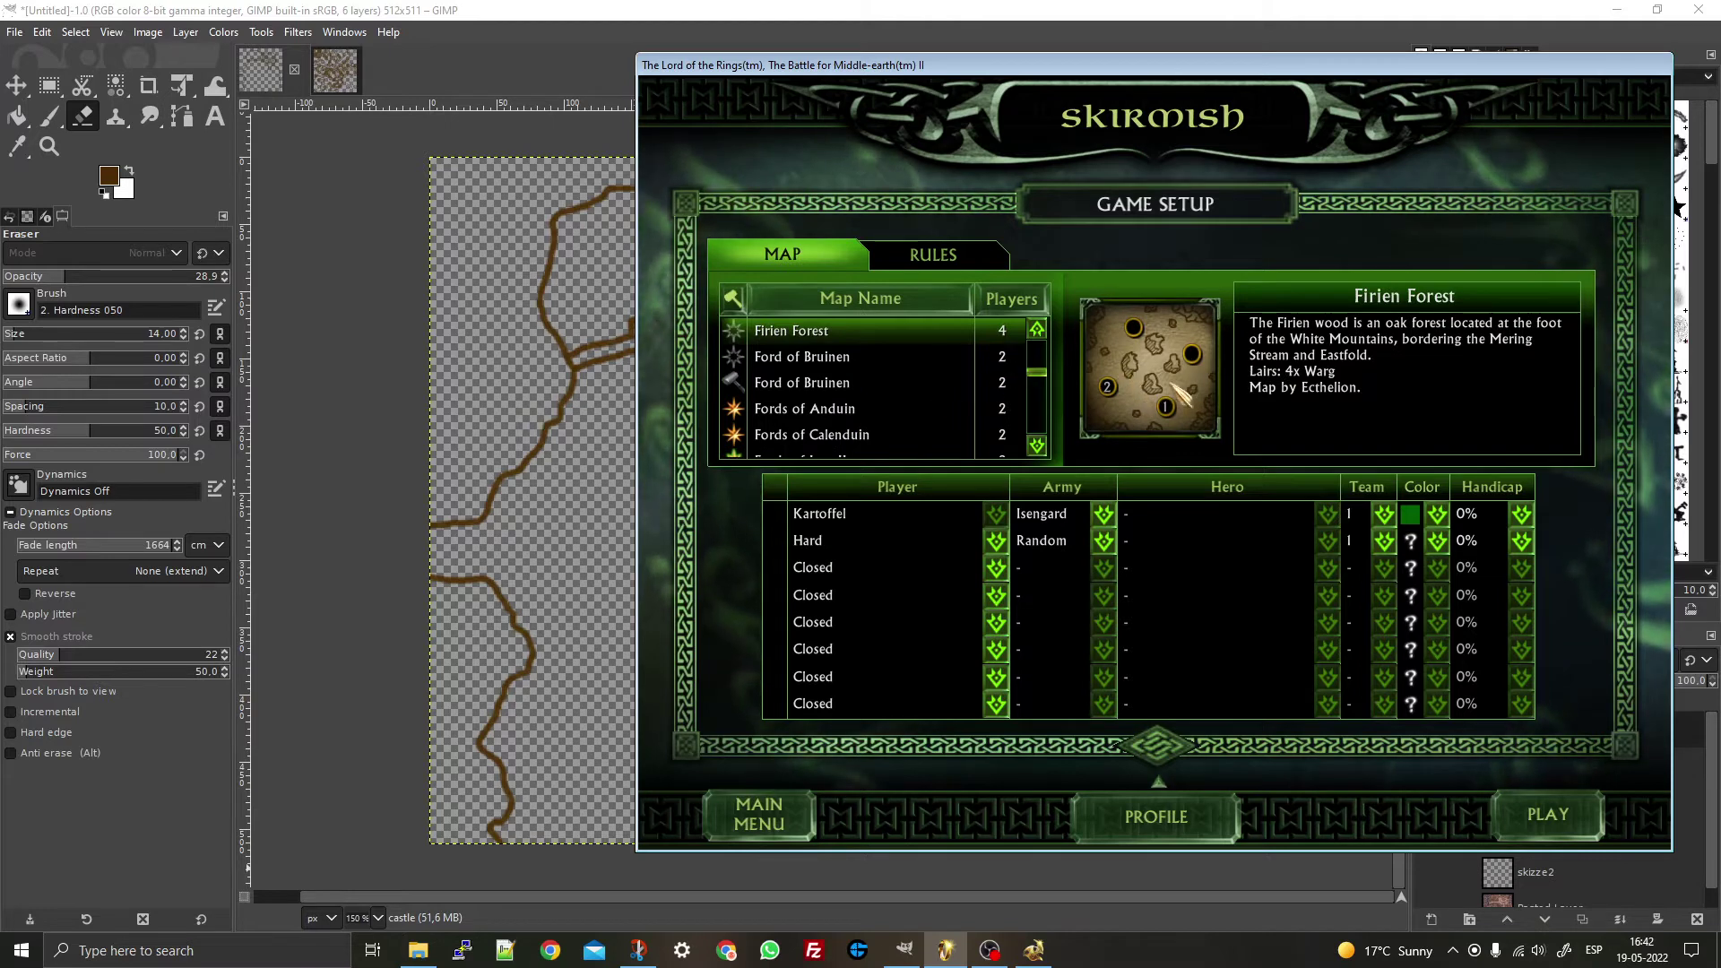
key("Up")
key("Up")
key("Up")
key("Down")
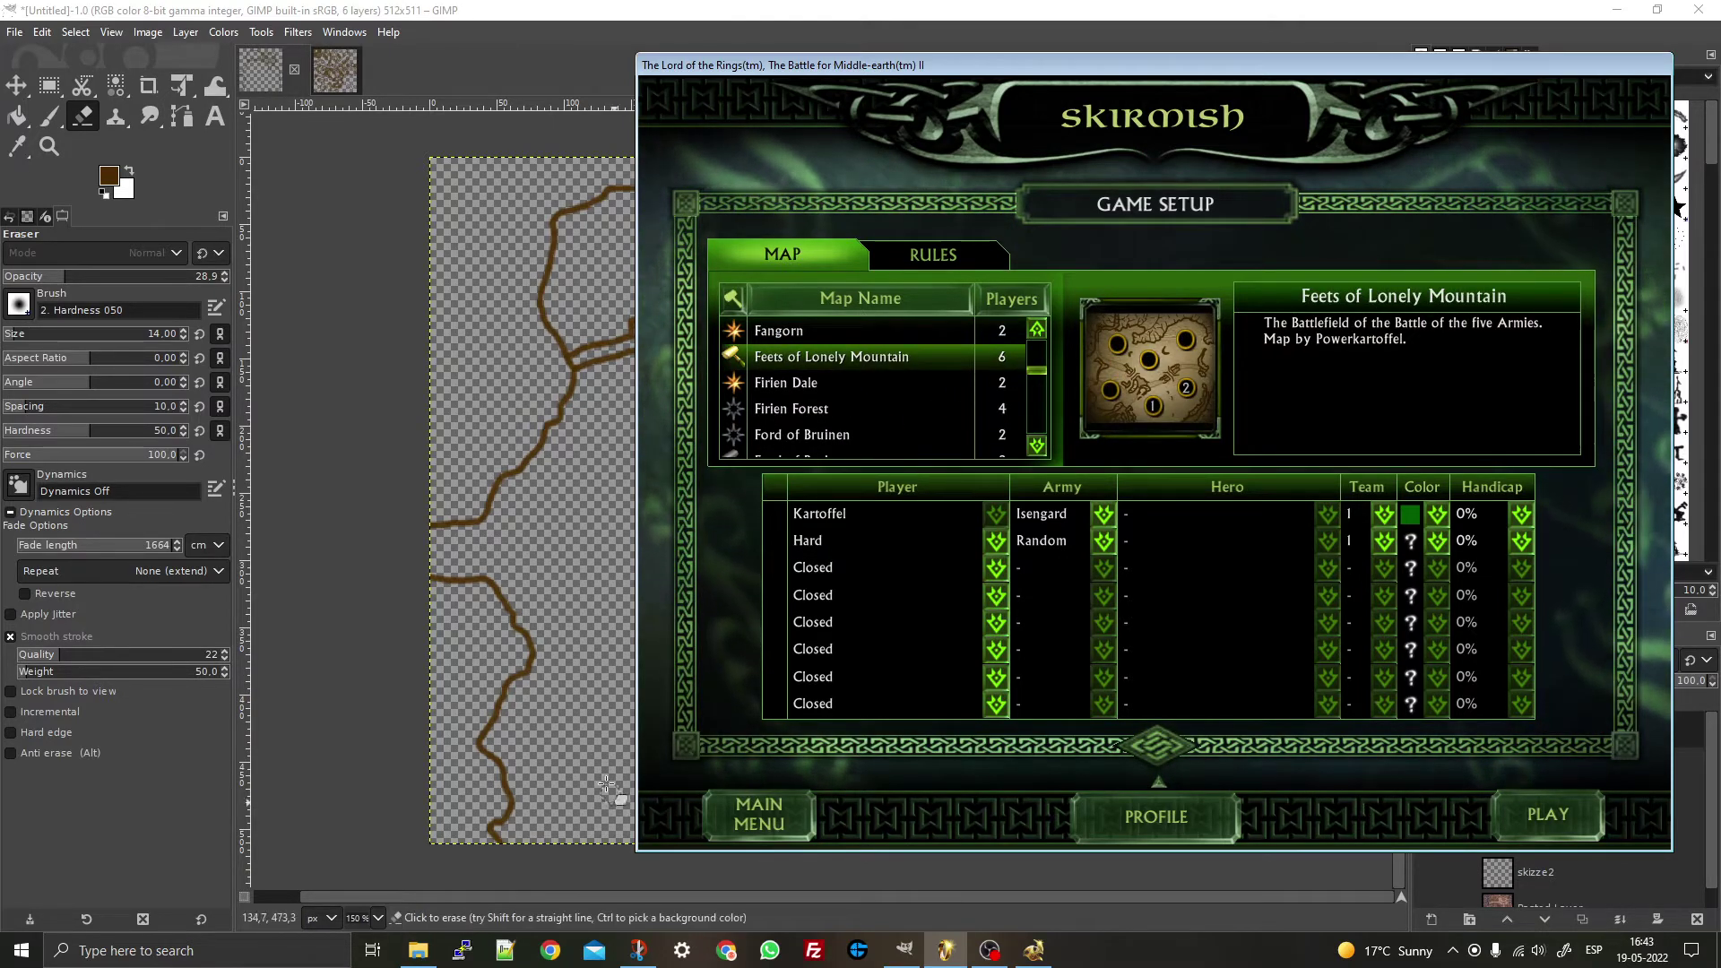
- Switch back to GIMP and add a transparent layer named mountainsinside directly above the castle layer
left_click(323, 574)
scroll(1005, 236, "down", 3)
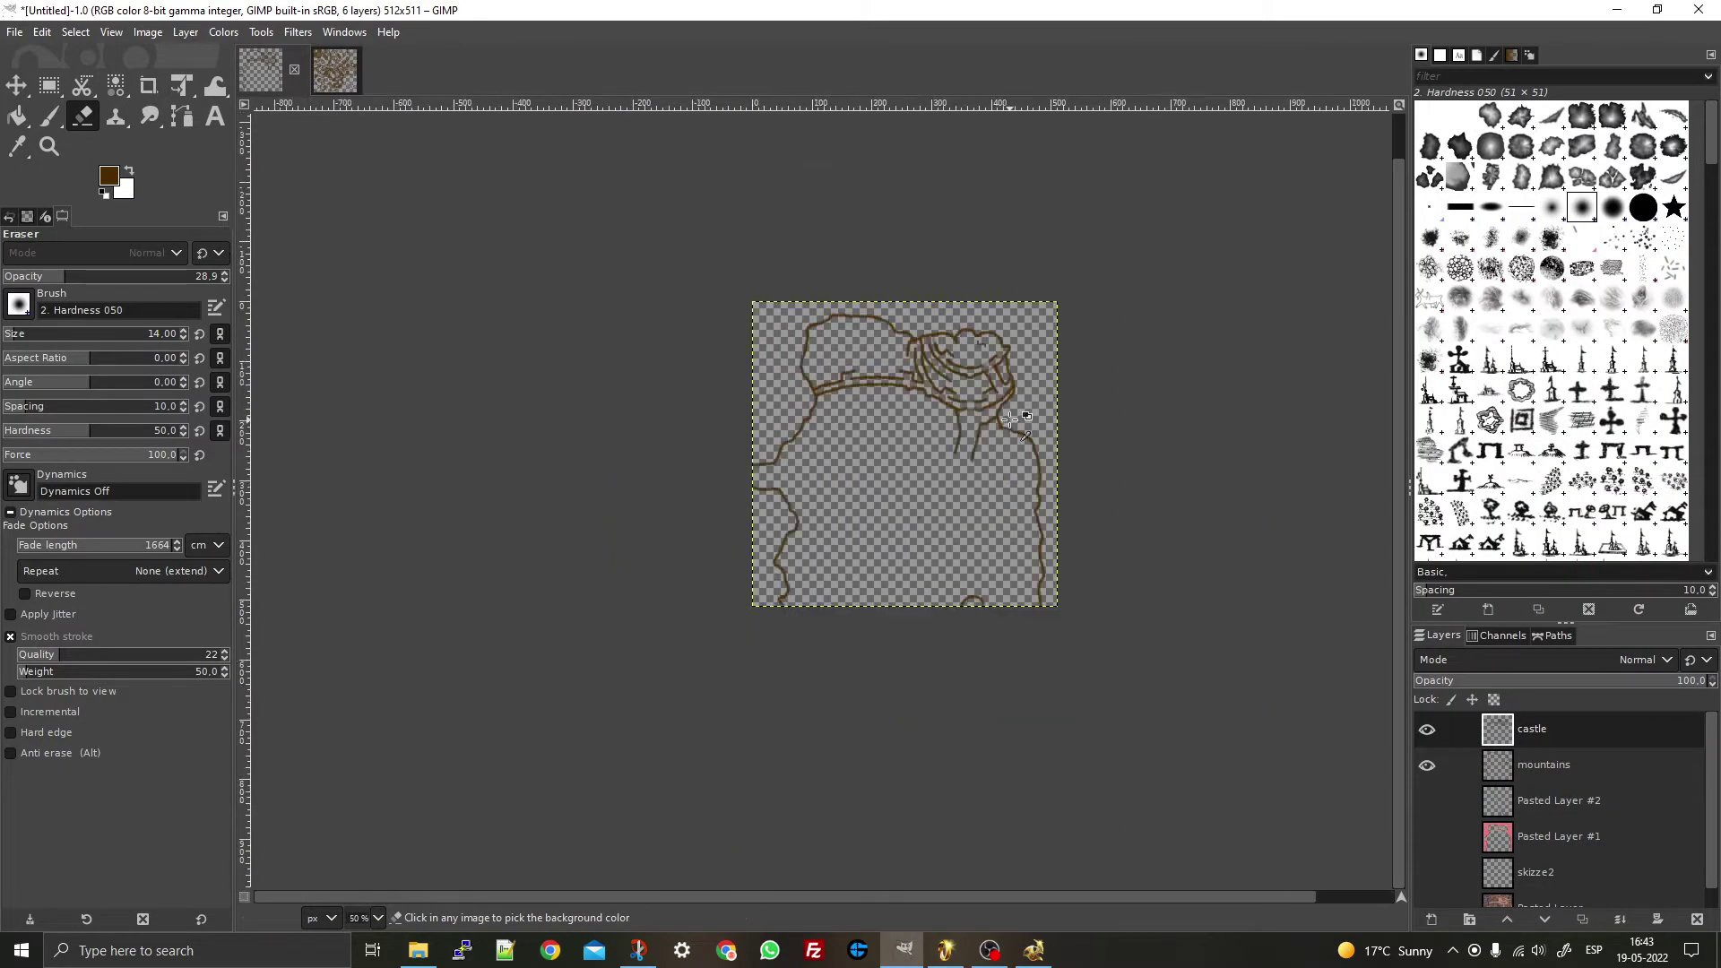
scroll(944, 427, "up", 3)
scroll(802, 587, "down", 2)
scroll(803, 587, "up", 2)
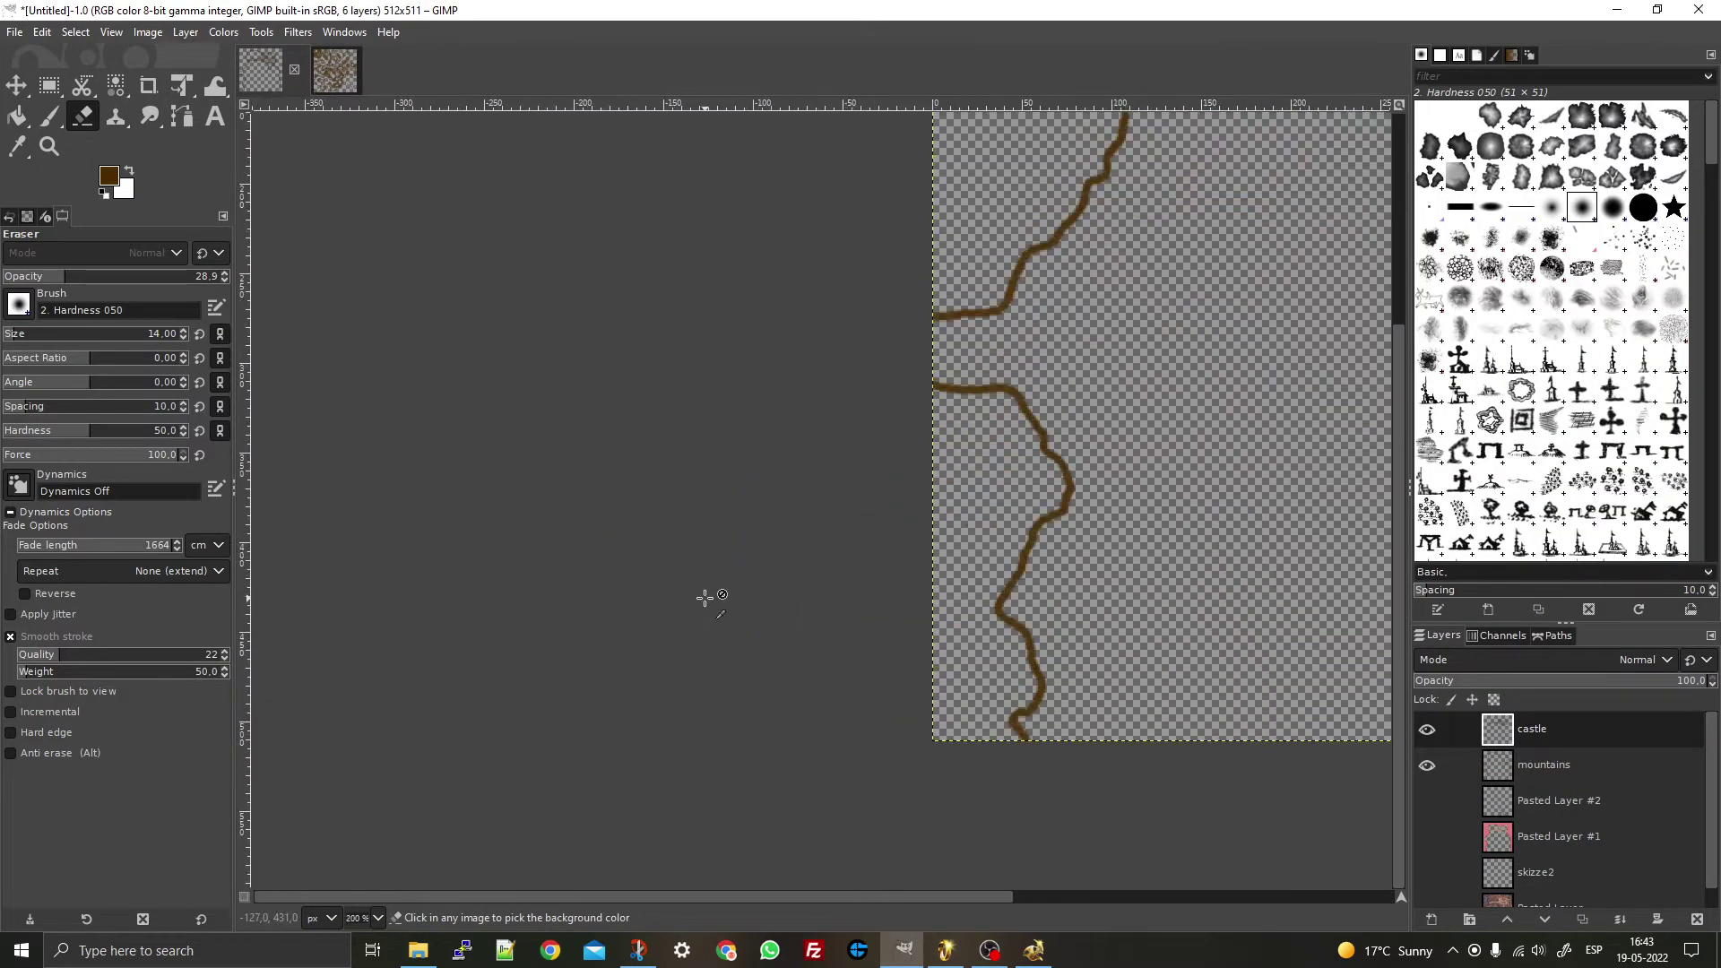
scroll(707, 595, "up", 2)
scroll(1087, 584, "up", 2)
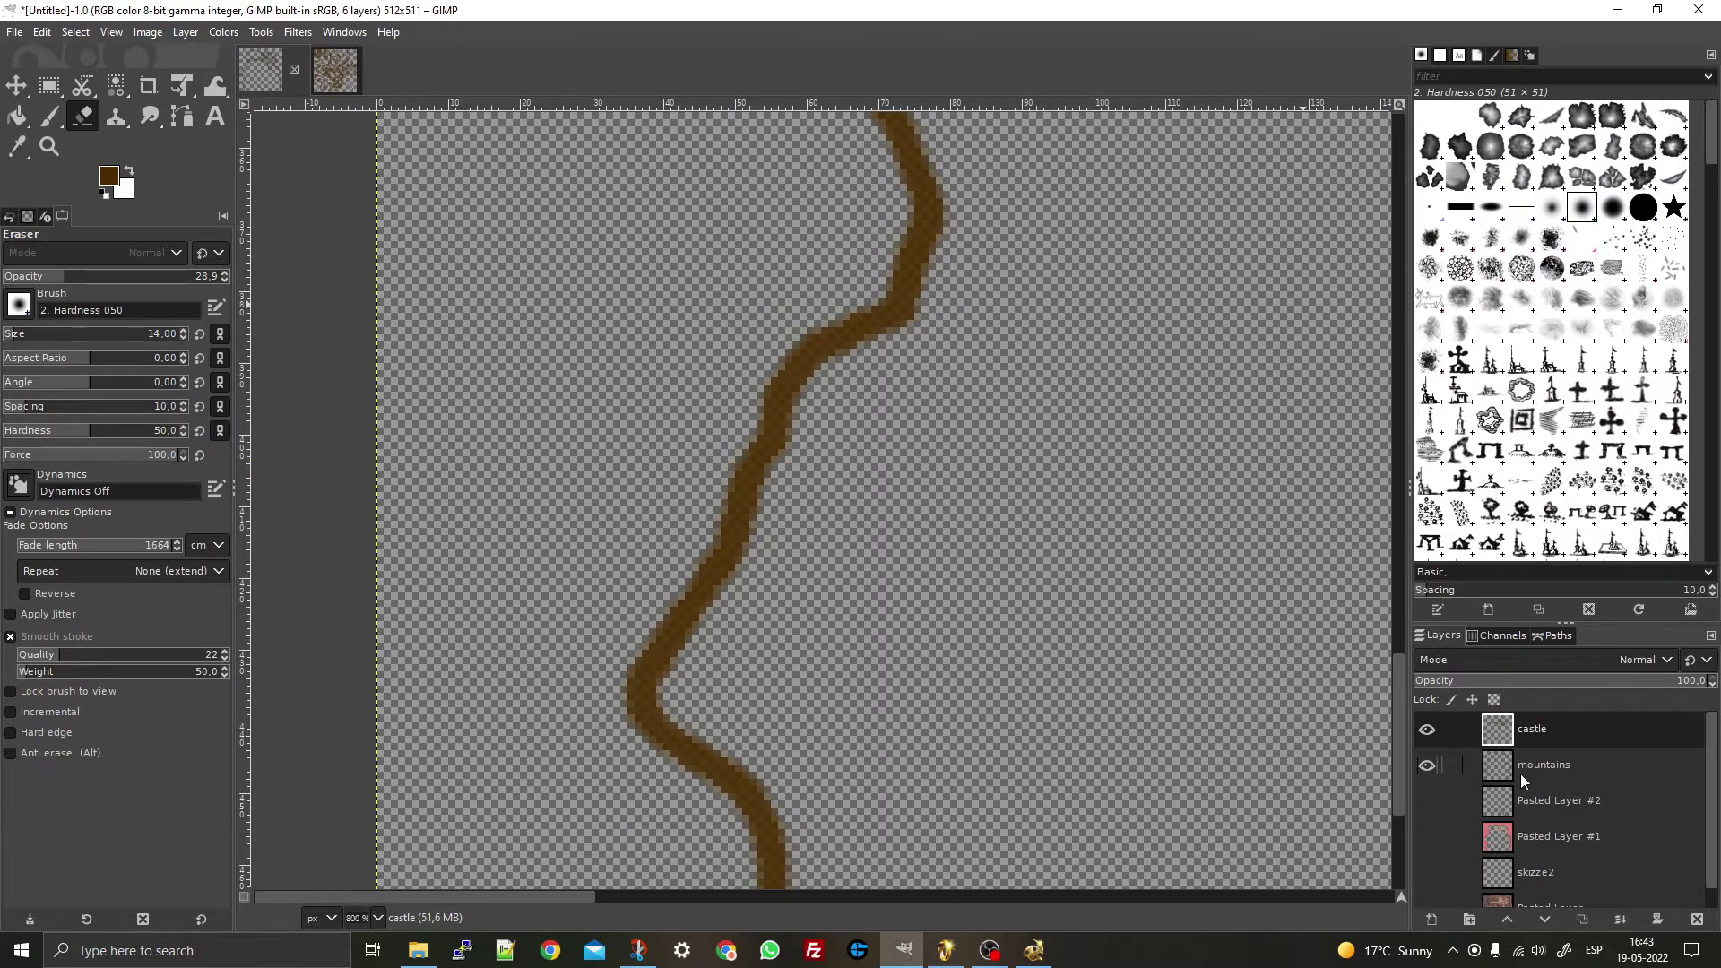
right_click(1541, 735)
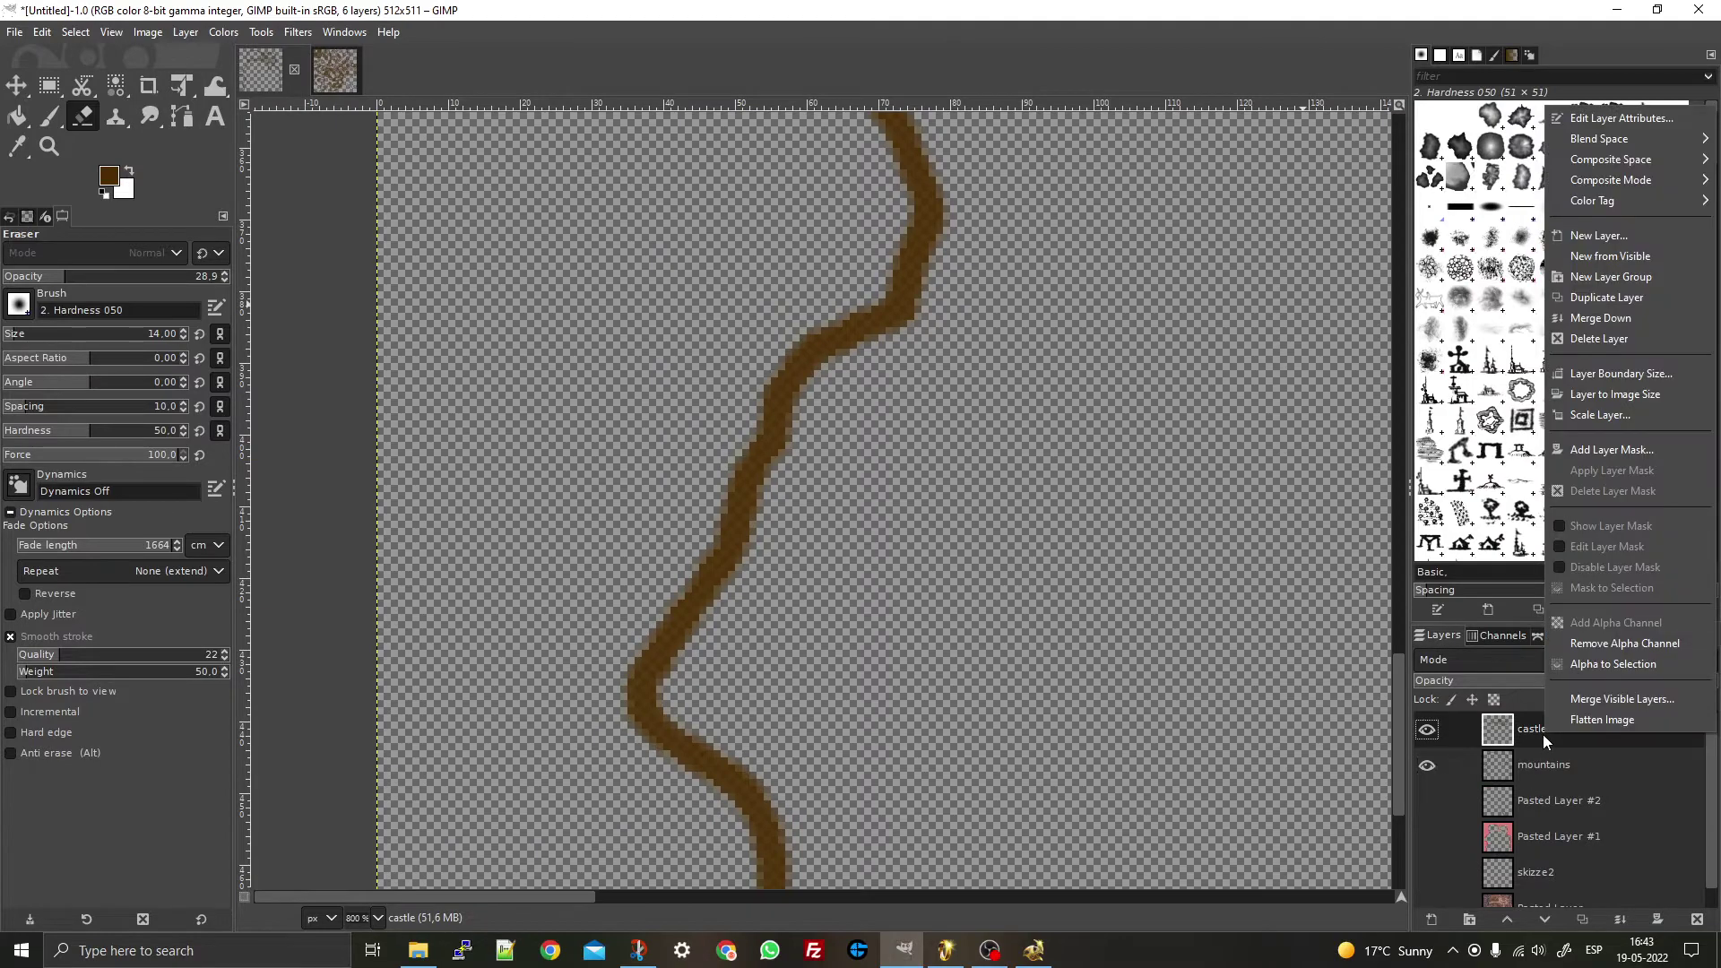
left_click(1594, 239)
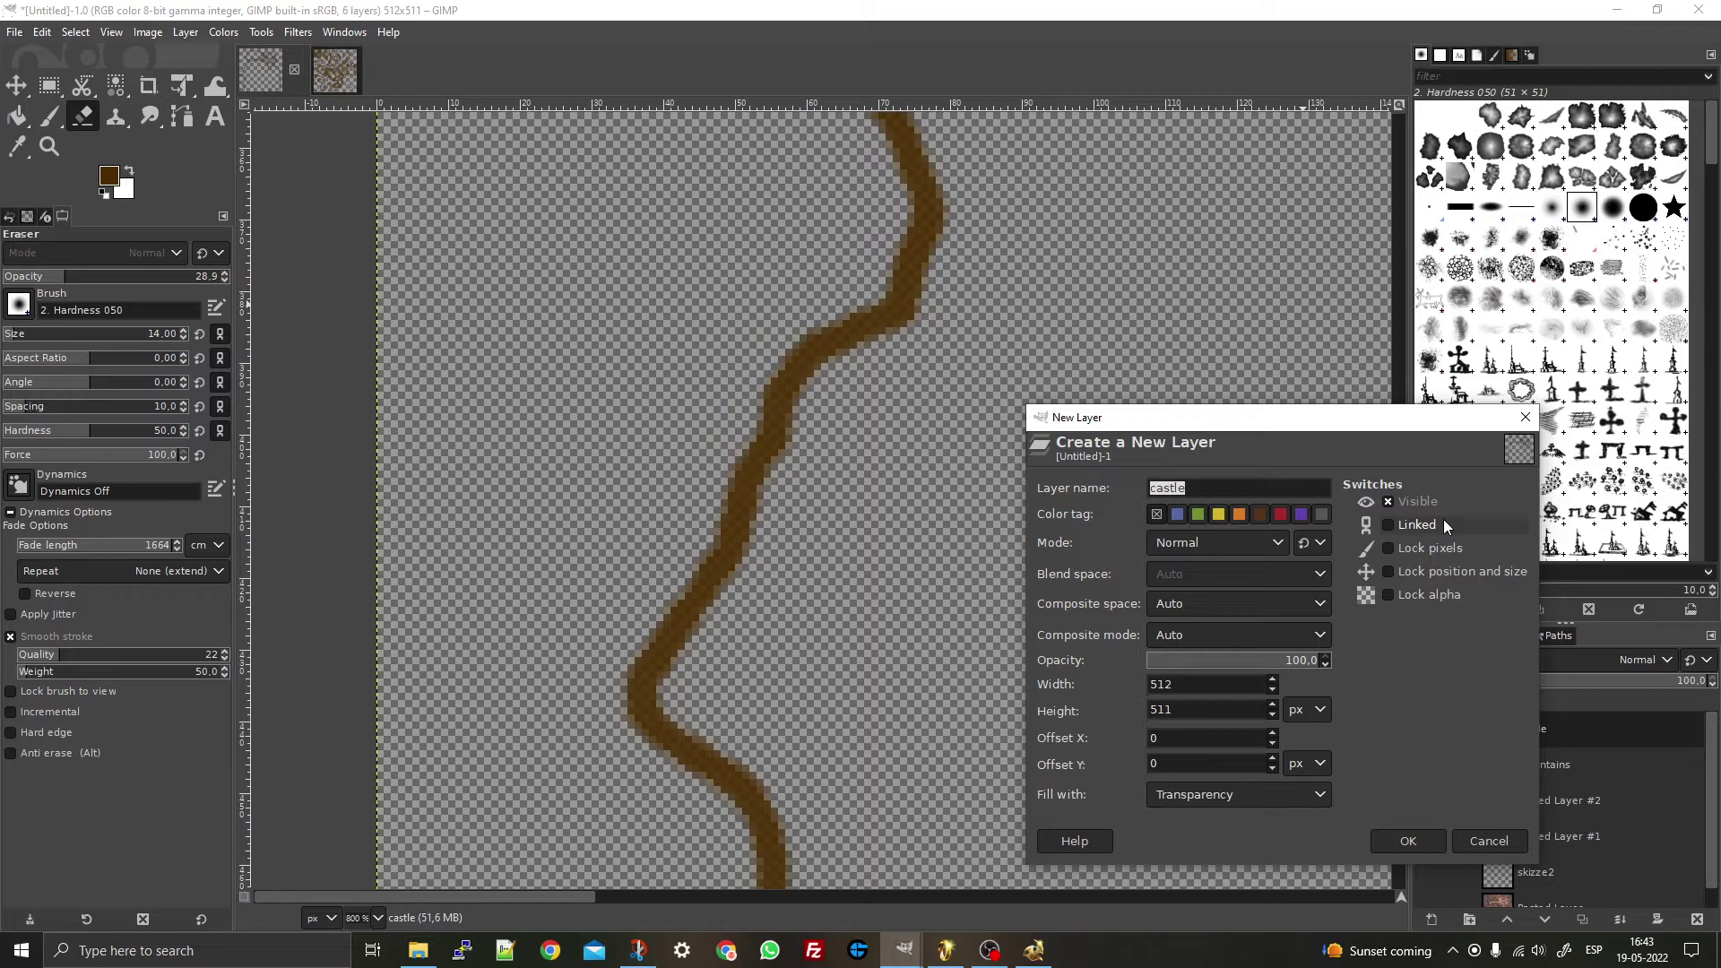
type("mountainsinsid")
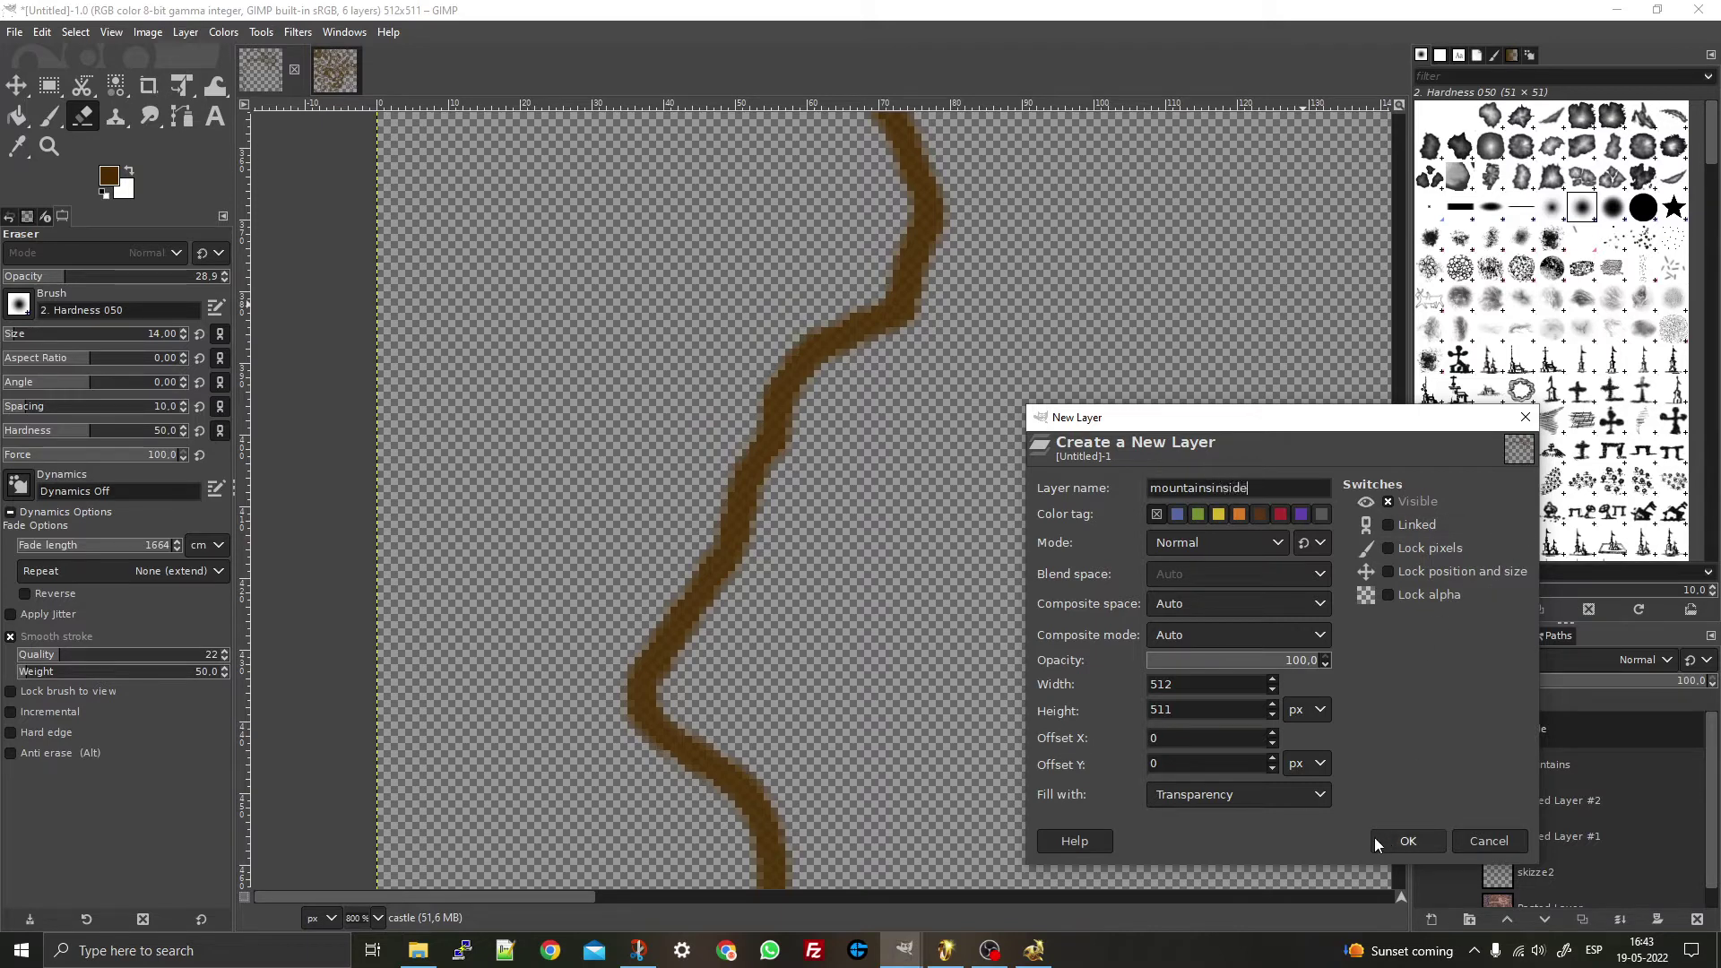
left_click(1430, 848)
- Set up the Paintbrush with size 3 and opacity 90.5 for drawing thin brown lines
scroll(472, 372, "down", 2)
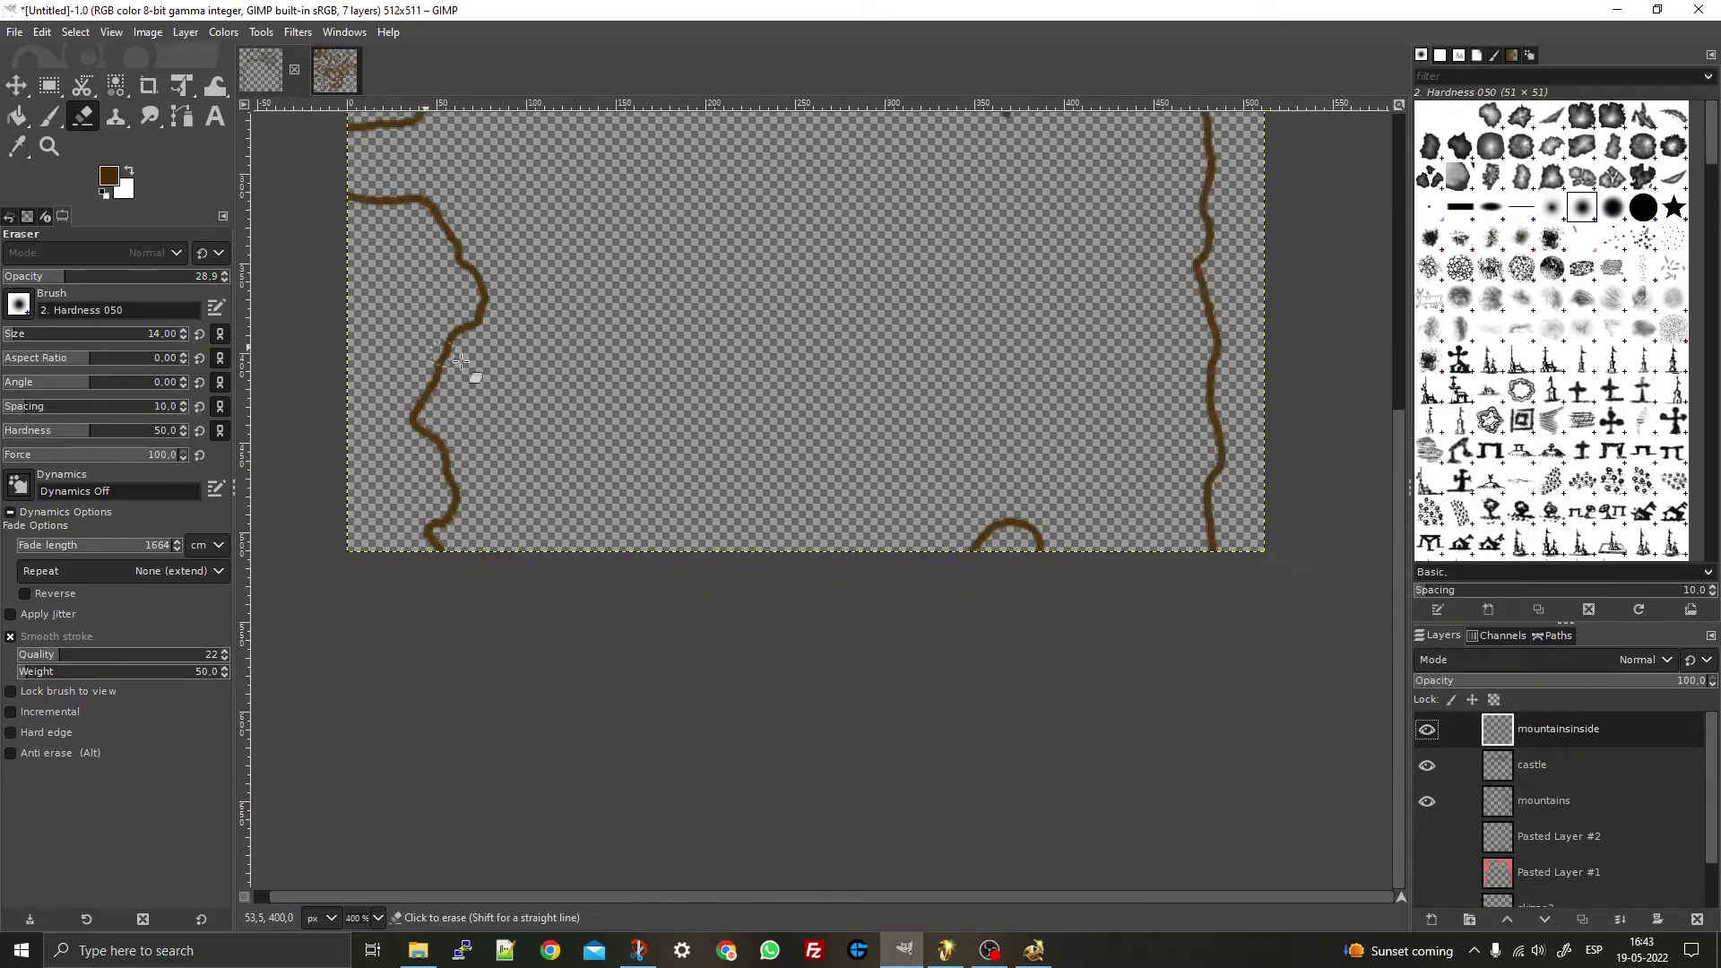
scroll(431, 434, "up", 1)
scroll(877, 390, "up", 1)
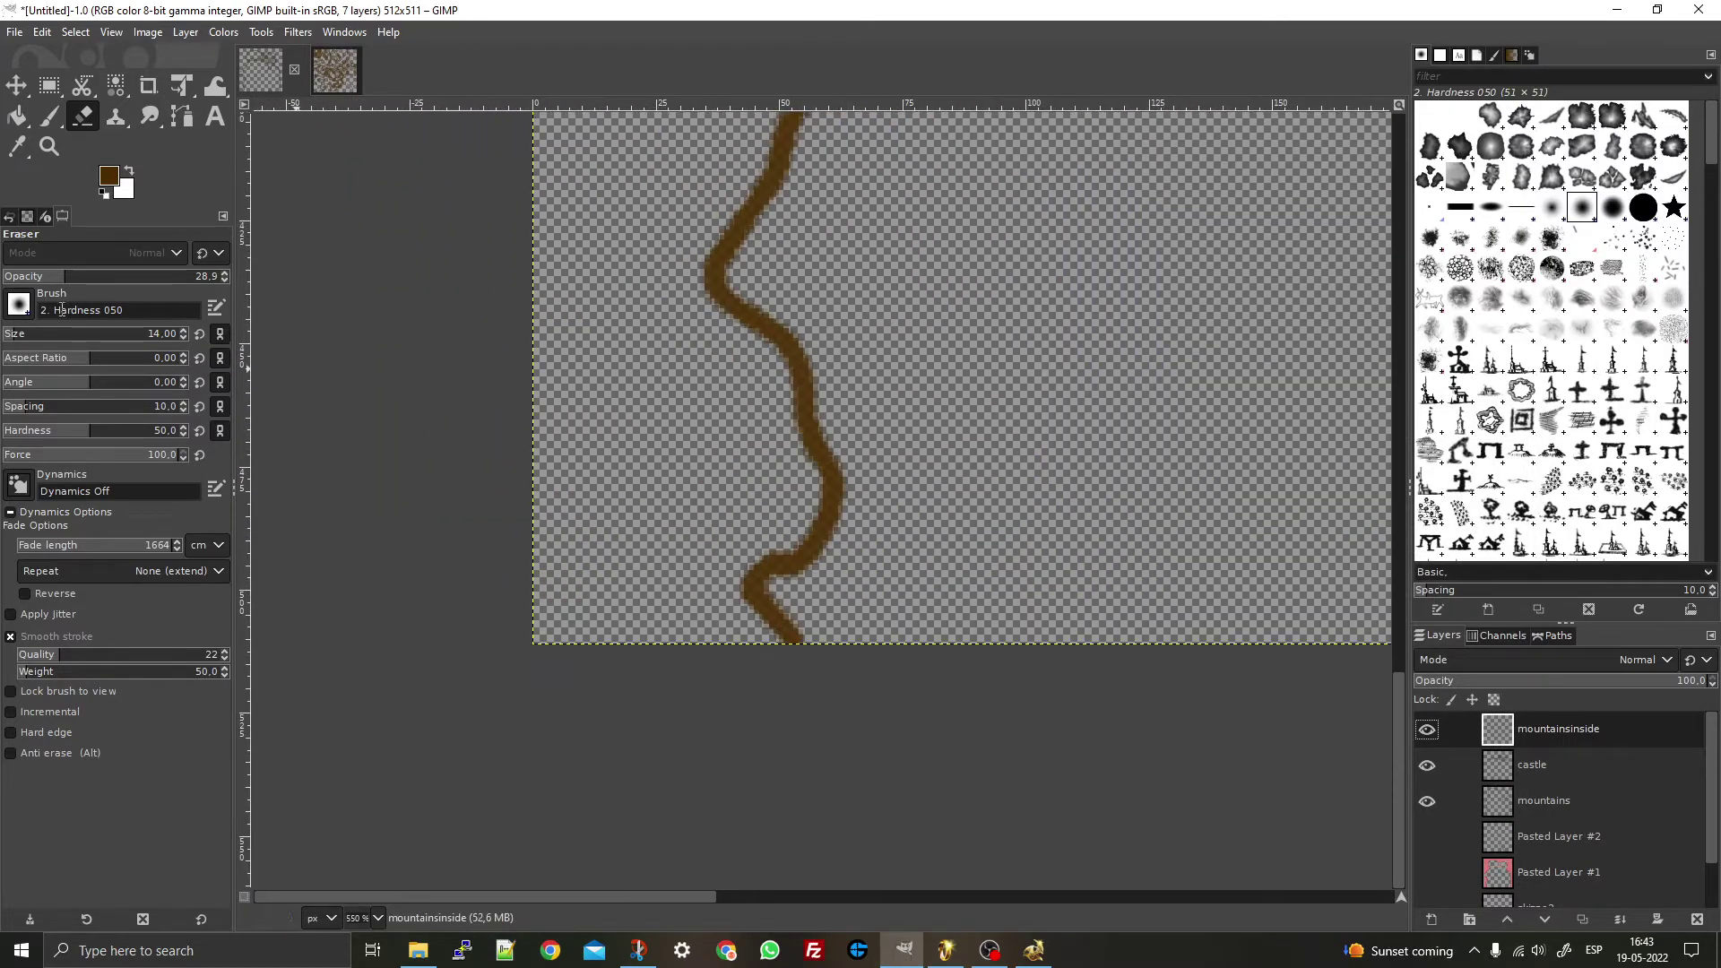
left_click(50, 120)
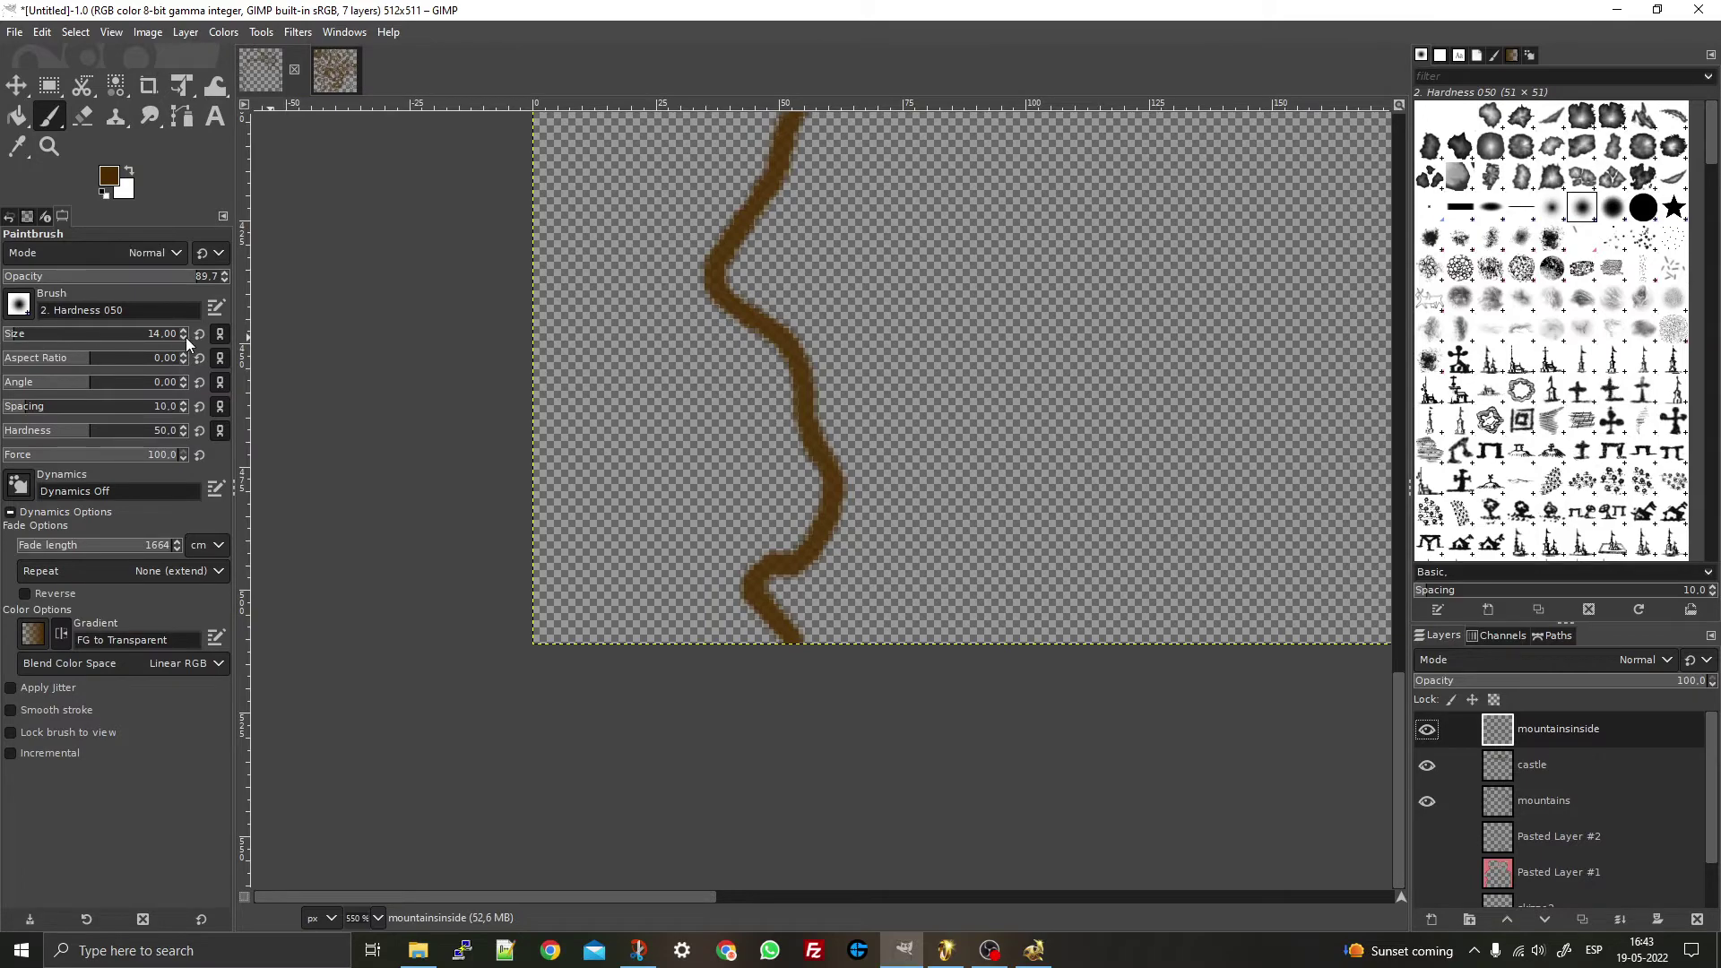
scroll(186, 337, "down", 11)
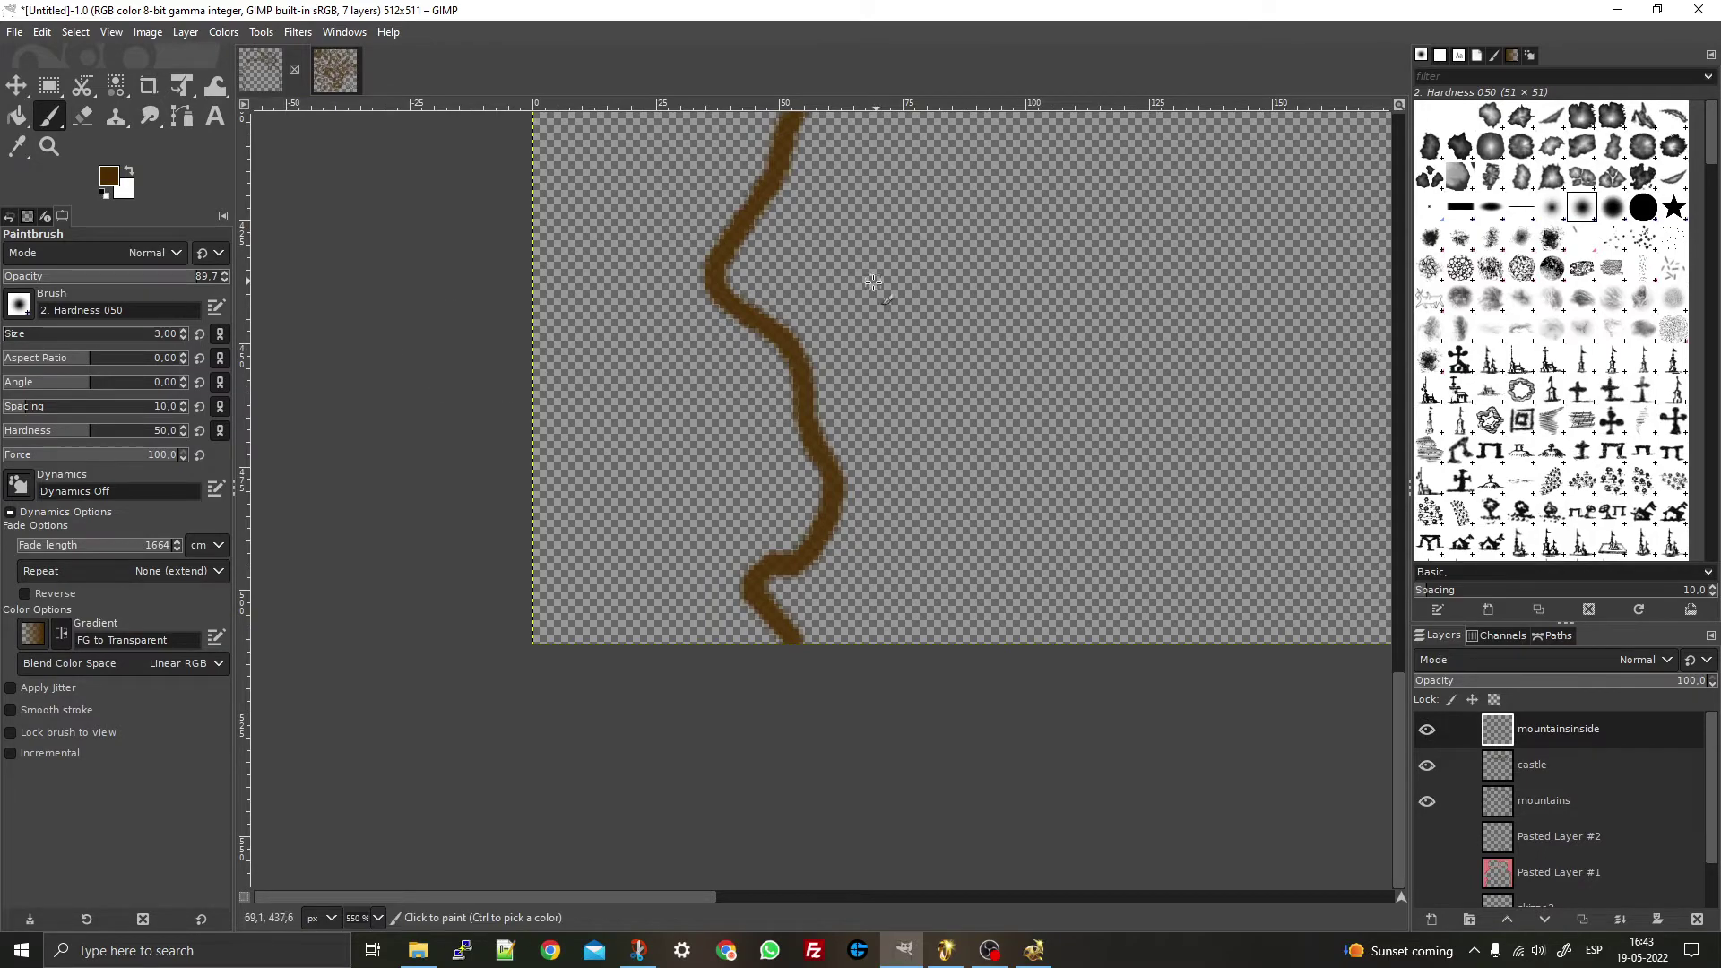
scroll(793, 385, "up", 5)
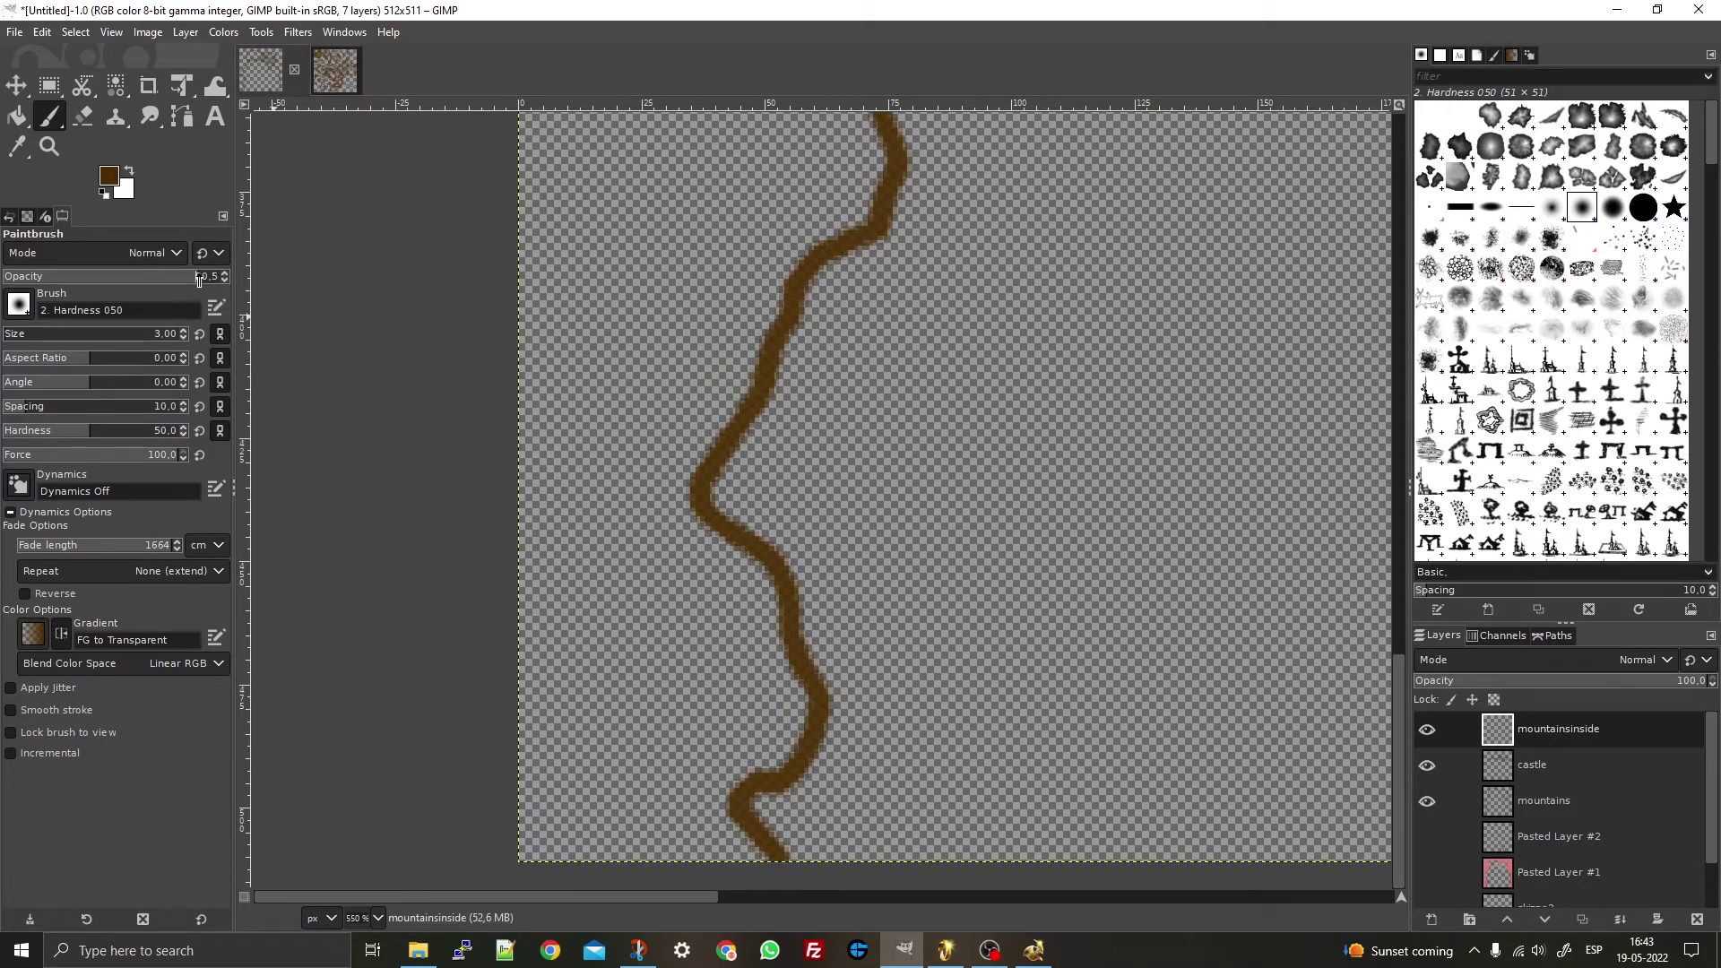
- Paint two thin wavy ridge lines from the lower-left mountain outline to the left edge of the canvas
scroll(709, 306, "down", 2)
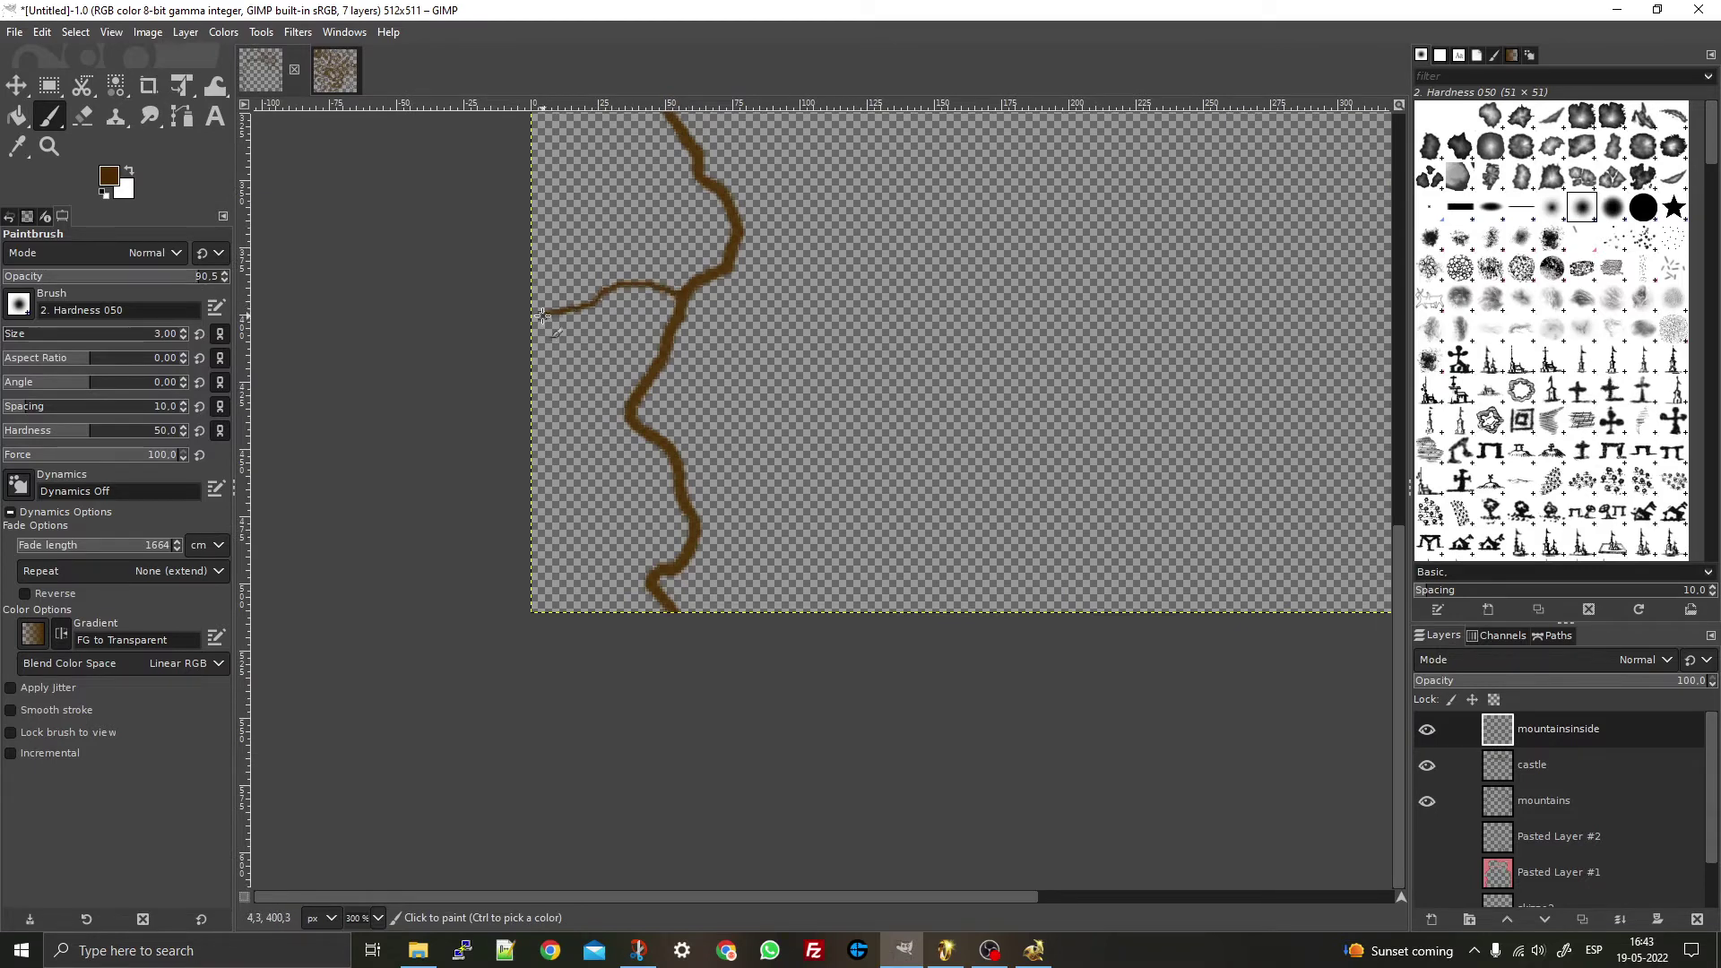
scroll(603, 220, "down", 1)
scroll(628, 201, "up", 3)
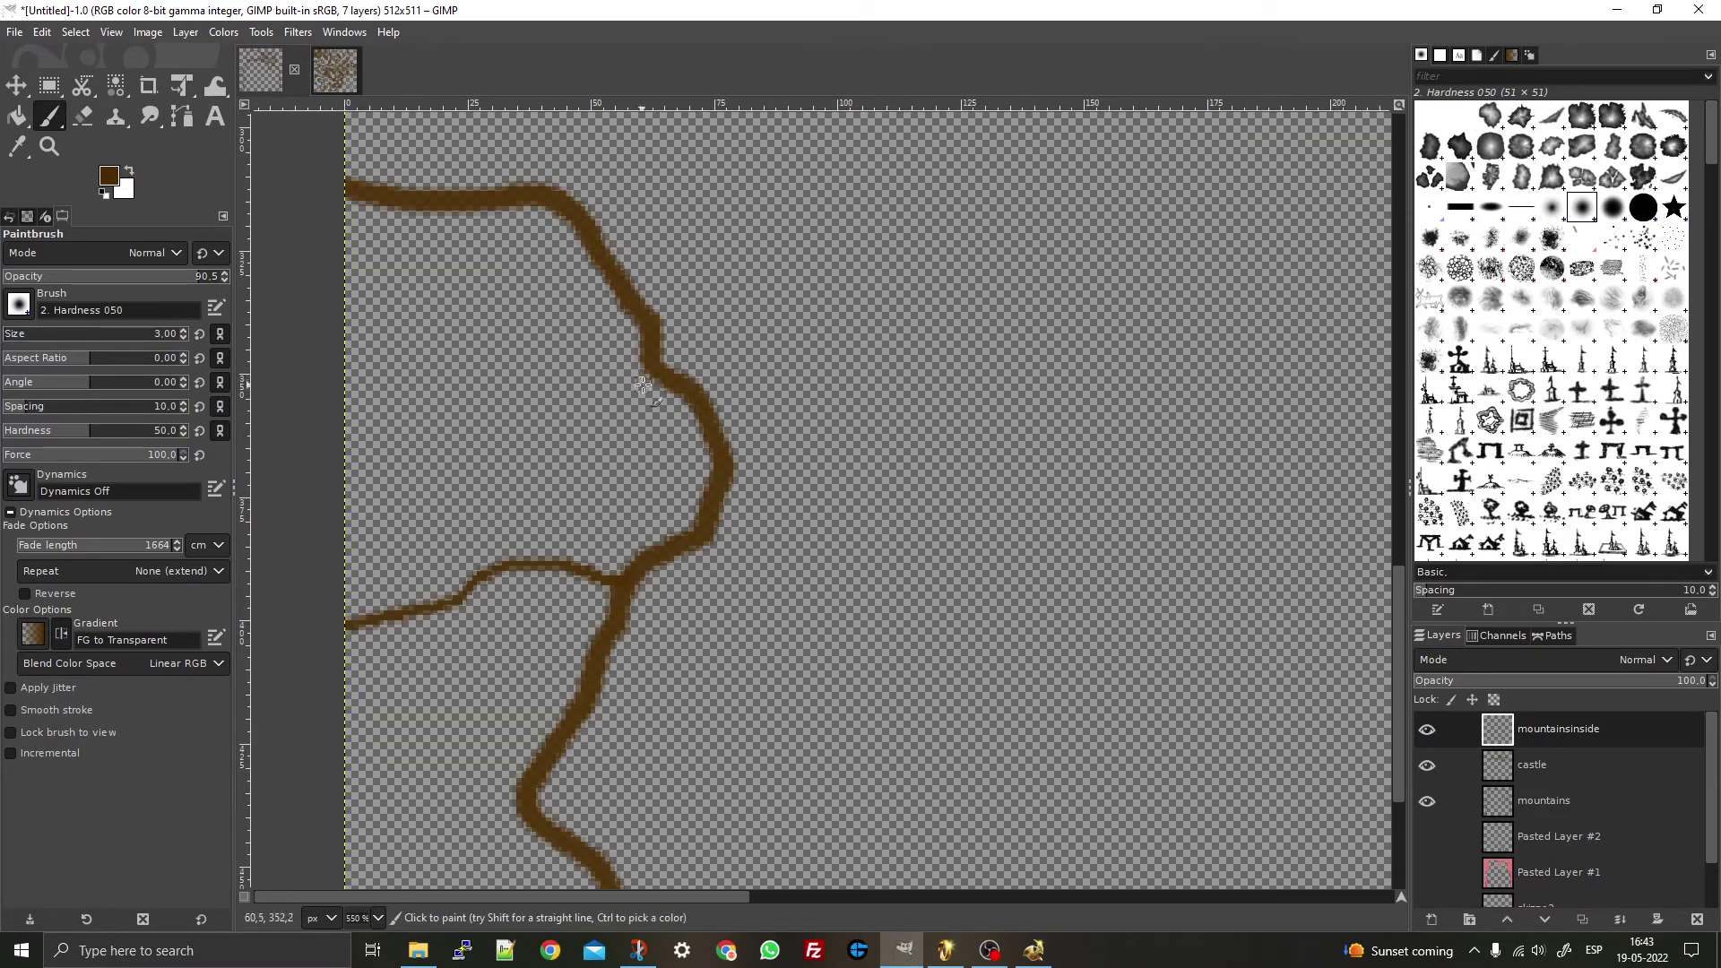
mouse_move(652, 371)
left_mouse_down()
mouse_move(553, 368)
mouse_move(396, 287)
mouse_move(327, 276)
left_mouse_up()
scroll(499, 384, "down", 2)
scroll(526, 415, "up", 2)
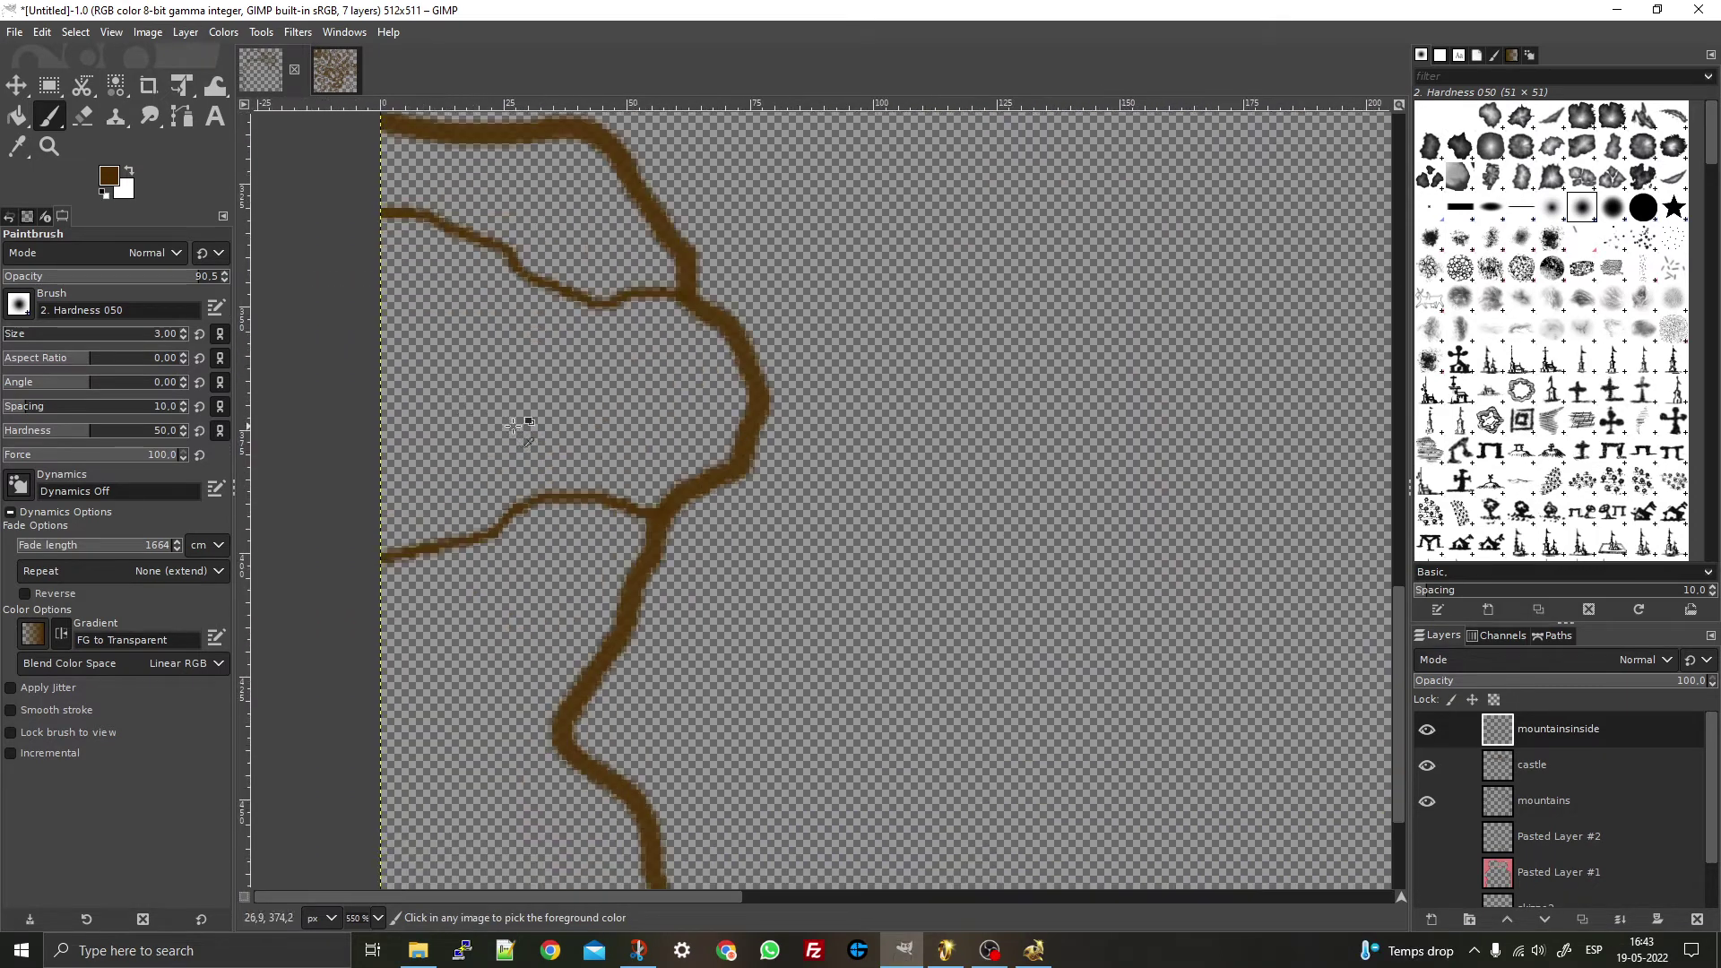
- Paint short branching ridge strokes inside the lower-left mountain, off its ridge lines and outline and down to the canvas's bottom edge
mouse_move(554, 499)
left_mouse_down()
mouse_move(511, 484)
mouse_move(433, 355)
left_mouse_up()
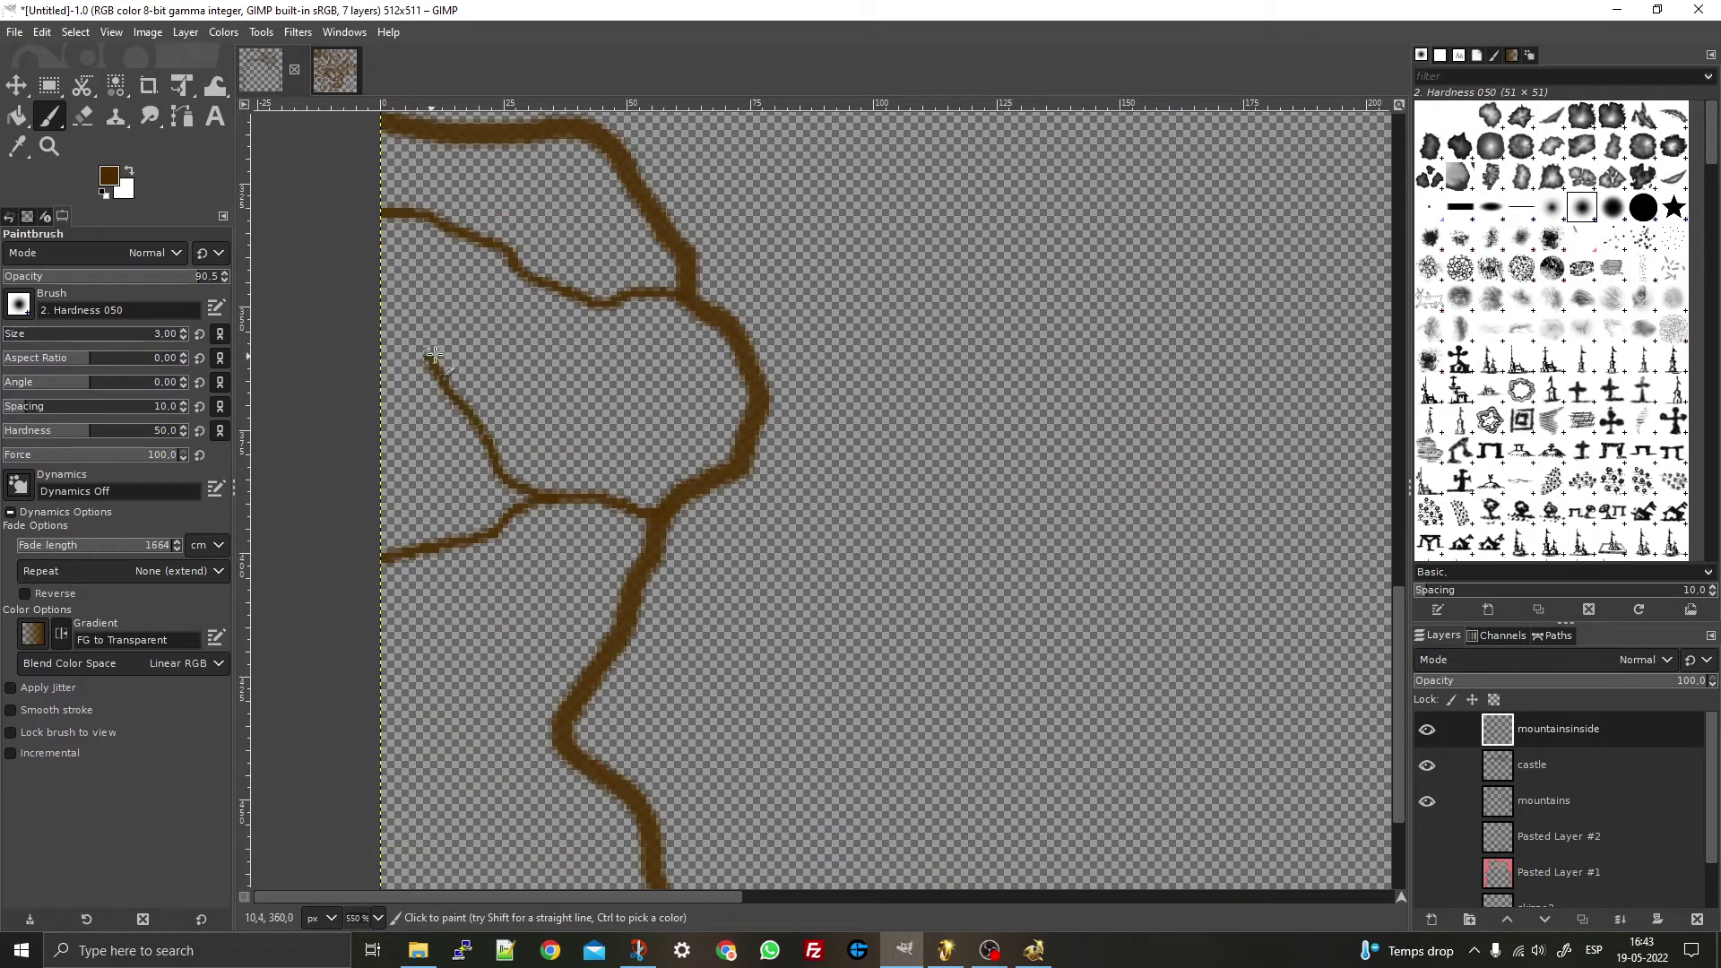
mouse_move(555, 281)
left_mouse_down()
mouse_move(523, 315)
mouse_move(516, 375)
left_mouse_up()
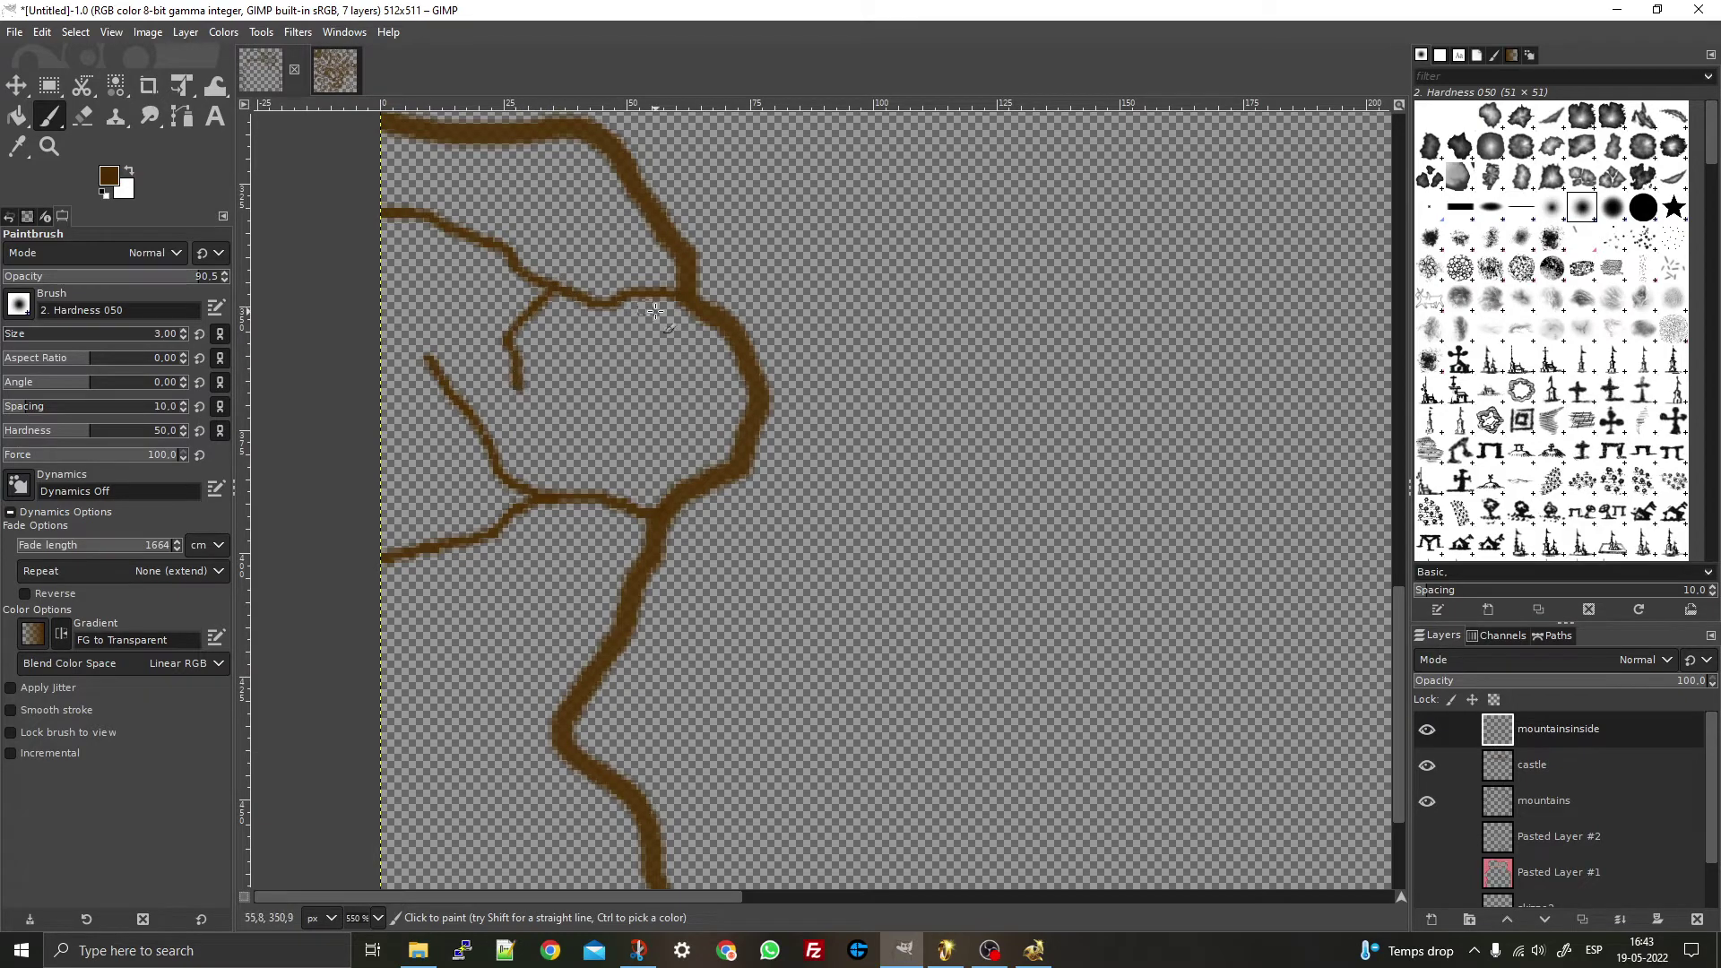
mouse_move(747, 356)
left_mouse_down()
mouse_move(650, 367)
mouse_move(574, 414)
left_mouse_up()
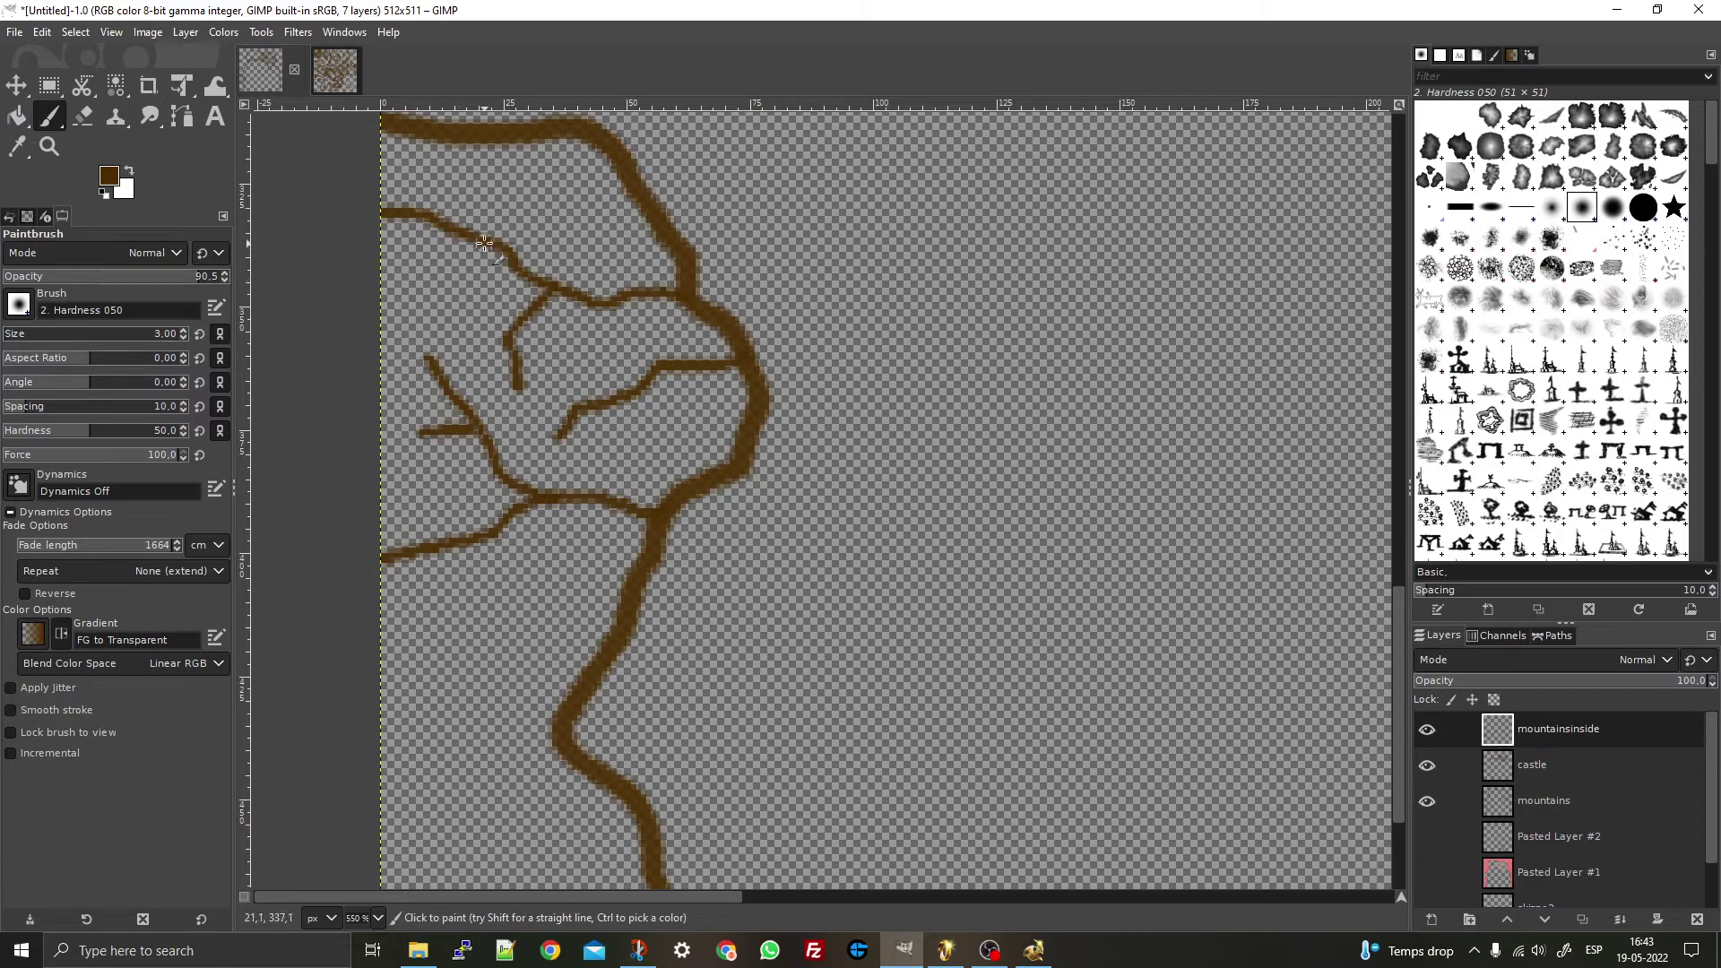
scroll(438, 177, "down", 3)
scroll(803, 424, "up", 3)
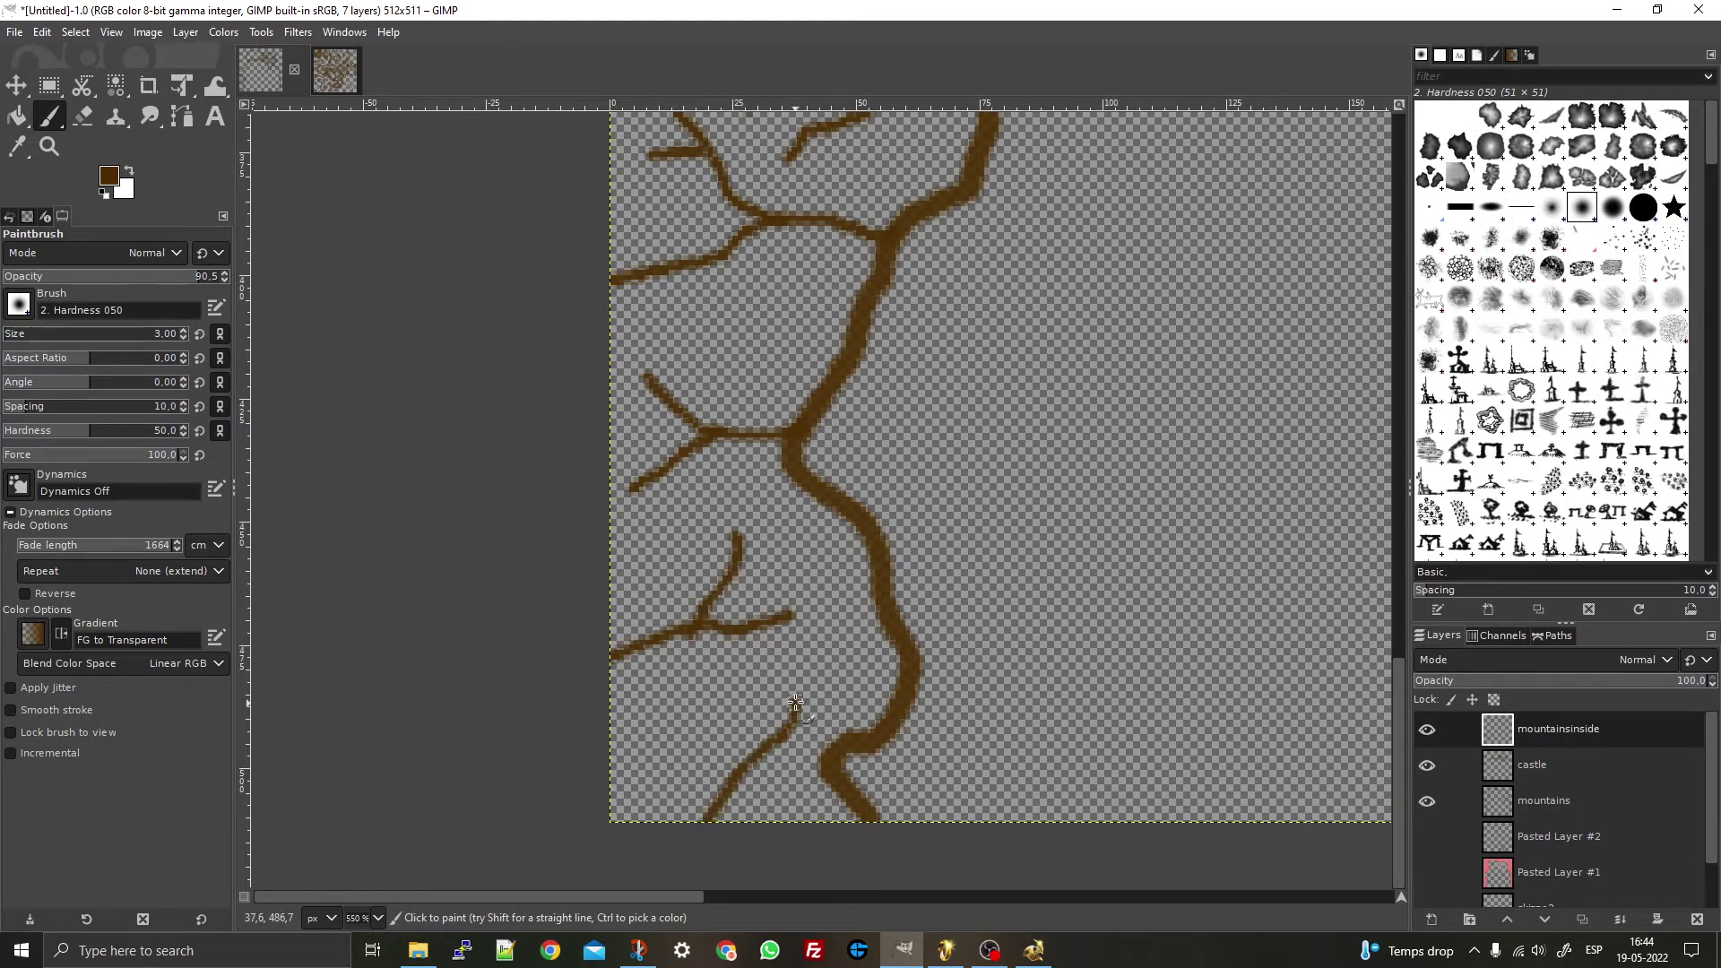
- Paint a thin ridge line with two short branches from the right mountain outline to the right edge of the canvas
scroll(699, 731, "down", 7)
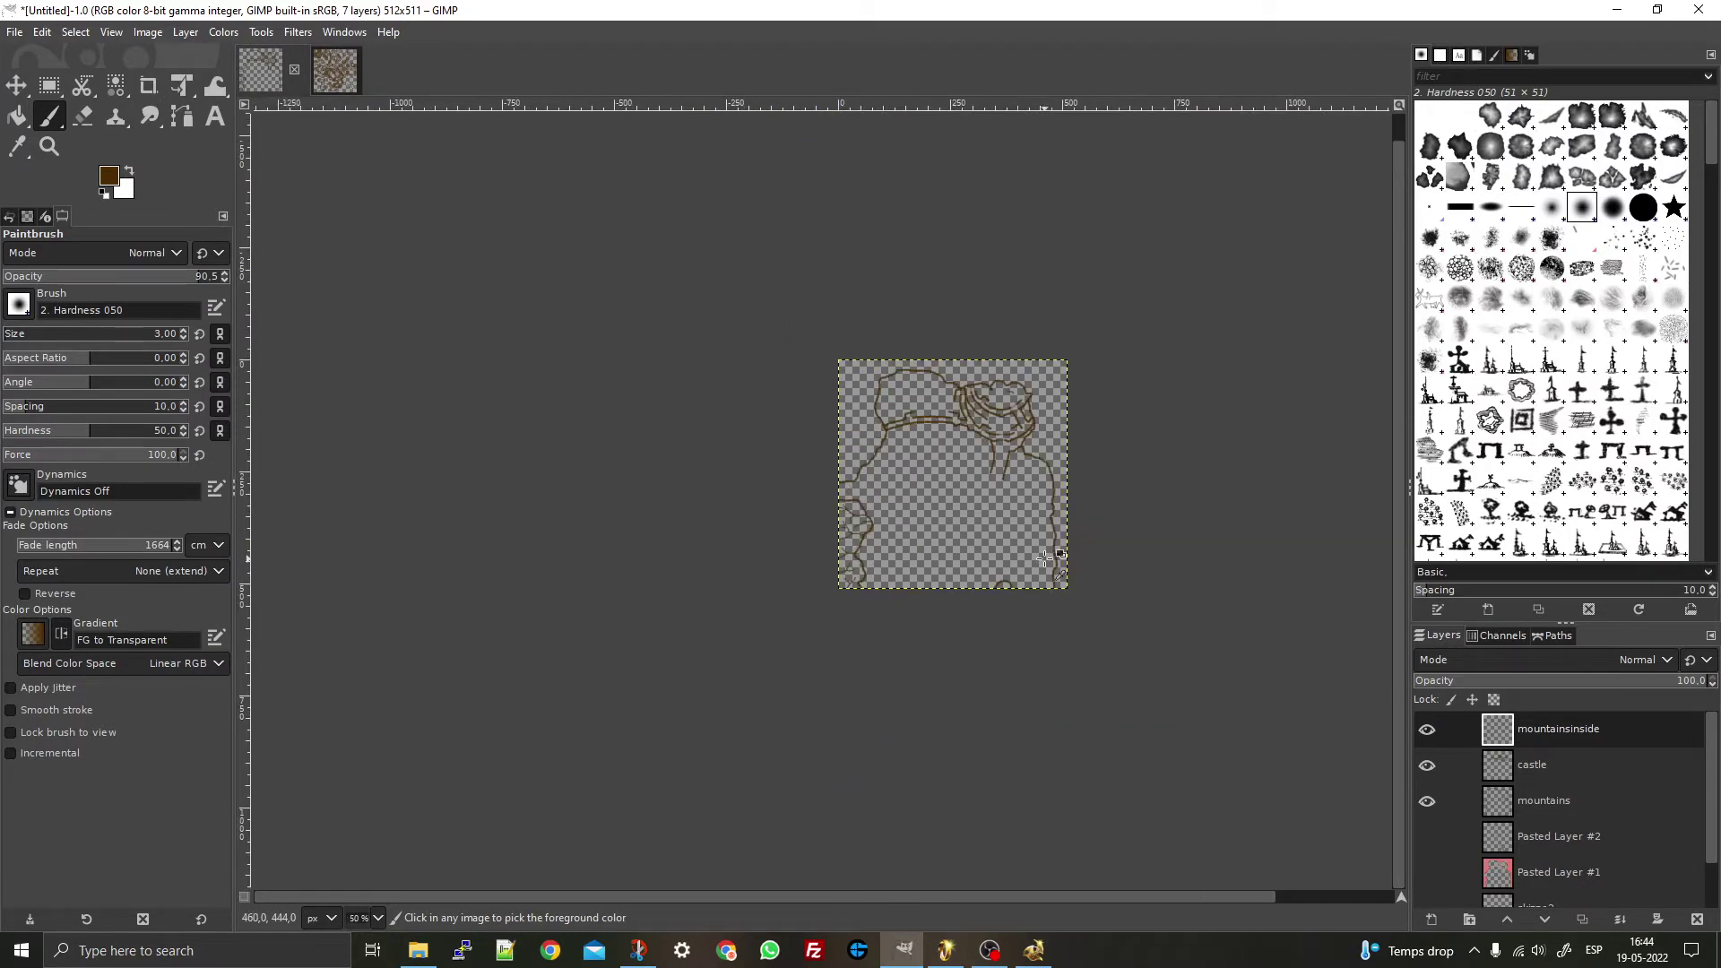
scroll(1051, 558, "up", 4)
scroll(968, 642, "down", 1)
scroll(968, 642, "up", 1)
scroll(1023, 543, "down", 4)
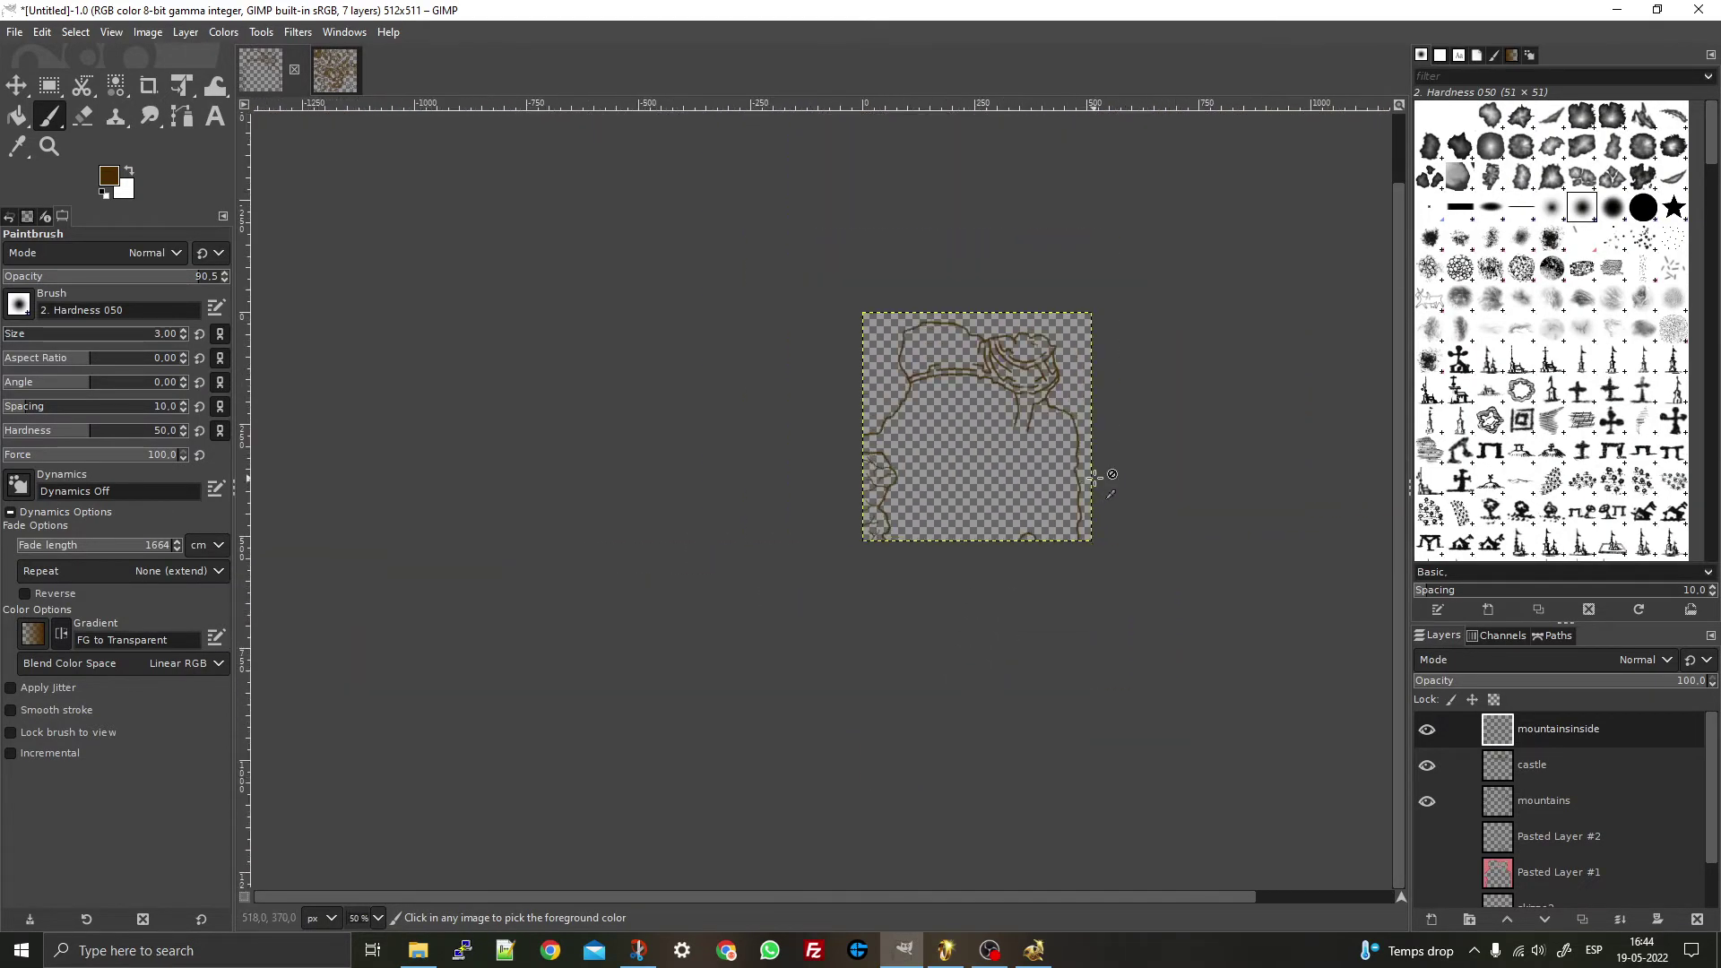
scroll(1092, 473, "up", 7)
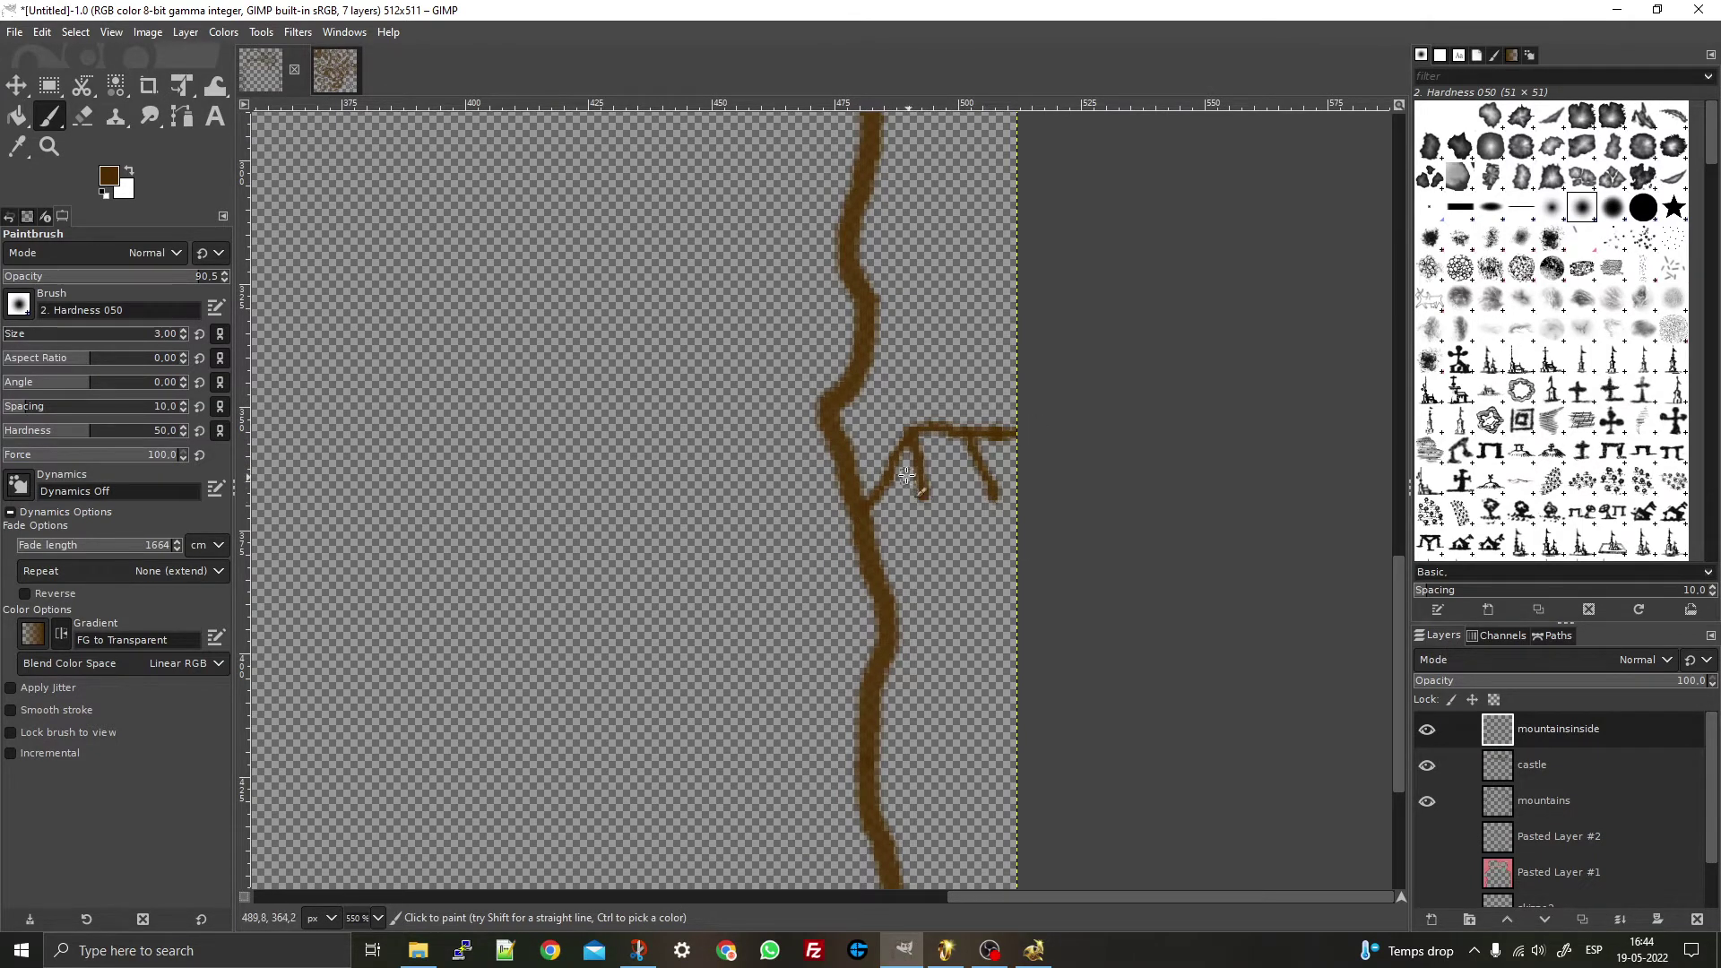
- Paint a lower ridge line with short upward branches off the right mountain outline, plus short separate strokes between it and the ridge above
scroll(943, 619, "down", 1)
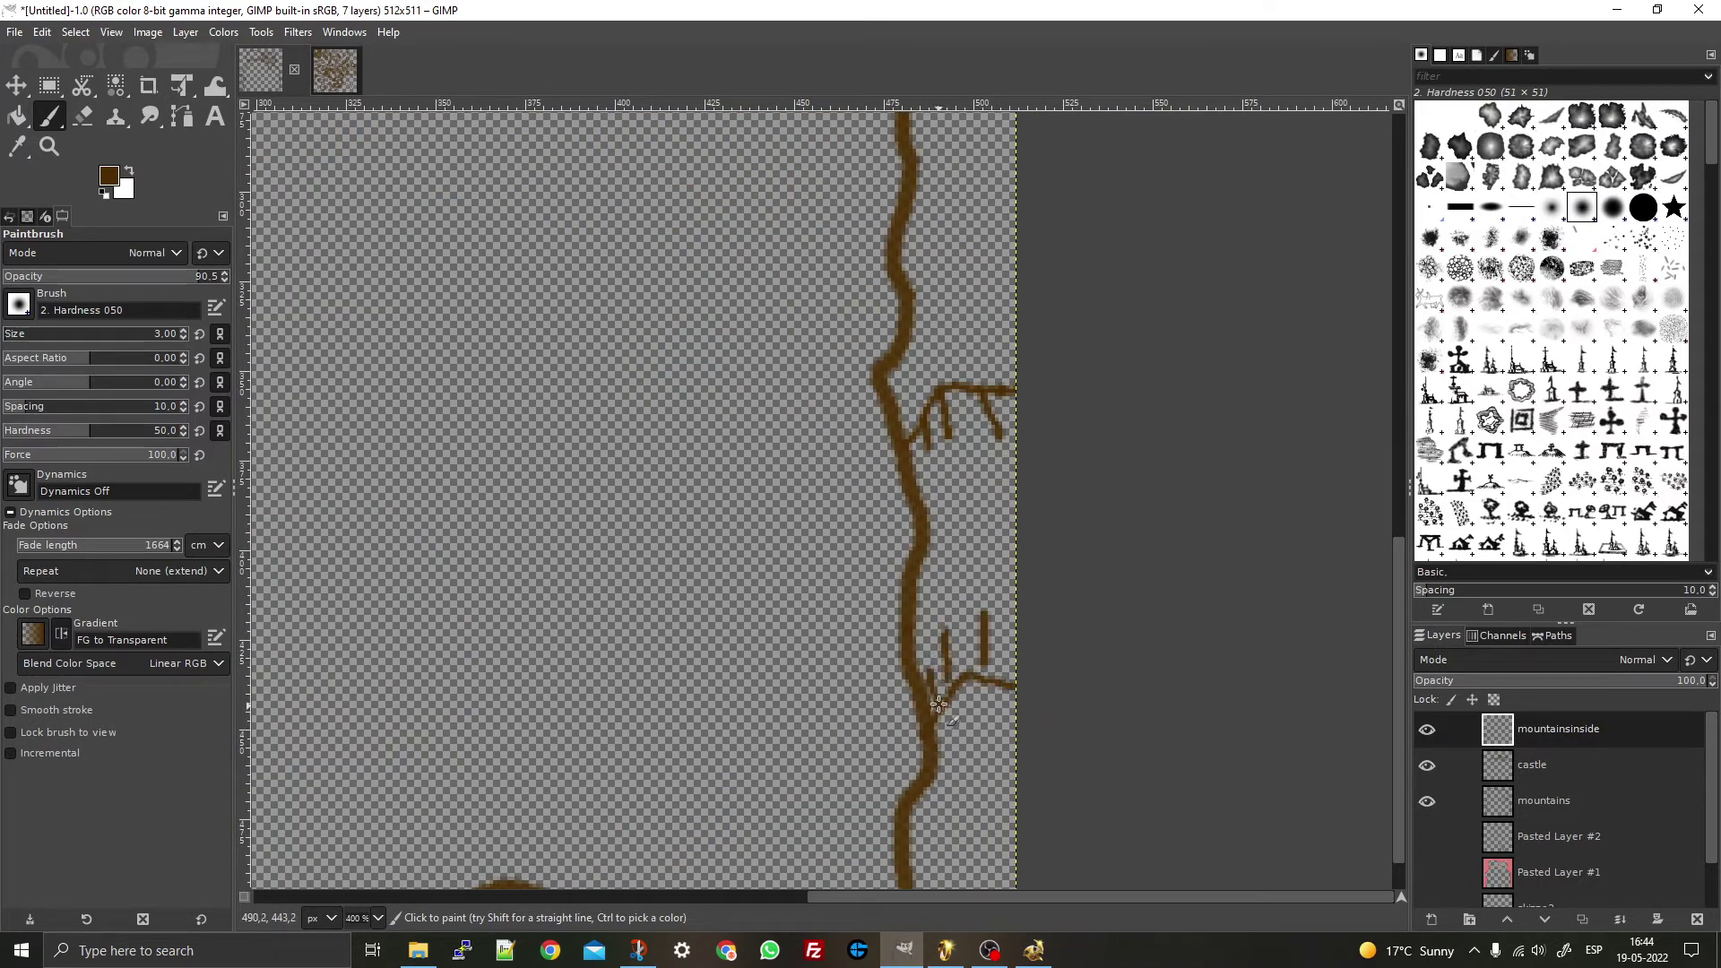
scroll(986, 749, "down", 6)
scroll(991, 761, "up", 9)
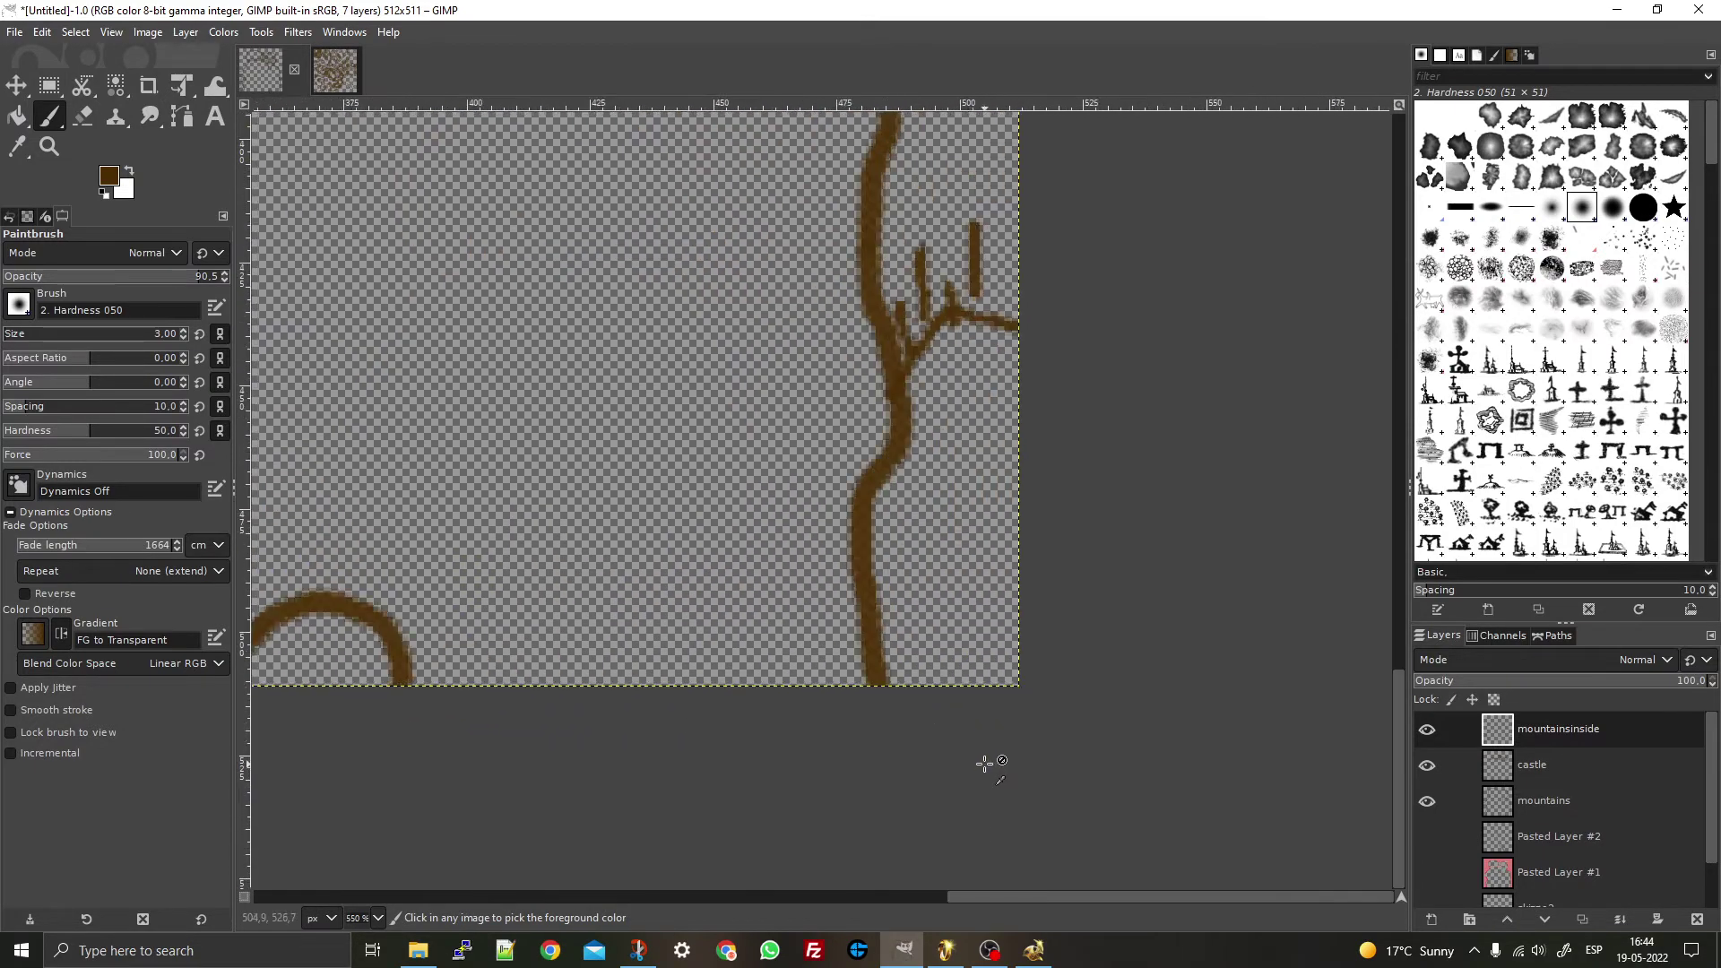
scroll(986, 466, "down", 4)
scroll(996, 433, "up", 5)
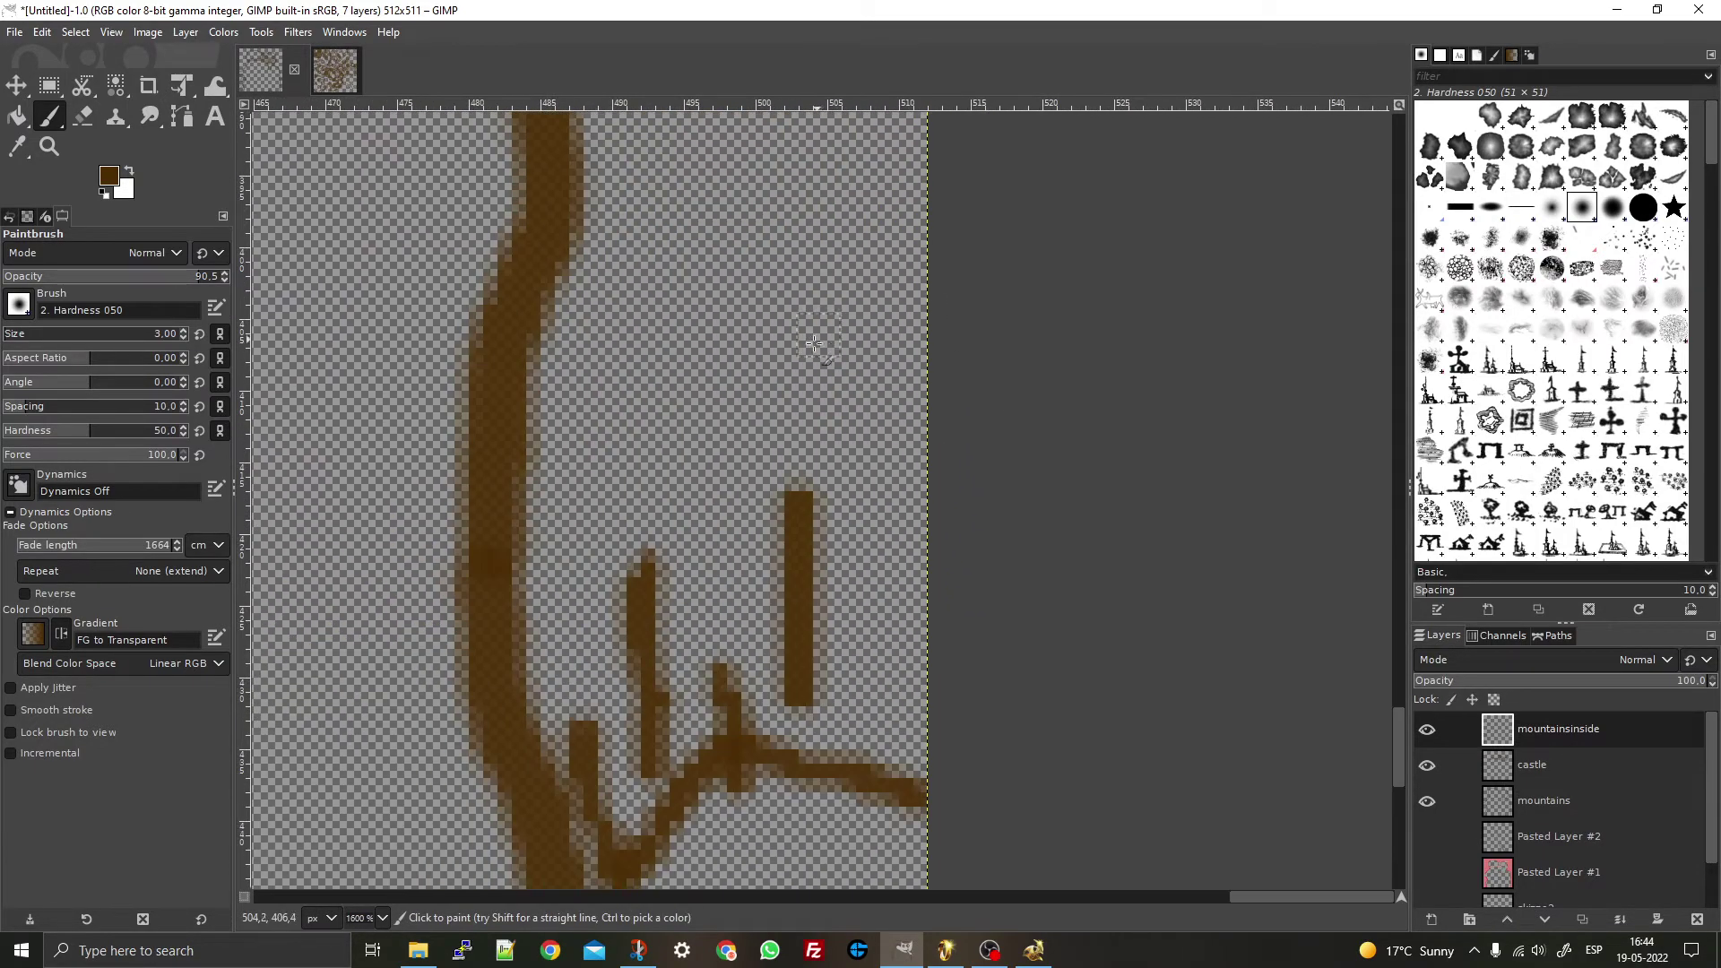
left_click_drag(816, 311, 815, 364)
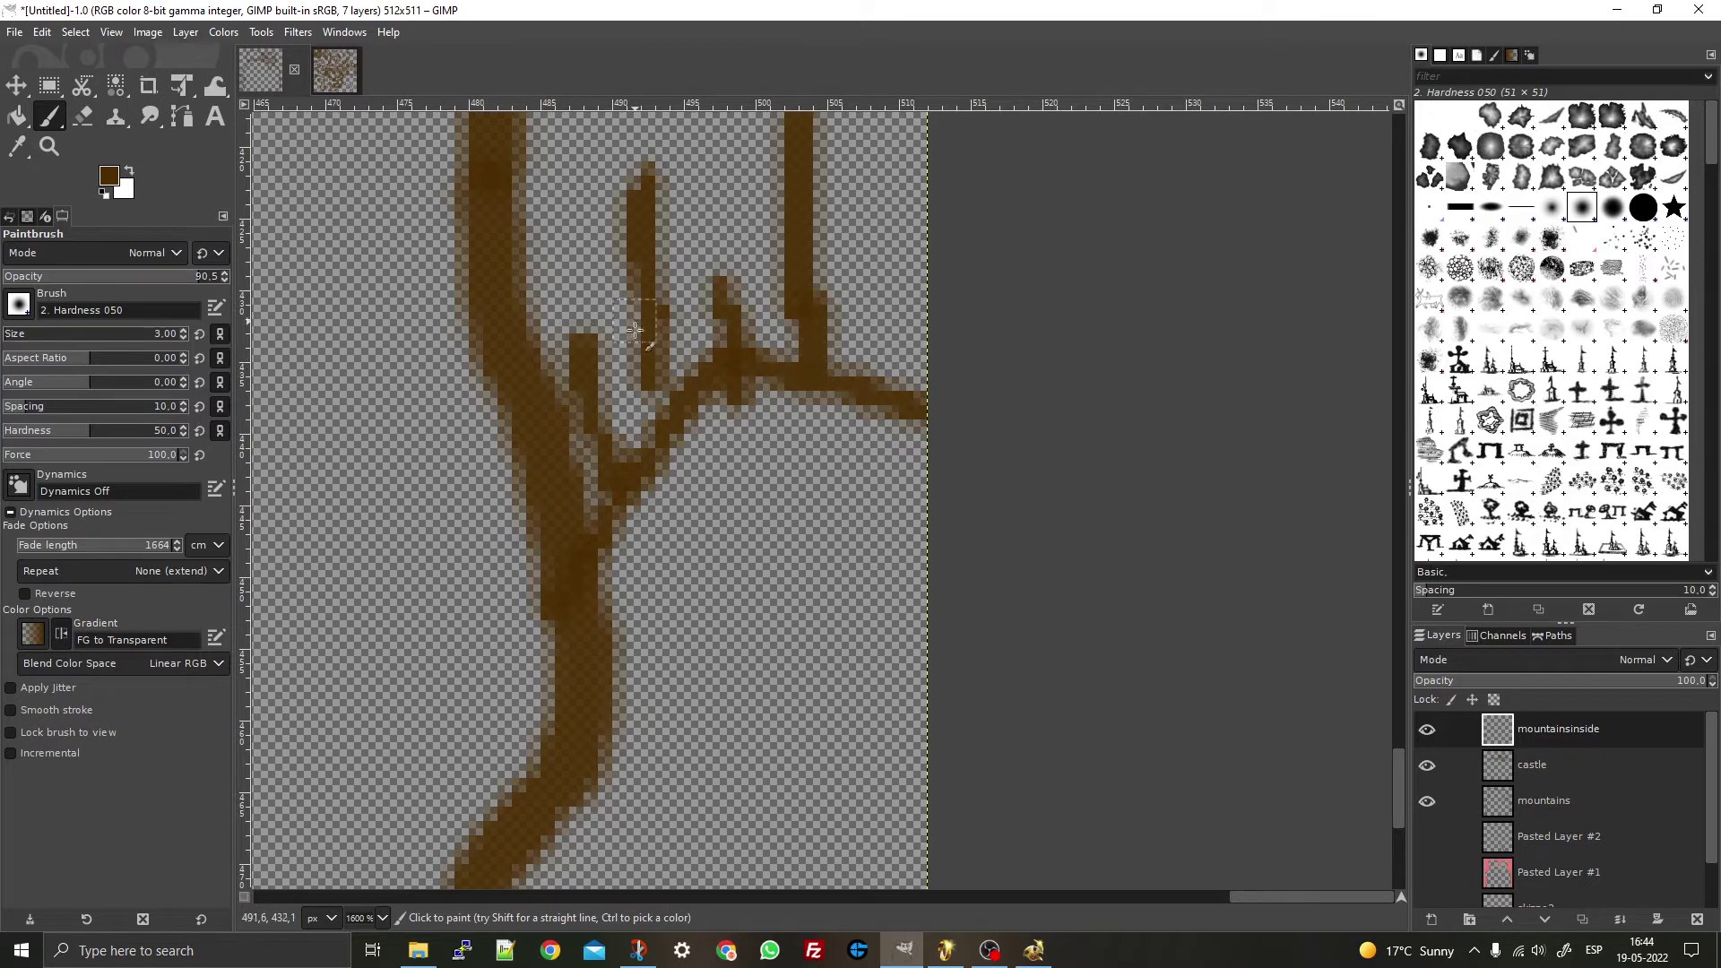
scroll(661, 417, "down", 5)
scroll(763, 363, "up", 4)
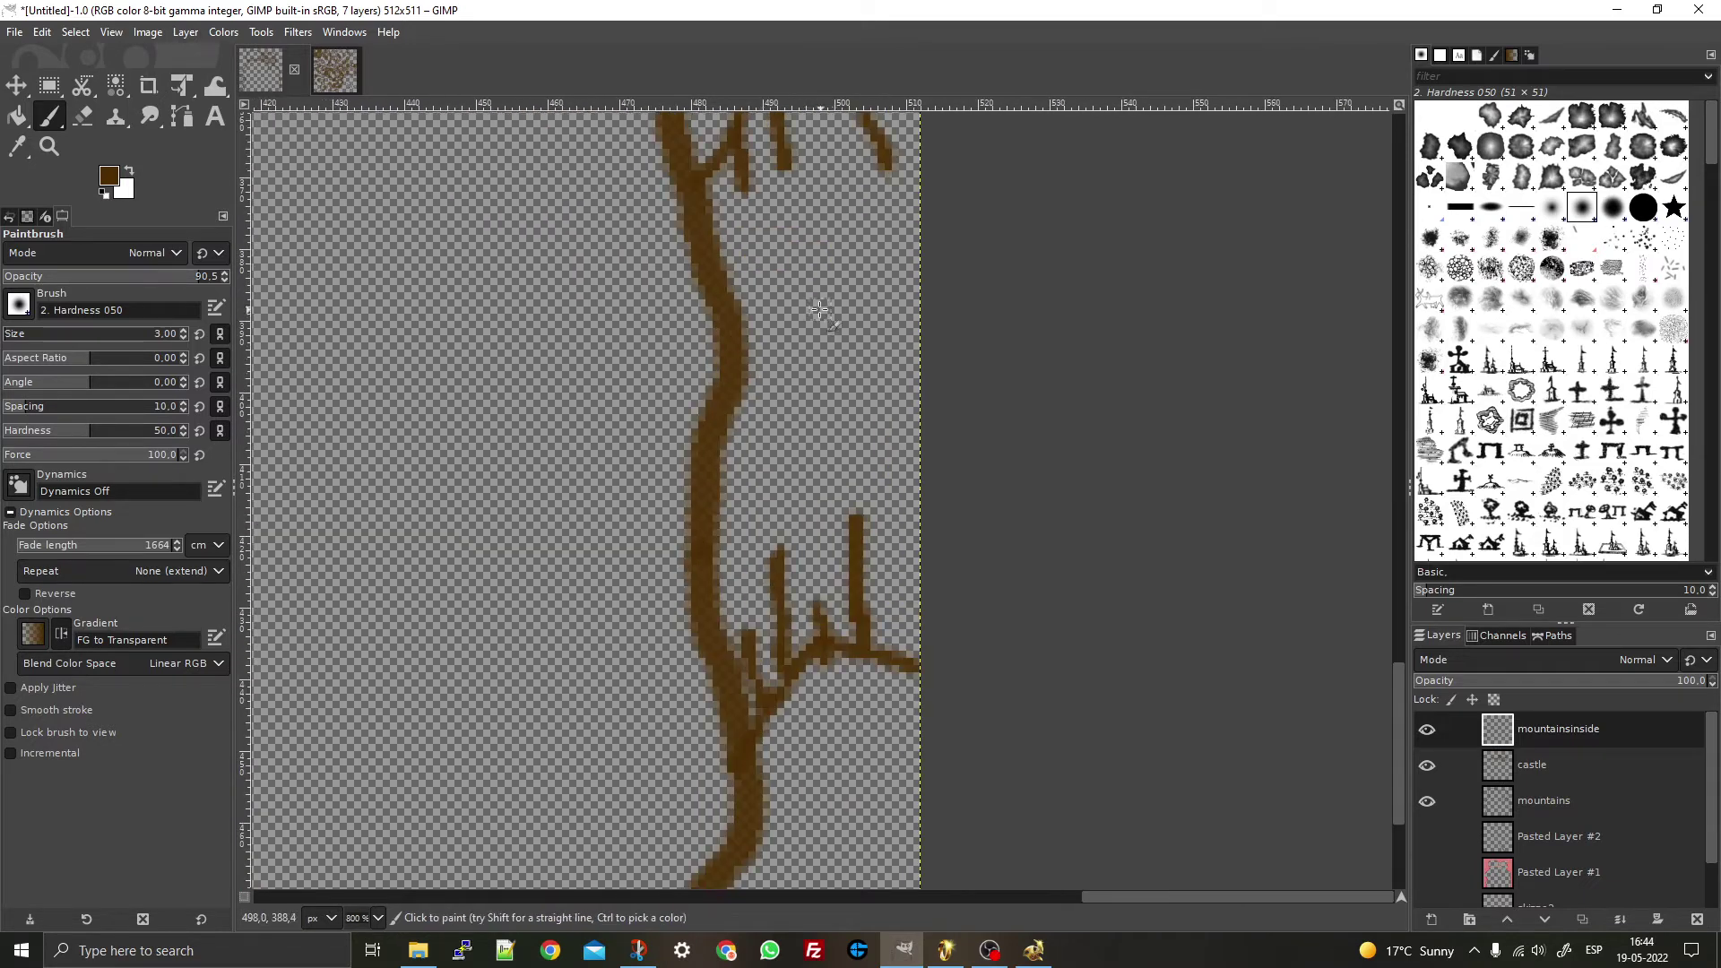
left_click_drag(802, 315, 821, 417)
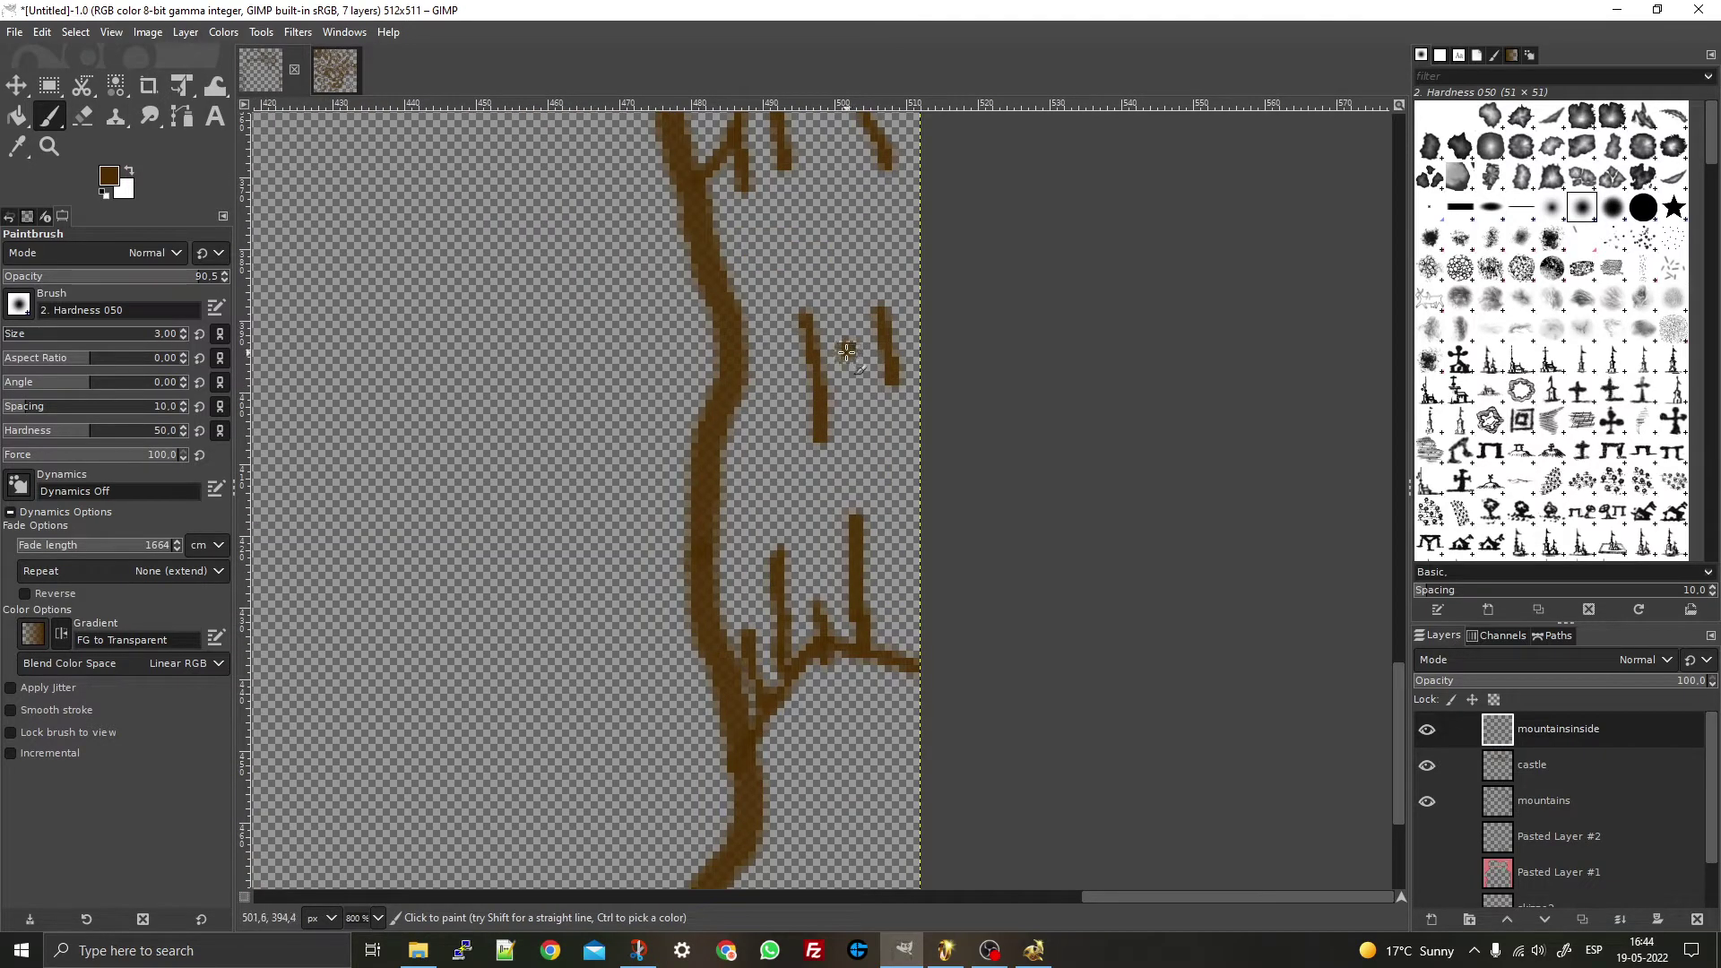
- Paint a thin forked ridge line with upward branches from the upper part of the right mountain outline to the canvas's right edge
scroll(861, 448, "down", 5)
scroll(877, 376, "up", 5)
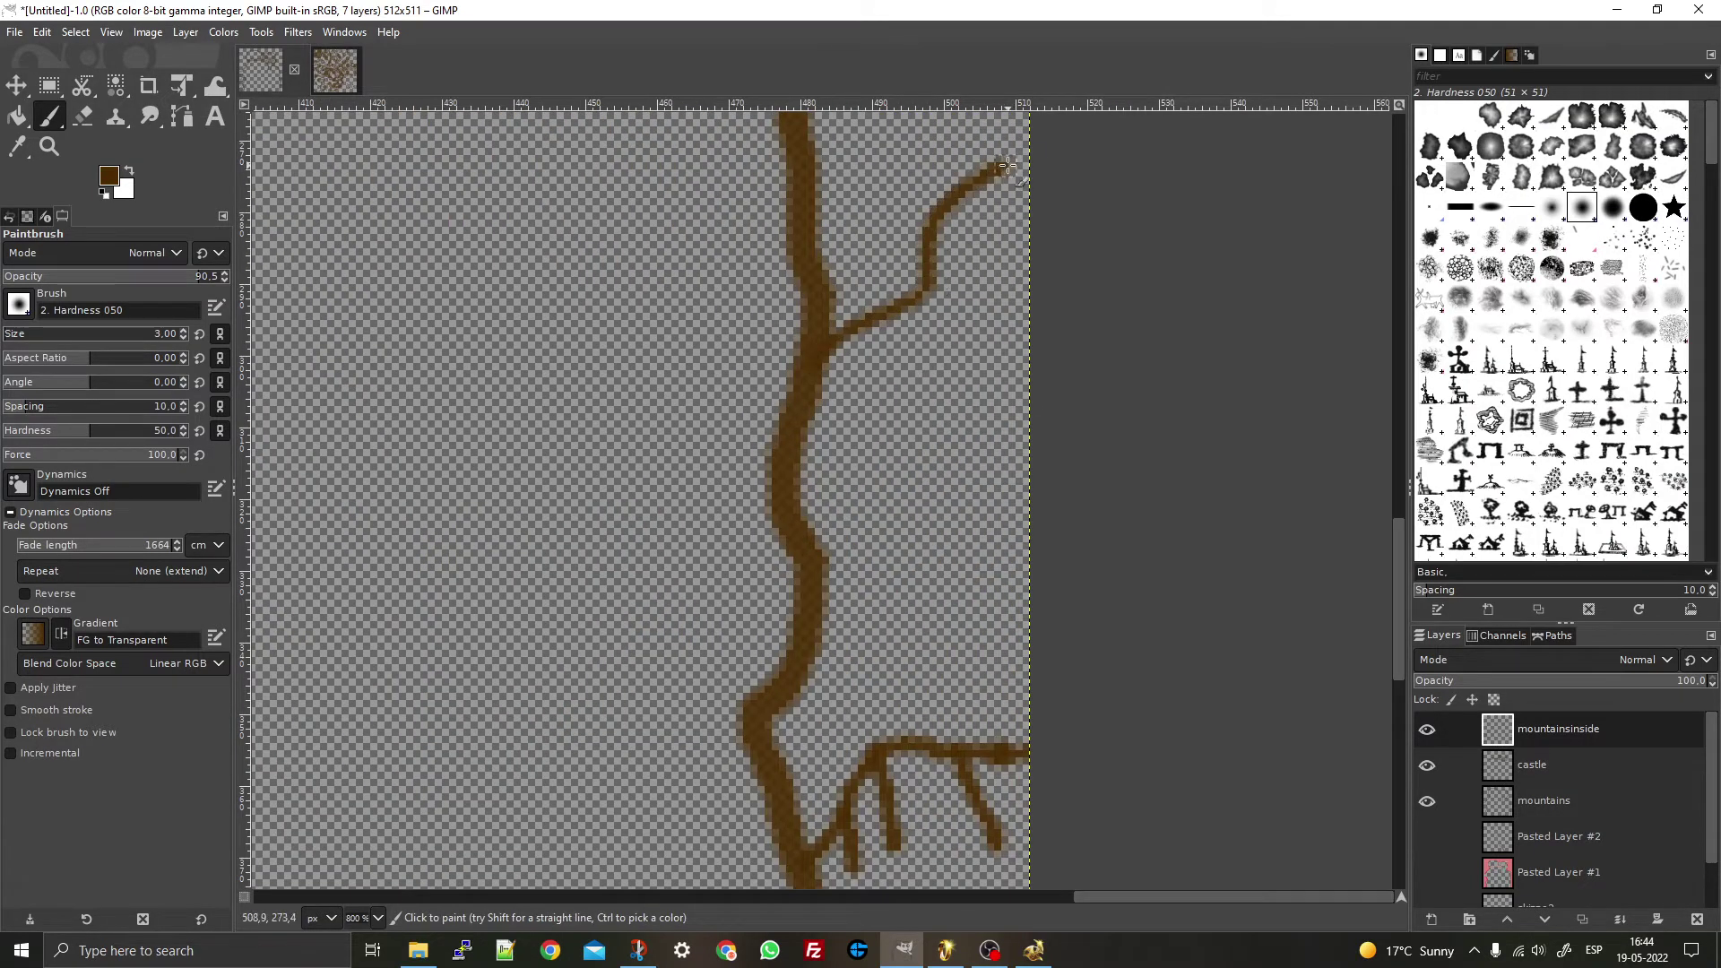
scroll(1016, 272, "down", 3)
scroll(1025, 192, "up", 2)
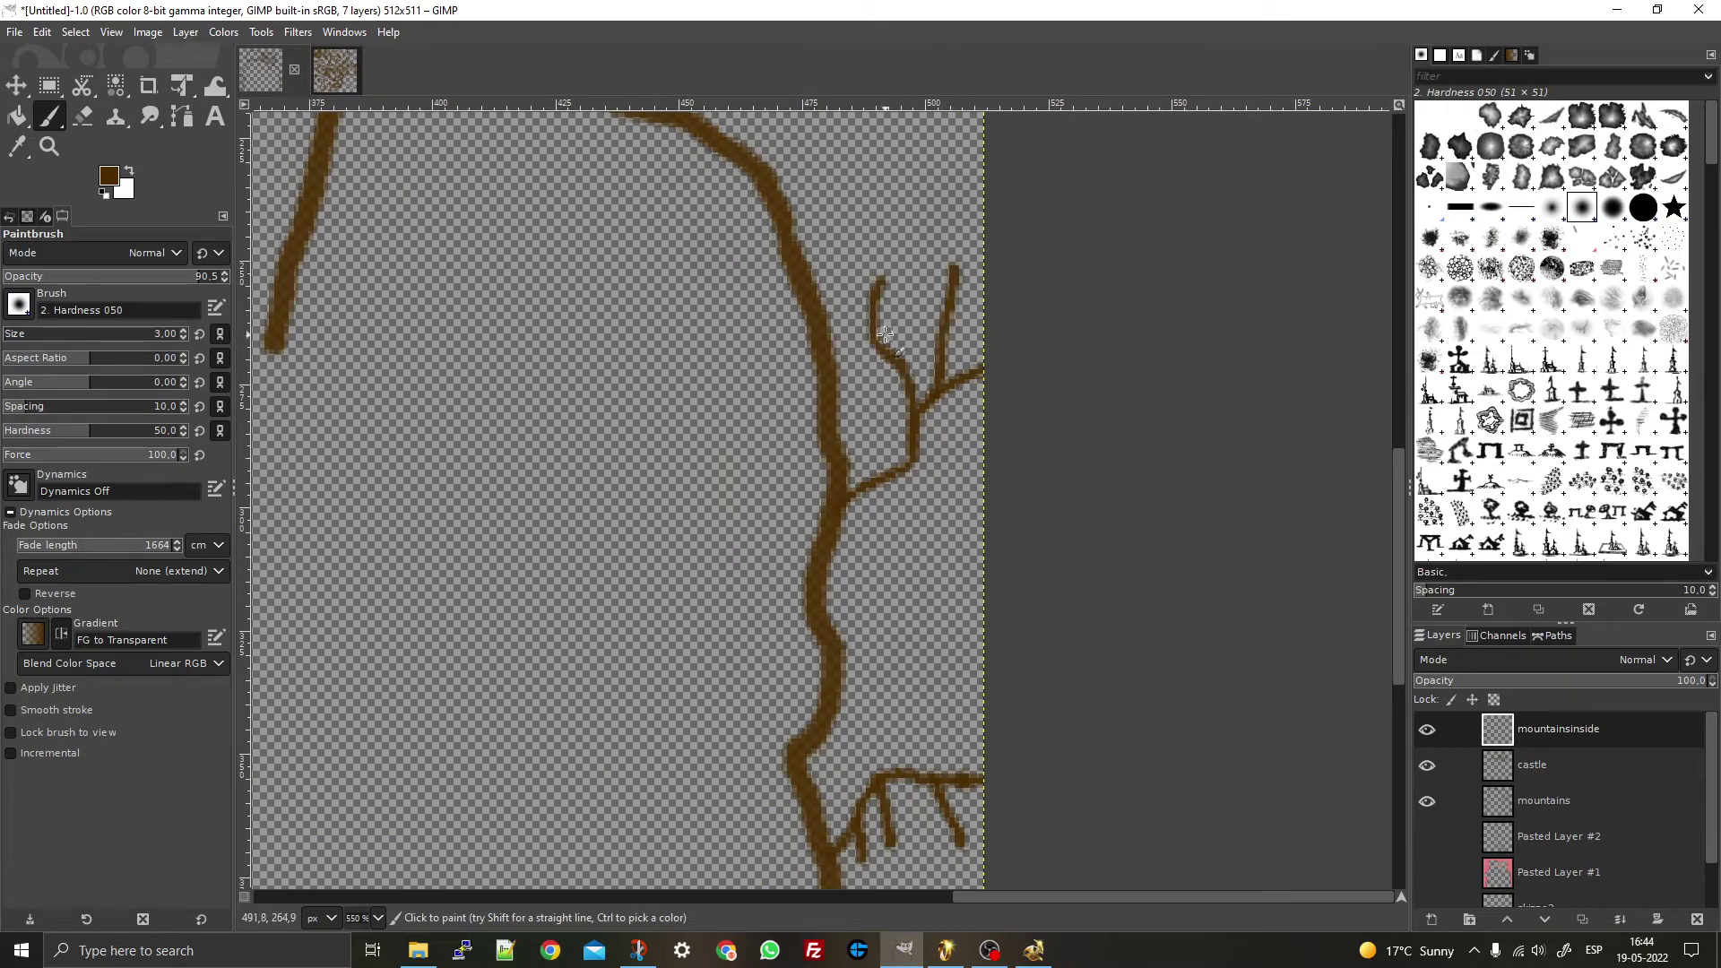
scroll(900, 483, "down", 4)
scroll(923, 415, "up", 1)
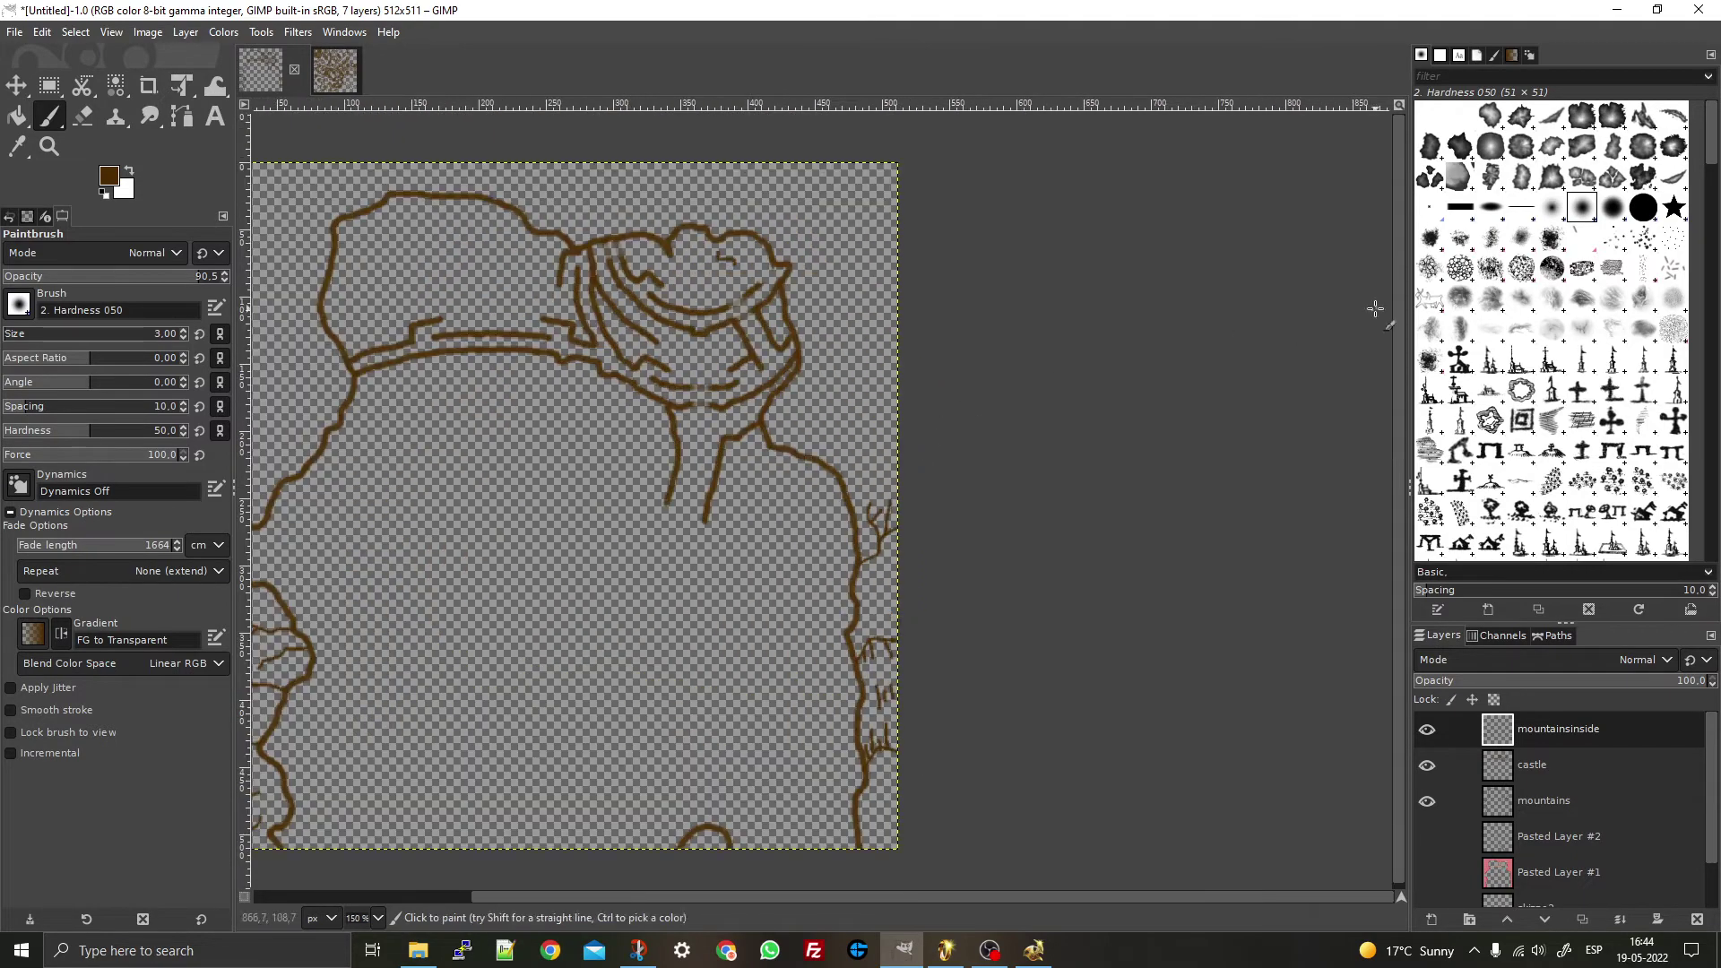
- Look through the brush collection for a sketchy mountain range brush
scroll(1512, 408, "down", 5)
scroll(1512, 408, "down", 10)
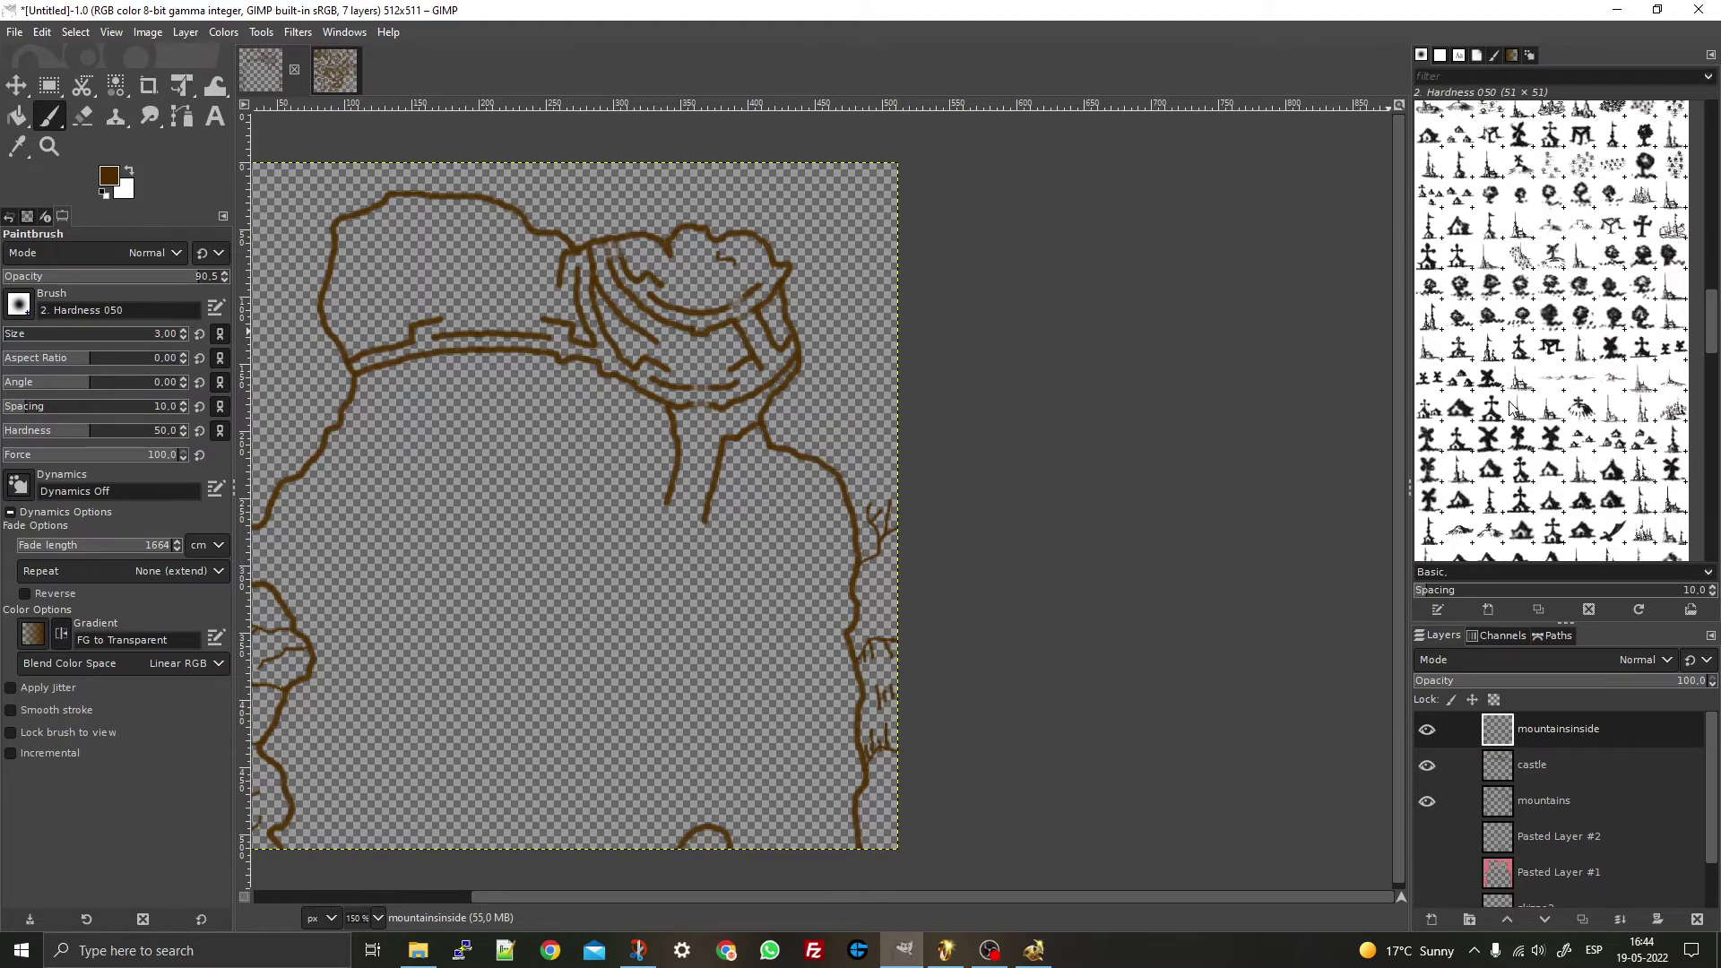
scroll(1513, 408, "down", 10)
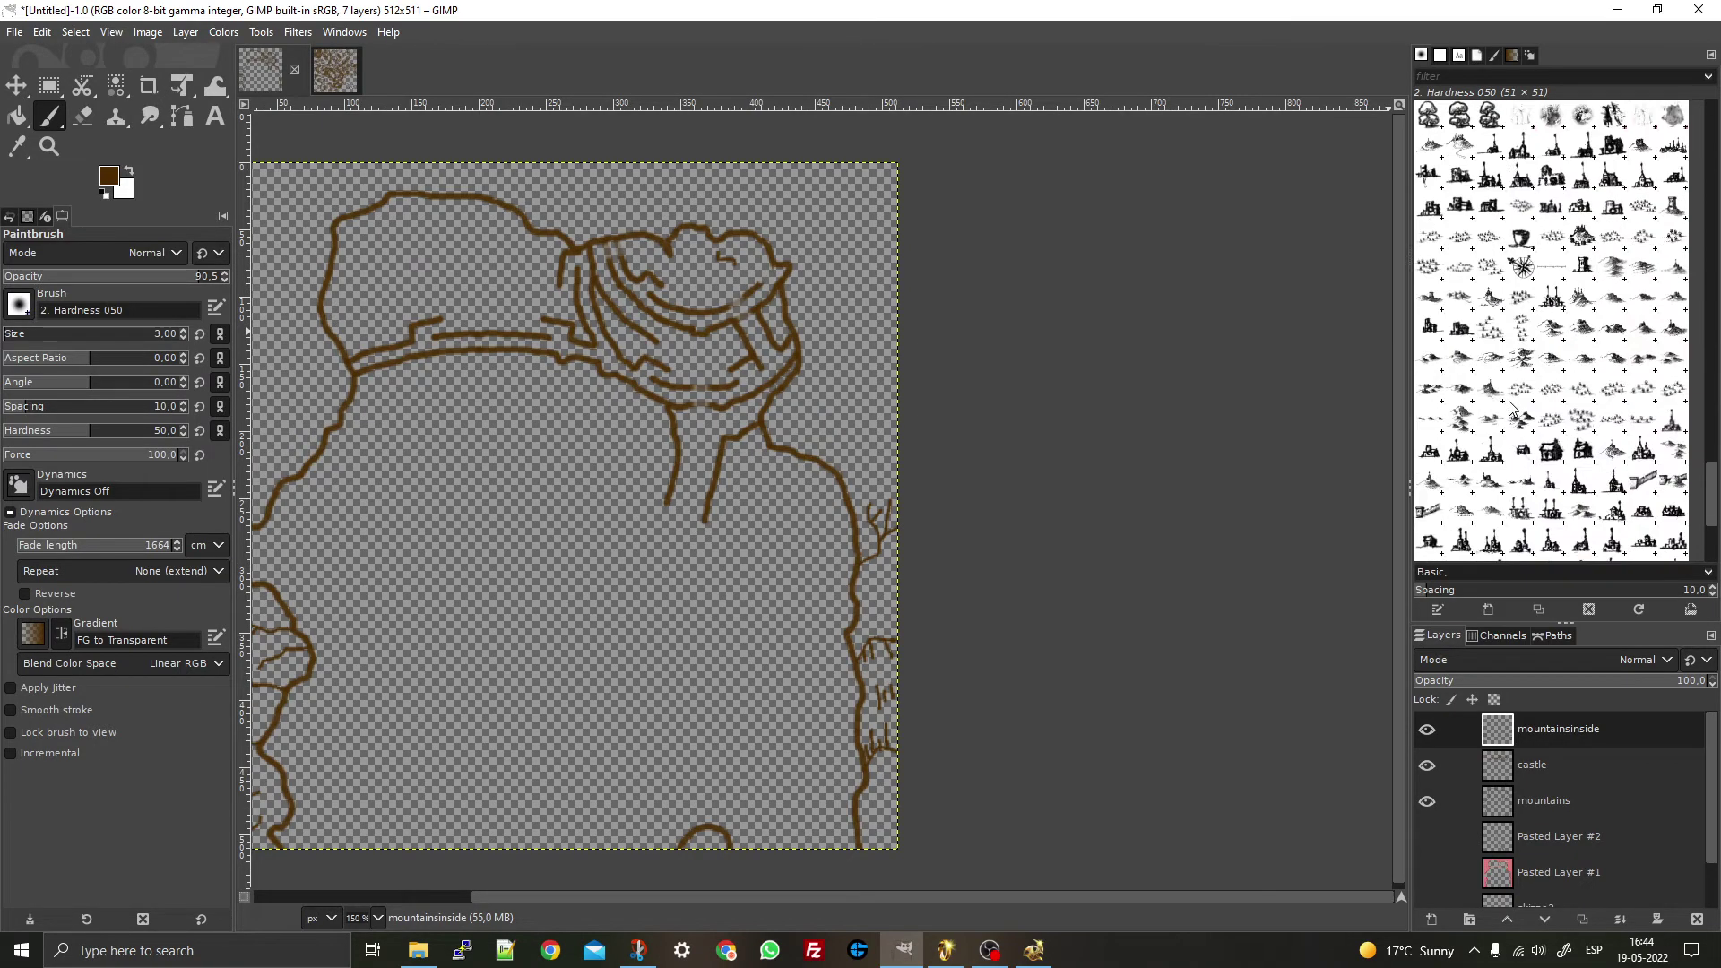
scroll(1560, 412, "up", 10)
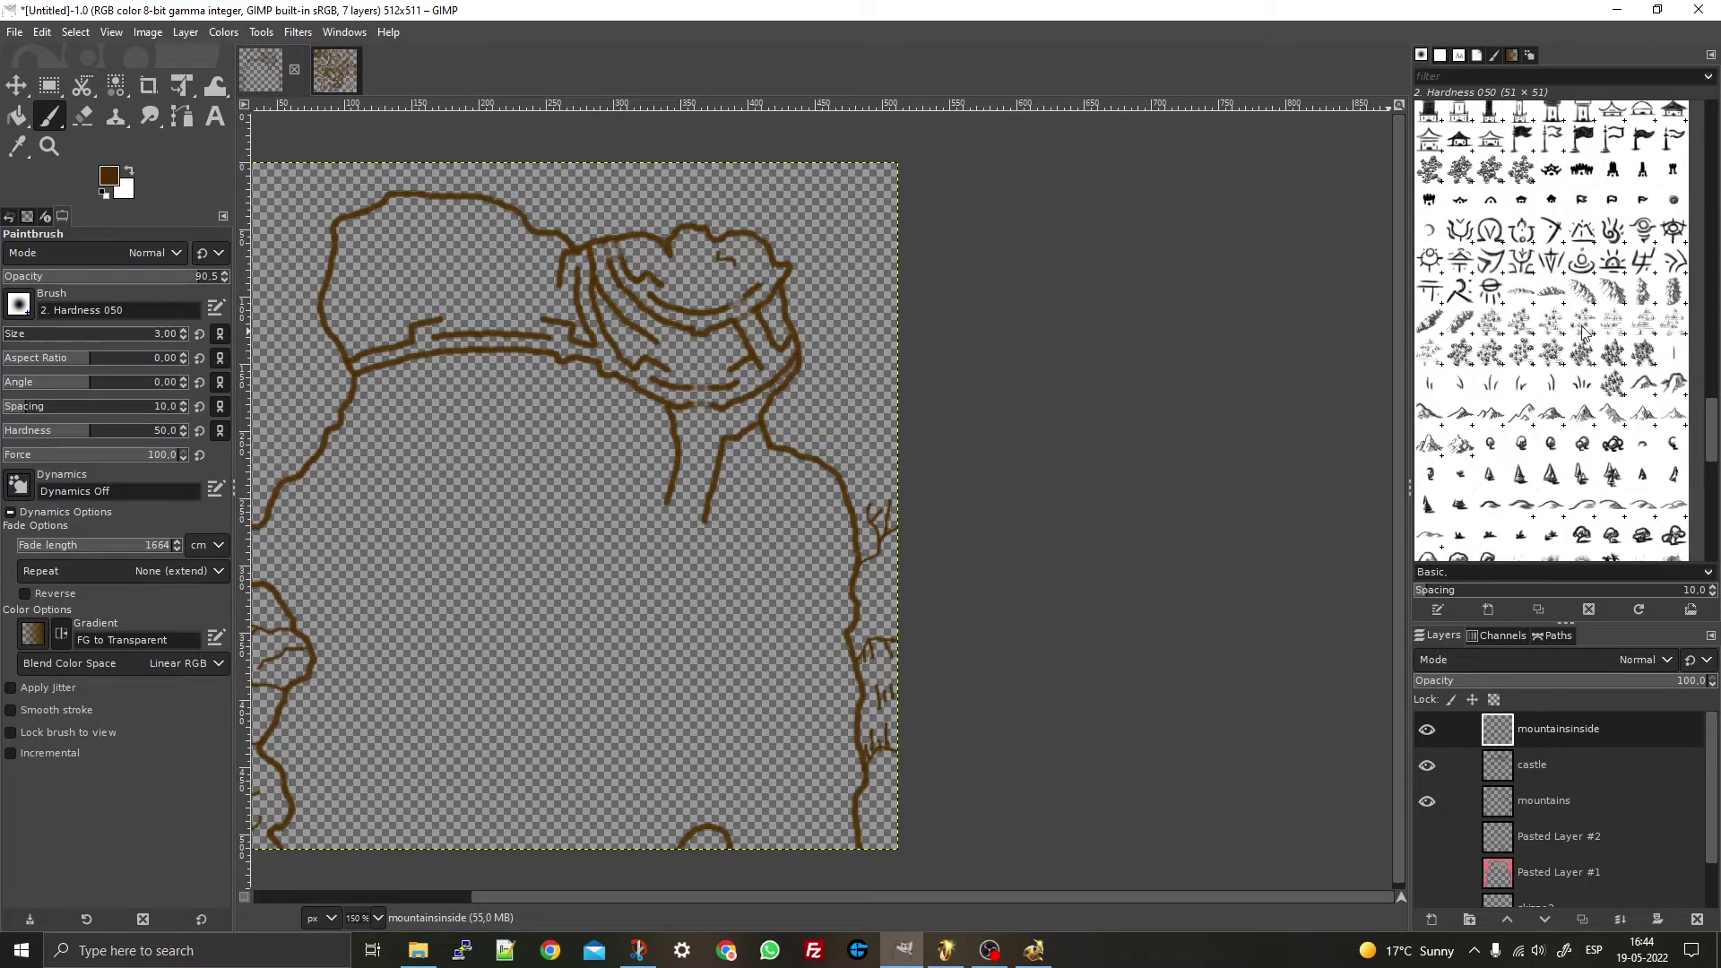
scroll(1583, 332, "up", 10)
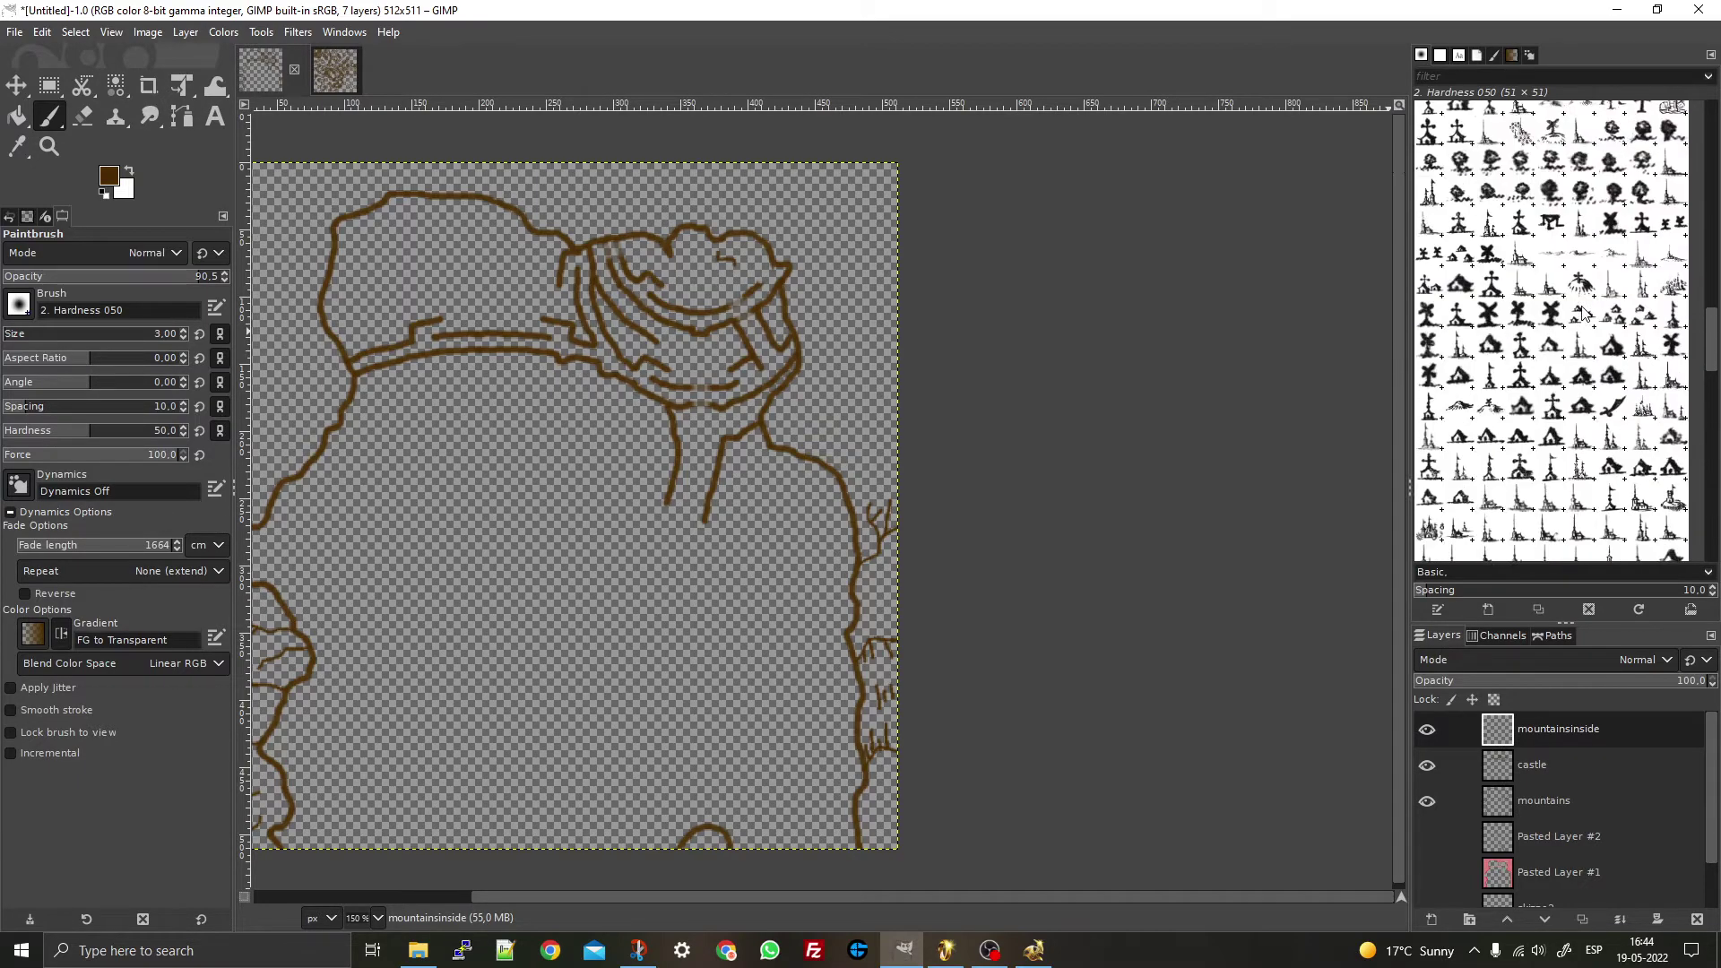
scroll(1584, 313, "up", 10)
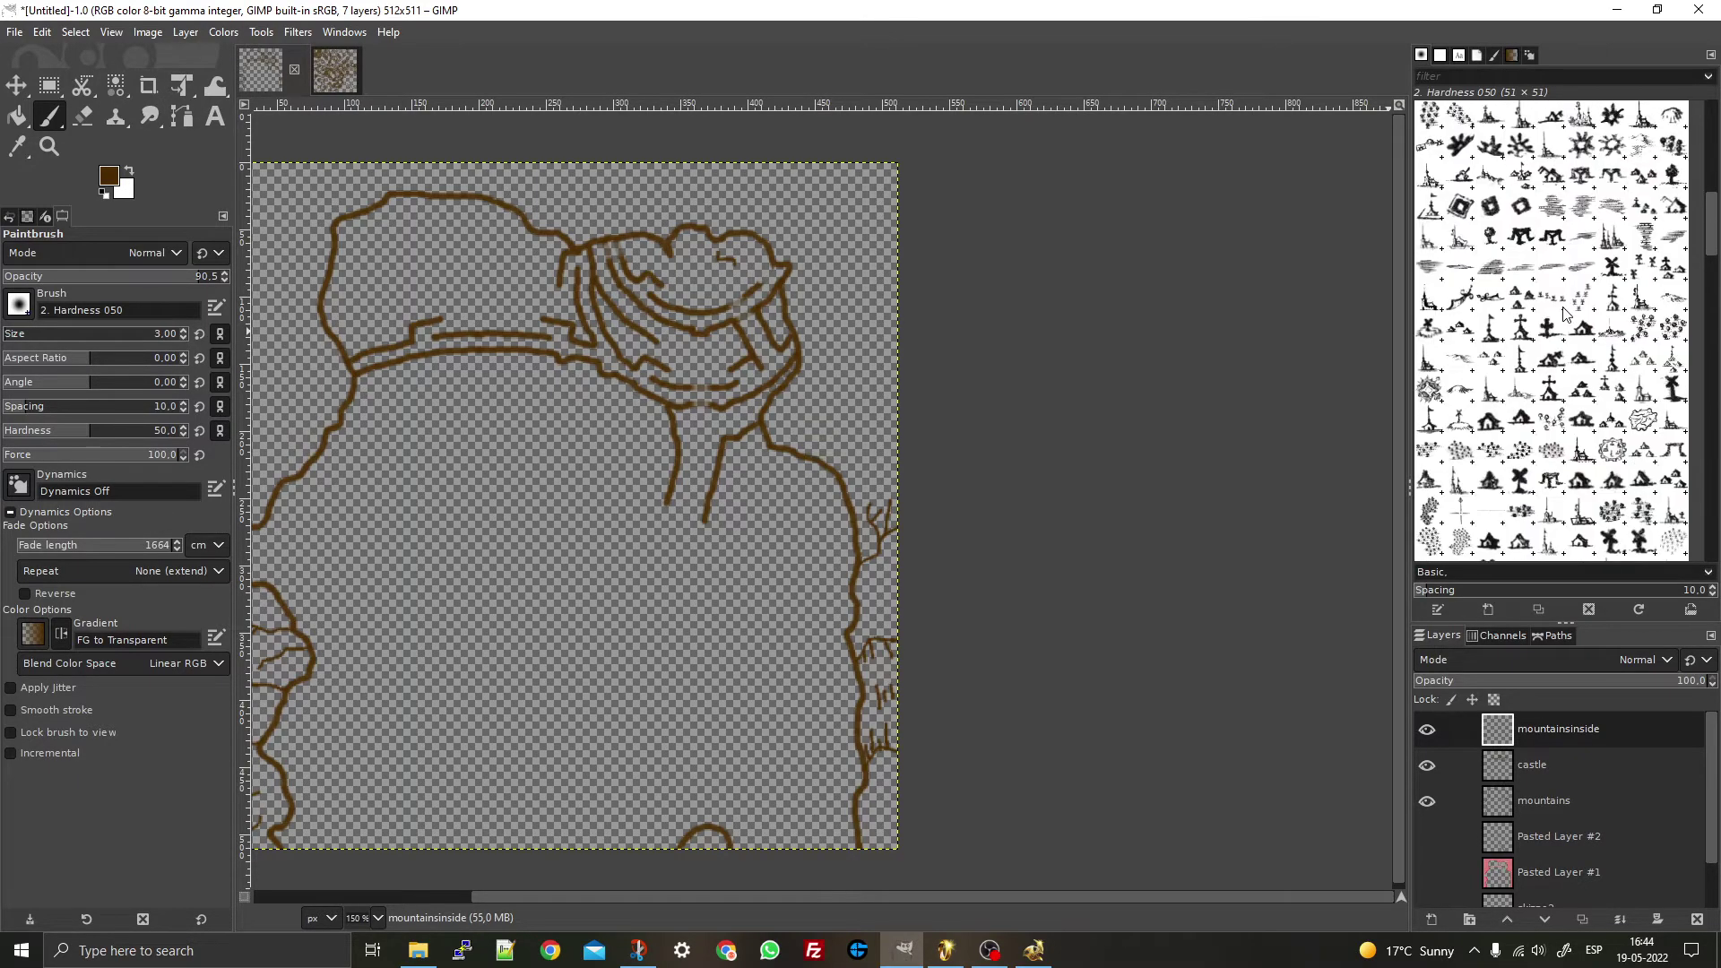
scroll(1566, 310, "down", 5)
mouse_move(1695, 280)
left_mouse_down()
mouse_move(1700, 533)
mouse_move(1701, 425)
left_mouse_up()
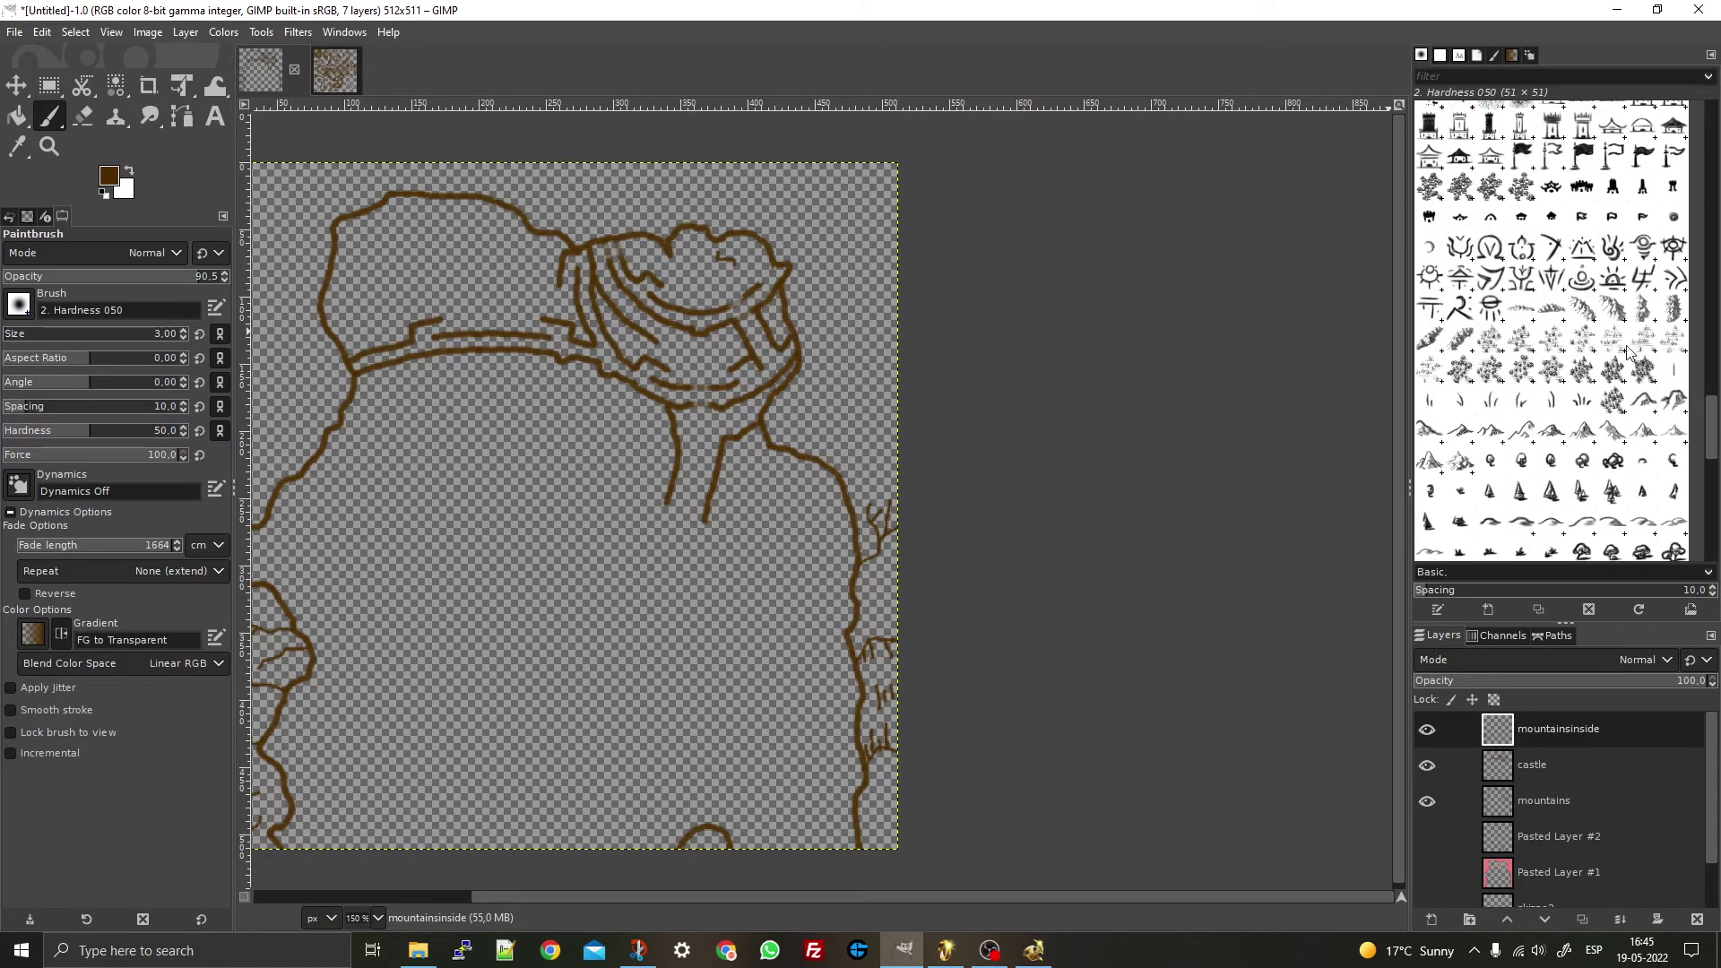
- Try stamping the SR_Sketchy-Cartography_v2.abr-065 mountain brush at size 190 beside the castle near the canvas's upper-right corner
left_click(1582, 309)
left_click(868, 253)
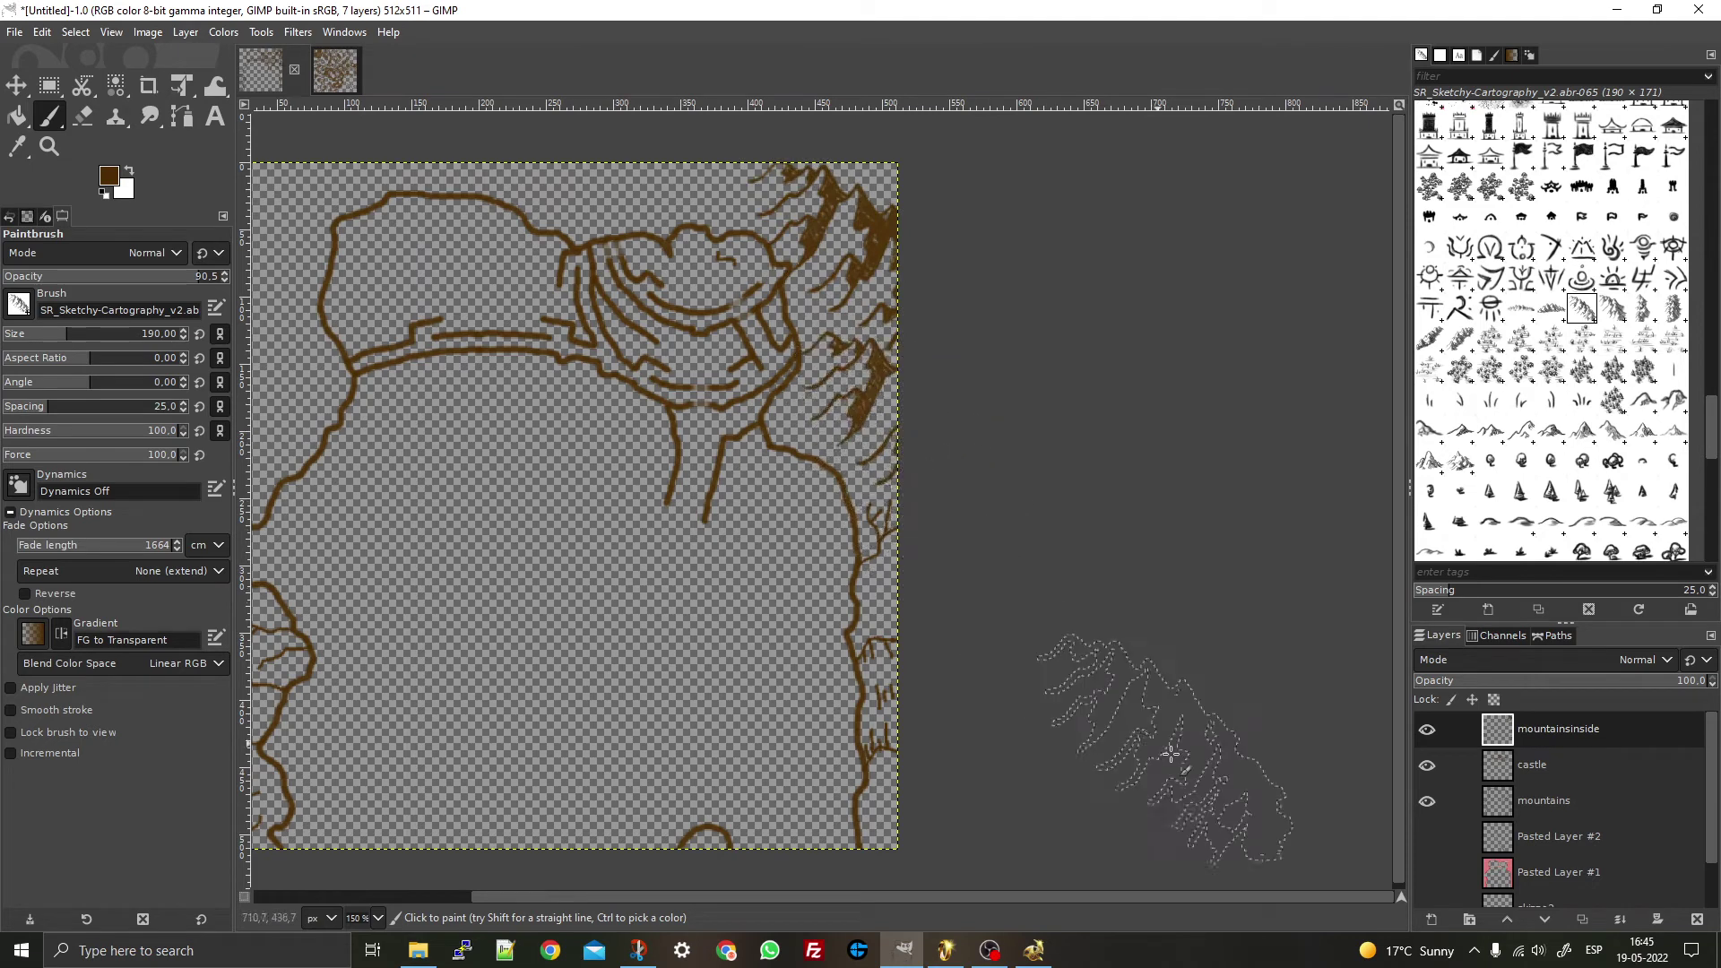
scroll(960, 517, "down", 5)
scroll(960, 517, "up", 6)
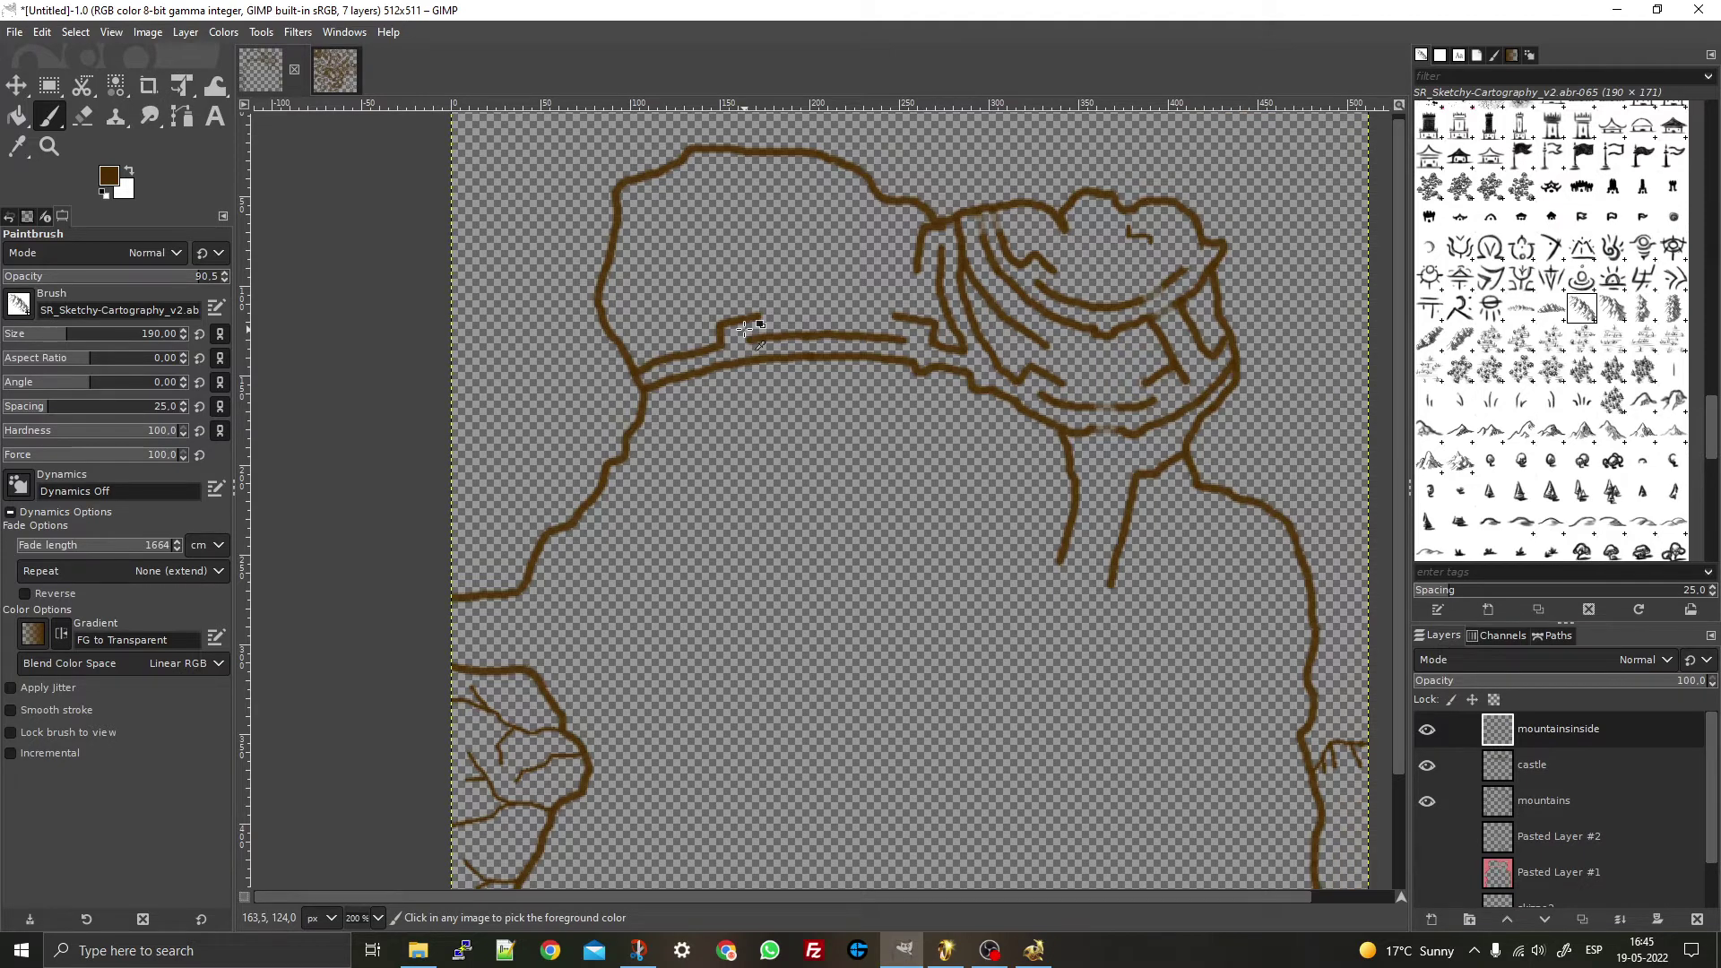
- Undo the thin ridge strokes and the creation of the mountainsinside layer, keeping Pasted Layer #1 hidden
key("ctrl+z")
key("ctrl+z")
key("ctrl+z")
key("ctrl+z")
key("ctrl+z")
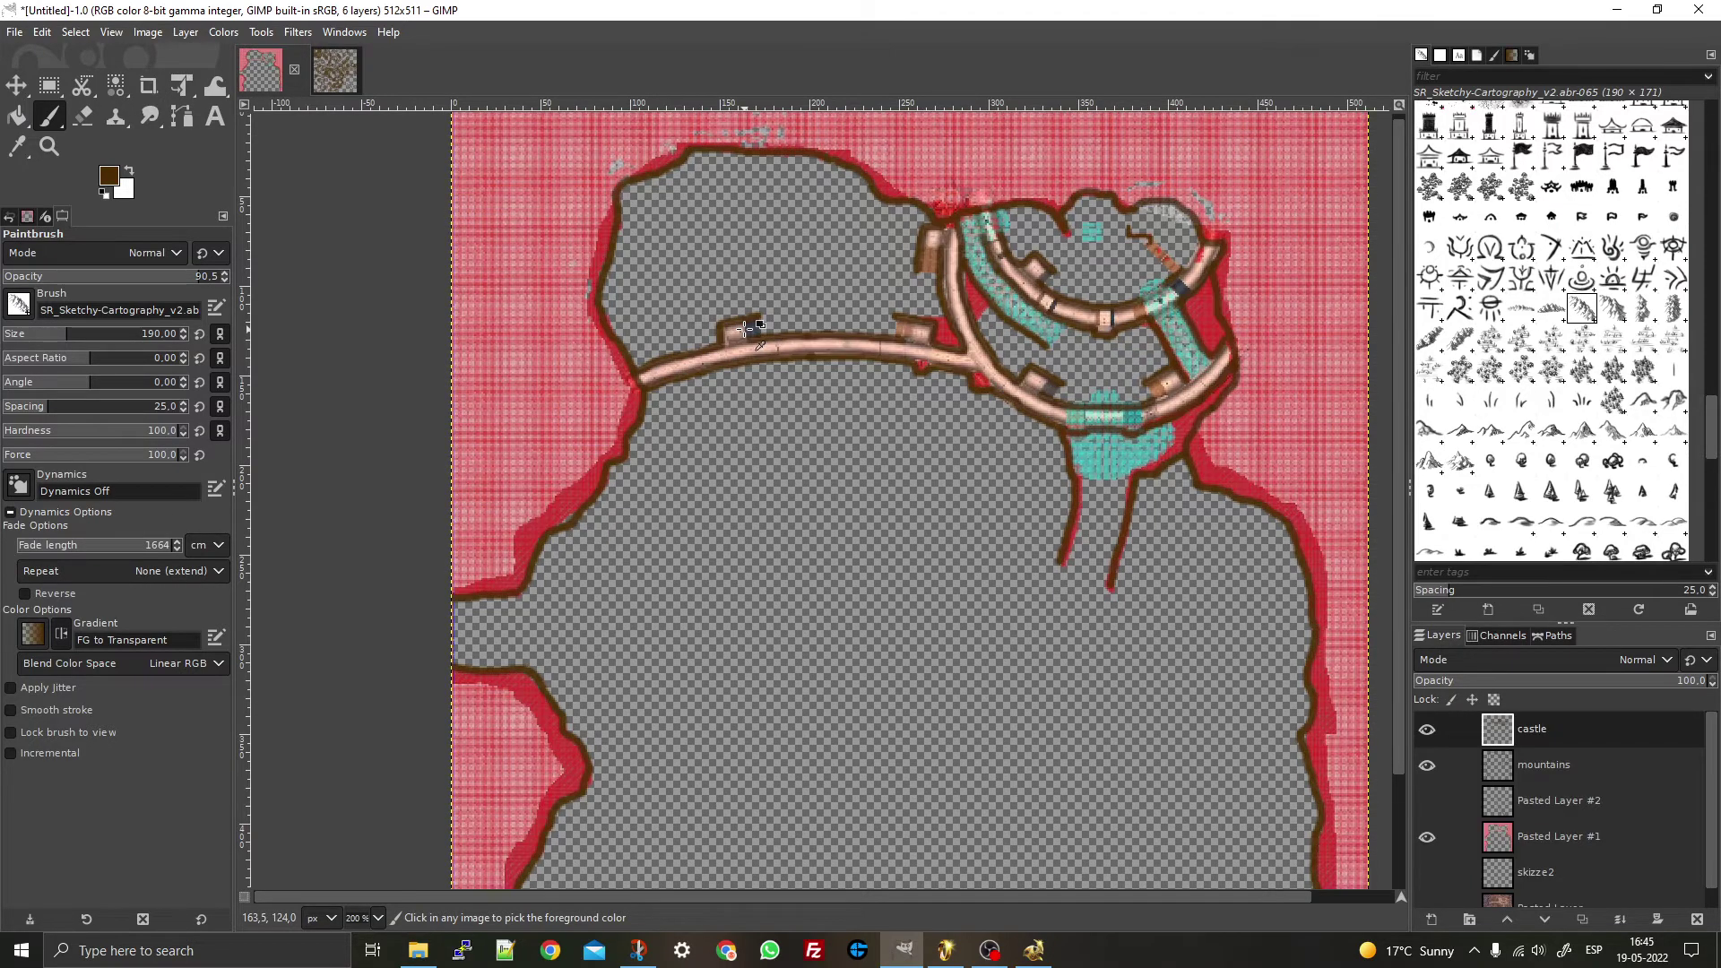
key("ctrl+y")
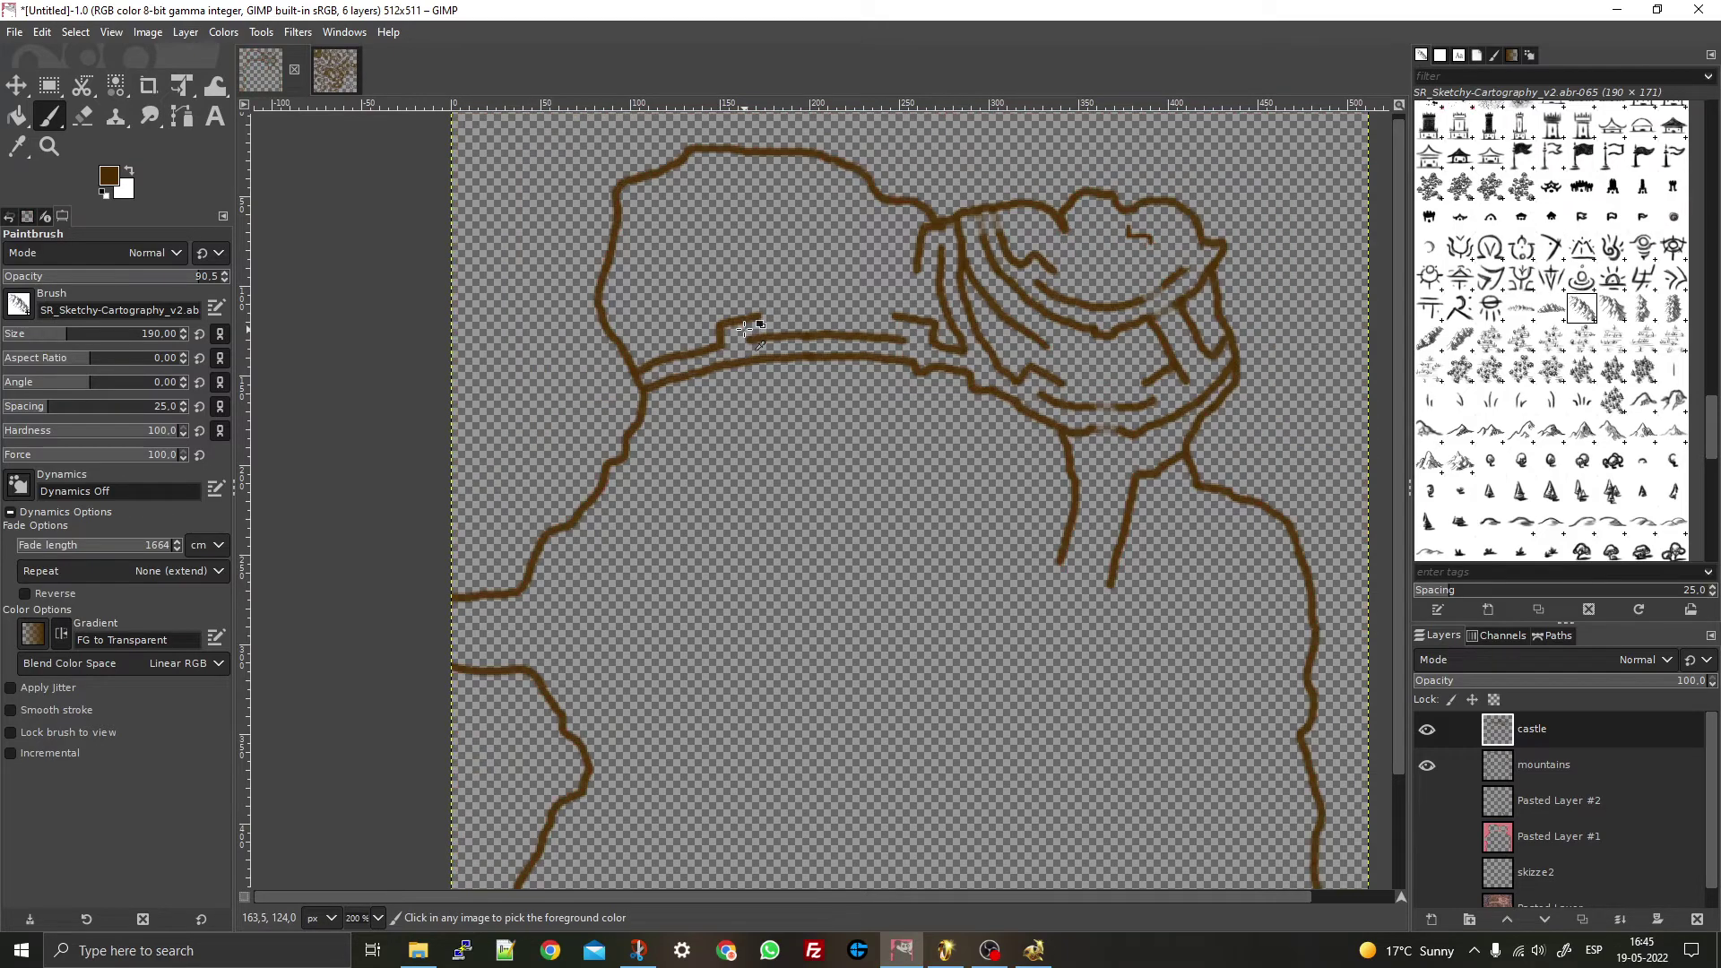
- Stamp the abr-065 mountain brush twice between the canvas's upper-right corner and the castle, at size 139 and opacity 81.8
scroll(980, 334, "down", 6, "ctrl")
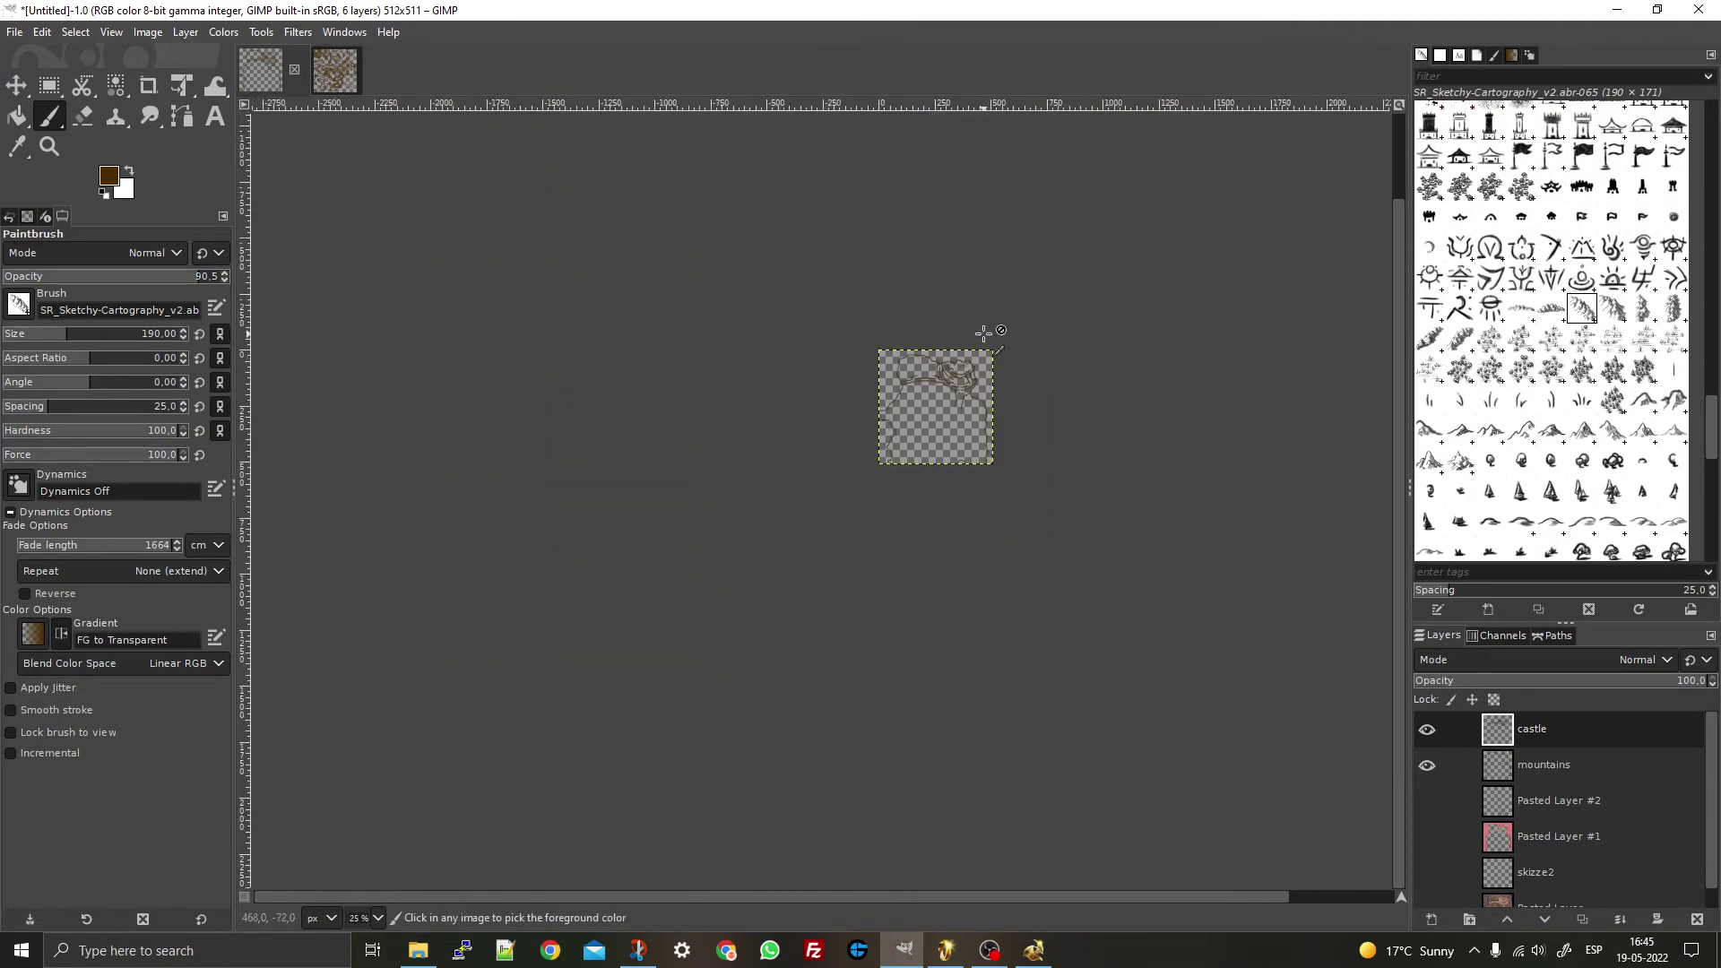
scroll(986, 510, "up", 6, "ctrl")
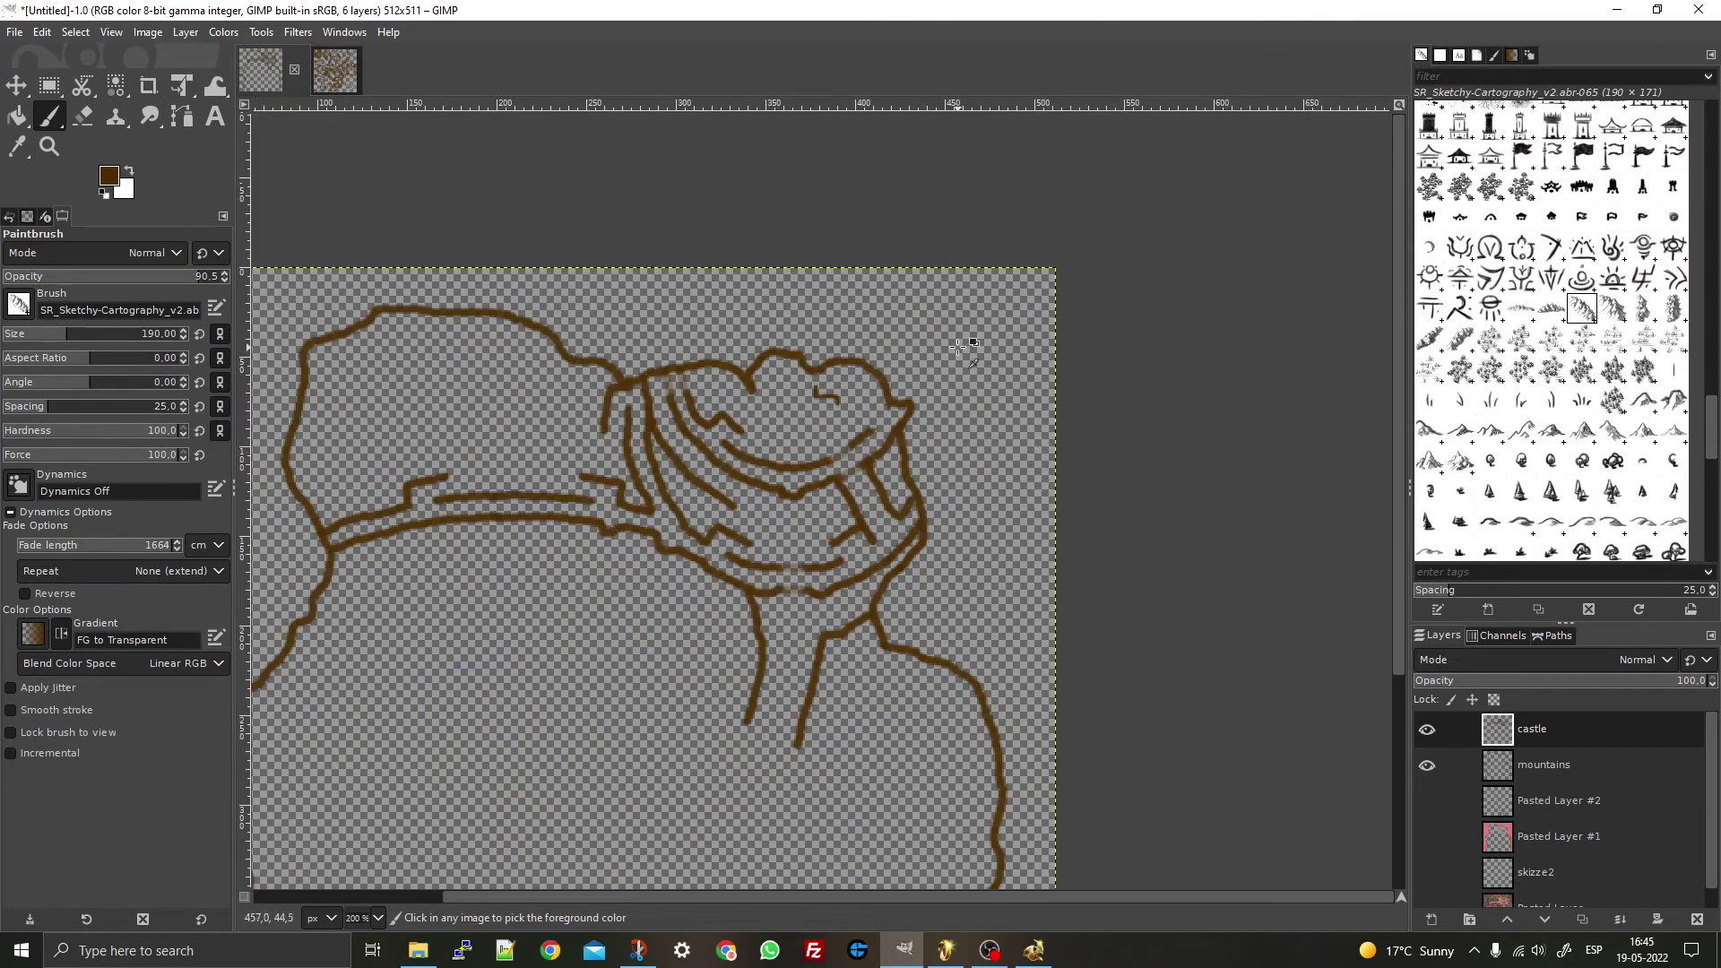
scroll(946, 341, "up", 2, "ctrl")
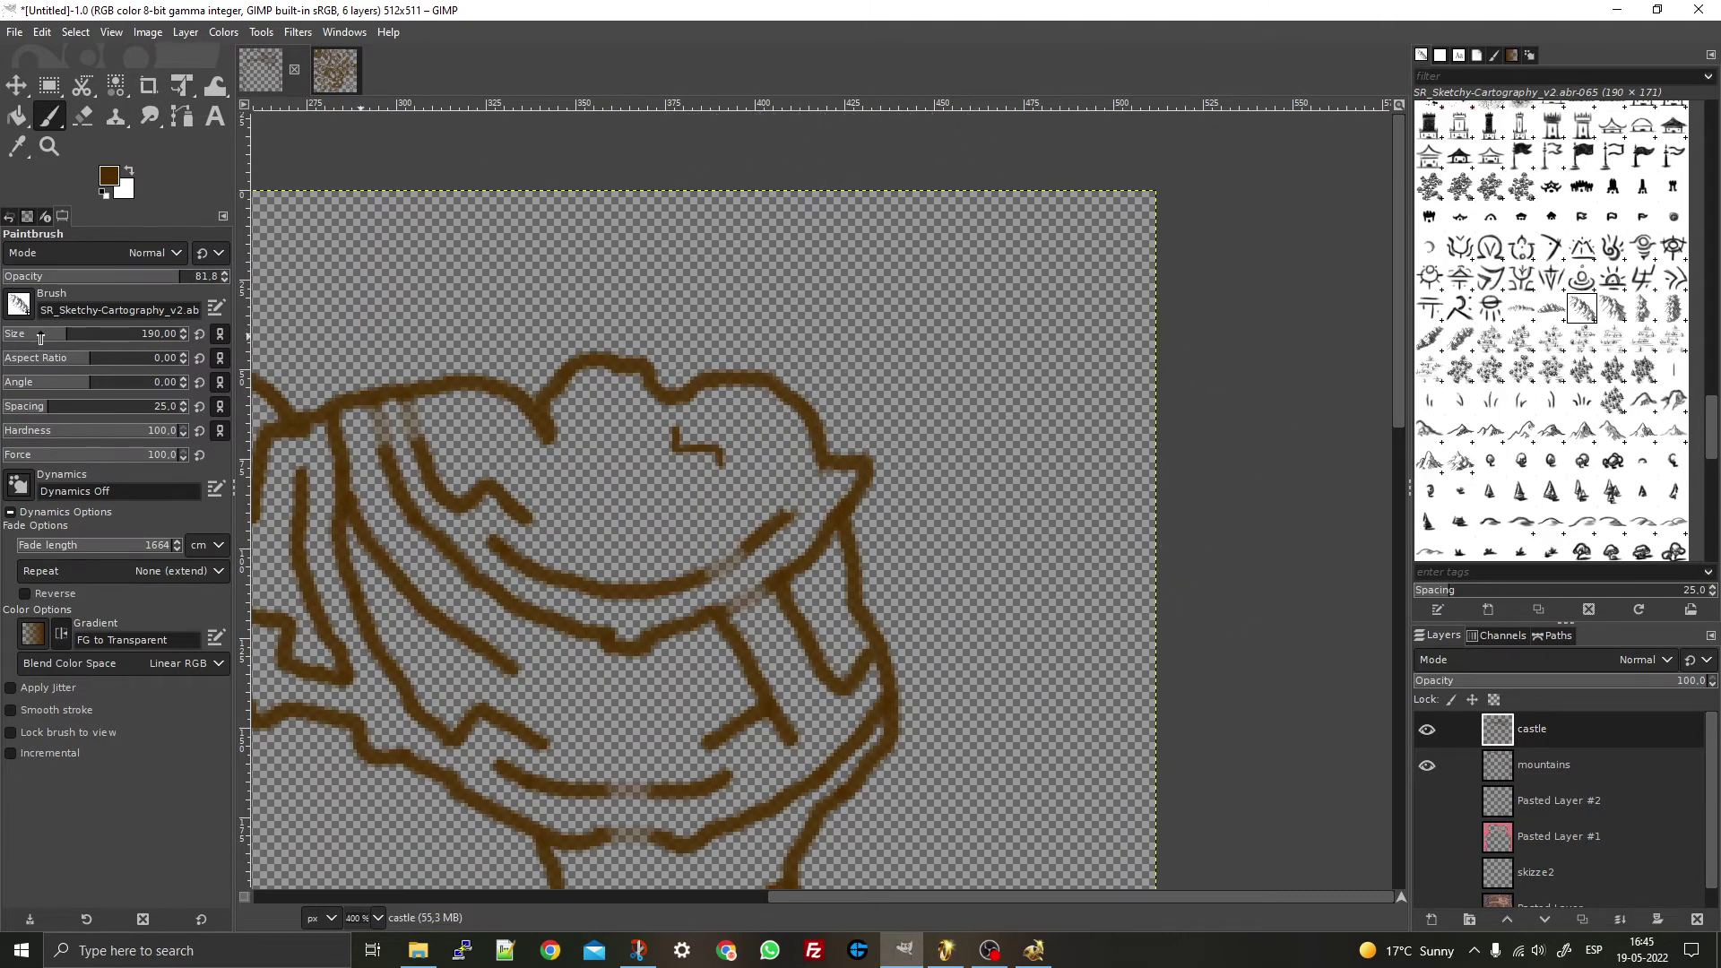
left_click_drag(58, 326, 54, 328)
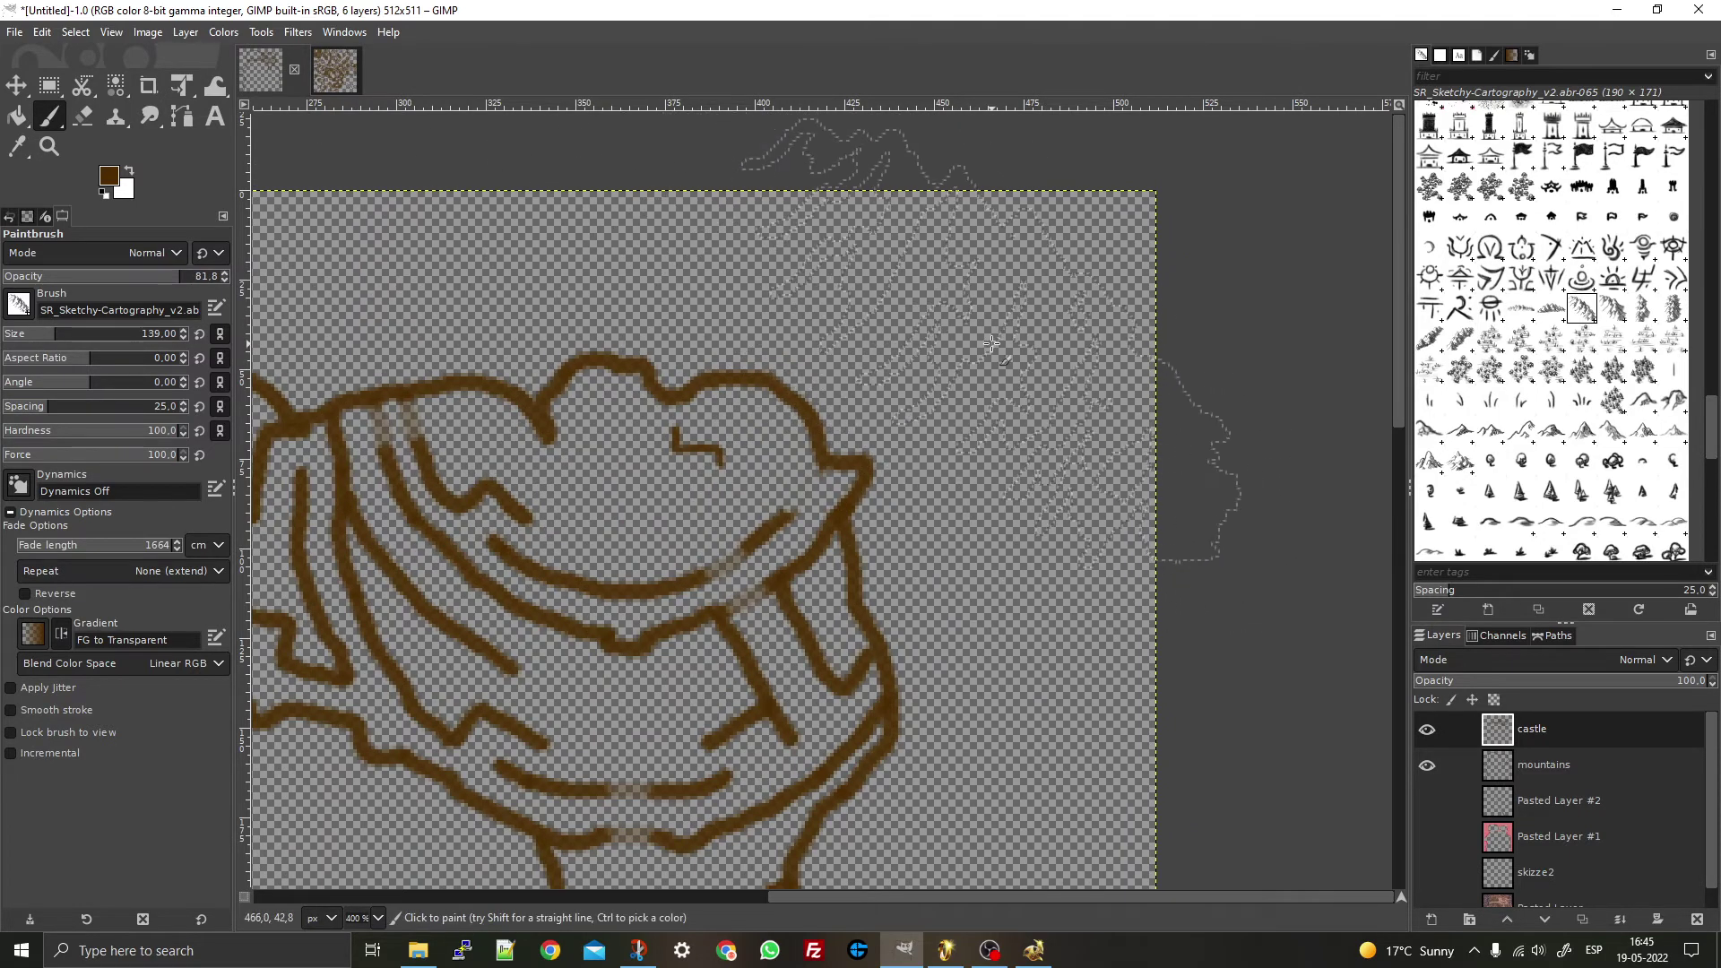
left_click(1100, 254)
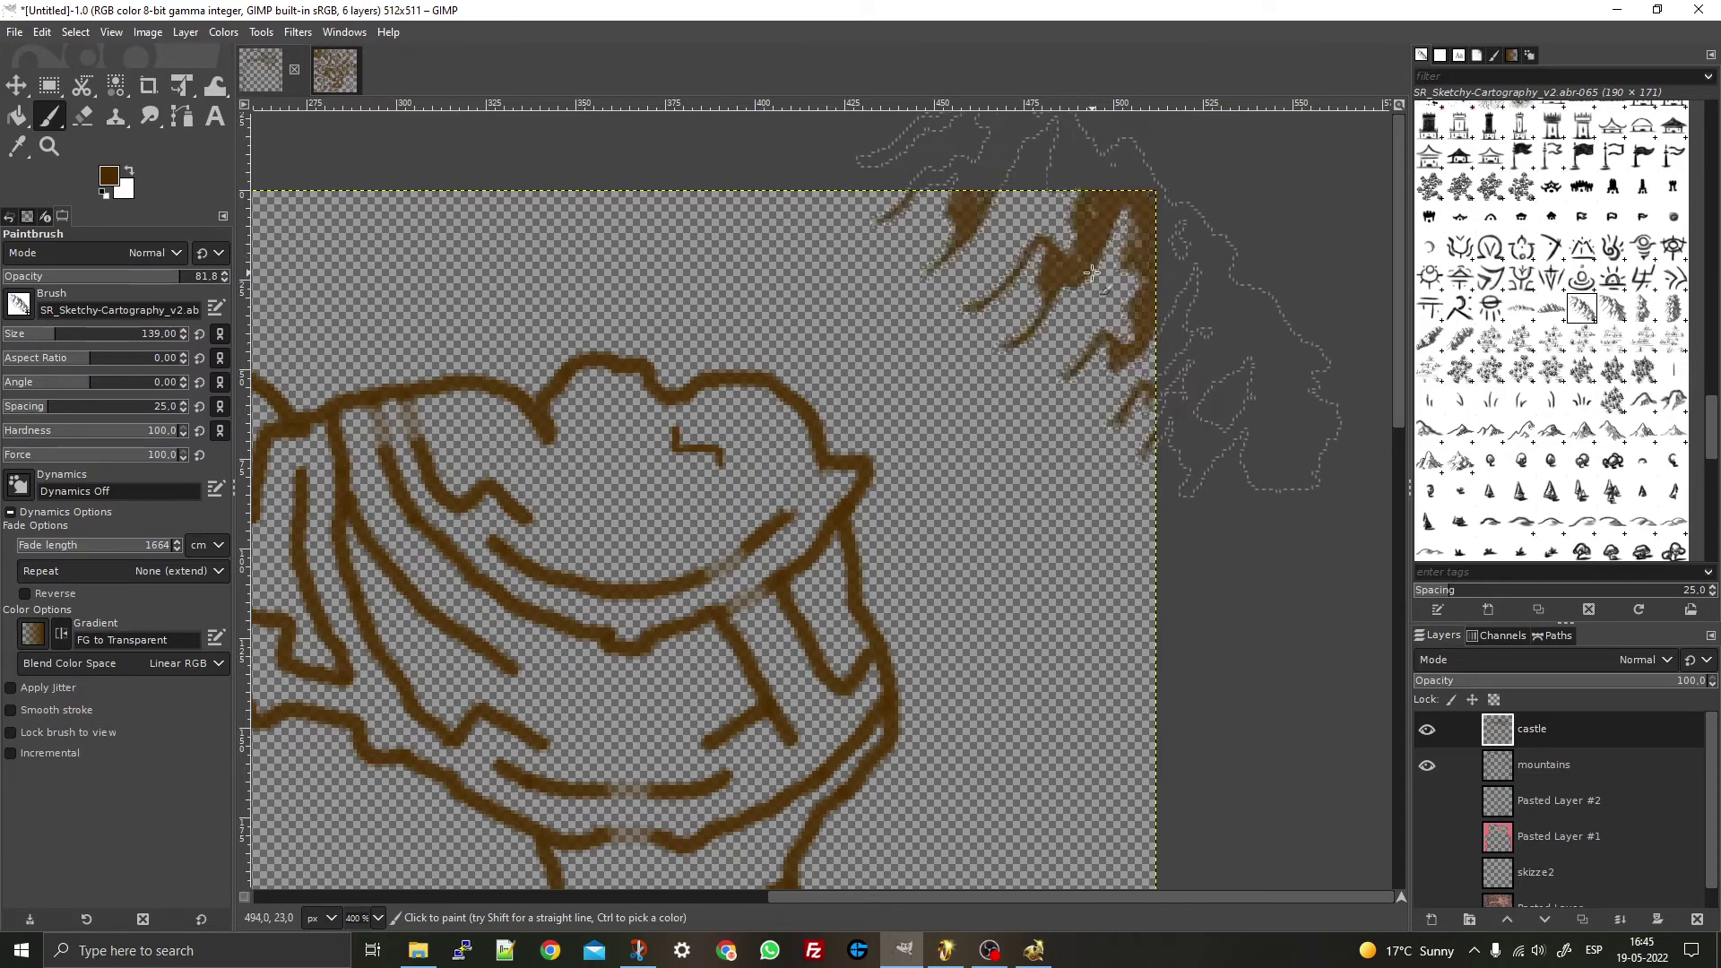
left_click(939, 394)
scroll(939, 394, "down", 5)
scroll(933, 373, "up", 5)
scroll(934, 373, "down", 7)
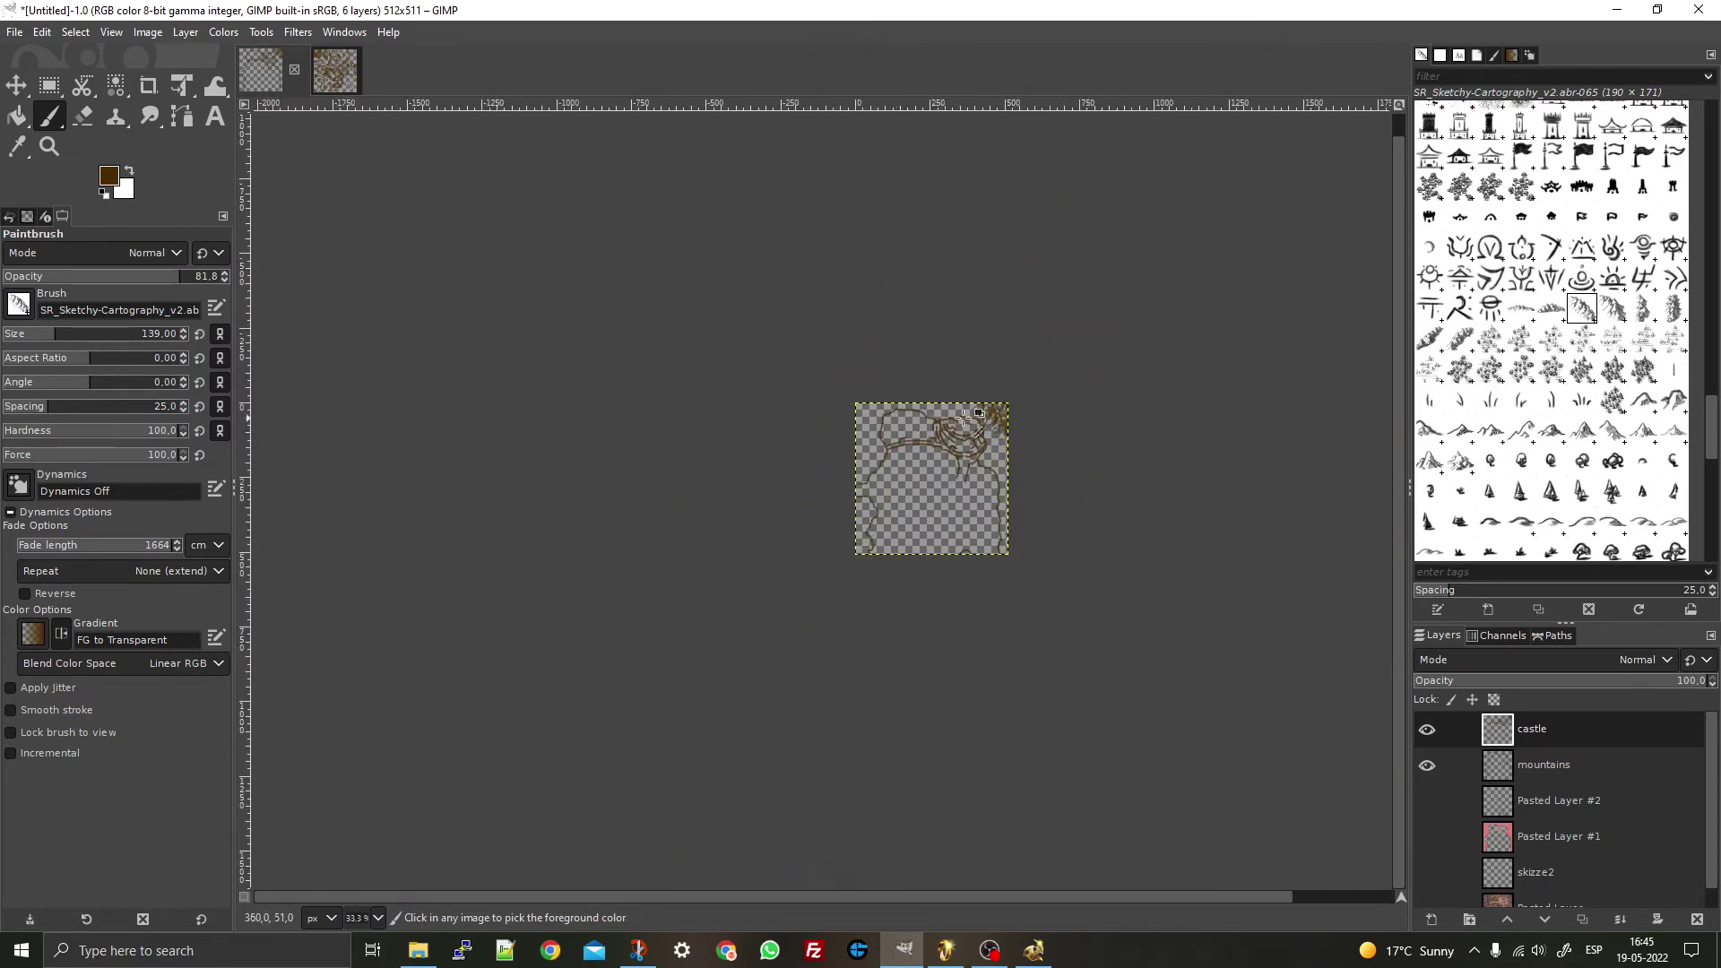
scroll(753, 401, "up", 6)
scroll(753, 400, "down", 1)
scroll(753, 401, "up", 2)
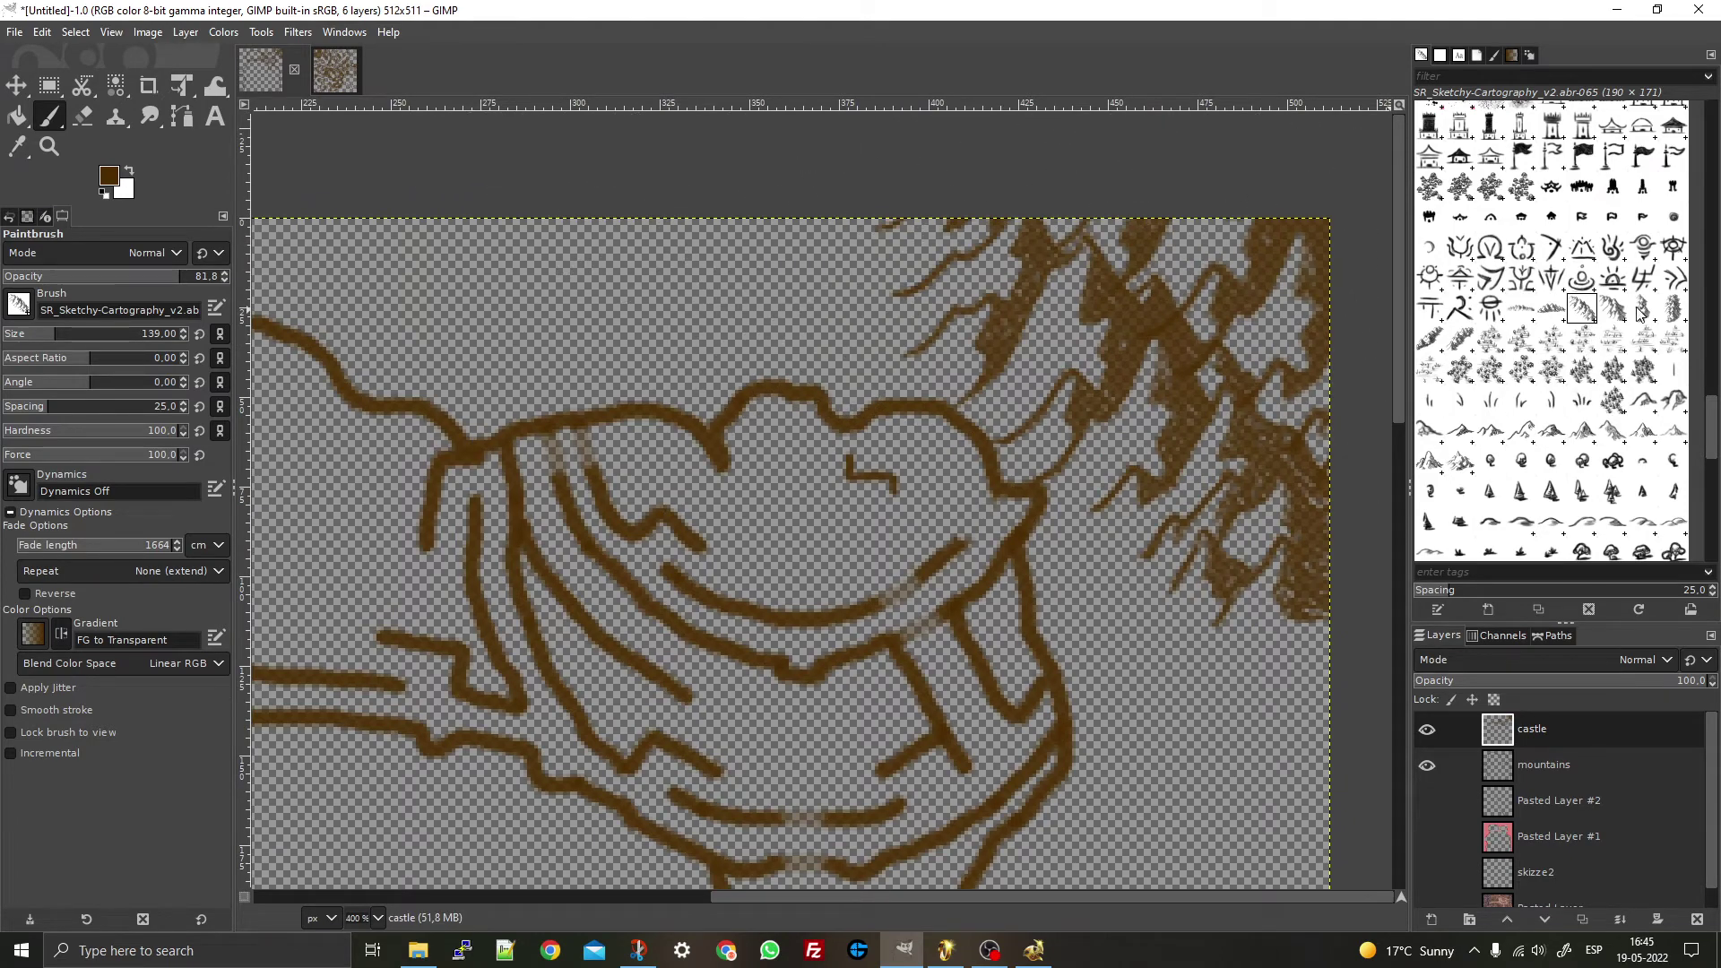
- Stamp the SR_Sketchy-Cartography_v2.abr-064 mountain range at size 226 along the canvas's top edge, above the castle and upper mountain outline
left_click(1550, 313)
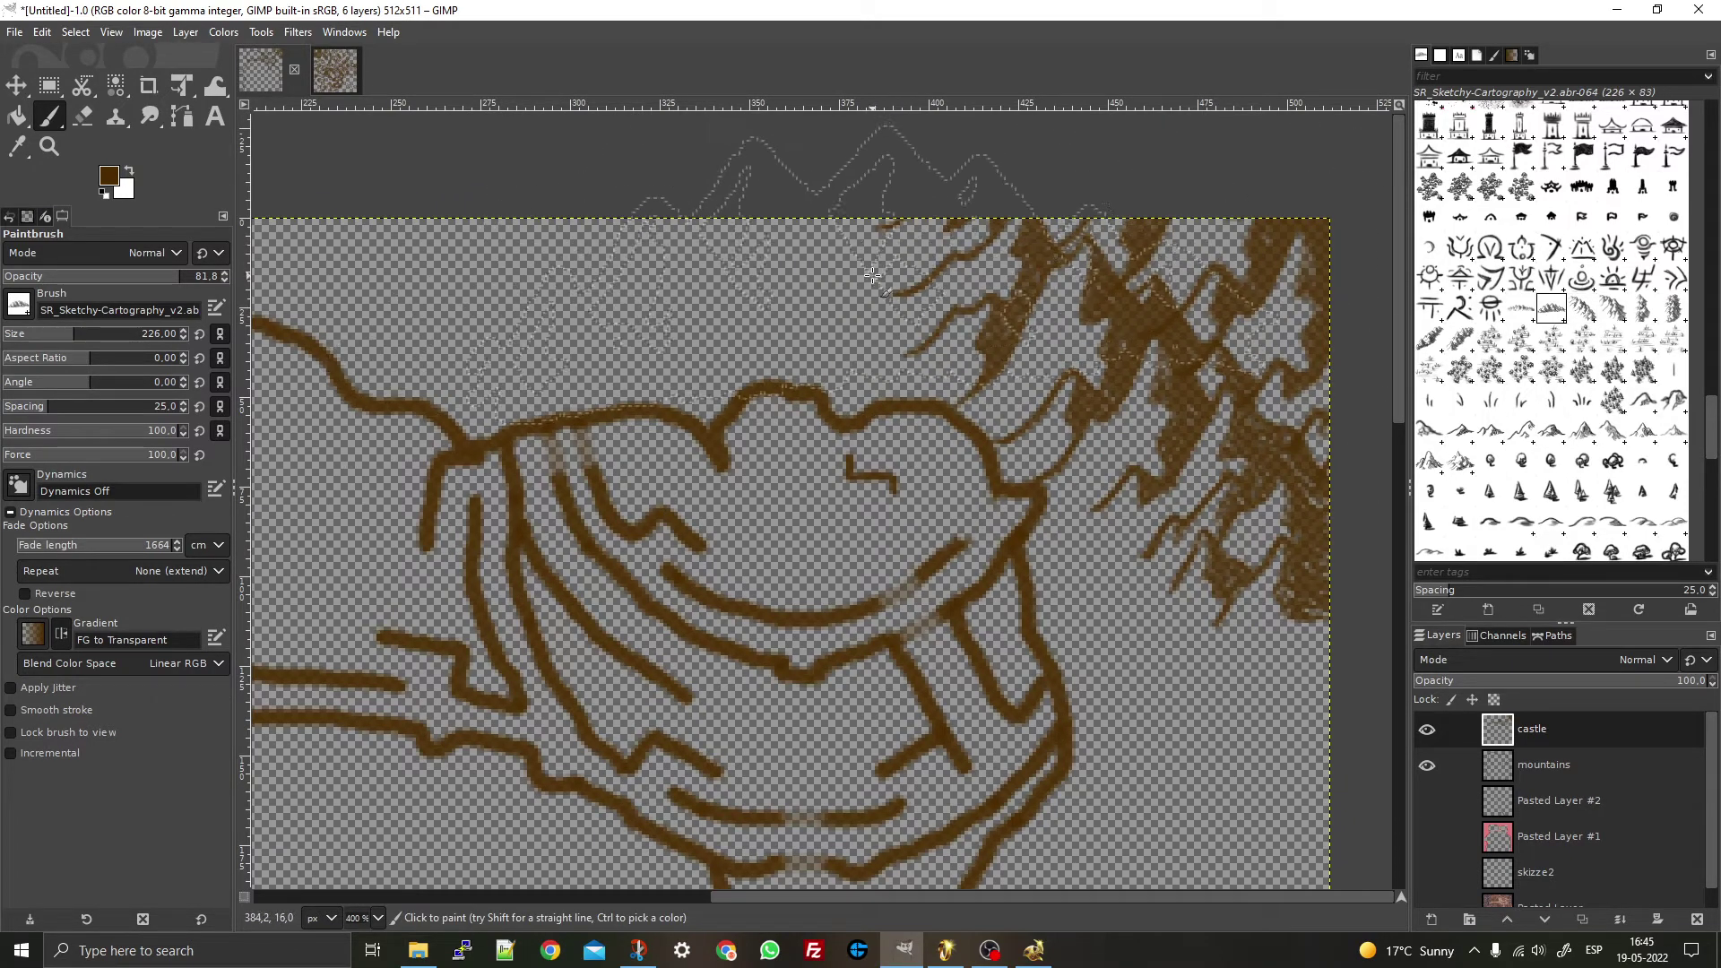
scroll(610, 190, "down", 1)
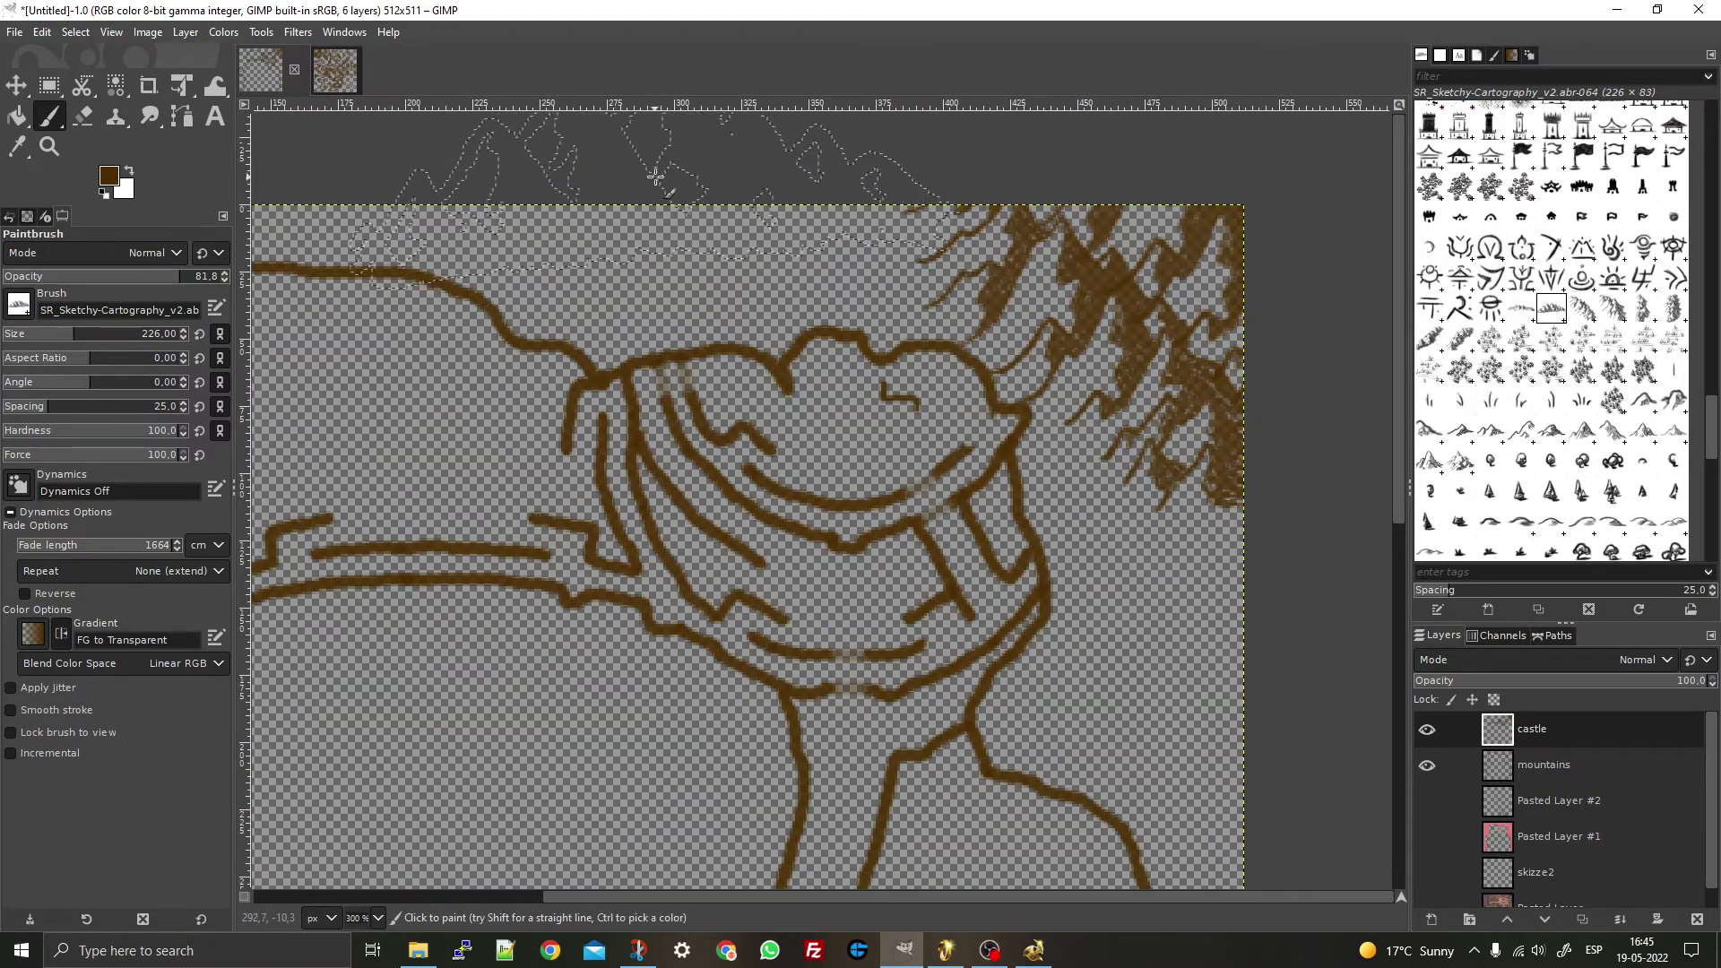
left_click(636, 184)
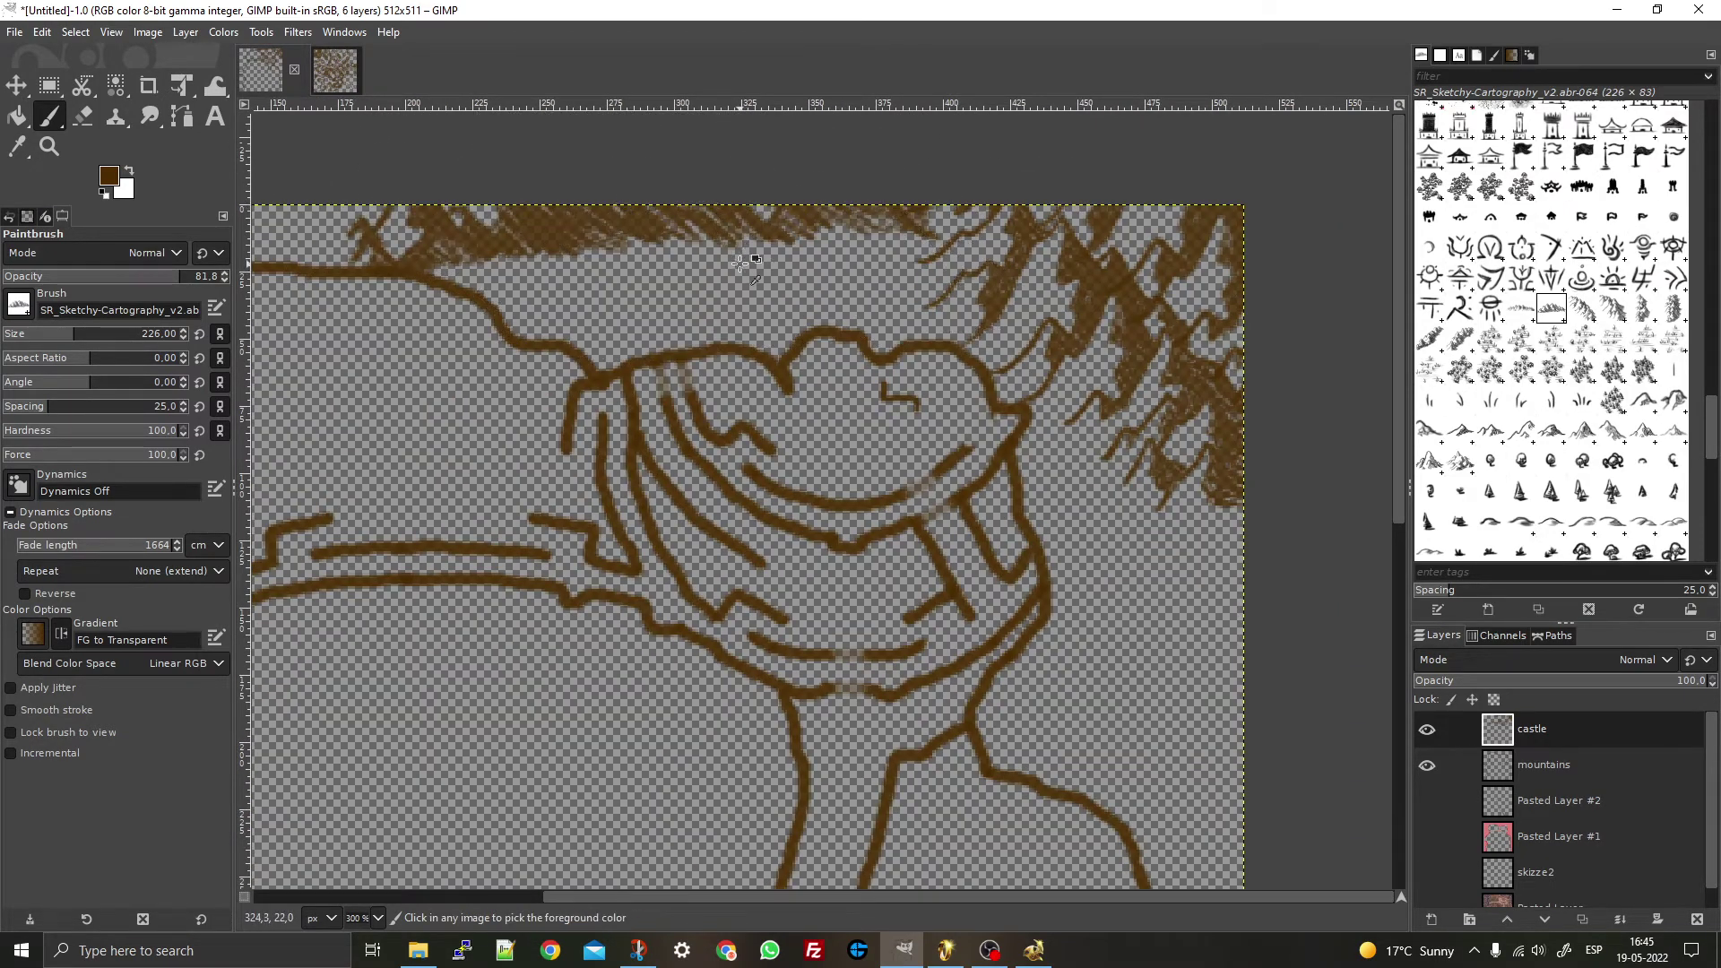
key("ctrl+z")
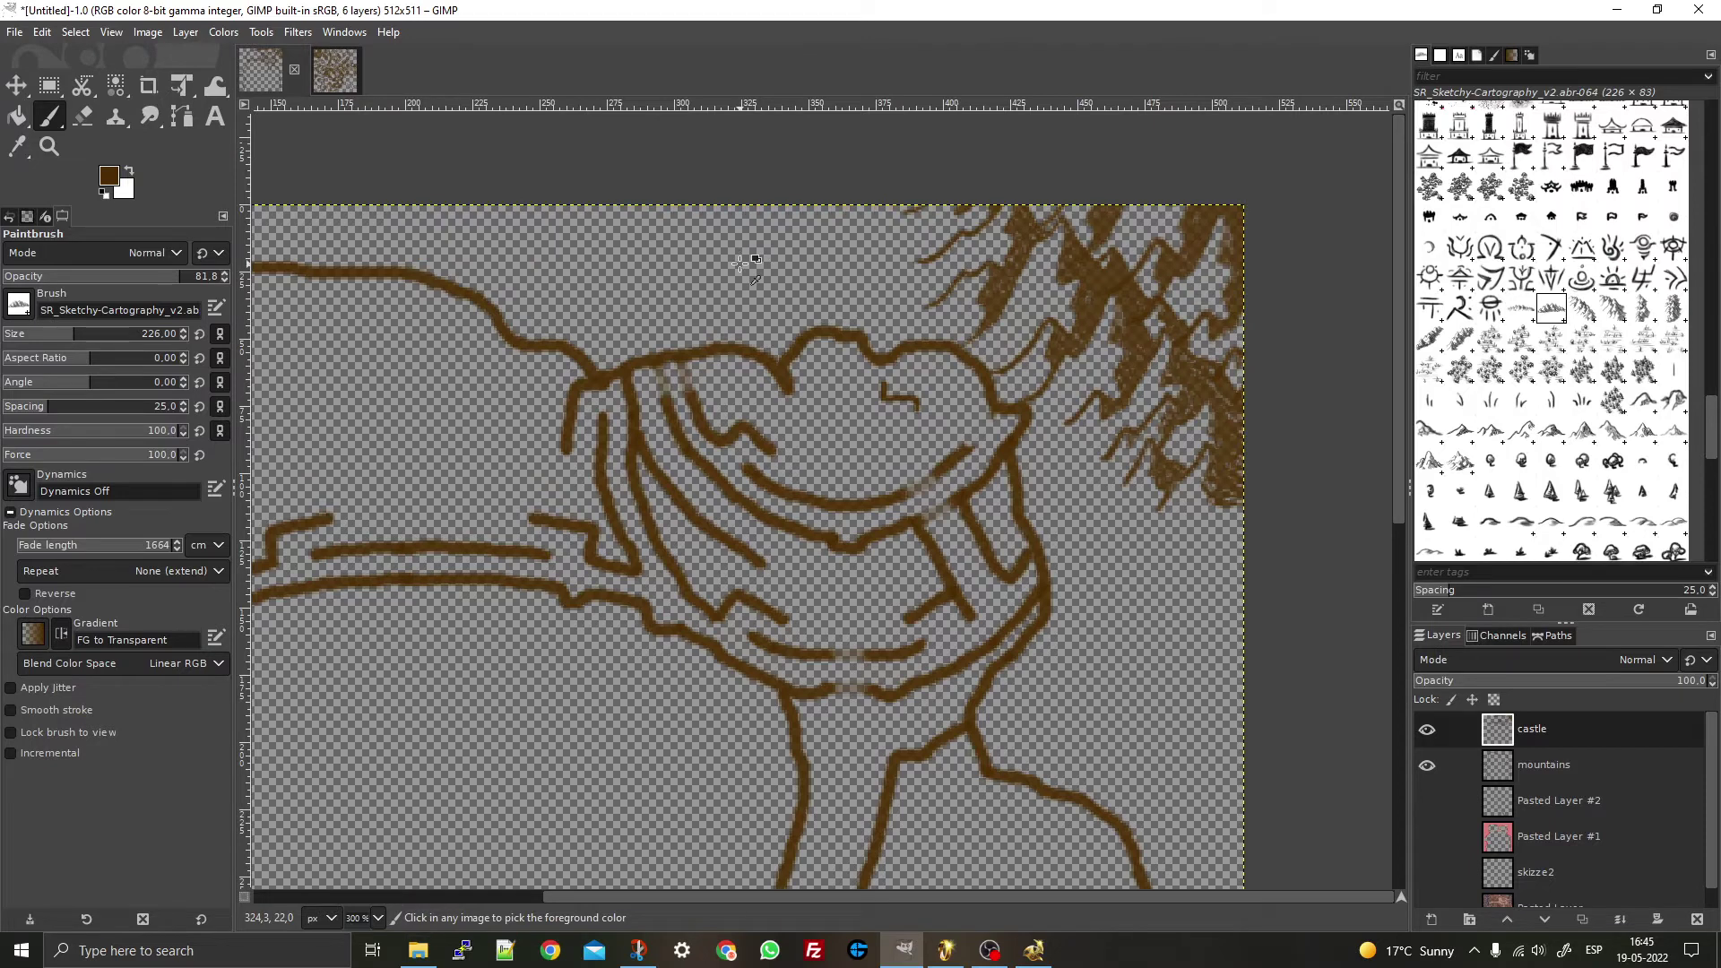
left_click(615, 173)
scroll(692, 367, "down", 3)
scroll(897, 341, "up", 4)
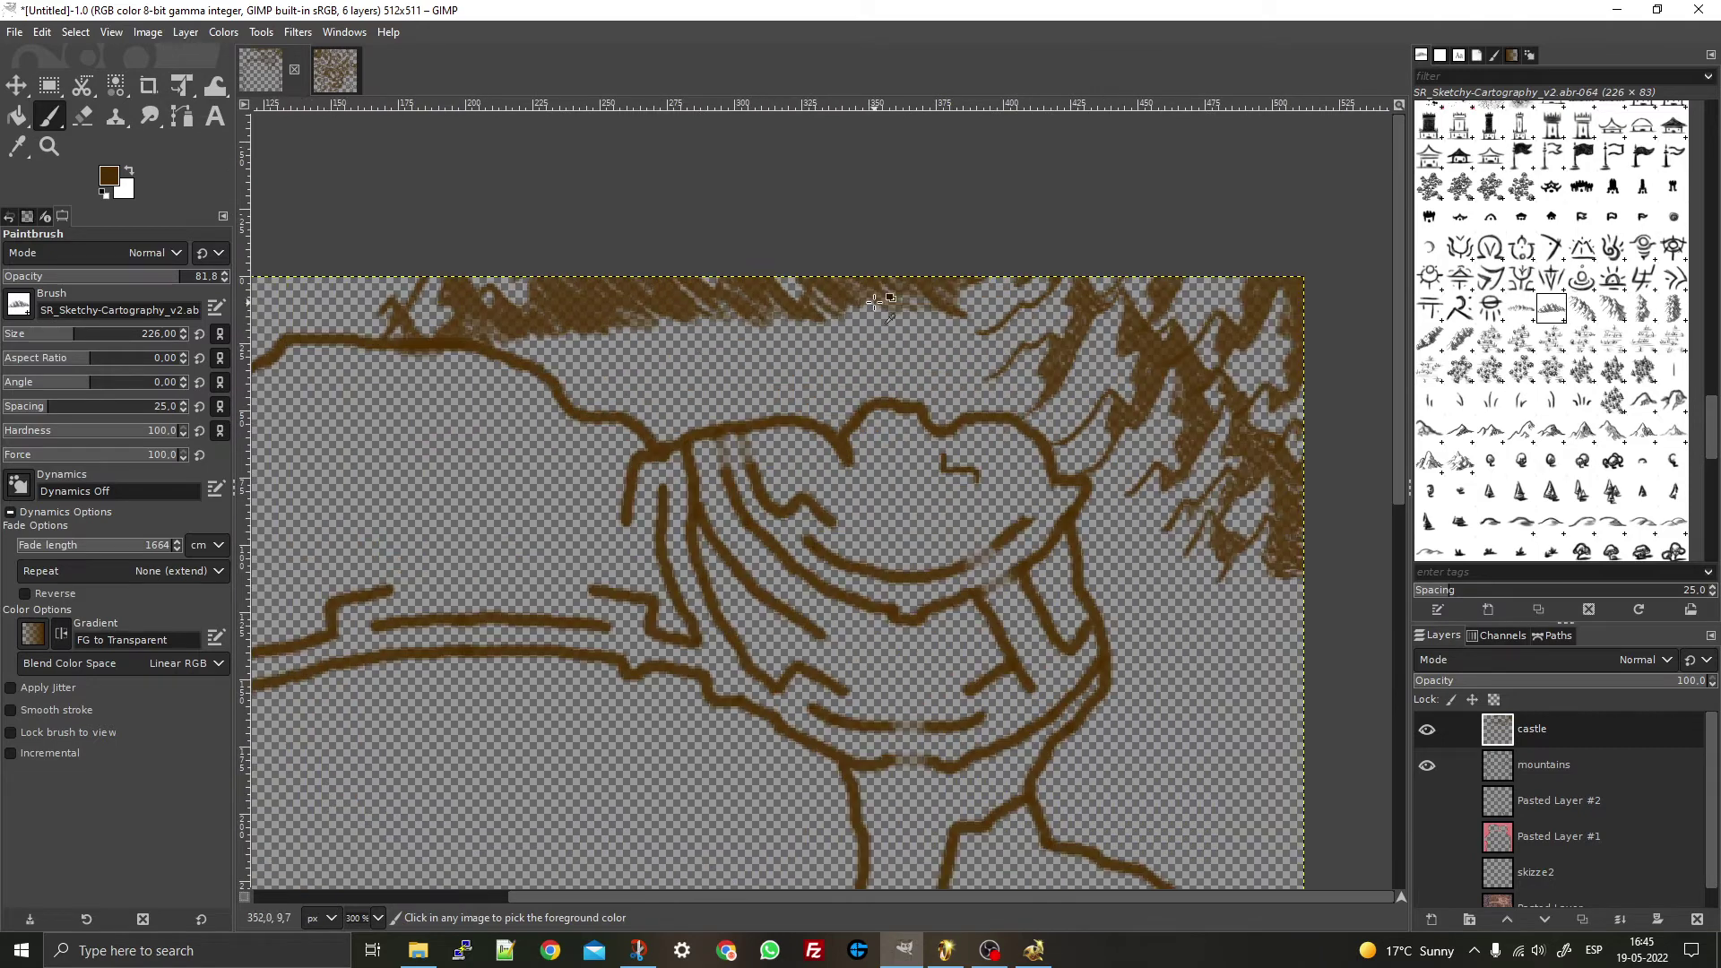
- Try stamping the SR_Sketchy-Cartography_v2.abr-063 mountain brush at size 187 between the castle and the mountains along the top edge
left_click(1519, 310)
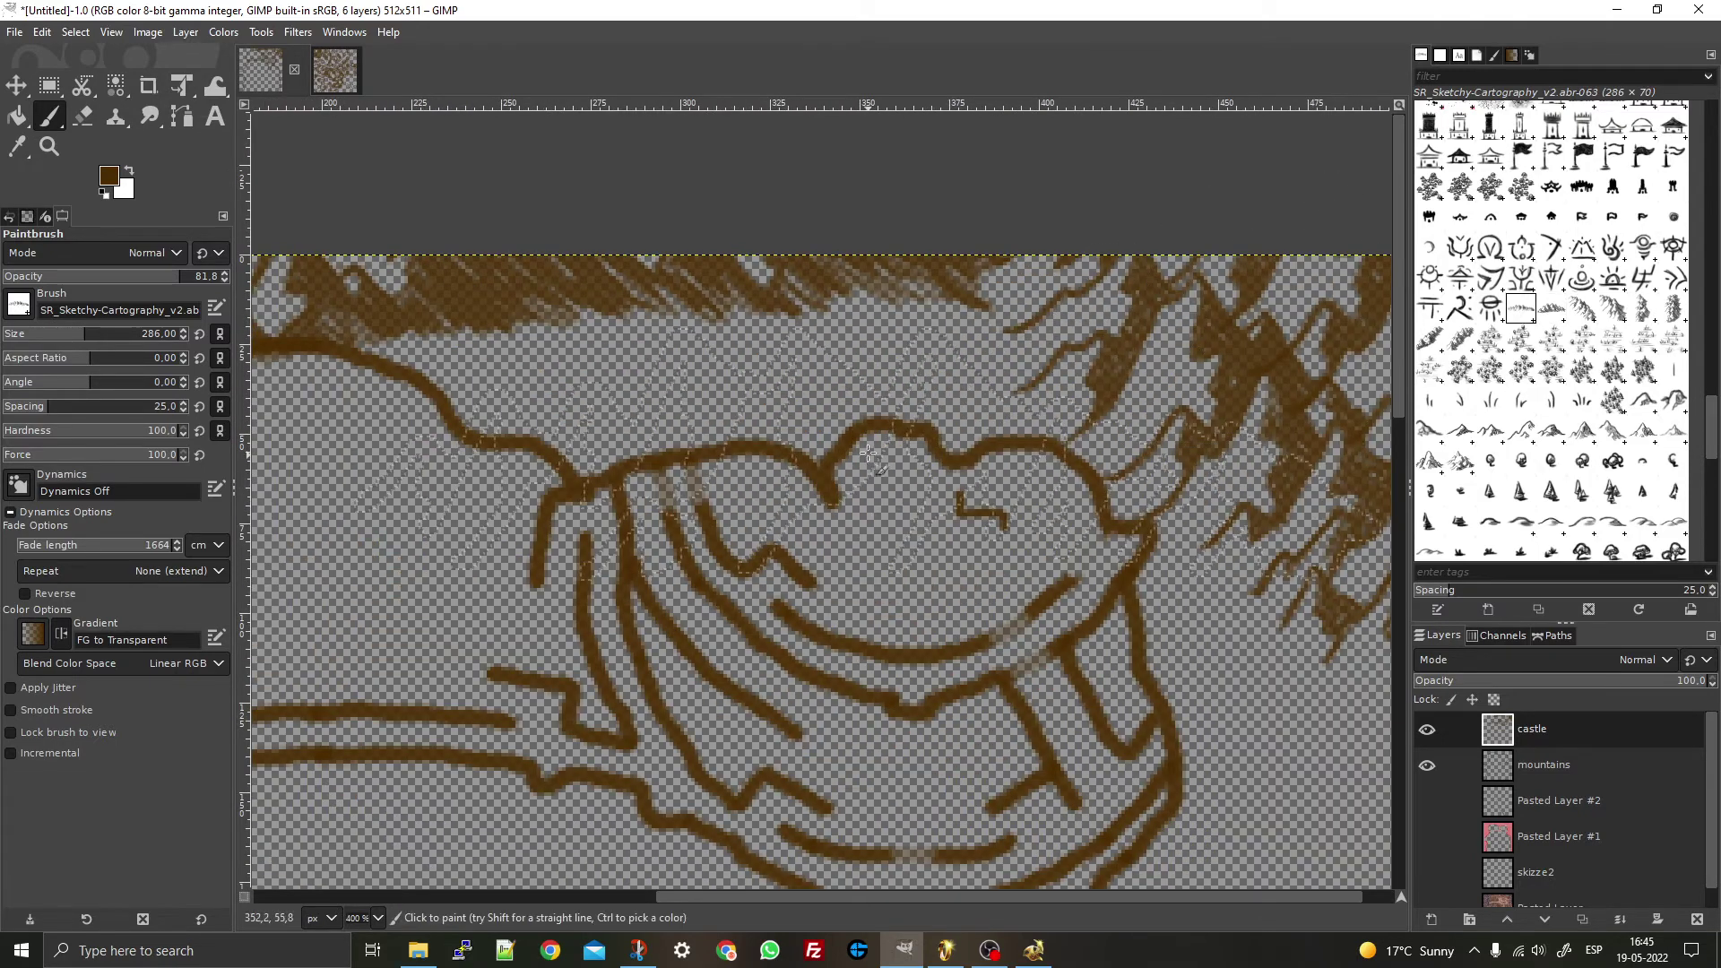
left_click(66, 339)
left_click(816, 354)
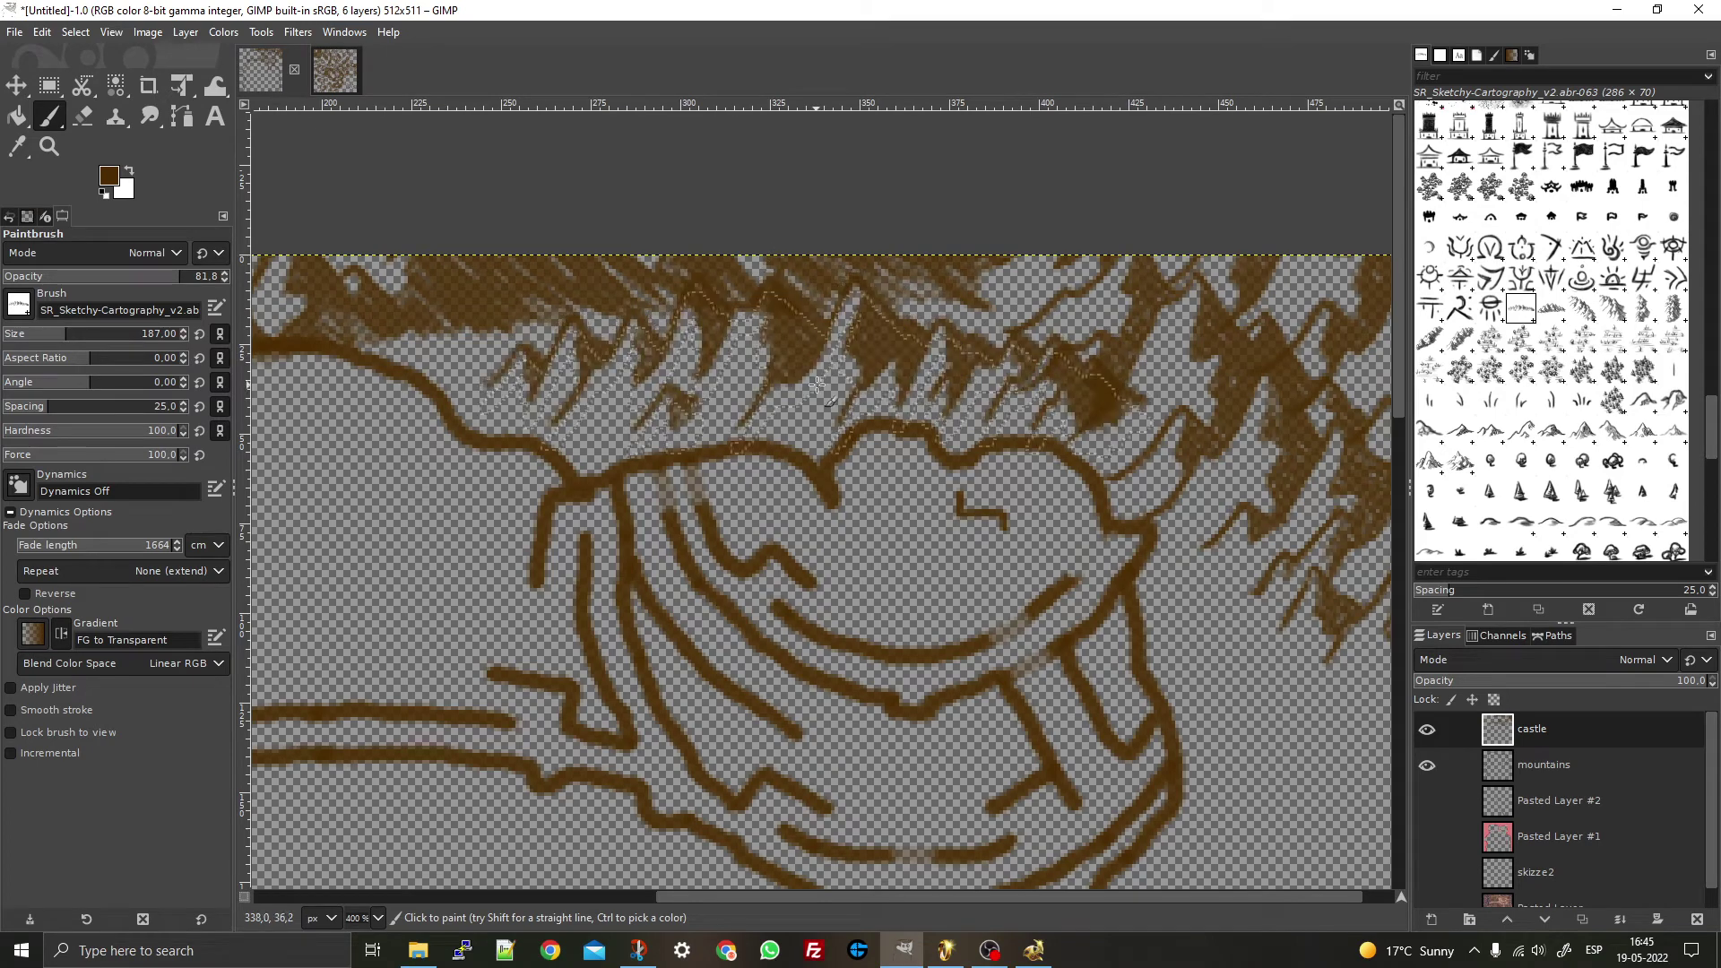
key("ctrl+z")
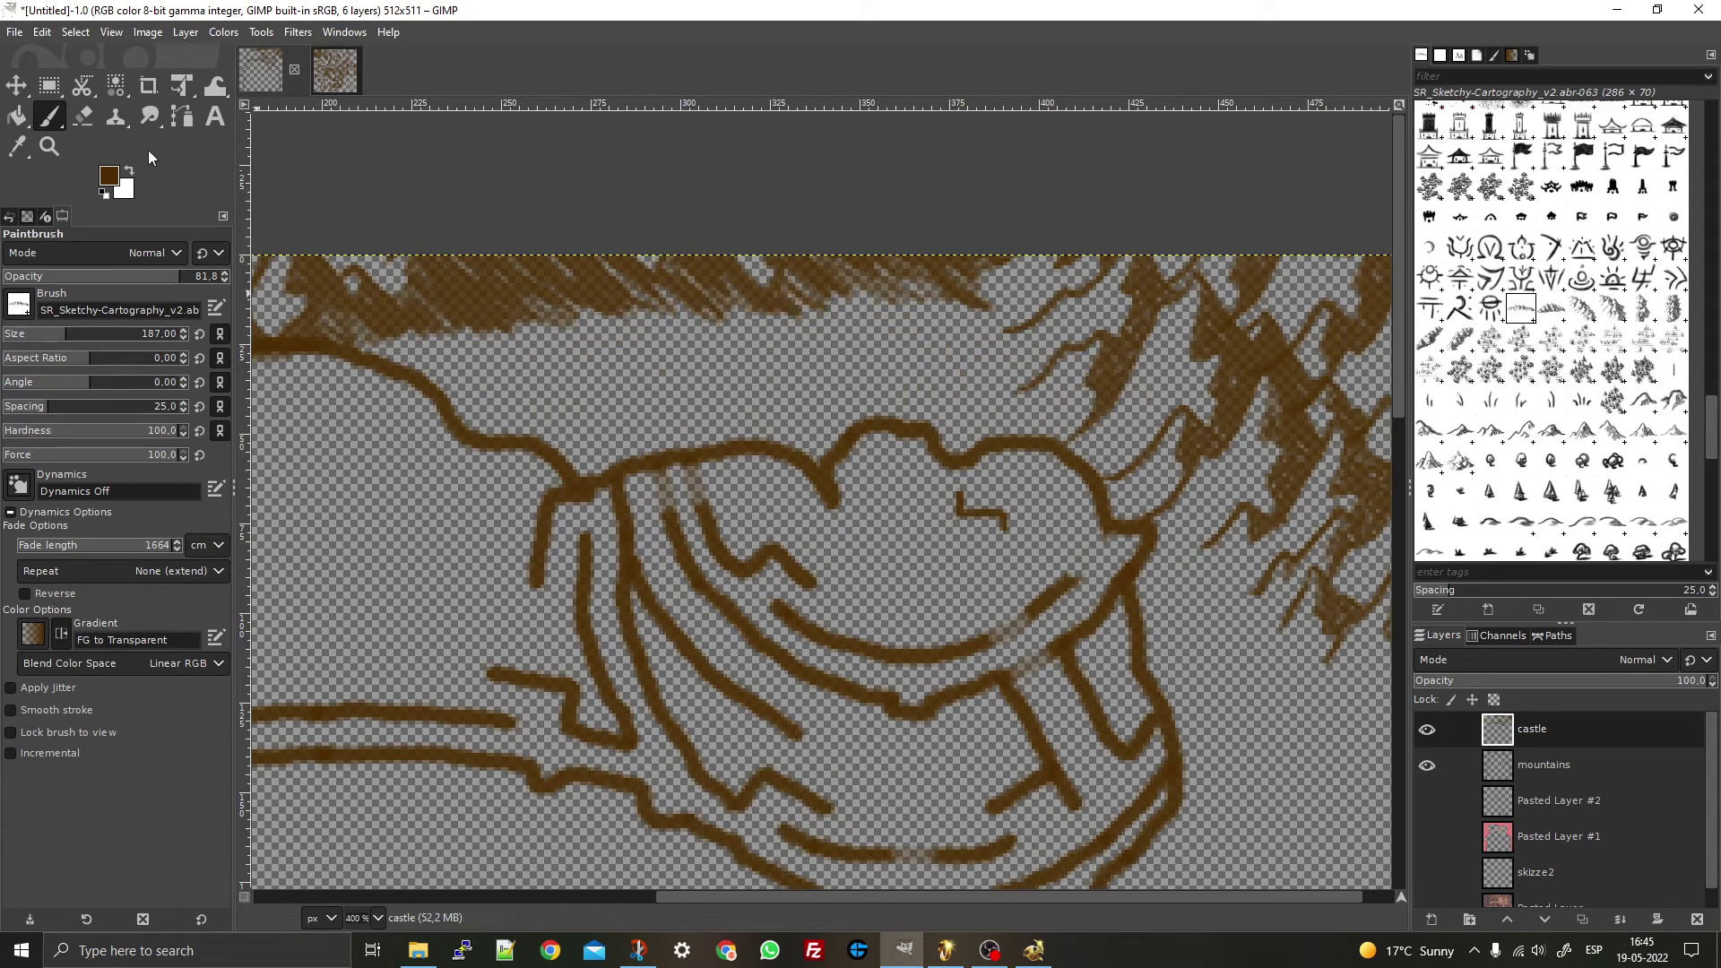
- Erase with the abr-063 mountain shape at size 187 between the castle and the top-edge mountains, and stamp the same brush there
left_click(81, 117)
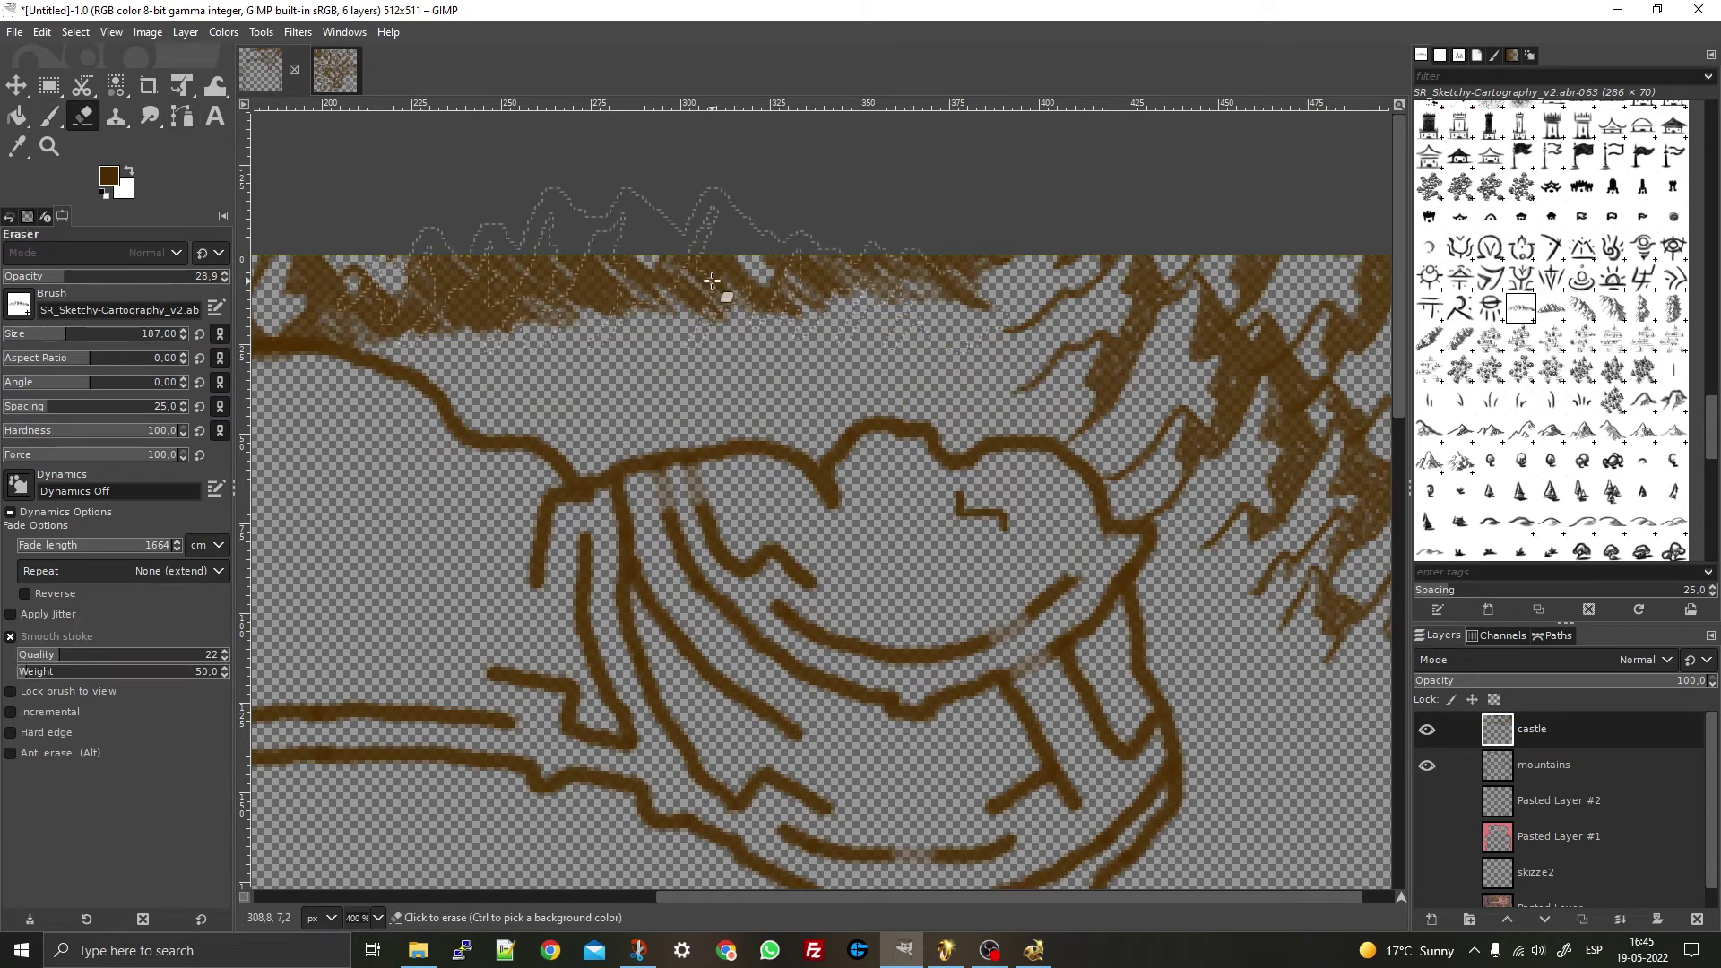
left_click(780, 357)
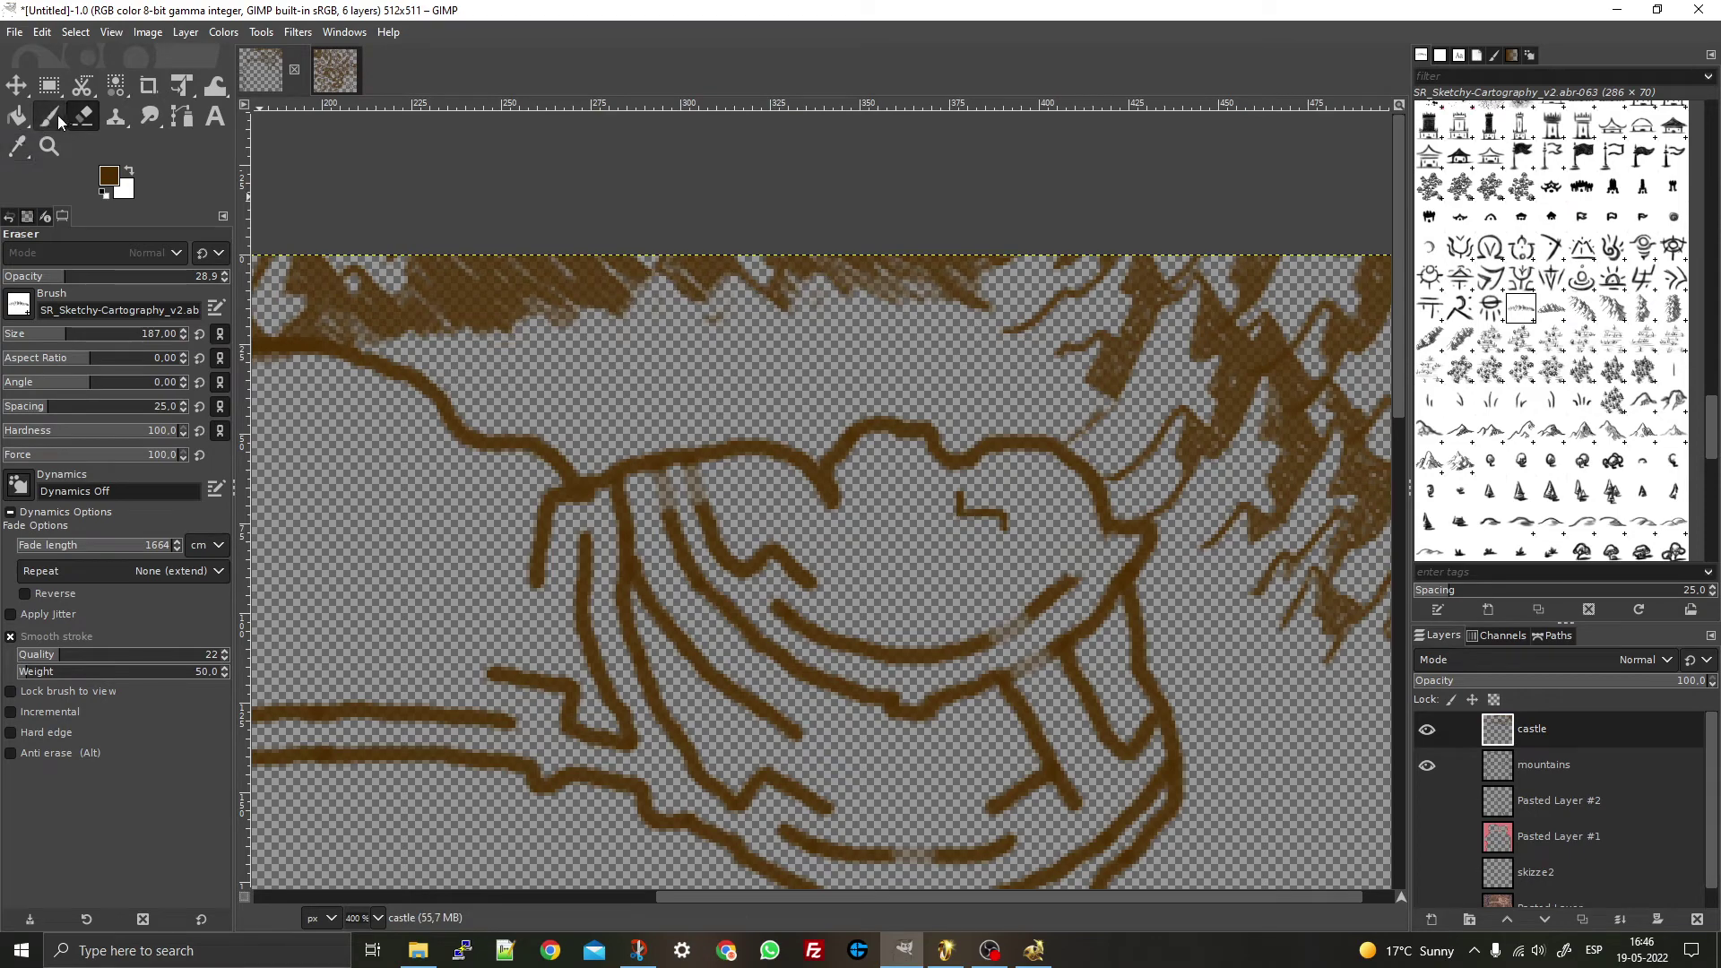
left_click(58, 121)
left_click(783, 356)
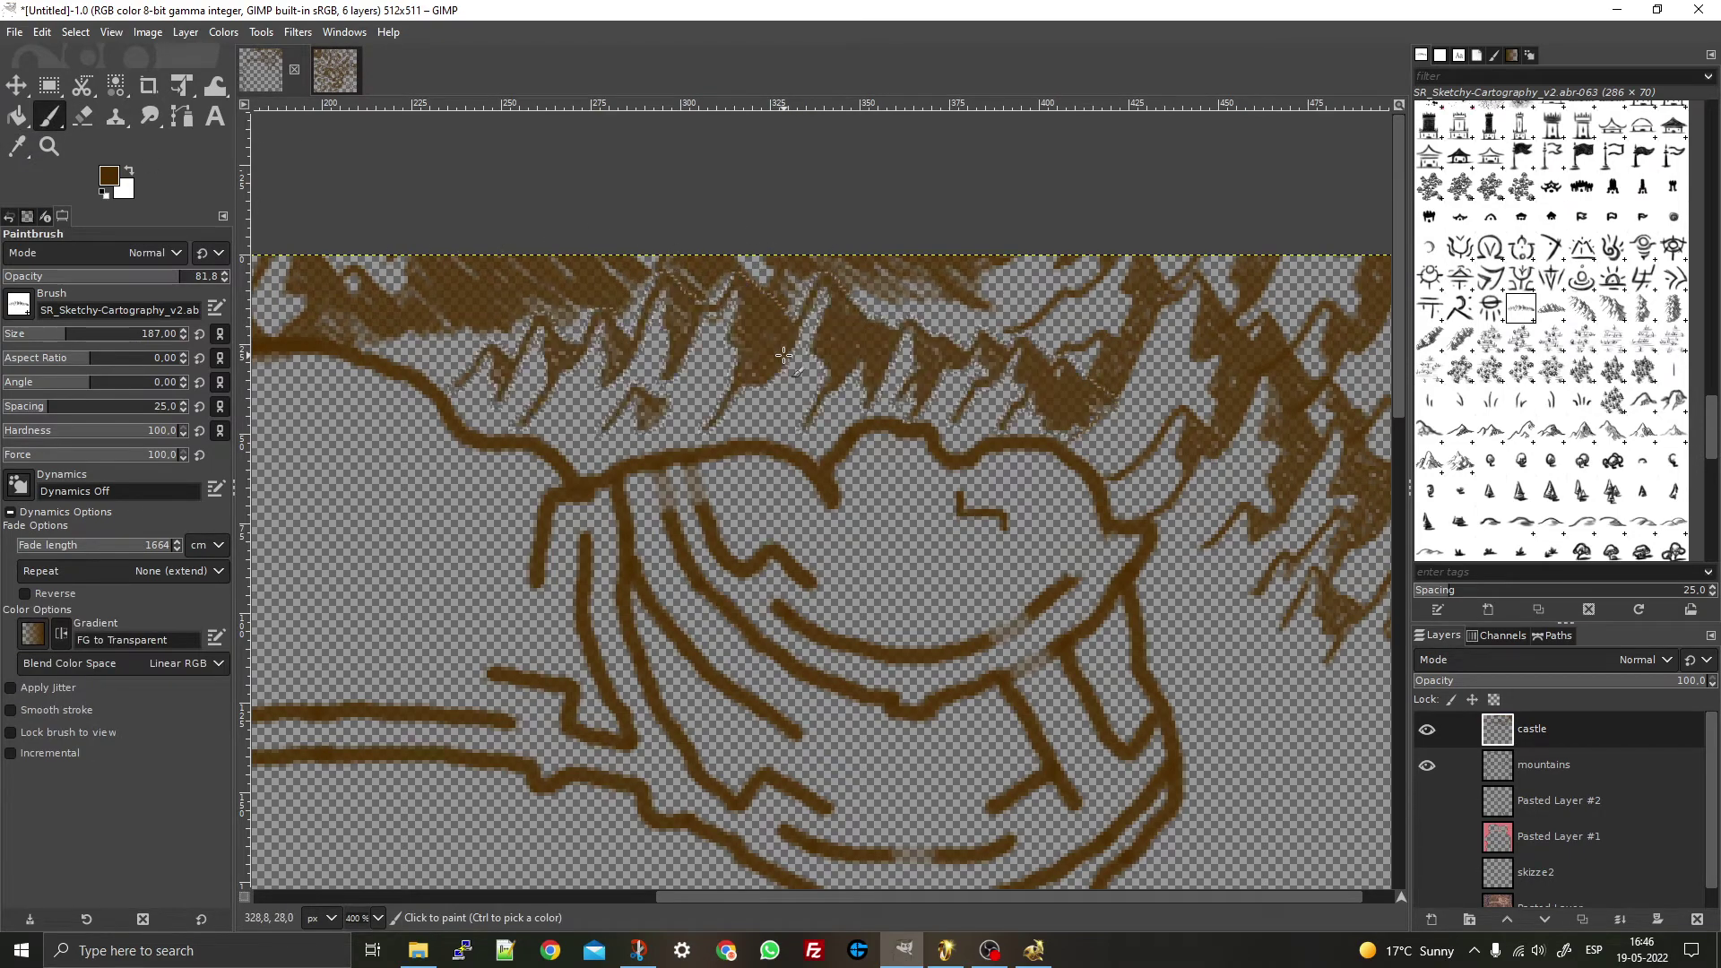
- Stamp the SR_Sketchy-Cartography_v2.abr-069 mountain brush at size 181 on the canvas's right edge, beside the castle's lower part
scroll(896, 412, "down", 5)
scroll(1011, 467, "up", 2)
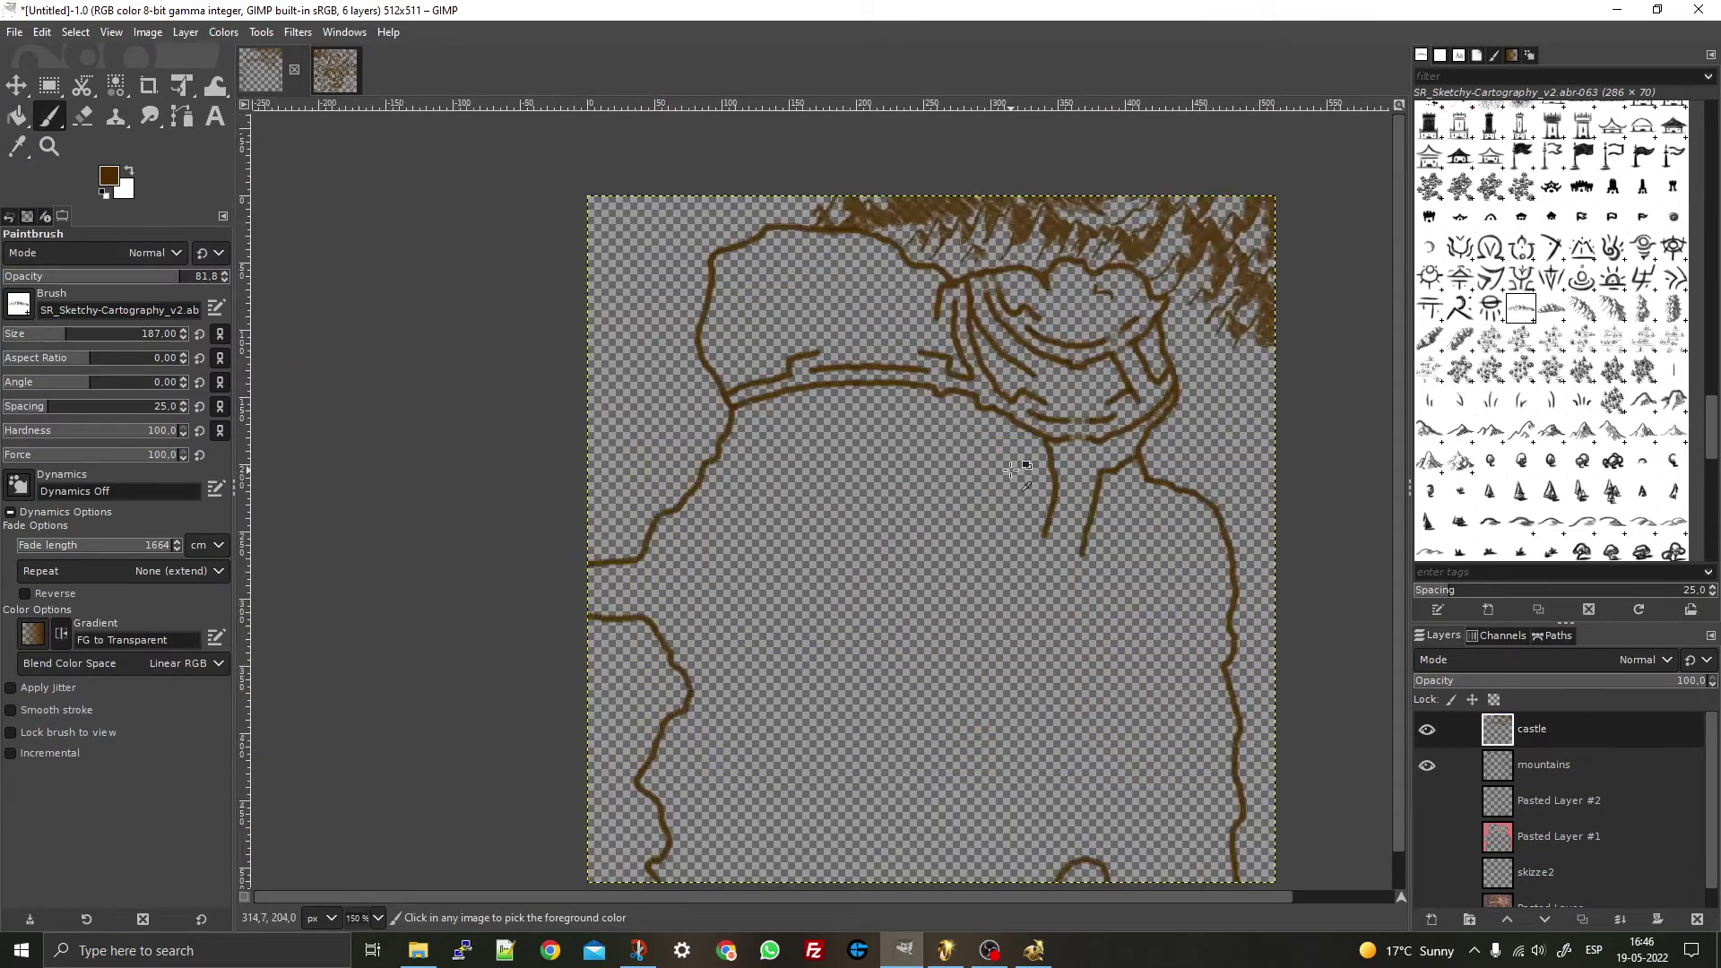
scroll(1011, 467, "down", 2)
scroll(1198, 414, "up", 5)
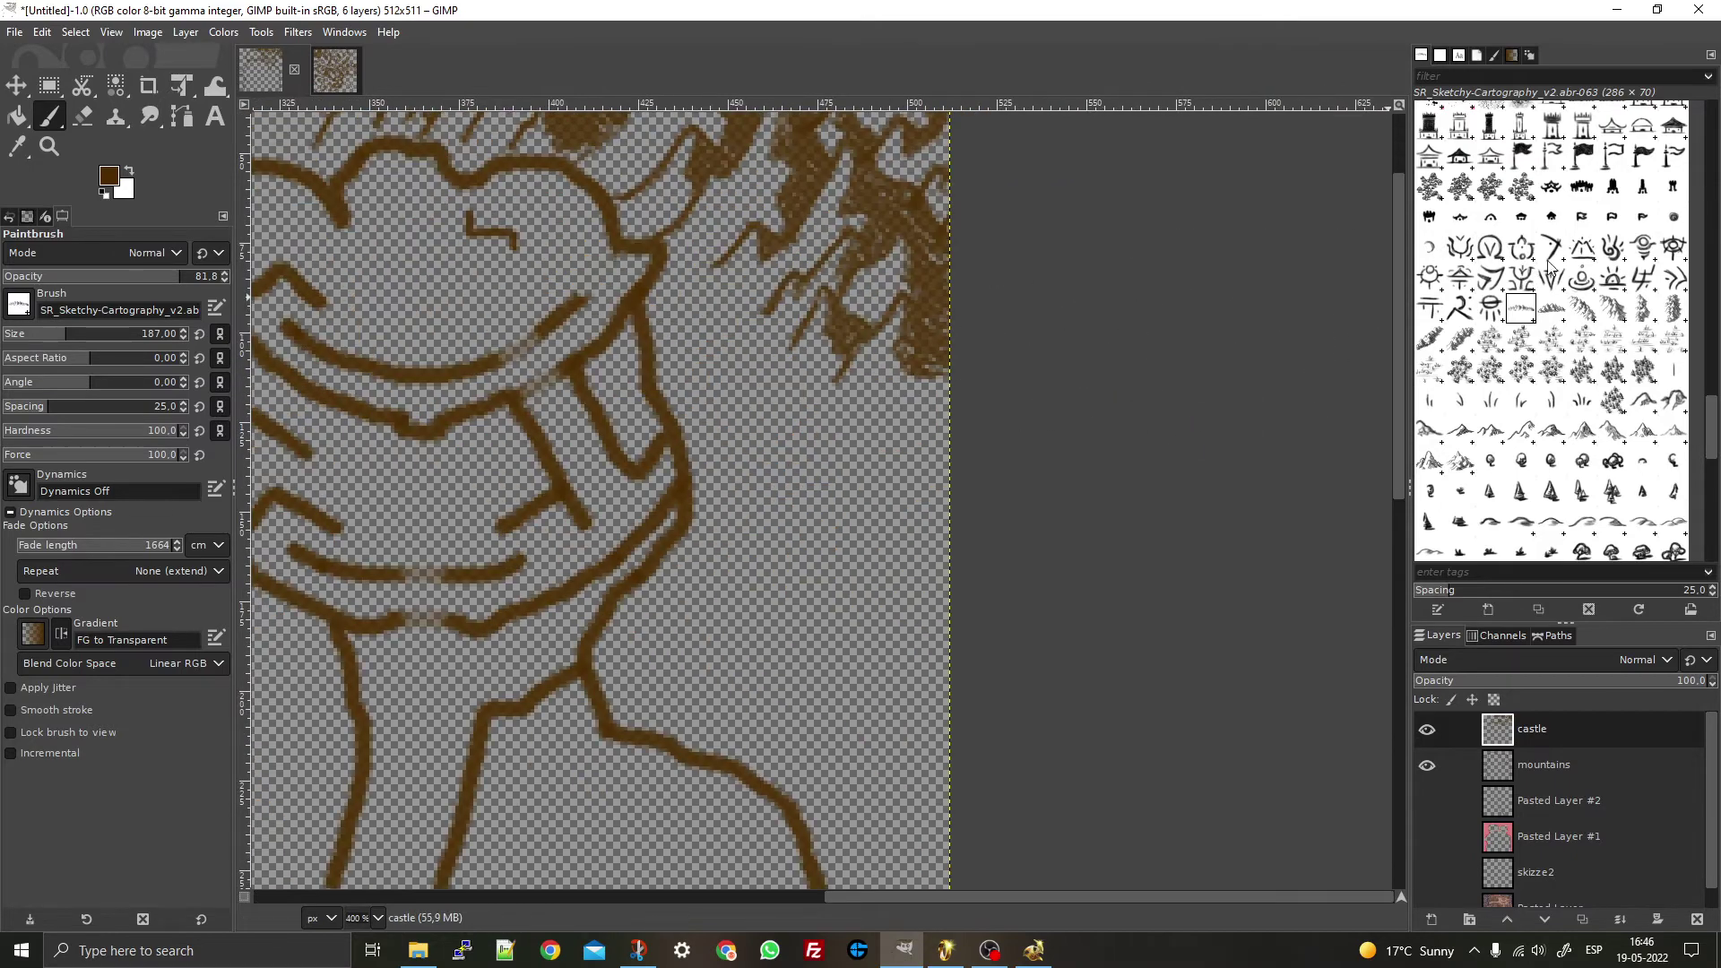
left_click(1434, 346)
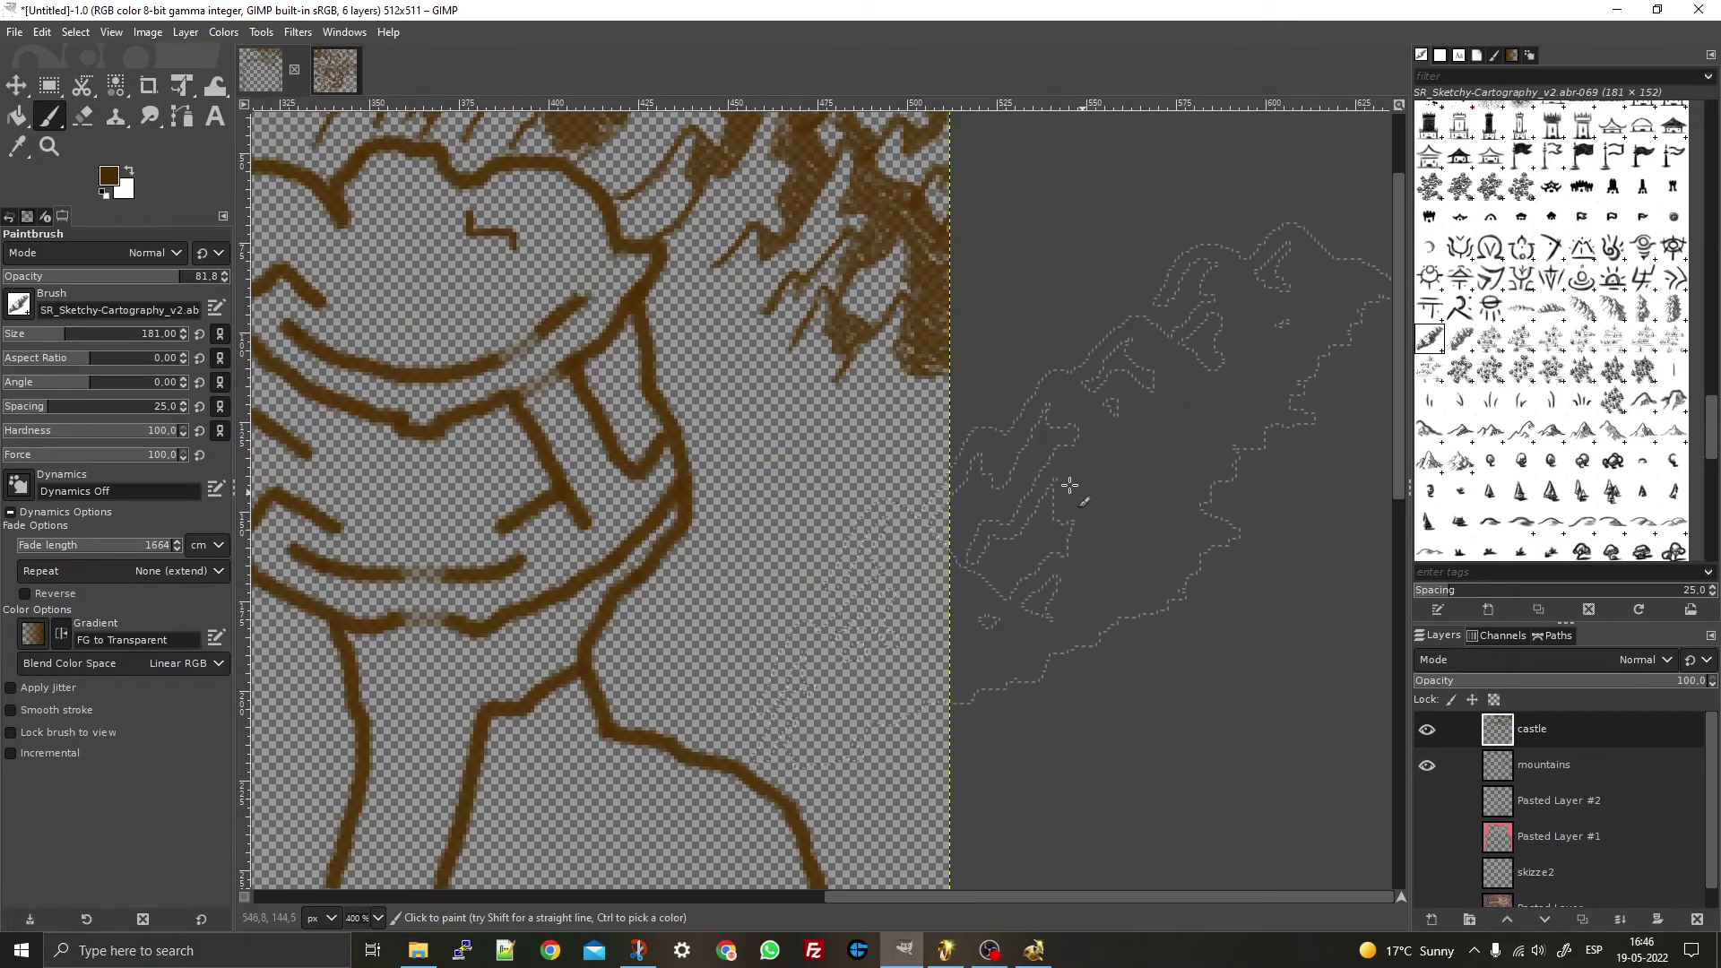
left_click(957, 442)
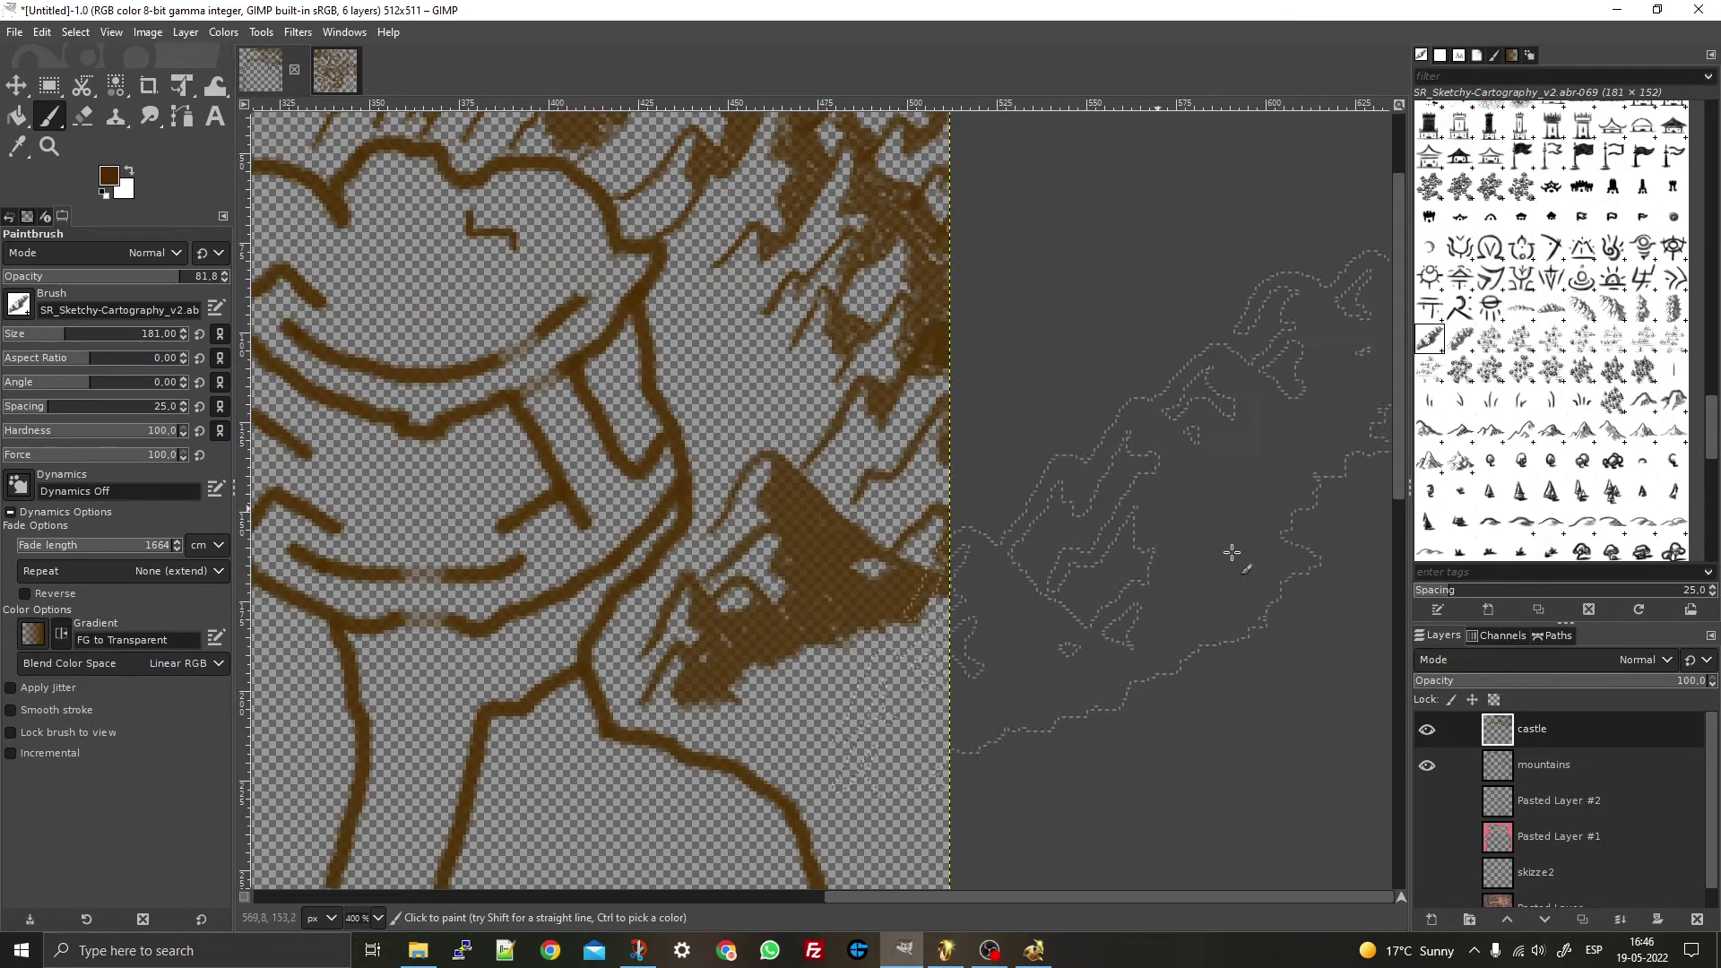
- Stamp the SR_Sketchy-Cartography_v2.abr-065 mountain brush at size 190 partly beyond the canvas's right edge, just below the castle's mountain
scroll(1133, 583, "down", 3)
scroll(1145, 642, "up", 1)
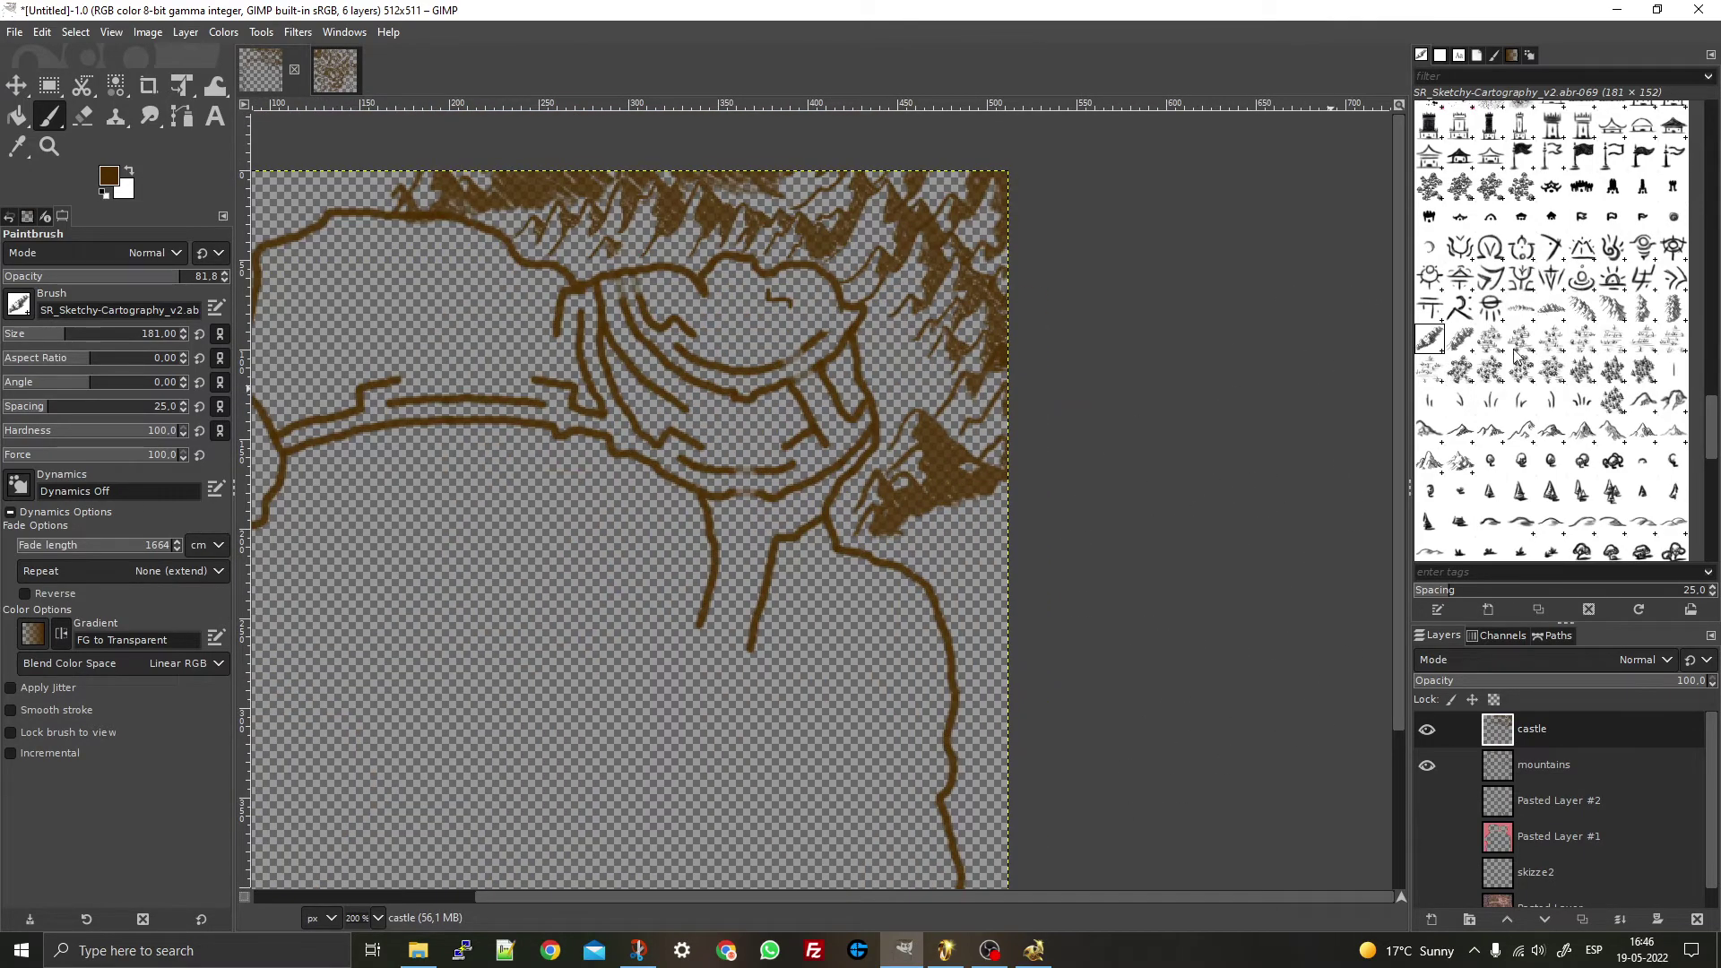
left_click(1582, 308)
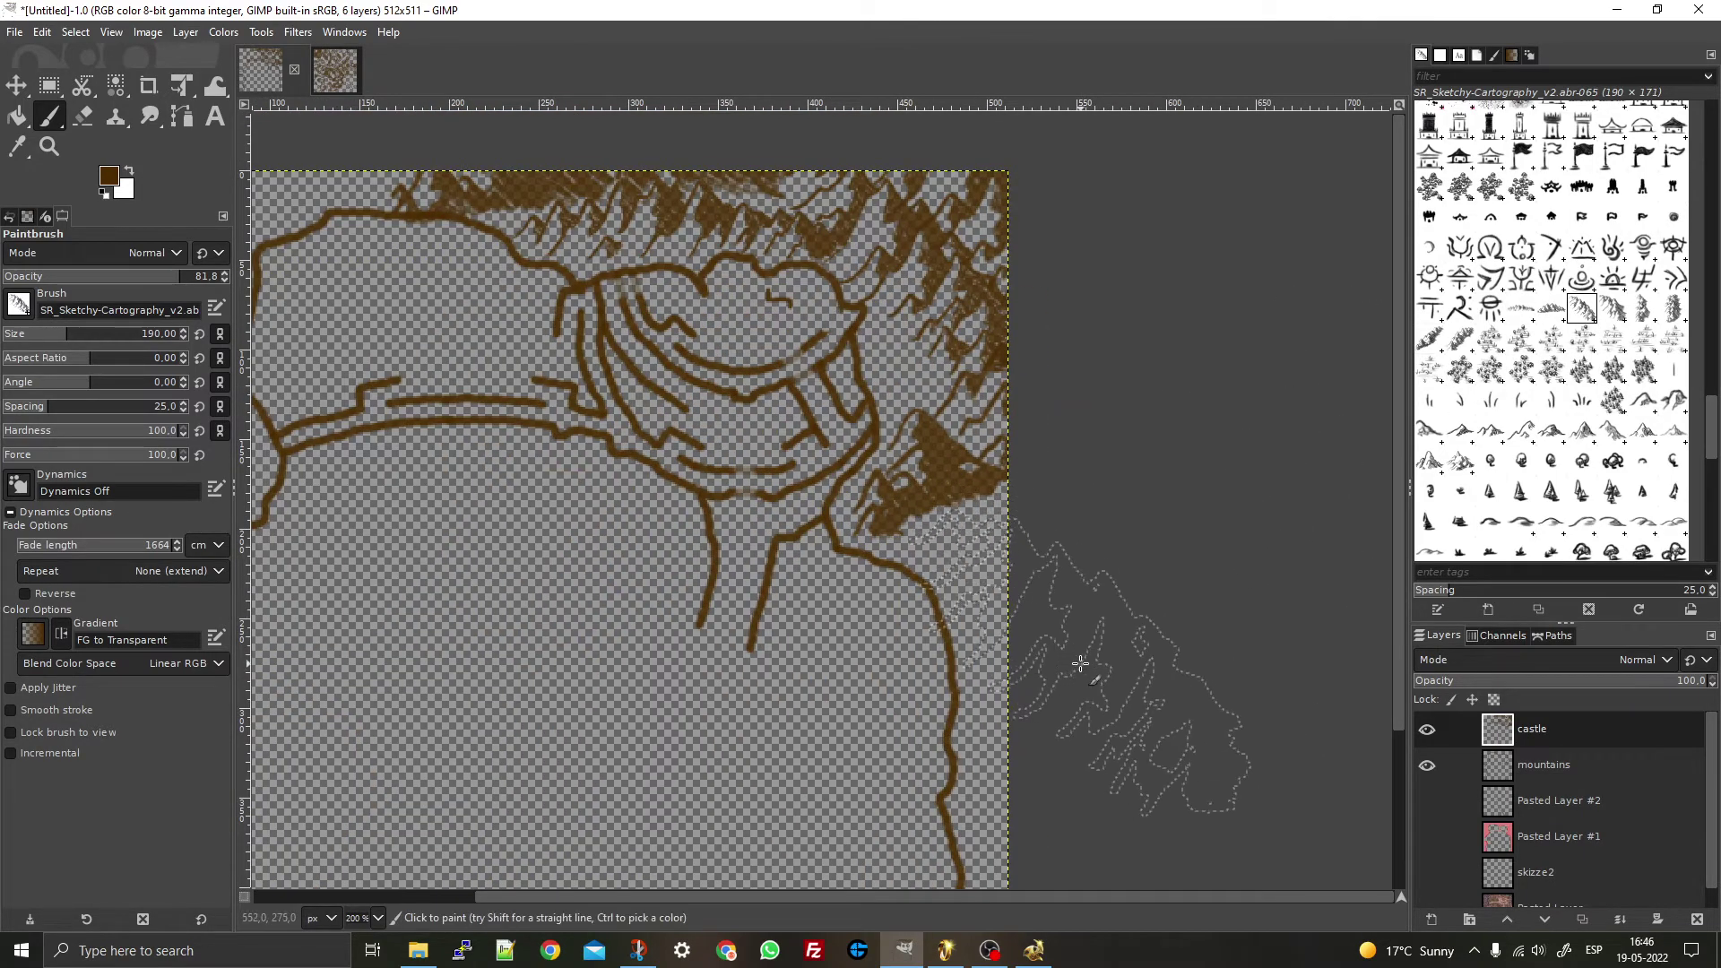
left_click(1115, 633)
- Stamp the SR_Sketchy-Cartography_v2.abr-067 mountain brush at size 183 along the right edge, between the mountain outline and the canvas border
scroll(1137, 486, "down", 3)
scroll(1043, 585, "up", 3)
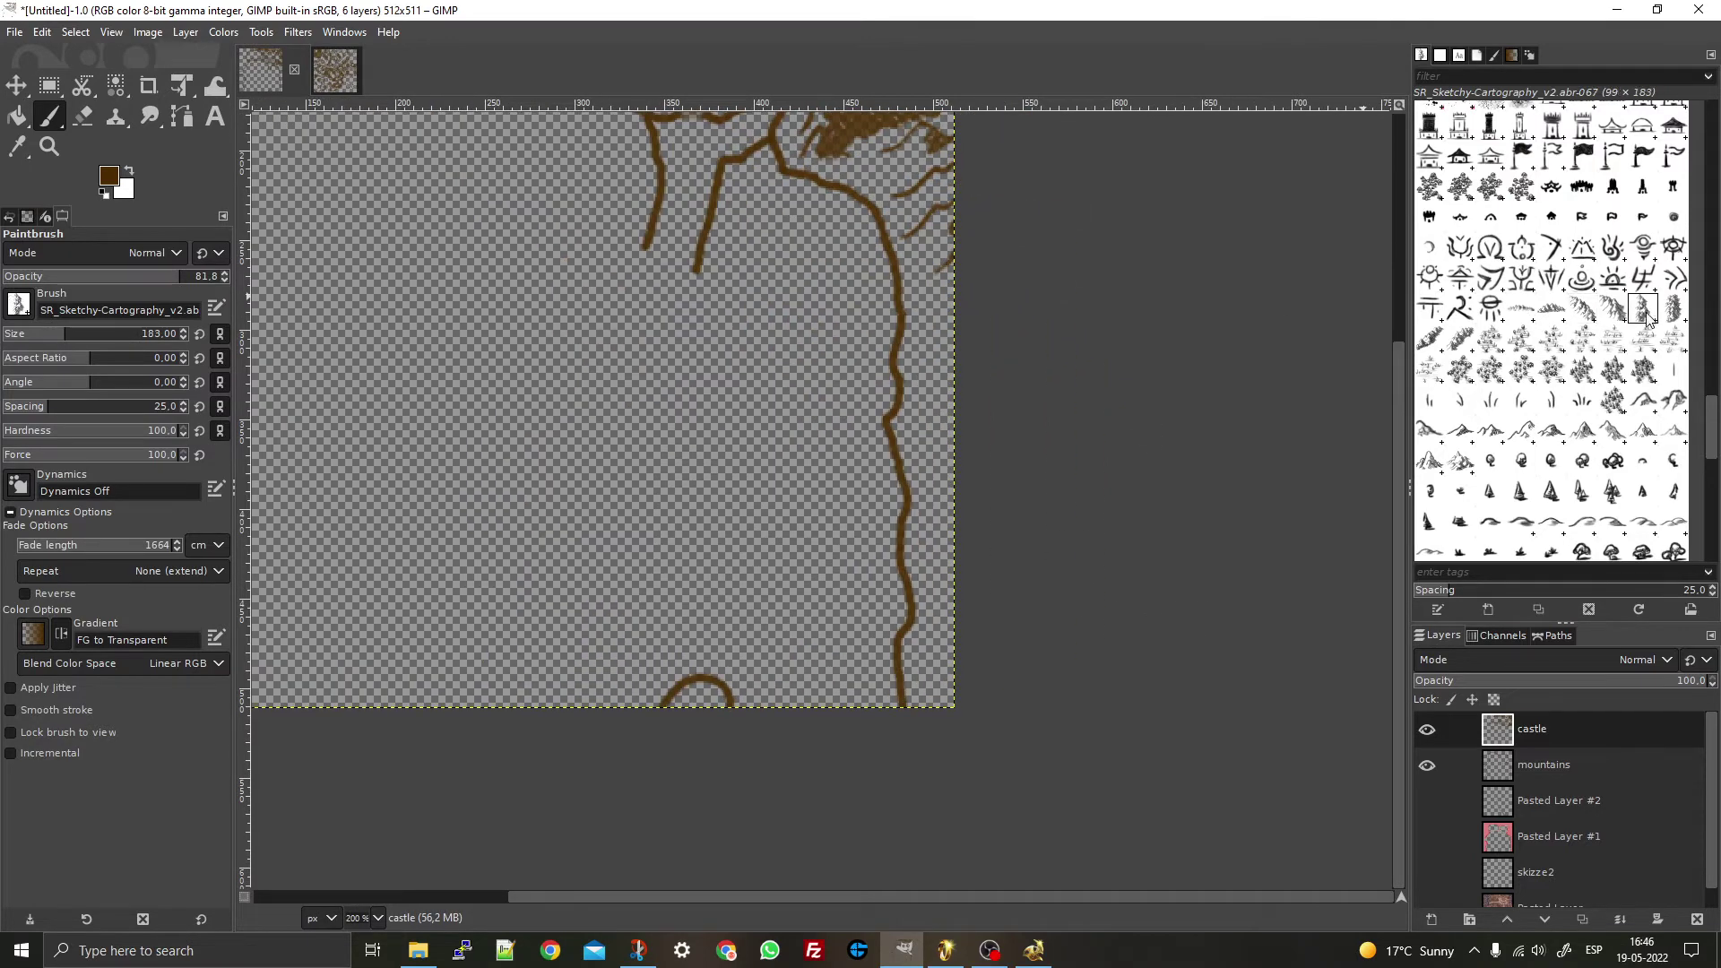
left_click(986, 435)
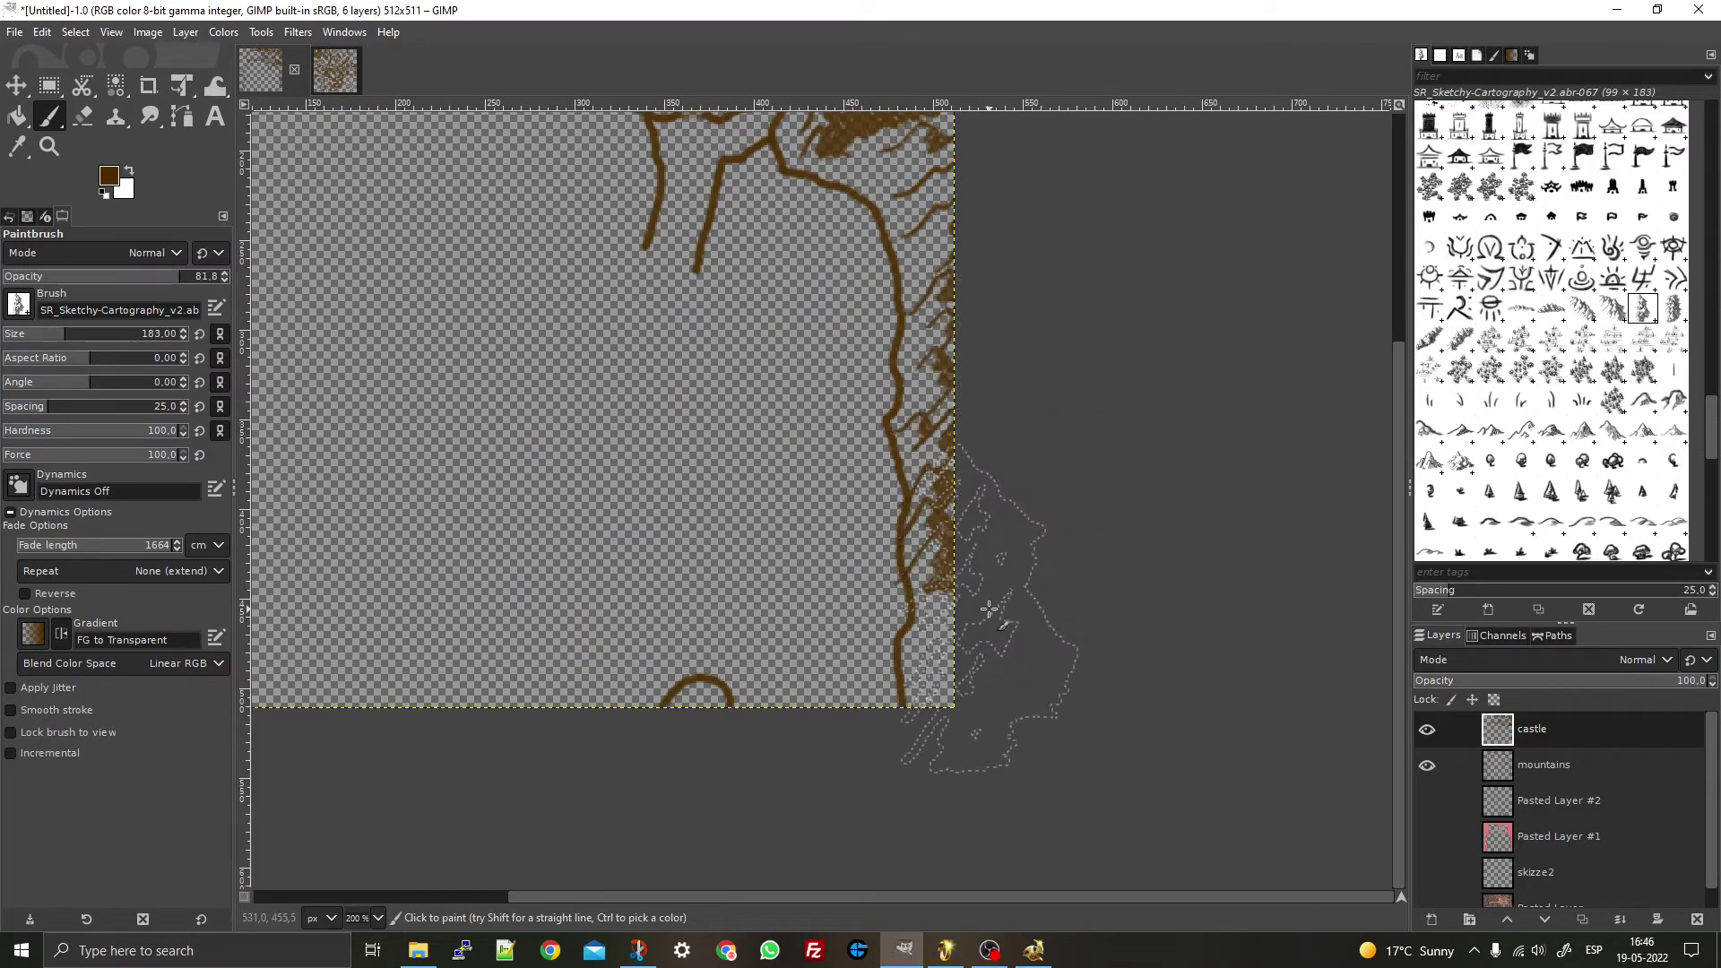
- Stamp the SR_Sketchy-Cartography_v2.abr-068 mountain brush at size 189 on the left edge beside the wall and in the upper-left canvas corner
scroll(1044, 433, "down", 4)
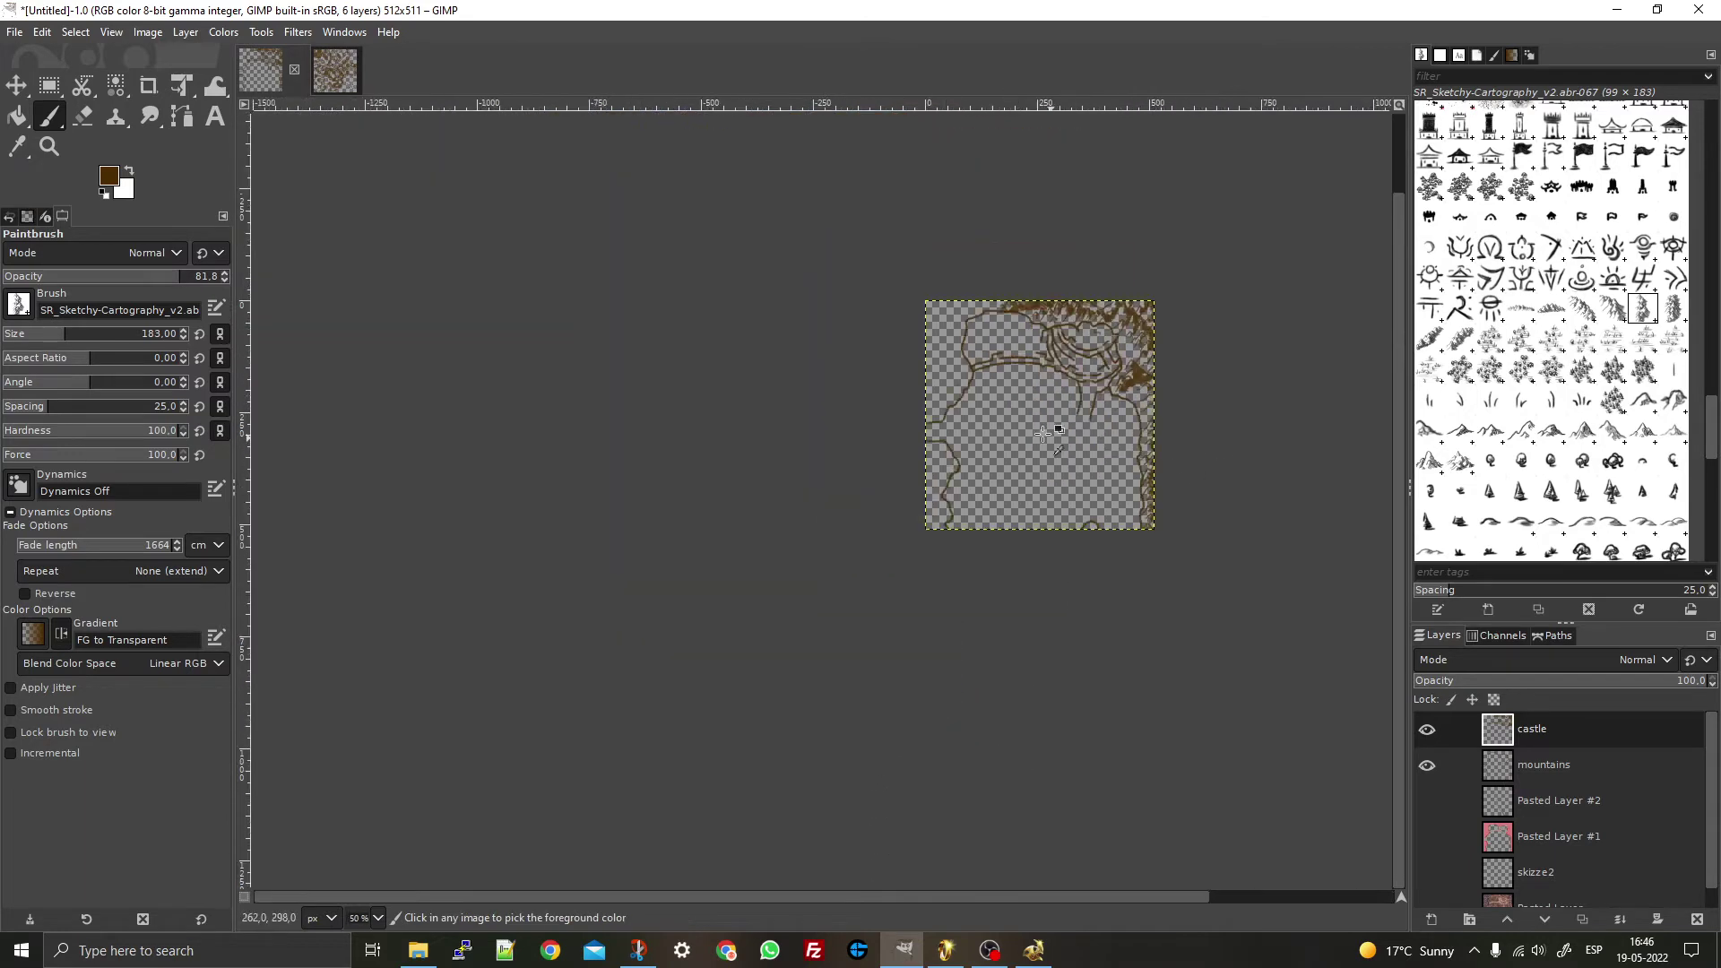
scroll(1044, 433, "up", 4)
scroll(1000, 411, "down", 3)
scroll(999, 412, "up", 2)
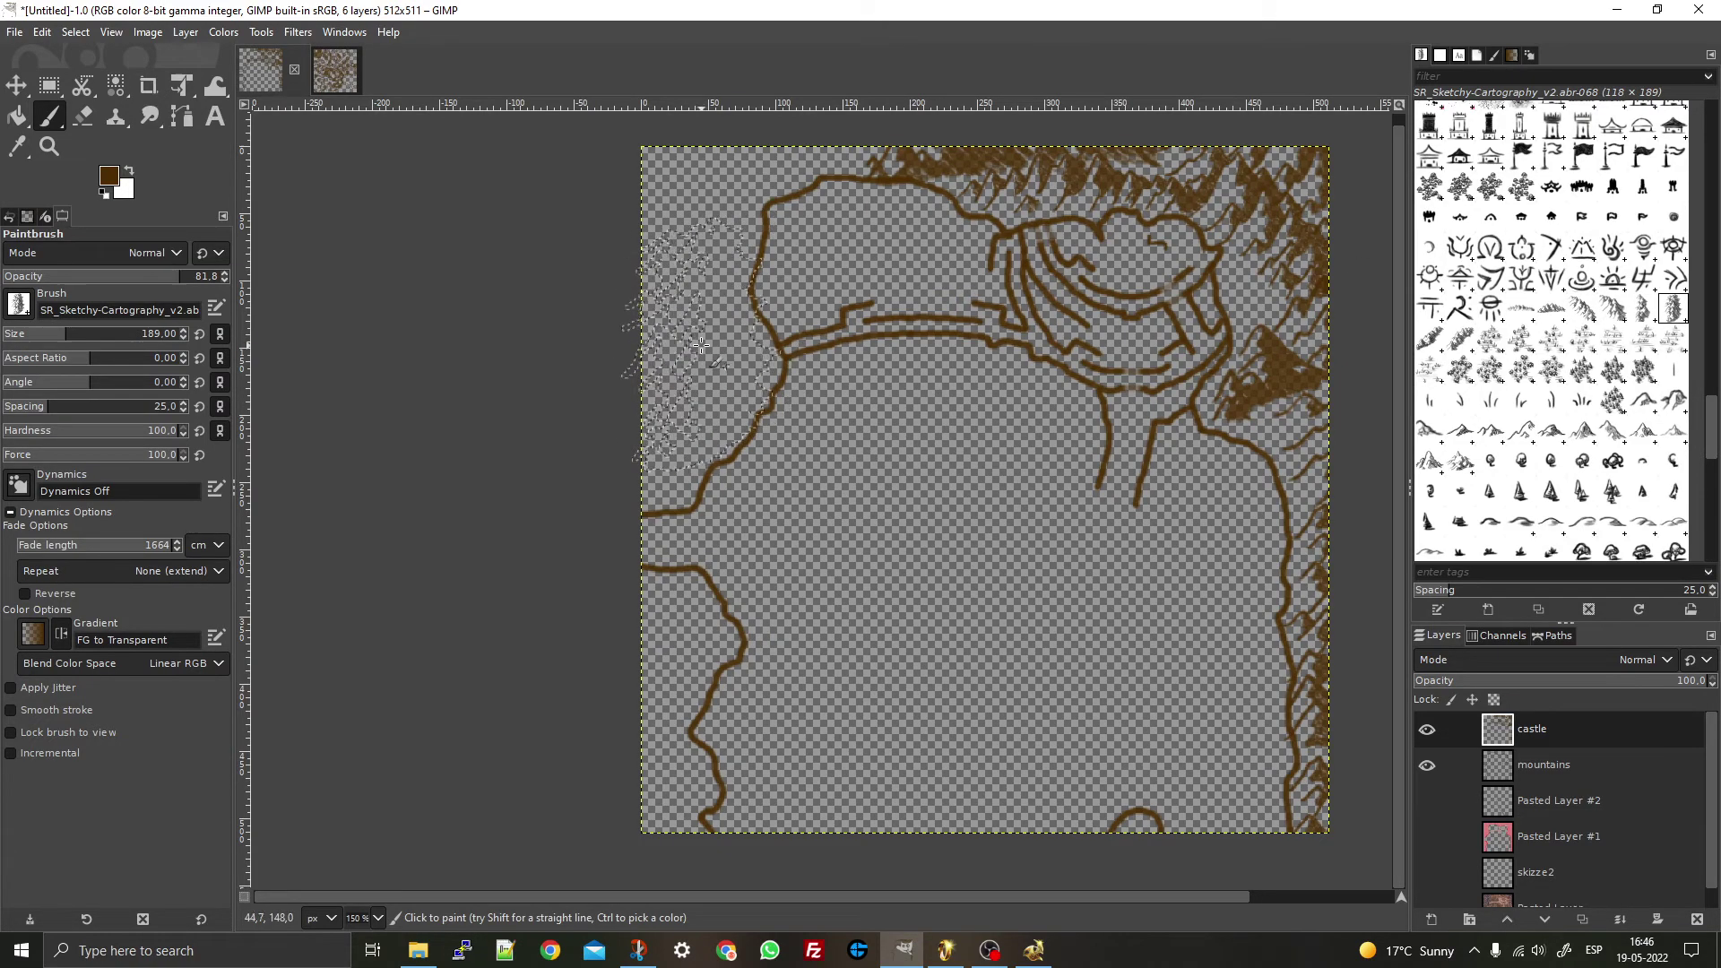
scroll(693, 355, "up", 1)
scroll(818, 280, "down", 4)
scroll(845, 472, "up", 7)
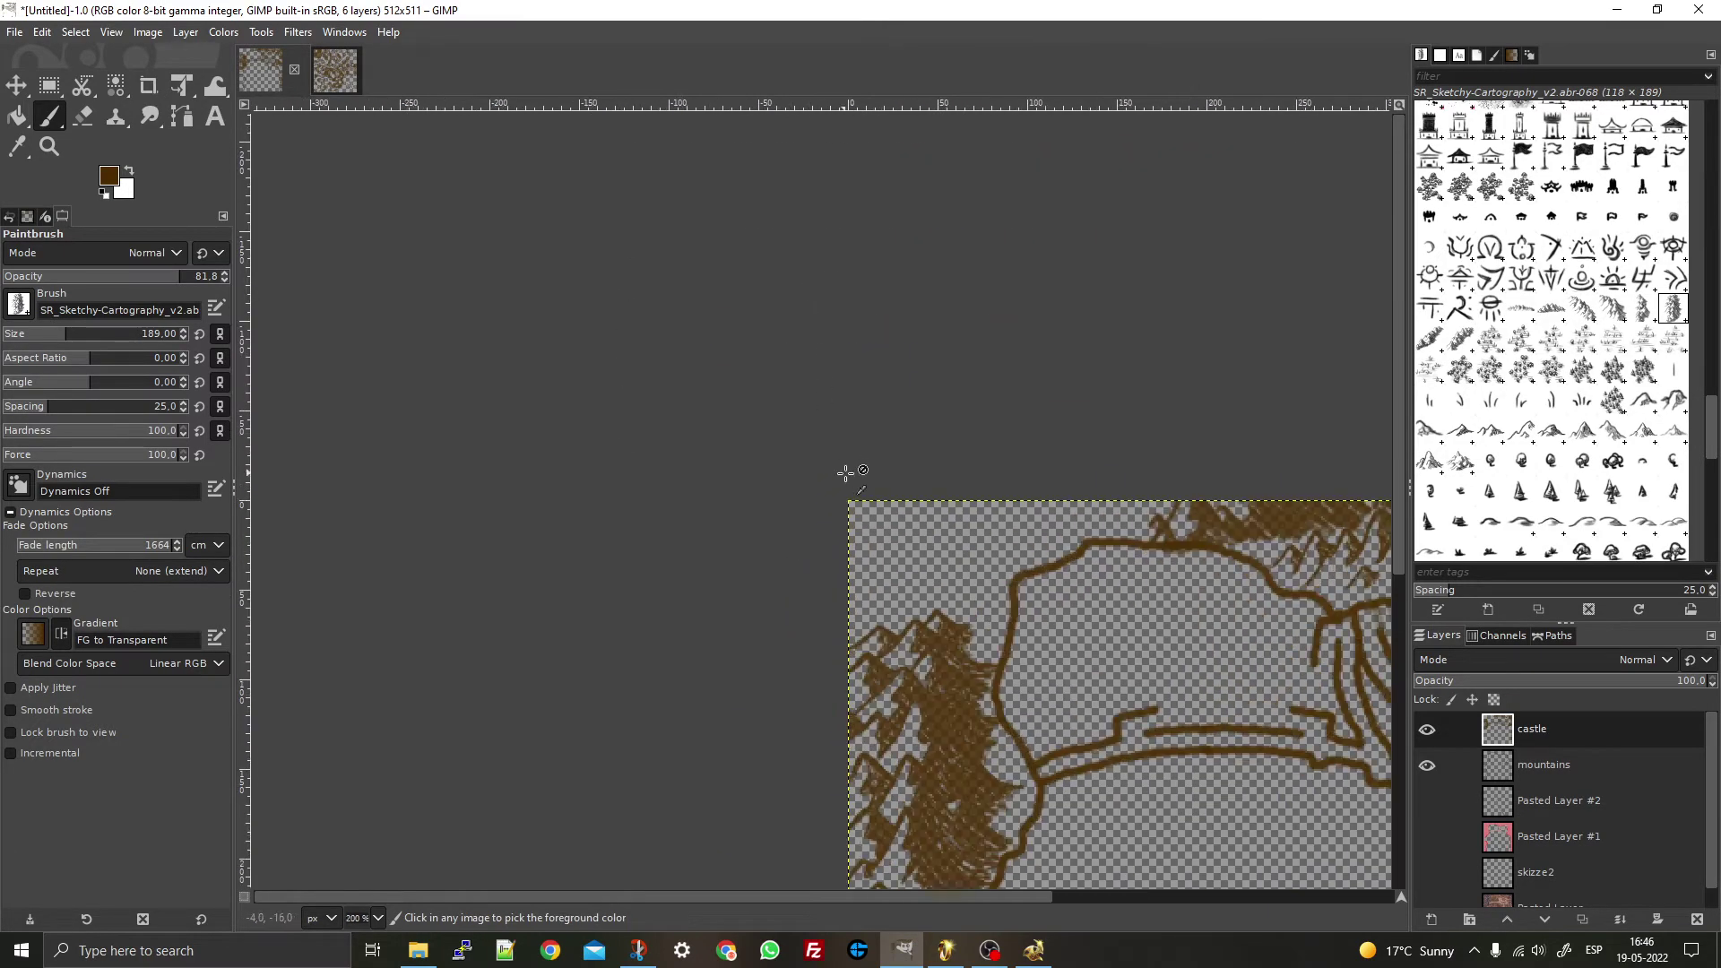
left_click(798, 431)
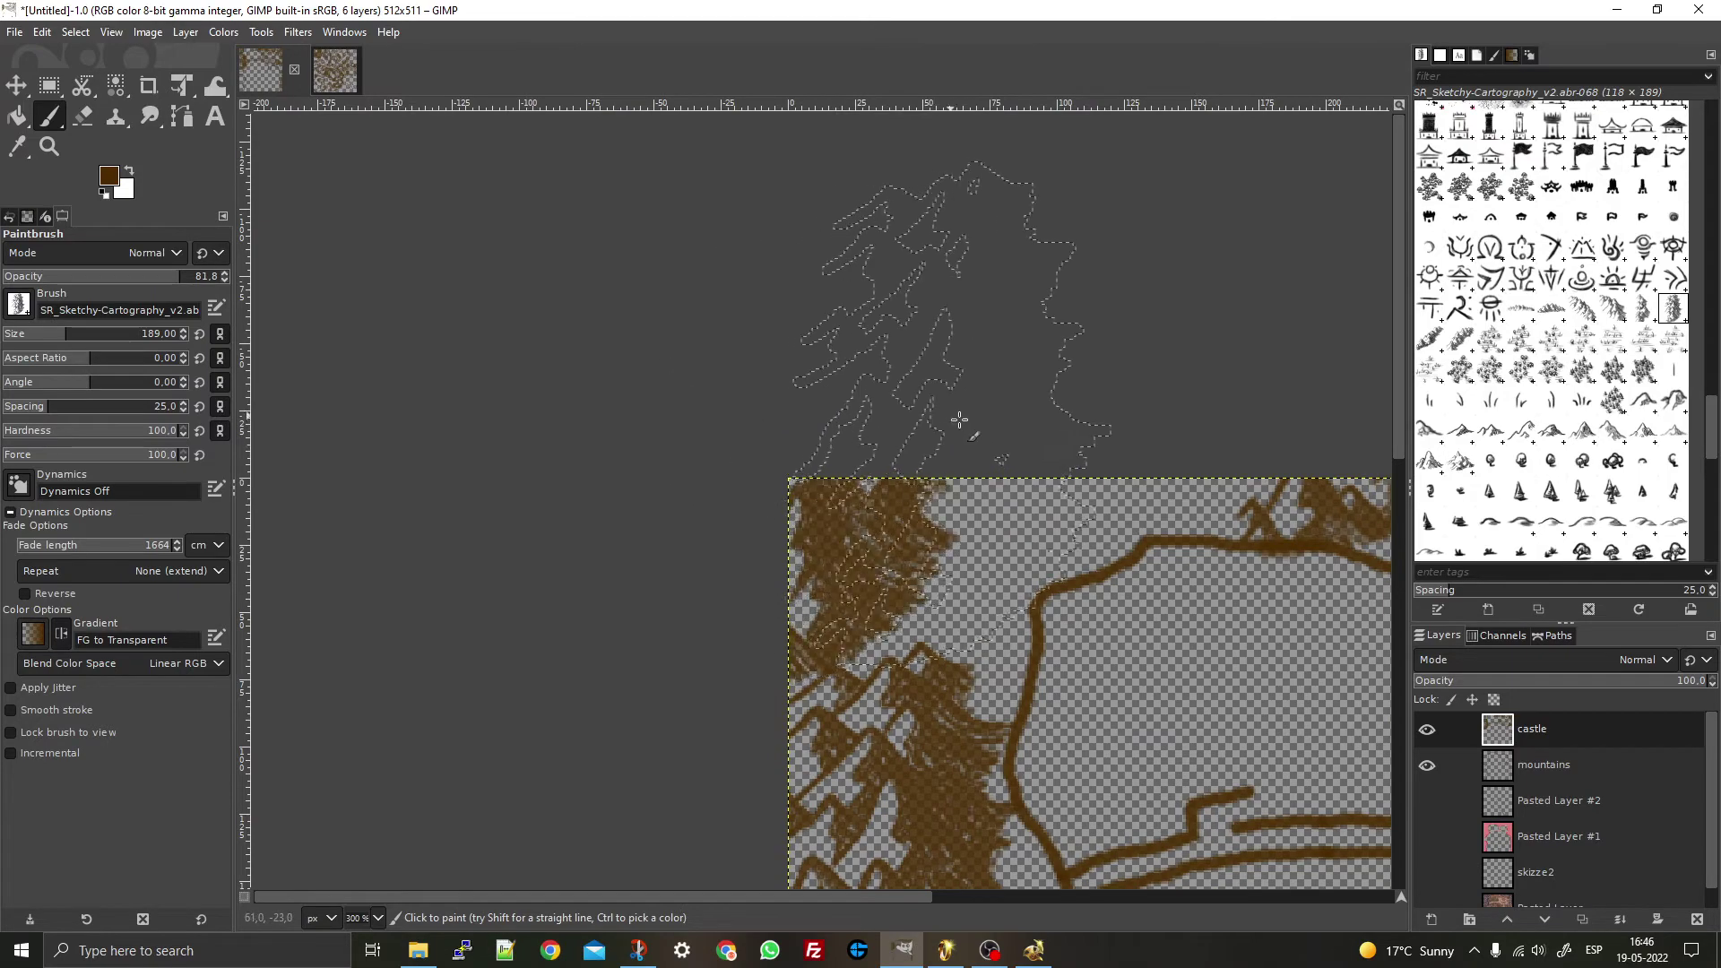
- Fill the lower-left mountain outline with abr-068 mountain stamps at size 189, down to the canvas's bottom-left corner
scroll(1087, 623, "down", 3)
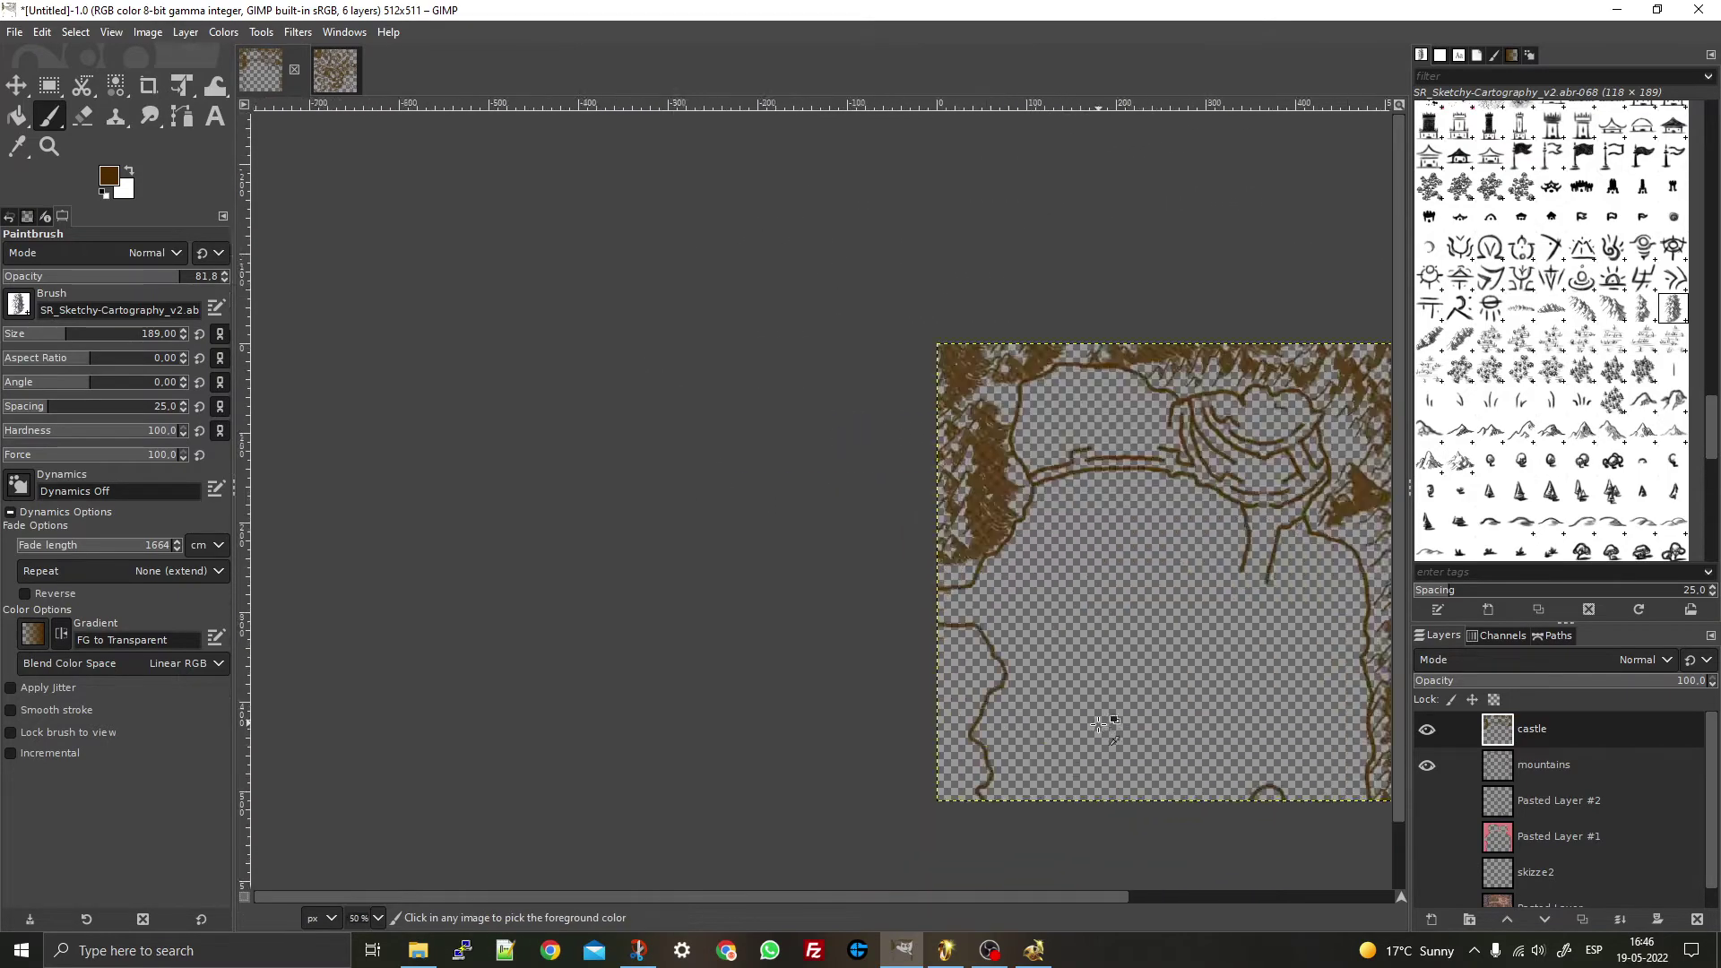
scroll(648, 613, "up", 3)
left_click(643, 654)
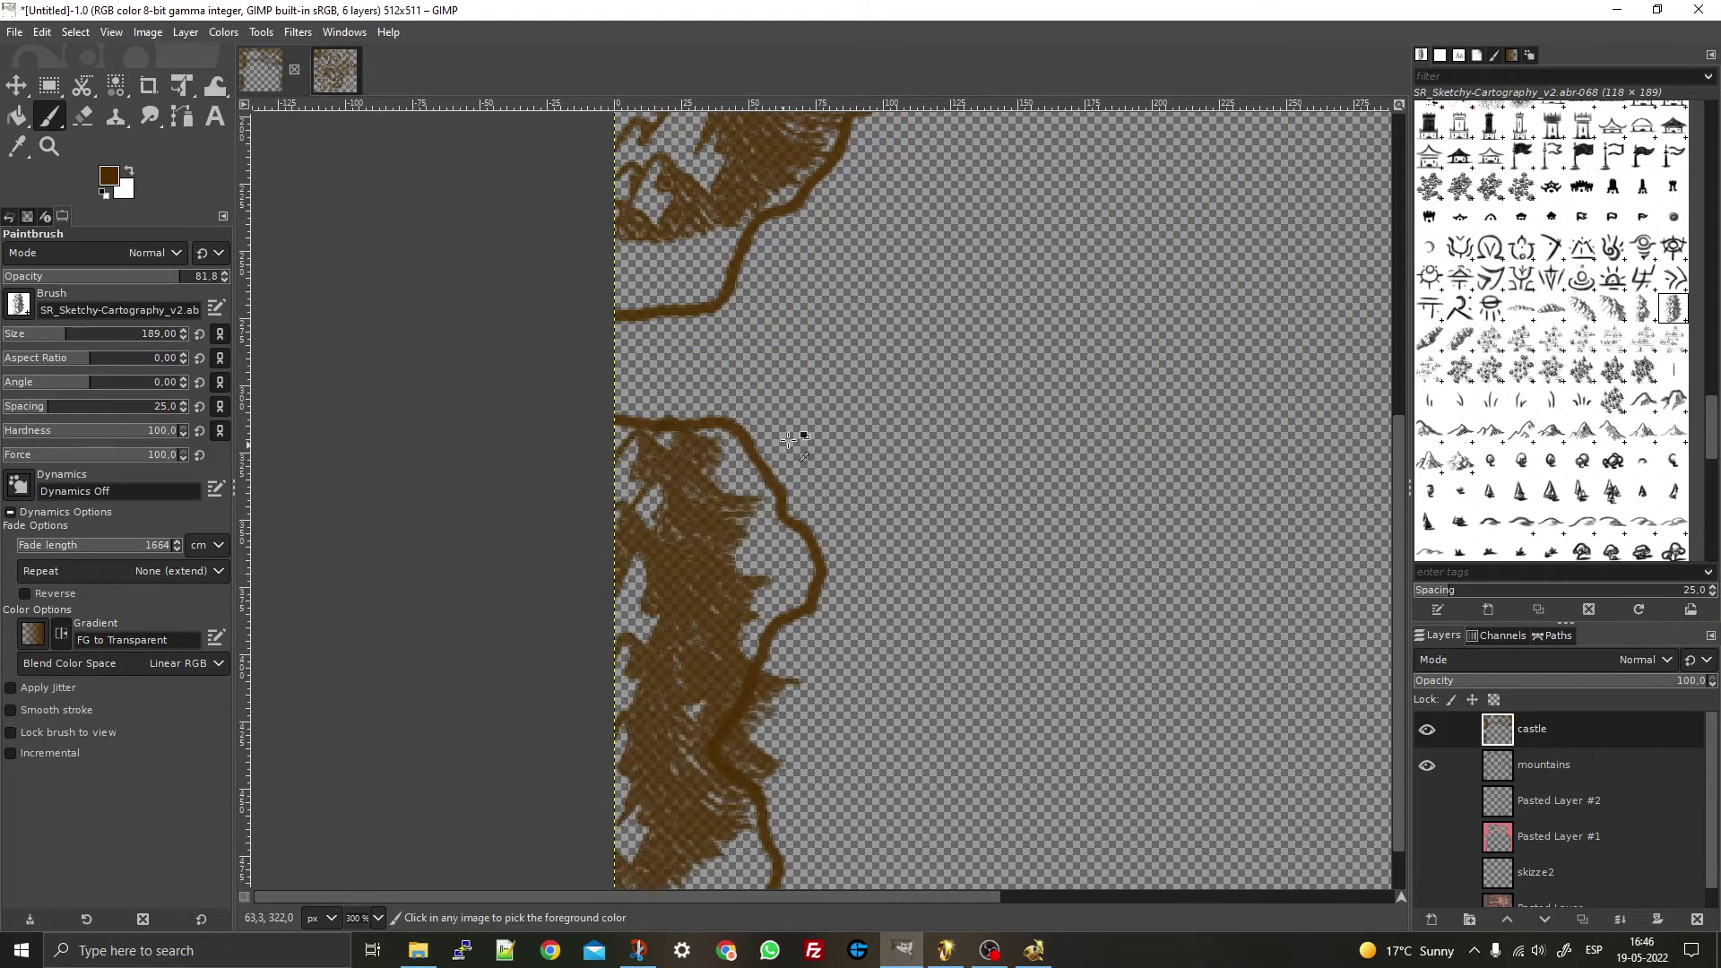
scroll(812, 634, "down", 6)
scroll(811, 634, "up", 4)
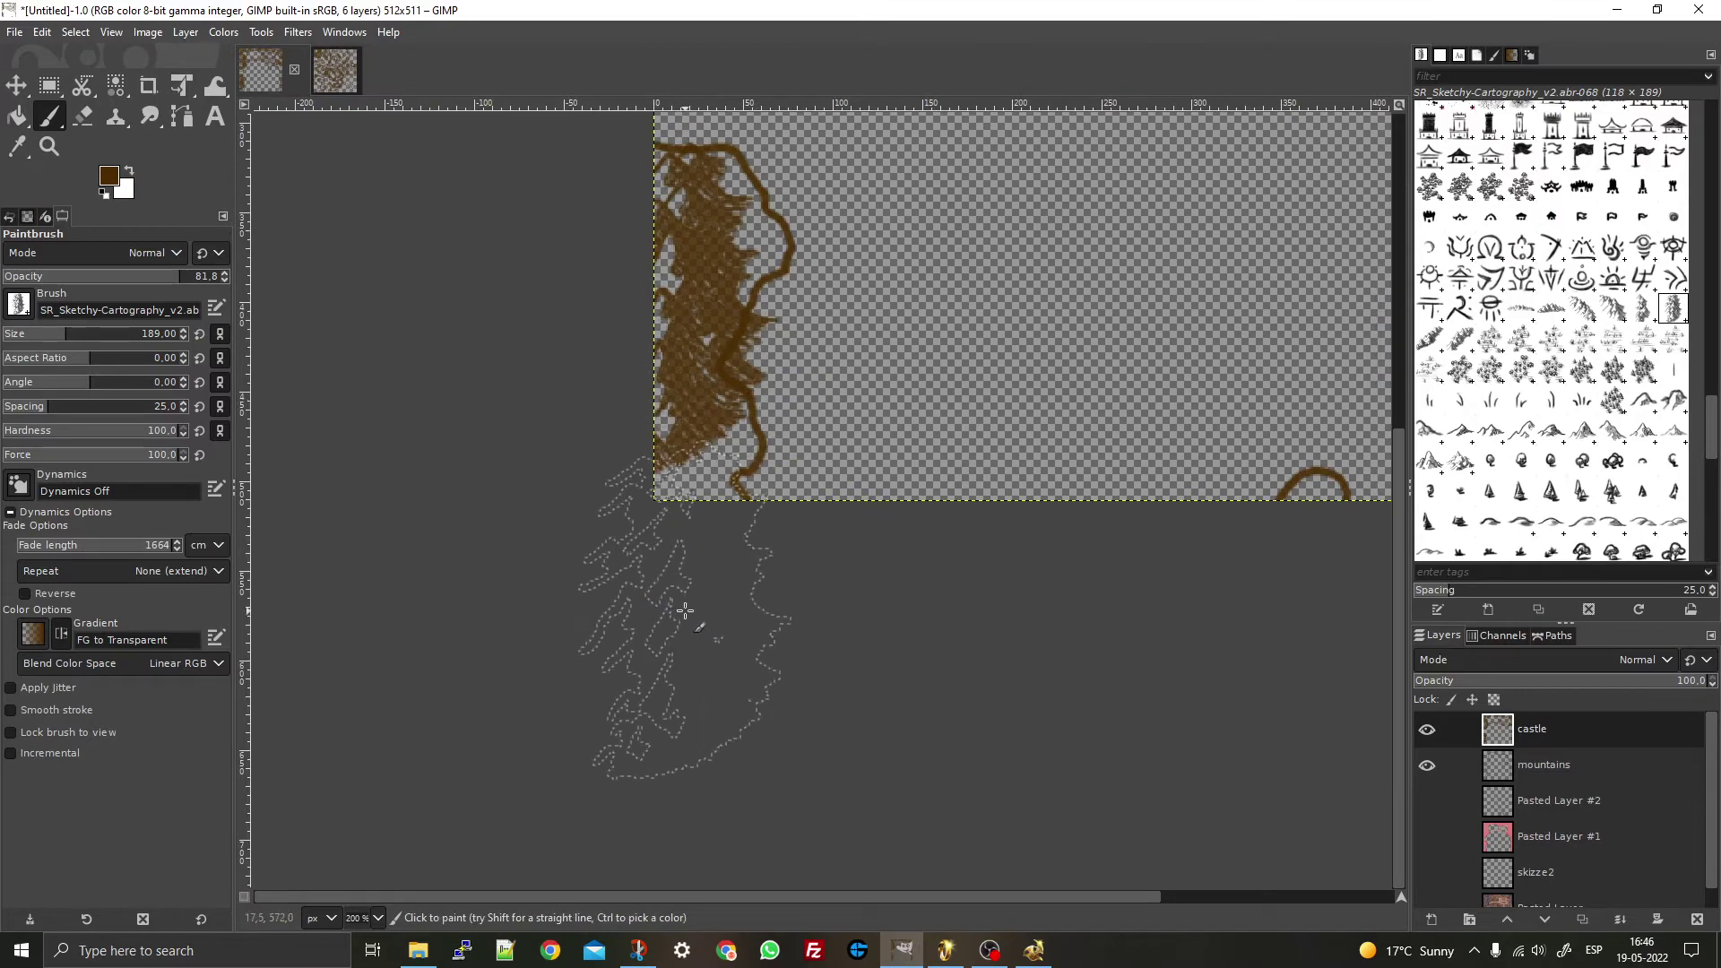
- Erase with the abr-101 mountain shape at size 85 above the left-edge gap, and stamp the same brush there
scroll(1005, 501, "down", 3)
scroll(1005, 502, "up", 3)
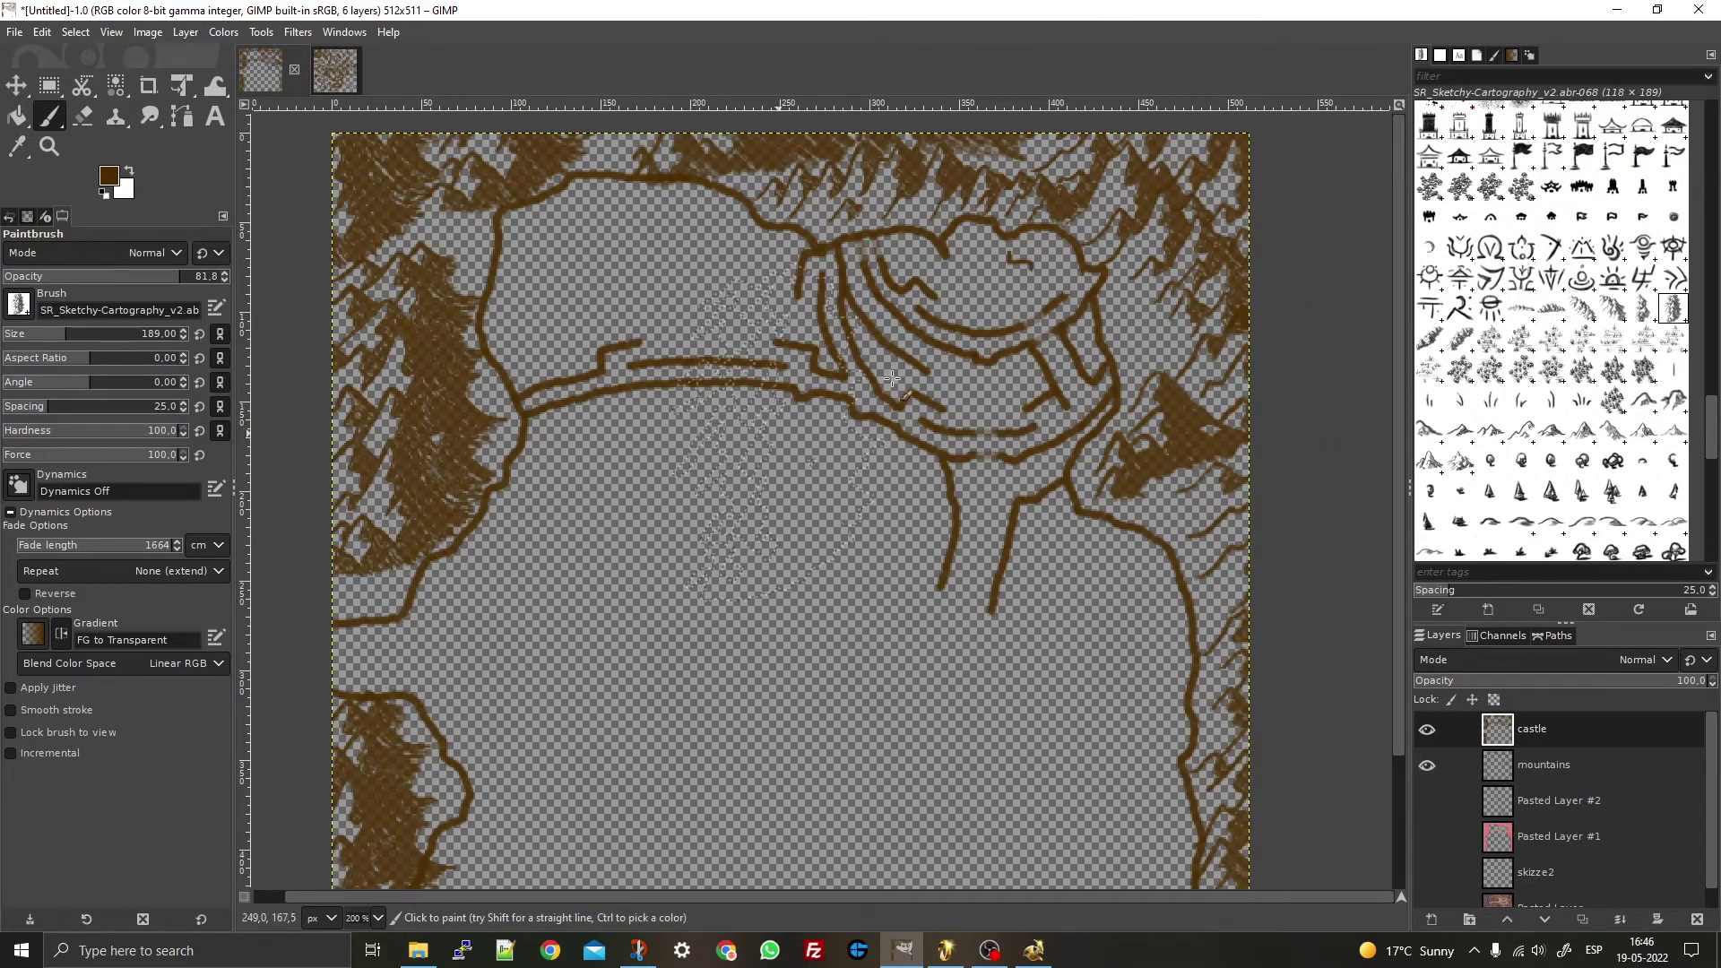
left_click(1580, 432)
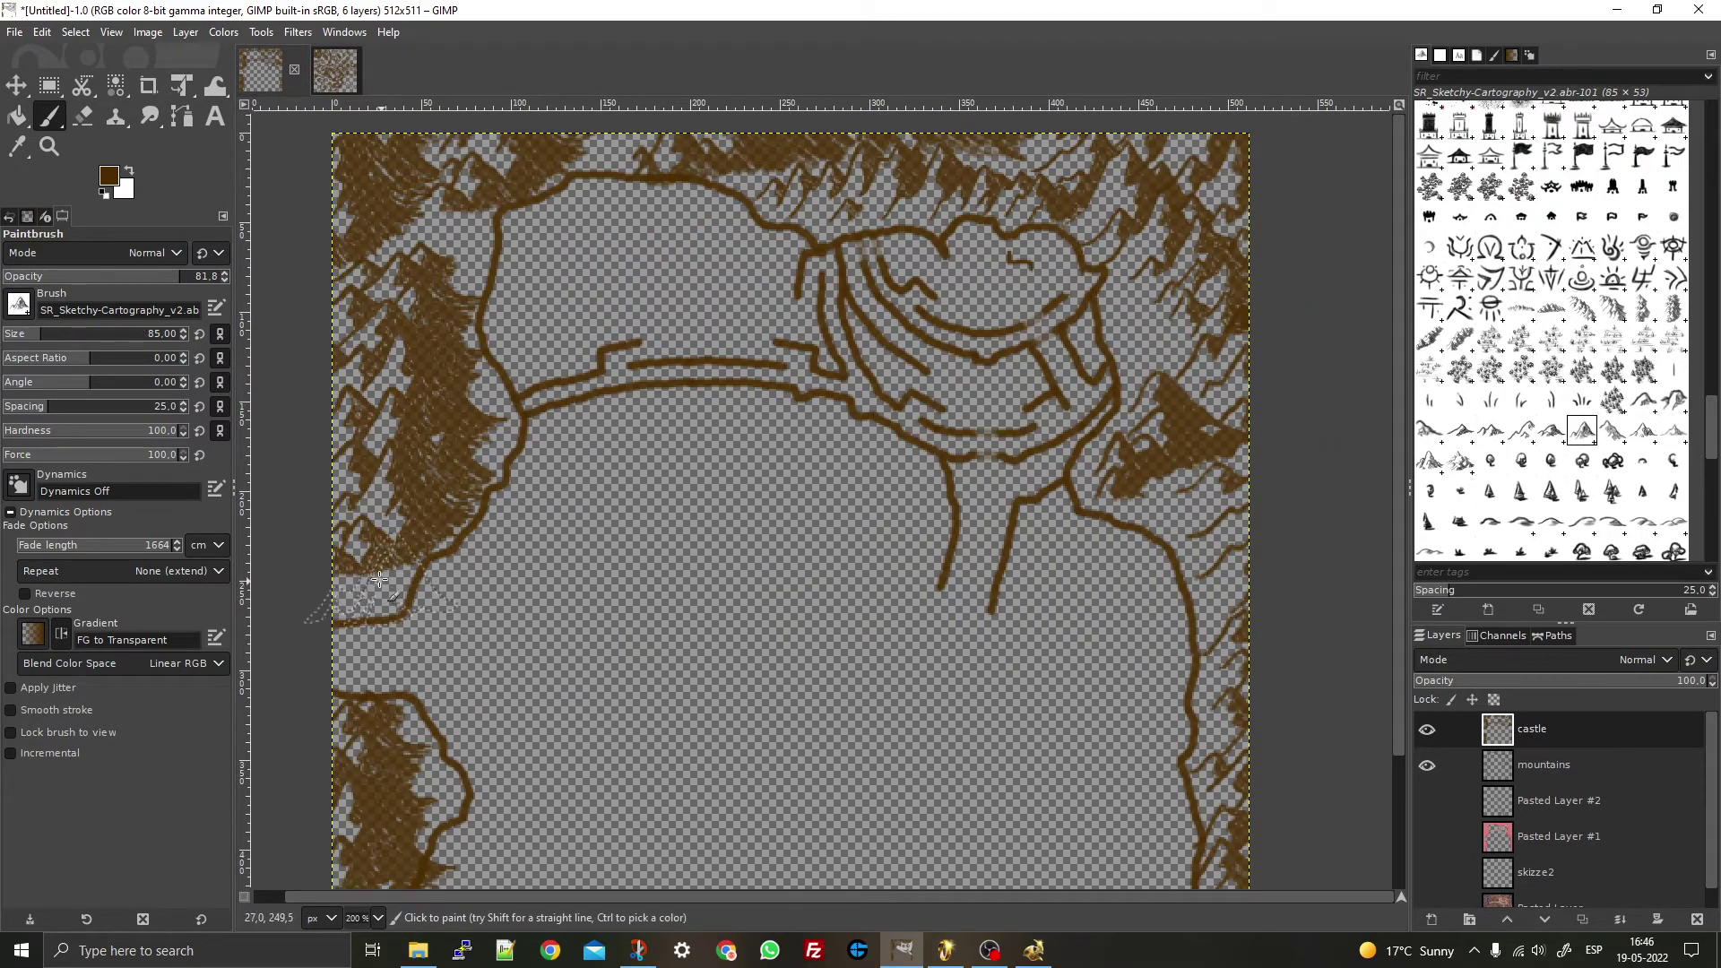
left_click(90, 112)
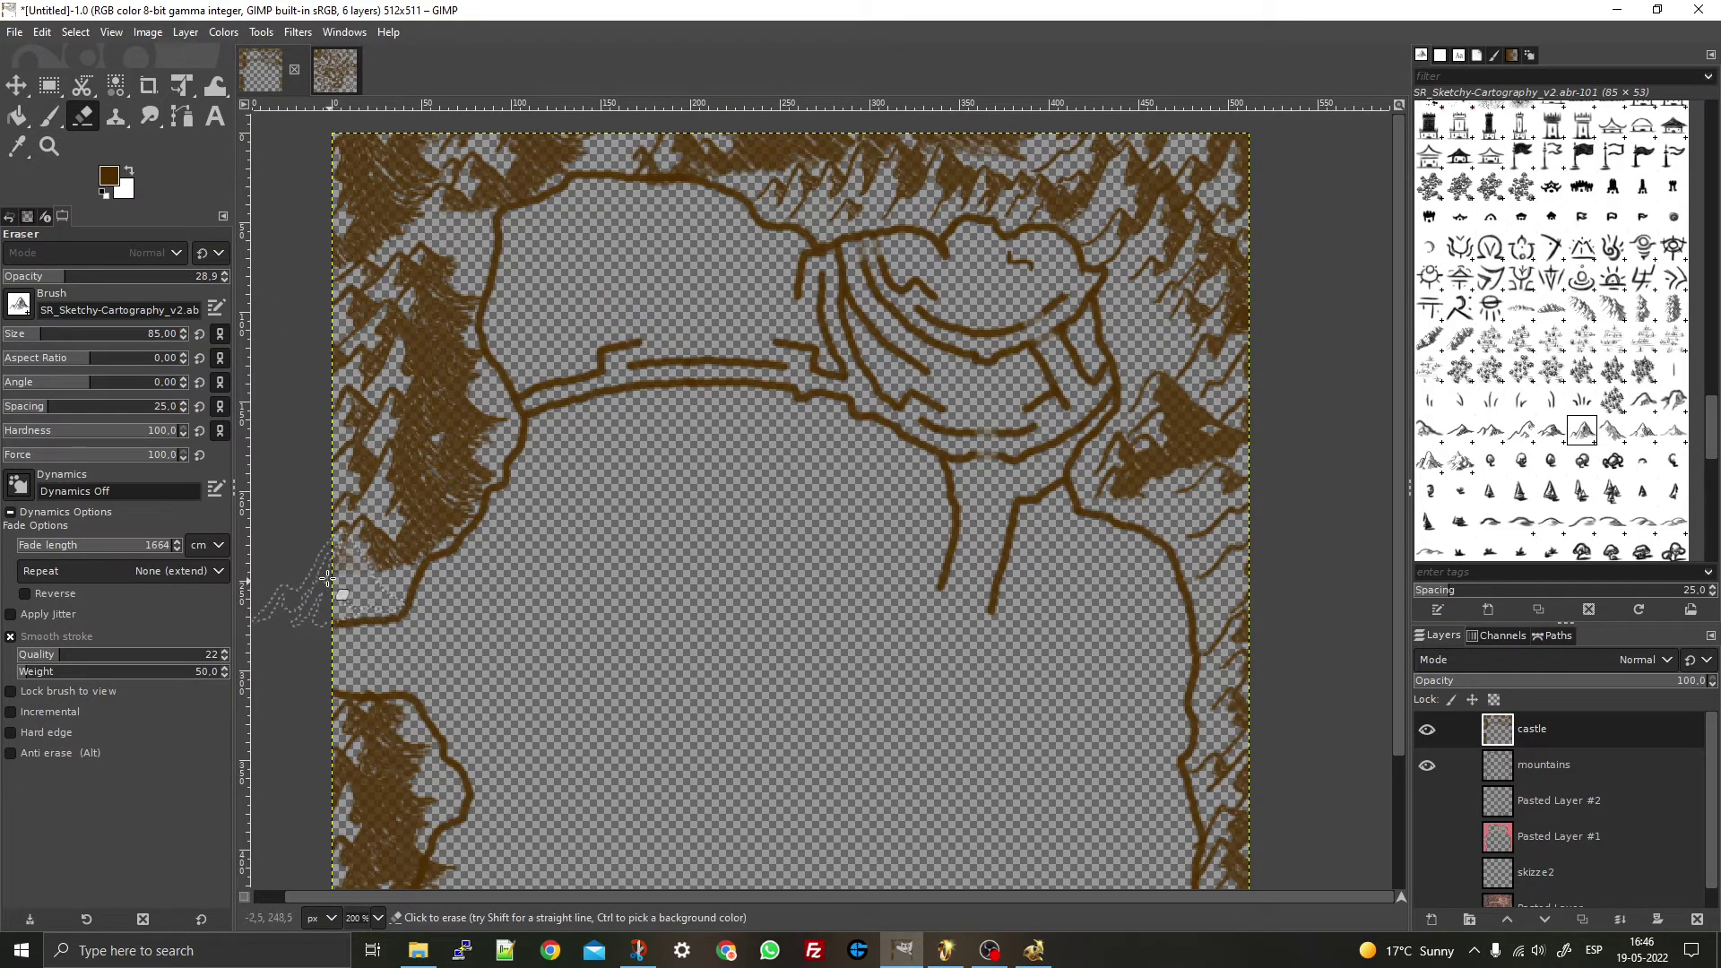
left_click(54, 124)
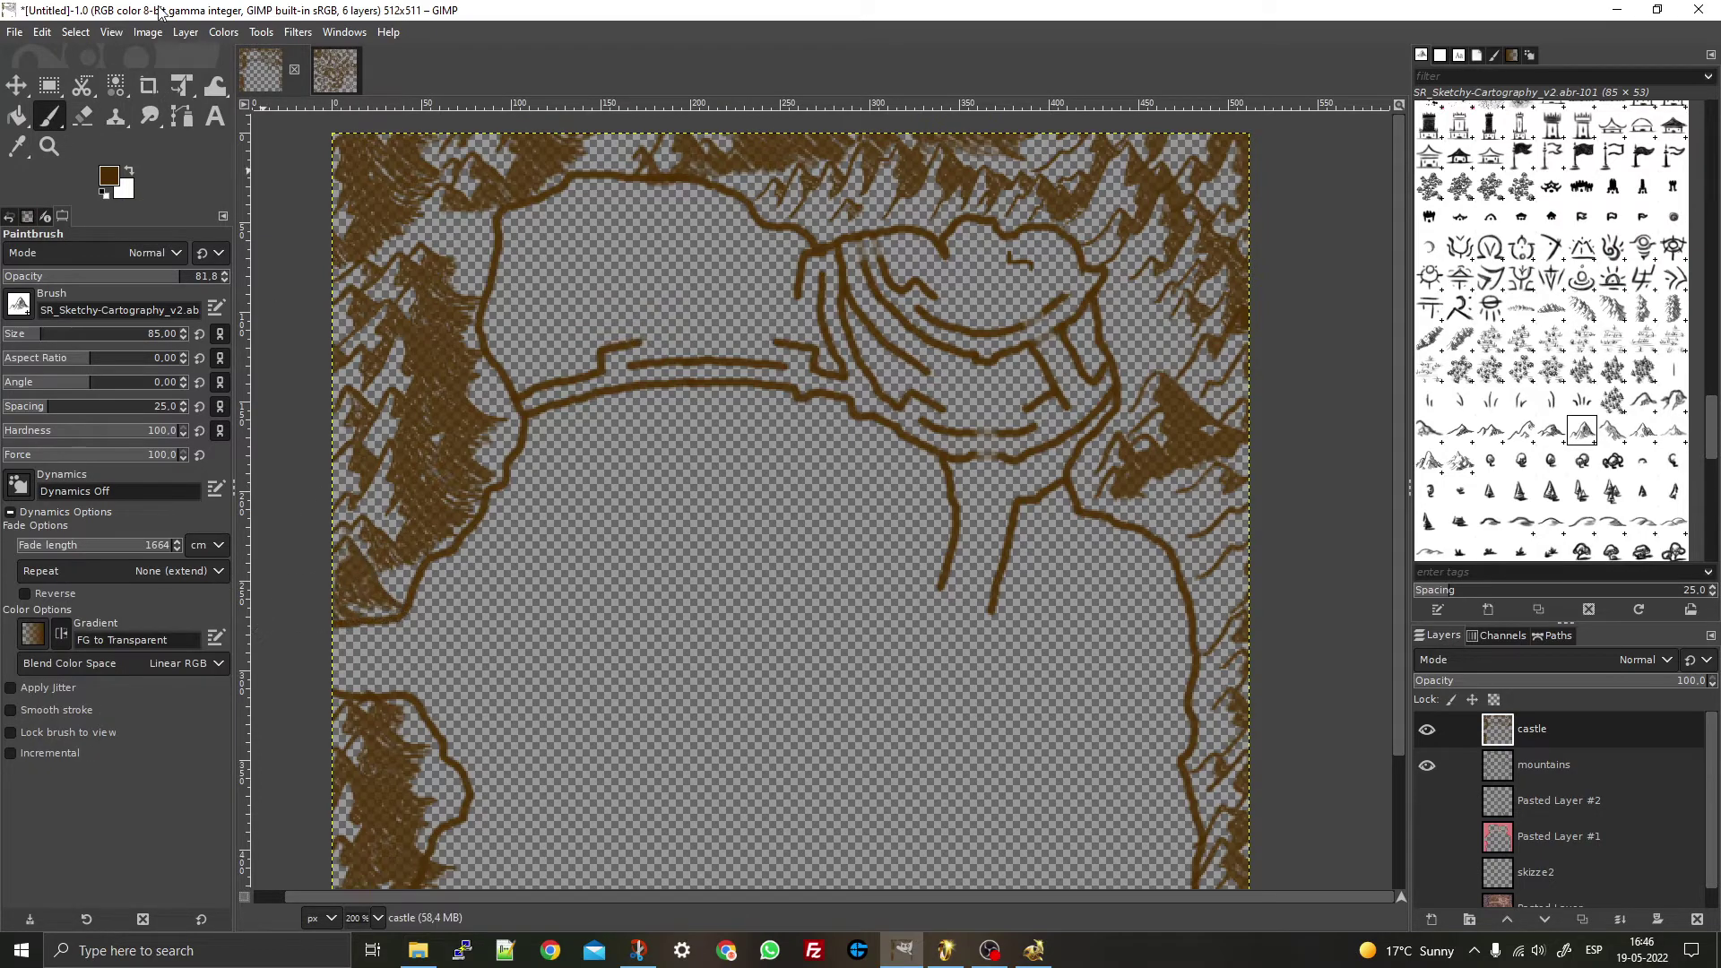
- Set the eraser opacity to 86, erase a spot between the two upper-left mountain ranges, and stamp the abr-101 mountain there
left_click(85, 117)
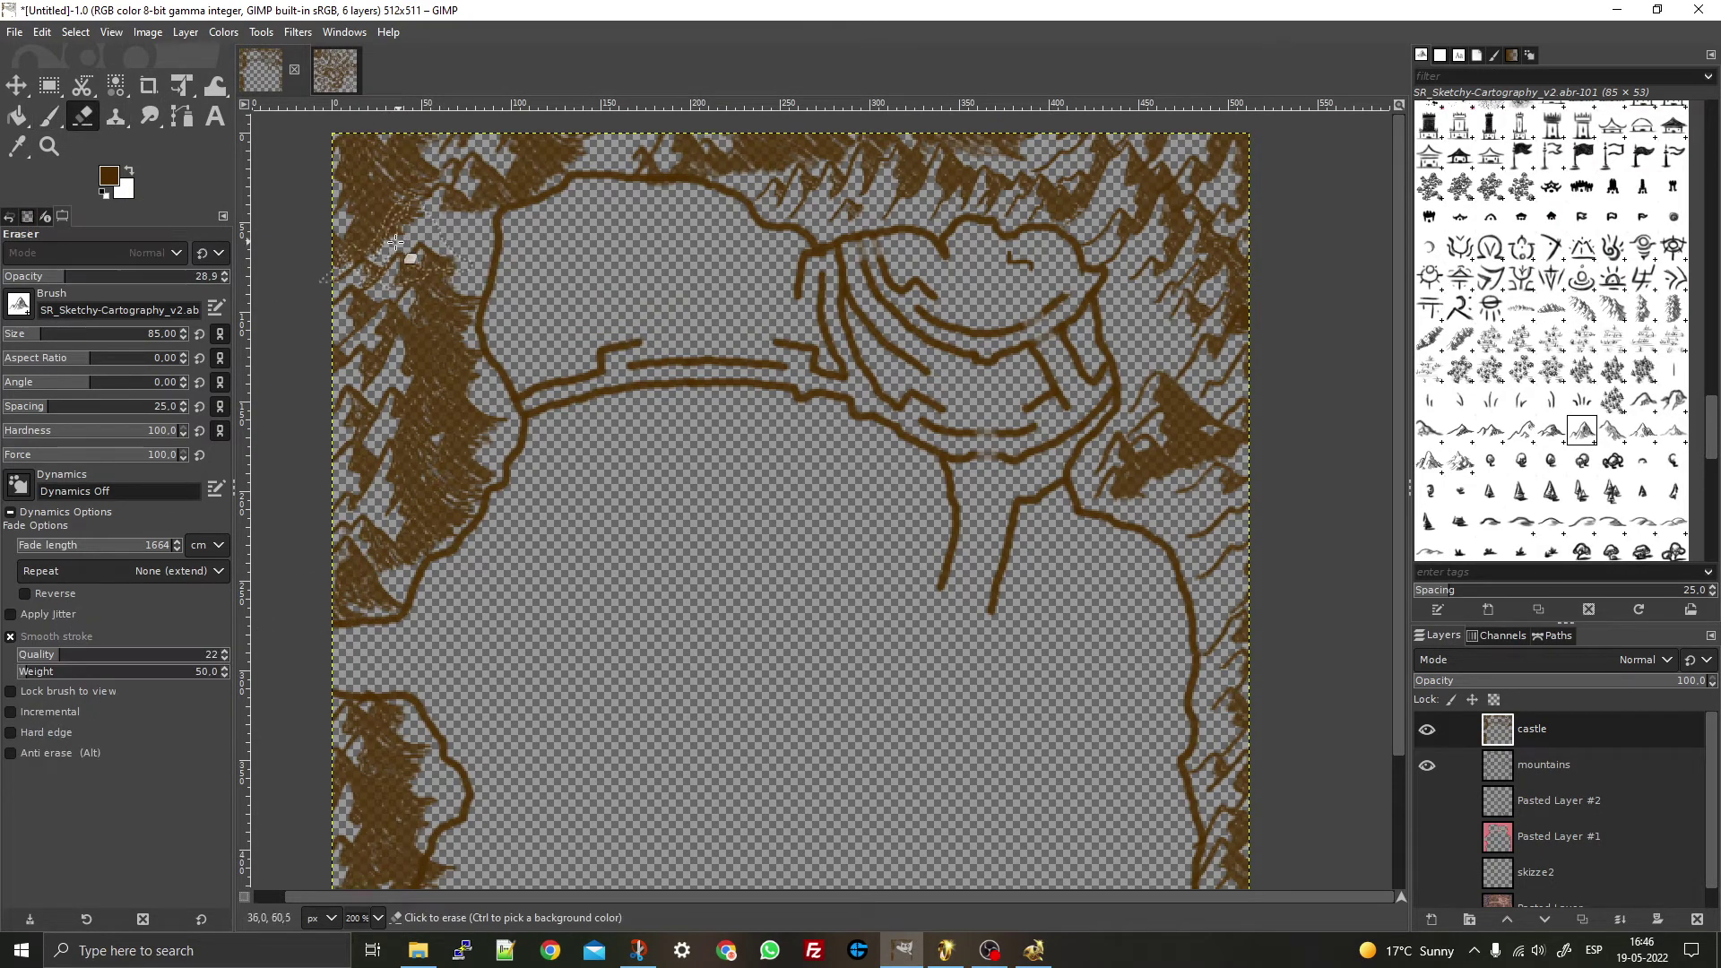
left_click(188, 279)
mouse_move(376, 224)
left_mouse_down()
mouse_move(442, 257)
mouse_move(419, 248)
left_mouse_up()
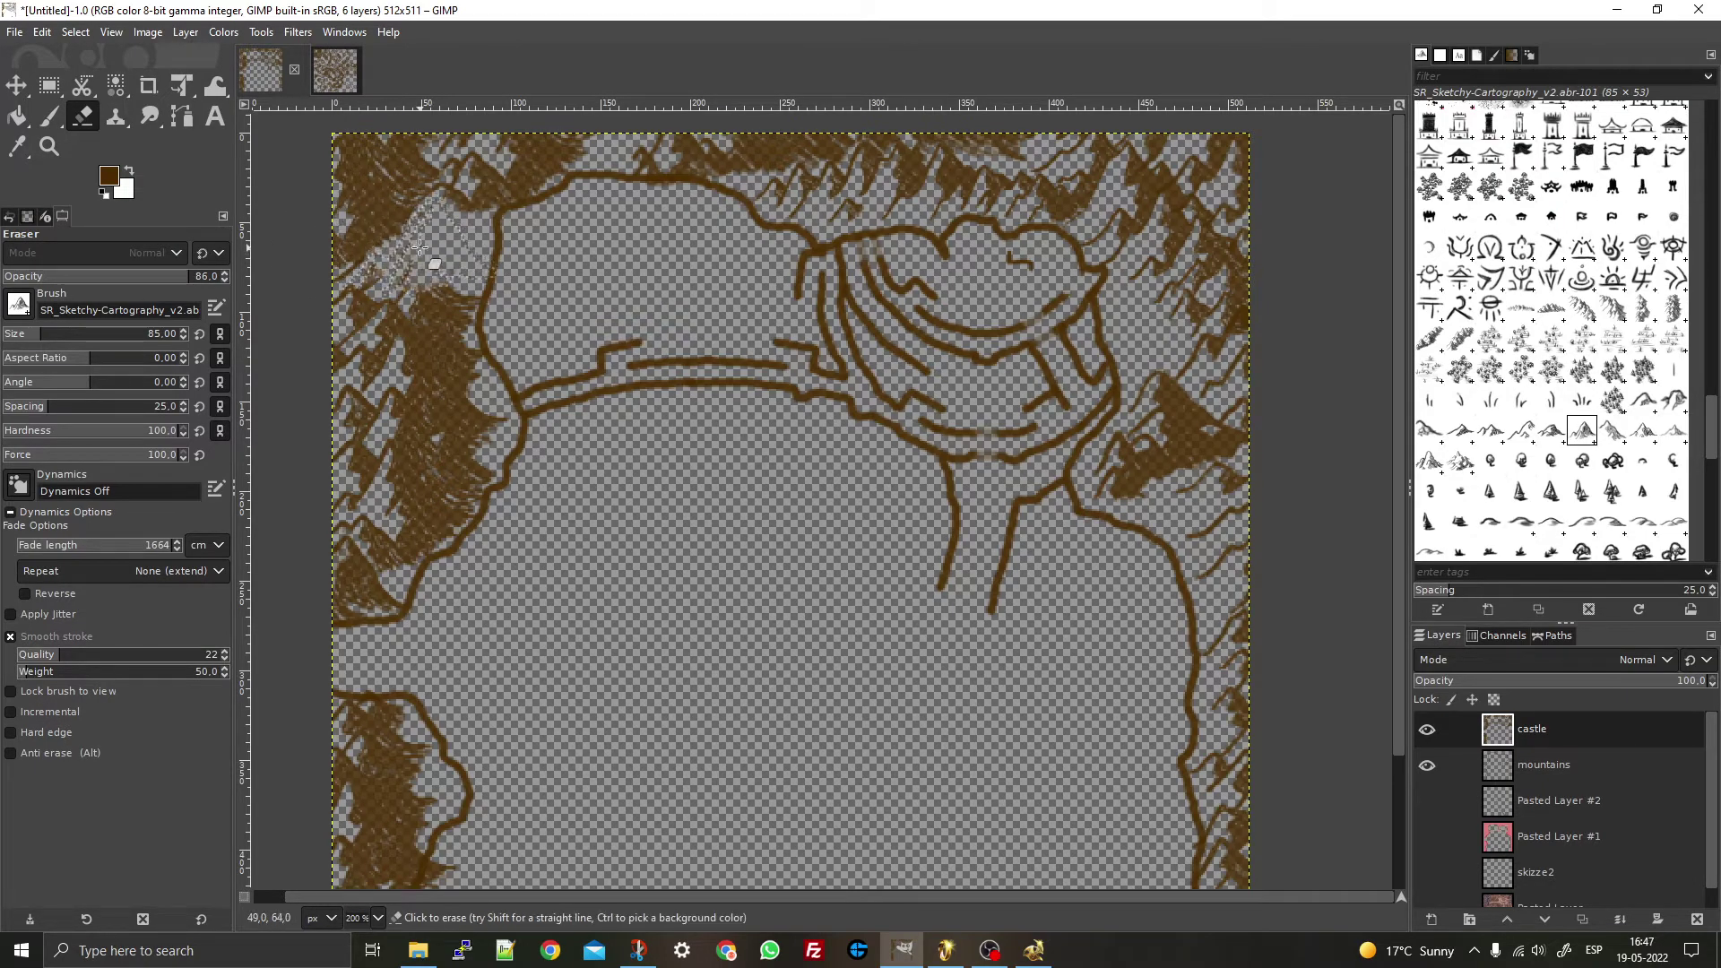
key("p")
left_click(413, 248)
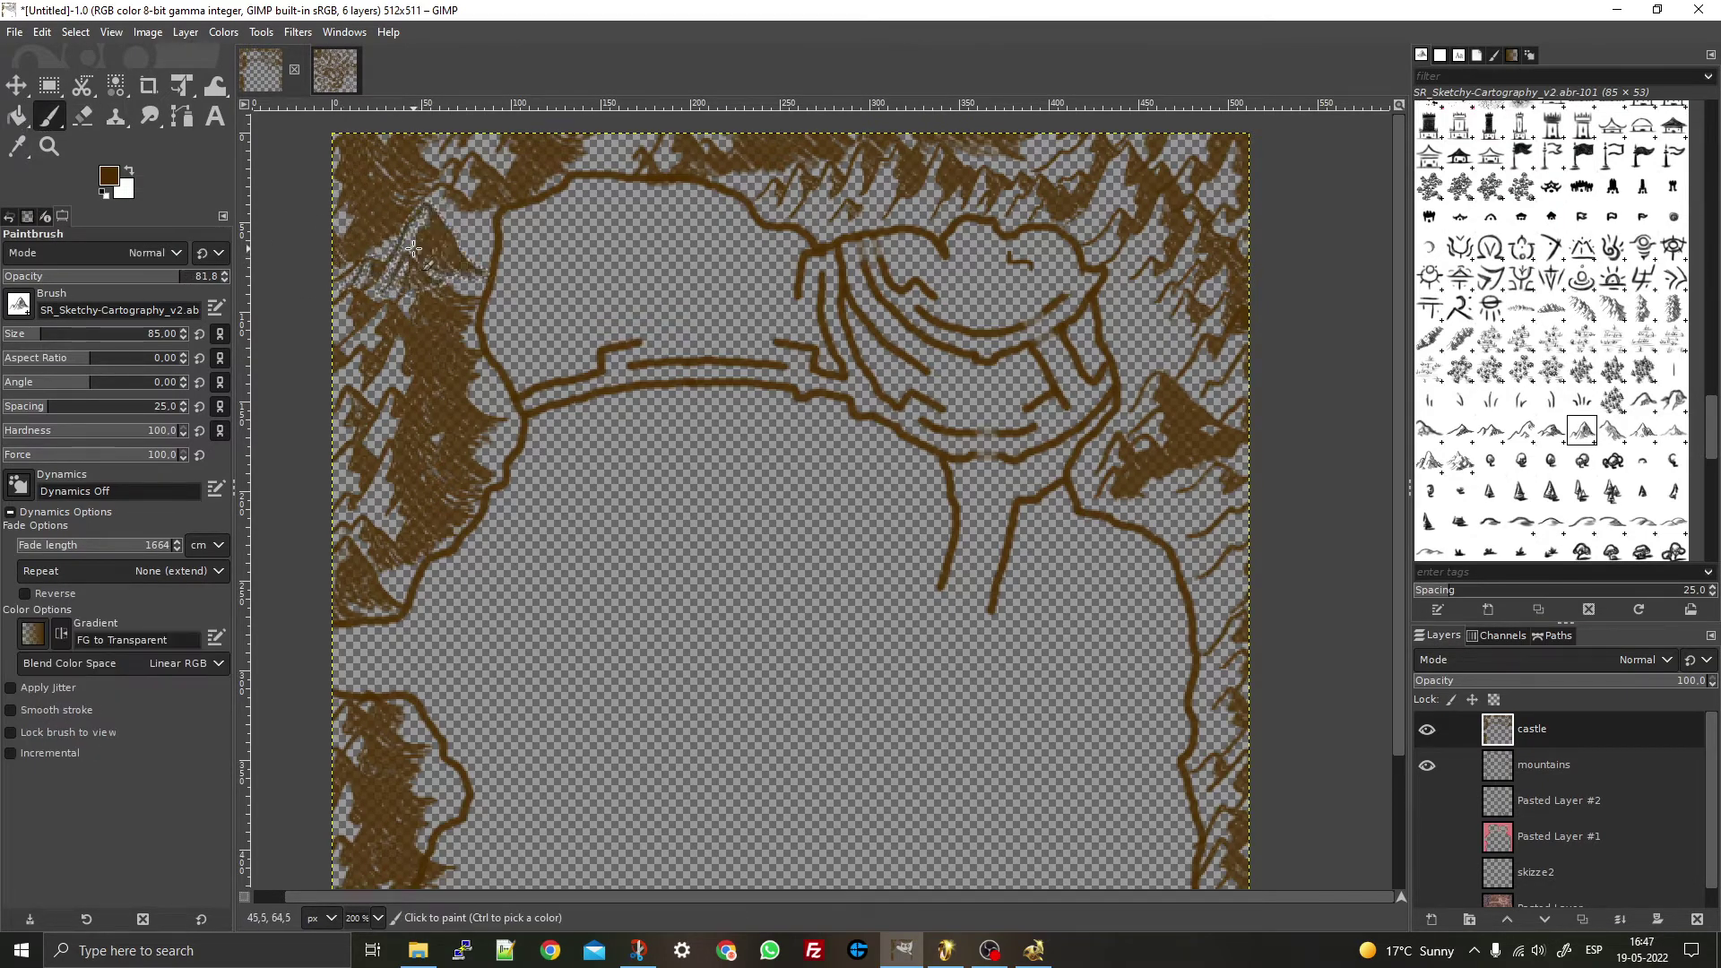
- Examine the canvas's right and bottom edges for places to fit the SR_Sketchy-Cartography_v2.abr-100 mountain brush at size 86
scroll(681, 269, "down", 3)
scroll(789, 278, "up", 2)
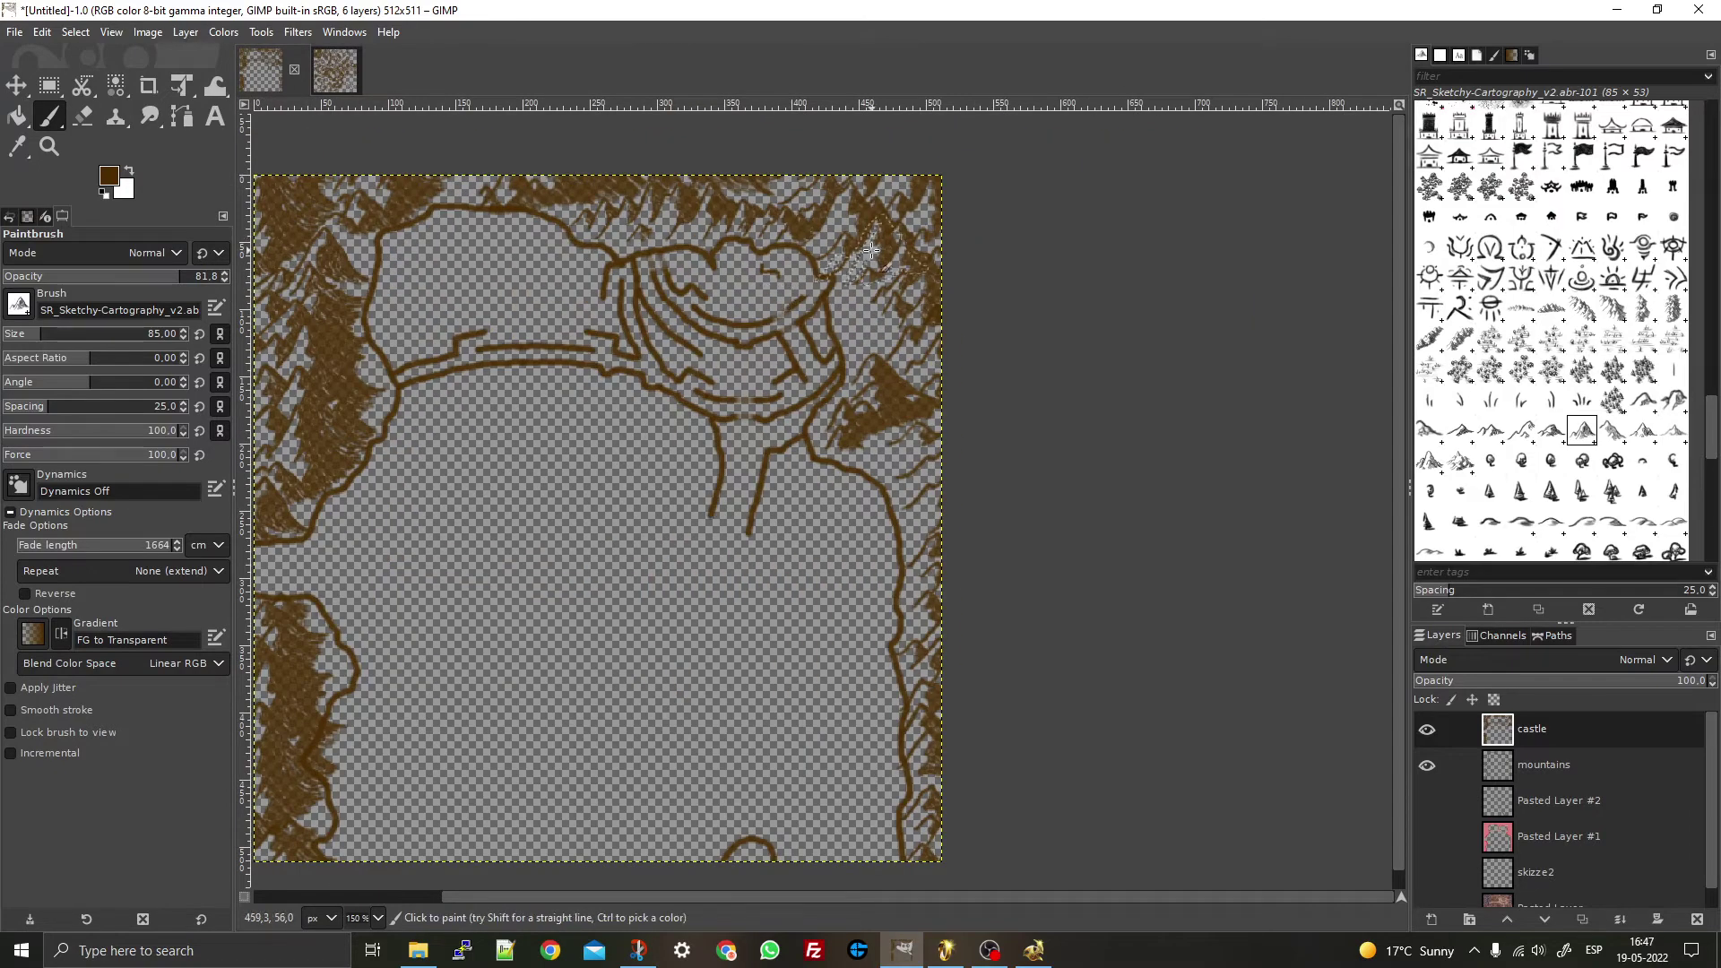
scroll(866, 314, "up", 4)
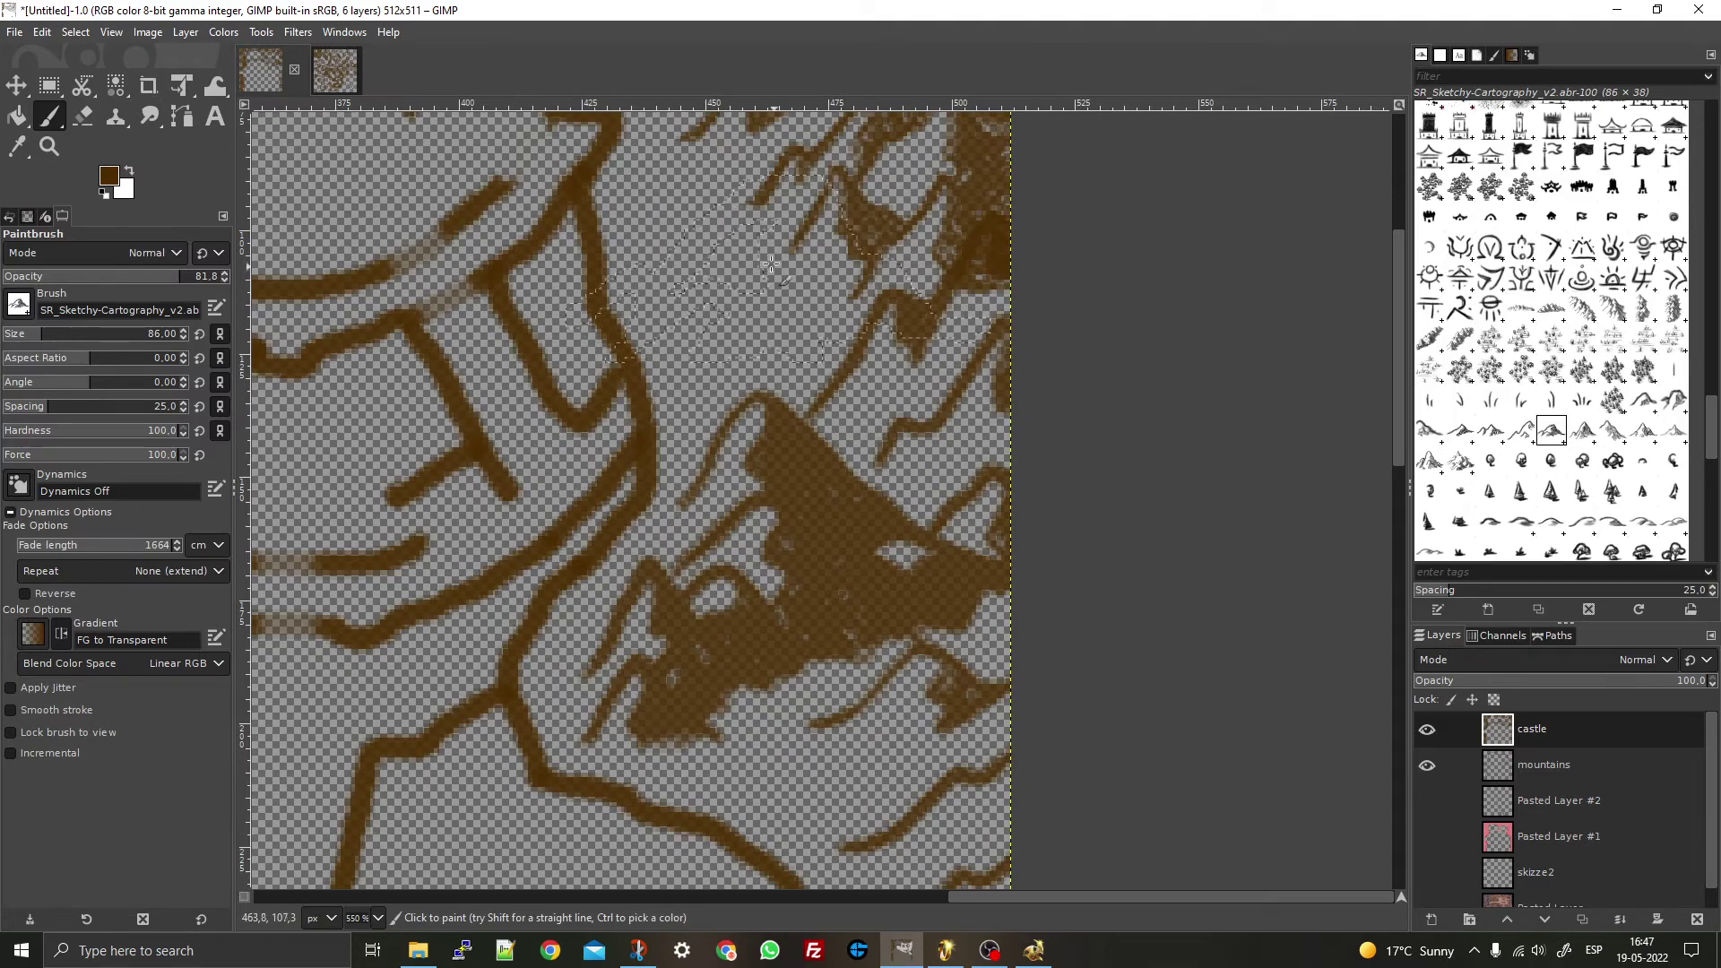
scroll(807, 404, "down", 5)
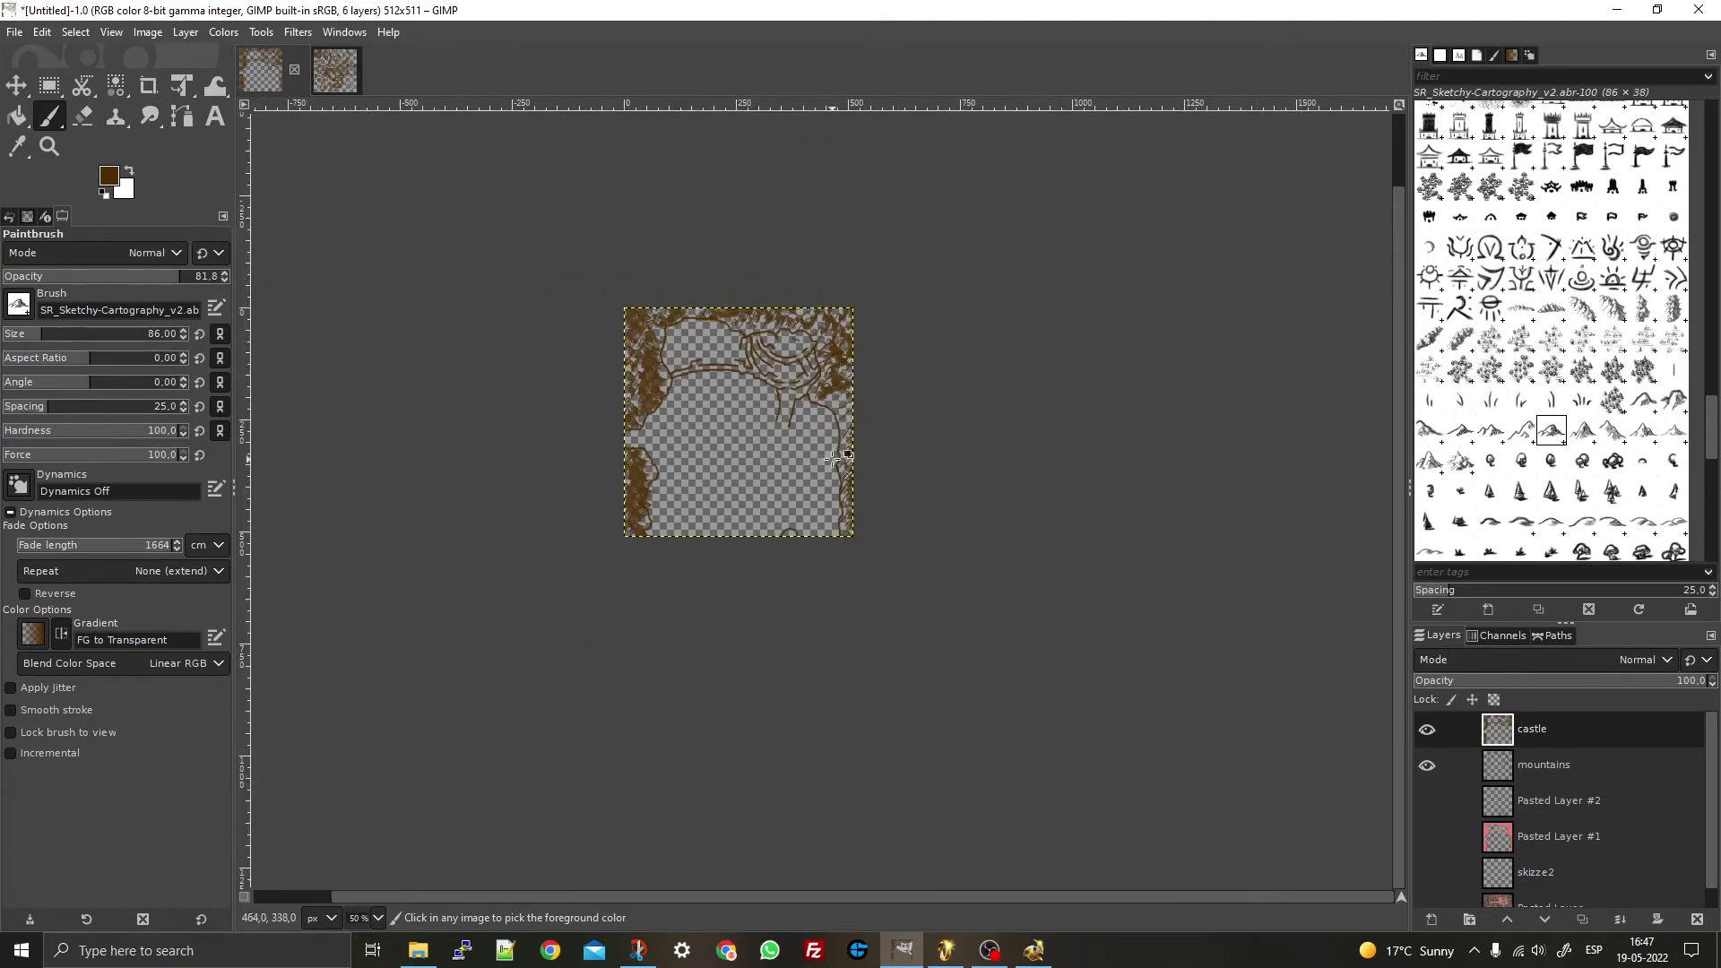
scroll(832, 470, "up", 3)
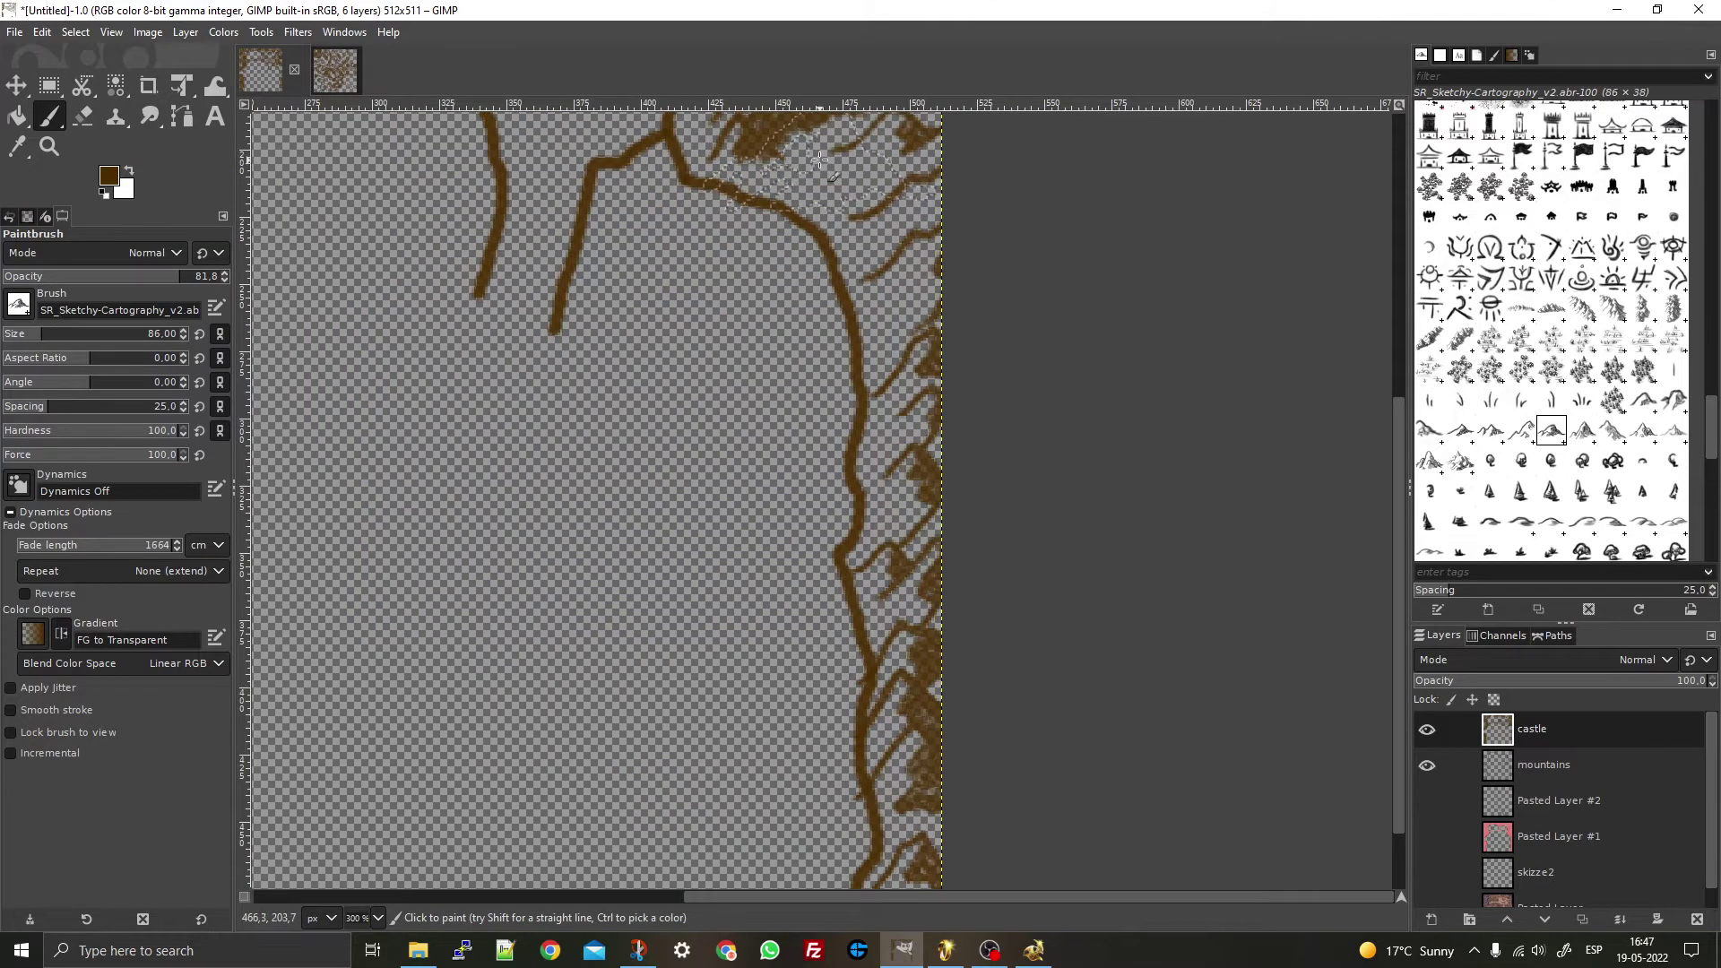
scroll(819, 160, "down", 3)
scroll(884, 537, "up", 1)
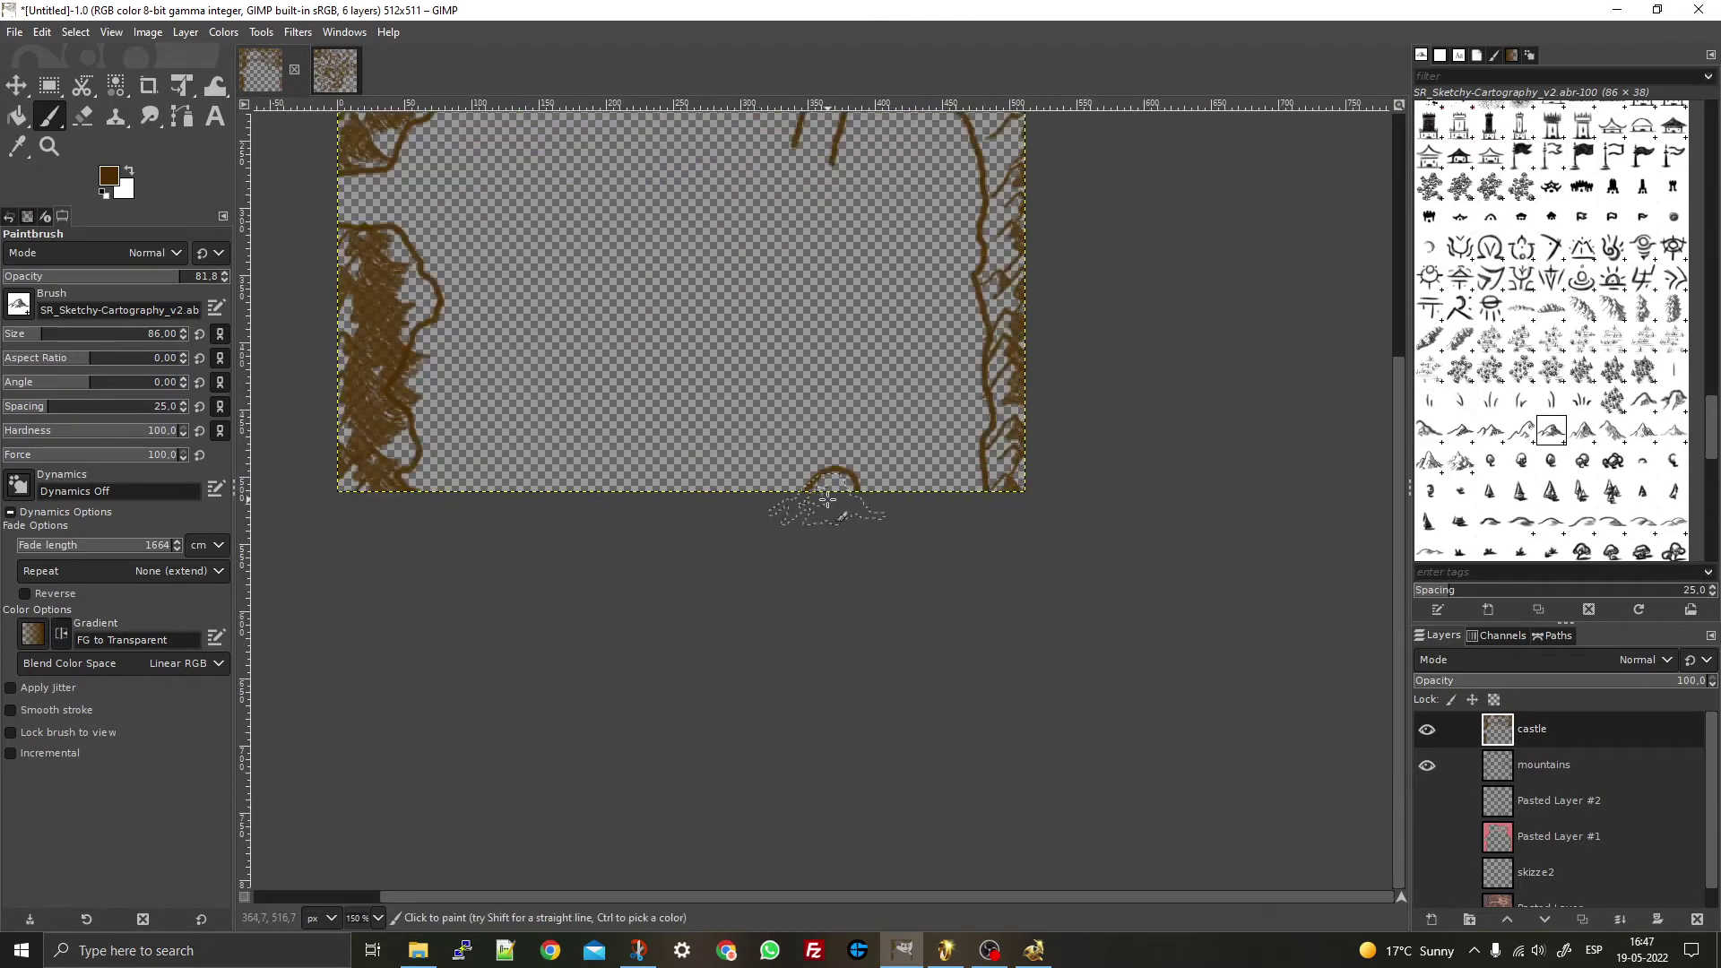
scroll(708, 328, "down", 2)
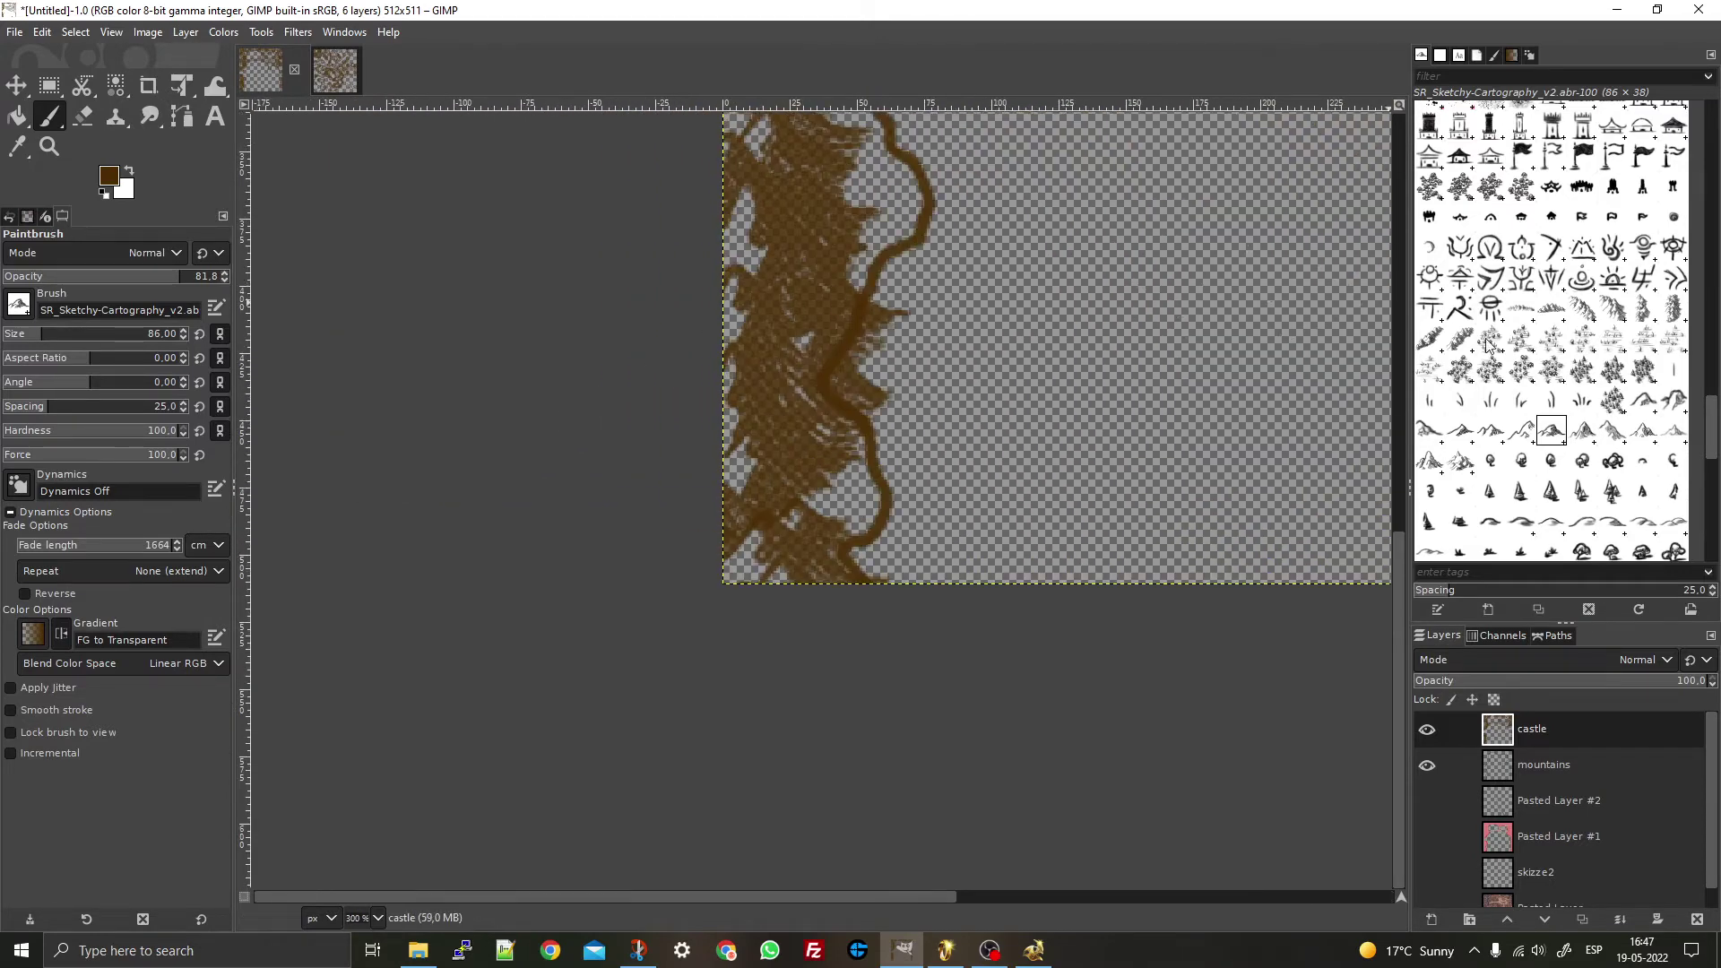
- Try stamping the SR_Sketchy-Cartography_v2.abr-097 mountain brush at size 60 over the lower-left mountain range, beside its outline's bulge
left_click(1475, 434)
scroll(830, 165, "up", 4, "ctrl")
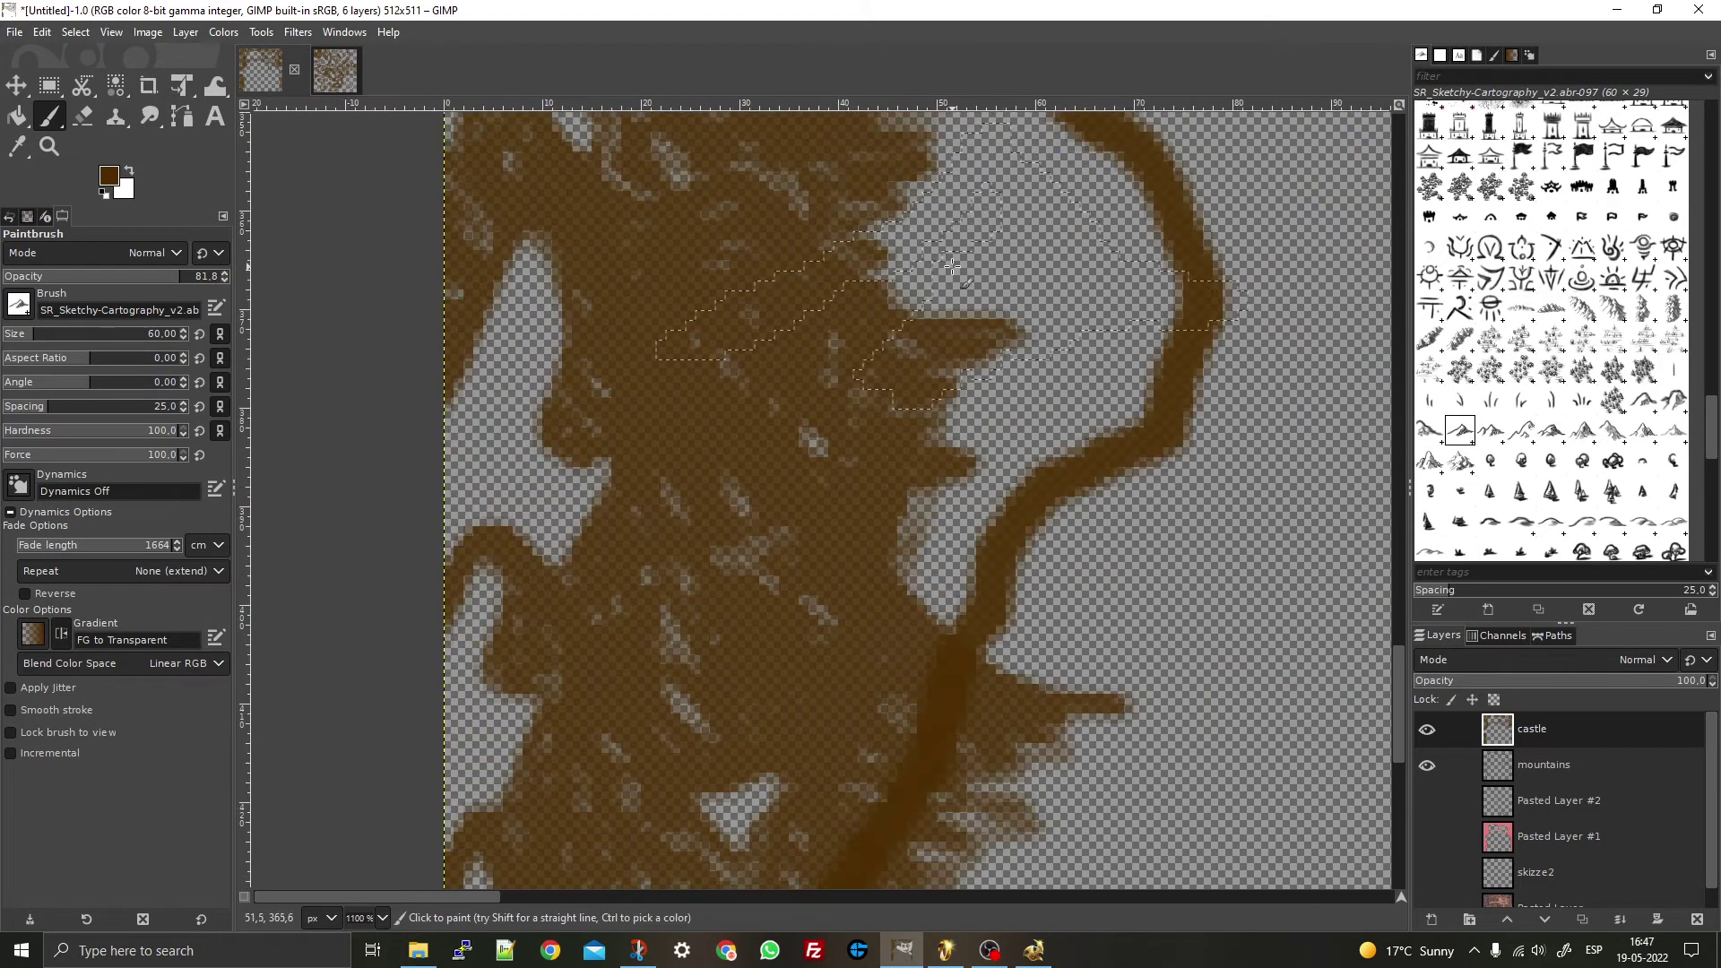
scroll(961, 300, "down", 3, "ctrl")
scroll(960, 320, "up", 2, "ctrl")
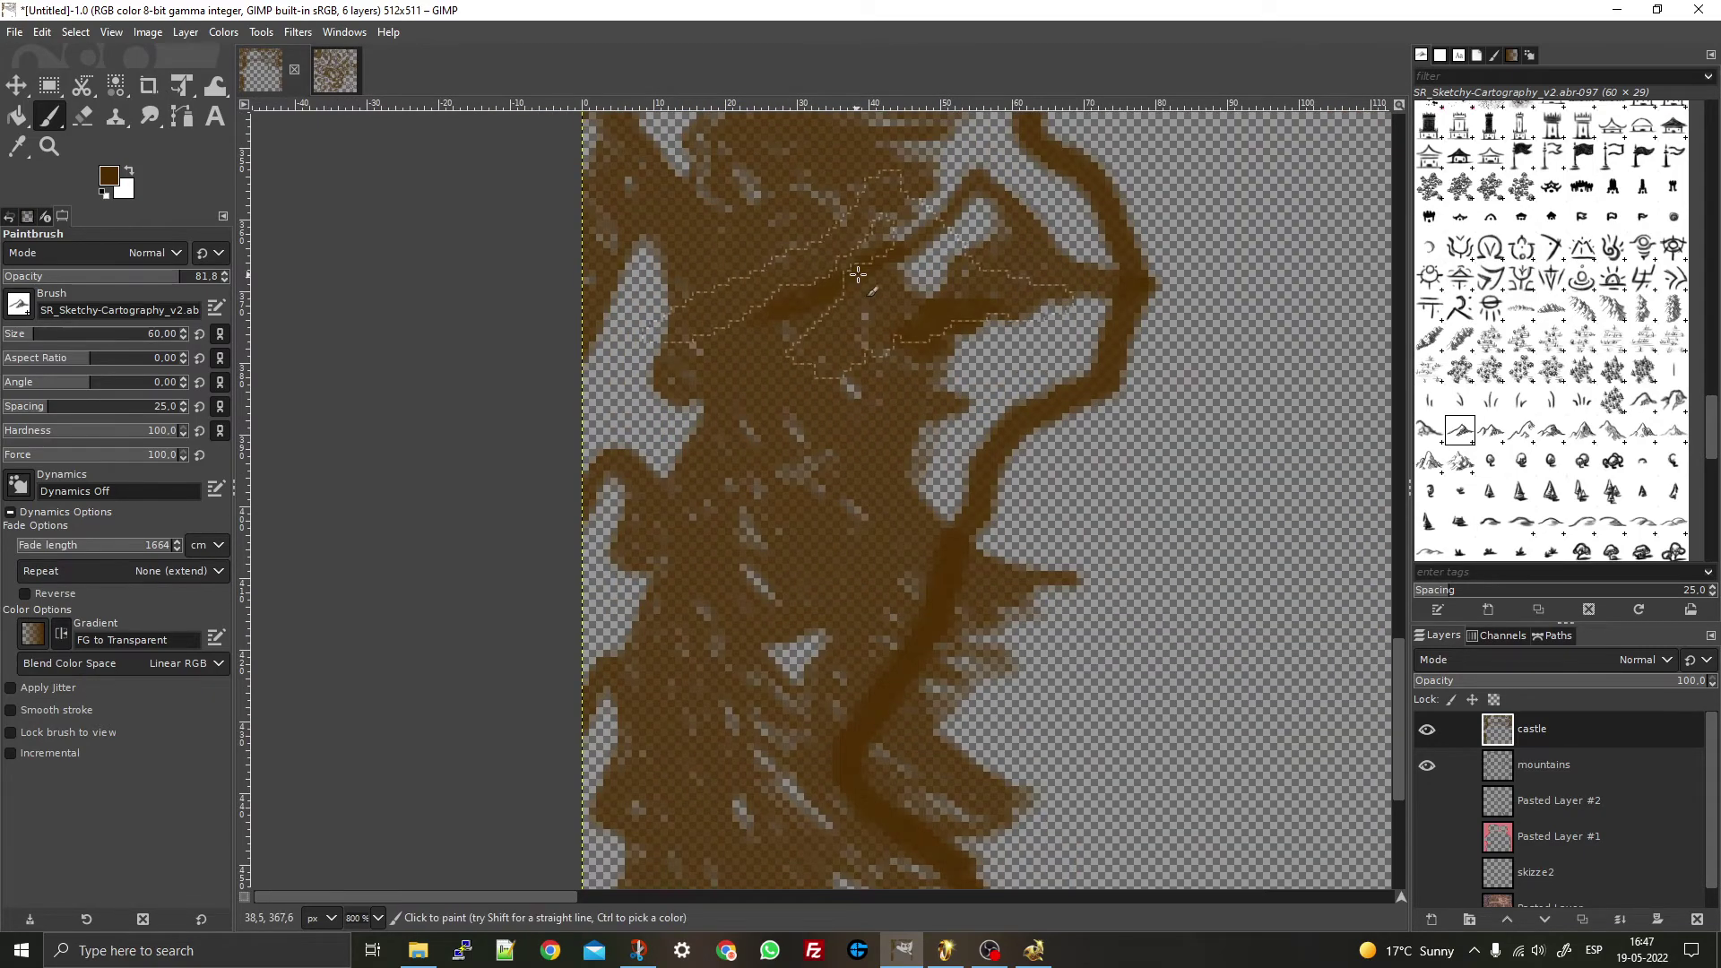
key("ctrl+z")
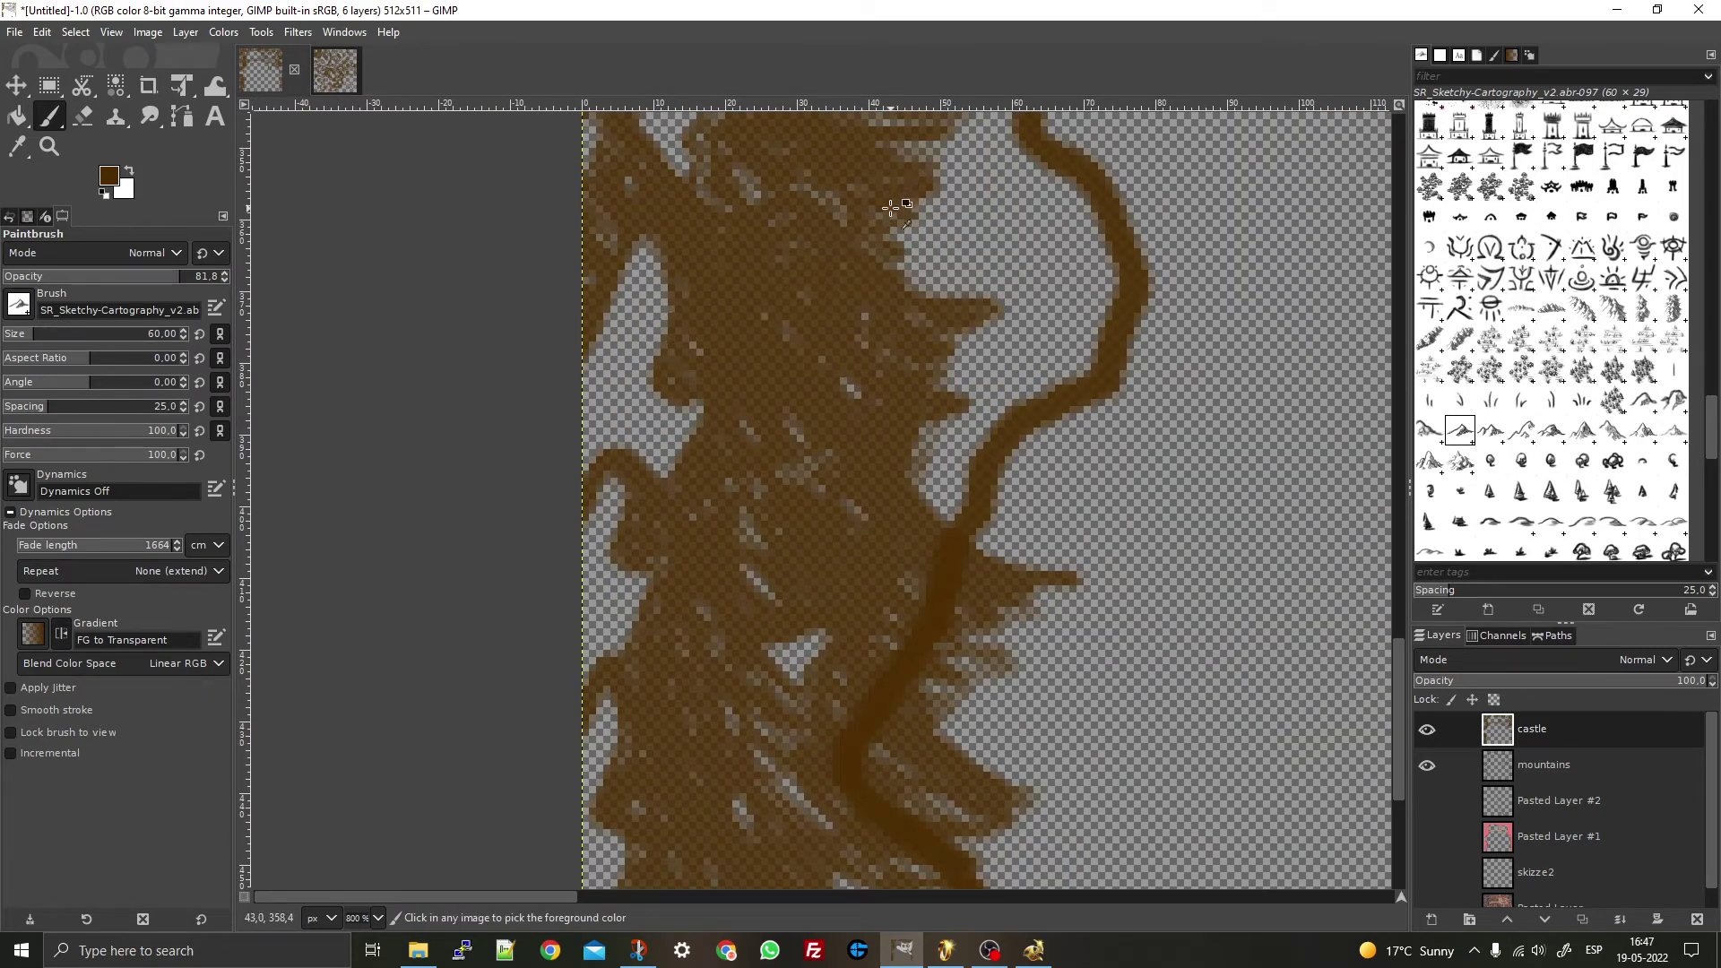
- Erase with the abr-097 mountain shape at size 60 in the upper part of the lower-left mountain range, and stamp the same brush there
left_click(83, 117)
mouse_move(891, 292)
left_mouse_down()
mouse_move(930, 269)
mouse_move(905, 285)
mouse_move(907, 258)
left_mouse_up()
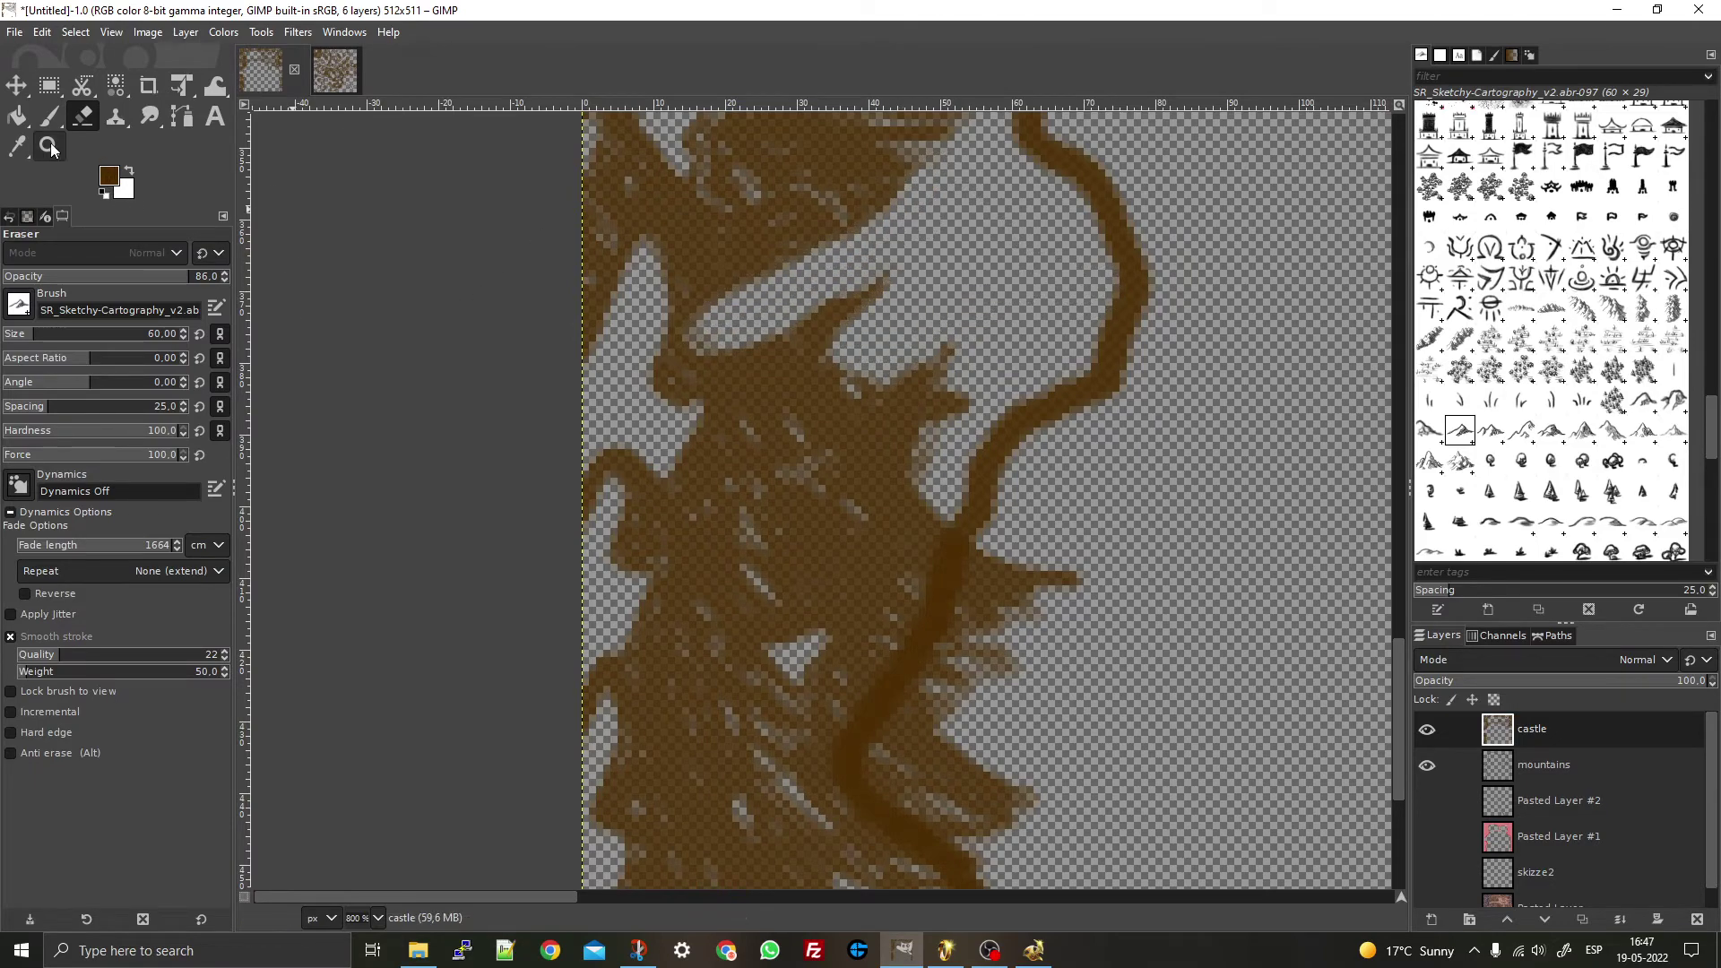
left_click(50, 117)
left_click_drag(1121, 291, 940, 169)
scroll(921, 341, "down", 3)
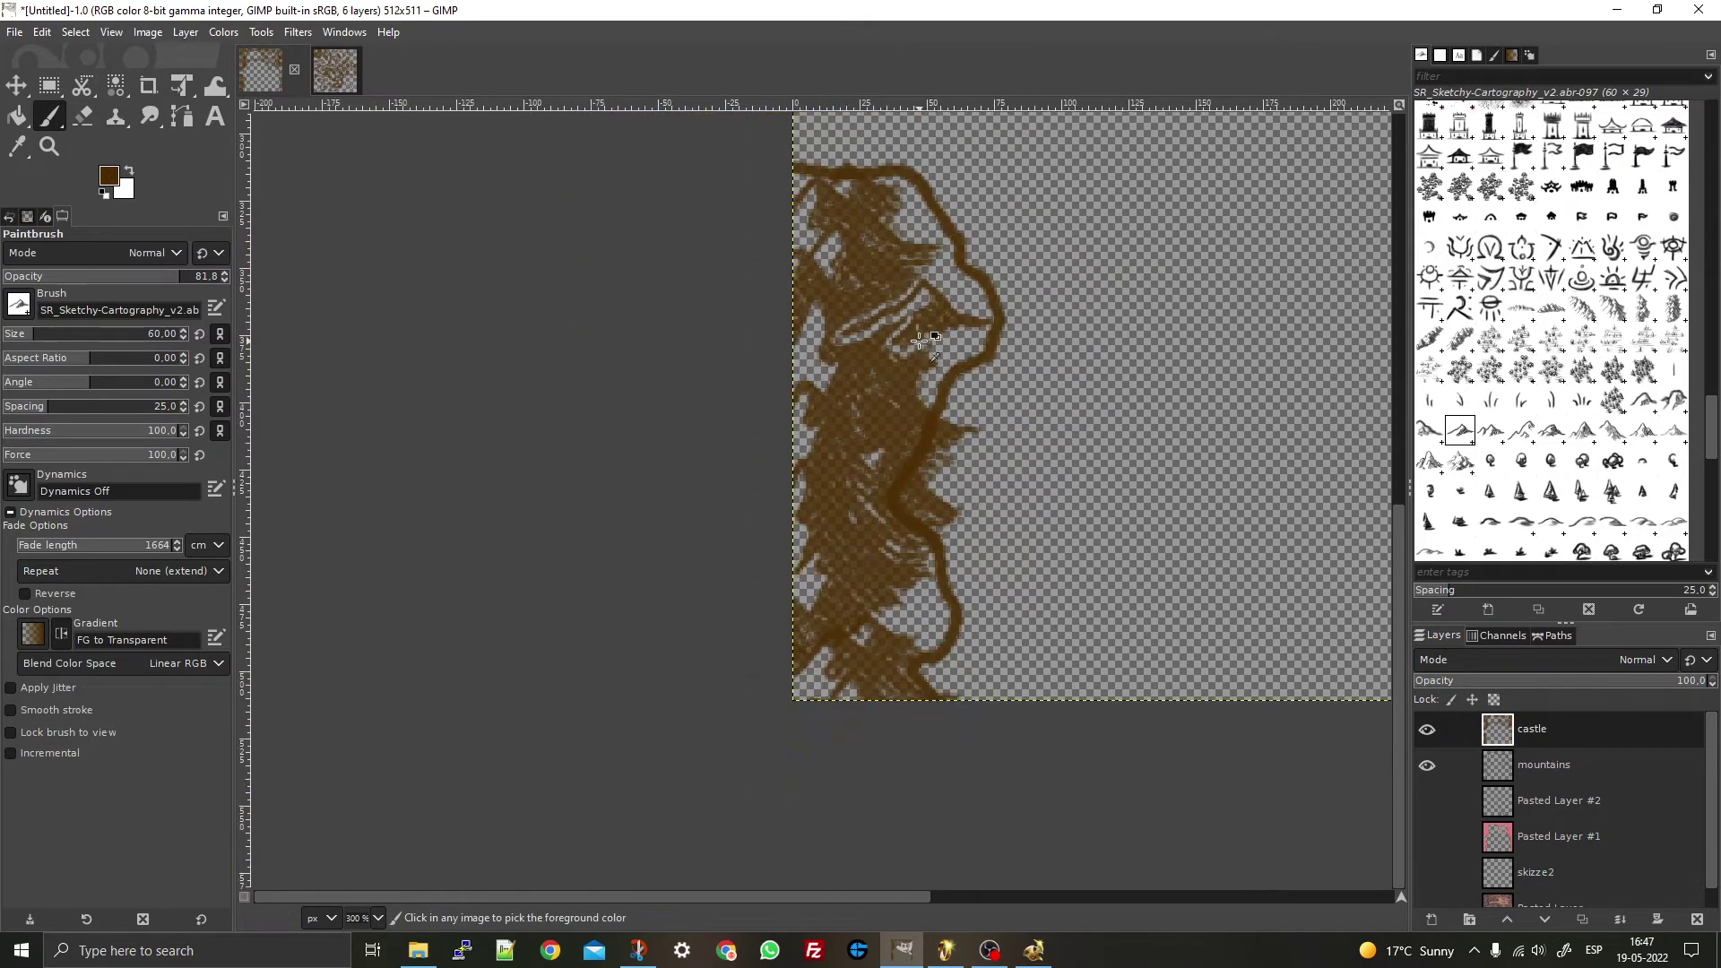
- Show Pasted Layer #2 with the grey stream sketch as a tracing reference
scroll(922, 340, "up", 3)
scroll(933, 327, "down", 5)
scroll(1043, 369, "up", 2)
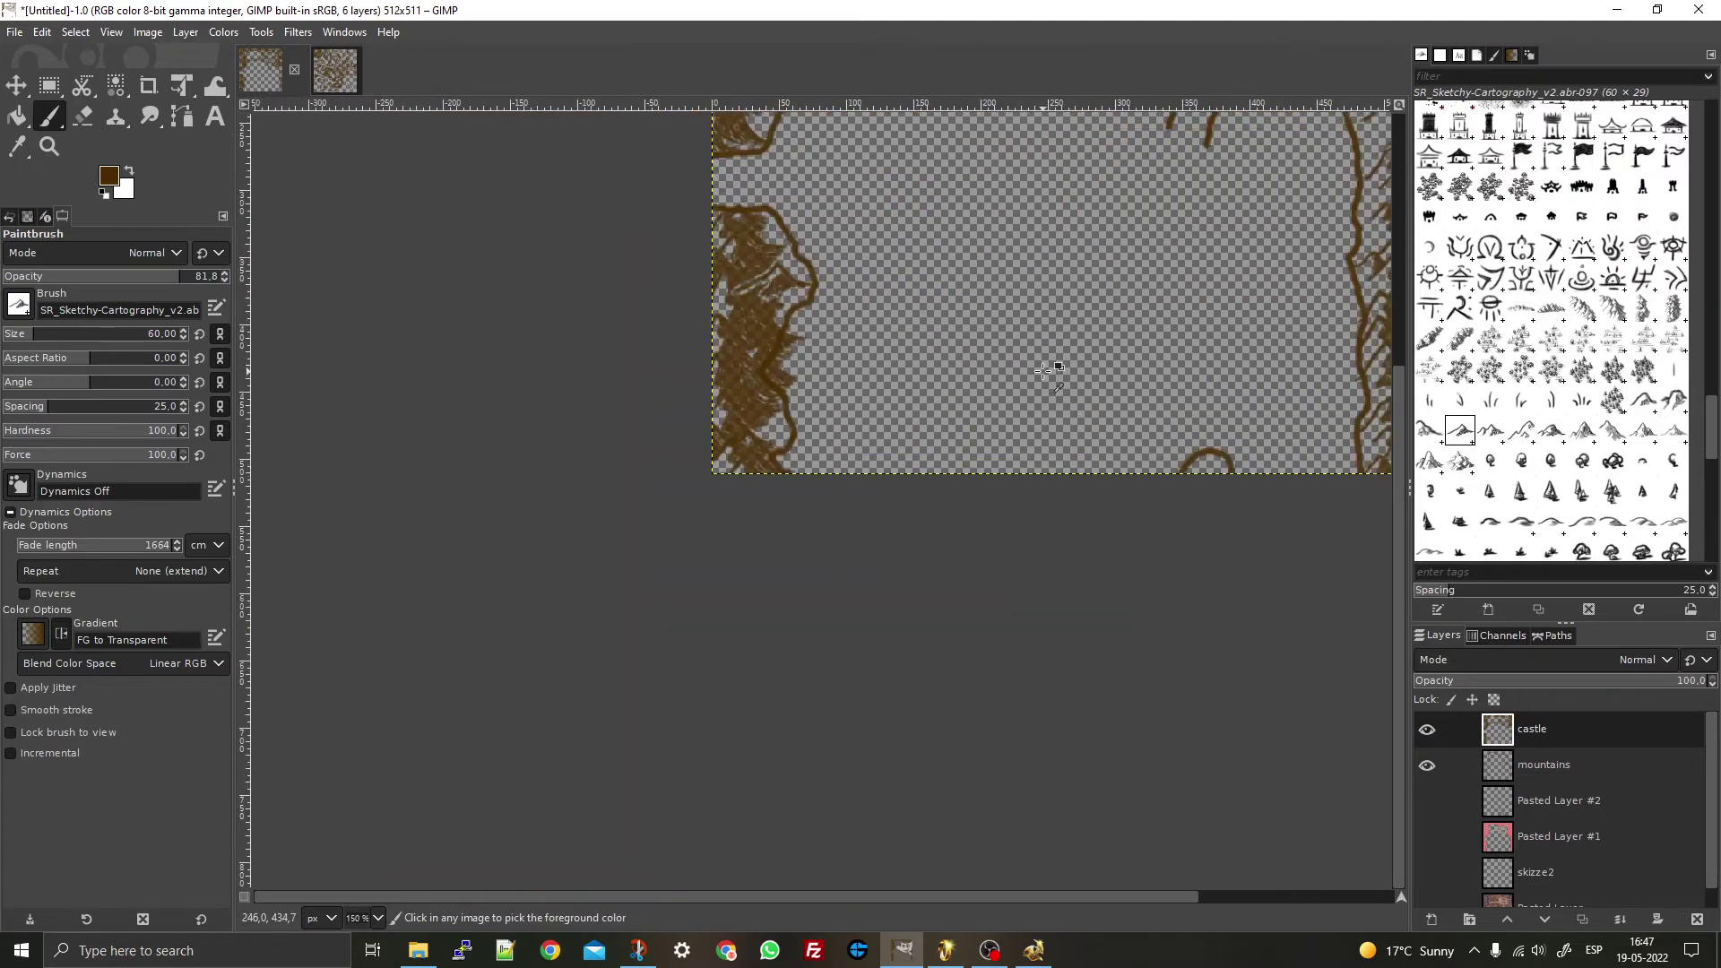
scroll(1067, 322, "up", 3)
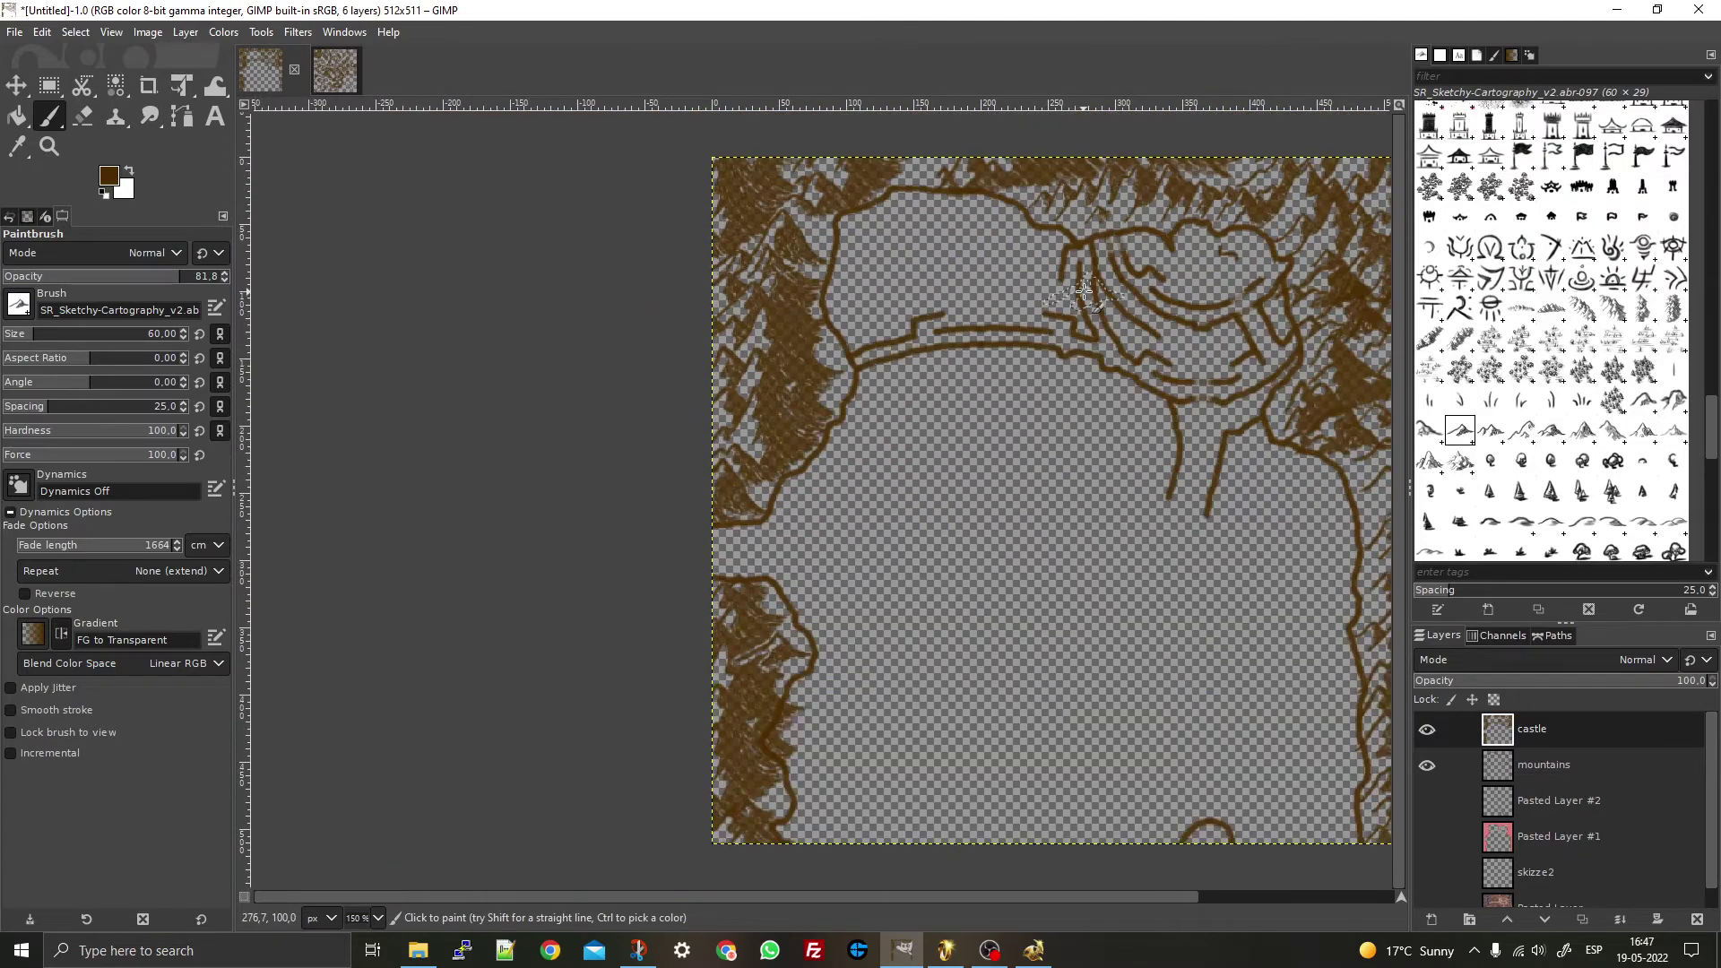
scroll(973, 415, "down", 3)
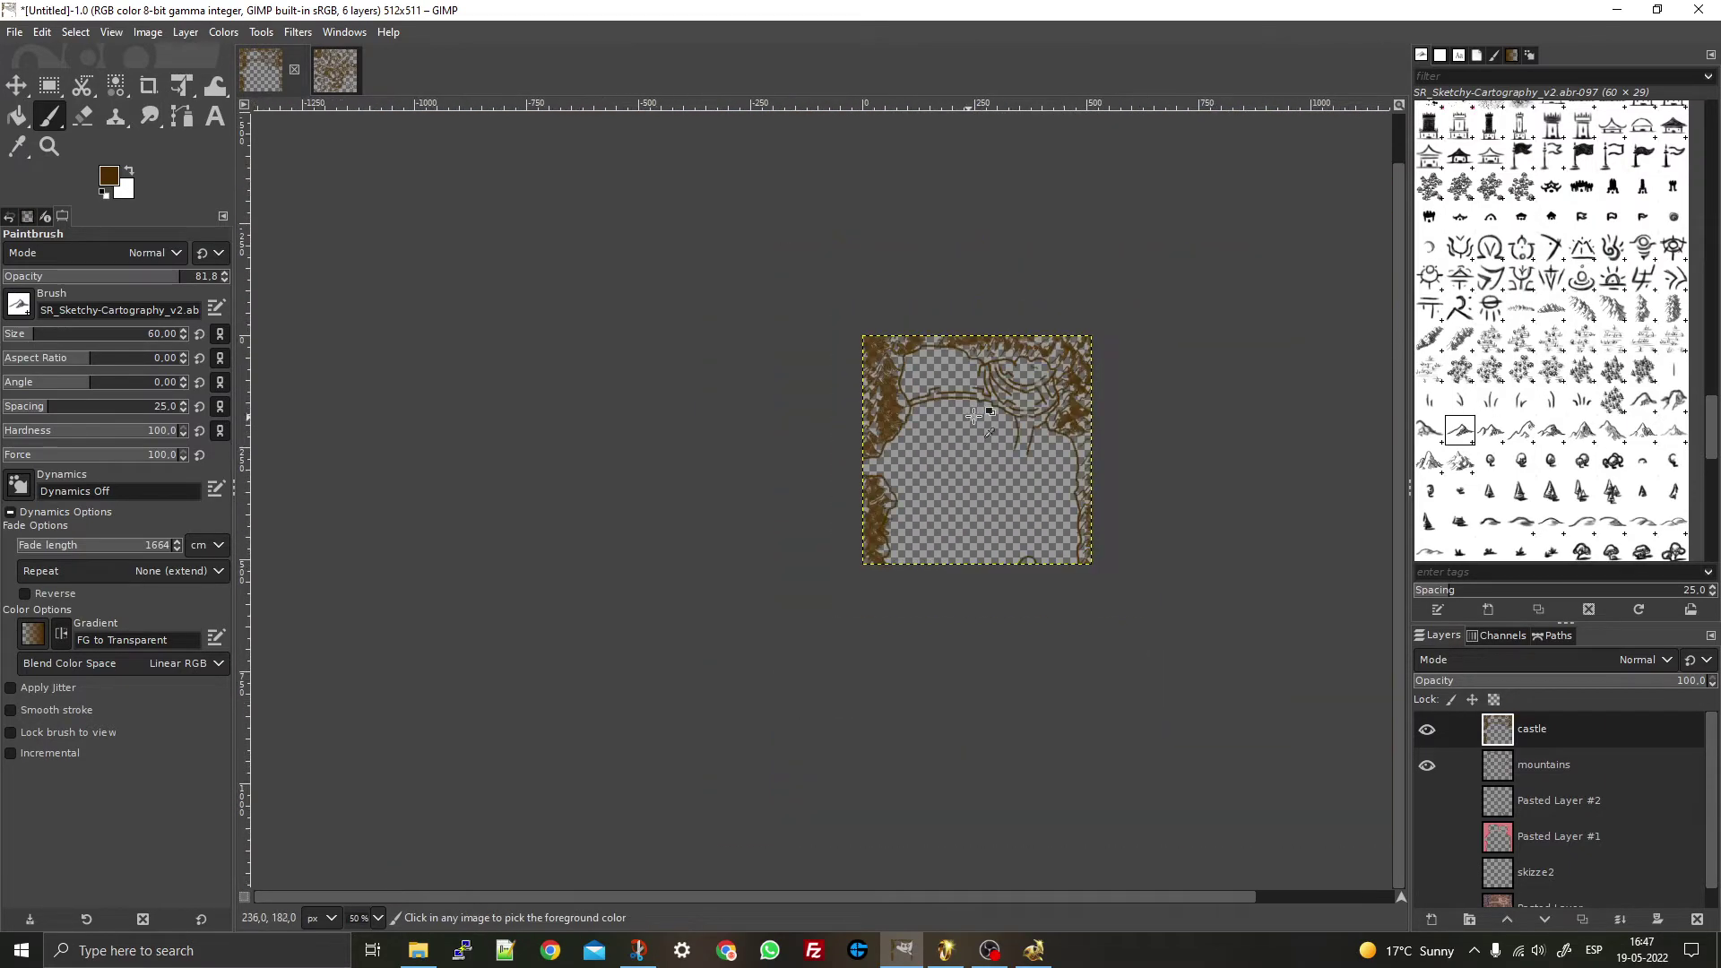
scroll(1103, 435, "up", 3)
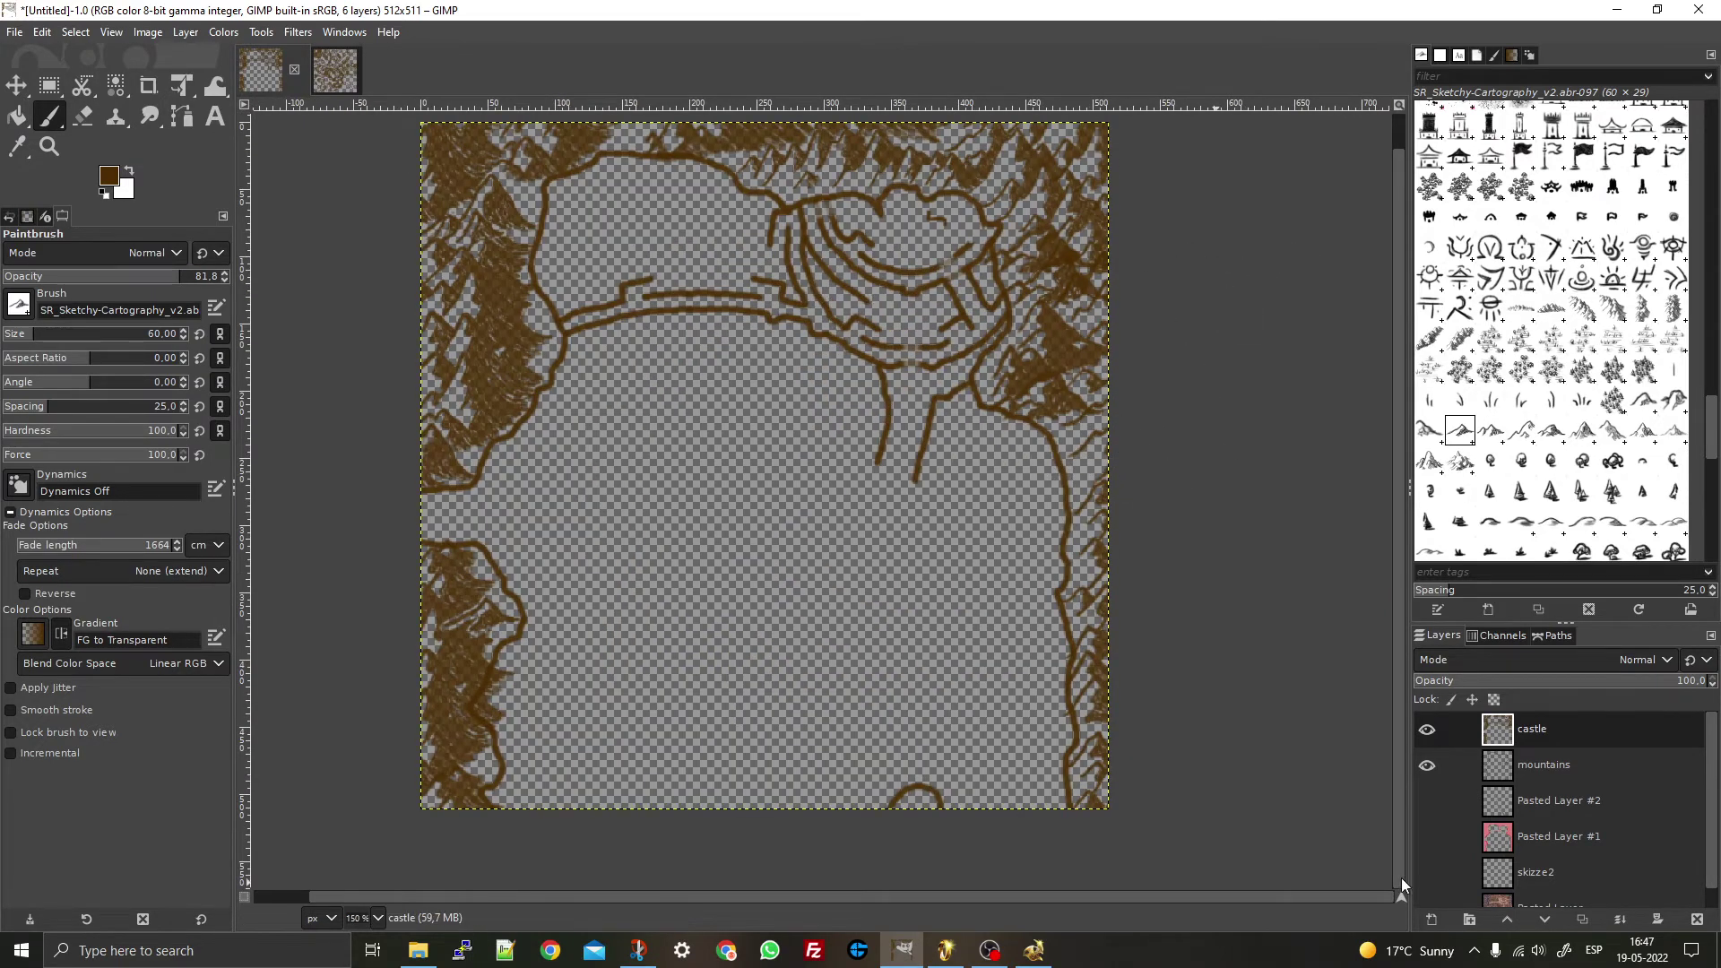
left_click(1428, 802)
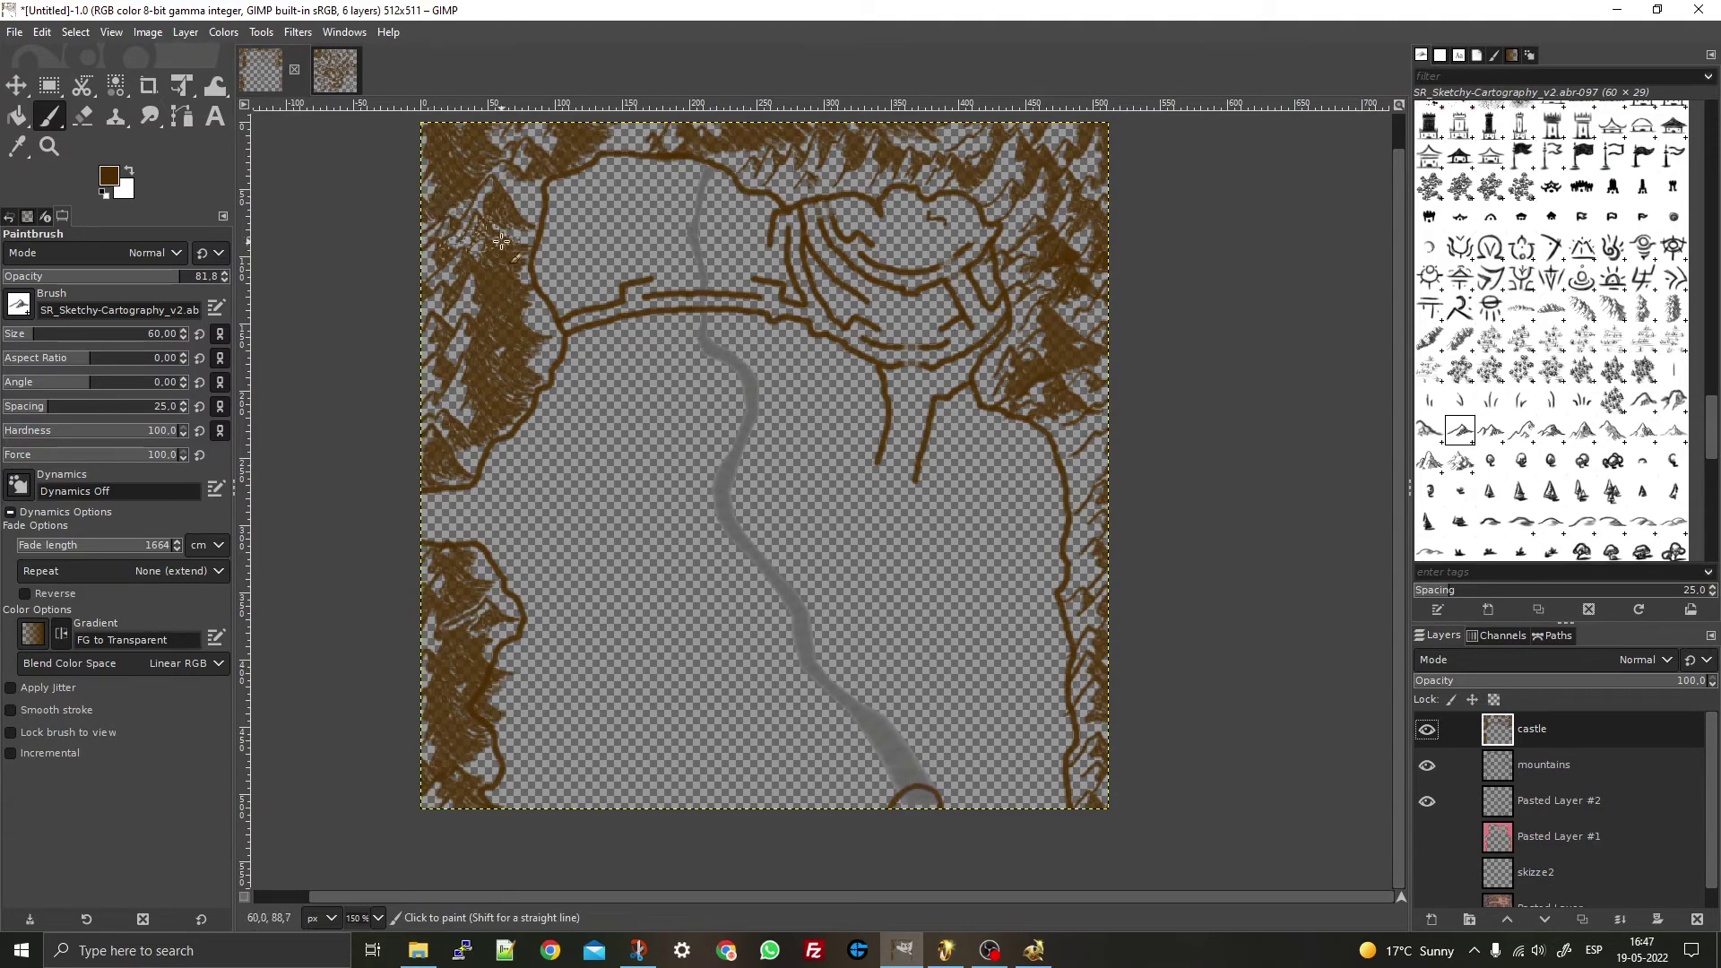
- Choose the 2. Hardness 050 brush at size 3 and lower the Paintbrush opacity to 11.4
scroll(650, 238, "up", 4)
scroll(659, 273, "up", 5)
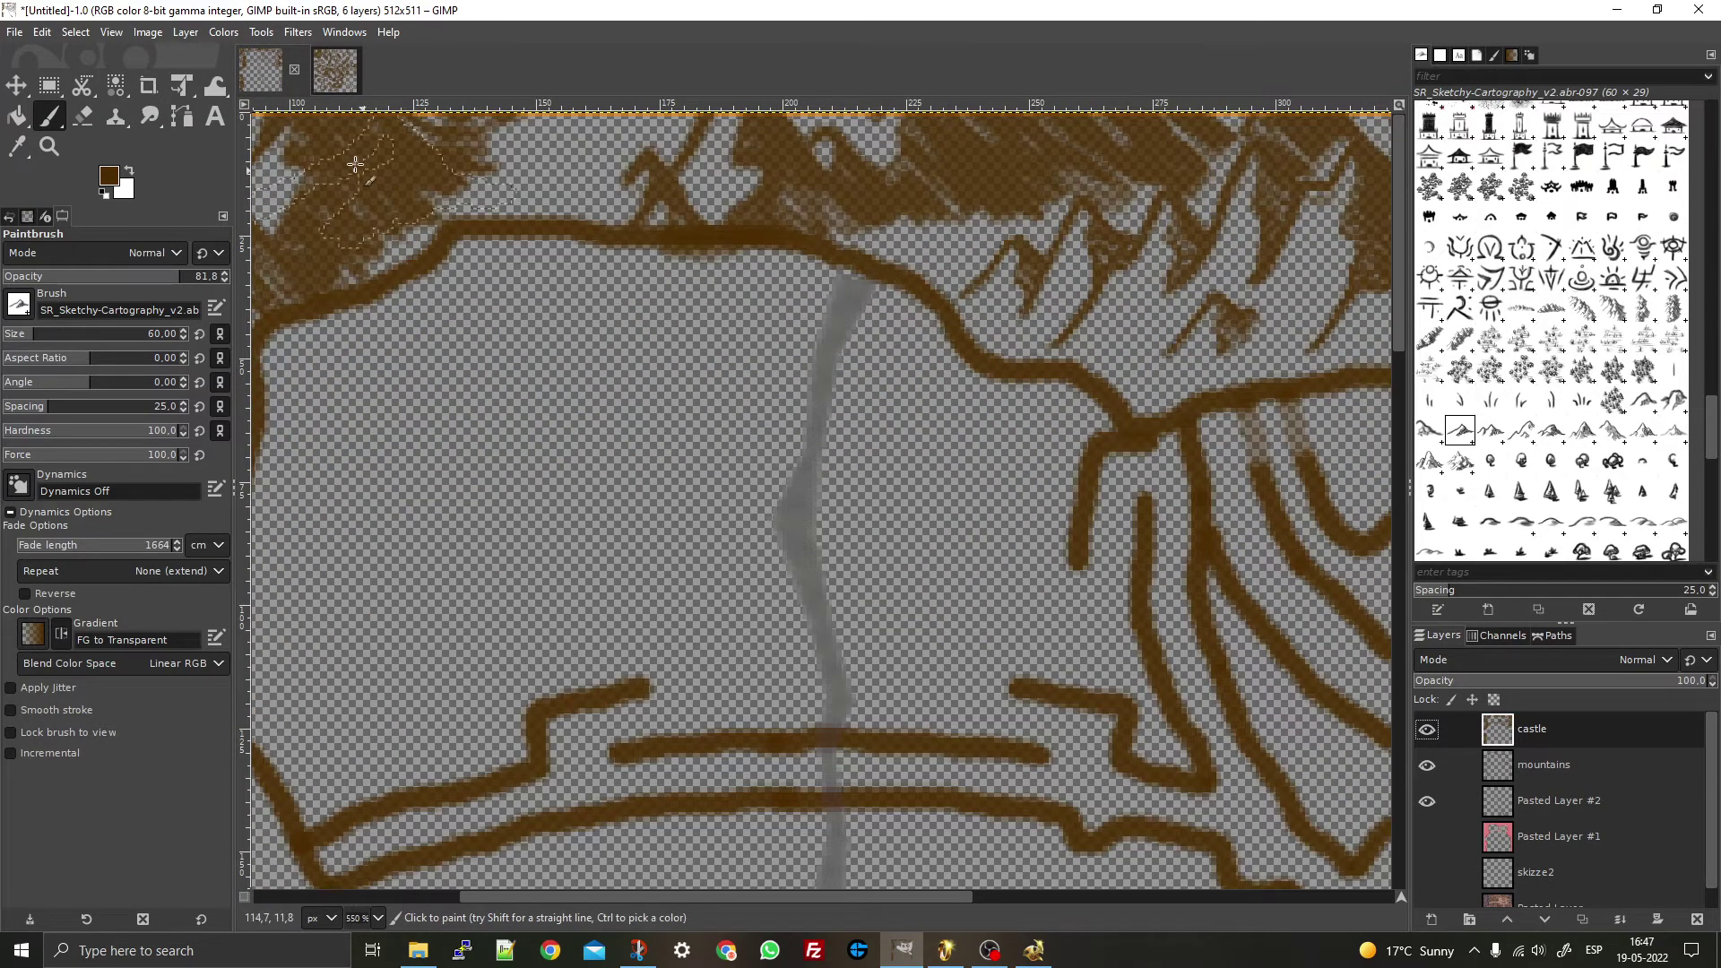
scroll(1541, 224, "down", 10)
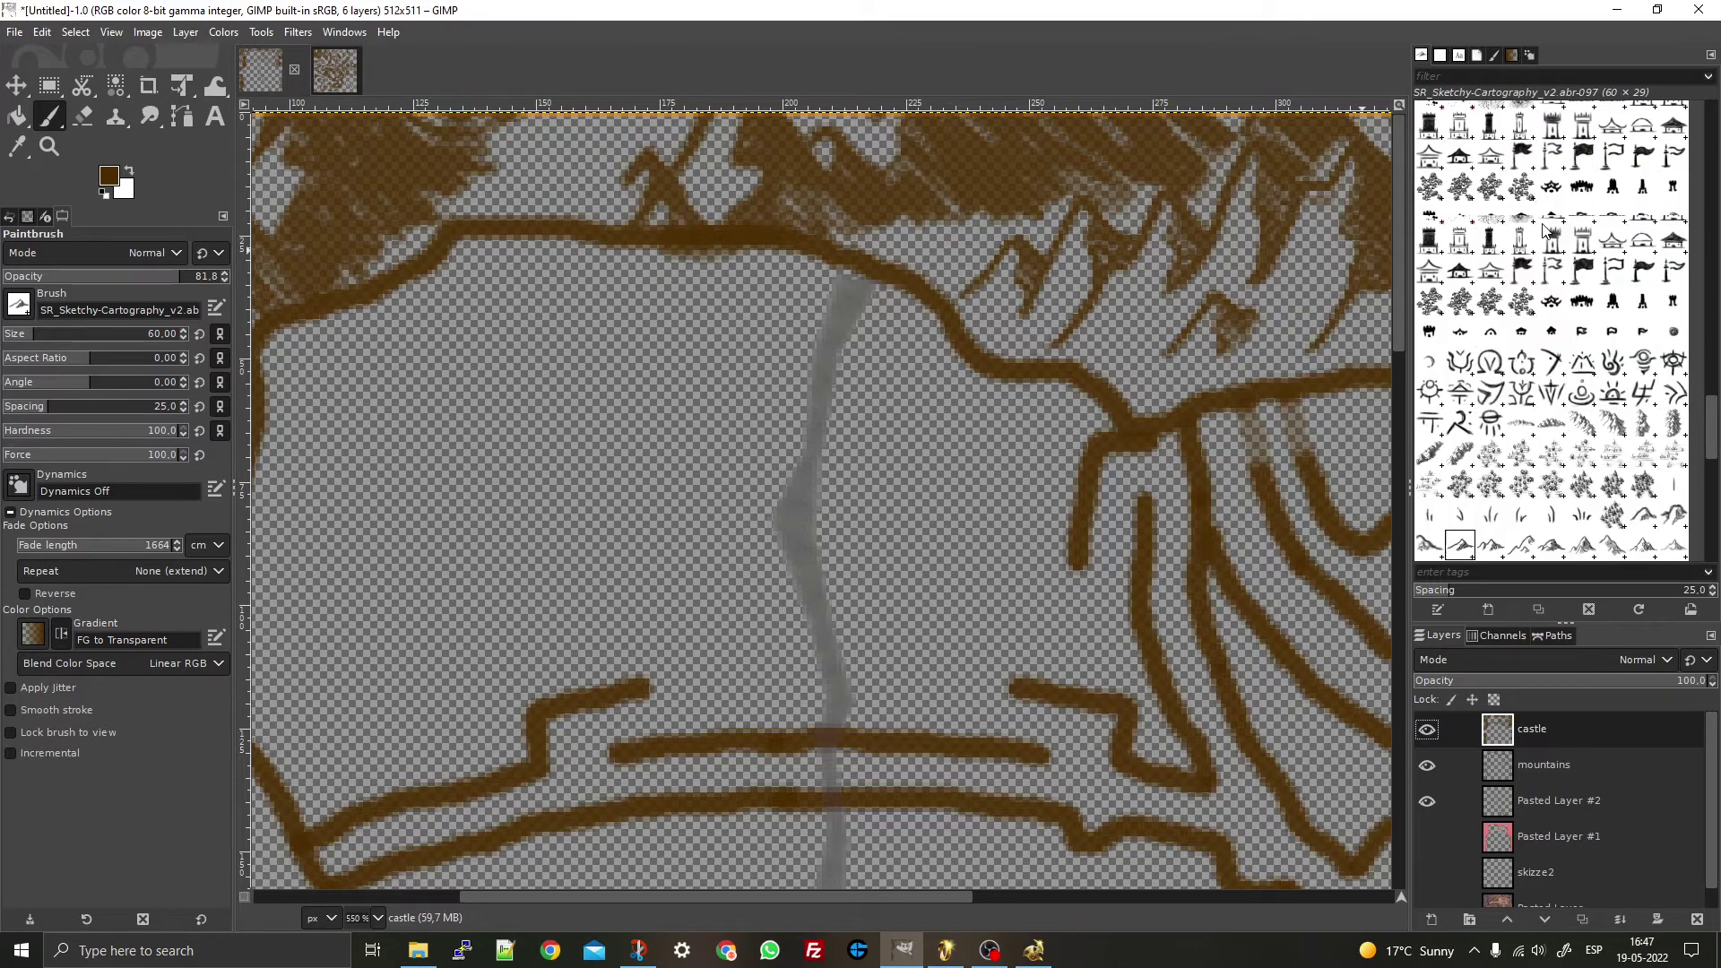
scroll(1541, 224, "up", 5)
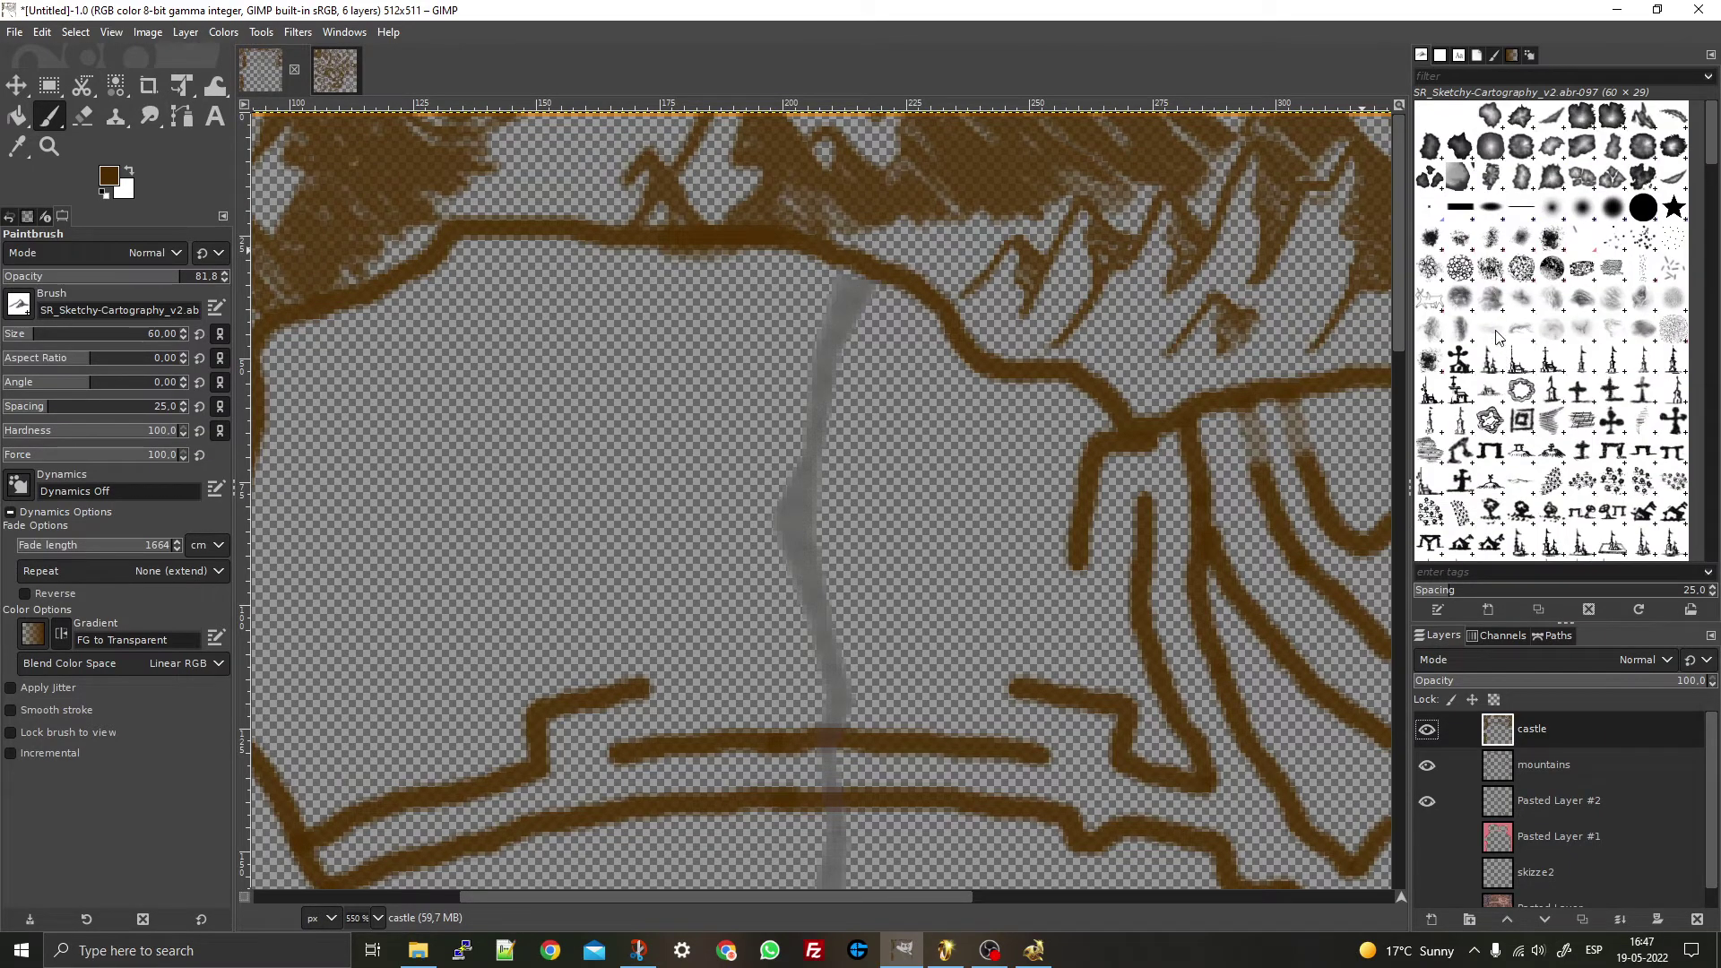
left_click(1584, 211)
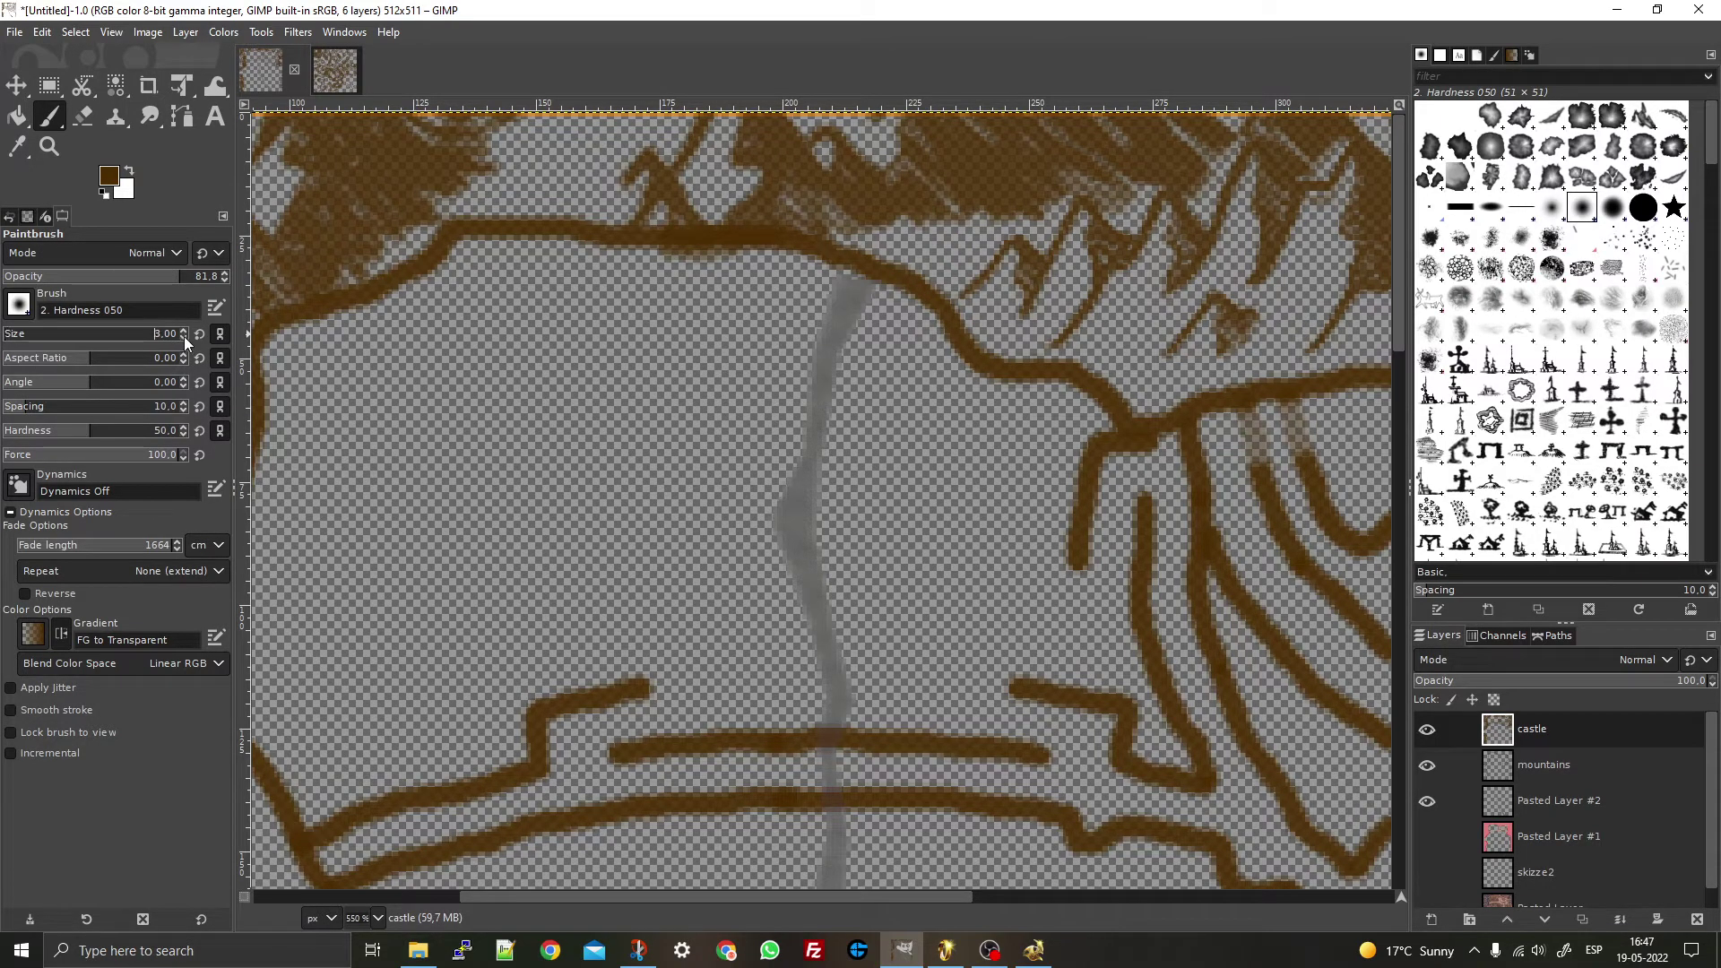
left_click(29, 277)
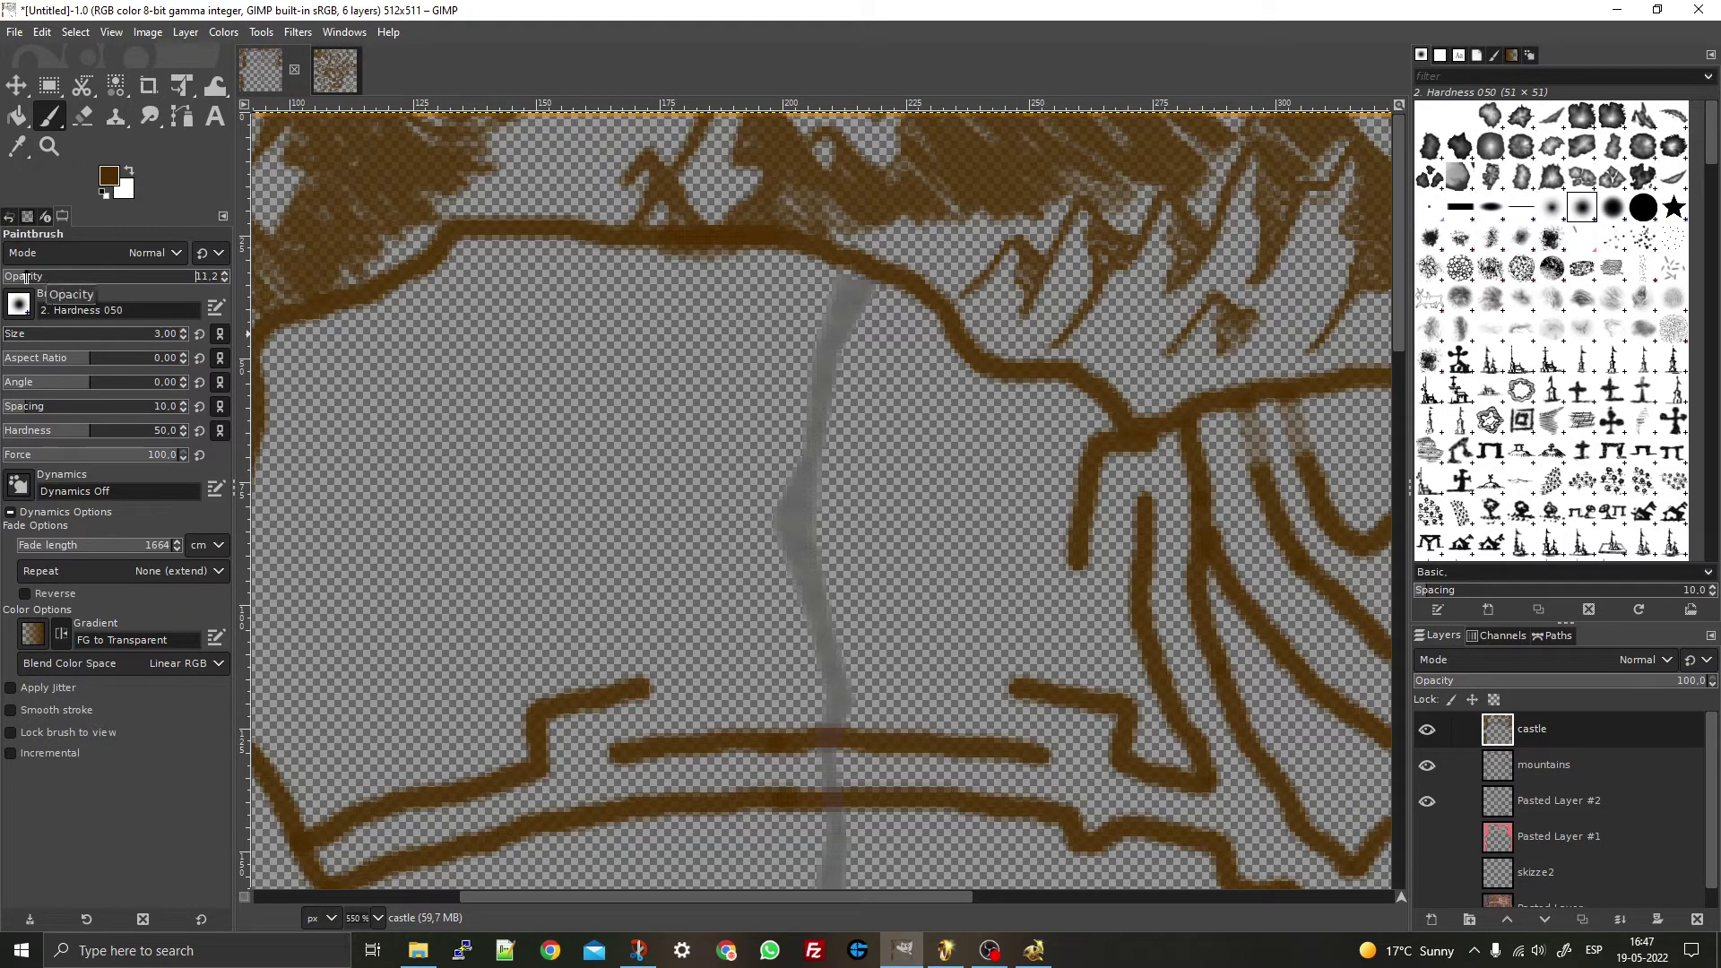
left_click(225, 274)
left_click(225, 273)
left_click(225, 274)
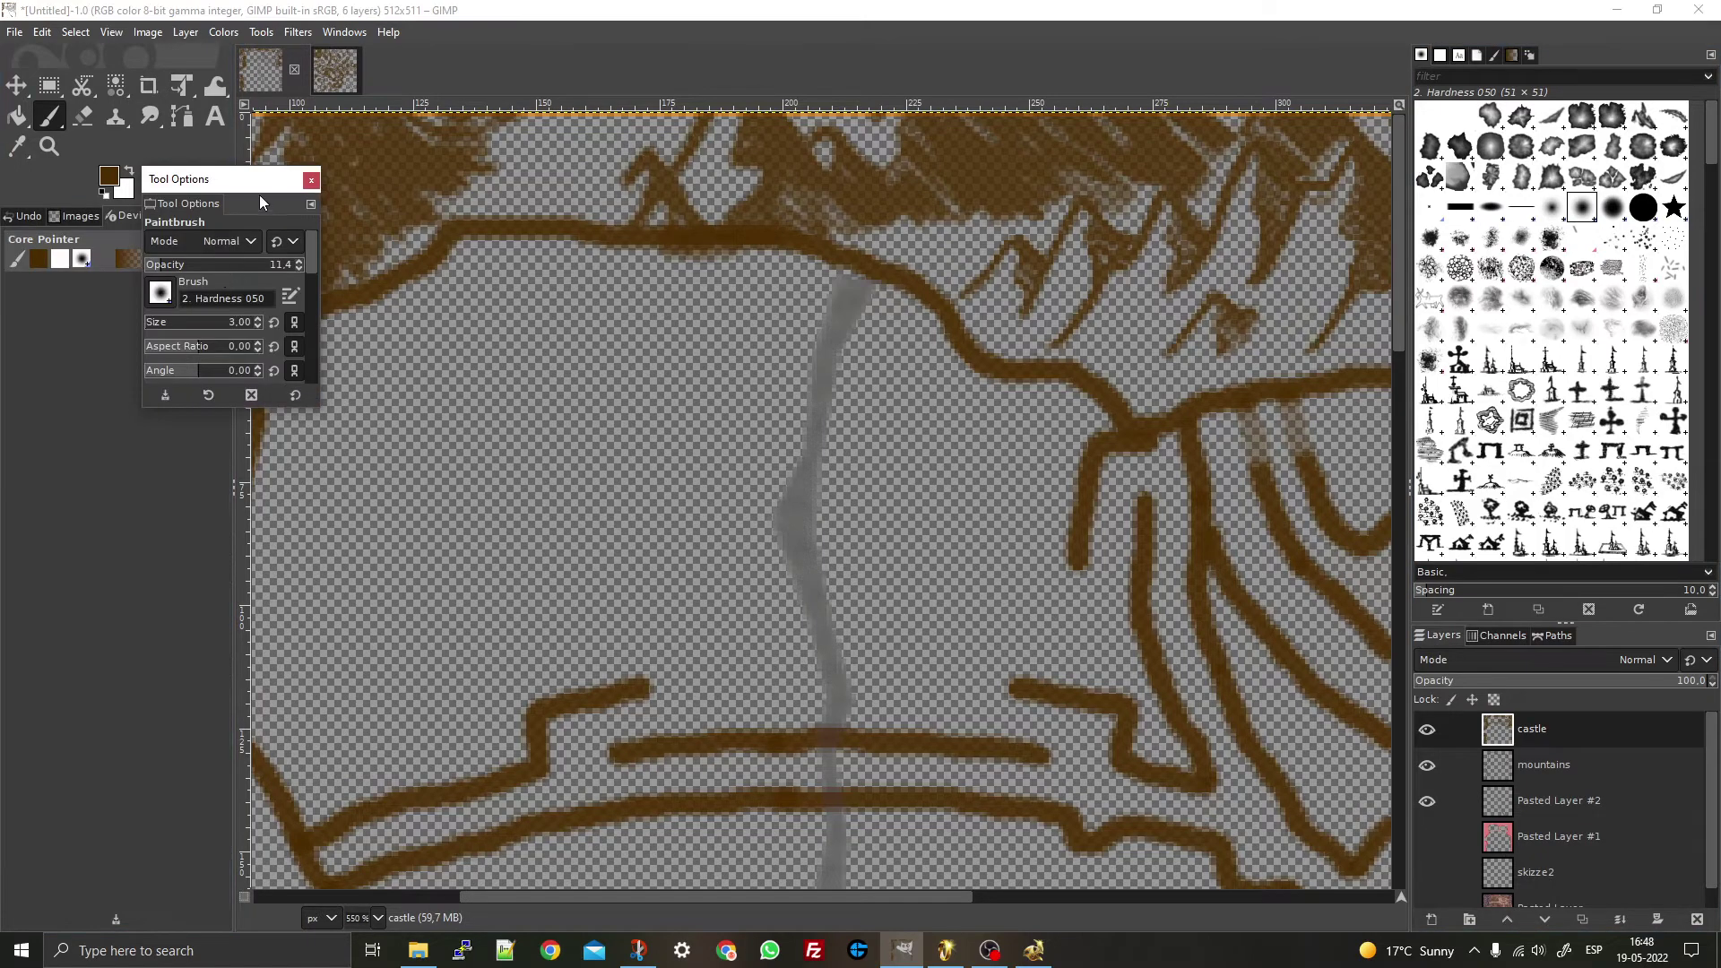
left_click_drag(192, 210, 79, 352)
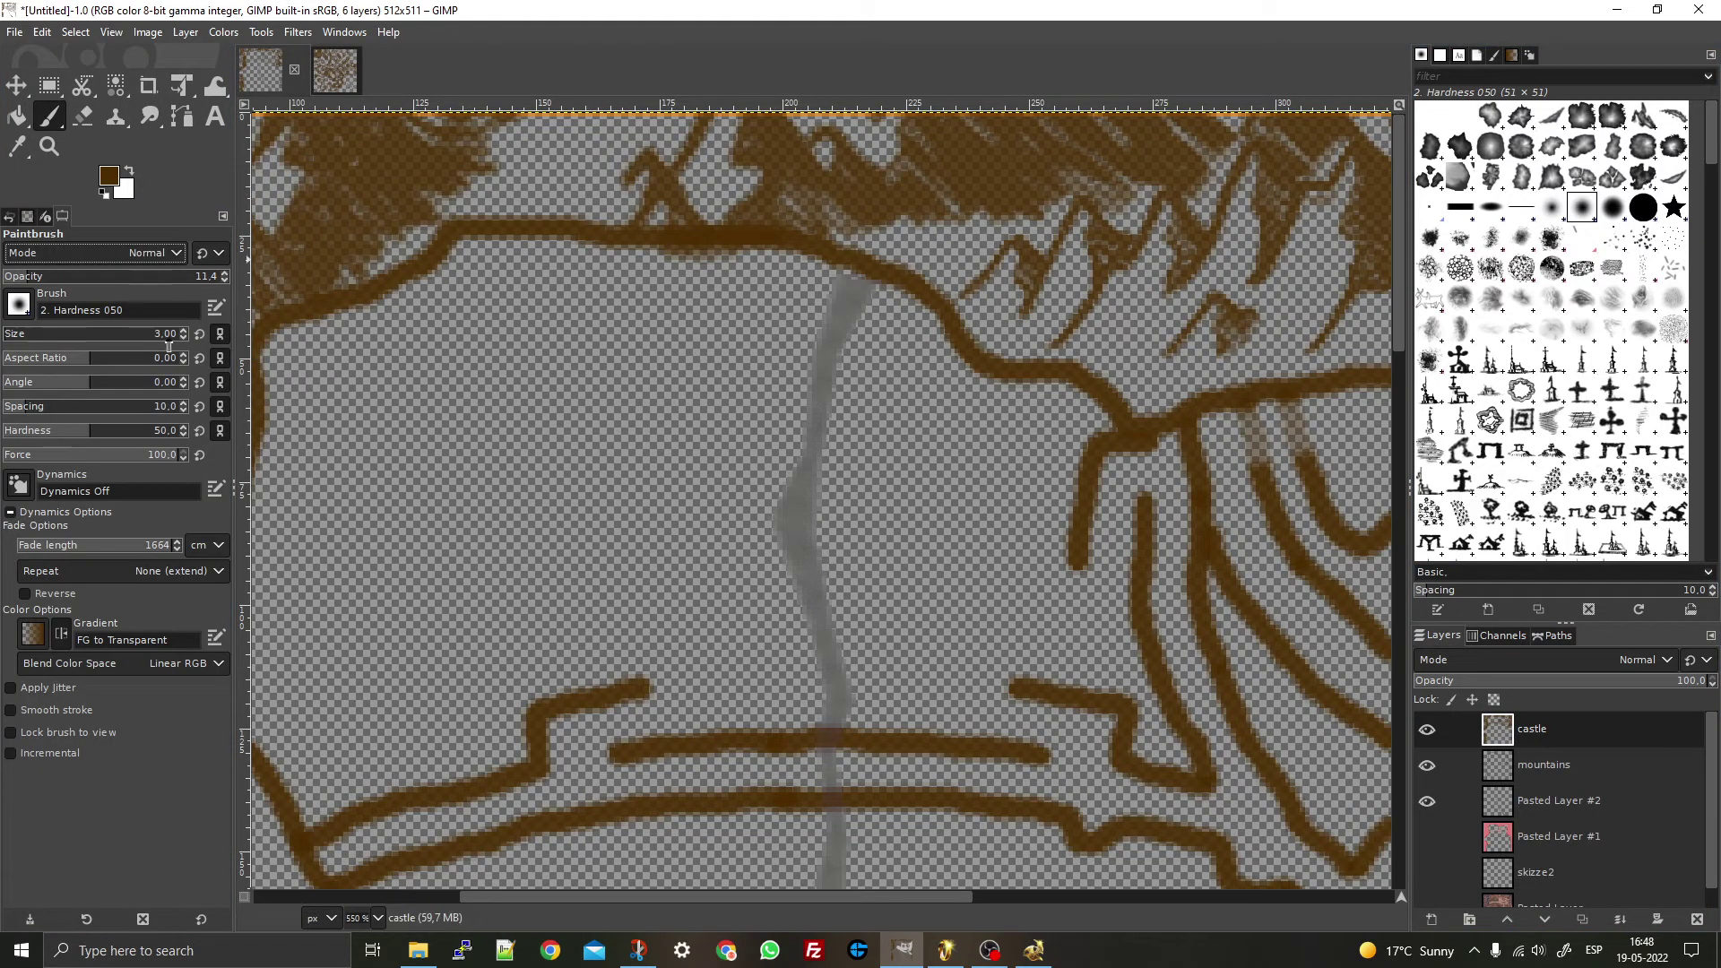
- Set the Paintbrush opacity to 20.4 and trace both edges of the stream between the upper mountain outline and the castle wall
left_click(224, 274)
left_click(224, 273)
left_click(224, 273)
left_click(224, 274)
left_click(224, 274)
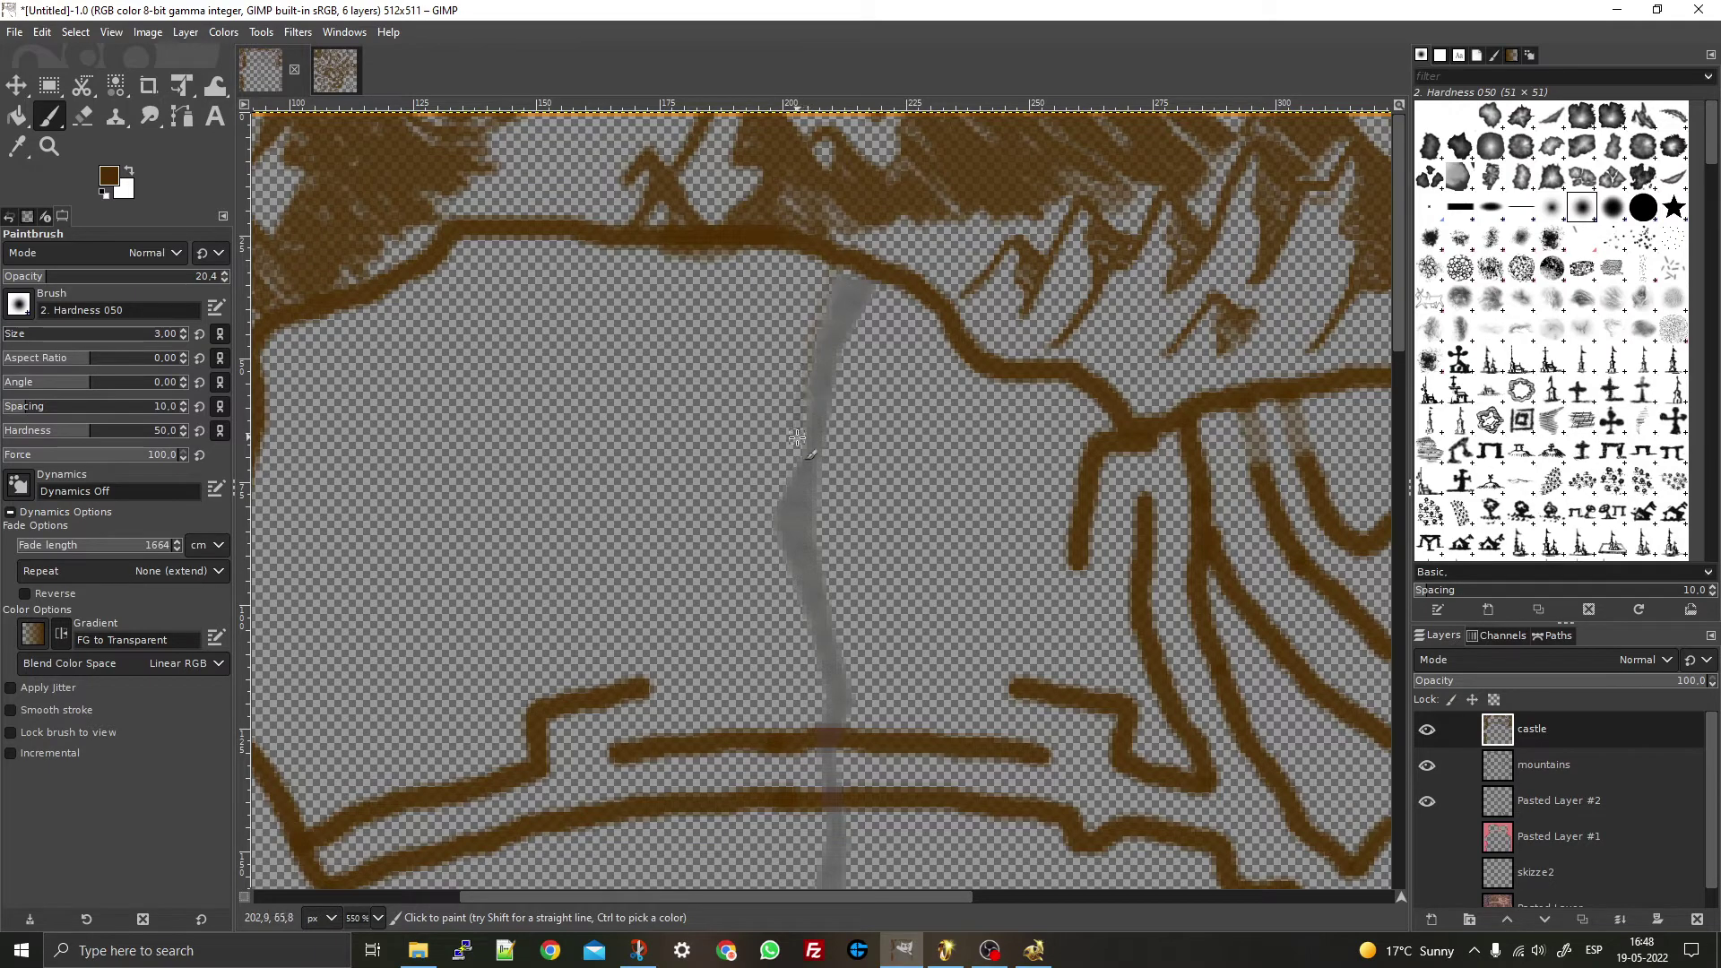
left_click_drag(779, 528, 817, 713)
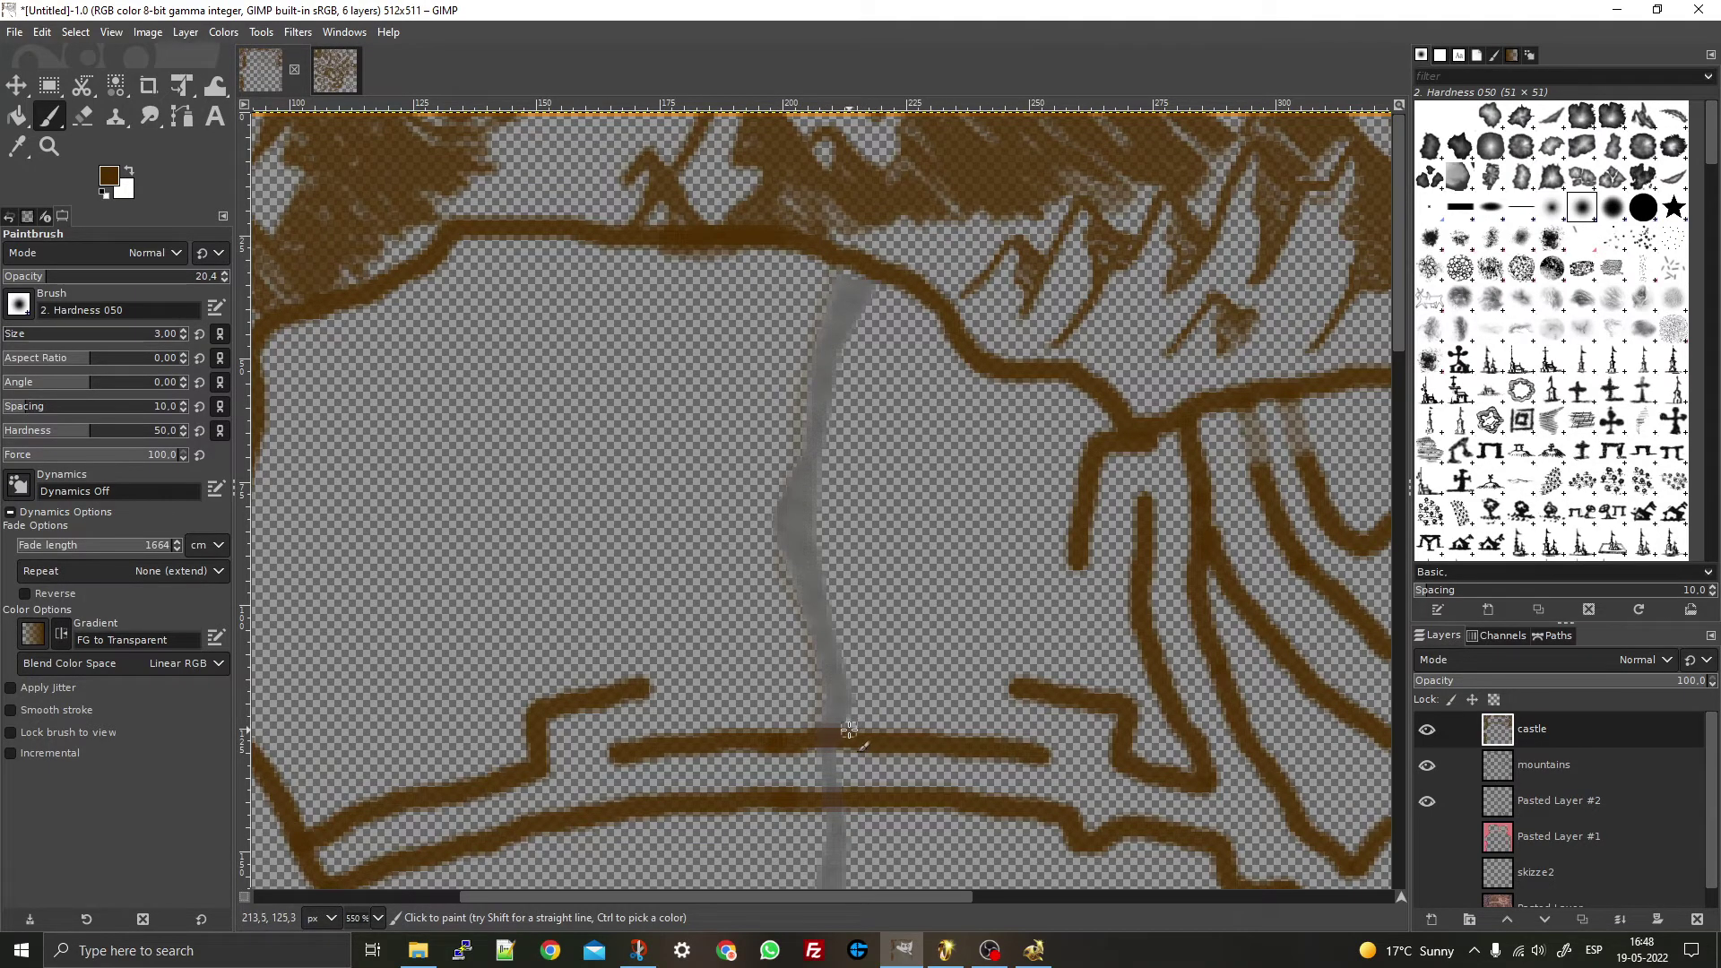
mouse_move(859, 694)
left_mouse_down()
mouse_move(821, 514)
mouse_move(865, 319)
left_mouse_up()
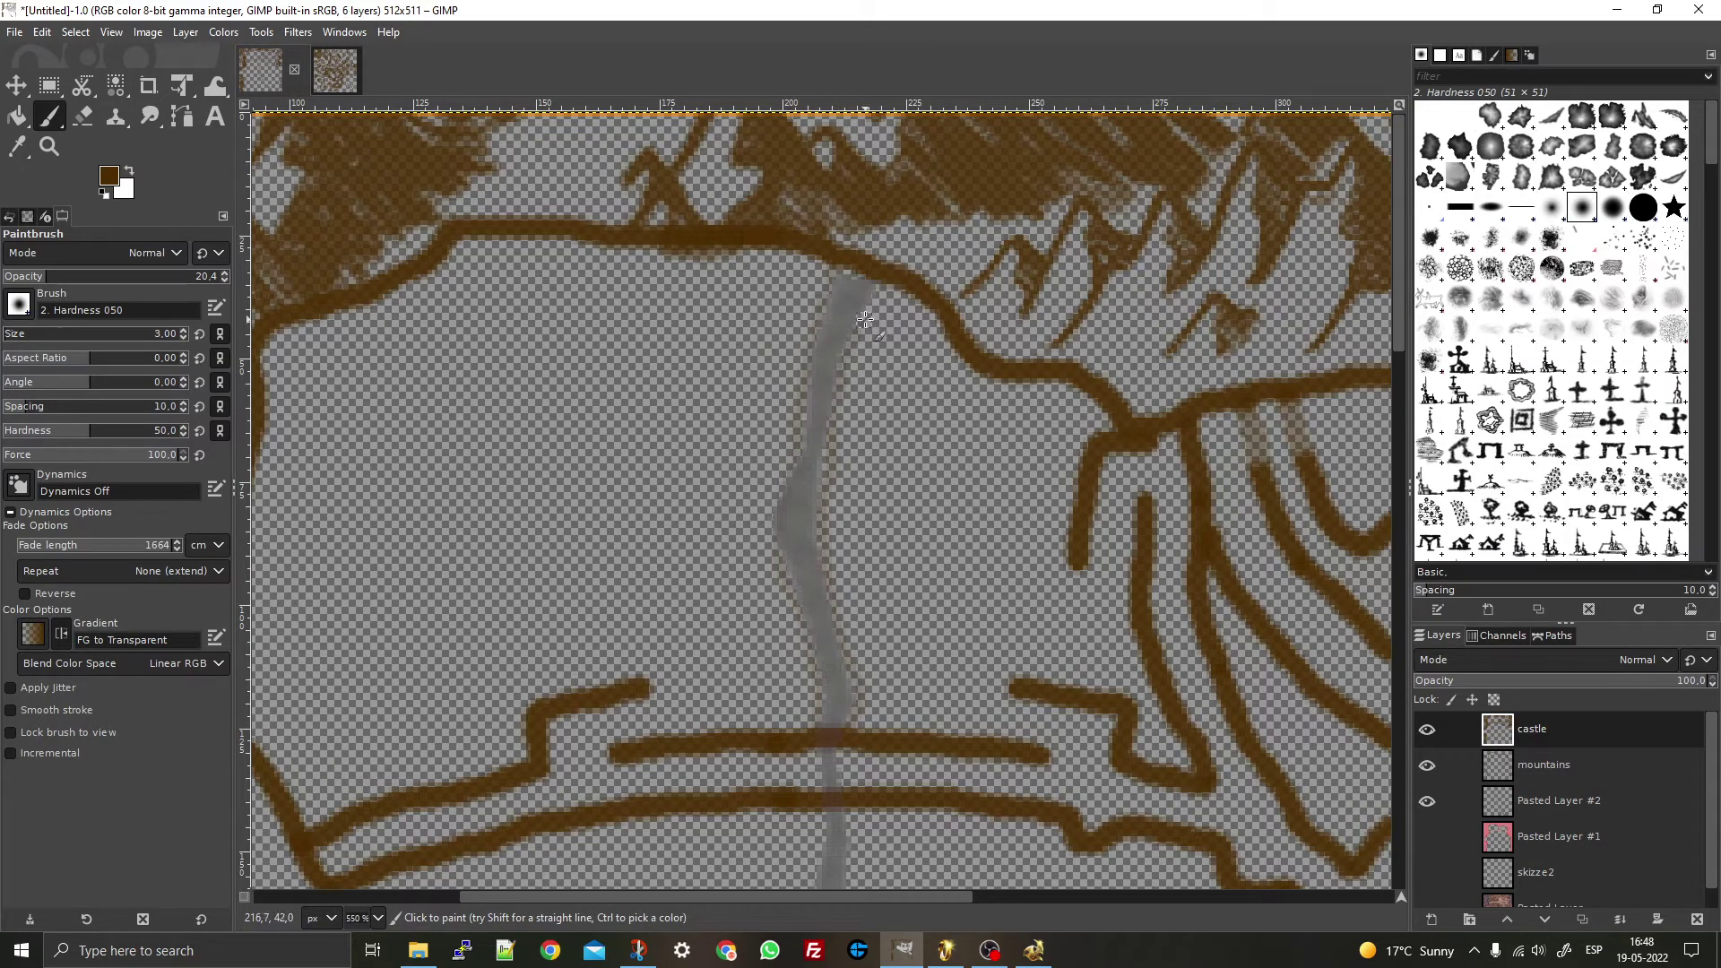
- Set the Bucket Fill opacity to 15.9, keeping the foreground colour as the fill
left_click(16, 116)
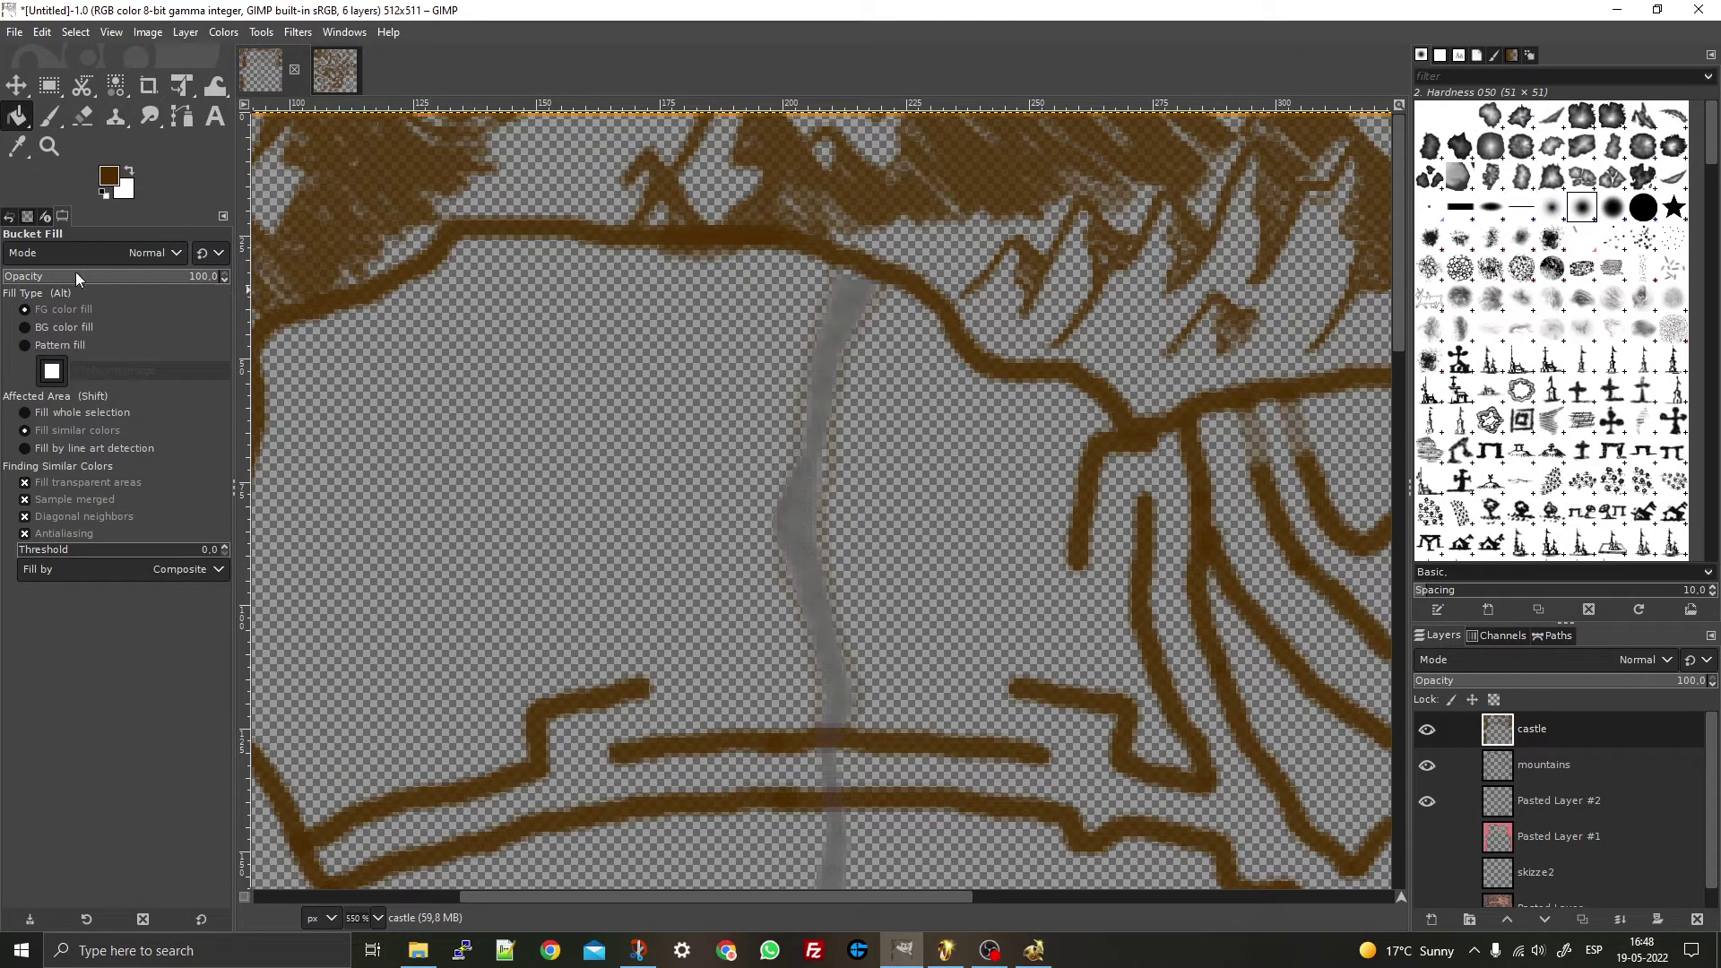
left_click_drag(75, 274, 9, 278)
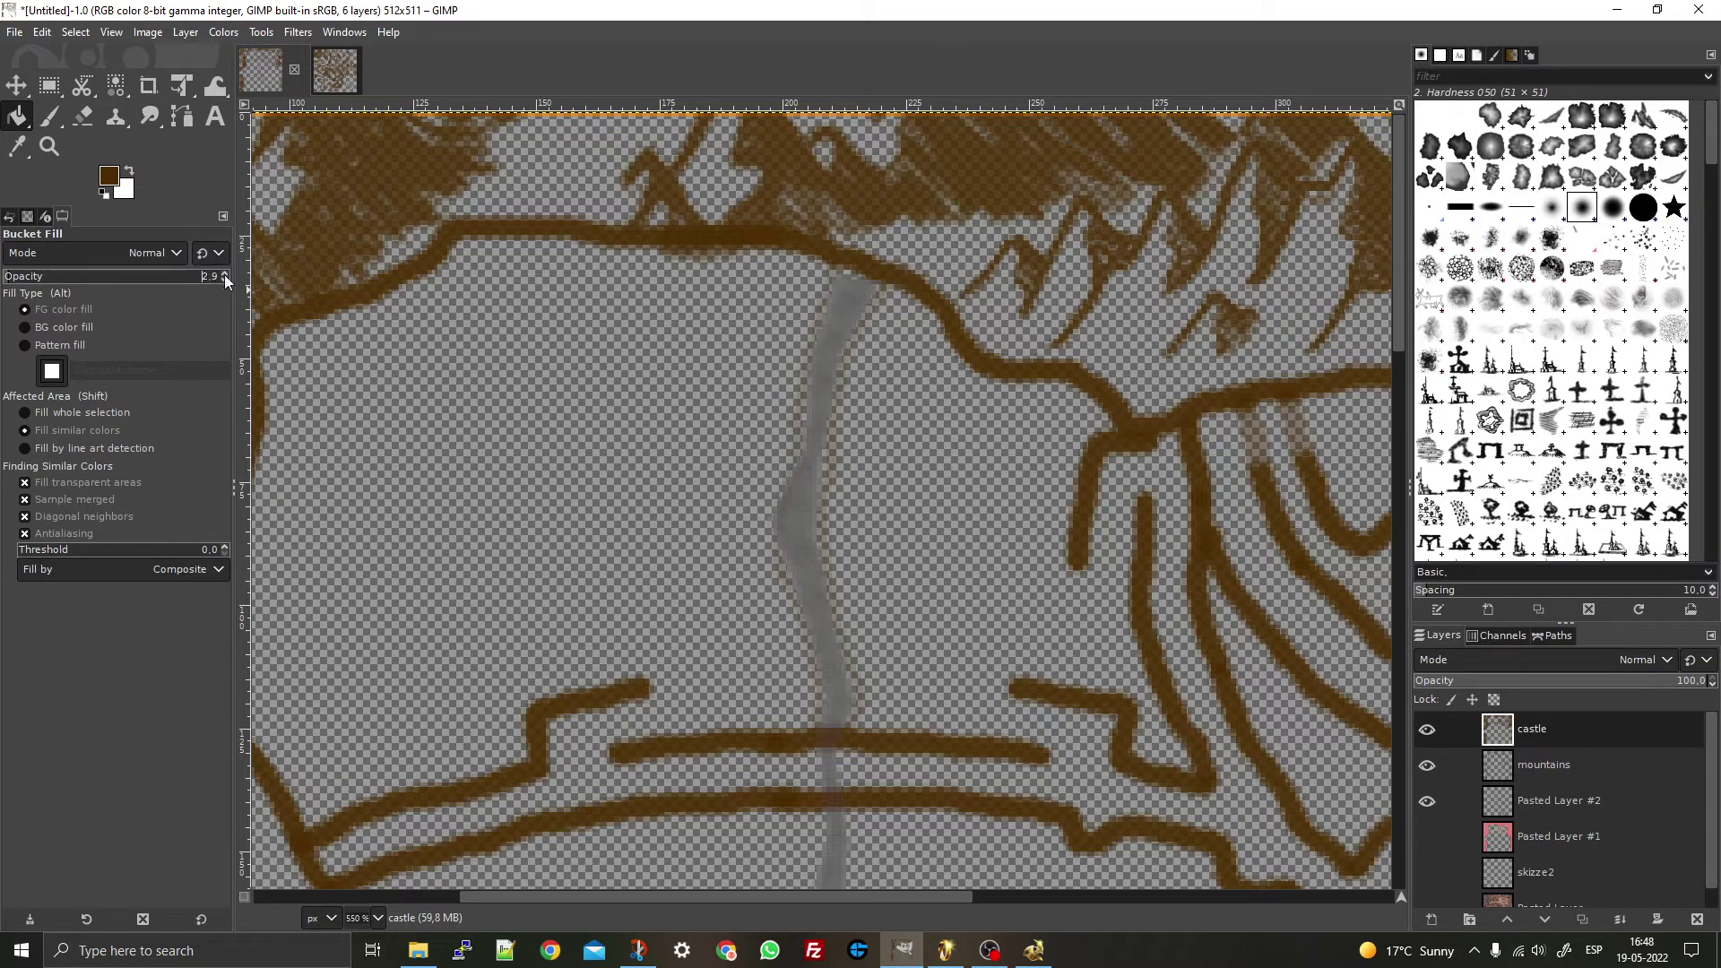
scroll(226, 274, "up", 3)
scroll(226, 272, "up", 3)
- Hide Pasted Layer #2, keeping only the castle and mountains layers visible
left_click(1427, 766)
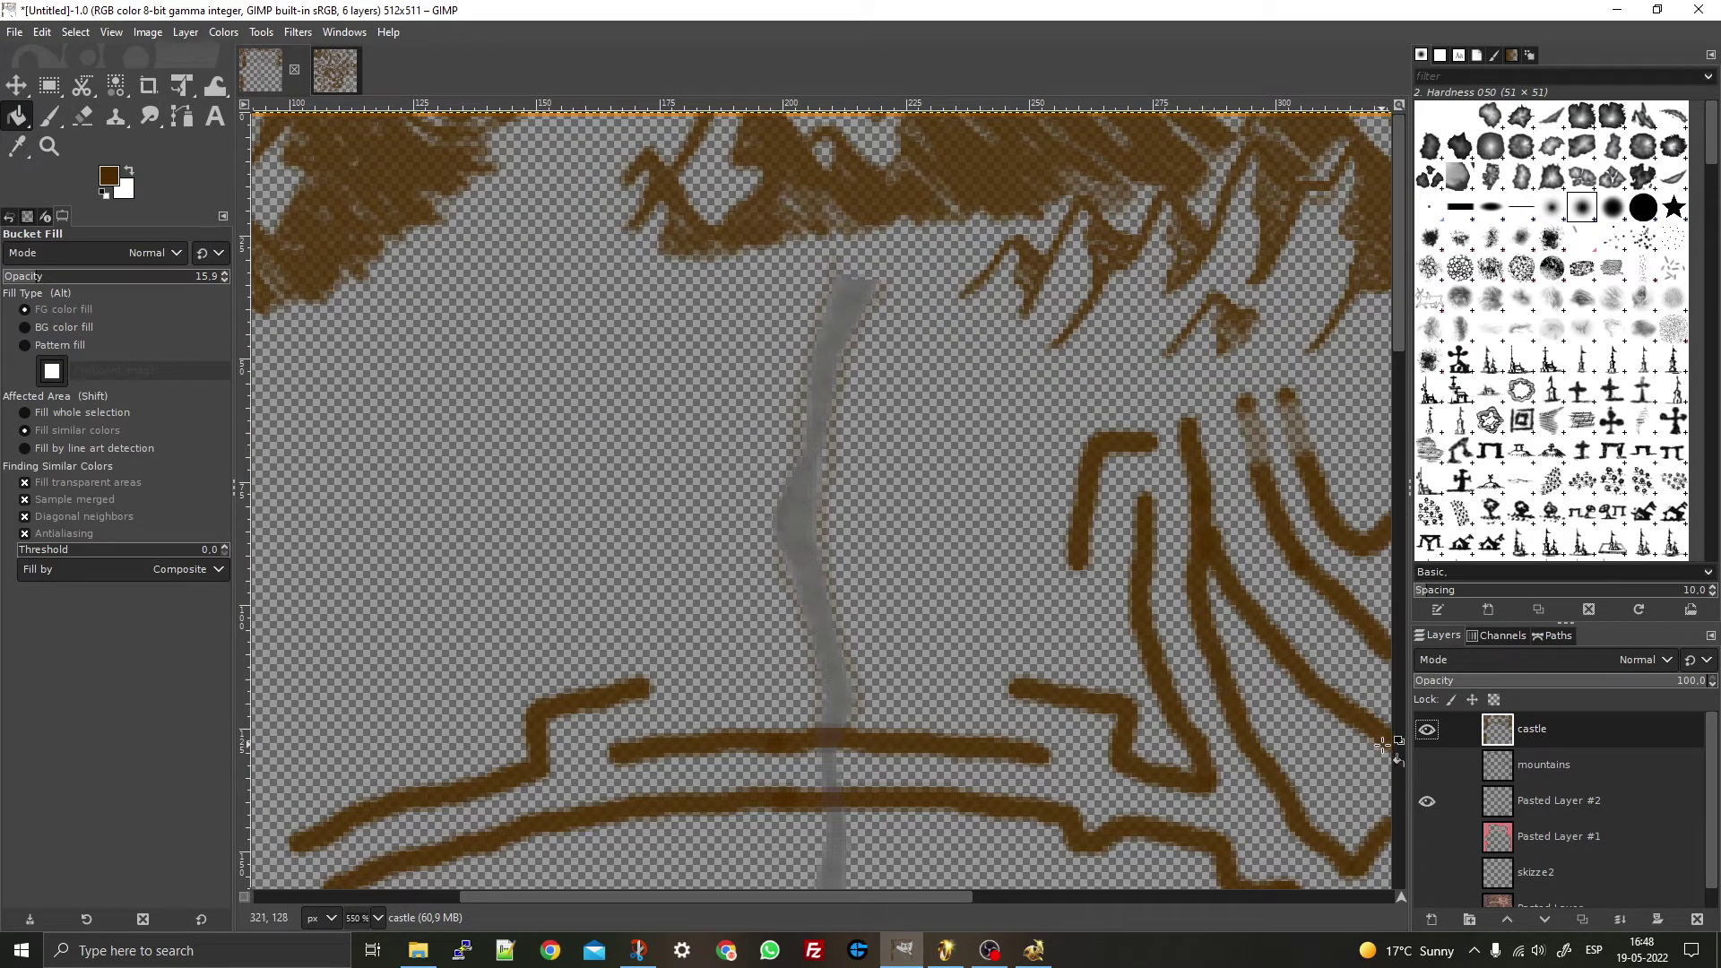
left_click(1423, 759)
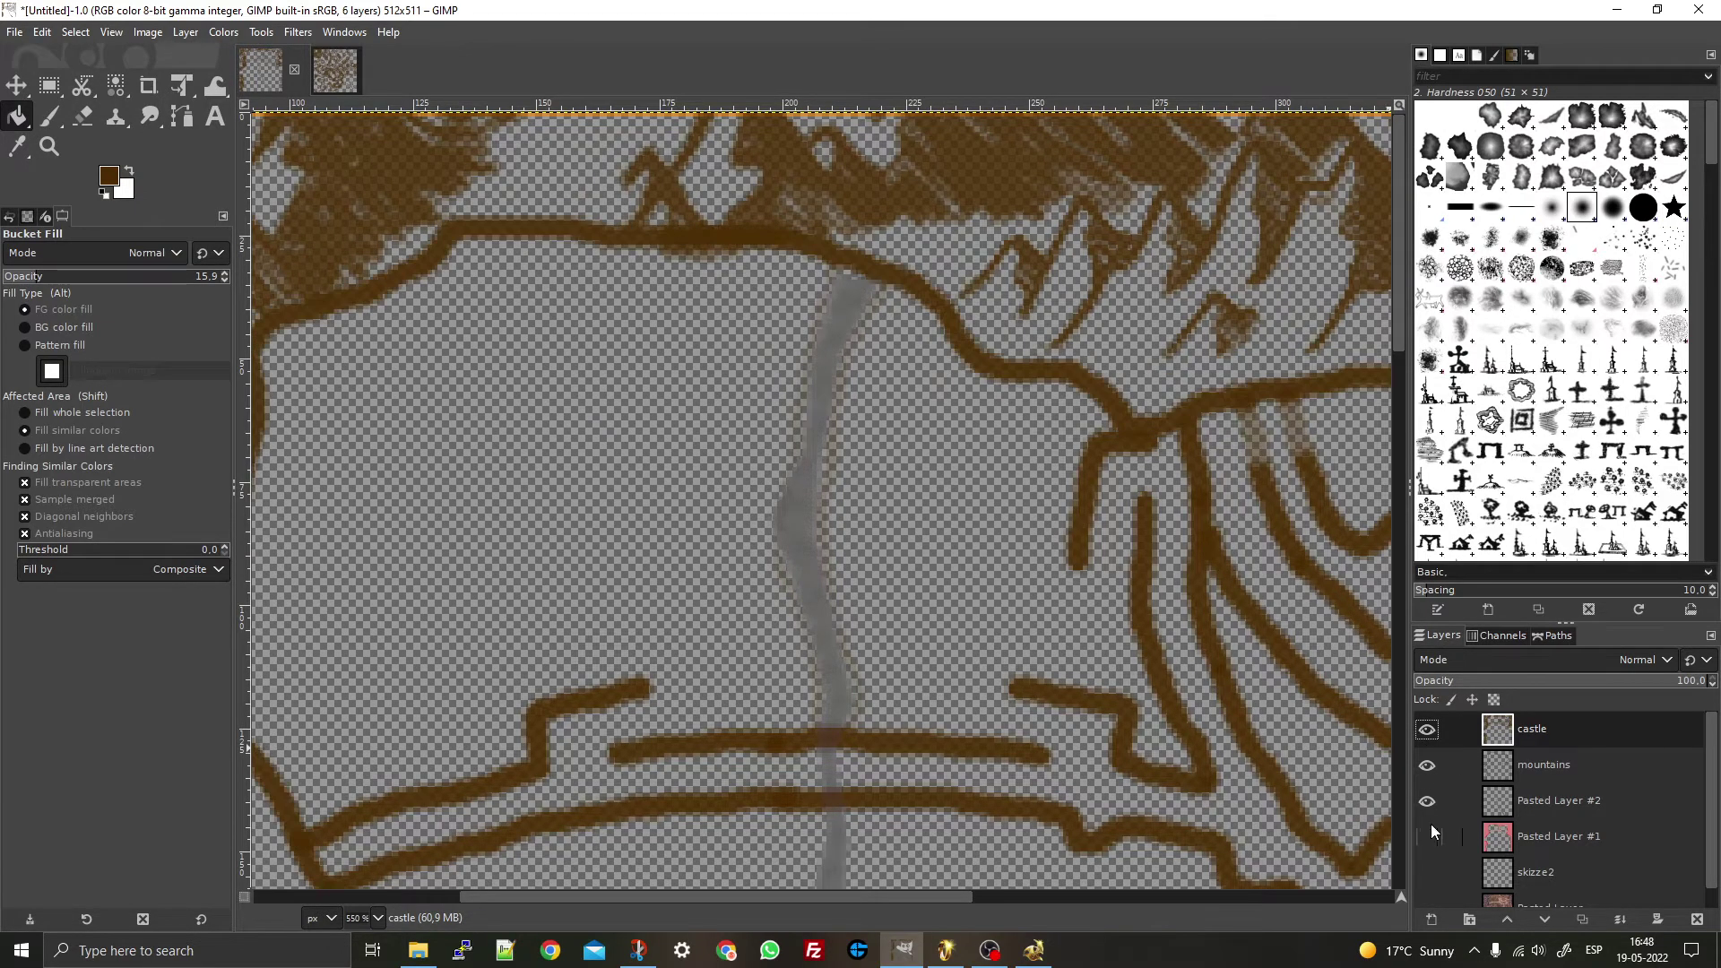
left_click(1427, 837)
left_click(1429, 833)
scroll(1430, 826, "down", 1)
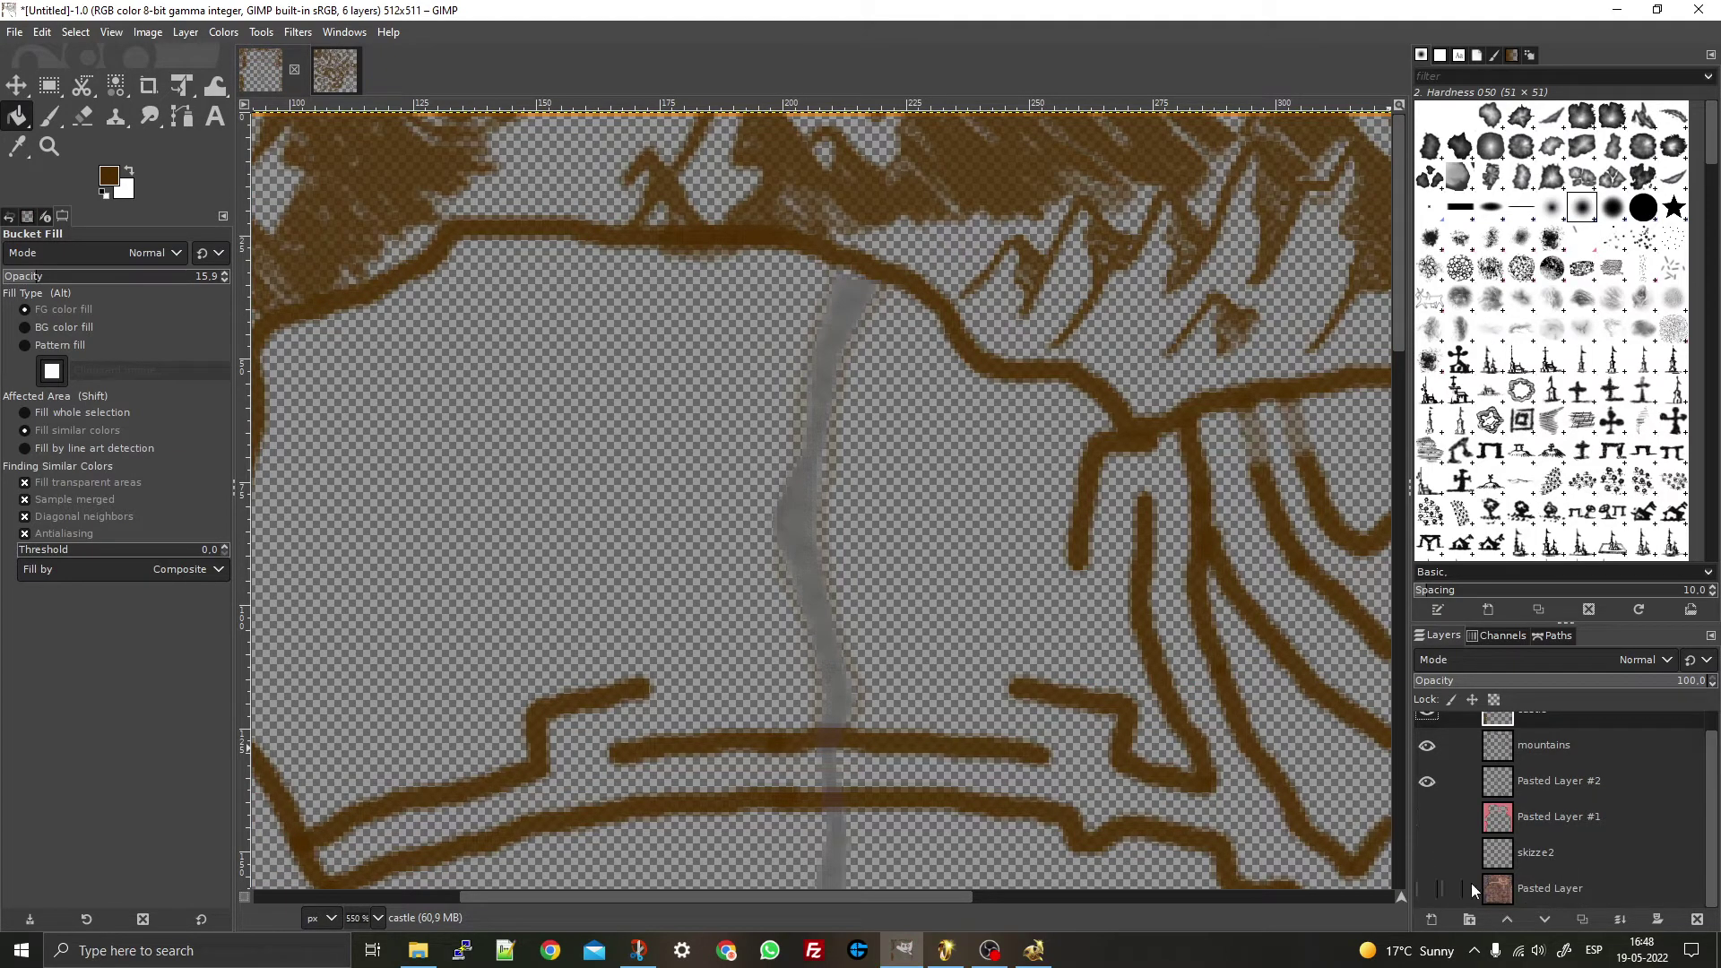
left_click(1427, 783)
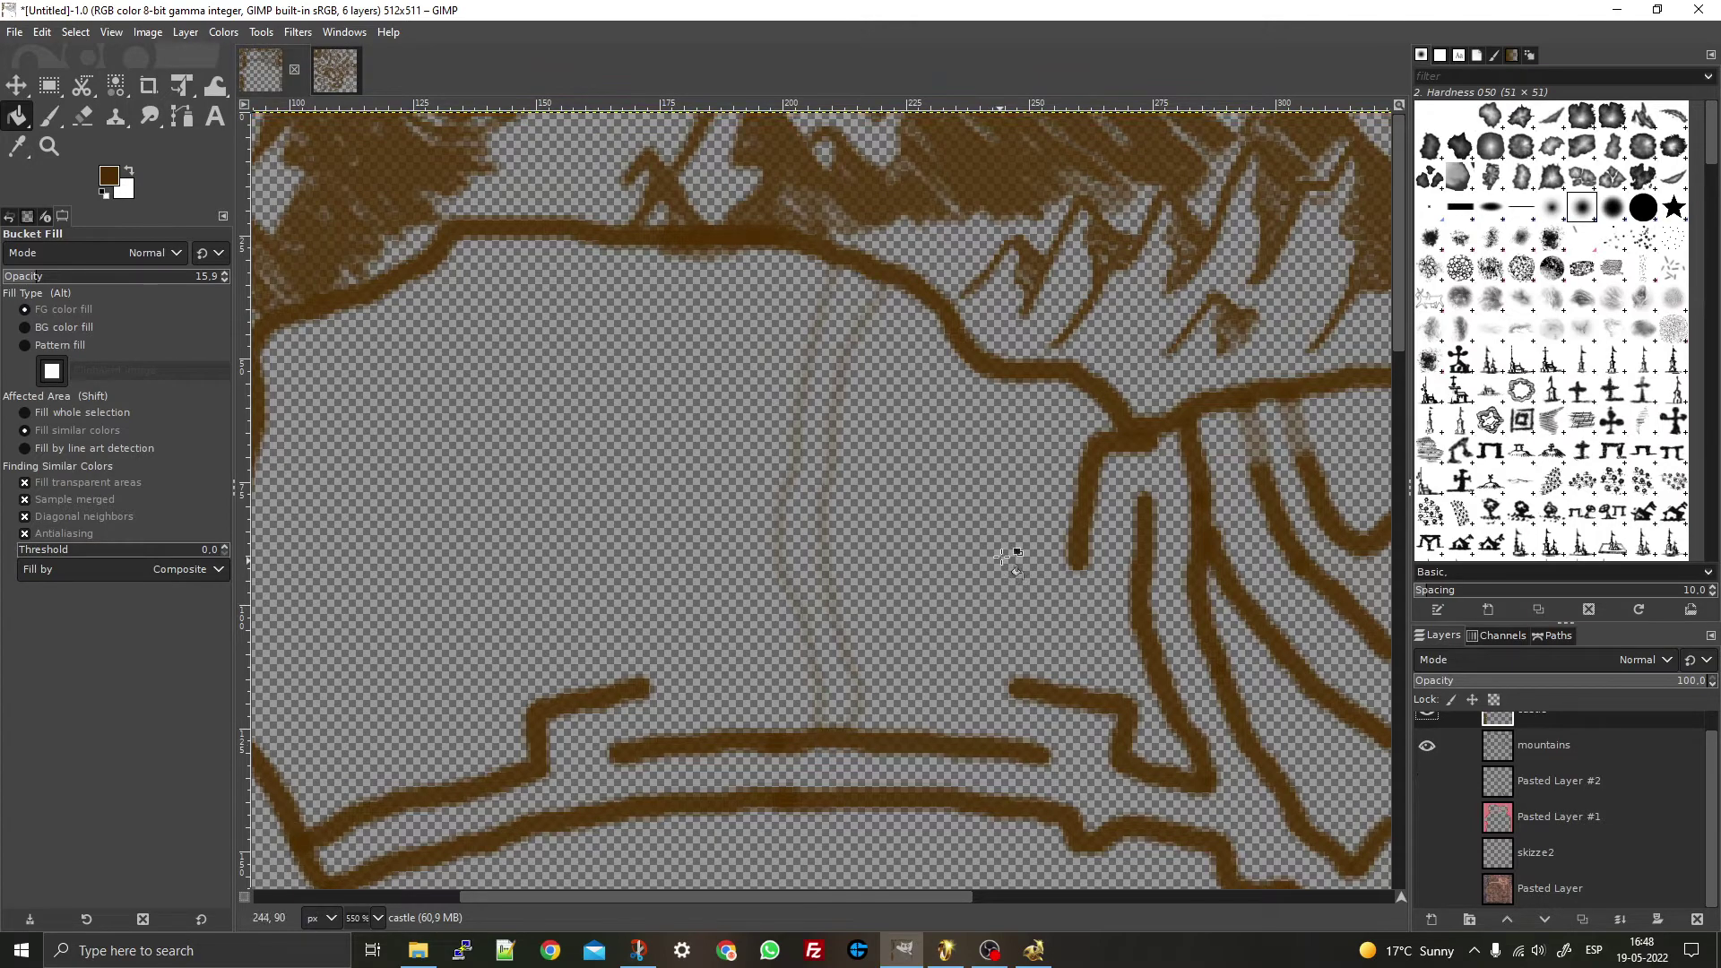
scroll(1542, 773, "up", 1)
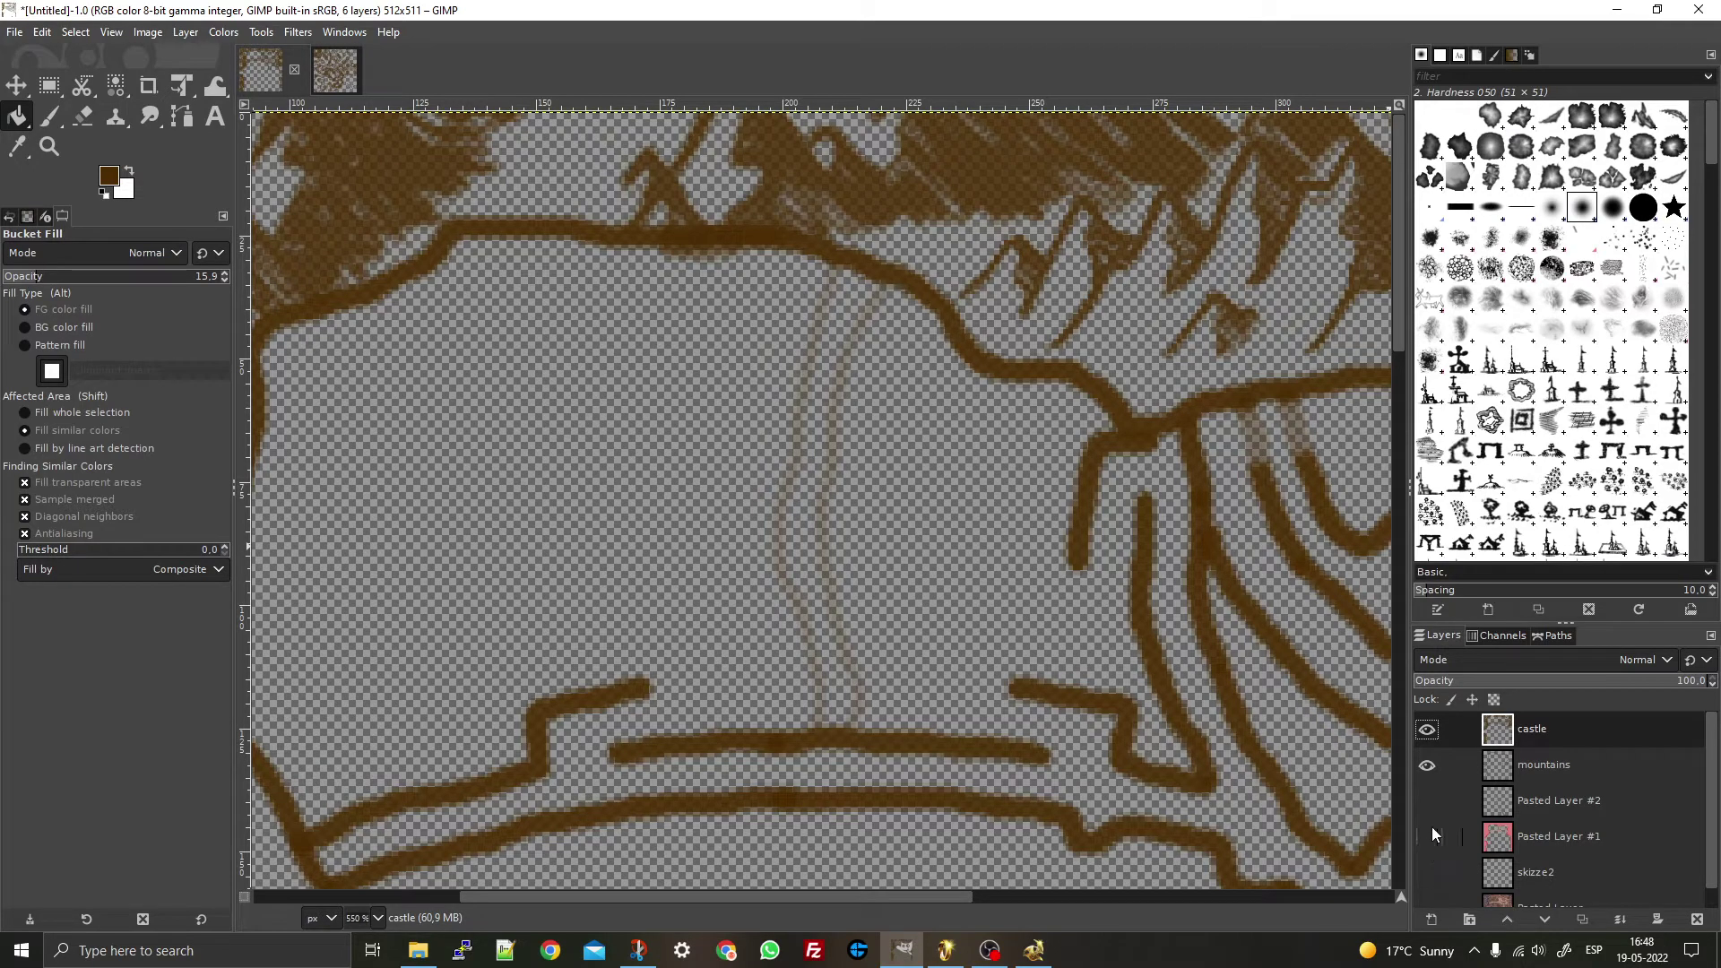
left_click(1432, 803)
left_click(1433, 803)
left_click(1433, 803)
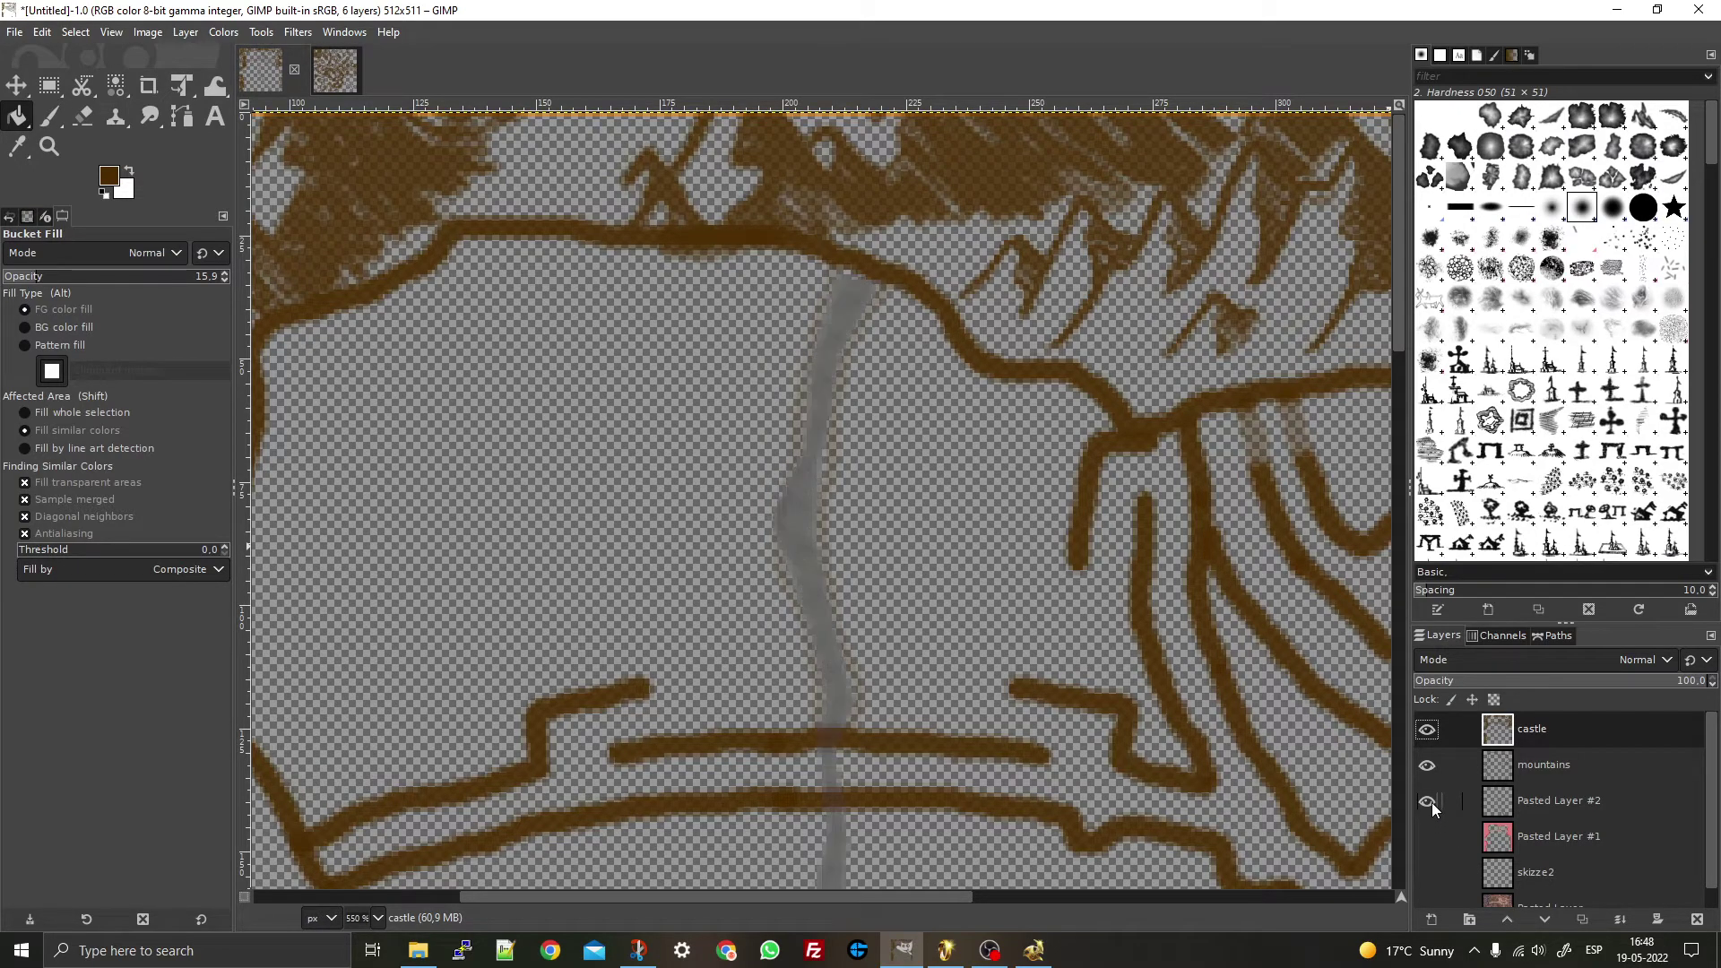
left_click(1433, 803)
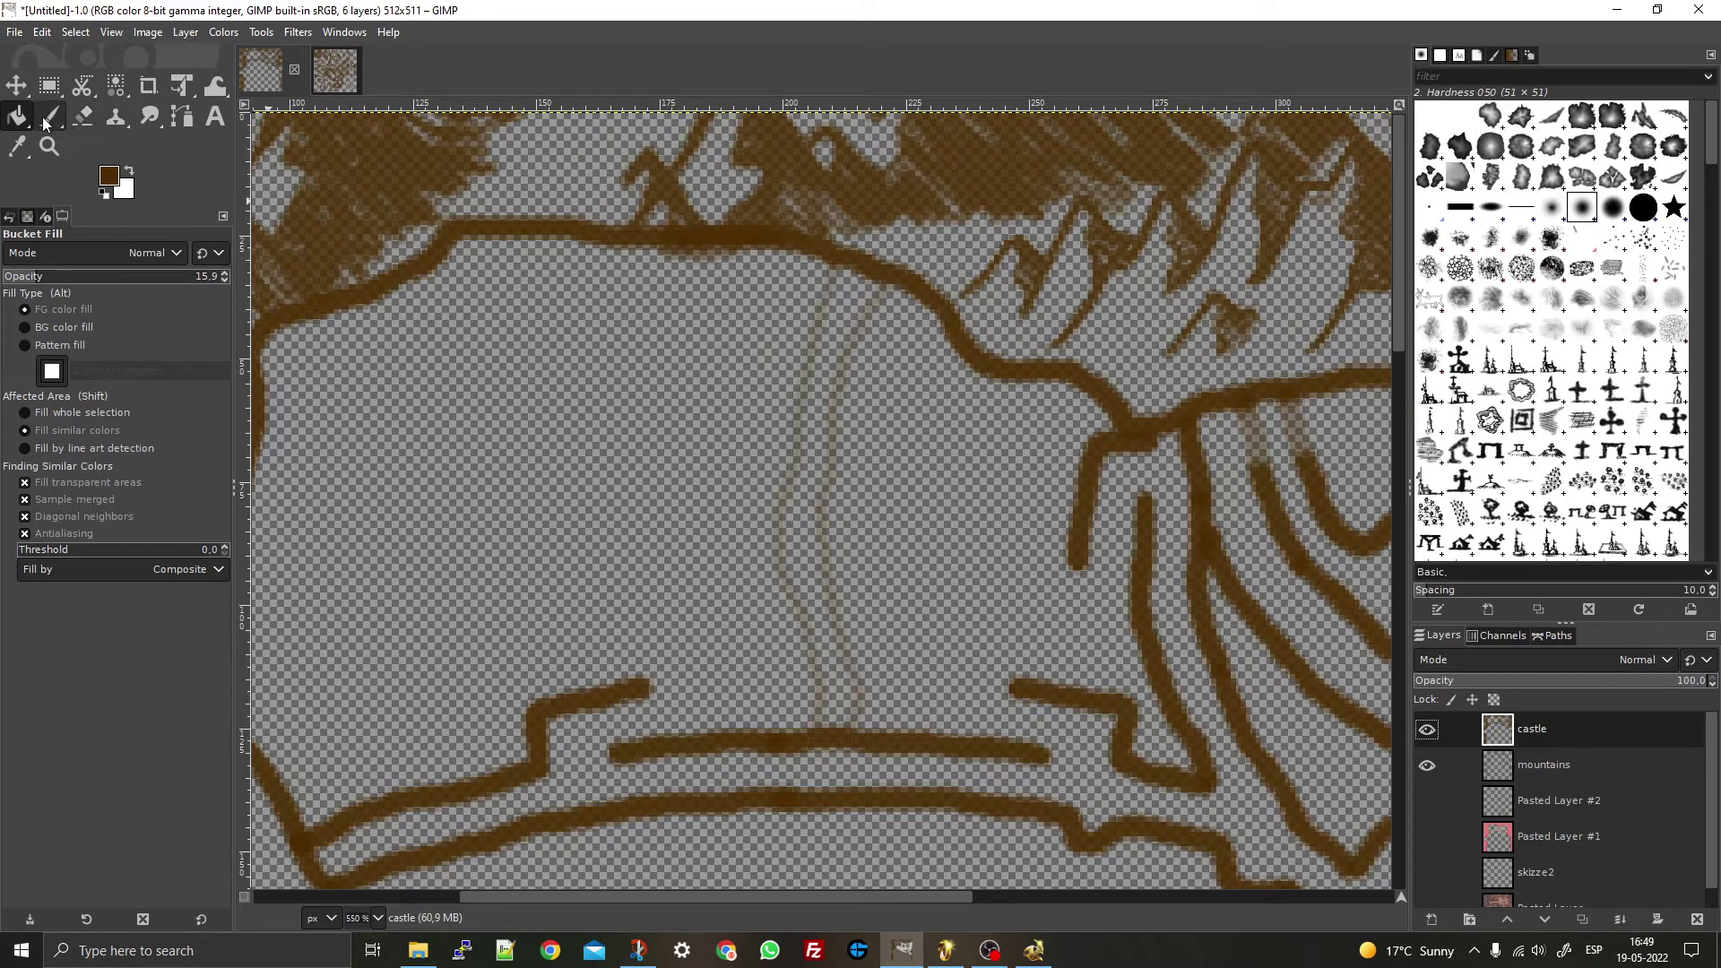
- Fill the stream between its traced edges above the wall with the foreground brown at opacity 15.9
scroll(783, 475, "up", 6)
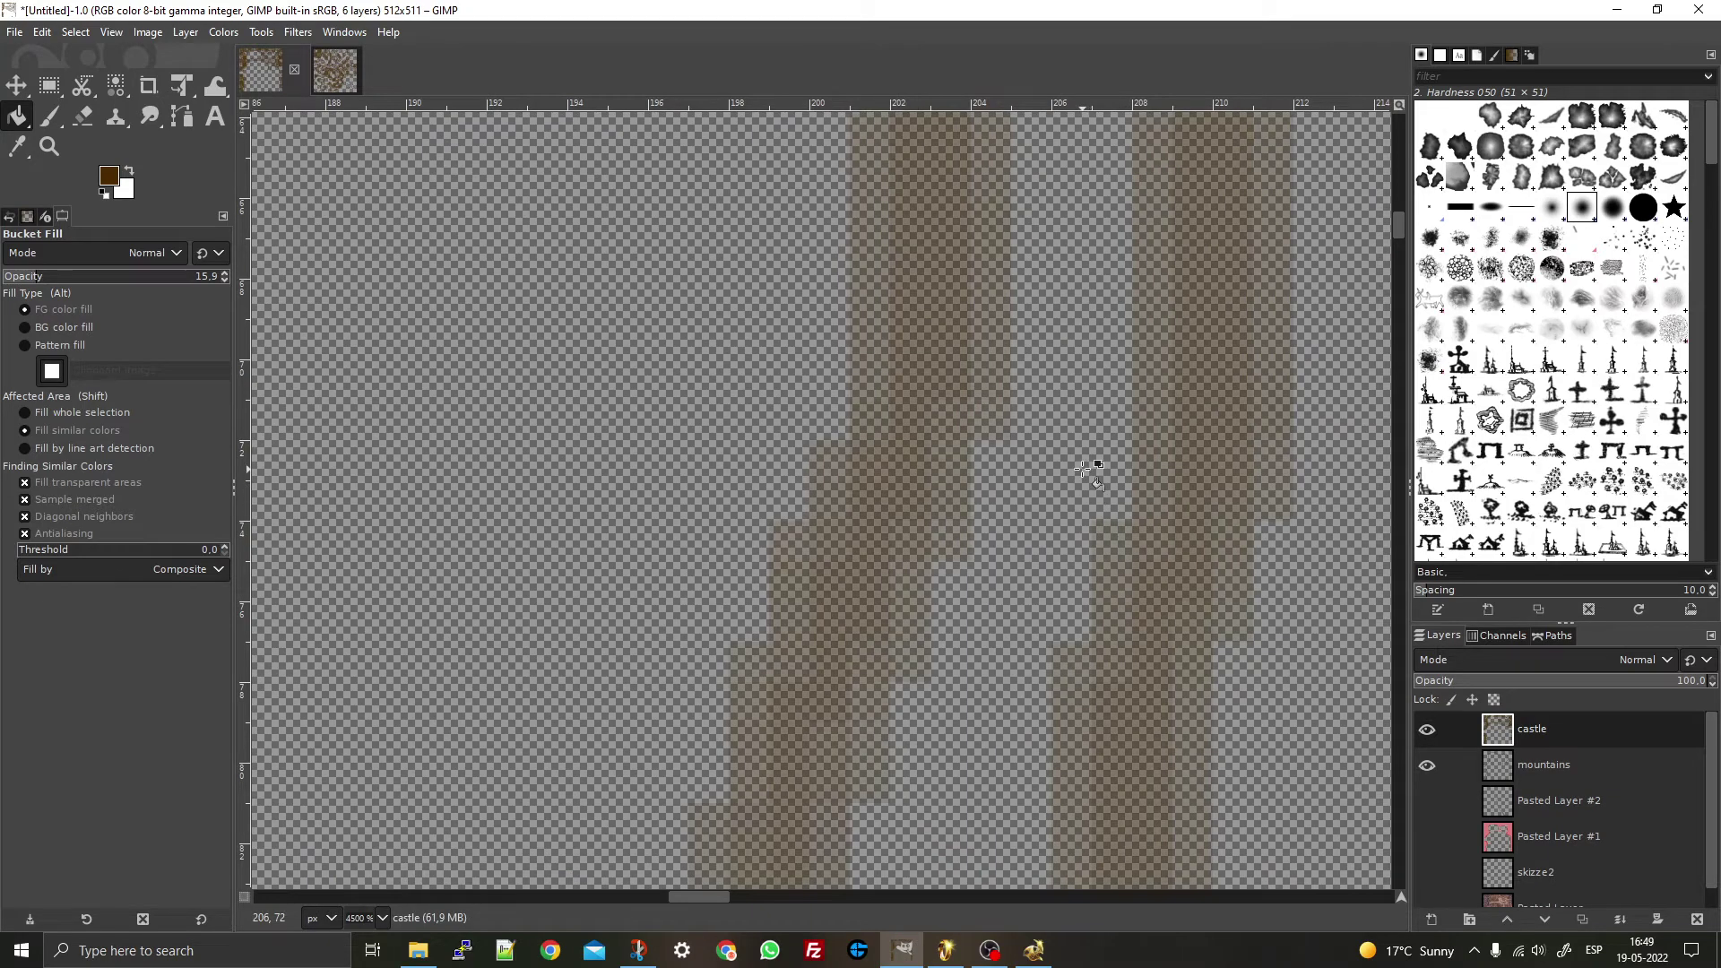
scroll(1067, 453, "down", 6)
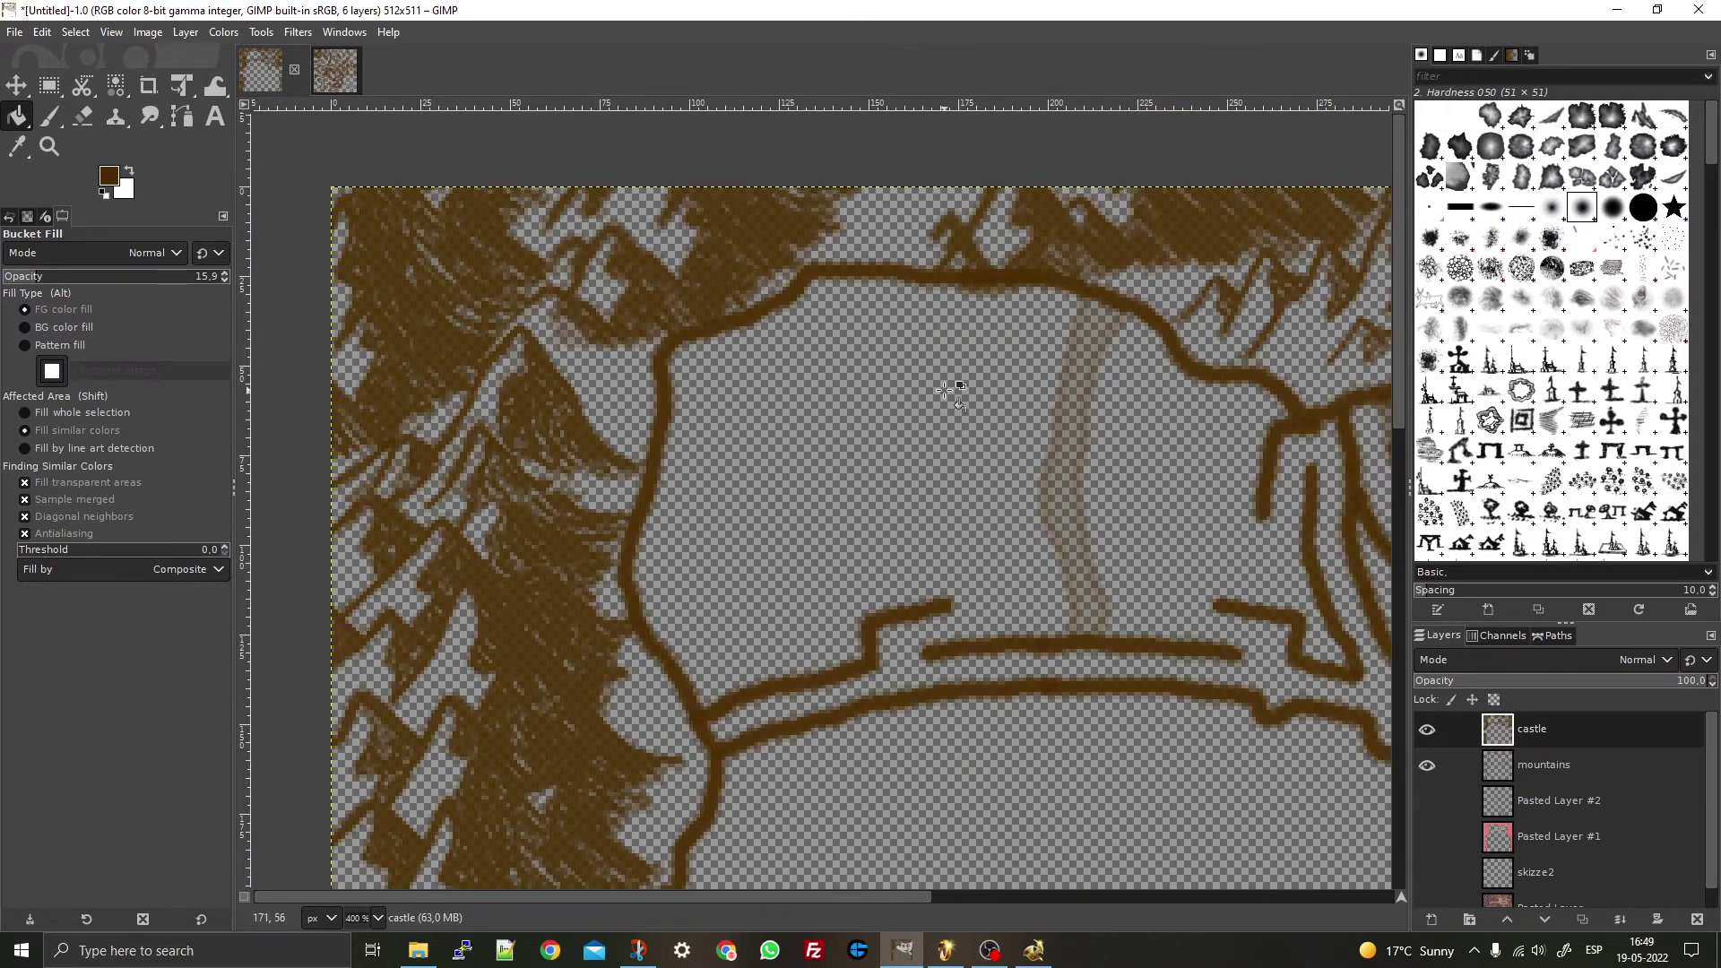
scroll(837, 372, "down", 3)
scroll(888, 418, "up", 2)
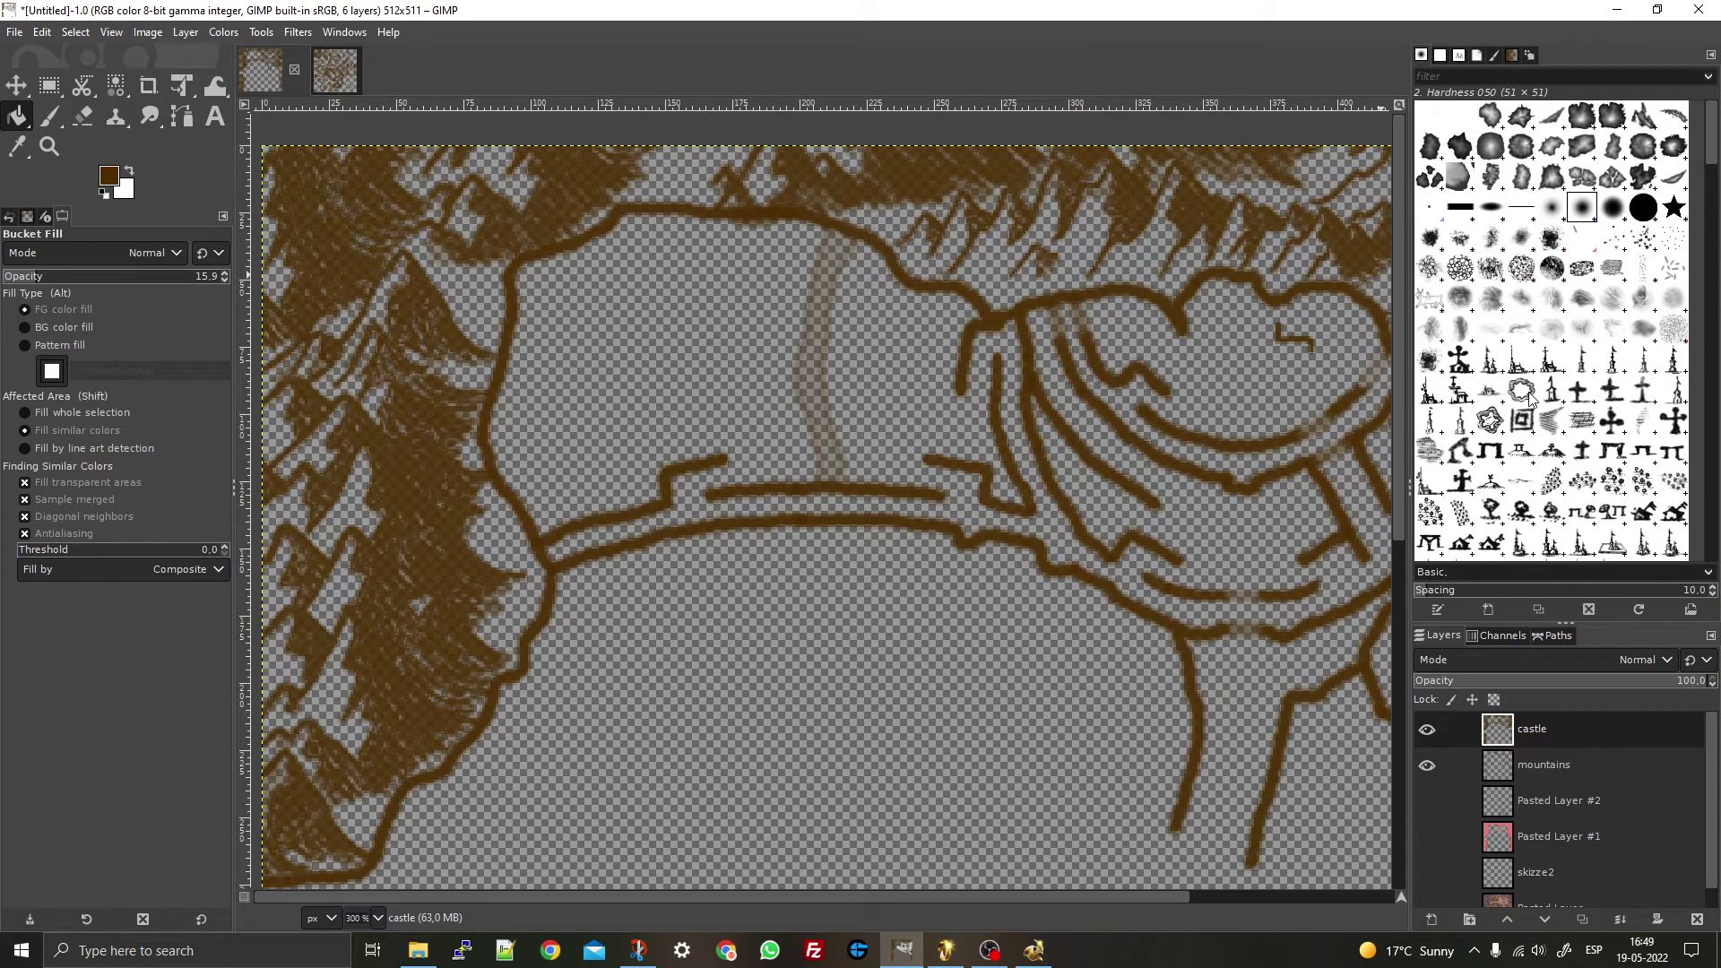
- Choose the Harrewyn Cartography Brushes.abr-148 hatching brush at size 113 and opacity 29.3, and show Pasted Layer #2 again
scroll(1528, 399, "down", 5)
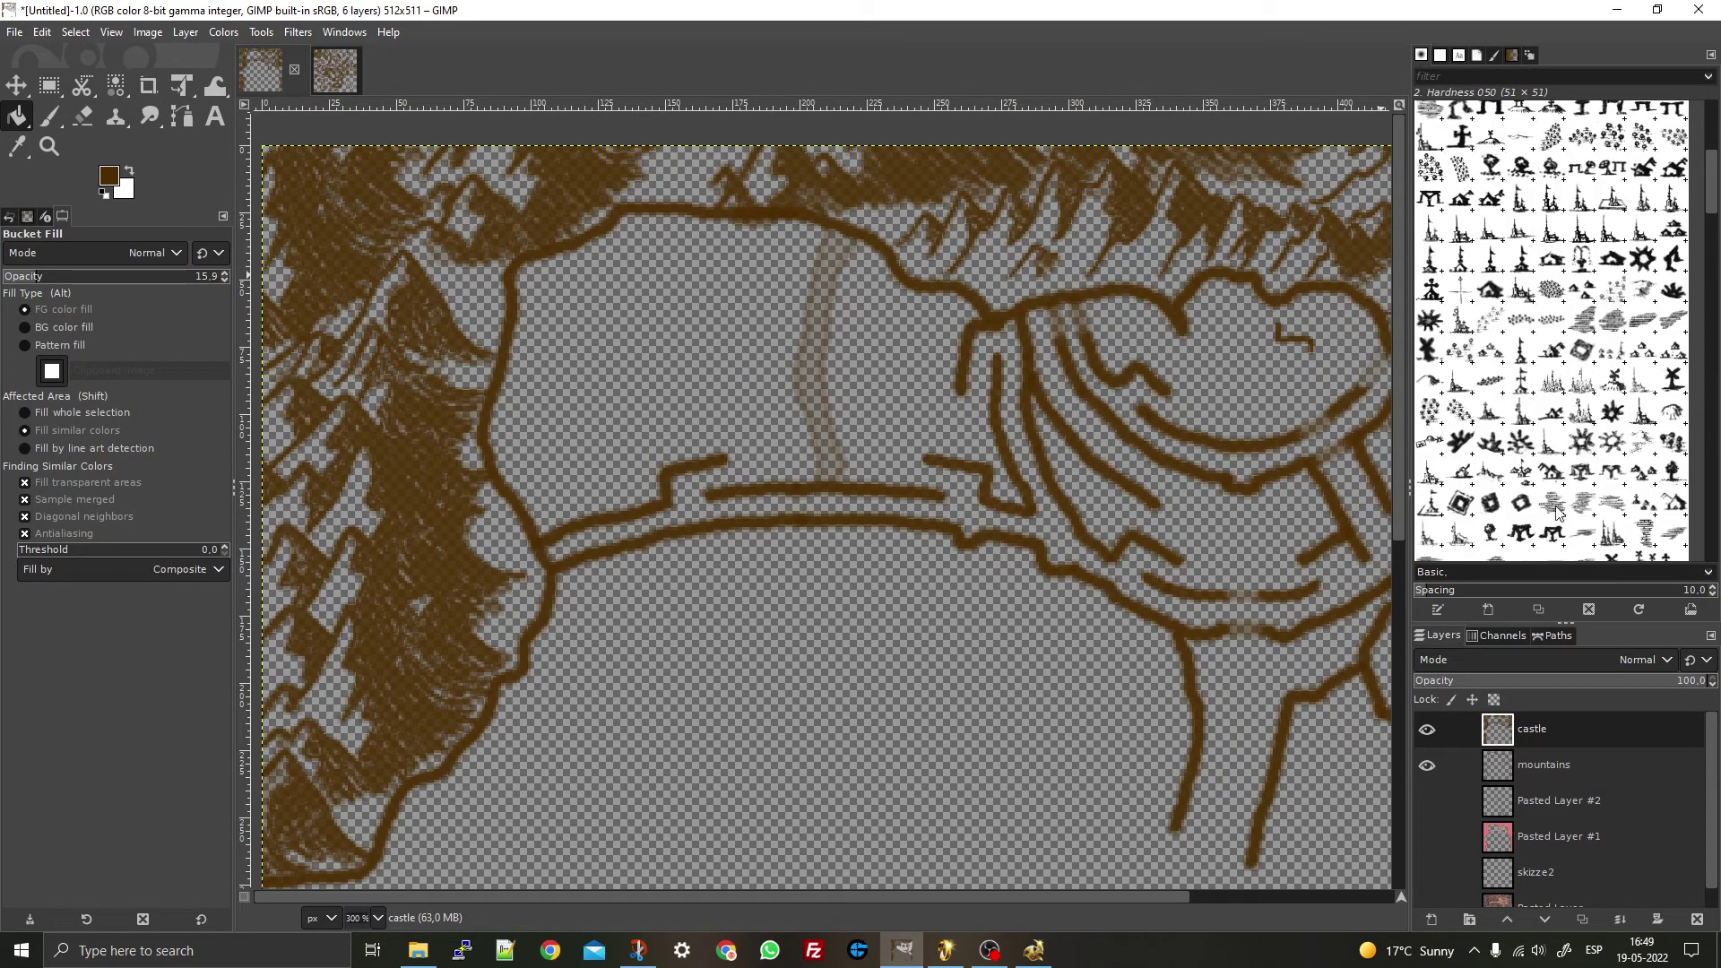
left_click(1557, 513)
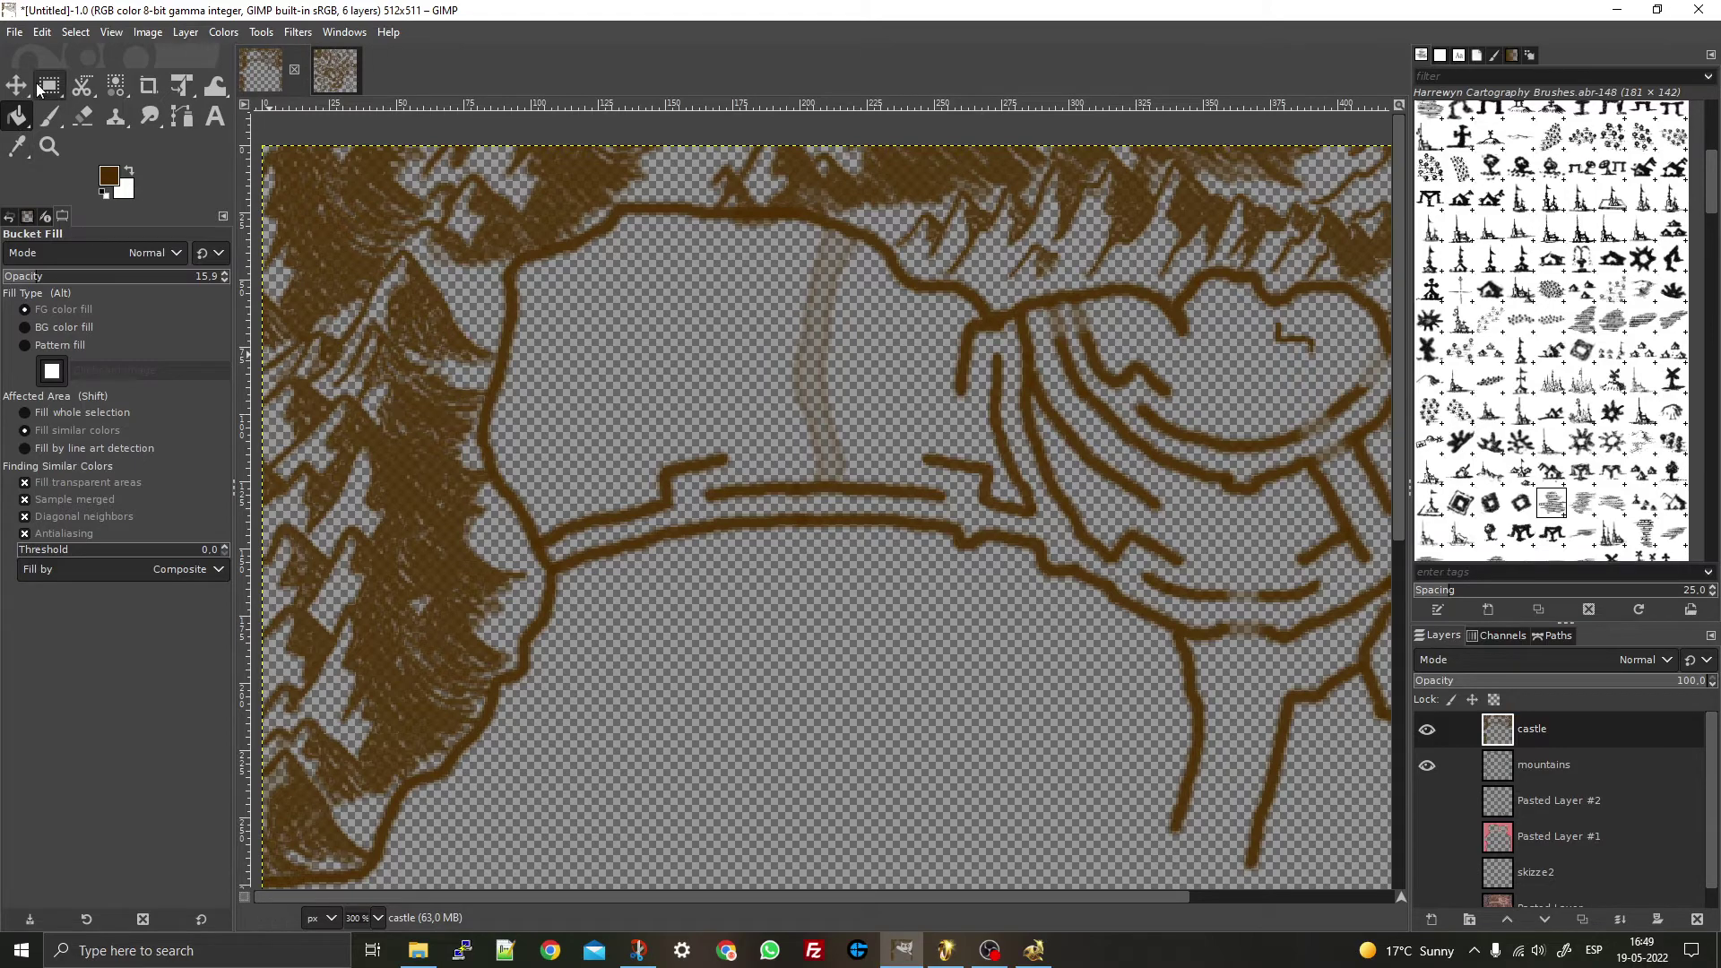
left_click(49, 117)
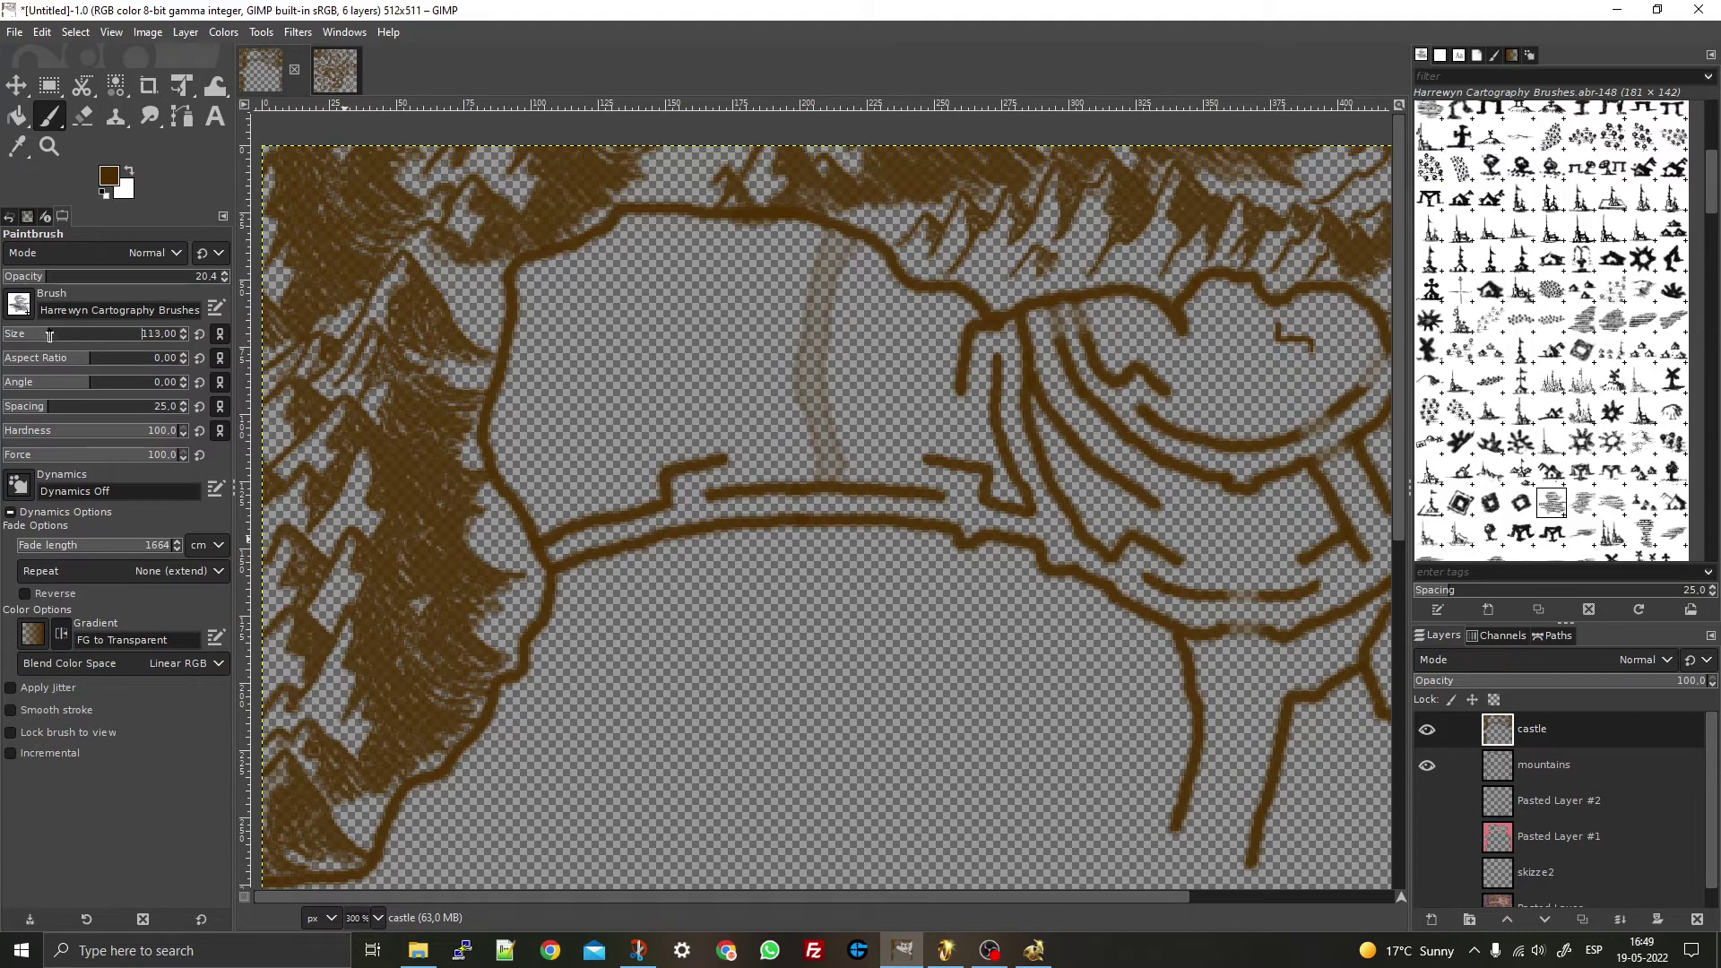
left_click_drag(113, 280, 66, 282)
left_click(1428, 872)
left_click(1428, 800)
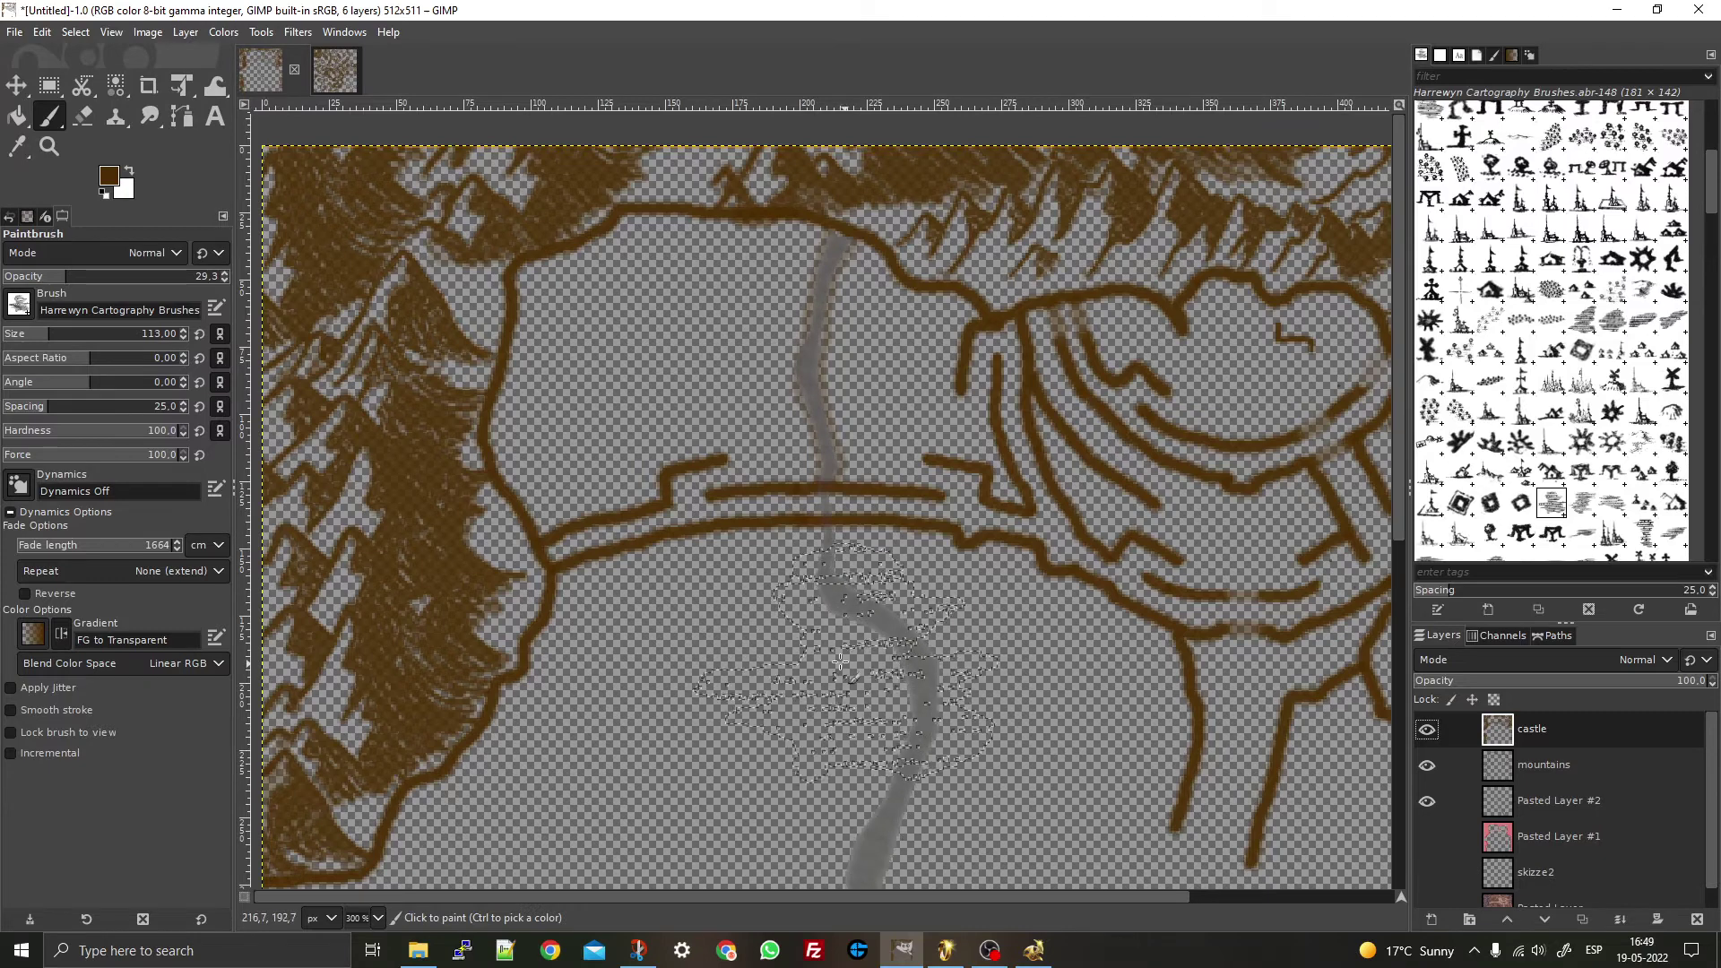
- Paint light horizontal hatching along the stream from below the wall down to the arch at the map's lower edge
scroll(840, 674, "down", 5)
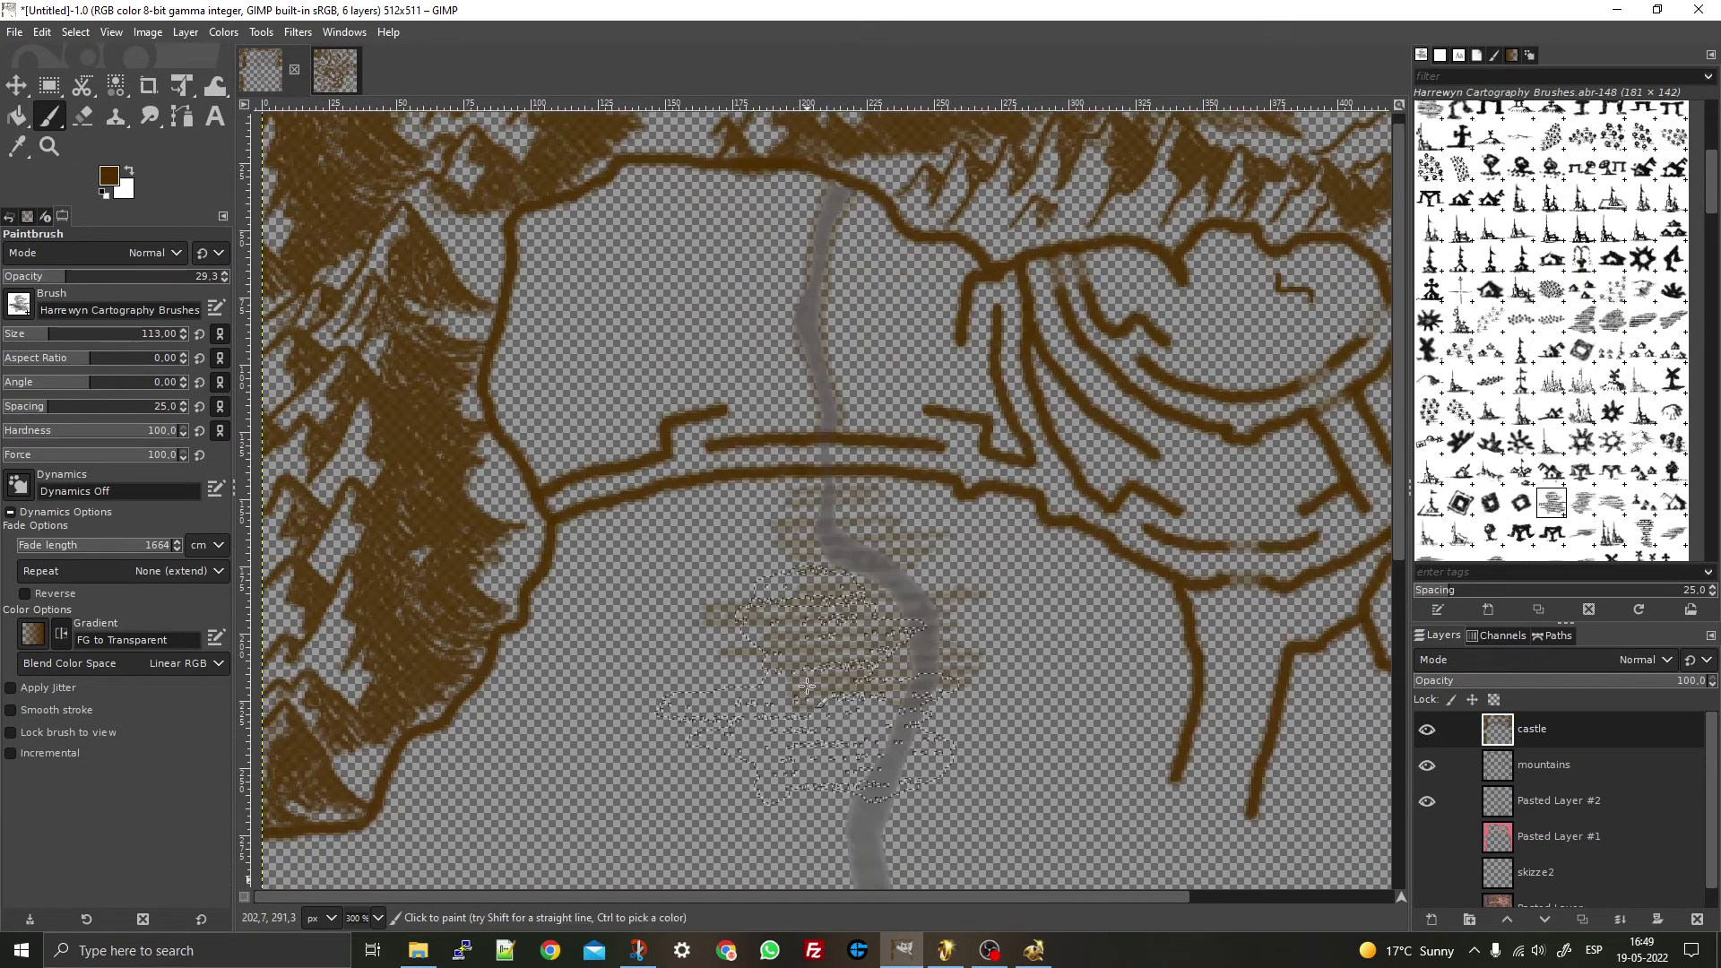
left_click_drag(933, 415, 934, 623)
scroll(1202, 664, "down", 2)
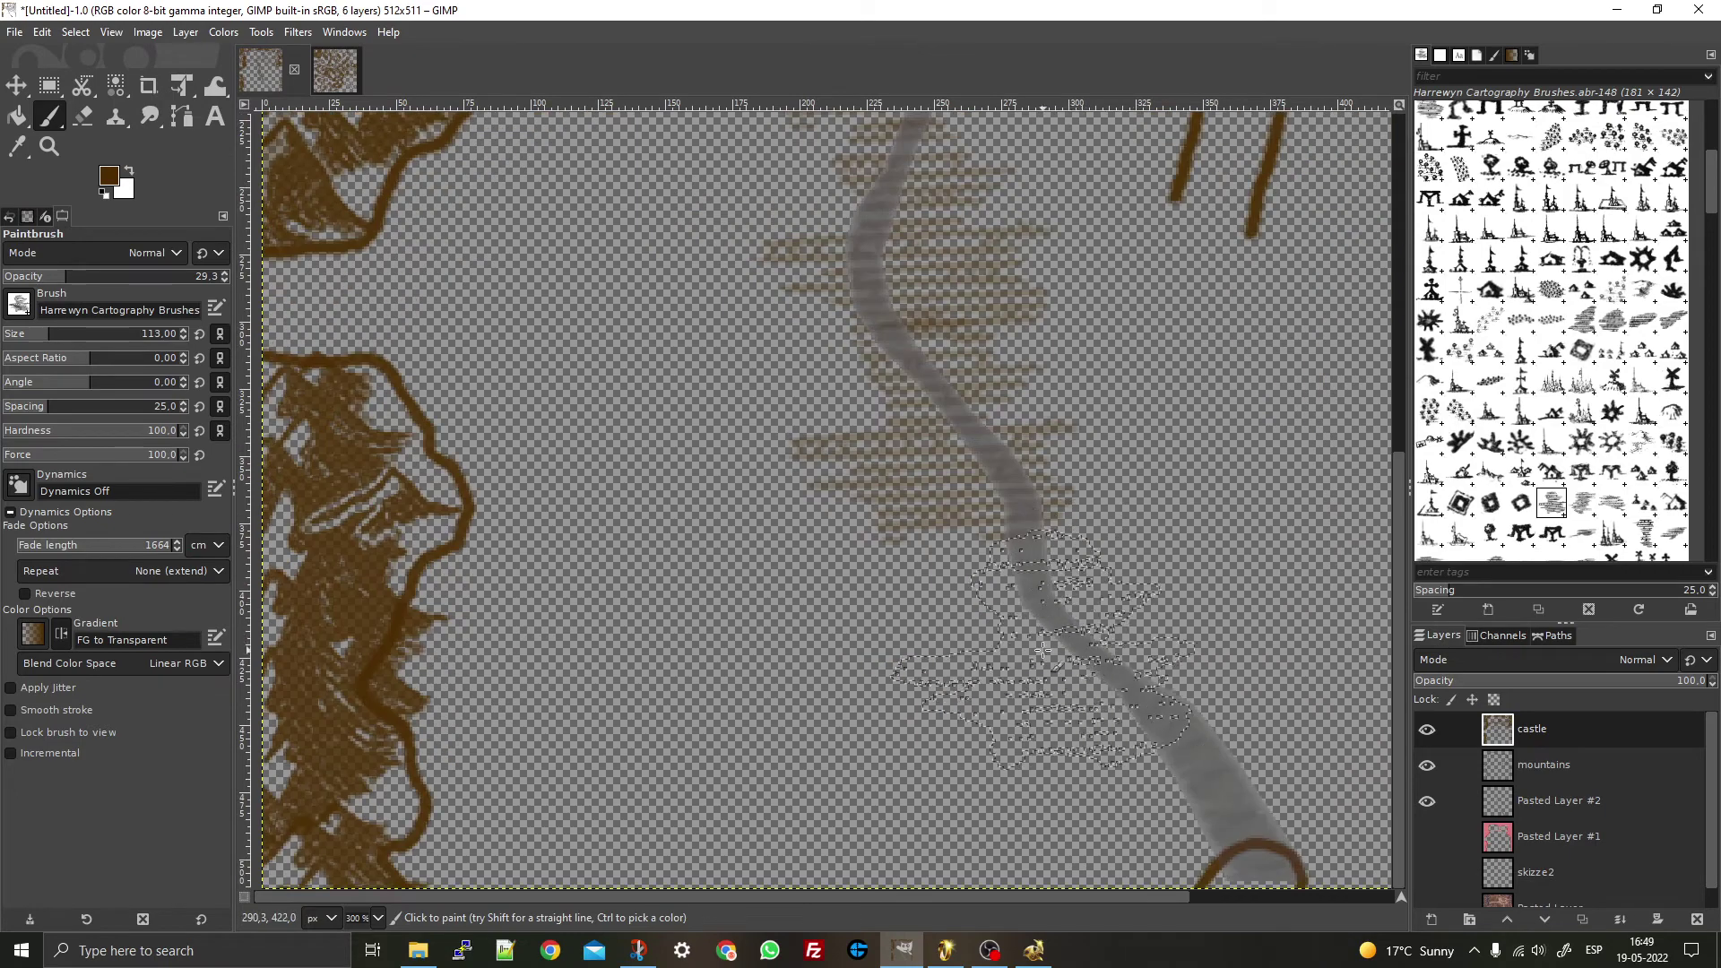
left_click(1040, 663)
left_click(1199, 825)
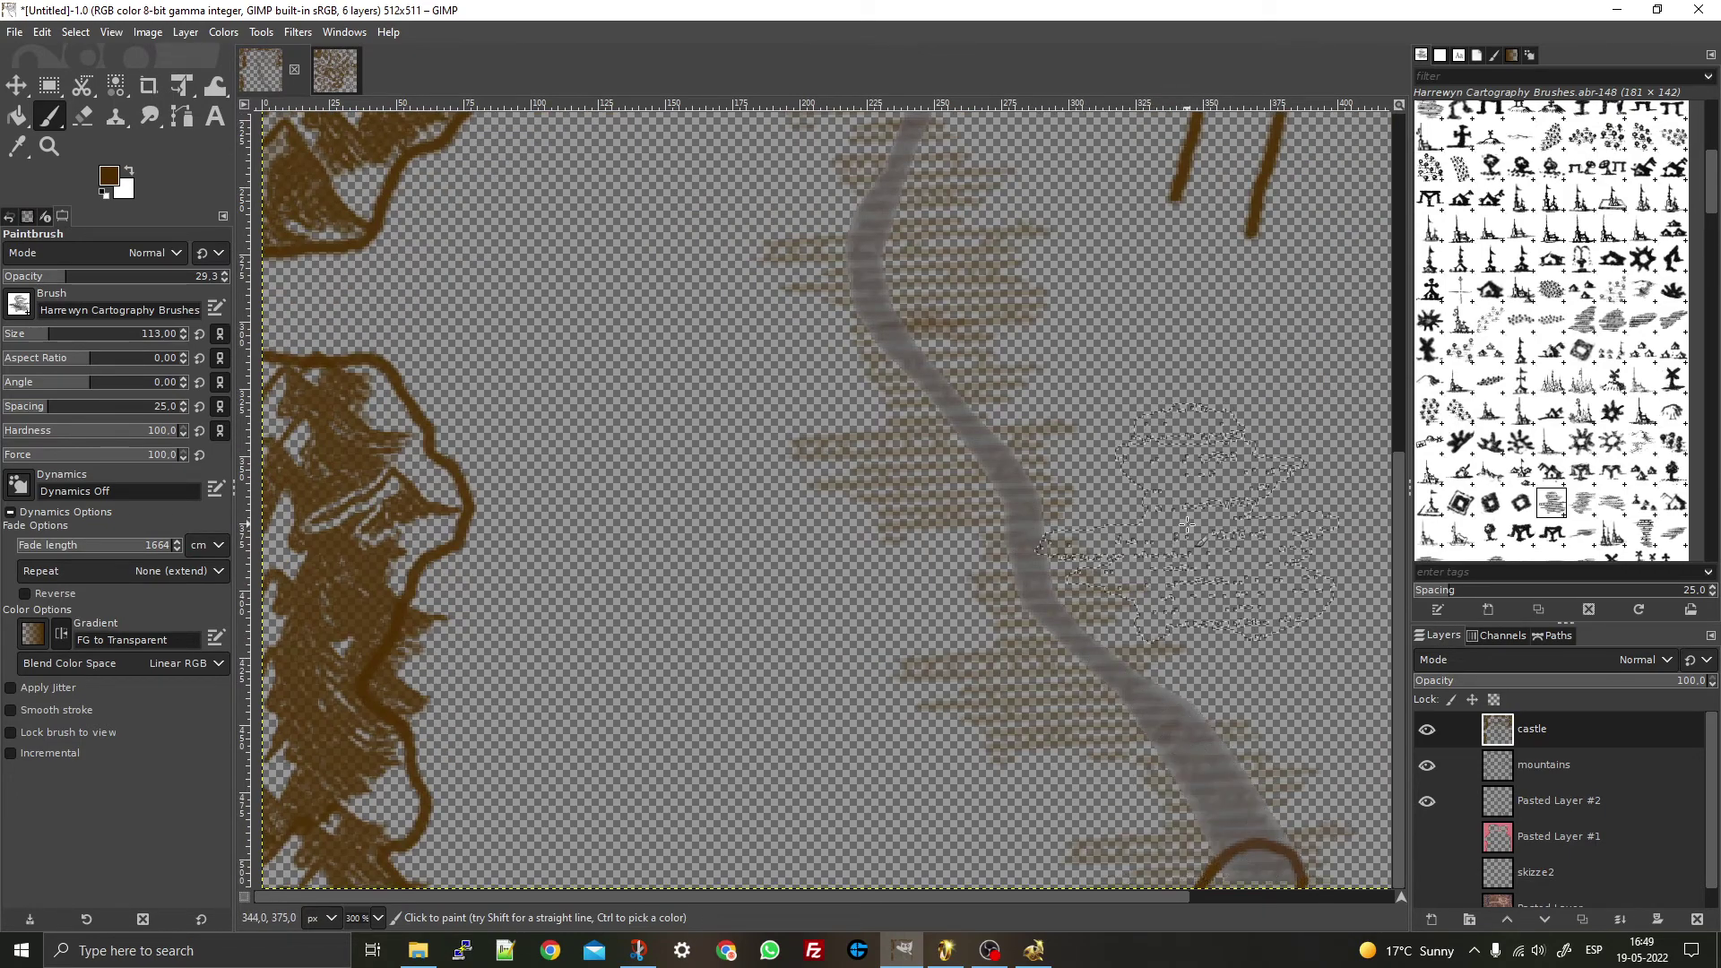
scroll(999, 341, "up", 6)
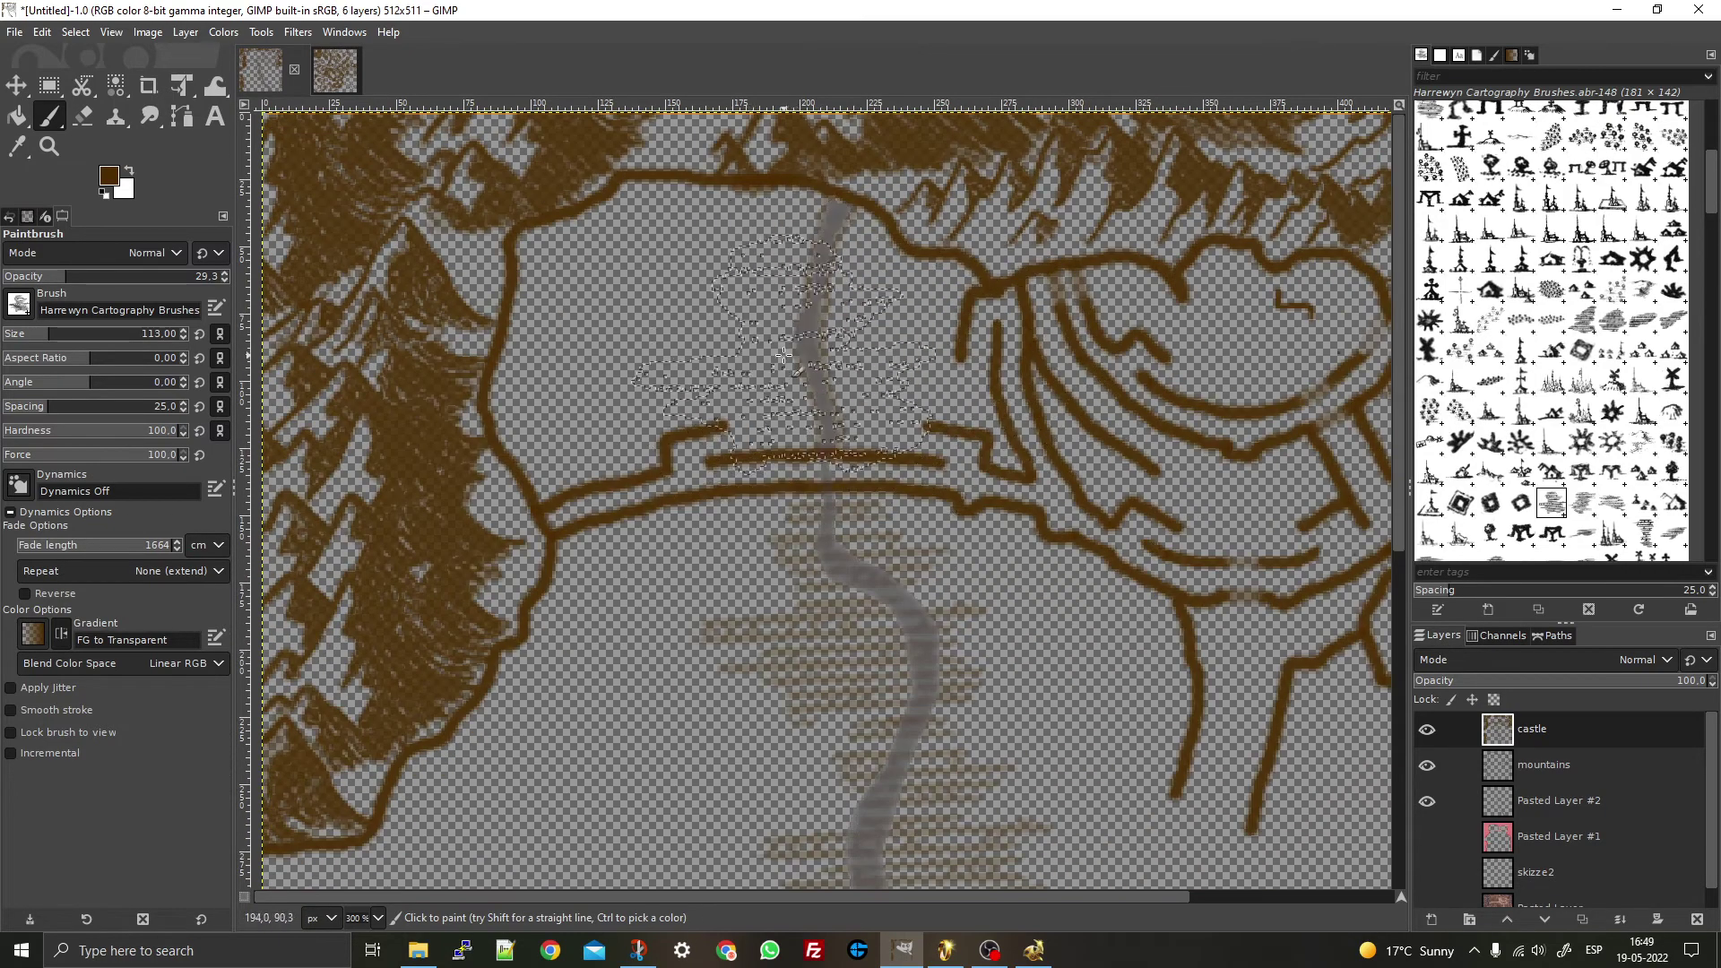
- Set up the Eraser with the 2. Hardness 075 brush at opacity 76
left_click(82, 116)
scroll(1494, 242, "up", 5)
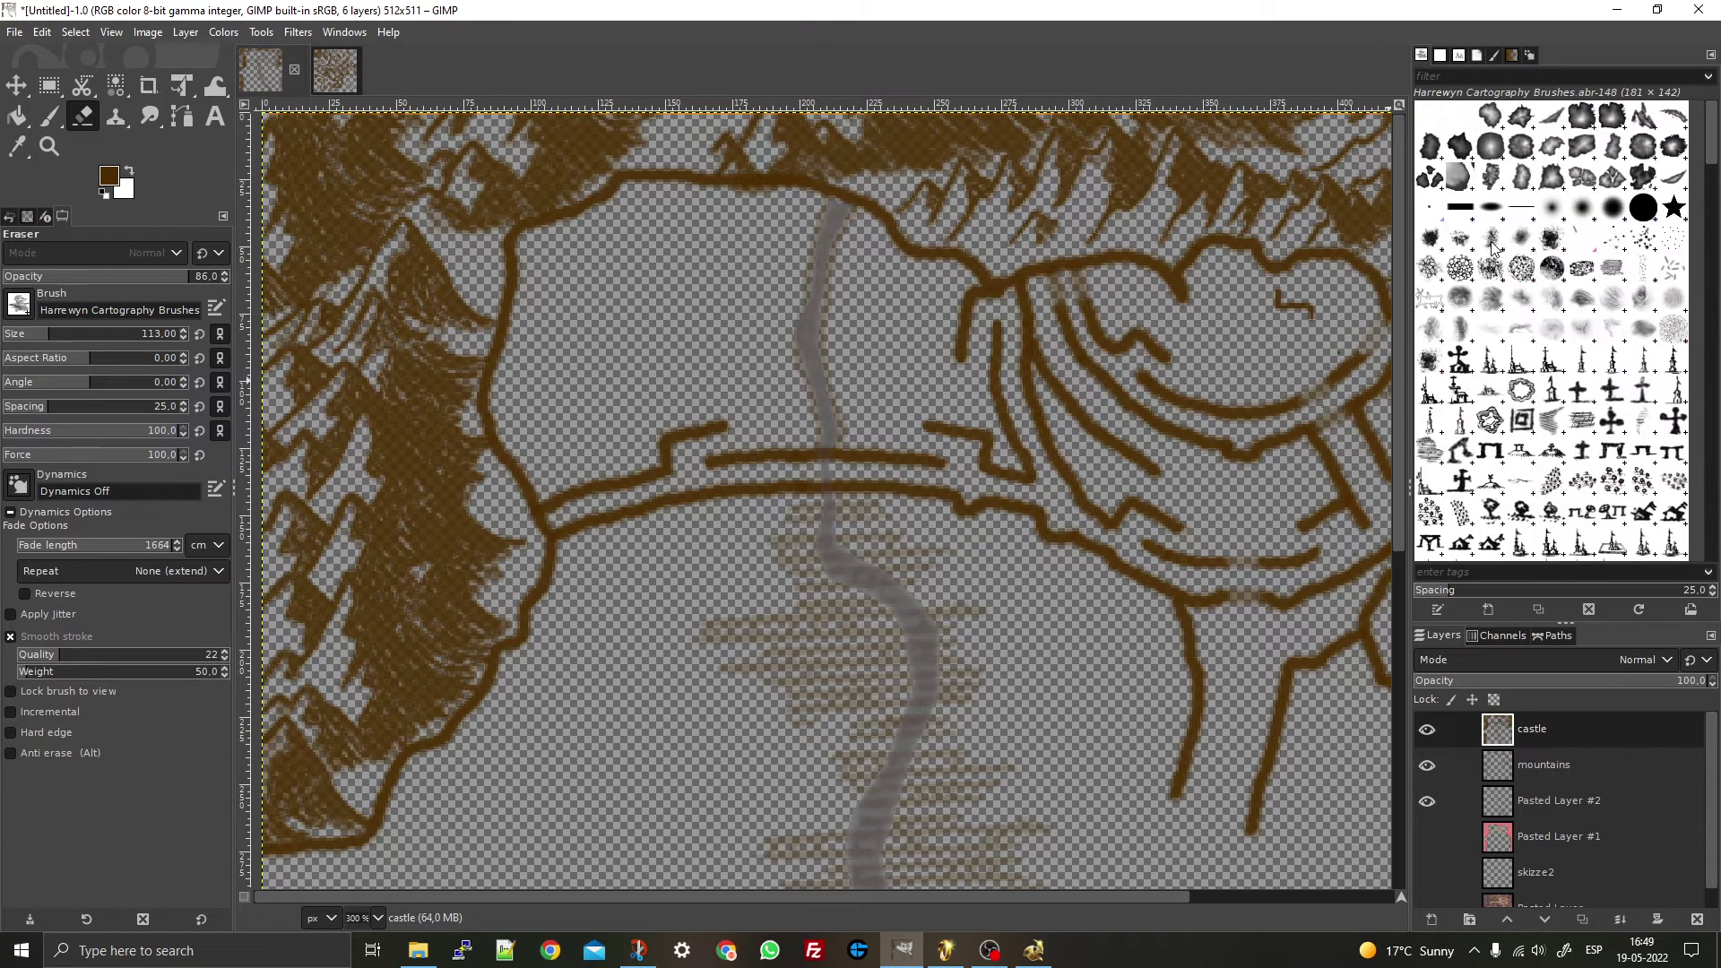
left_click(1612, 208)
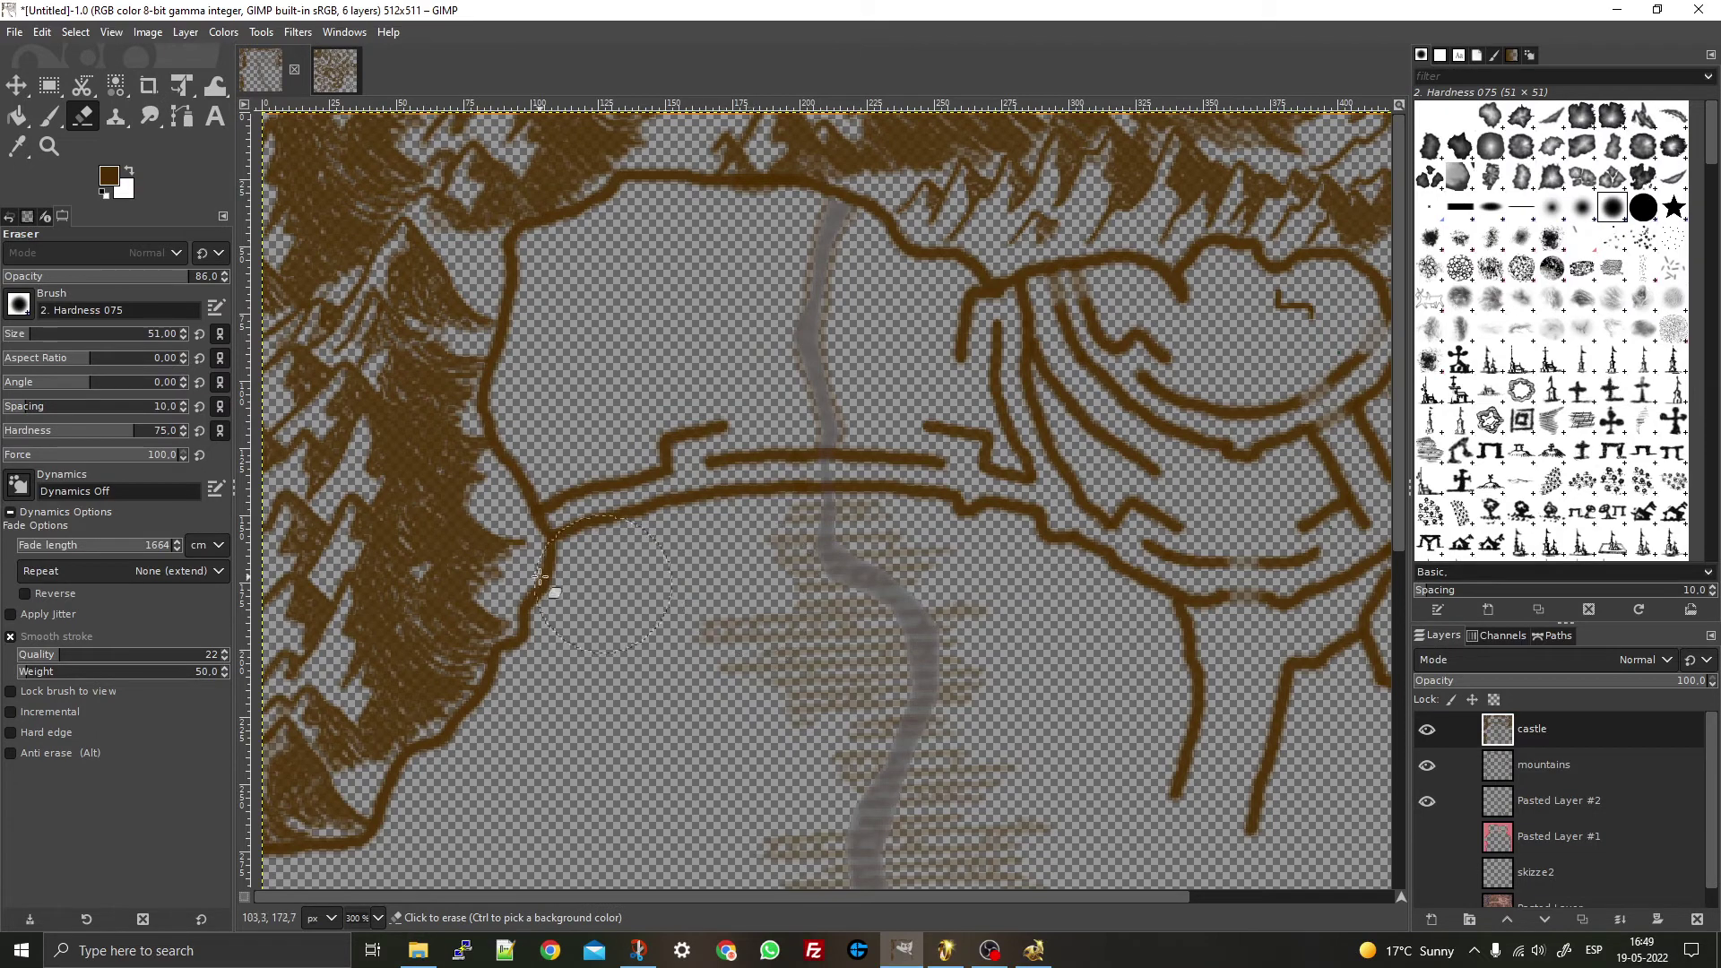
left_click_drag(129, 280, 167, 284)
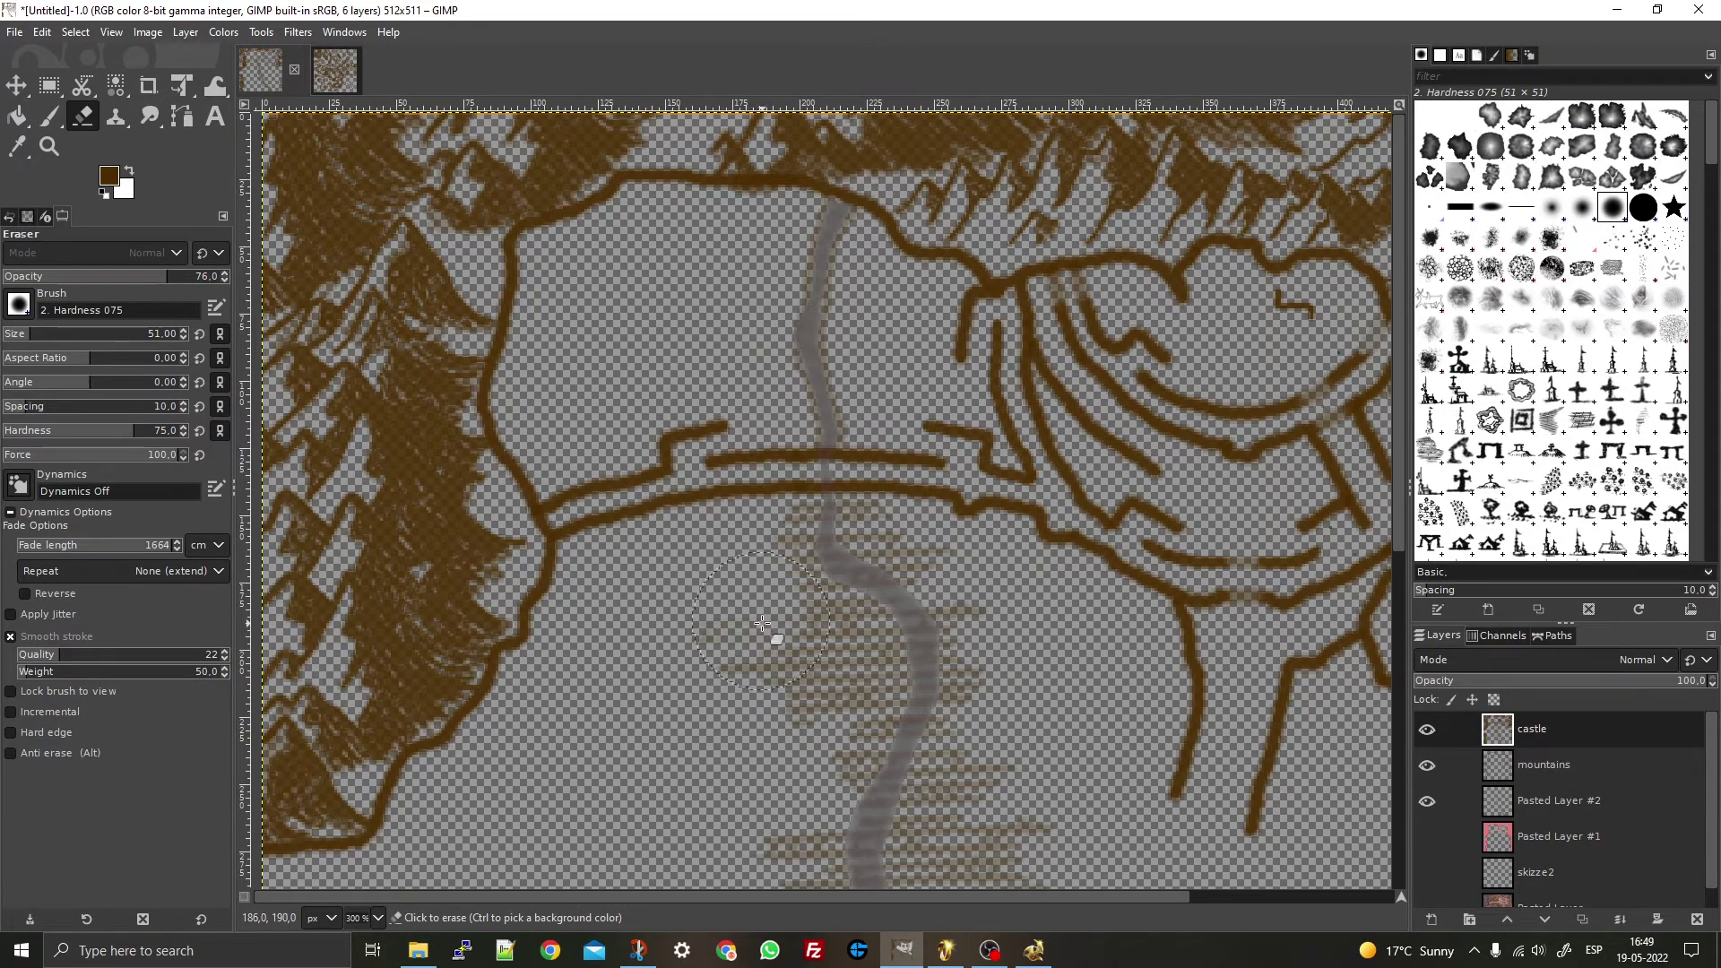
- Erase the excess hatching on both sides of the stream below the wall, leaving only a narrow band along it
scroll(798, 603, "down", 4)
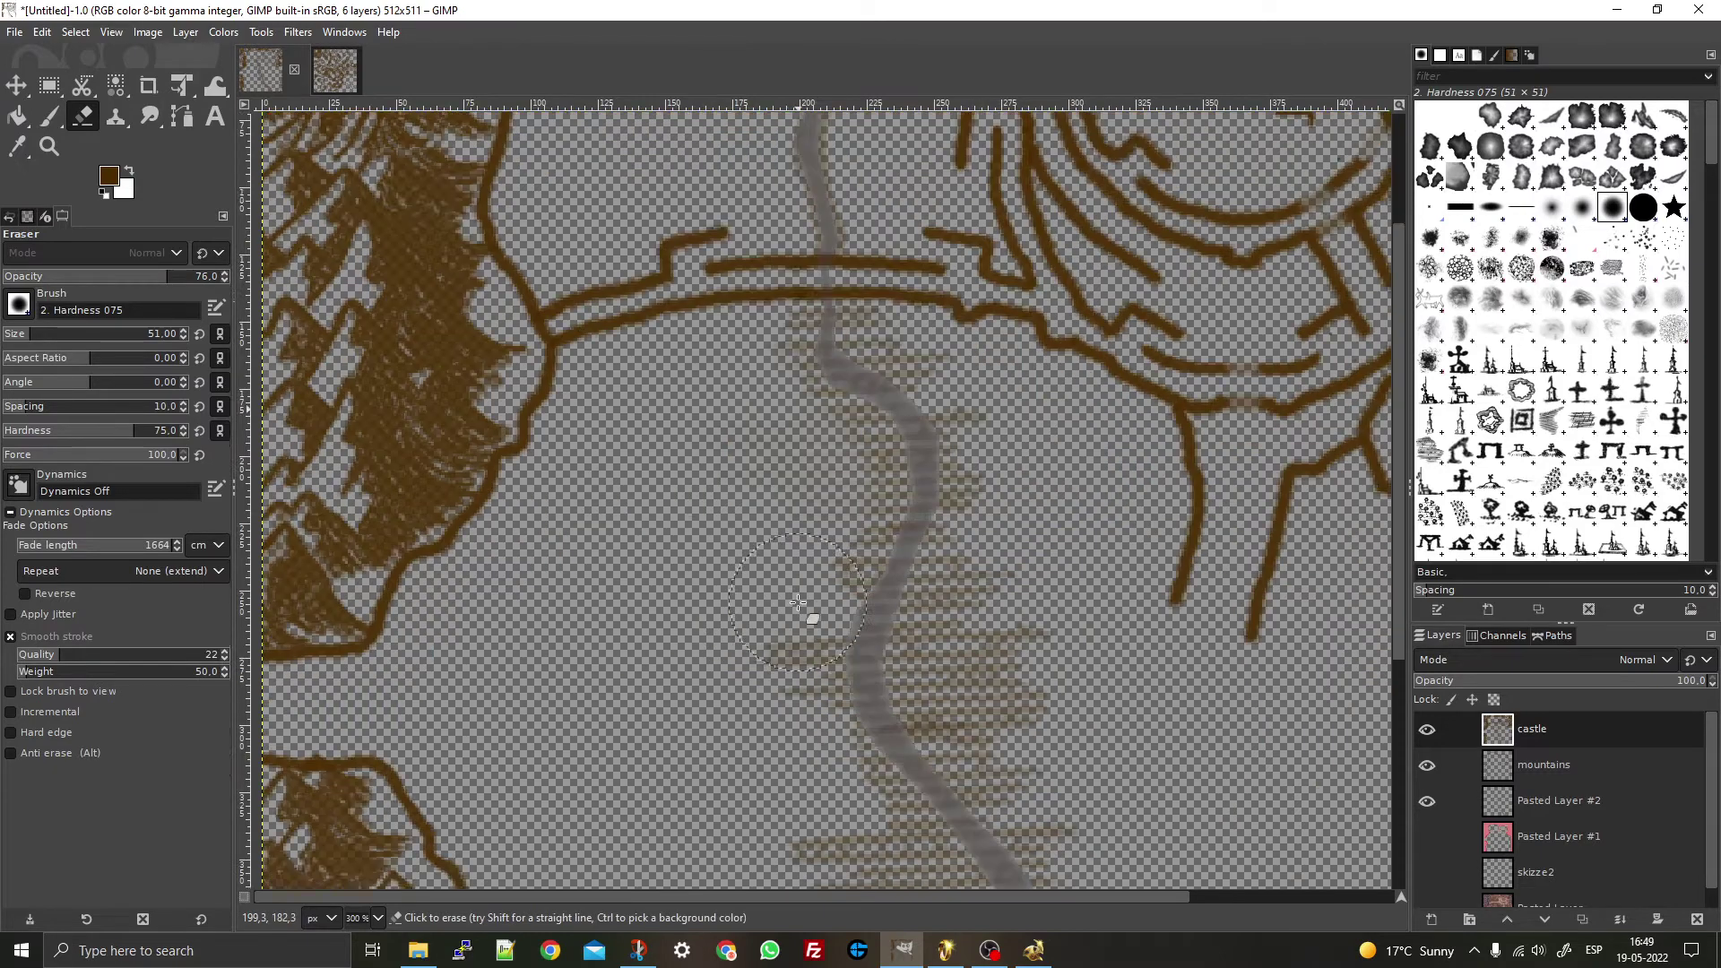
scroll(798, 603, "down", 4)
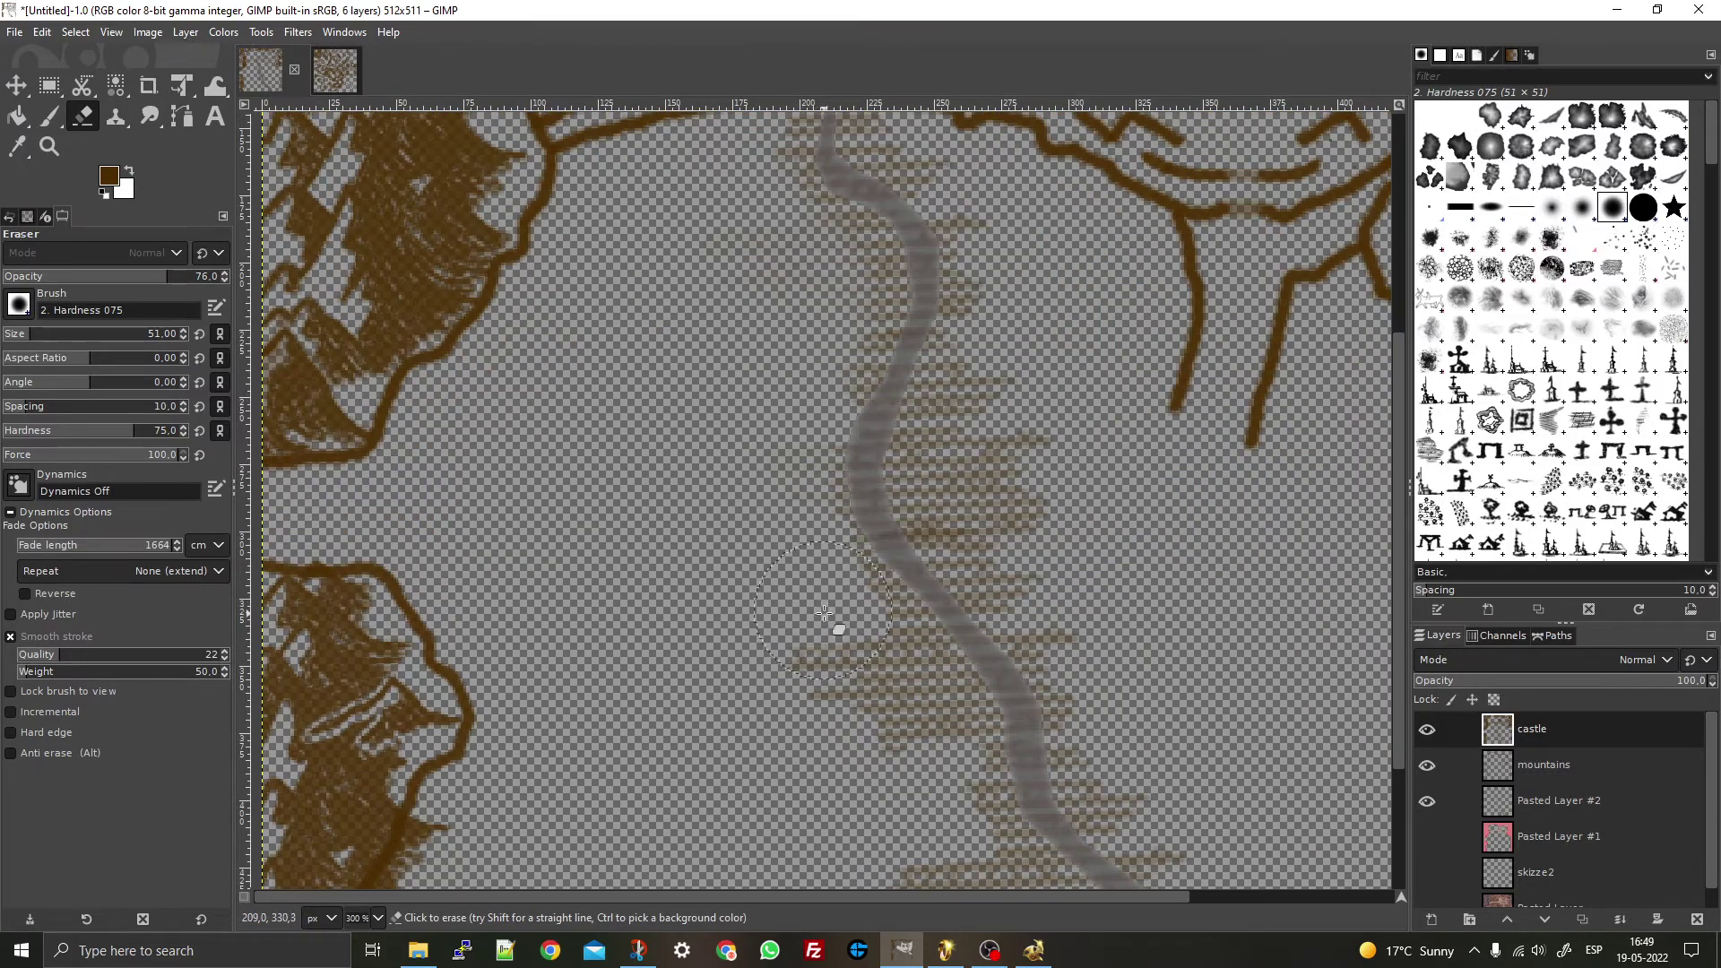
scroll(843, 671, "down", 4)
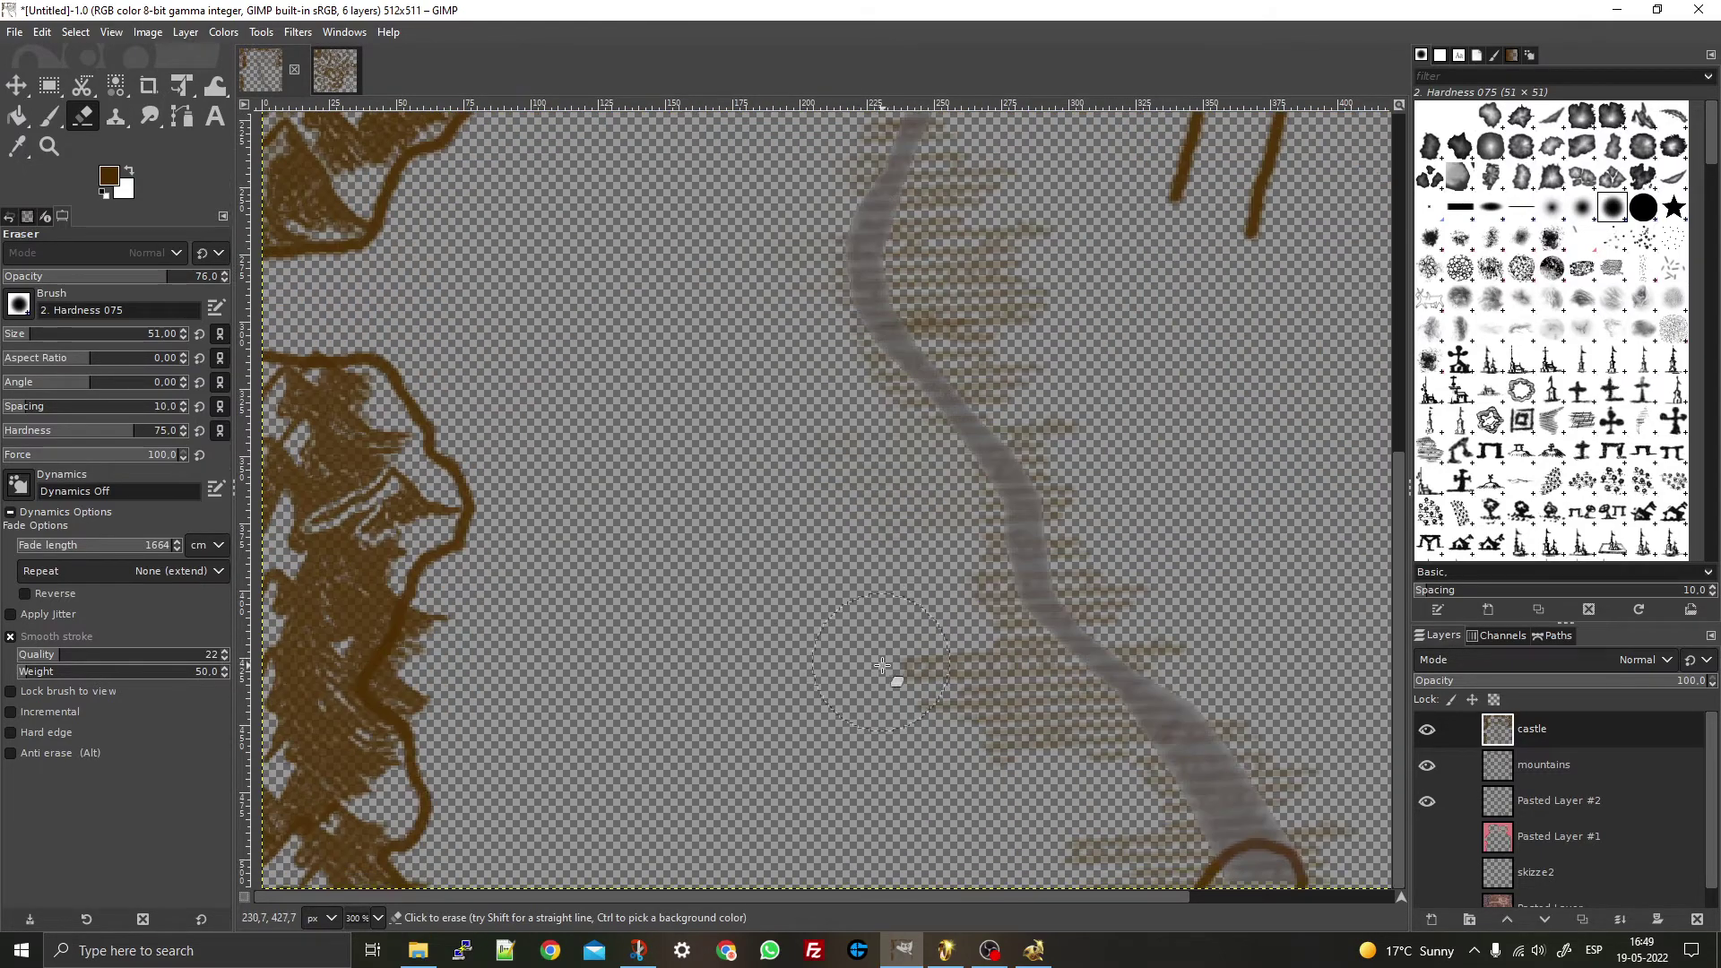
mouse_move(883, 665)
left_mouse_down()
mouse_move(922, 606)
mouse_move(1121, 861)
mouse_move(1138, 853)
mouse_move(984, 673)
left_mouse_up()
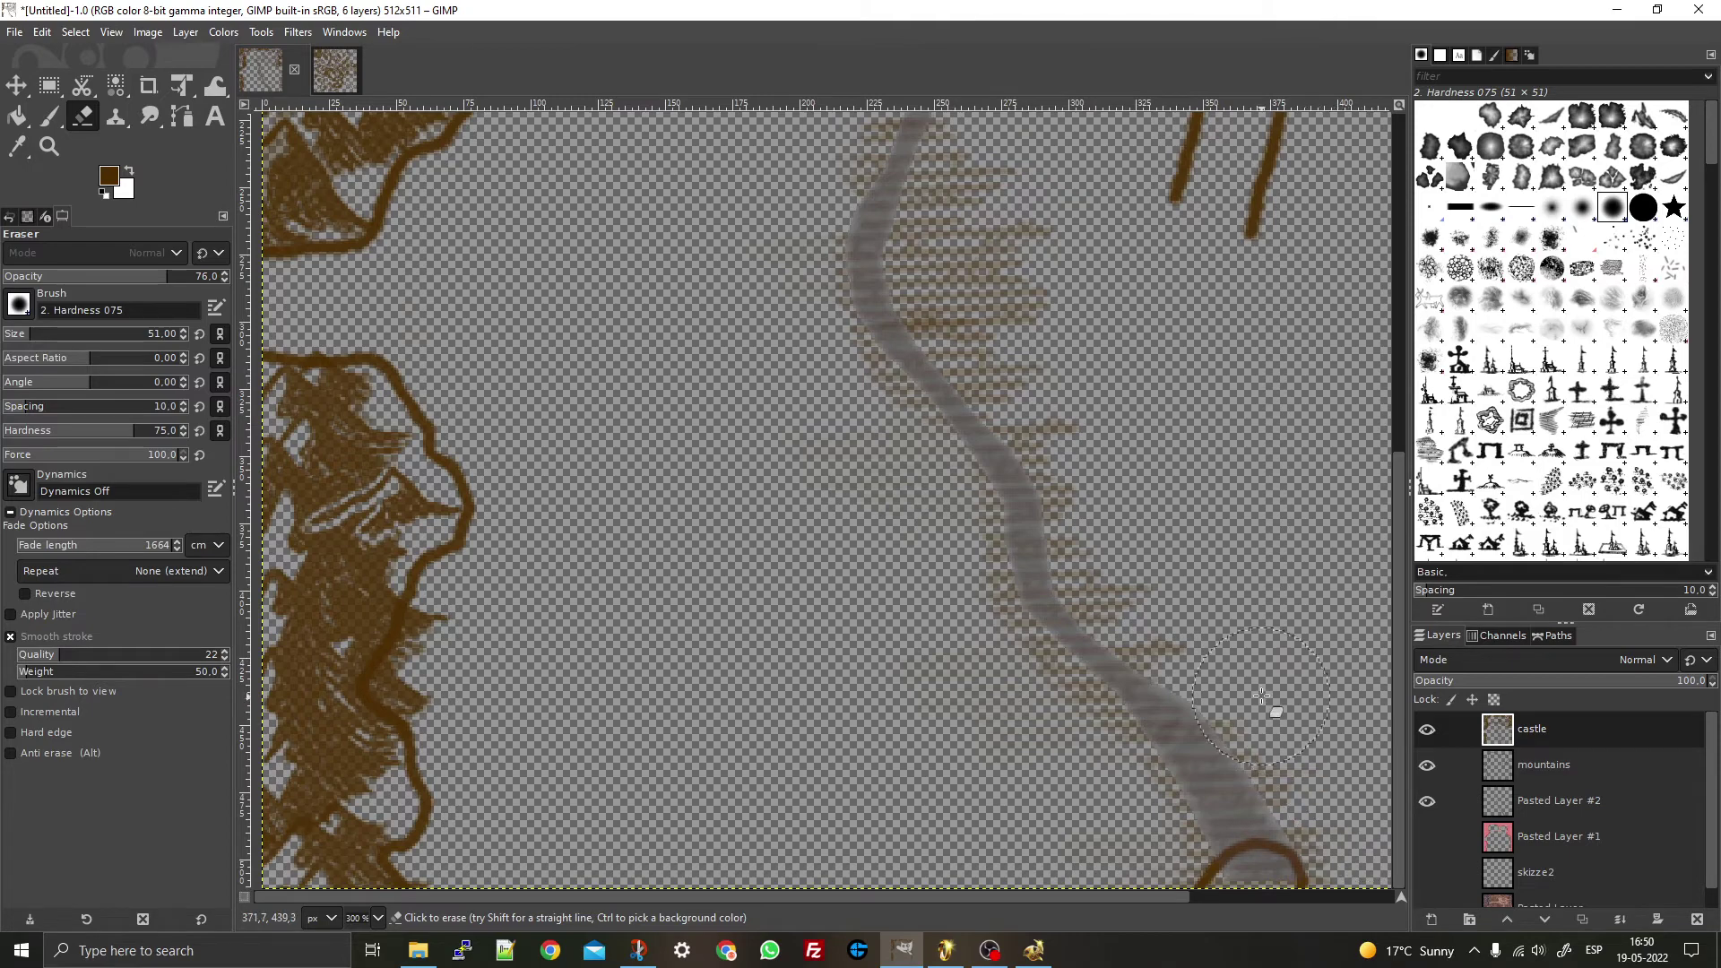
mouse_move(1261, 695)
left_mouse_down()
mouse_move(1149, 578)
mouse_move(1071, 396)
mouse_move(994, 350)
mouse_move(974, 222)
left_mouse_up()
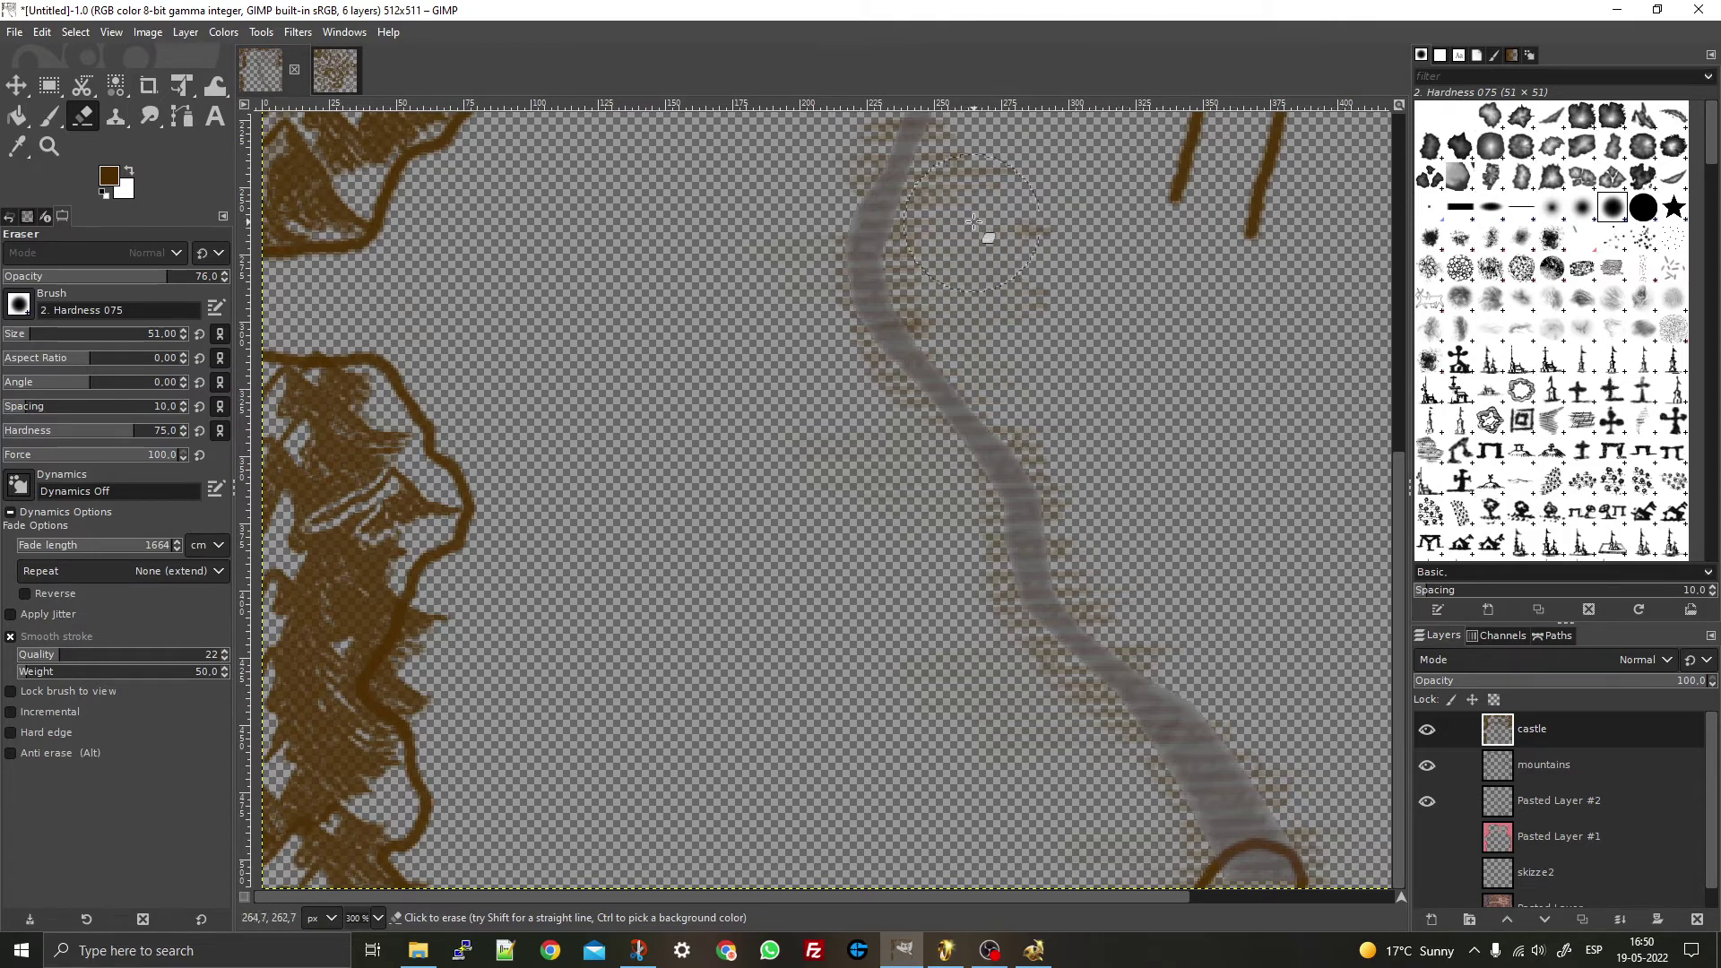
scroll(1068, 308, "up", 5)
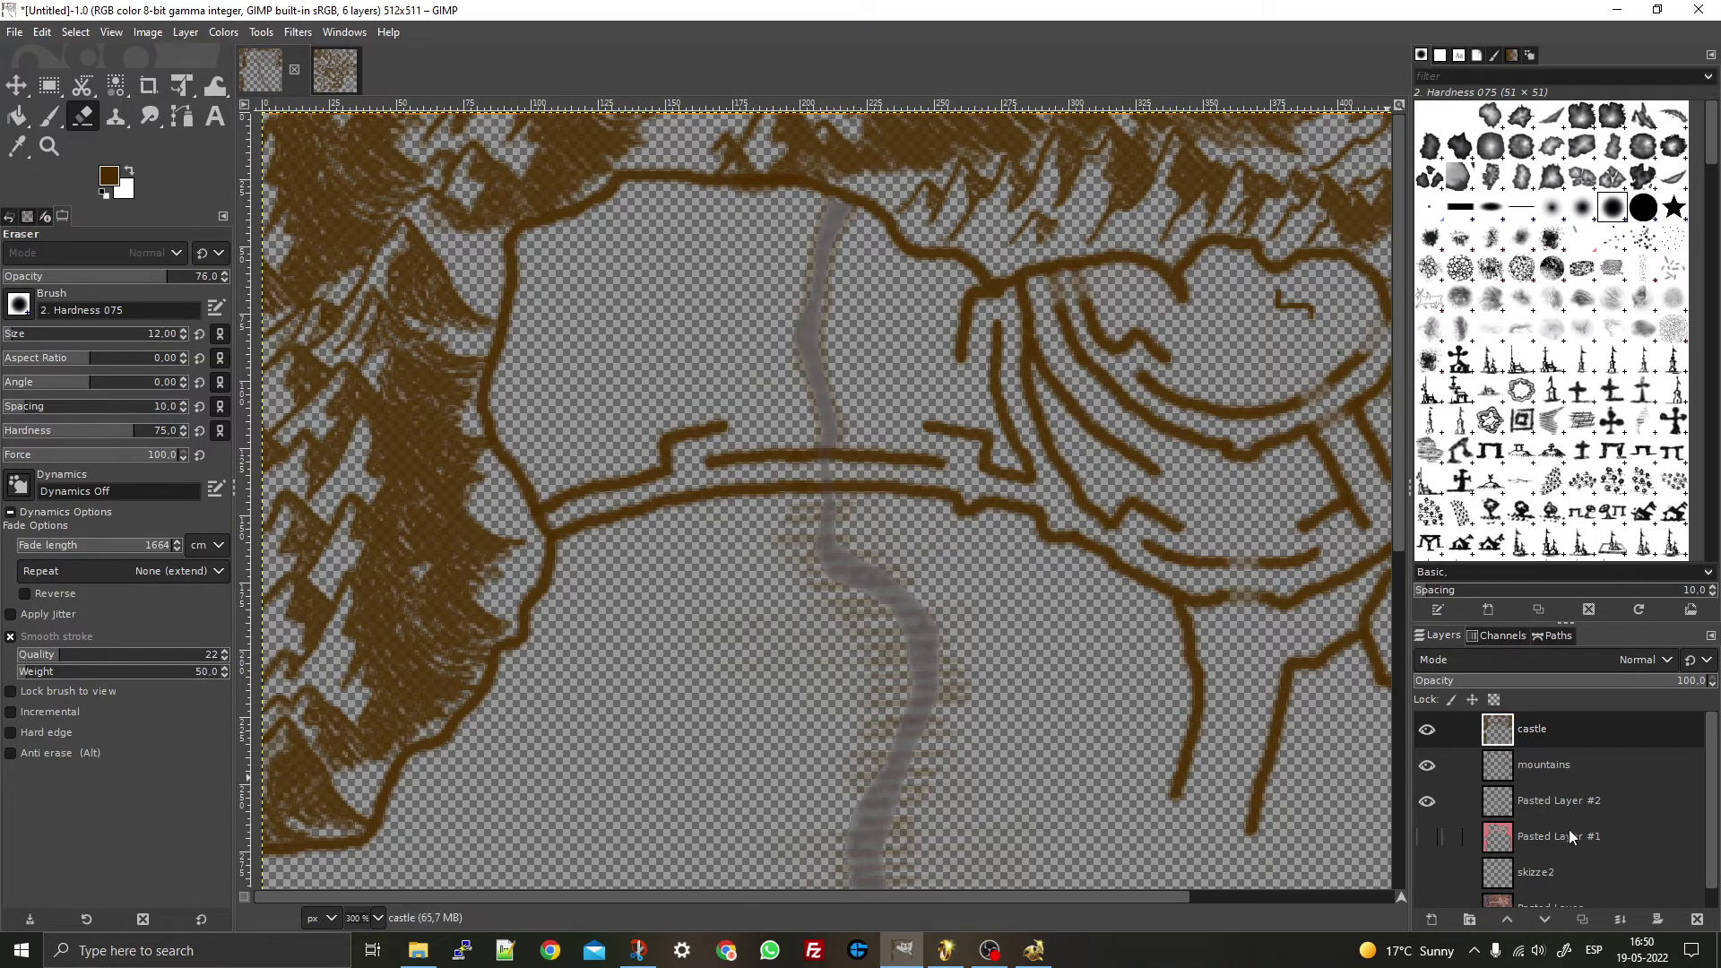
- Inspect the hatched stream with Pasted Layer #2 hidden, and undo the hatching and erasing below the wall
left_click(1426, 798)
key("1")
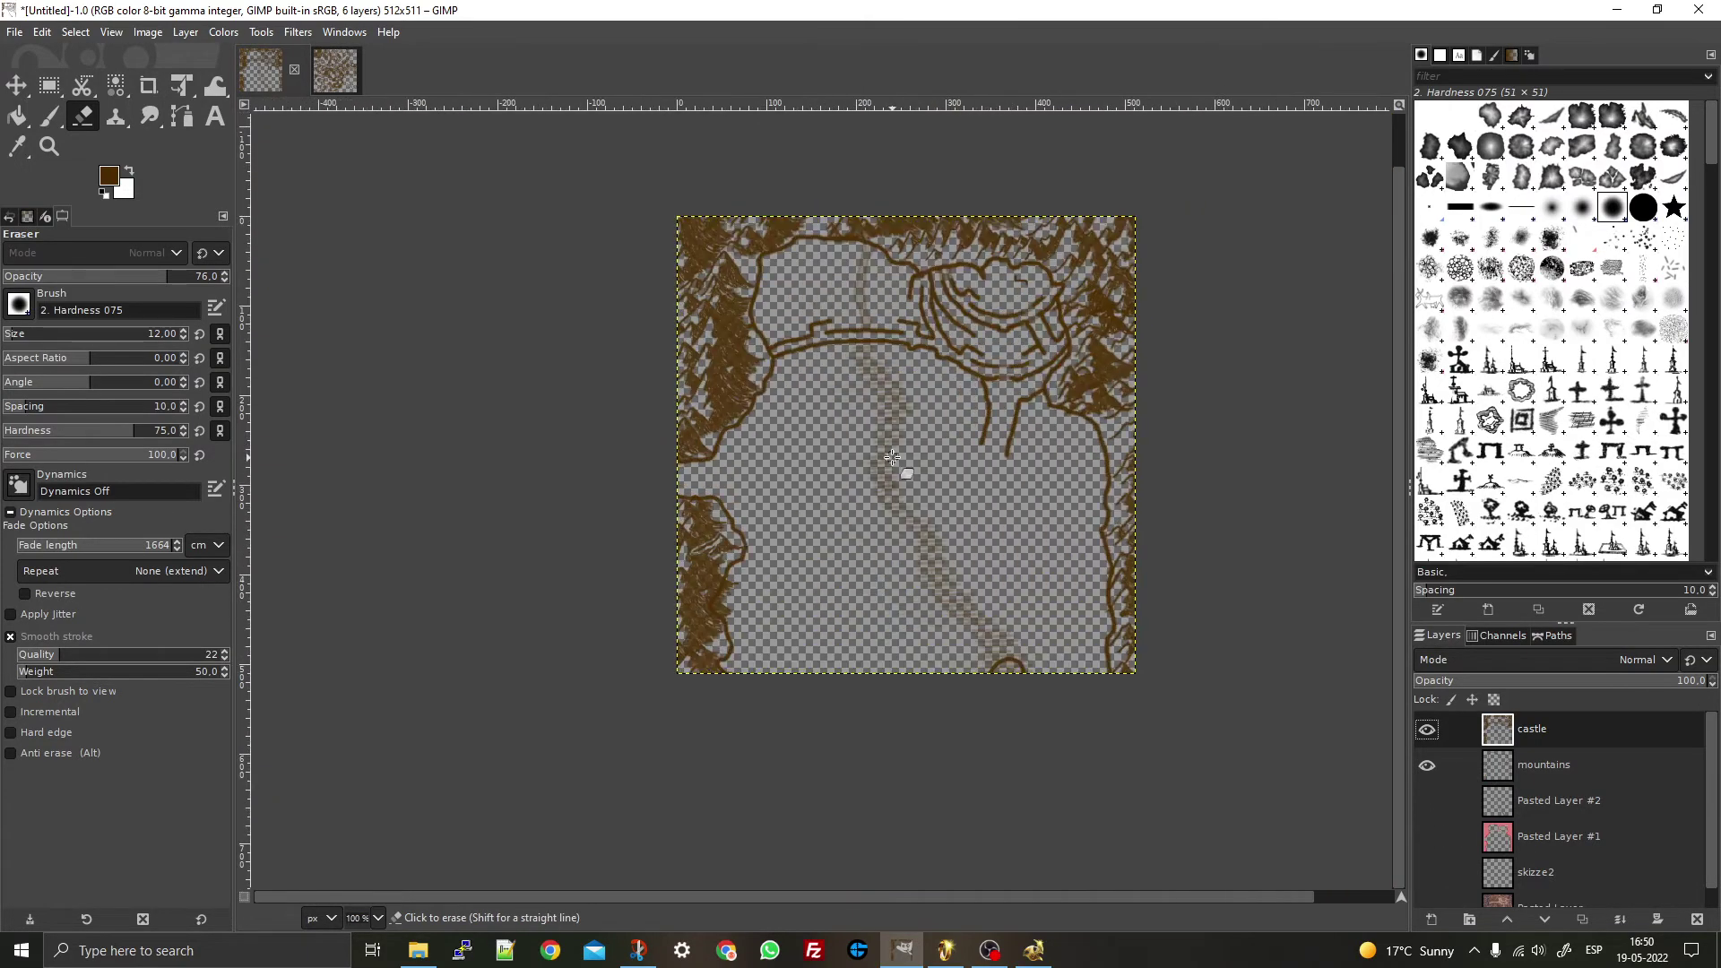
scroll(892, 458, "up", 1, "ctrl")
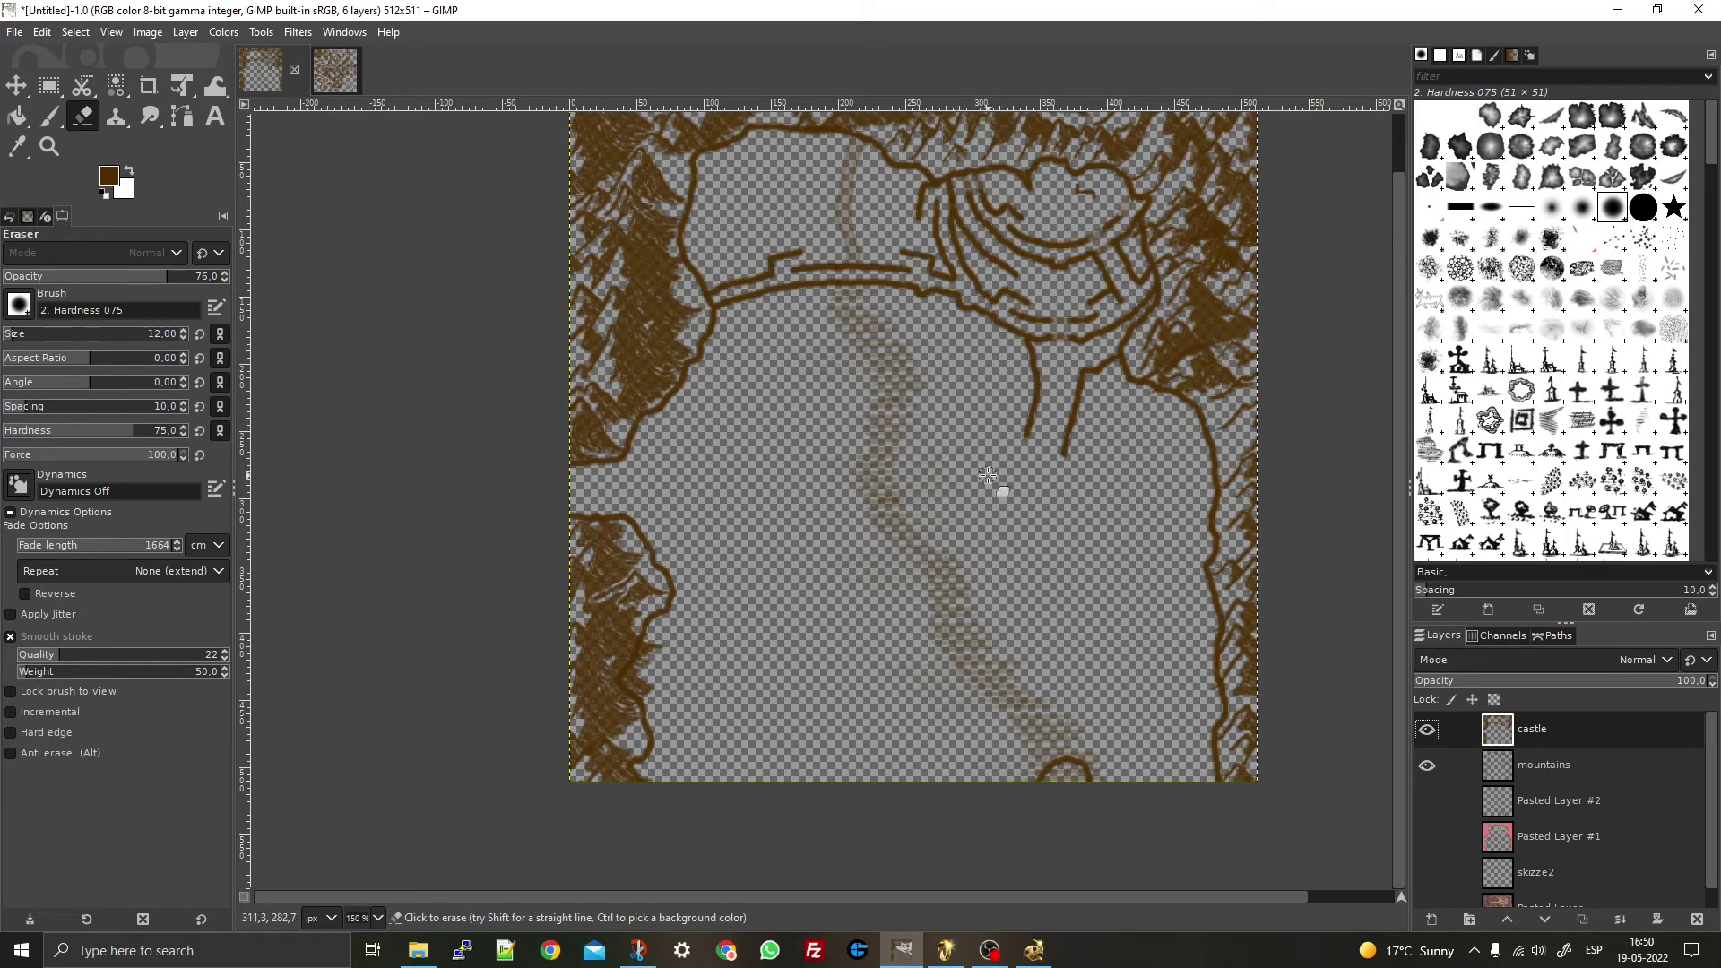
key("ctrl+z")
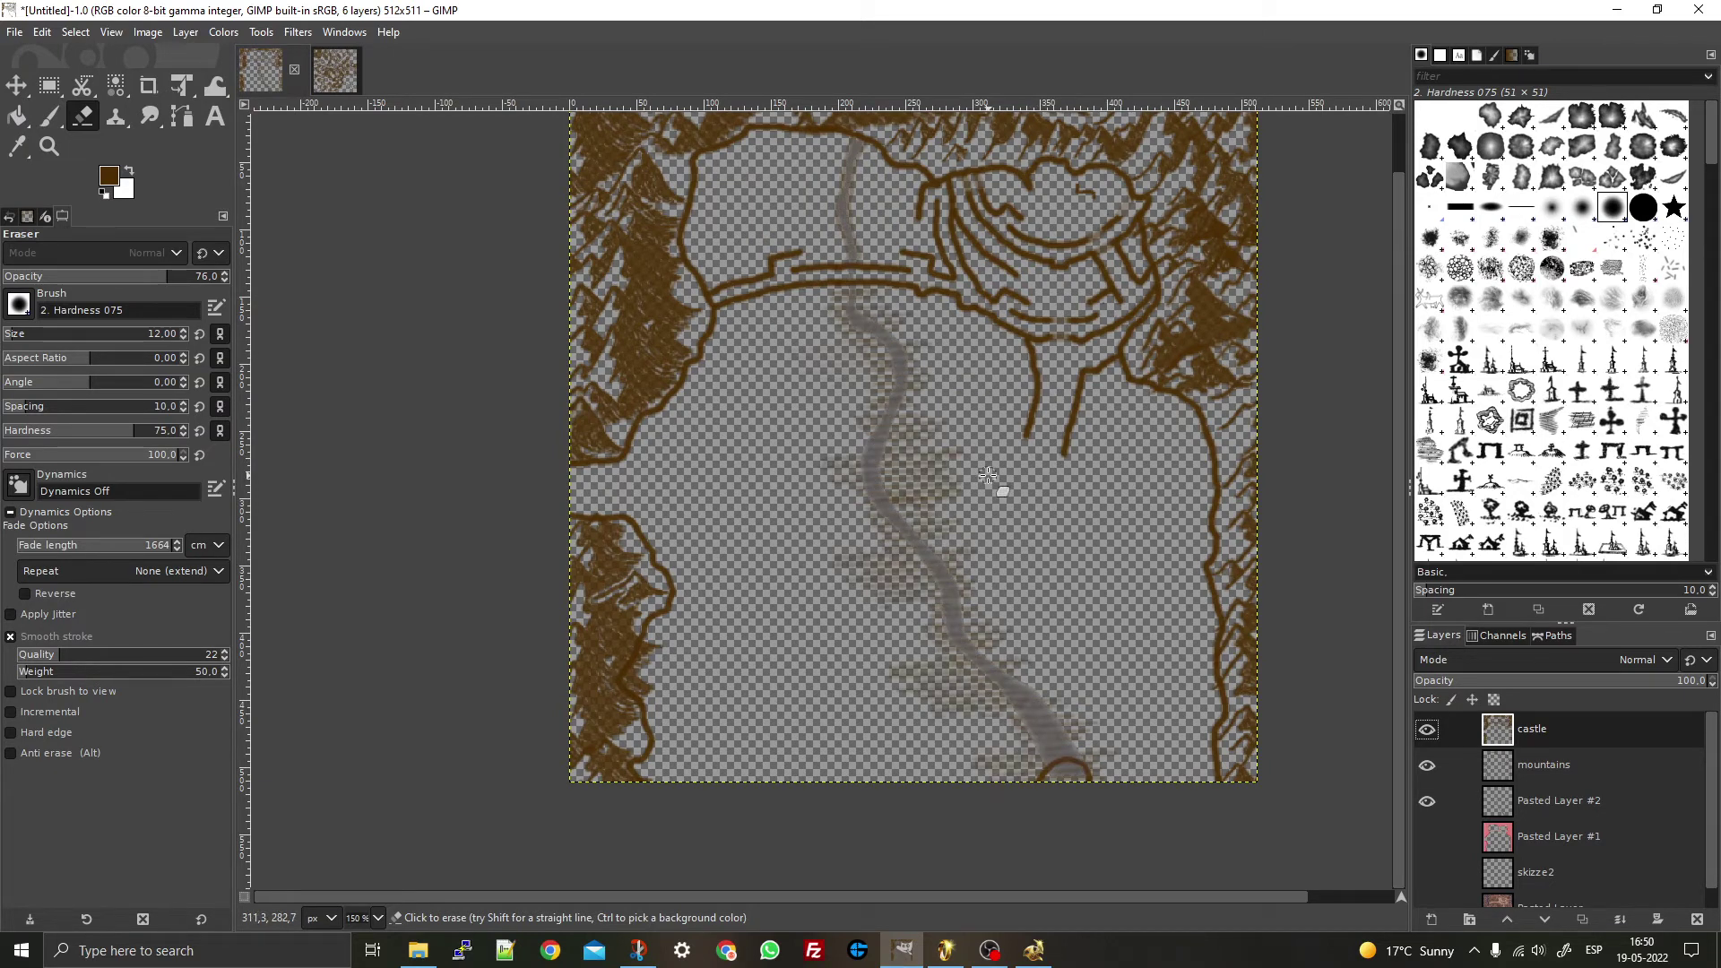
key("ctrl+z")
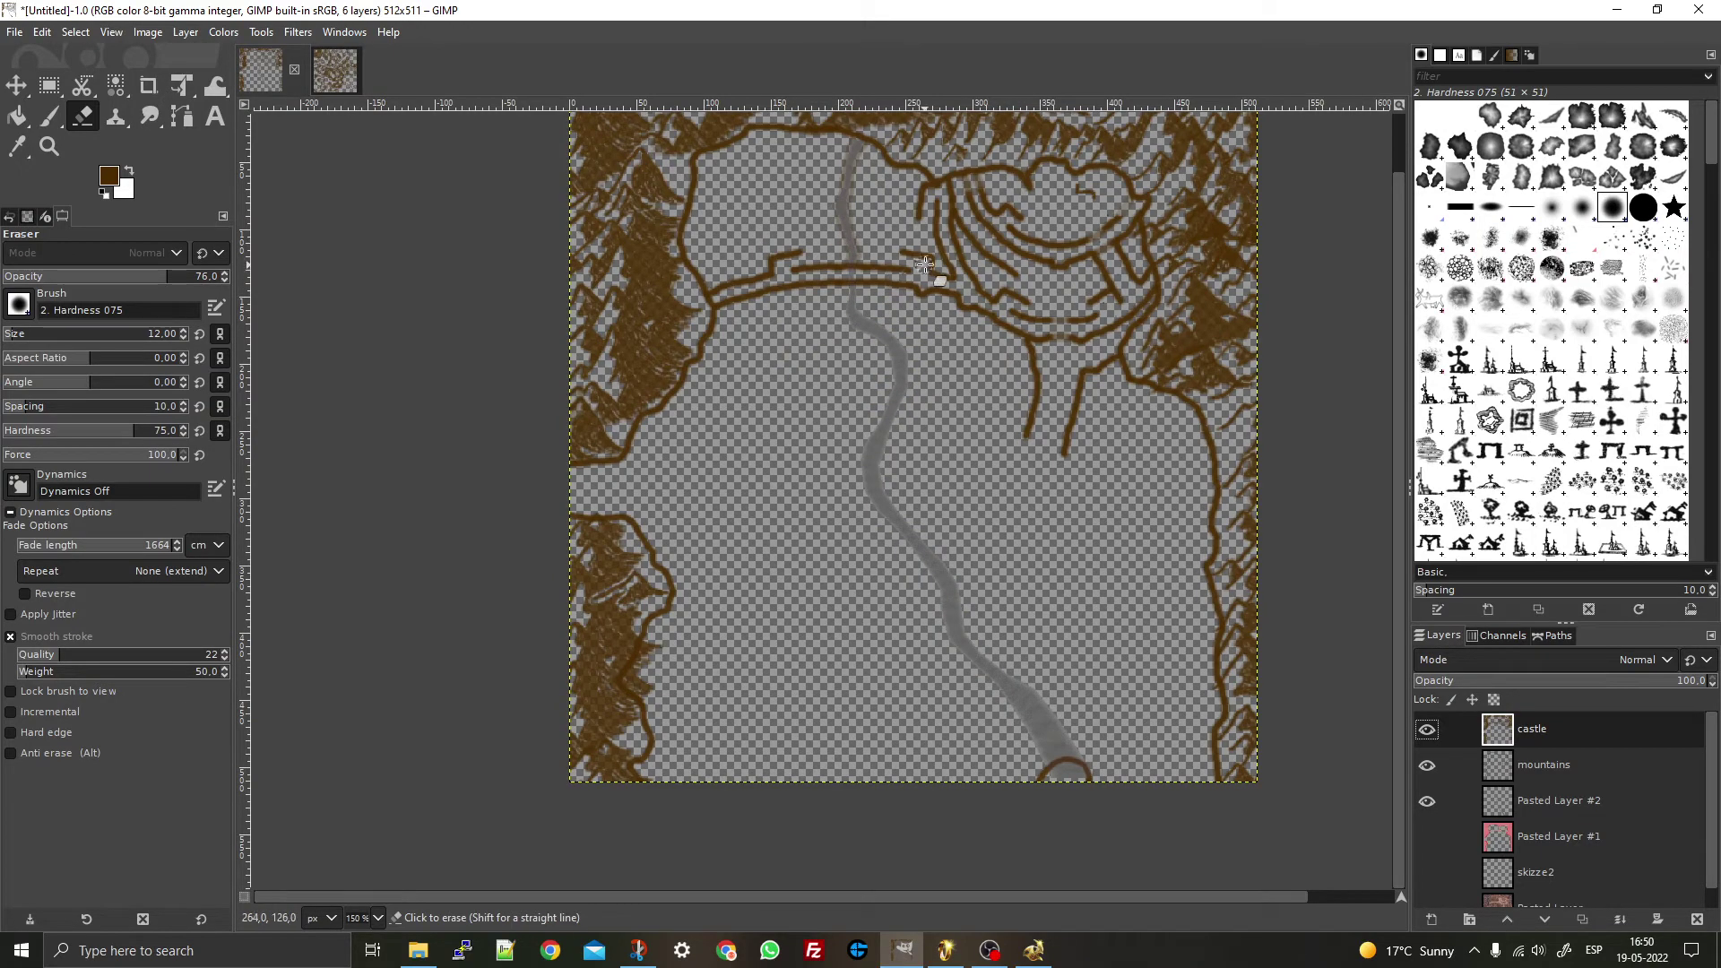
- Switch to the Paintbrush with the 2. Hardness 075 brush and set its size to 3
scroll(897, 287, "up", 5)
left_click(50, 116)
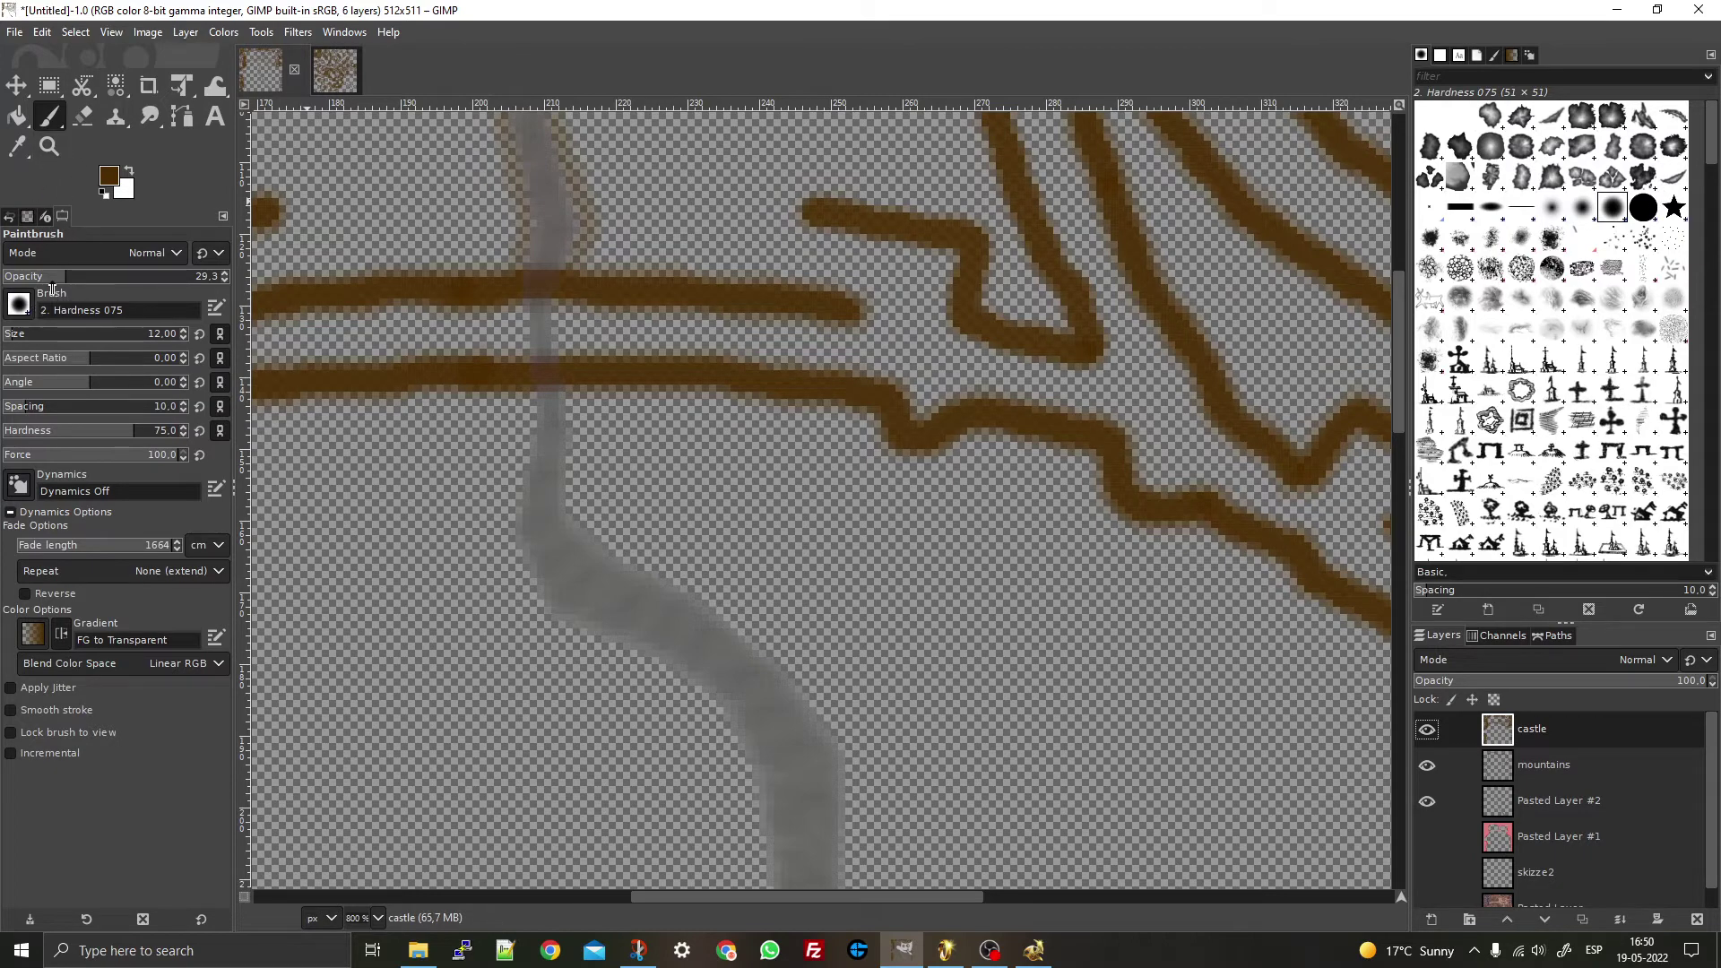
left_click(184, 337)
left_click(185, 337)
left_click(184, 337)
left_click(185, 337)
left_click(185, 337)
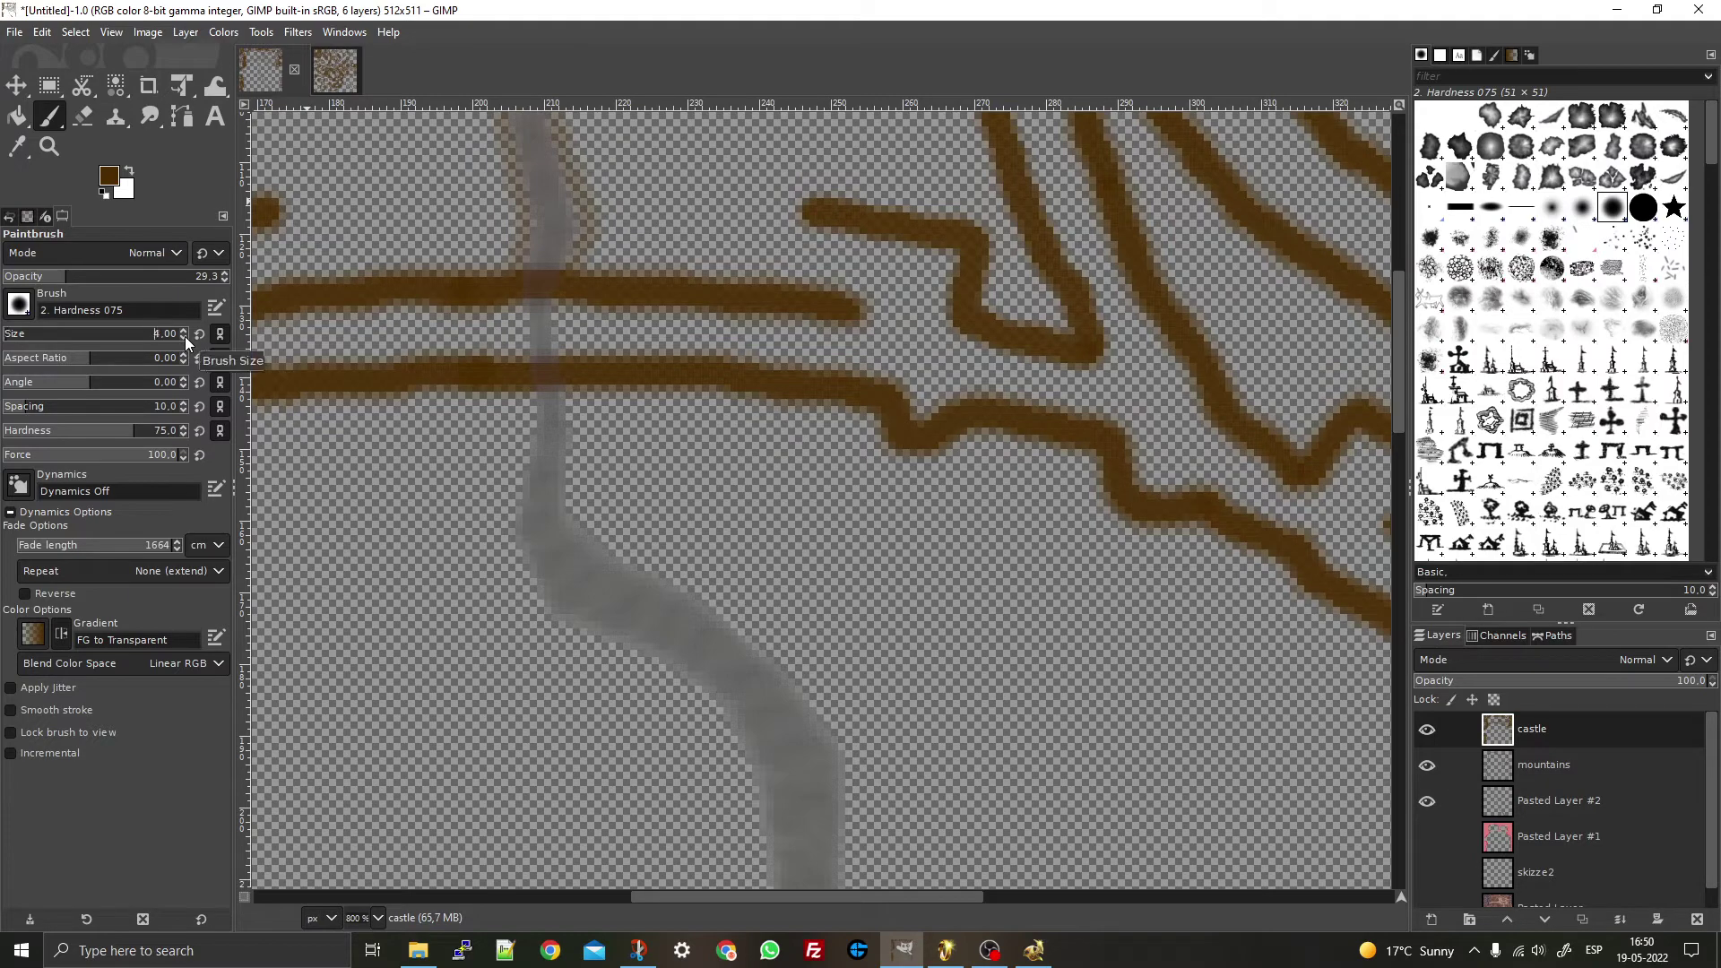
left_click(183, 337)
- Trace the stream's left bank from the wall down past its first bend
mouse_move(522, 390)
left_mouse_down()
mouse_move(512, 518)
mouse_move(541, 606)
mouse_move(689, 692)
mouse_move(762, 811)
left_mouse_up()
scroll(770, 538, "down", 10)
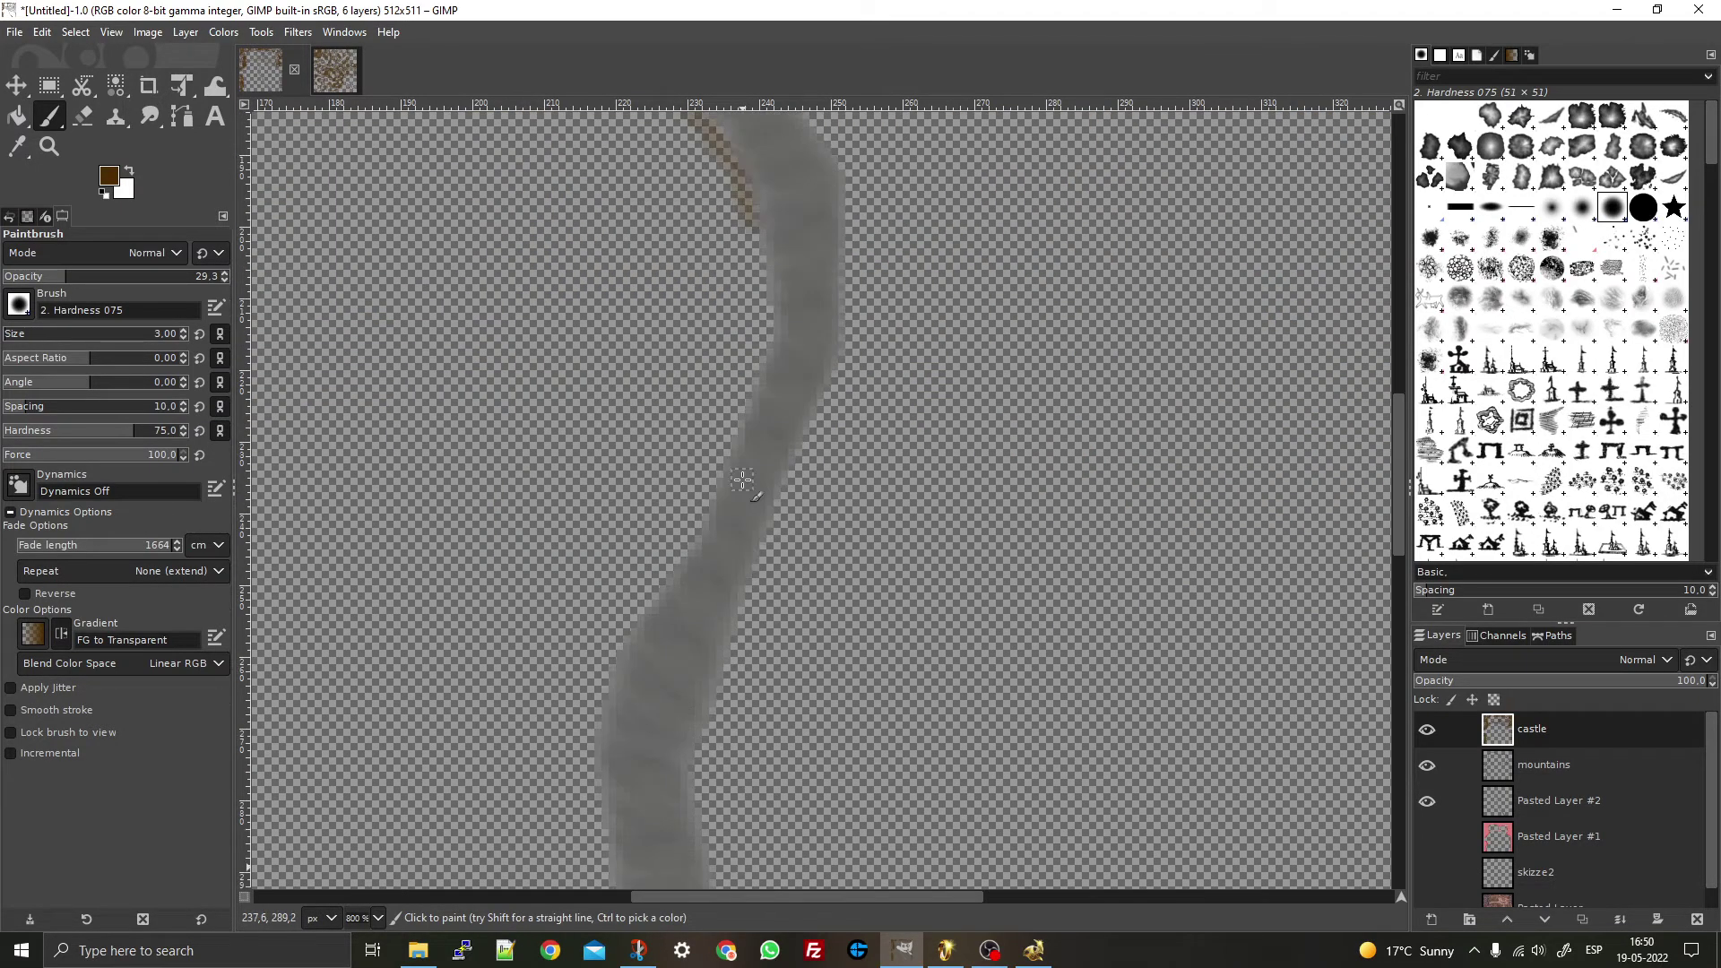
mouse_move(753, 224)
left_mouse_down()
mouse_move(750, 377)
mouse_move(609, 680)
mouse_move(608, 771)
left_mouse_up()
scroll(609, 771, "down", 7)
scroll(639, 273, "down", 7)
scroll(610, 192, "up", 7)
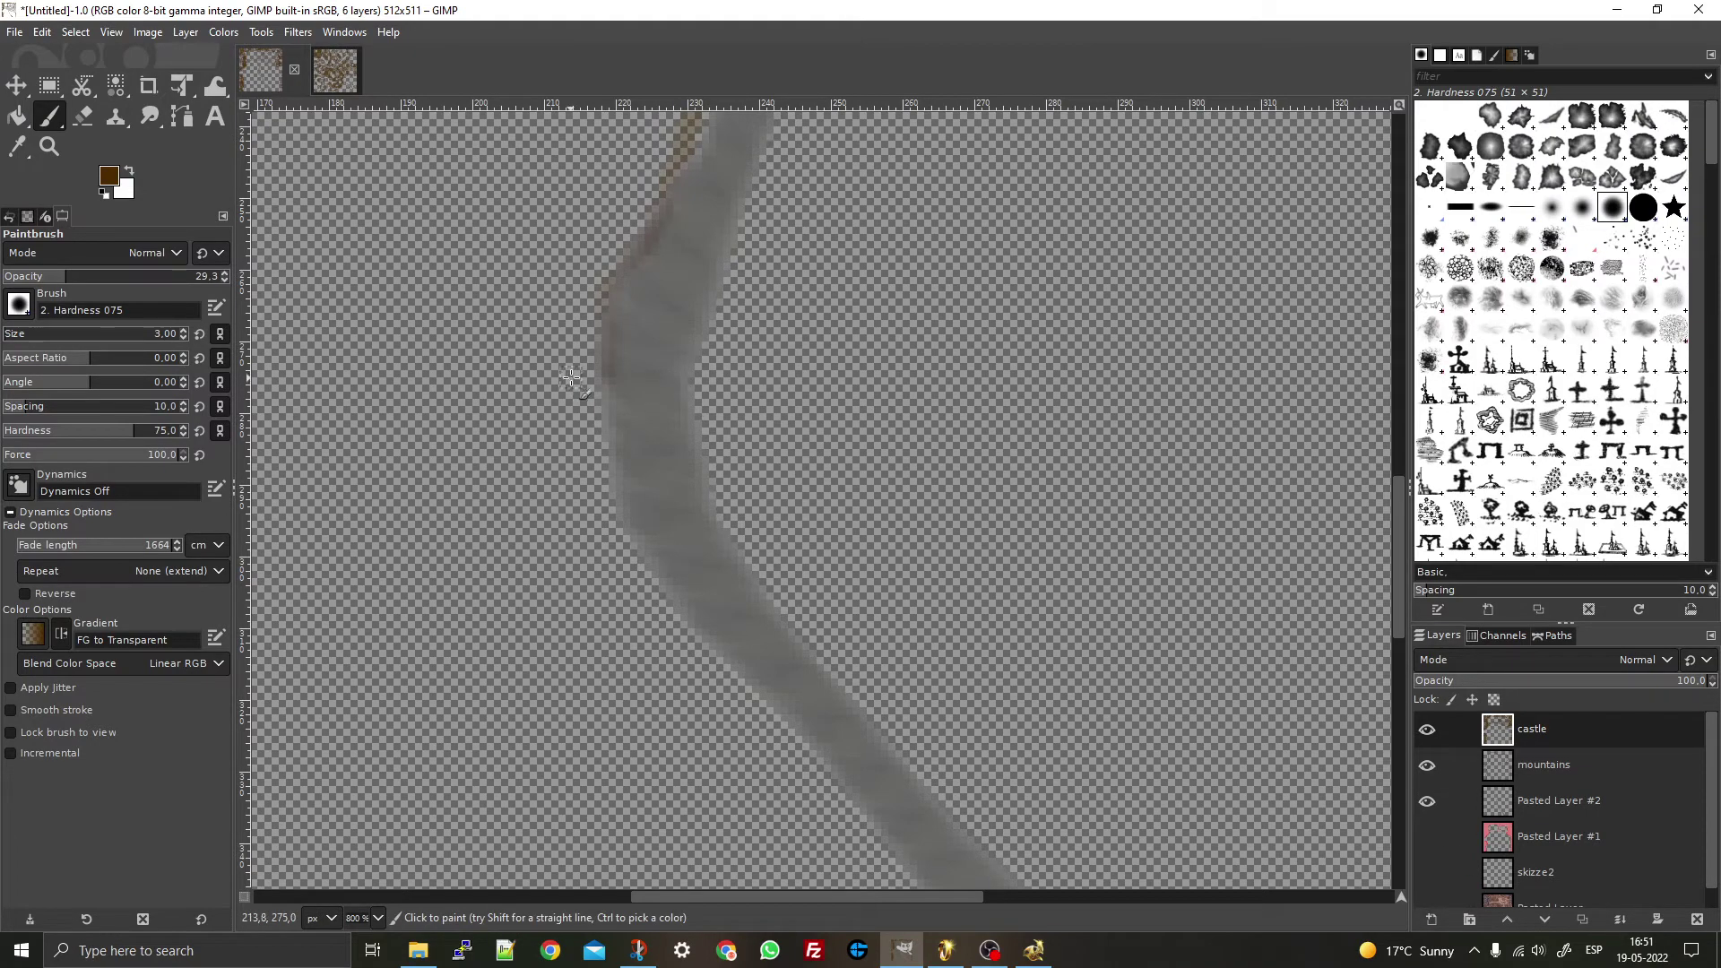
- Continue the left bank's outline from the second bend down to the arch at the map's lower edge
mouse_move(610, 372)
left_mouse_down()
mouse_move(620, 495)
mouse_move(653, 583)
mouse_move(807, 772)
mouse_move(887, 840)
left_mouse_up()
scroll(864, 300, "down", 10)
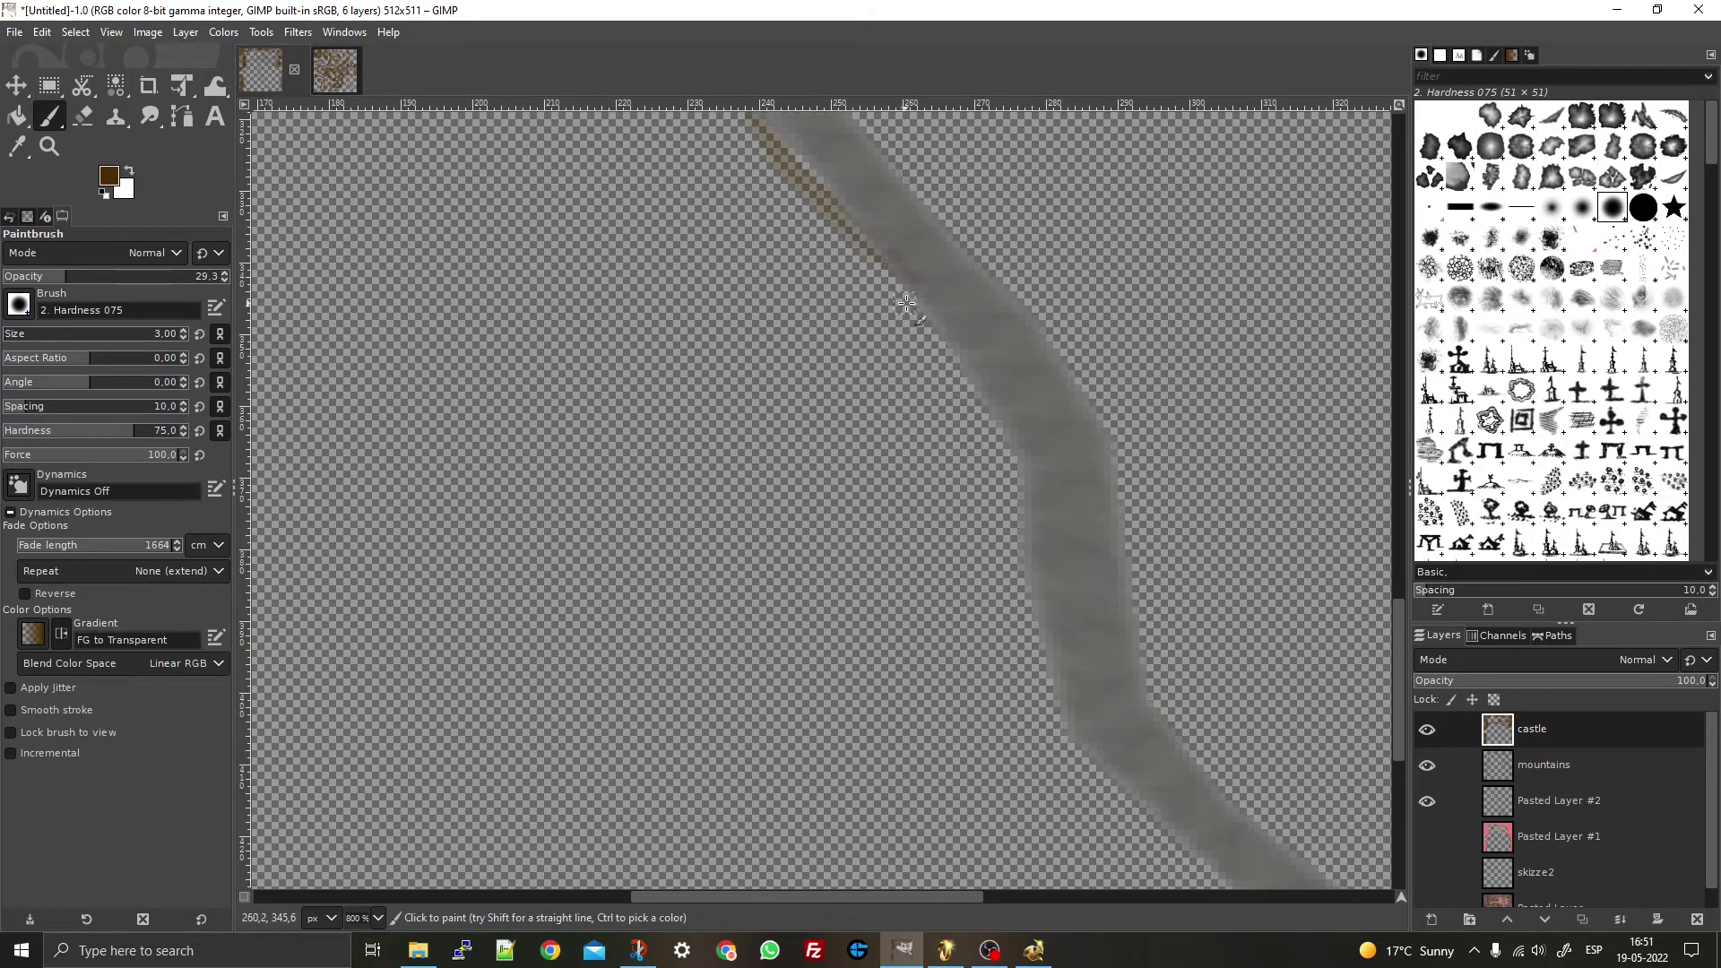
mouse_move(907, 284)
left_mouse_down()
mouse_move(1019, 491)
mouse_move(1047, 650)
mouse_move(1096, 763)
mouse_move(1143, 804)
left_mouse_up()
scroll(1145, 807, "down", 10)
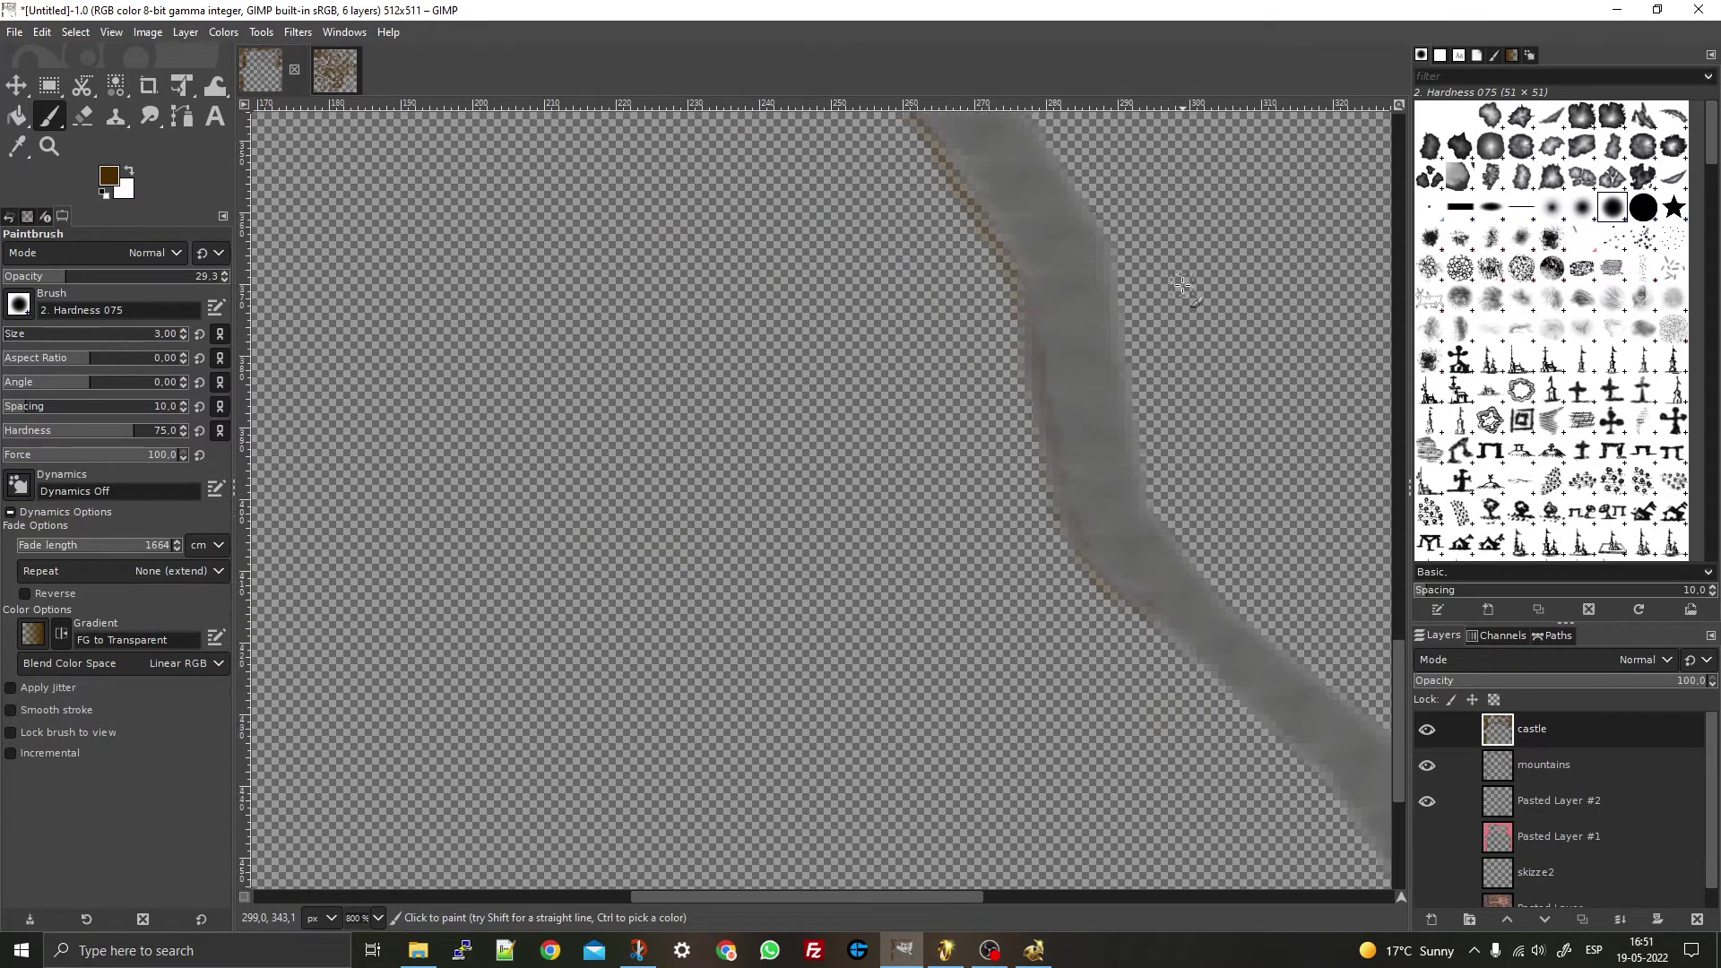
left_click_drag(782, 901, 943, 900)
left_click(615, 251)
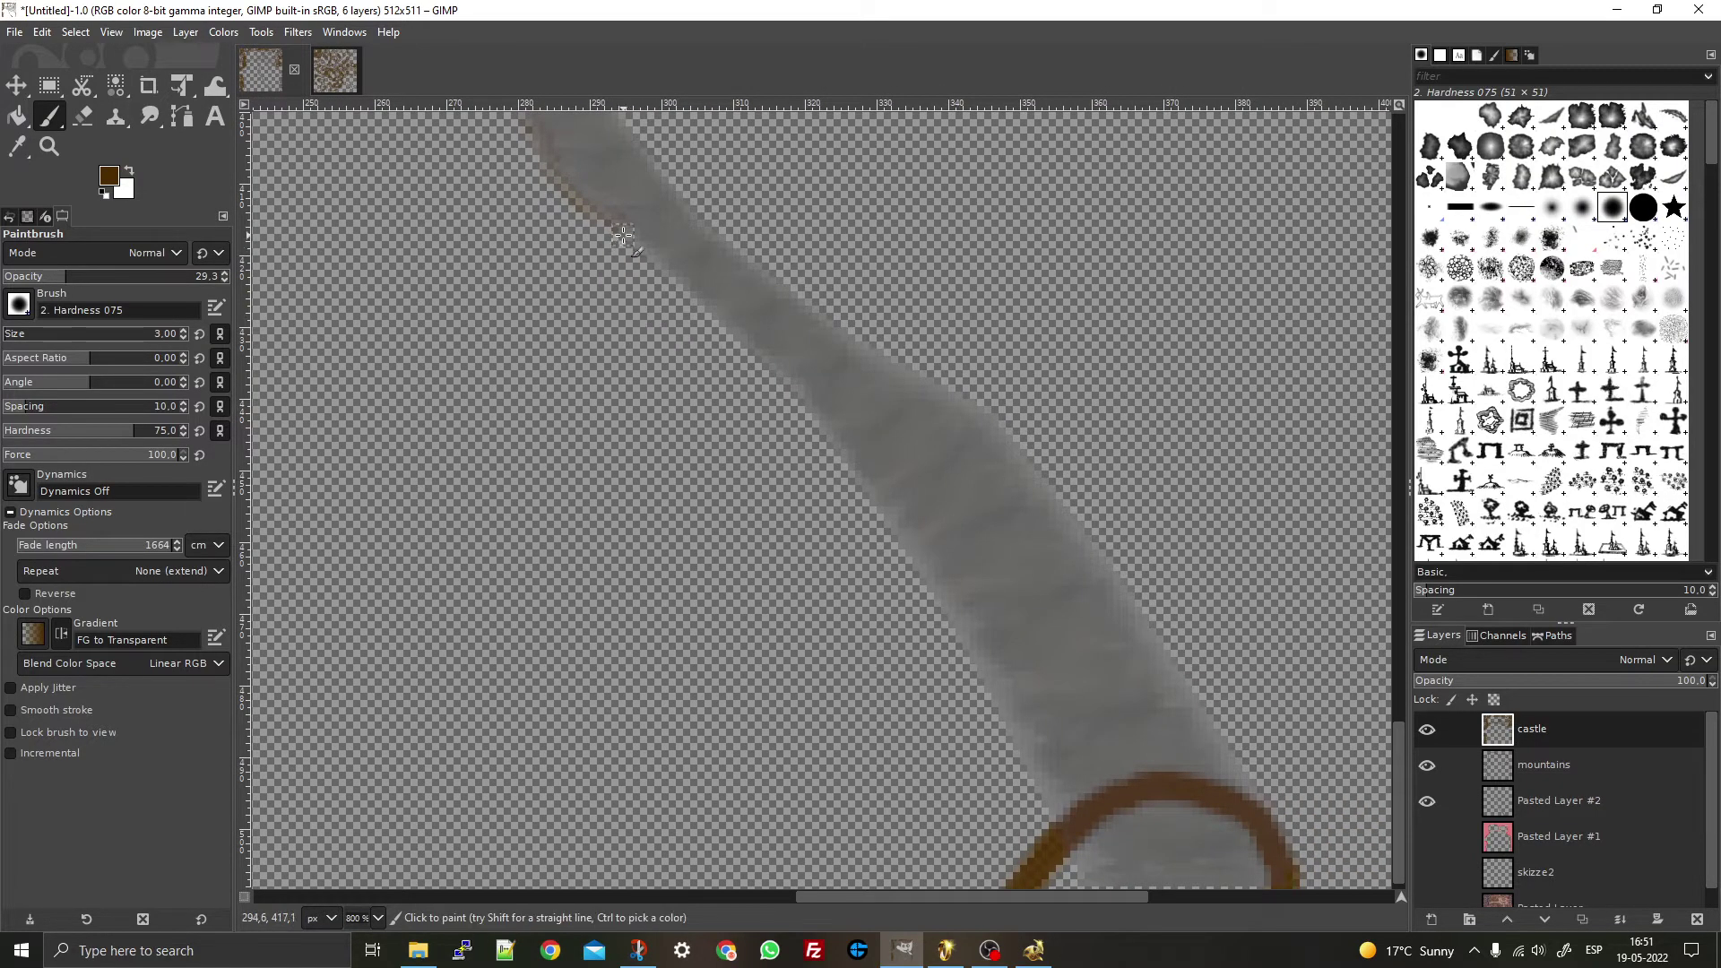
mouse_move(618, 231)
left_mouse_down()
mouse_move(681, 318)
mouse_move(816, 422)
mouse_move(970, 608)
mouse_move(1032, 717)
mouse_move(1060, 827)
left_mouse_up()
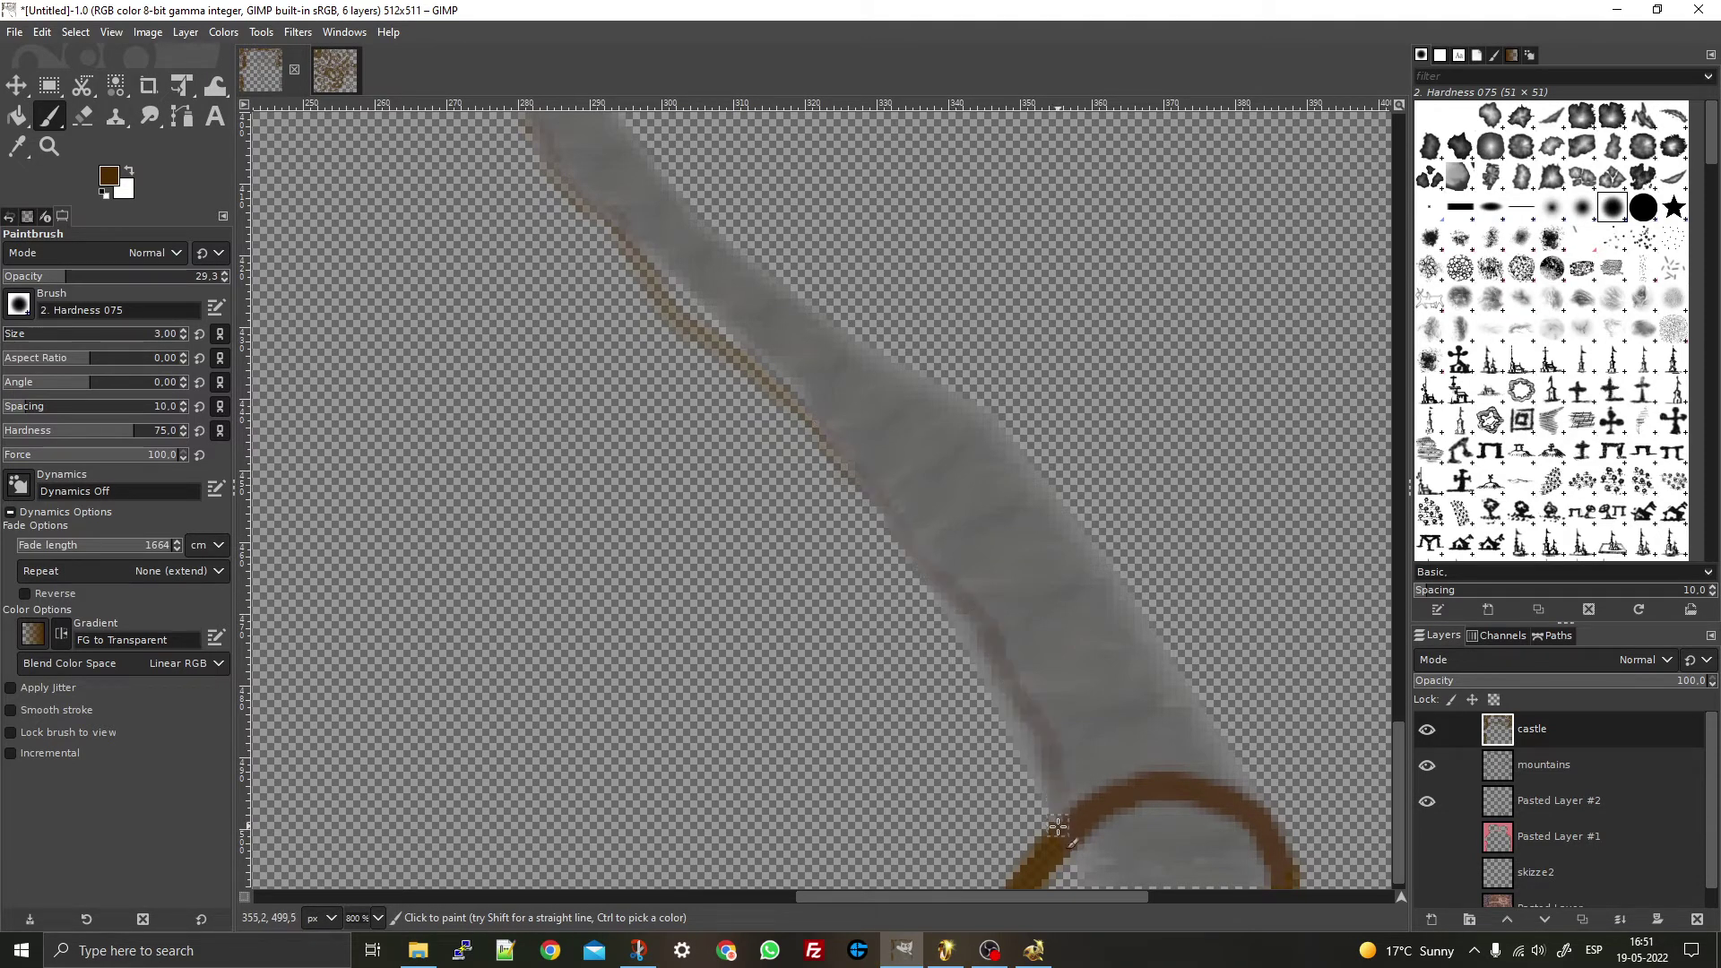
- Trace the stream's right bank from the arch at the map's lower edge up through the lower bend
mouse_move(1280, 823)
left_mouse_down()
mouse_move(1079, 512)
mouse_move(984, 421)
mouse_move(775, 284)
mouse_move(613, 109)
left_mouse_up()
scroll(618, 117, "down", 3)
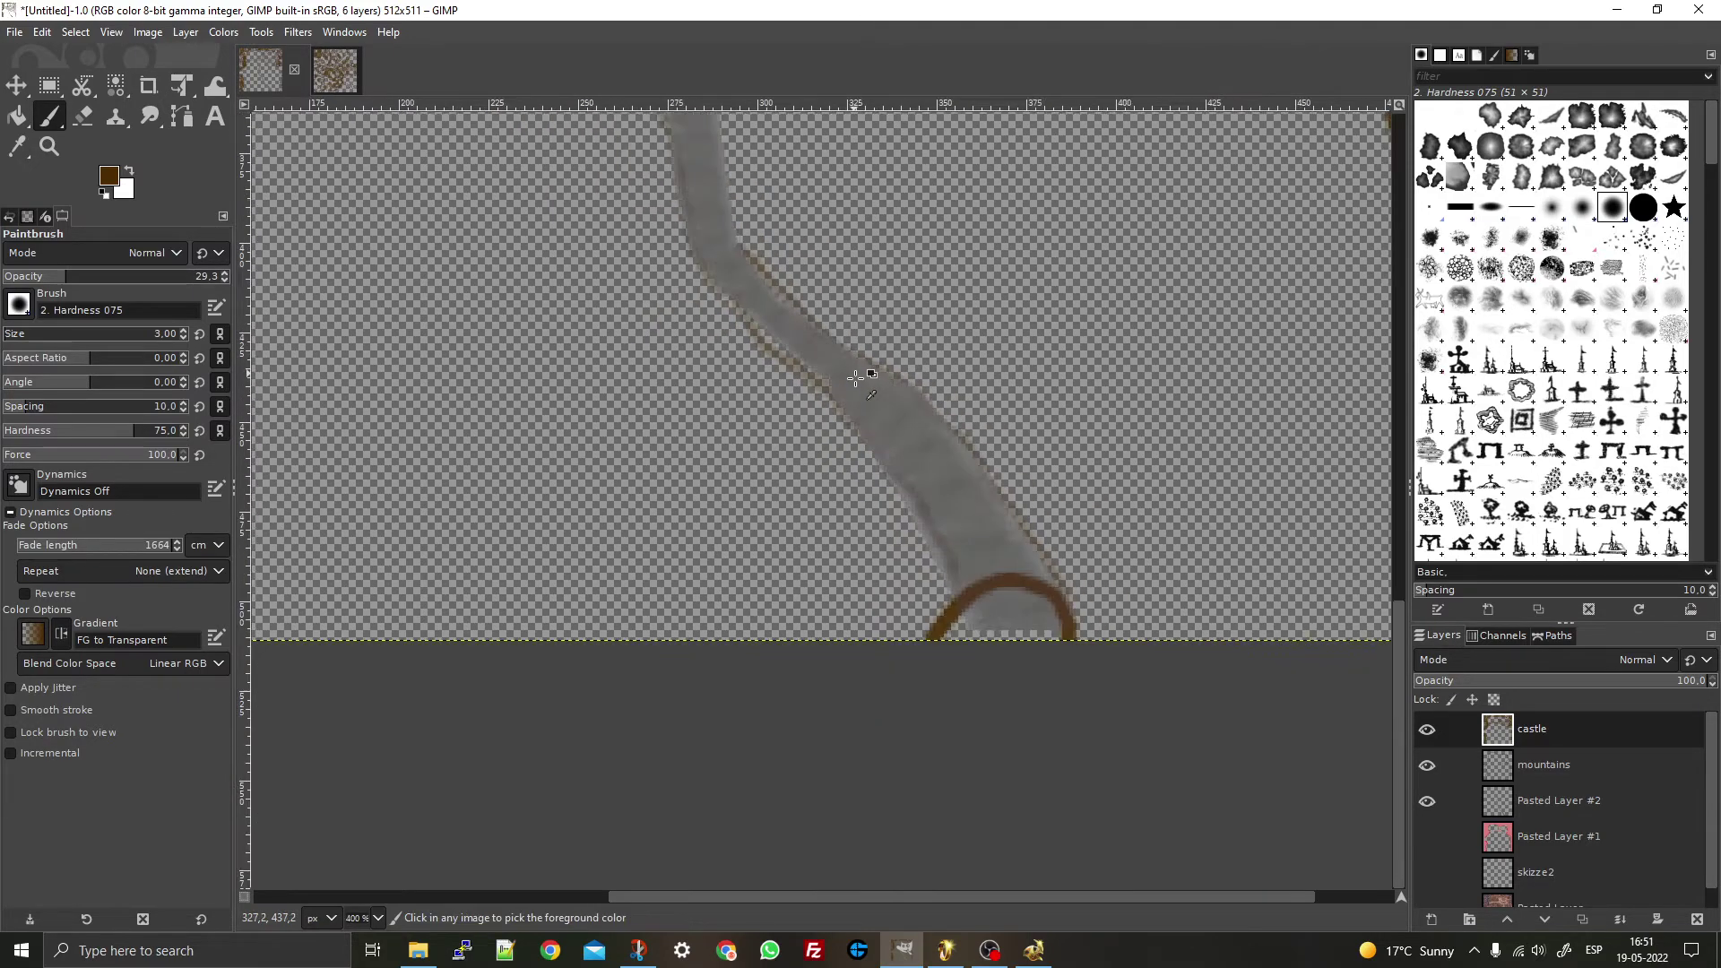
scroll(765, 370, "up", 3)
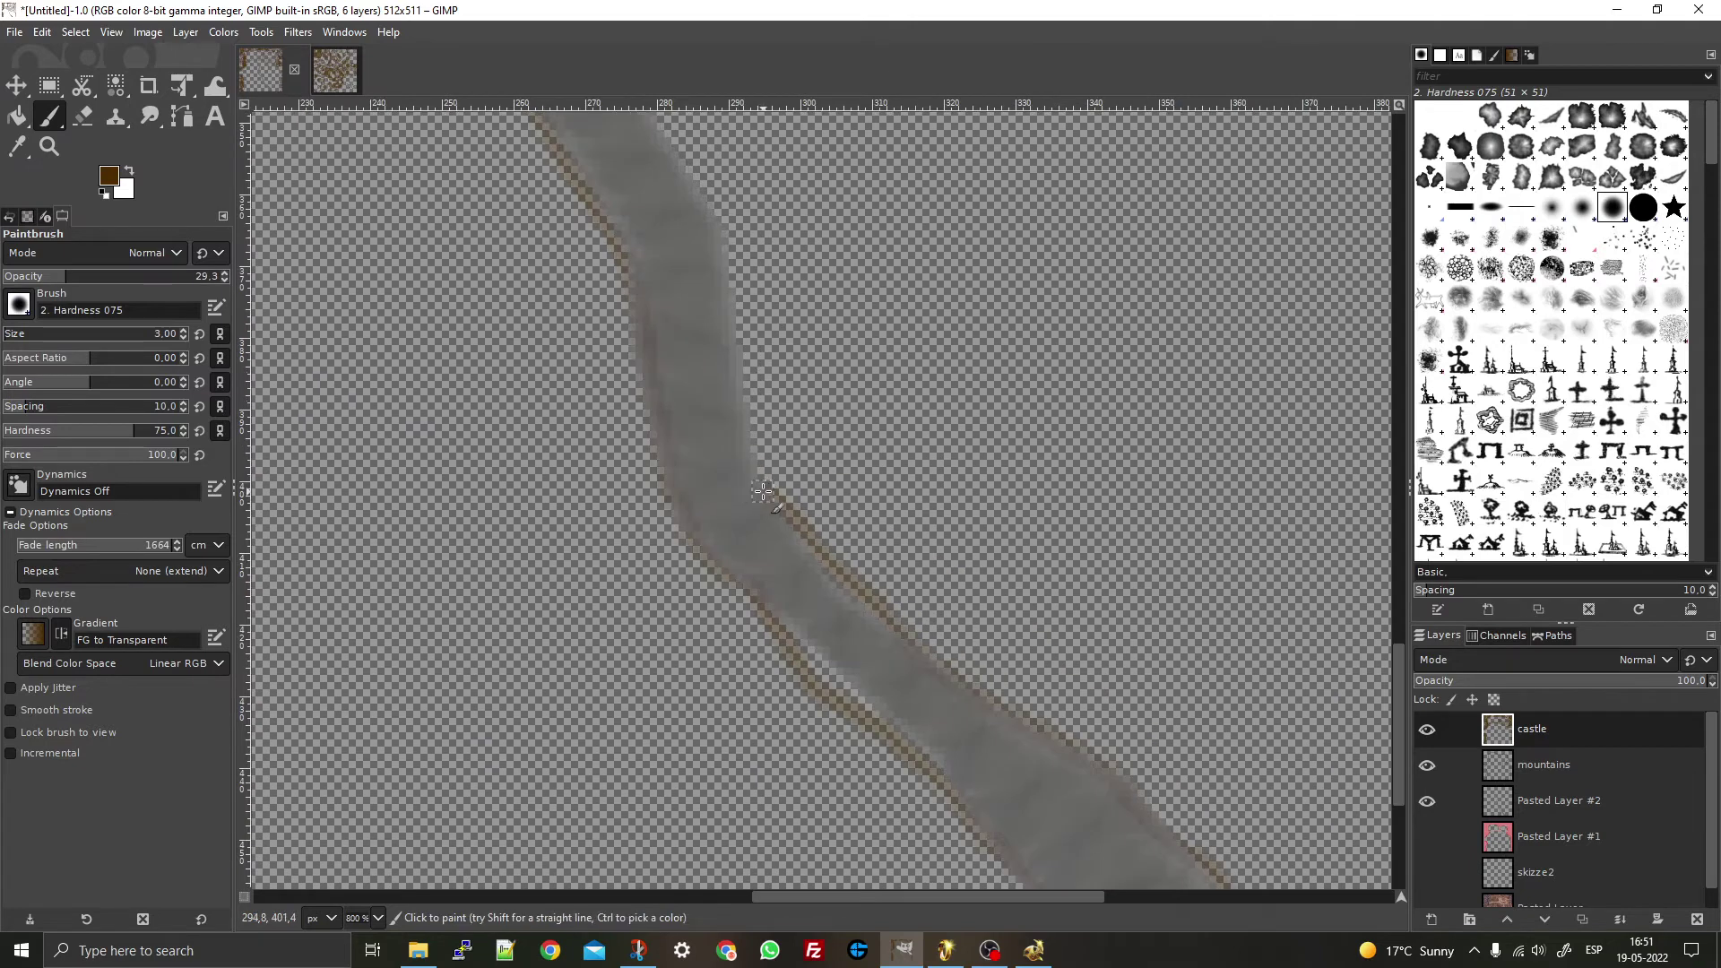
mouse_move(766, 502)
left_mouse_down()
mouse_move(716, 228)
mouse_move(641, 121)
left_mouse_up()
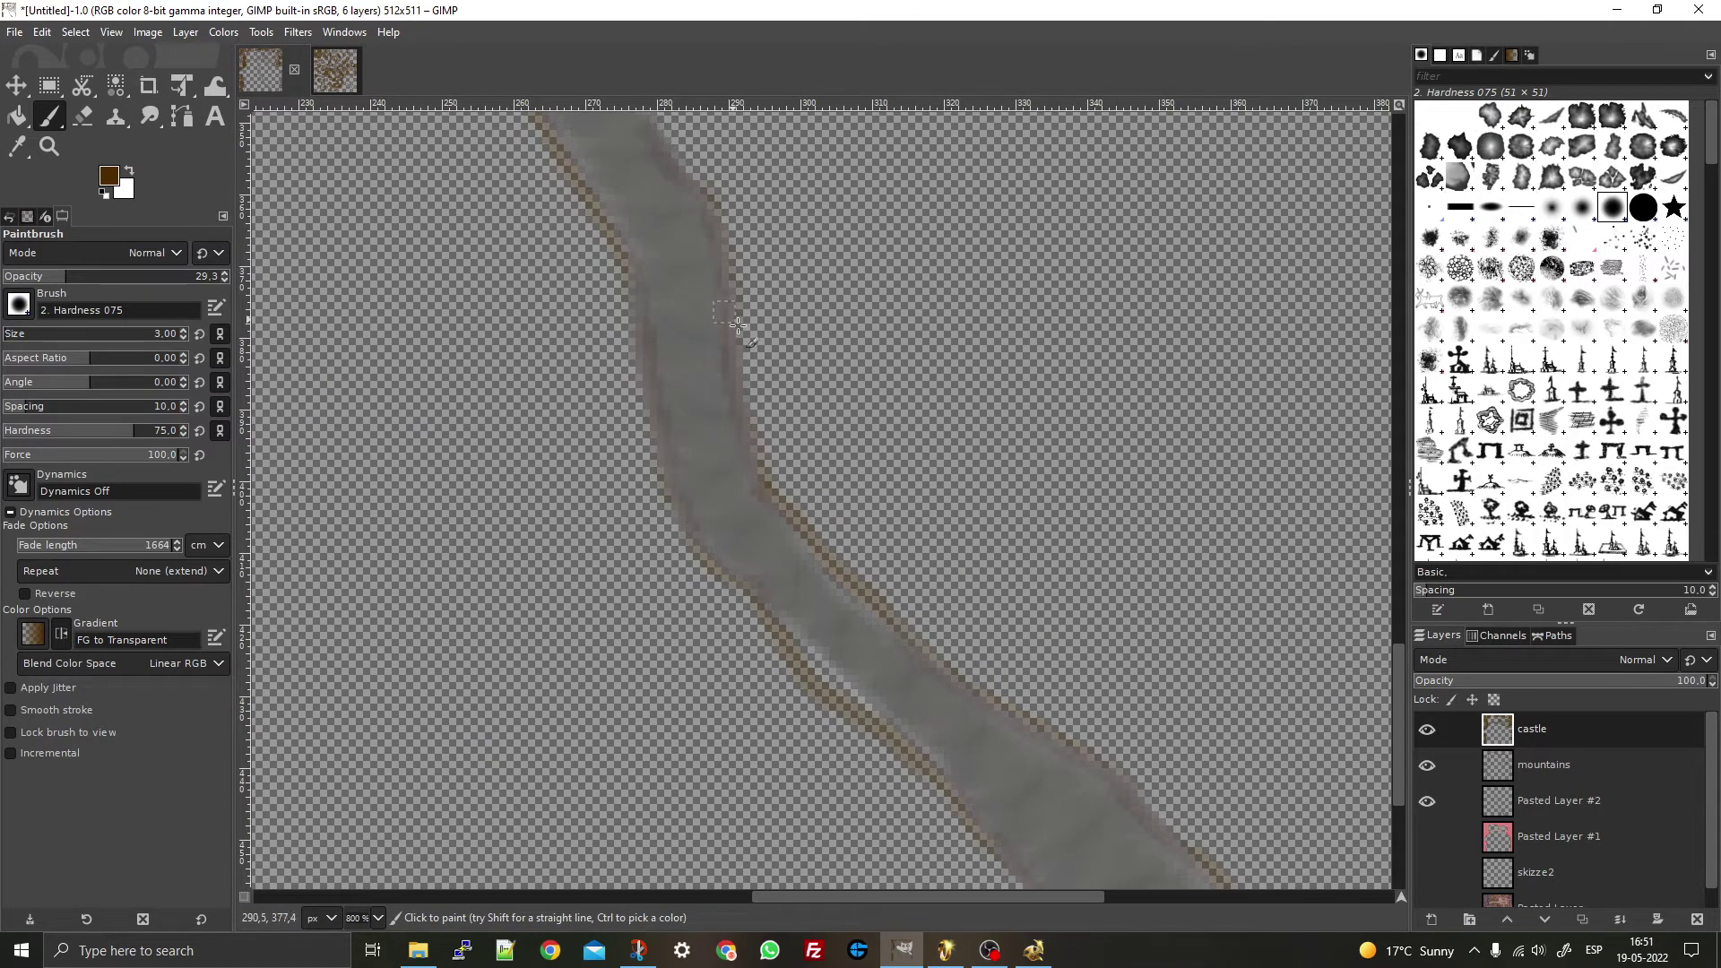
scroll(641, 121, "down", 3)
scroll(620, 139, "up", 3)
- Continue the right bank's outline from the stream's middle section up to the wall
mouse_move(852, 363)
left_mouse_down()
mouse_move(782, 374)
mouse_move(781, 345)
mouse_move(593, 127)
left_mouse_up()
scroll(858, 306, "down", 3)
scroll(819, 192, "up", 3)
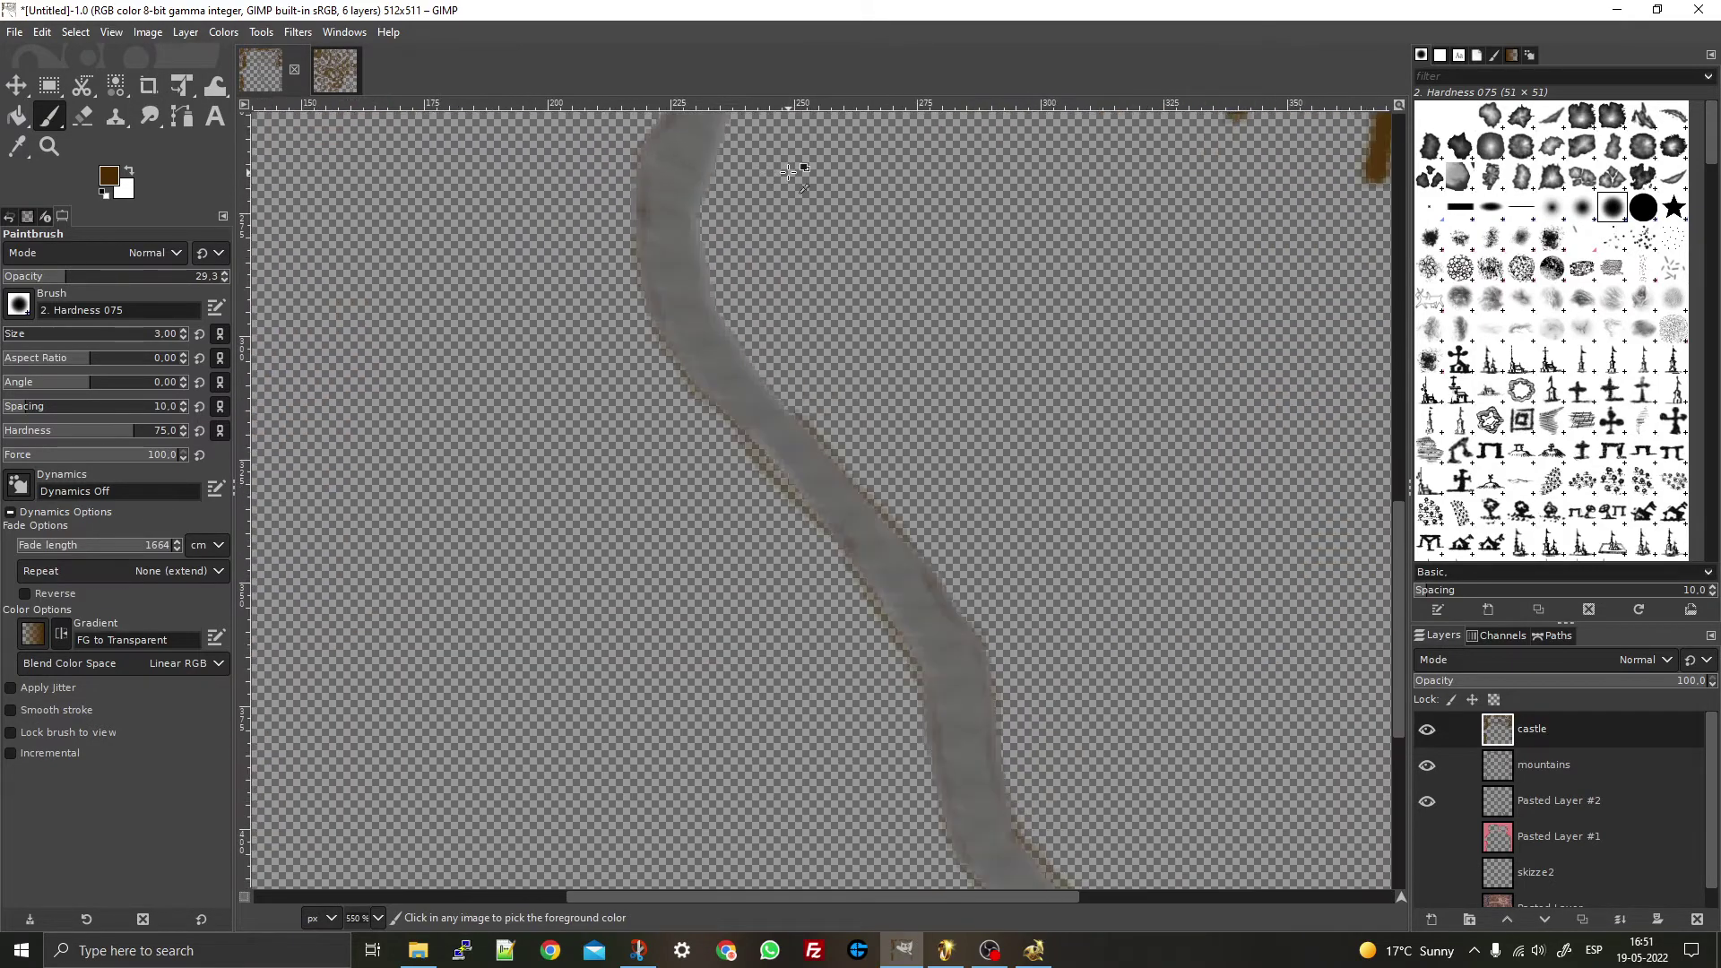
mouse_move(791, 523)
left_mouse_down()
mouse_move(681, 329)
mouse_move(669, 240)
mouse_move(703, 112)
left_mouse_up()
scroll(728, 260, "down", 4)
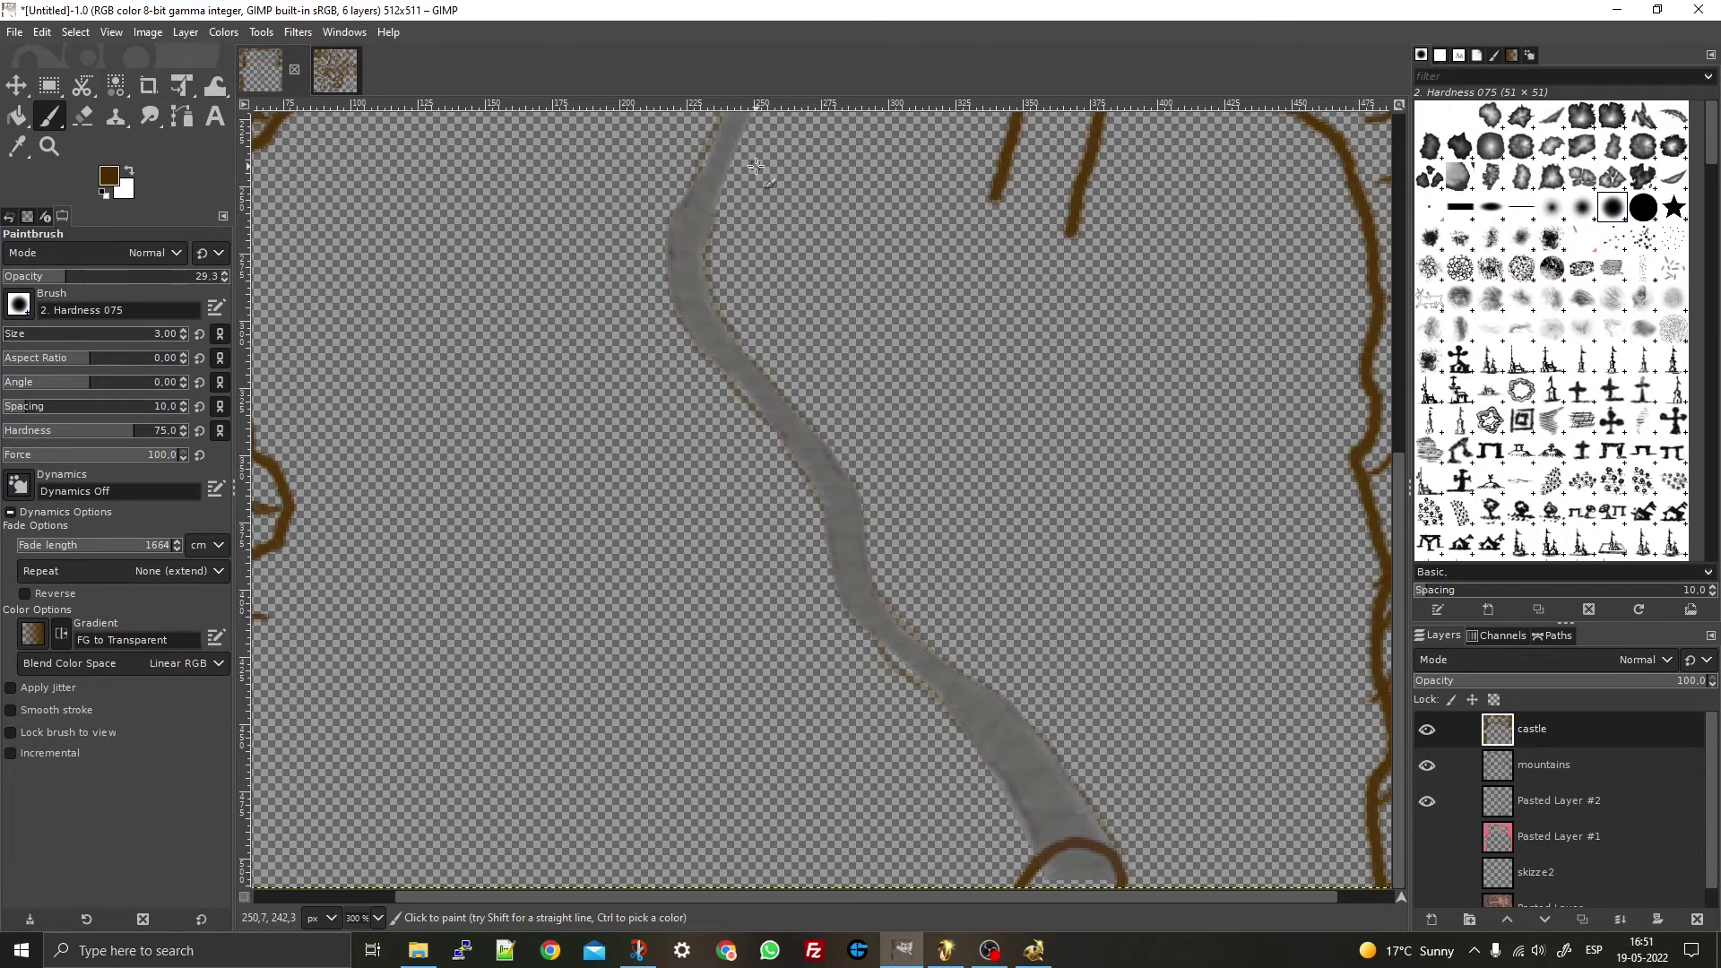
scroll(708, 735, "up", 2)
scroll(731, 772, "up", 1)
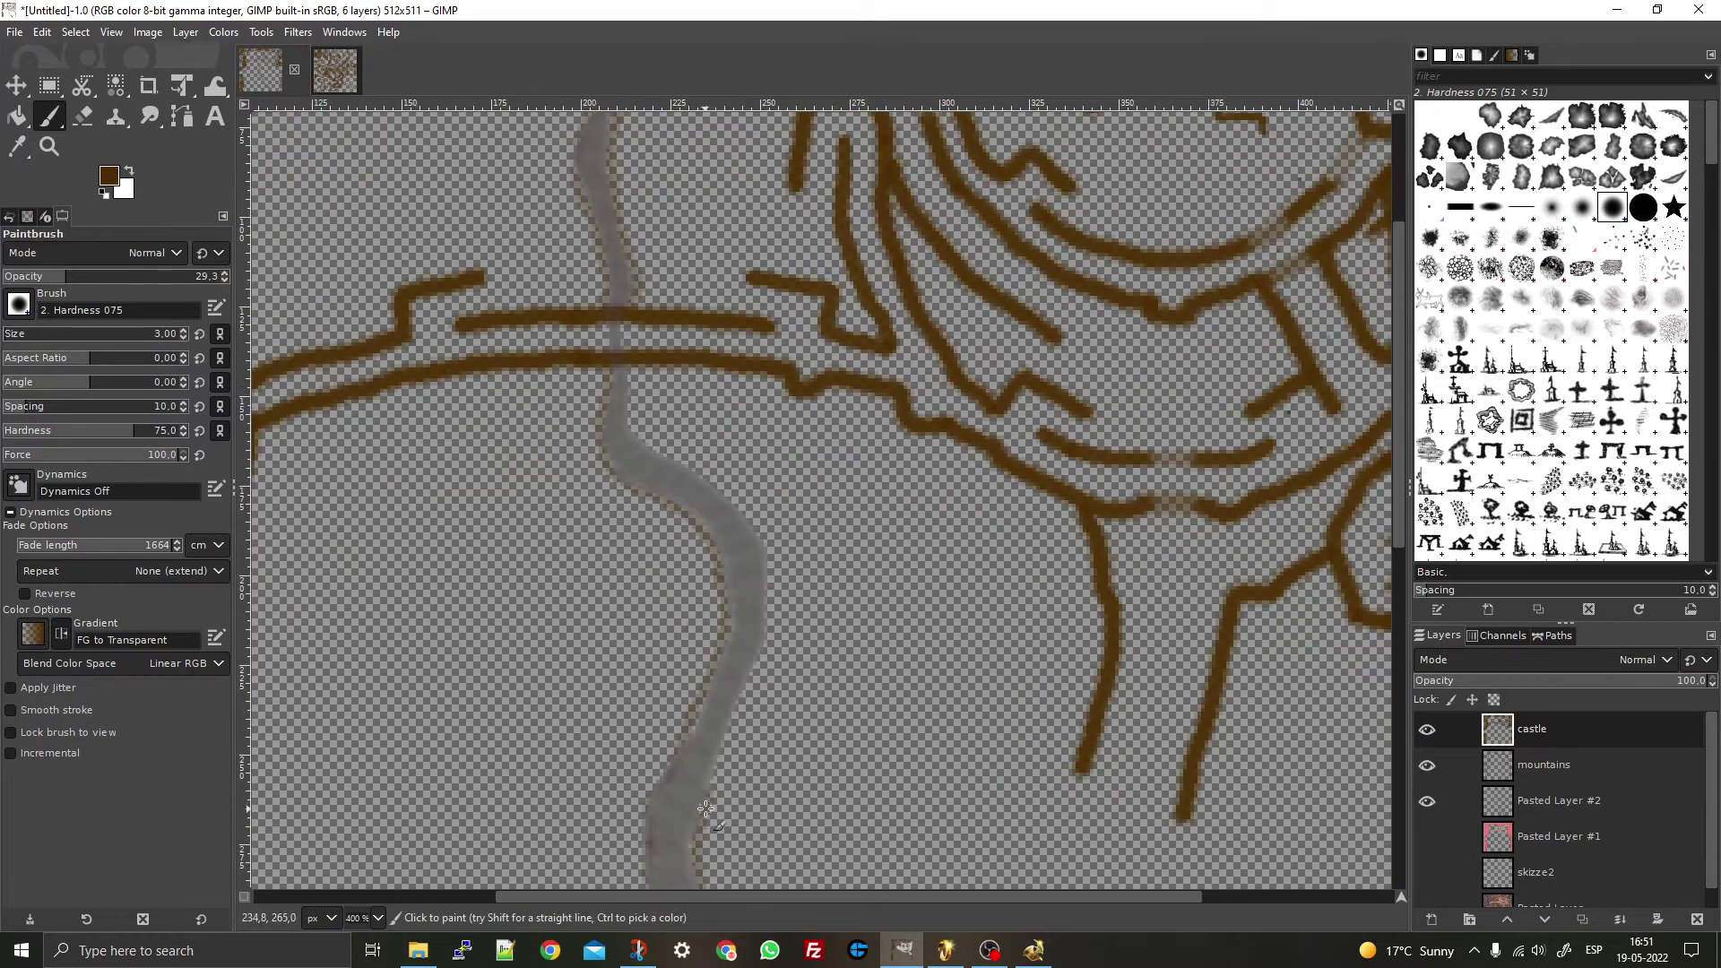
mouse_move(710, 791)
left_mouse_down()
mouse_move(764, 598)
mouse_move(754, 540)
mouse_move(639, 439)
mouse_move(632, 375)
left_mouse_up()
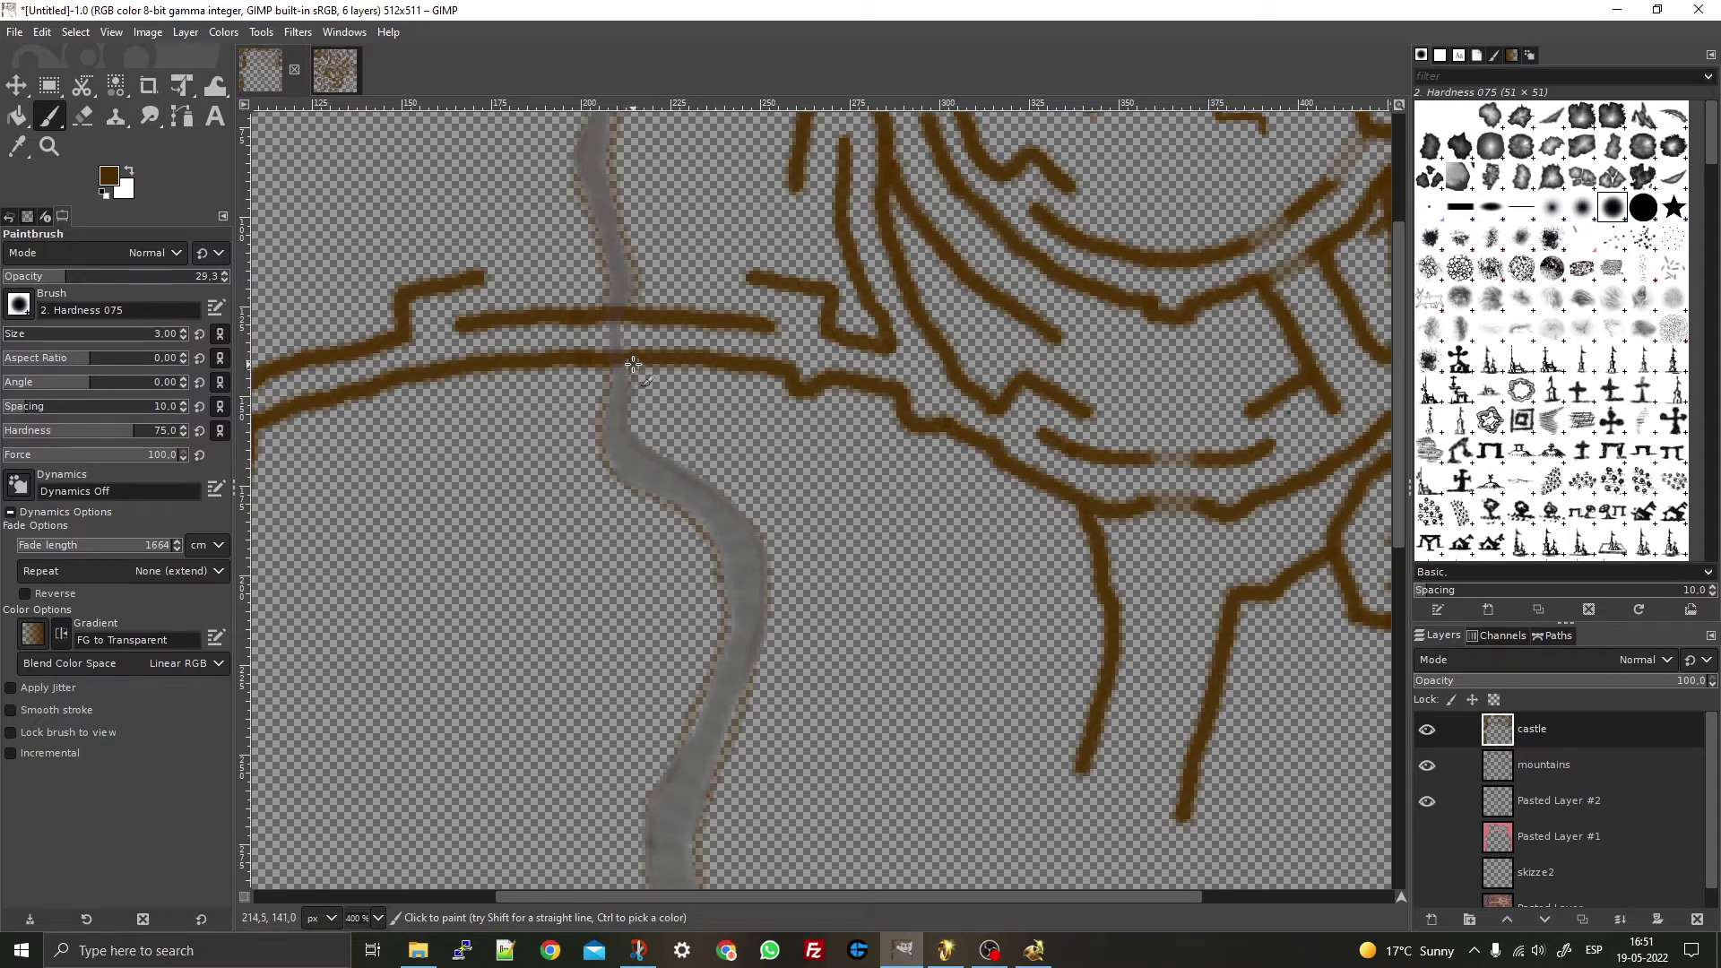
- Switch to Bucket Fill at opacity 15.9 and hide Pasted Layer #2 so only the traced outlines remain
left_click(17, 116)
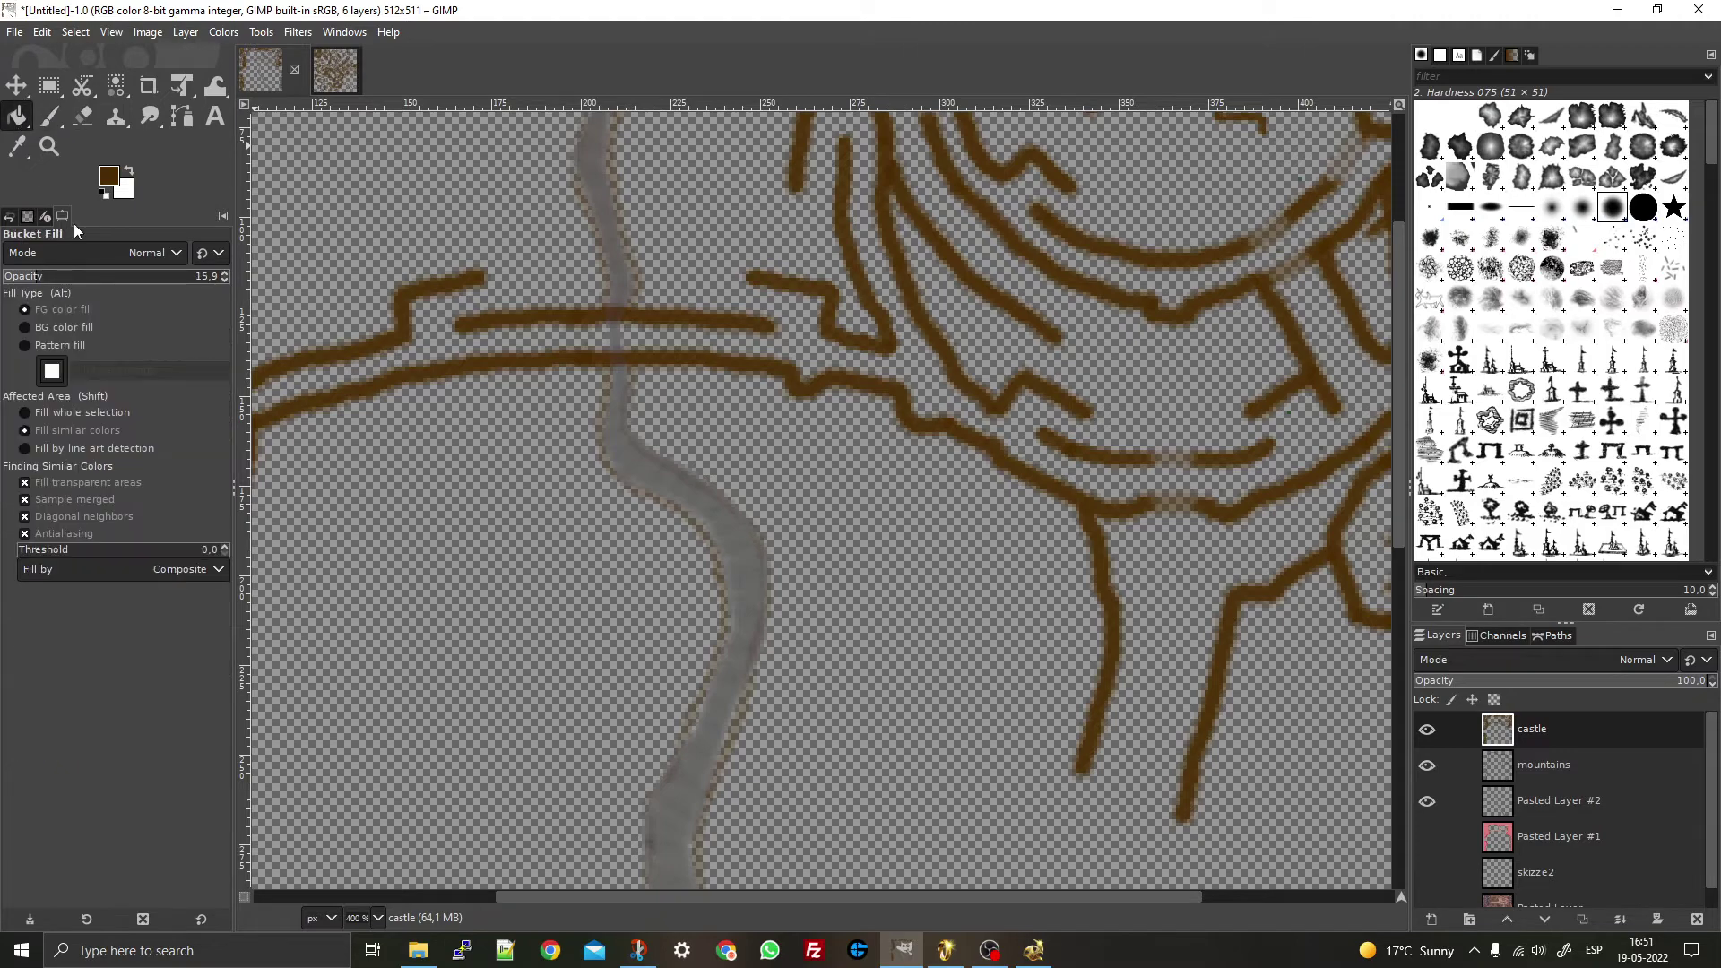
scroll(653, 565, "up", 3)
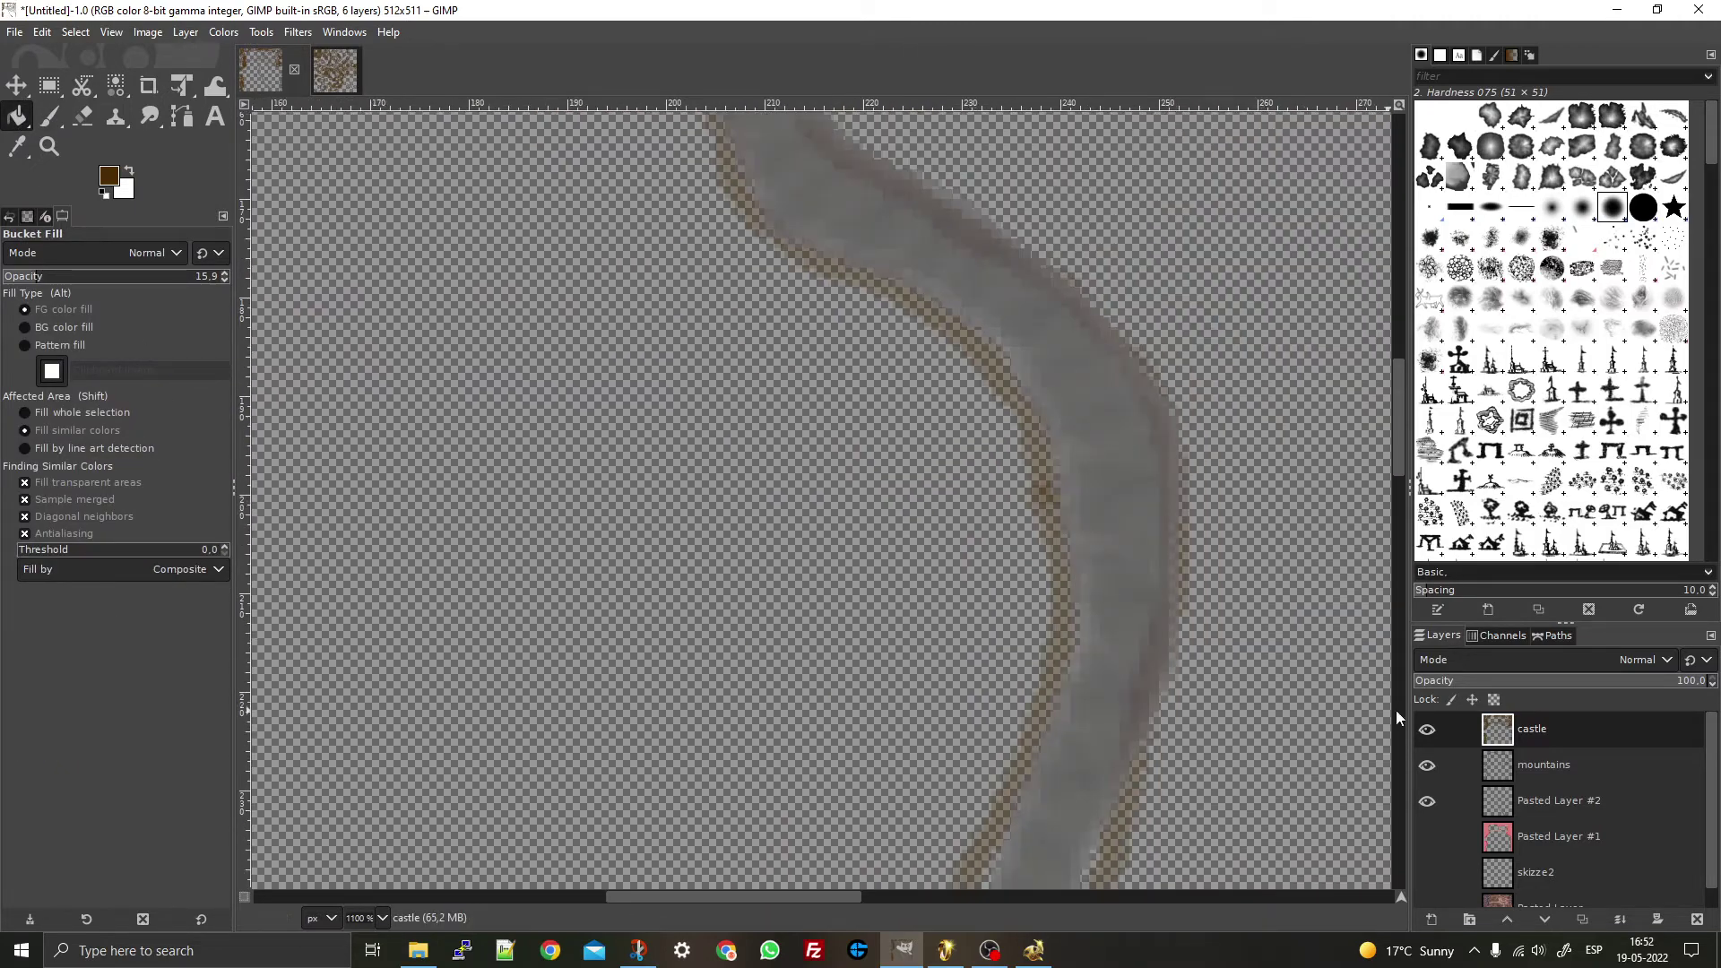
left_click(1427, 800)
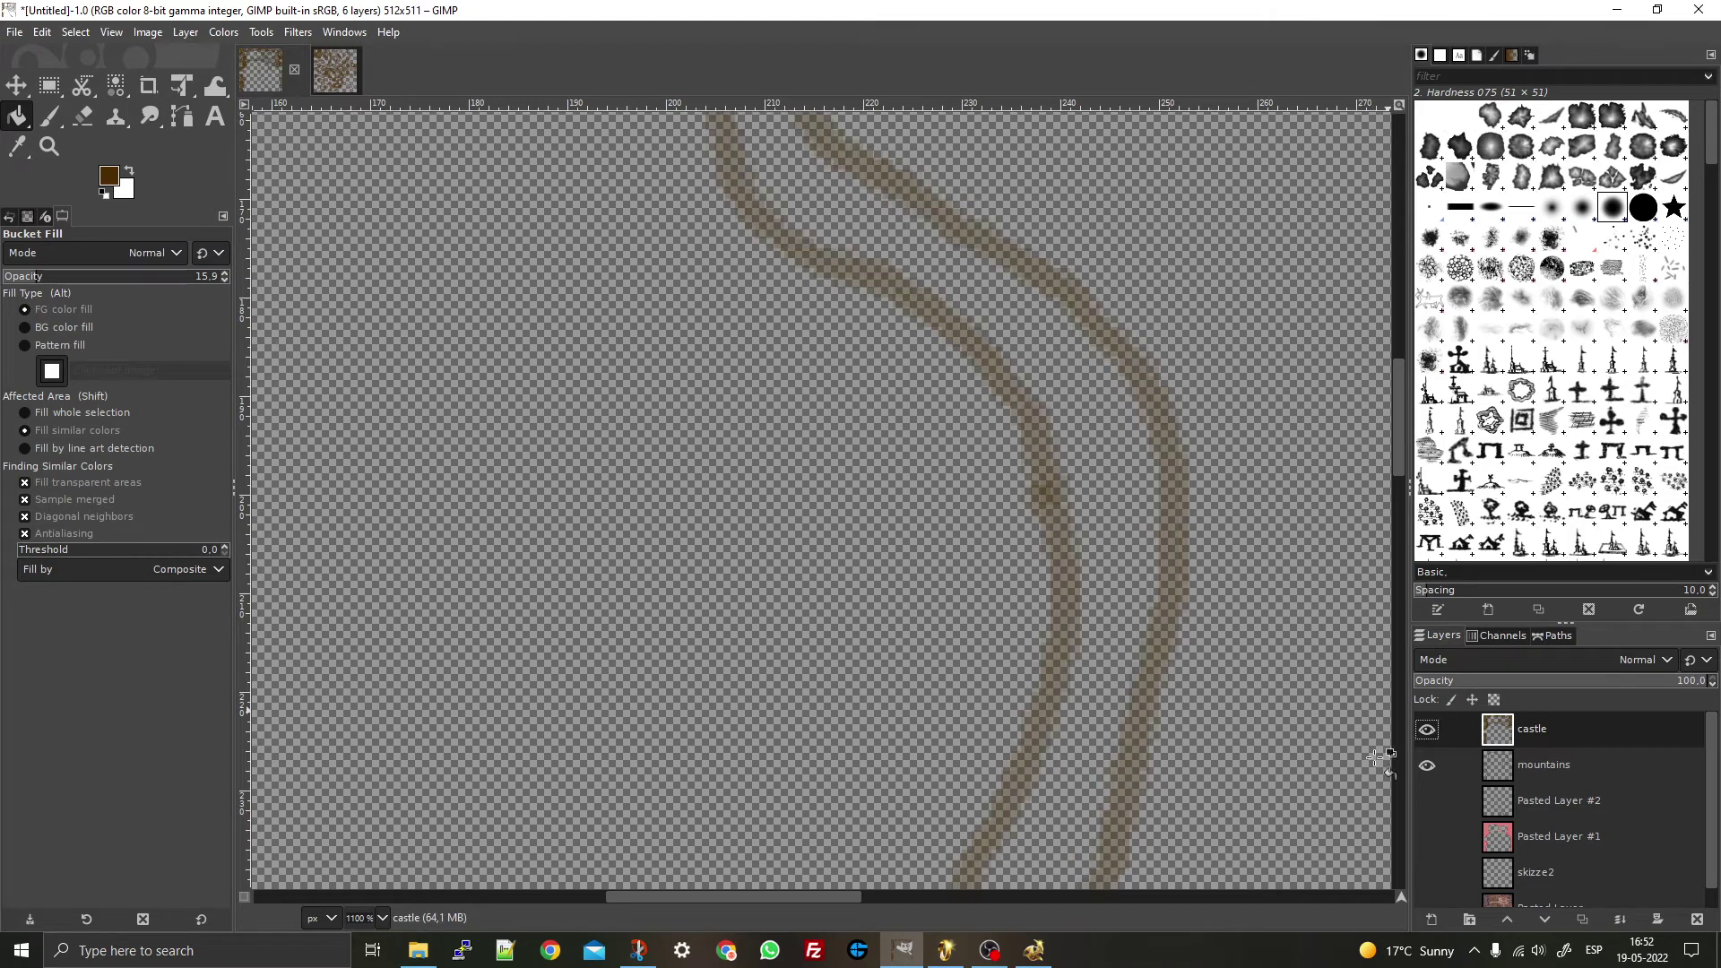
- Fill the stream between its two traced banks with brown at opacity 15.9
left_click(1111, 491)
left_click(1109, 500)
key("1")
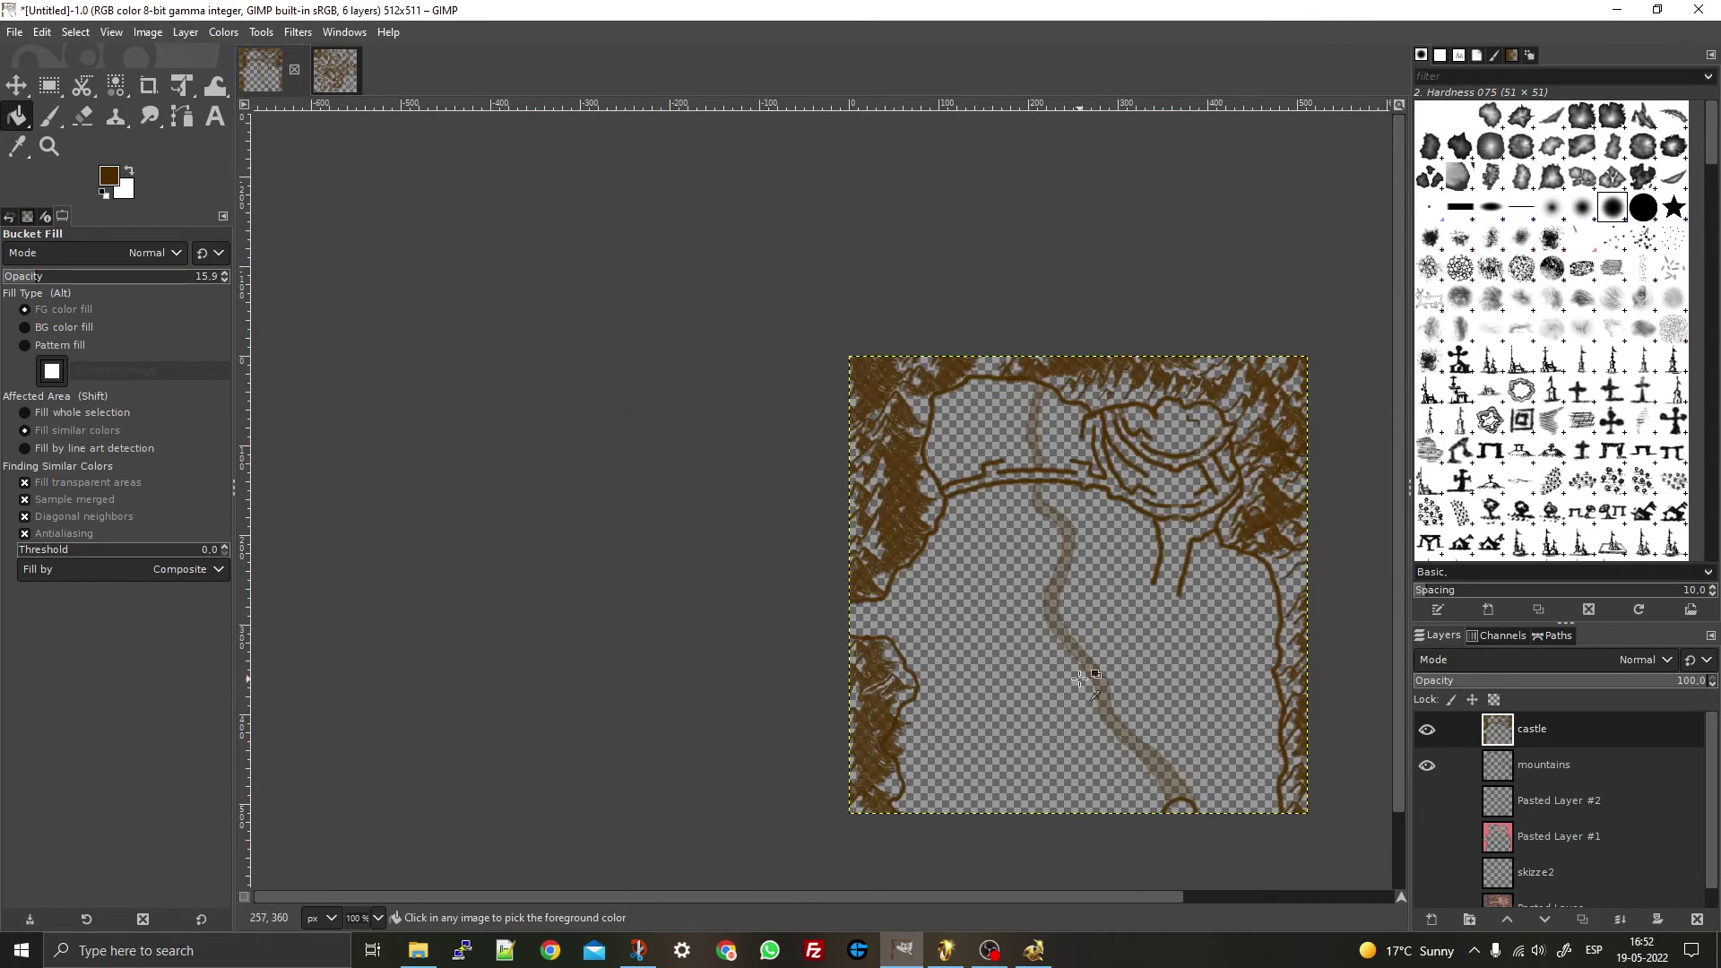
scroll(1087, 686, "up", 1)
scroll(861, 407, "down", 1)
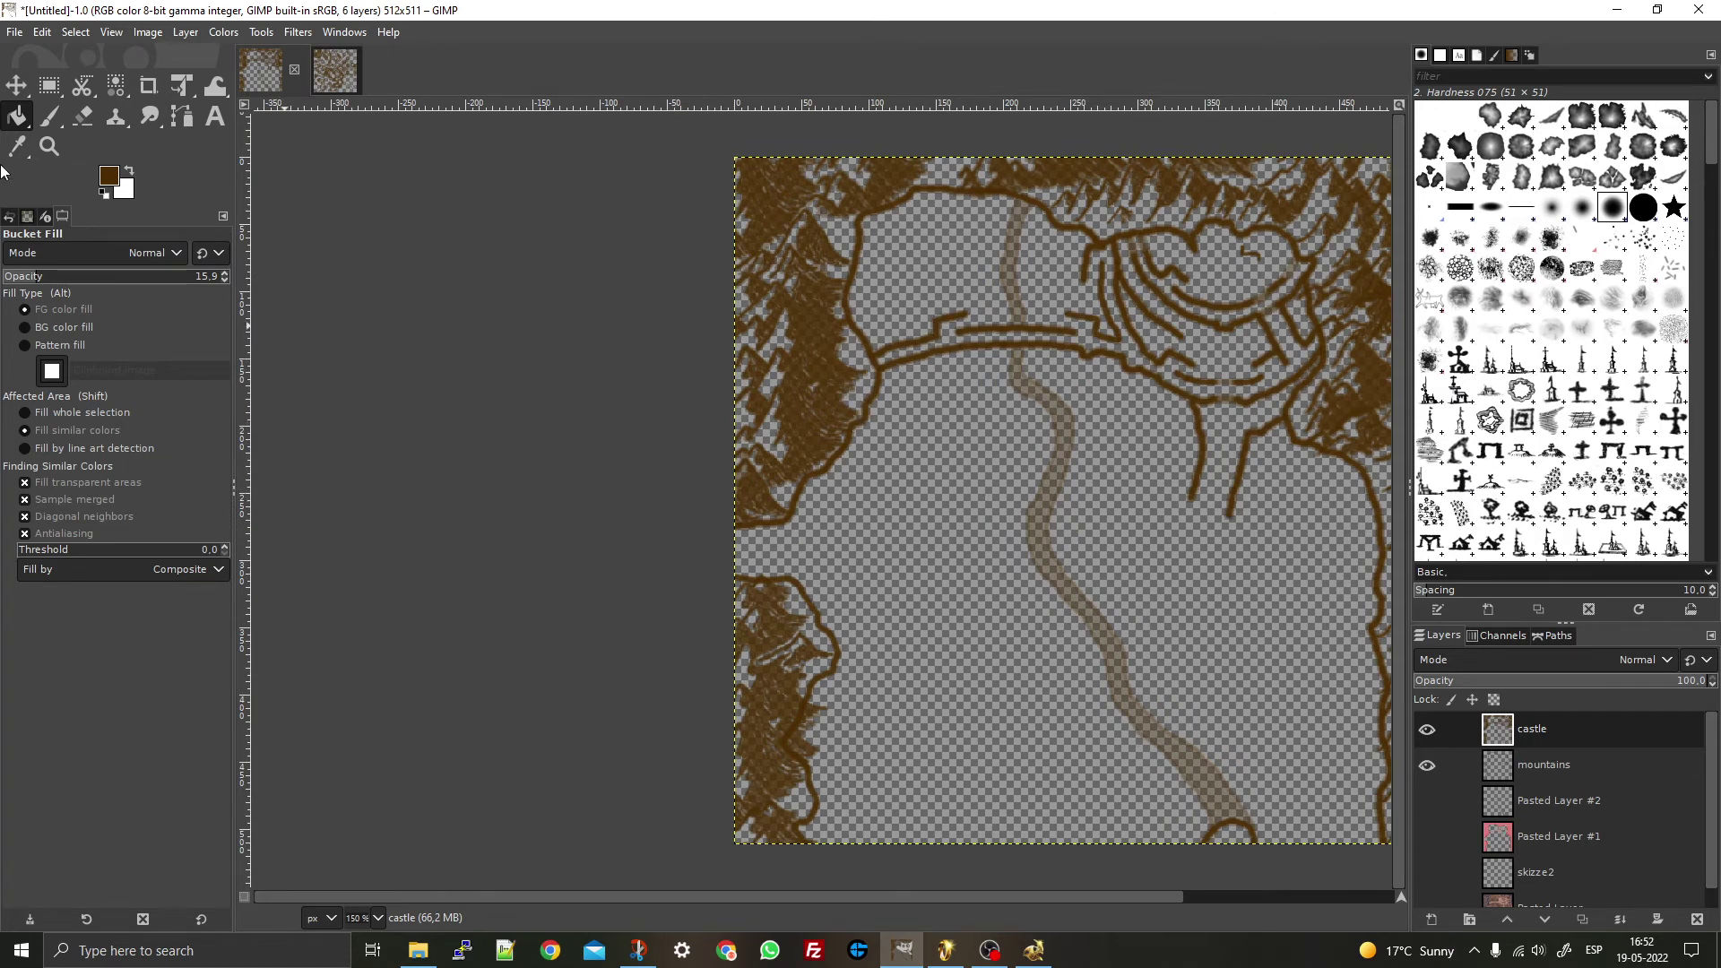
- Save the project to the Desktop as tutorial.xcf
left_click(15, 33)
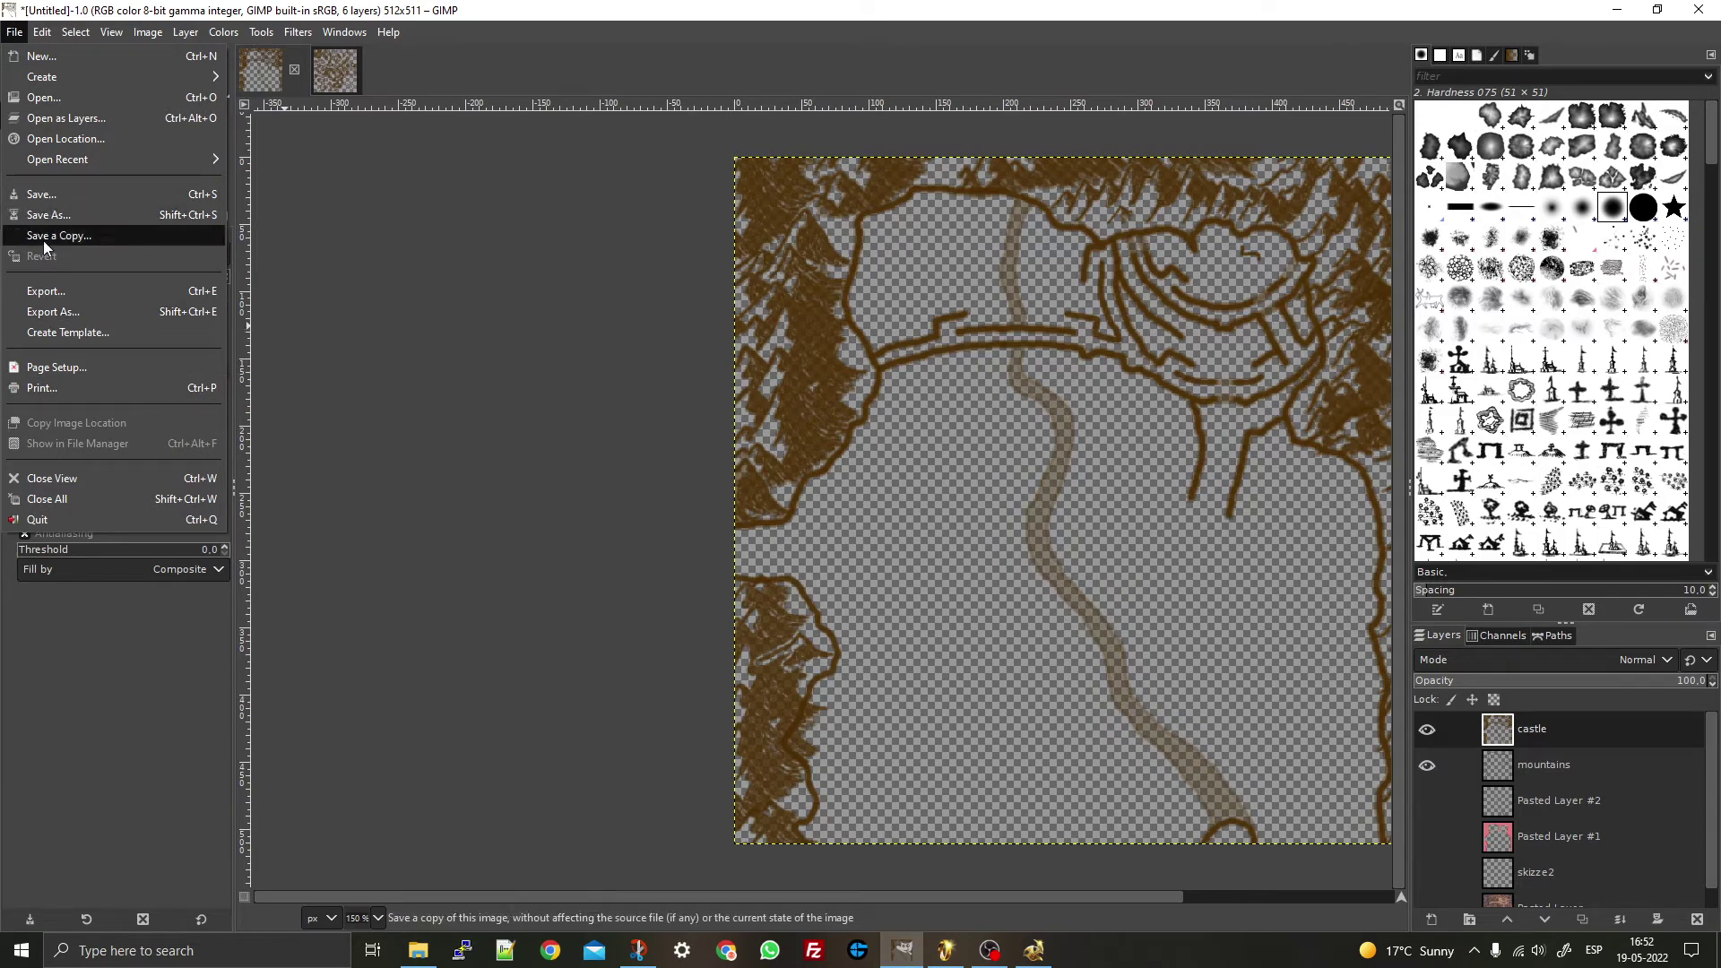
left_click(52, 193)
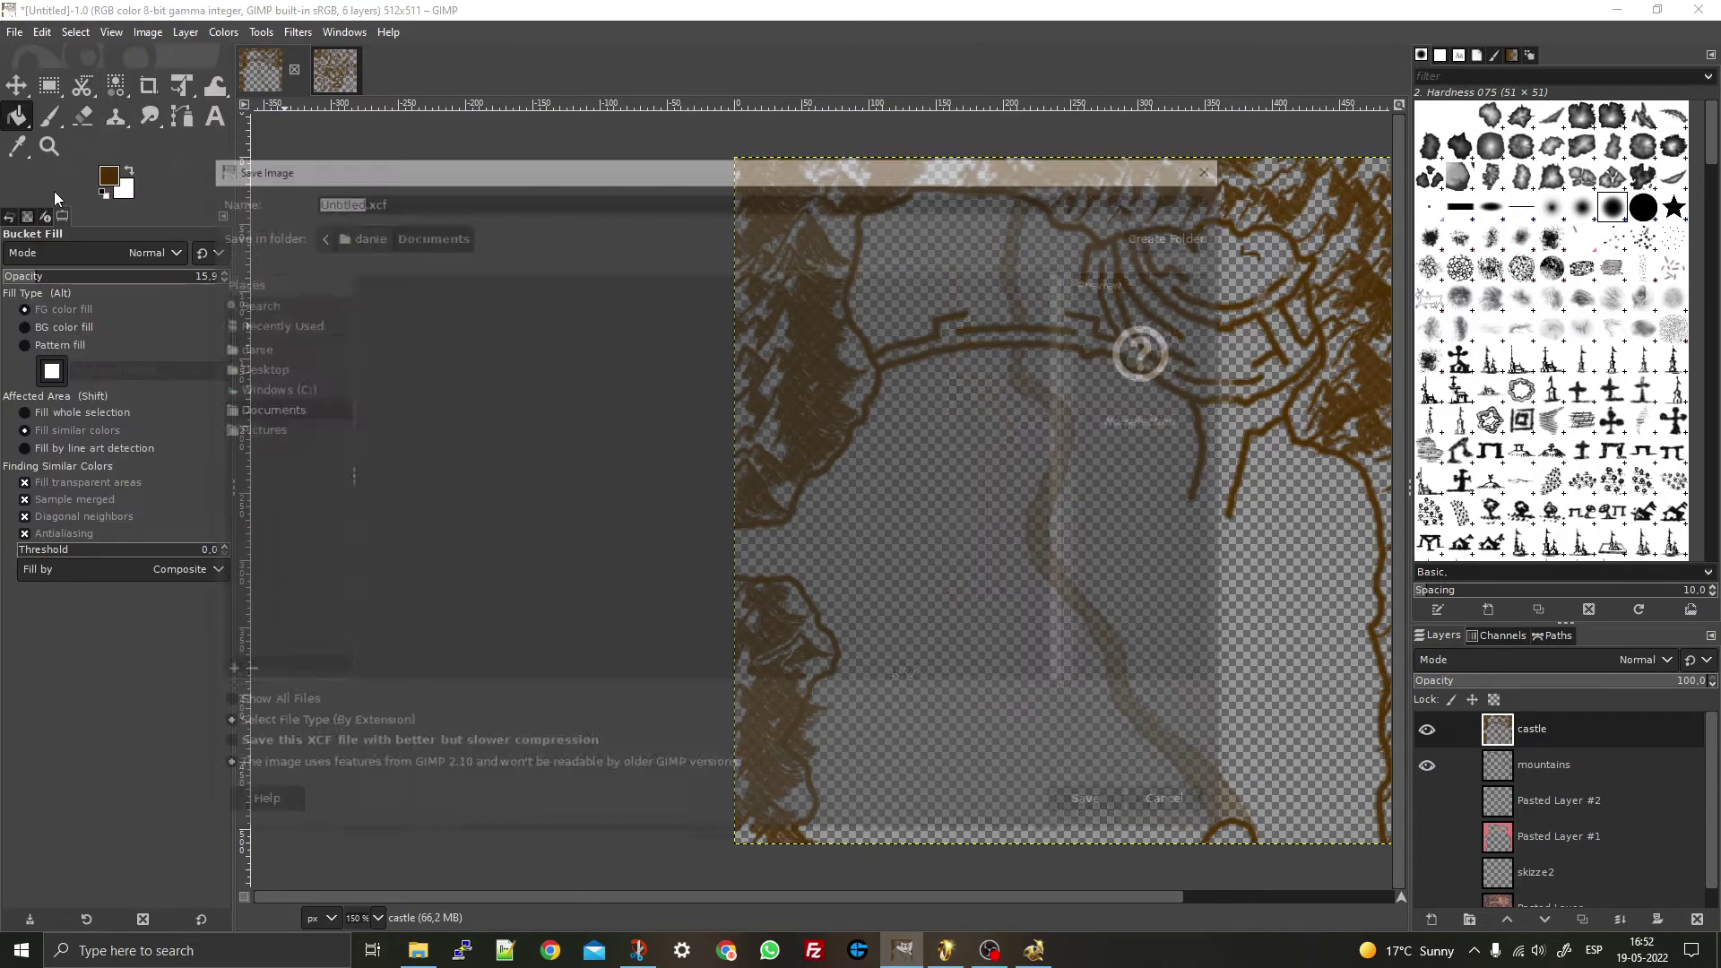
left_click(256, 368)
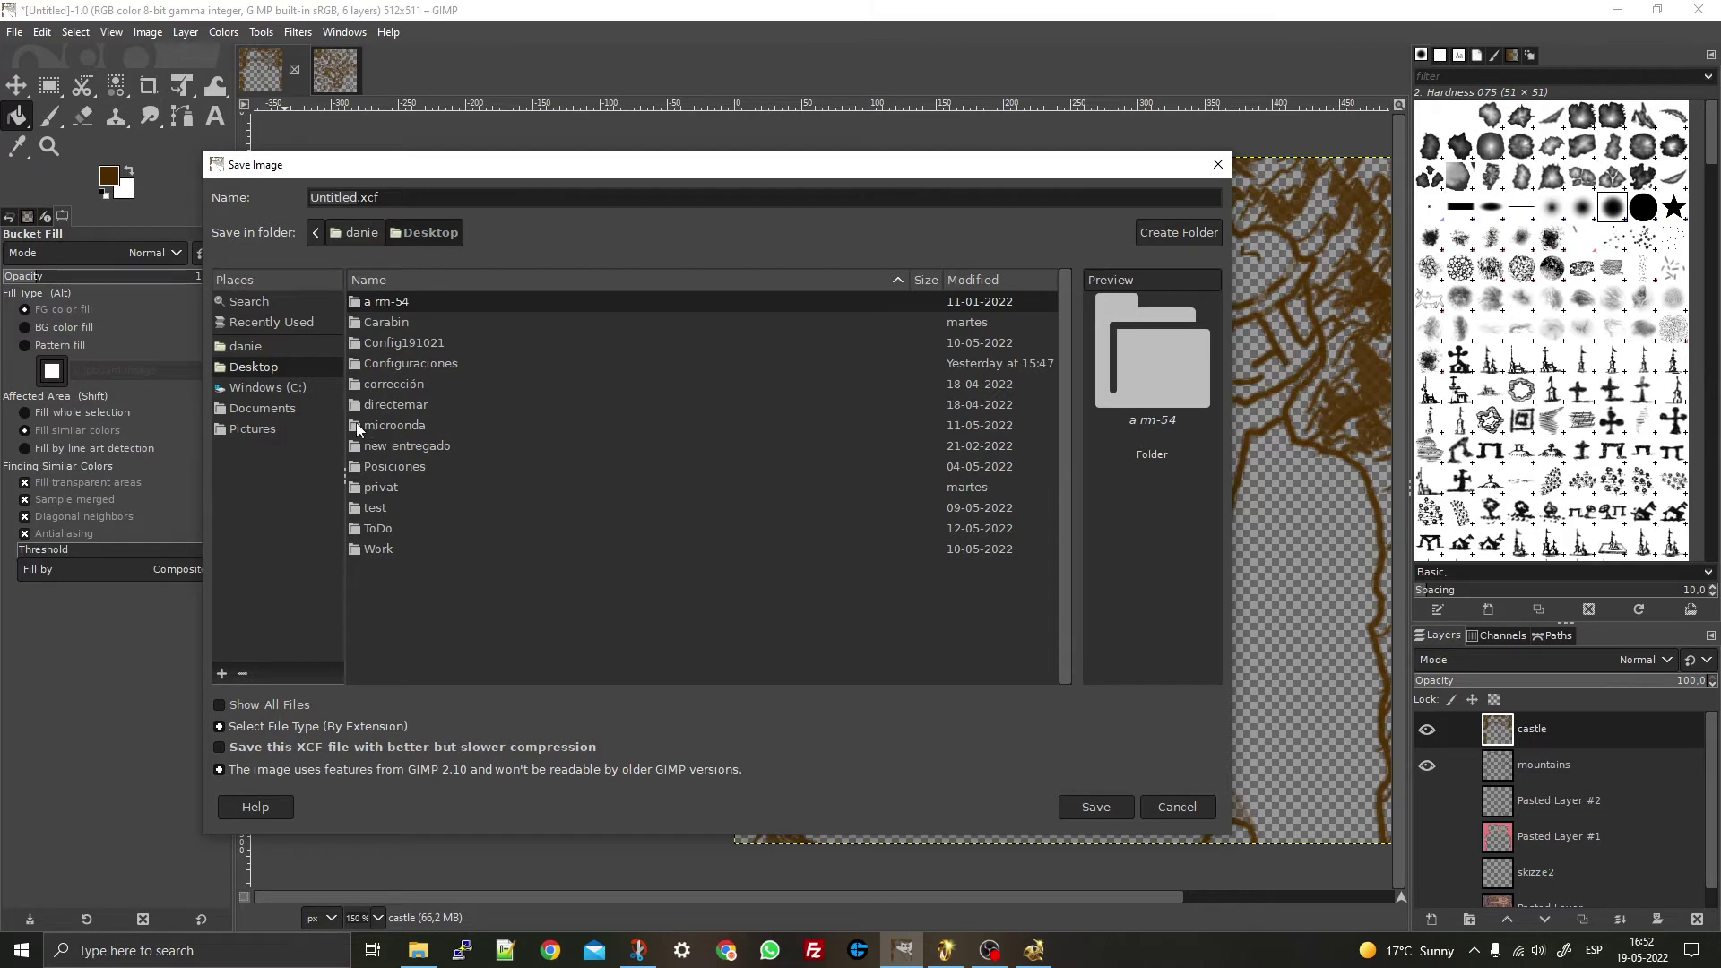
type("tut")
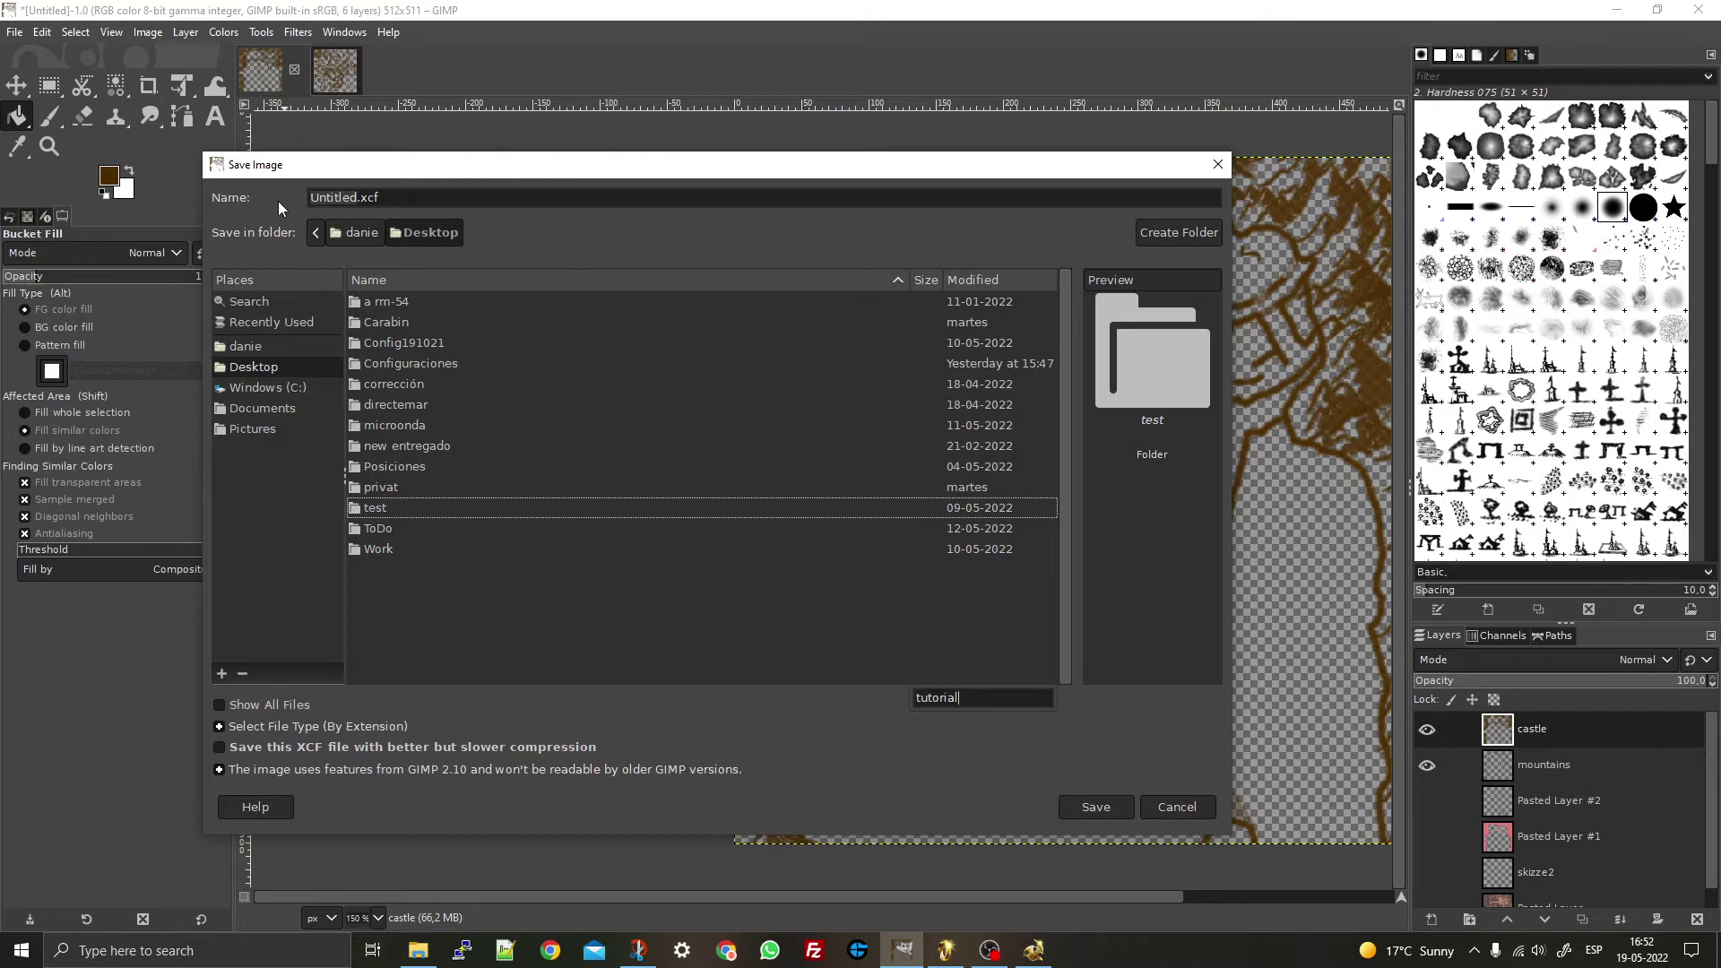
type("orial")
double_click(336, 198)
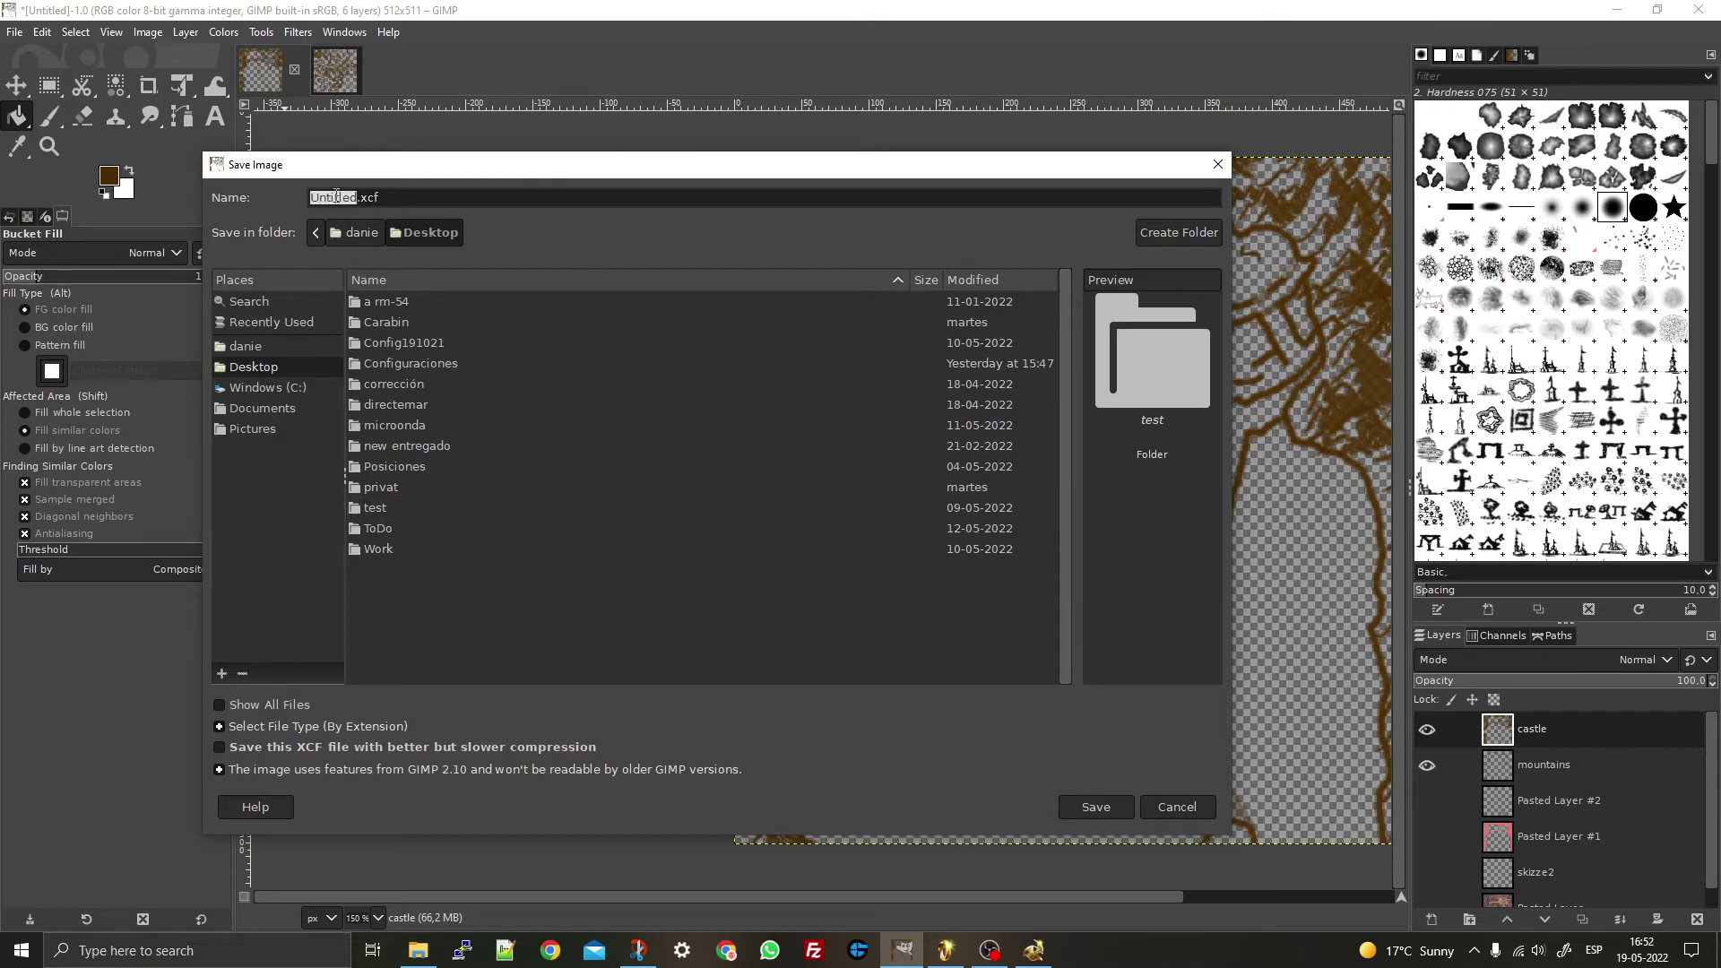
type("tutoria")
left_click(1078, 810)
- Switch to File Explorer and look up the map file's name in the Maps folder "helm's deep eveningstar 2v5"
left_click(17, 33)
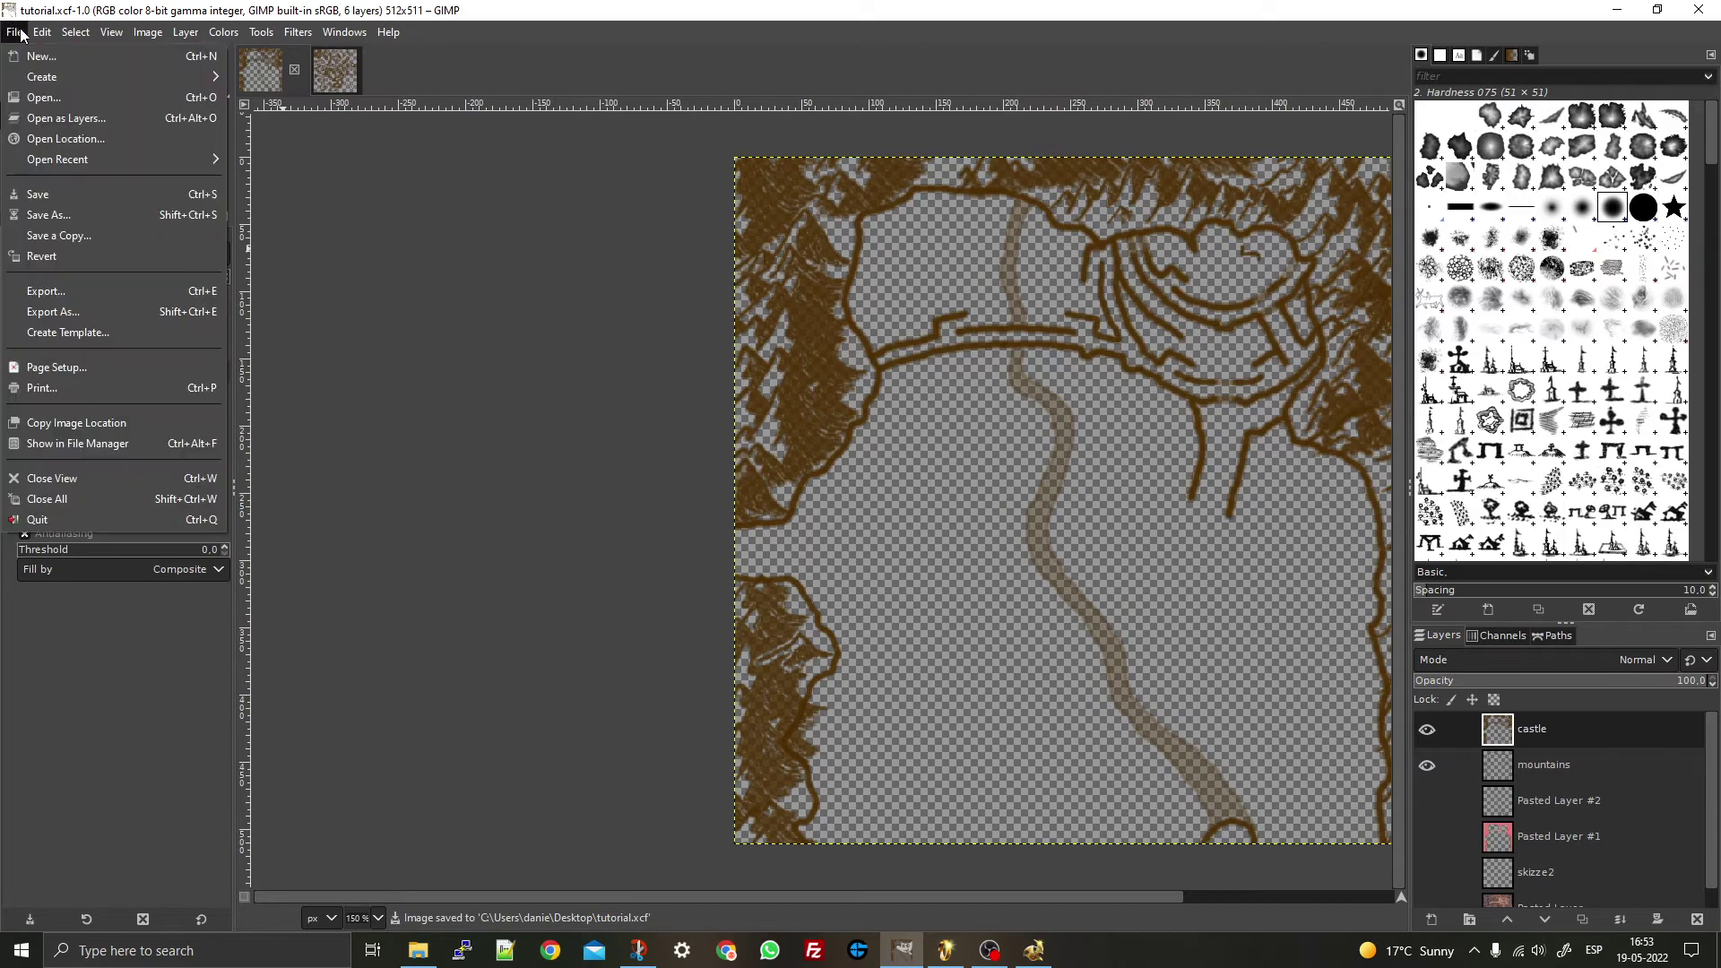
left_click(418, 950)
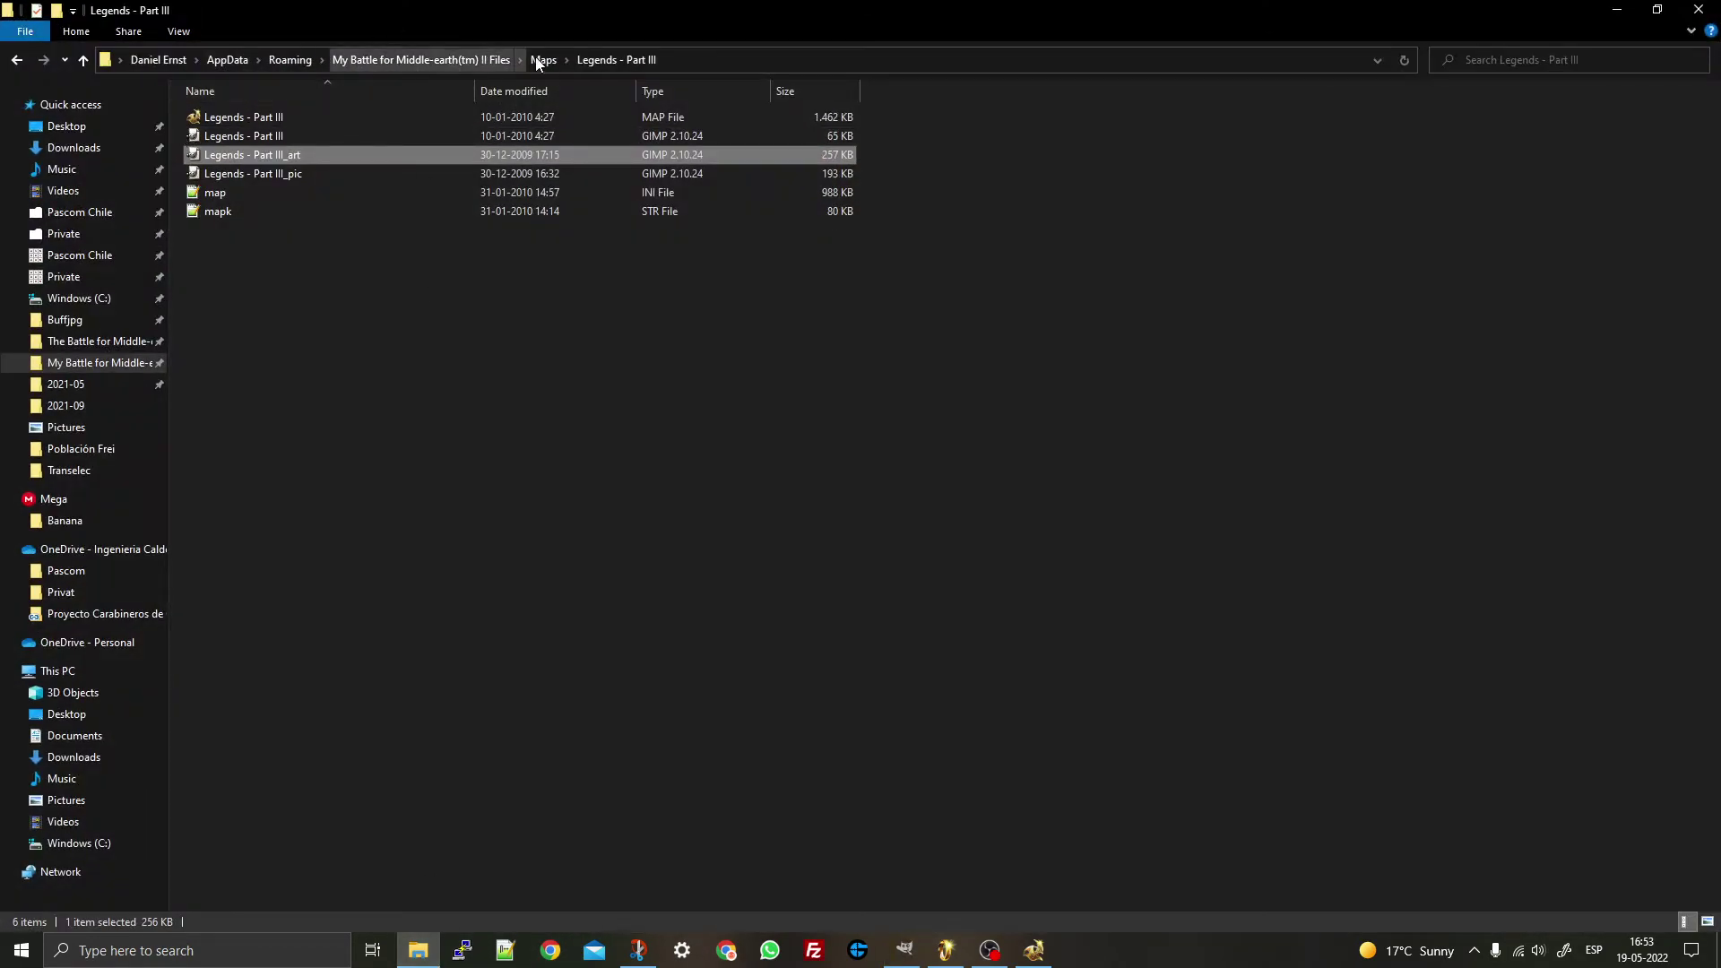
left_click(541, 60)
scroll(269, 717, "down", 3)
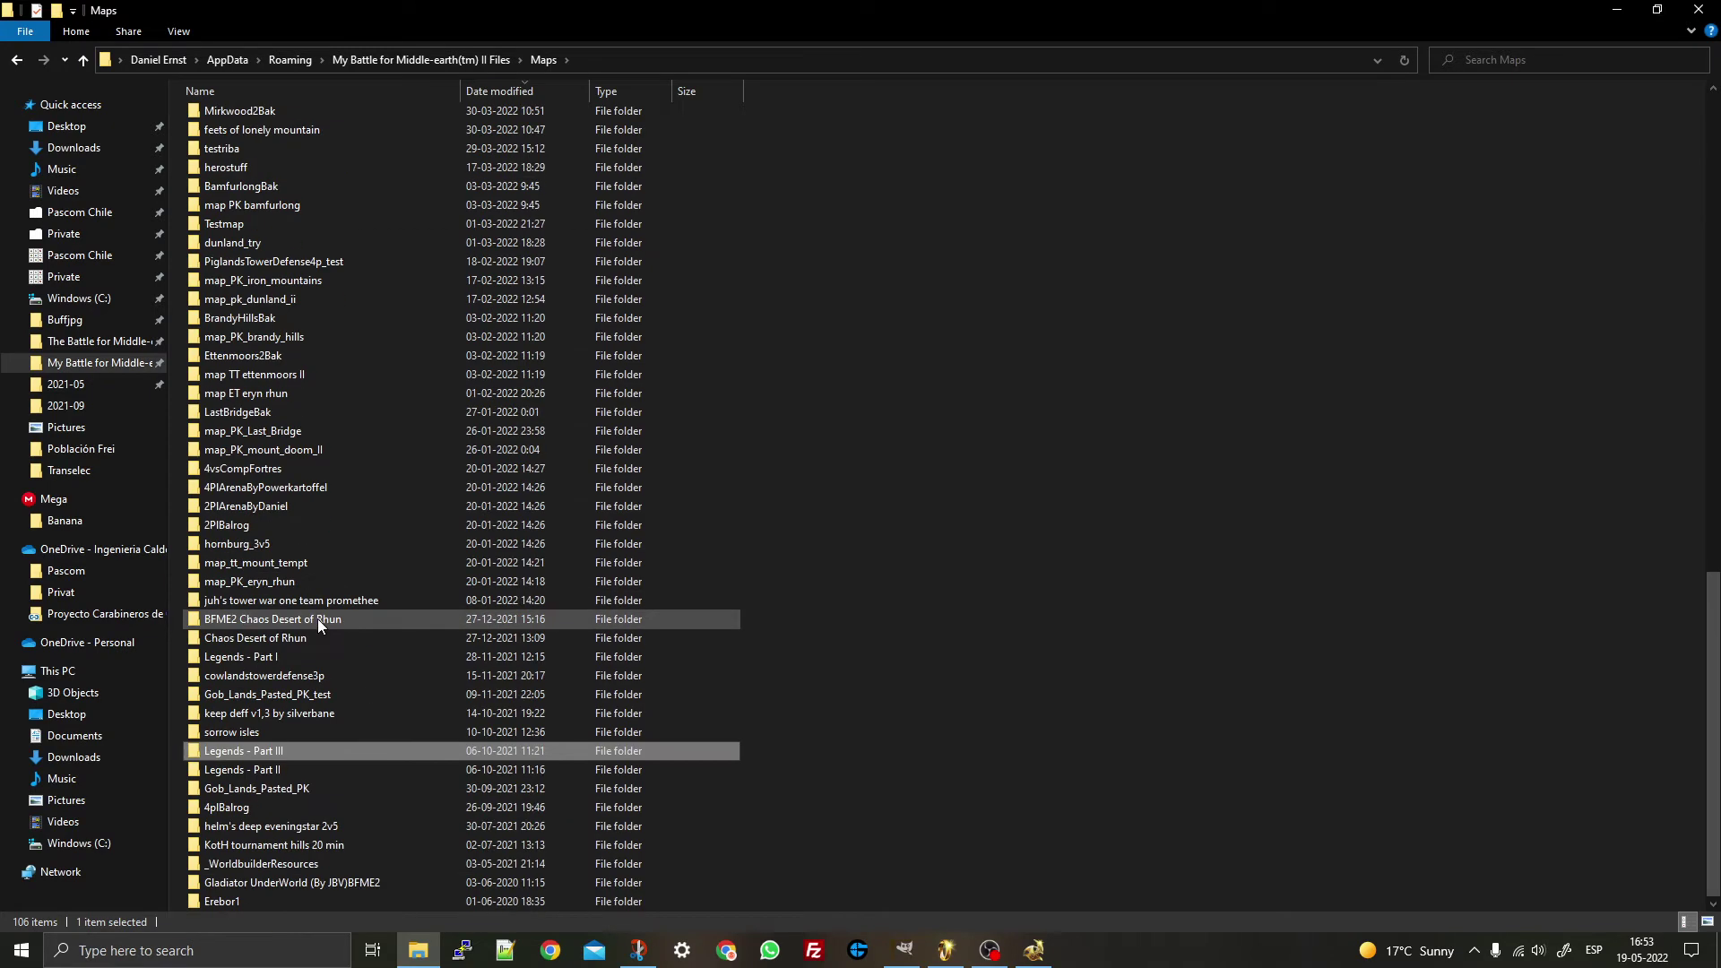
double_click(266, 826)
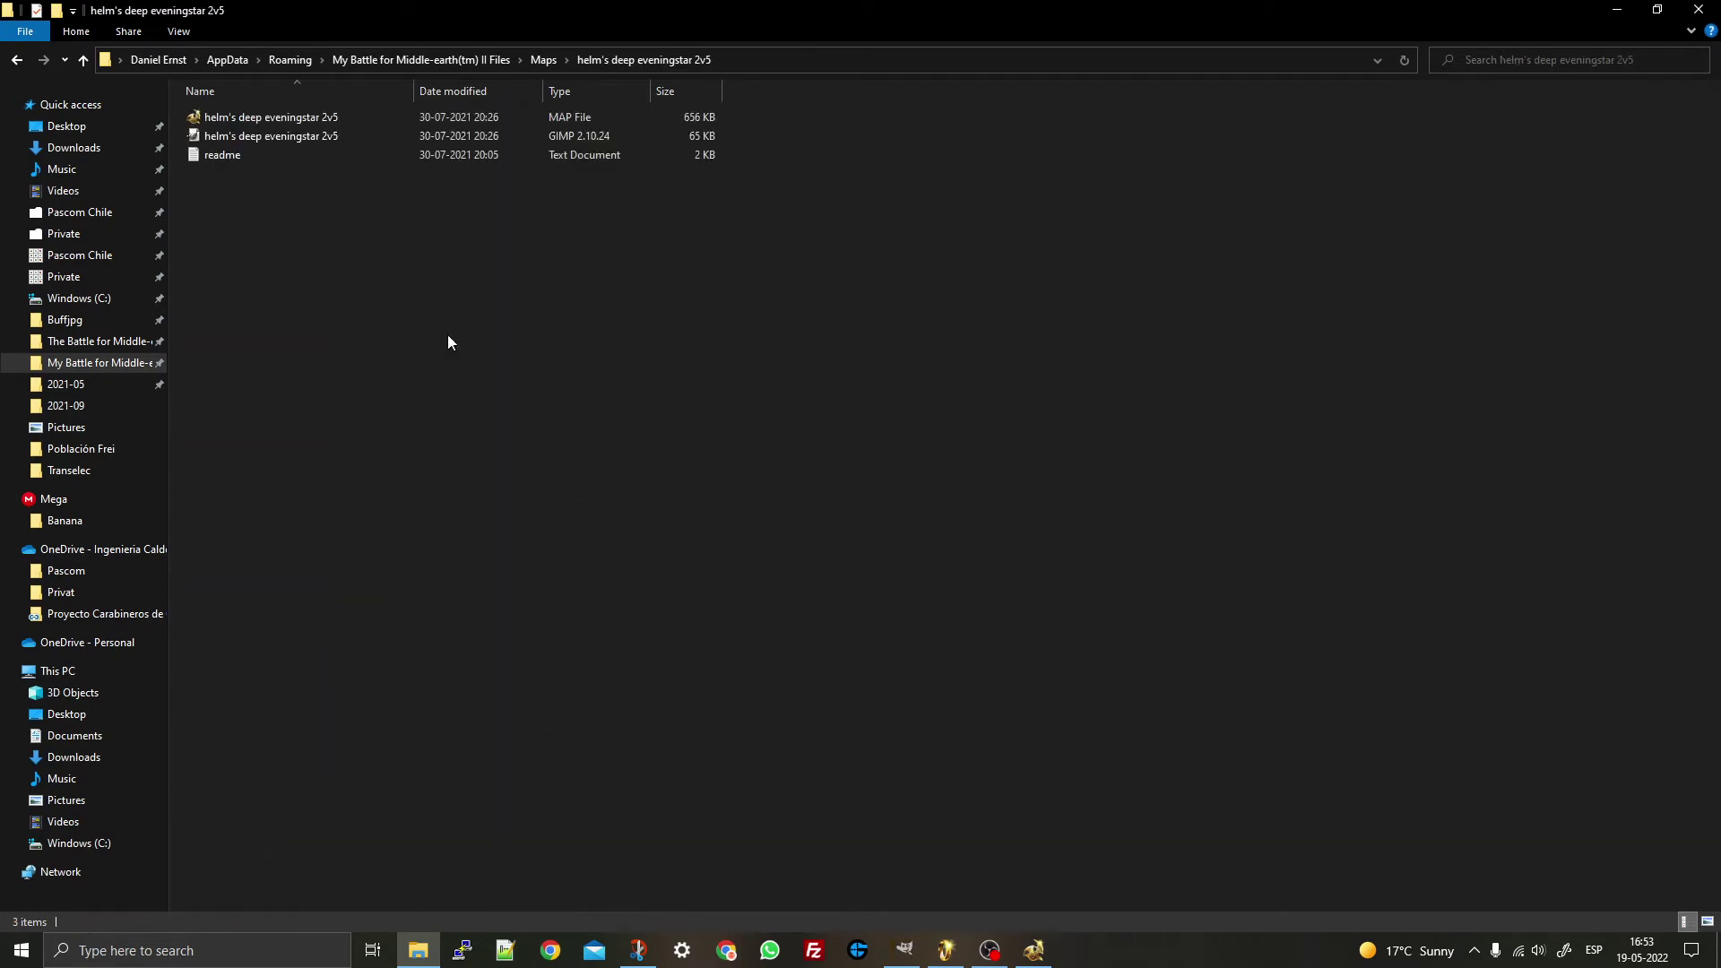
left_click(296, 118)
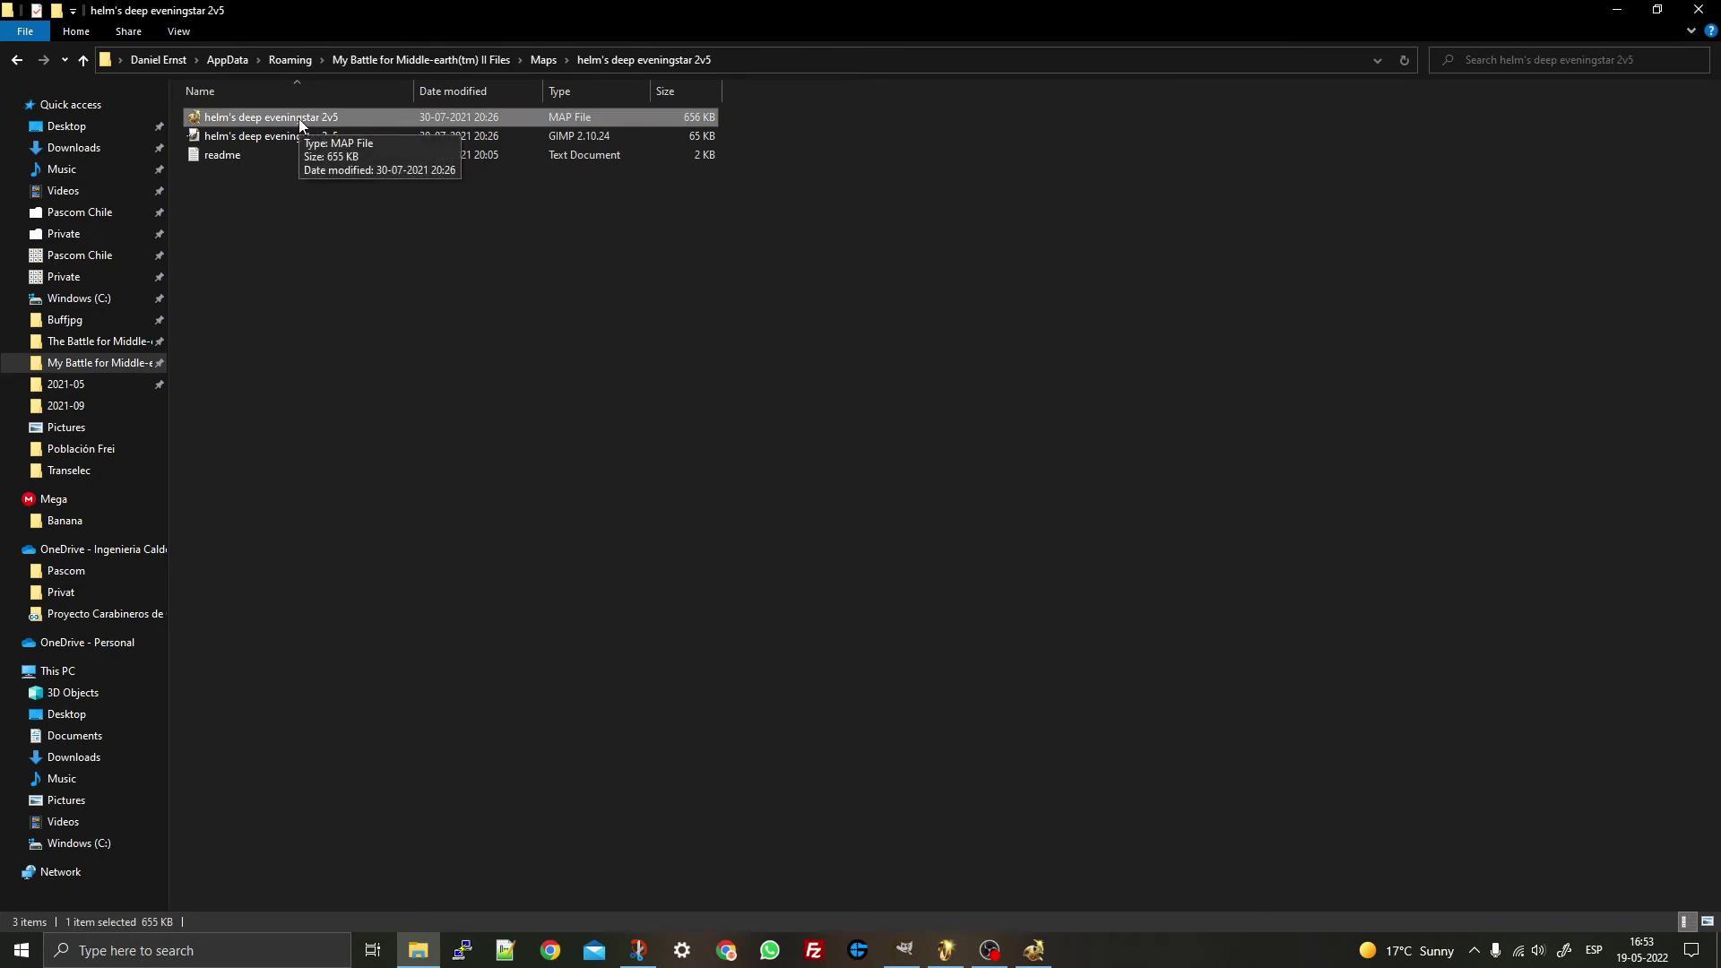
left_click(298, 118)
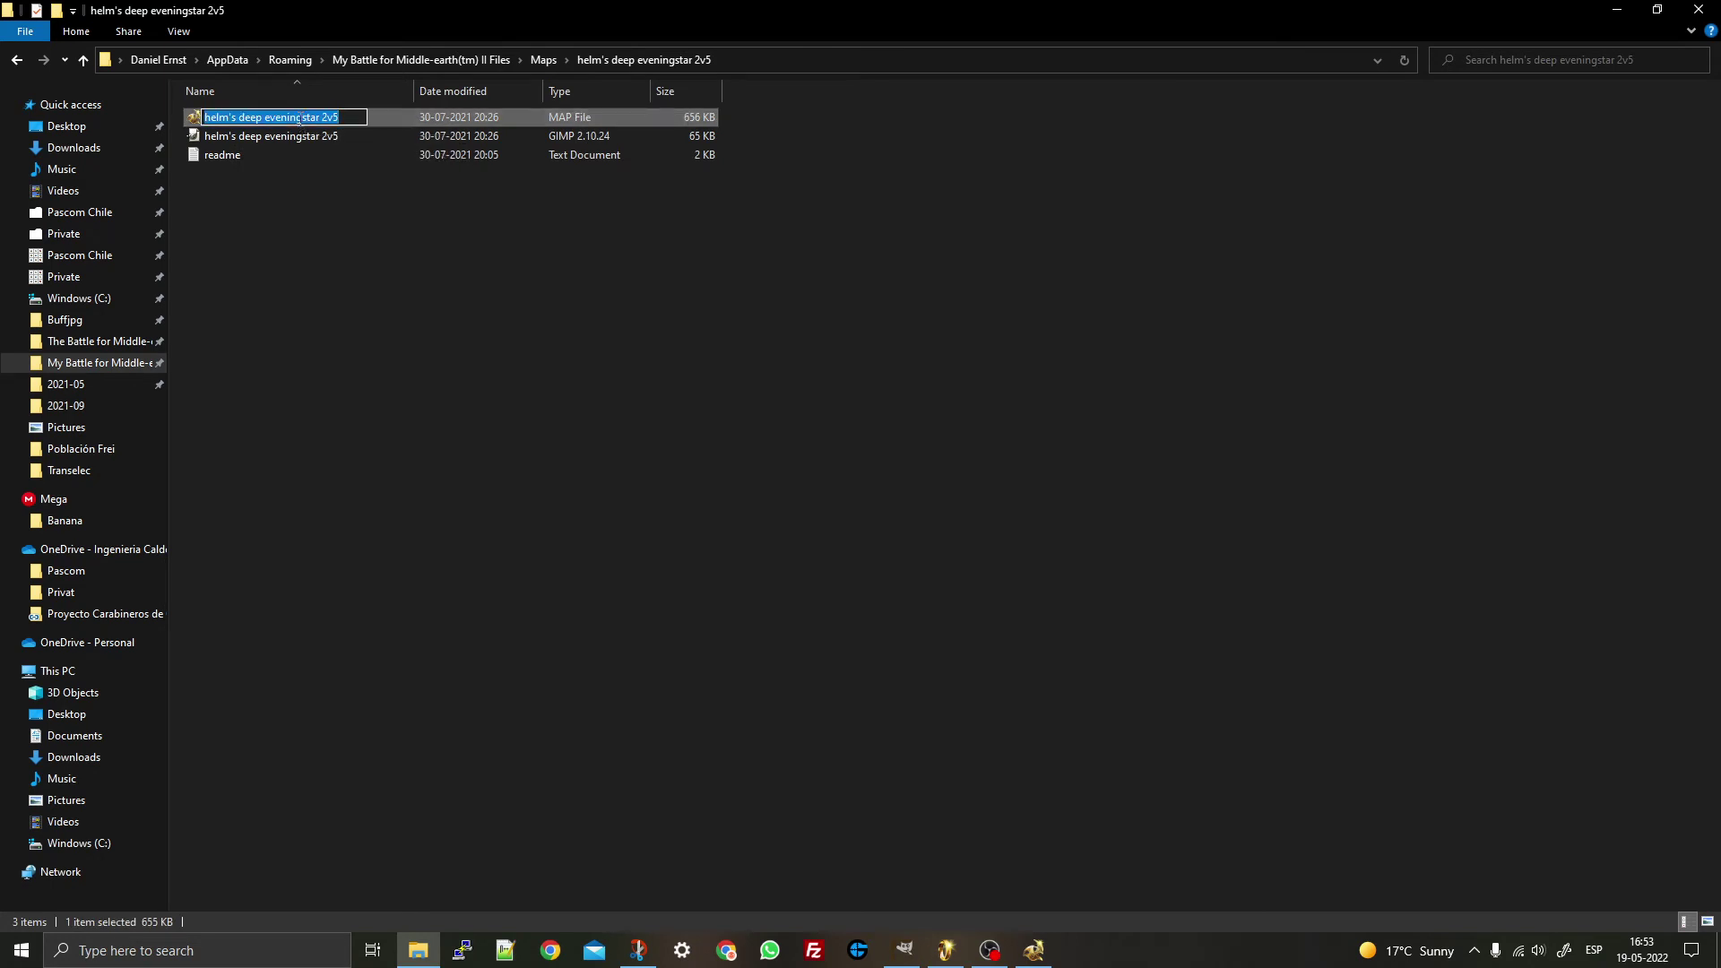
left_click(1617, 9)
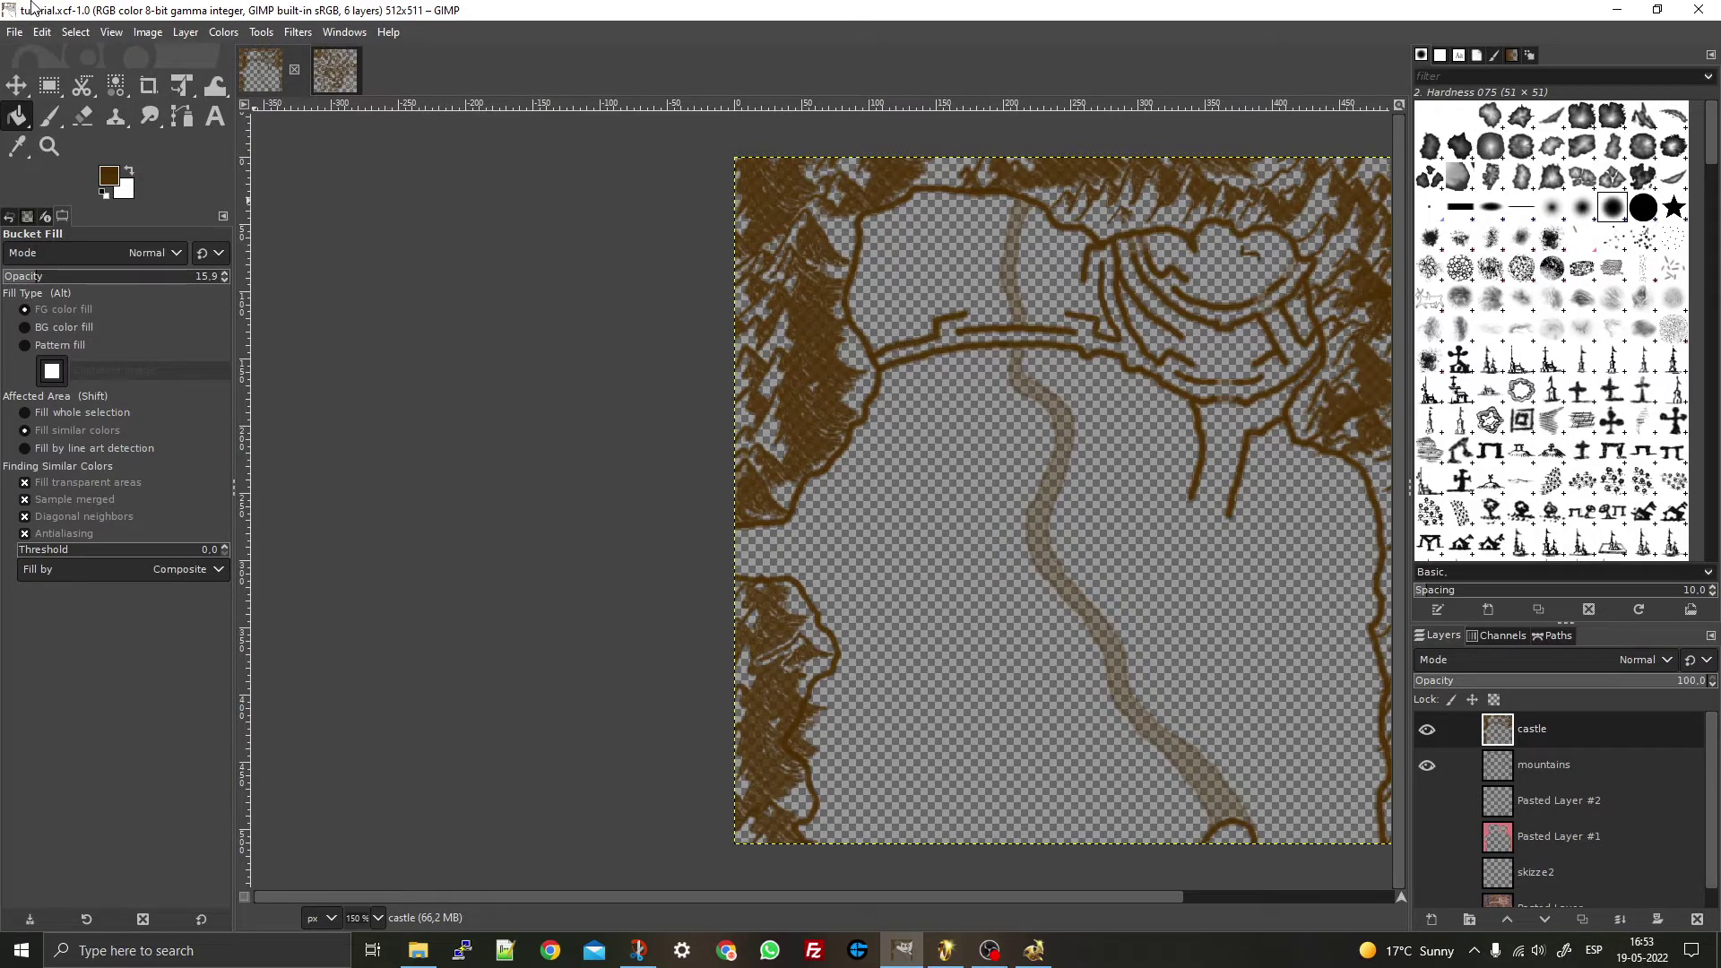
- Start exporting the image and browse through AppData and Roaming to the Maps folder of My Battle for Middle-earth(tm) II Files
left_click(17, 33)
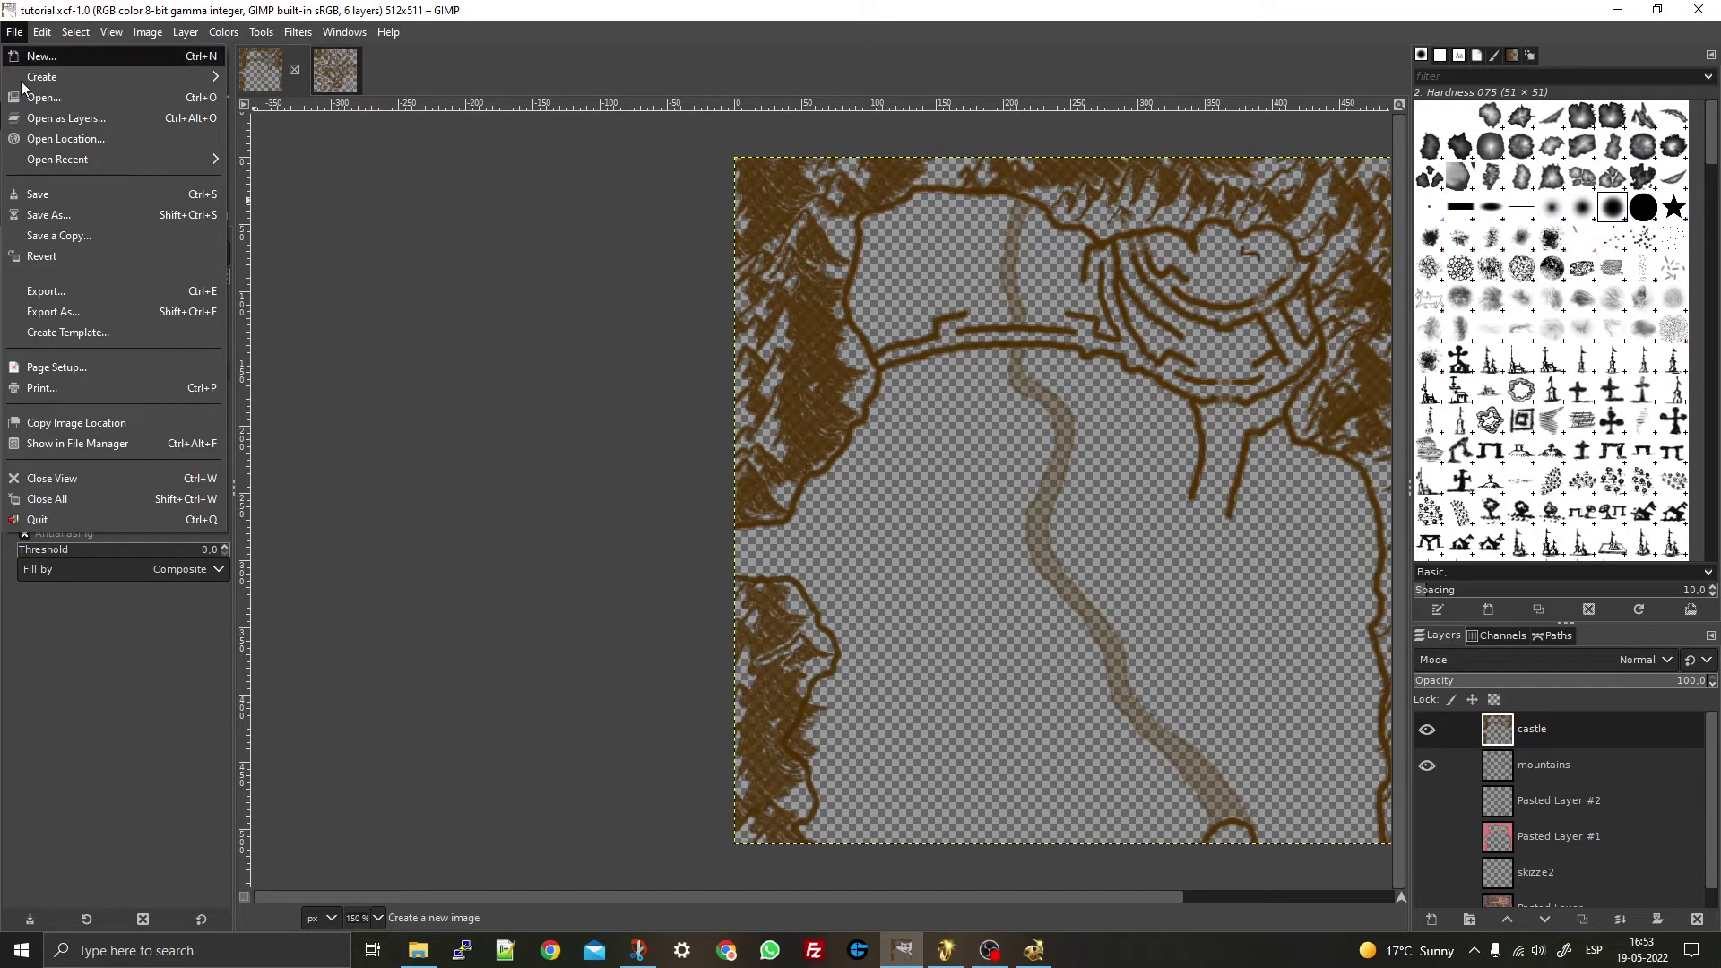
left_click(58, 293)
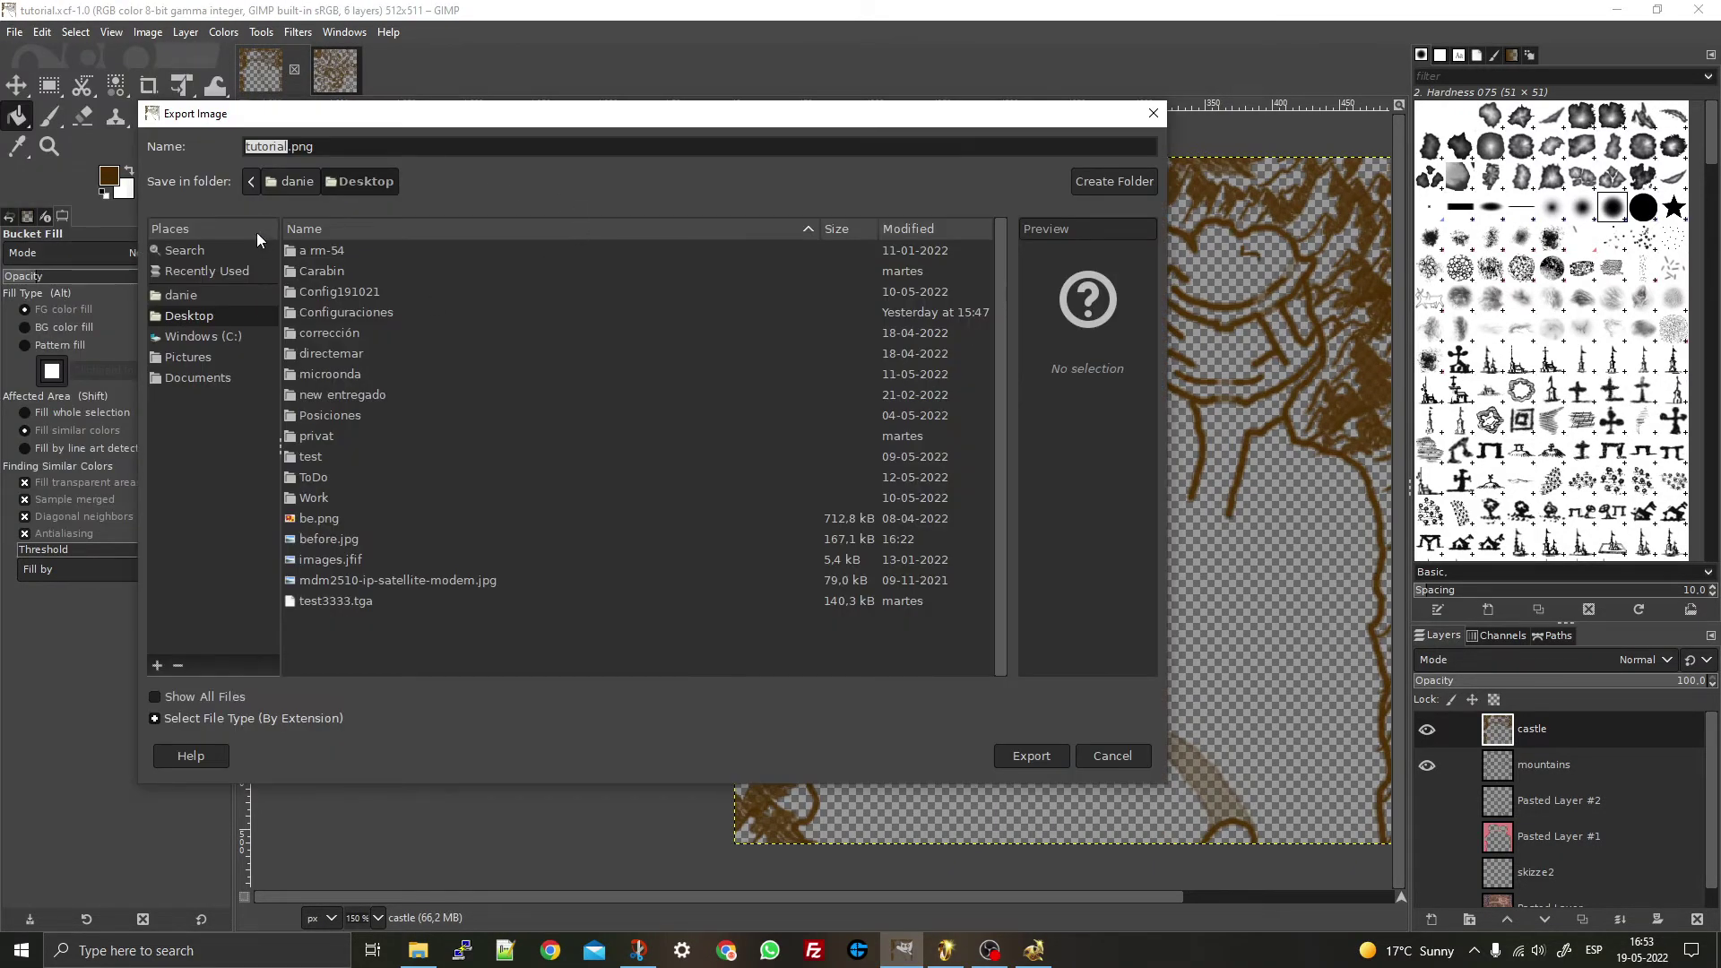
left_click(288, 180)
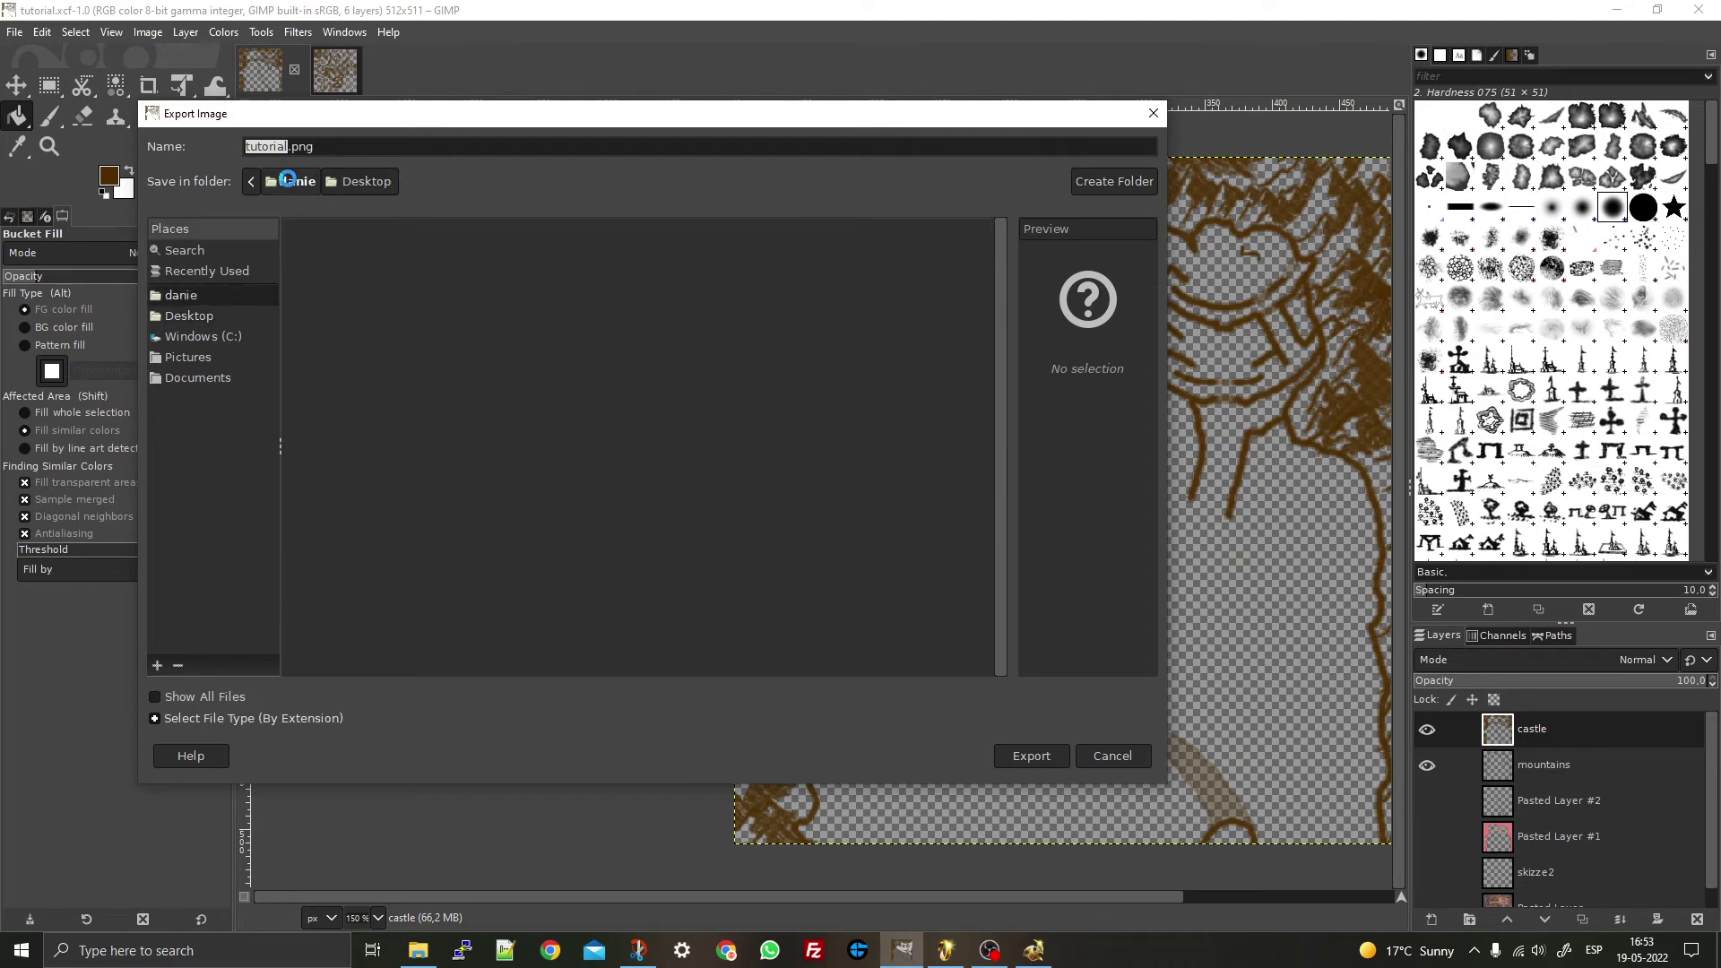
scroll(360, 473, "down", 5)
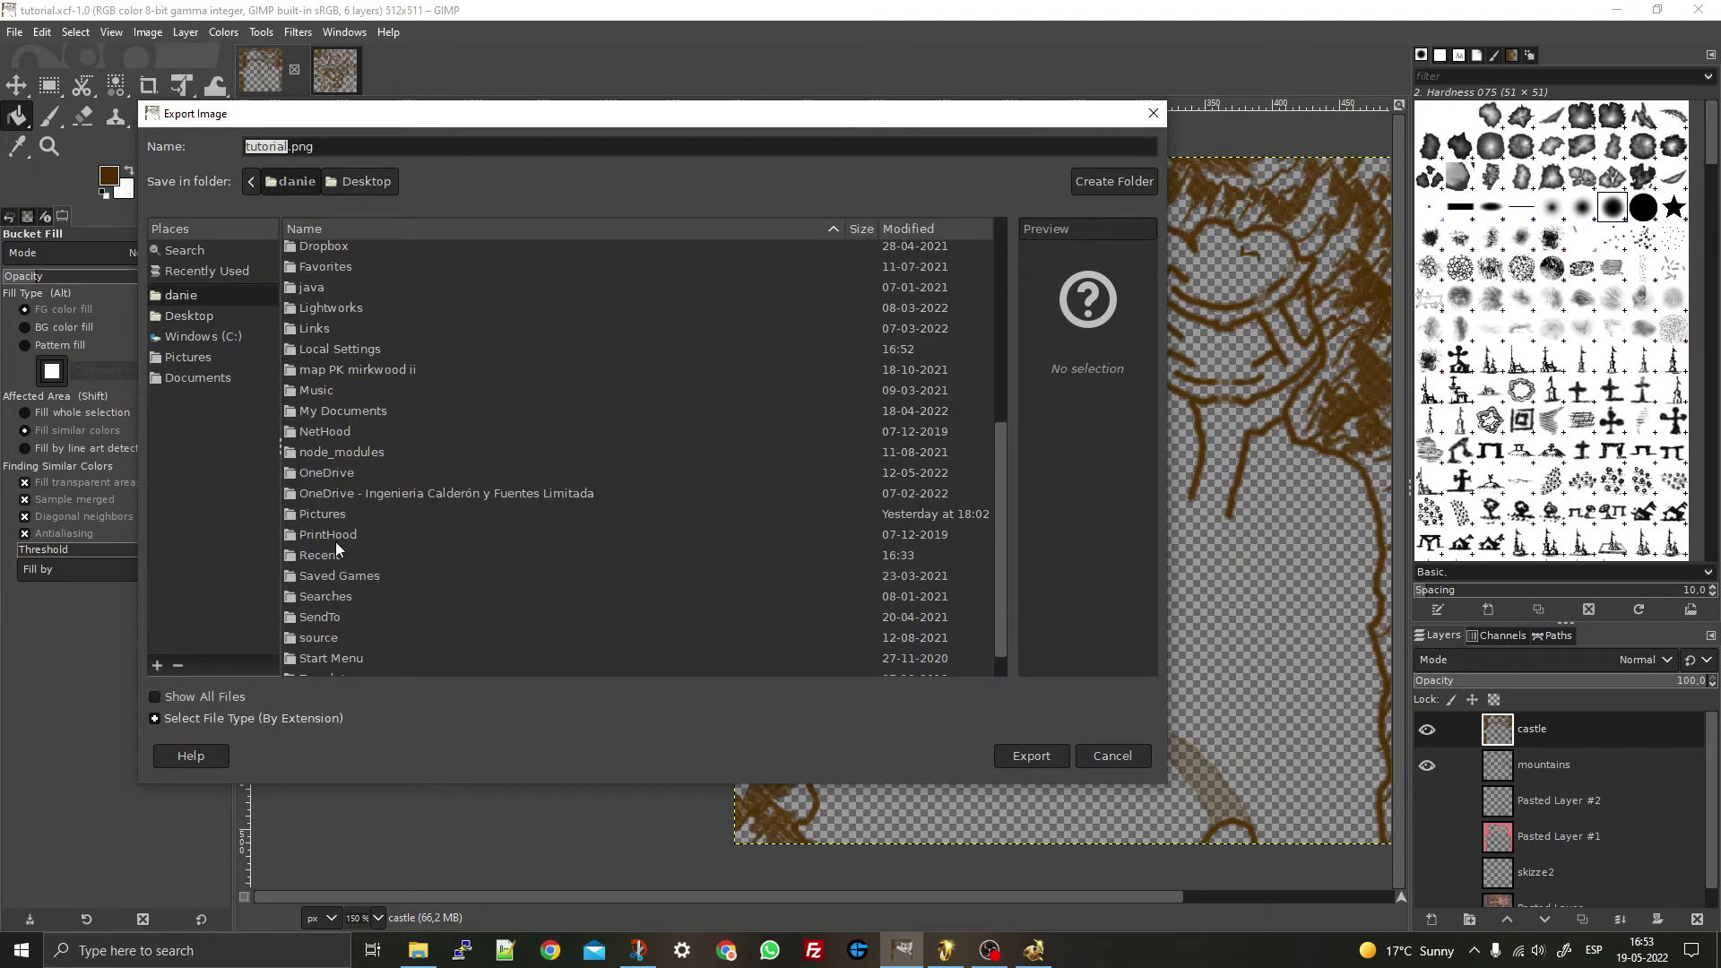
scroll(353, 433, "up", 5)
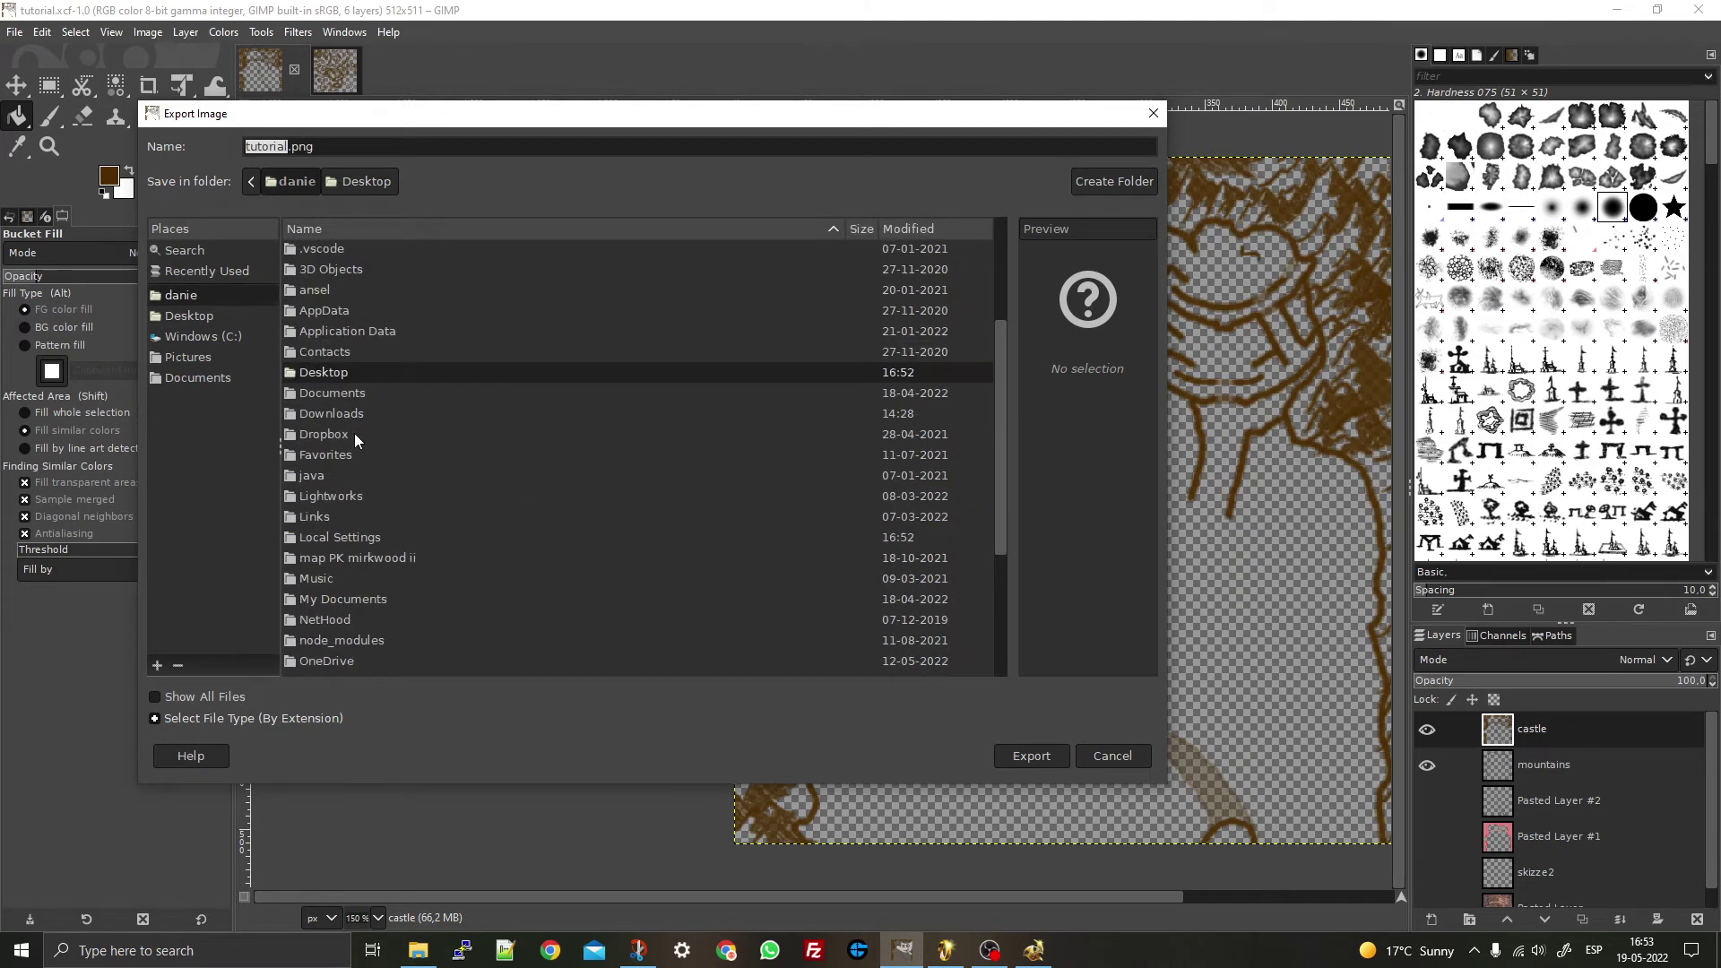
double_click(320, 308)
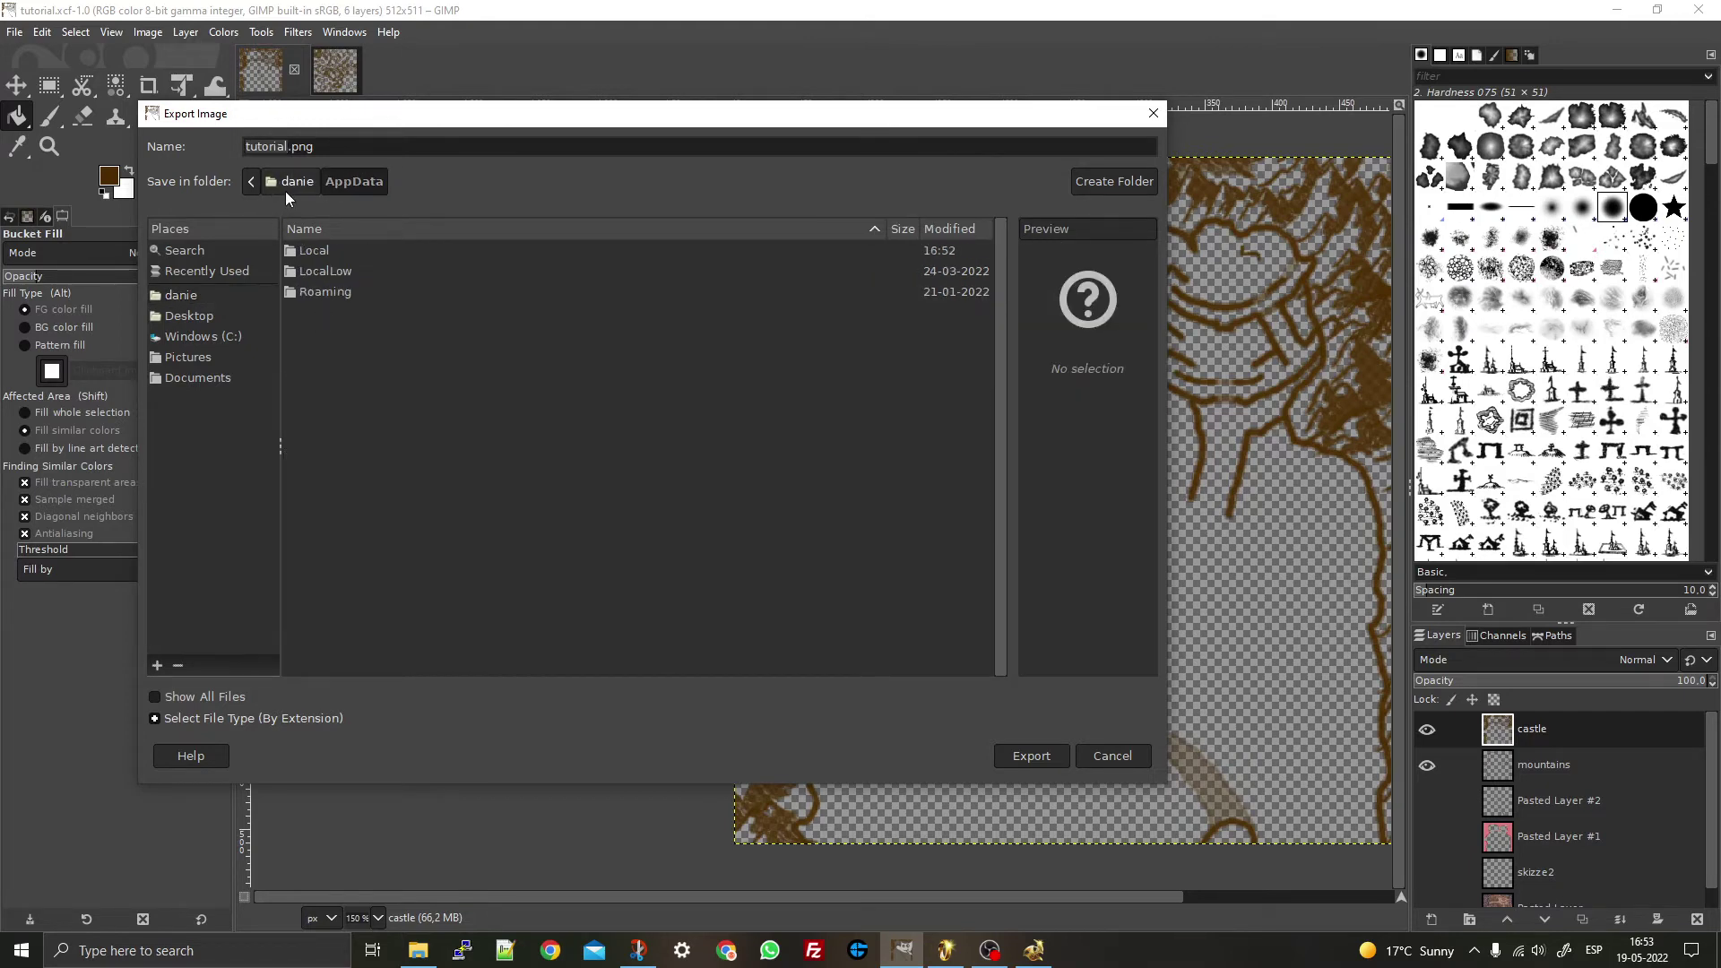
double_click(315, 290)
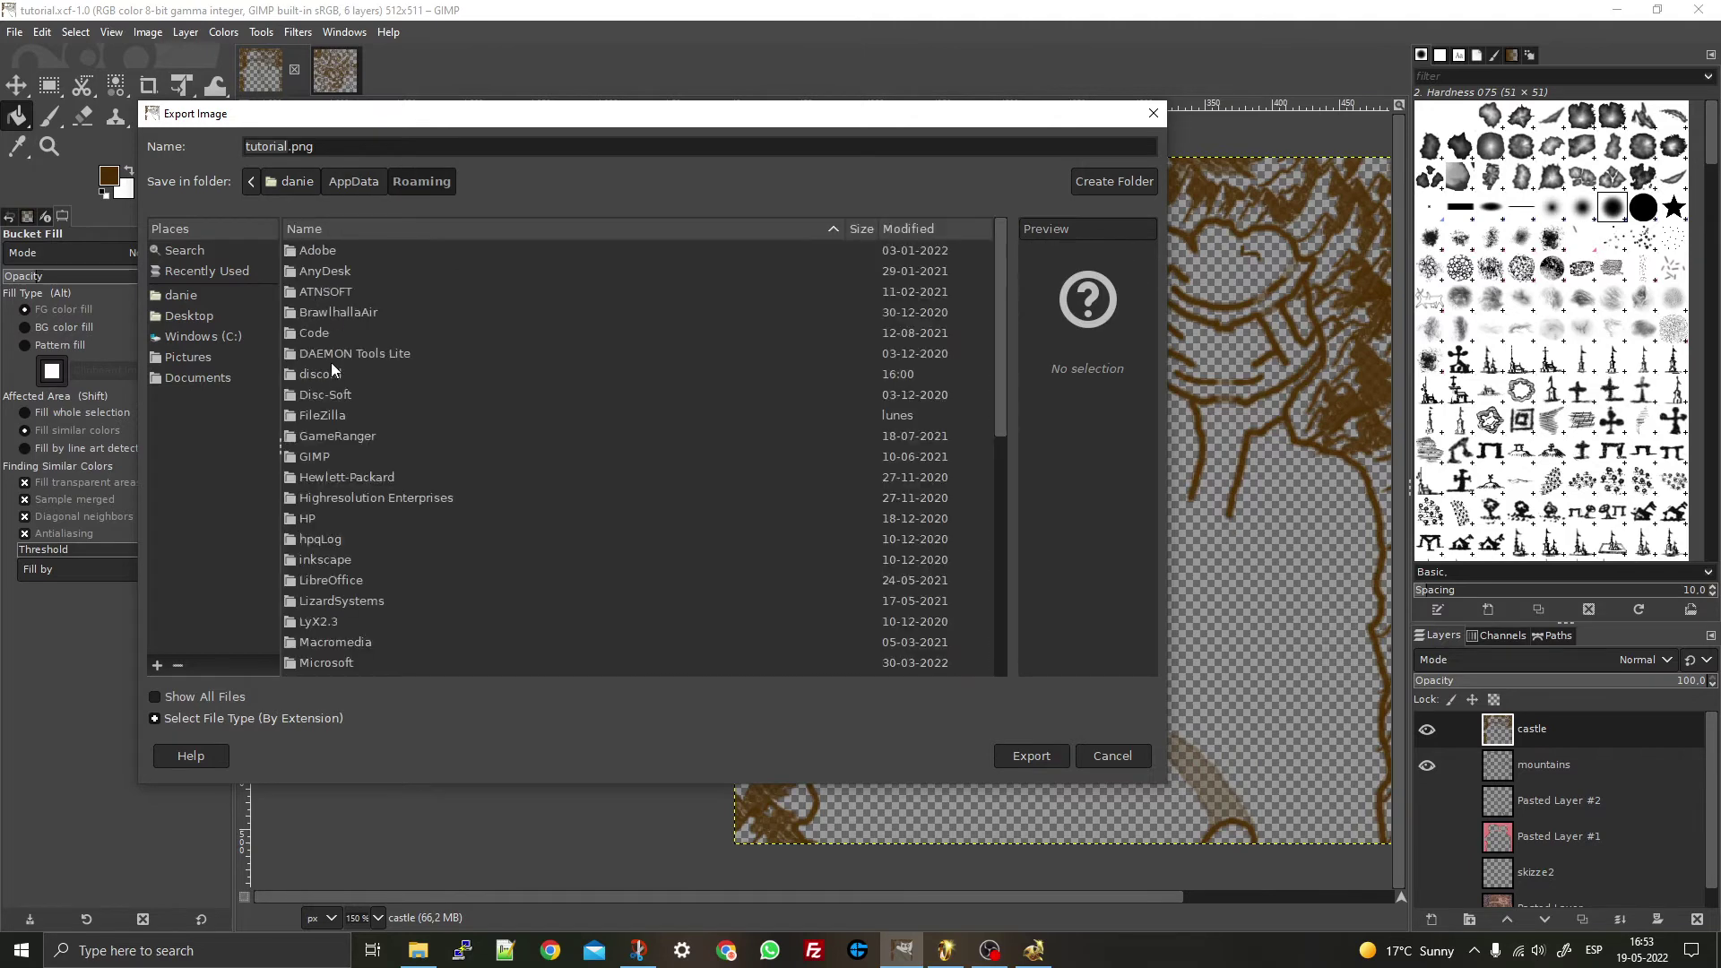
scroll(333, 376, "down", 8)
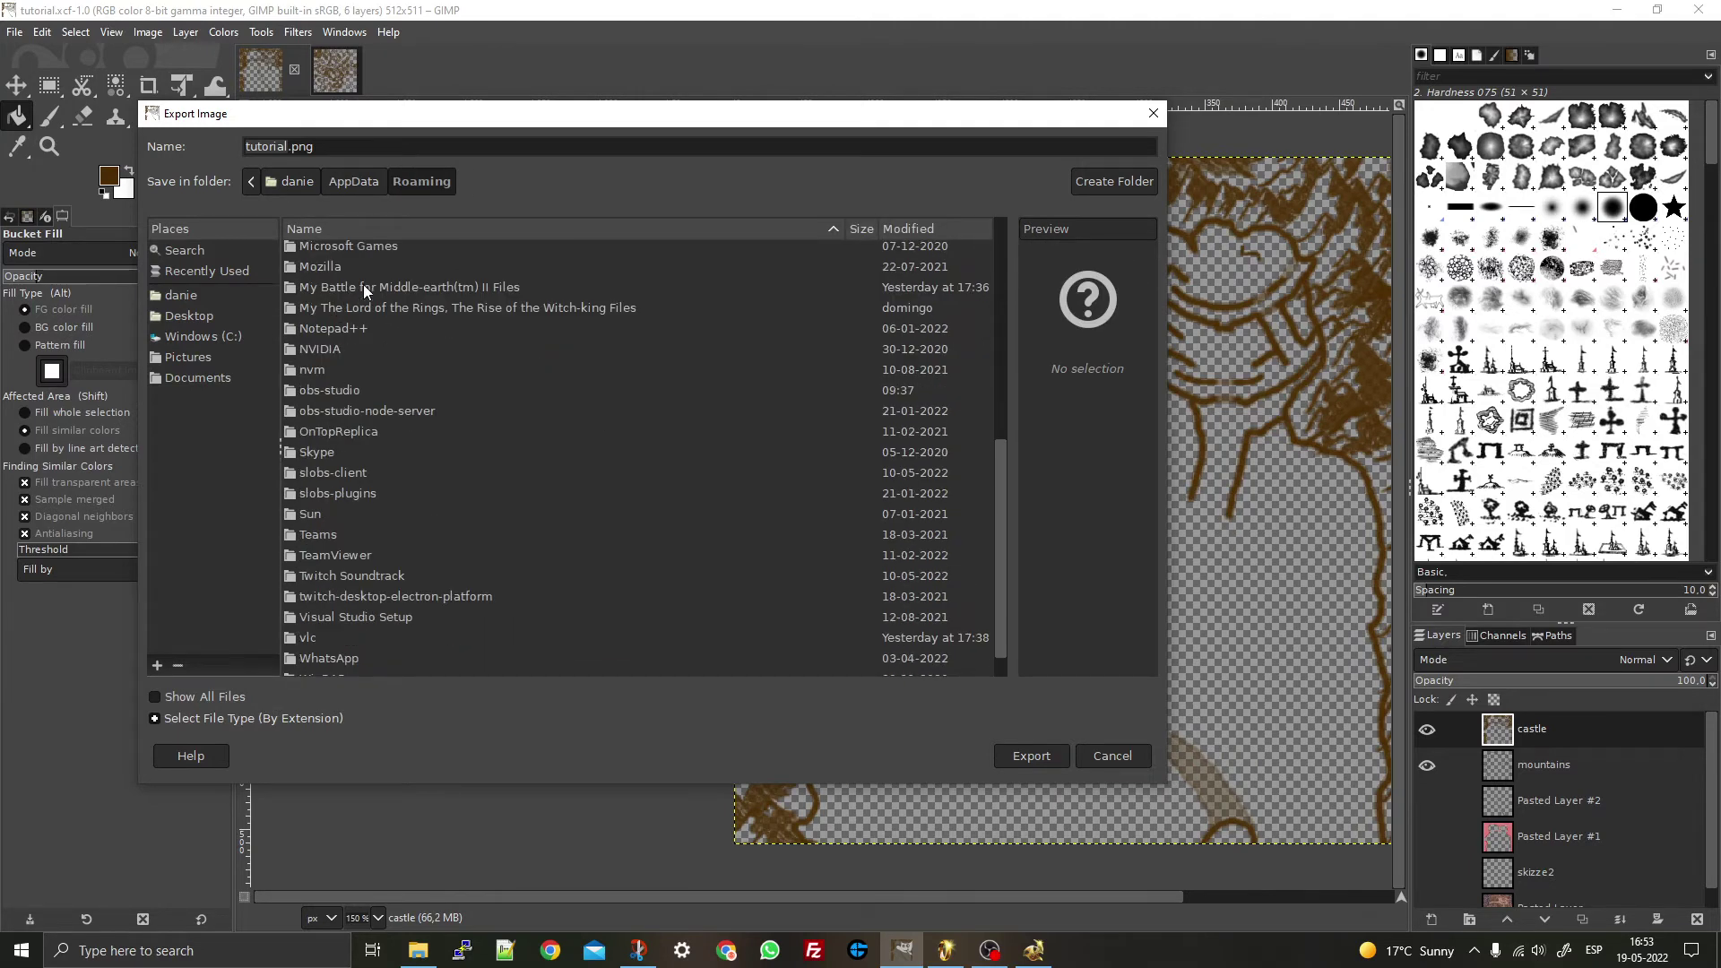
double_click(363, 286)
double_click(324, 312)
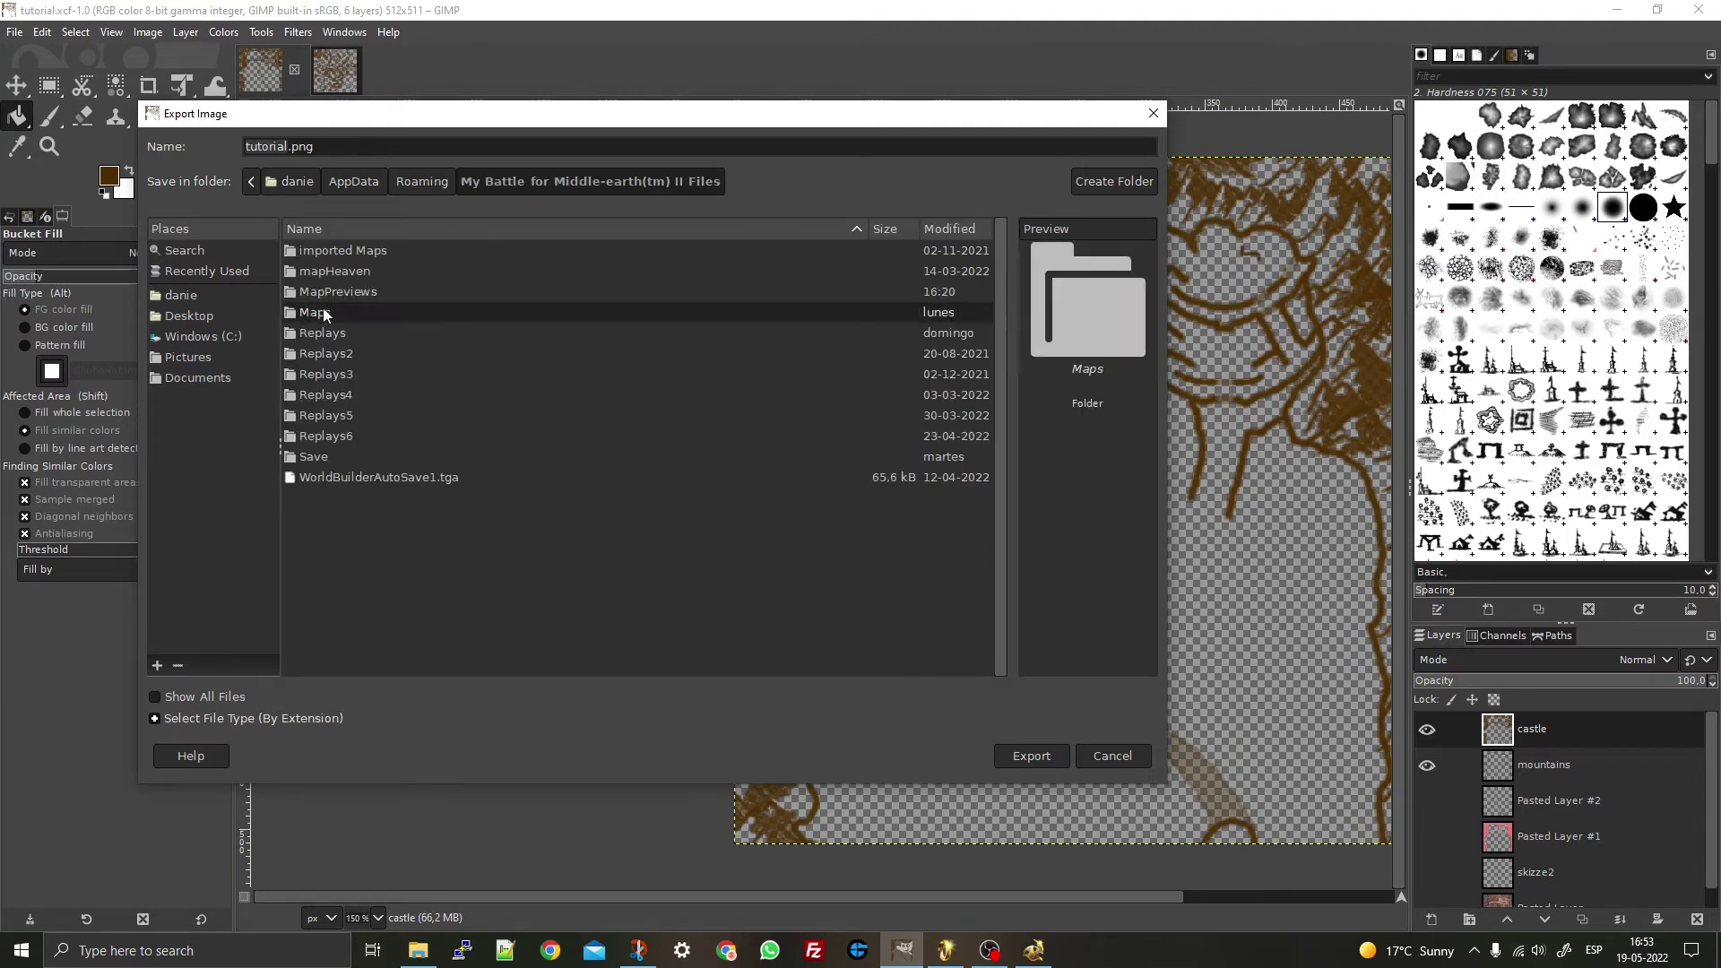
- Export the image into the "helm's deep eveningstar 2v5" map folder as "helm's deep eveningstar 2v5_art.tga"
scroll(460, 411, "down", 6)
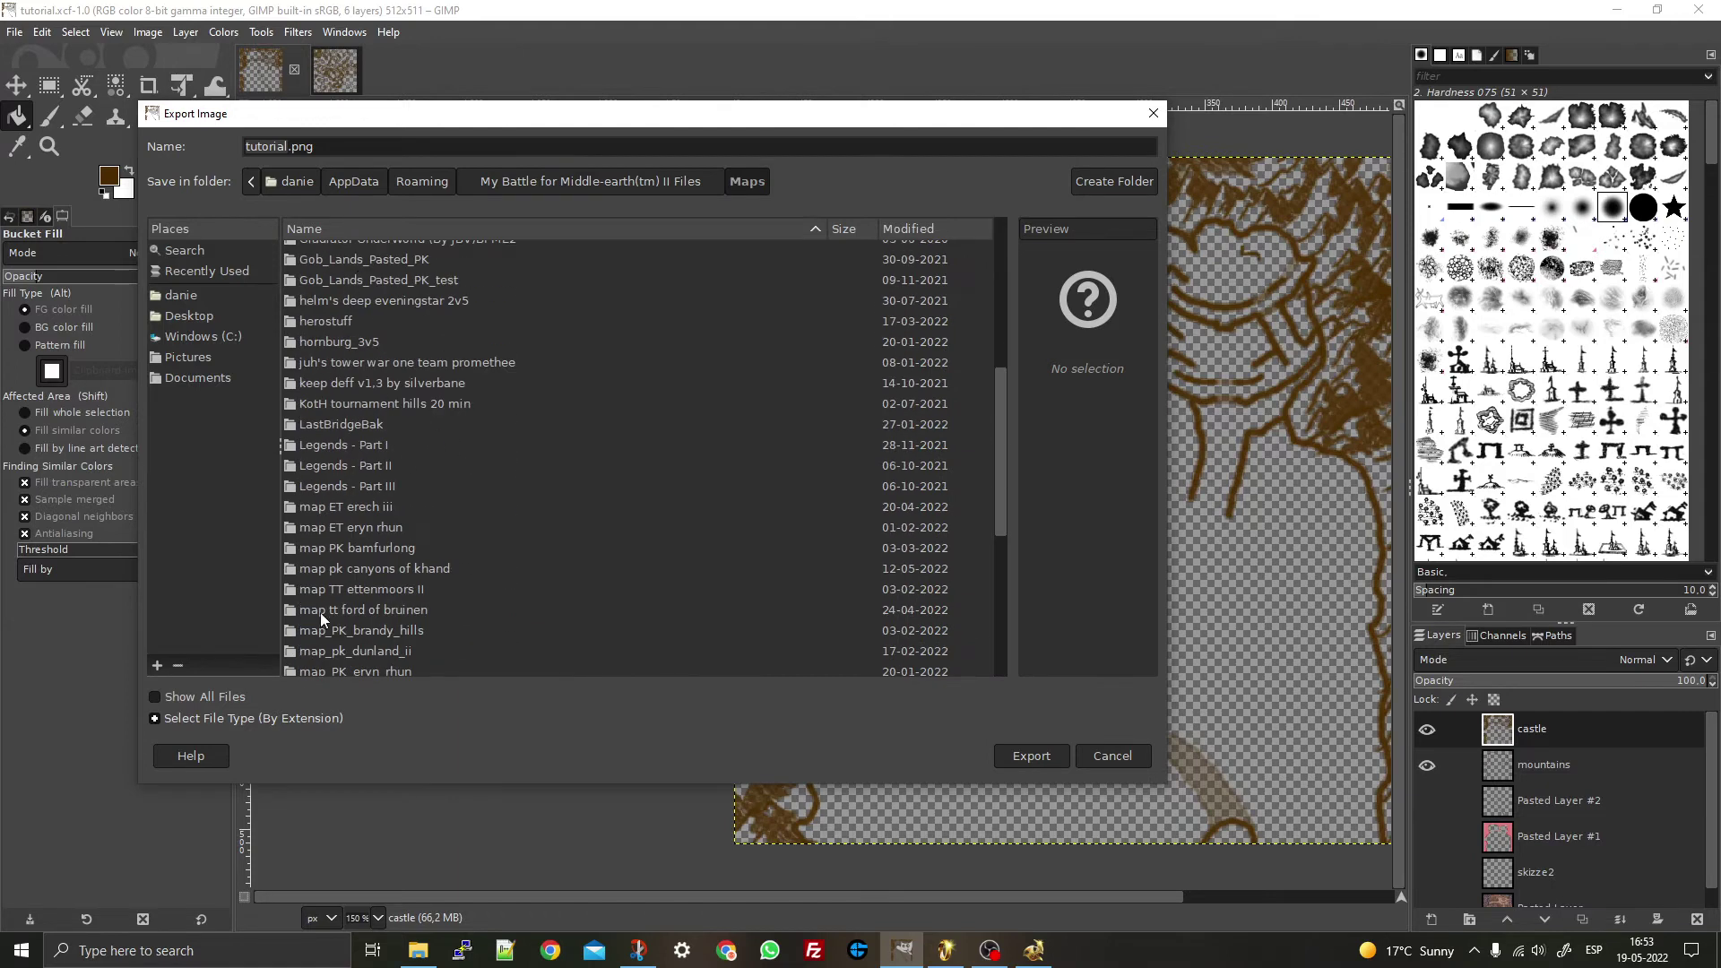
scroll(400, 511, "down", 5)
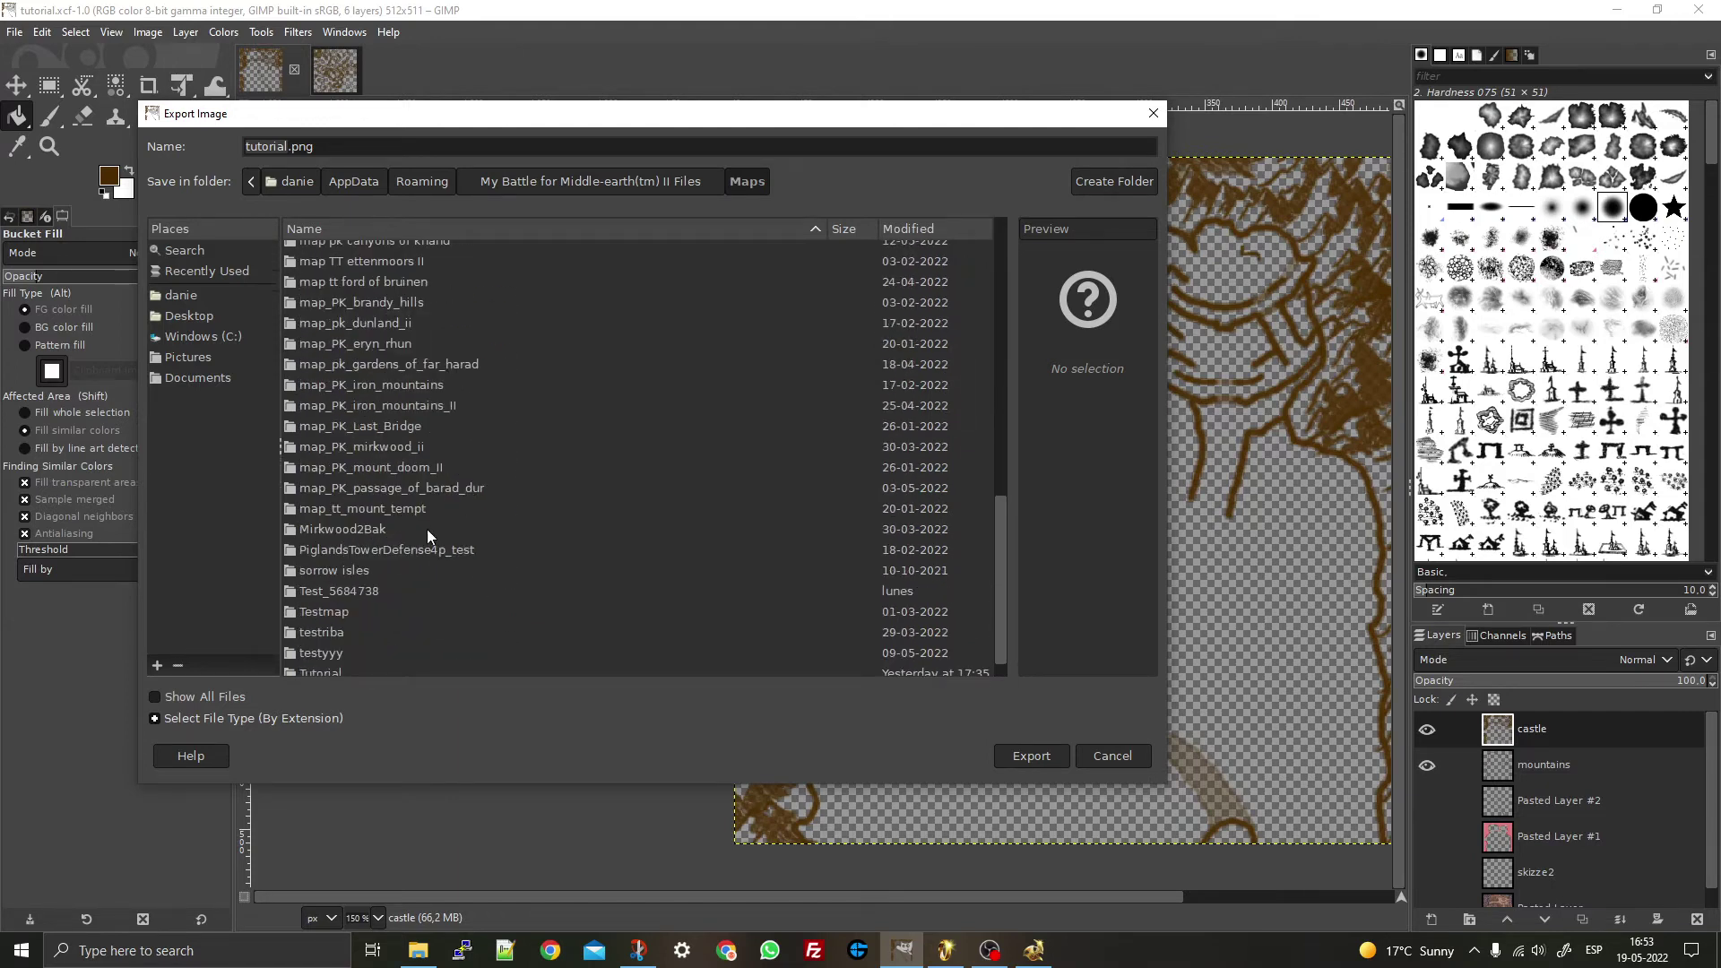
scroll(427, 450, "down", 1)
scroll(395, 520, "up", 2)
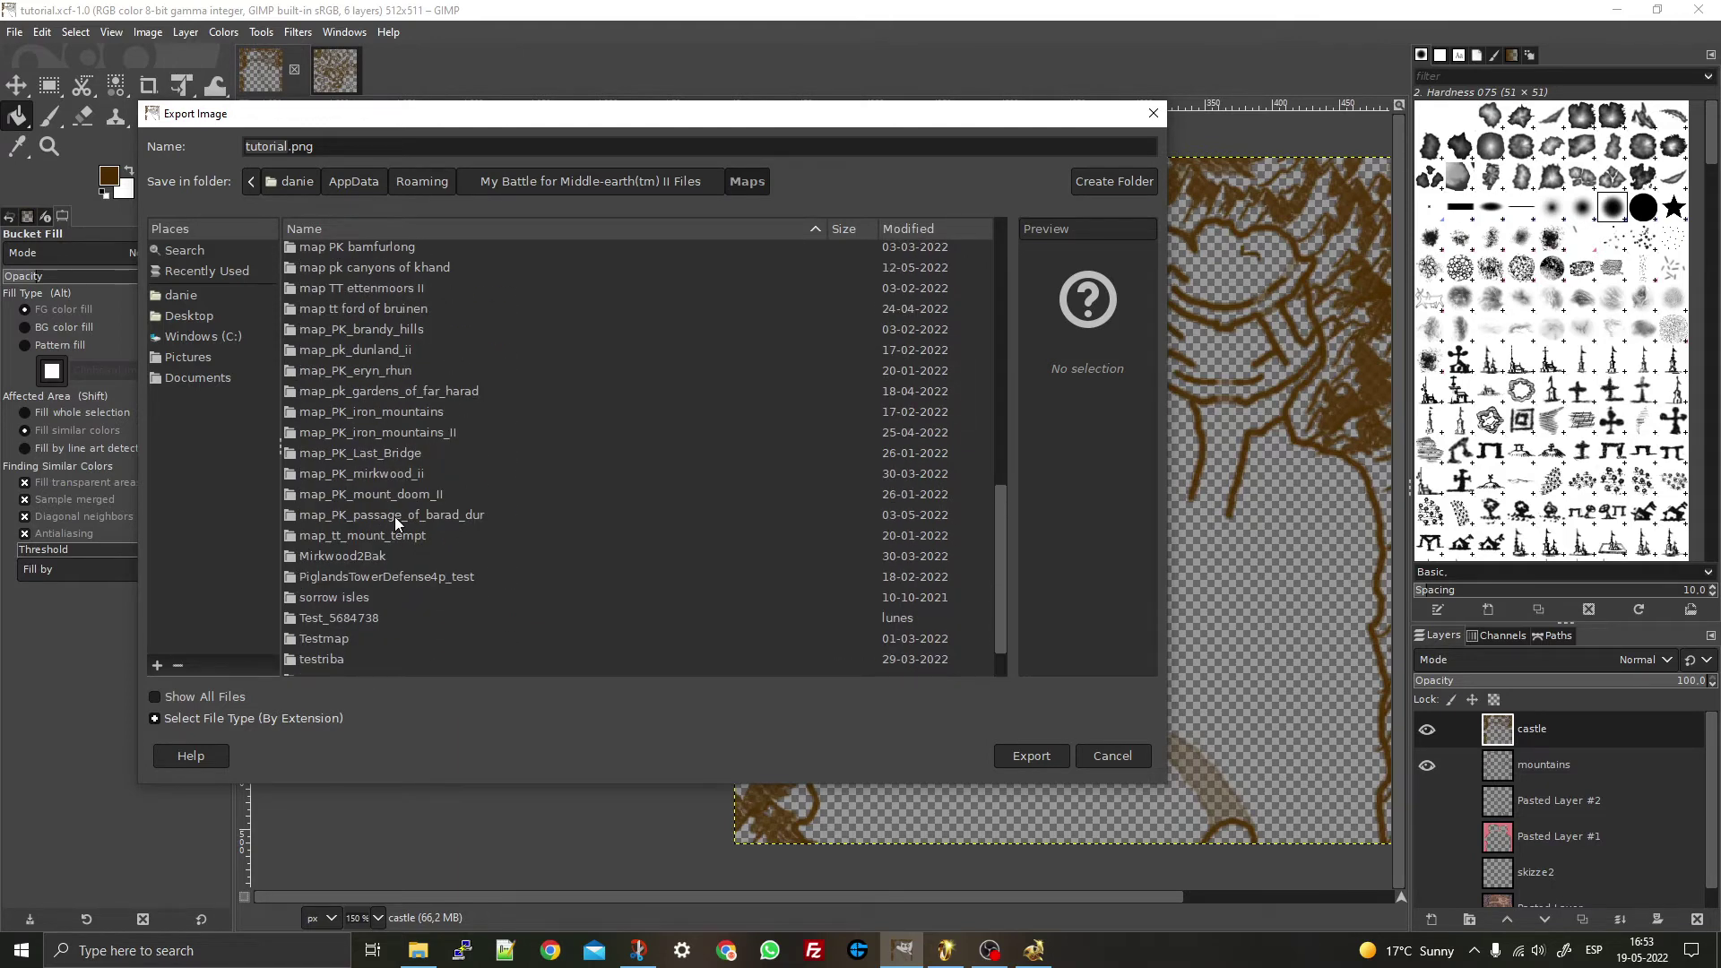
scroll(391, 344, "up", 6)
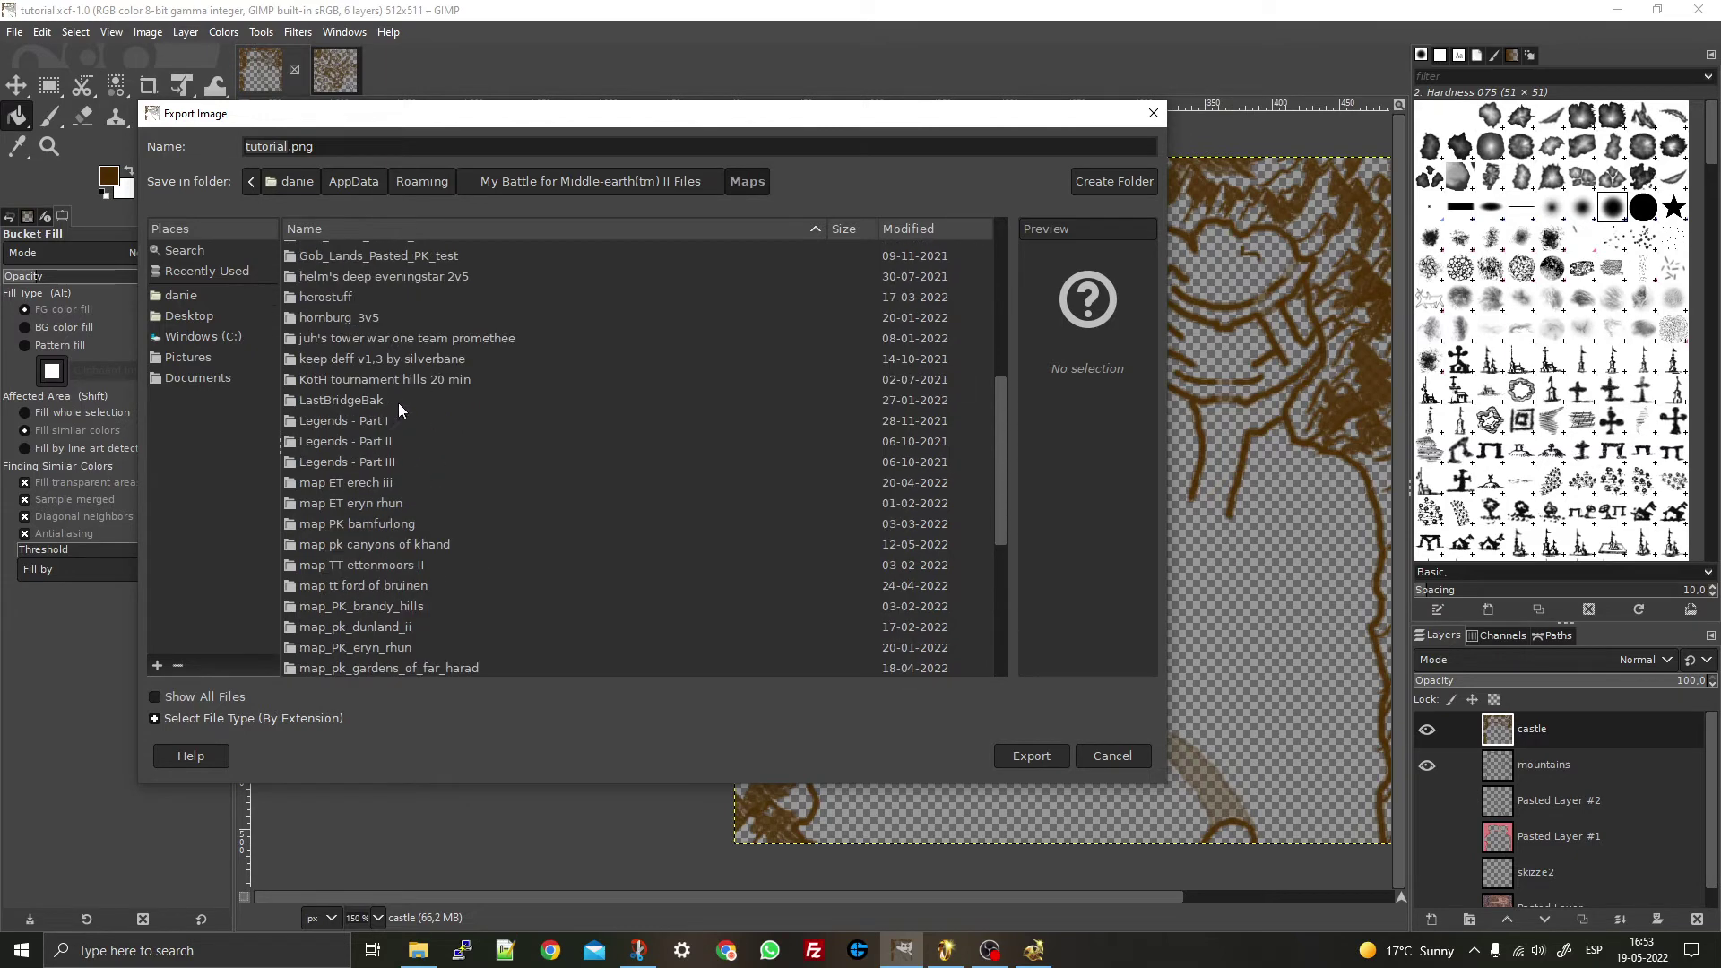
double_click(411, 391)
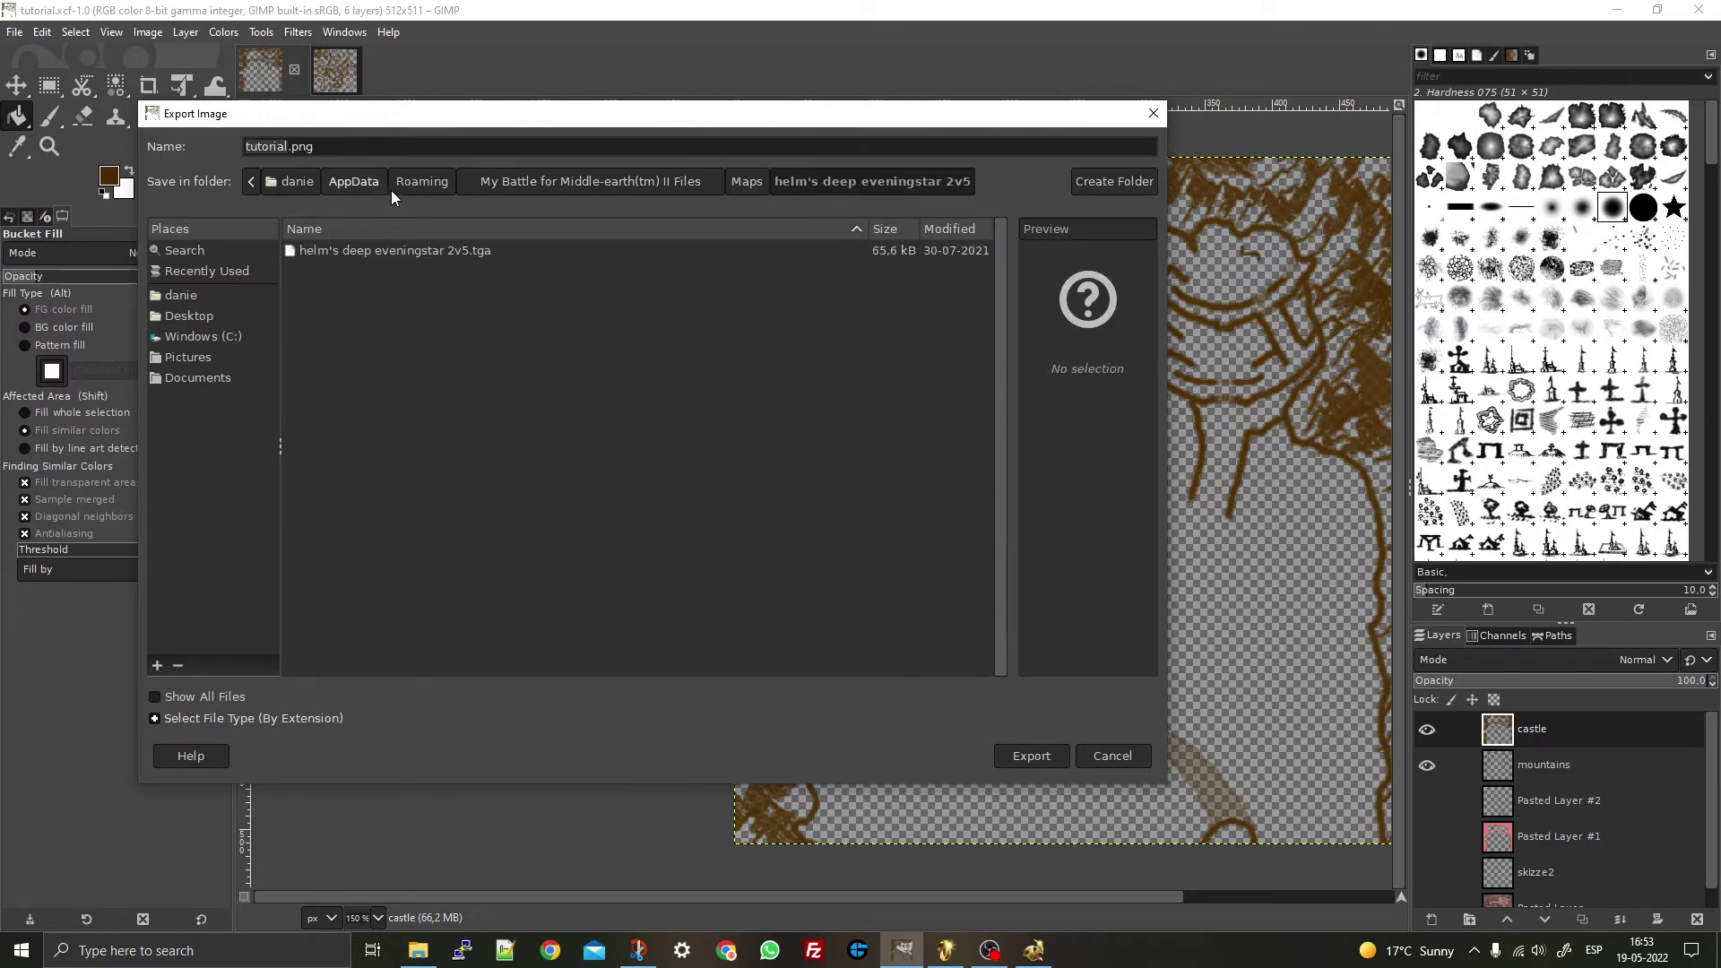
left_click(433, 250)
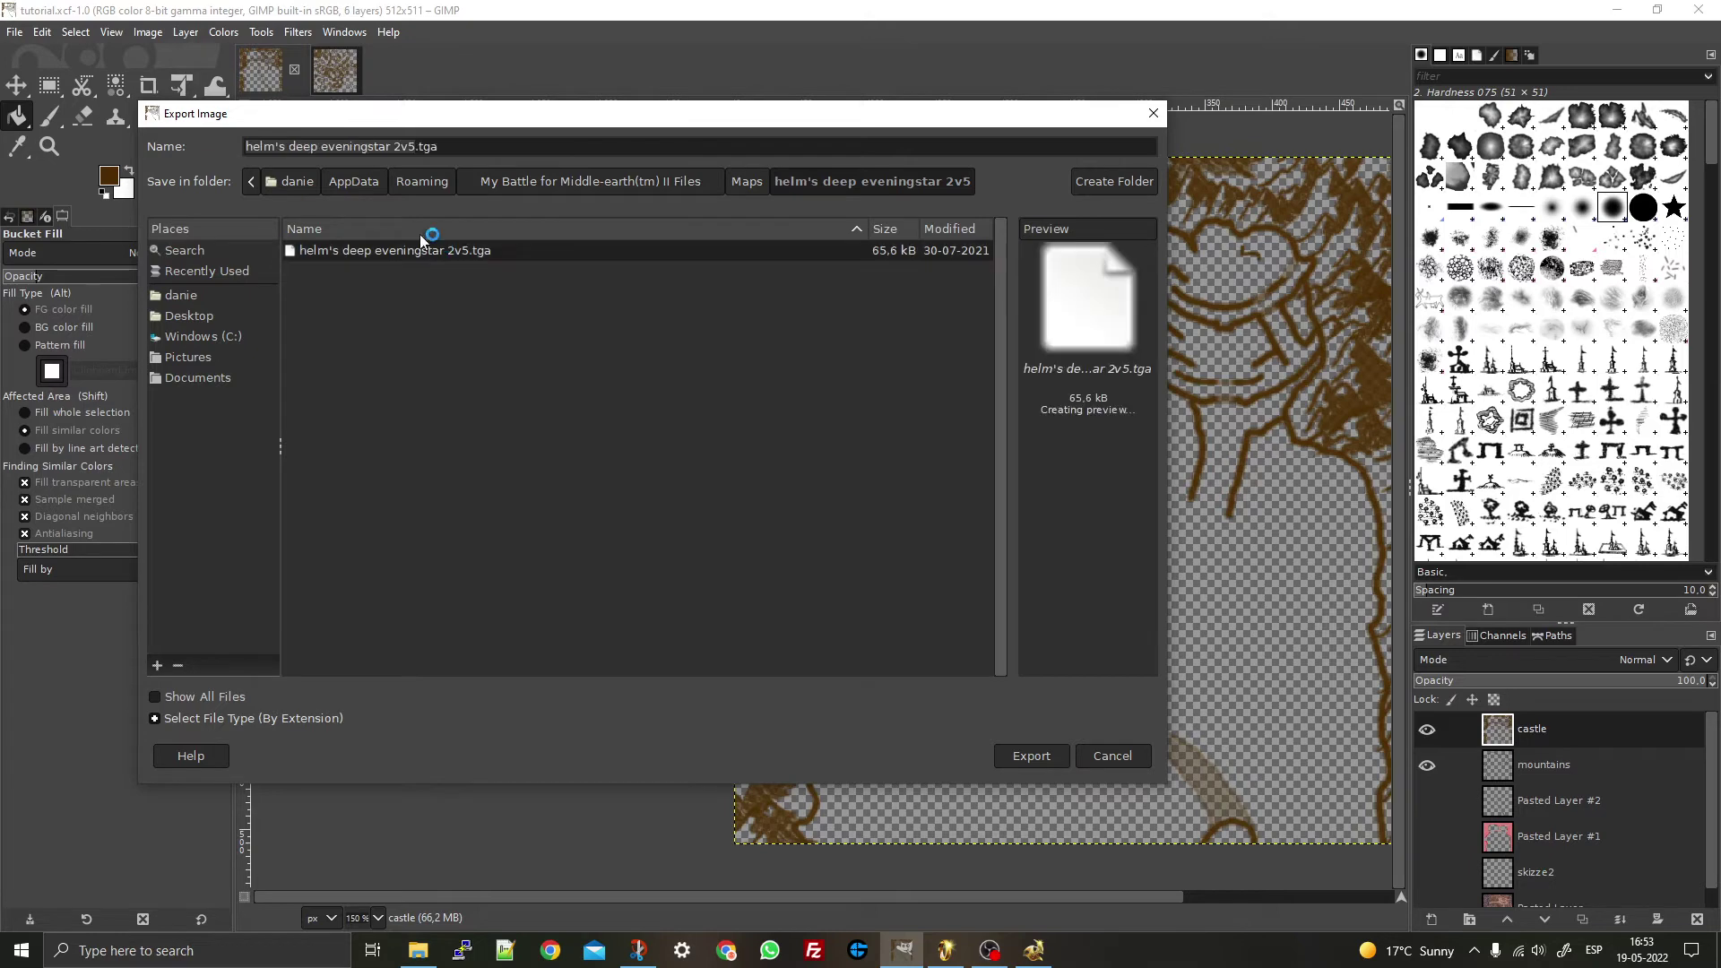
left_click(416, 148)
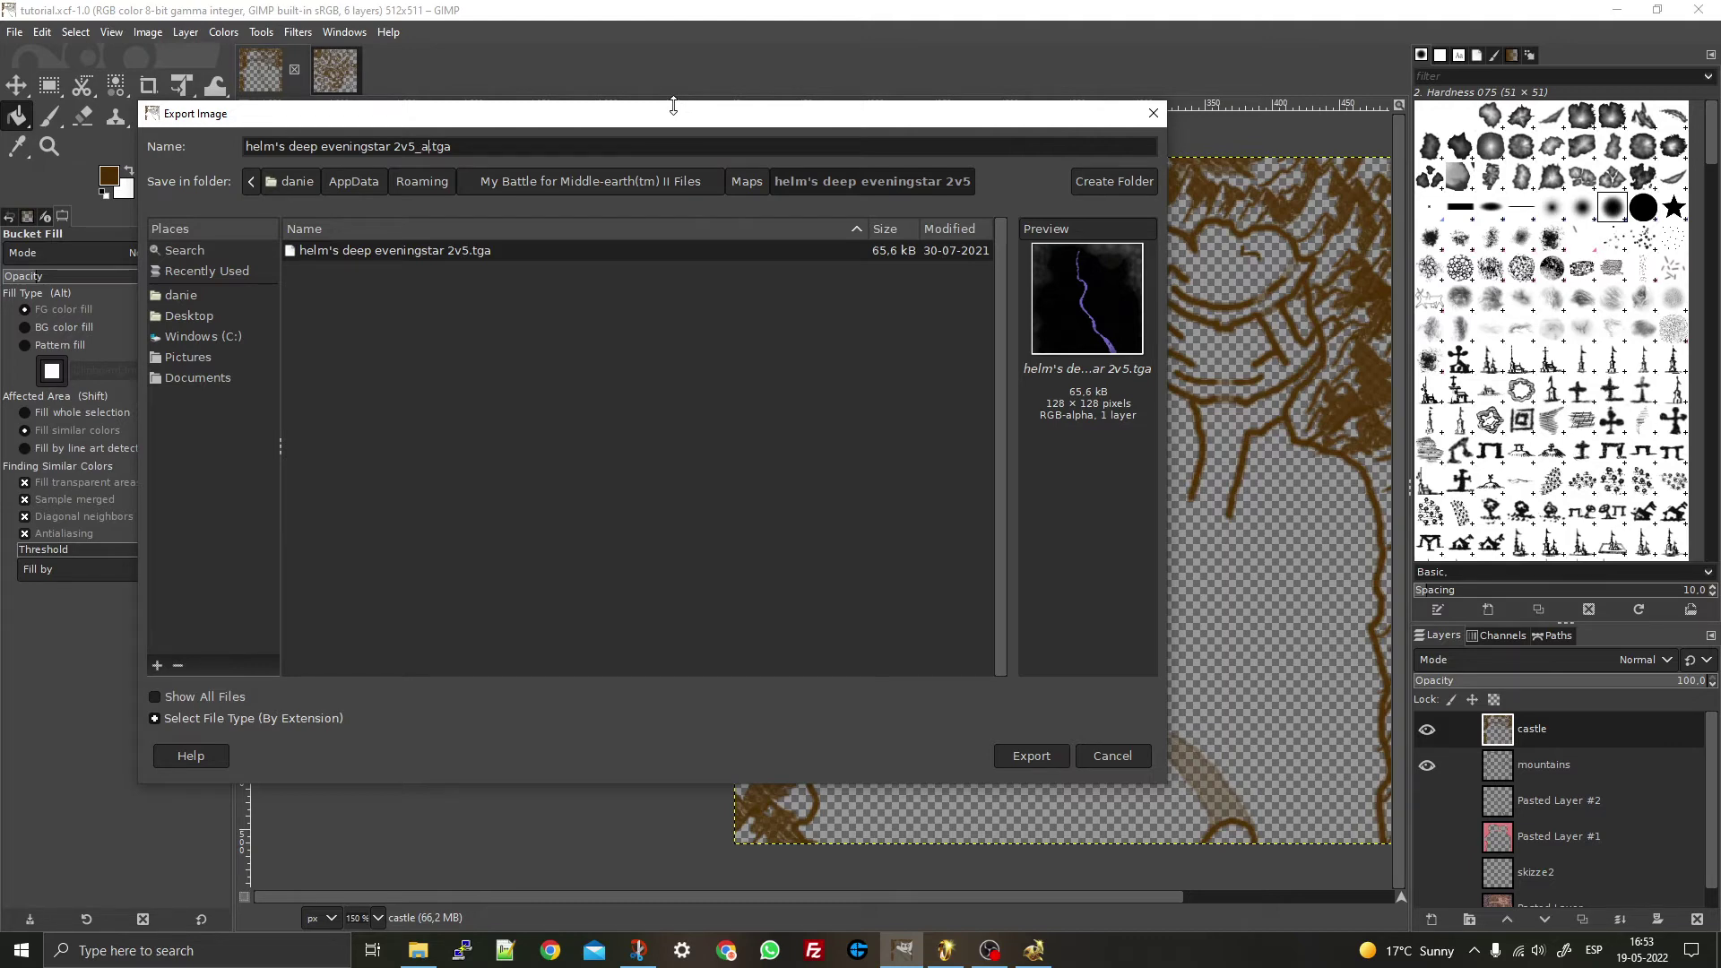
left_click(1030, 760)
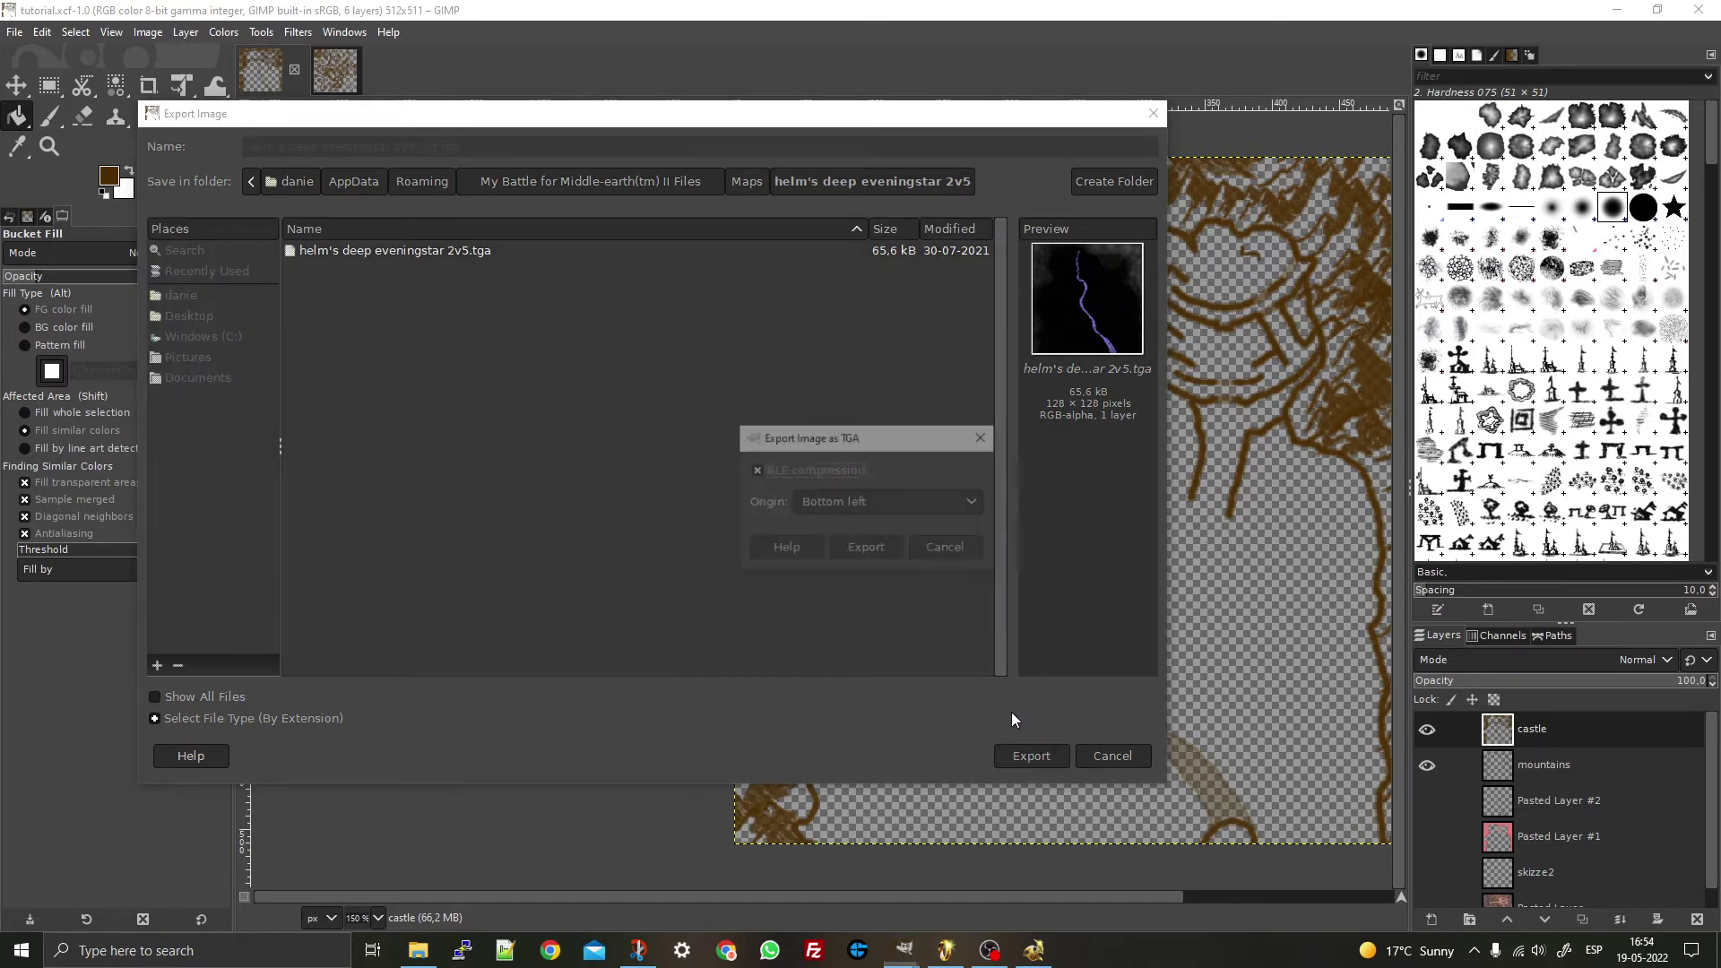
left_click(883, 550)
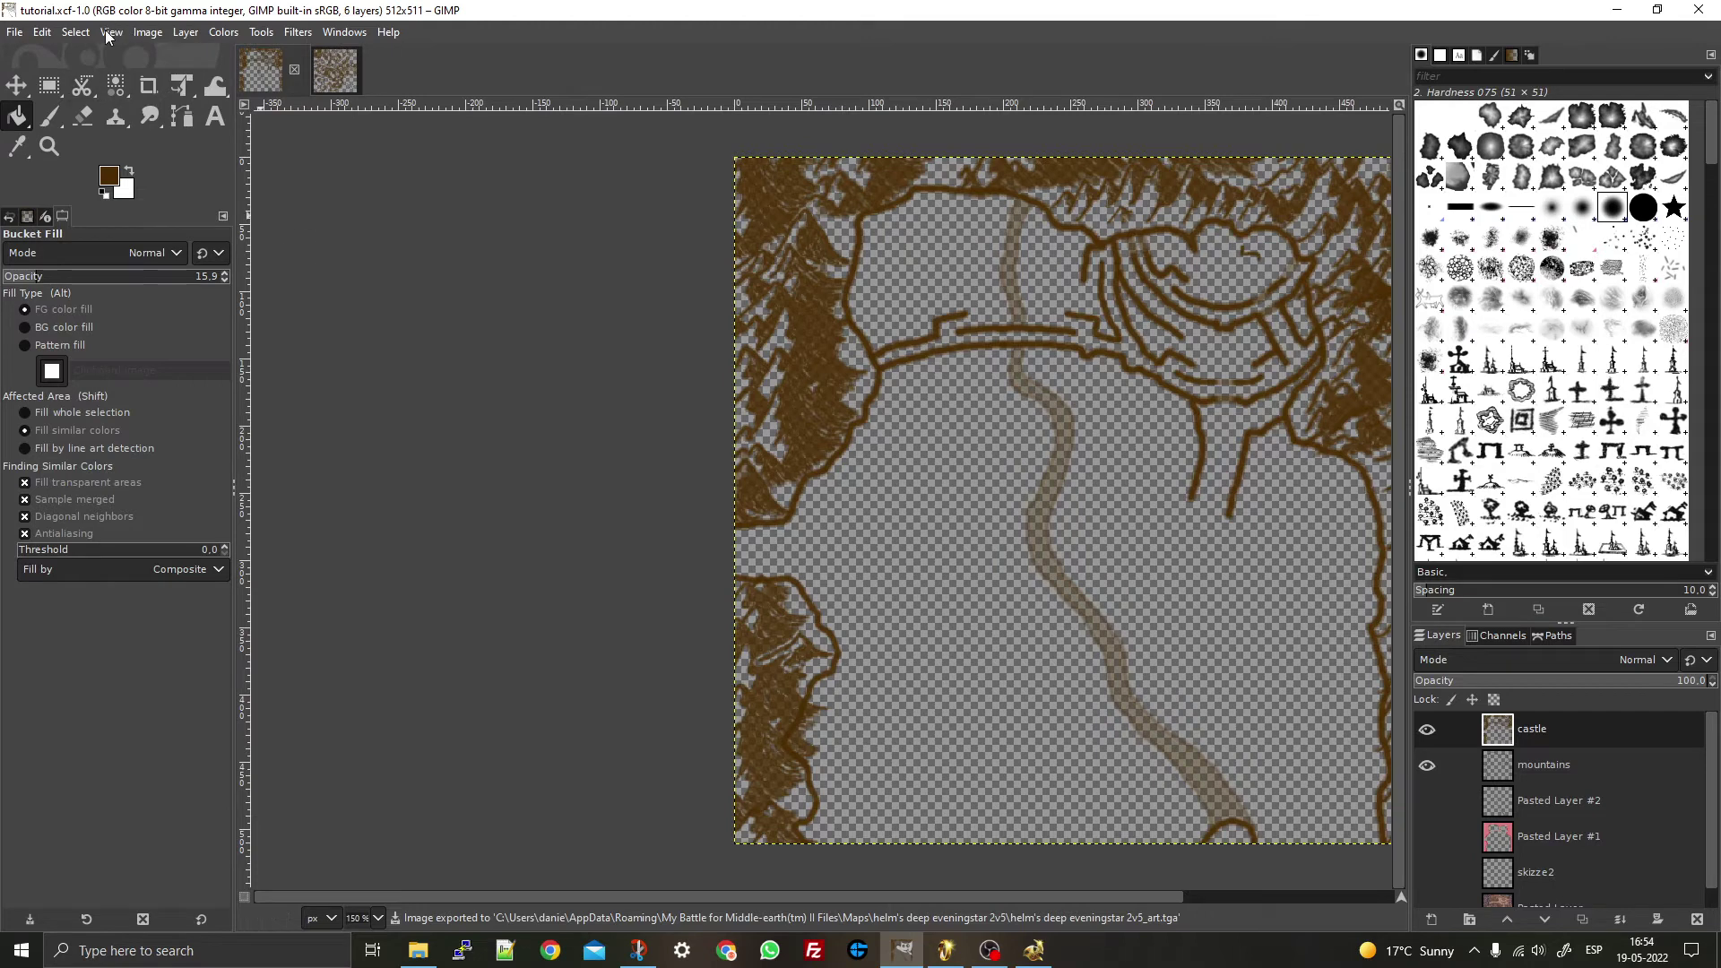
- Scale the castle layer down to about half its width and height
left_click(106, 34)
mouse_move(175, 34)
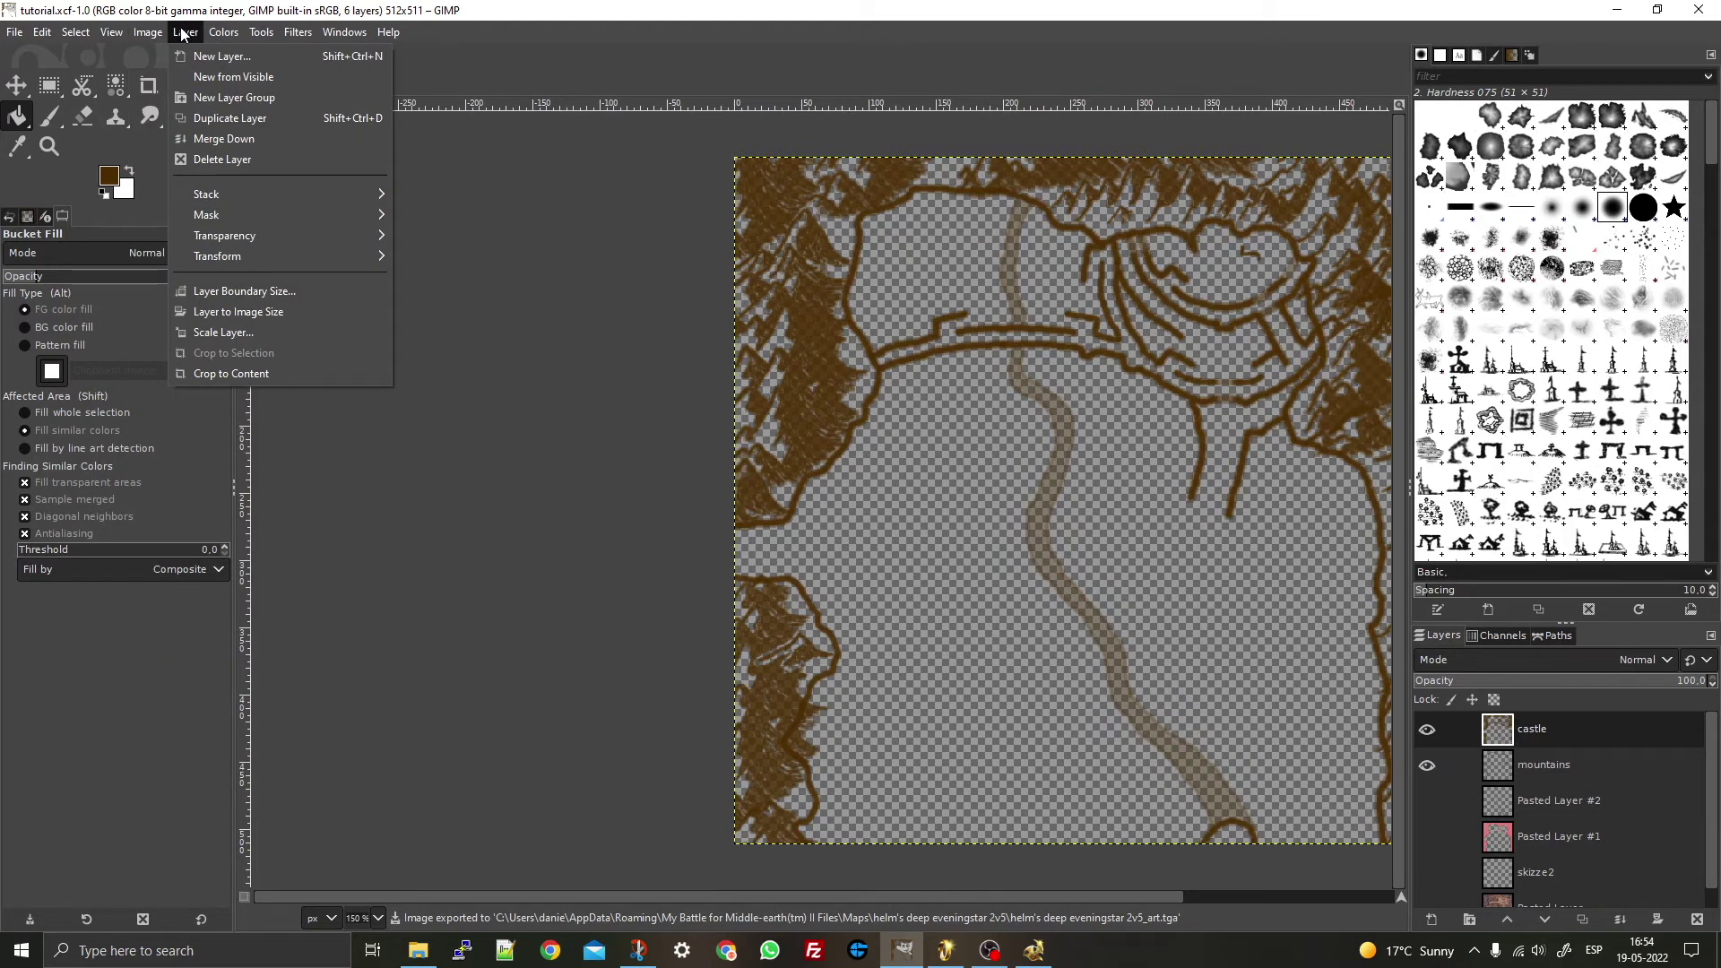
left_click(231, 334)
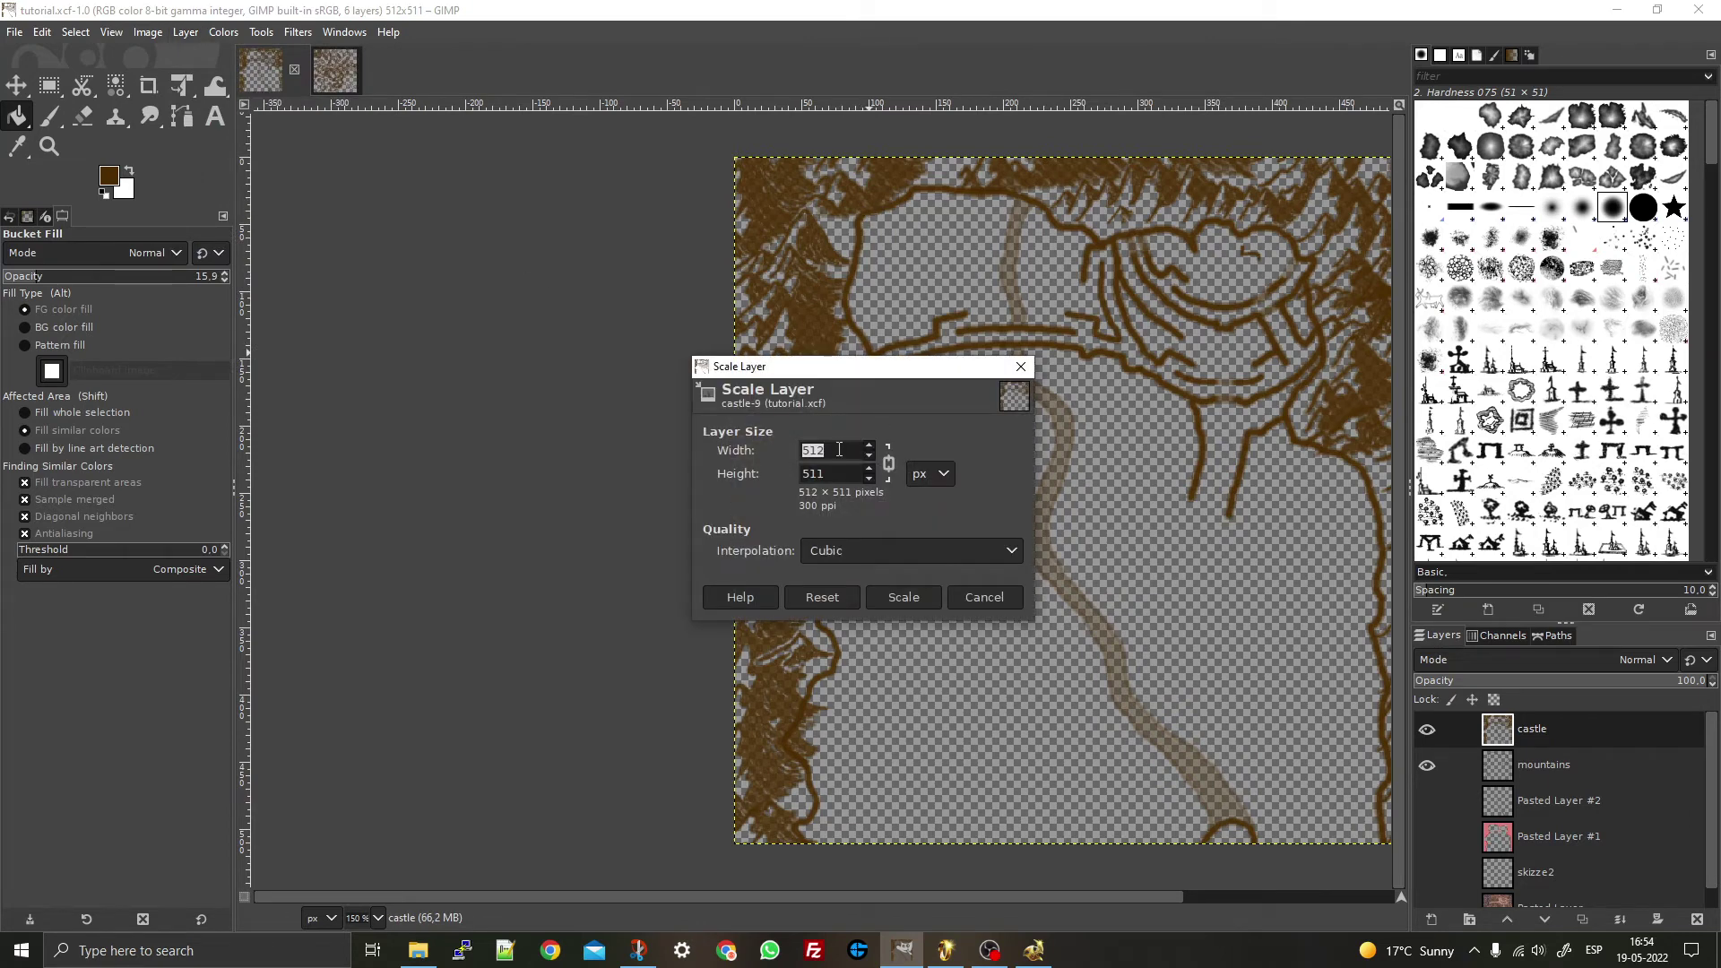
left_click(900, 596)
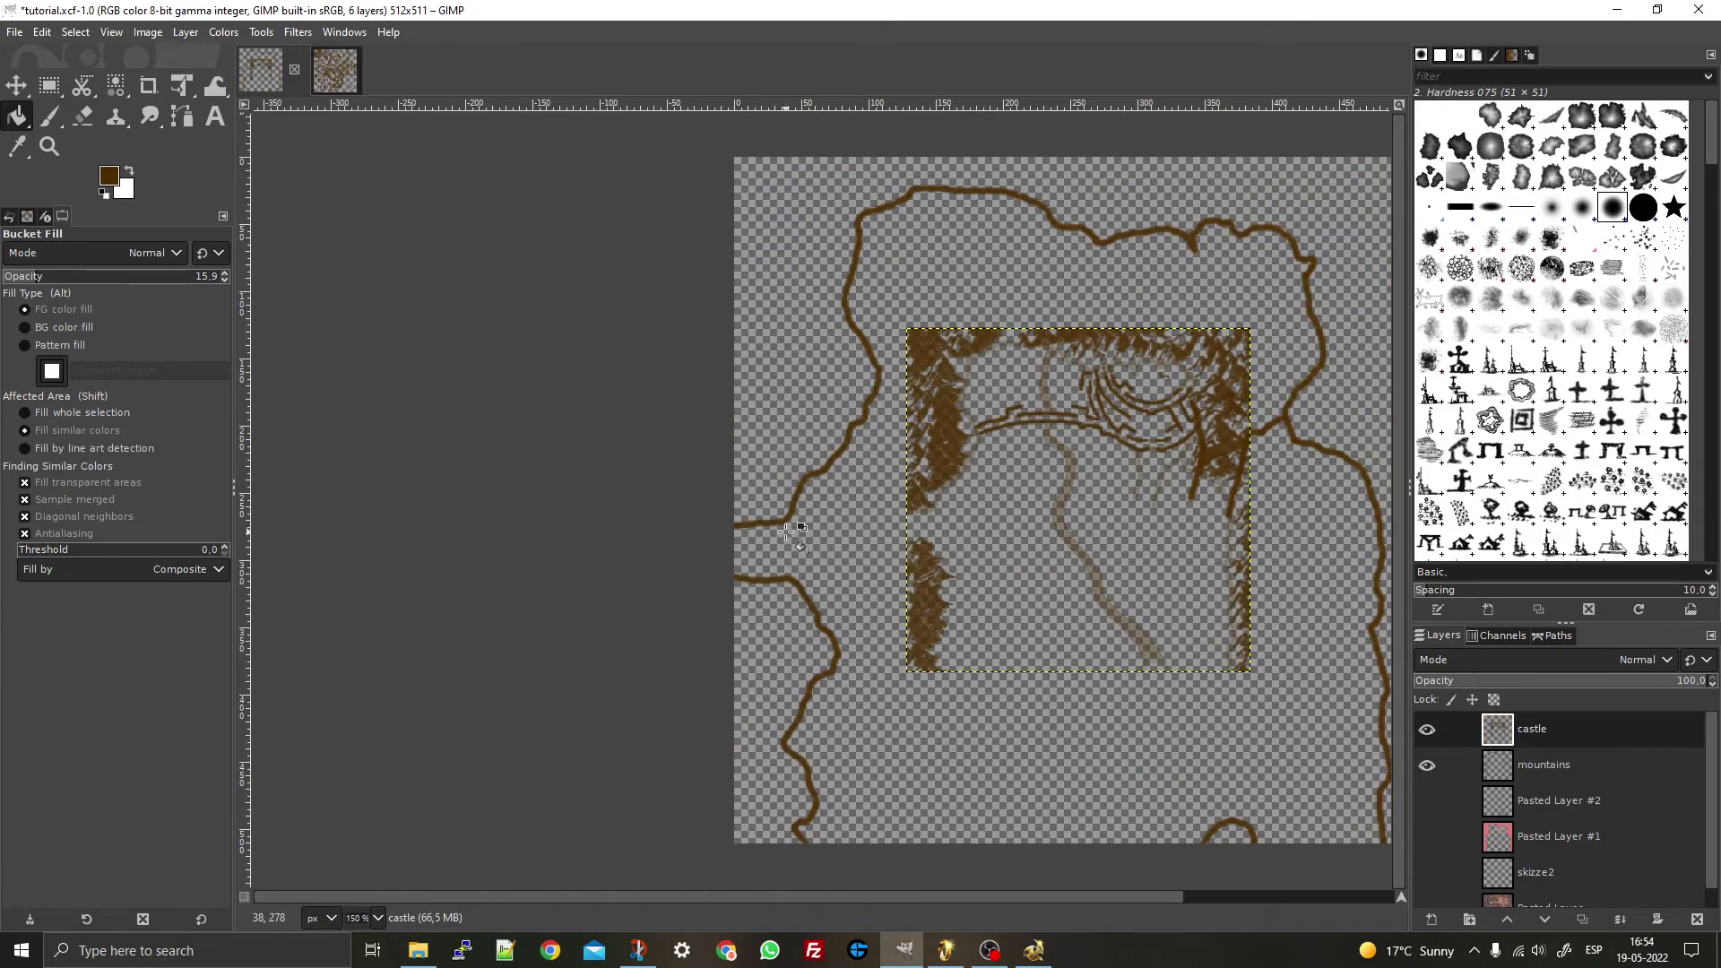
- Undo the castle layer scaling and scale the whole image to 256 × 256 px instead
key("ctrl+z")
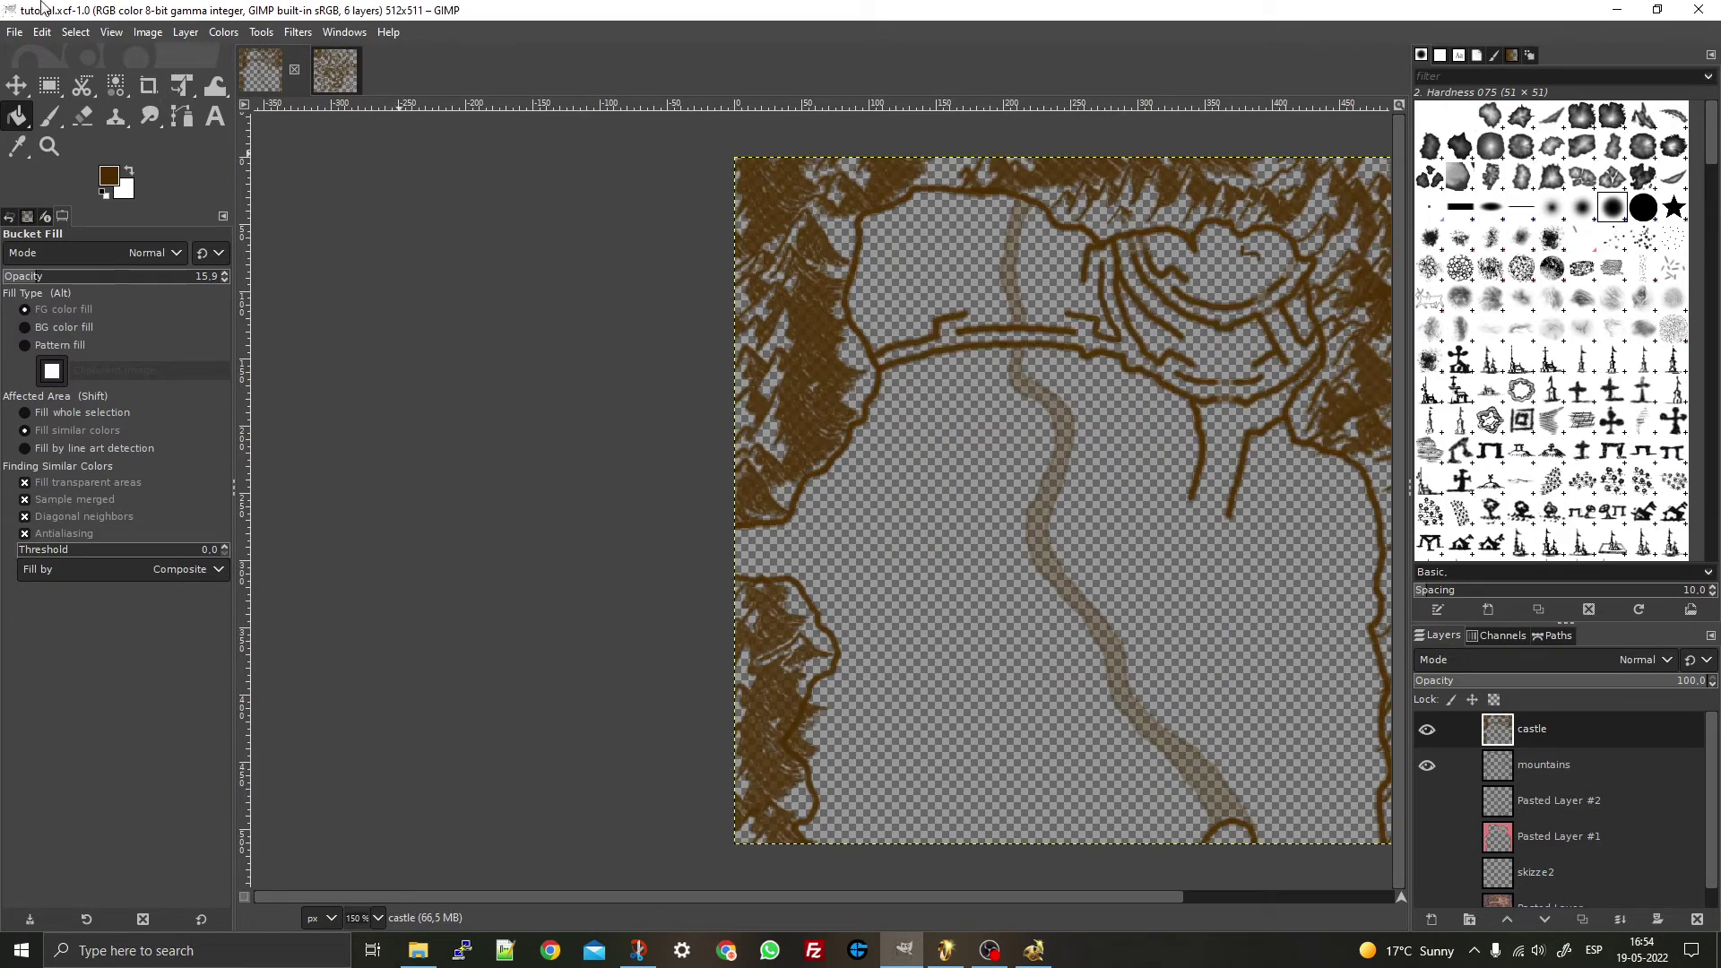
left_click(148, 32)
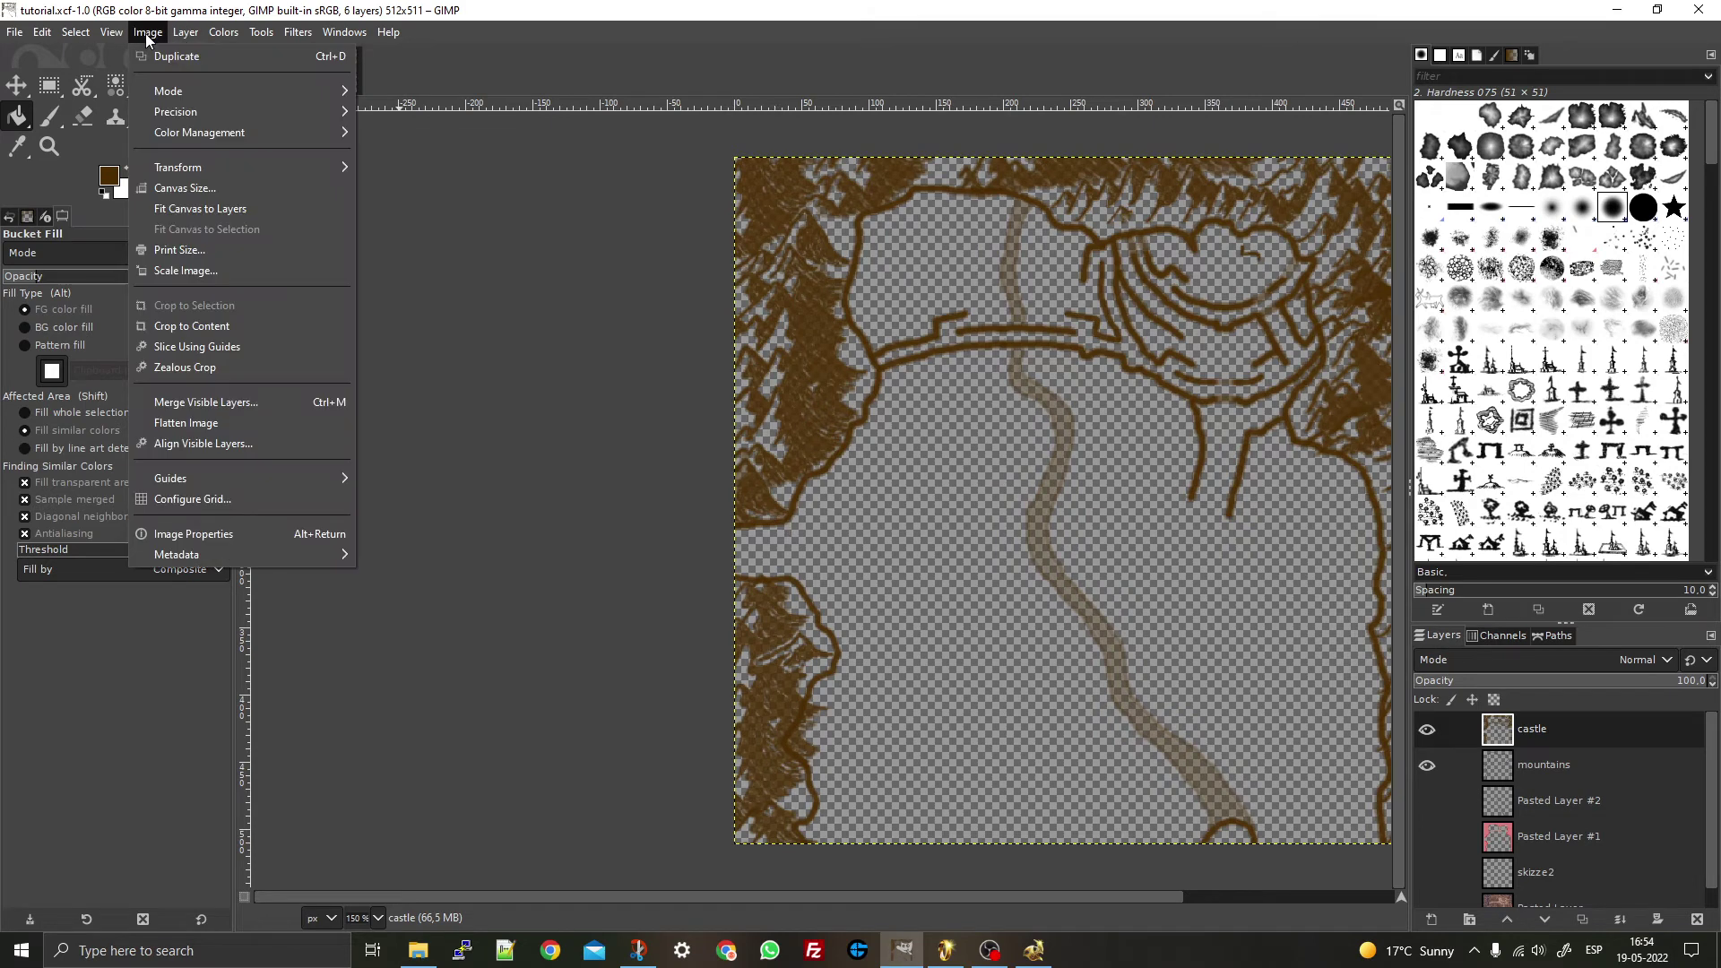
mouse_move(208, 165)
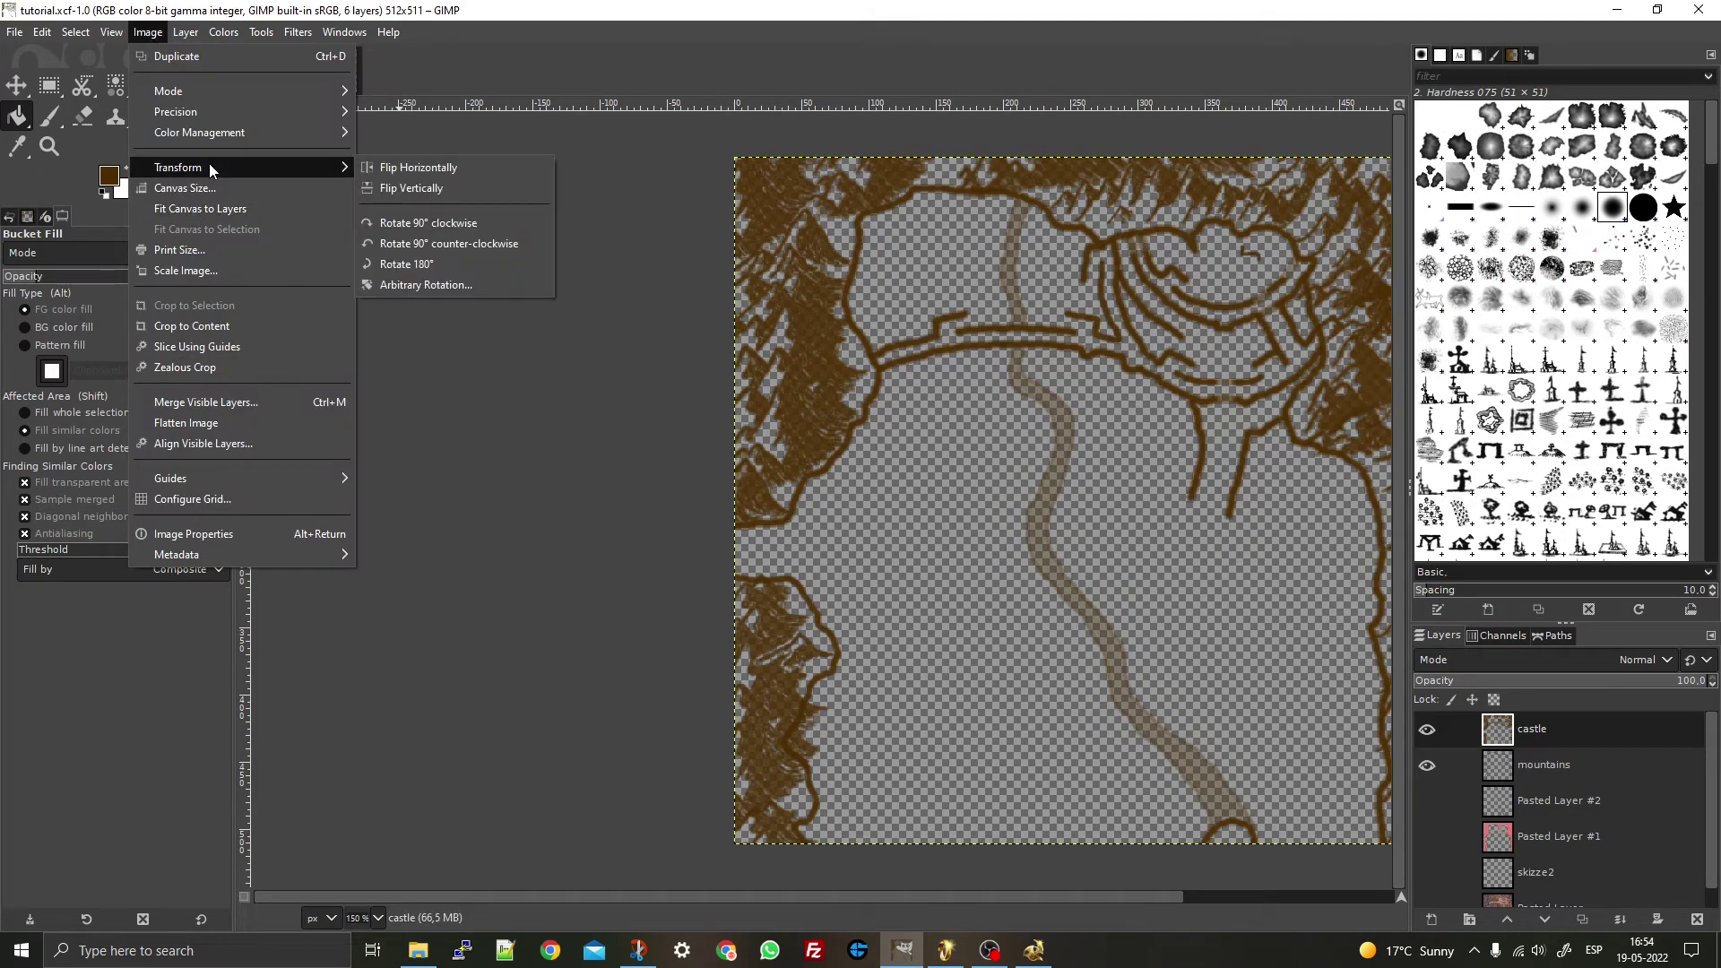
left_click(177, 273)
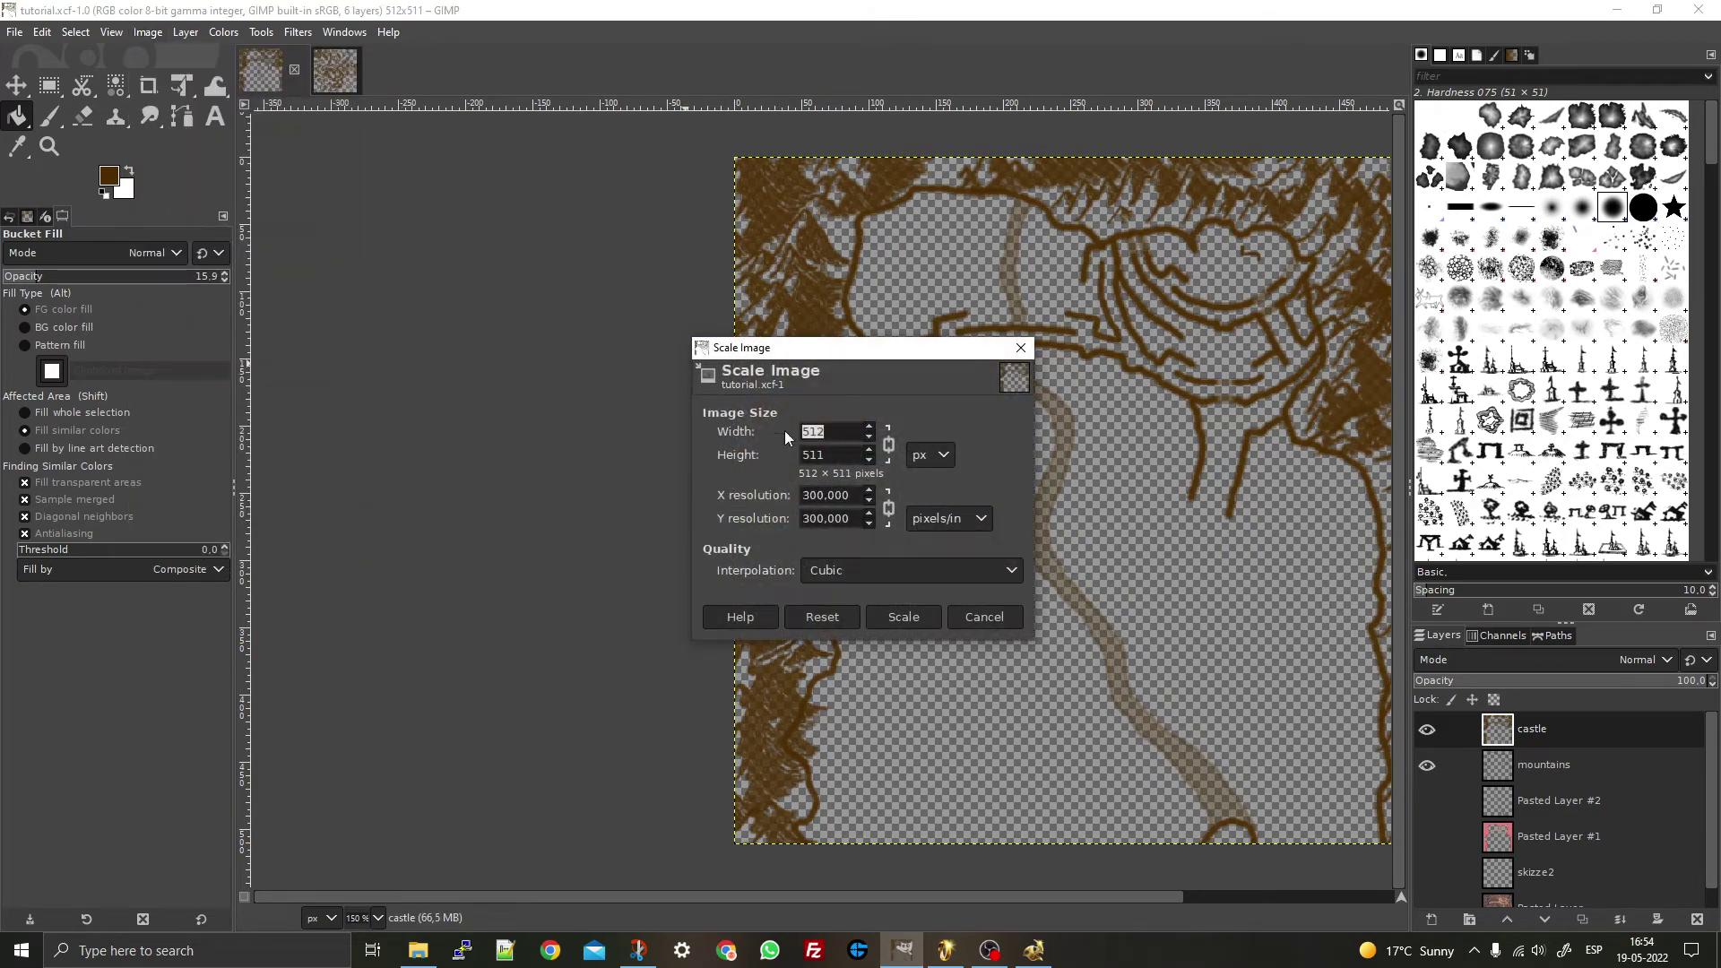
left_click(901, 617)
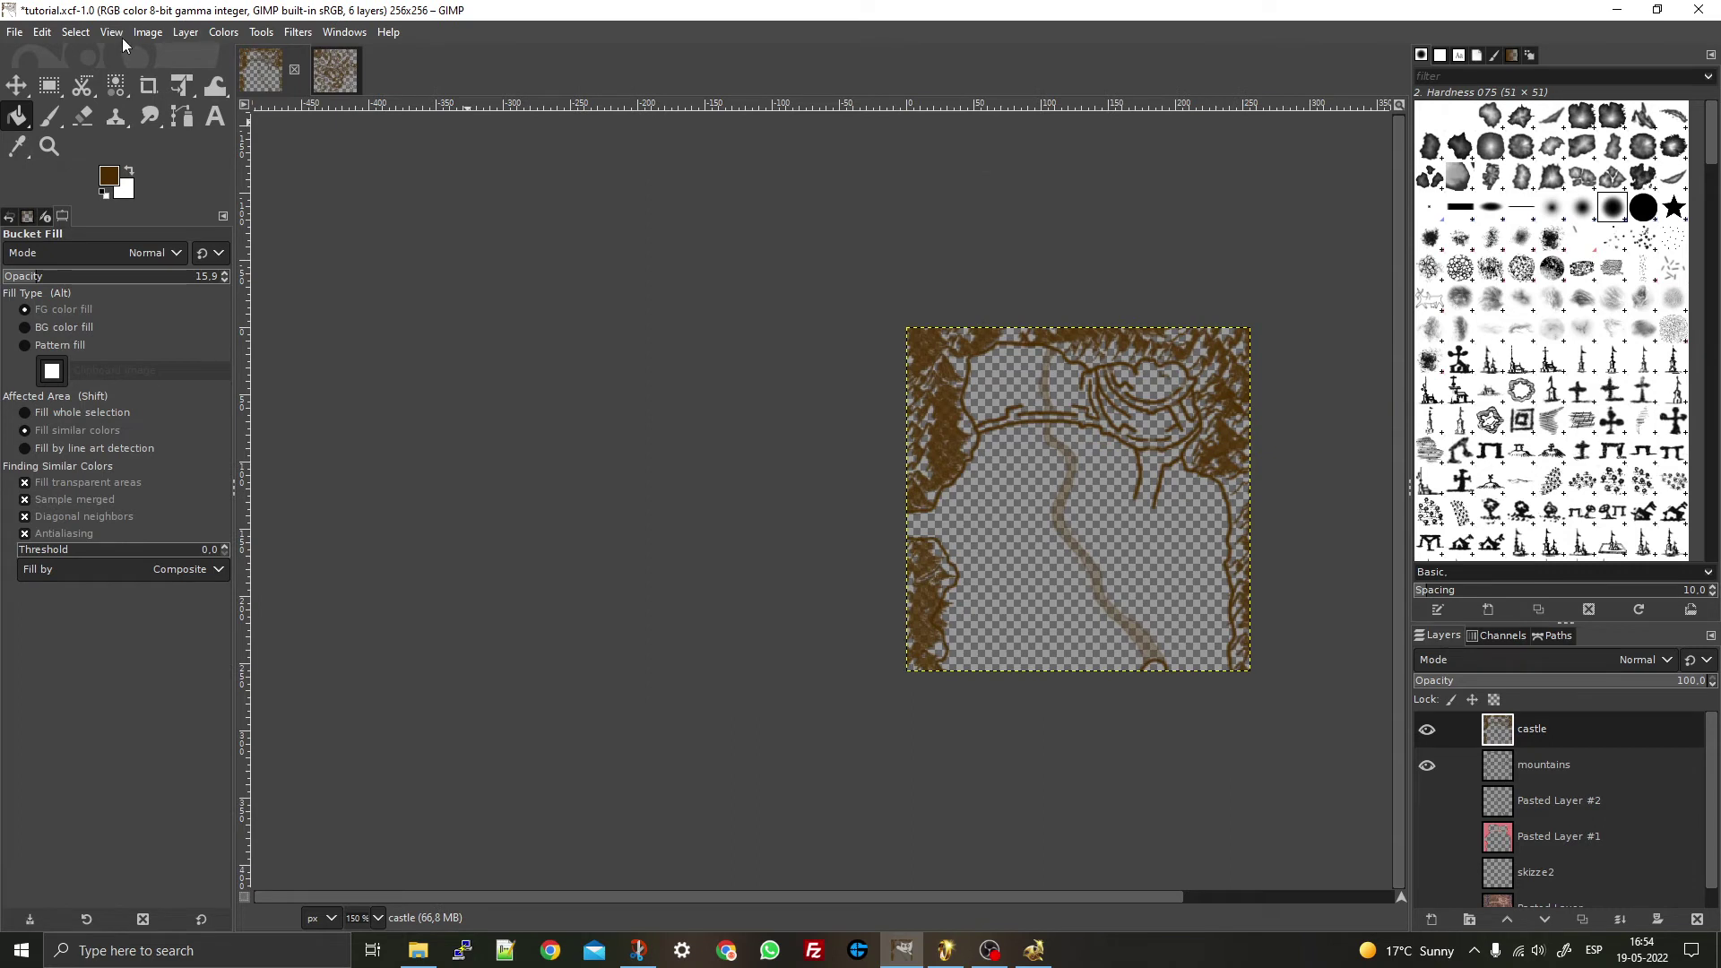
- Flip the whole image vertically and export it again over "helm's deep eveningstar 2v5_art.tga"
left_click(139, 32)
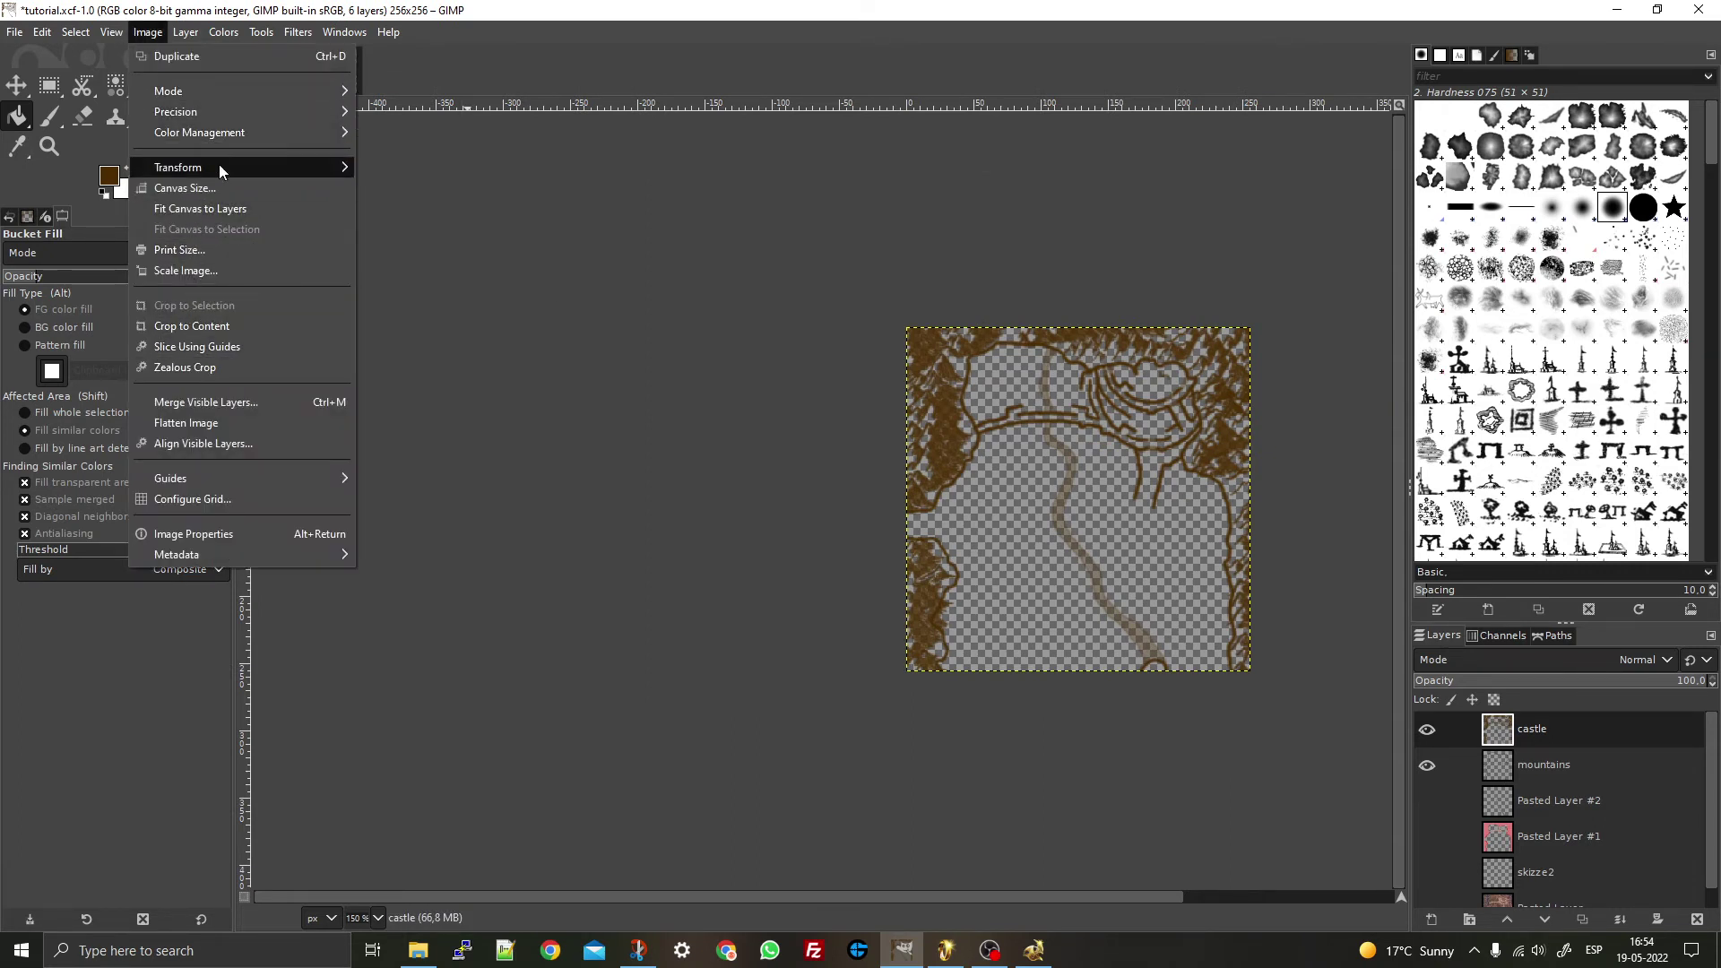
mouse_move(315, 162)
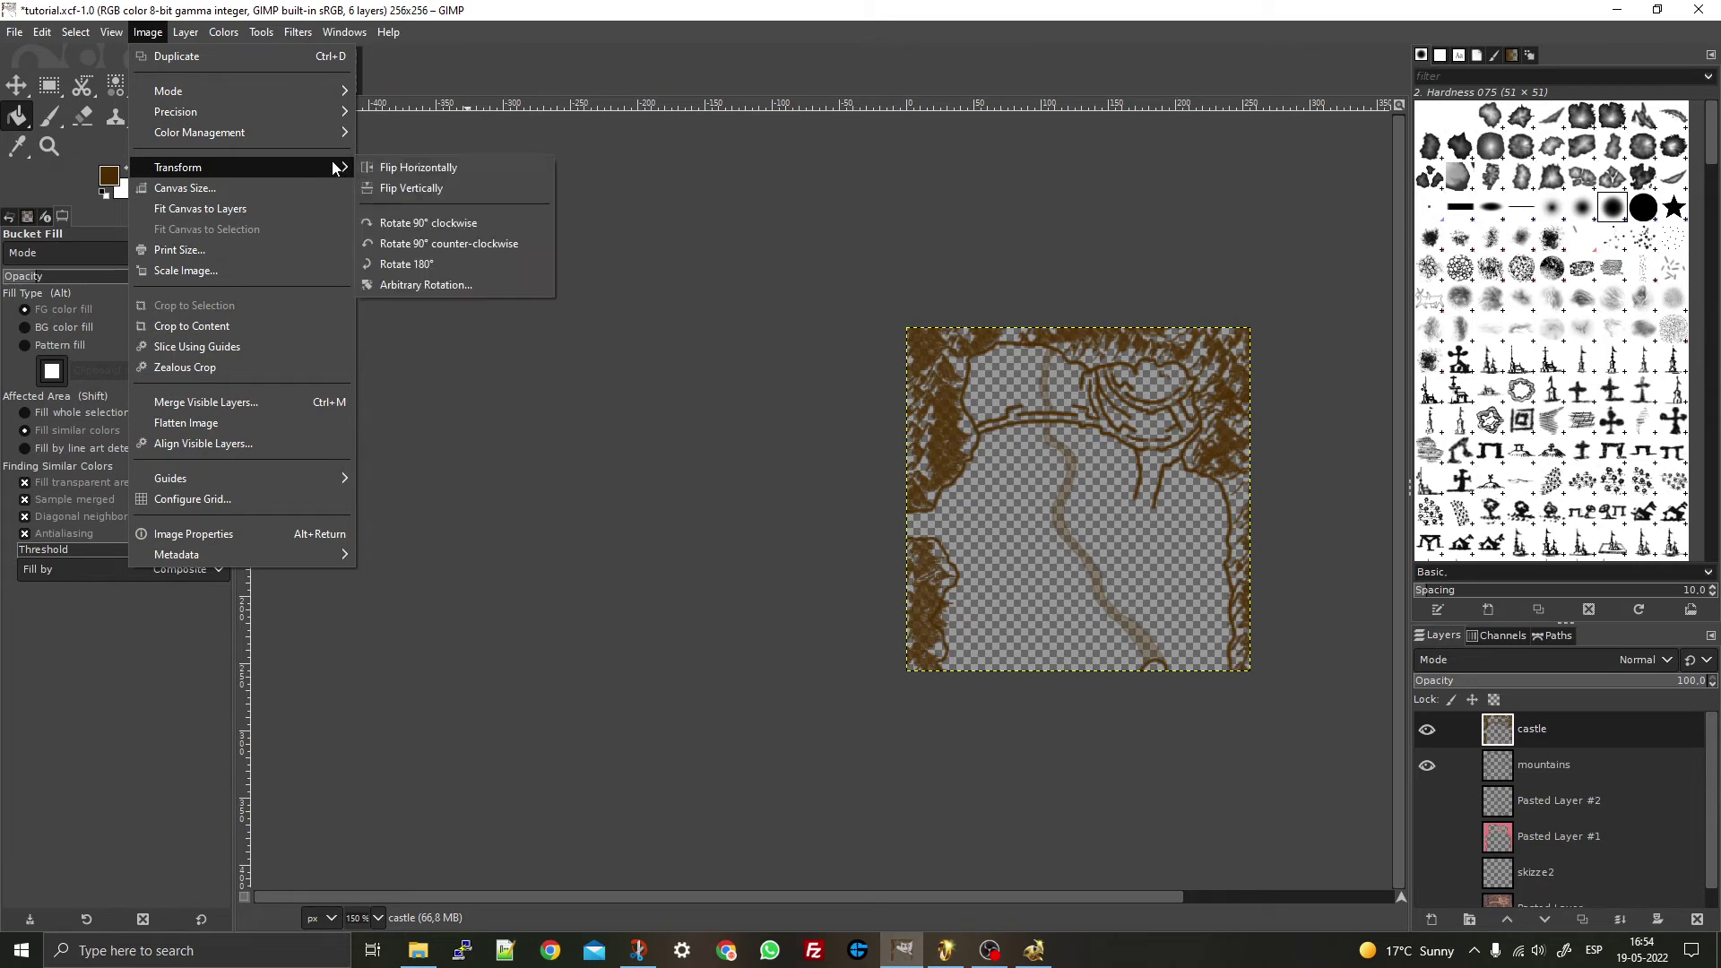
left_click(414, 187)
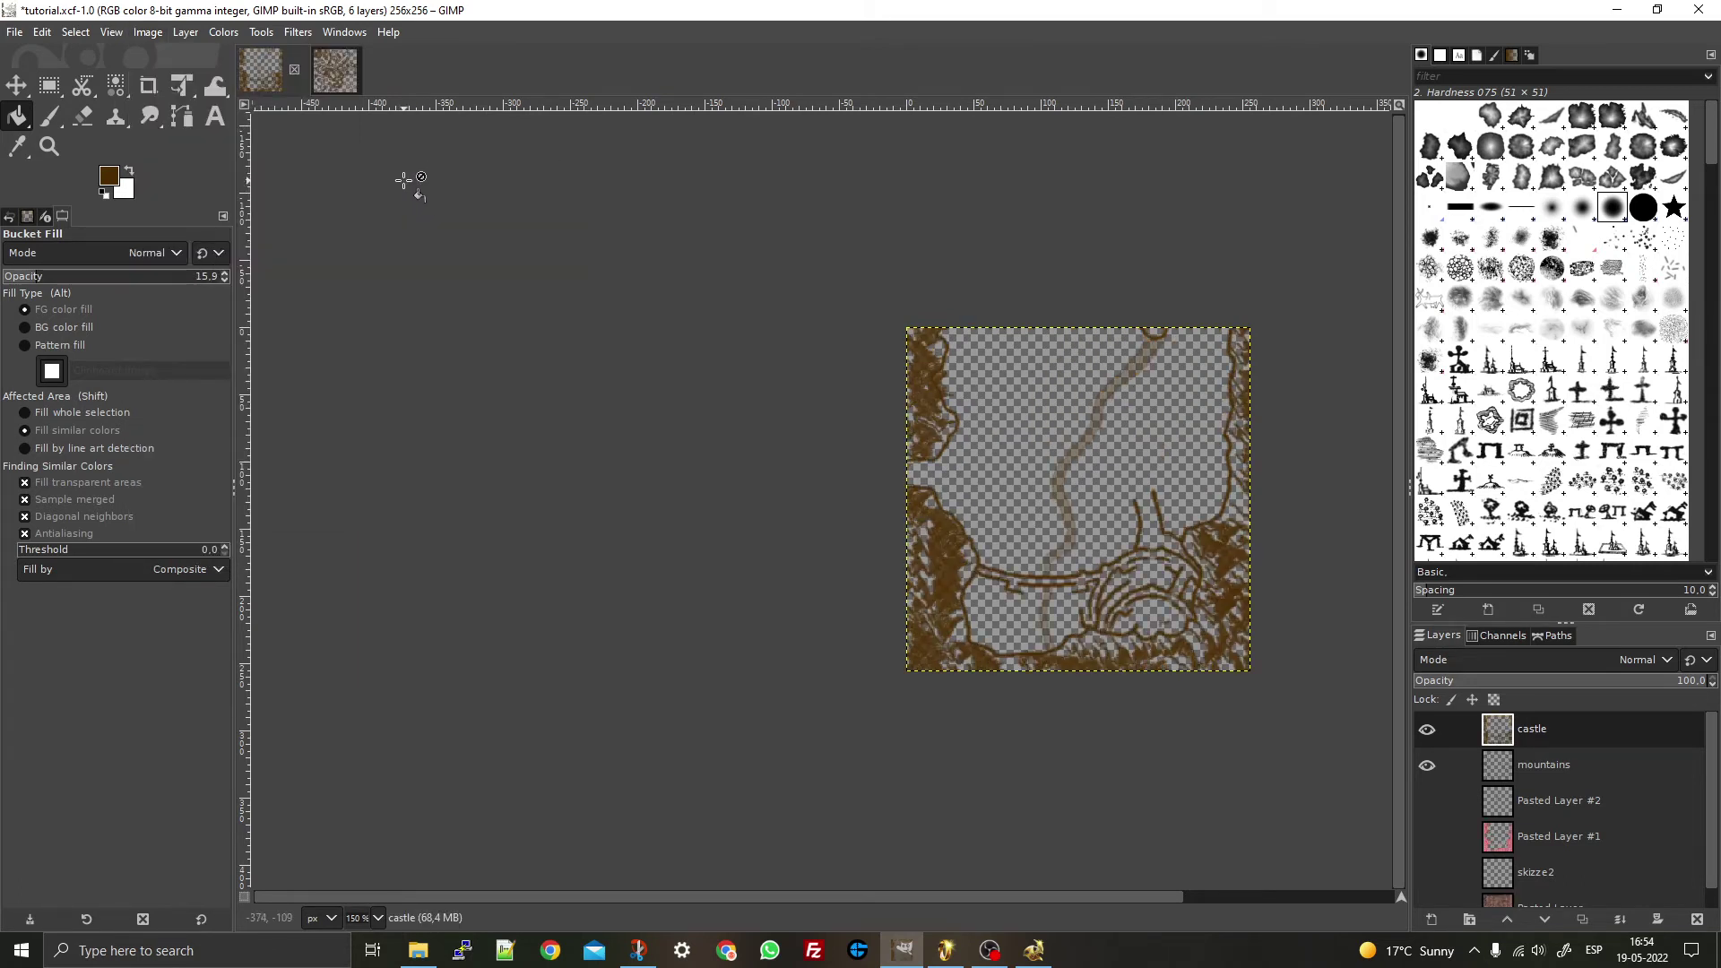
left_click(111, 33)
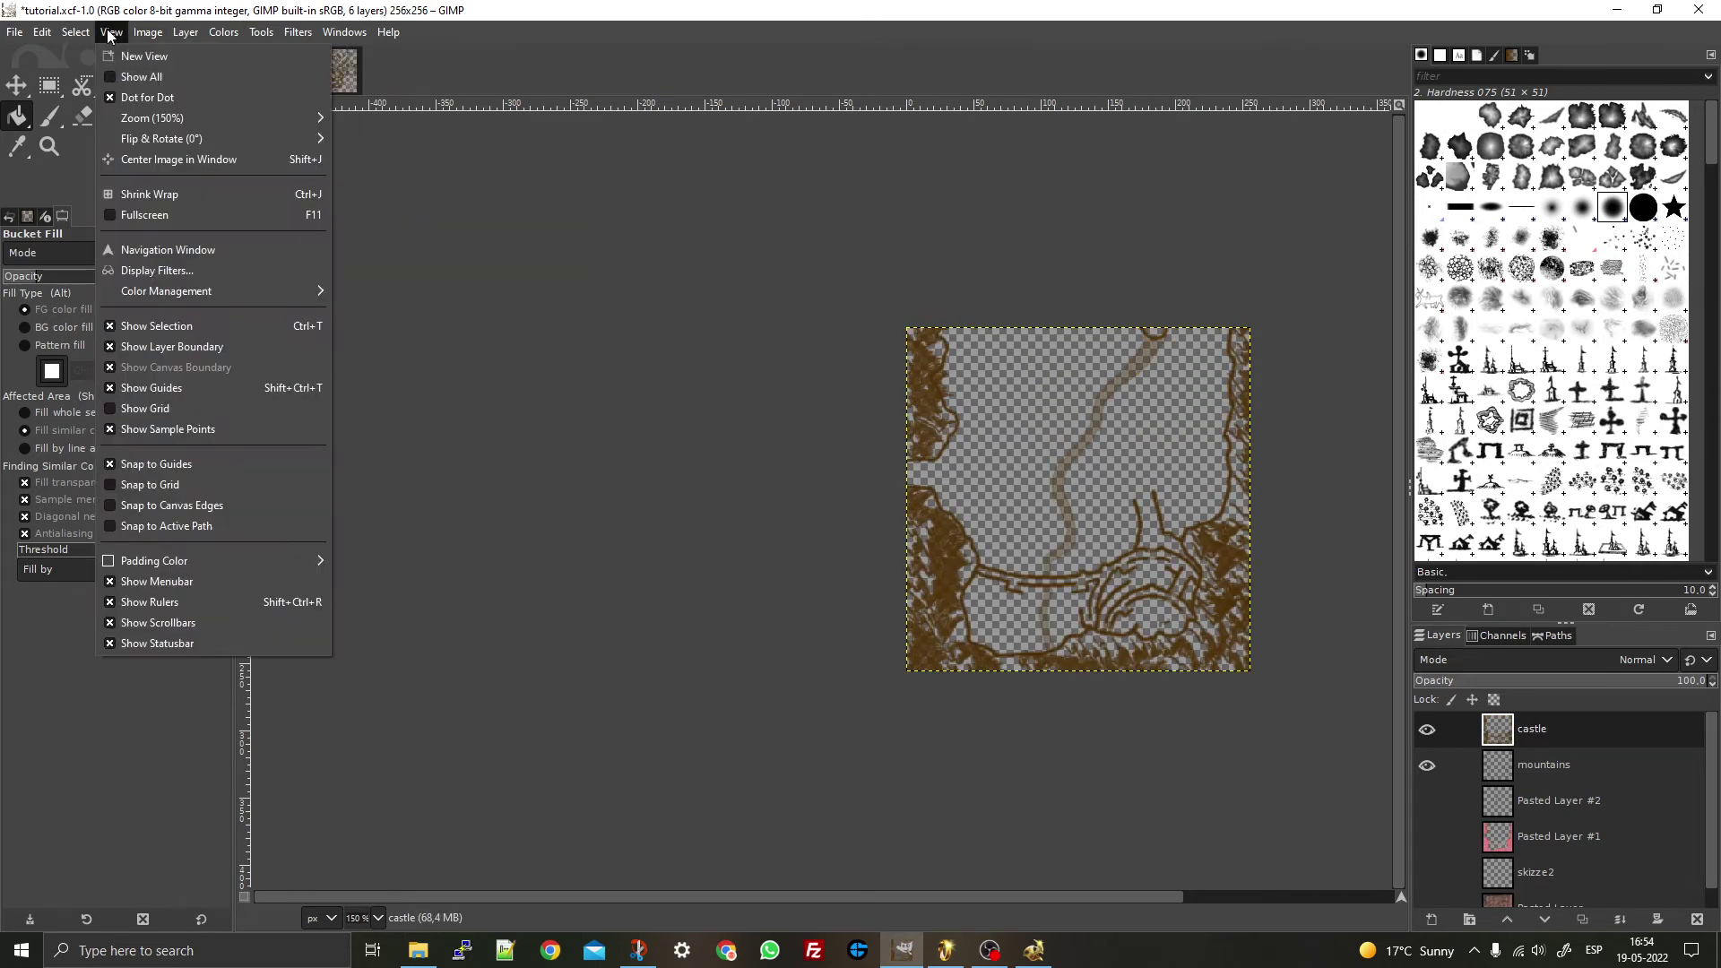
mouse_move(18, 34)
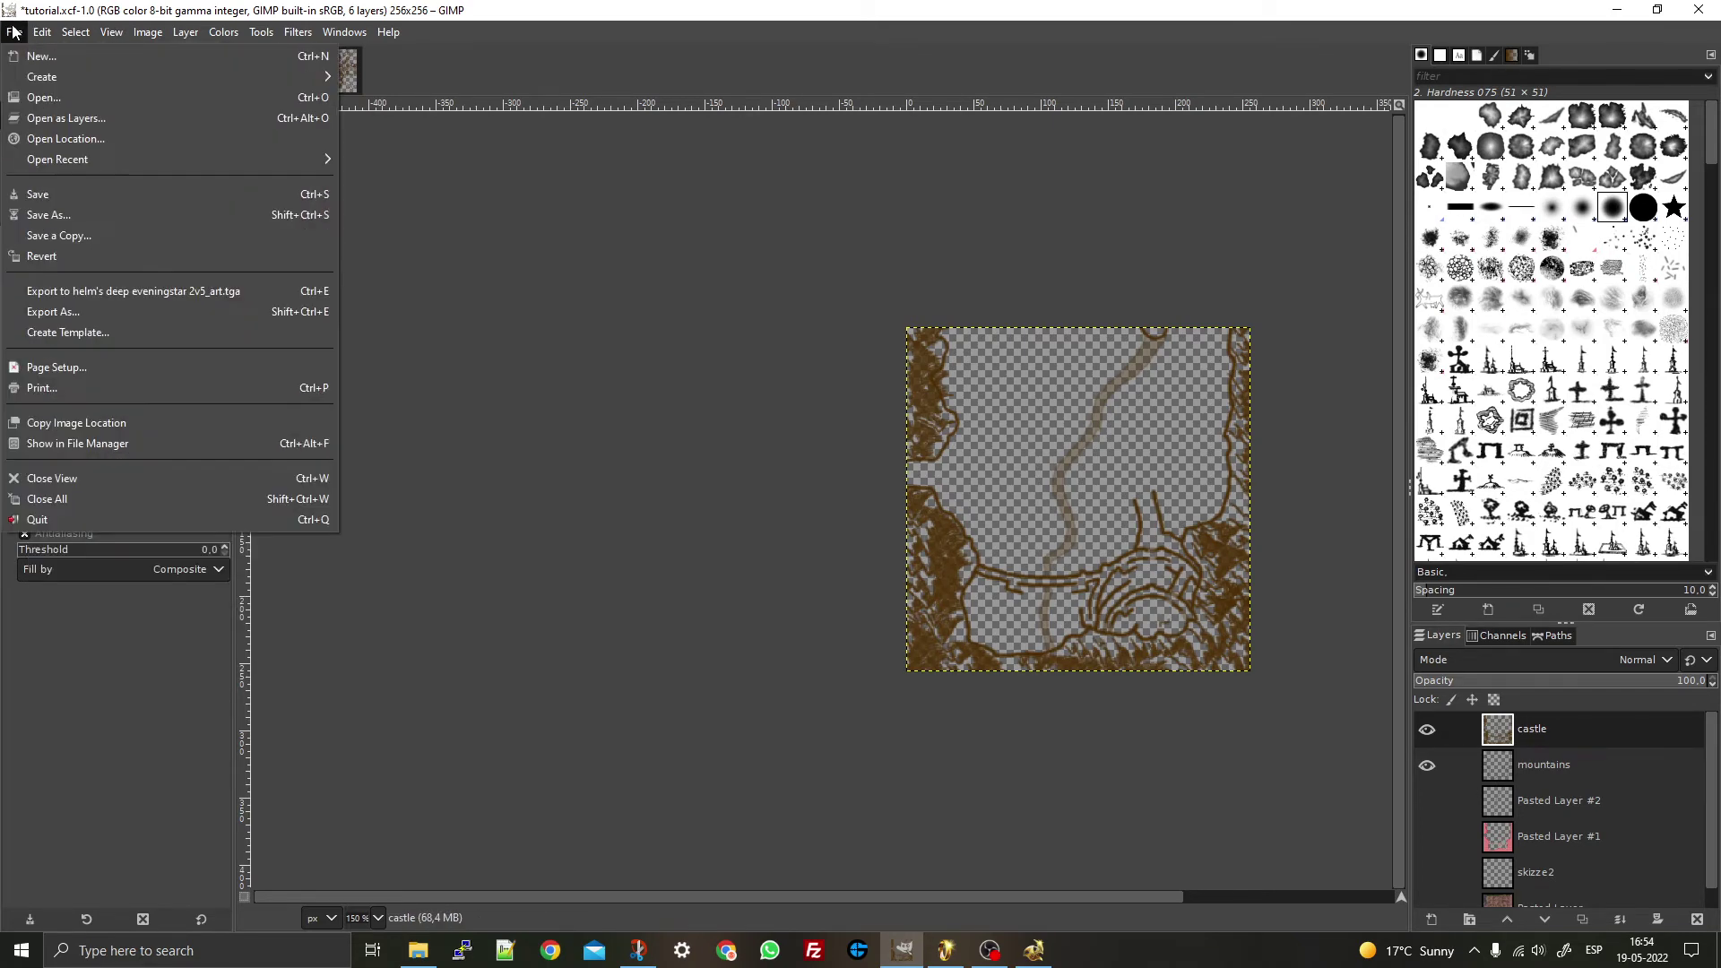
left_click(72, 292)
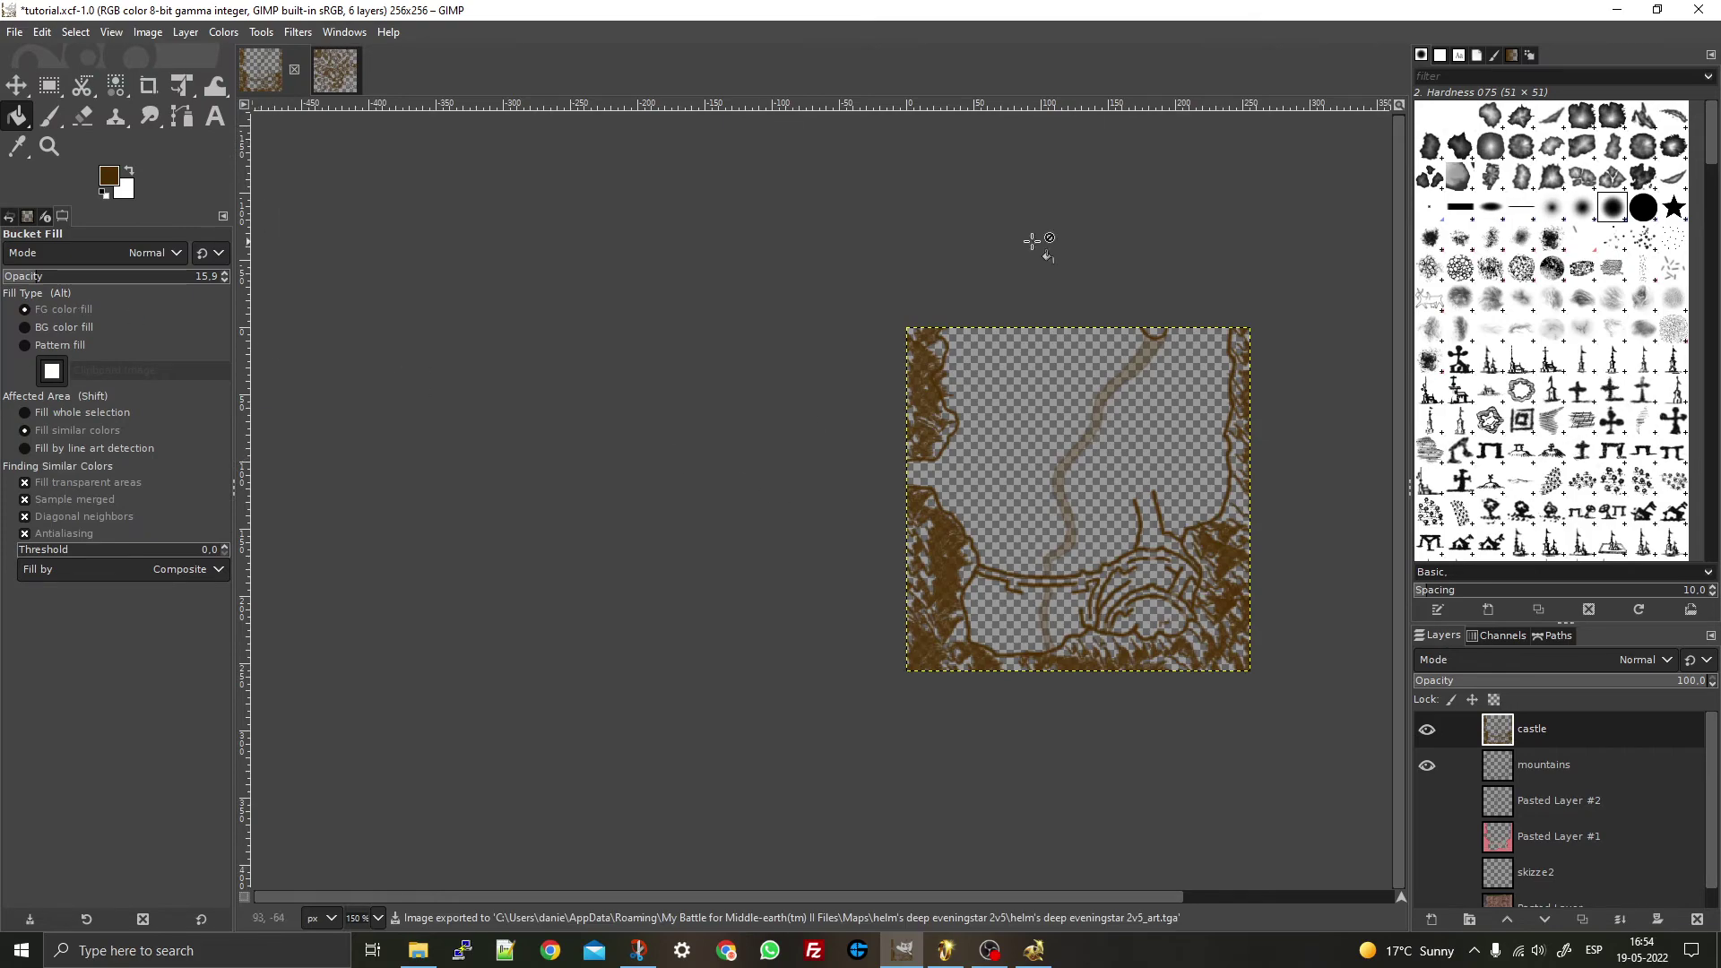
- Switch to Chrome and search Google Images for "helmsdeep"
left_click(1618, 16)
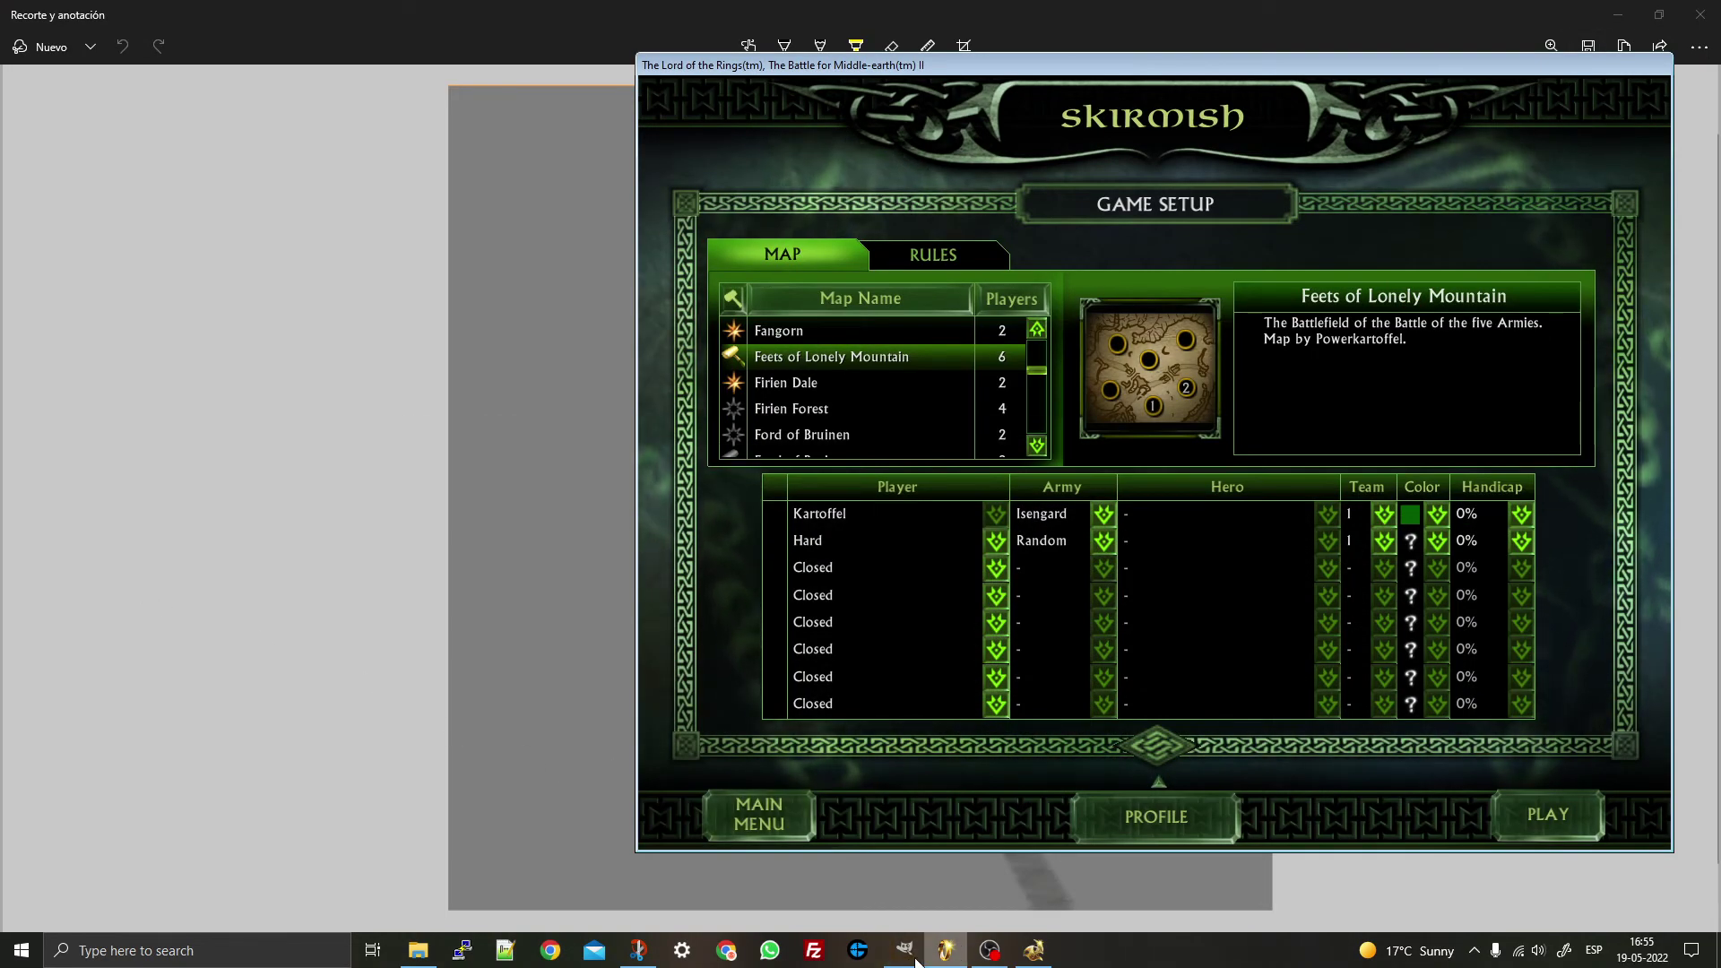
left_click(1035, 952)
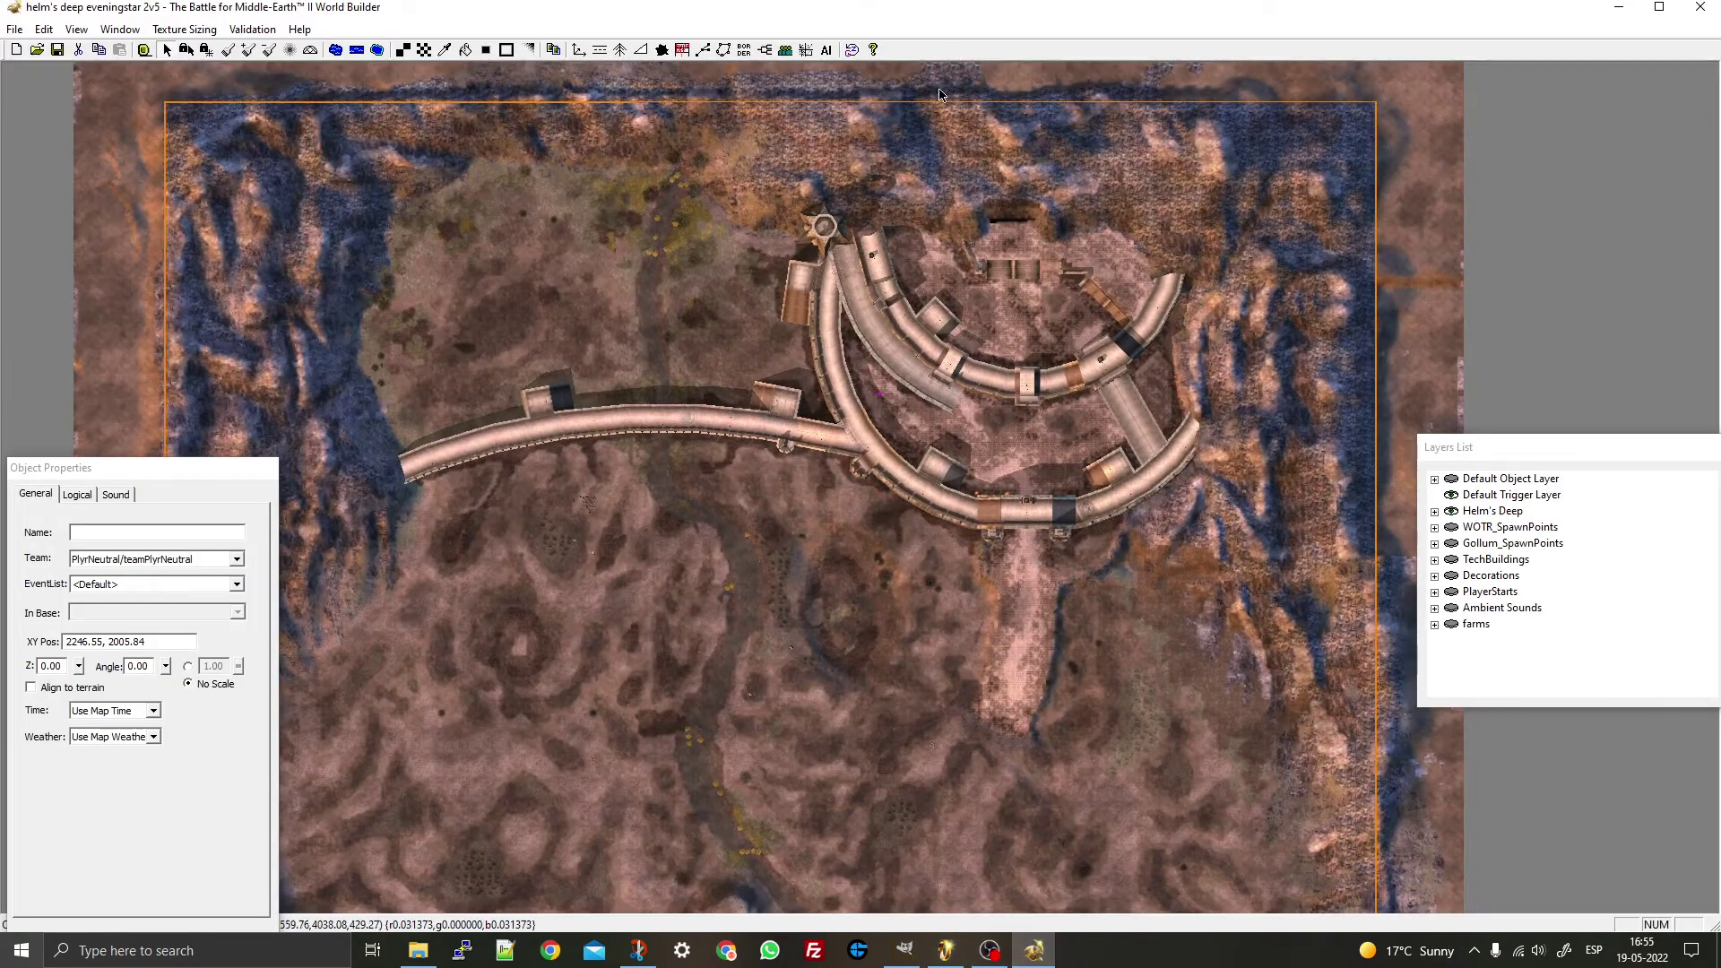
left_click(1618, 7)
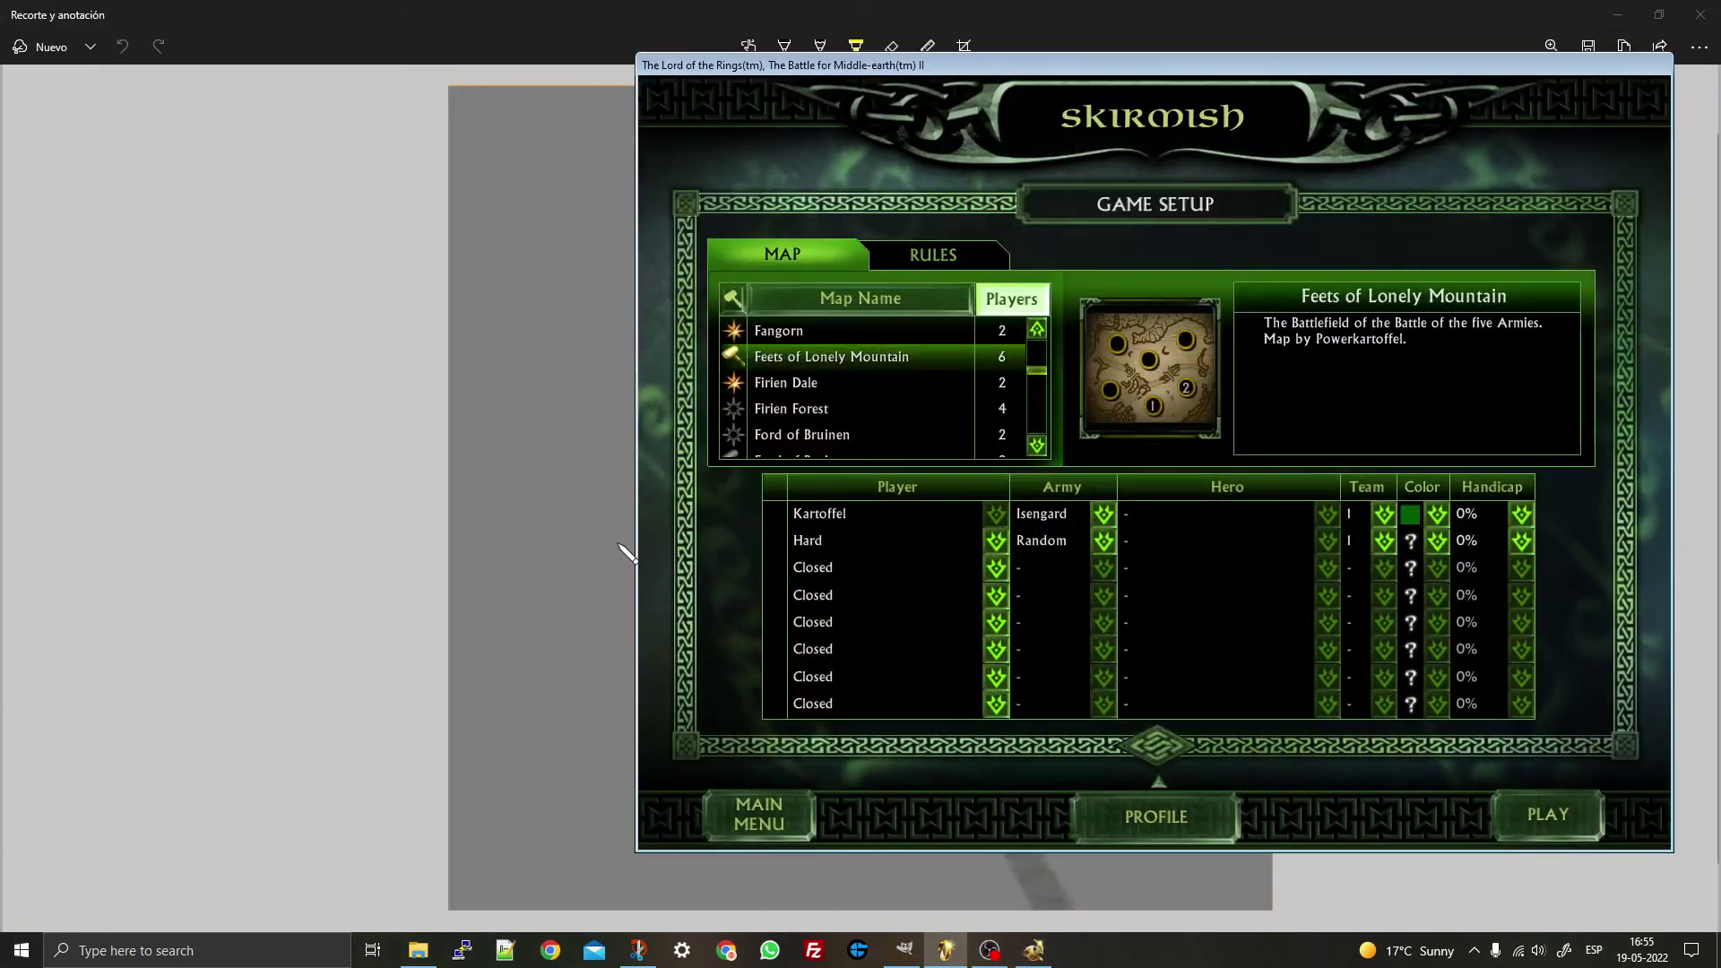
left_click(726, 950)
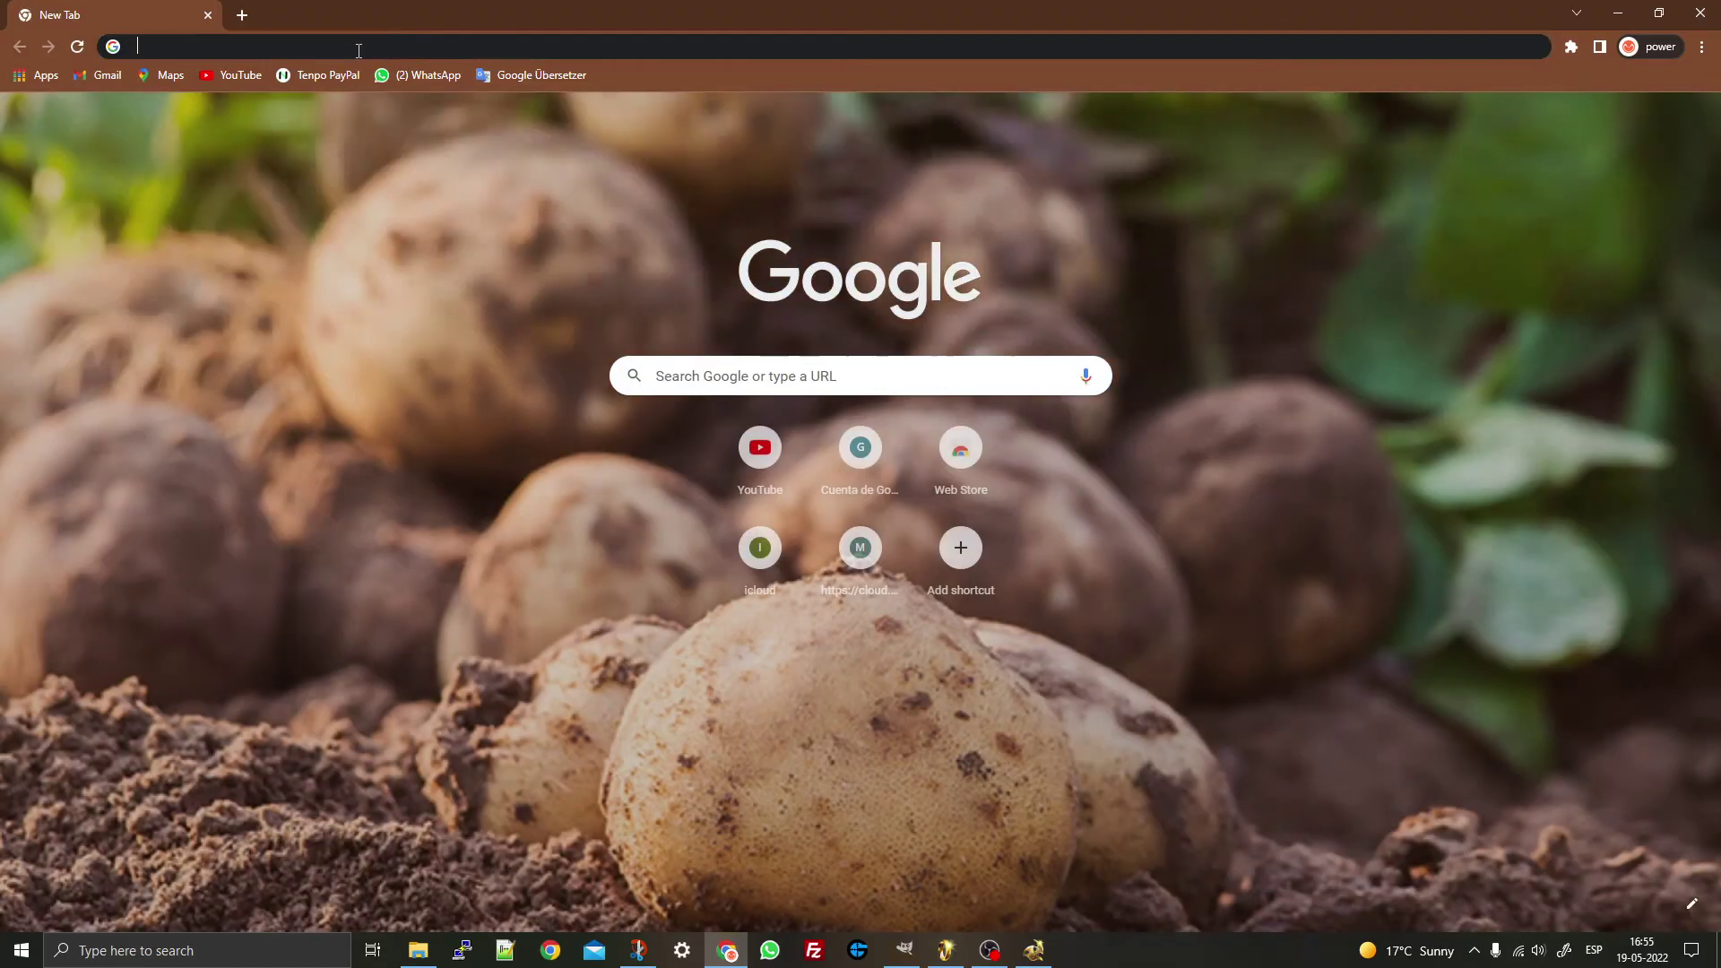
left_click(359, 50)
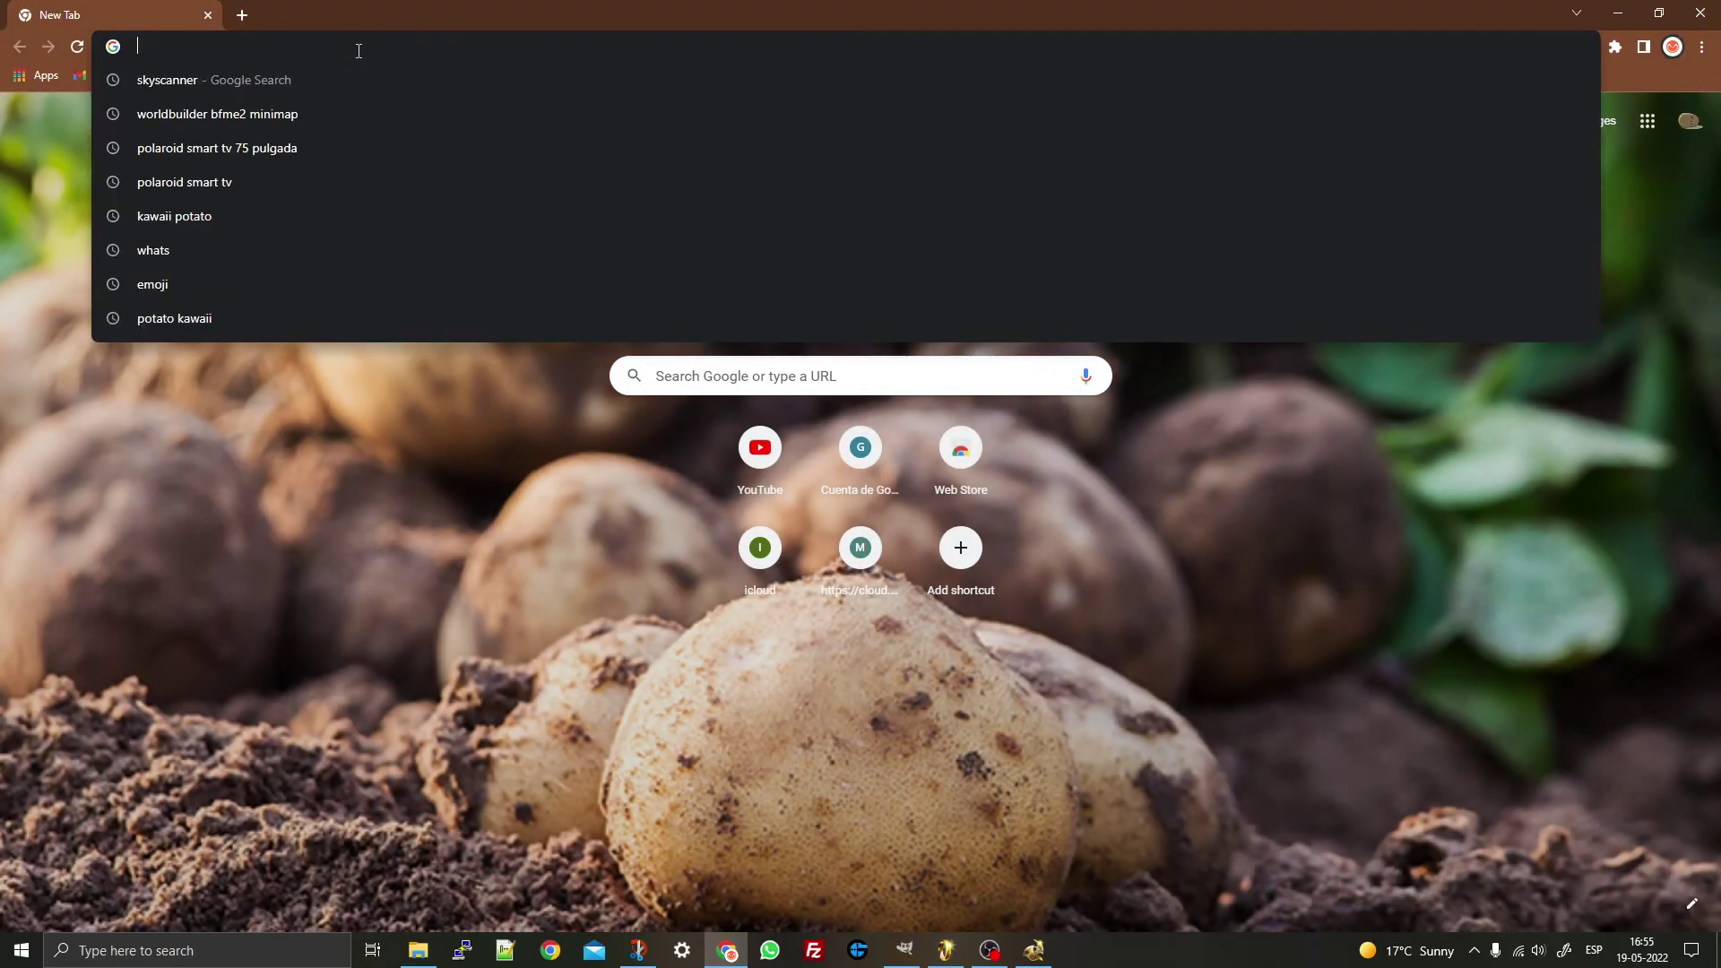
type("helmsd")
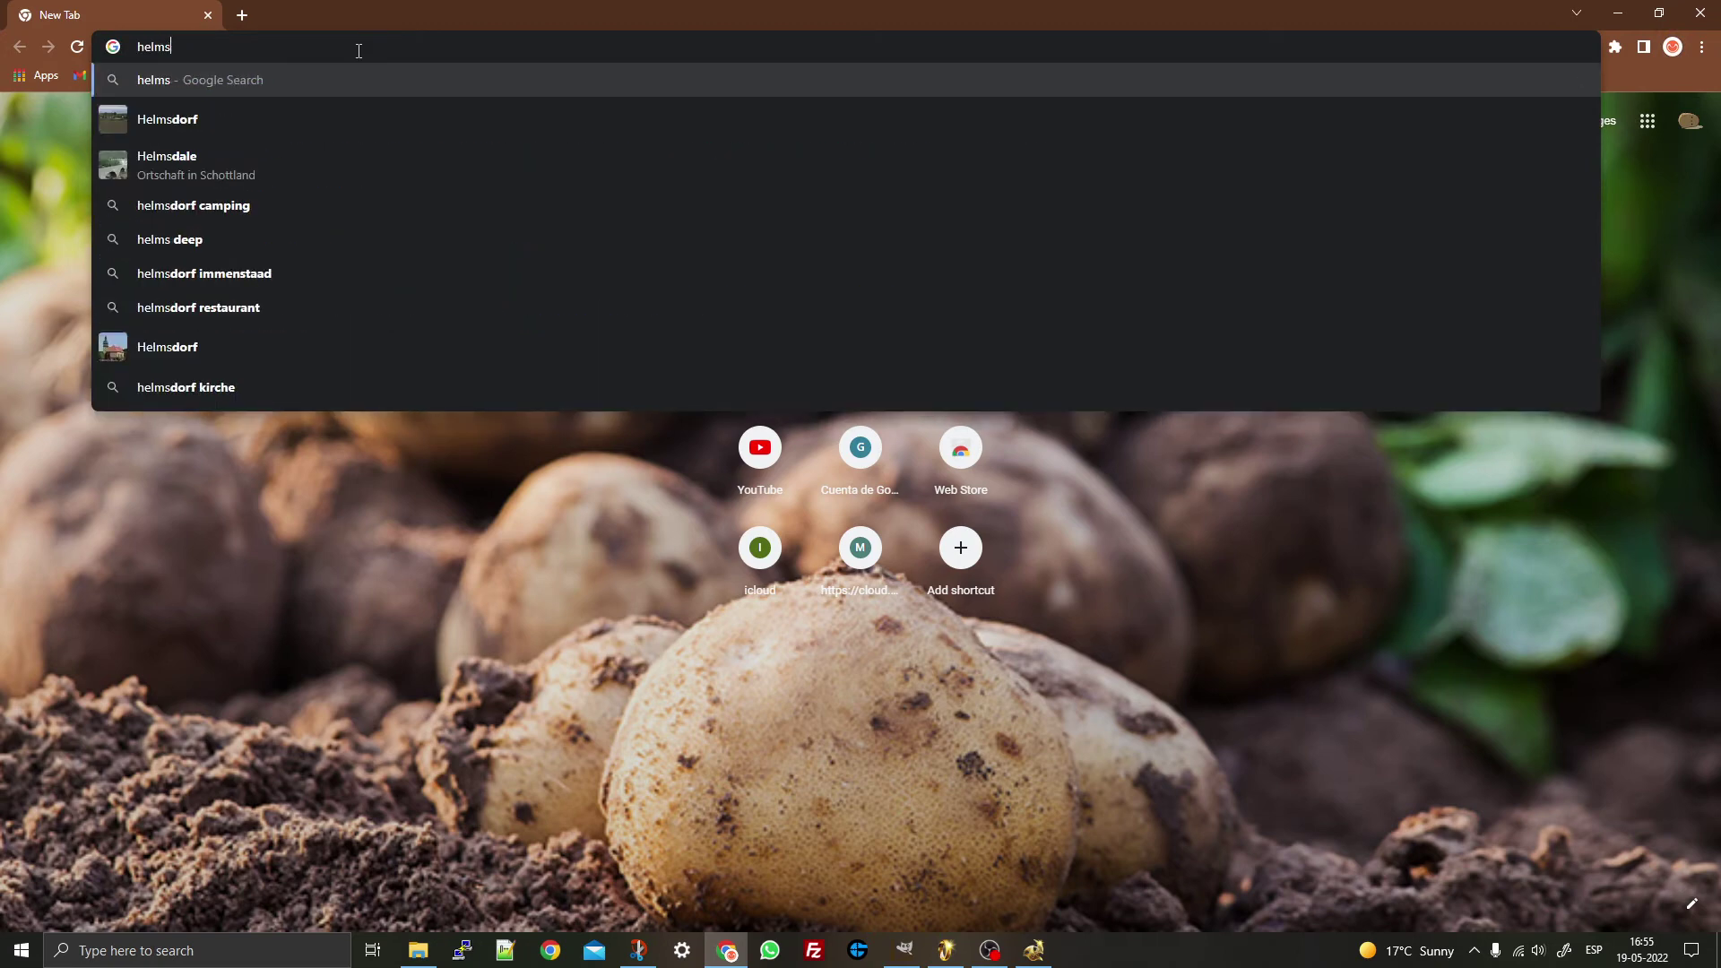
key("BackSpace")
type("deep")
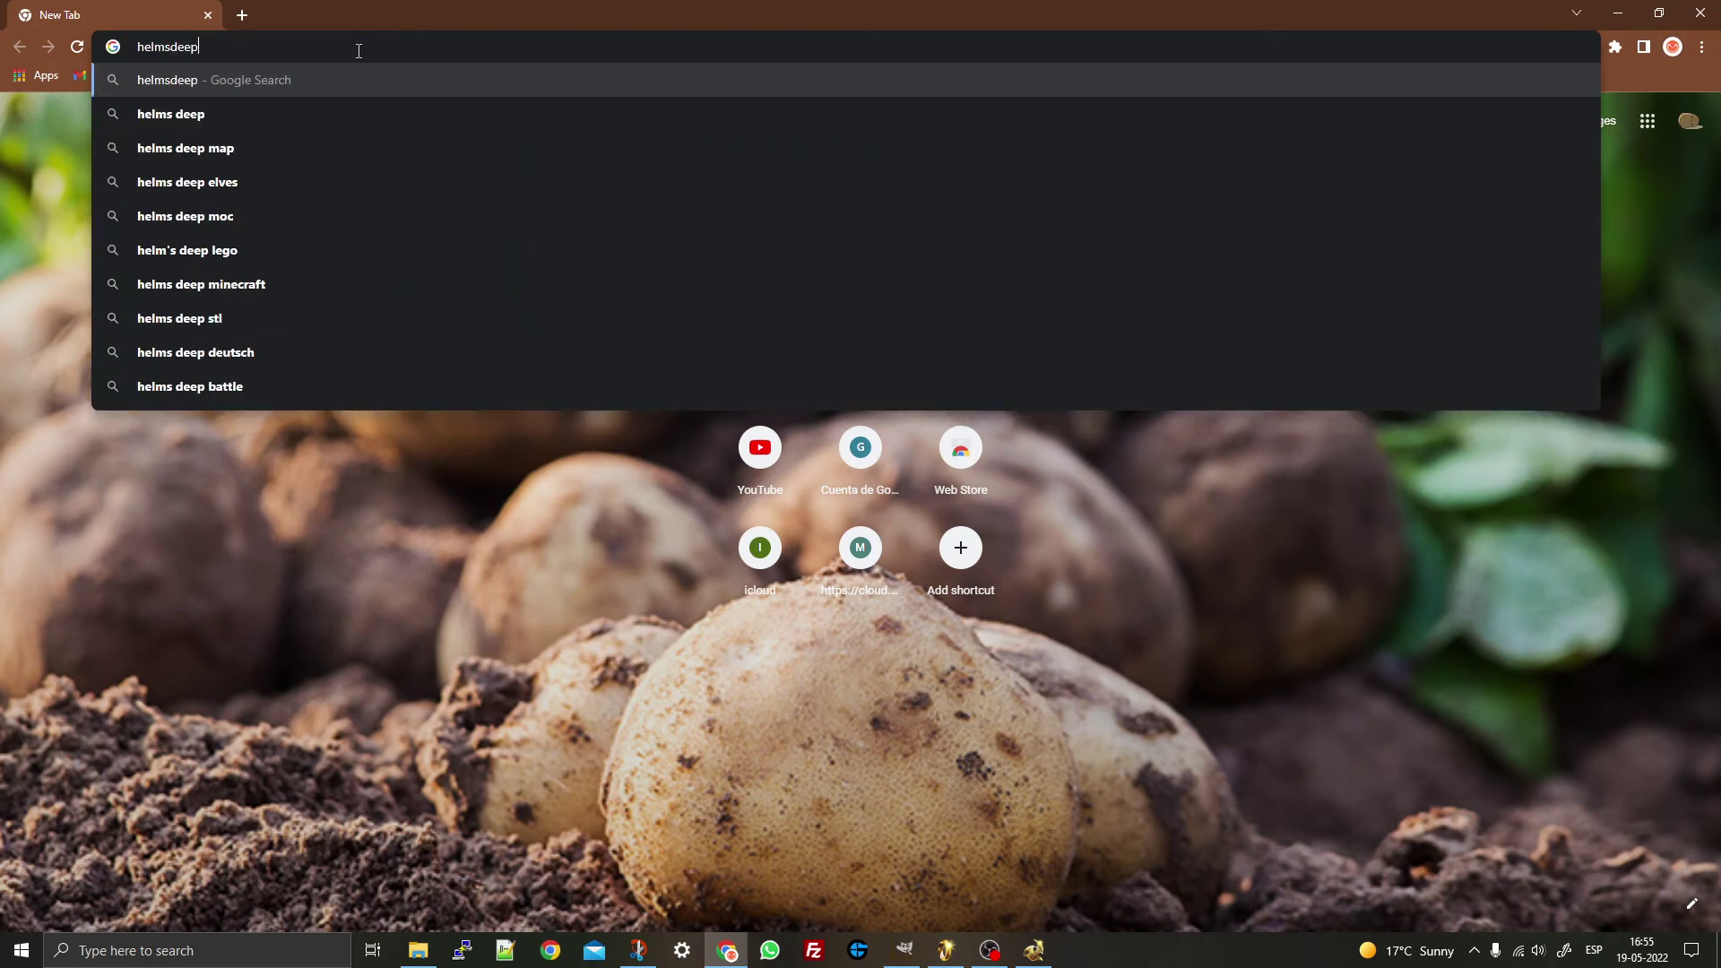
key("Return")
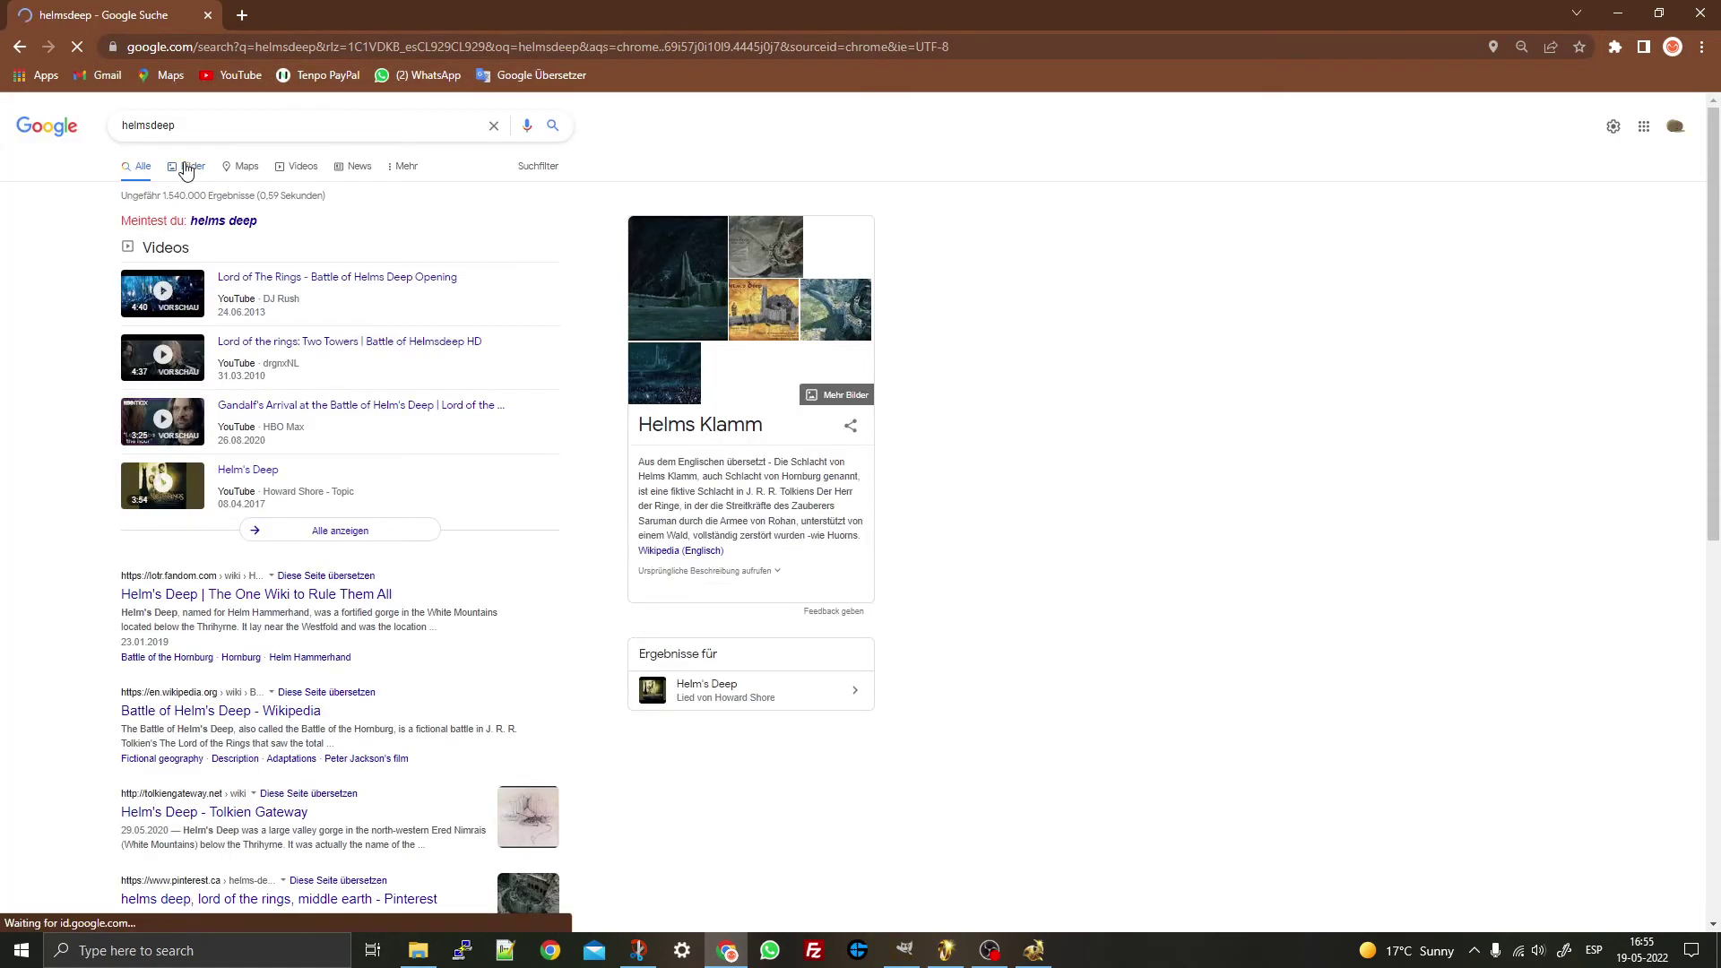
left_click(184, 167)
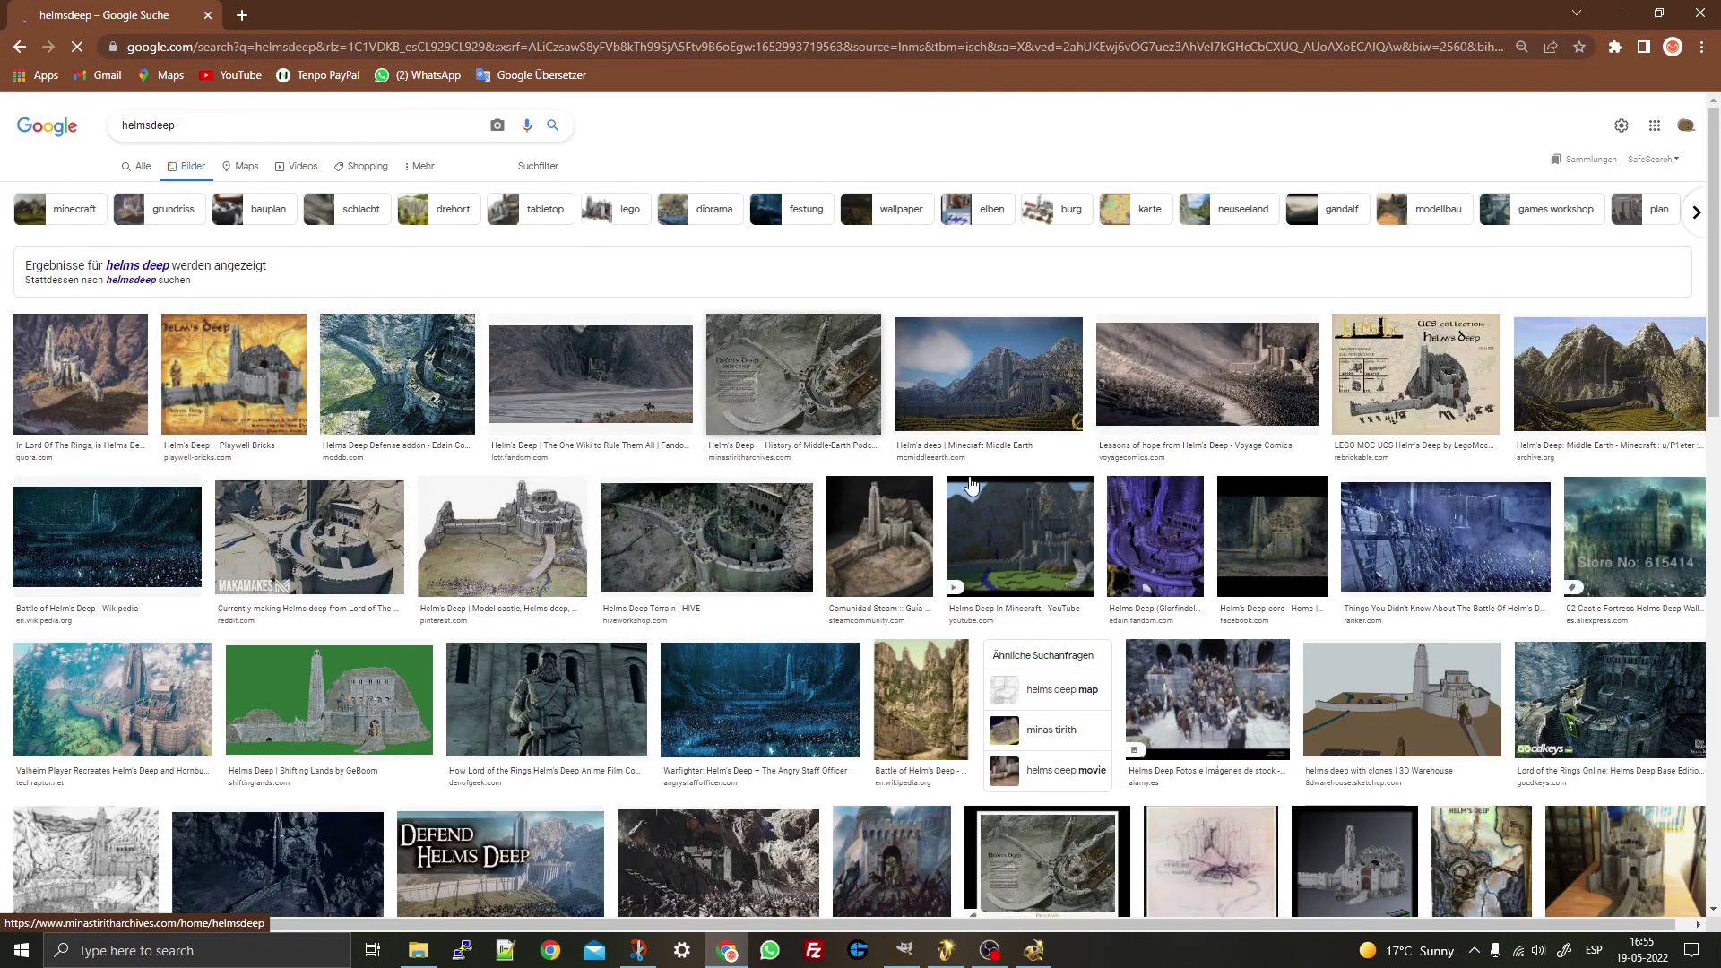
- Preview the "Helms Deep Terrain" image from Hive Workshop and open its source page
scroll(690, 482, "down", 3)
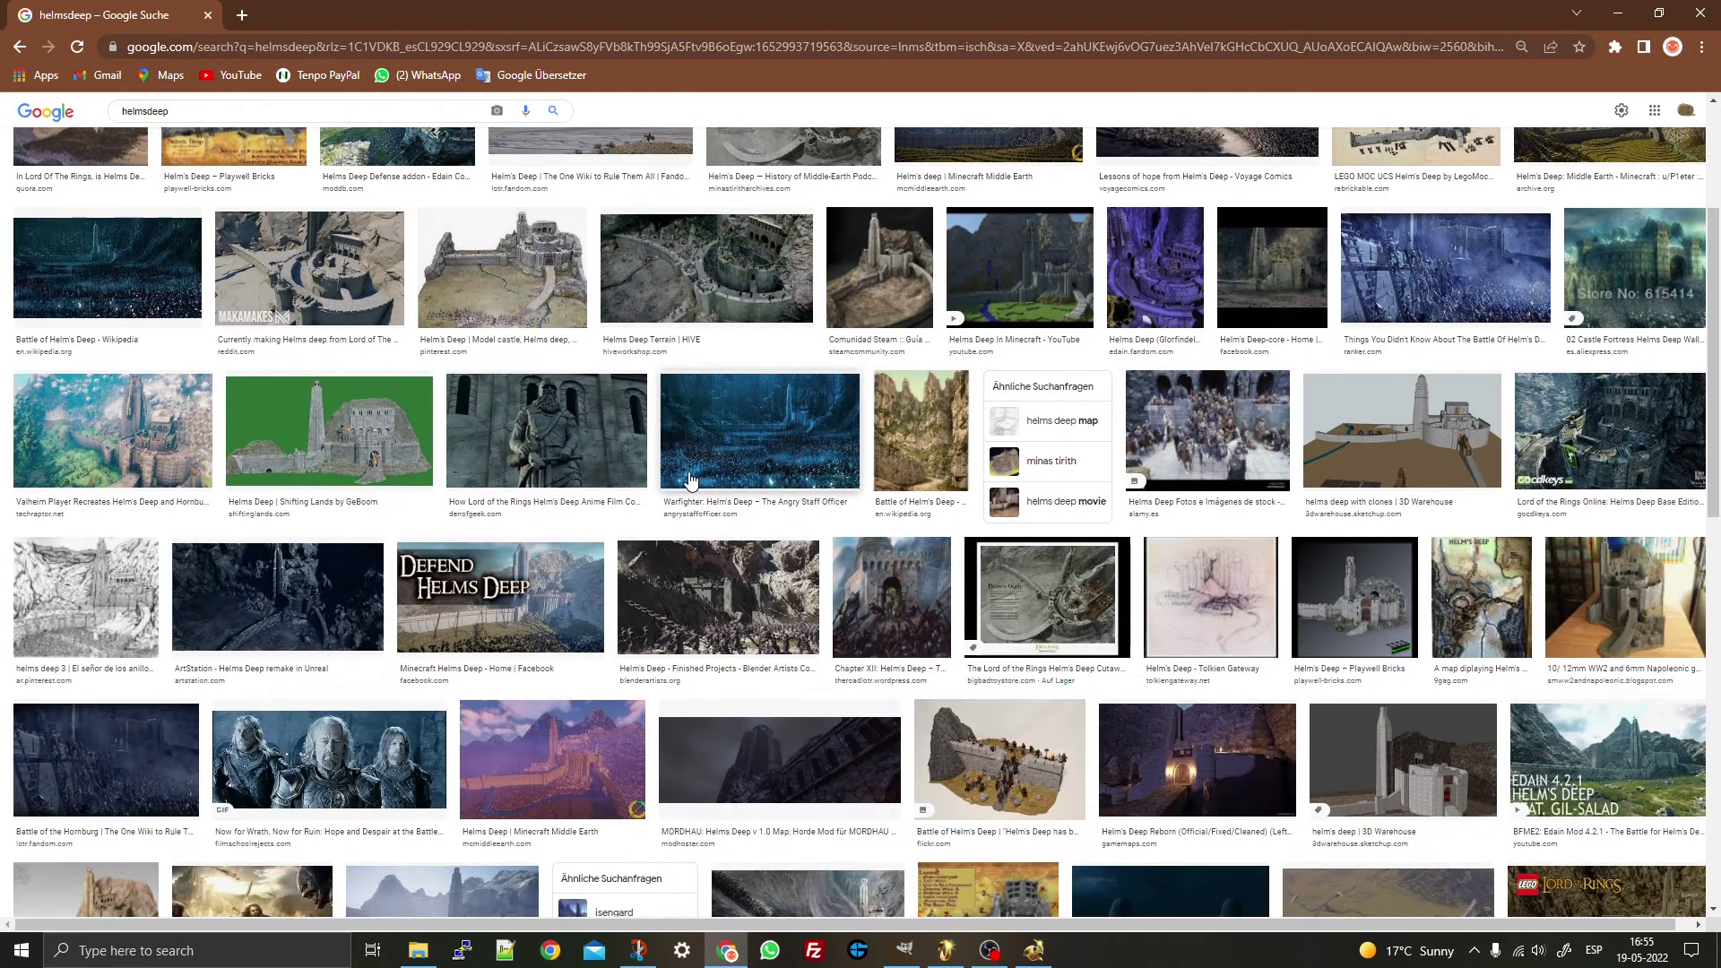
left_click(726, 283)
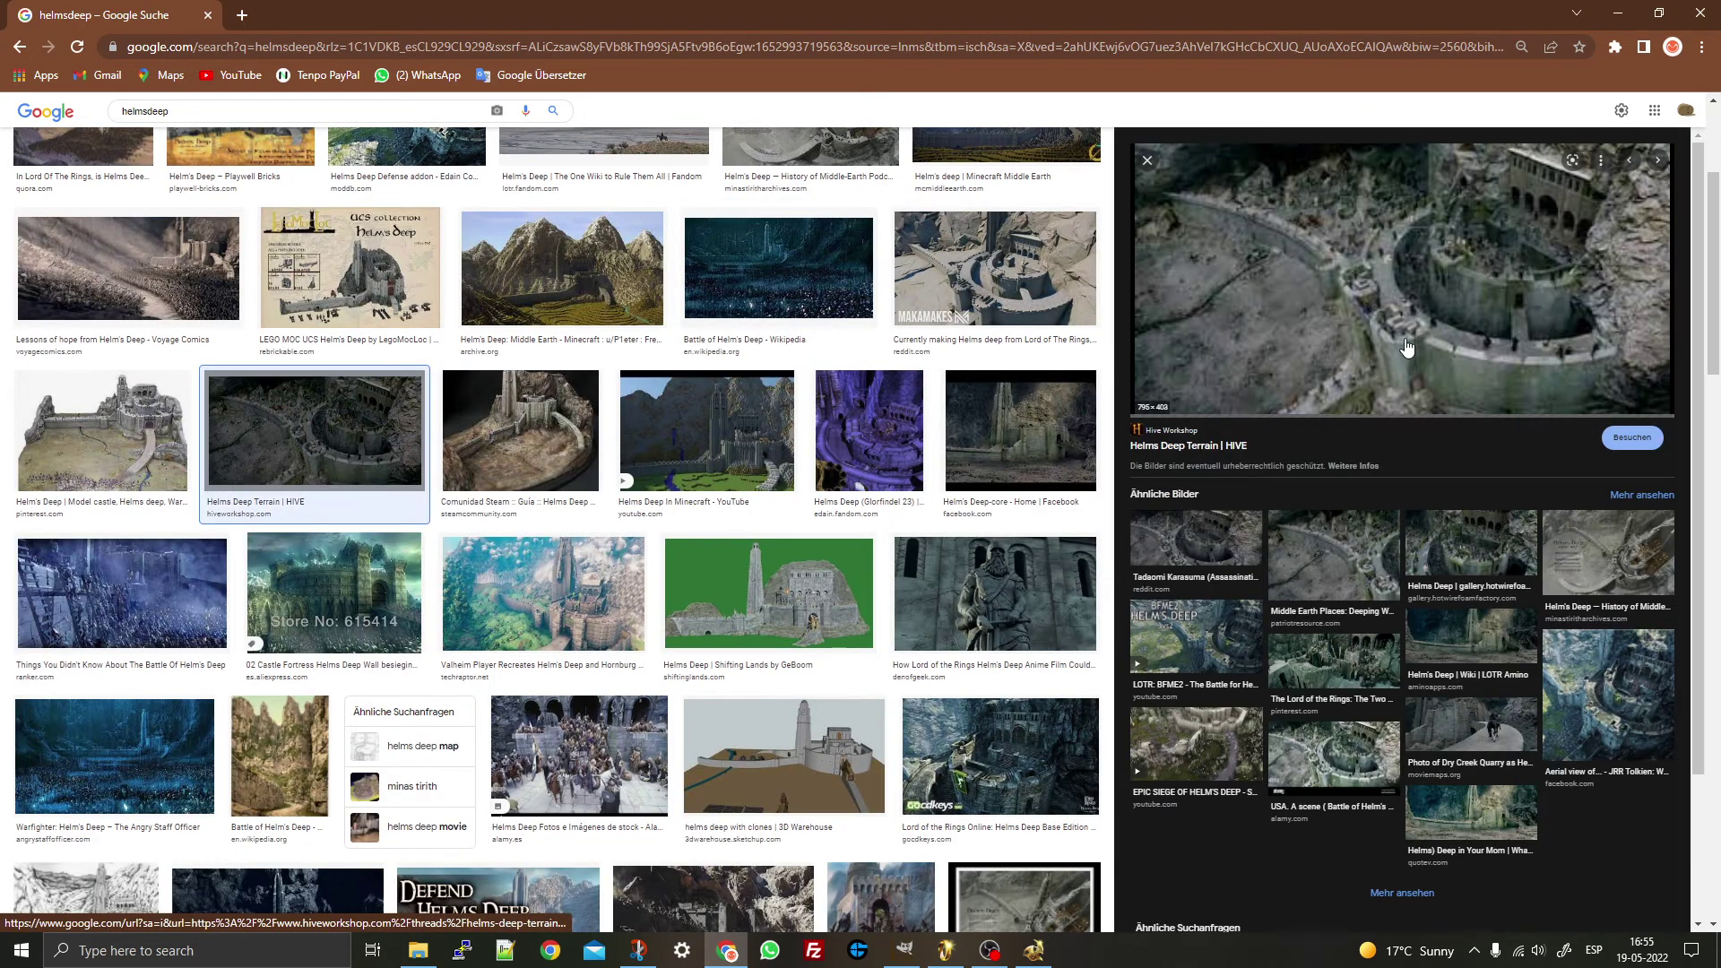
right_click(1340, 313)
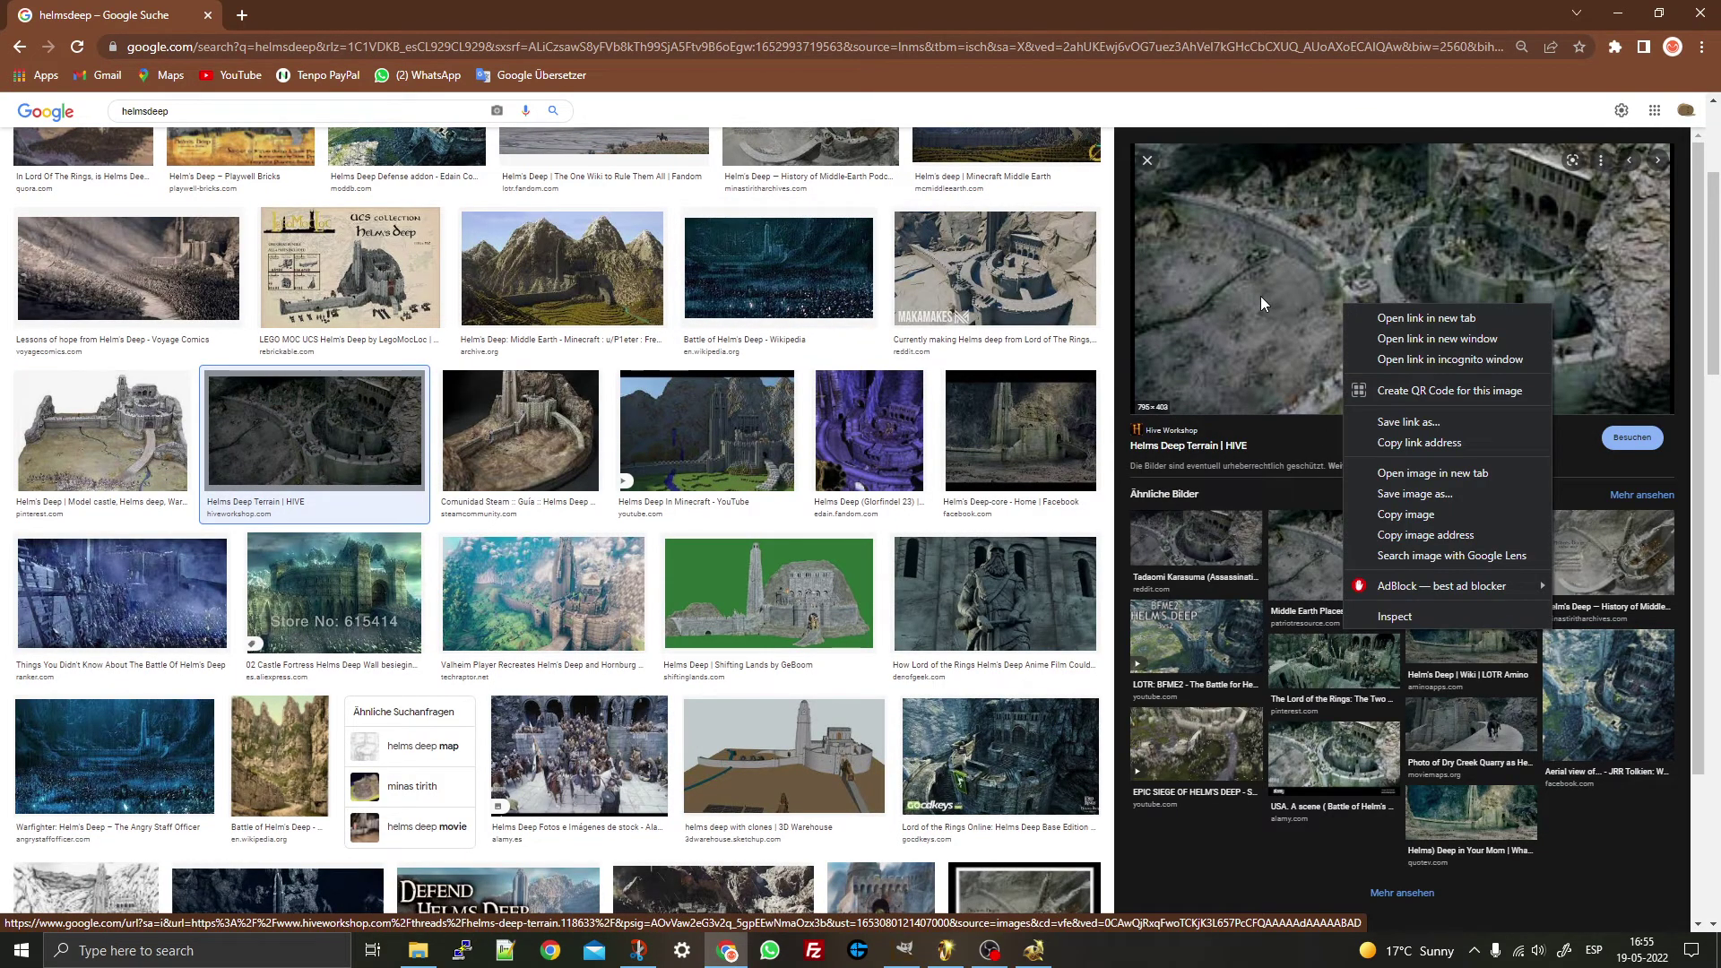
left_click(1284, 446)
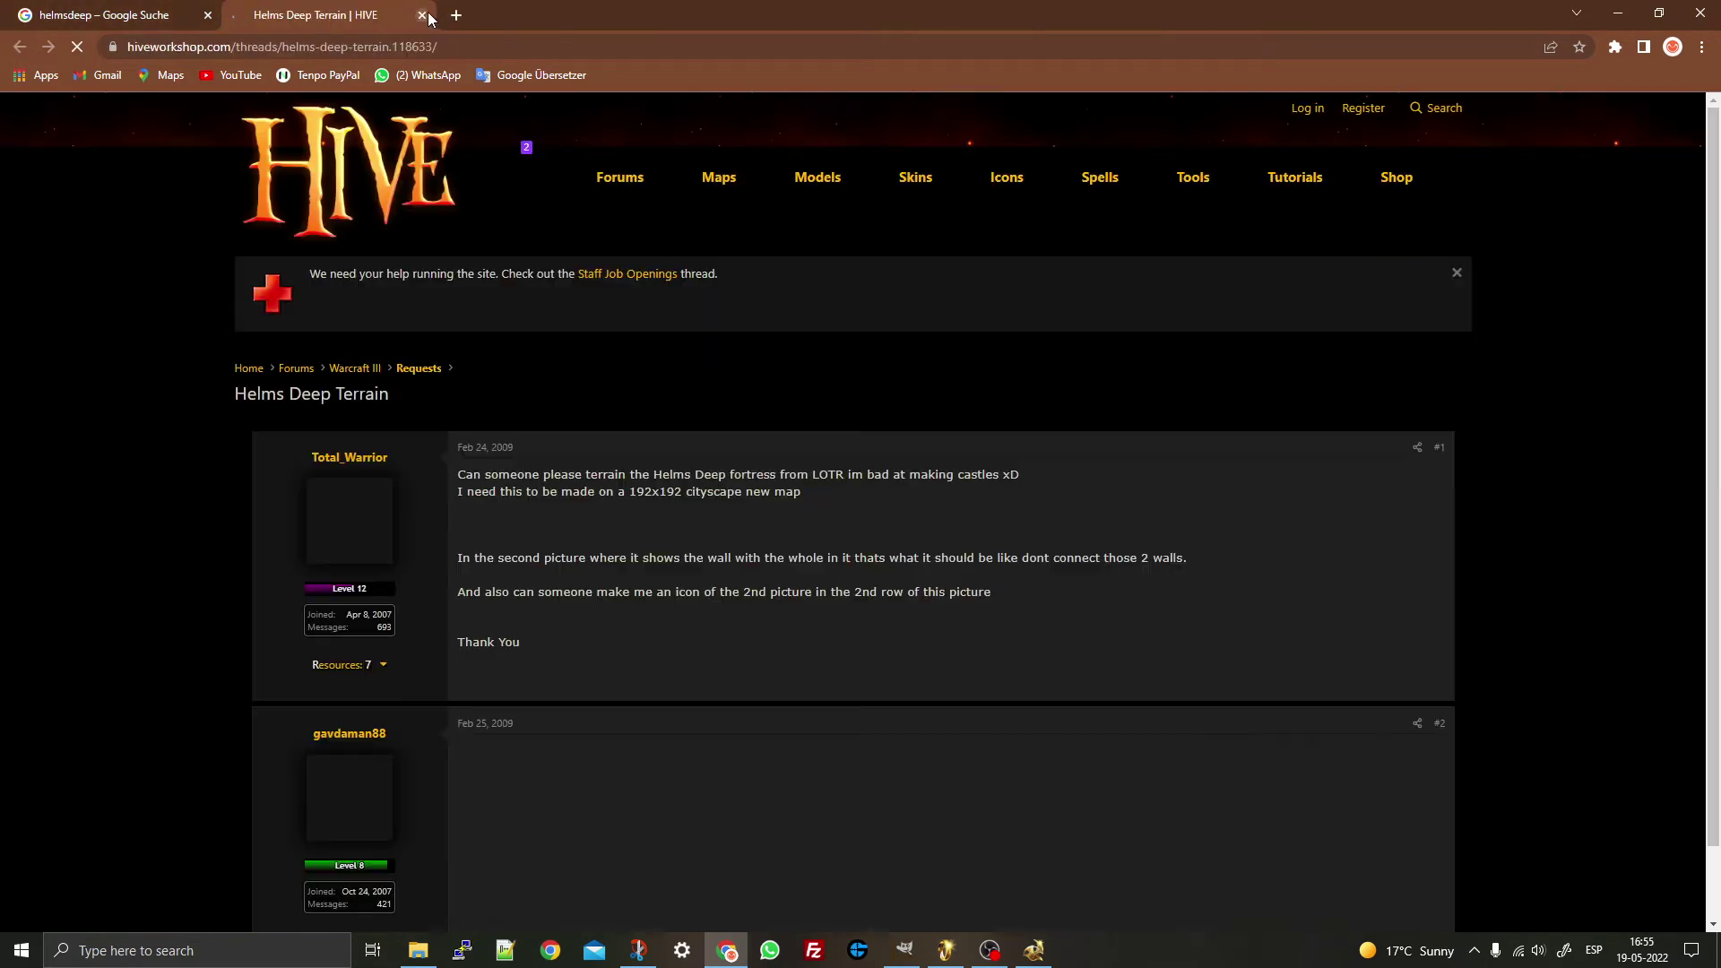
left_click(422, 15)
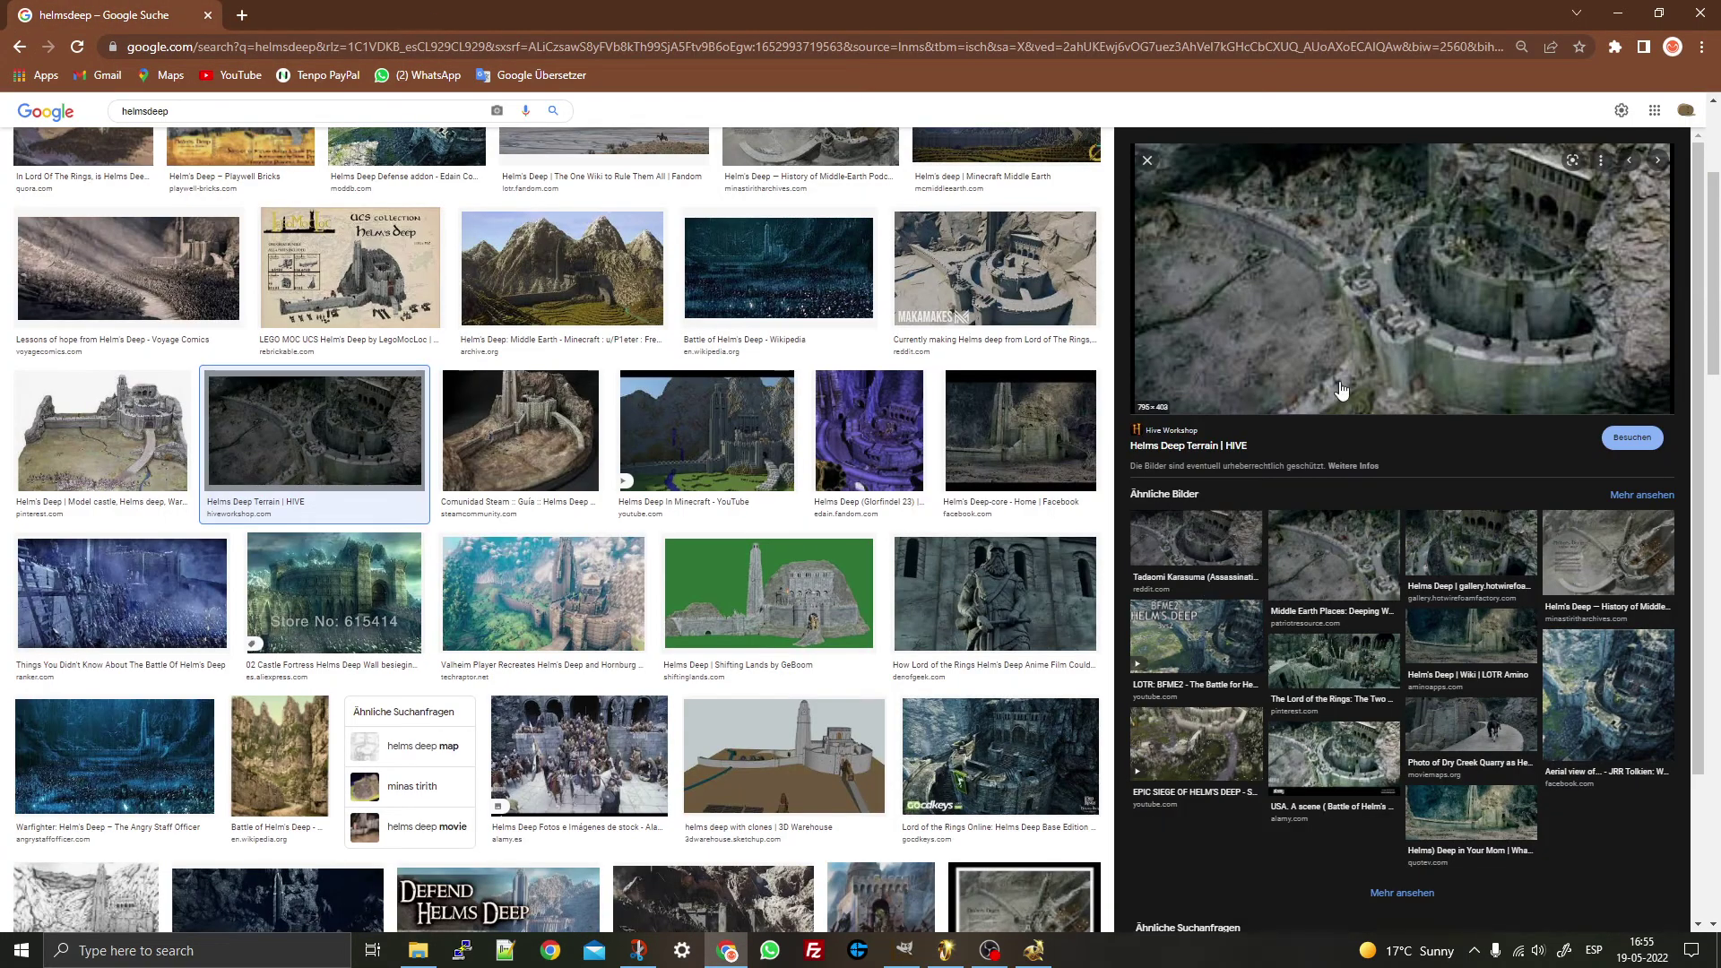
left_click(1395, 346)
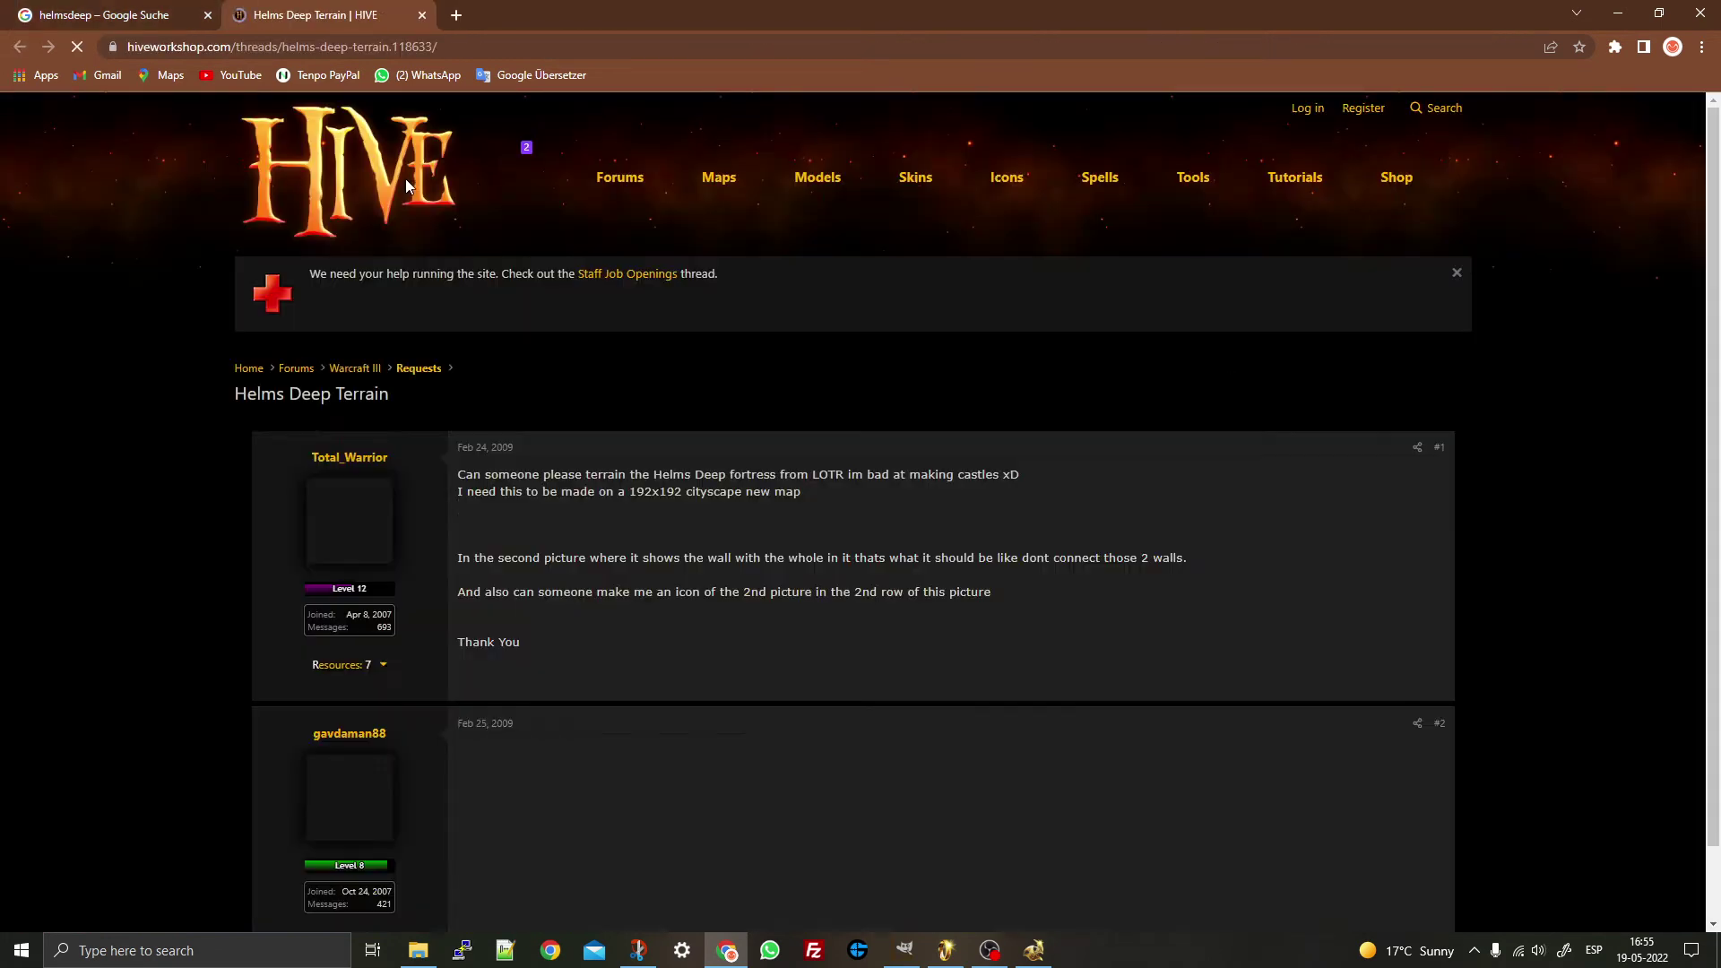
- Copy the Helm's Deep fortress picture from the first post of the forum thread
scroll(884, 683, "down", 6)
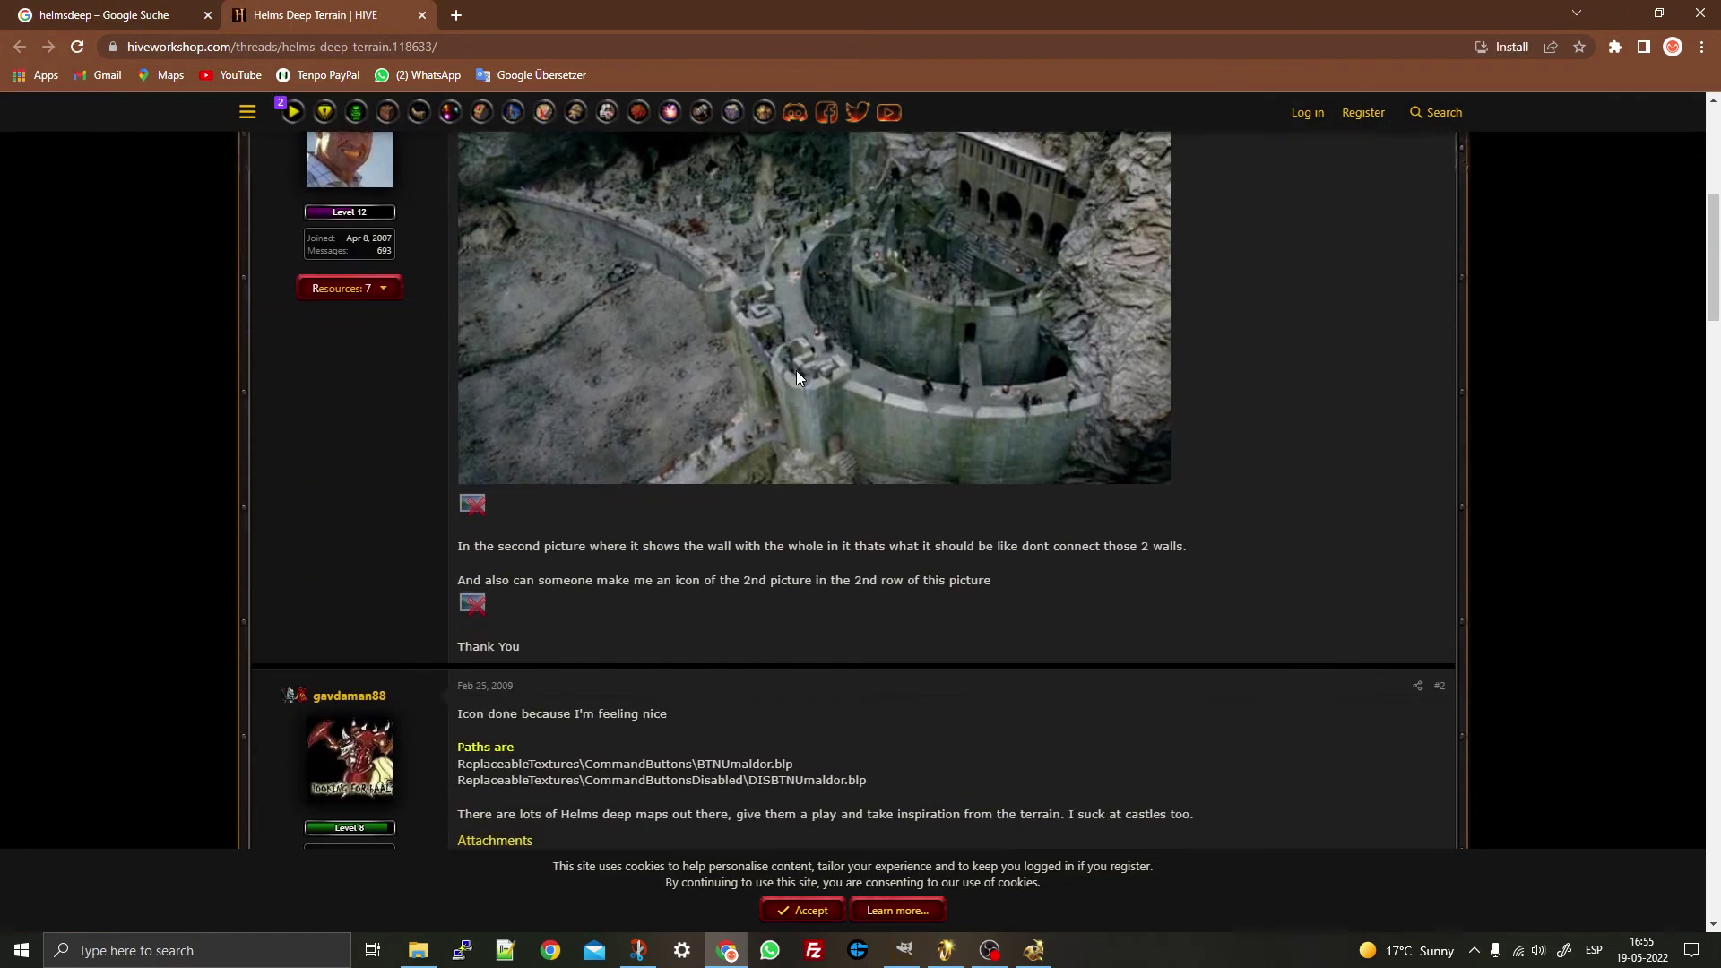
scroll(820, 344, "up", 2)
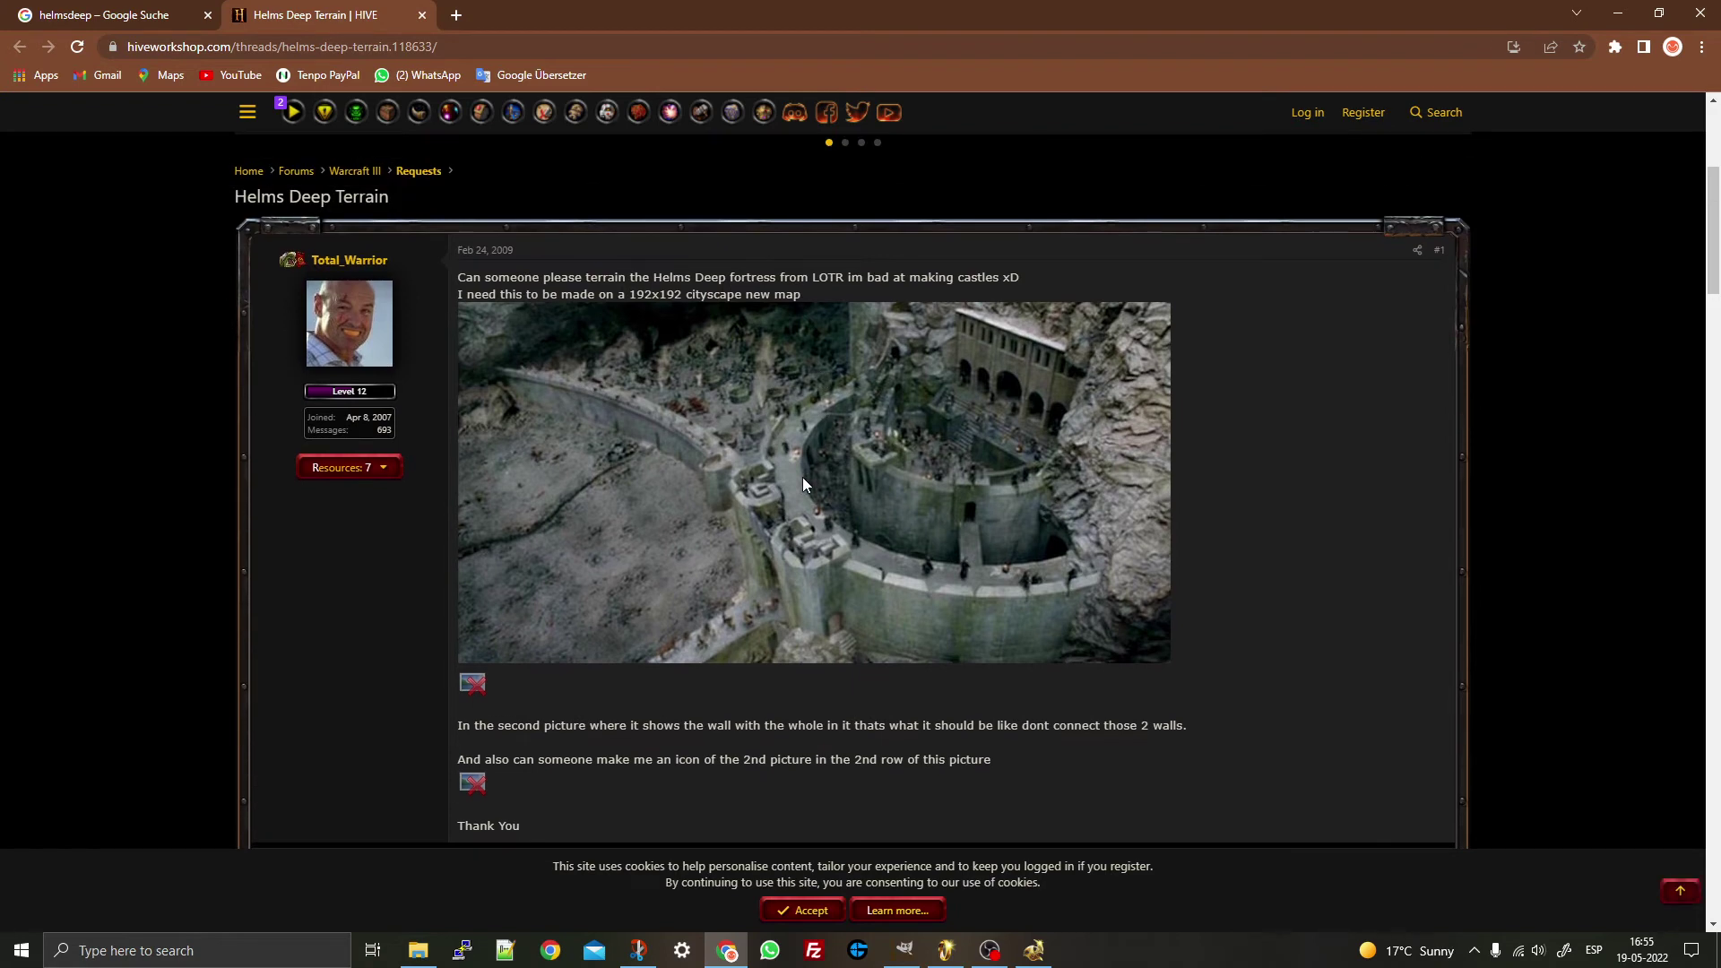
right_click(804, 477)
left_click(852, 532)
left_click(1618, 13)
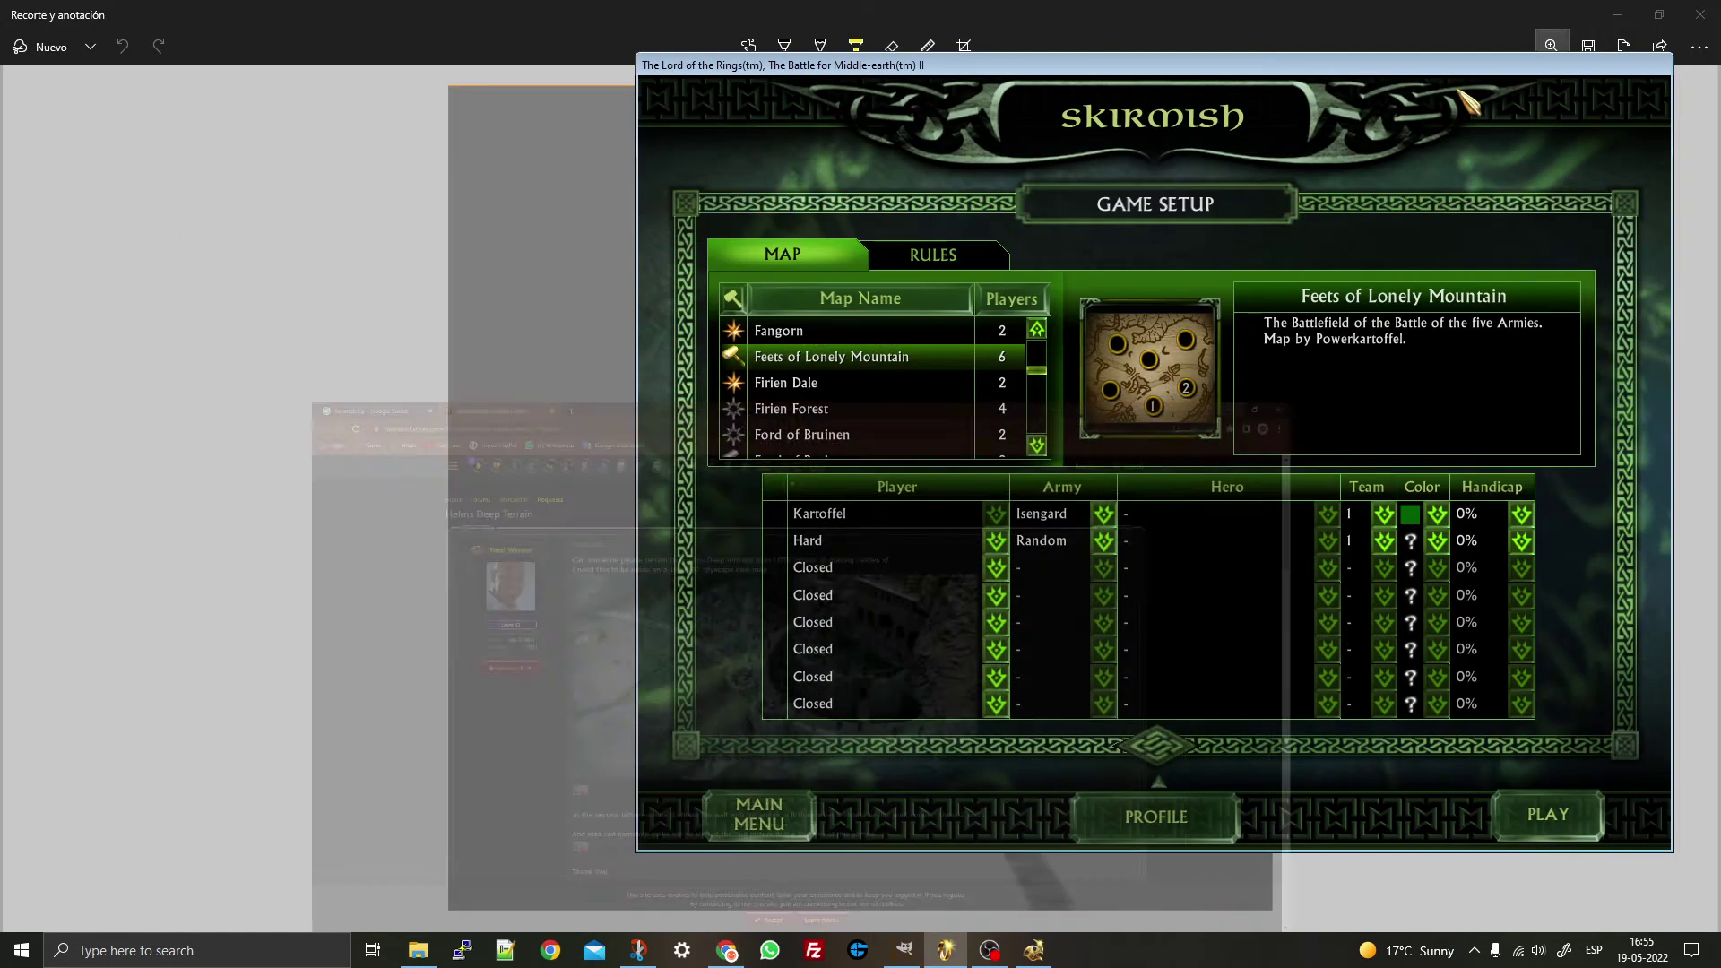
- Switch back to GIMP, paste the copied fortress picture and scale it proportionally to a height of 256 px
left_click(920, 956)
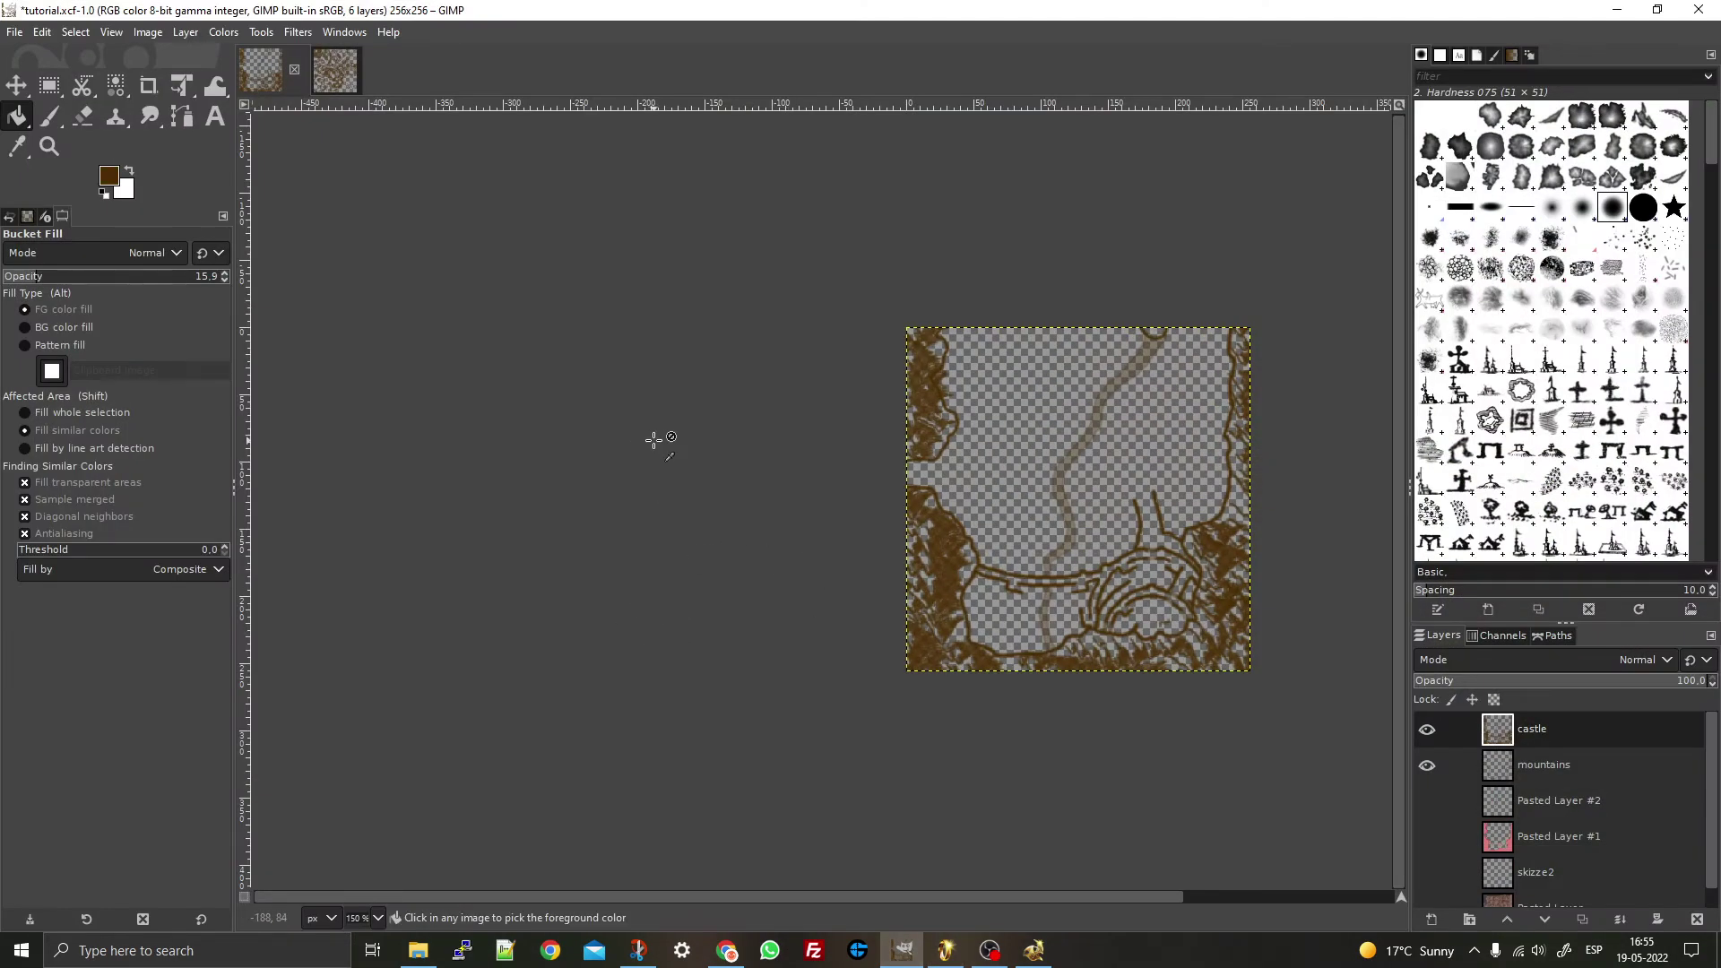
key("ctrl+v")
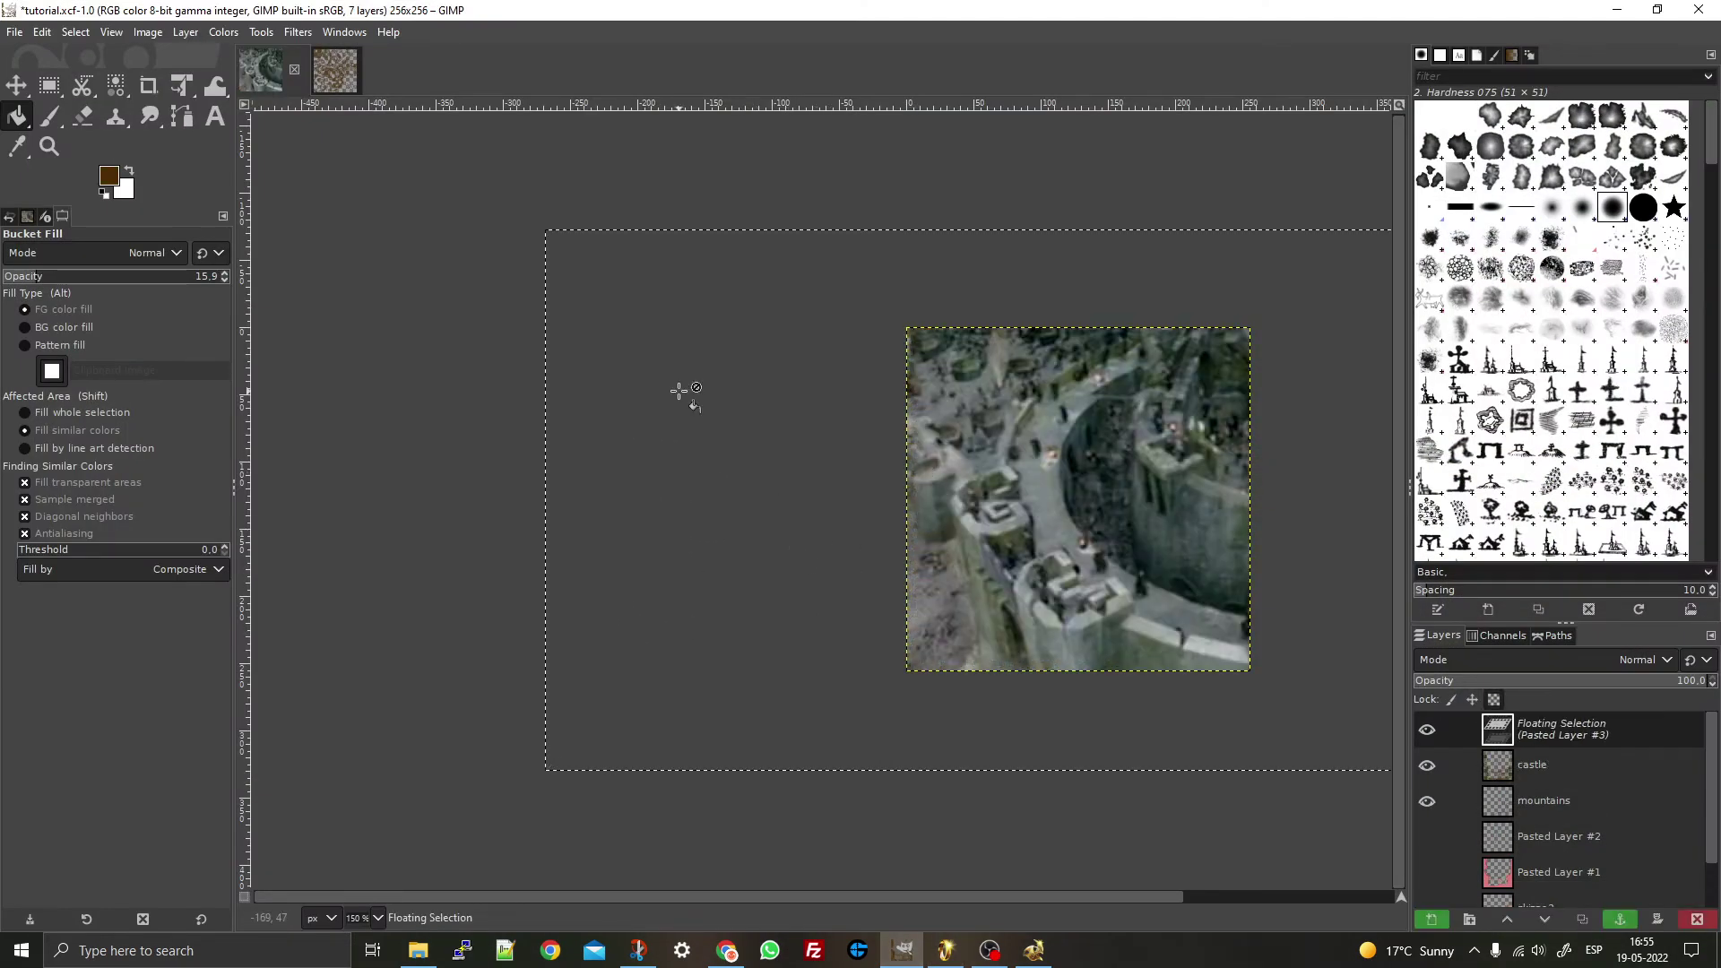
left_click(149, 32)
mouse_move(185, 32)
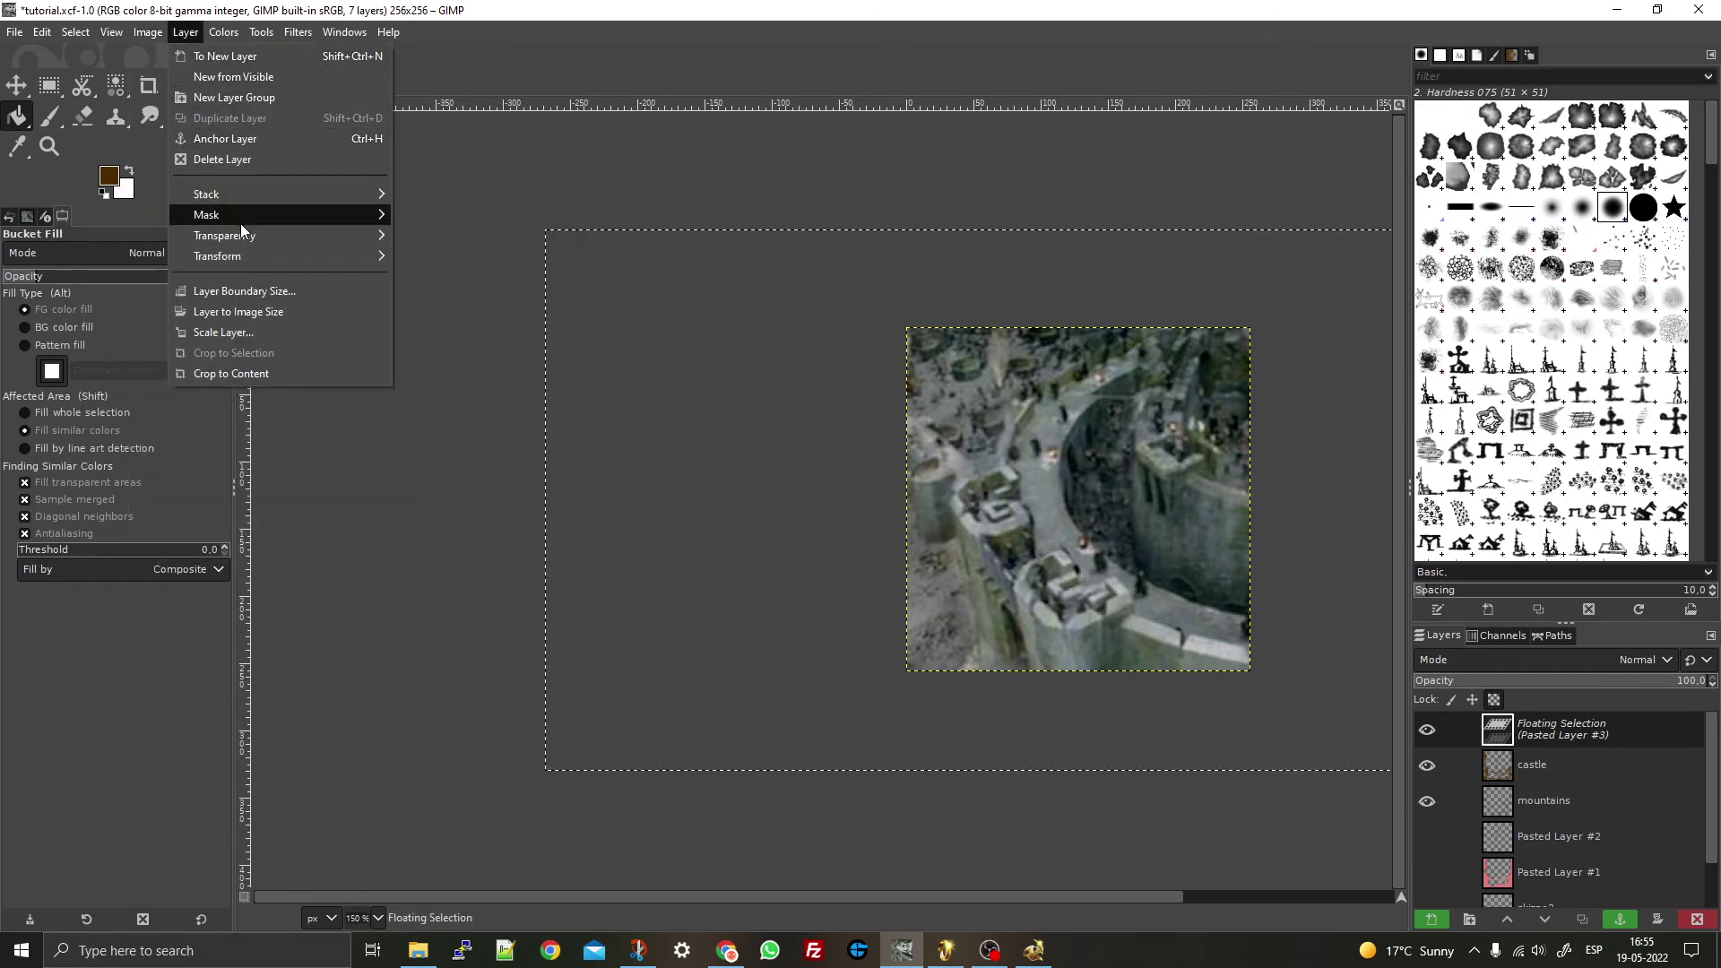
left_click(218, 334)
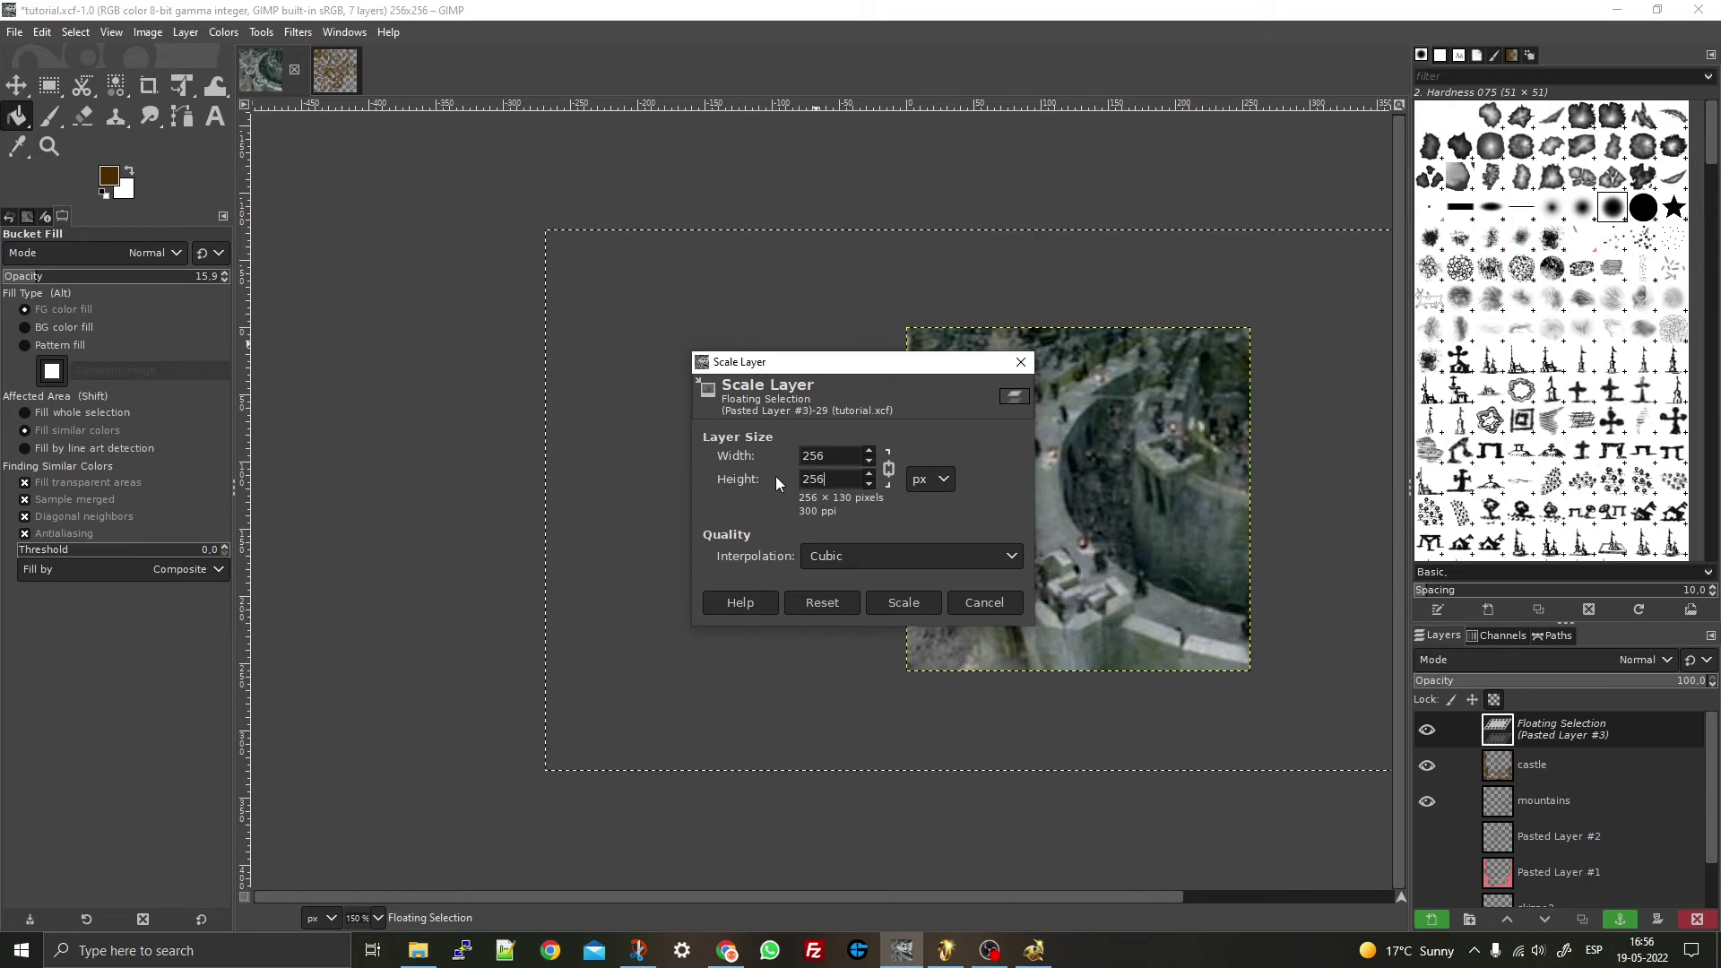
left_click(892, 596)
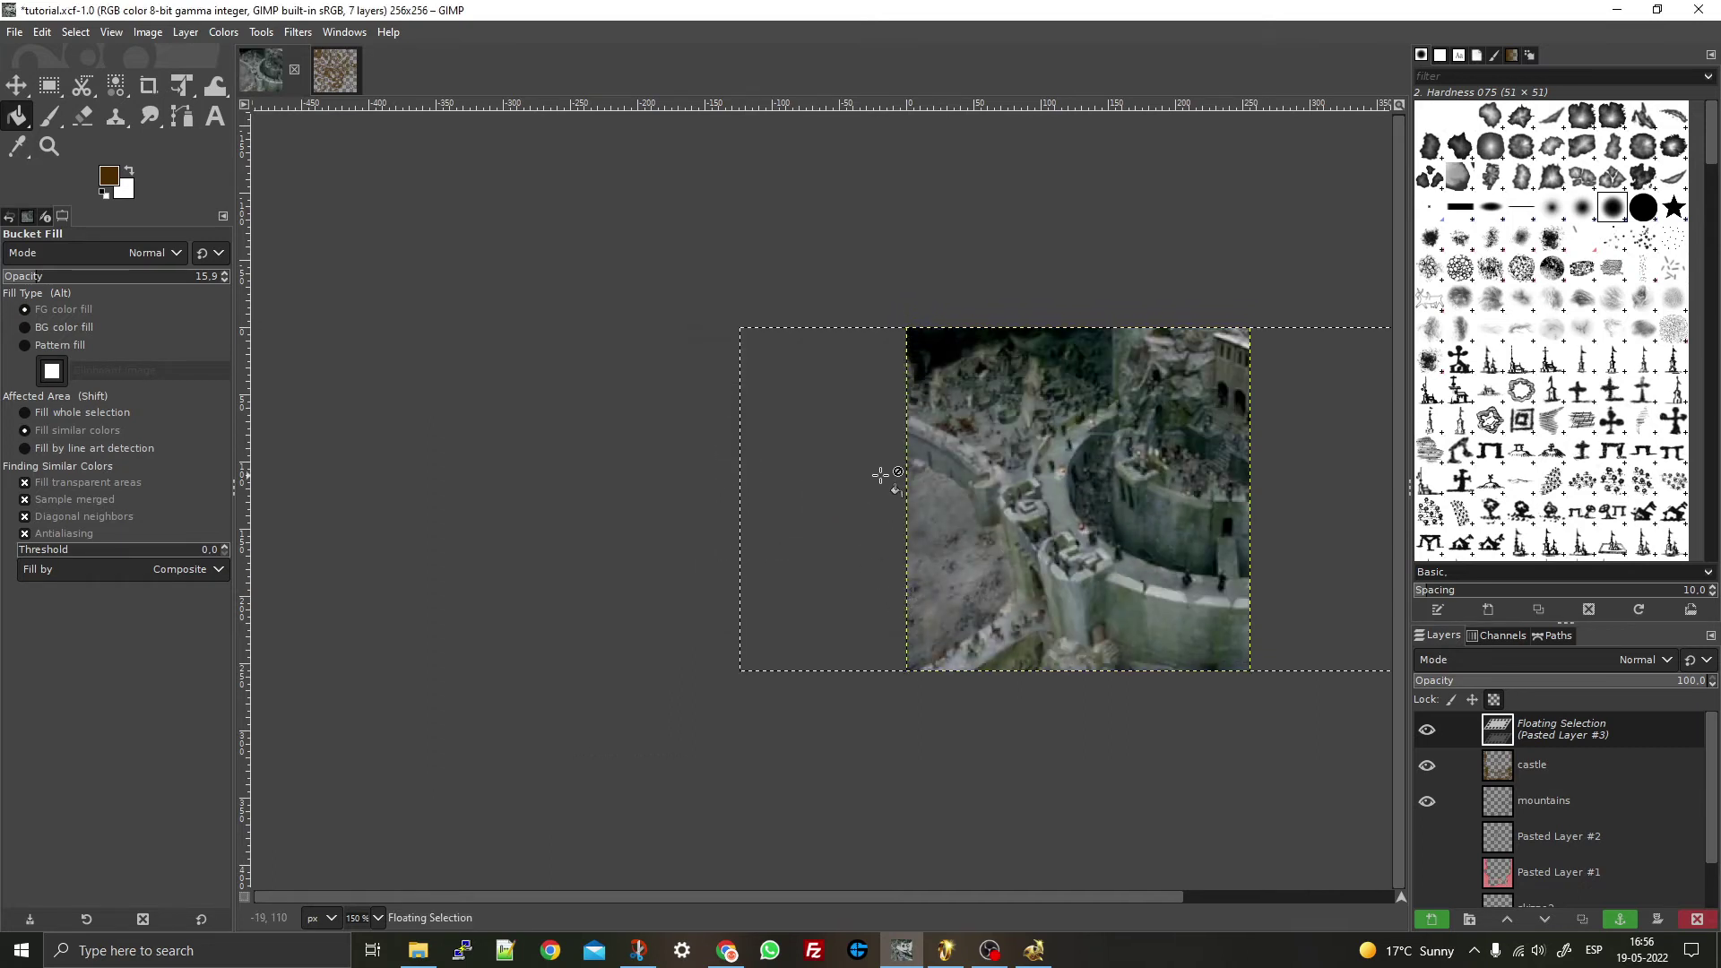
- Move the pasted fortress picture horizontally so the round keep and arched hall fill the 256 px canvas
key("m")
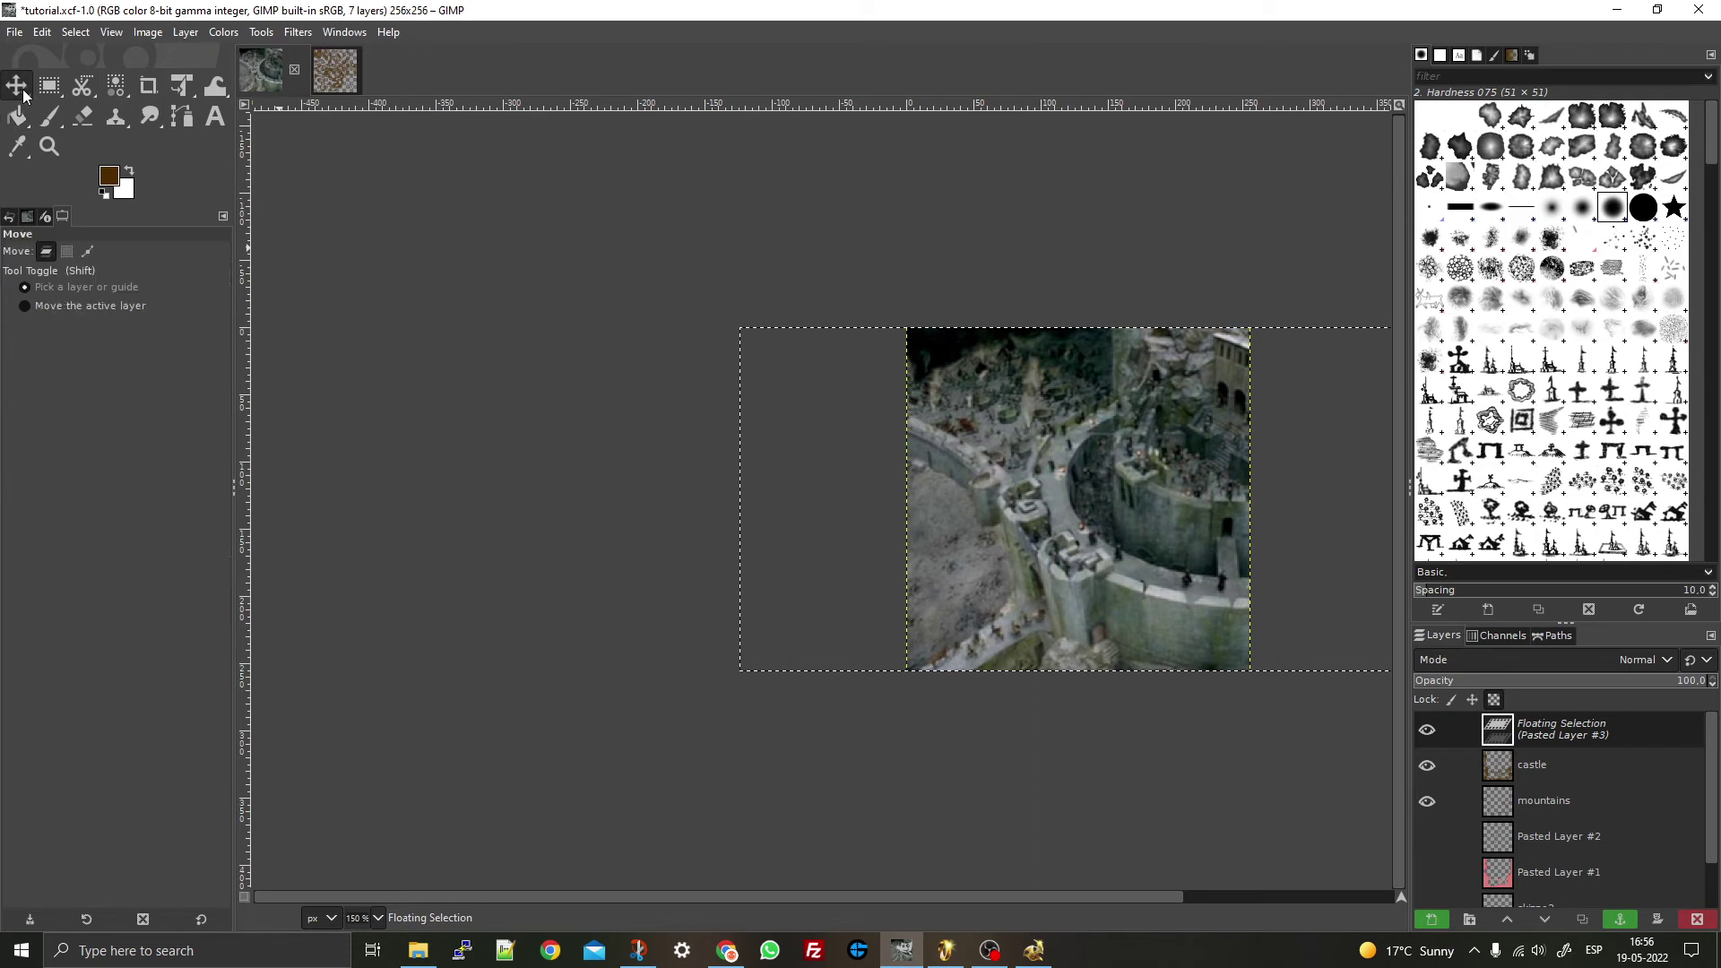
left_click_drag(1051, 460, 929, 461)
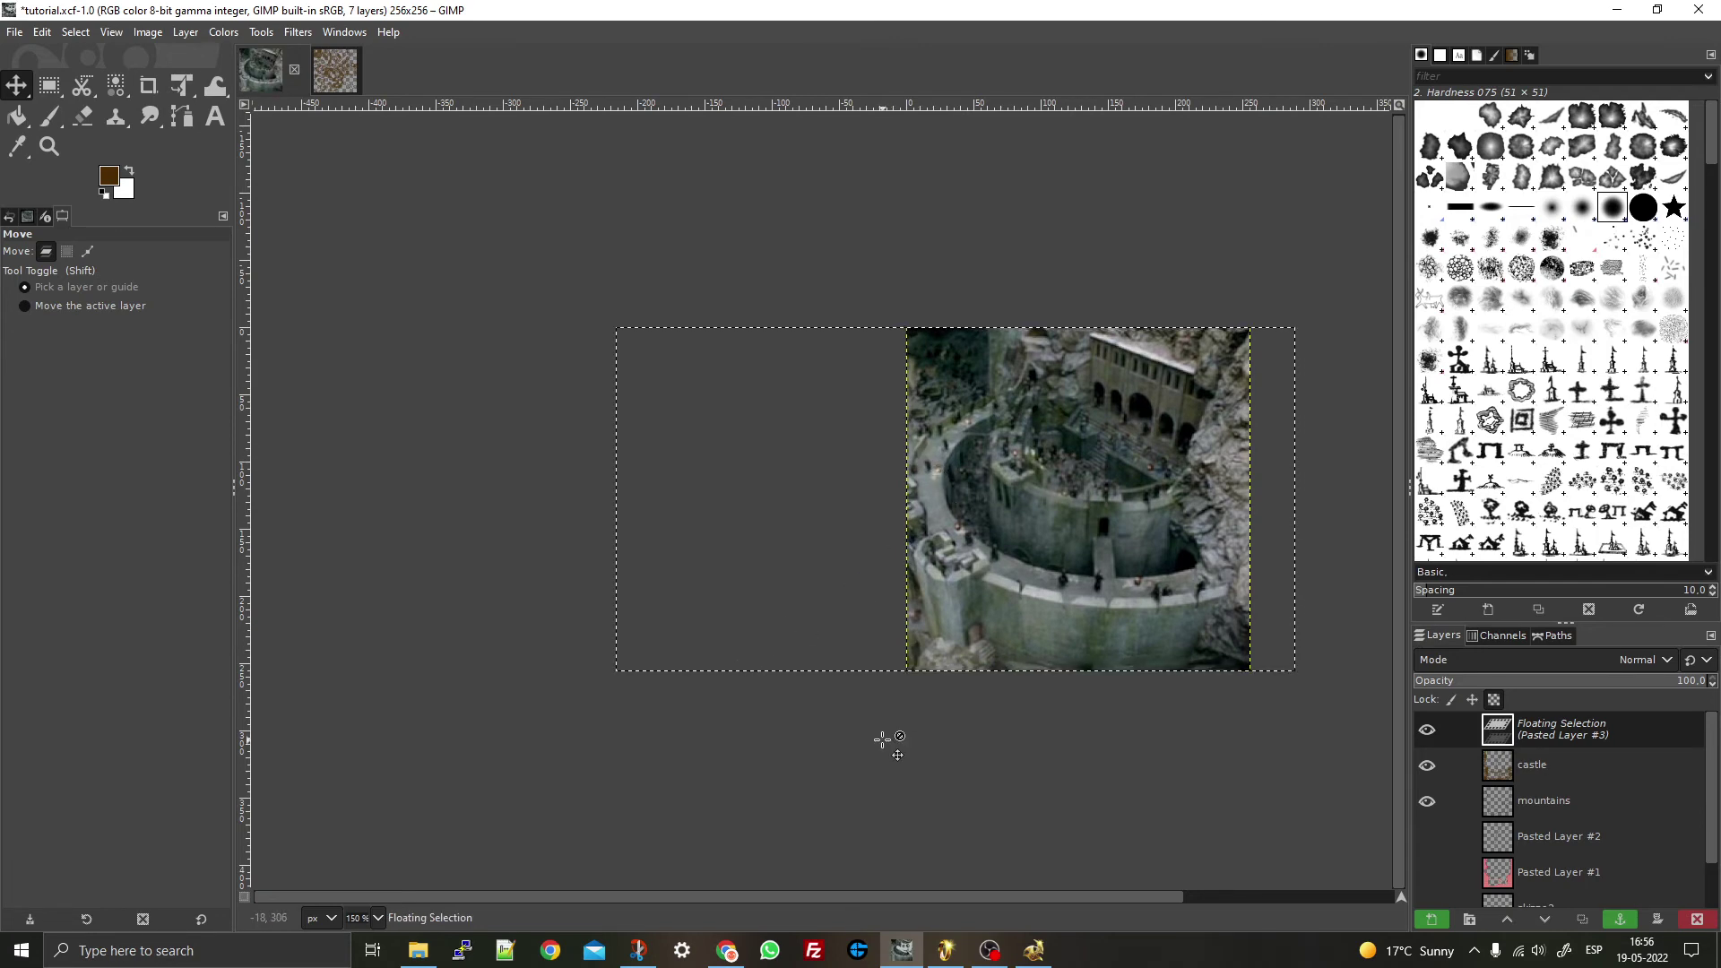
key("Right")
key("Right")
key("Right")
key("Right")
key("Right")
key("Right")
key("Right")
key("Right")
key("Right")
key("Right")
key("Right")
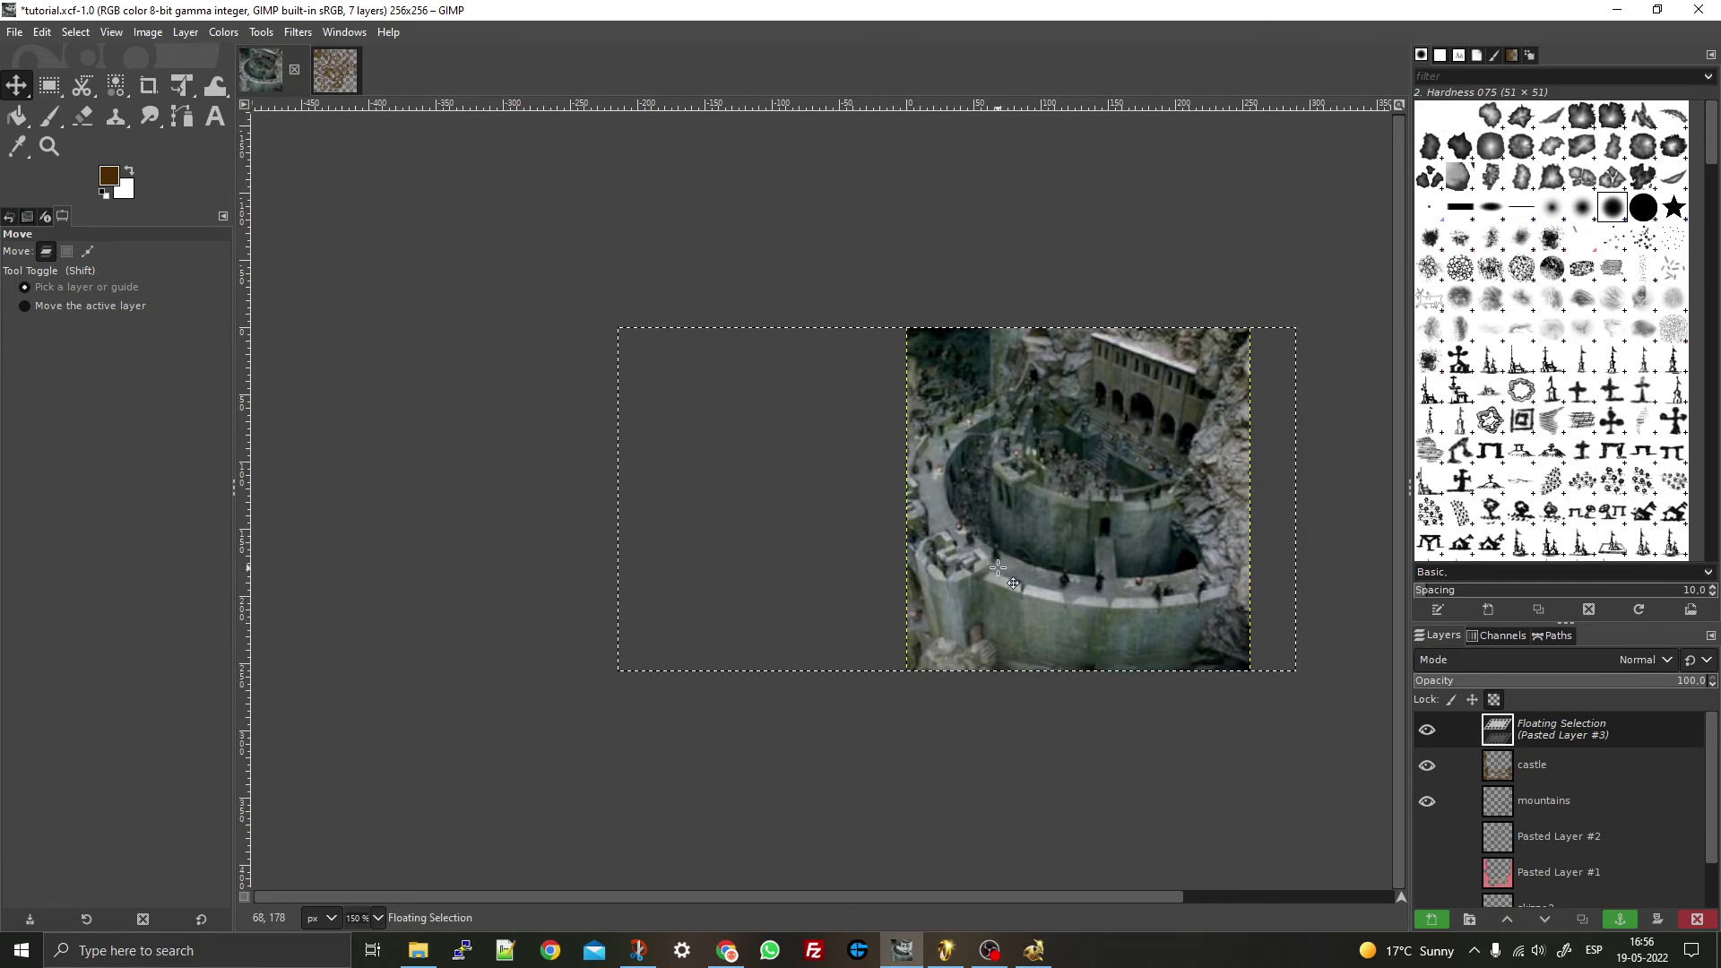
key("Right")
key("Right")
key("Right")
key("Right")
key("Right")
key("Right")
key("Right")
key("Right")
key("Right")
key("Right")
key("Right")
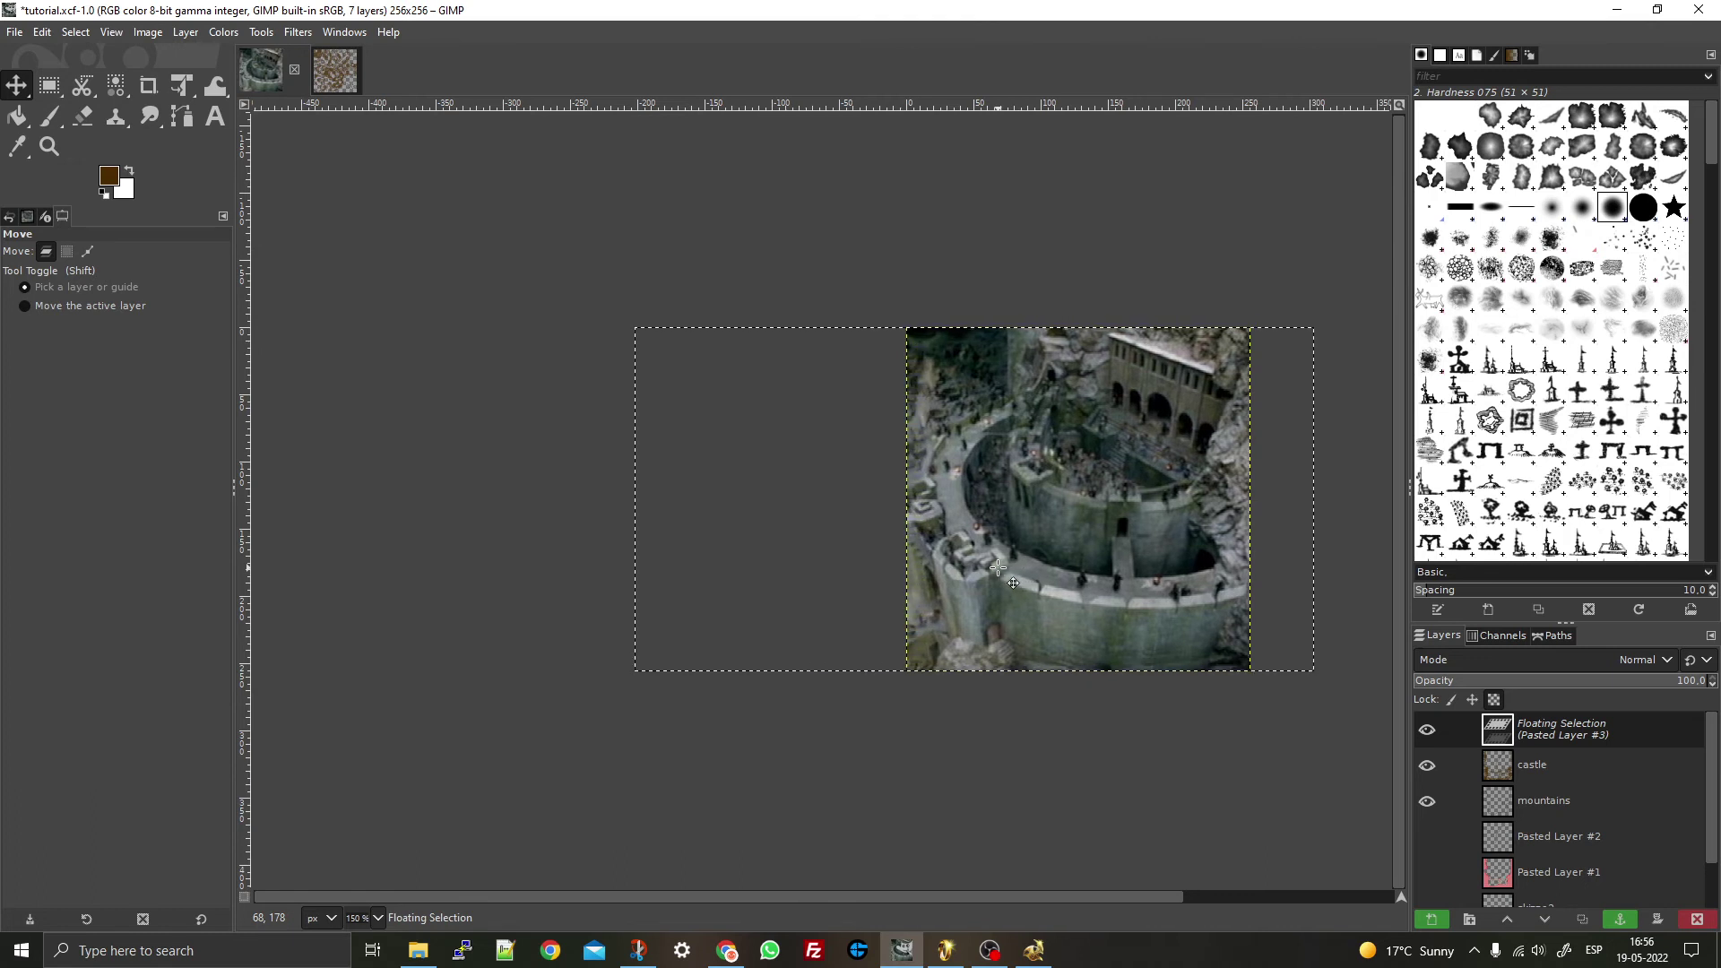
key("Right")
key("Right")
key("Right")
key("Right")
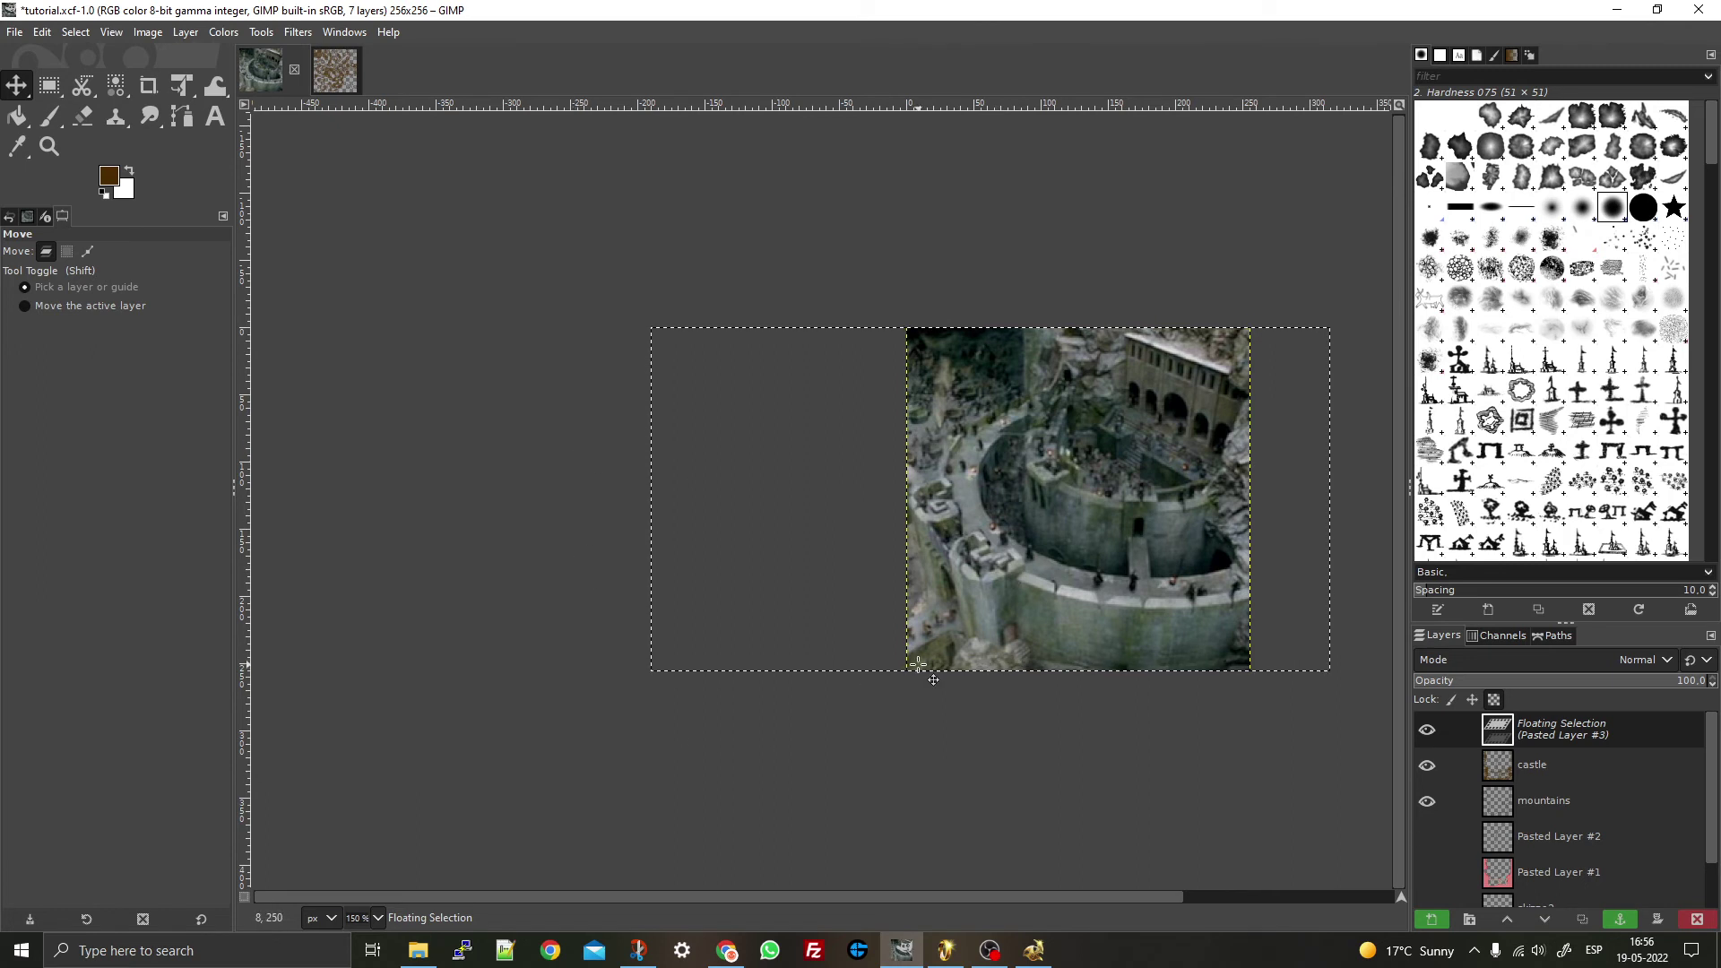
- Export the picture as "helm's deep eveningstar 2v5_pic.tga" with RLE compression and bottom left origin
left_click(15, 32)
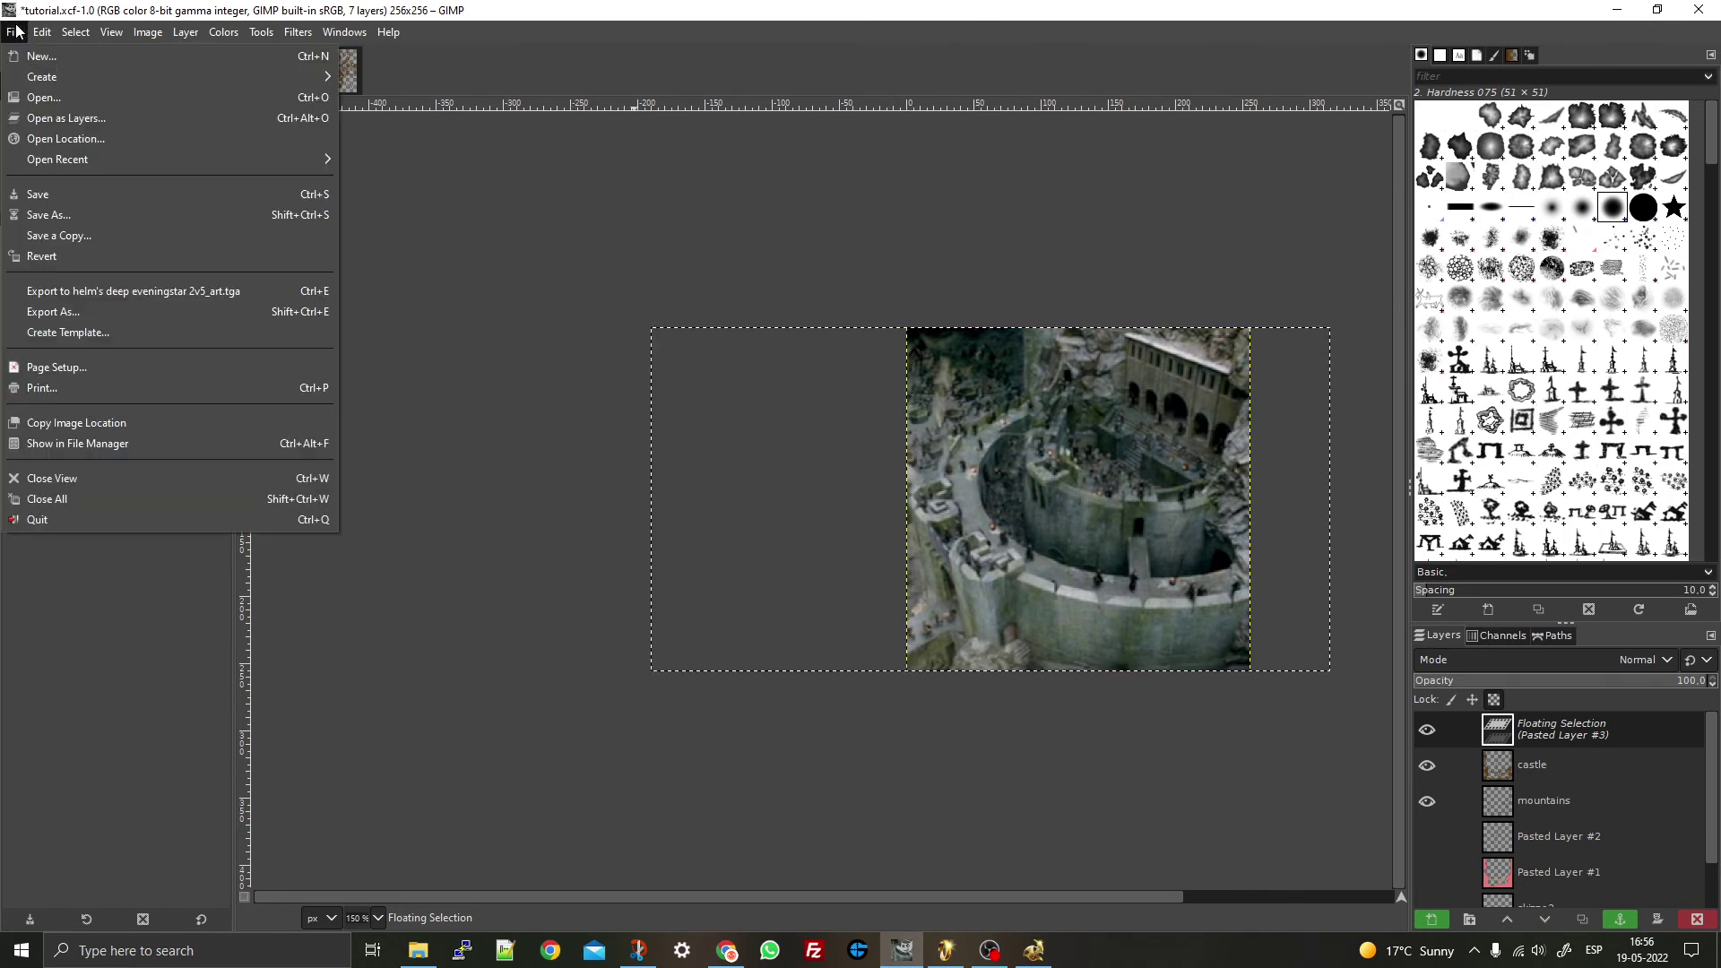
left_click(56, 313)
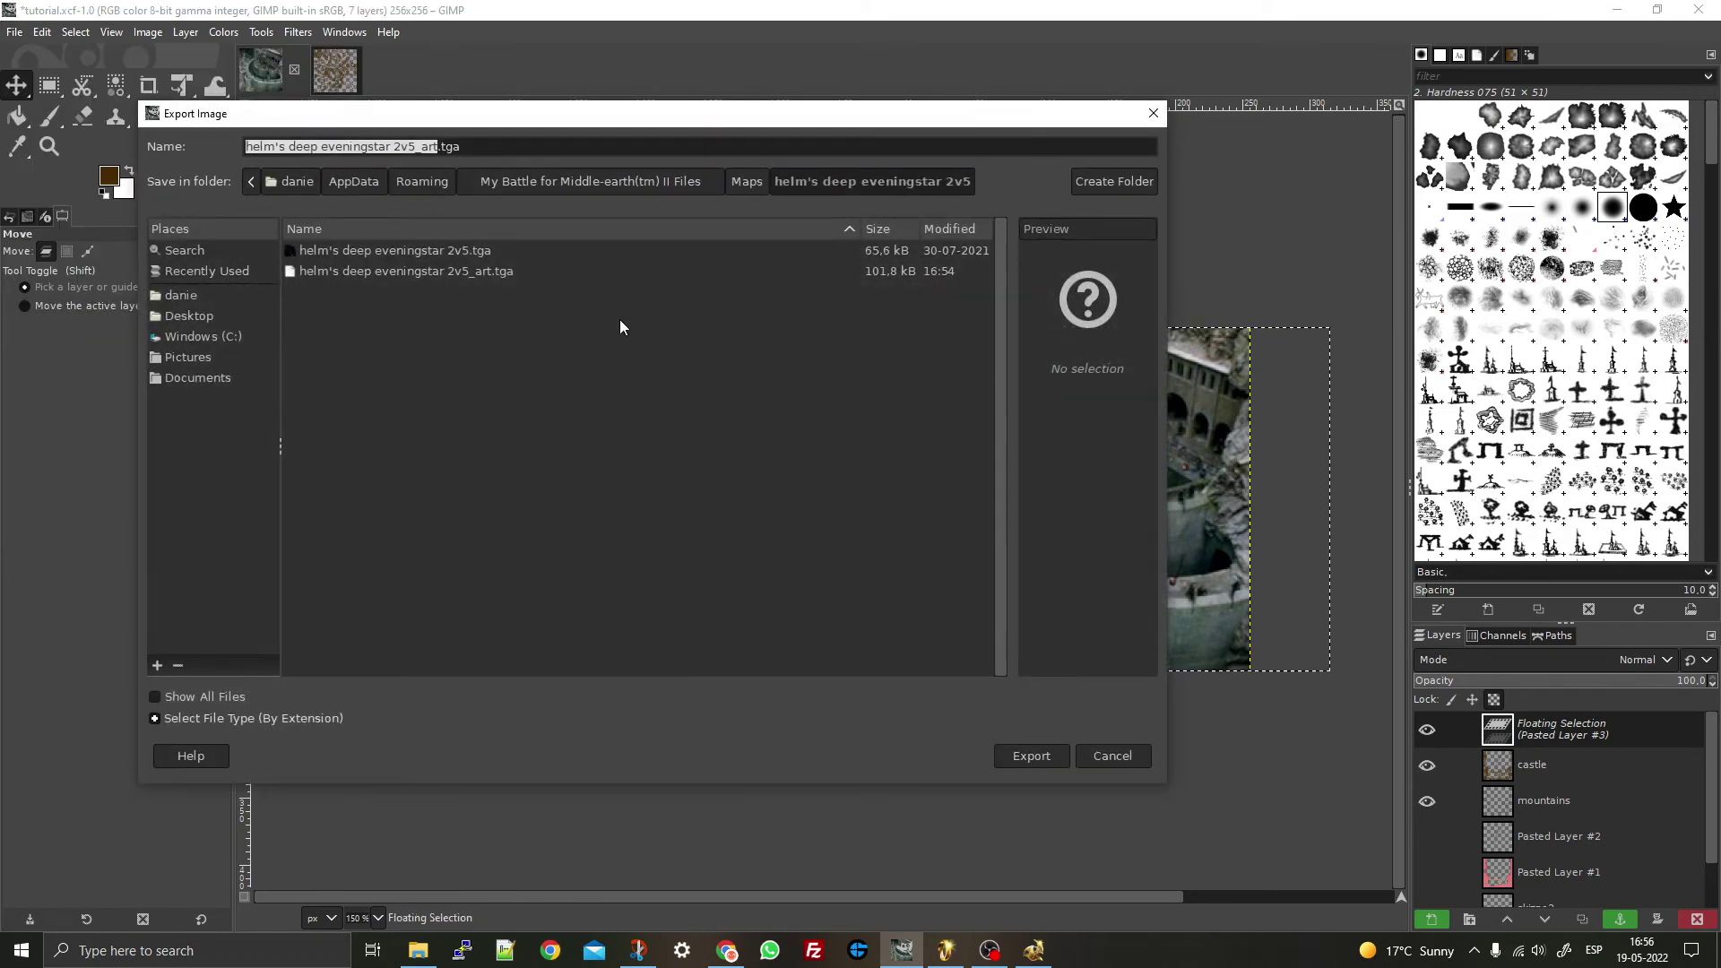
left_click(443, 269)
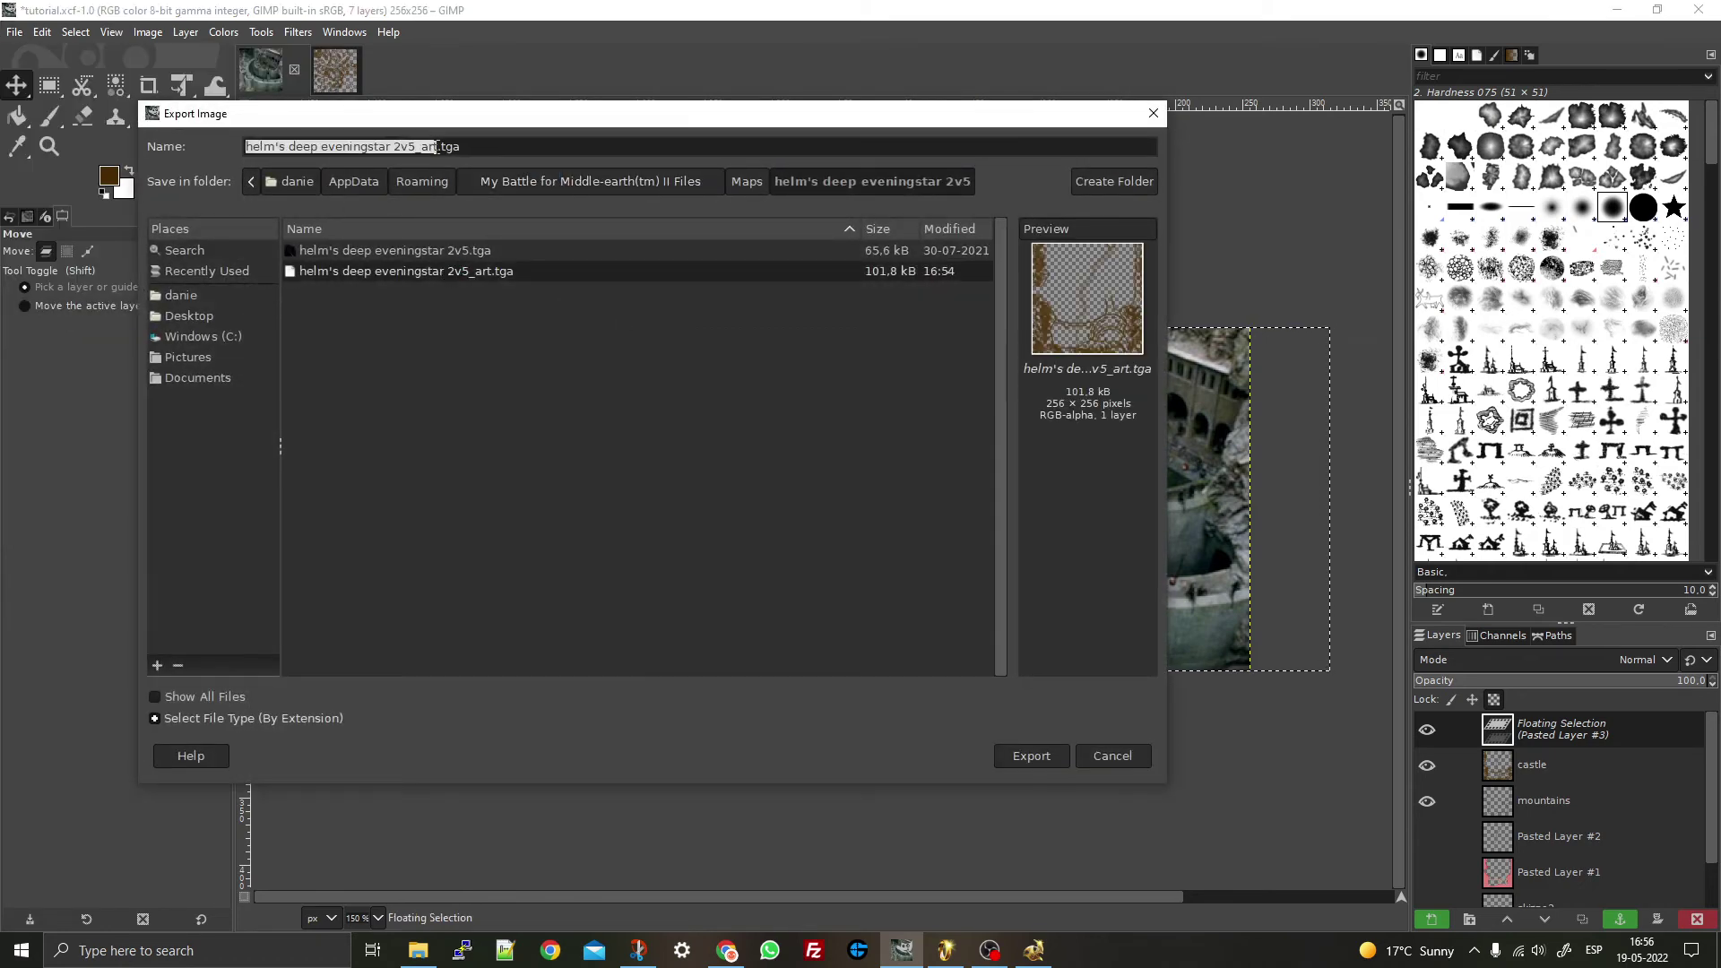
key("BackSpace")
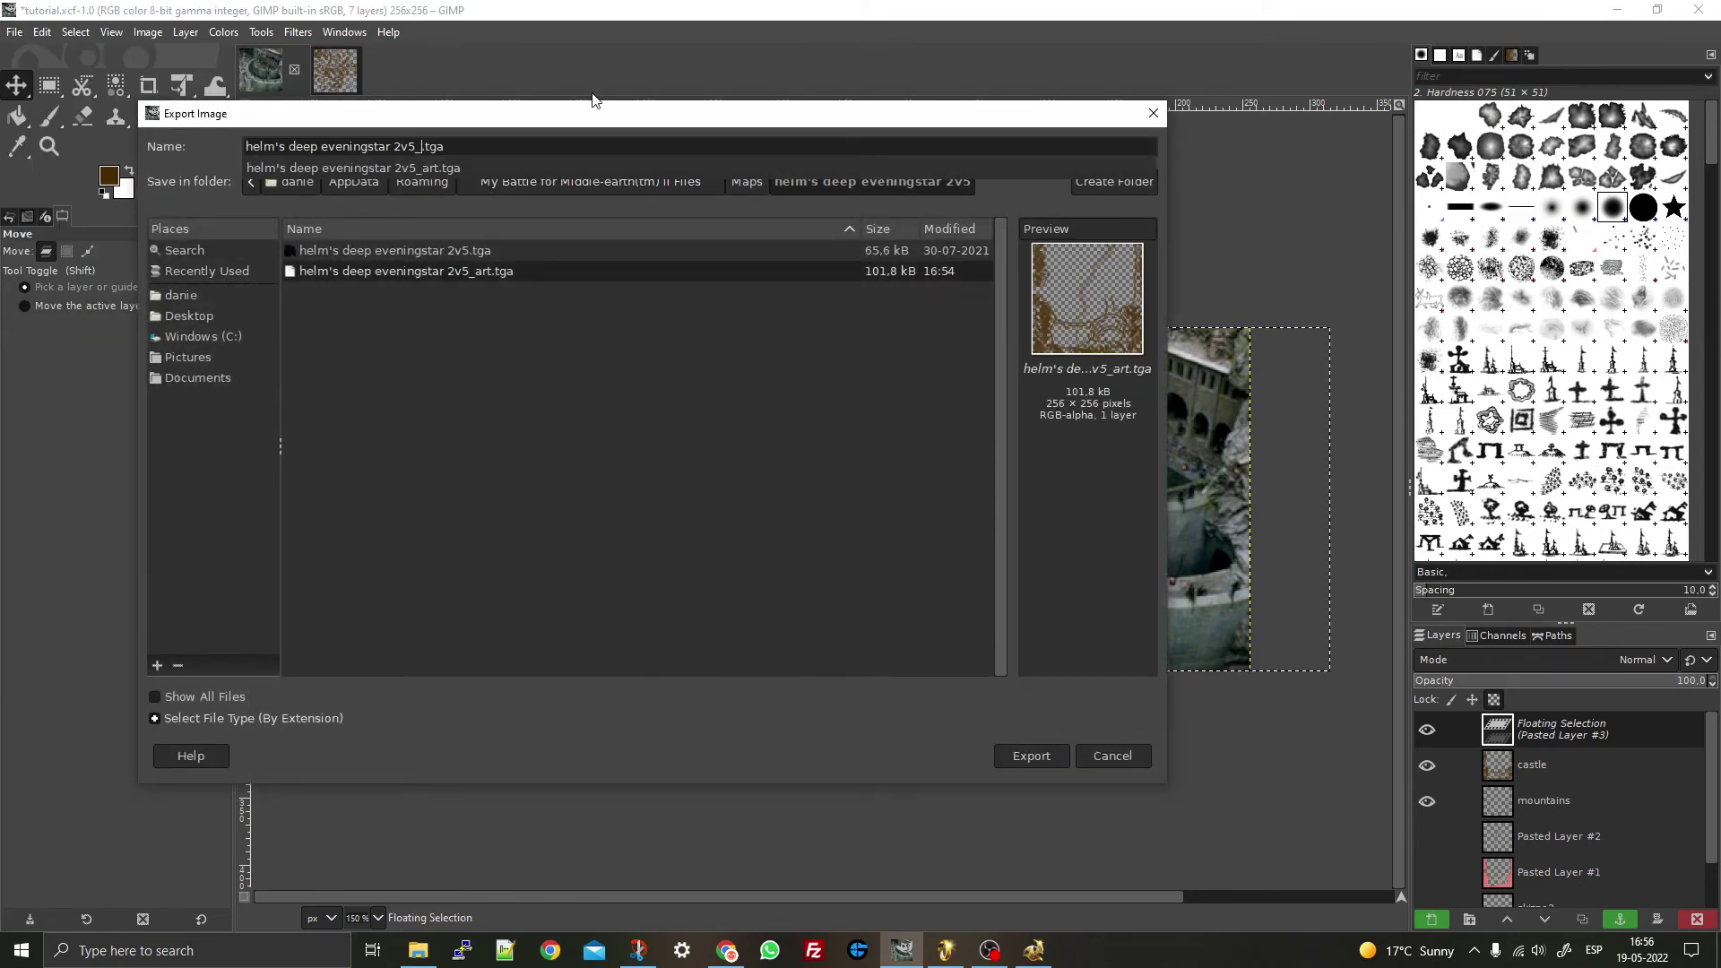
type("pic")
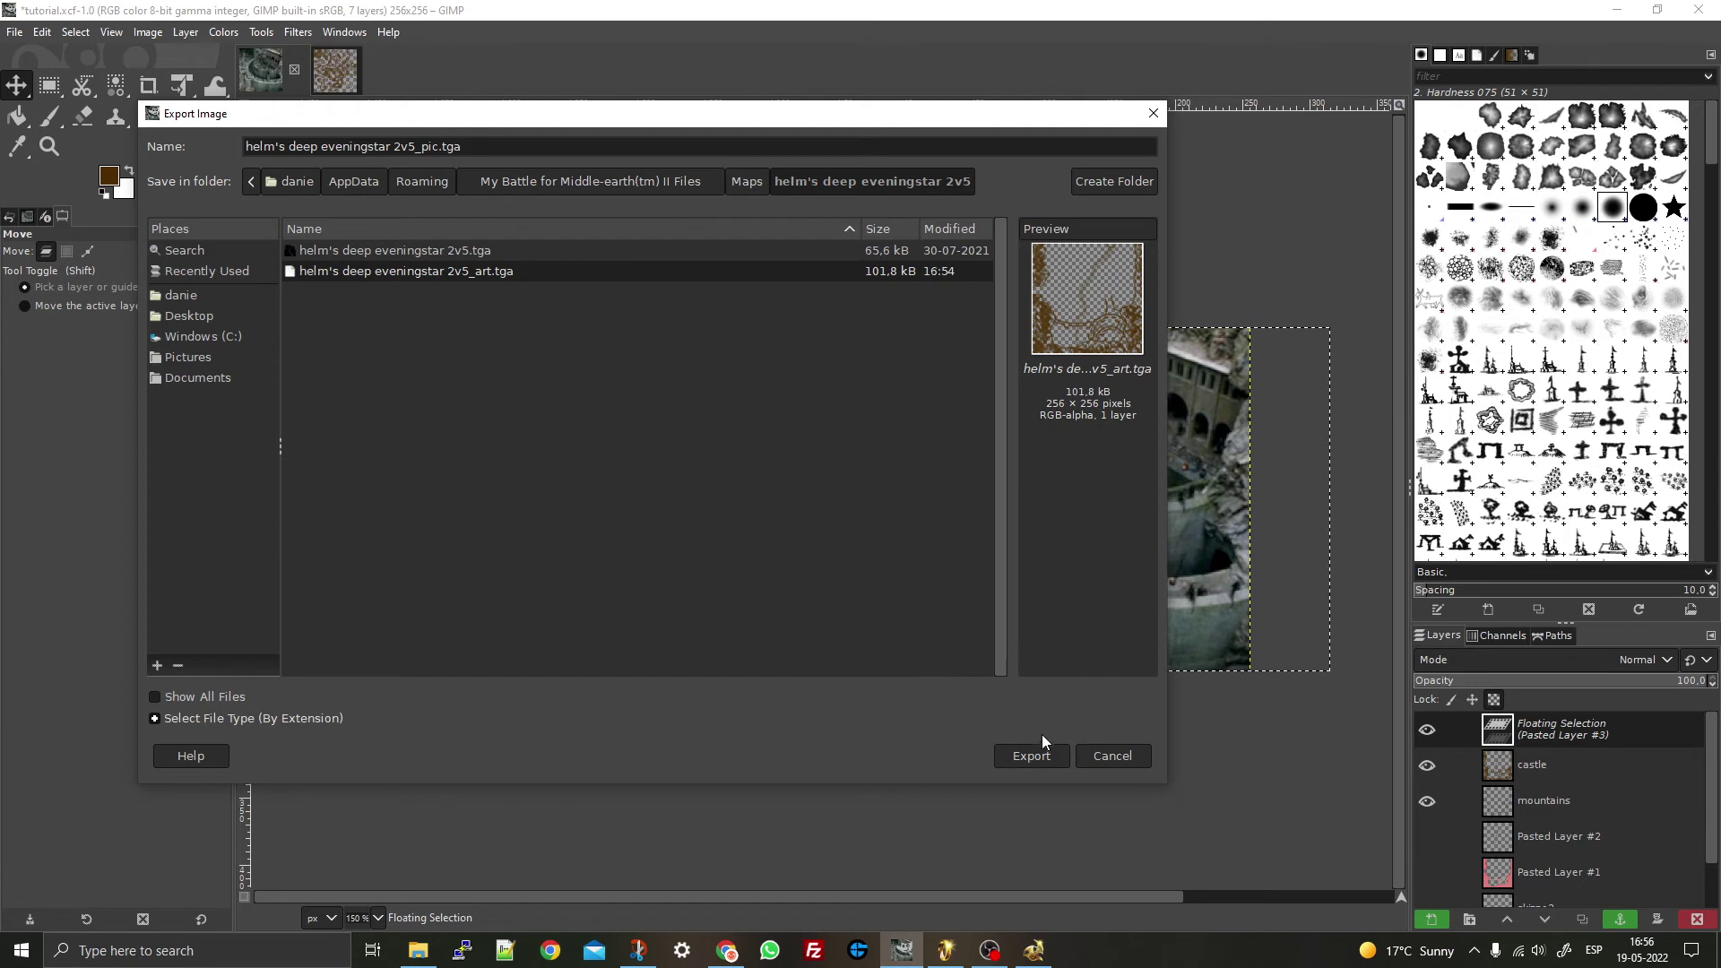
left_click(1031, 755)
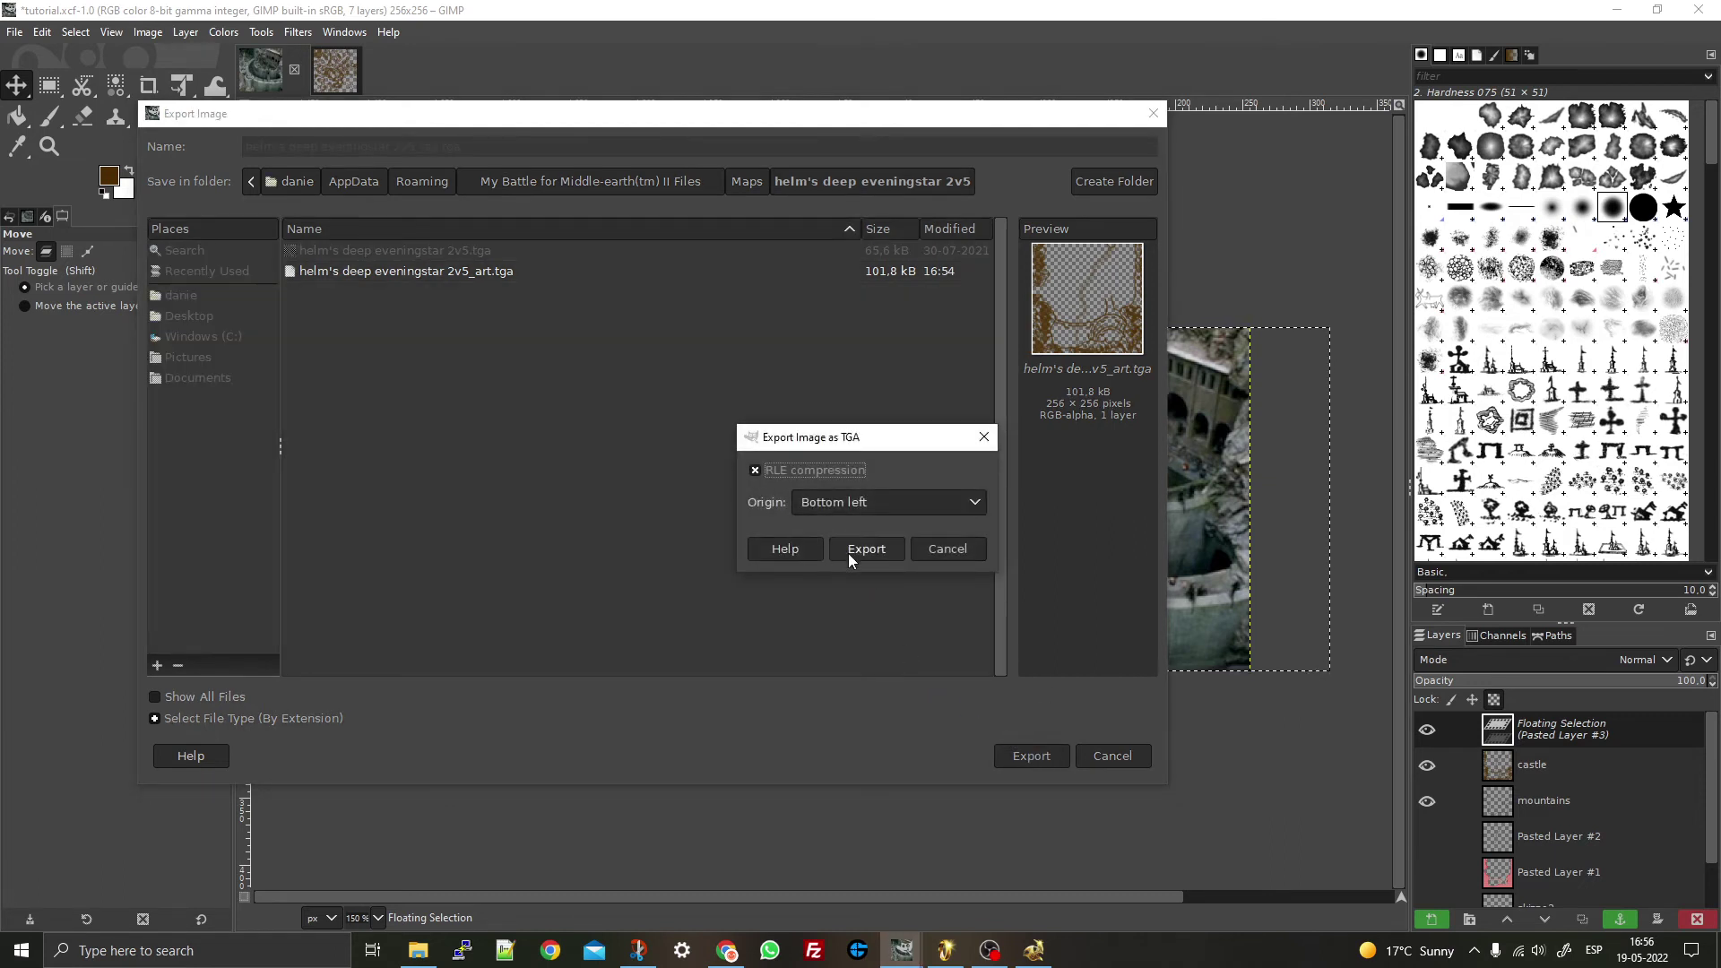
left_click(852, 551)
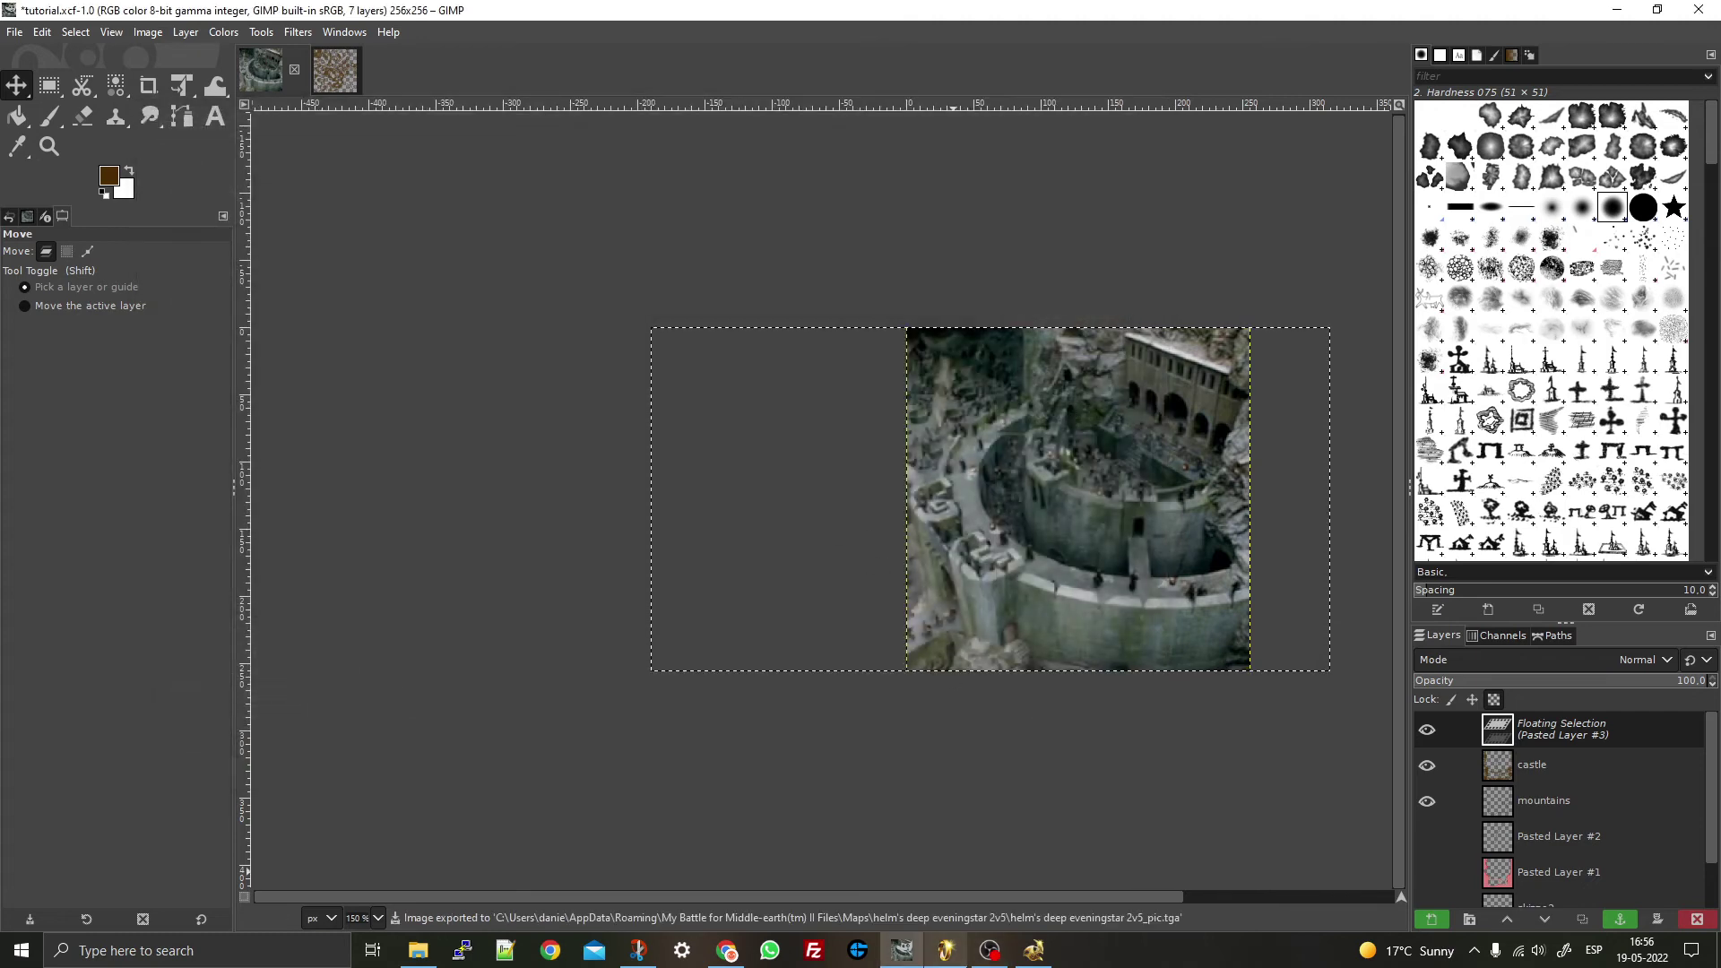
- Check the exported _art and _pic images in the map's folder in File Explorer, then minimize the folder window
mouse_move(946, 955)
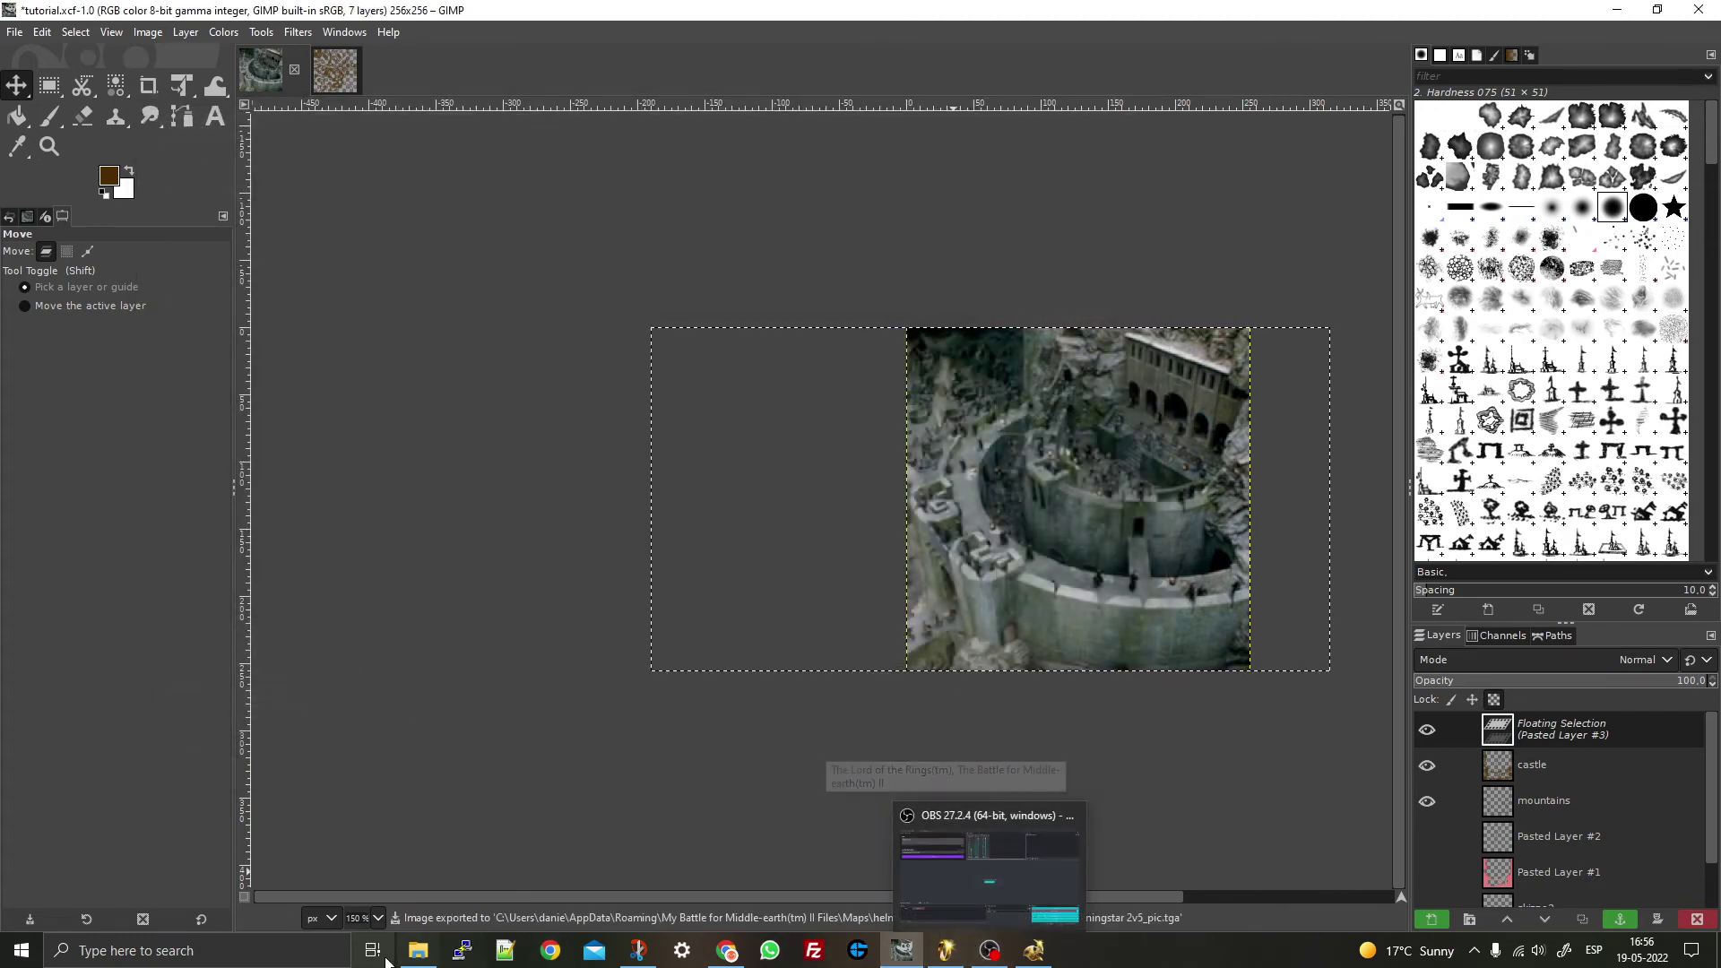
left_click(421, 951)
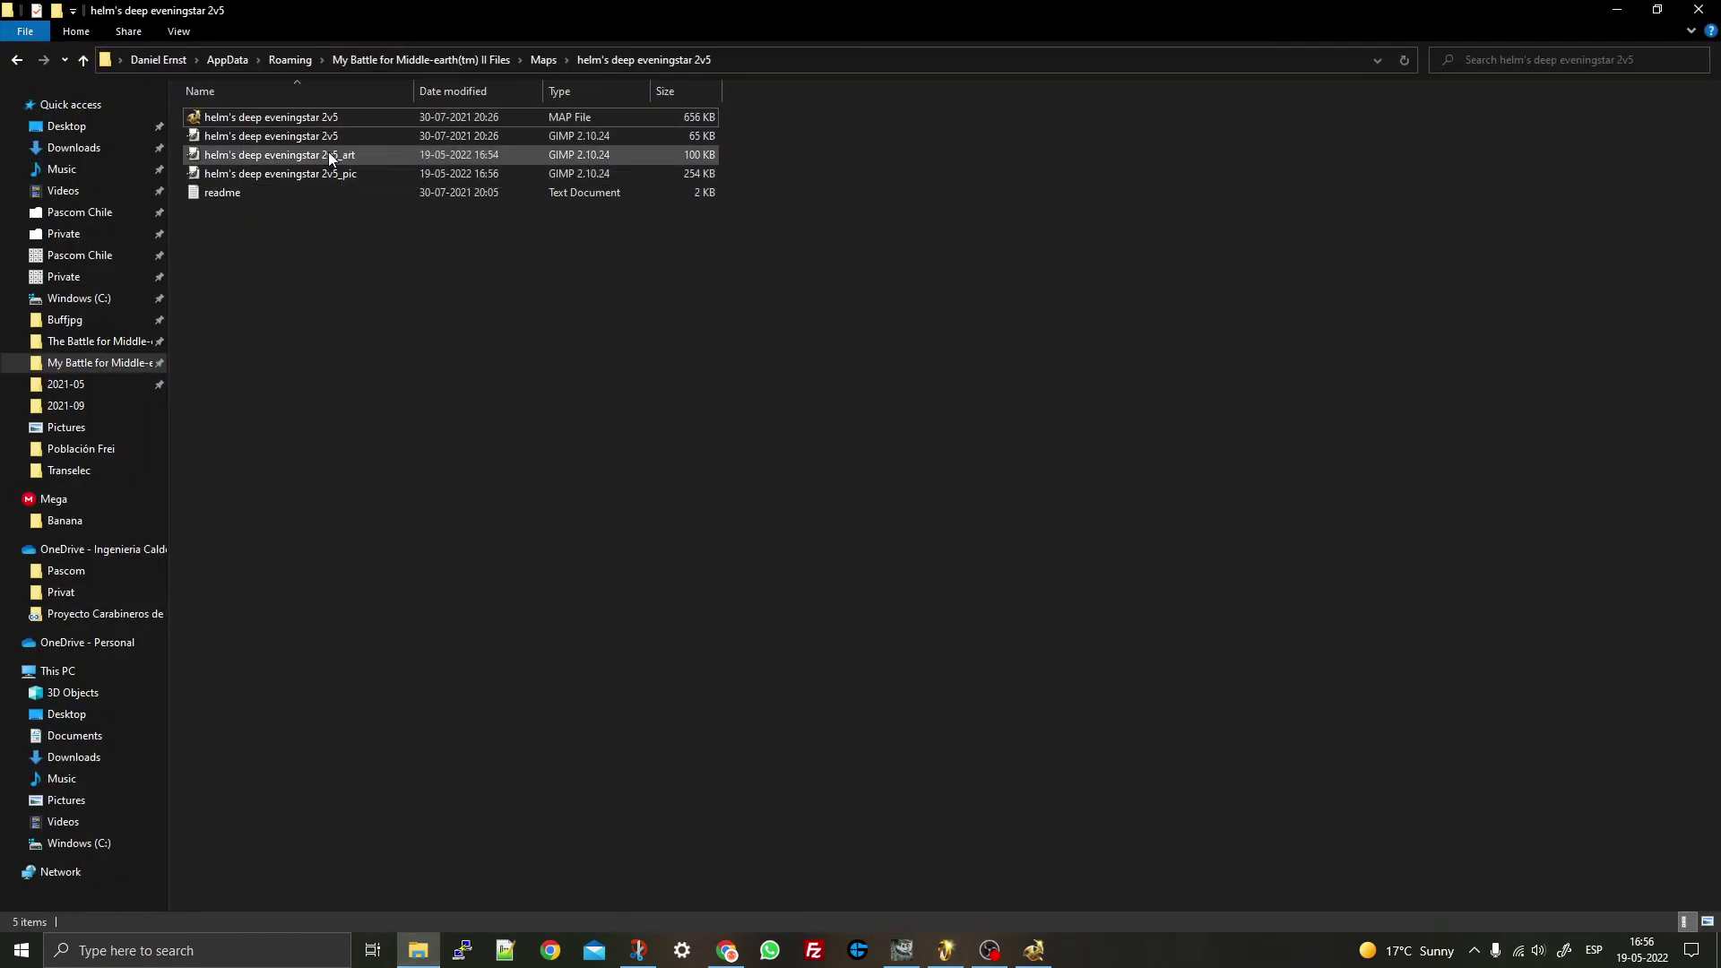
left_click(327, 174)
left_click(337, 221)
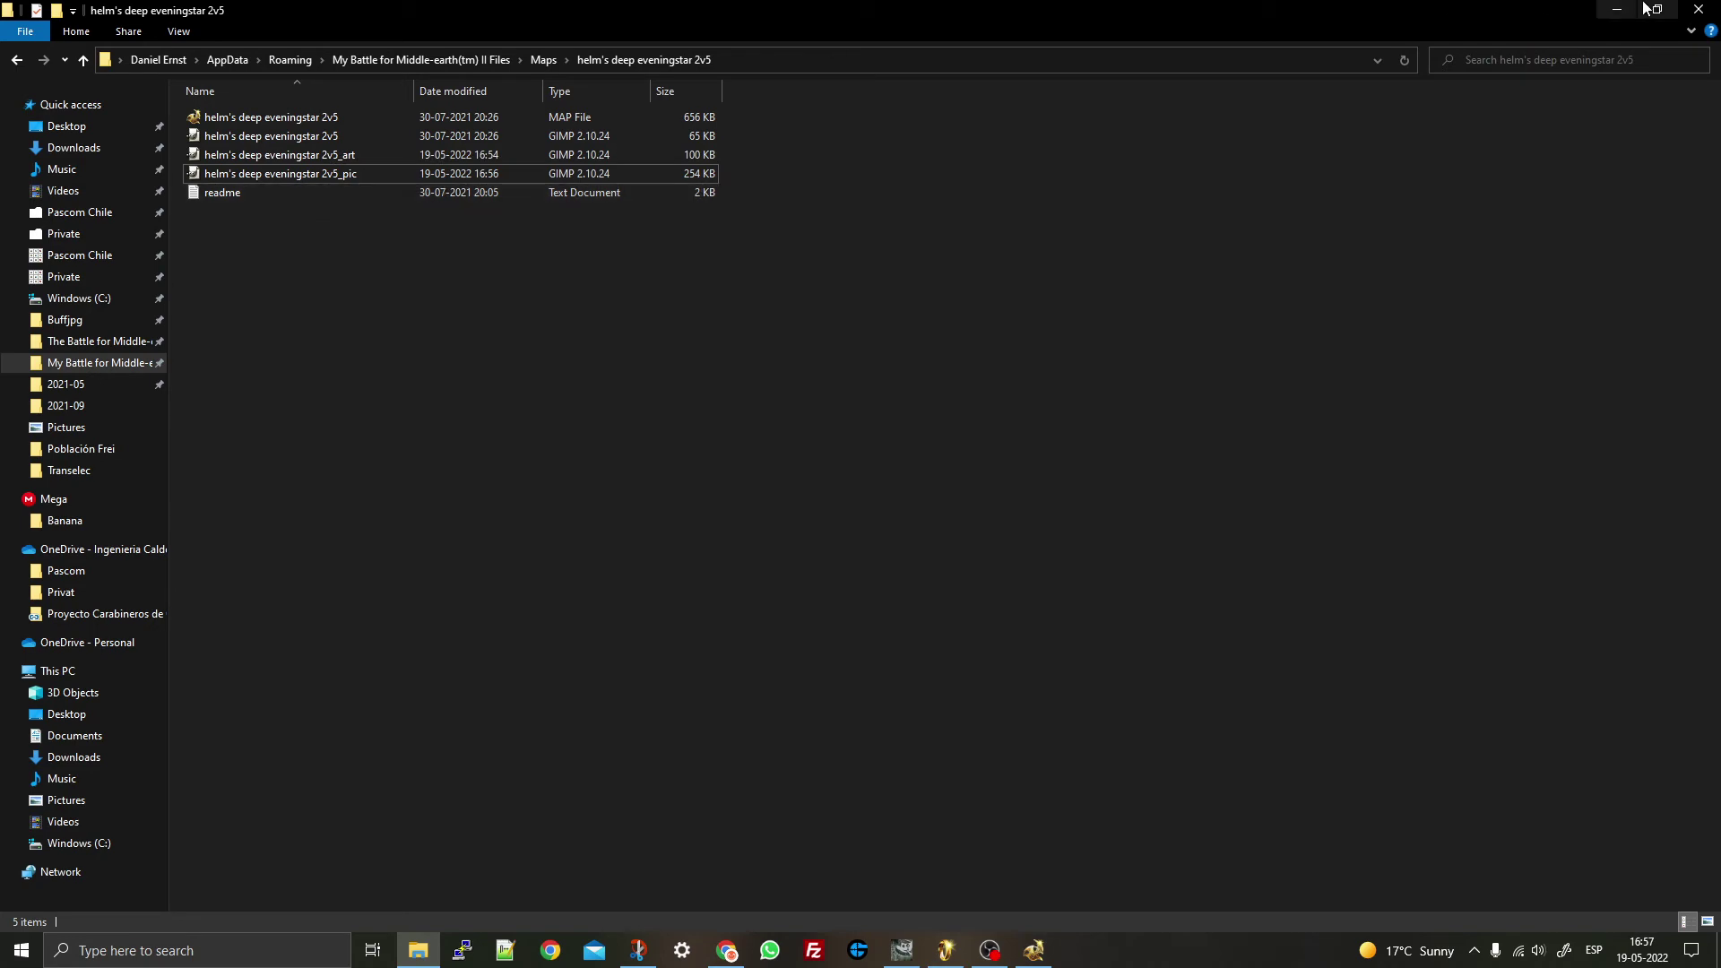
left_click(1616, 11)
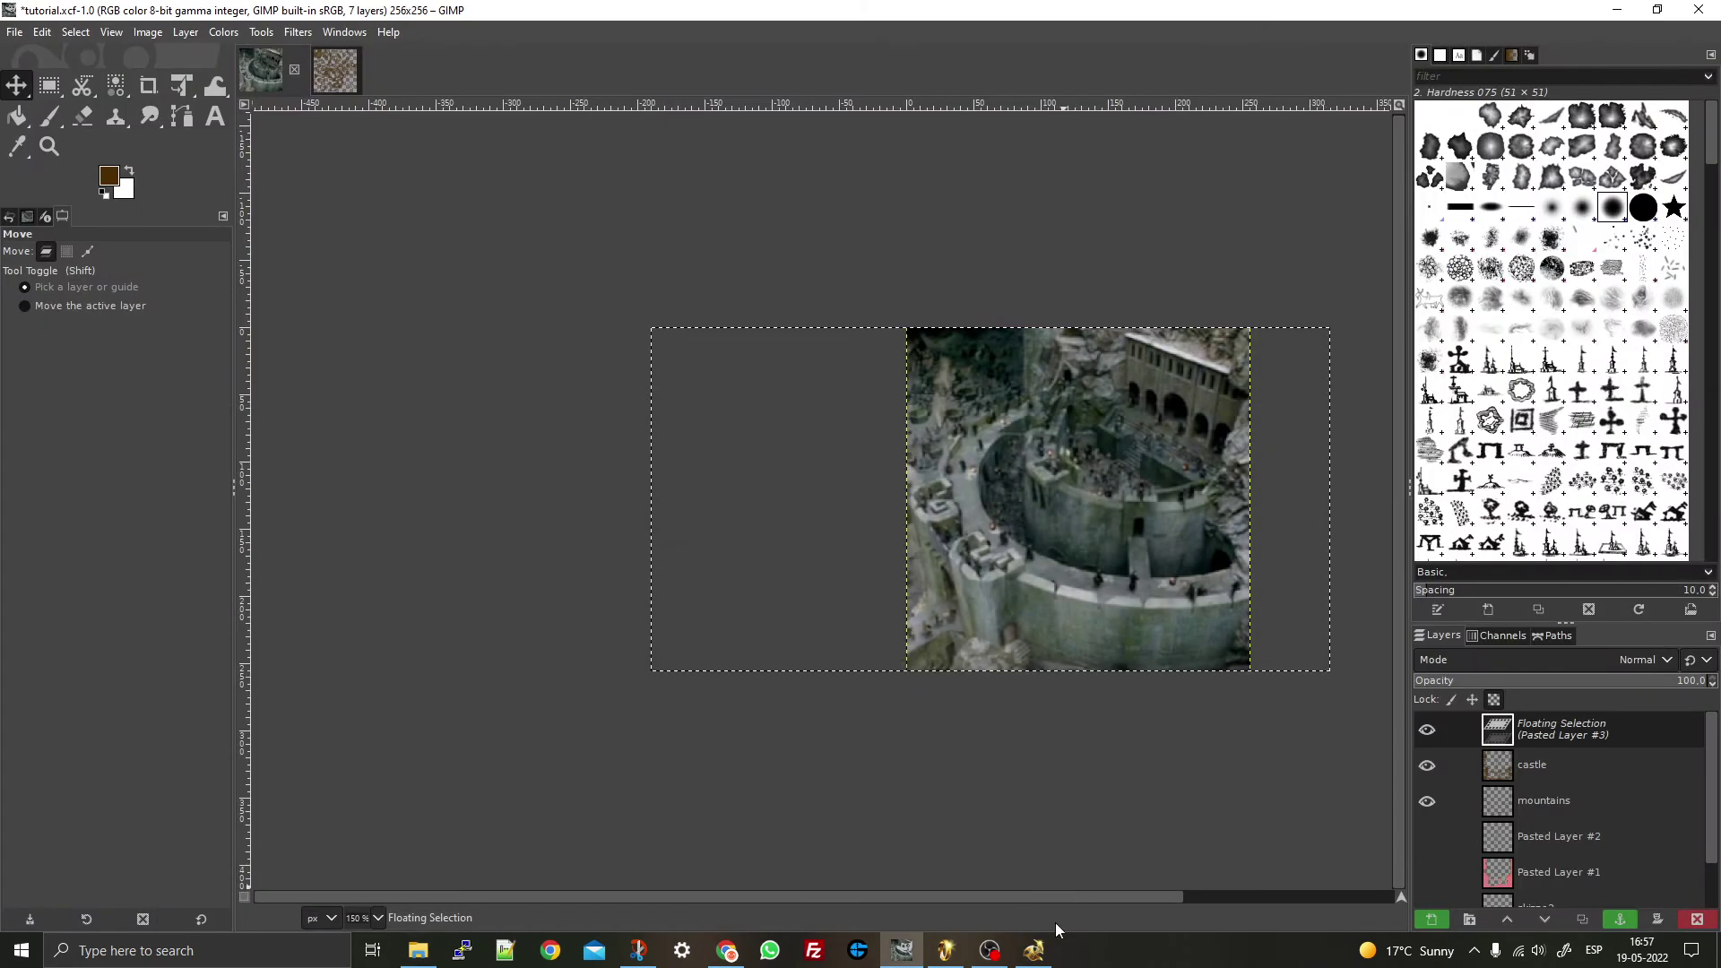
- Switch to The Battle for Middle-earth II, reopen the skirmish setup and select the Helm's Deep eveningstar 2v5 map to check its preview
left_click(946, 950)
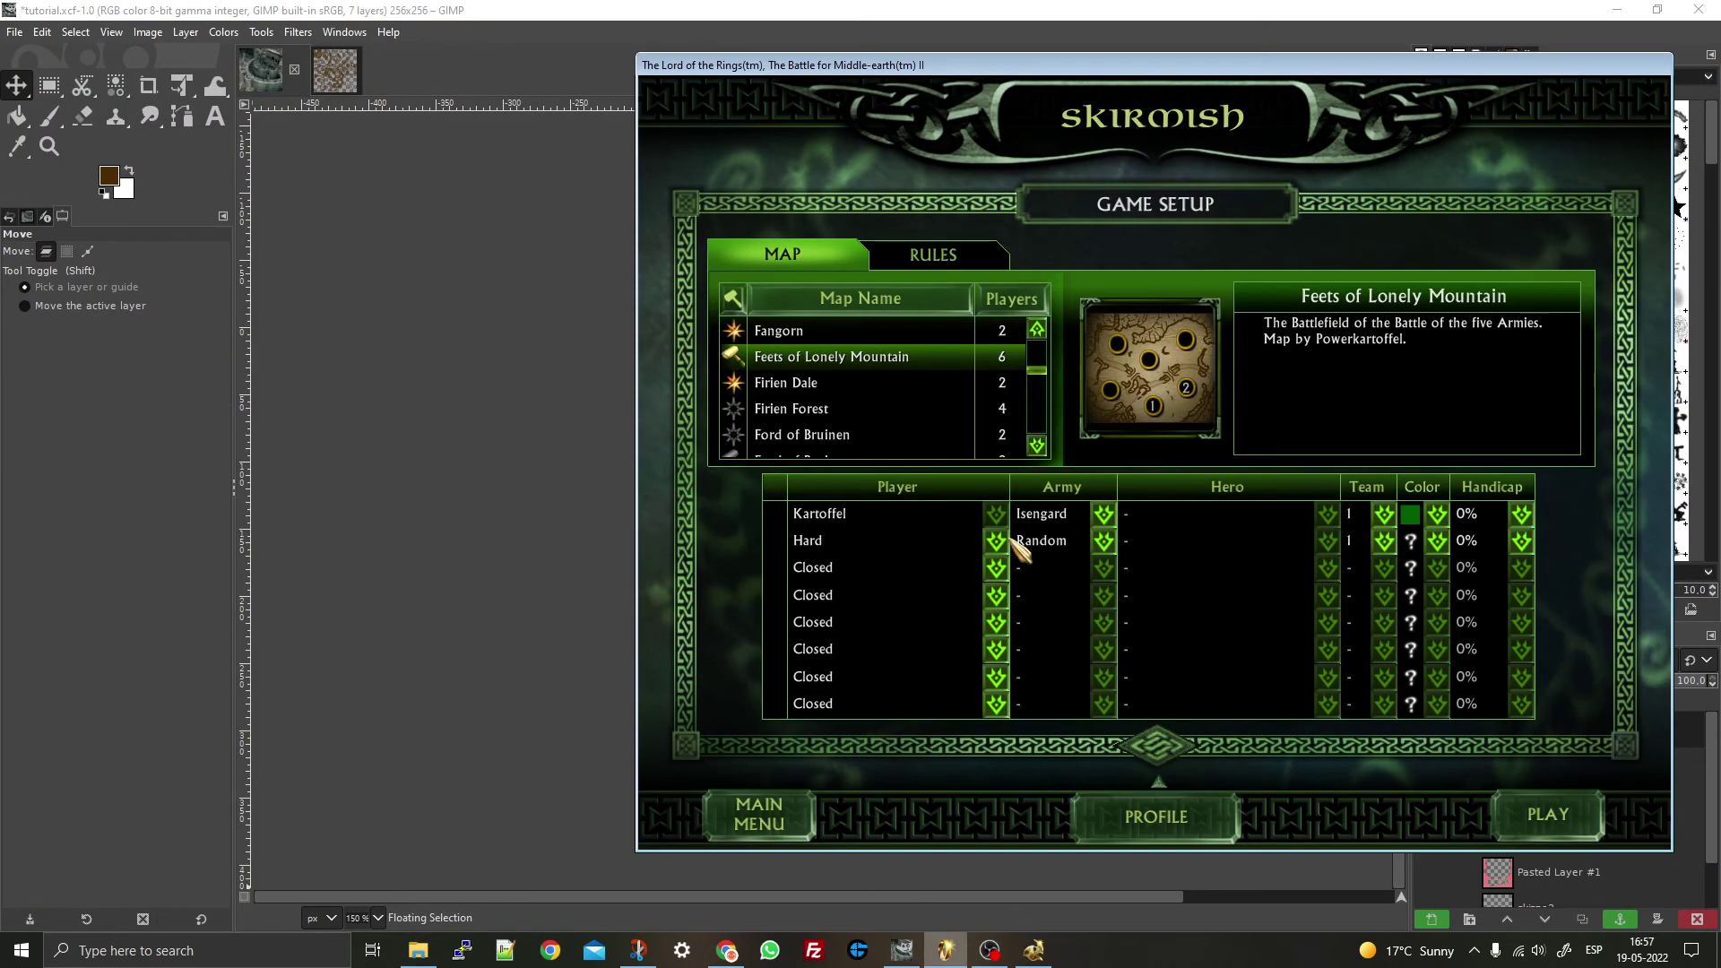
left_click(758, 814)
left_click(915, 789)
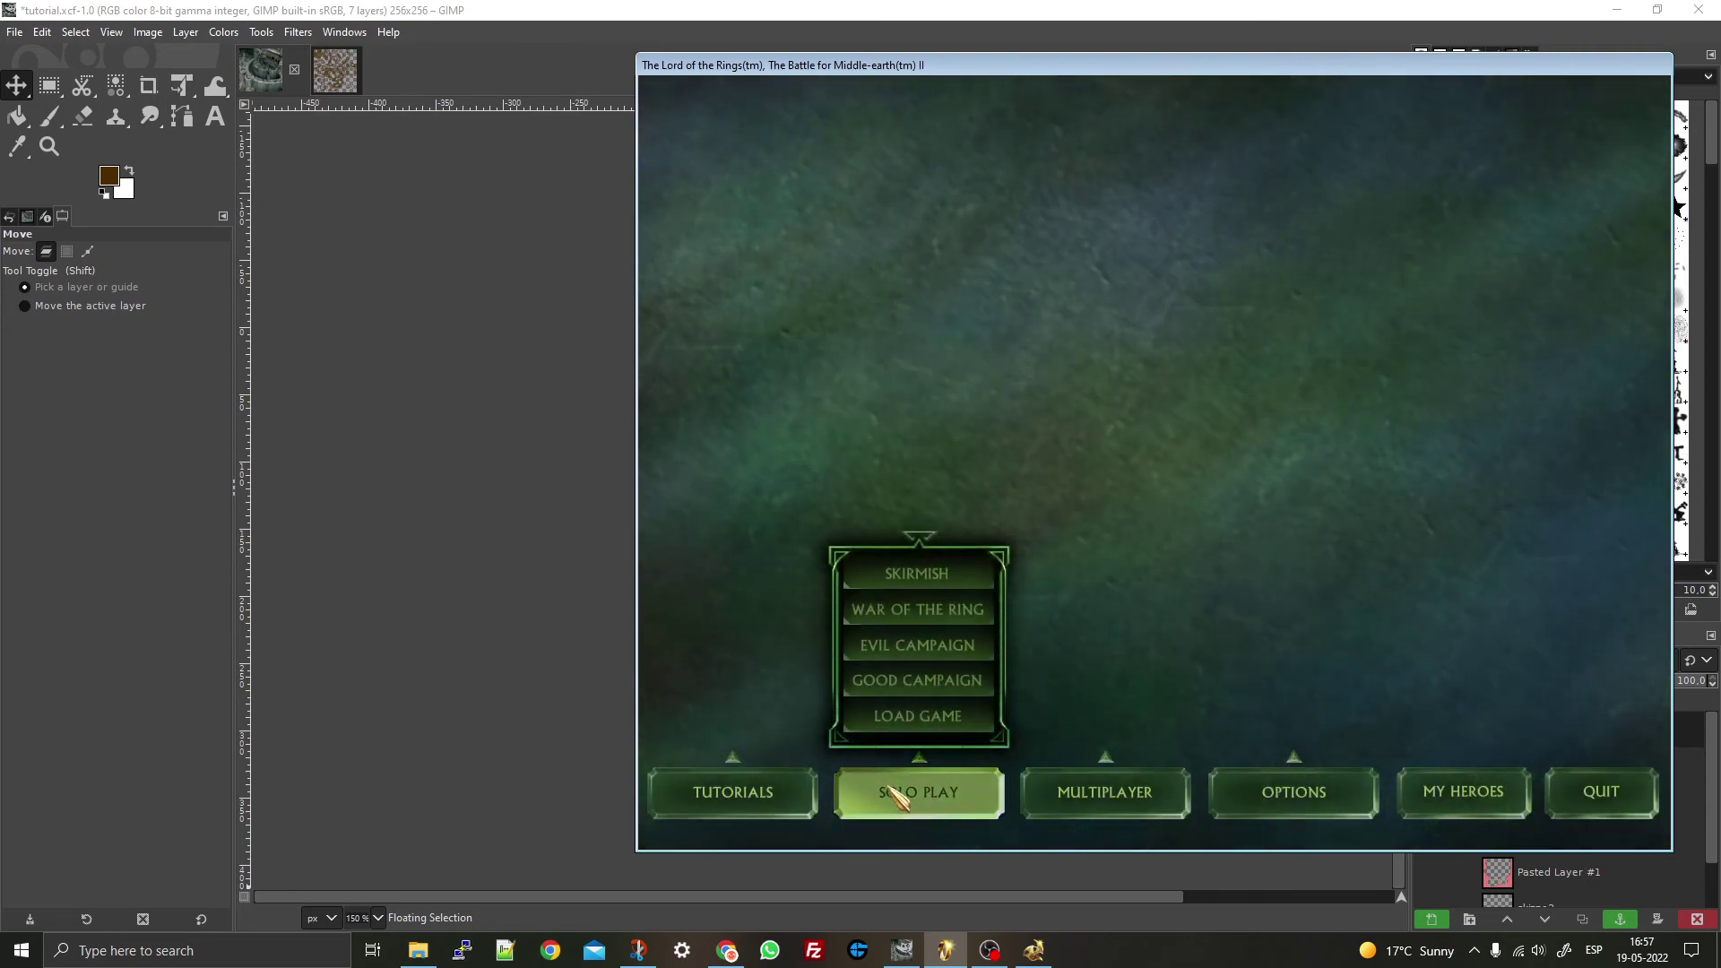
left_click(923, 574)
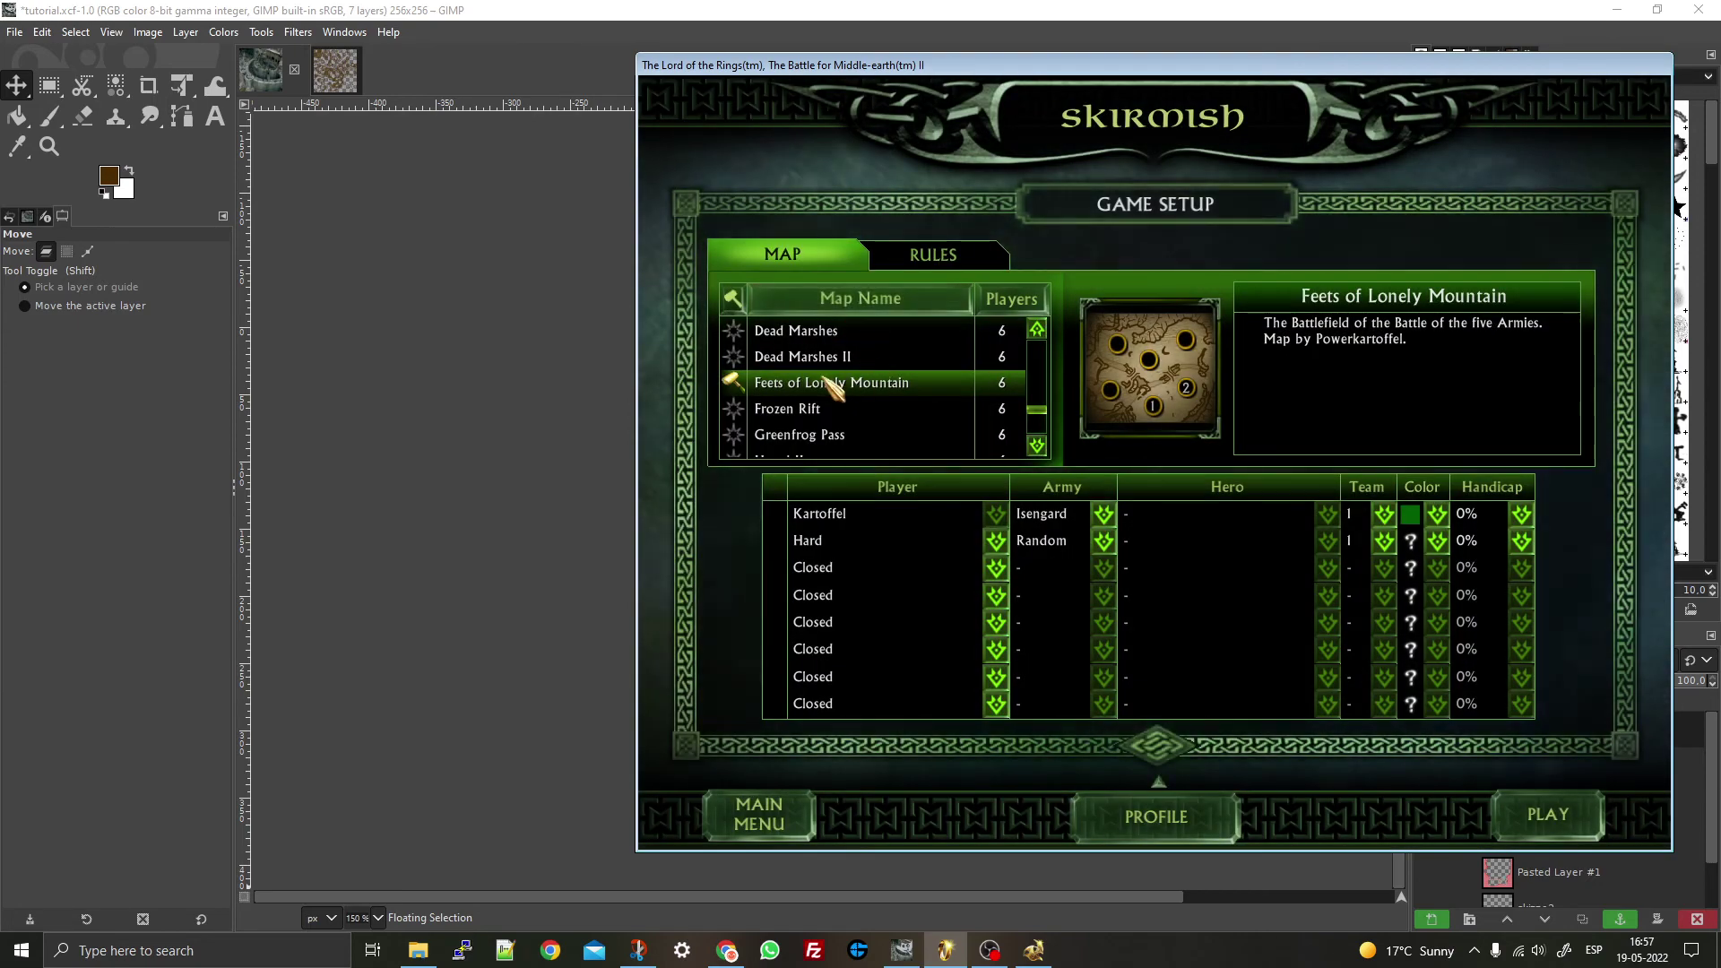
left_click(733, 296)
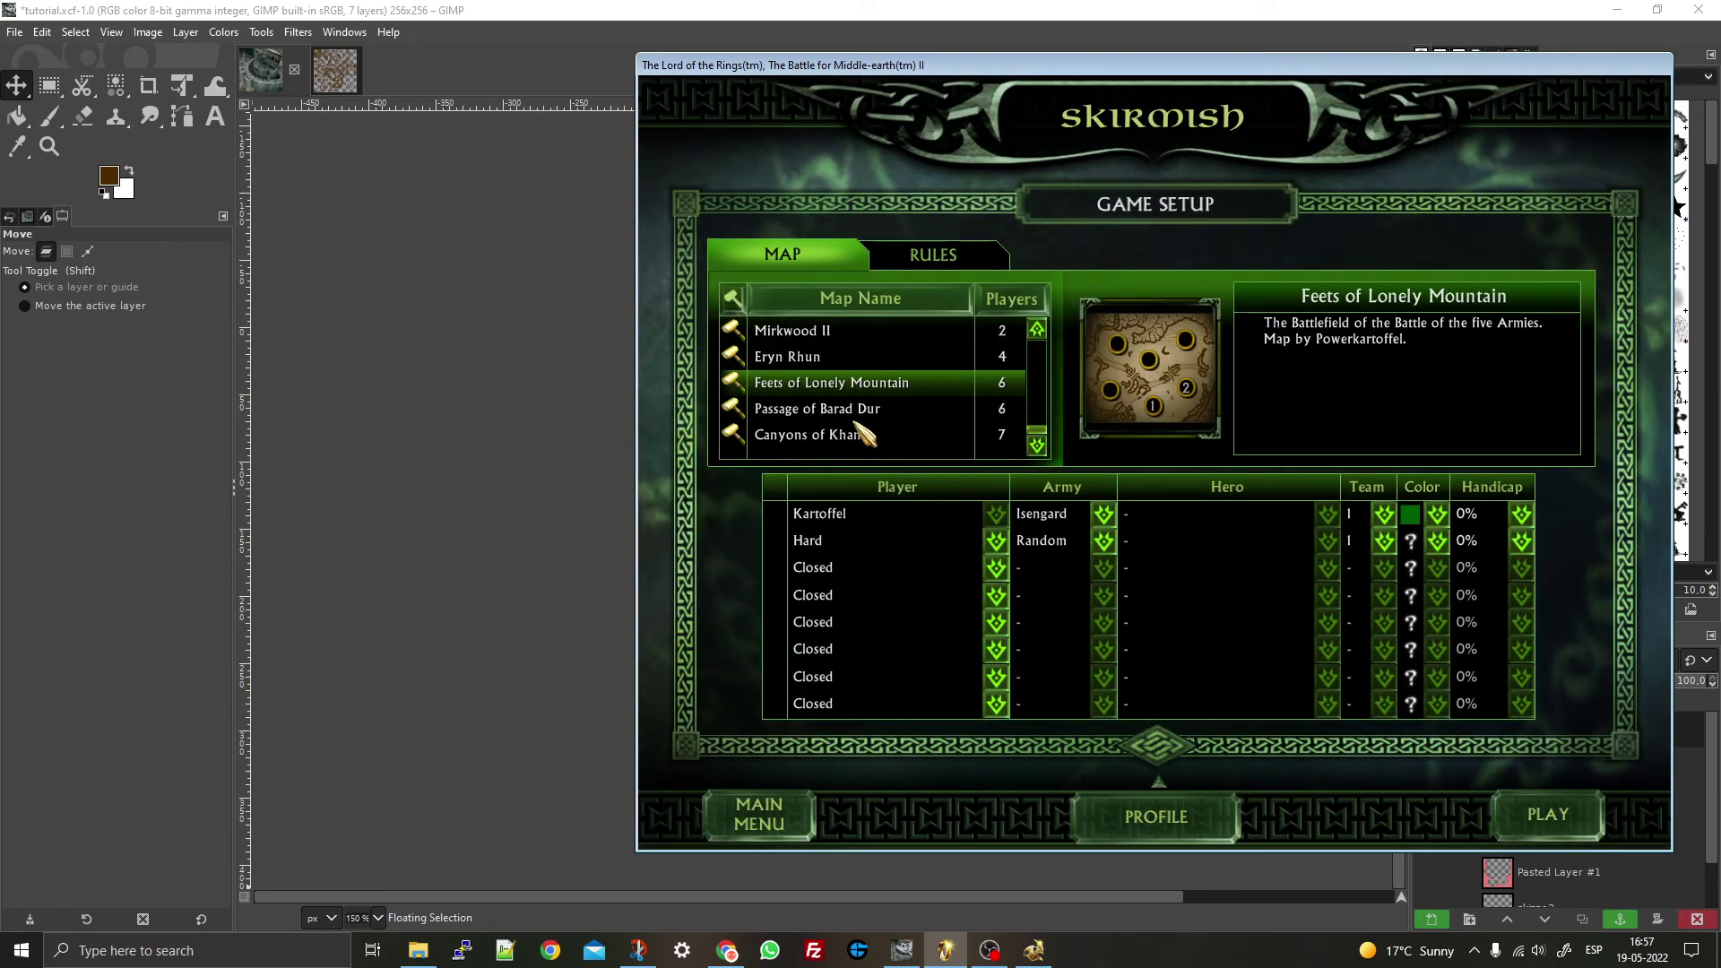
scroll(852, 425, "up", 2)
scroll(852, 425, "up", 8)
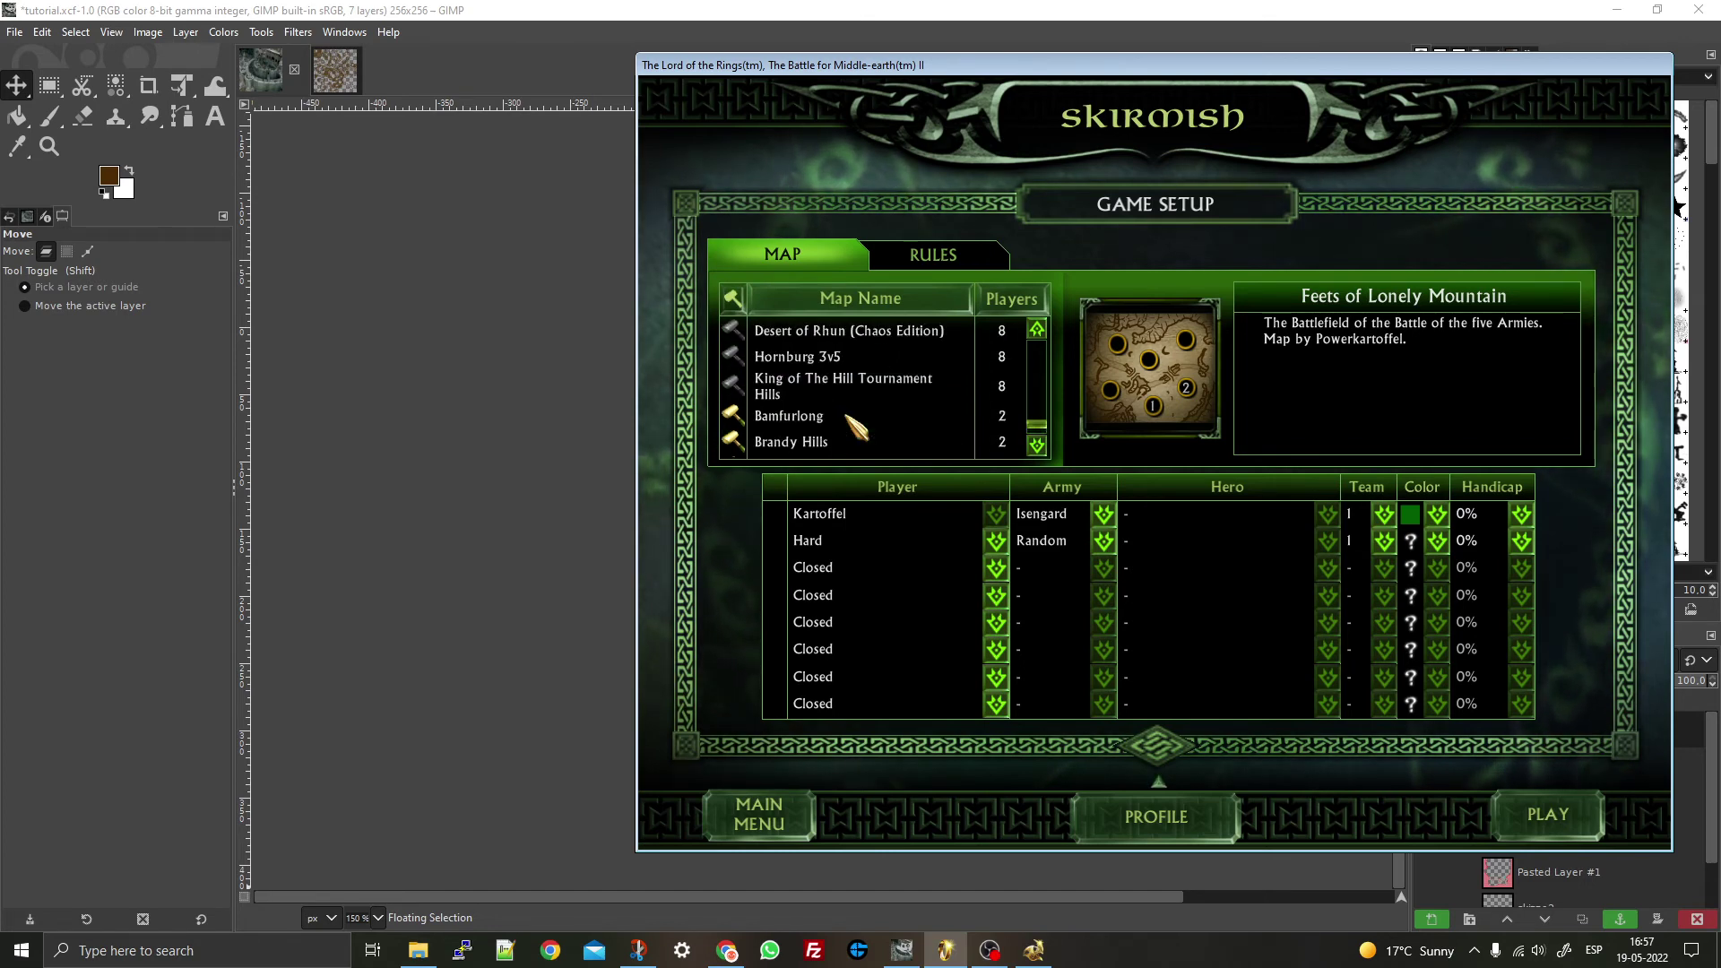
scroll(851, 426, "down", 4)
scroll(852, 425, "up", 8)
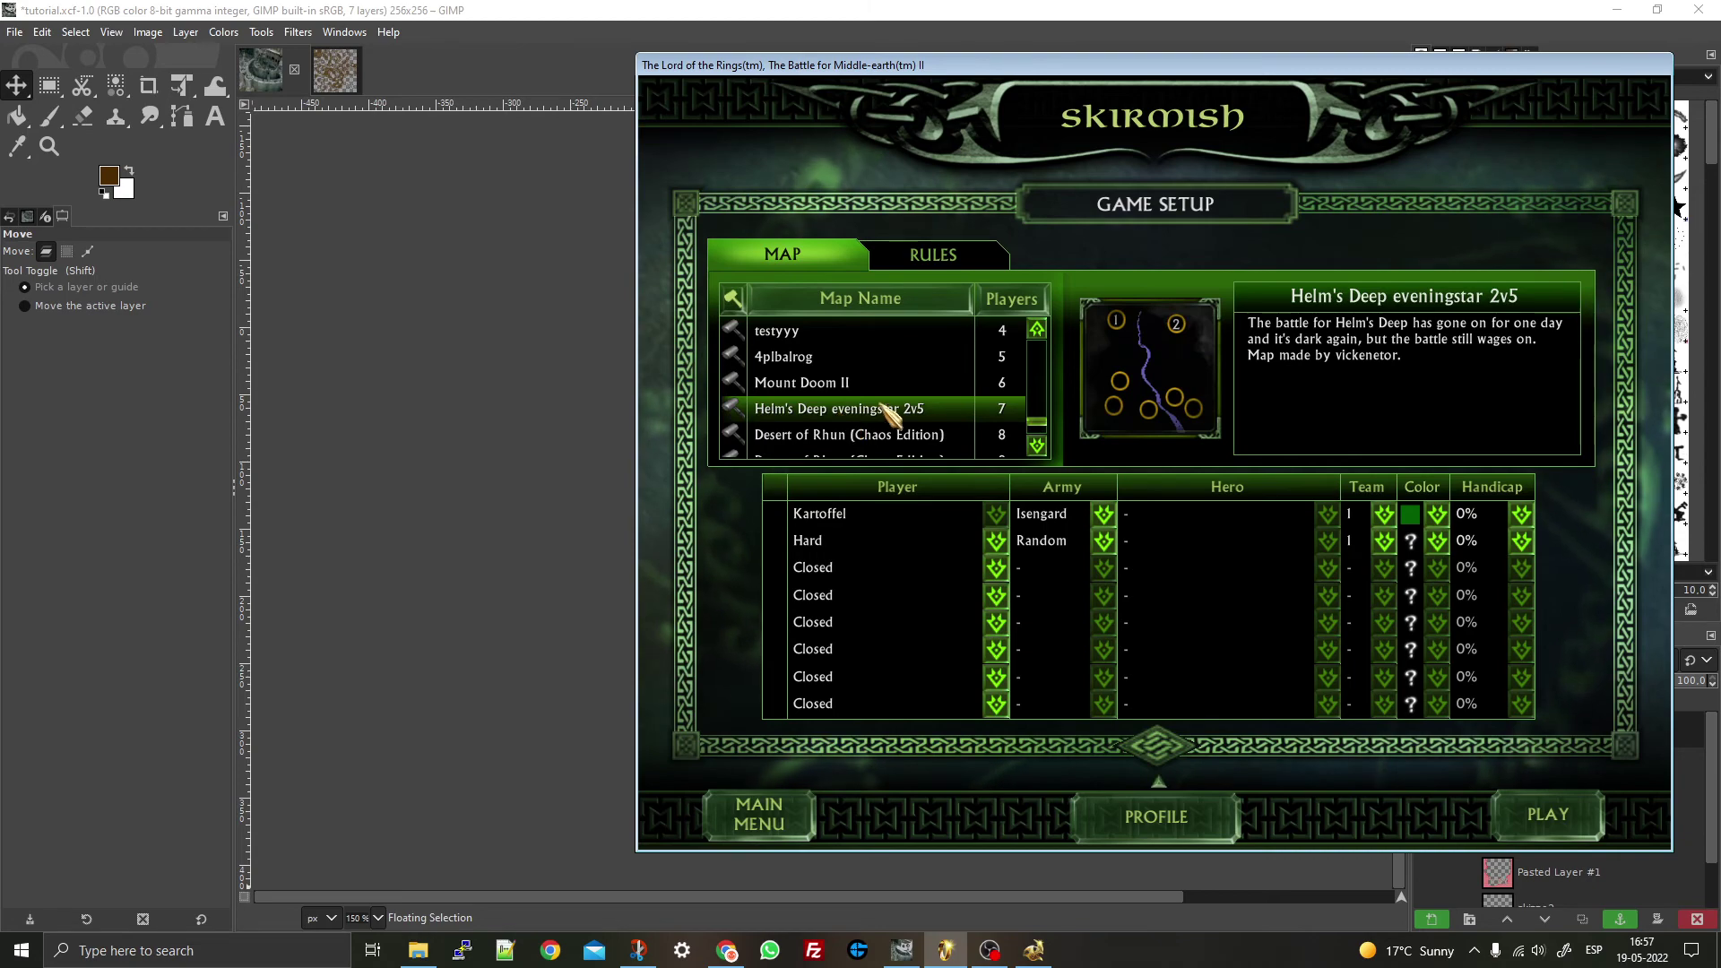
- Quit The Battle for Middle-earth II, relaunch it from Windows and move its window higher on the screen
left_click(773, 824)
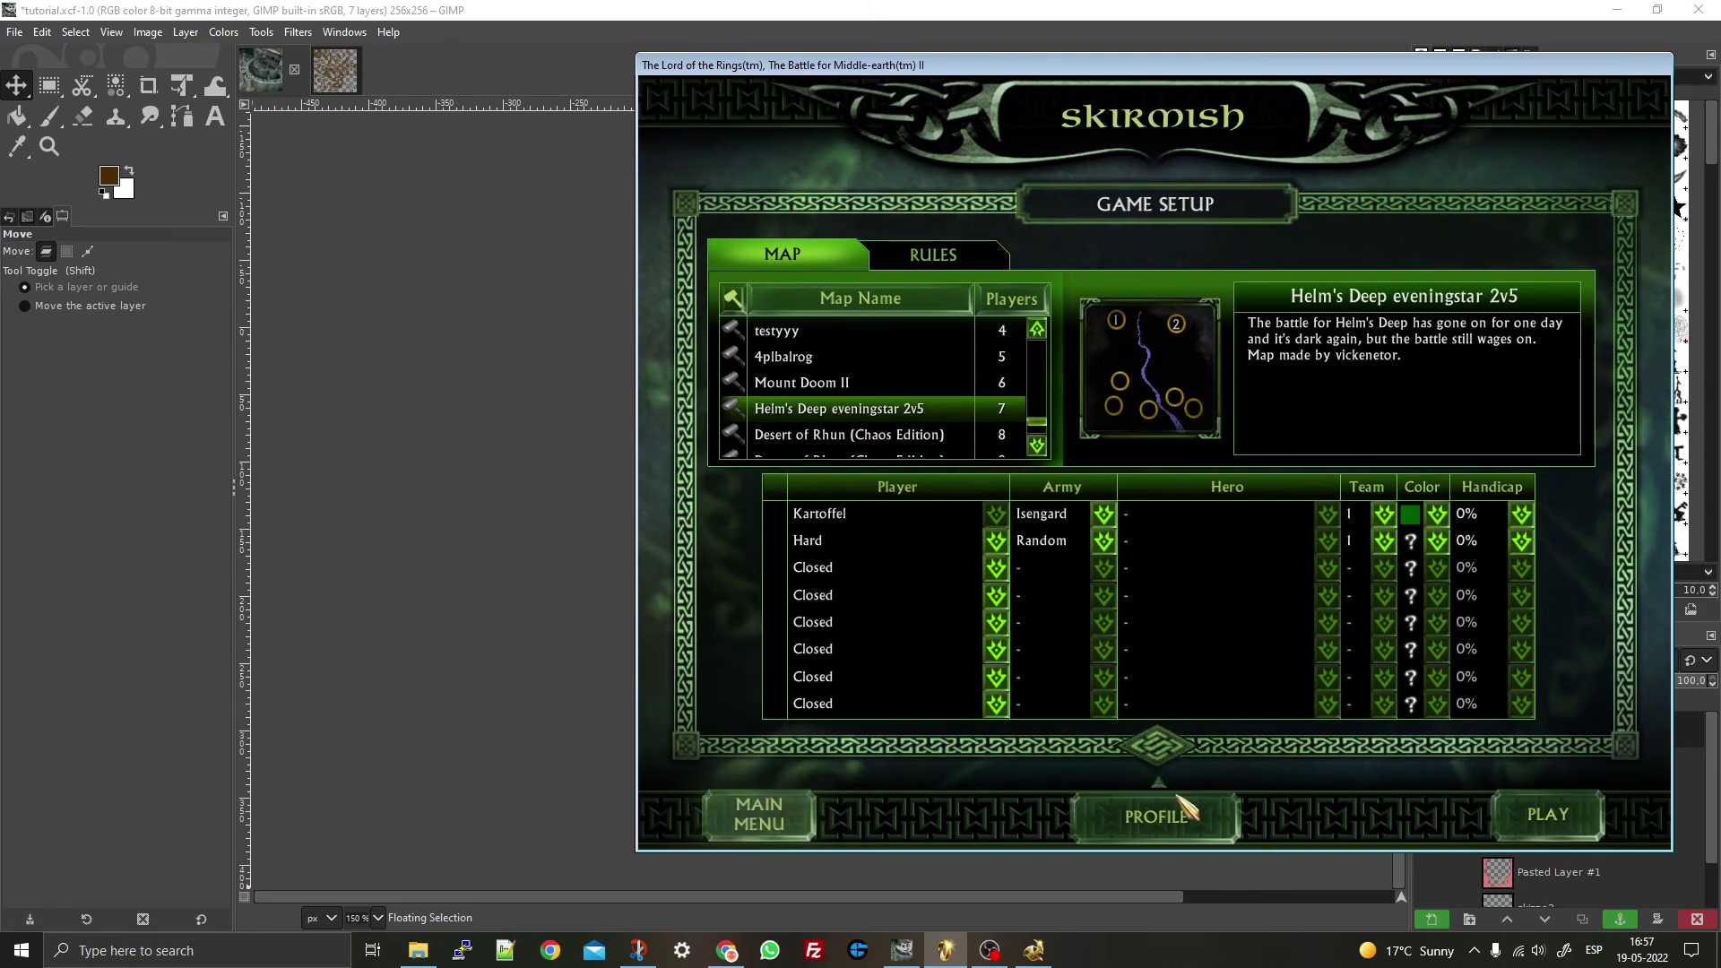
left_click(1596, 795)
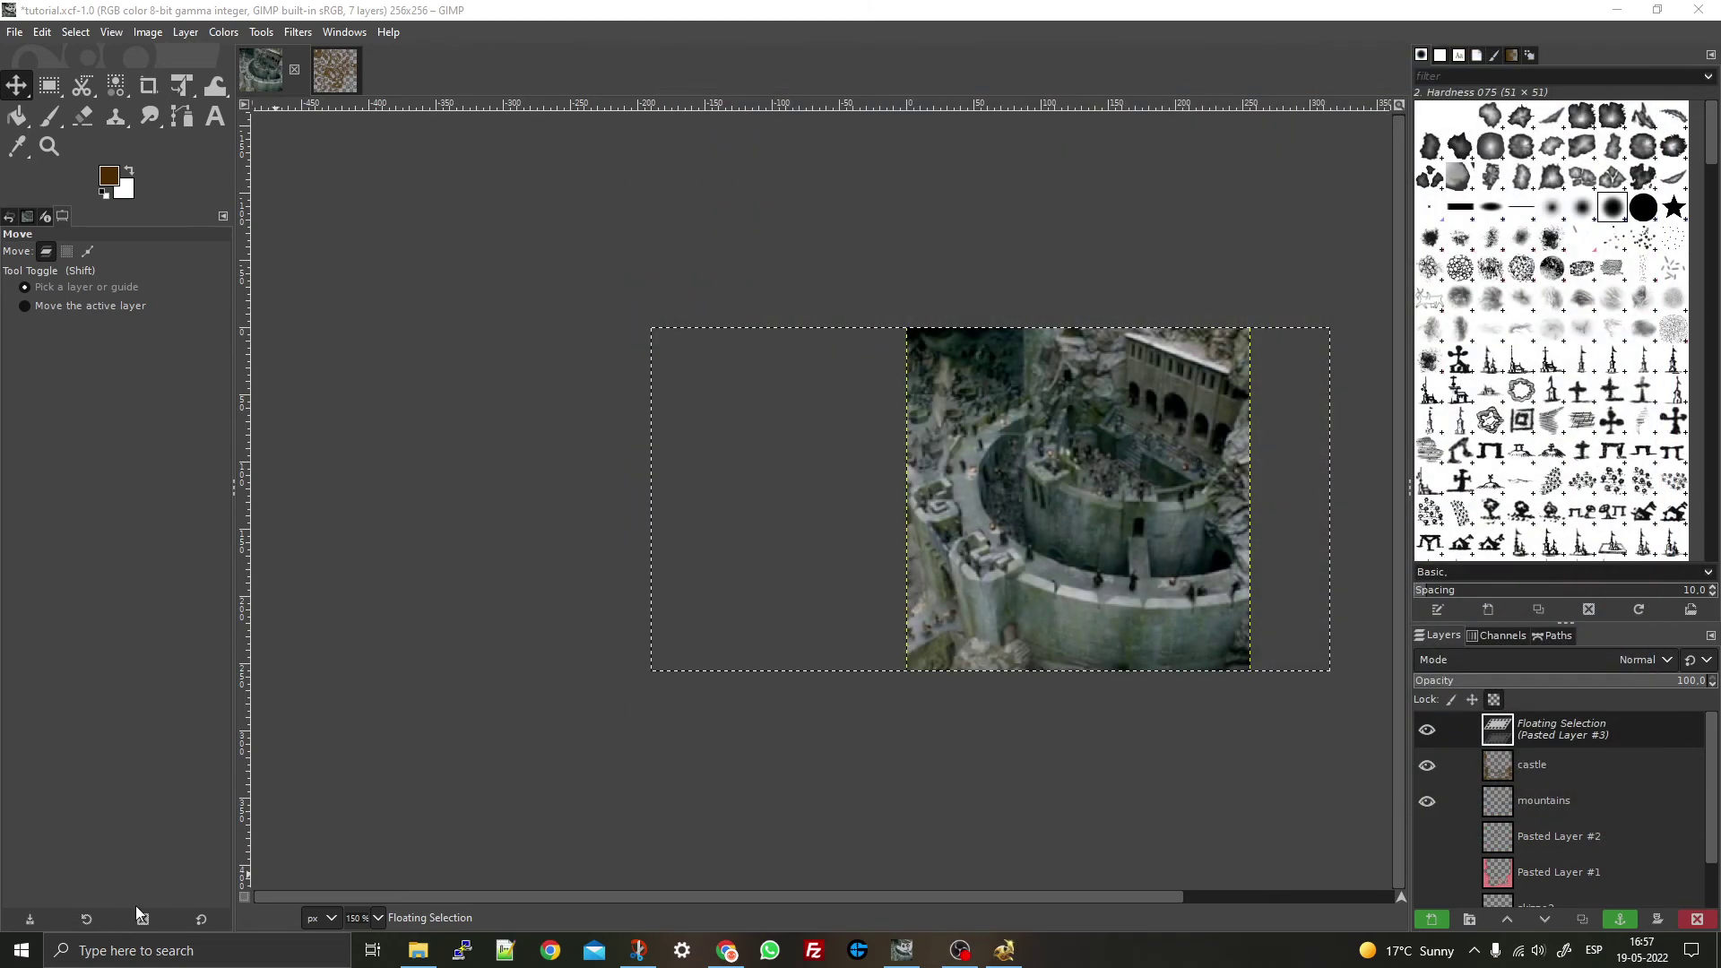
key("super")
left_click(358, 562)
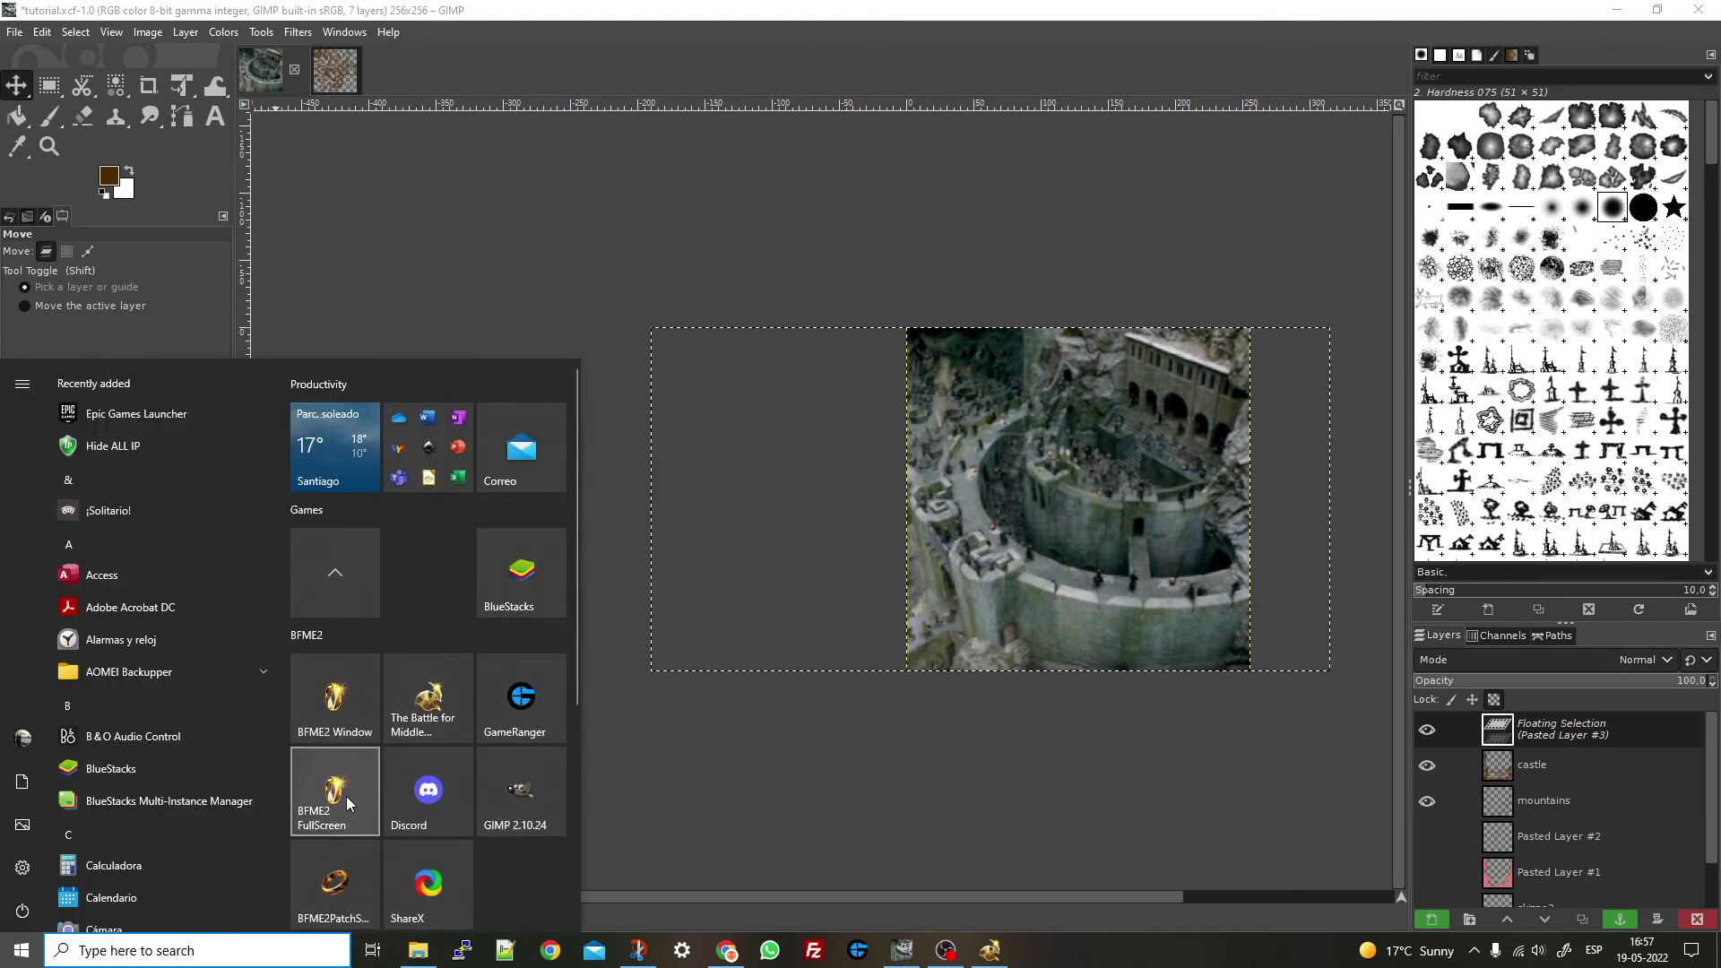
left_click(349, 802)
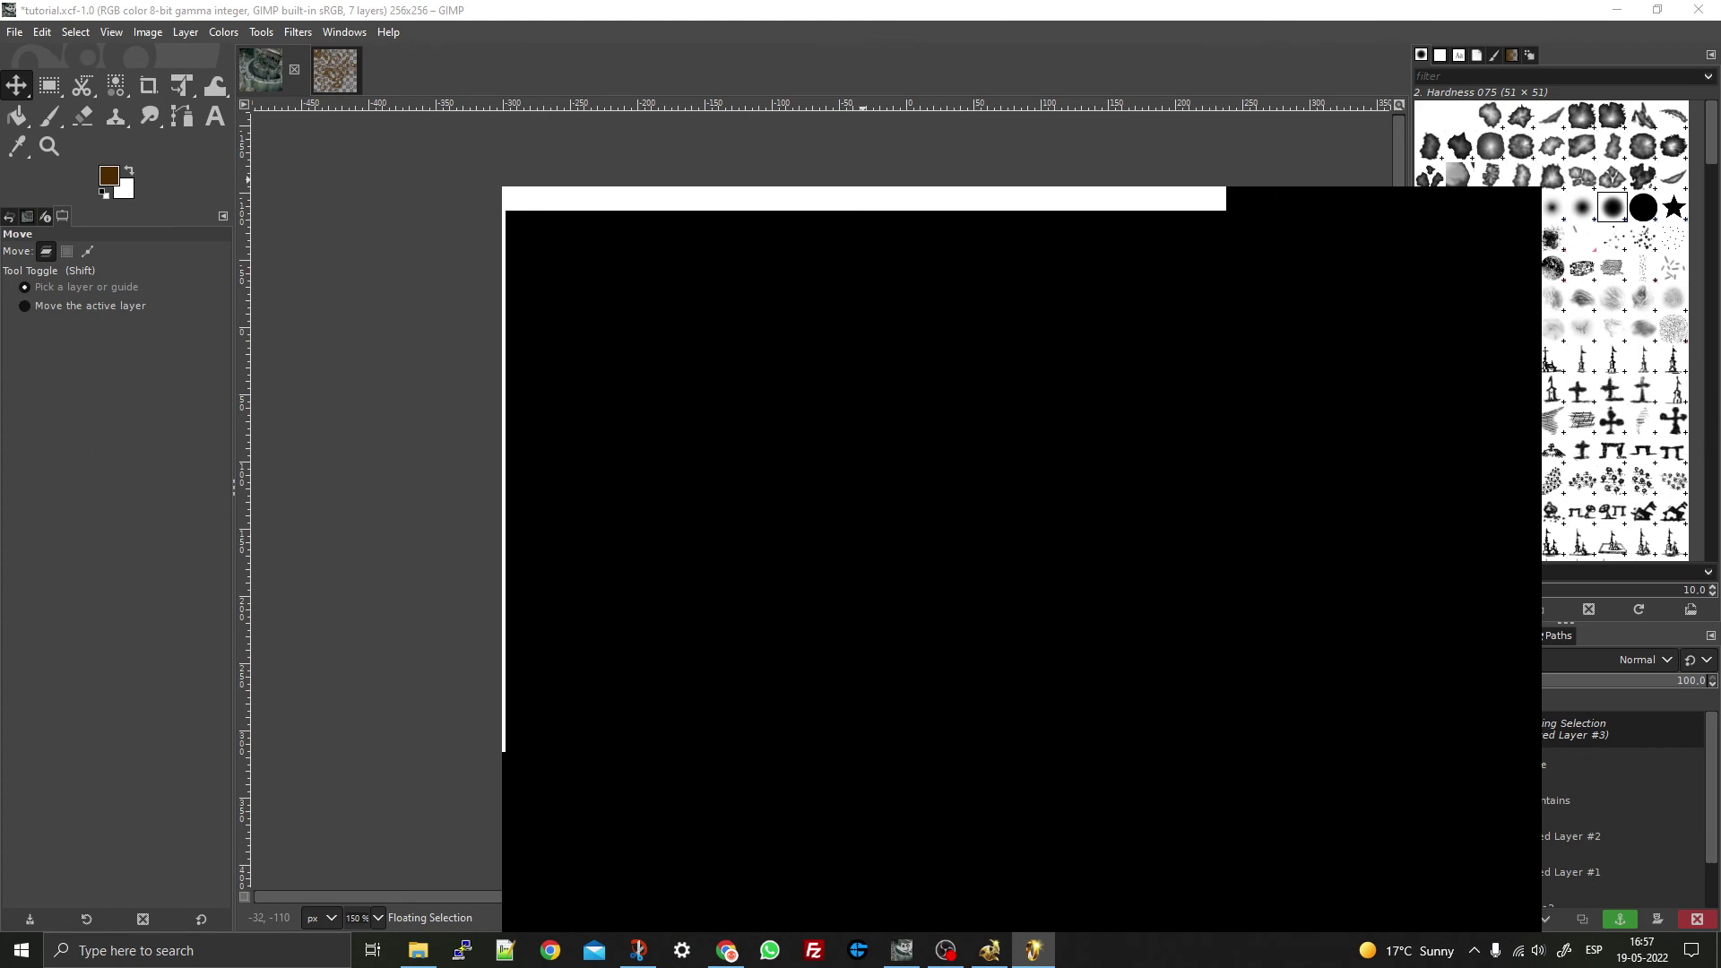
left_click_drag(791, 206, 775, 79)
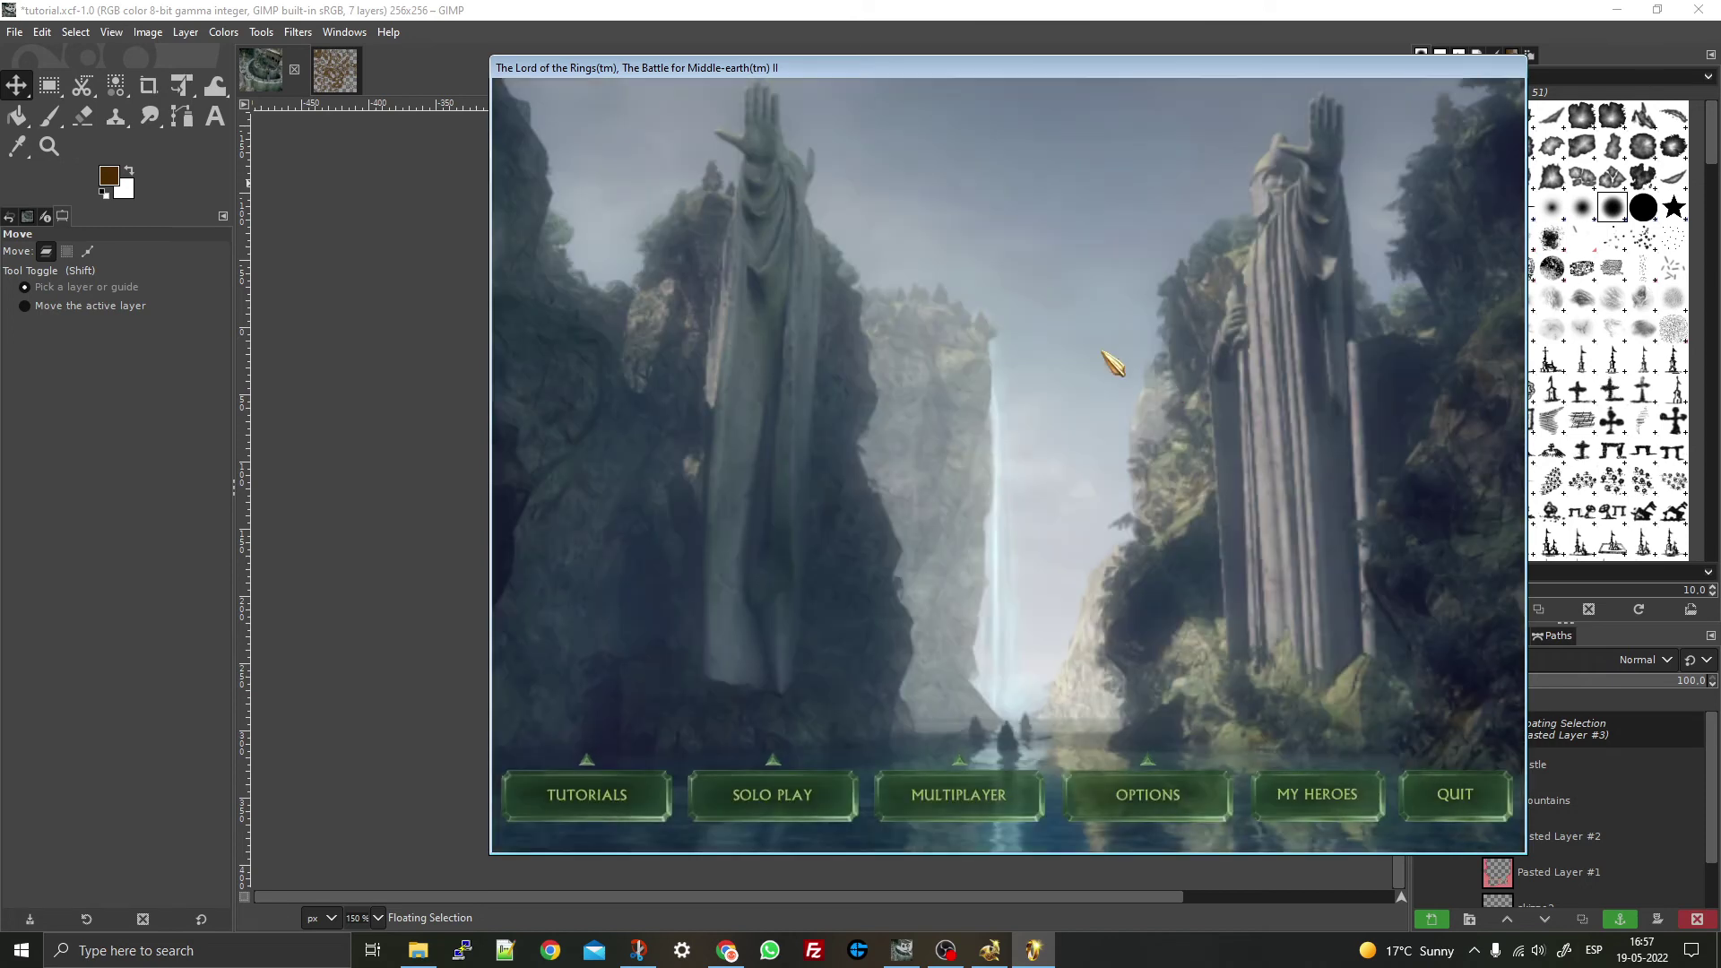
- Open the skirmish setup, check the new Helm's Deep eveningstar 2v5 minimap preview and start the match
left_click(771, 794)
left_click(789, 582)
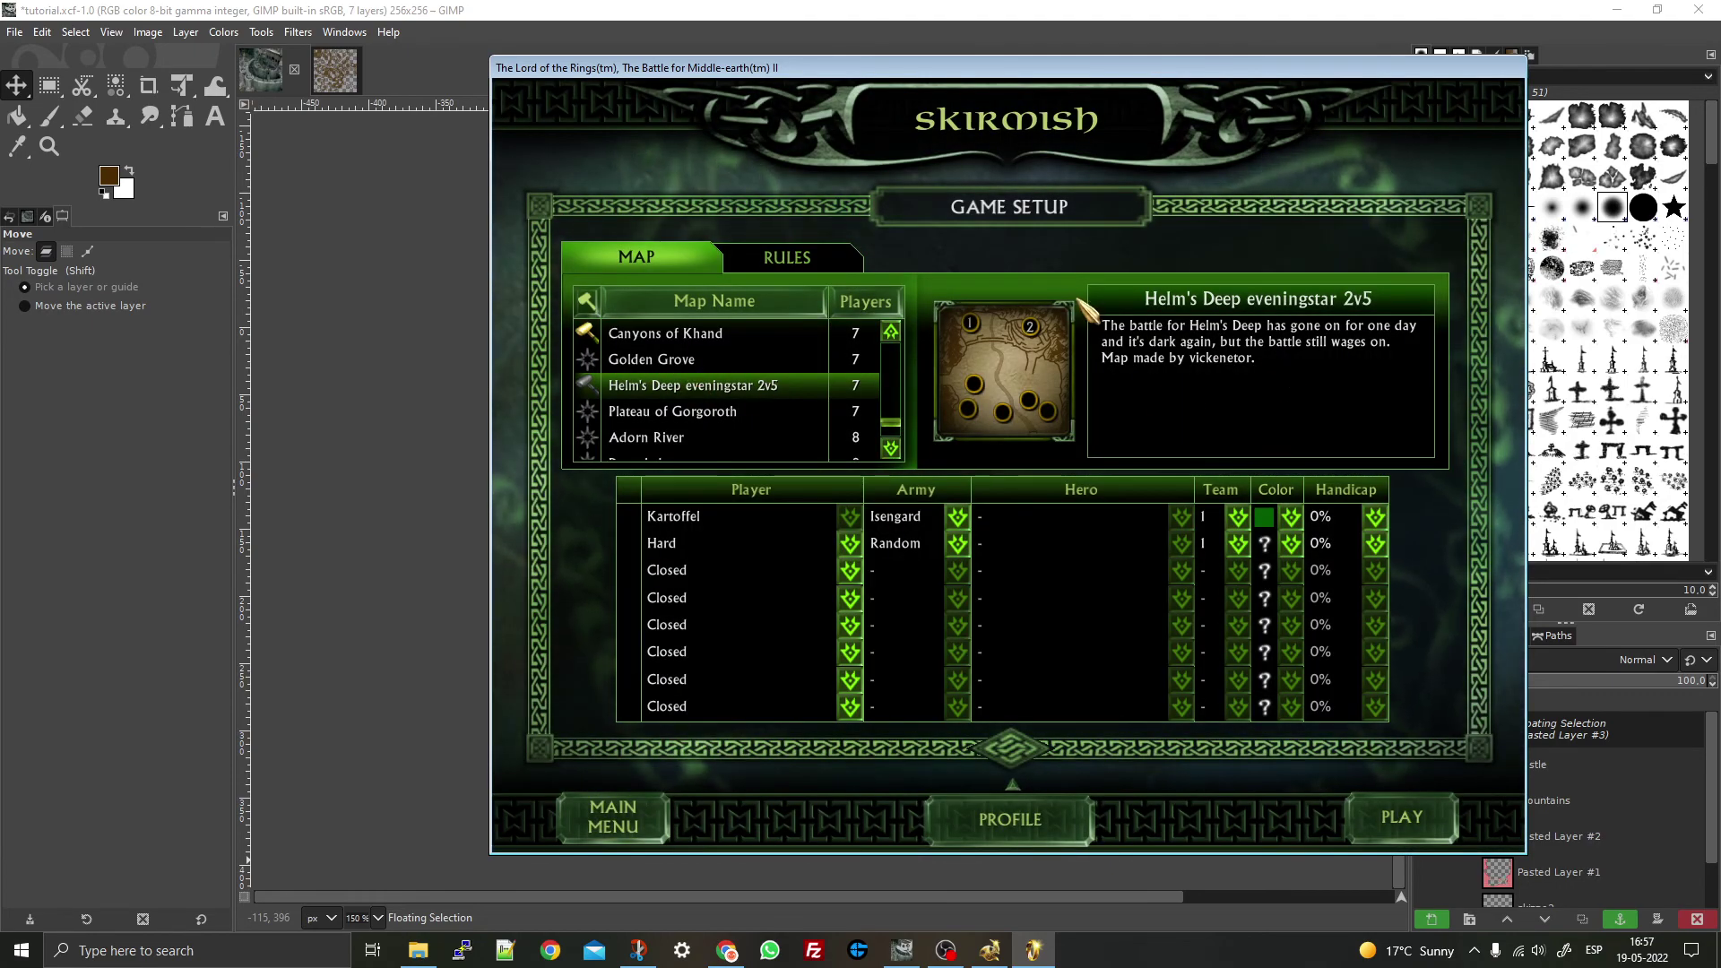
left_click(1010, 819)
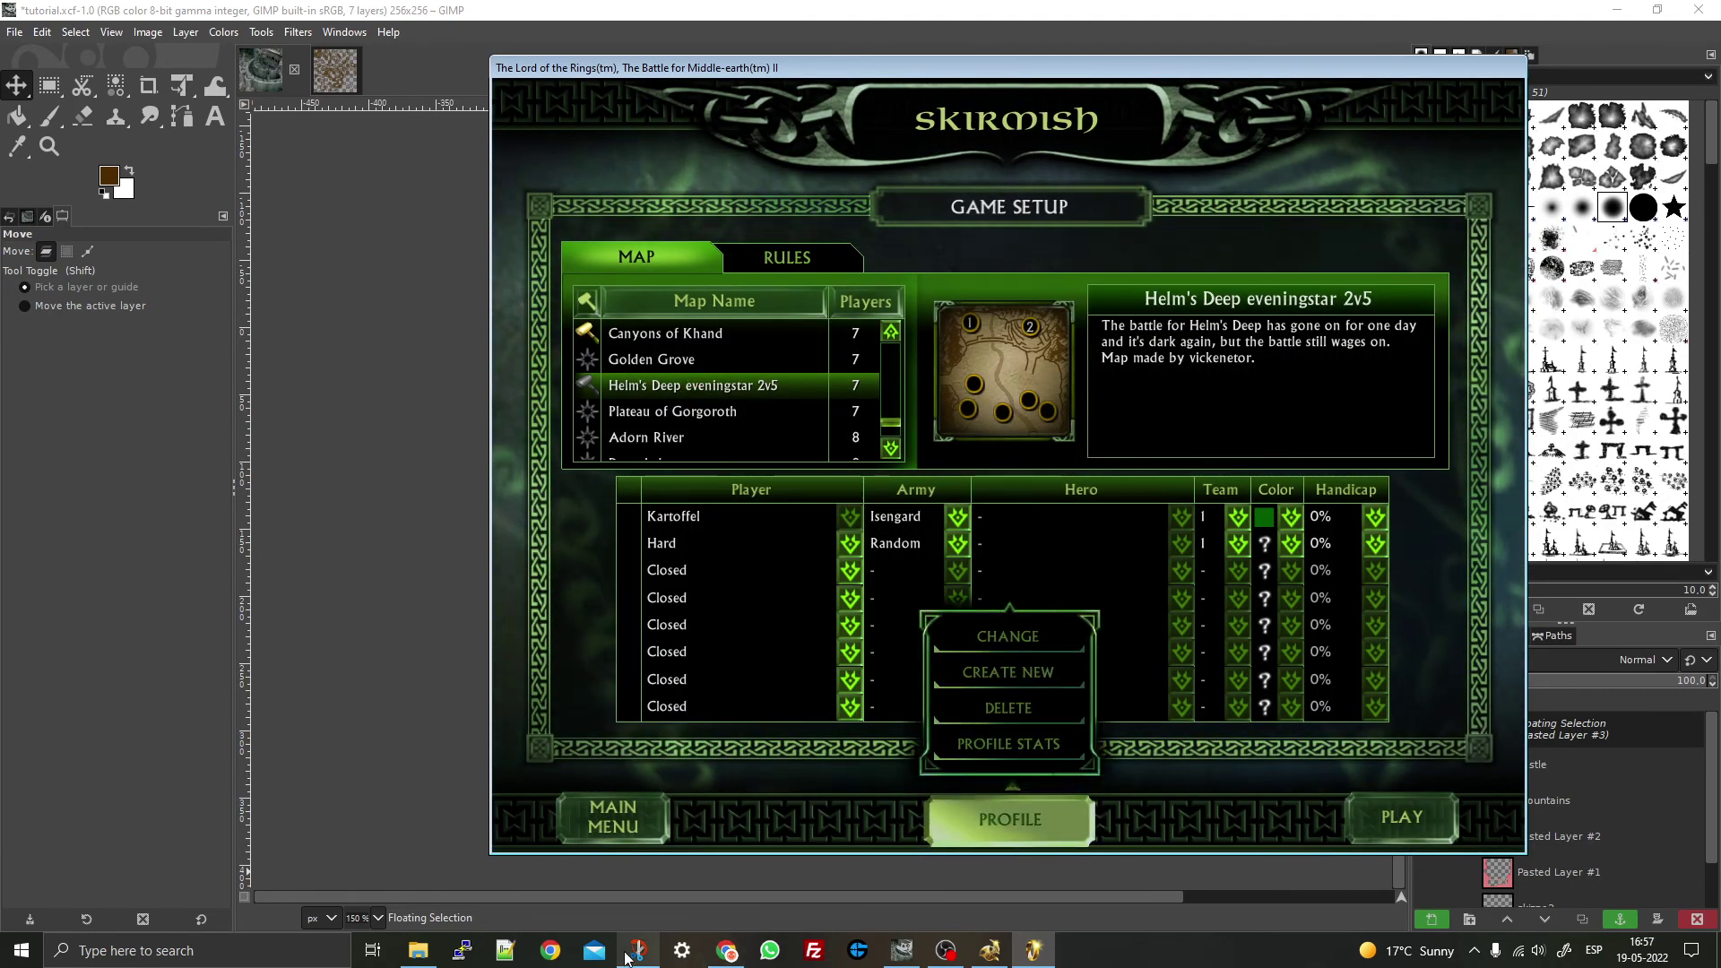
mouse_move(638, 950)
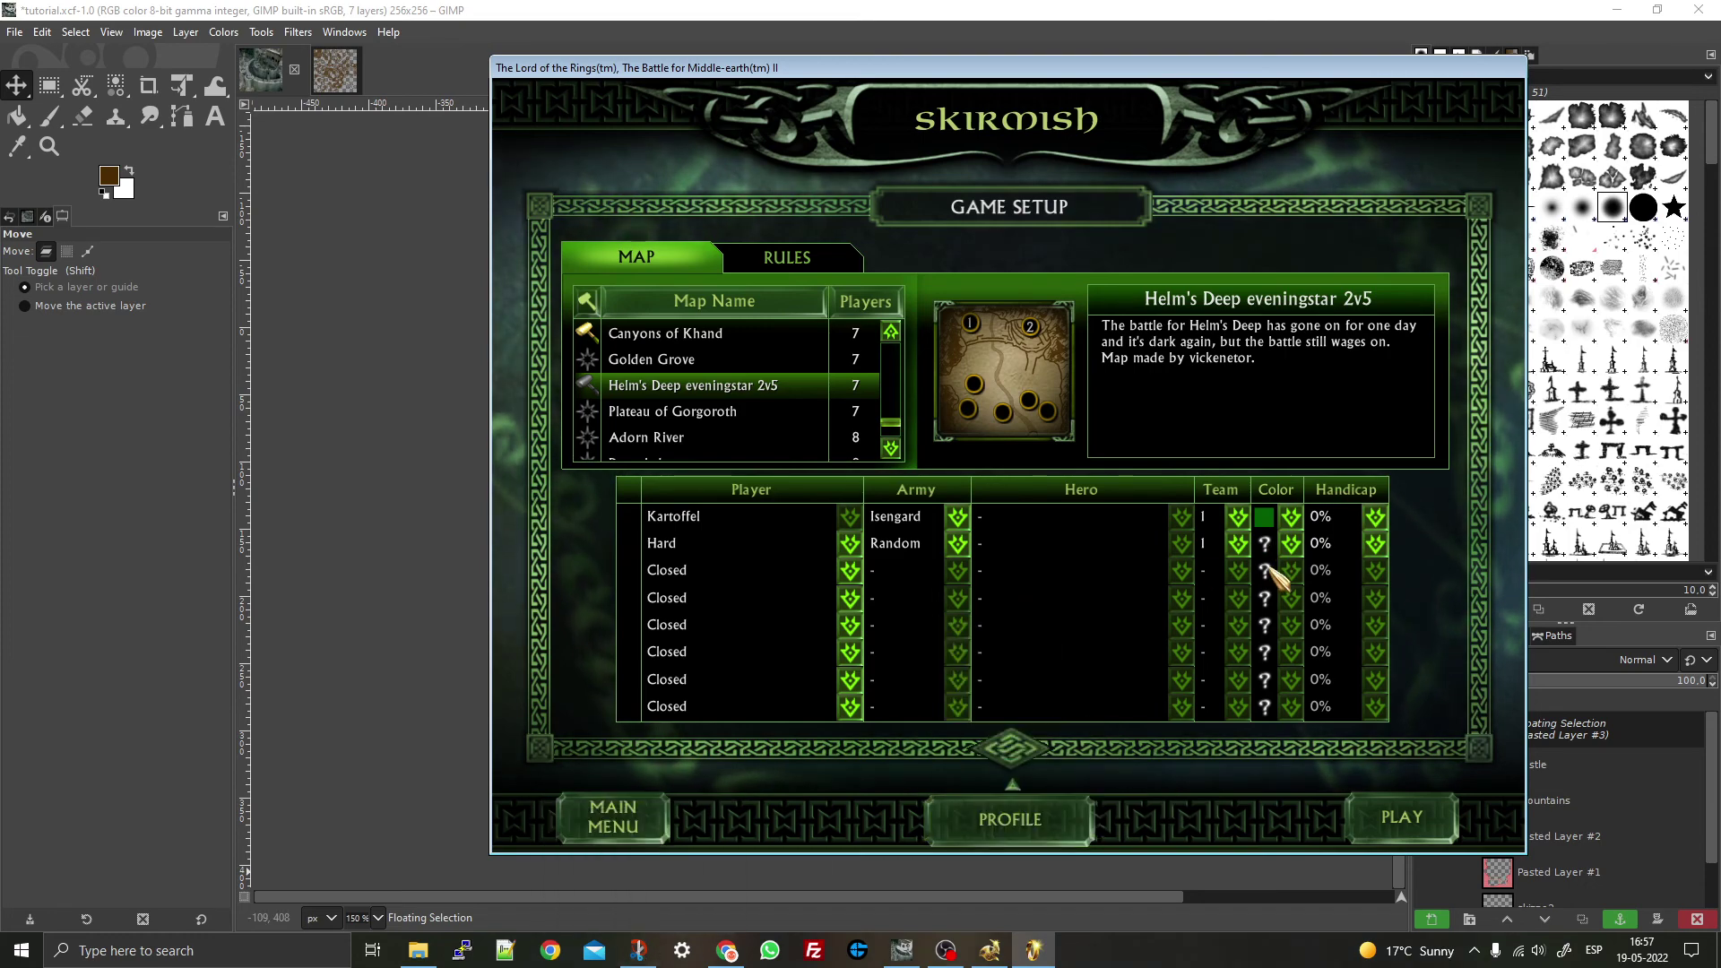
left_click(1421, 818)
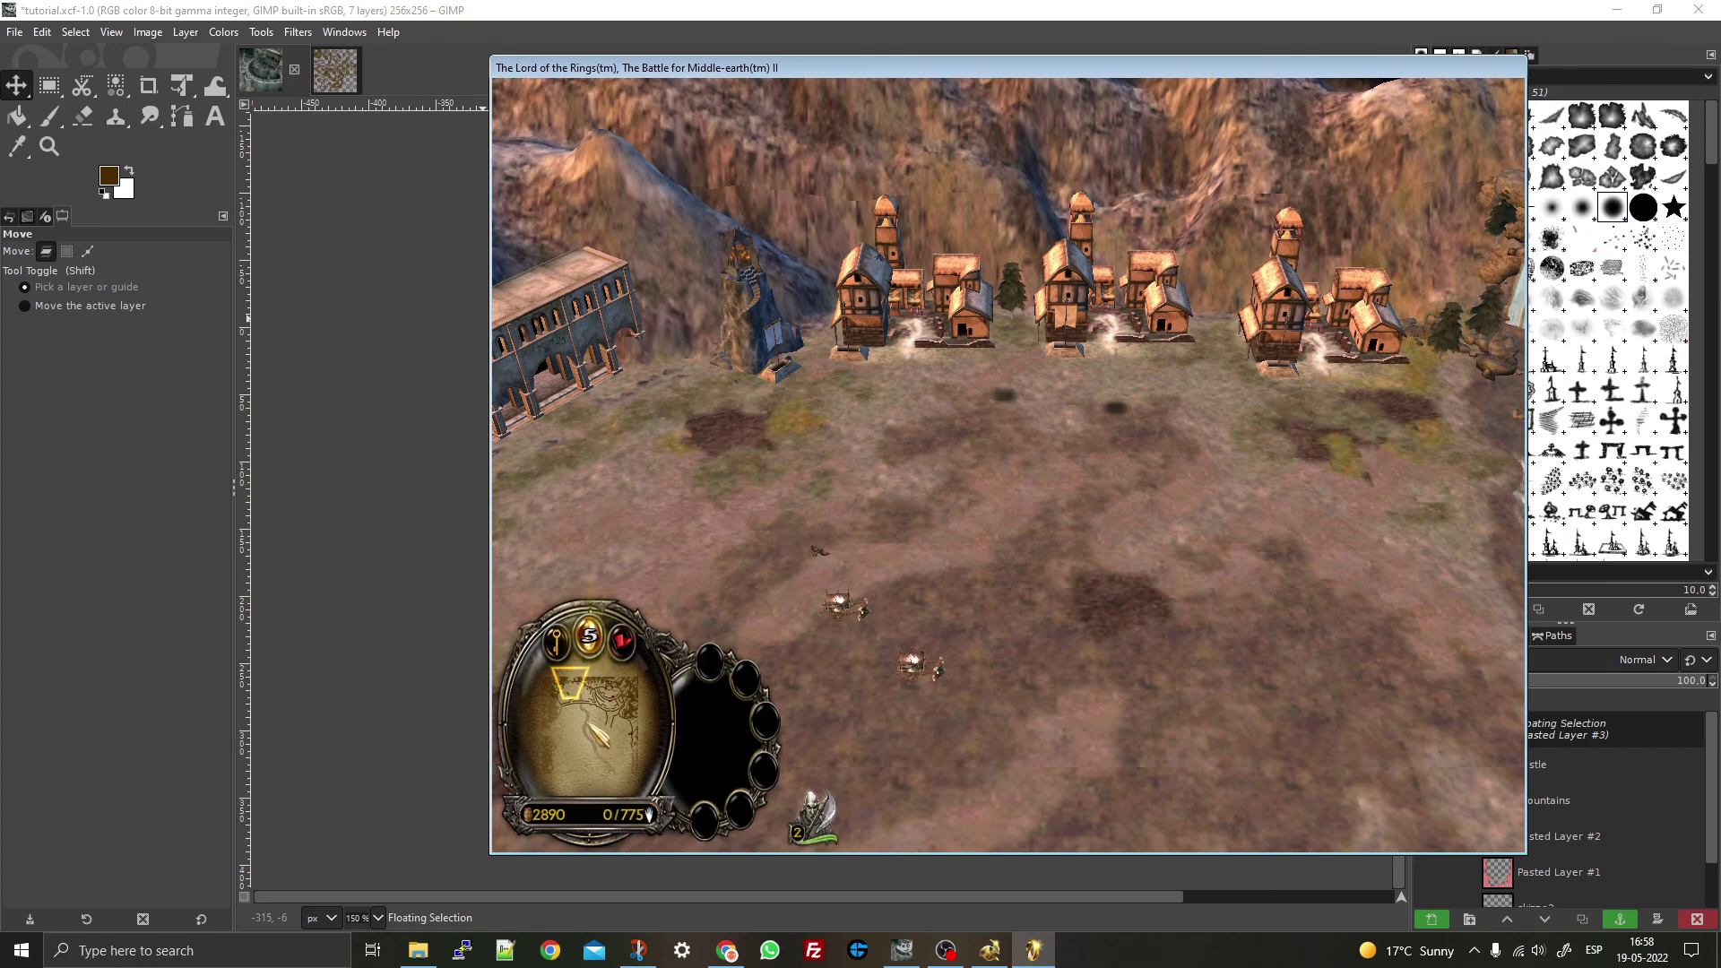
- Examine the parchment minimap and the terrain inside the running match, then switch back to GIMP
scroll(944, 557, "up", 3)
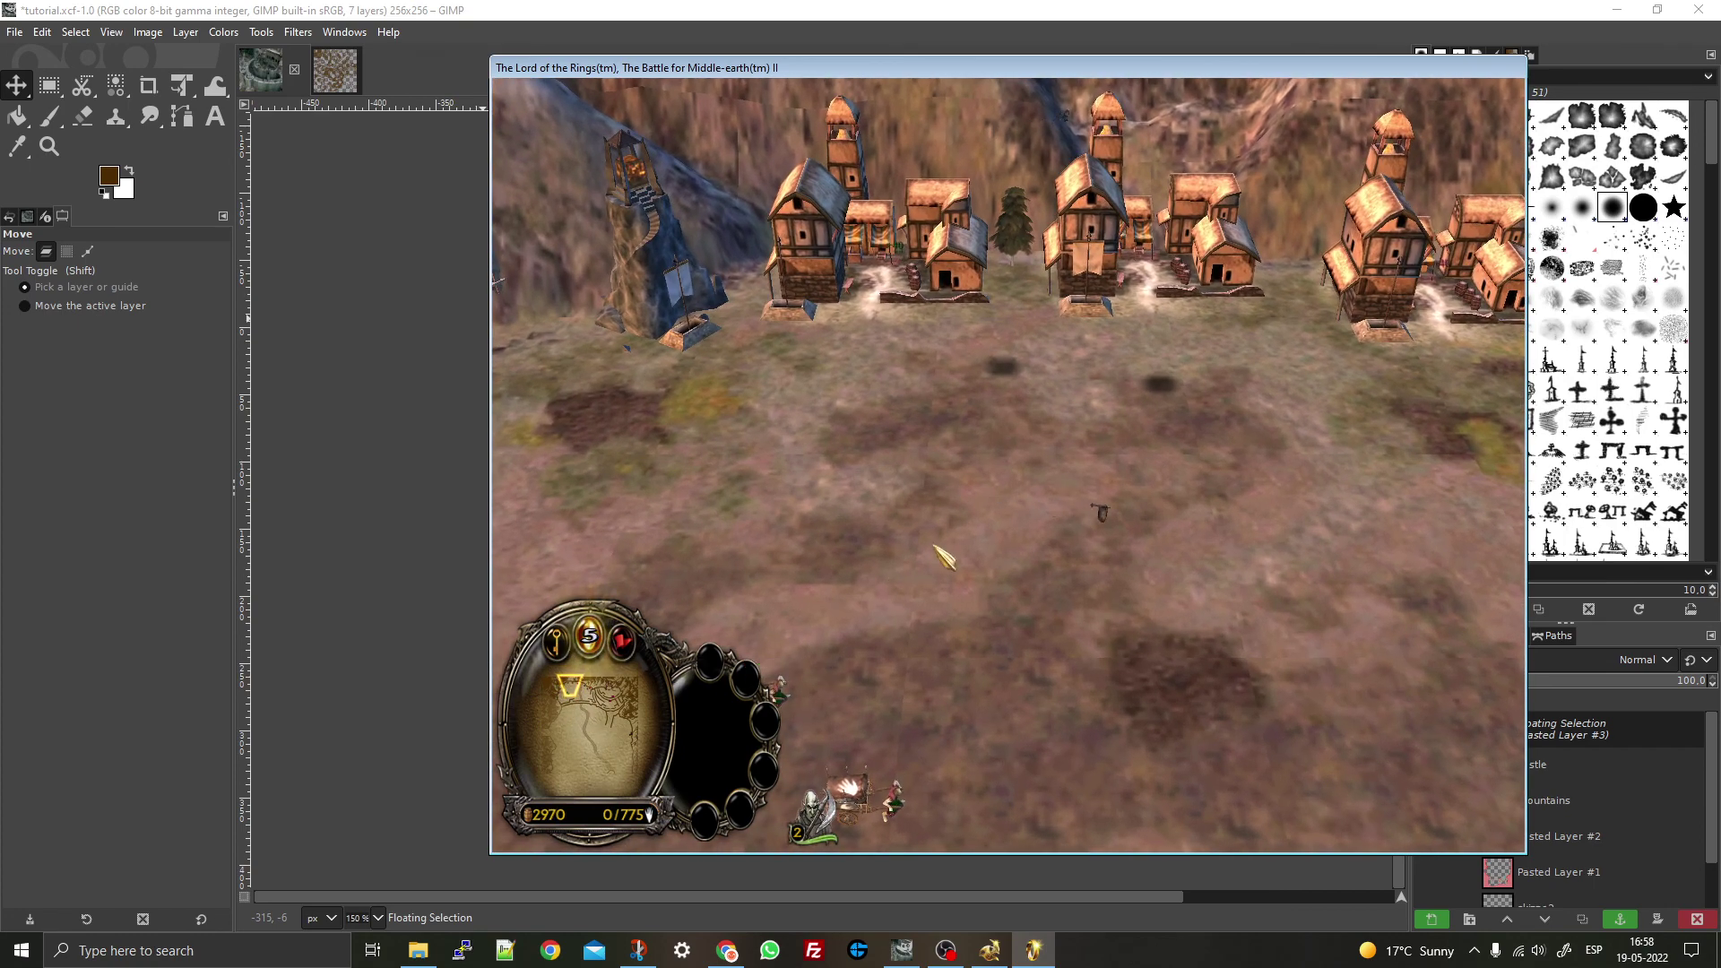
key("Down")
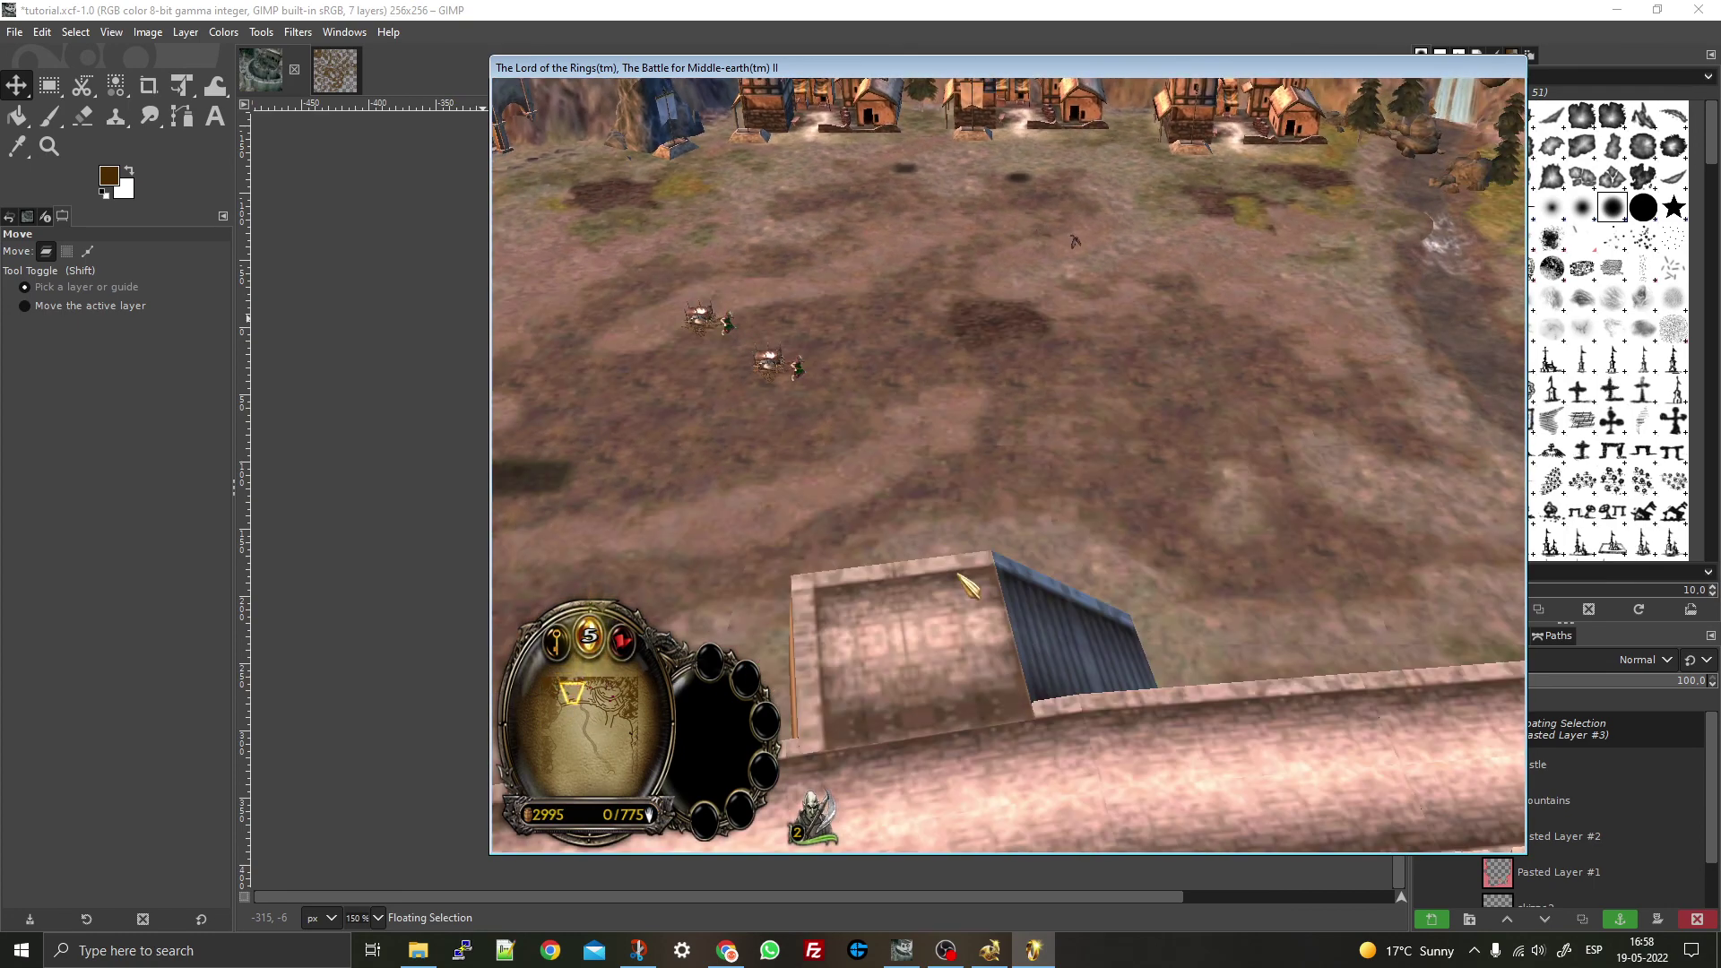
key("alt+Tab")
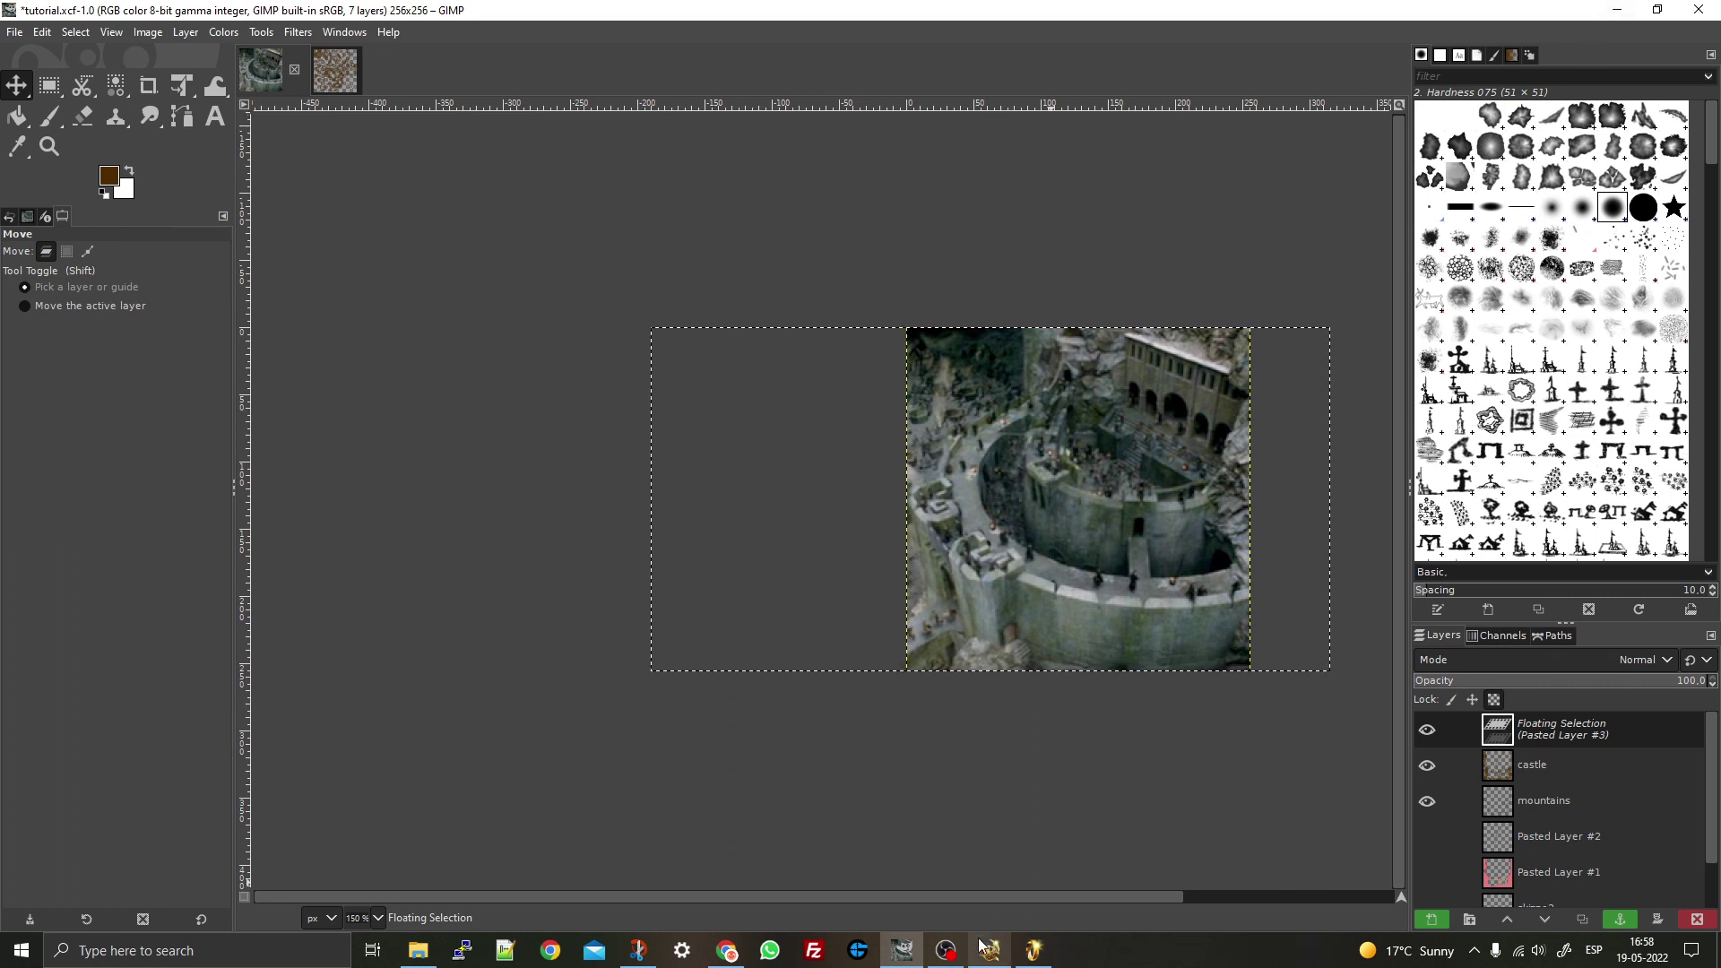
- Switch to OBS and stop the screen recording
mouse_move(950, 951)
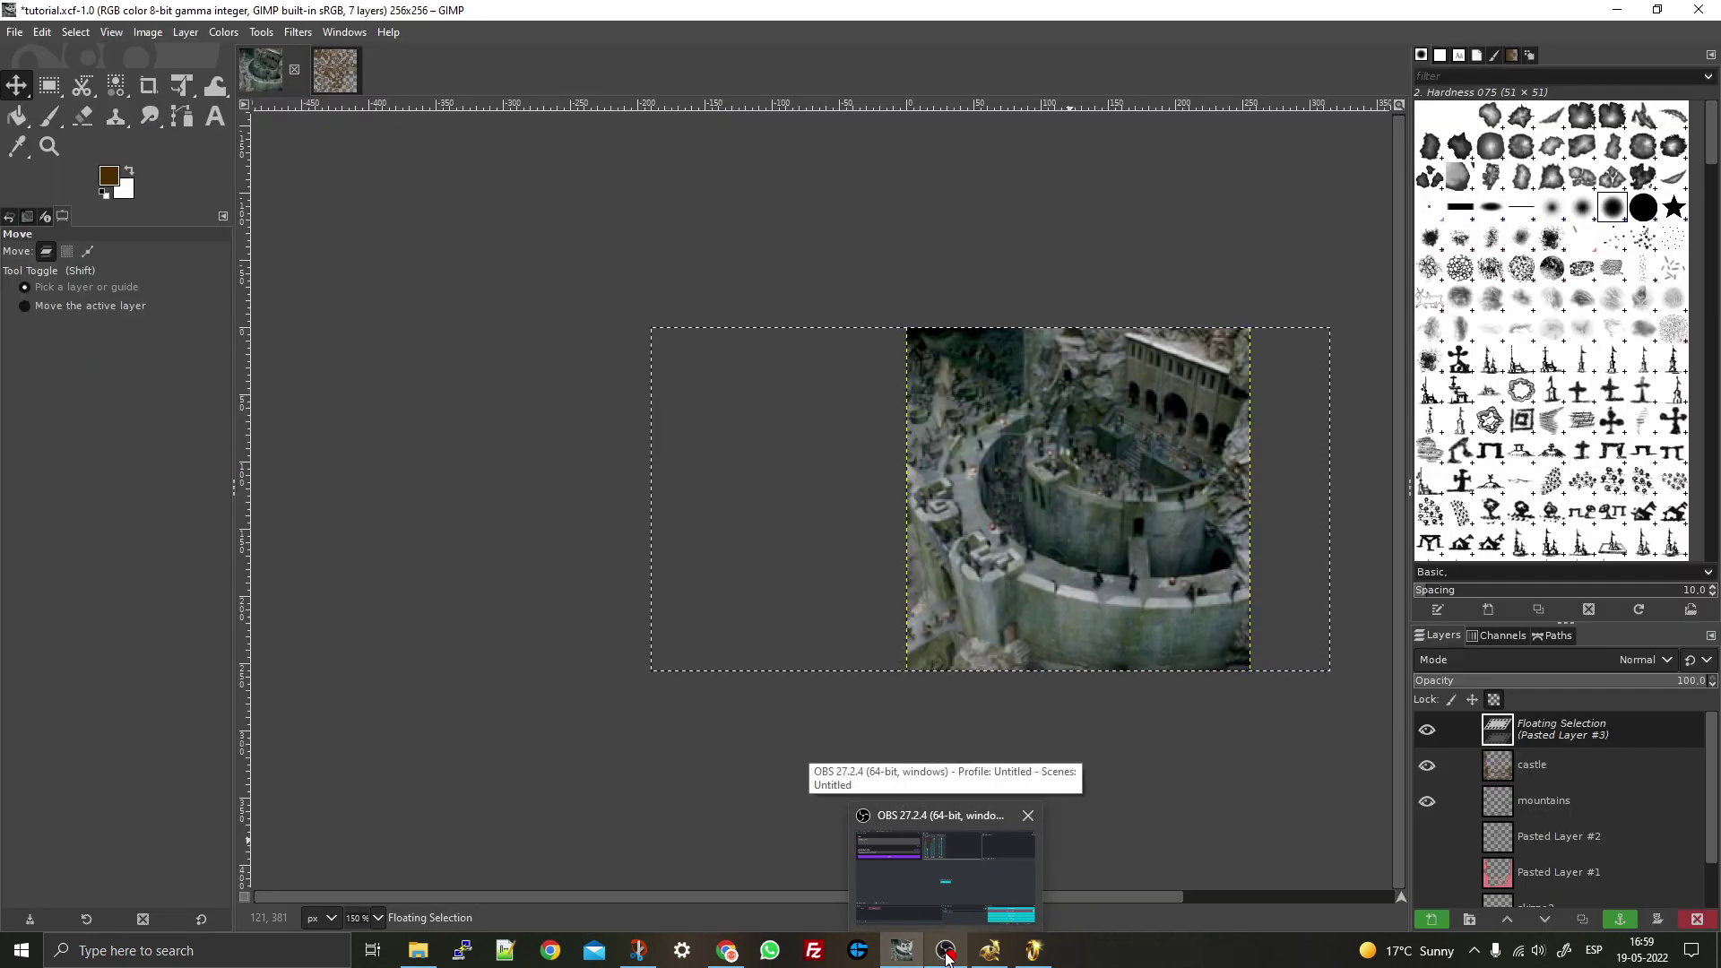
left_click(948, 956)
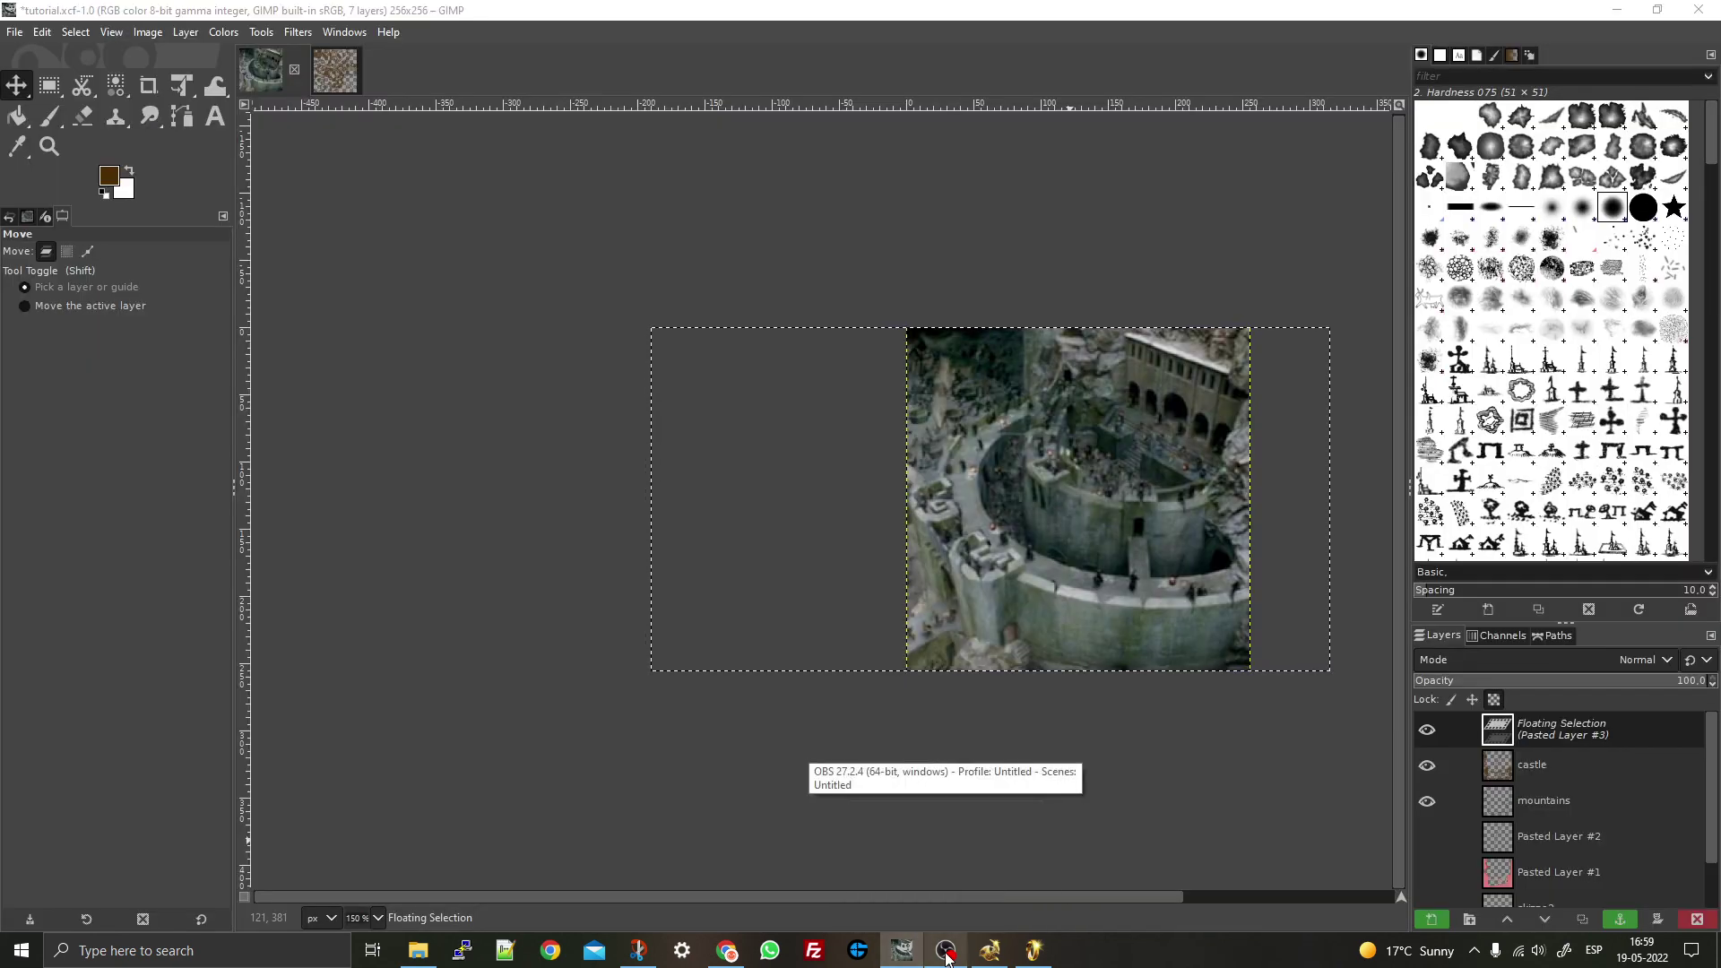
left_click(1475, 794)
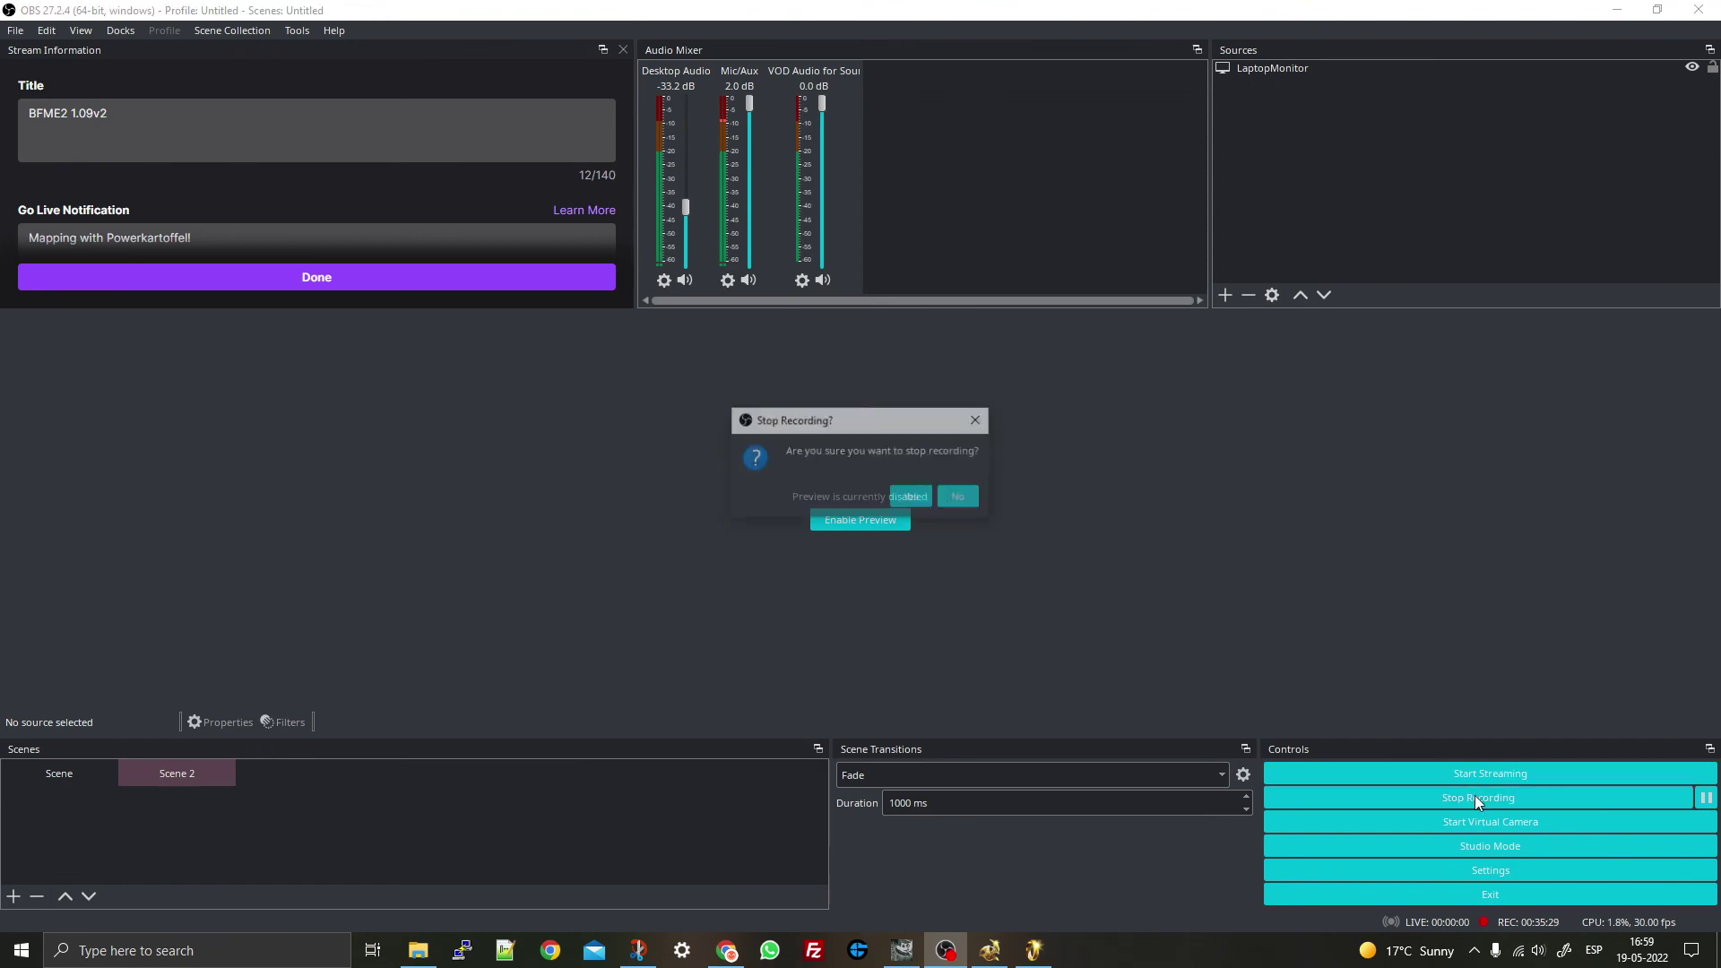